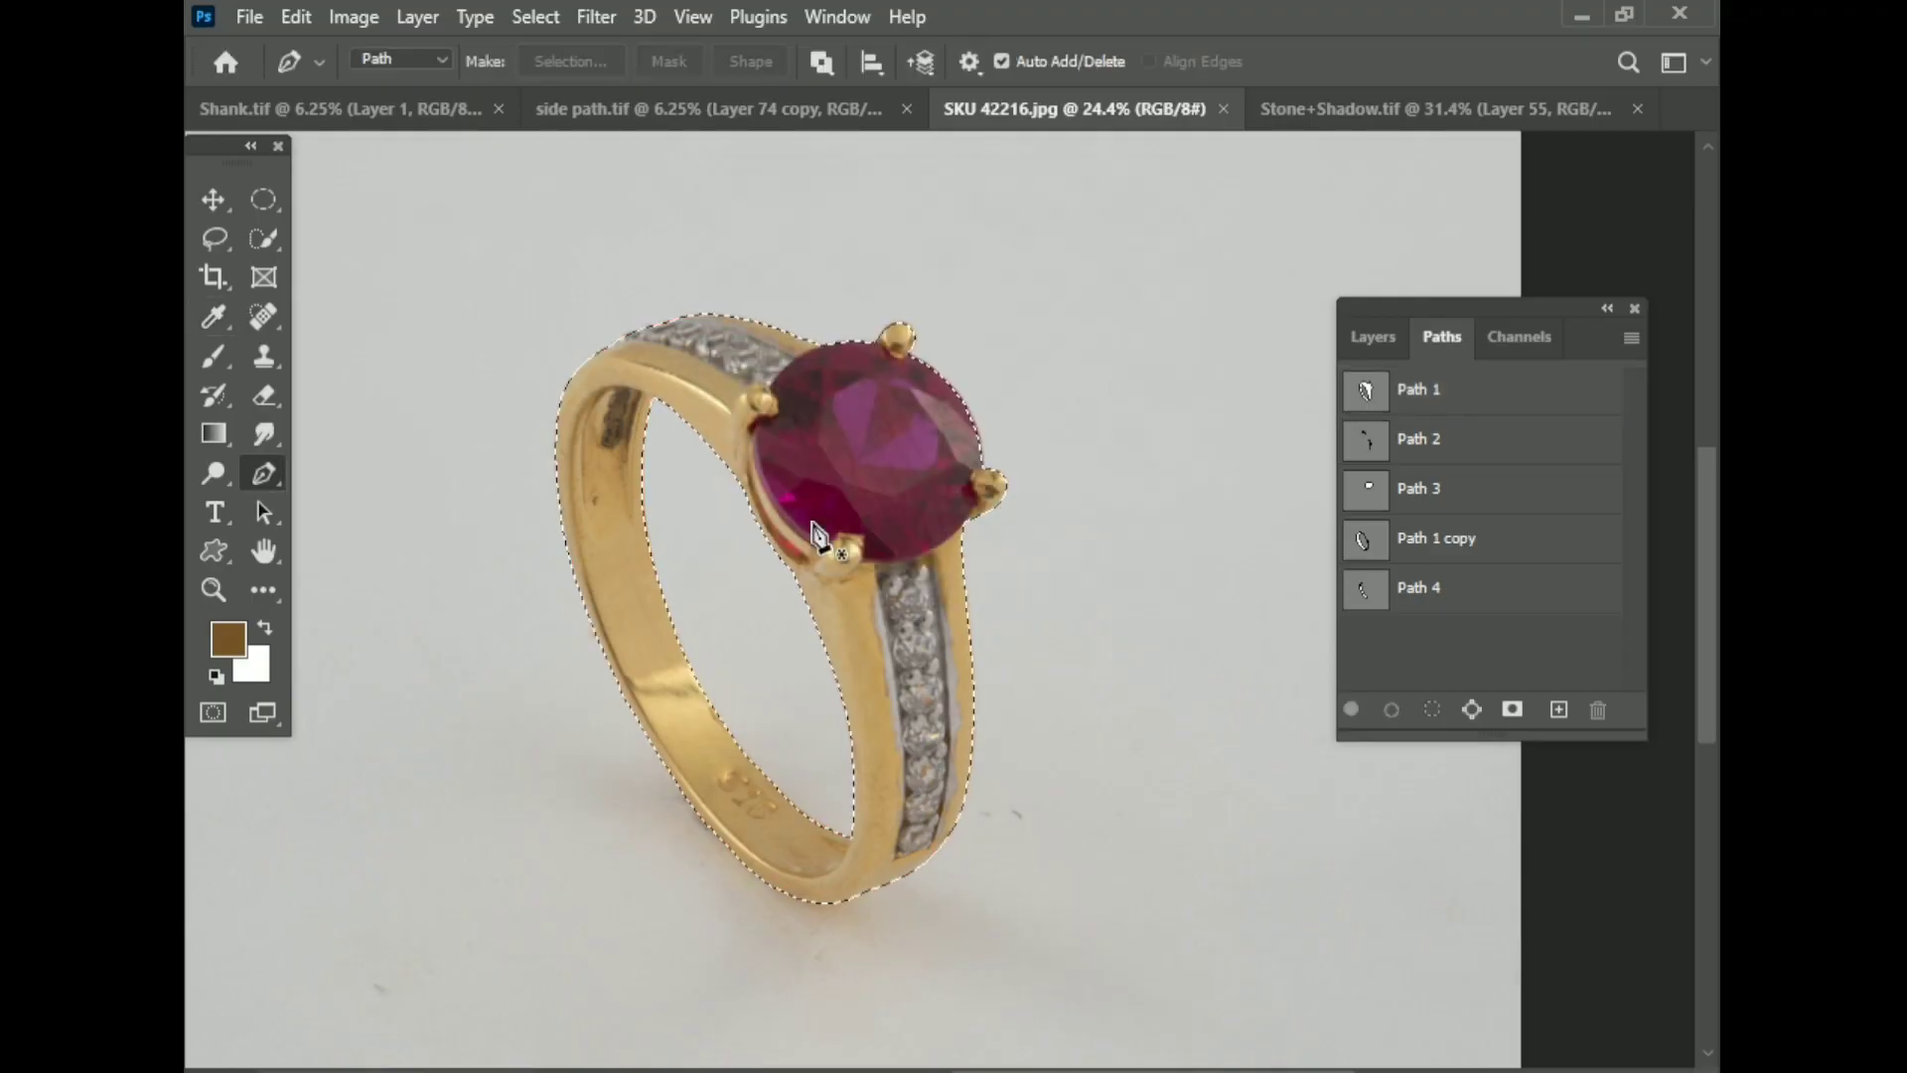
Step: Turn the side-stones path (Path 2) into a selection and copy the stones onto a new layer
left_click(1464, 443)
right_click(928, 660)
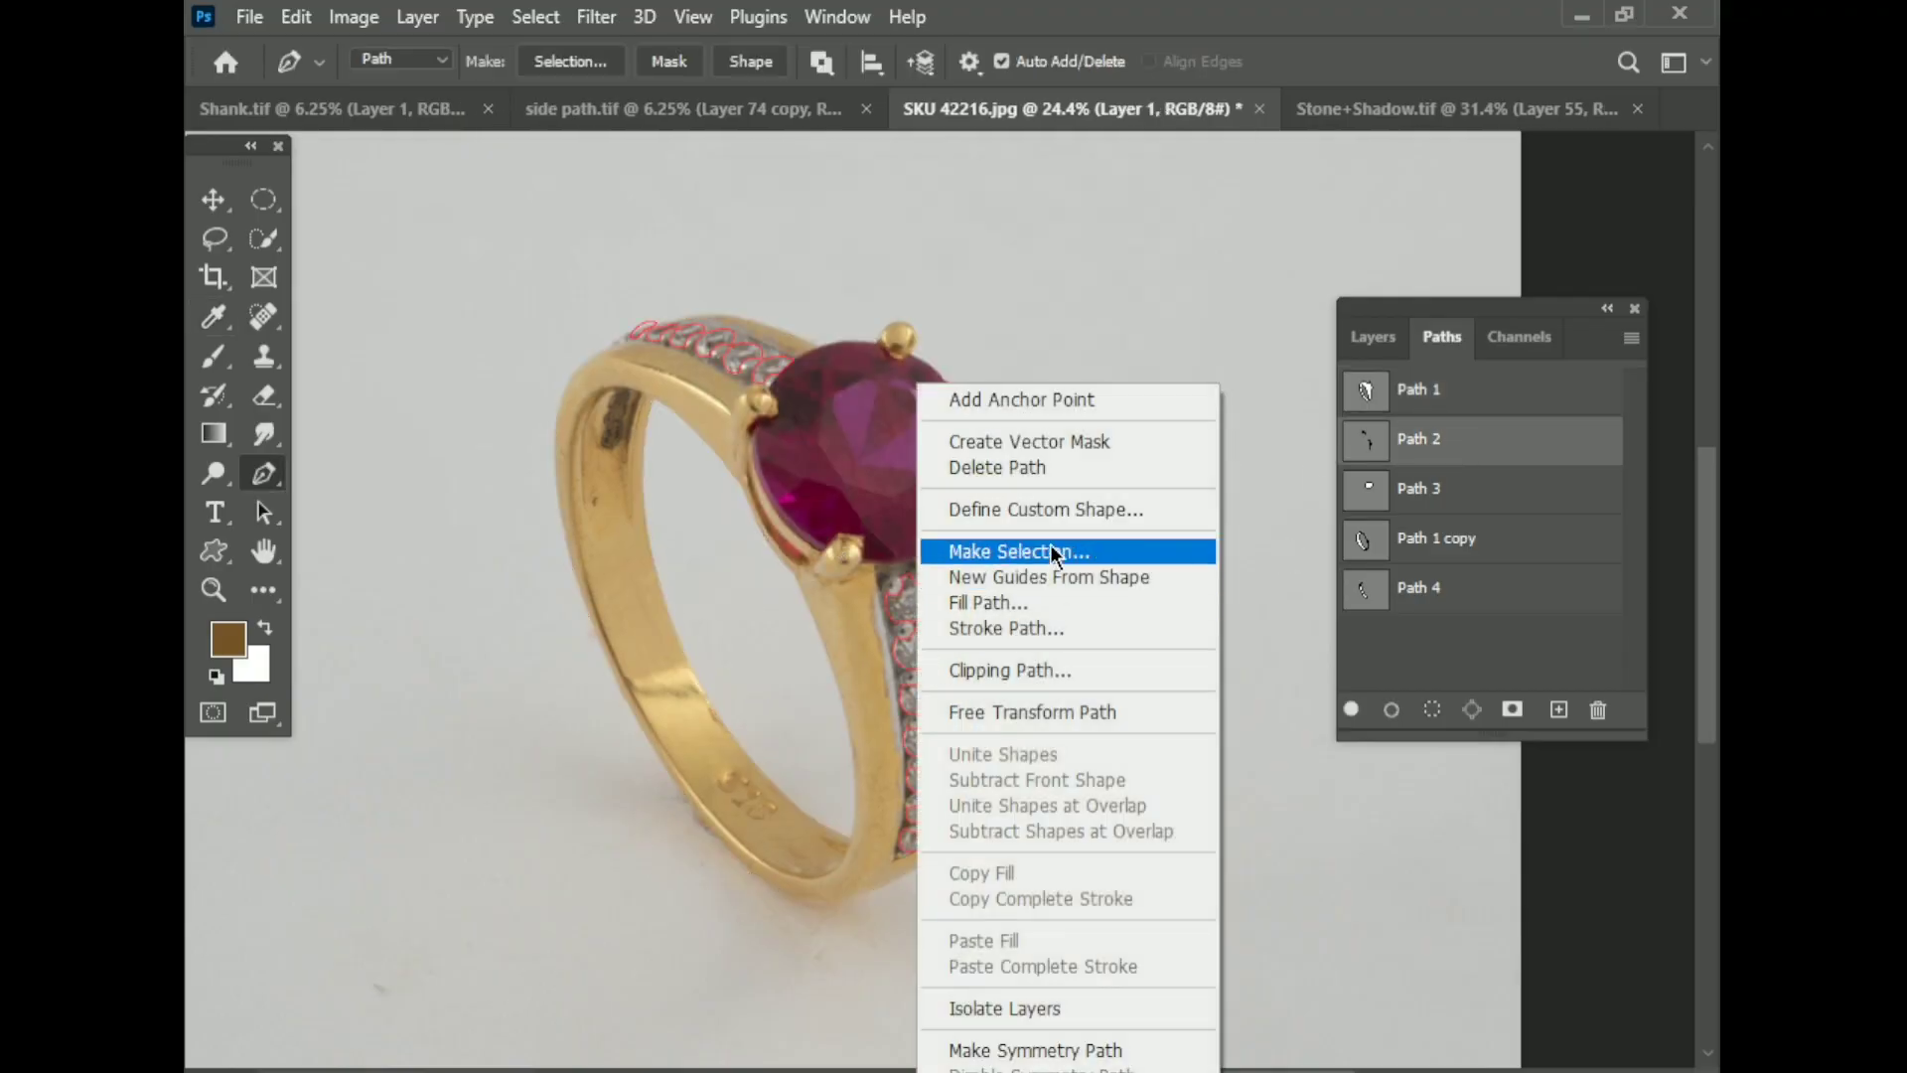
left_click(1055, 550)
key("Return")
key("ctrl+j")
Step: Preview the band outline paths, including Path 4, then return to the Layers list
left_click(1468, 562)
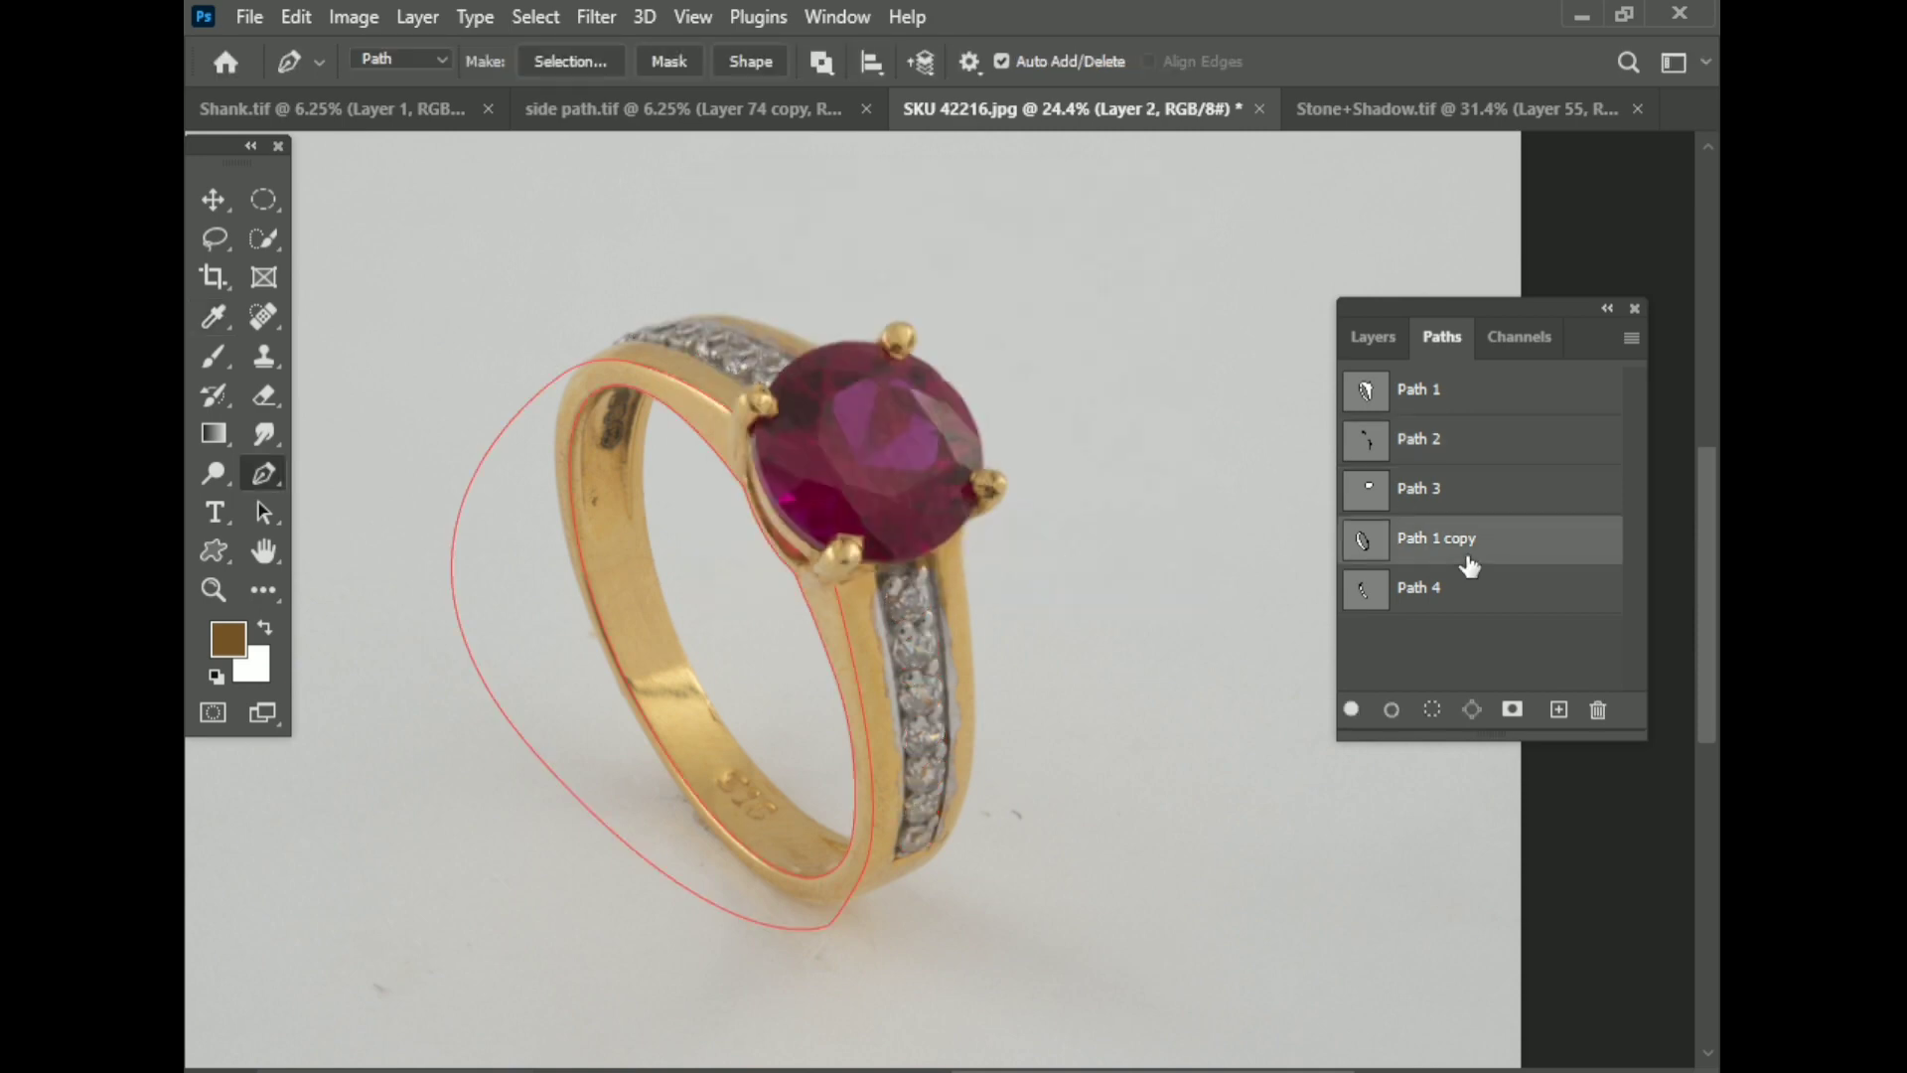
left_click(1423, 589)
left_click(1373, 337)
left_click(1441, 337)
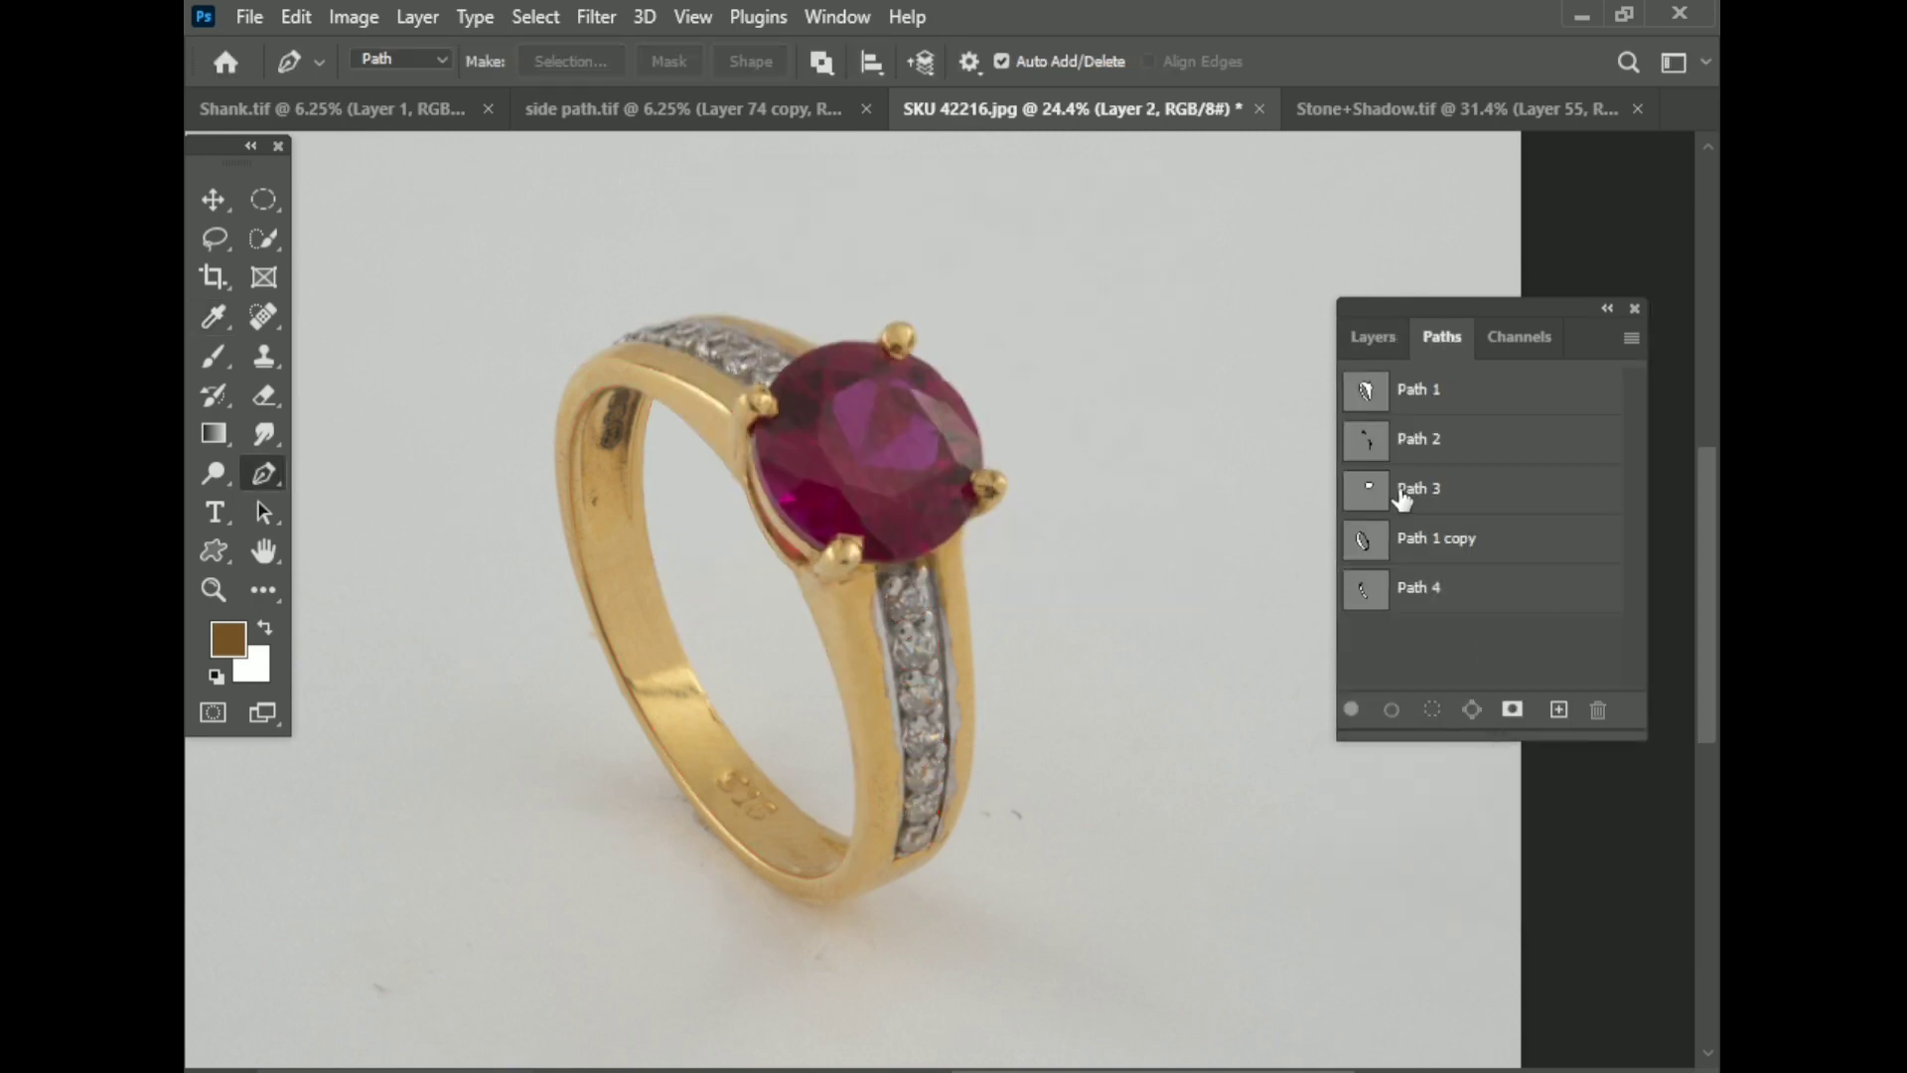
left_click(1372, 337)
Step: Hide the Background layer and fill a new layer with white
left_click(1361, 634)
left_click(1490, 635)
left_click(1600, 935)
key("ctrl+BackSpace")
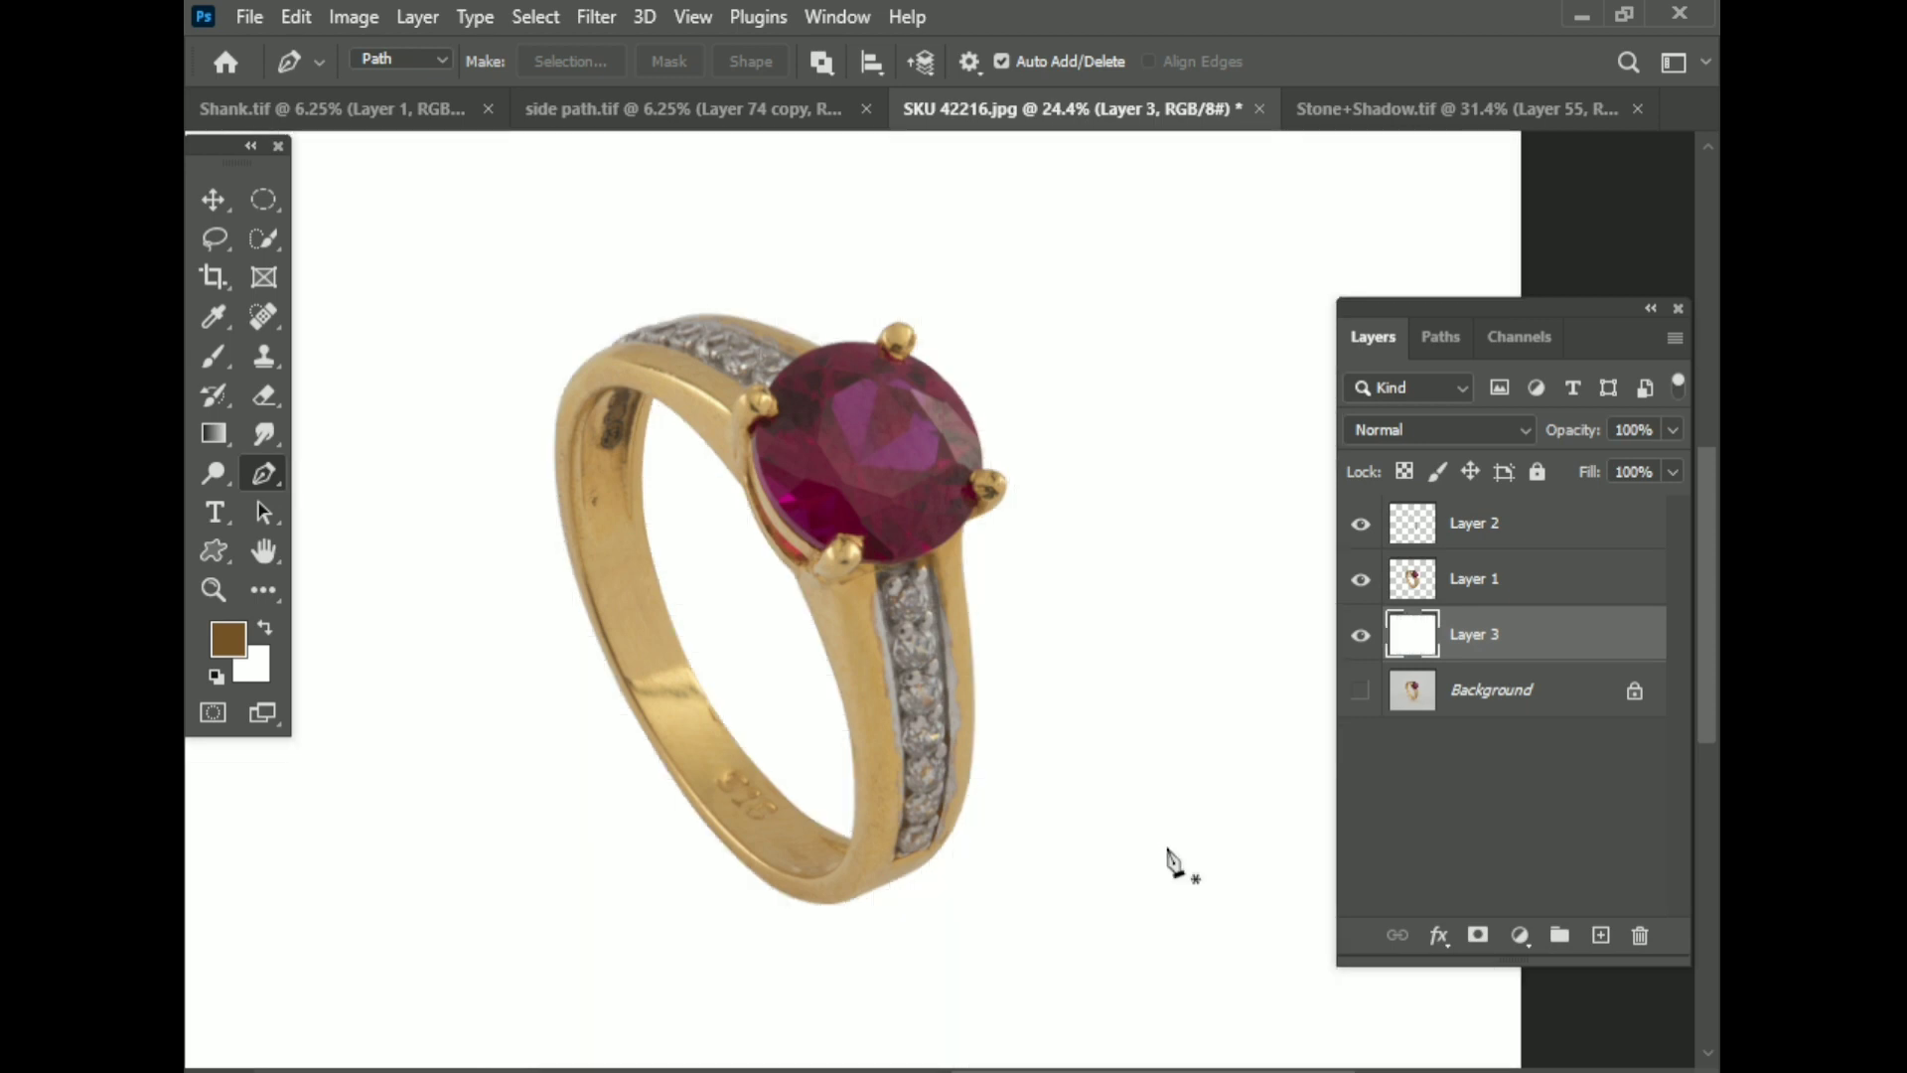
scroll(1168, 785, "down", 1)
Step: Place Path 4 anchors down the inner edge of the gold band
scroll(694, 417, "down", 3)
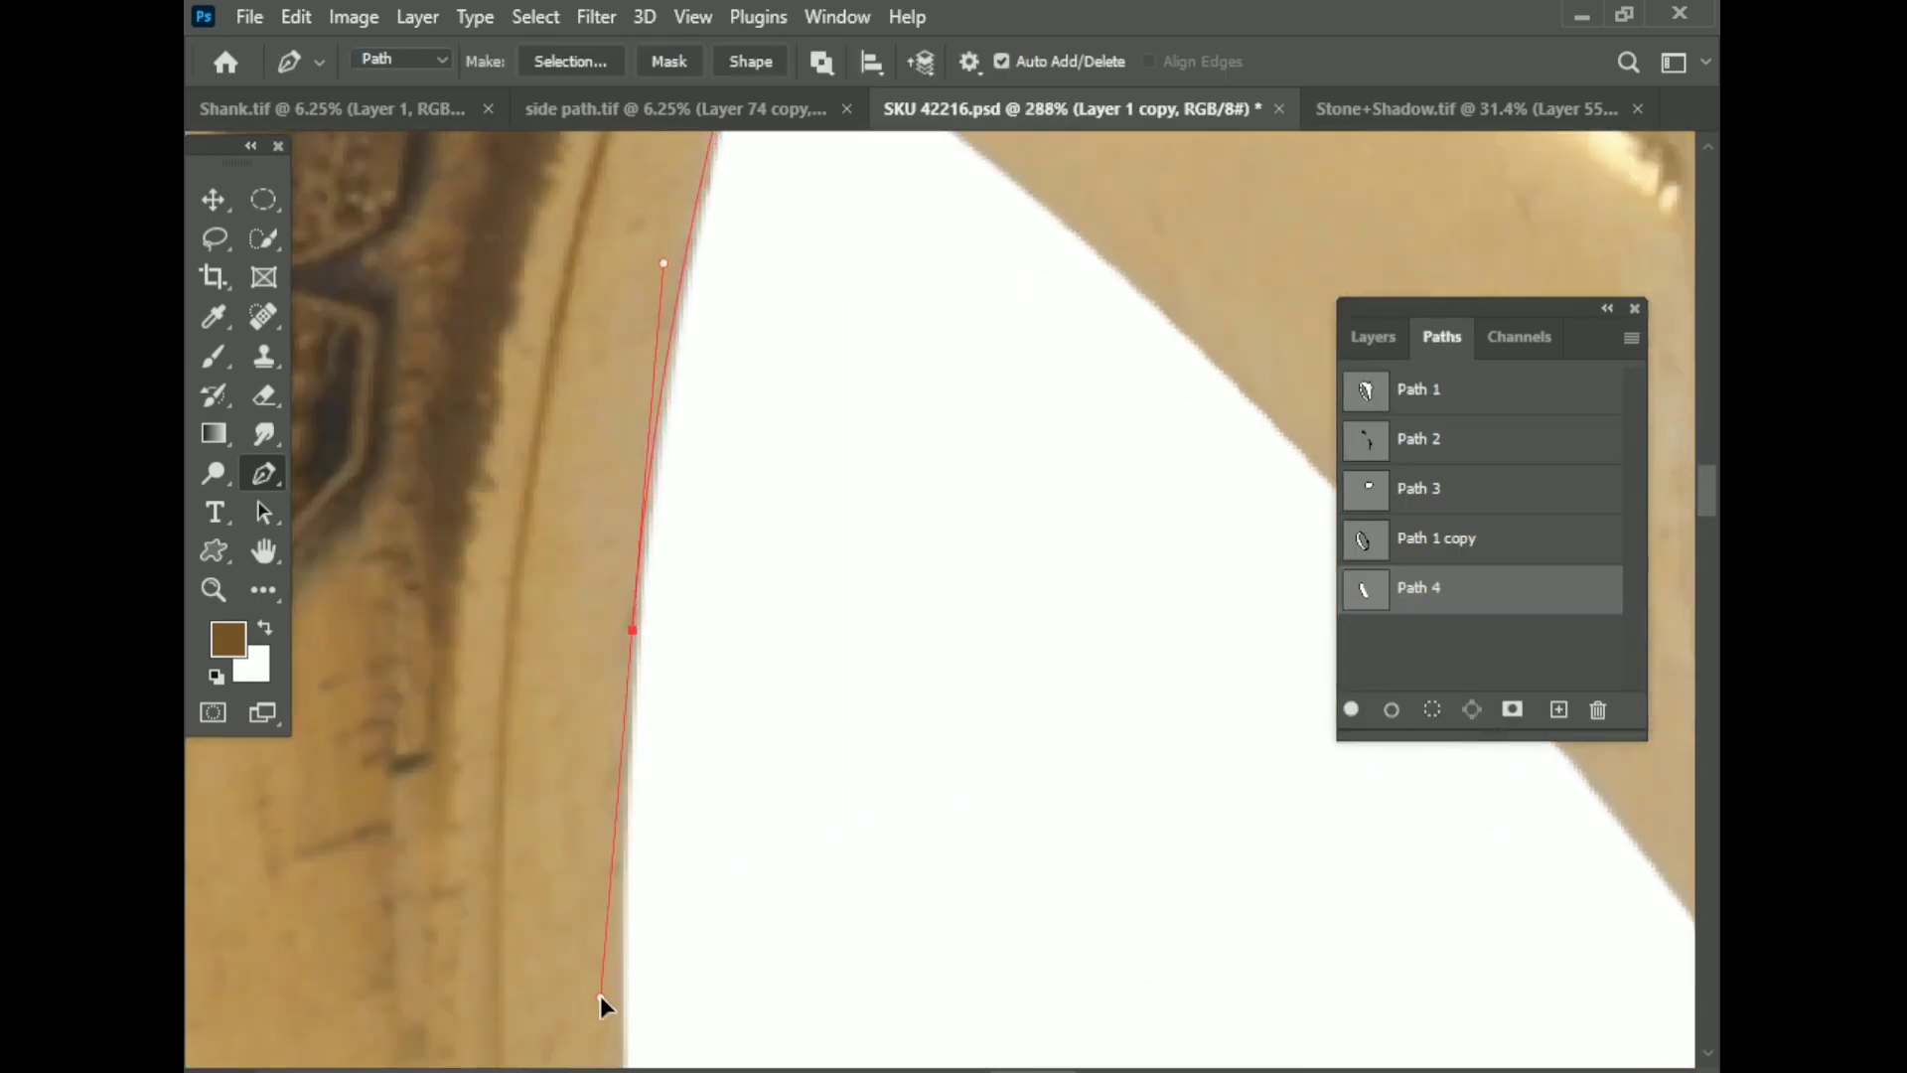
left_click_drag(600, 995, 600, 683)
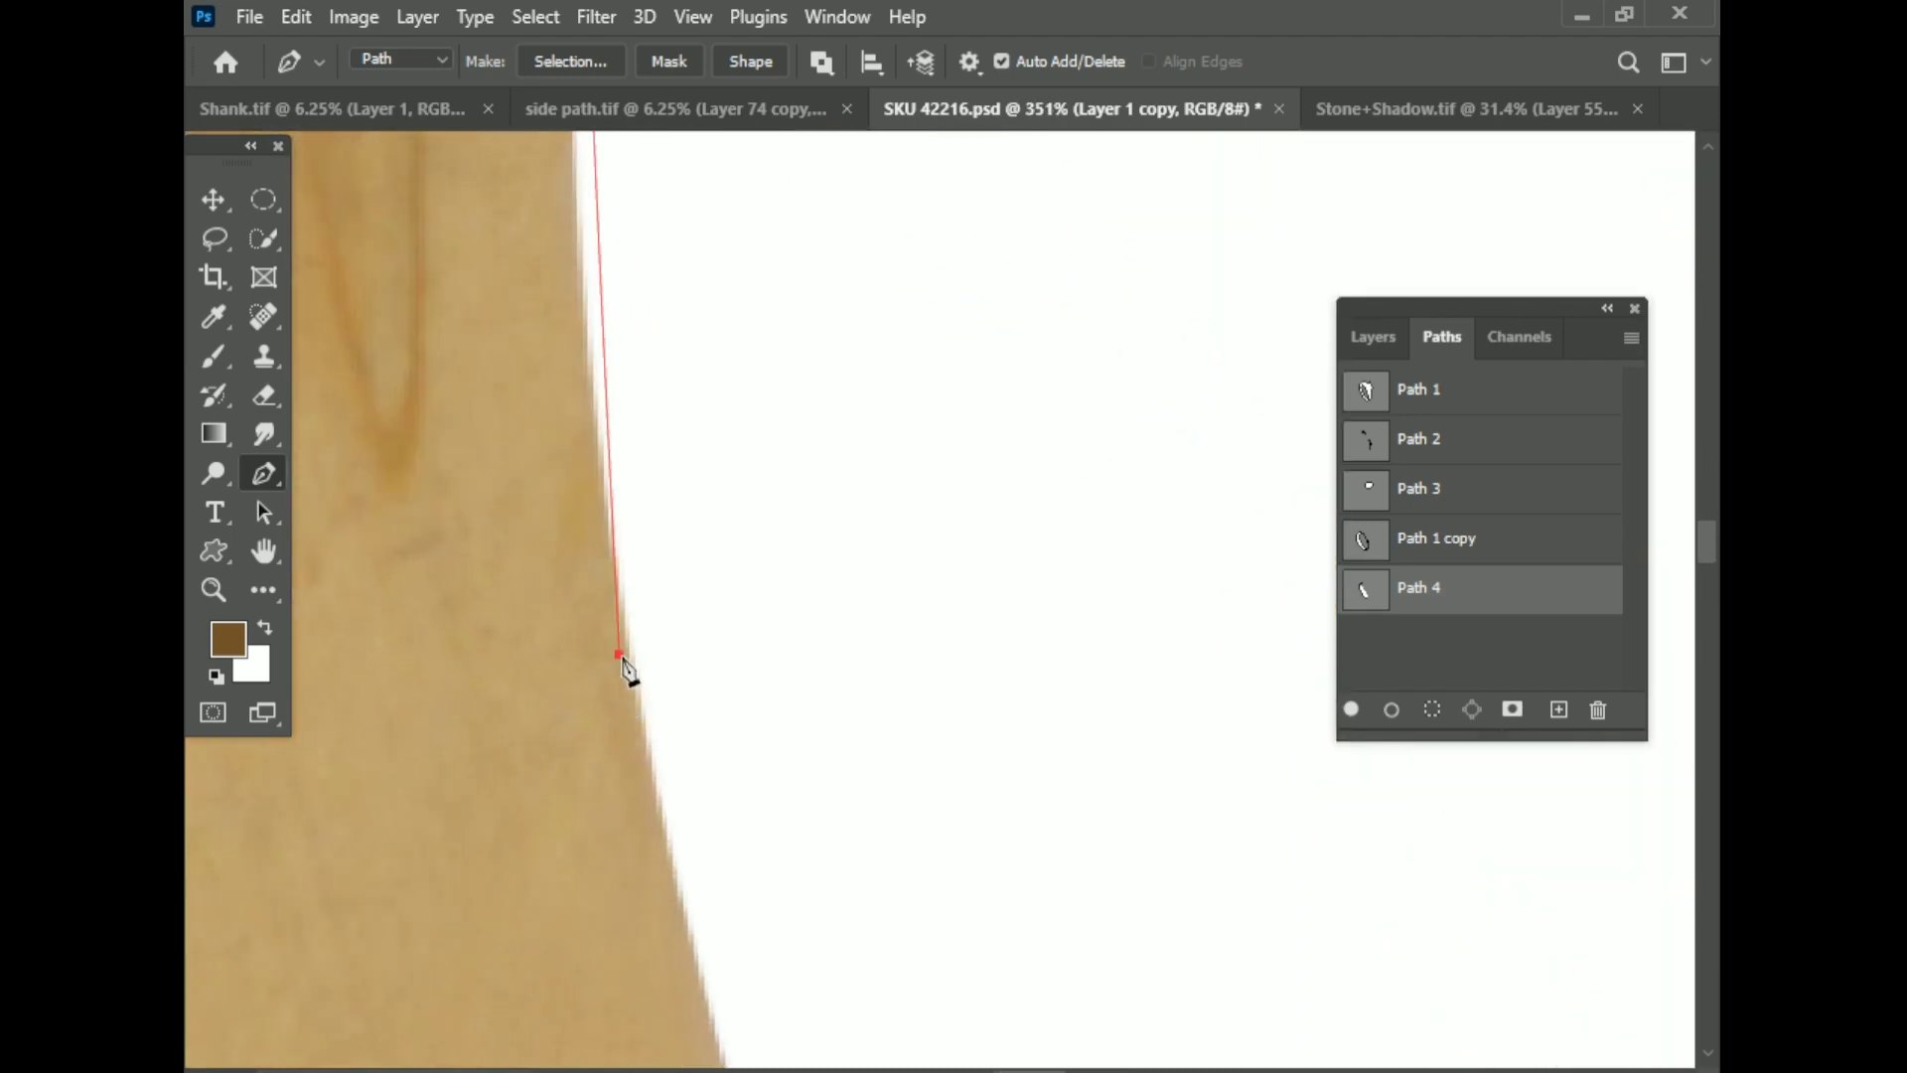
left_click(695, 1050)
scroll(631, 571, "down", 2)
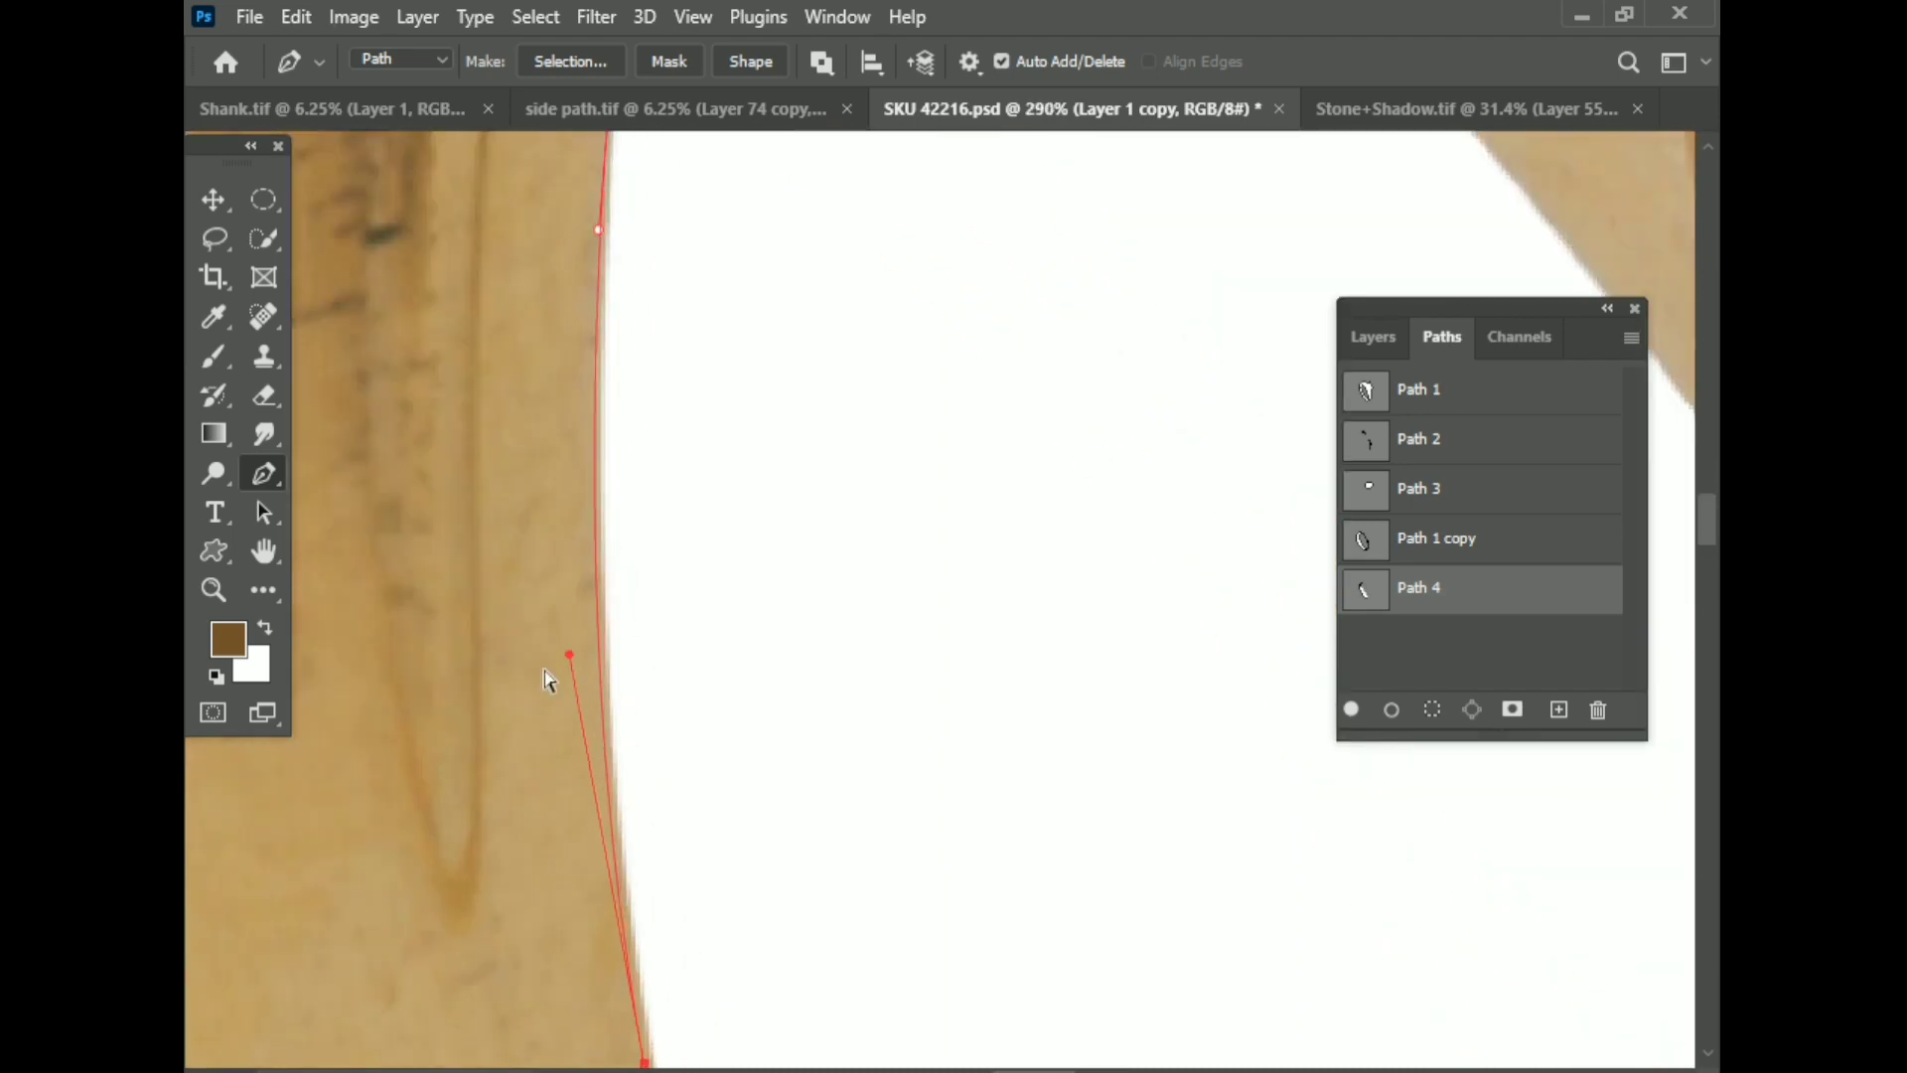
scroll(553, 681, "down", 10)
scroll(553, 732, "up", 8)
scroll(498, 266, "down", 5)
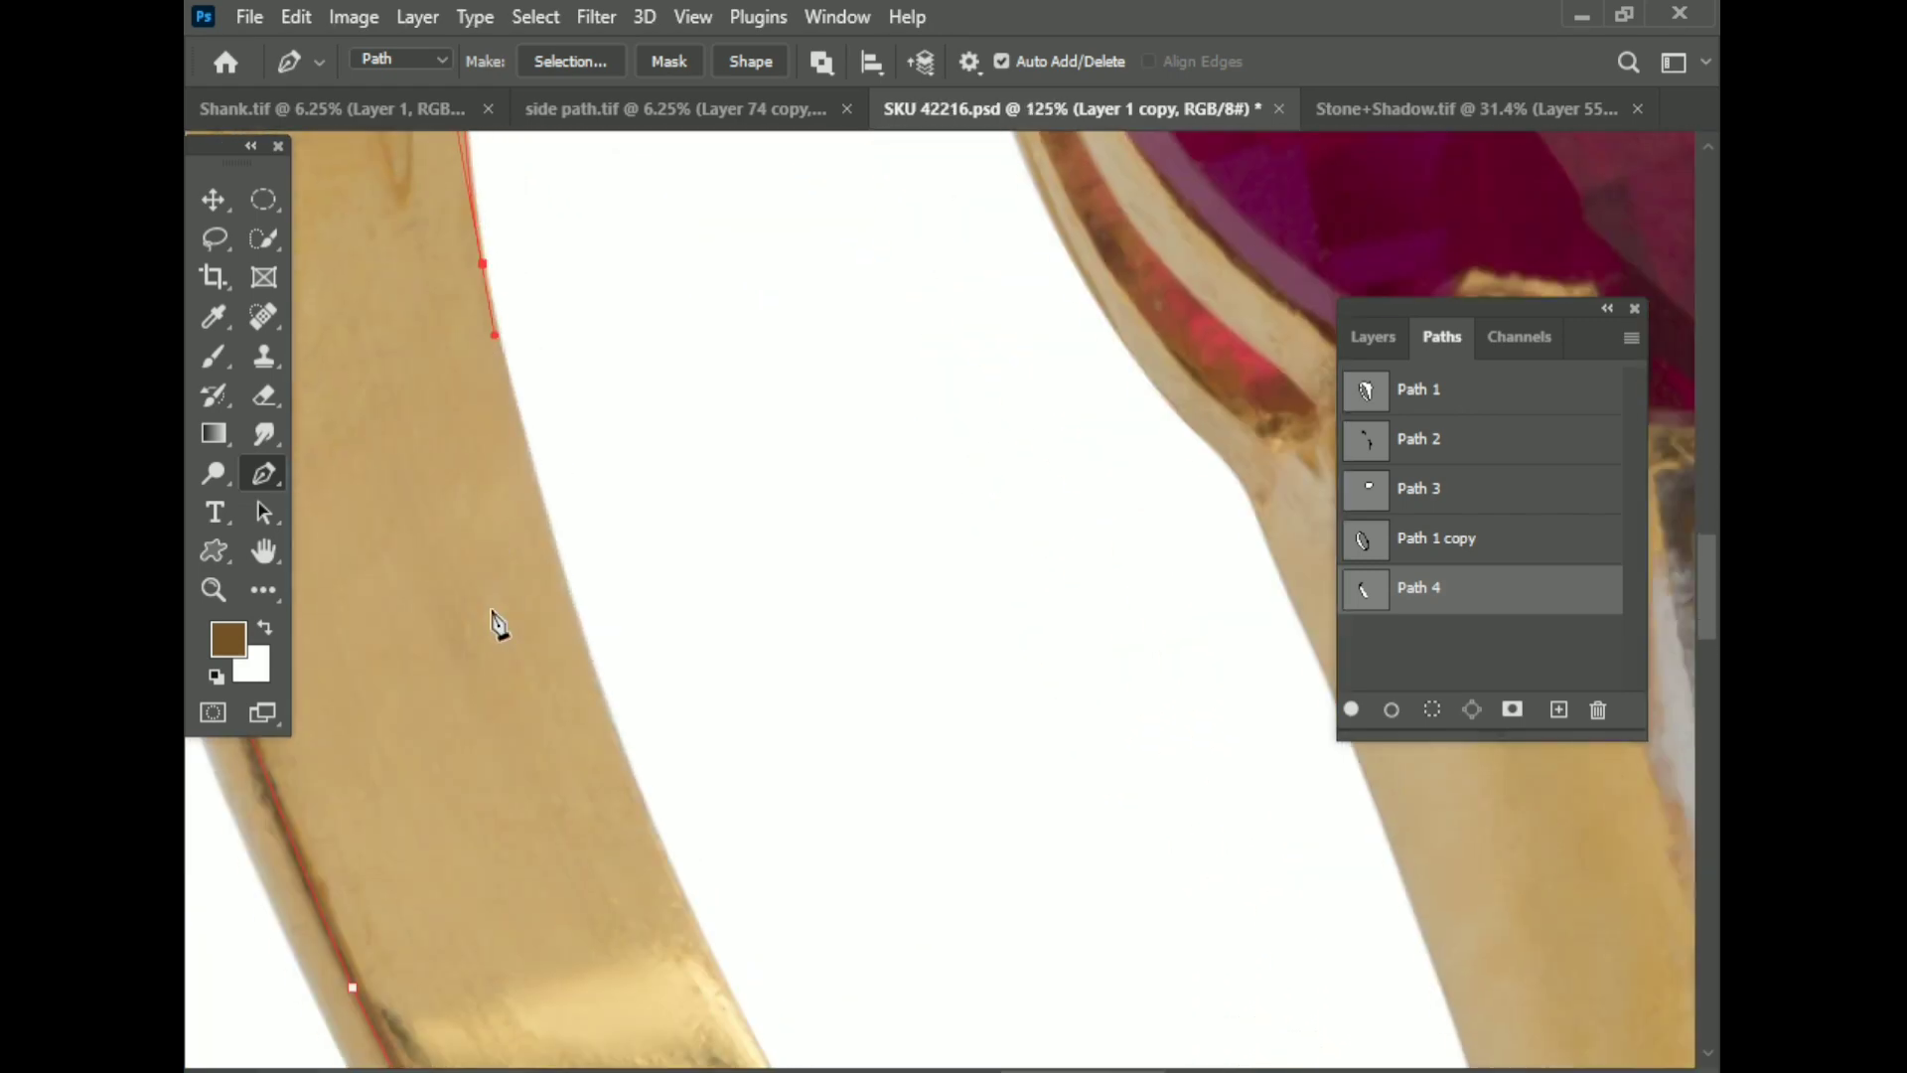
scroll(499, 626, "up", 6)
left_click(646, 657)
scroll(758, 928, "down", 3)
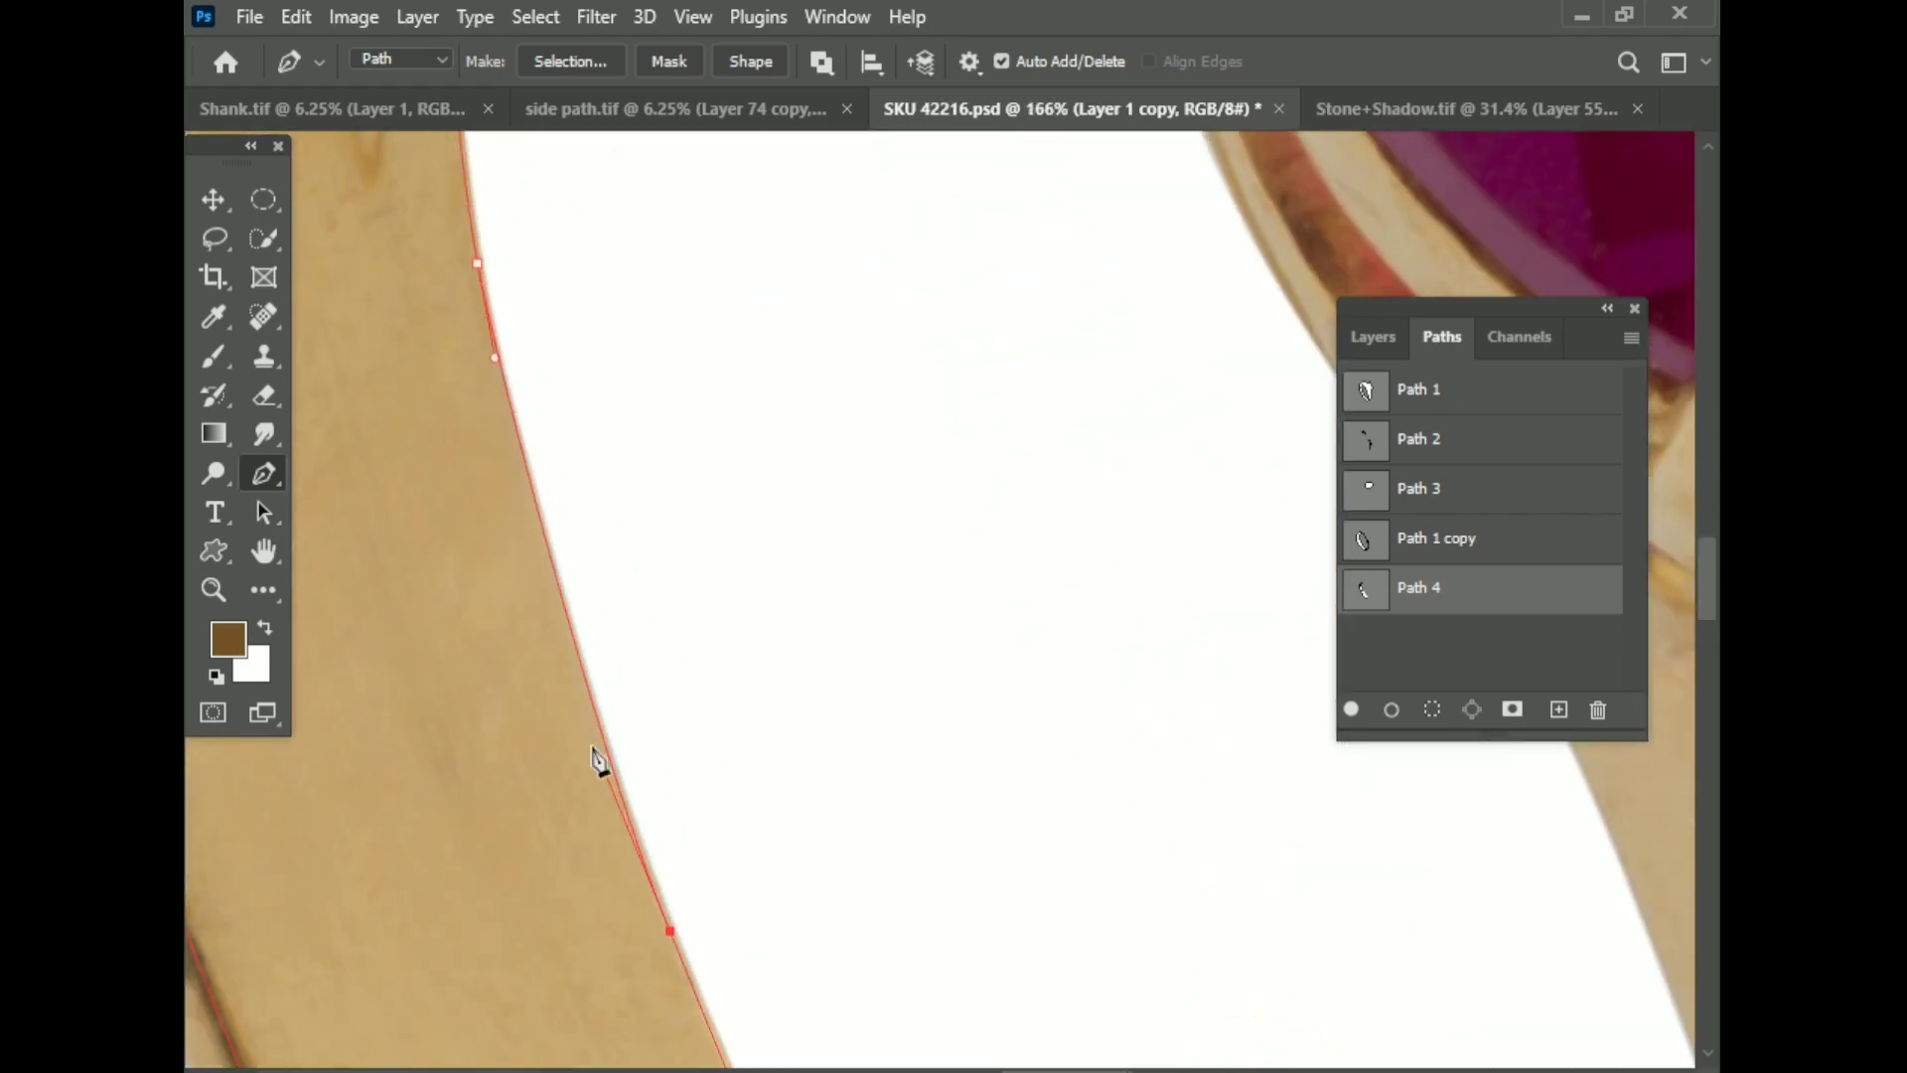
scroll(596, 766, "up", 2)
scroll(444, 367, "down", 1)
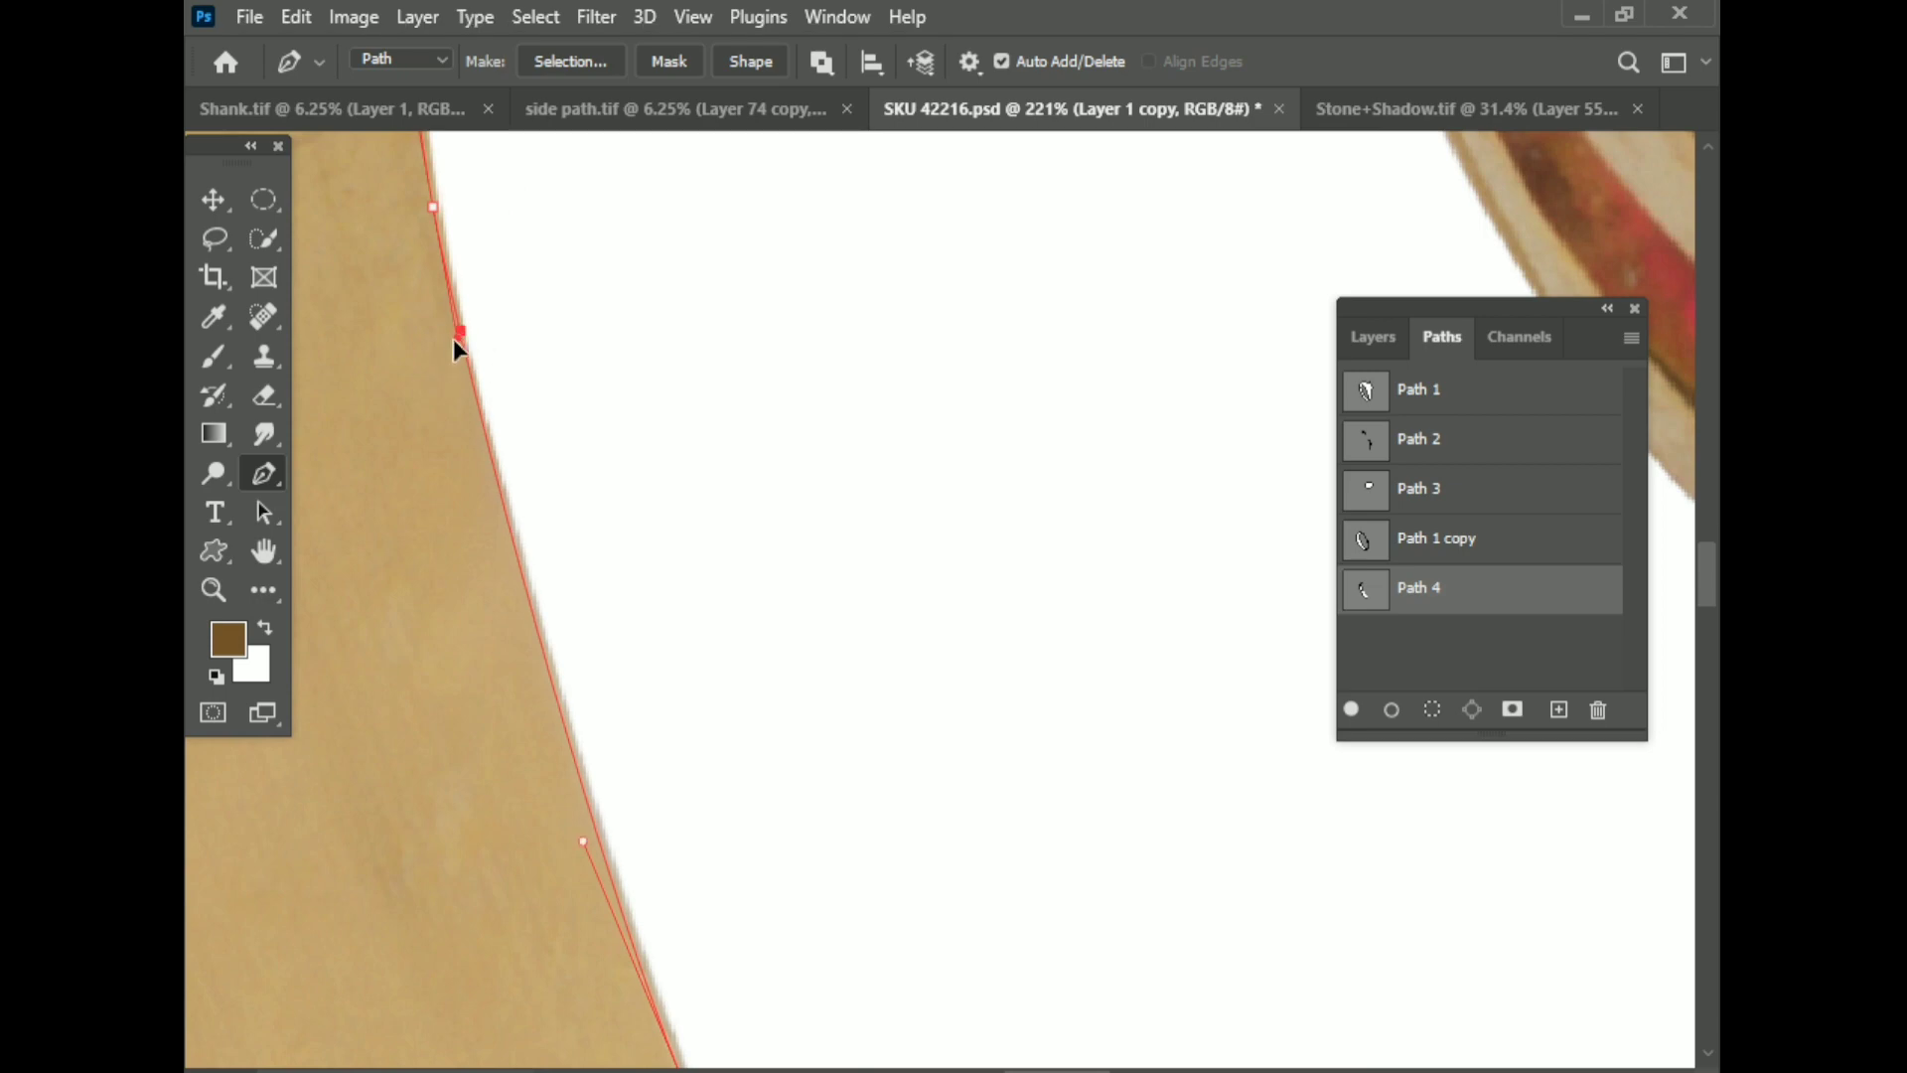
scroll(596, 616, "down", 4)
scroll(735, 838, "up", 5)
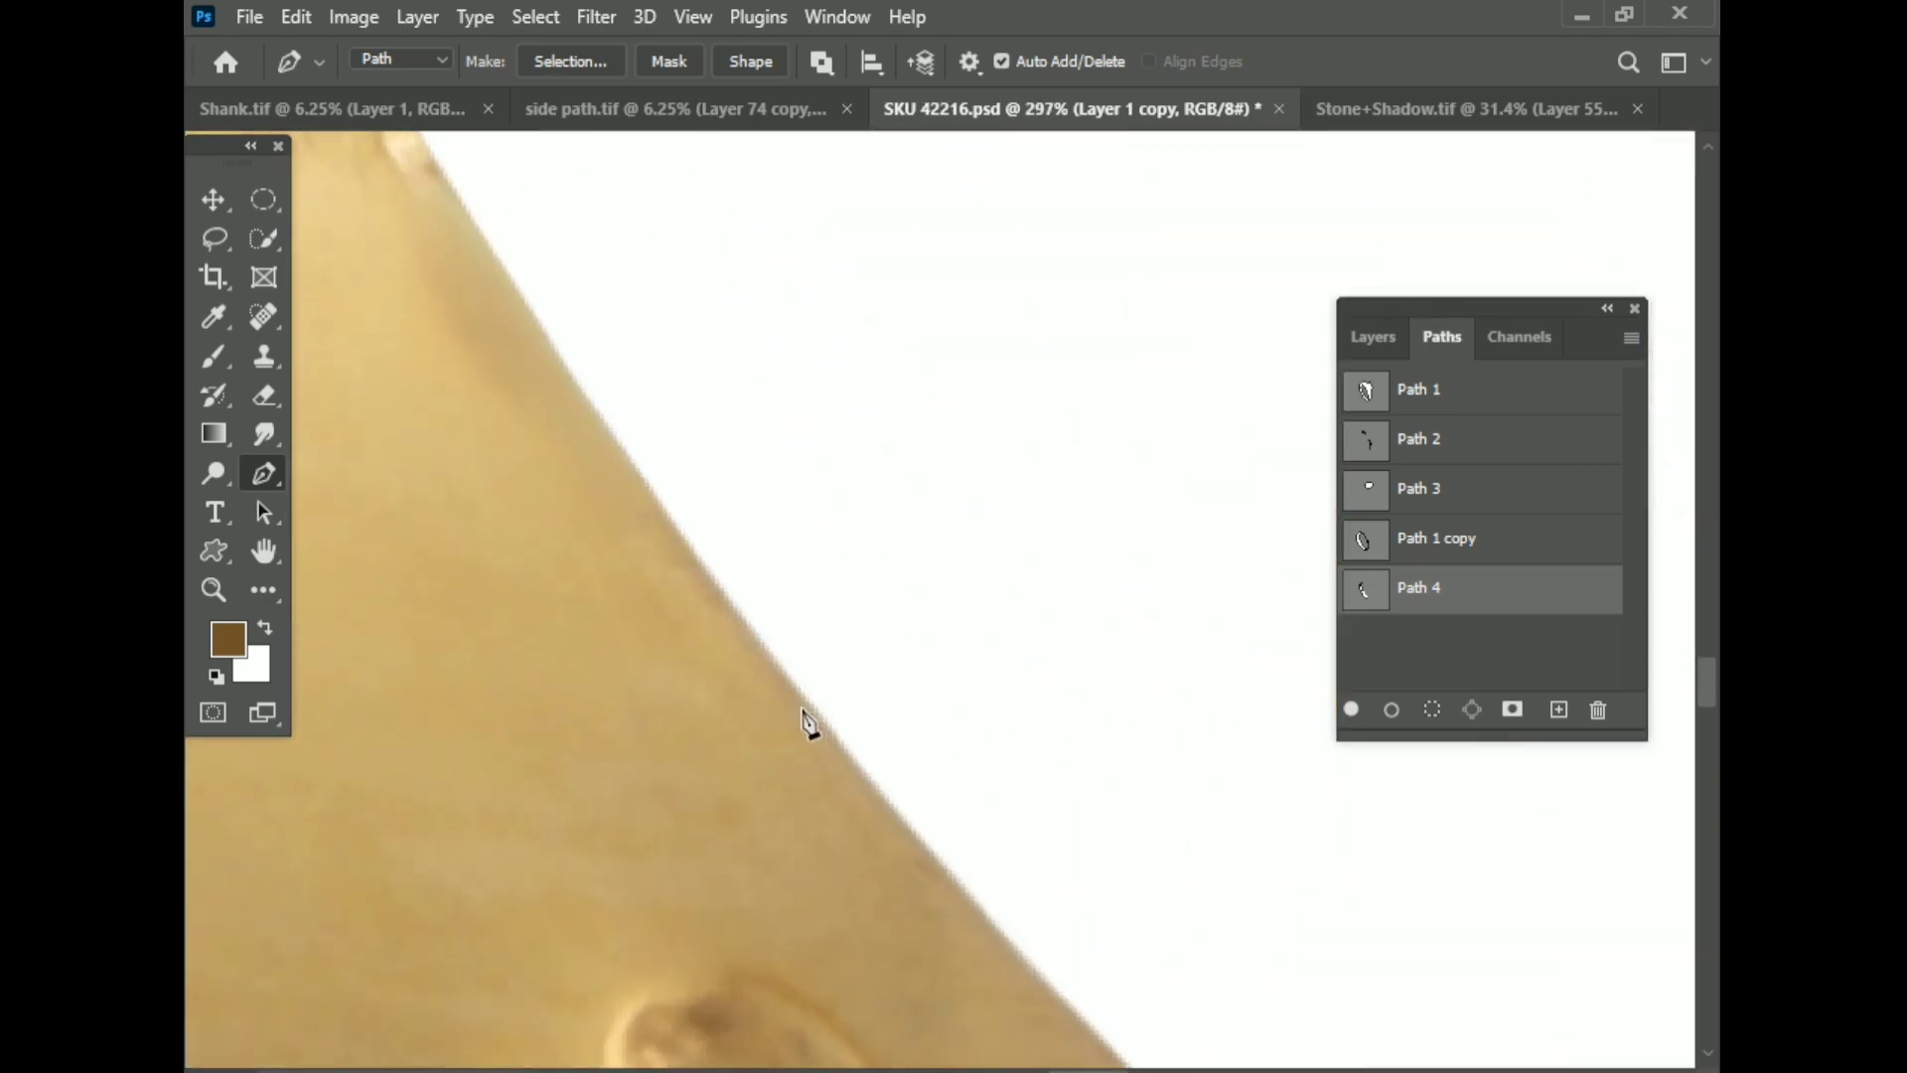
Step: Curve Path 4 to follow the inner edge and add anchors further around the band
left_click_drag(840, 754, 1075, 1016)
scroll(1075, 1016, "down", 3)
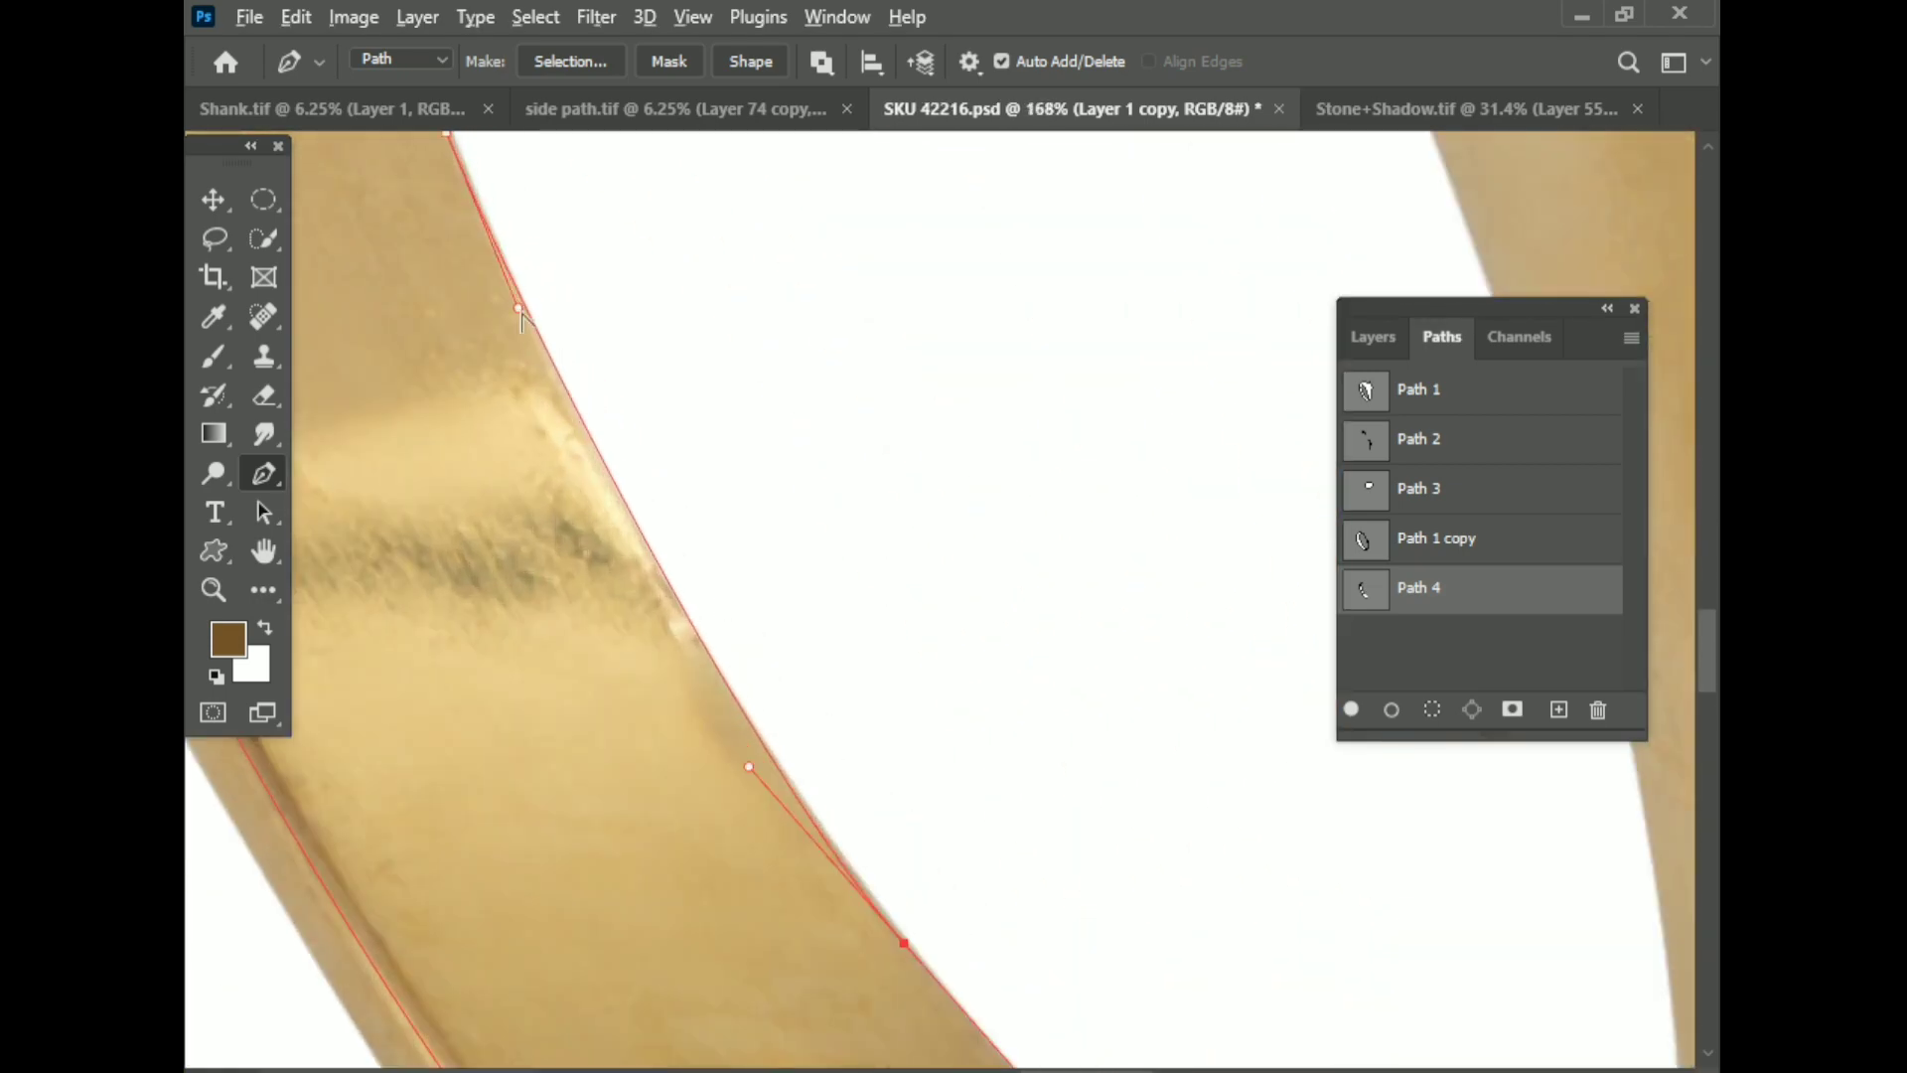
left_click(528, 313)
scroll(497, 477, "down", 3)
scroll(852, 743, "up", 3)
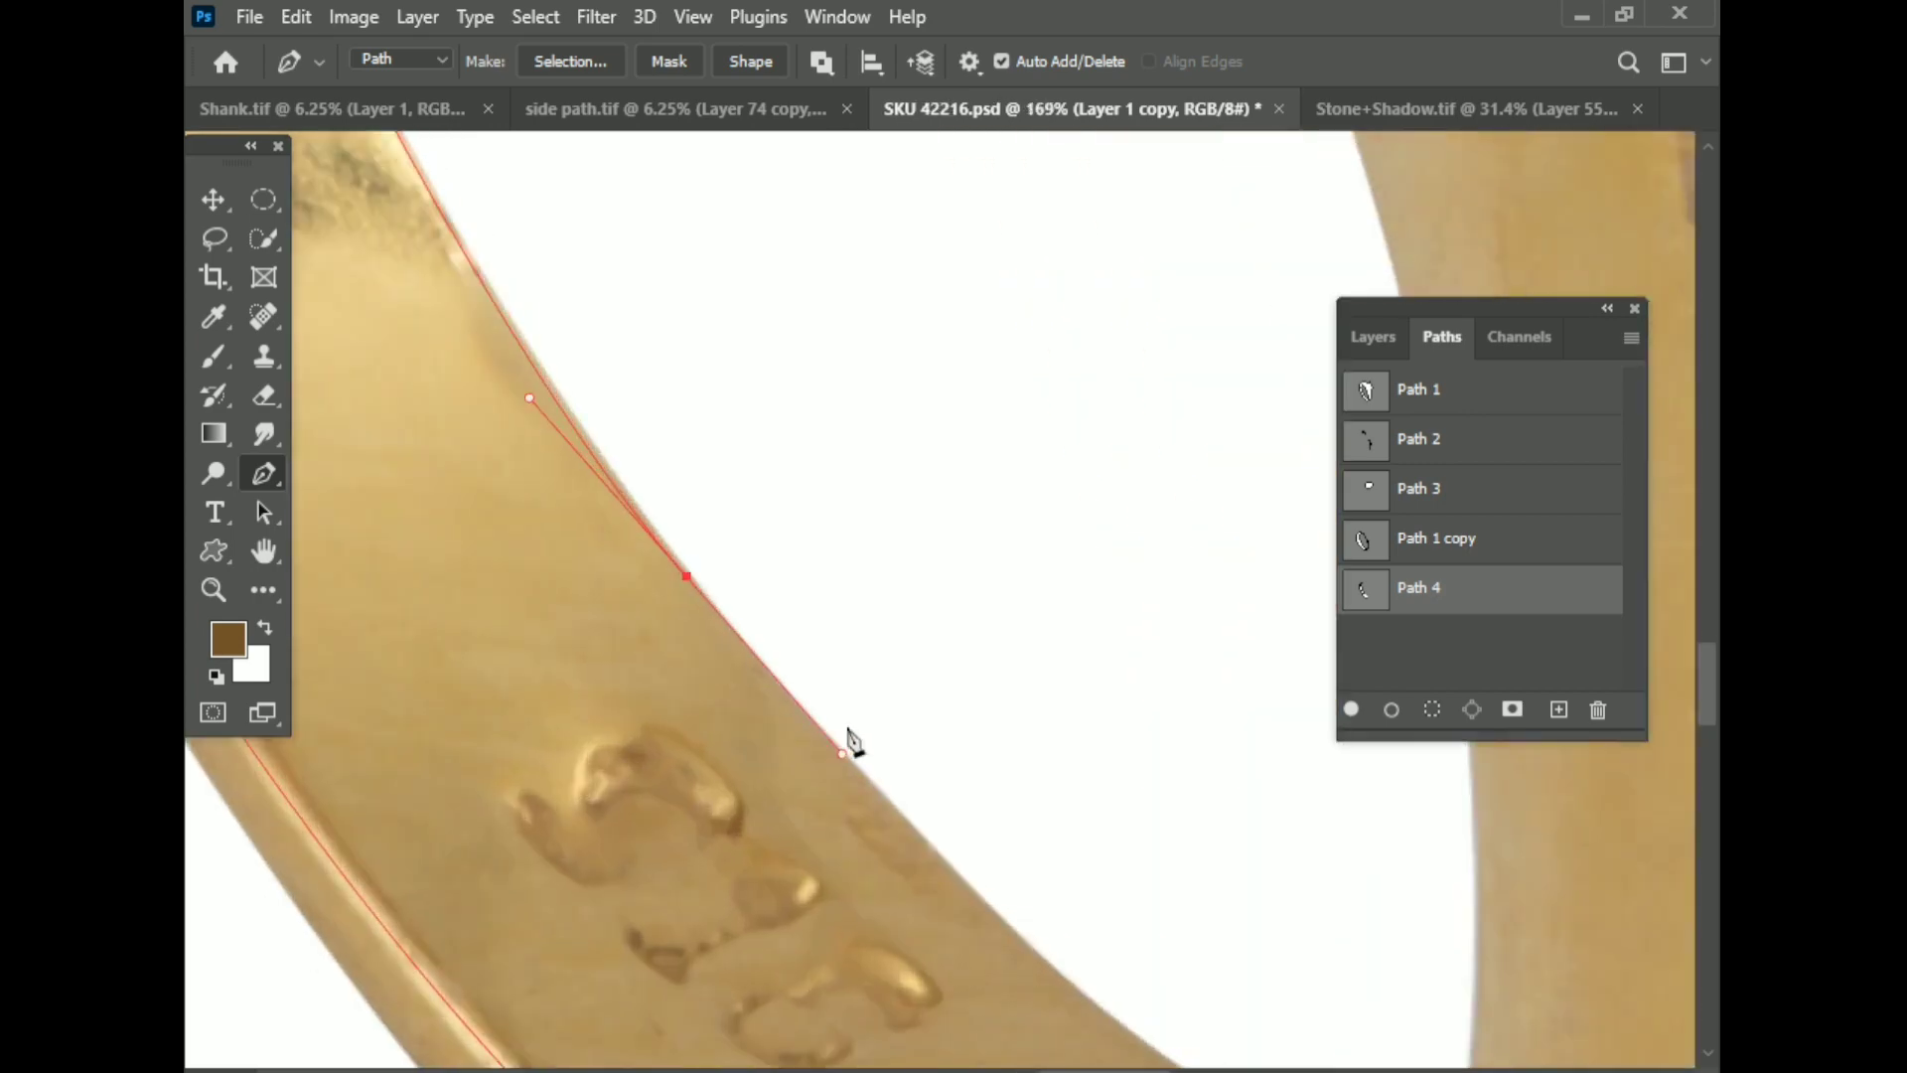
scroll(789, 695, "down", 3)
scroll(1002, 839, "up", 3)
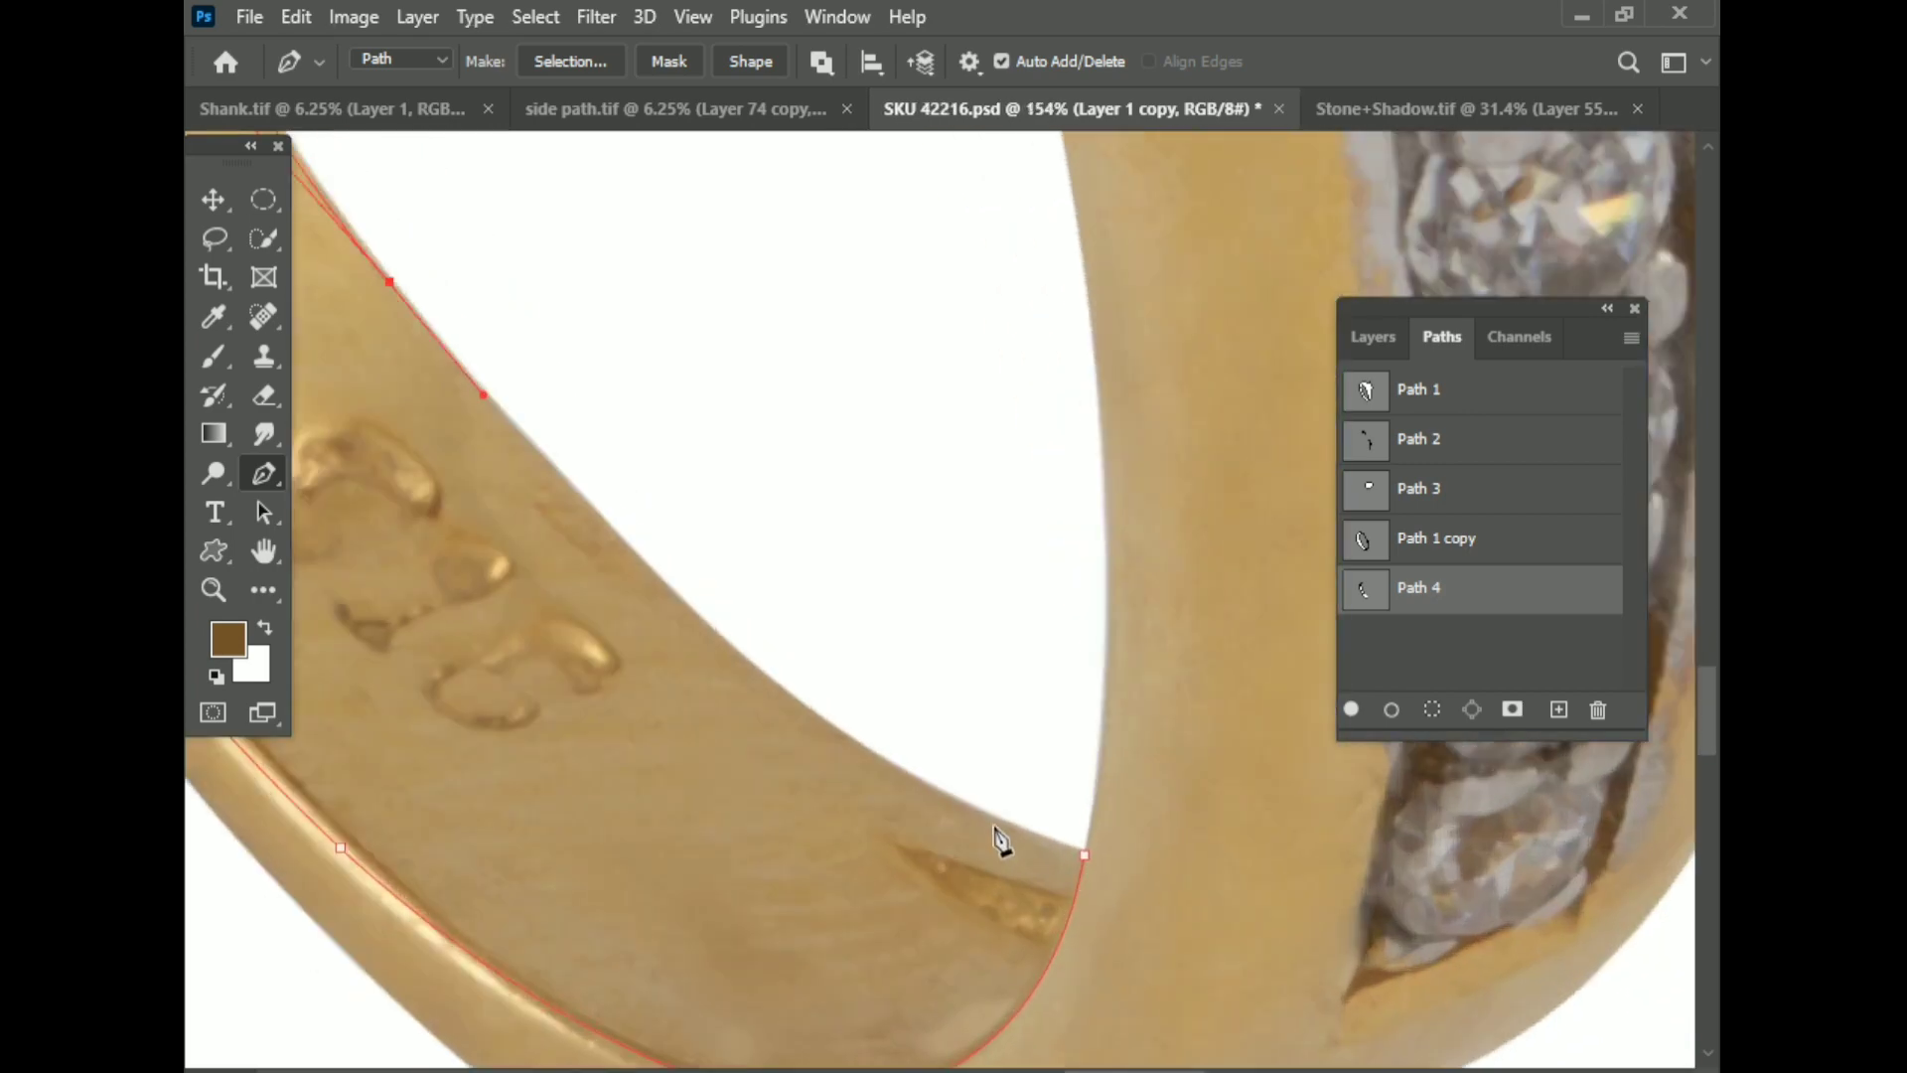
scroll(1100, 882, "up", 3)
scroll(946, 842, "down", 5)
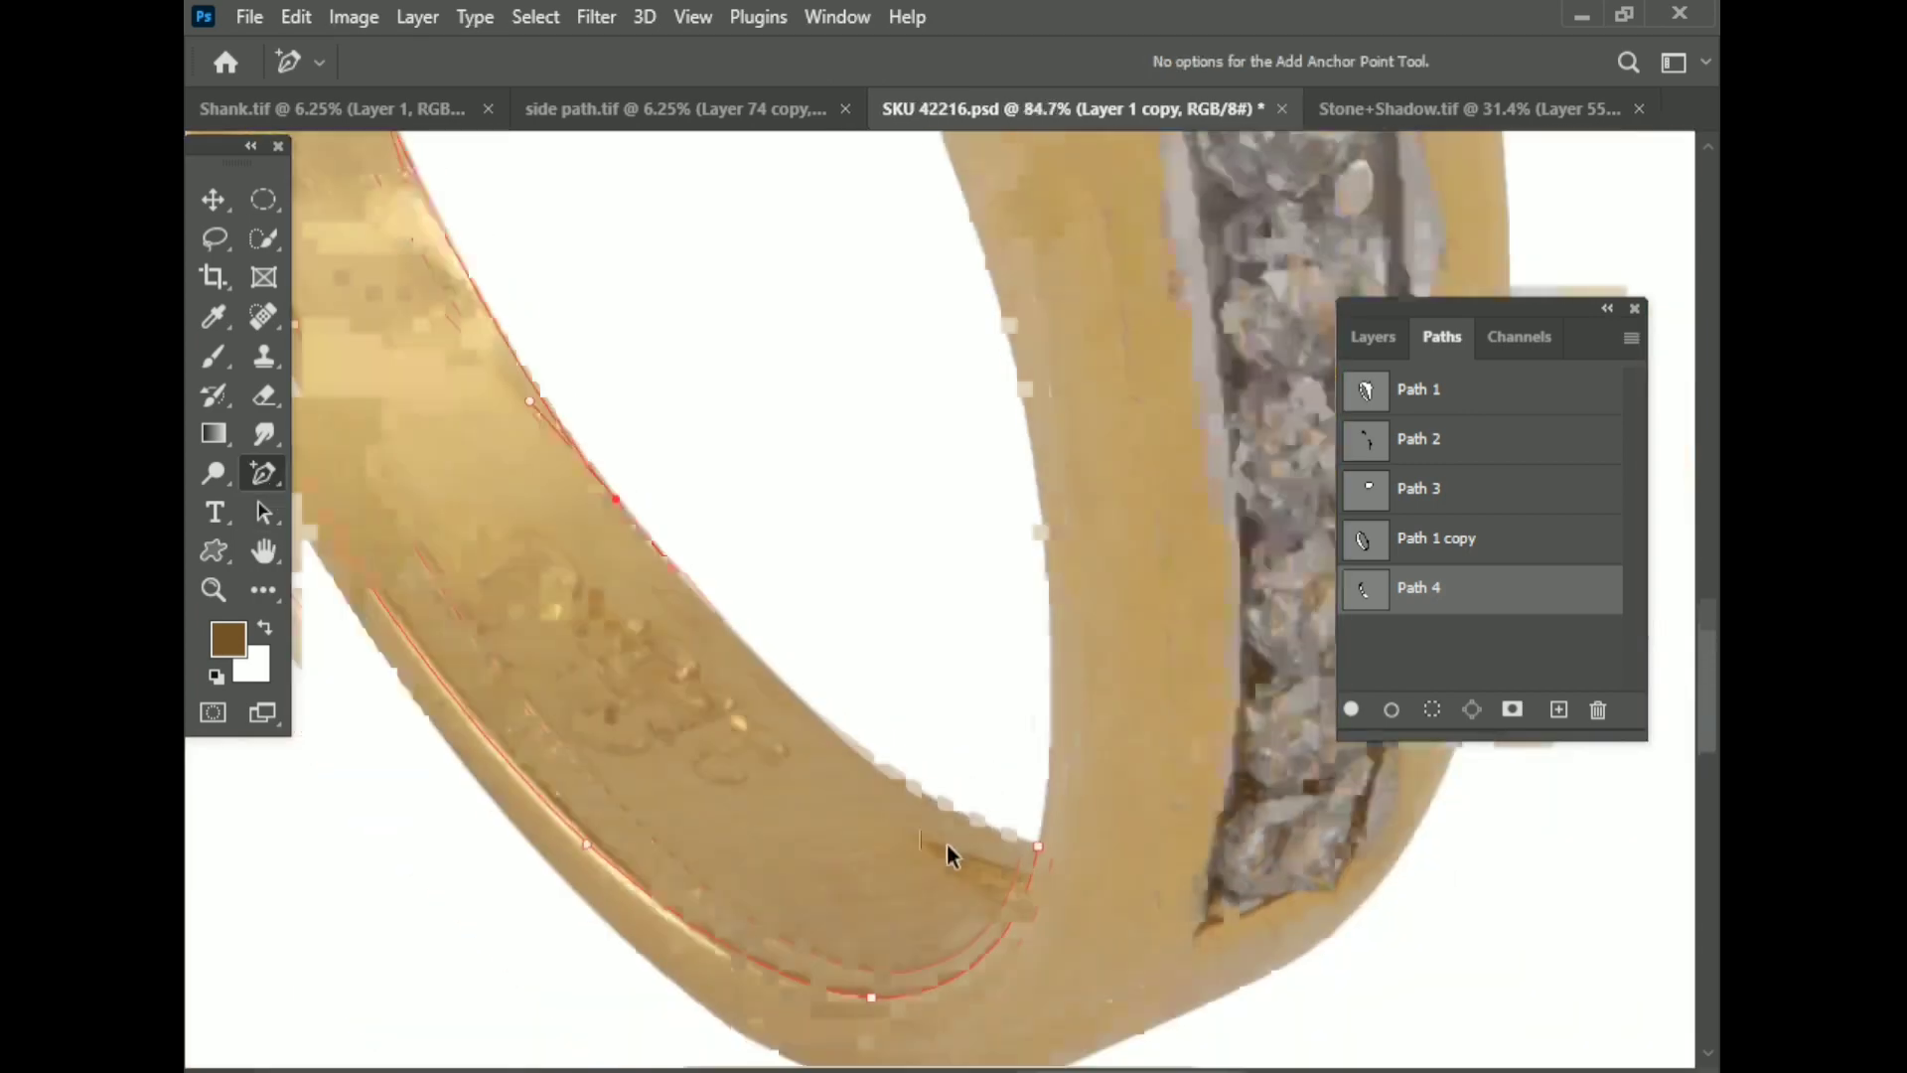
scroll(790, 676, "down", 1)
scroll(725, 624, "up", 3)
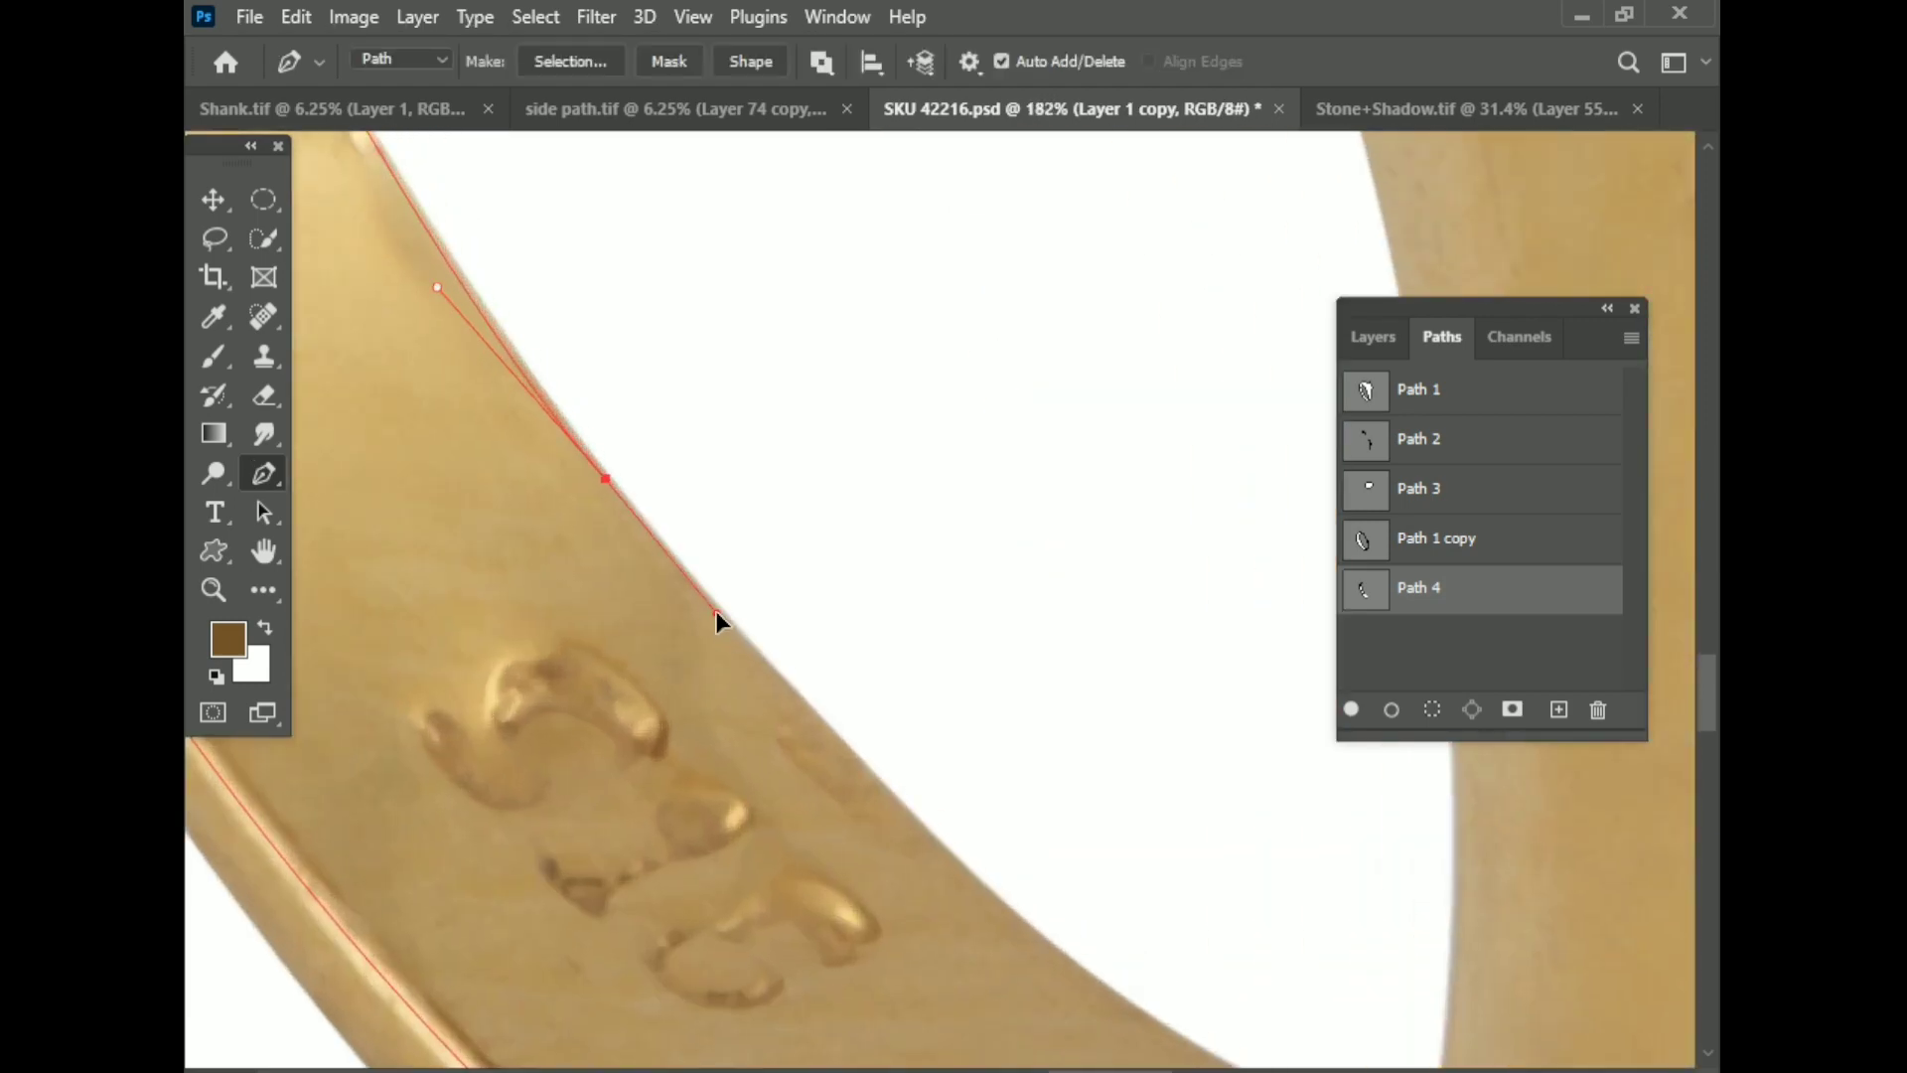
scroll(717, 622, "down", 2)
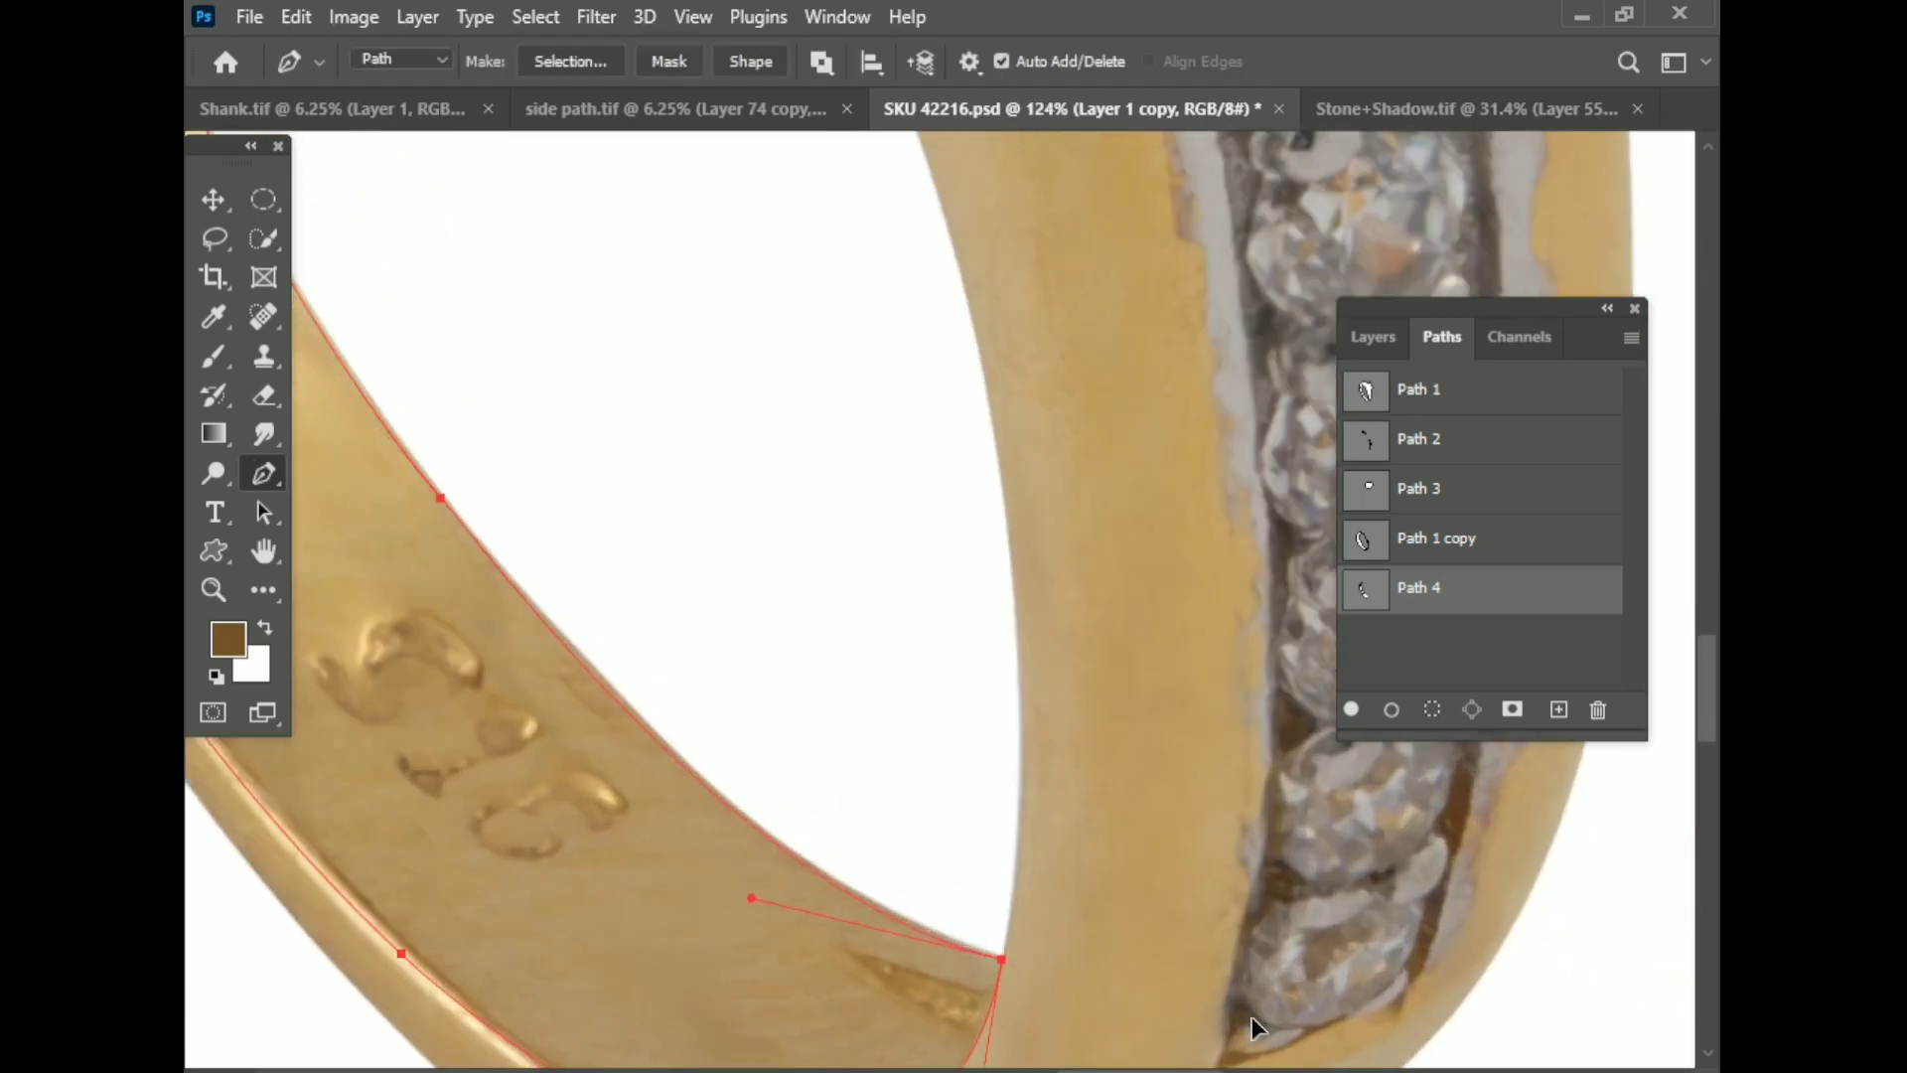
scroll(792, 676, "down", 3)
scroll(792, 676, "down", 2)
Step: Add an extra anchor point to Path 4 where the band edges meet
right_click(263, 473)
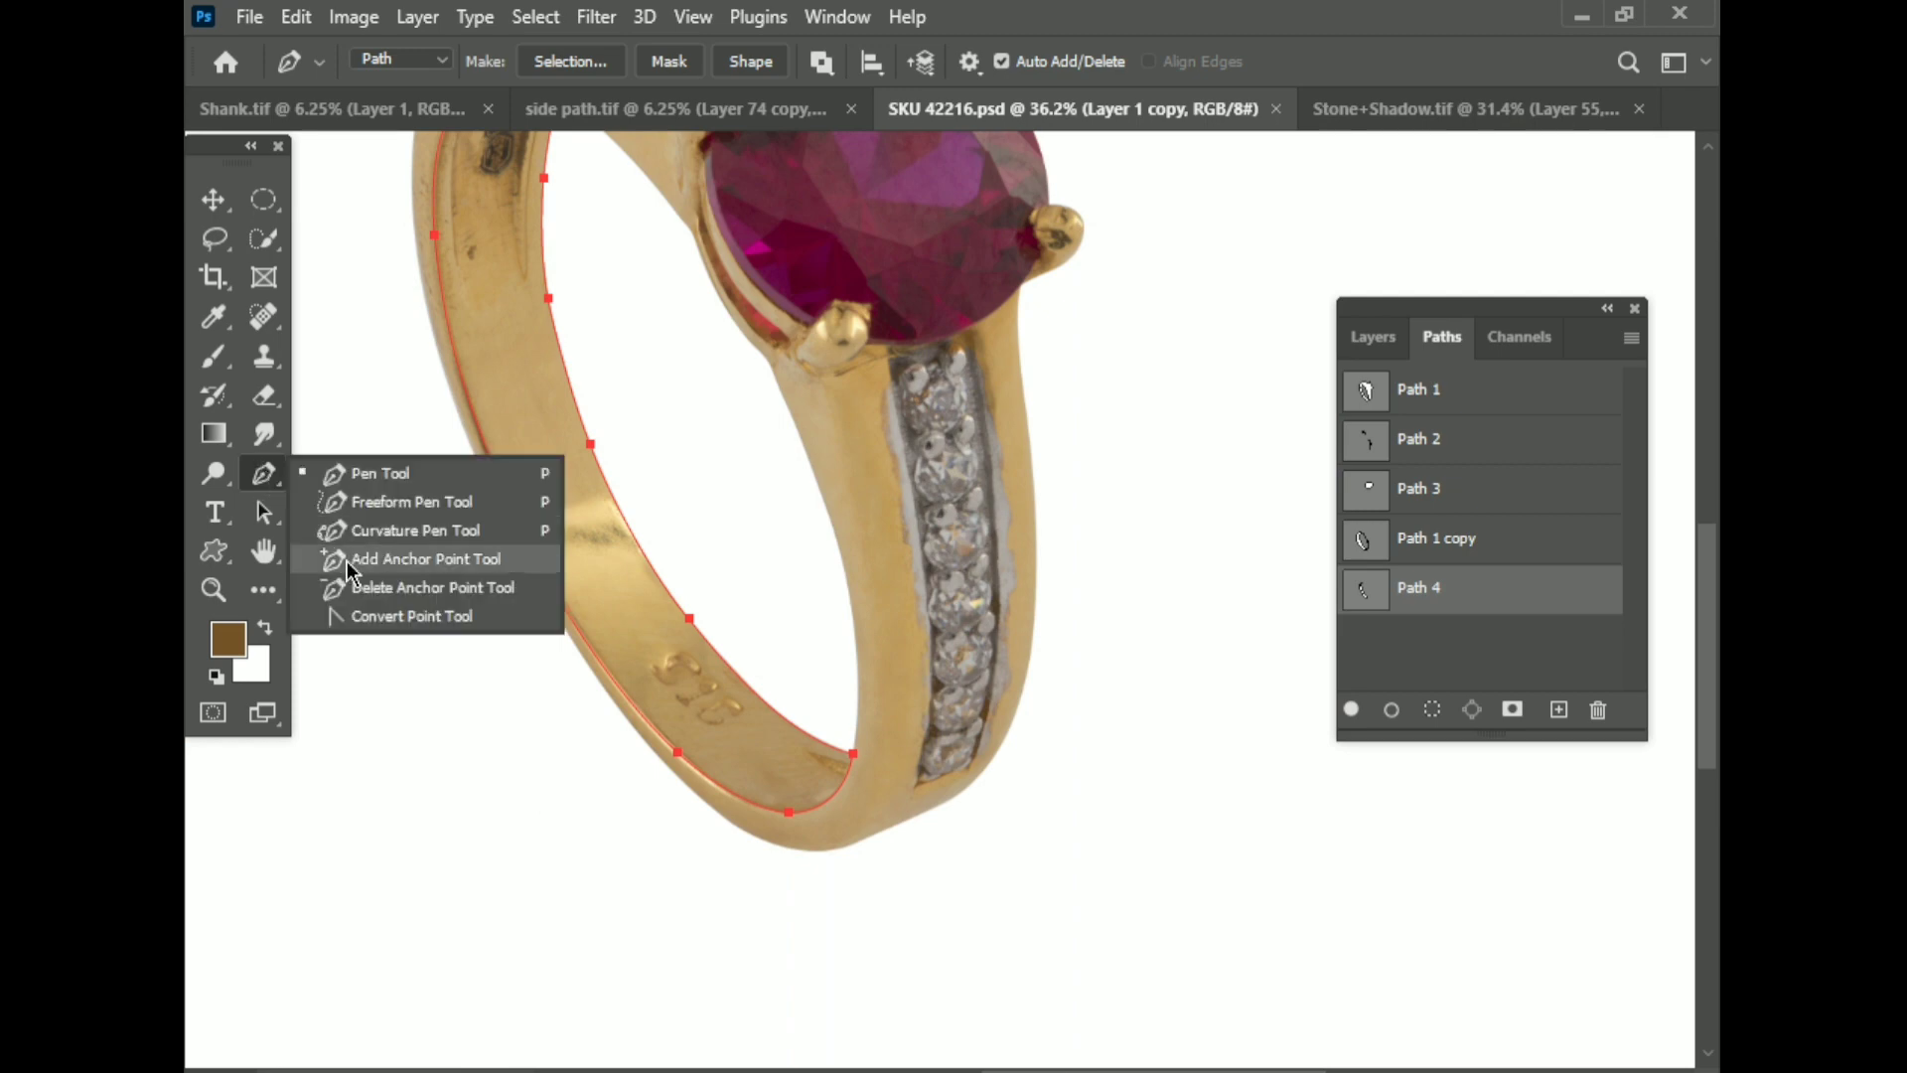
left_click(417, 557)
scroll(850, 761, "up", 4)
scroll(894, 730, "up", 2)
left_click(893, 718)
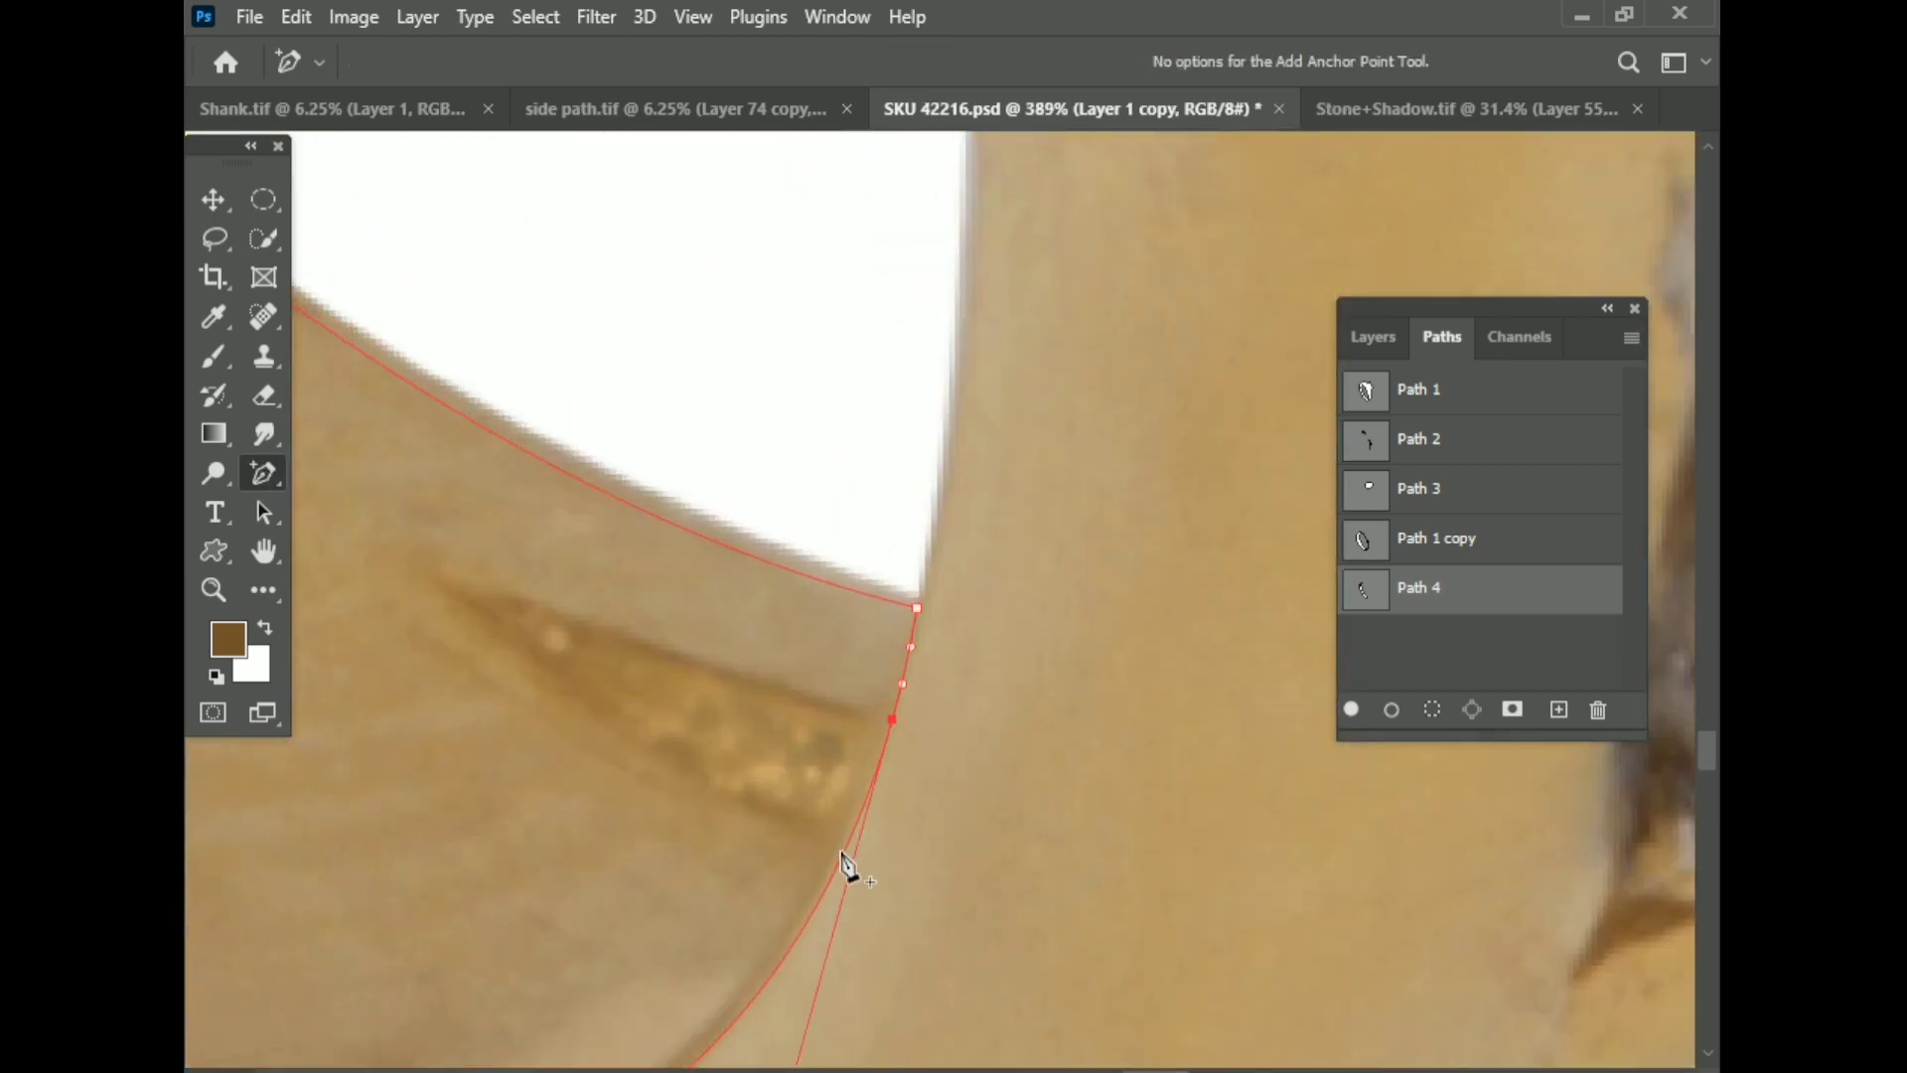
scroll(847, 866, "down", 5)
scroll(613, 323, "up", 4)
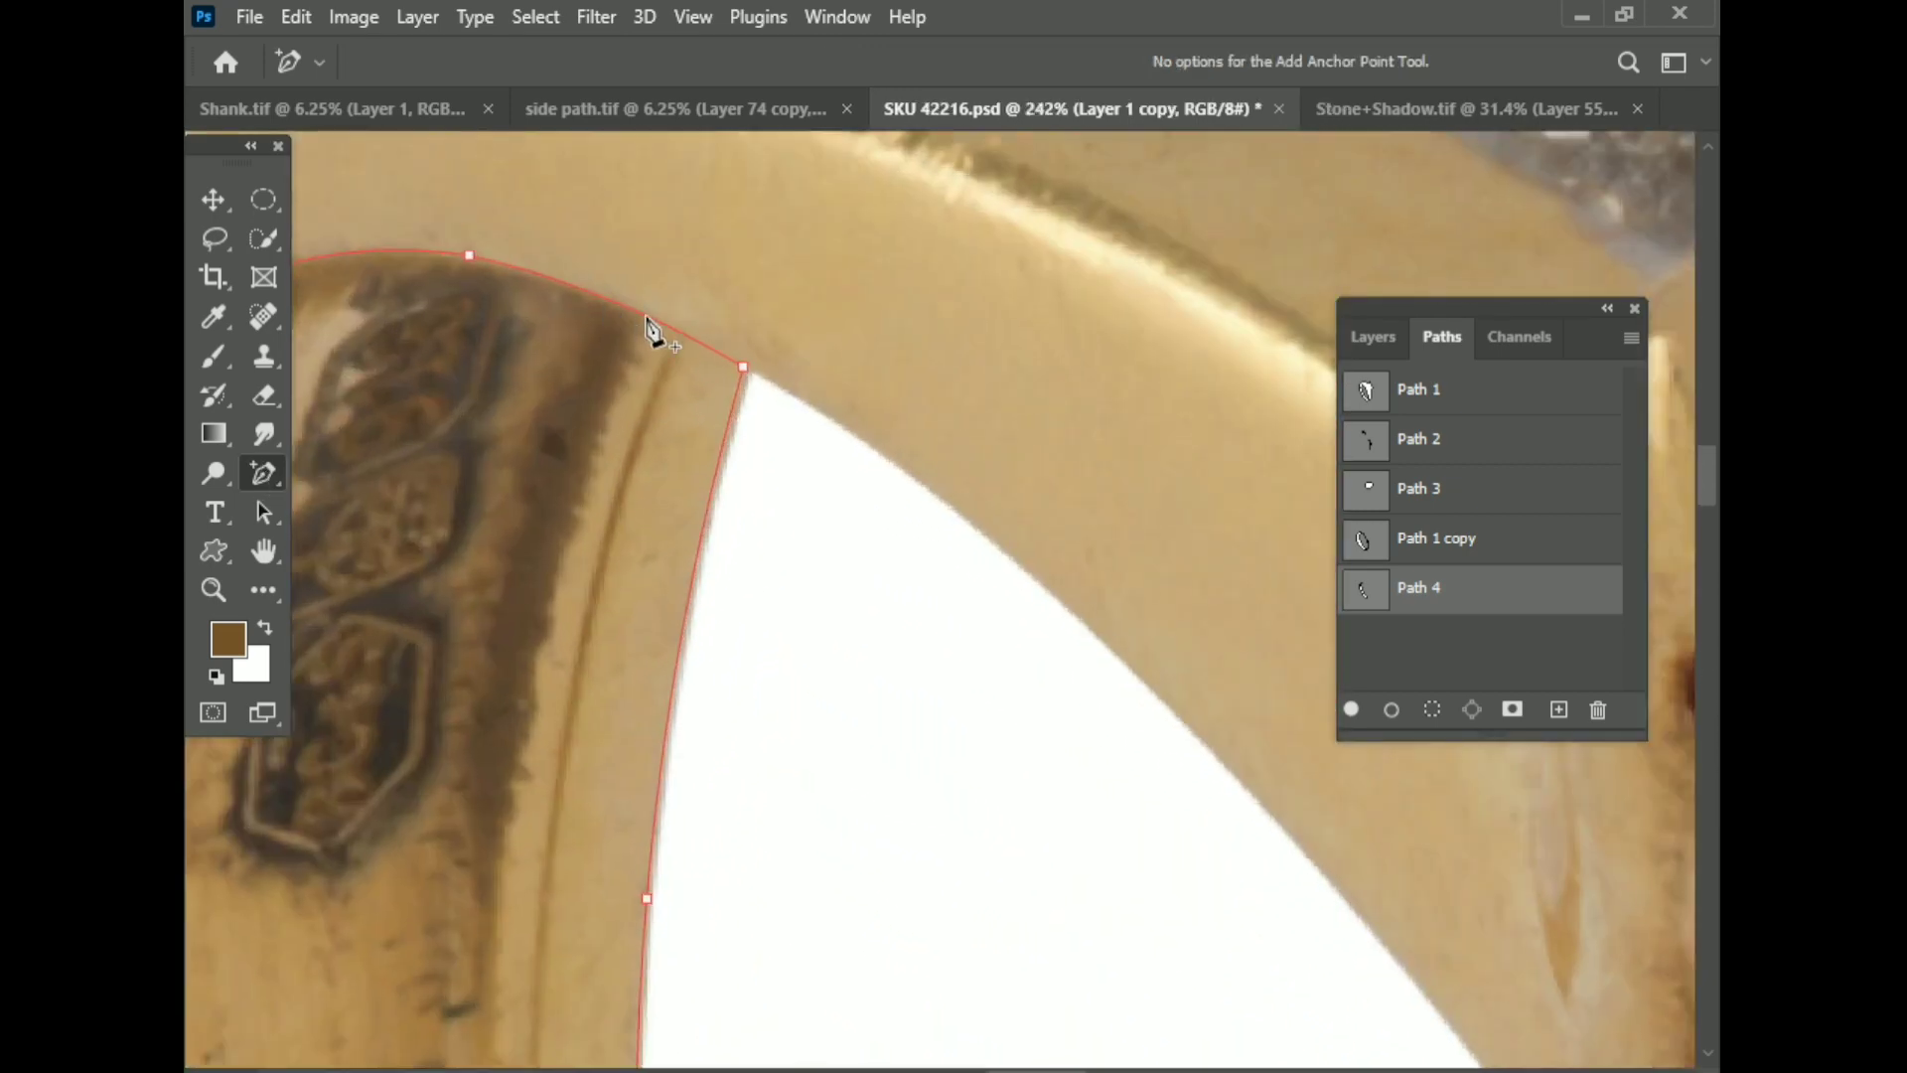
scroll(648, 324, "down", 2)
scroll(576, 317, "down", 2)
scroll(489, 482, "down", 2)
scroll(487, 477, "down", 1)
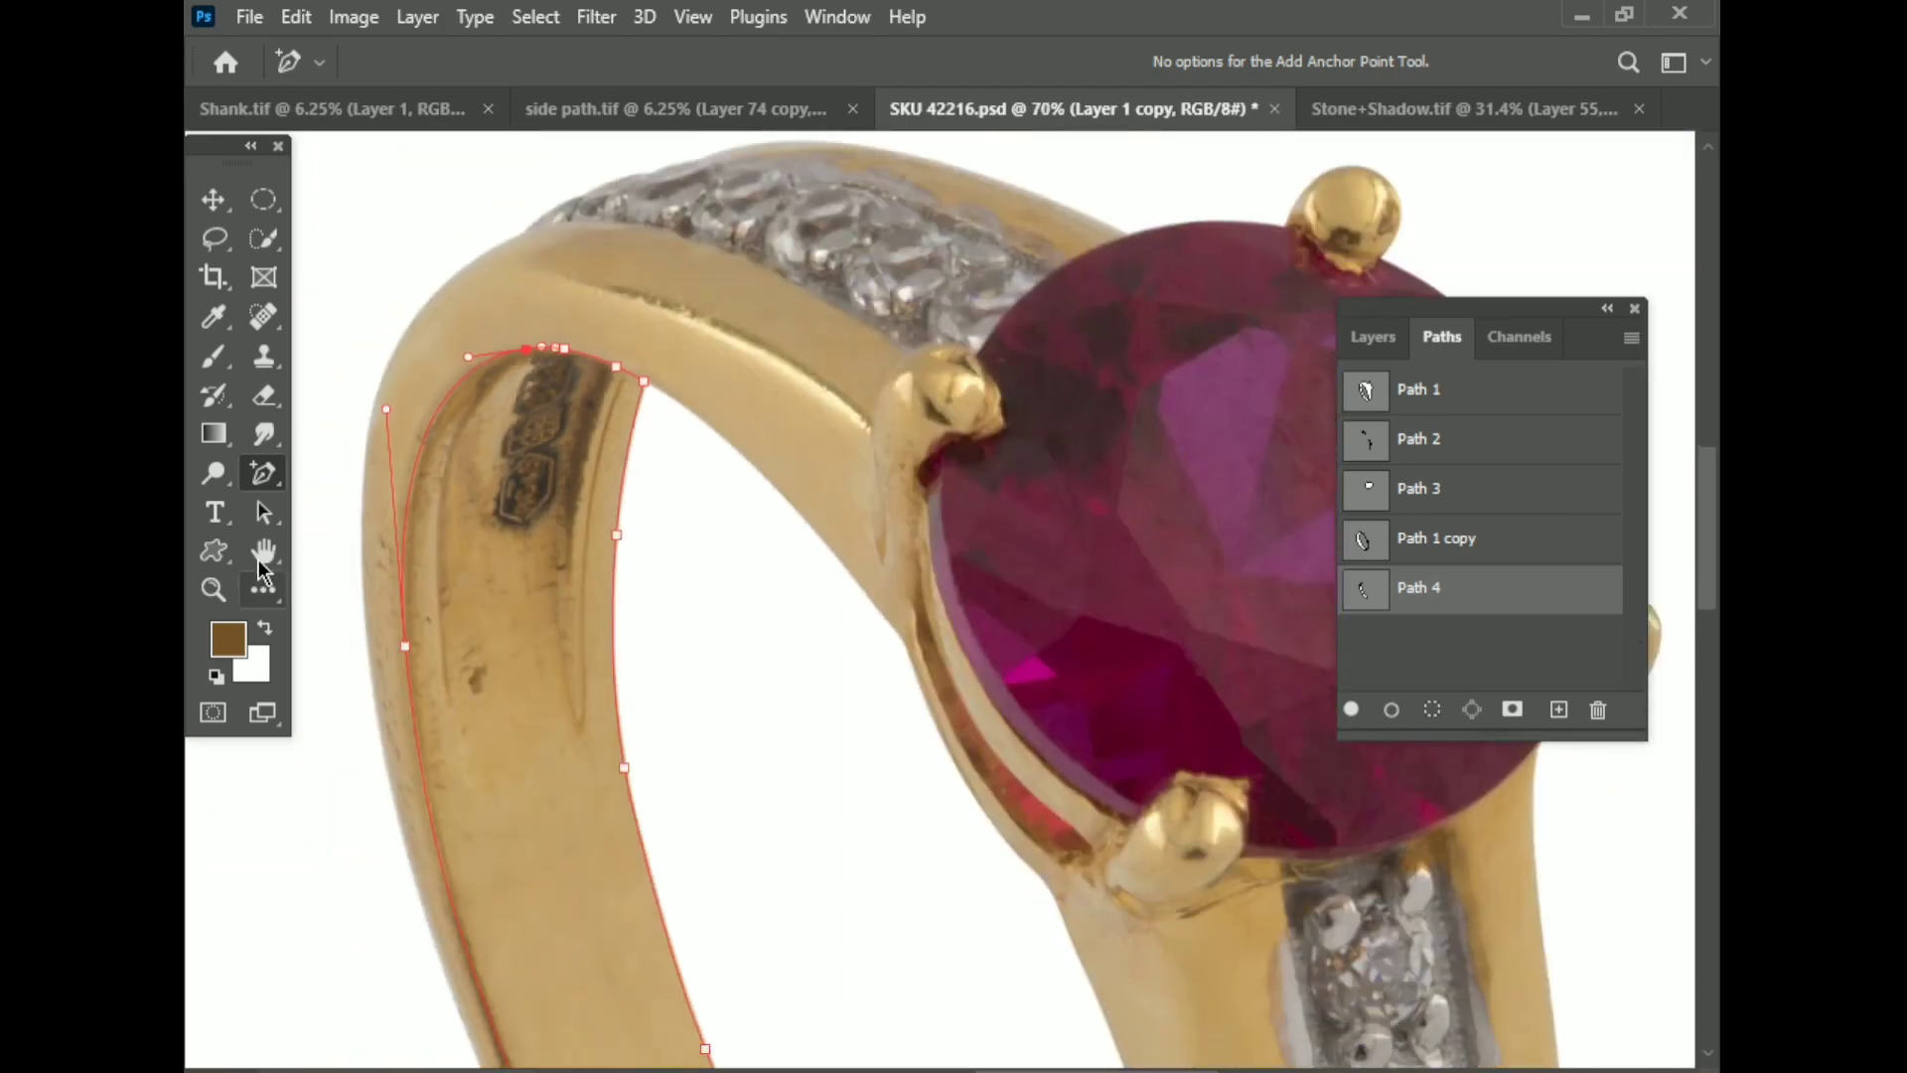
Step: Finish refining Path 4's anchor points and save the document
right_click(263, 473)
left_click(417, 586)
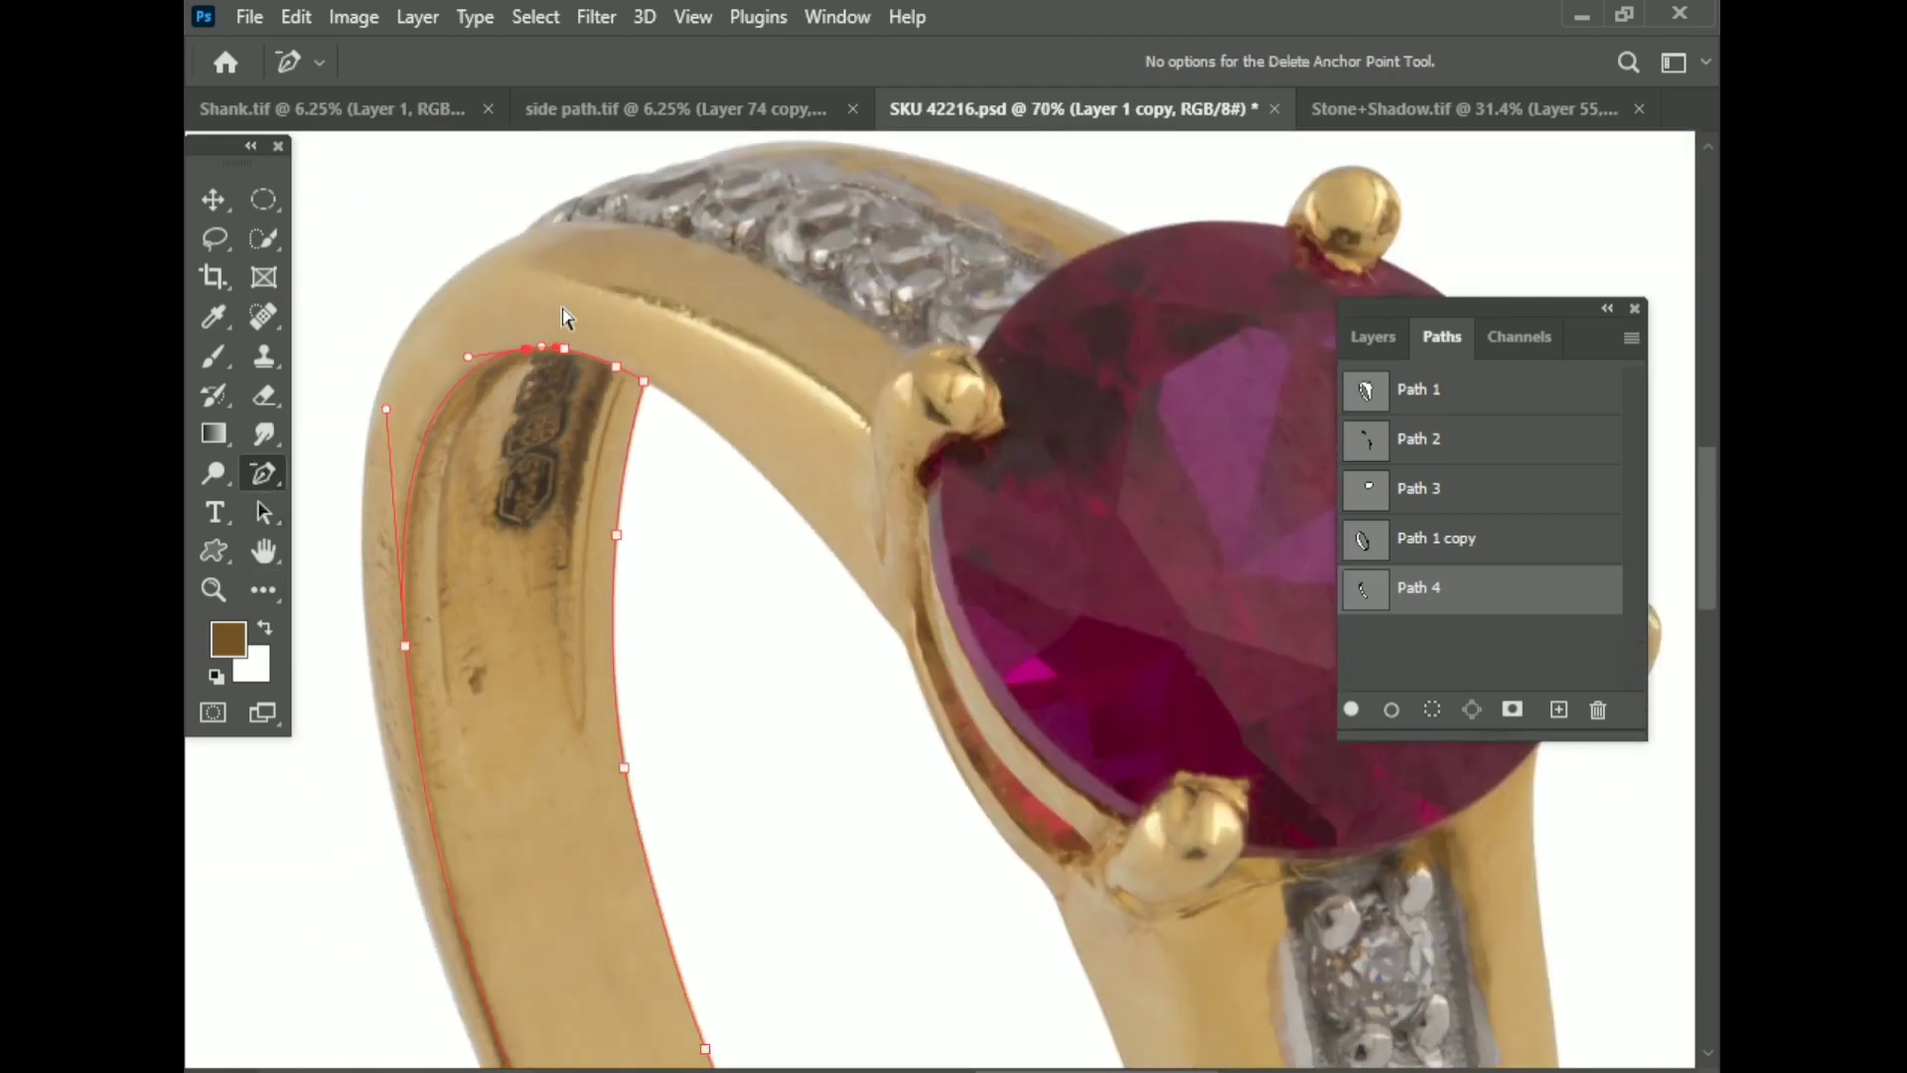
left_click(219, 213)
scroll(552, 665, "down", 3)
scroll(552, 666, "up", 2)
key("ctrl+s")
Step: Turn Path 4 into a selection and copy the band area onto a new layer
scroll(749, 683, "down", 2)
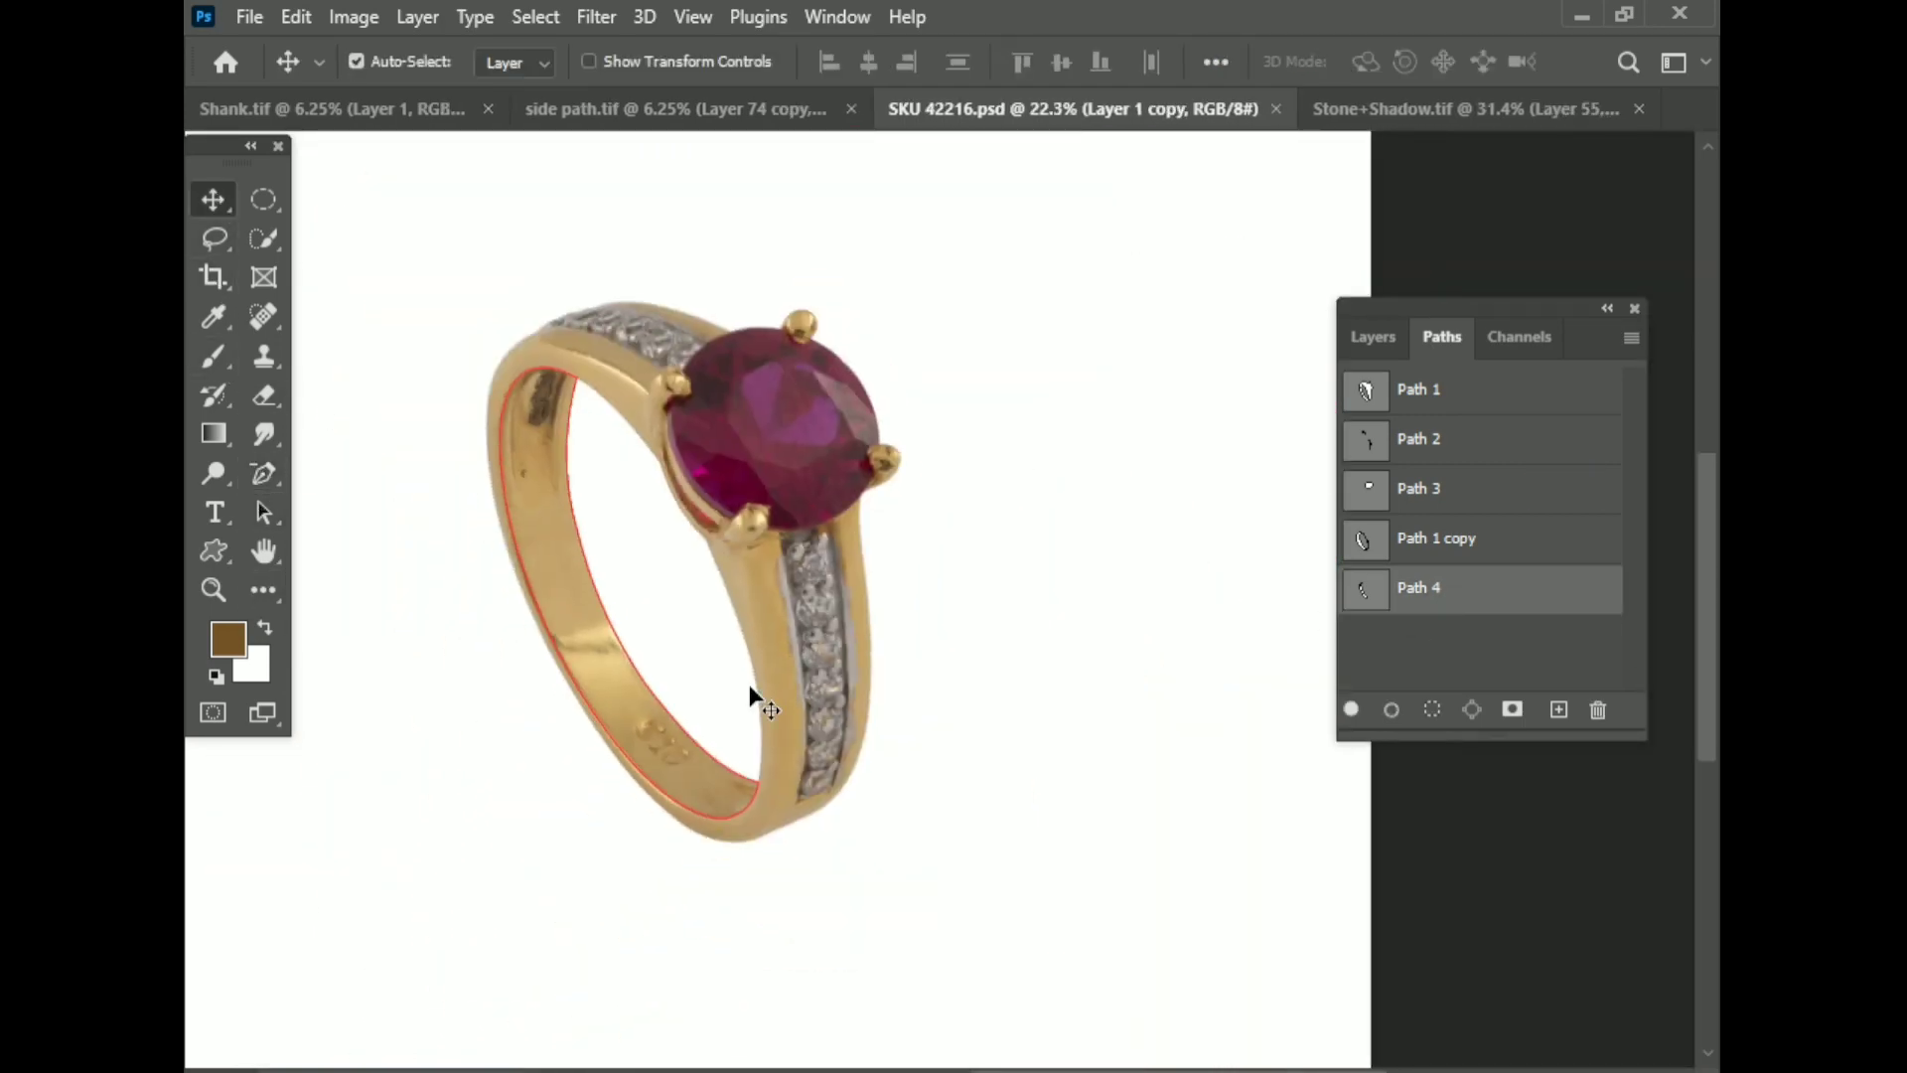
key("p")
right_click(588, 556)
left_click(654, 546)
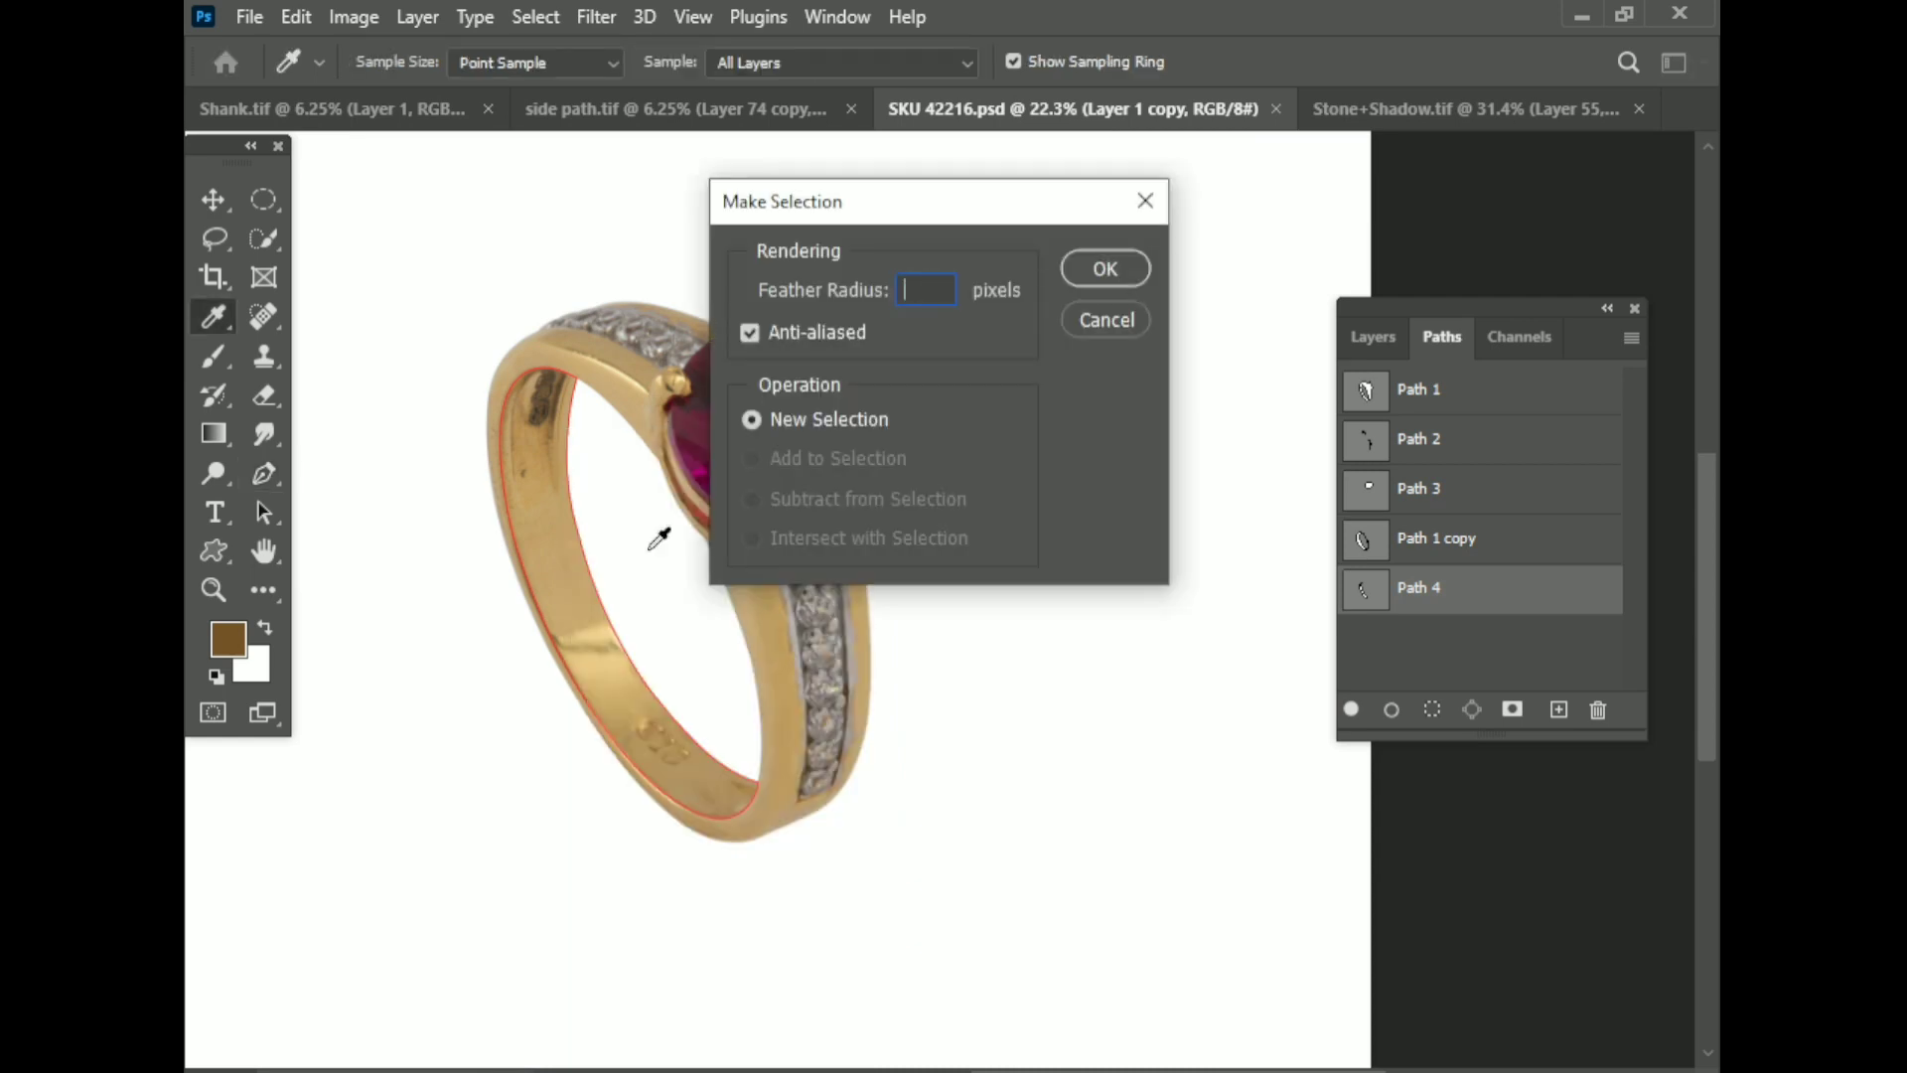
key("Return")
left_click(1373, 337)
key("ctrl+j")
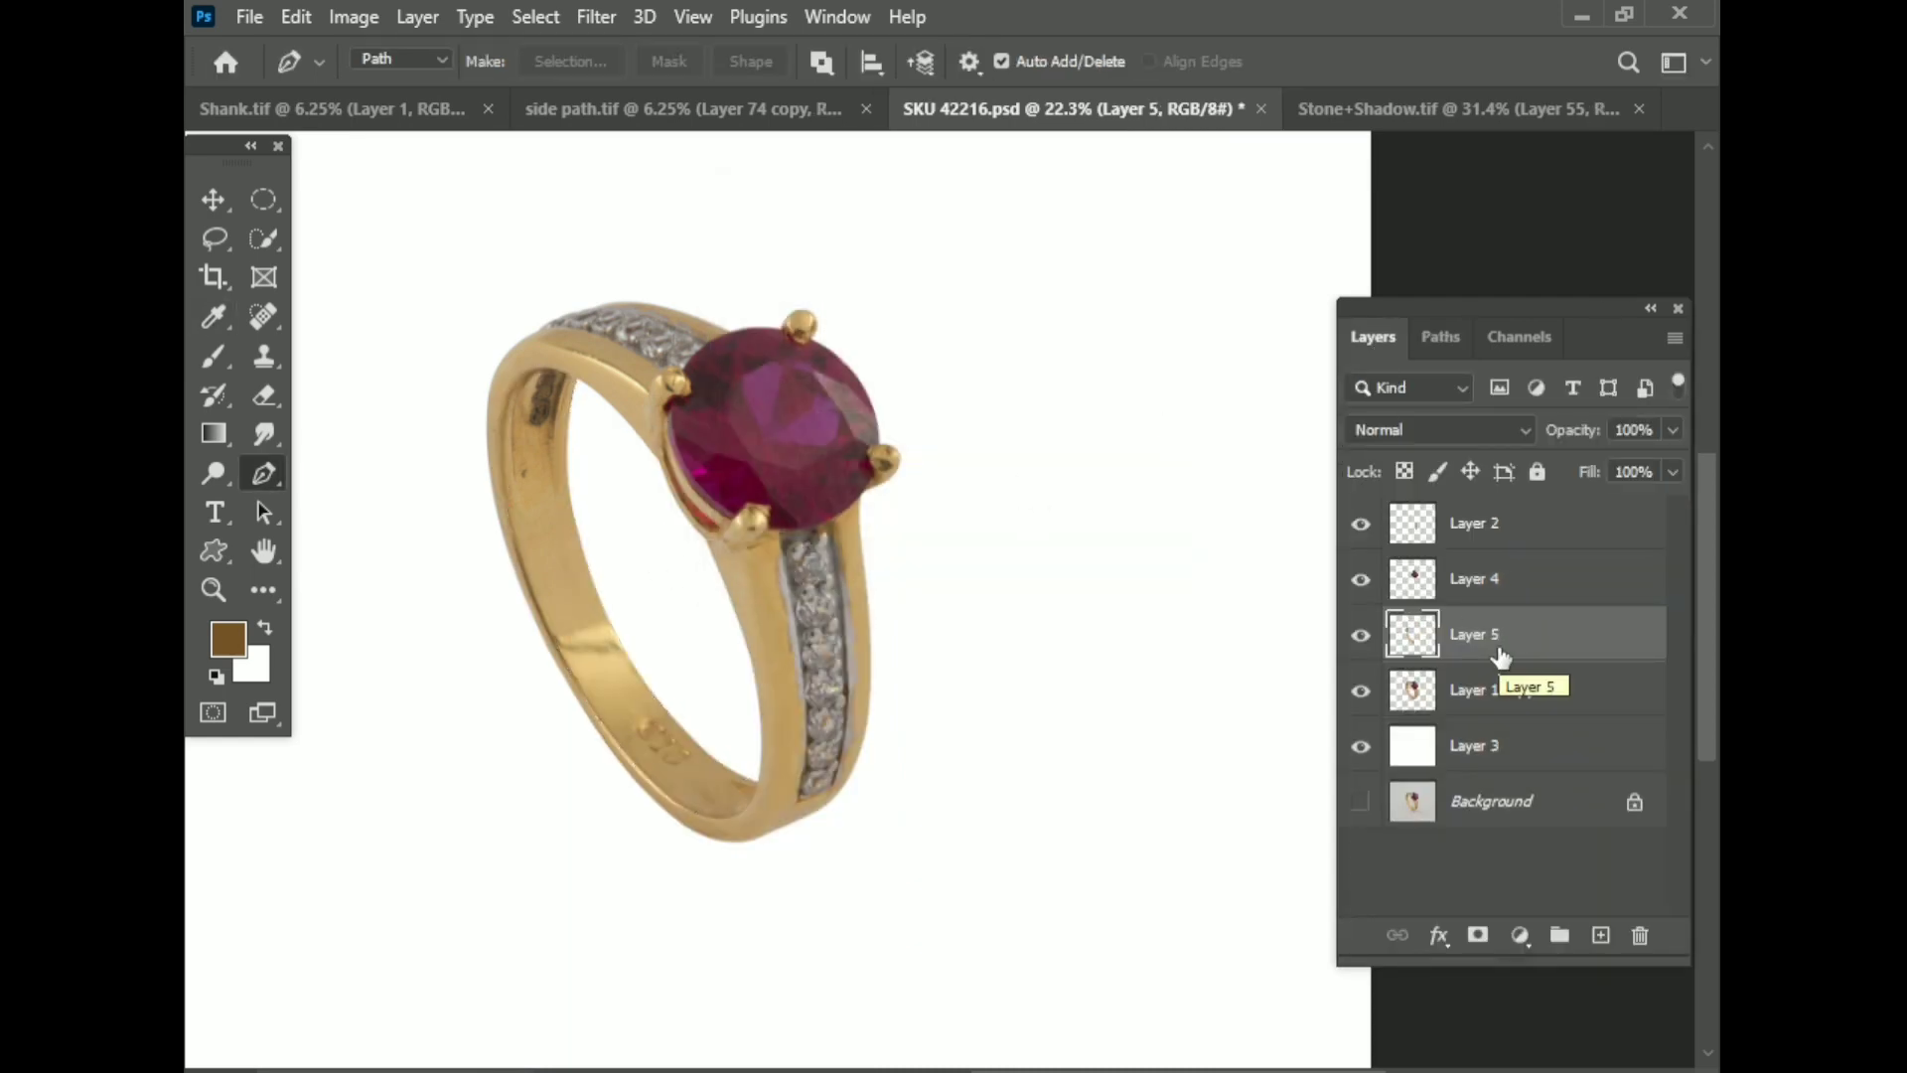
Step: Name the new layer 'shank' and lock its transparent pixels
type("shank")
key("Return")
key("ctrl+s")
scroll(858, 606, "up", 2)
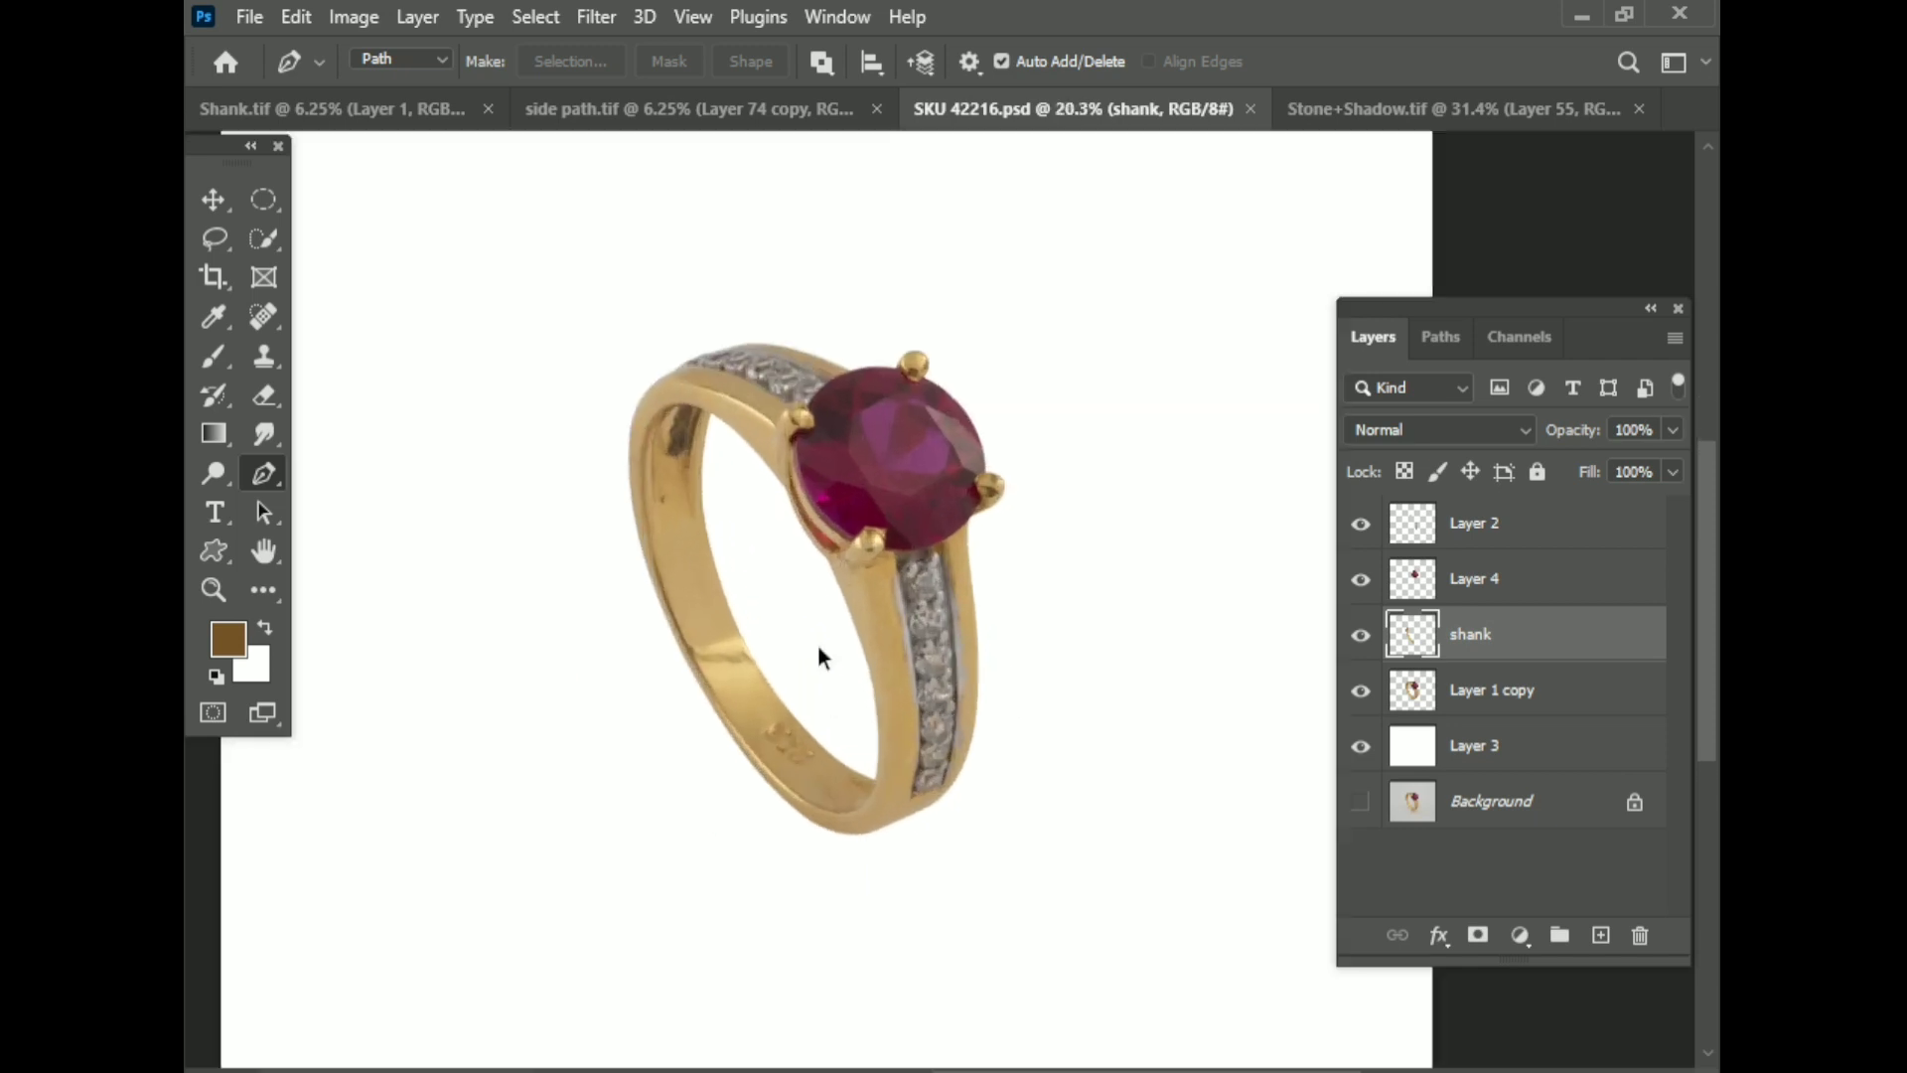
key("slash")
scroll(1133, 576, "up", 1)
Step: Set up a 500 px brush with light gold colour and 41% opacity
left_click(215, 356)
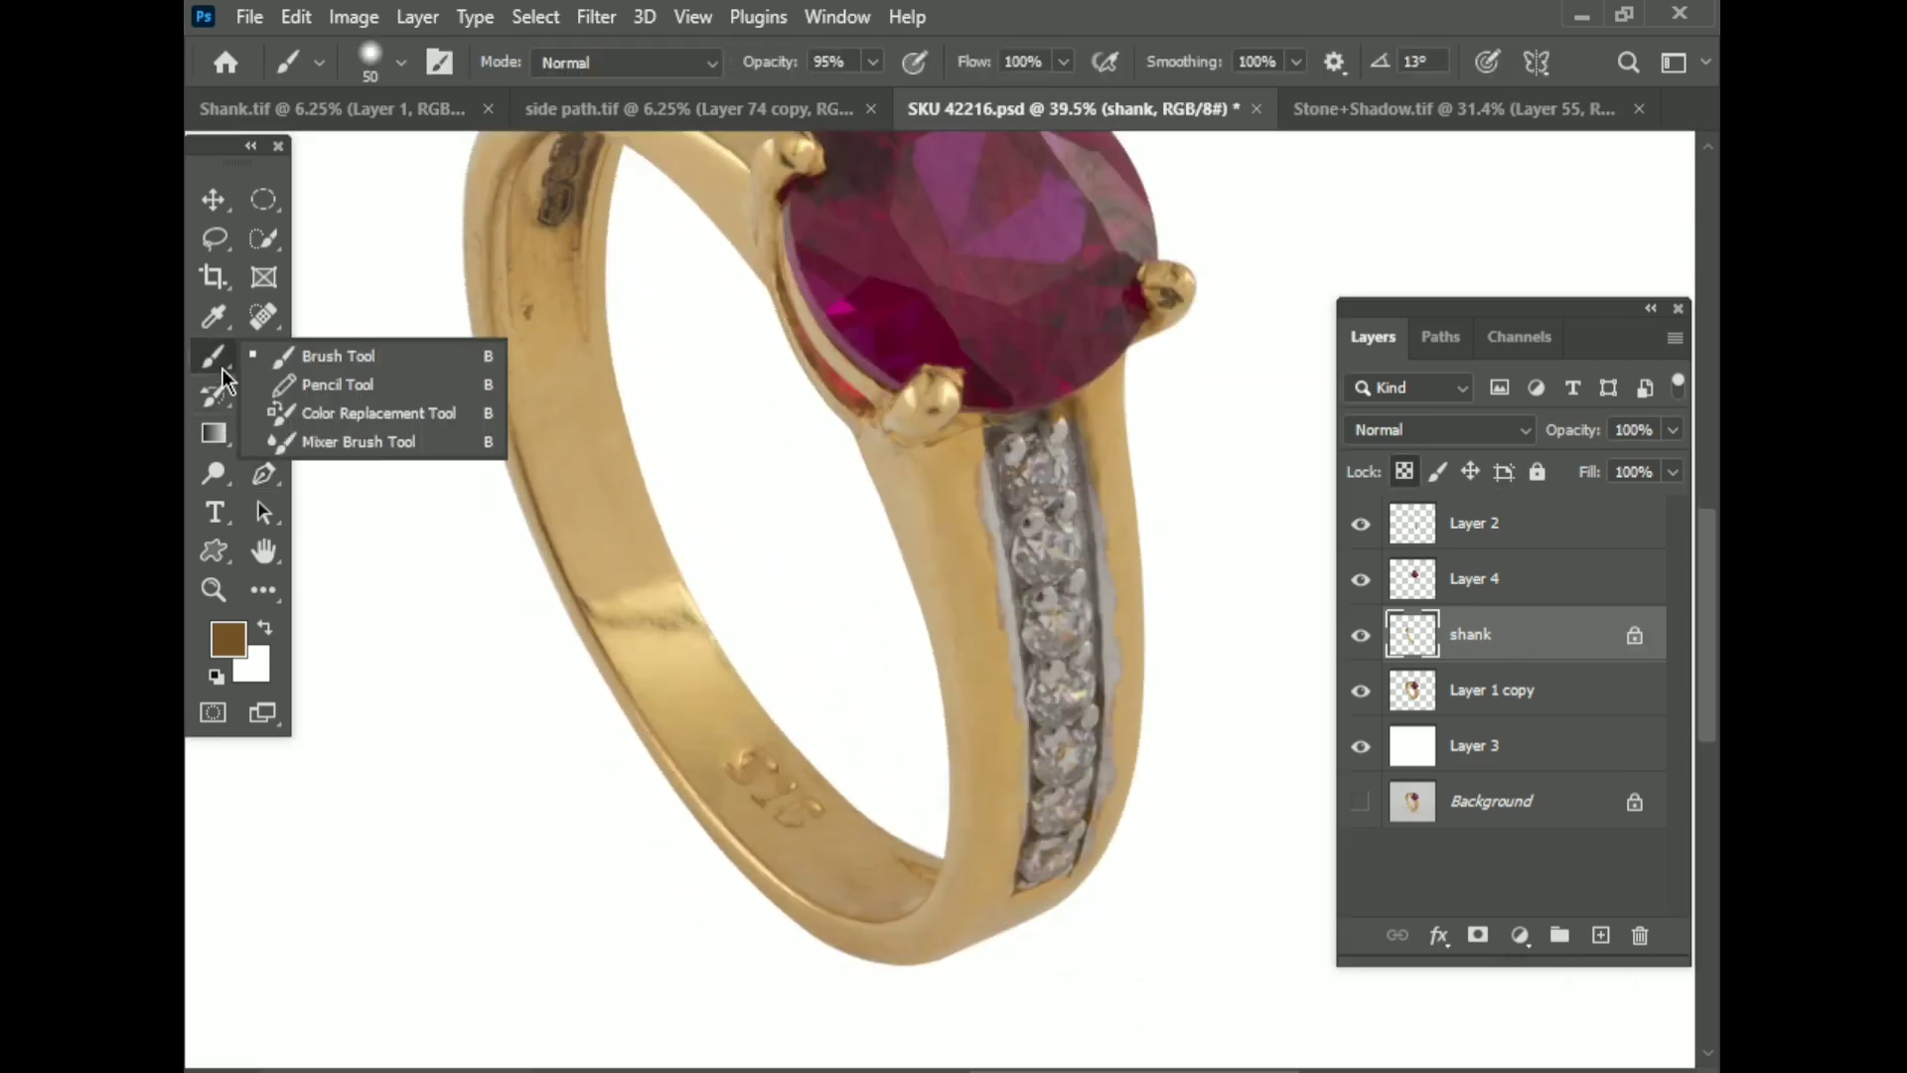
left_click(303, 350)
key("bracketright")
key("bracketright")
key("bracketright")
left_click(923, 914, "alt")
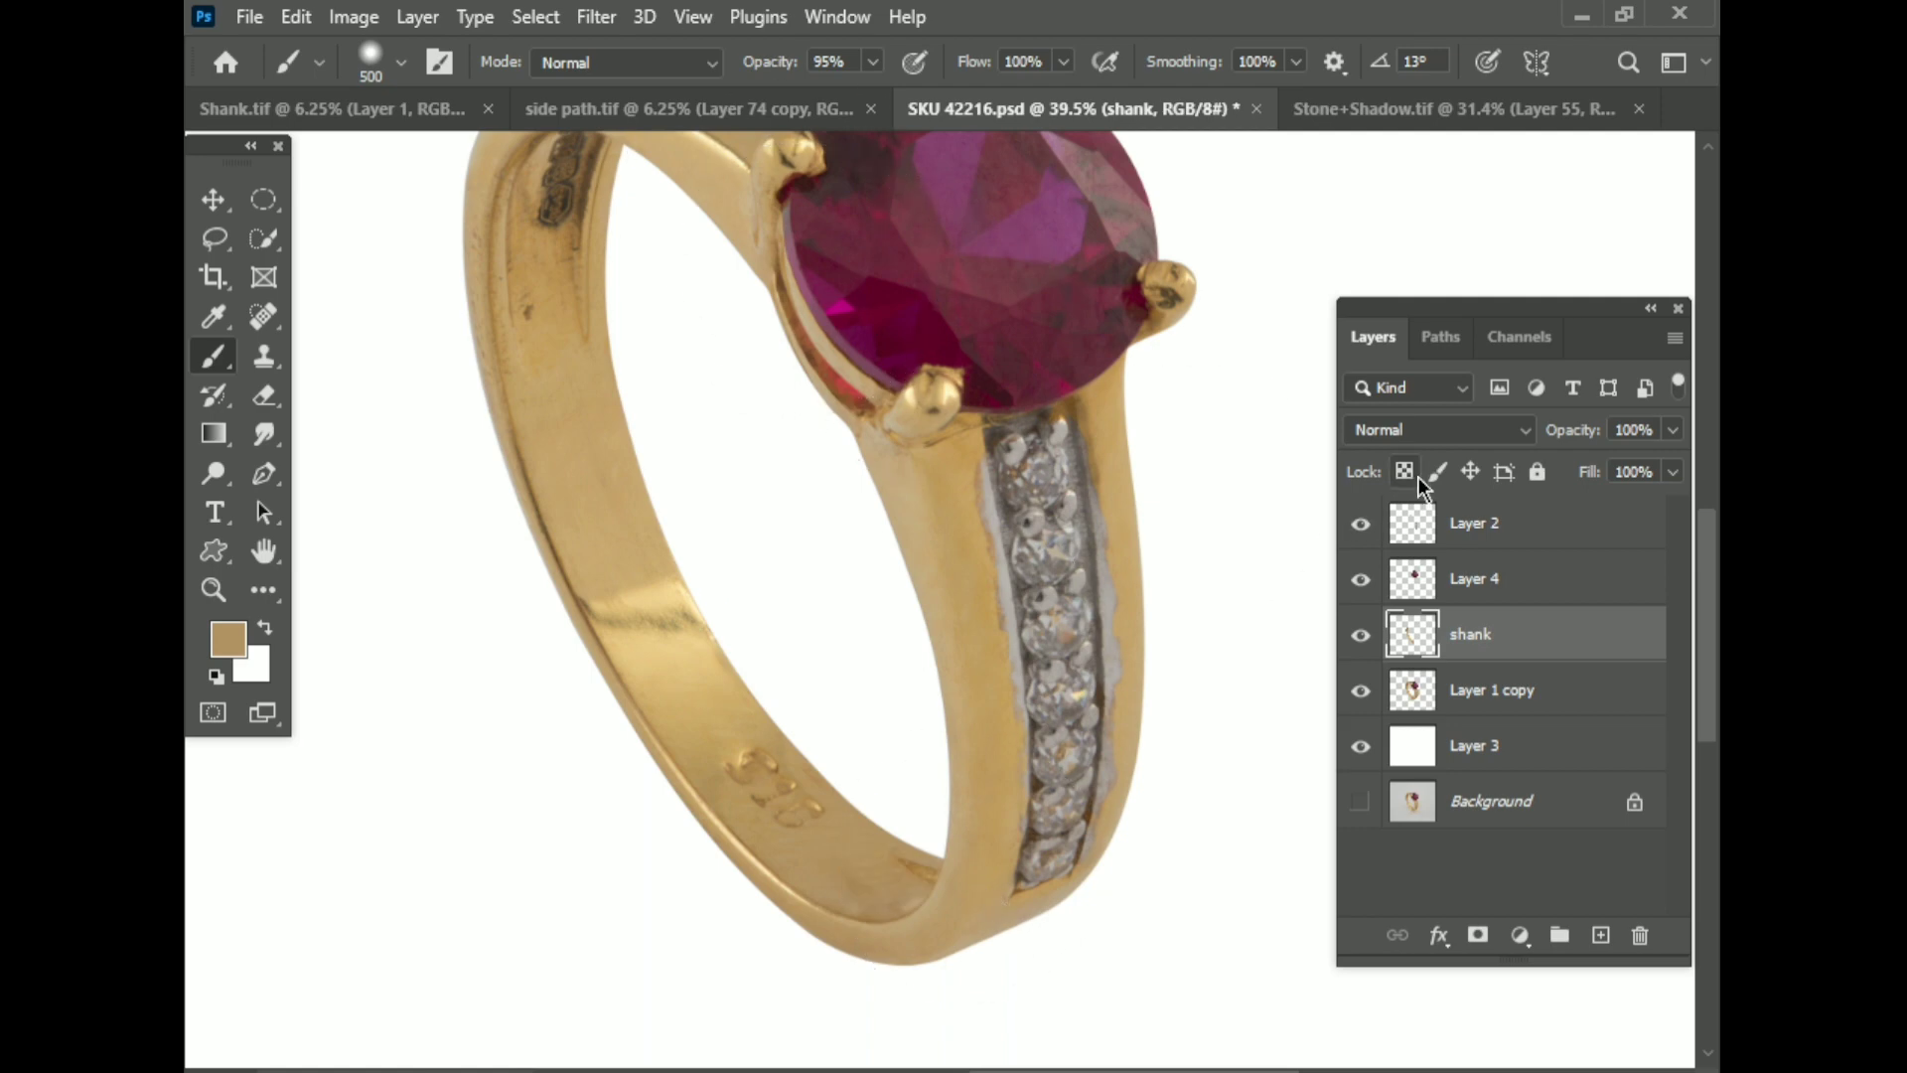
left_click(872, 62)
scroll(809, 831, "down", 2)
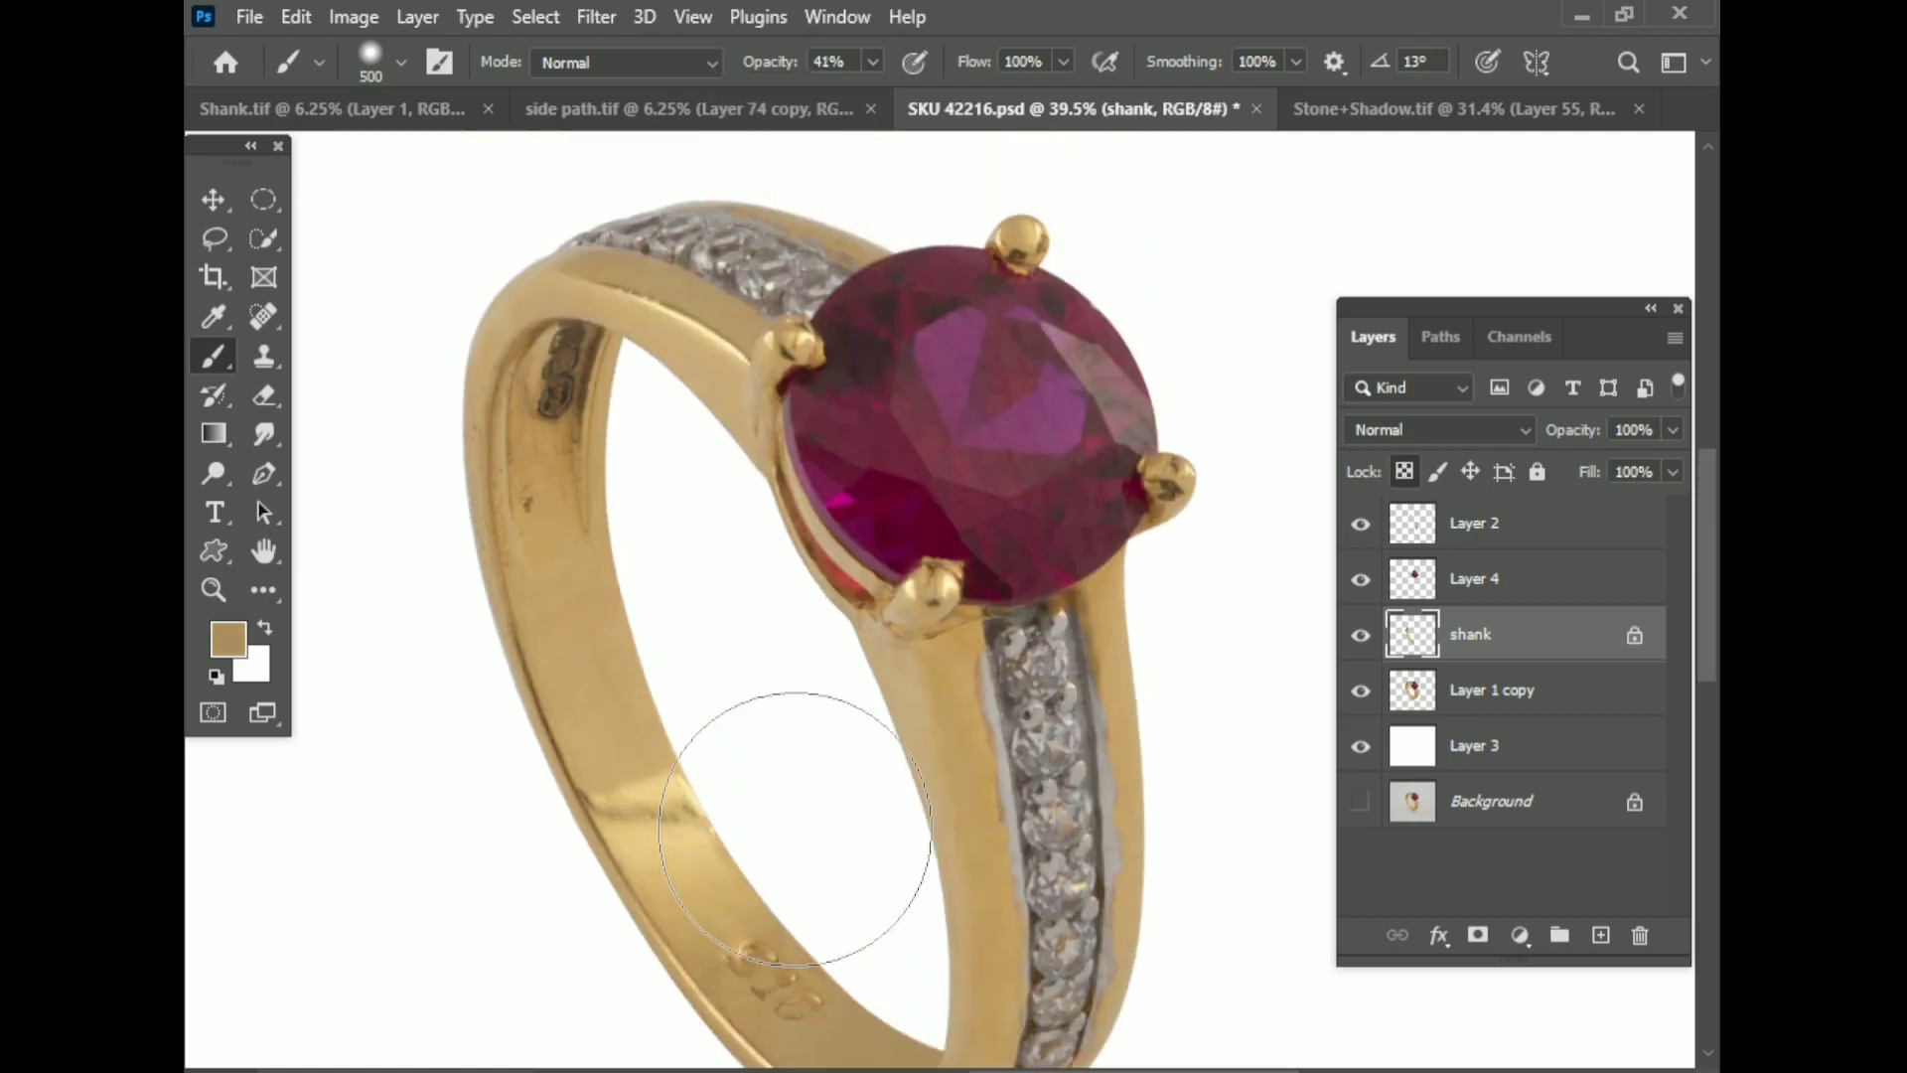
scroll(561, 477, "up", 1)
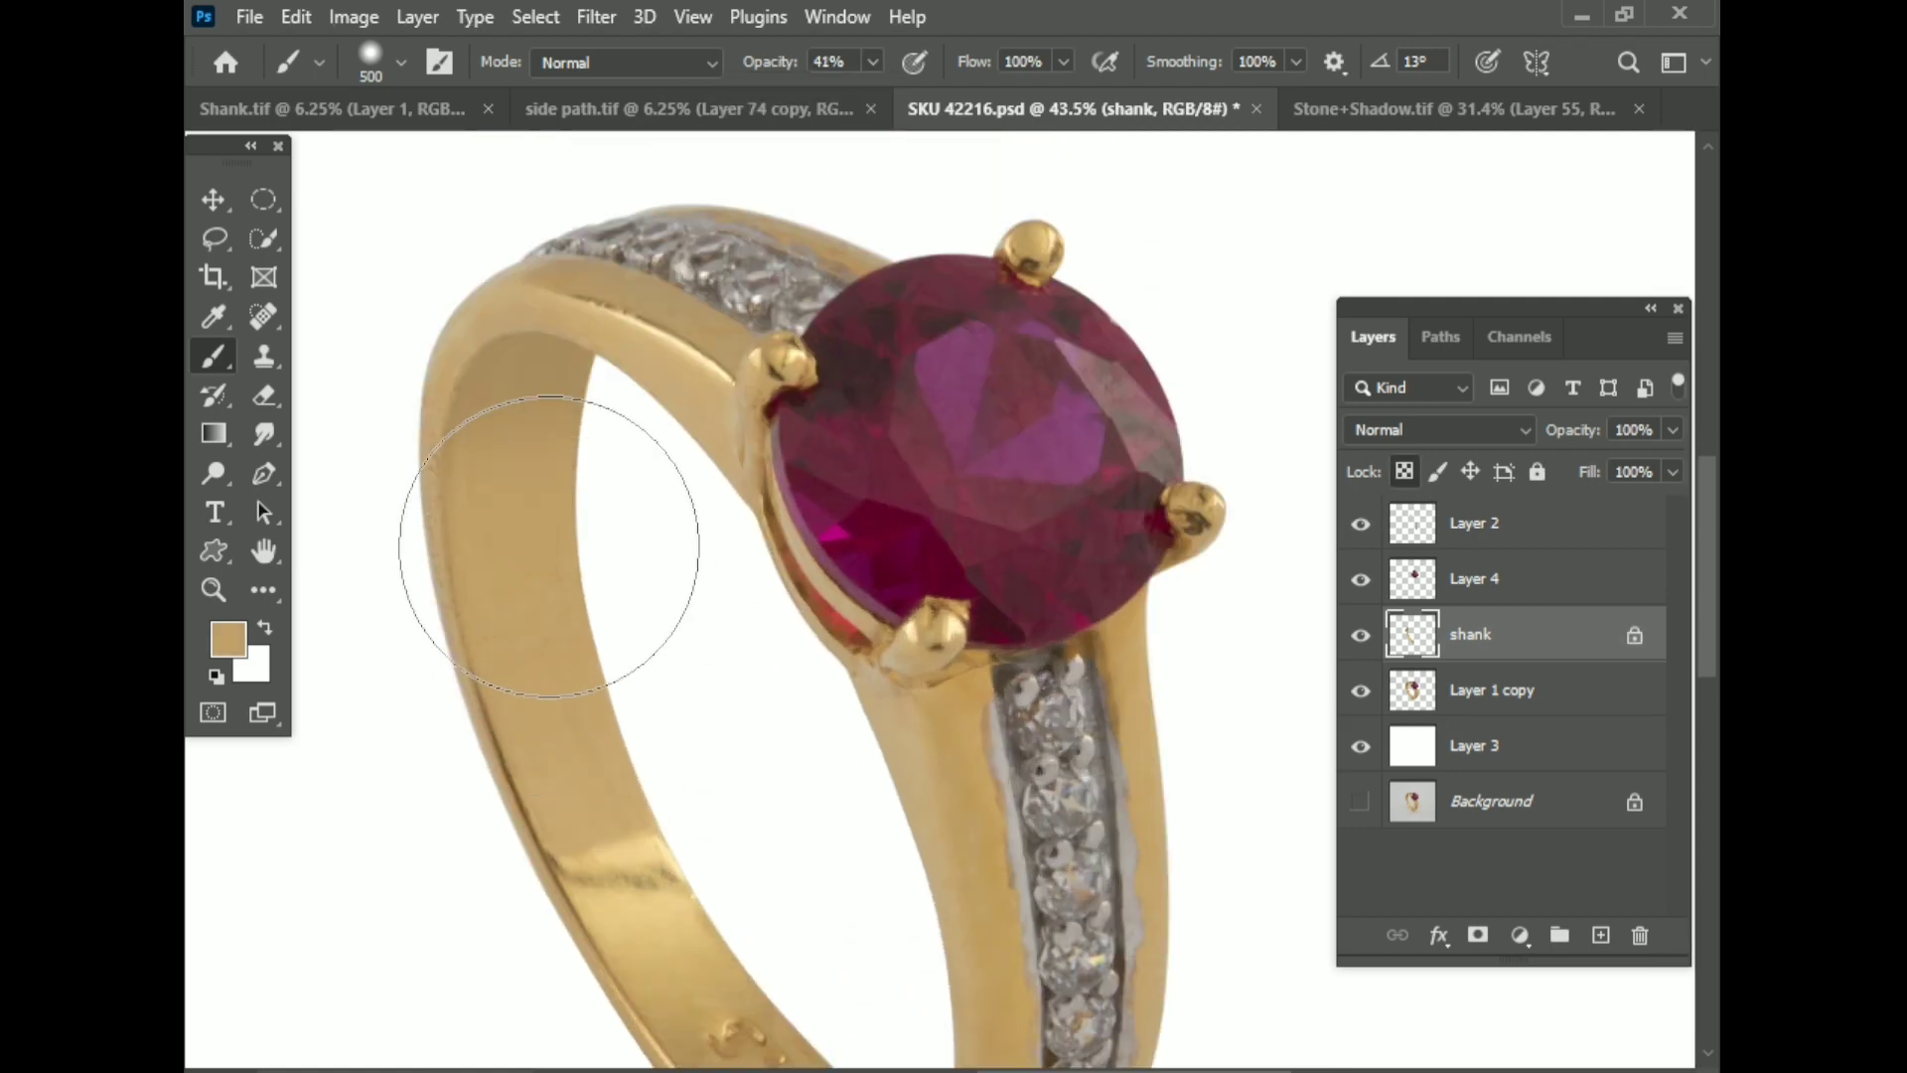
Step: Paint a sampled lighter gold over the streaky highlight on the band, undoing a white stroke
left_click(626, 732, "alt")
scroll(614, 692, "up", 1)
left_click(614, 692)
scroll(601, 685, "down", 1)
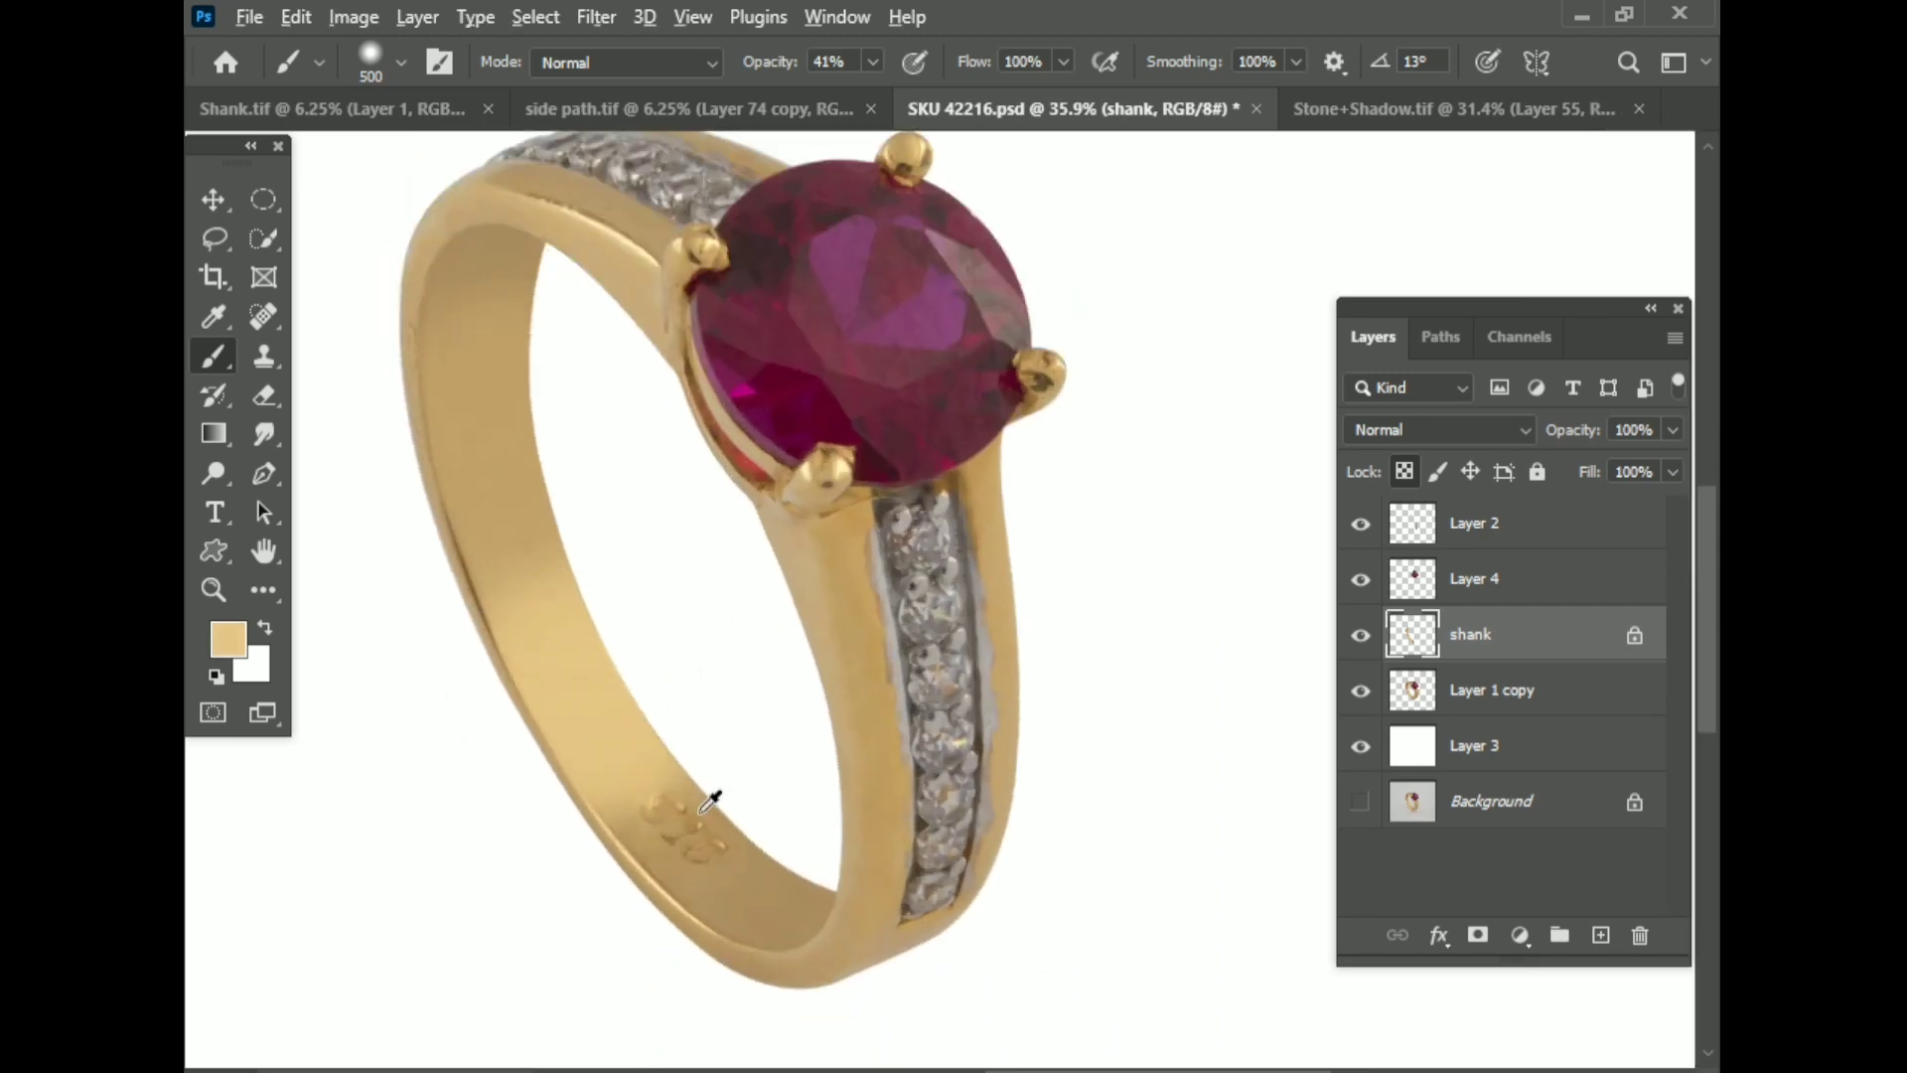
scroll(630, 681, "down", 1)
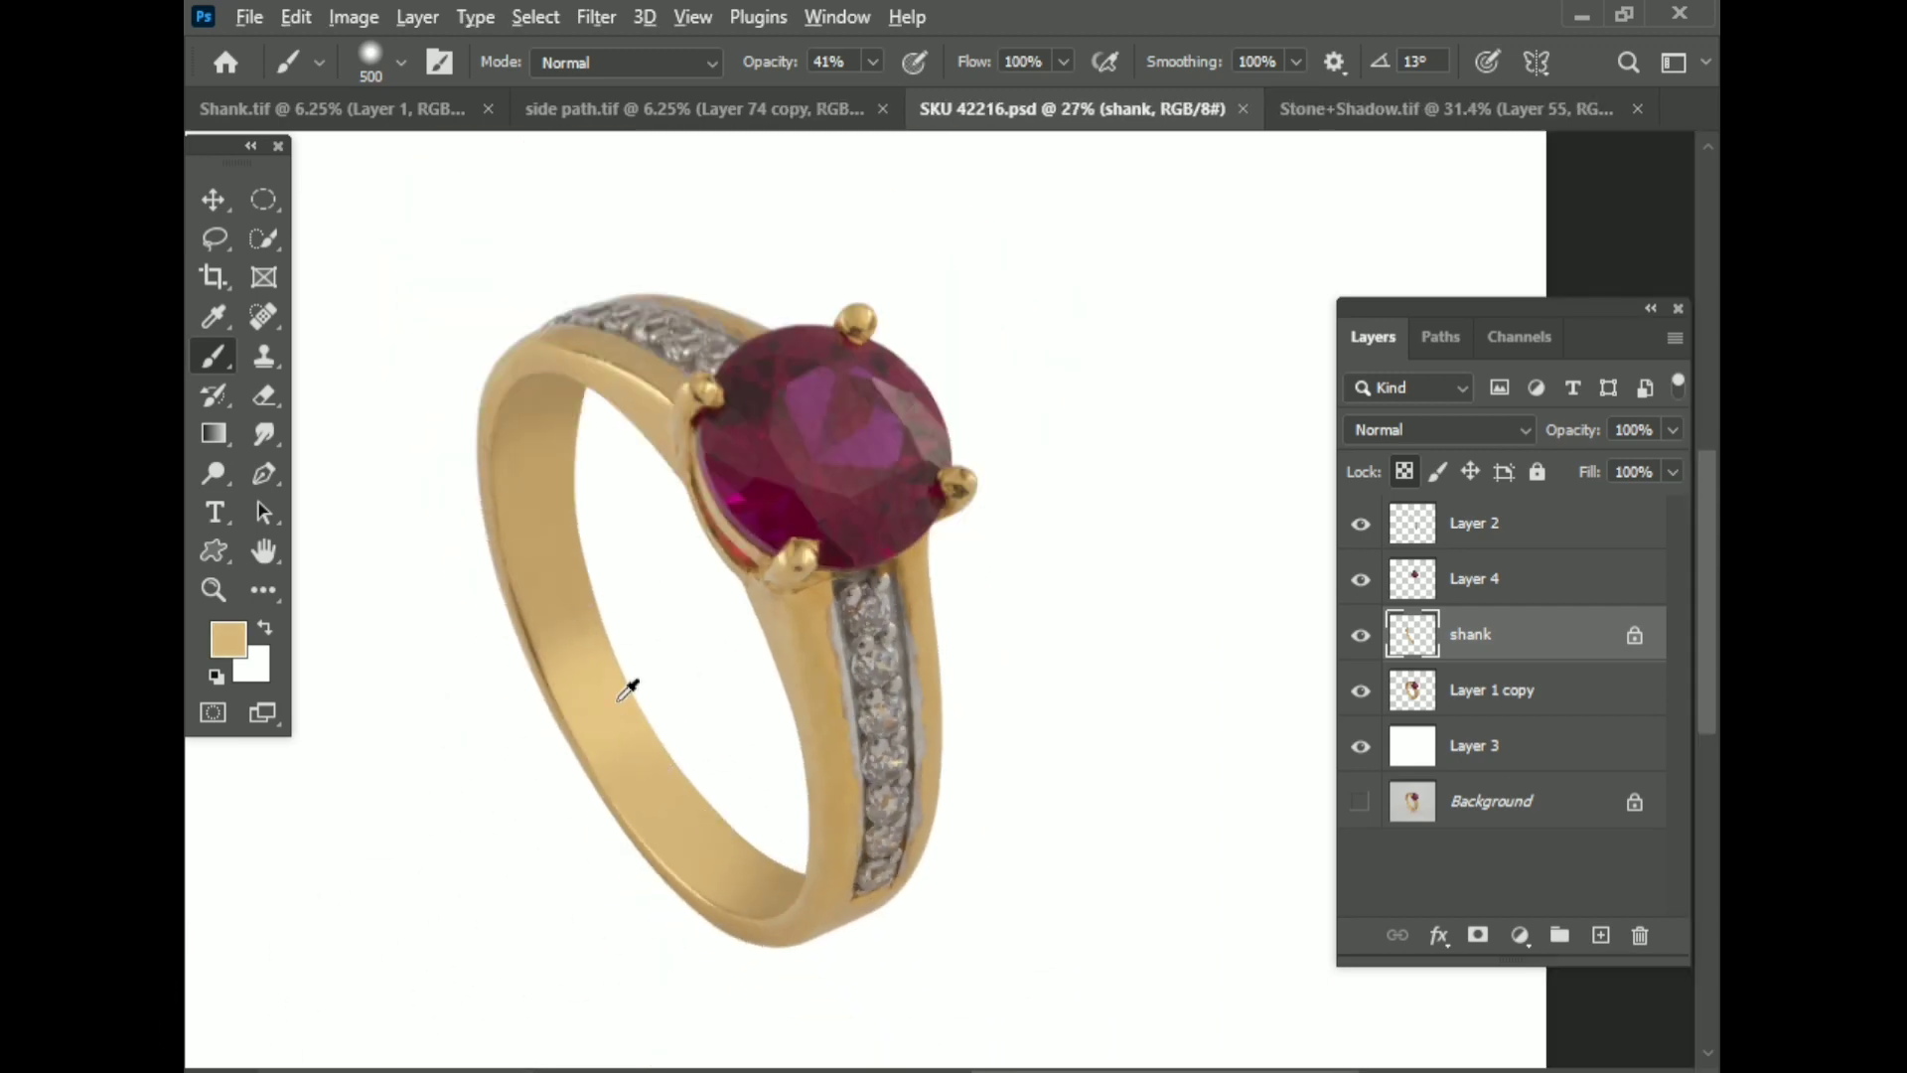
scroll(425, 647, "down", 1)
scroll(668, 656, "down", 1)
scroll(536, 566, "up", 5)
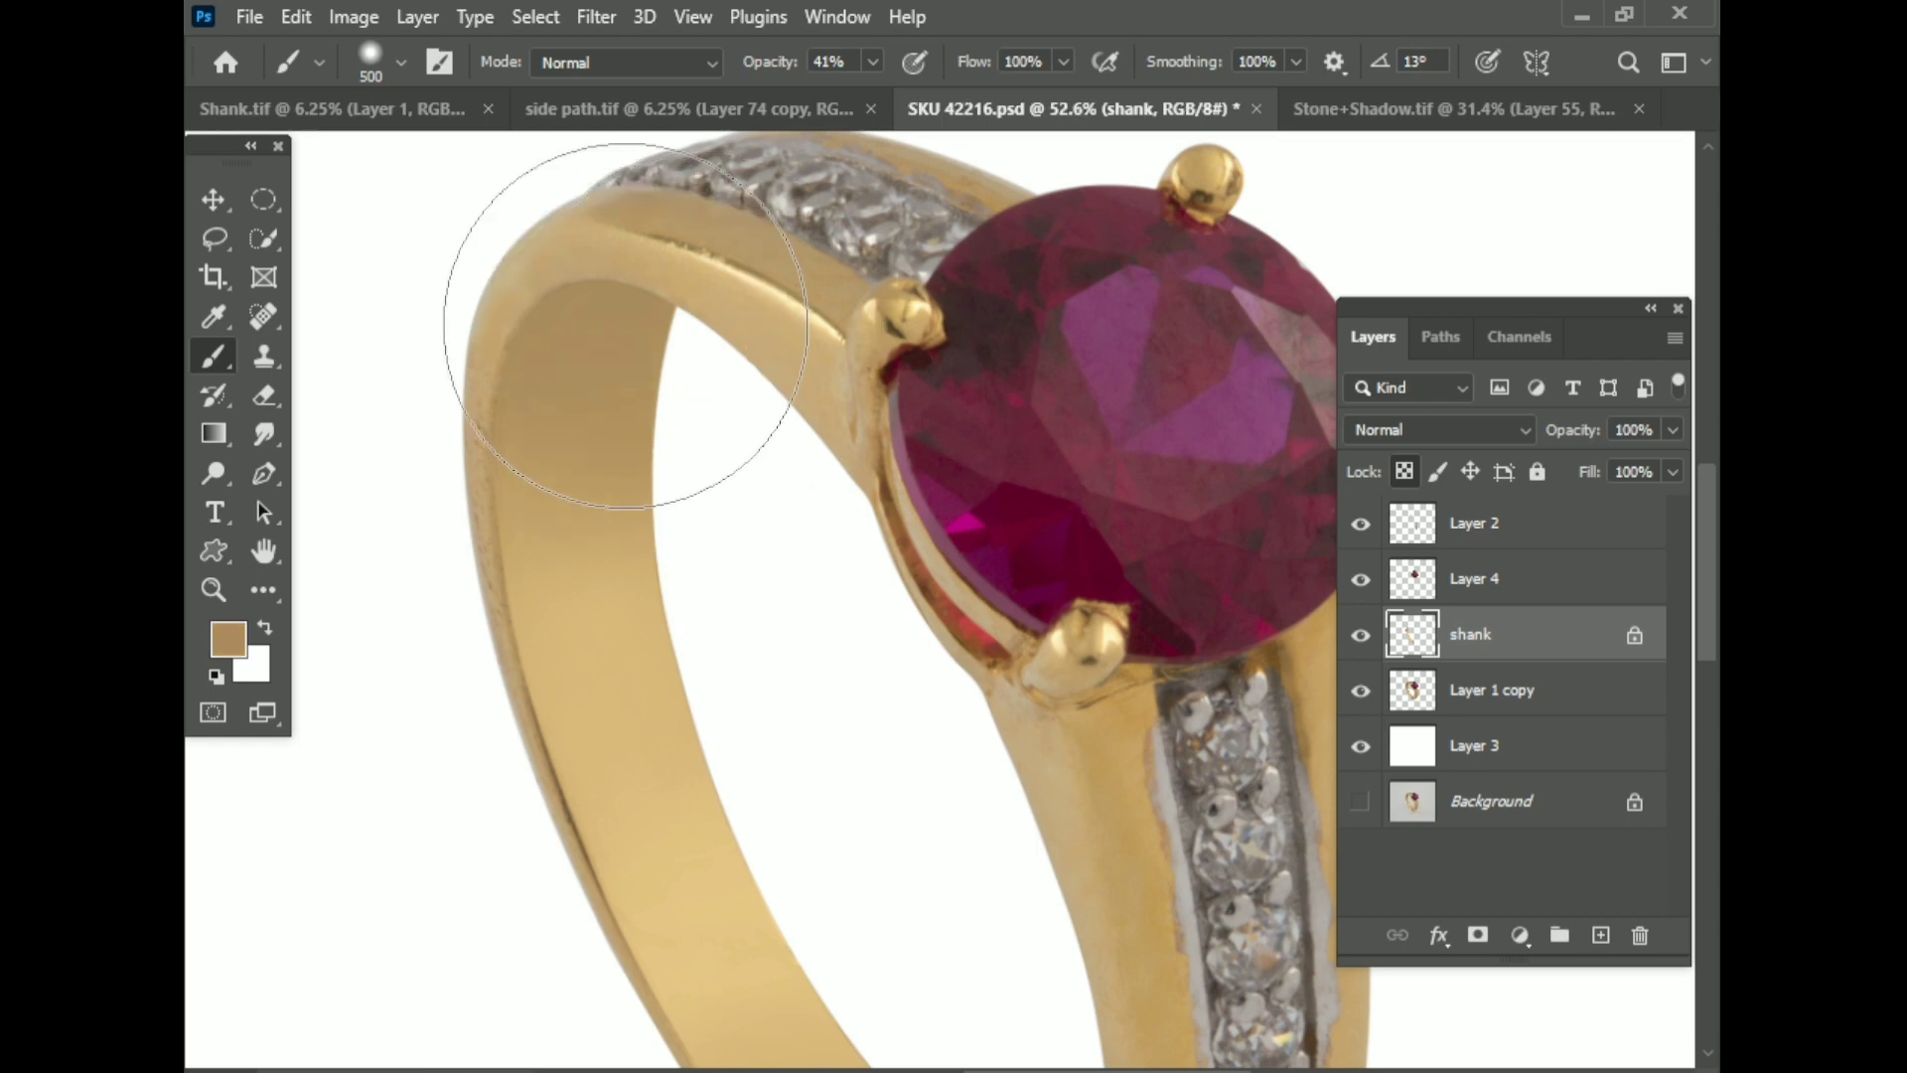
scroll(676, 556, "down", 3)
scroll(766, 809, "up", 1)
left_click(1192, 728, "alt")
key("ctrl+z")
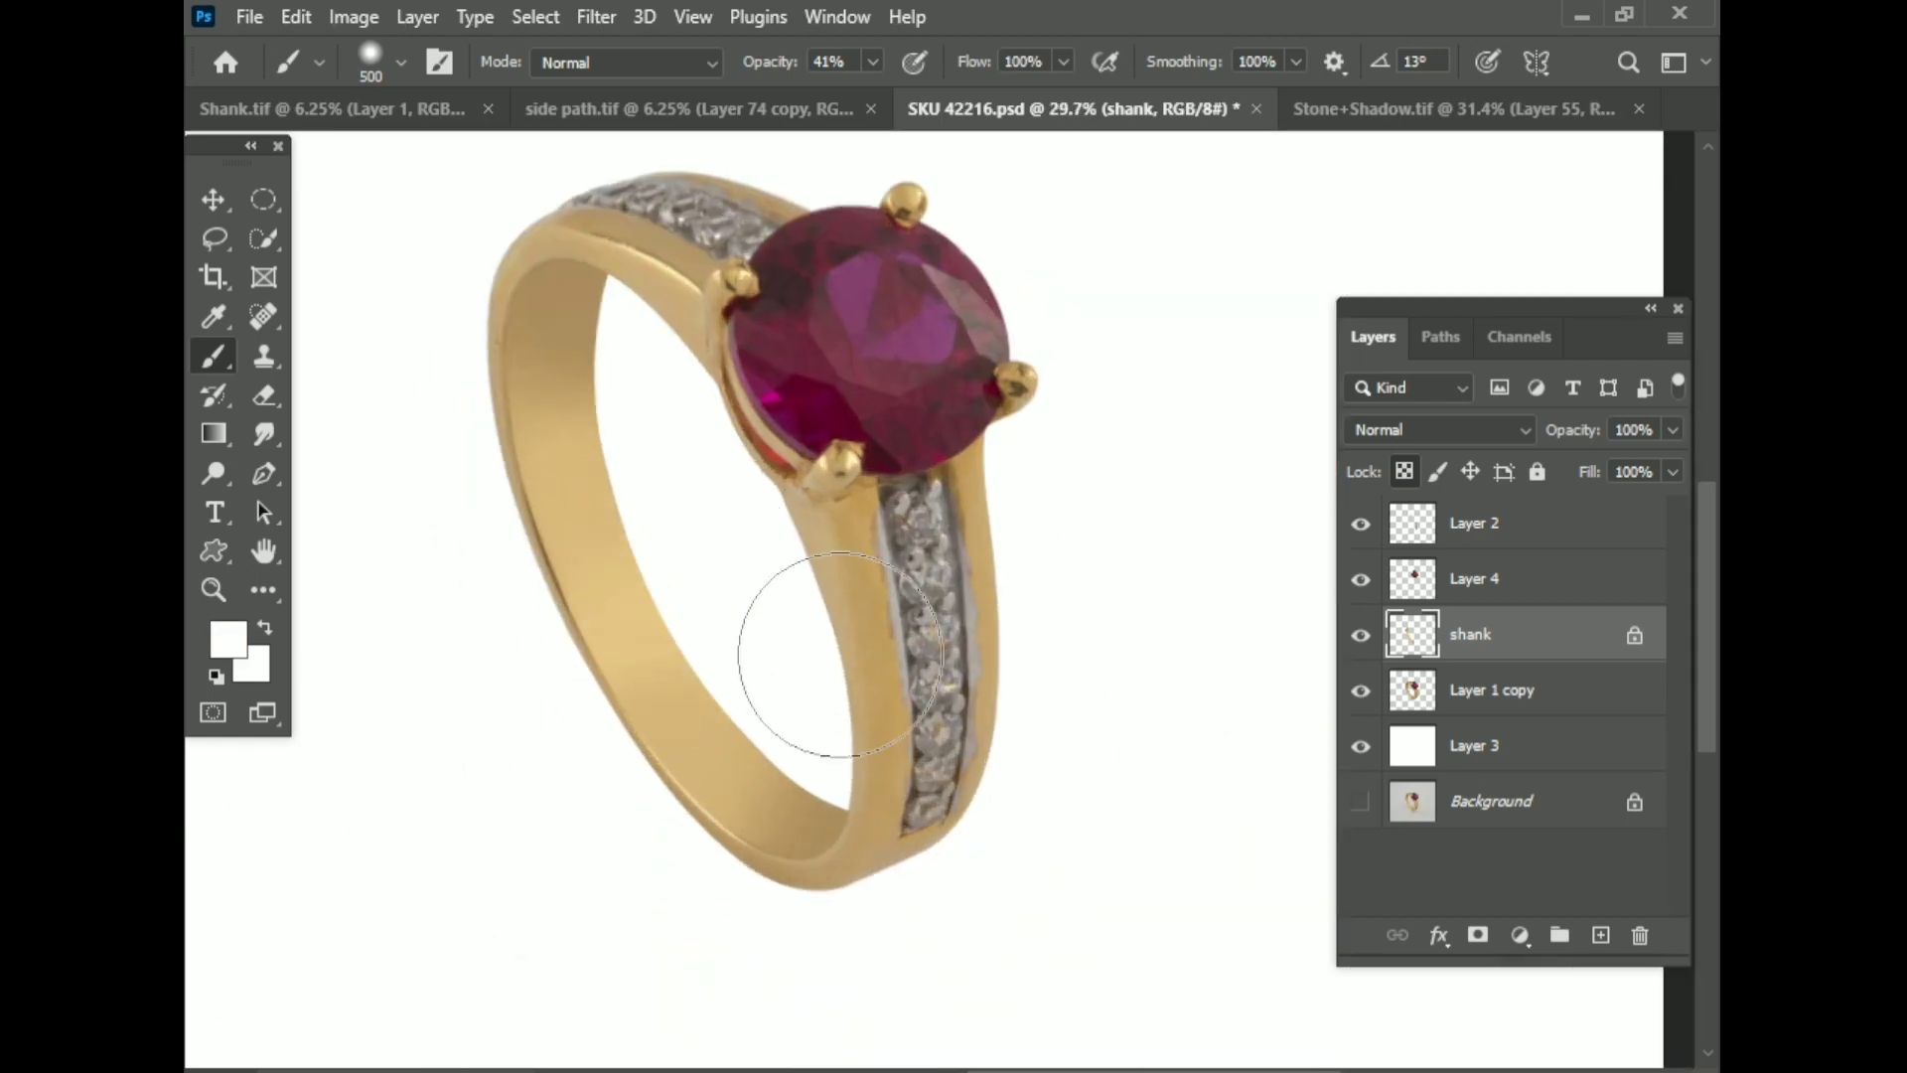
scroll(700, 874, "up", 2)
Step: Brush a sampled light tan across the inner shank and sample another tan tone
left_click(646, 687, "alt")
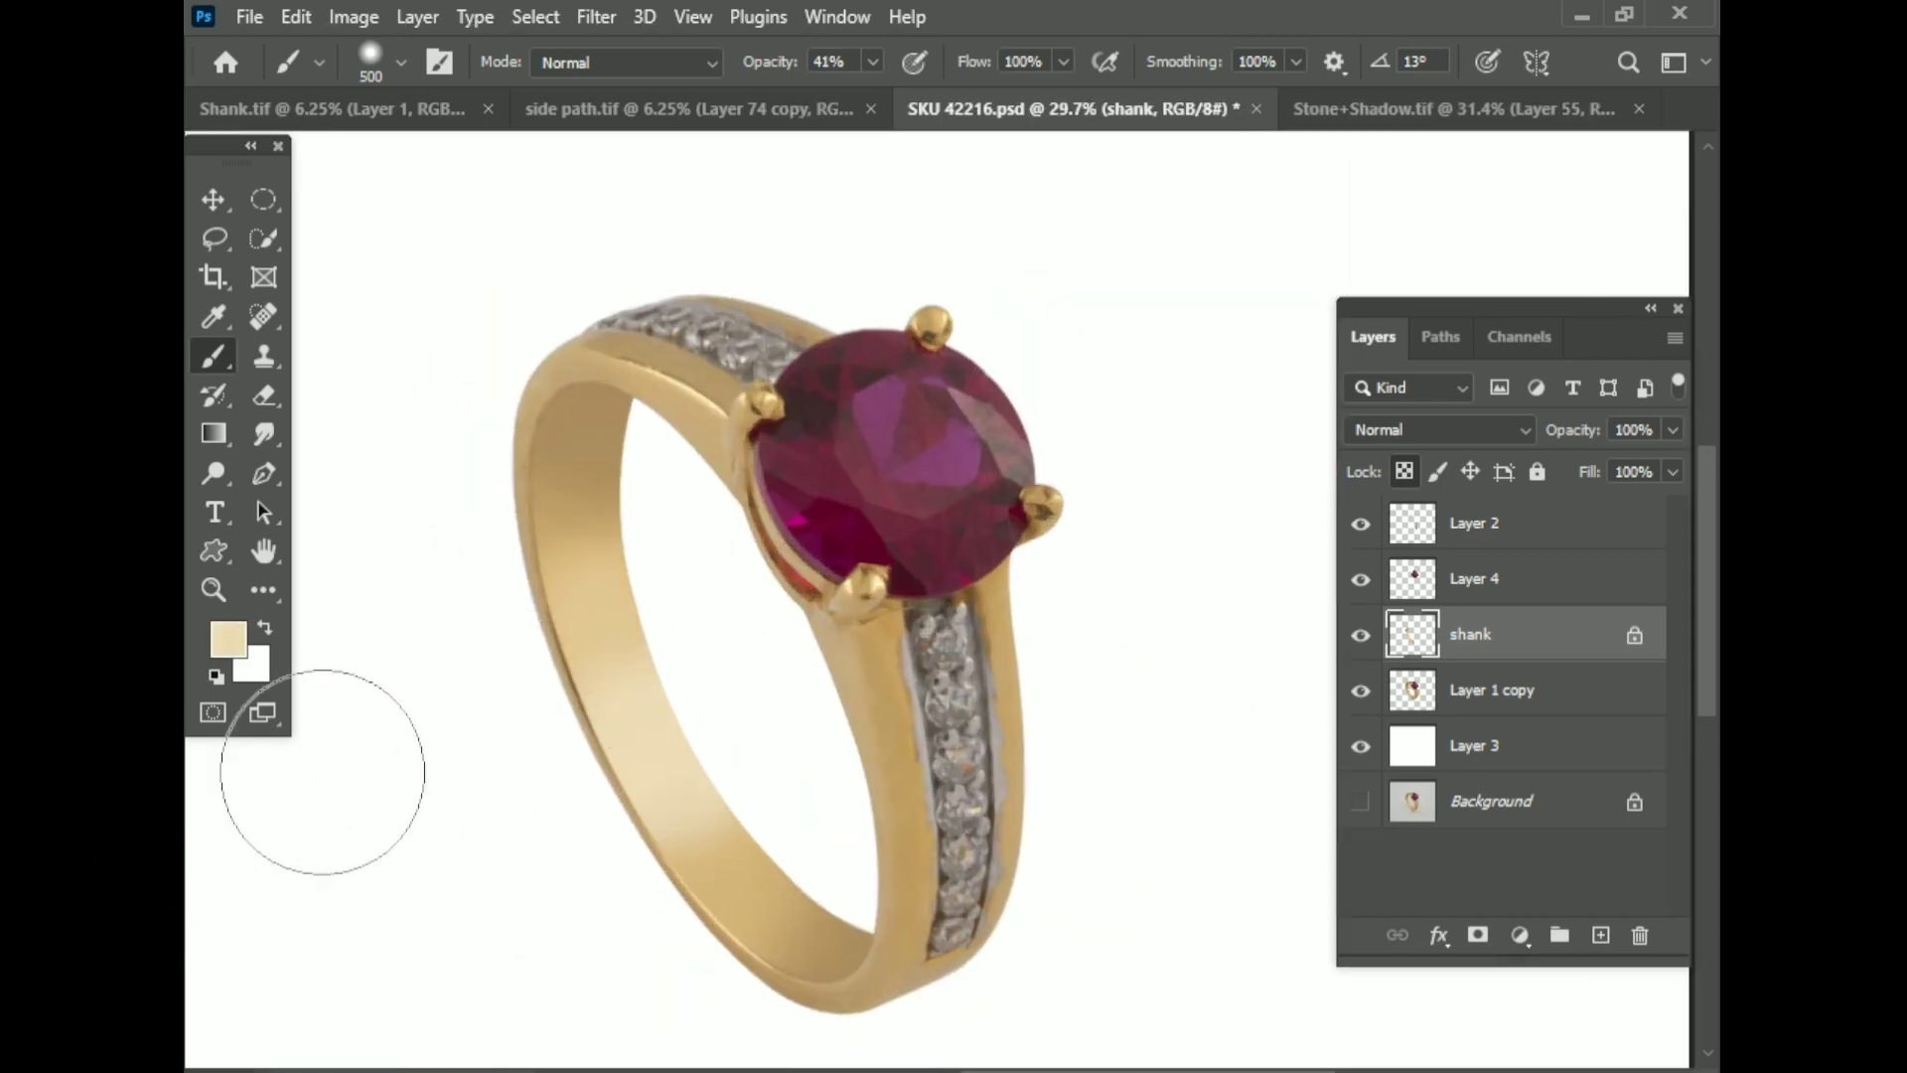
scroll(919, 864, "up", 3)
scroll(723, 680, "down", 1)
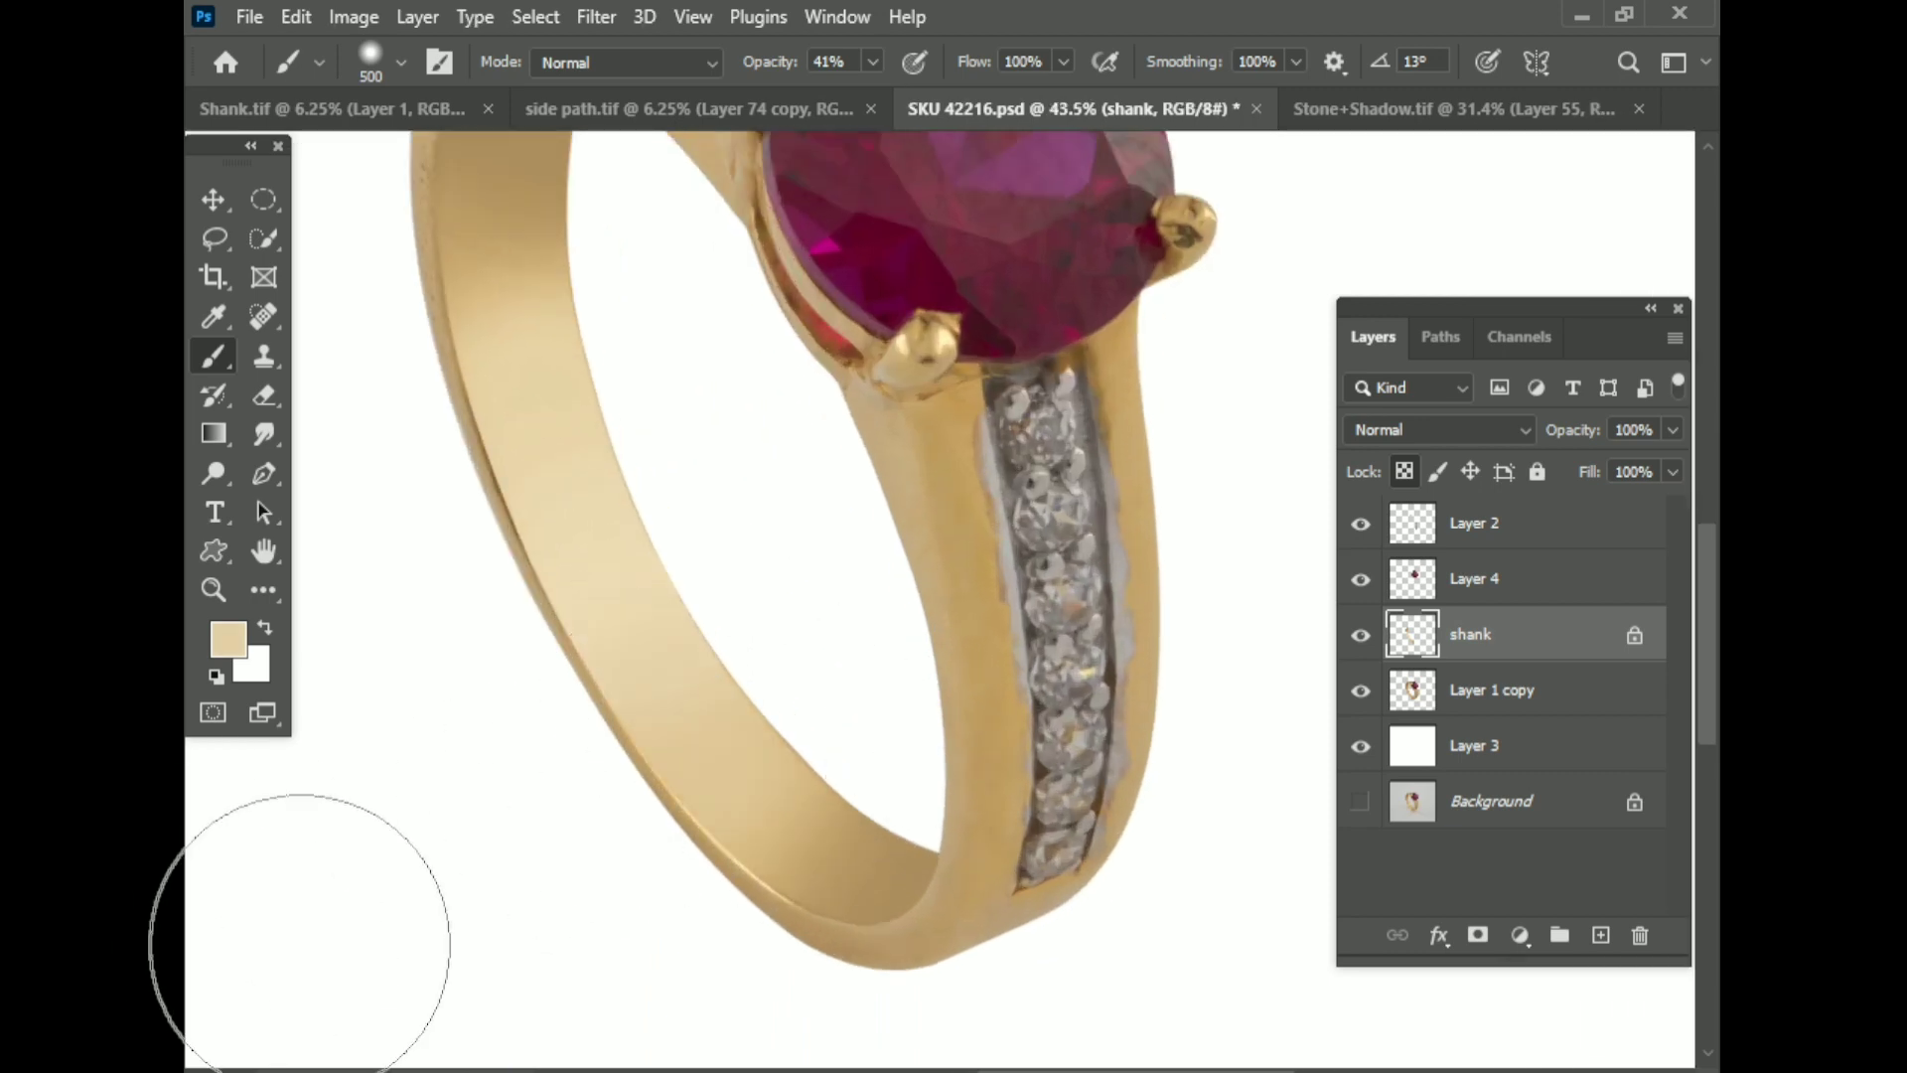
scroll(298, 953, "down", 1)
left_click_drag(568, 437, 606, 437)
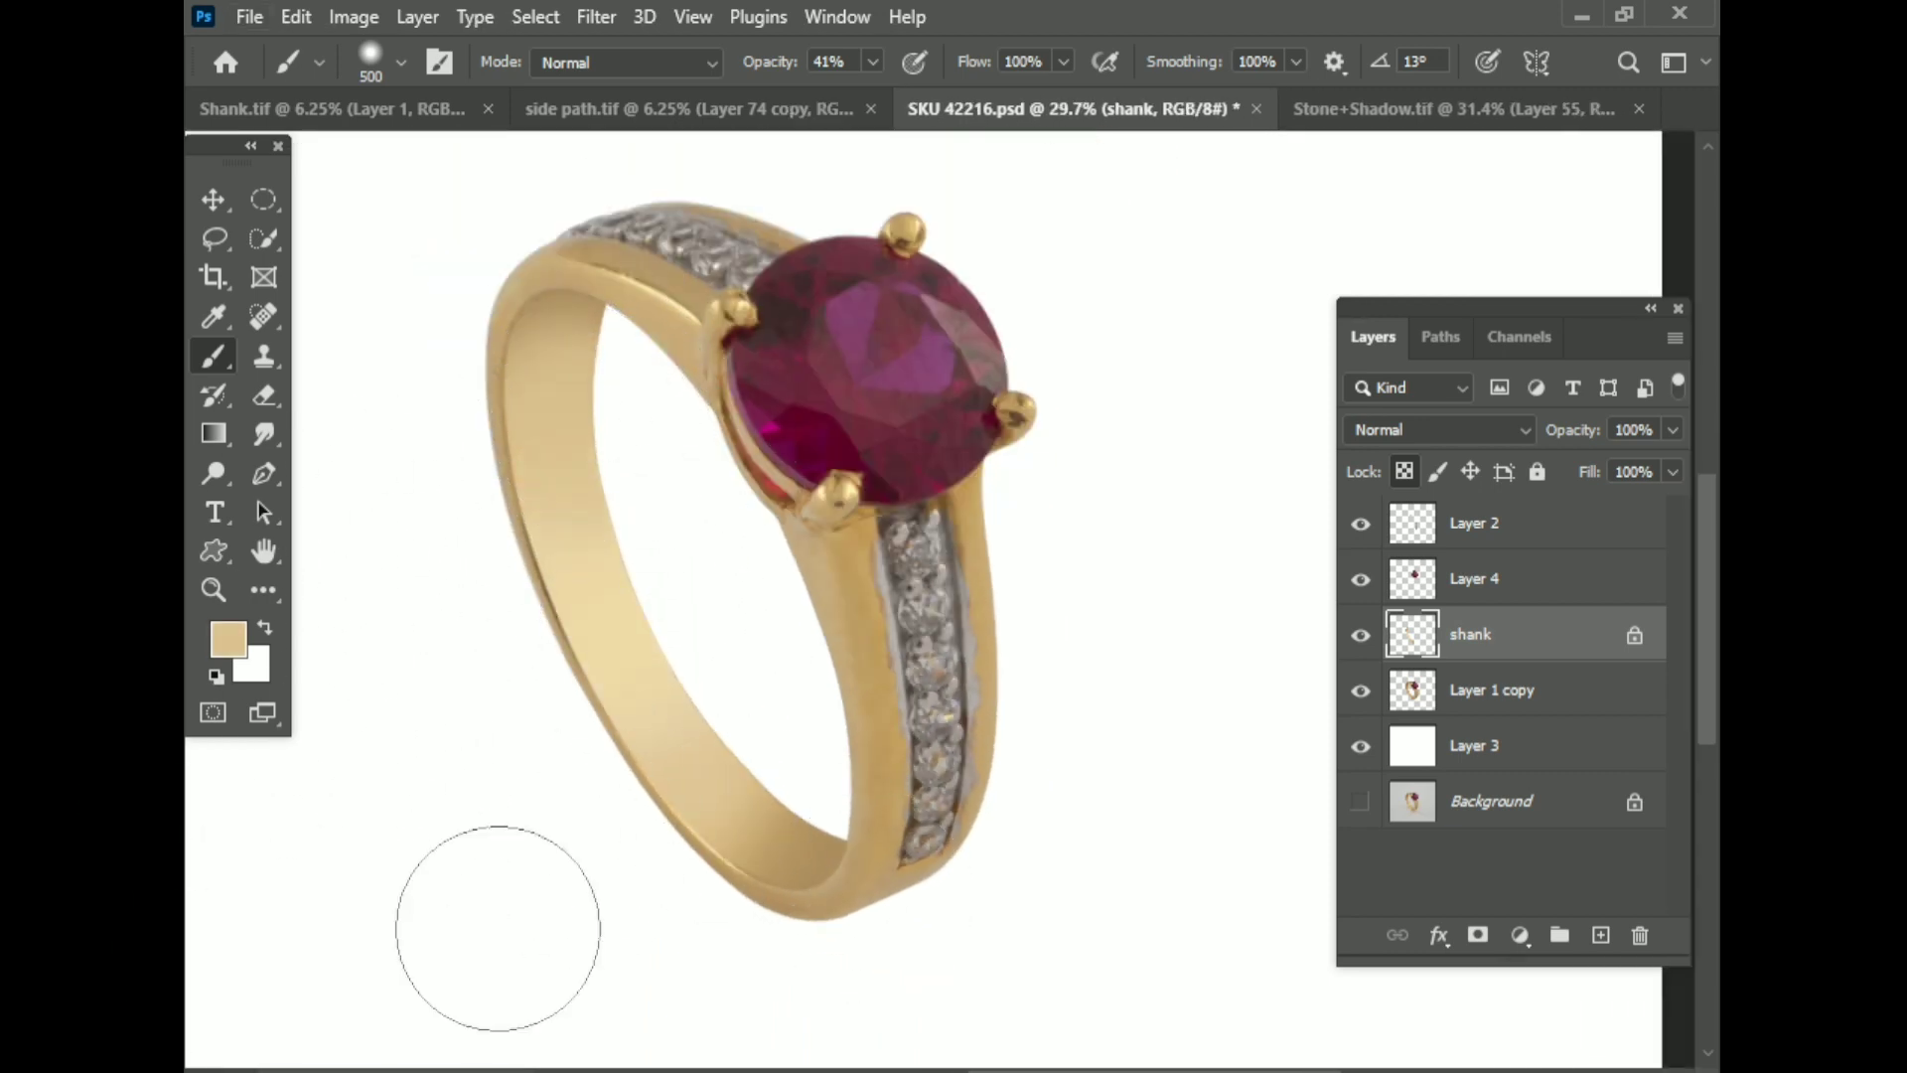
left_click(1215, 791, "alt")
scroll(1085, 617, "down", 1)
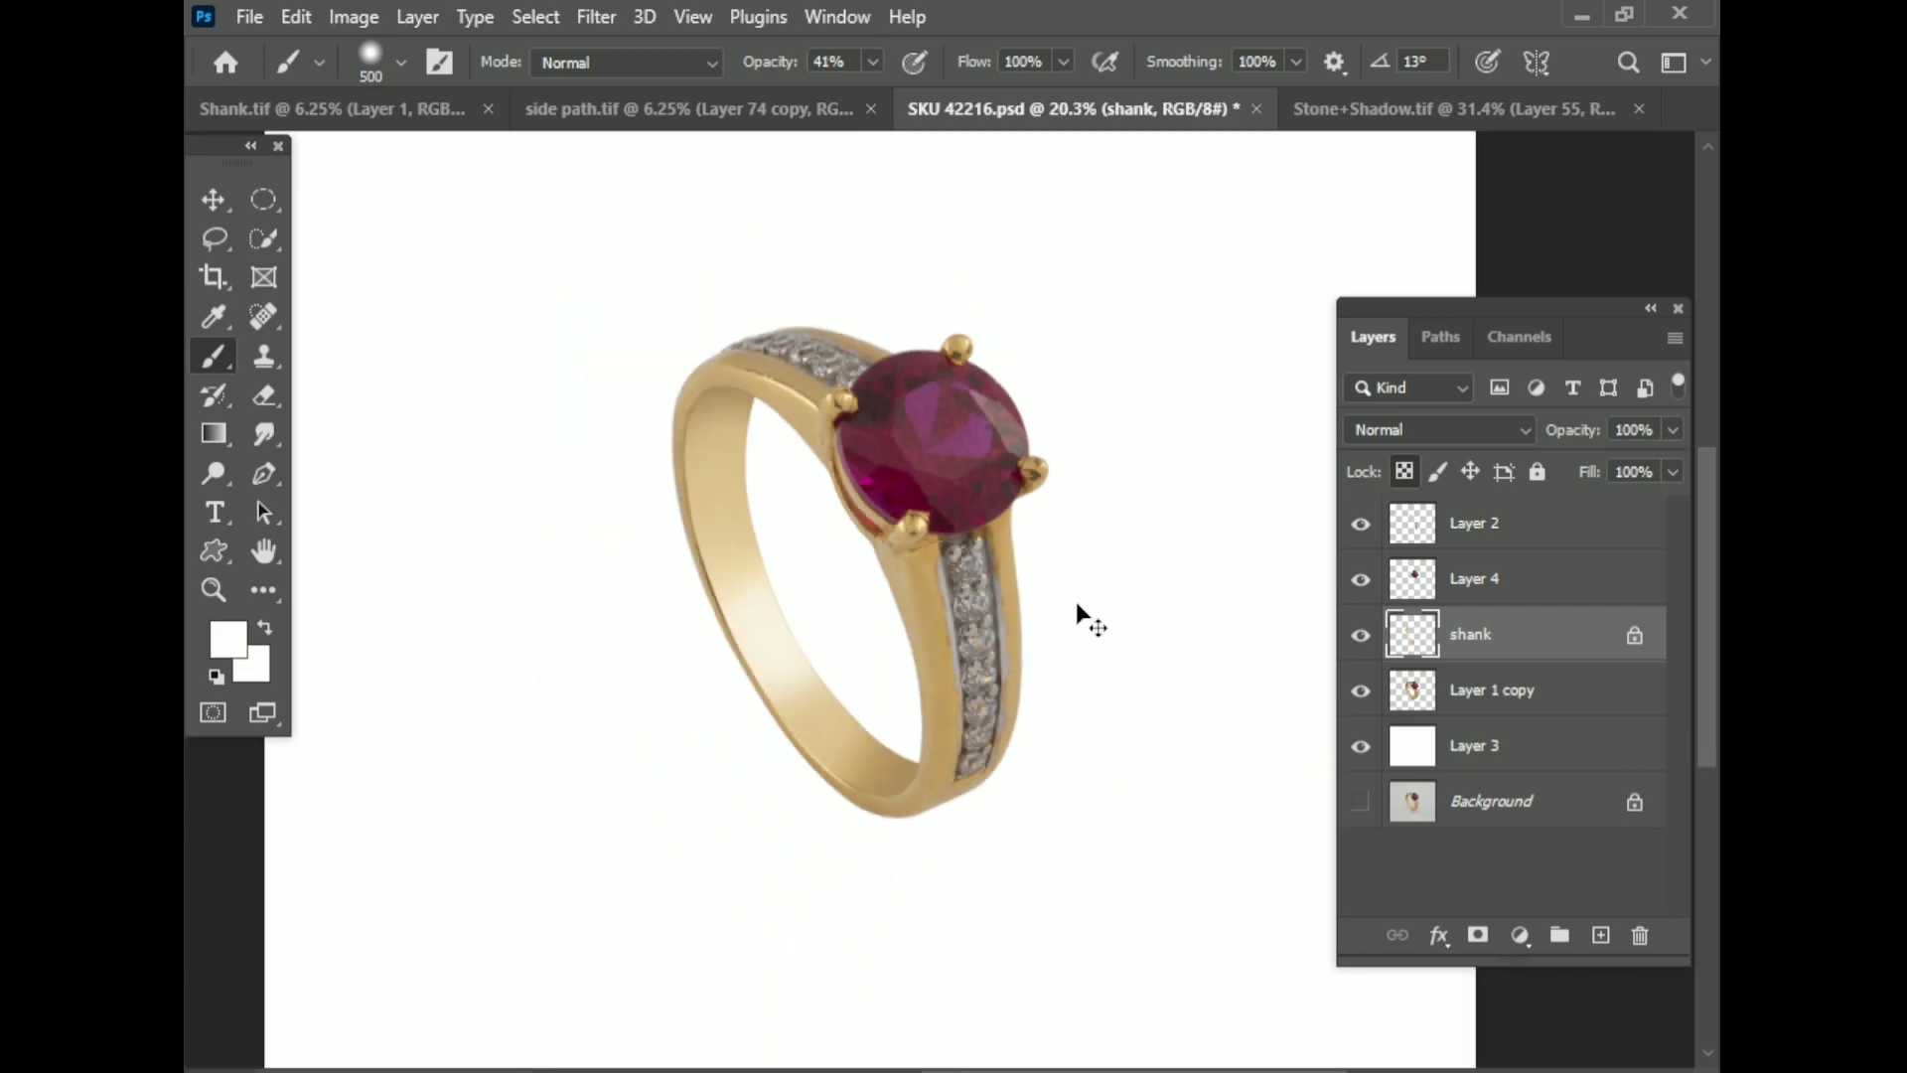
scroll(816, 660, "up", 3)
scroll(805, 667, "down", 2)
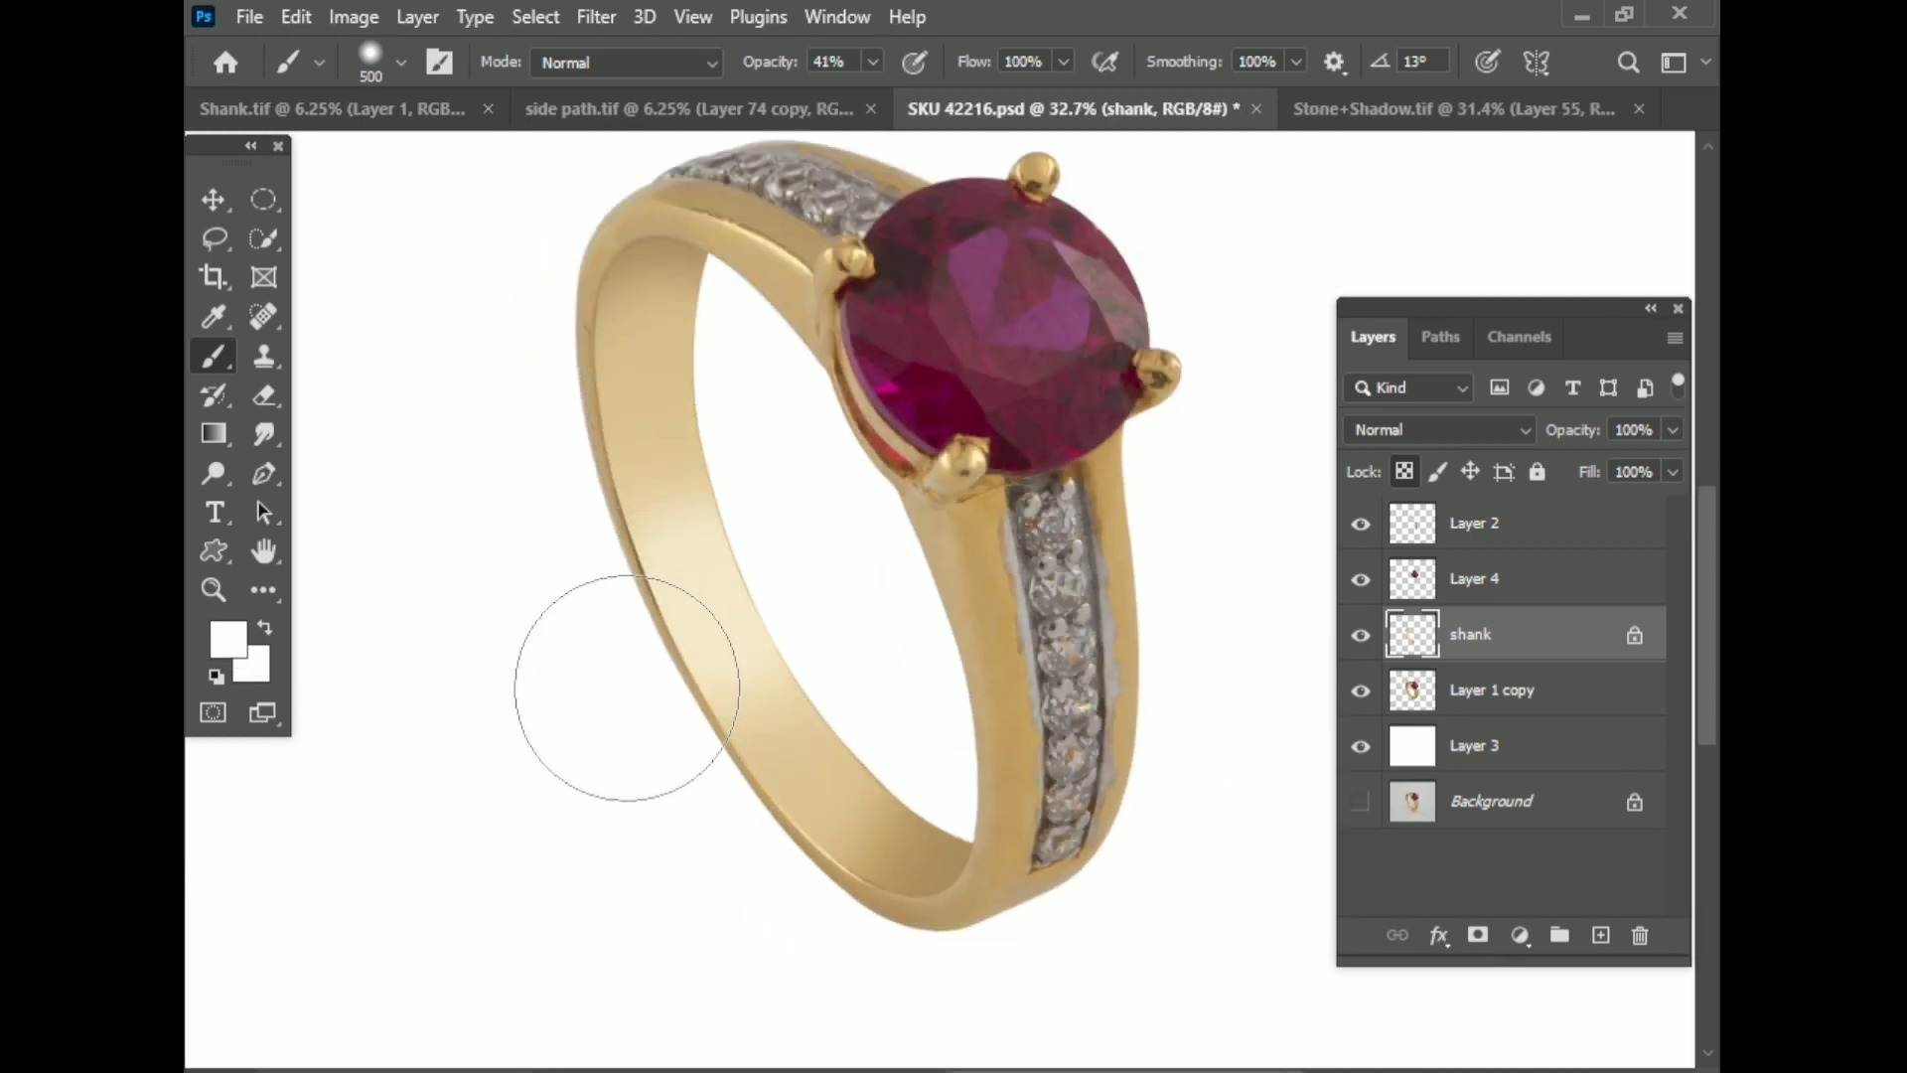
scroll(562, 672, "down", 1)
scroll(617, 609, "up", 1)
left_click(617, 609, "alt")
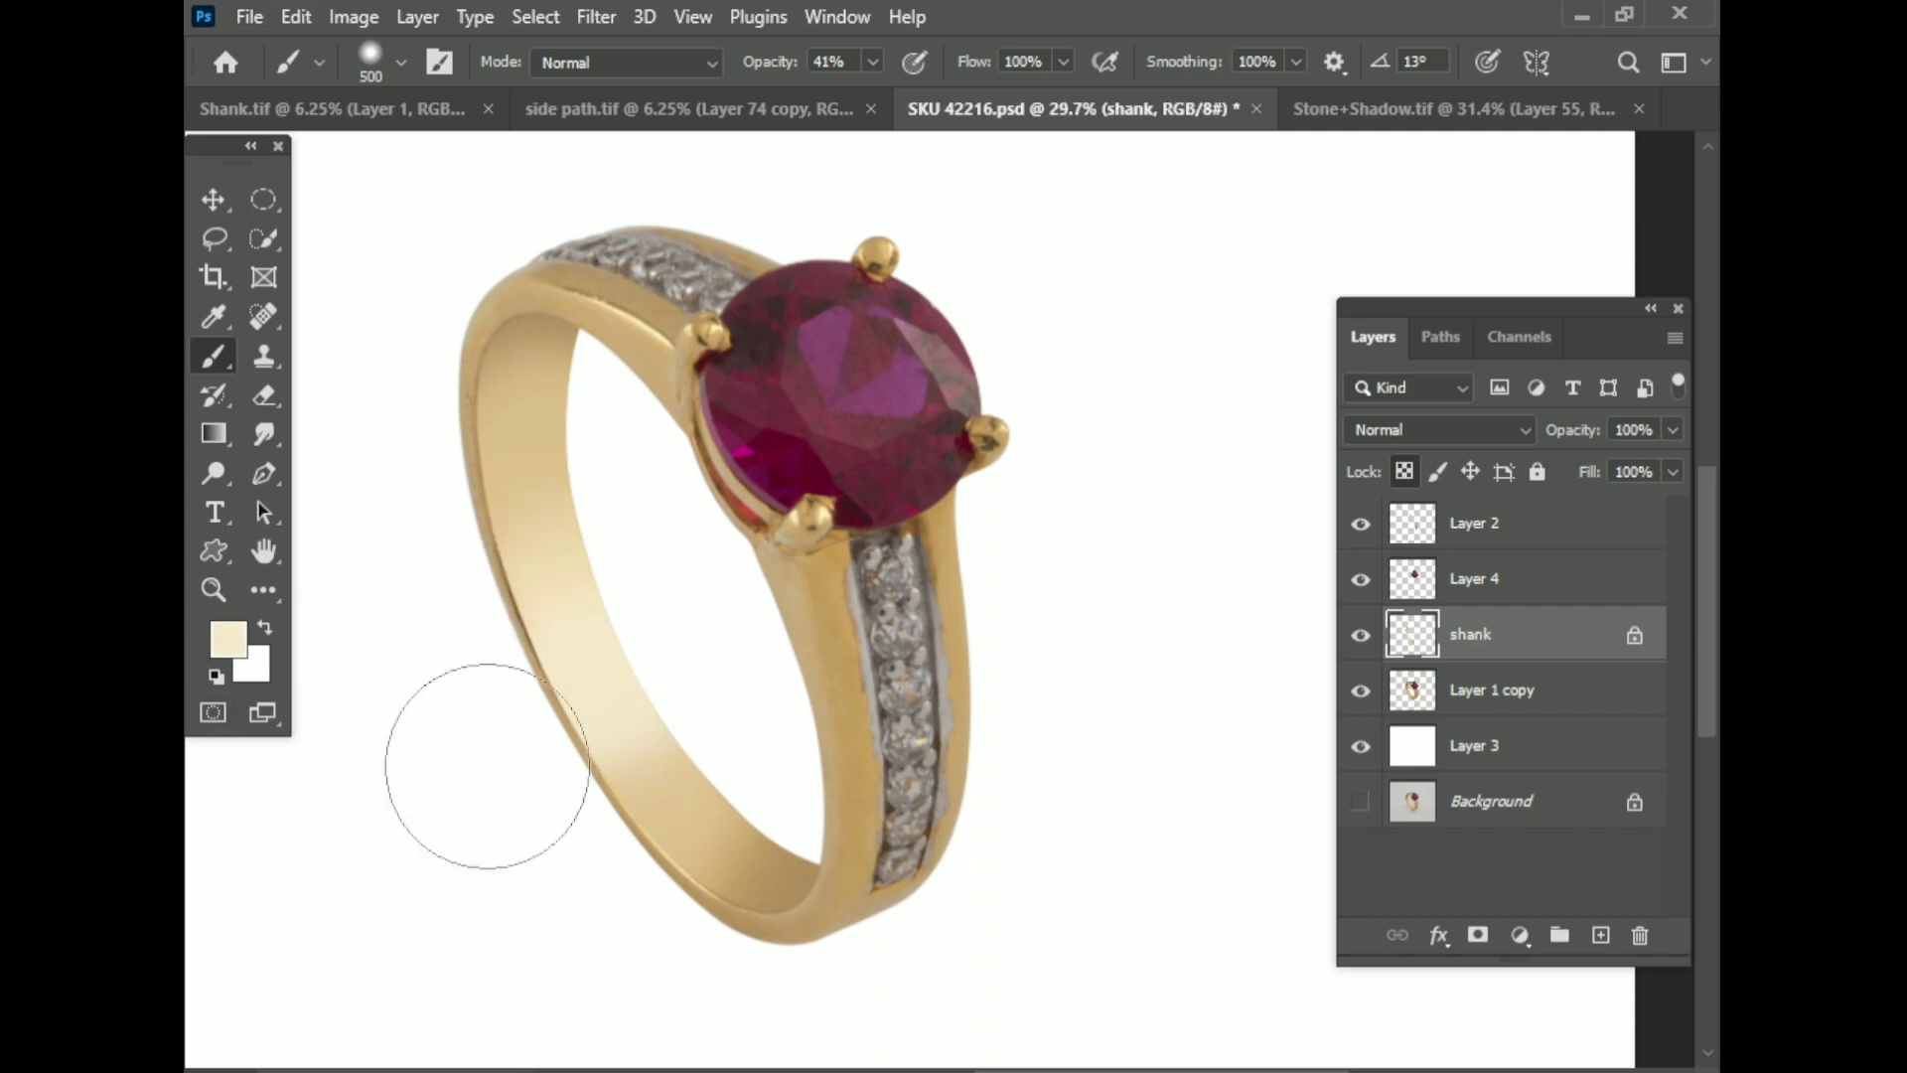
scroll(864, 814, "down", 1)
scroll(715, 767, "up", 1)
scroll(988, 737, "up", 2)
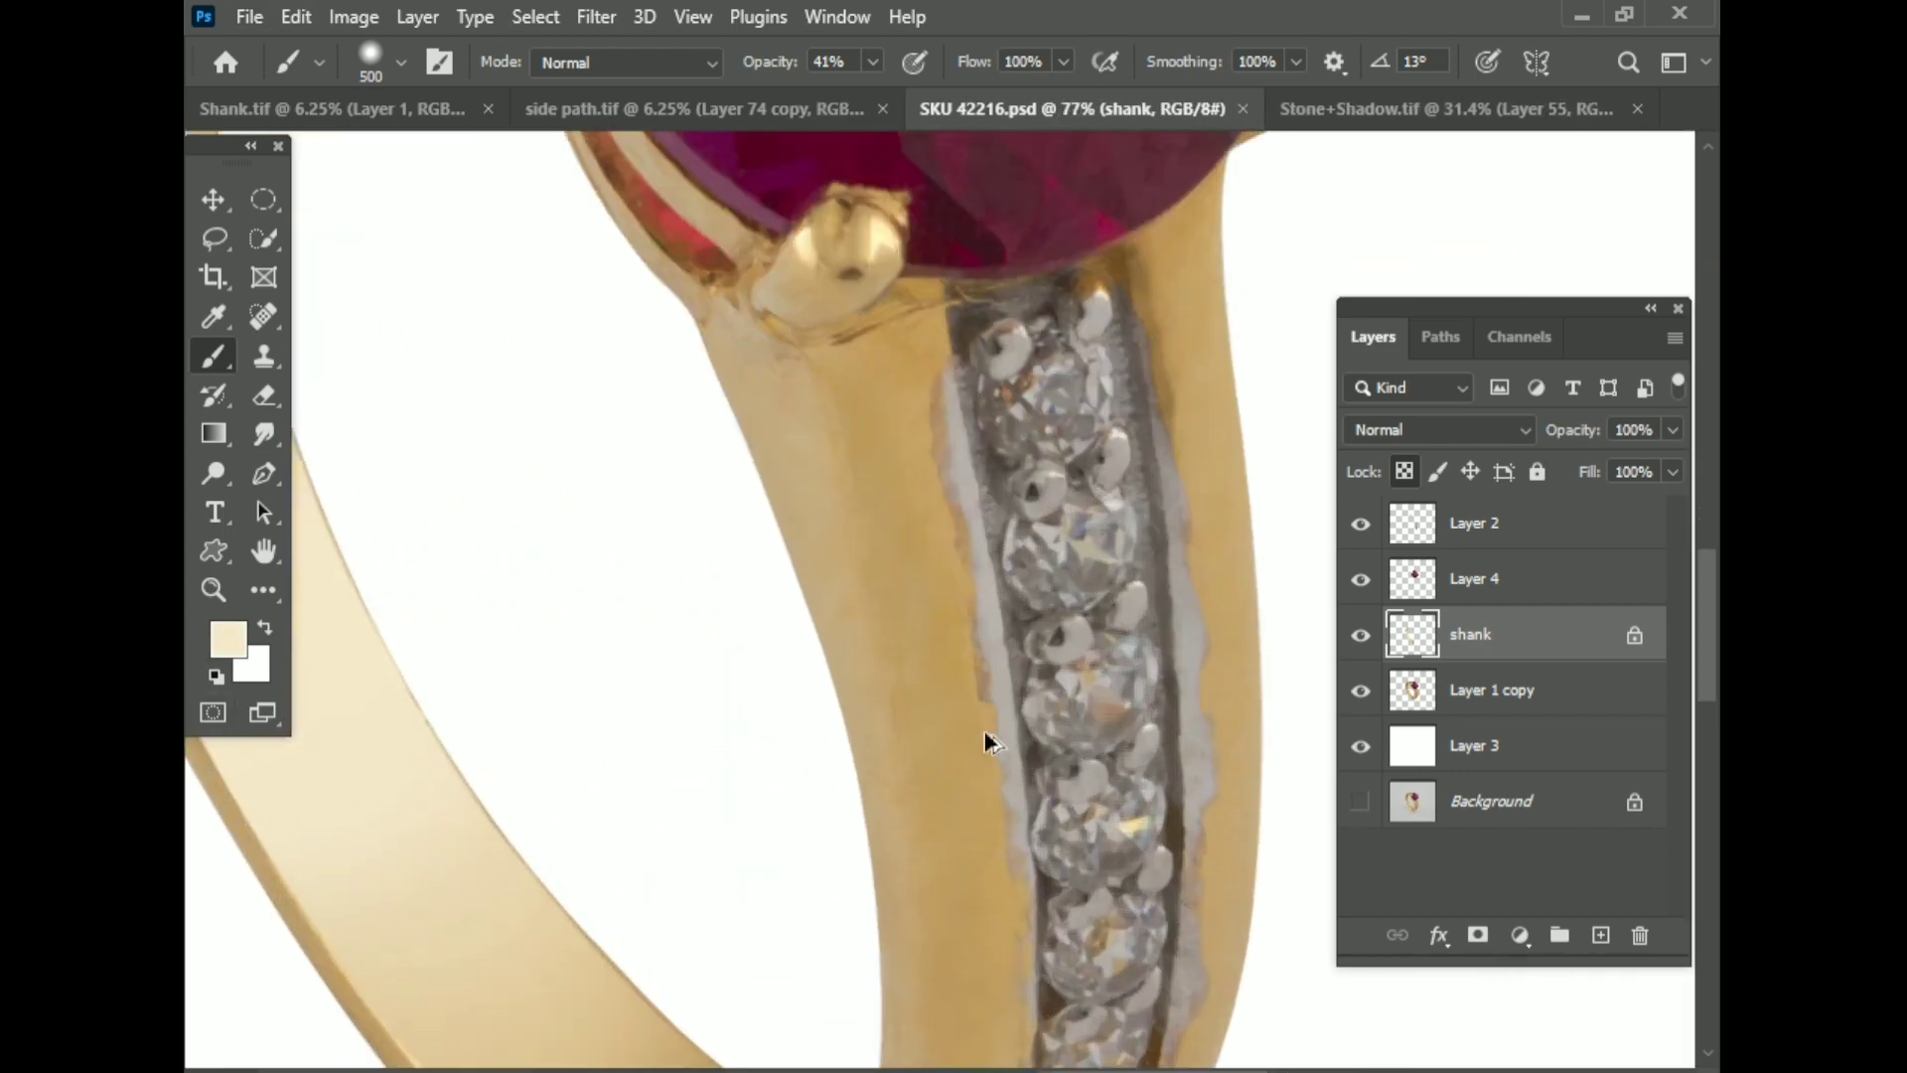
scroll(985, 735, "down", 1)
scroll(985, 735, "down", 1)
scroll(999, 725, "down", 1)
Step: Select the Layer 1 copy layer and display the Path 1 copy outline
left_click(1477, 690)
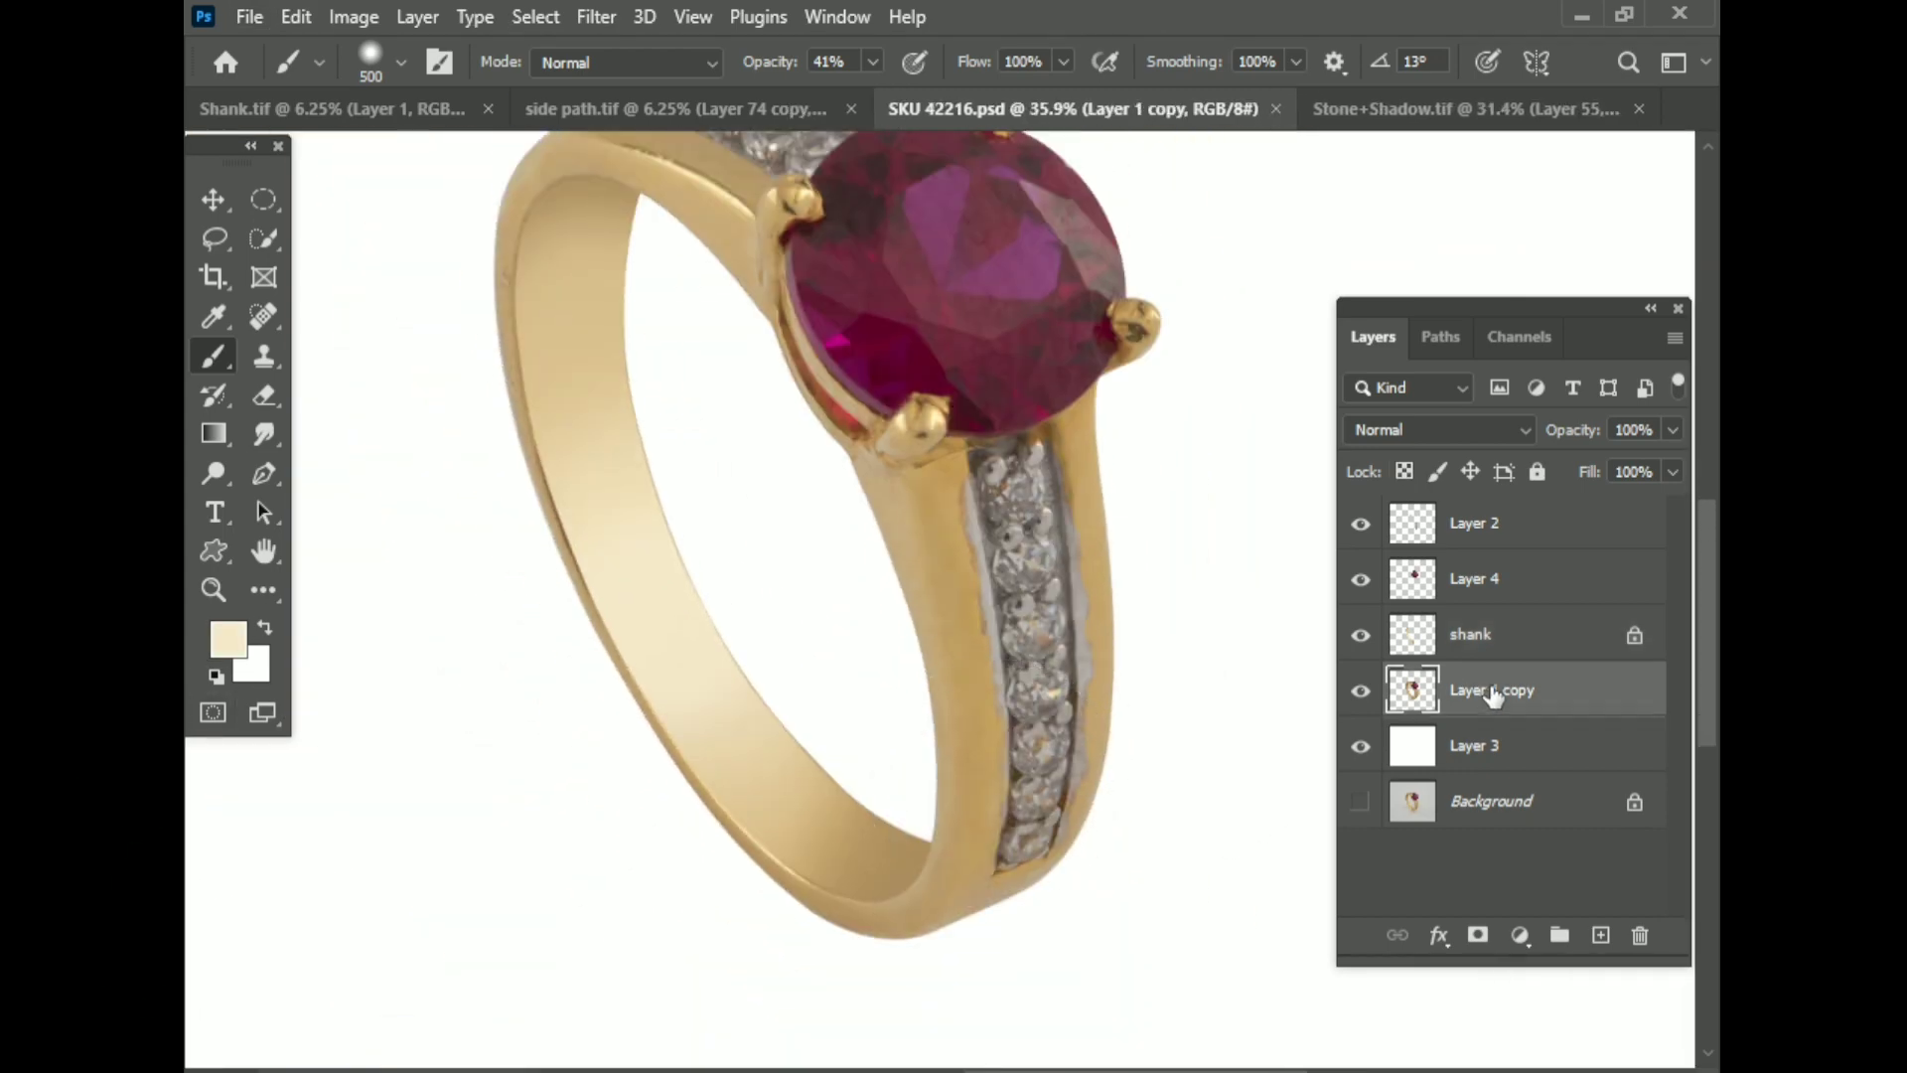
left_click(1440, 337)
left_click(1460, 539)
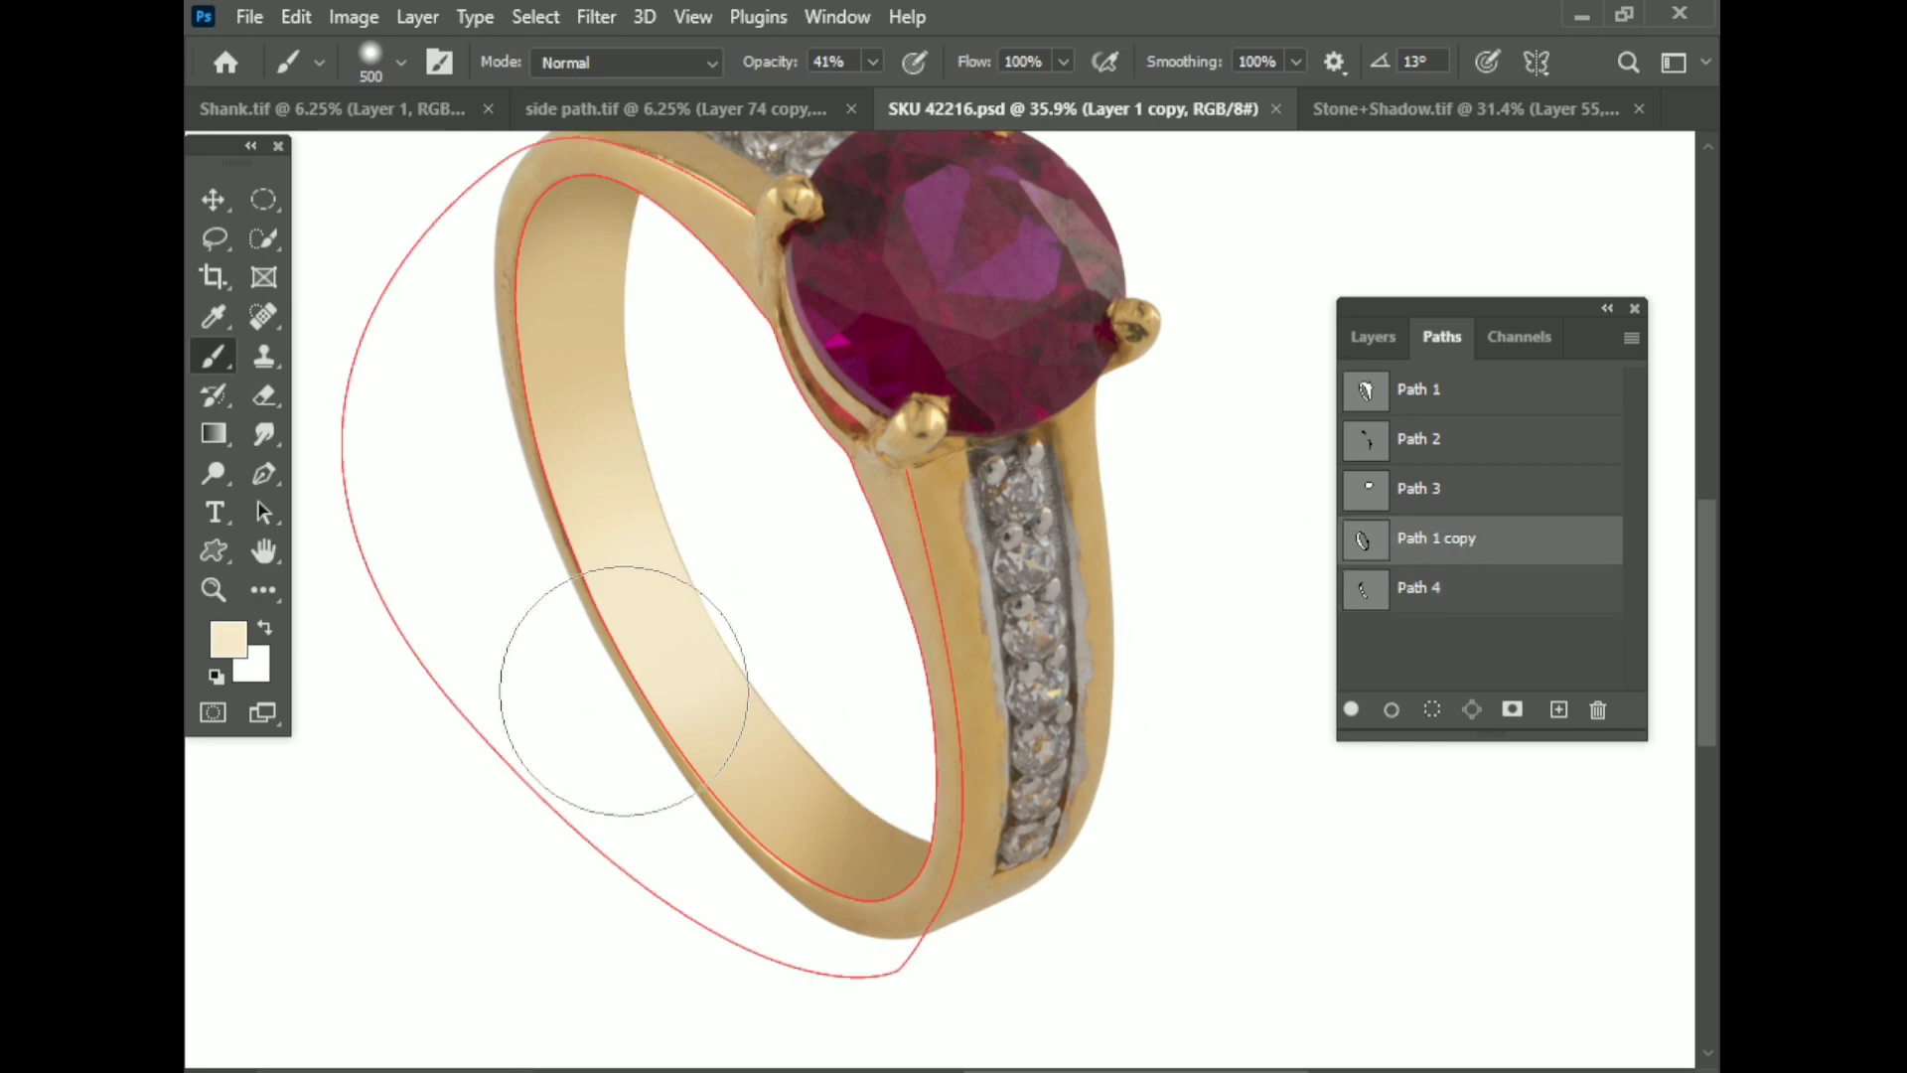
scroll(795, 554, "up", 1)
scroll(792, 553, "up", 2)
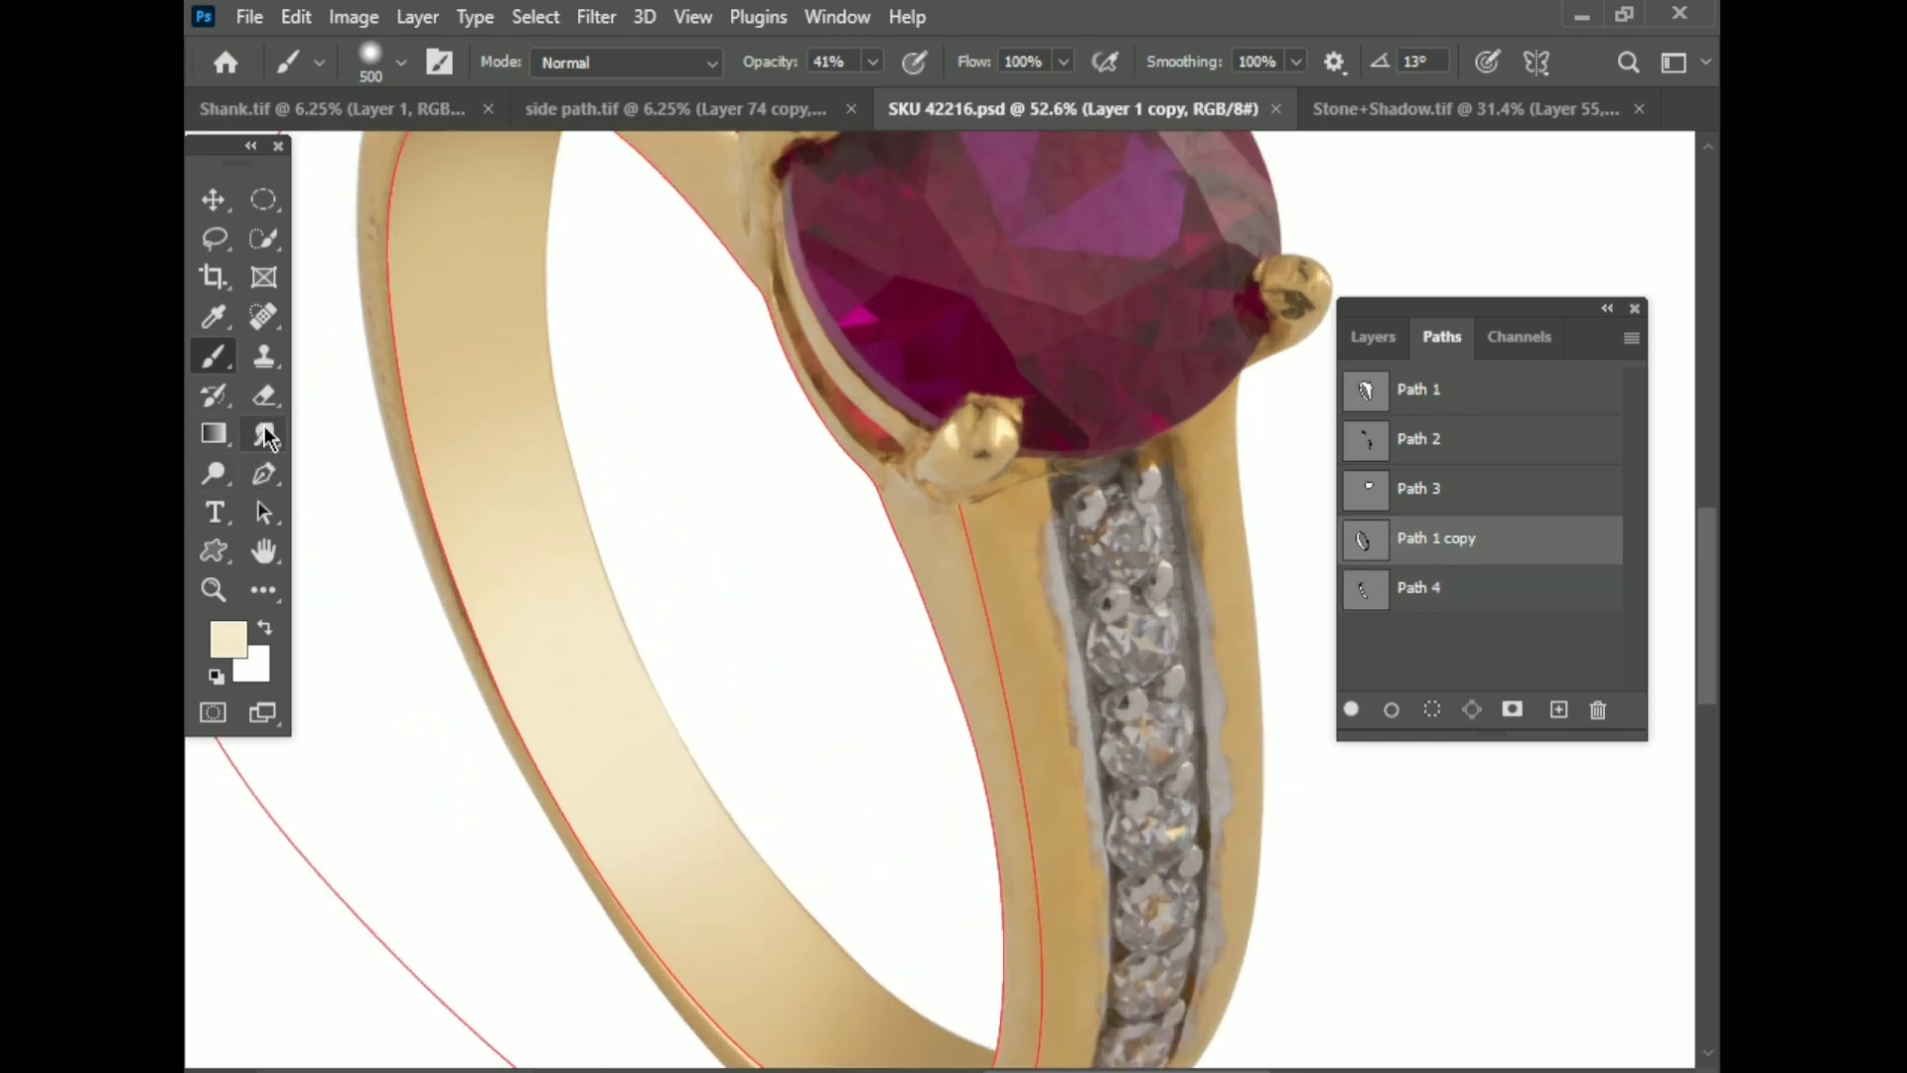
Step: Delete extra anchor points on Path 1 copy near the prong and adjust the curve
right_click(265, 474)
left_click(397, 584)
scroll(909, 486, "up", 2)
scroll(735, 484, "up", 4)
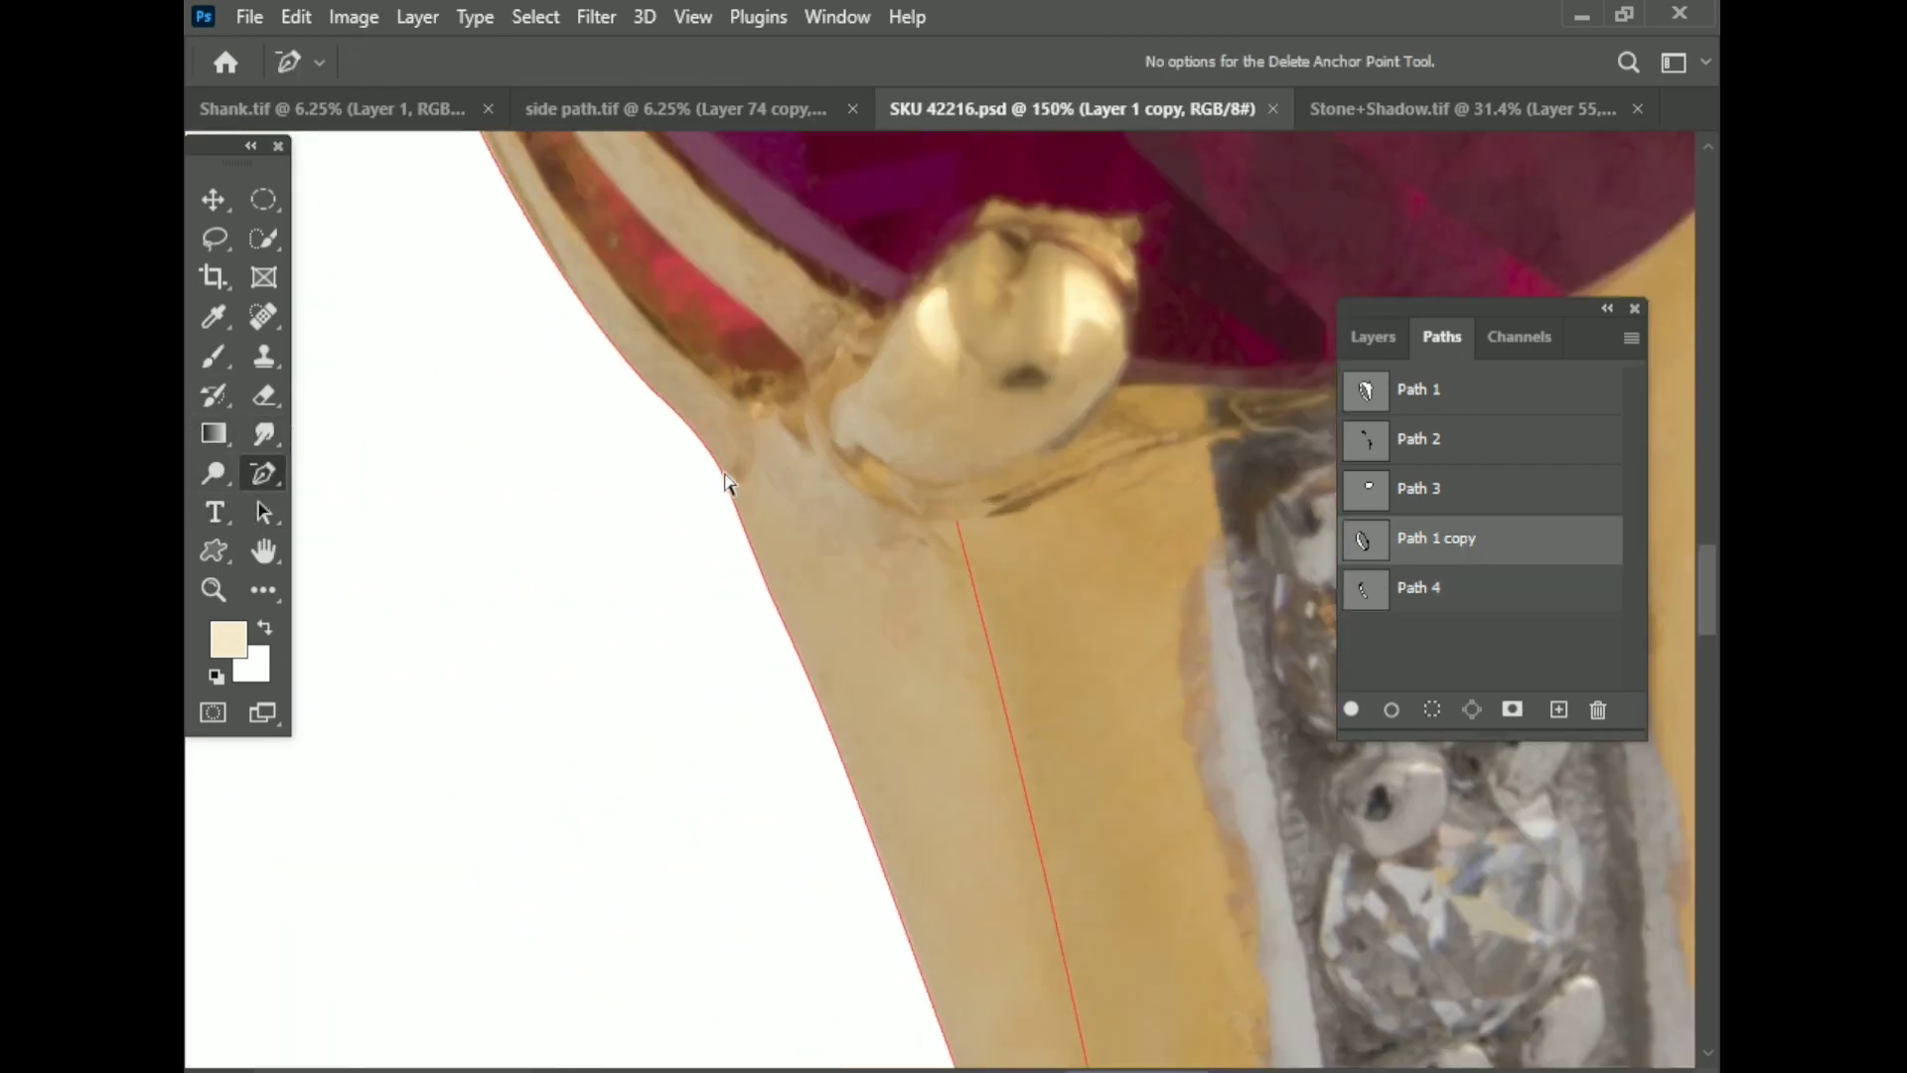
scroll(725, 483, "down", 4)
scroll(675, 449, "up", 1)
scroll(698, 473, "up", 1)
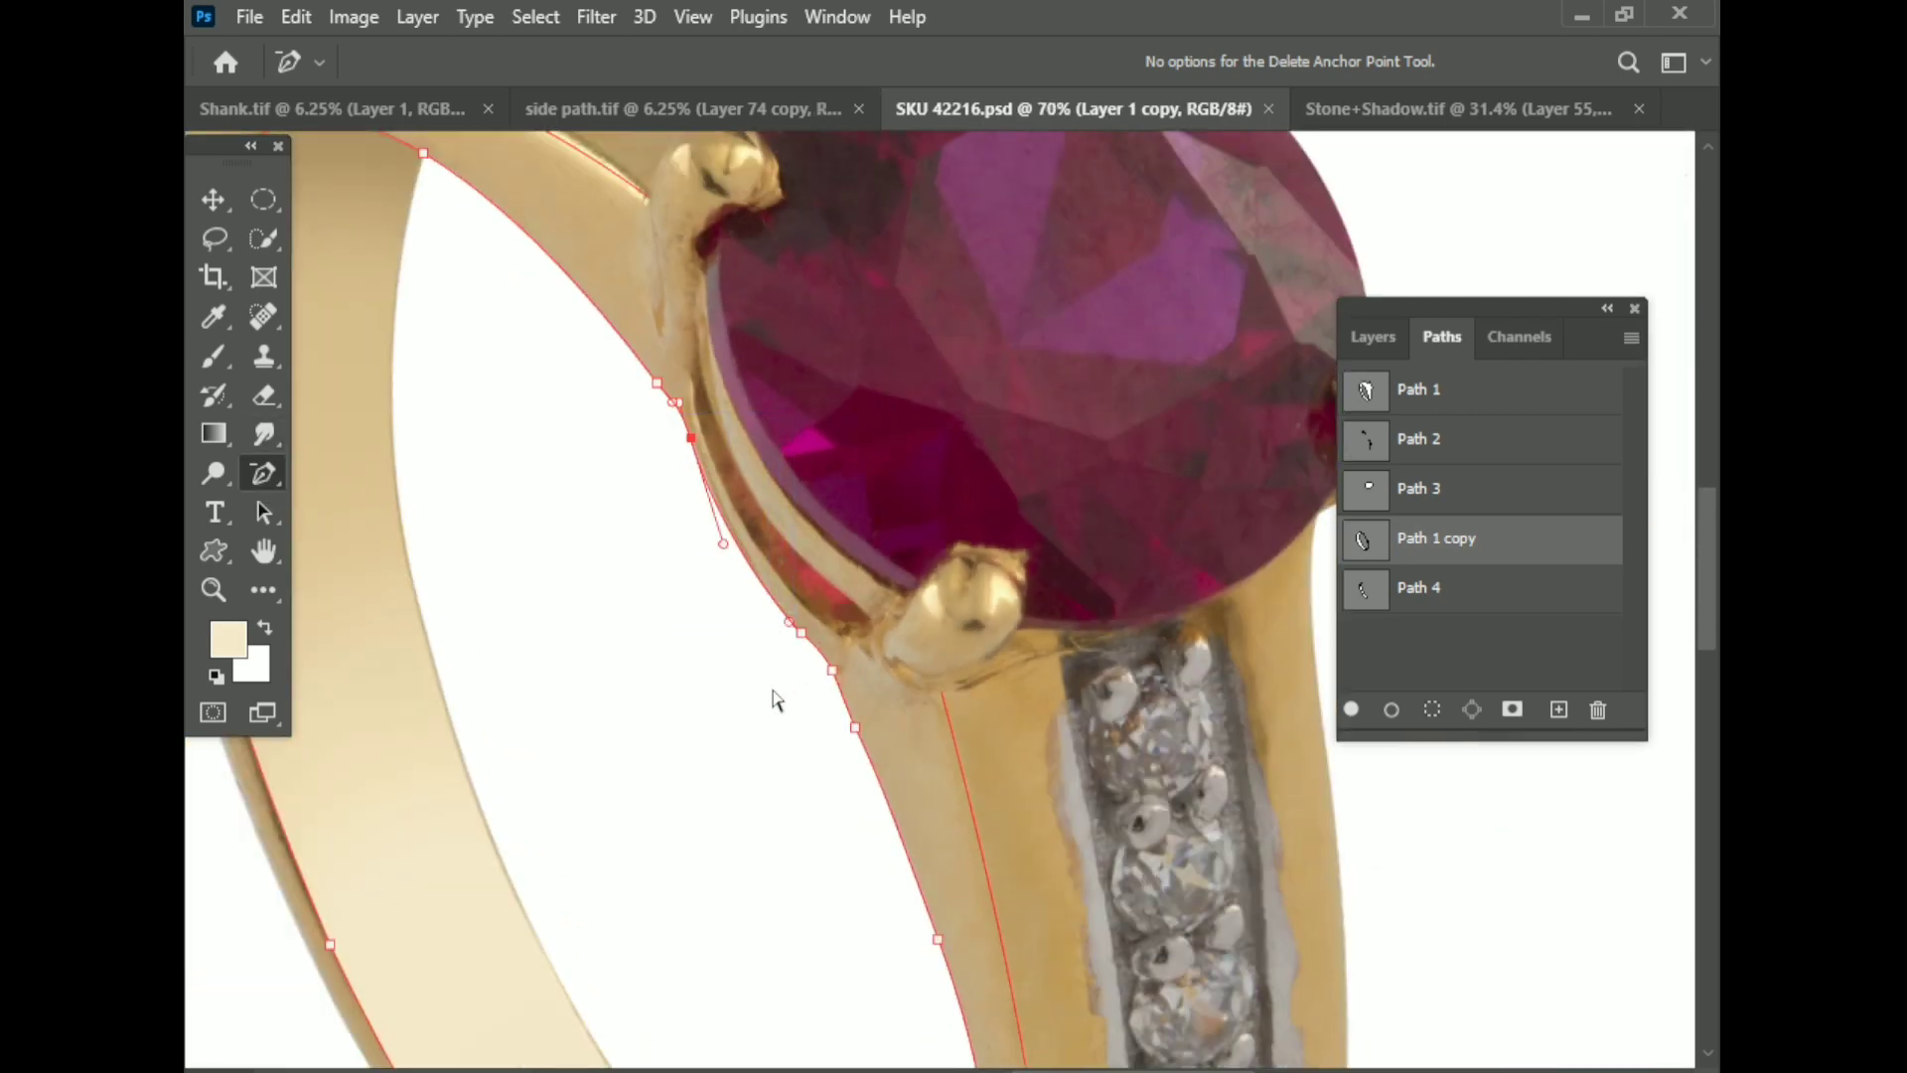
left_click(851, 718)
key("p")
scroll(686, 293, "up", 3)
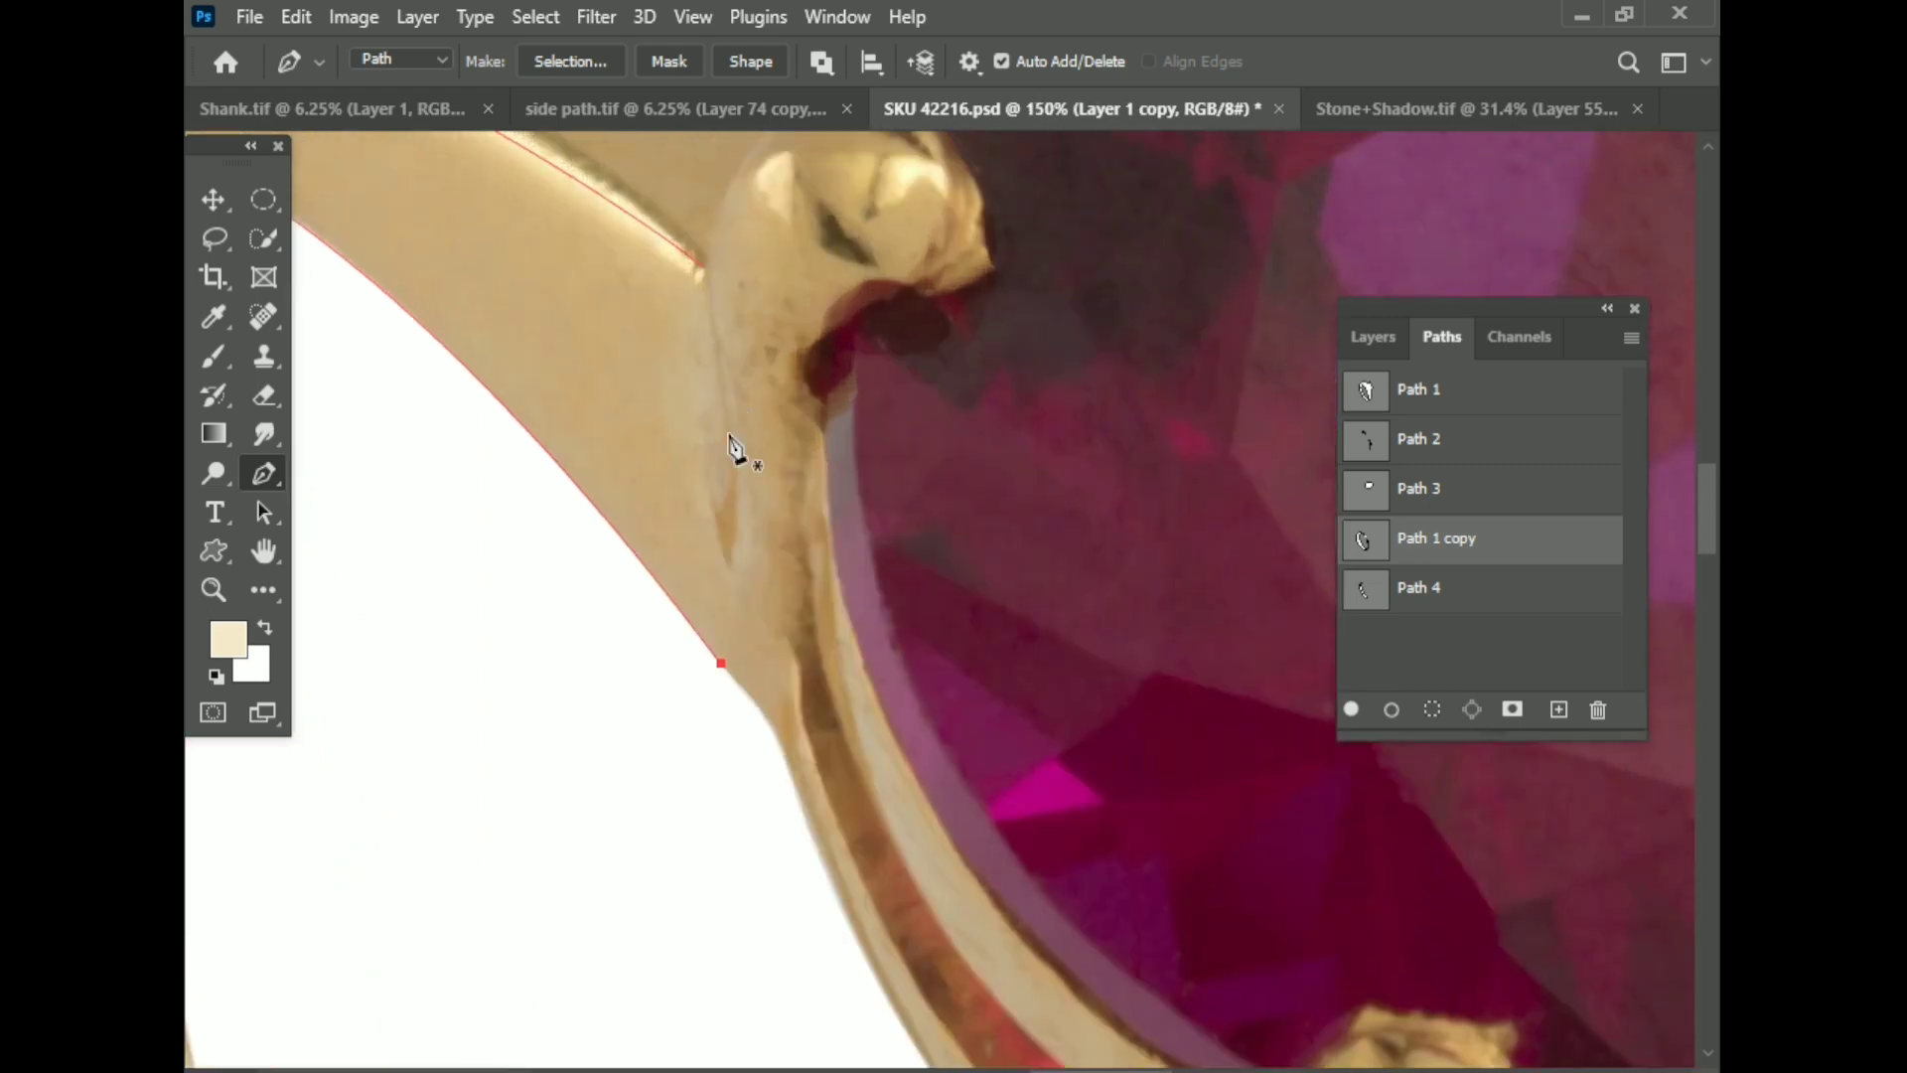
scroll(784, 477, "down", 1)
scroll(847, 521, "down", 2)
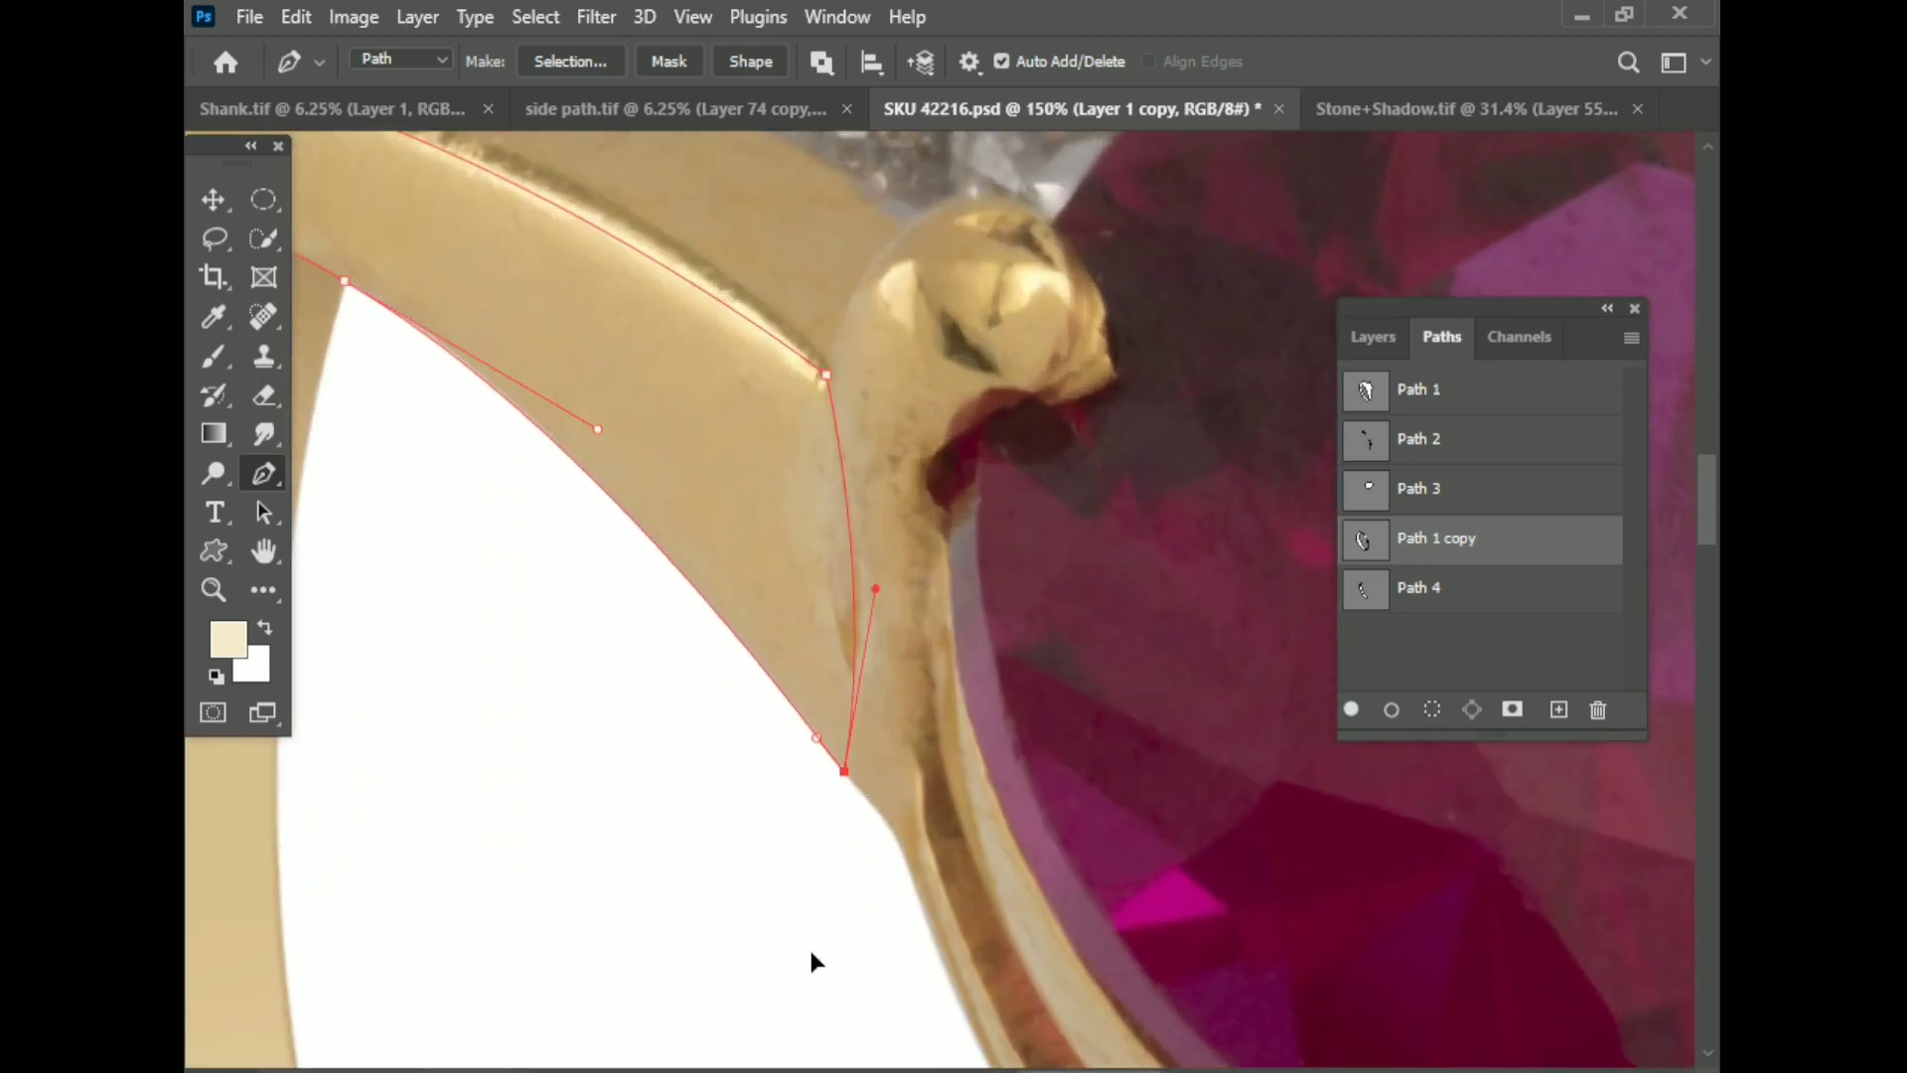
scroll(681, 839, "down", 5)
scroll(902, 604, "up", 4)
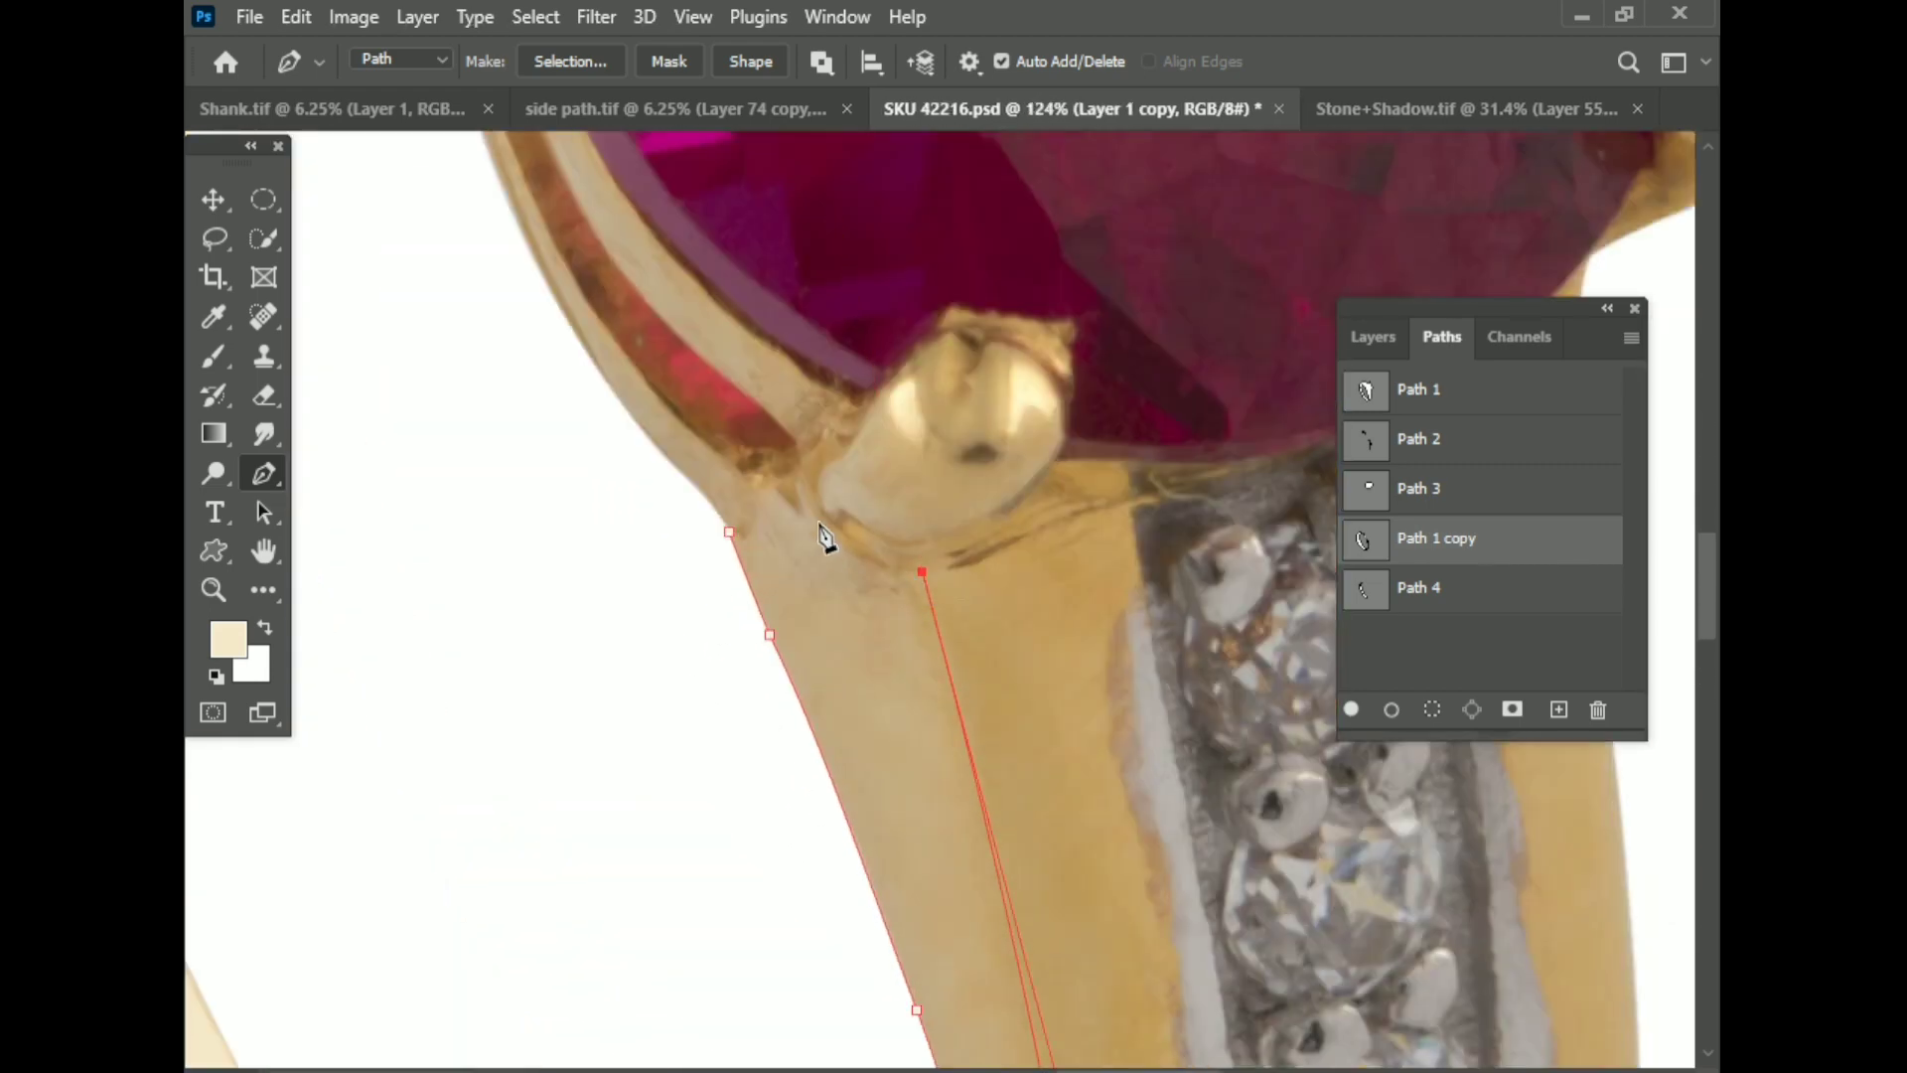
scroll(731, 543, "down", 3)
scroll(840, 631, "down", 2)
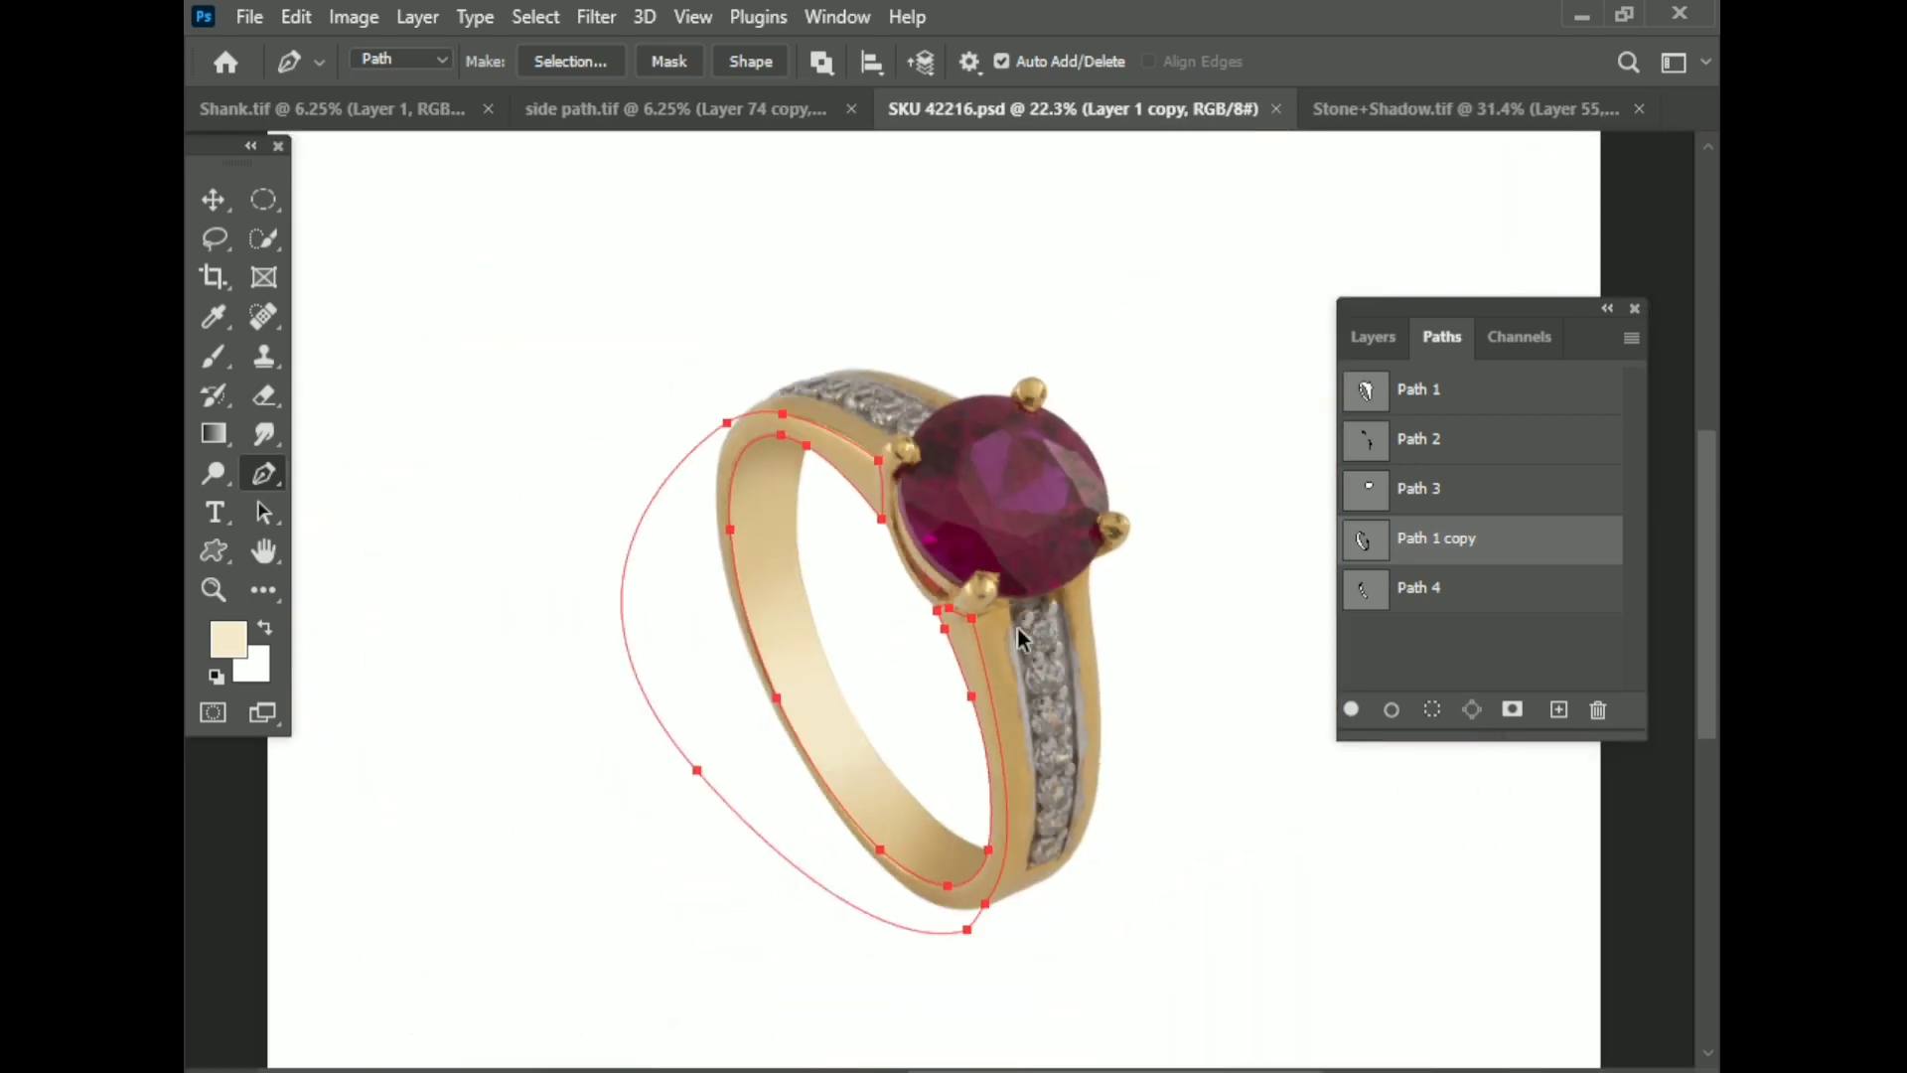
Step: Turn the shank path into an unfeathered selection and copy it to a new transparency-locked Layer 5
right_click(747, 431)
left_click(850, 548)
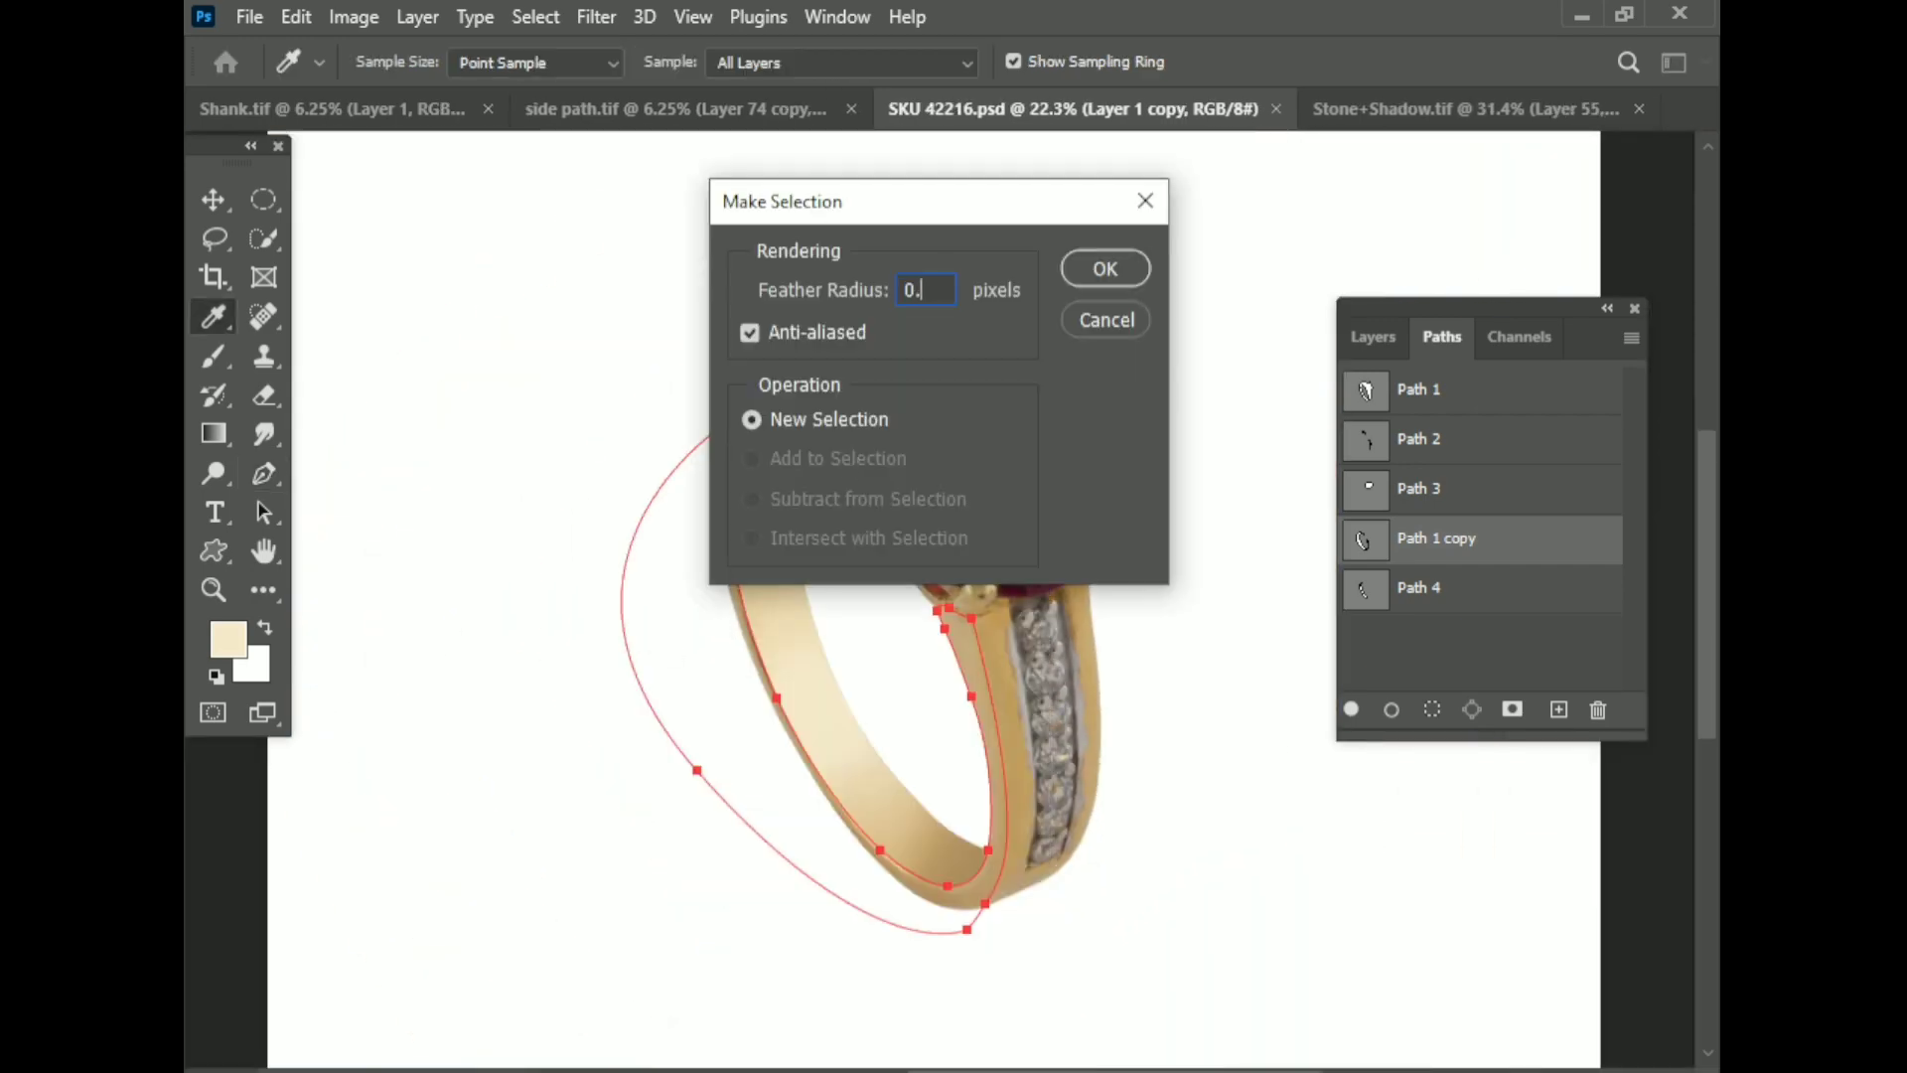
key("Return")
left_click(1377, 335)
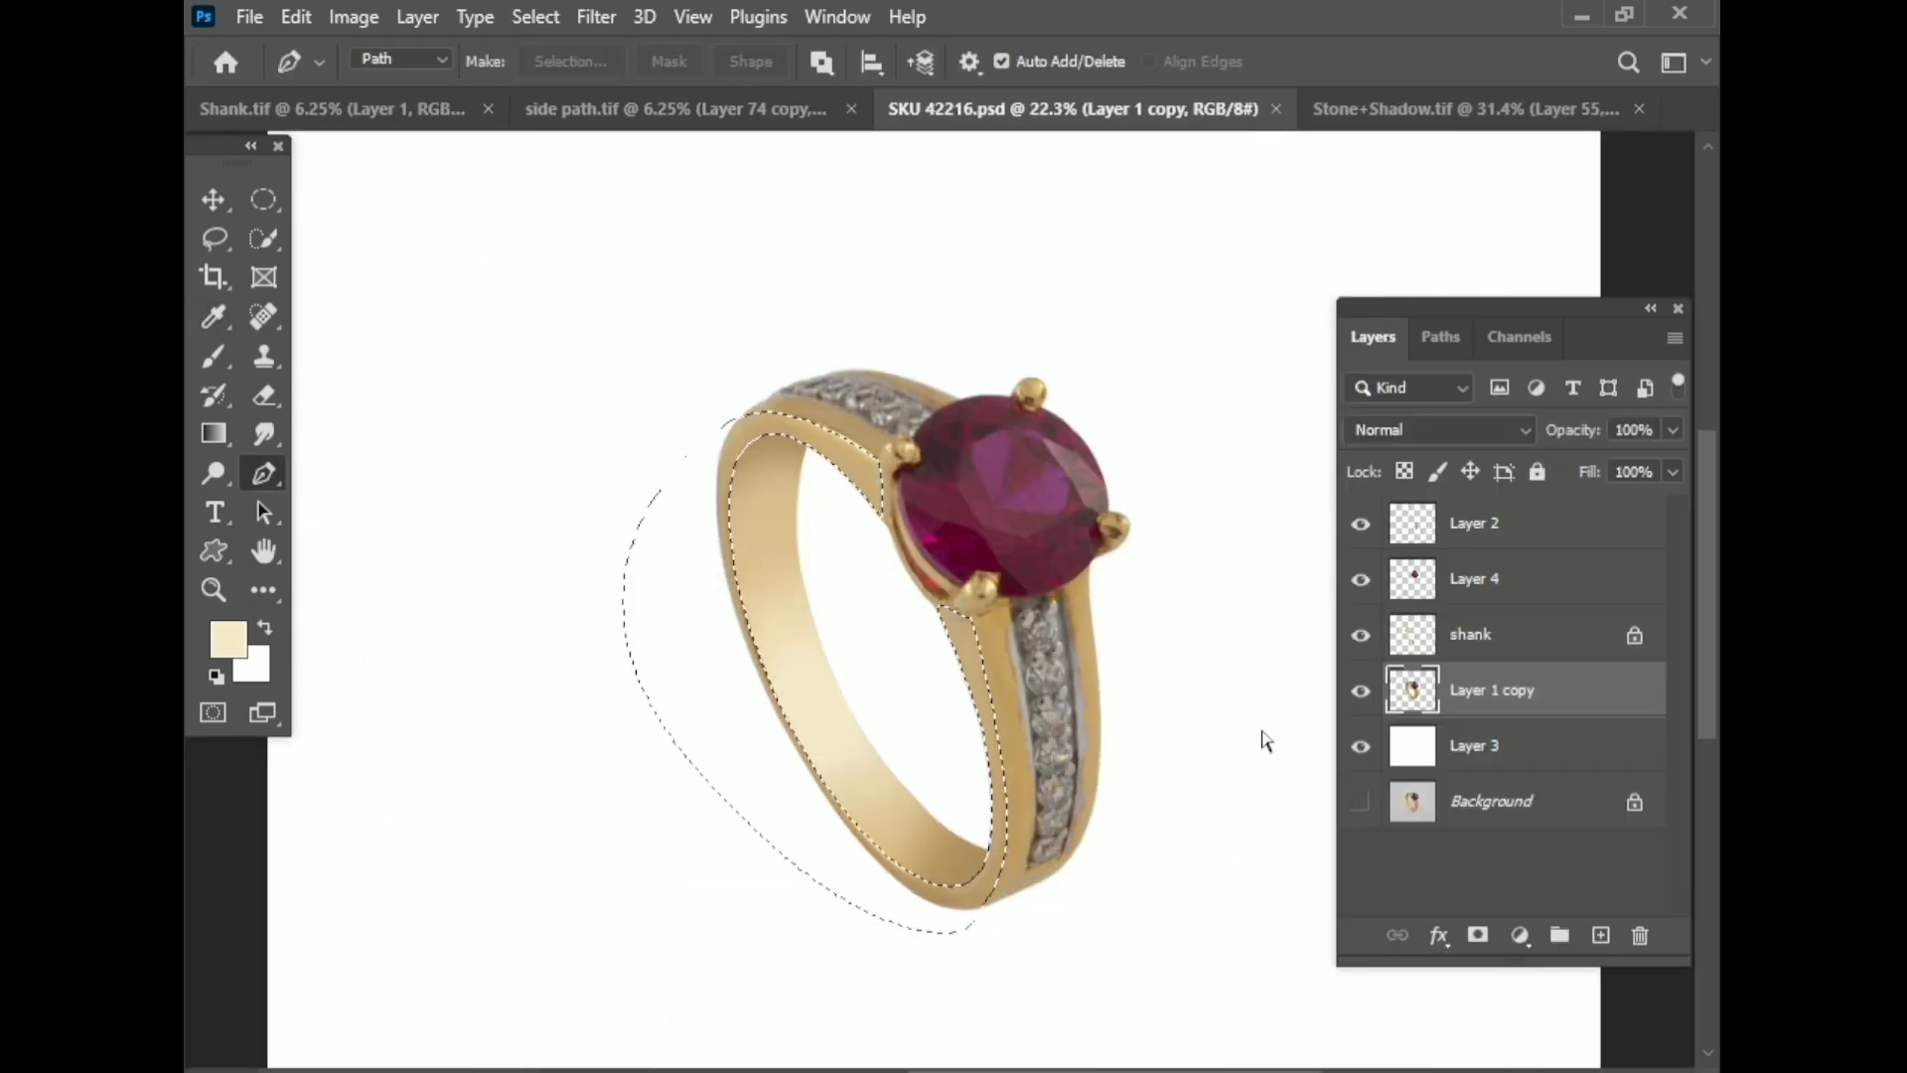
key("ctrl+j")
key("/")
Step: Switch to the Mixer Brush and blend strokes along the gold band on Layer 5
scroll(874, 497, "up", 2)
scroll(874, 497, "up", 3)
left_click(212, 362)
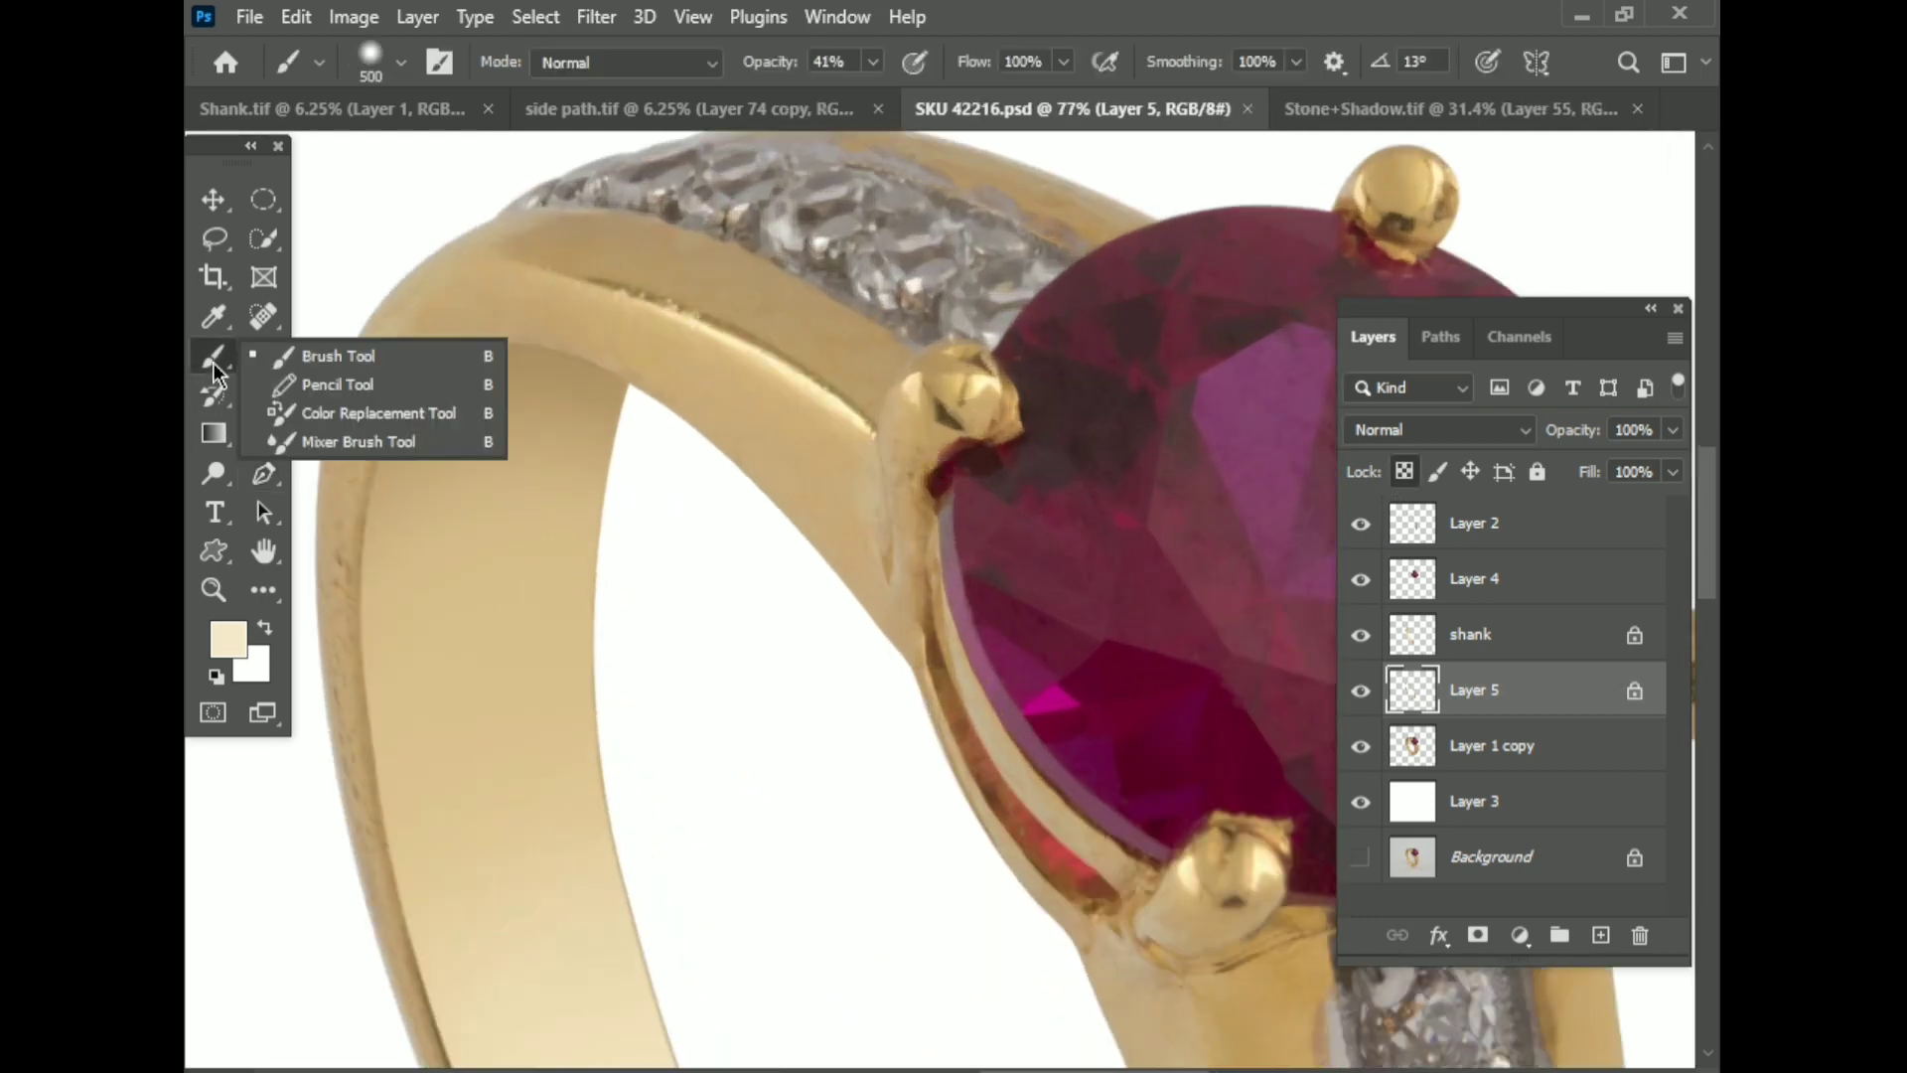
left_click(358, 441)
mouse_move(616, 440)
left_mouse_down()
mouse_move(768, 468)
mouse_move(616, 412)
left_mouse_up()
scroll(499, 686, "down", 3)
Step: Save the document and zoom over the blended band to inspect it
key("ctrl+s")
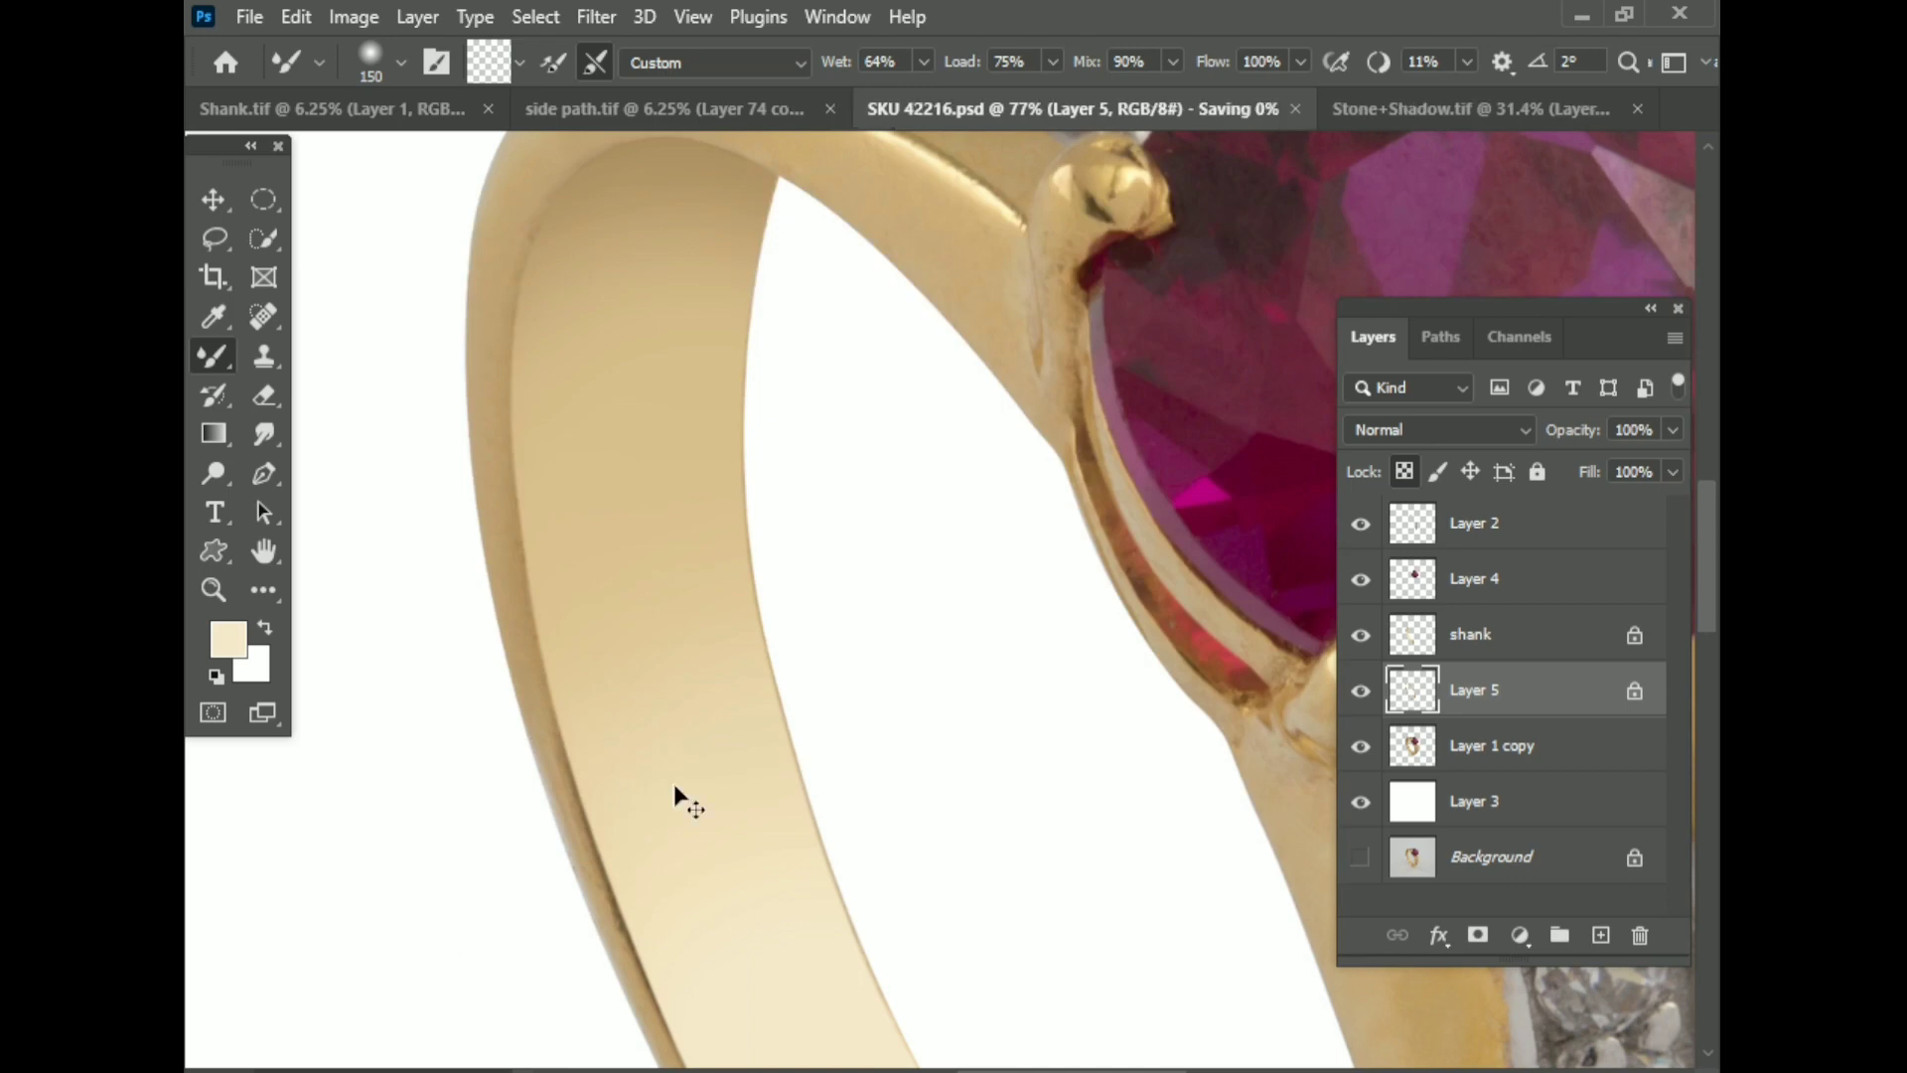
scroll(681, 796, "down", 3)
scroll(829, 766, "up", 2)
scroll(830, 766, "down", 2)
scroll(575, 426, "up", 4)
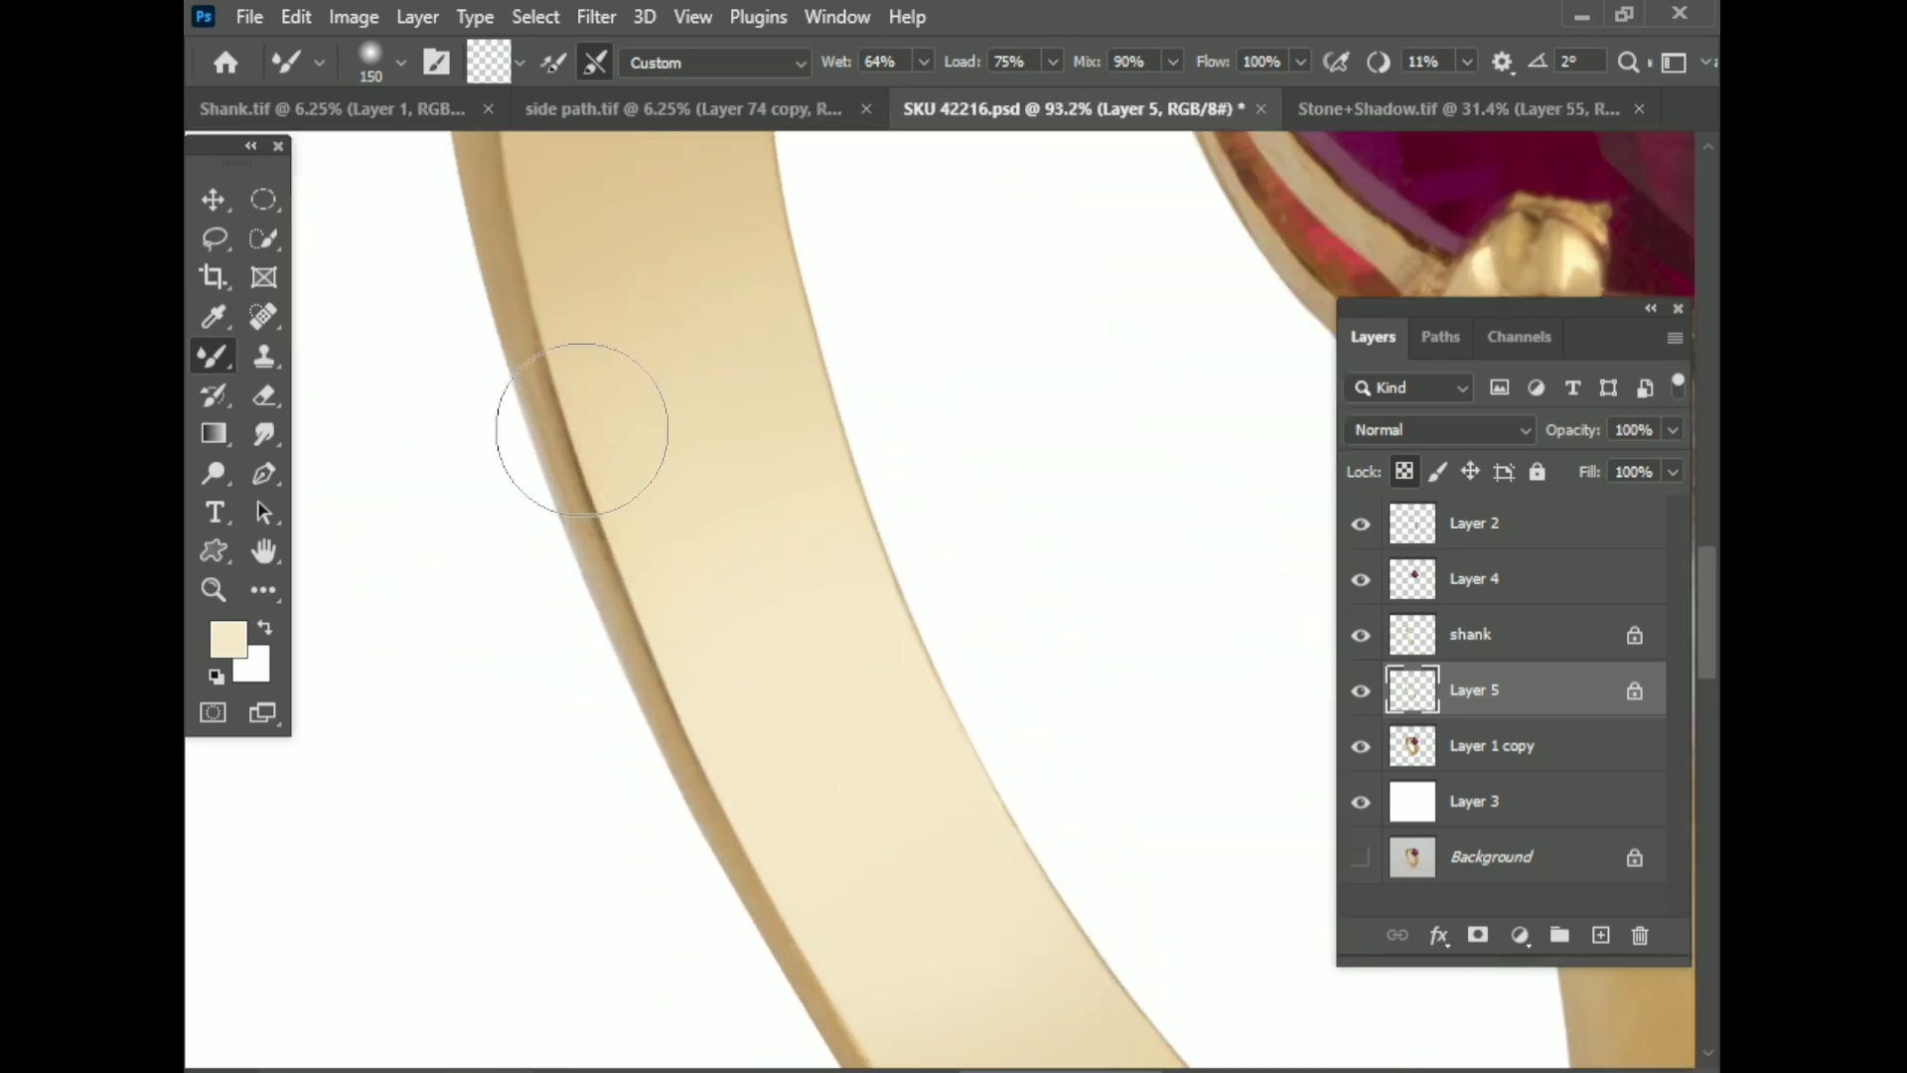
scroll(617, 575, "up", 2)
scroll(505, 411, "up", 2)
scroll(587, 689, "down", 2)
scroll(1098, 970, "up", 2)
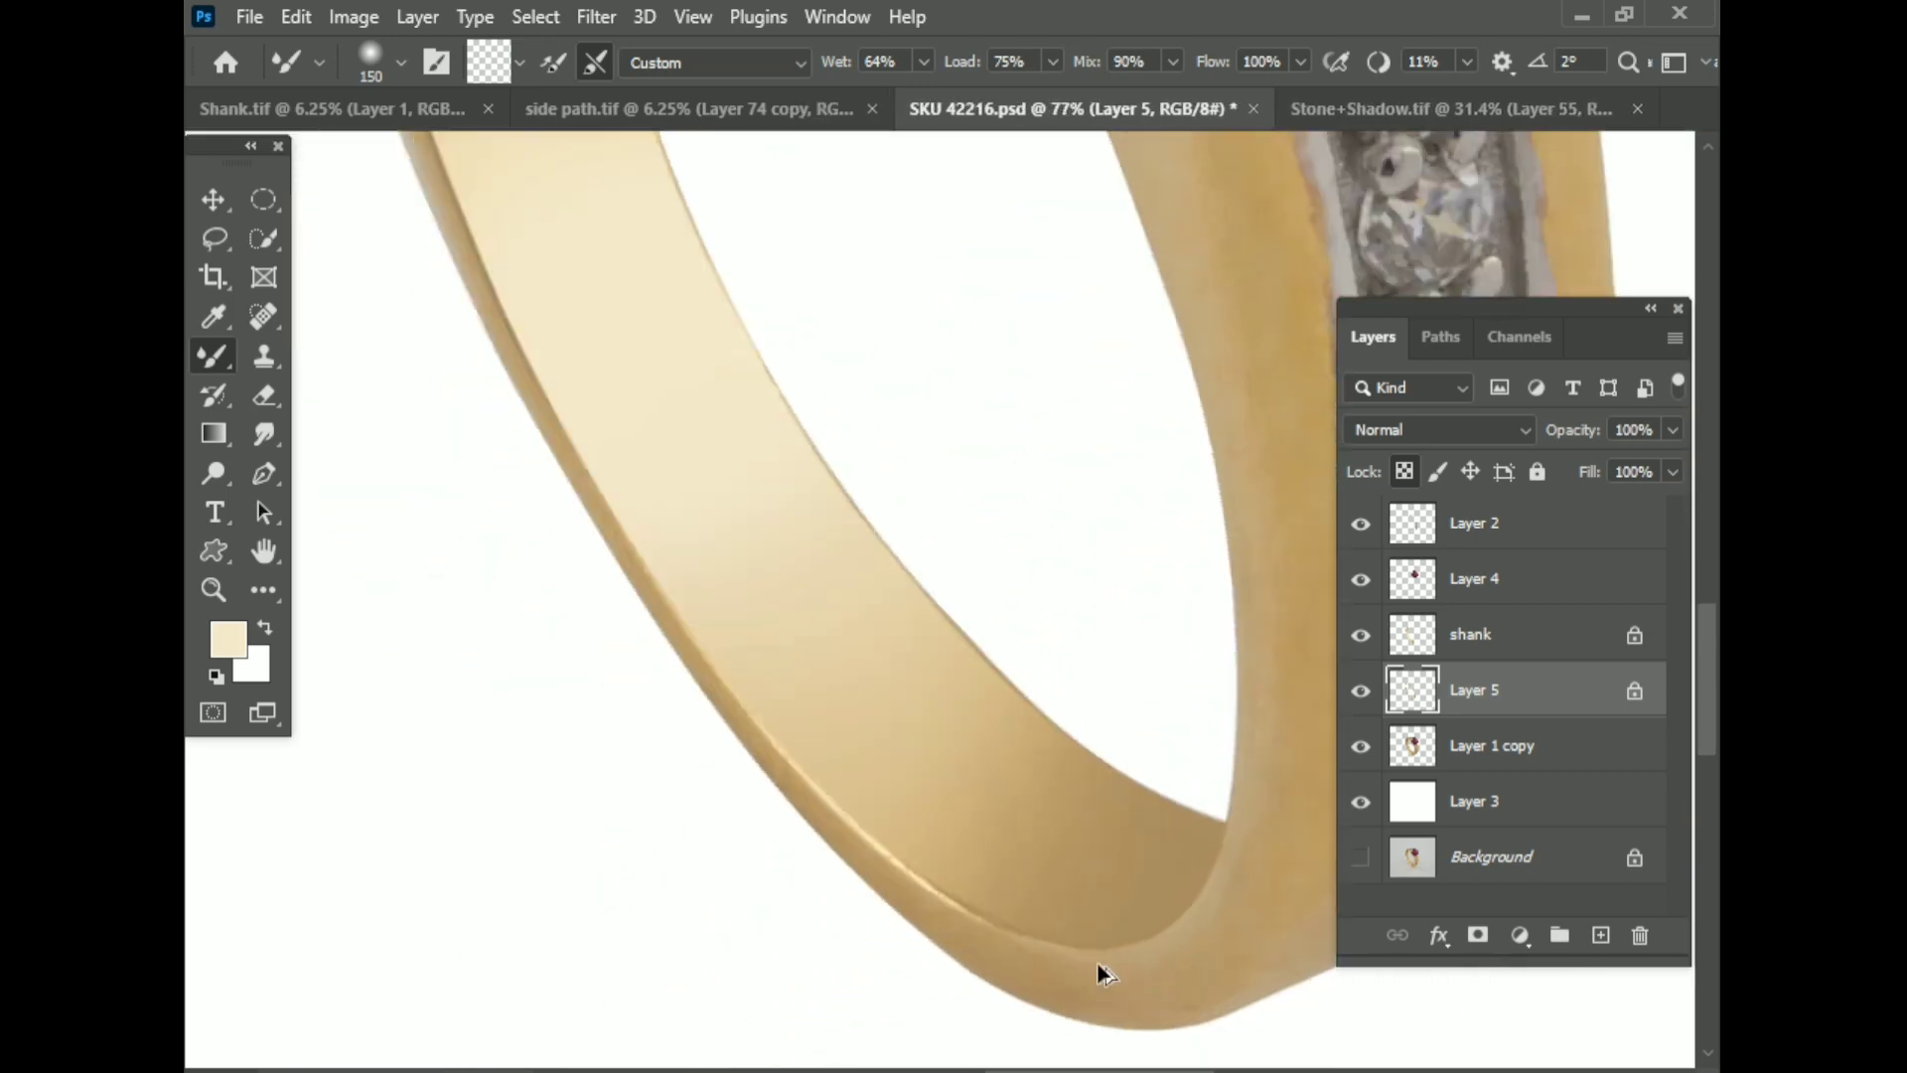
scroll(1072, 934, "up", 1)
scroll(574, 536, "down", 2)
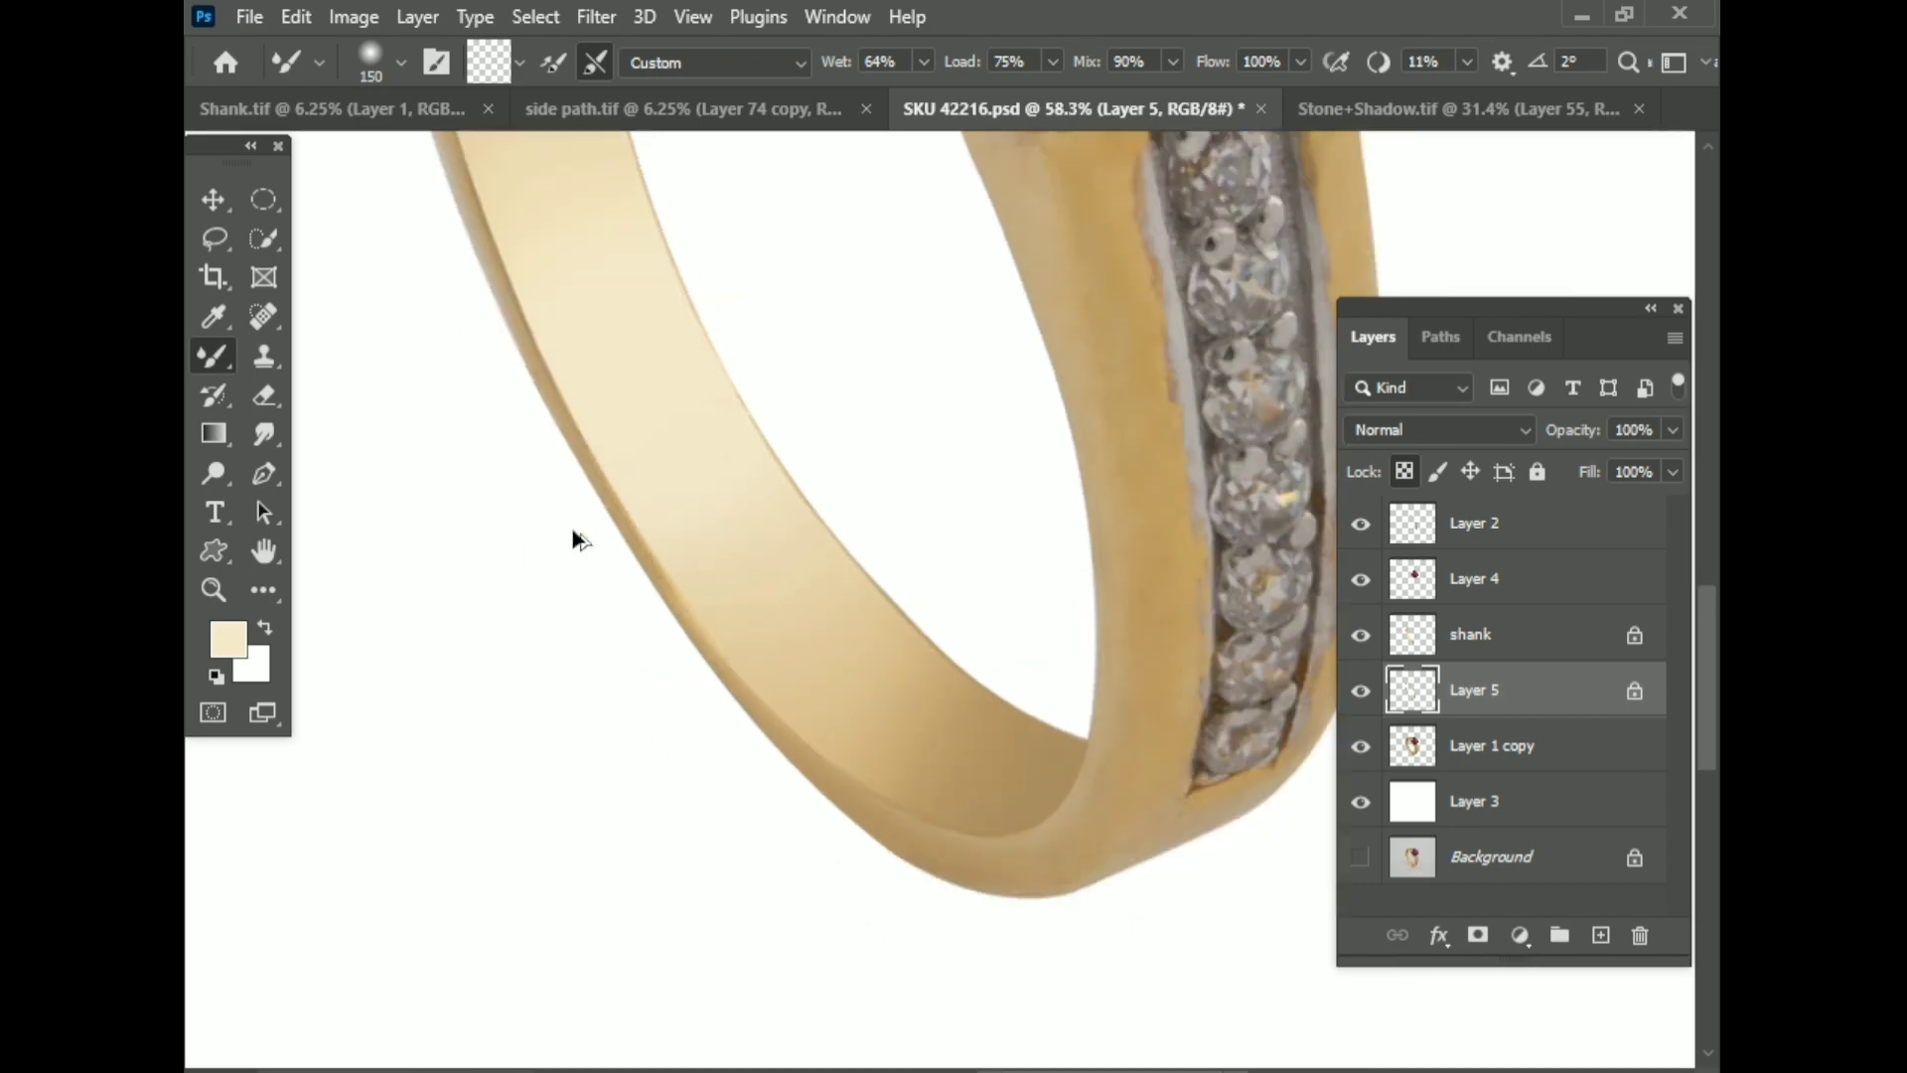
scroll(993, 1033, "up", 2)
scroll(817, 541, "down", 2)
scroll(817, 691, "up", 1)
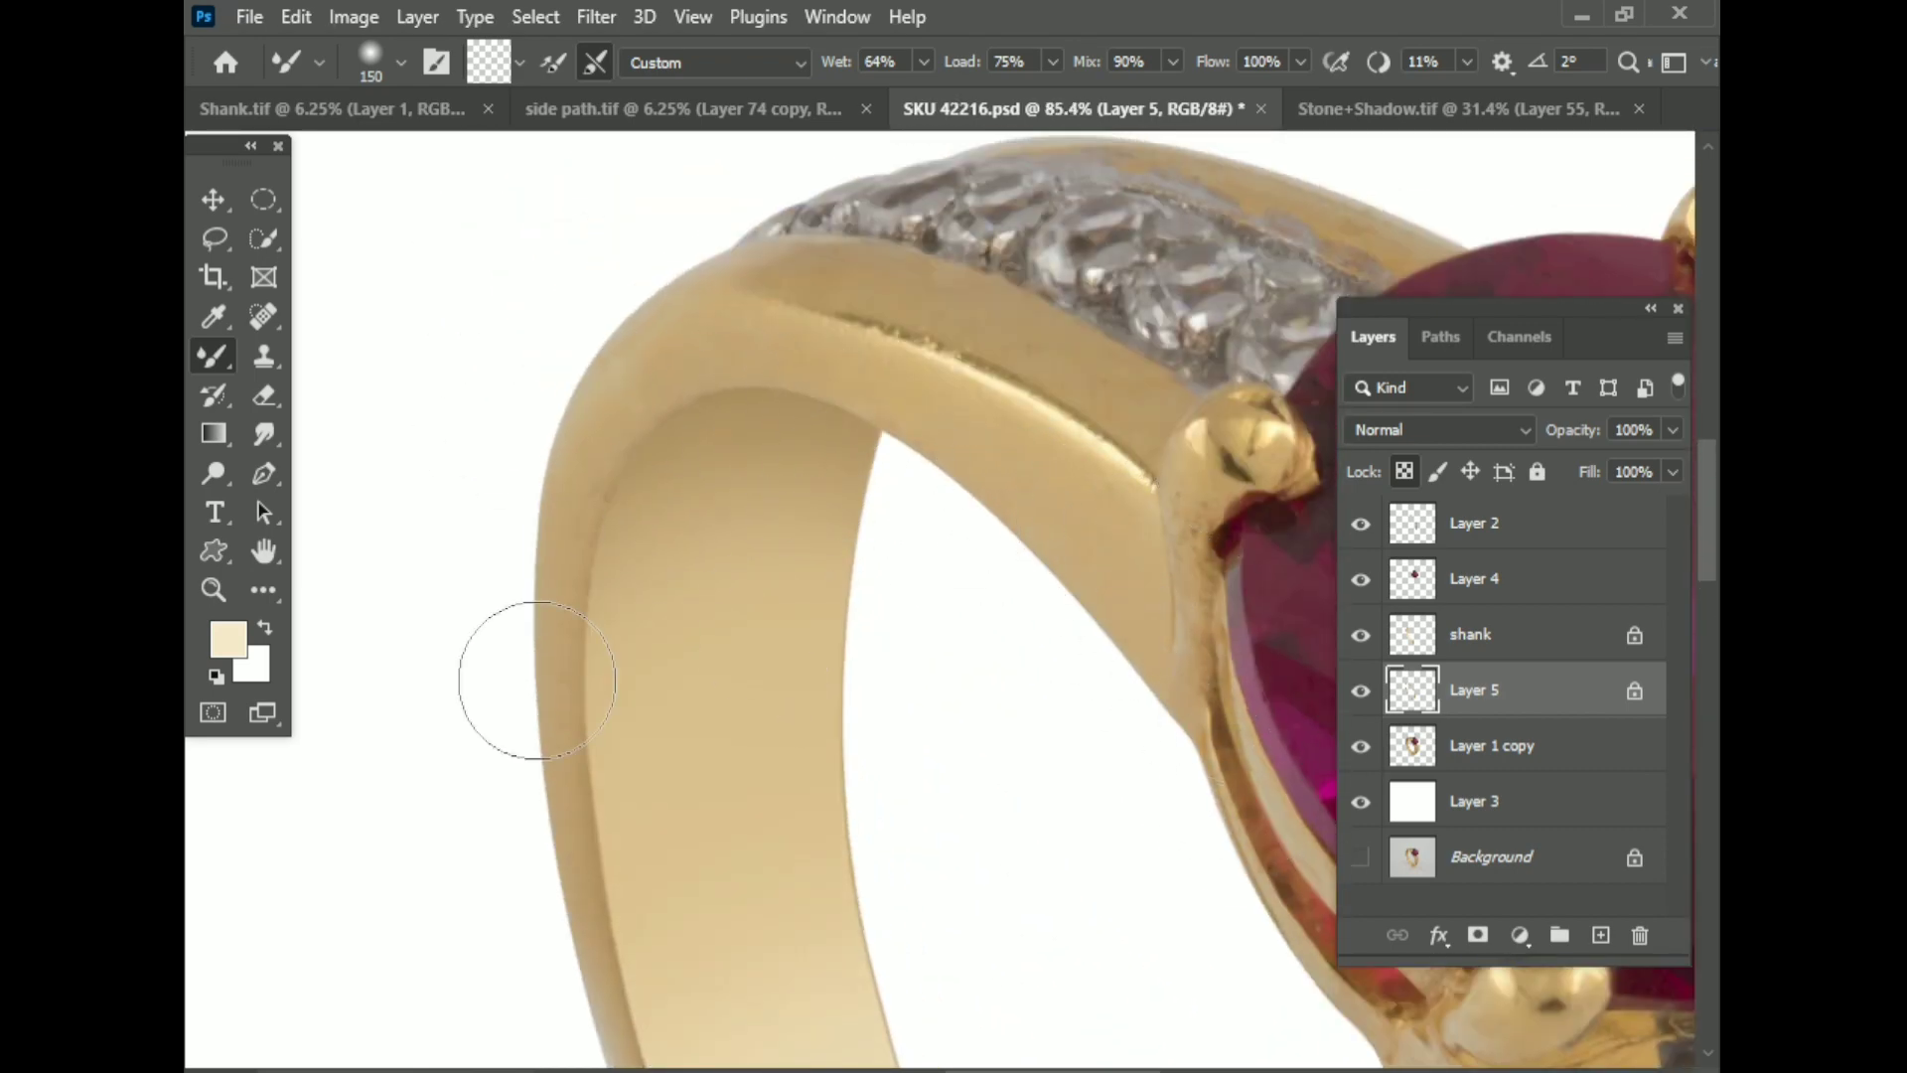
scroll(971, 518, "down", 2)
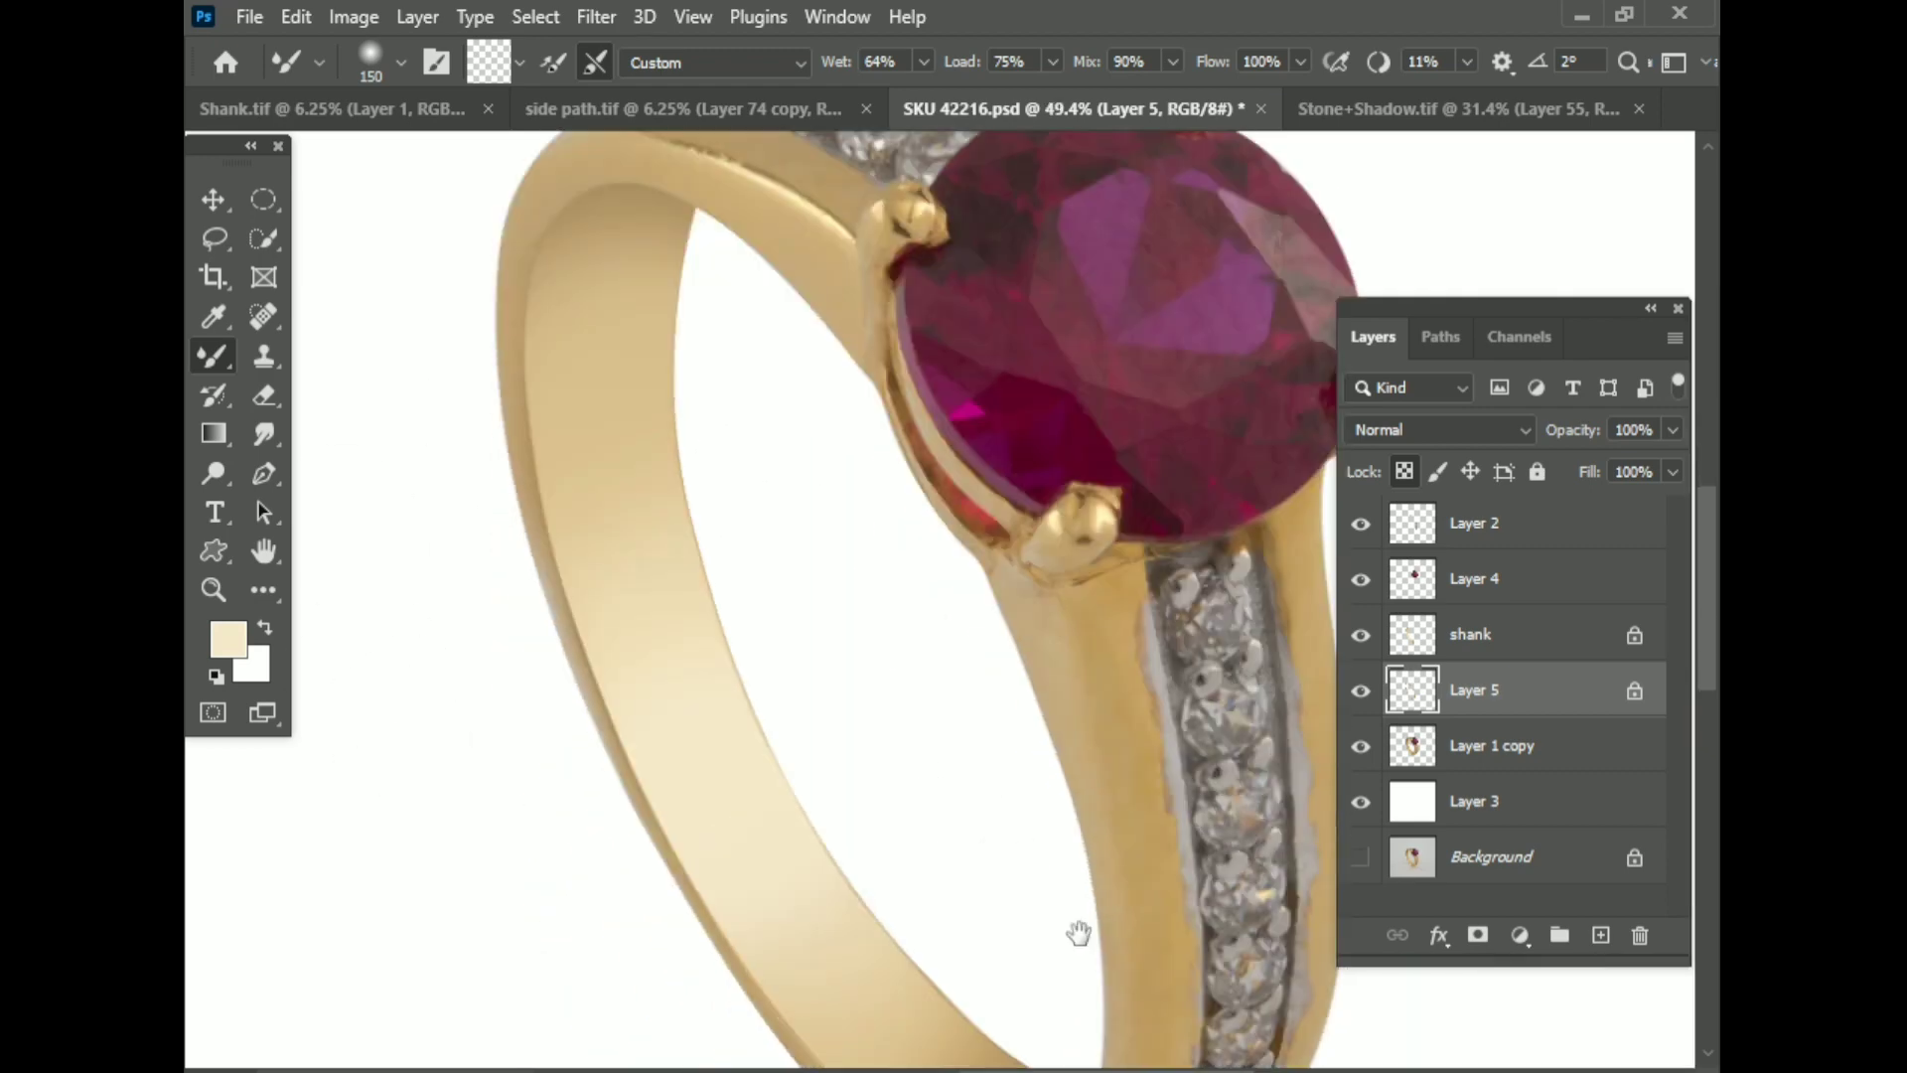
scroll(1077, 928, "up", 2)
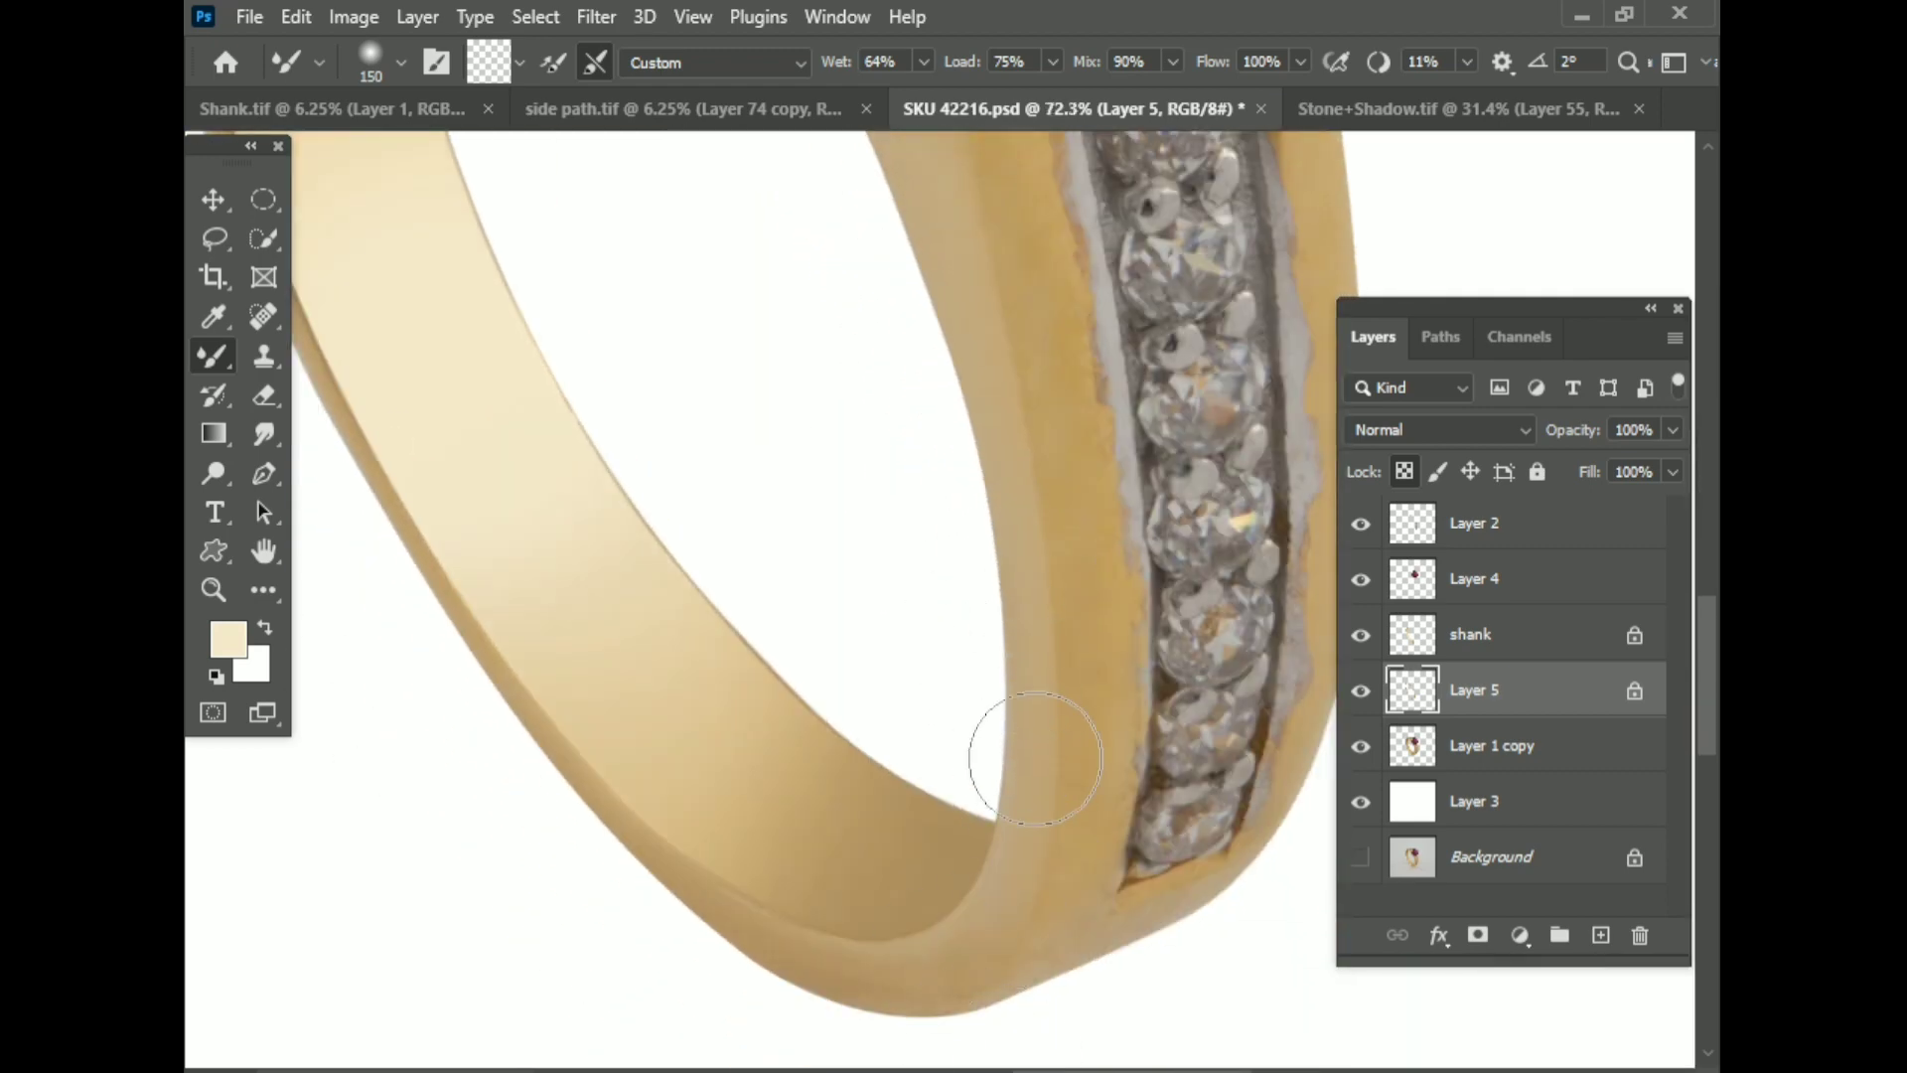
scroll(881, 383, "up", 1)
scroll(639, 190, "up", 1)
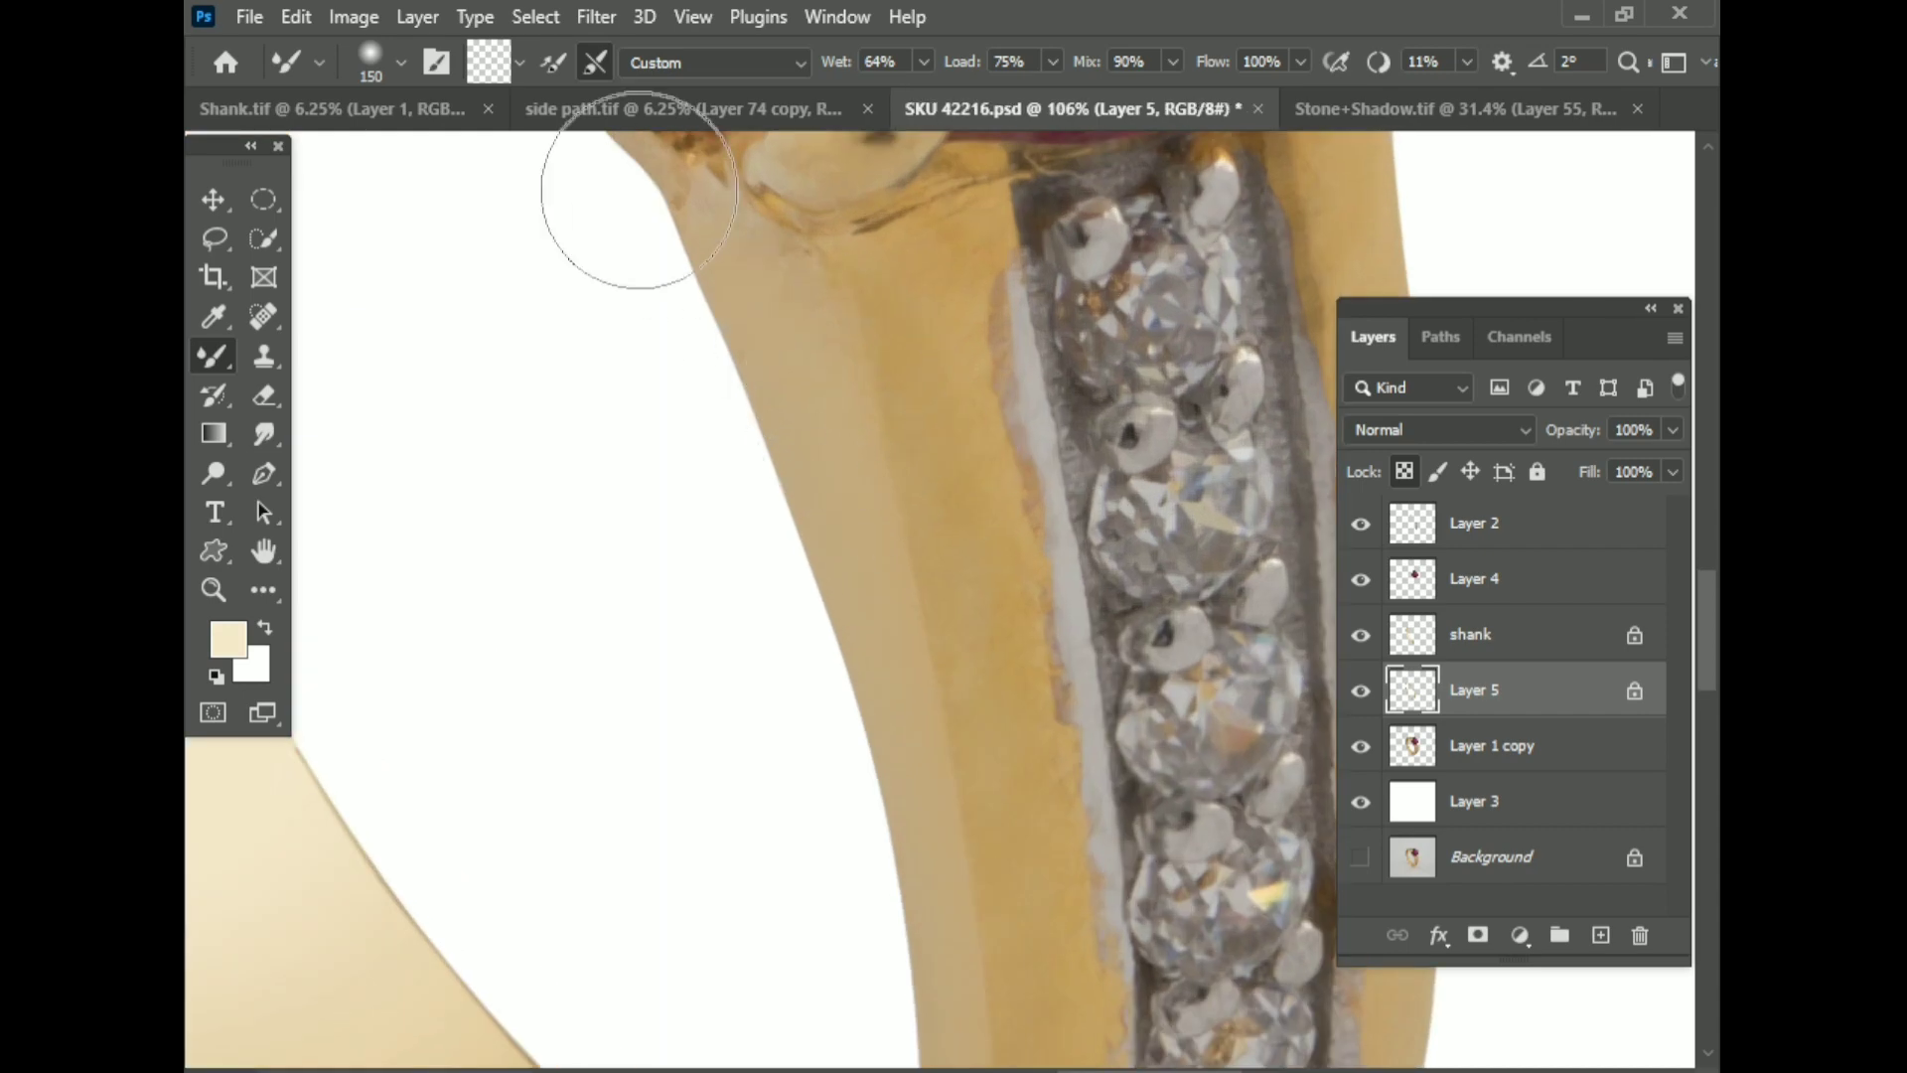
scroll(1001, 845, "down", 2)
scroll(810, 985, "down", 2)
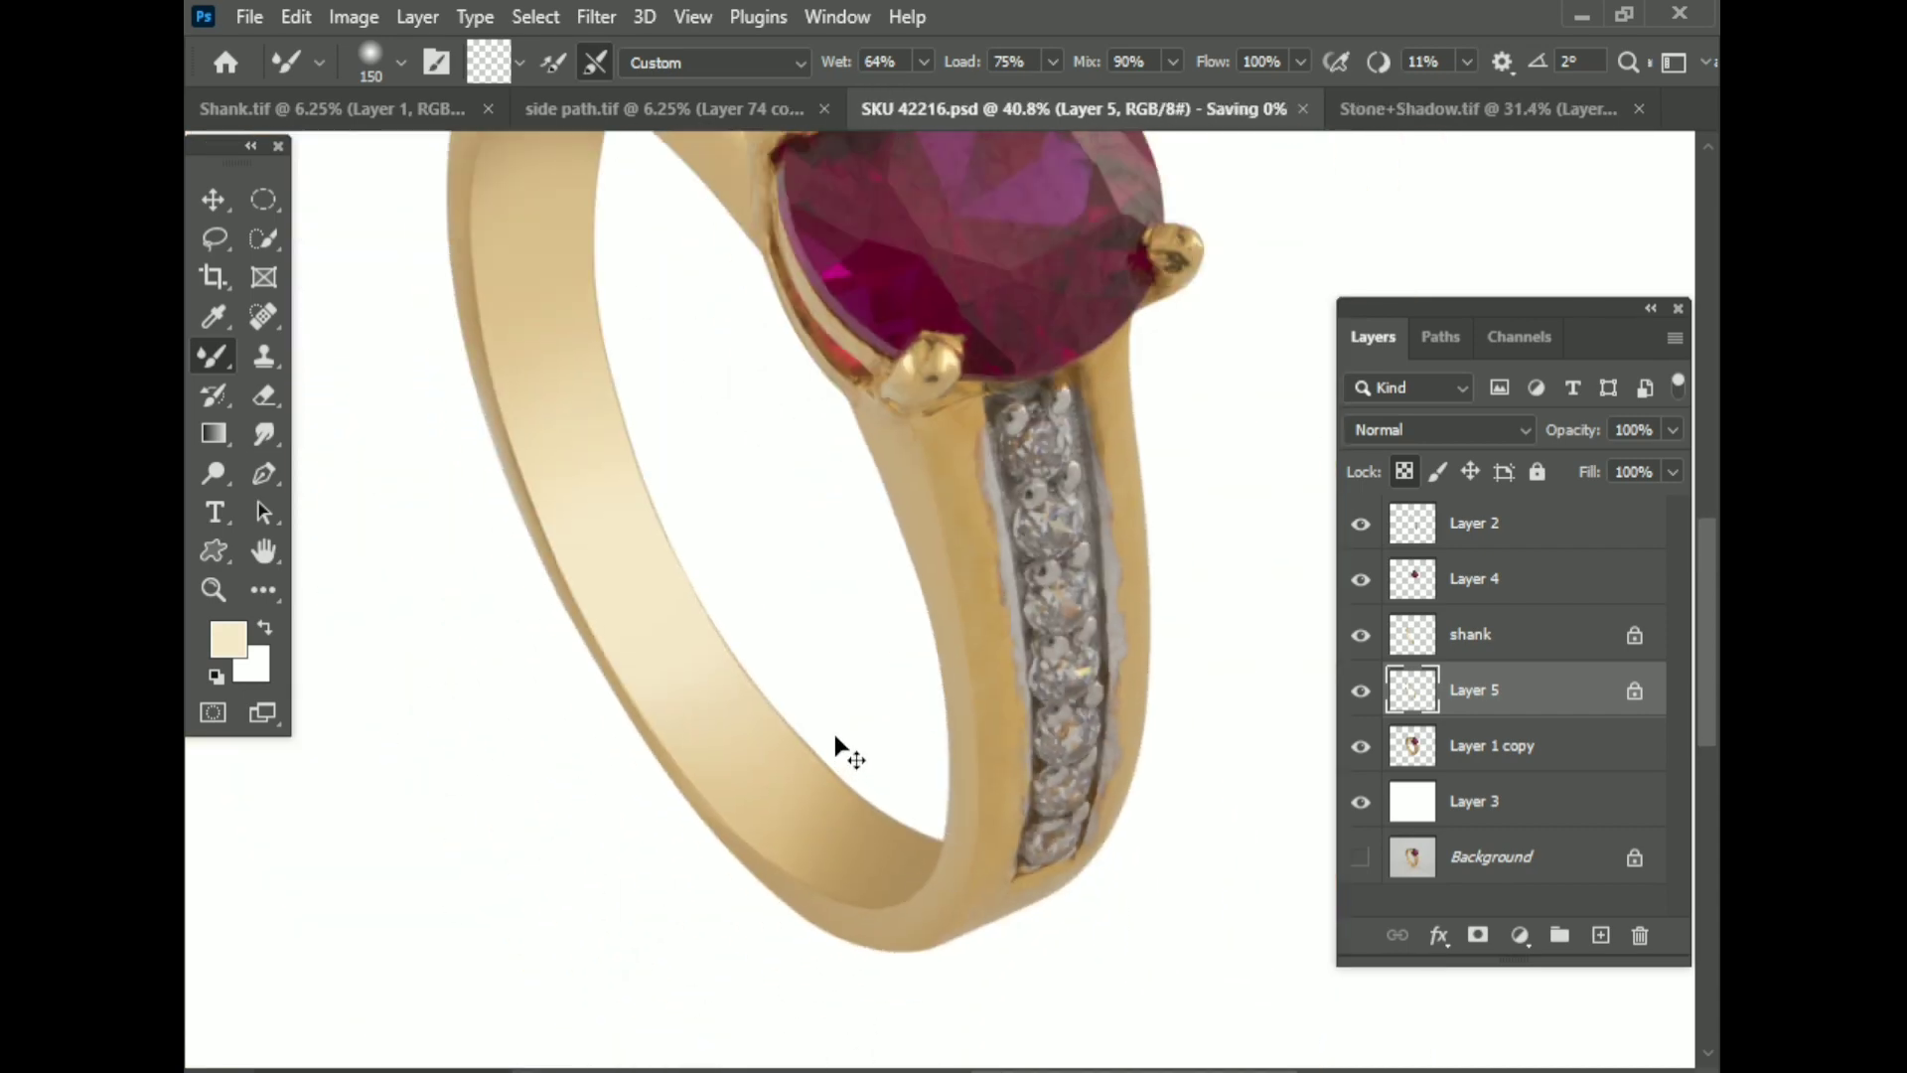
scroll(838, 749, "up", 2)
key("shift+b")
Step: Sample a richer gold from the band and make the brush two sizes smaller
left_click(966, 385, "alt")
key("bracketleft")
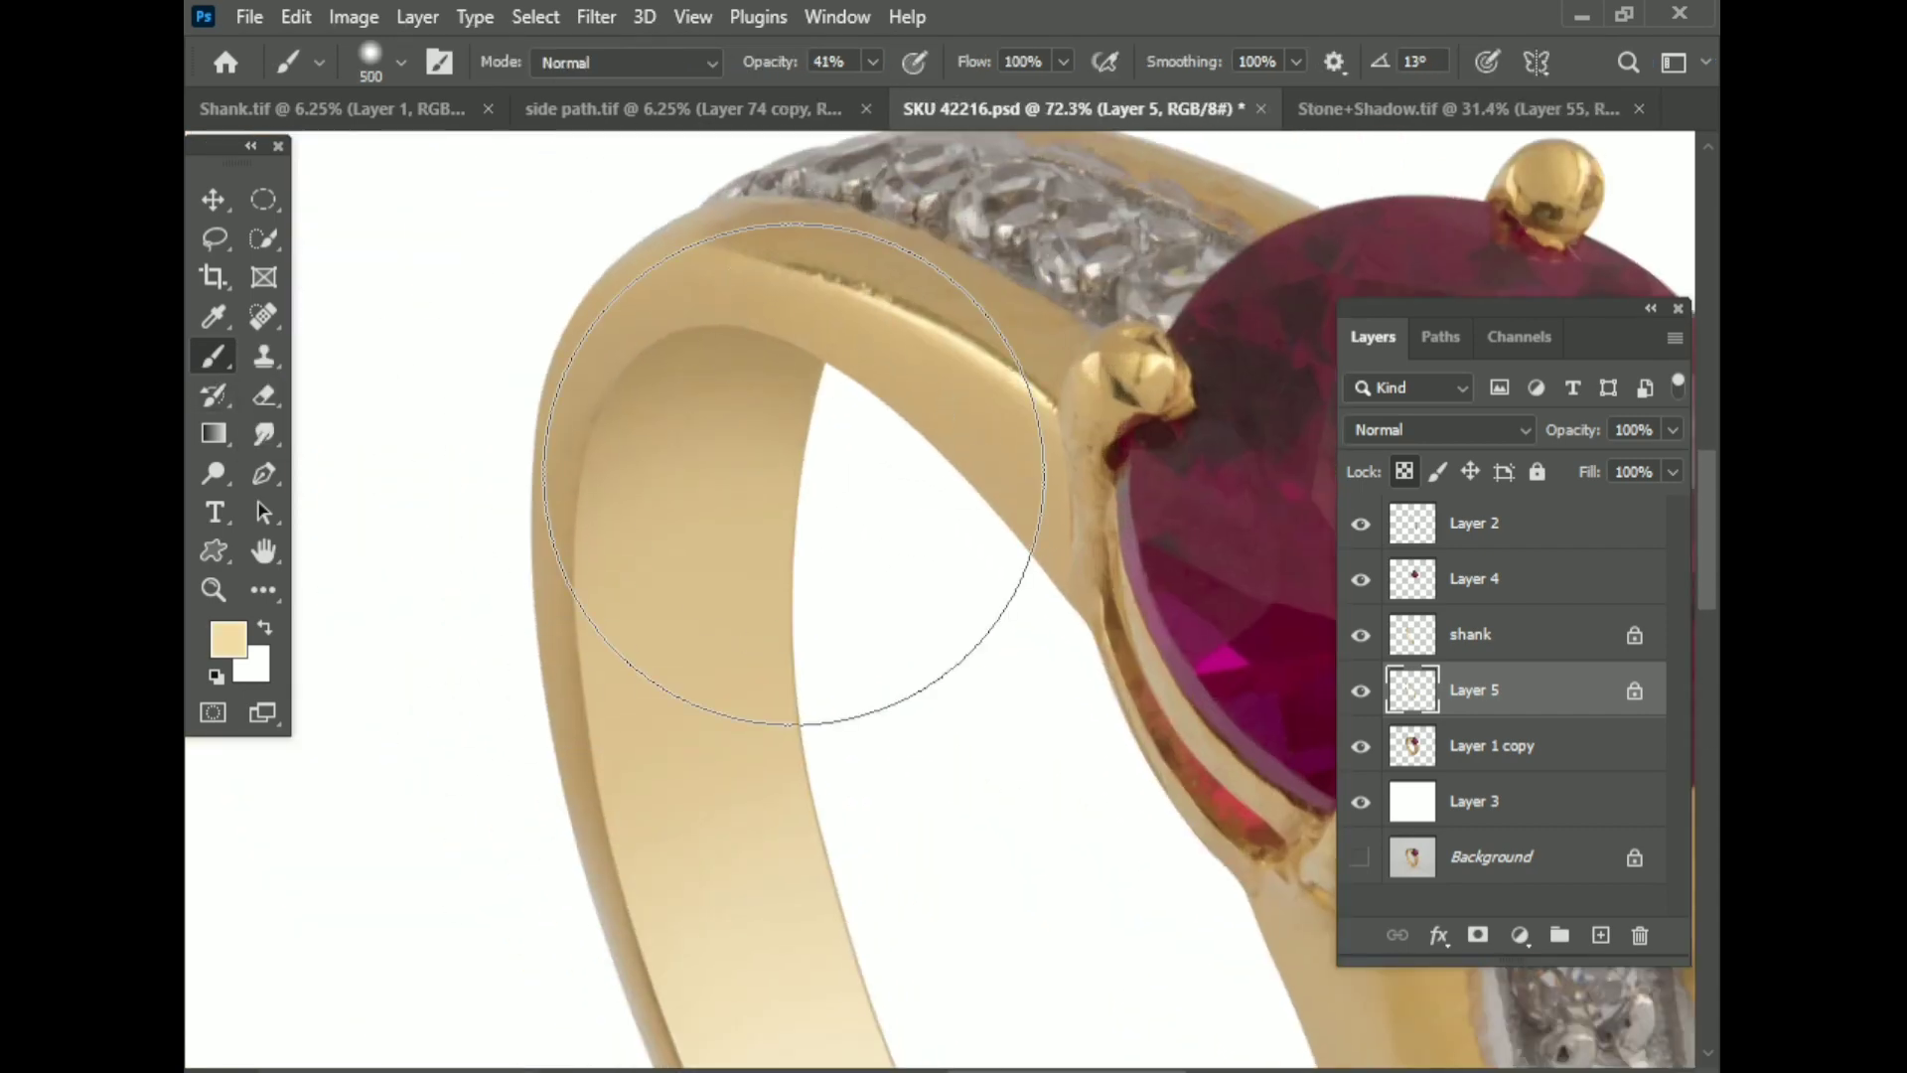
key("bracketleft")
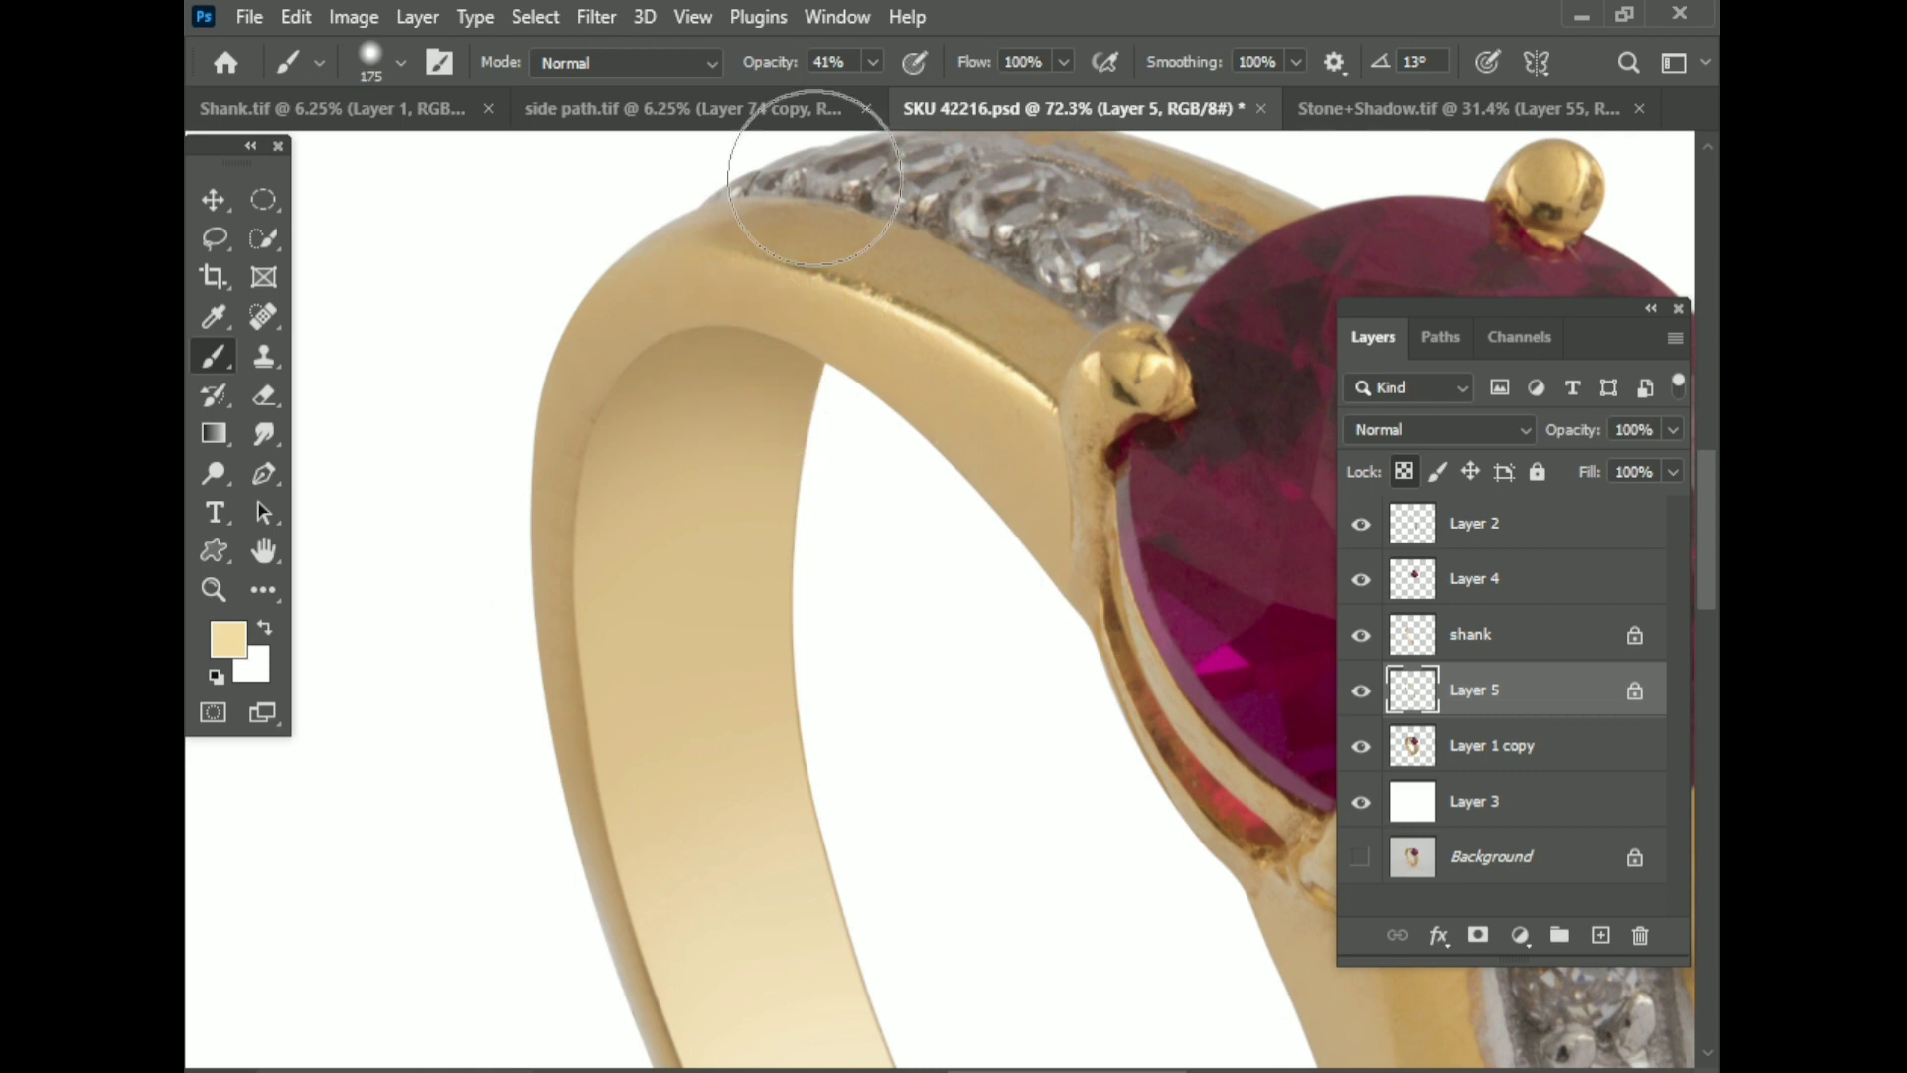
right_click(822, 429)
key("Return")
scroll(680, 553, "up", 2)
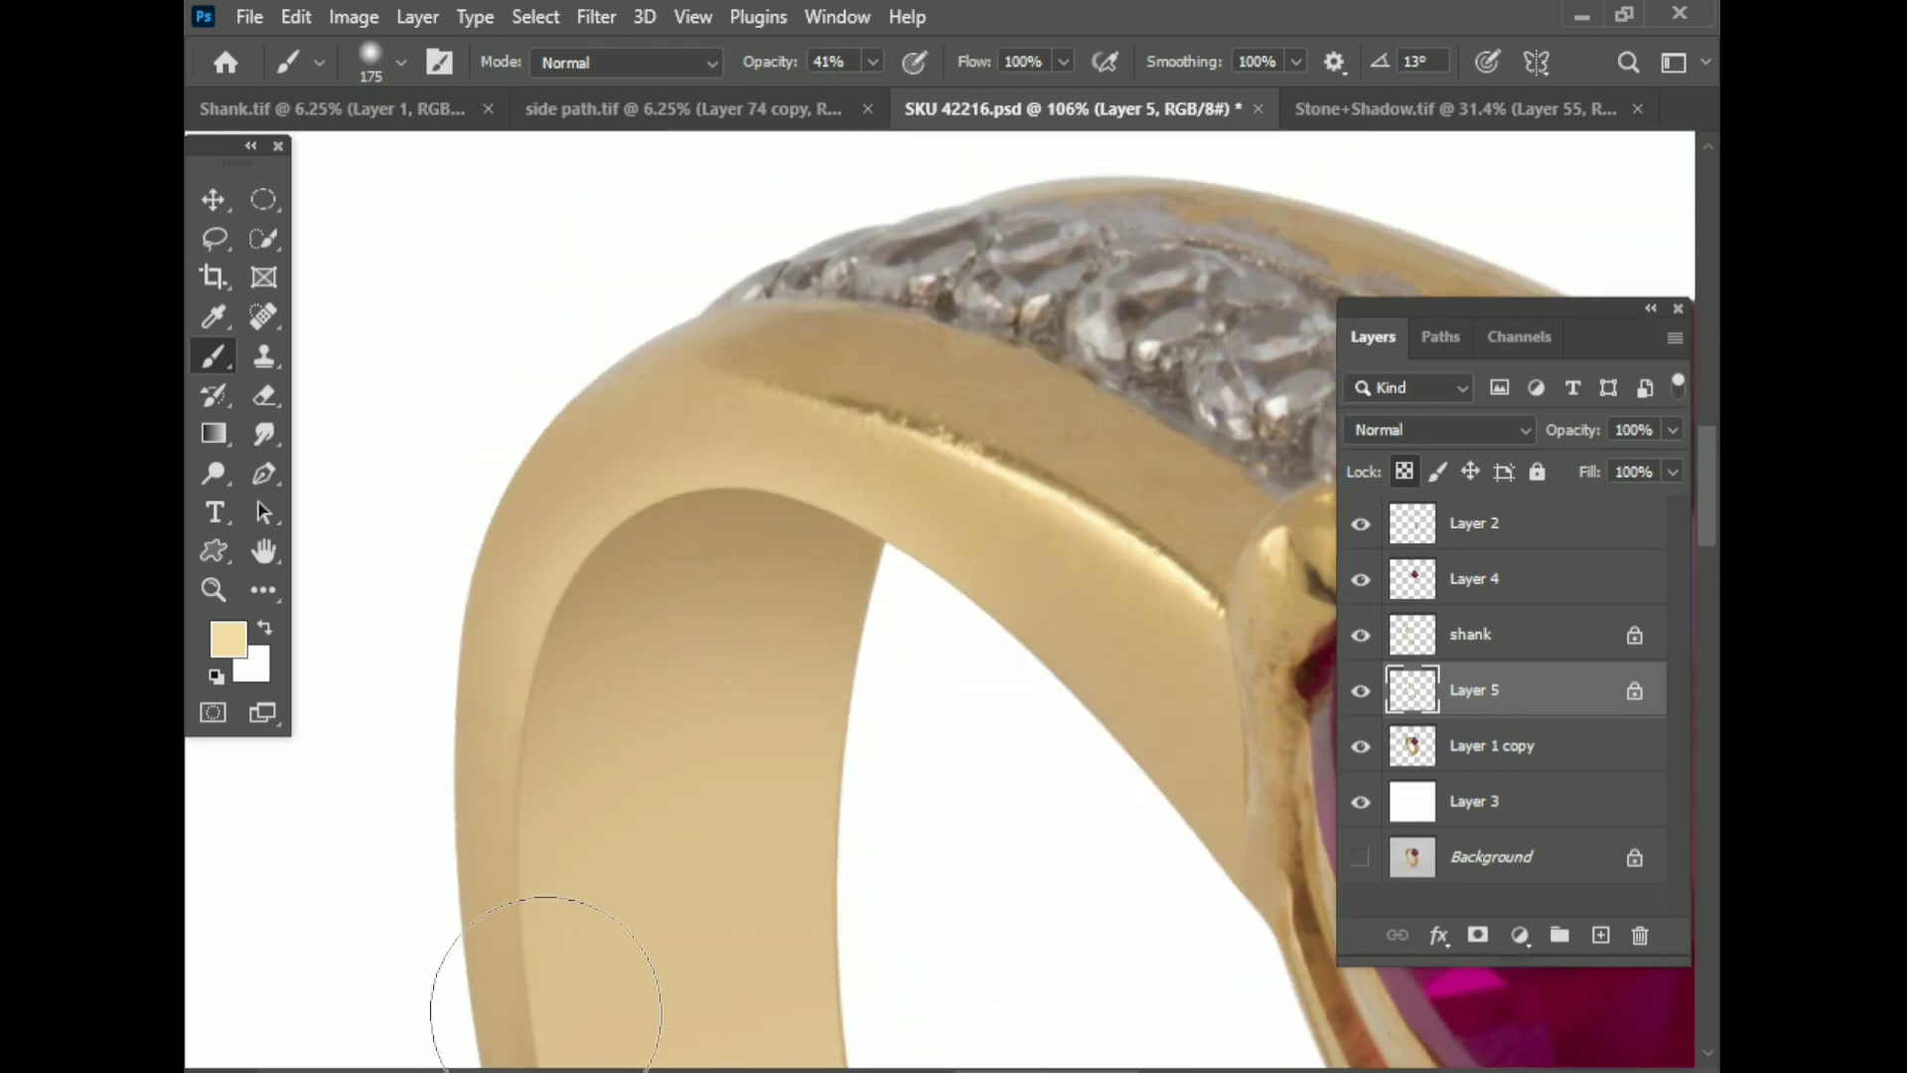
scroll(544, 589, "down", 2)
scroll(544, 589, "down", 2)
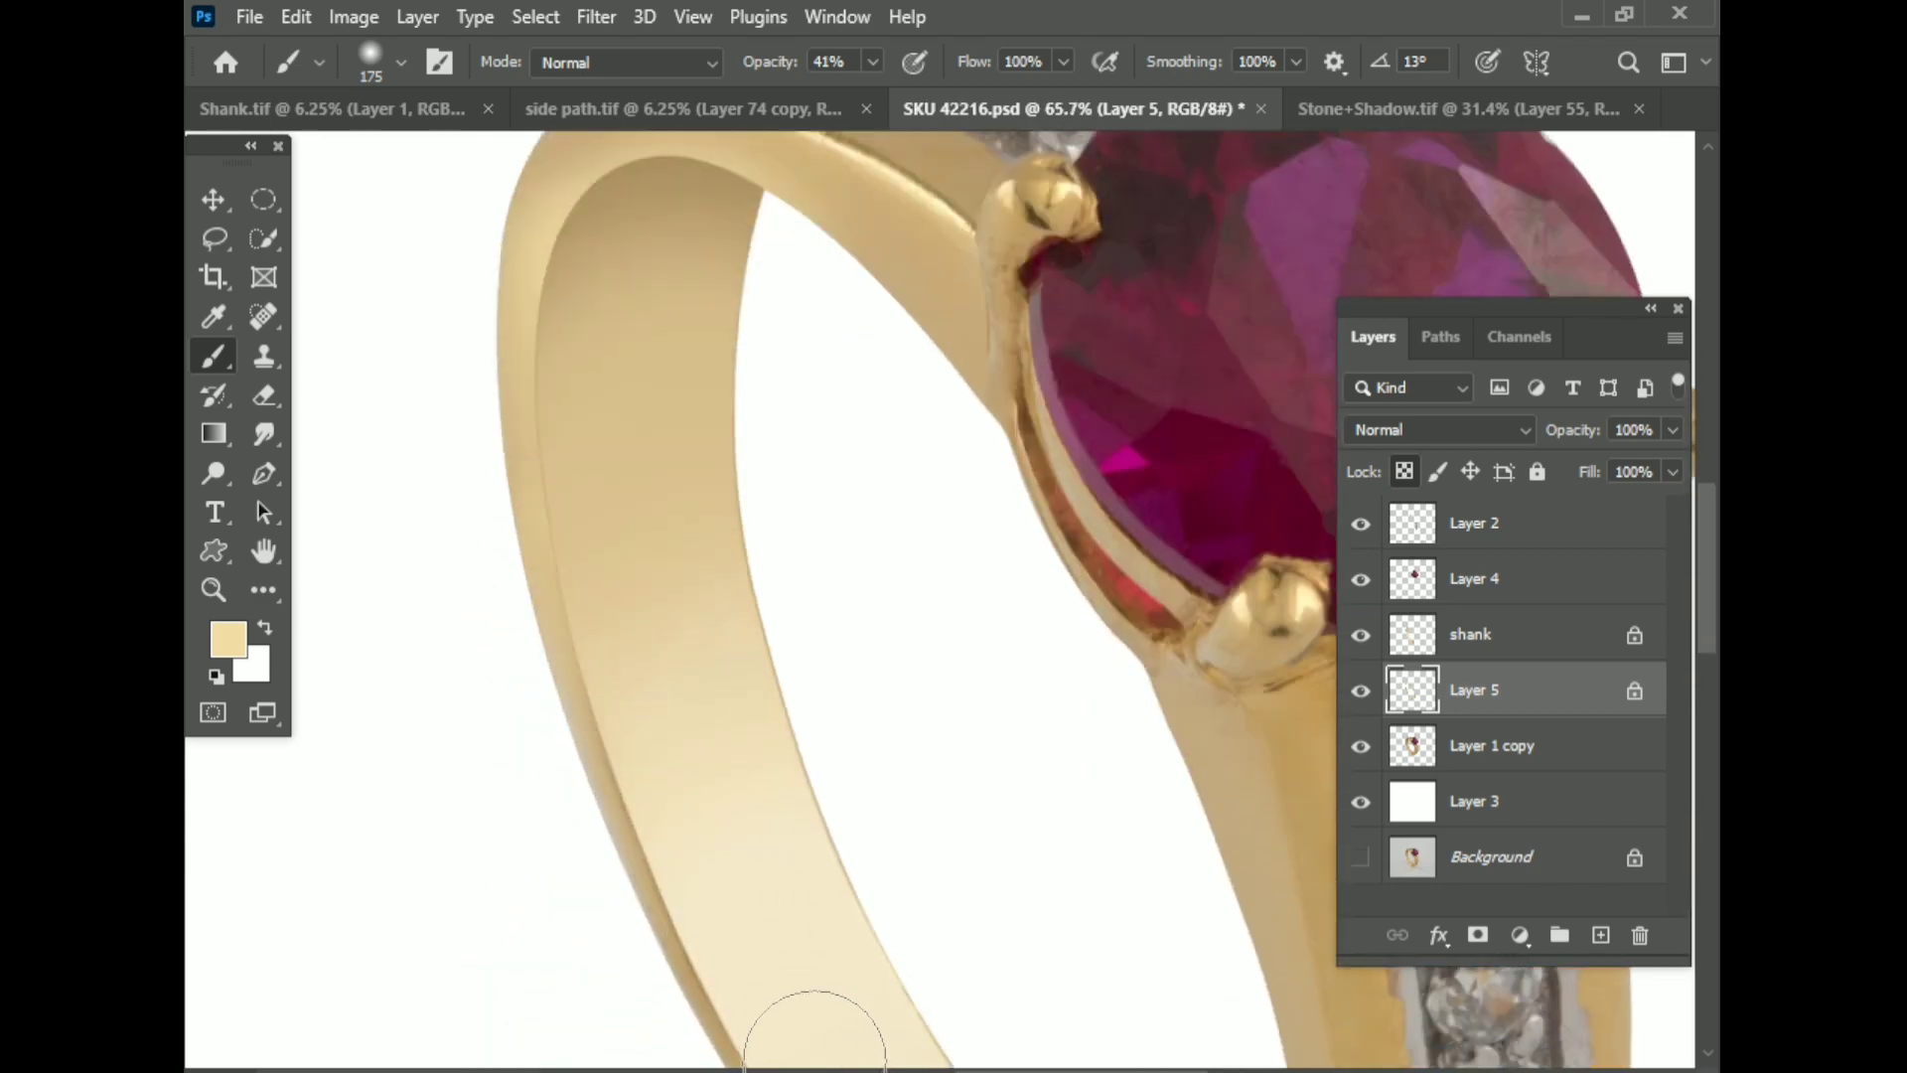
scroll(809, 1021, "down", 2)
scroll(872, 894, "down", 2)
scroll(898, 735, "up", 2)
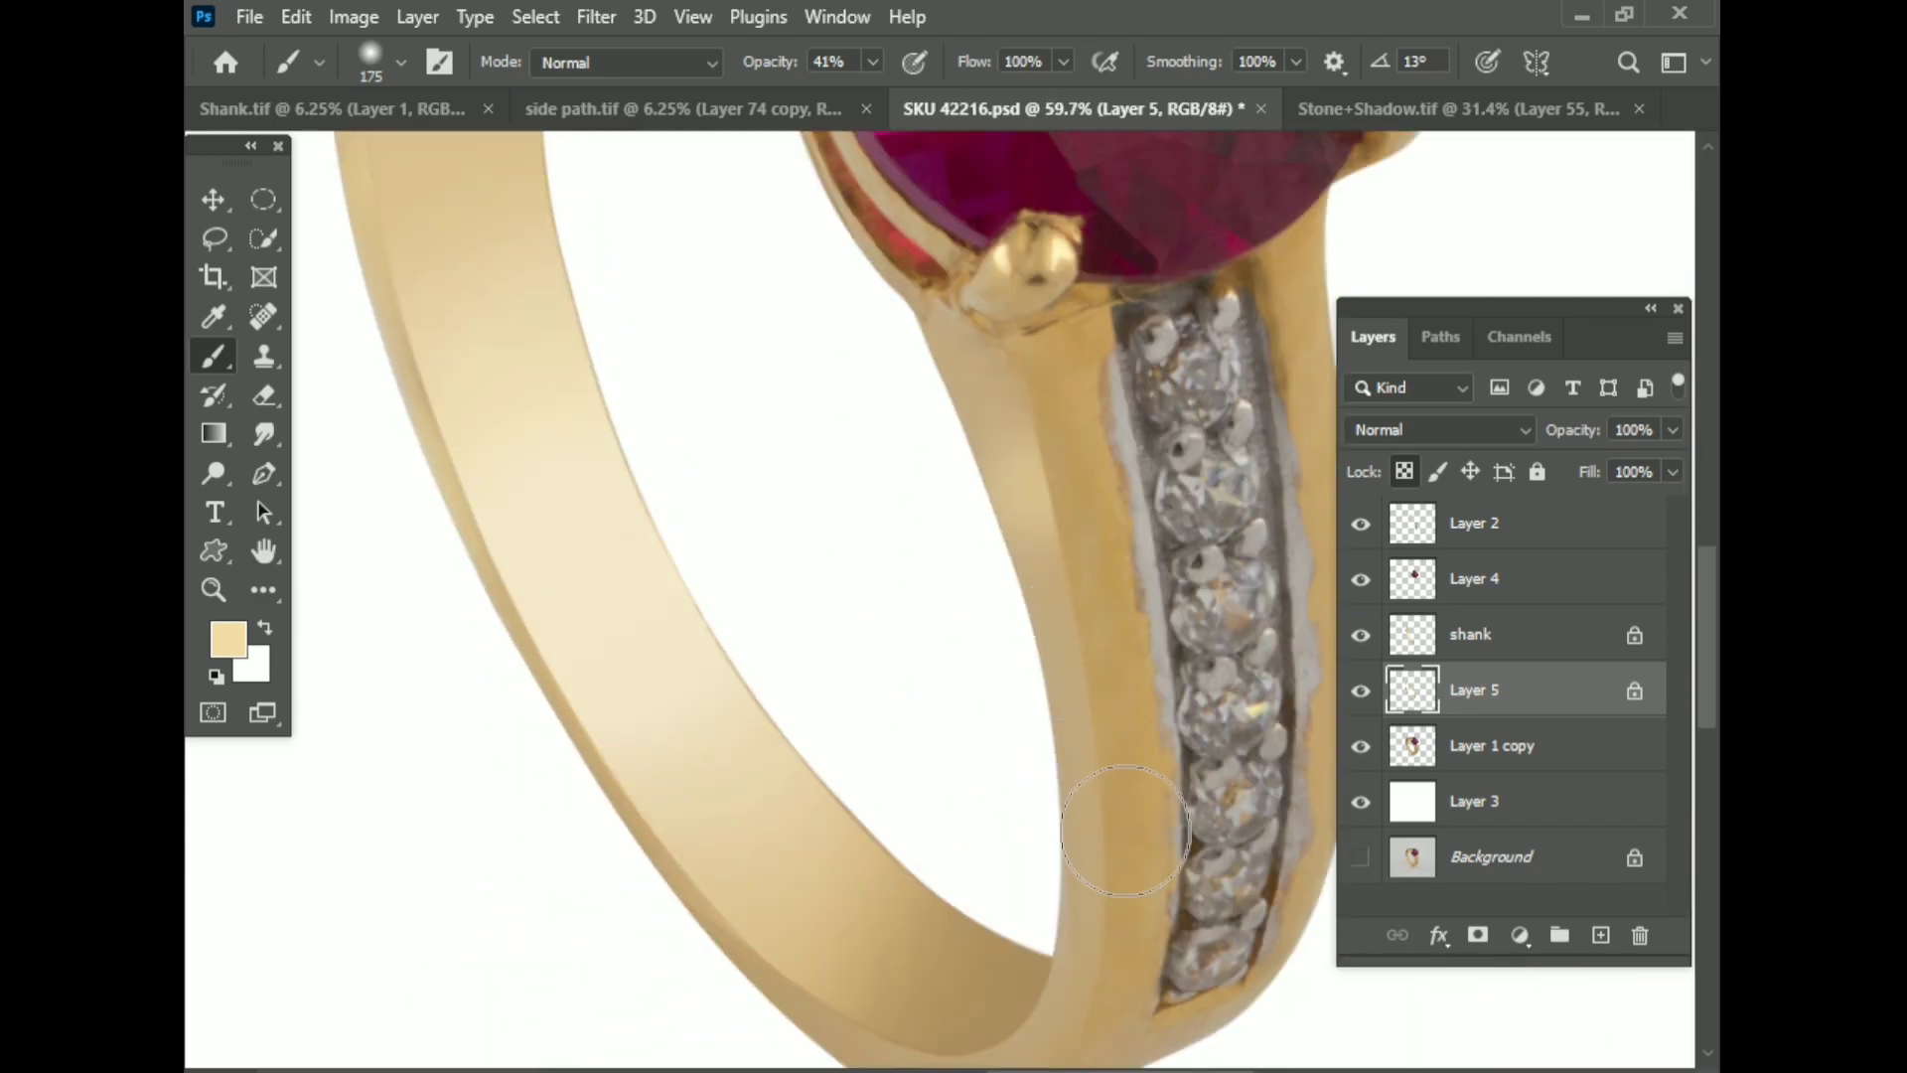
Step: Lower the brush opacity to about 21%
left_click(873, 62)
left_click_drag(872, 96, 845, 109)
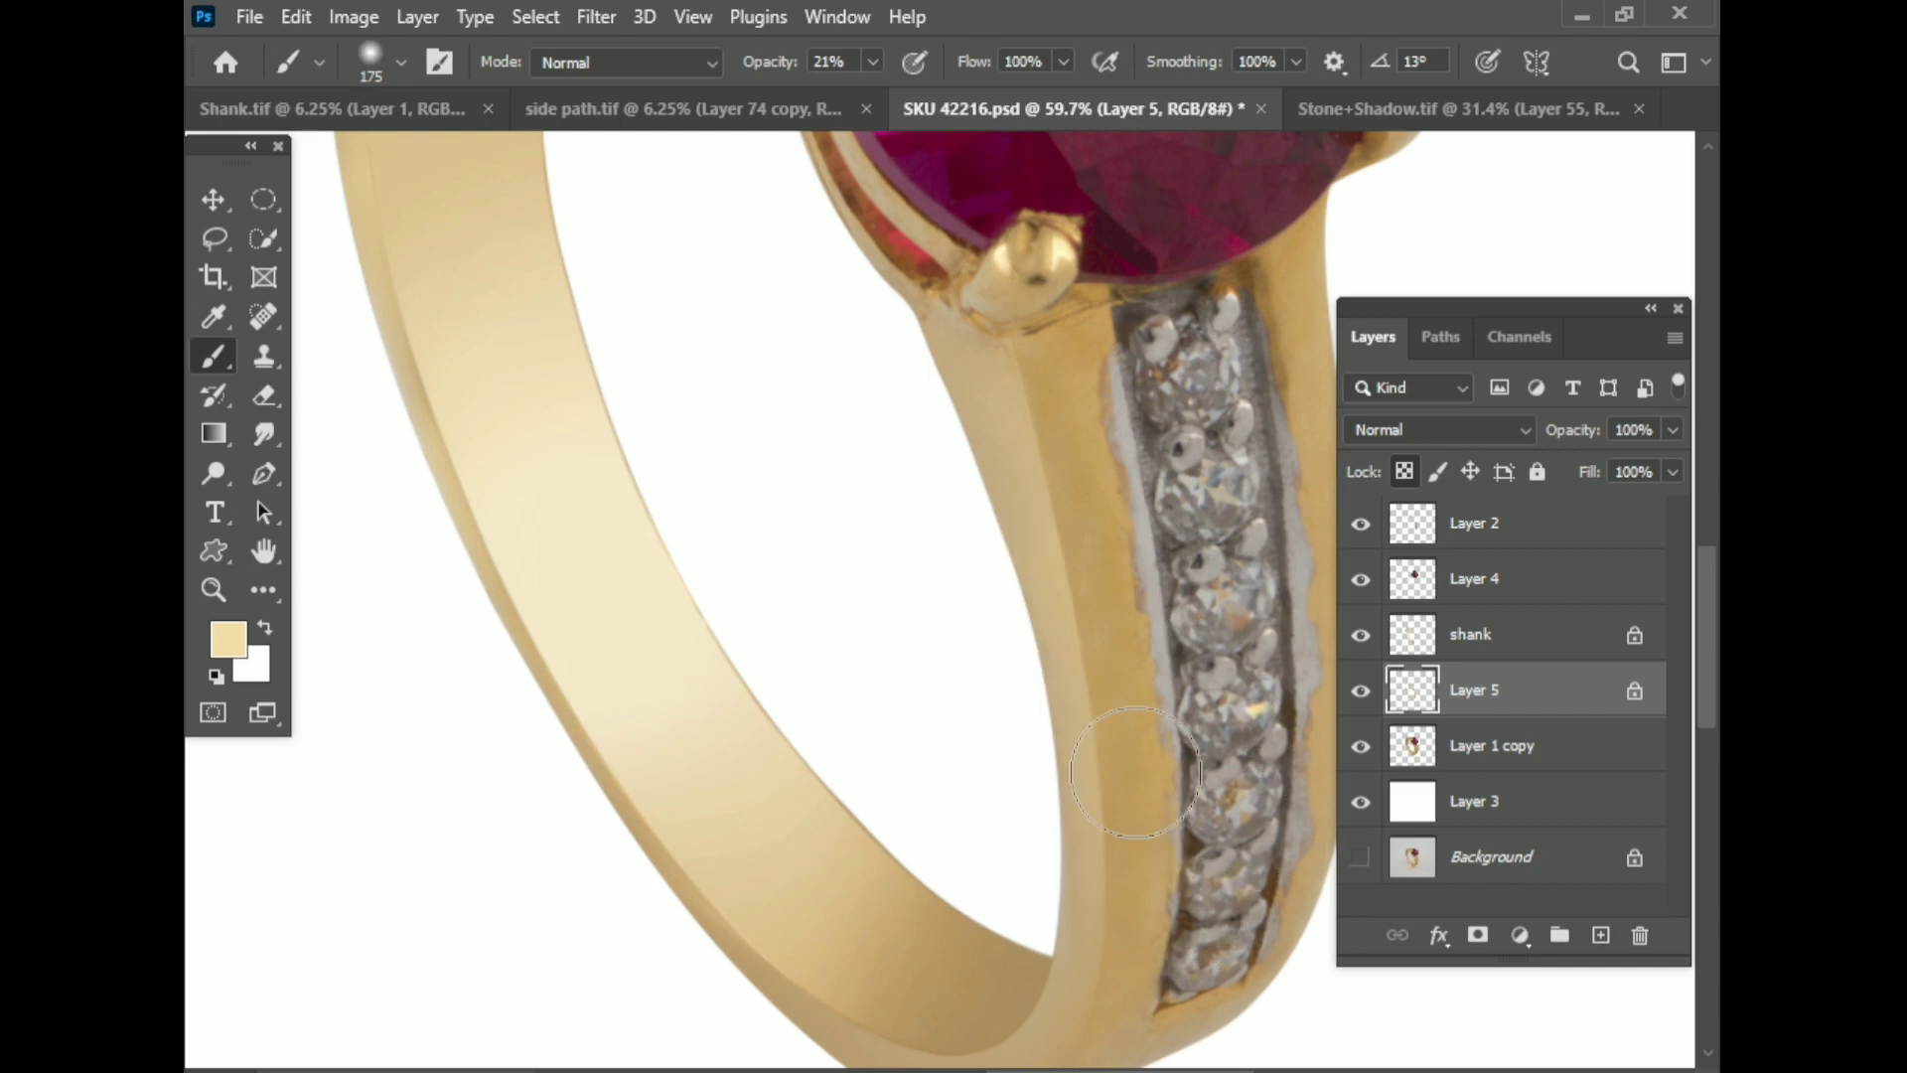
scroll(1093, 844, "down", 2)
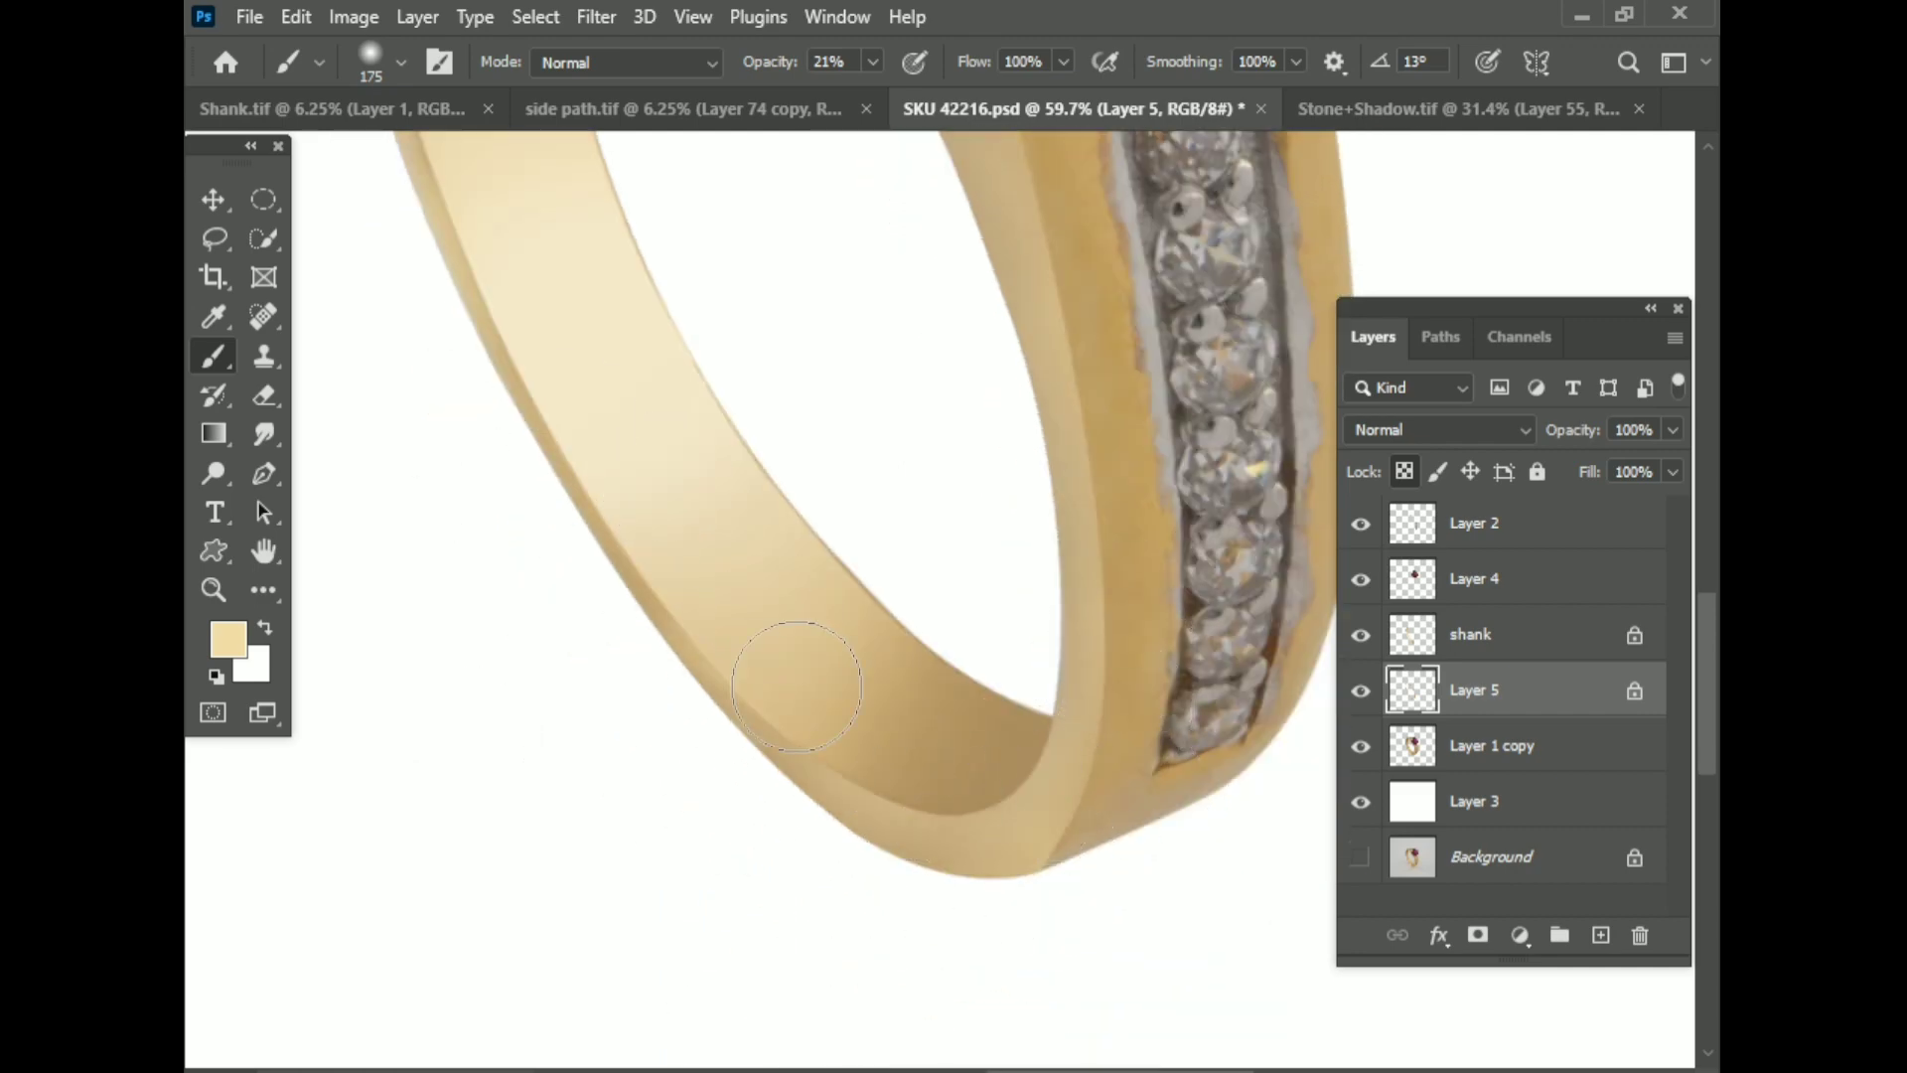
scroll(730, 646, "up", 2)
scroll(646, 864, "down", 3)
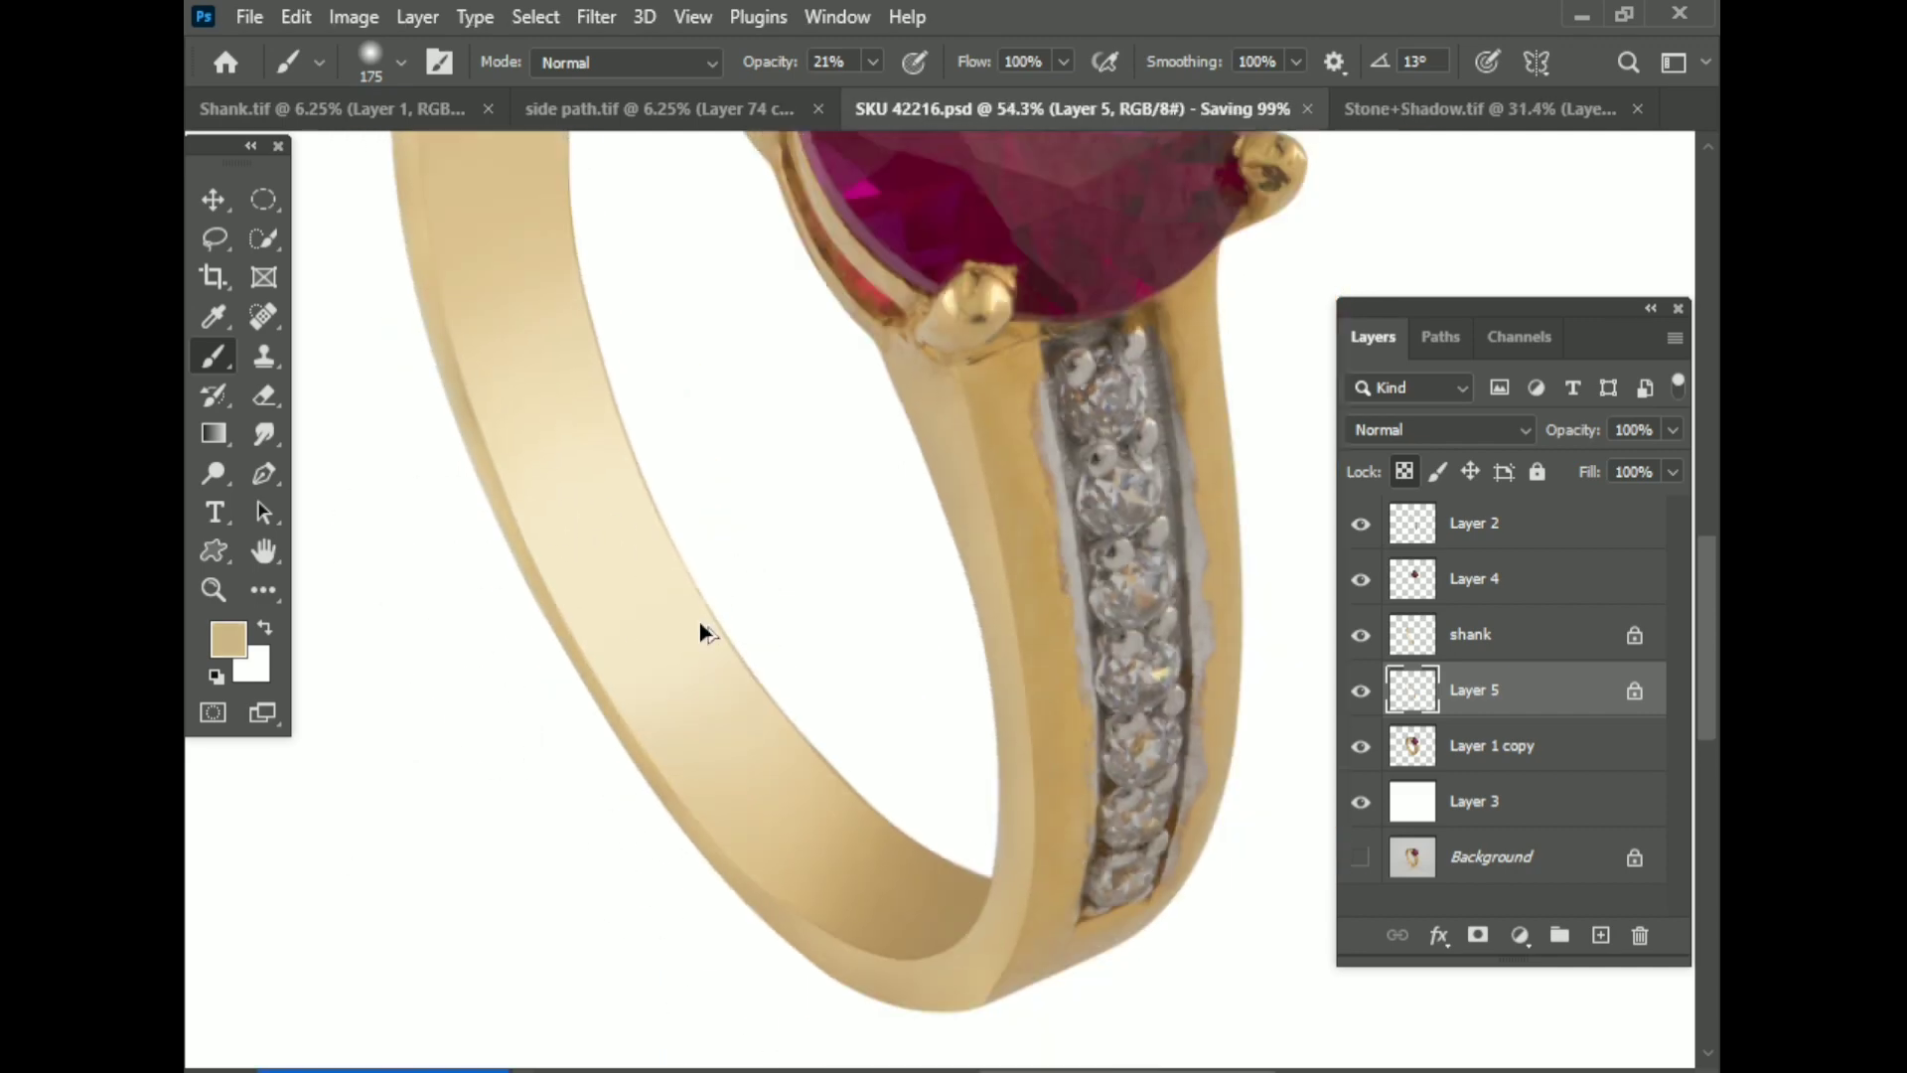
scroll(702, 630, "up", 2)
scroll(460, 367, "up", 1)
Step: Sample a lighter tan, raise opacity to 45%, and paint it across the band
left_click(519, 325, "alt")
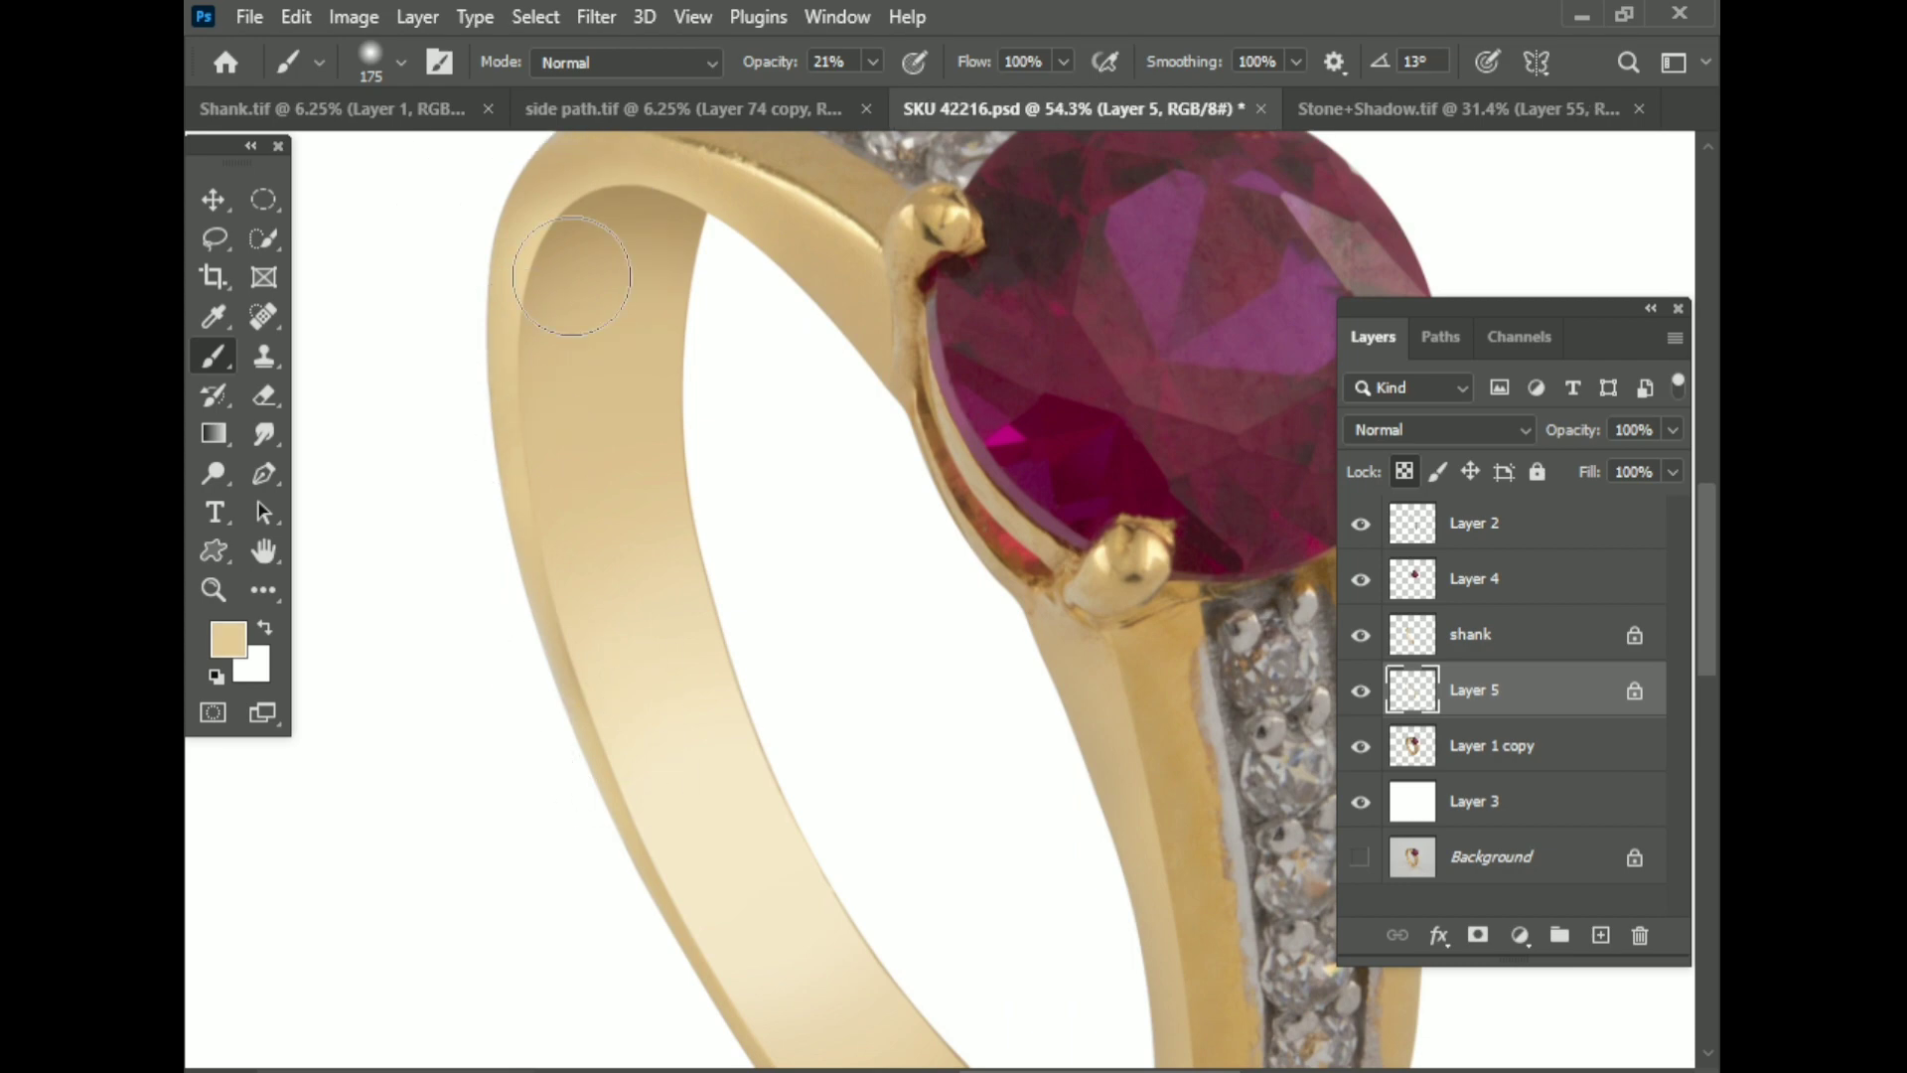
left_click_drag(874, 61, 903, 96)
scroll(646, 763, "down", 2)
scroll(749, 519, "up", 2)
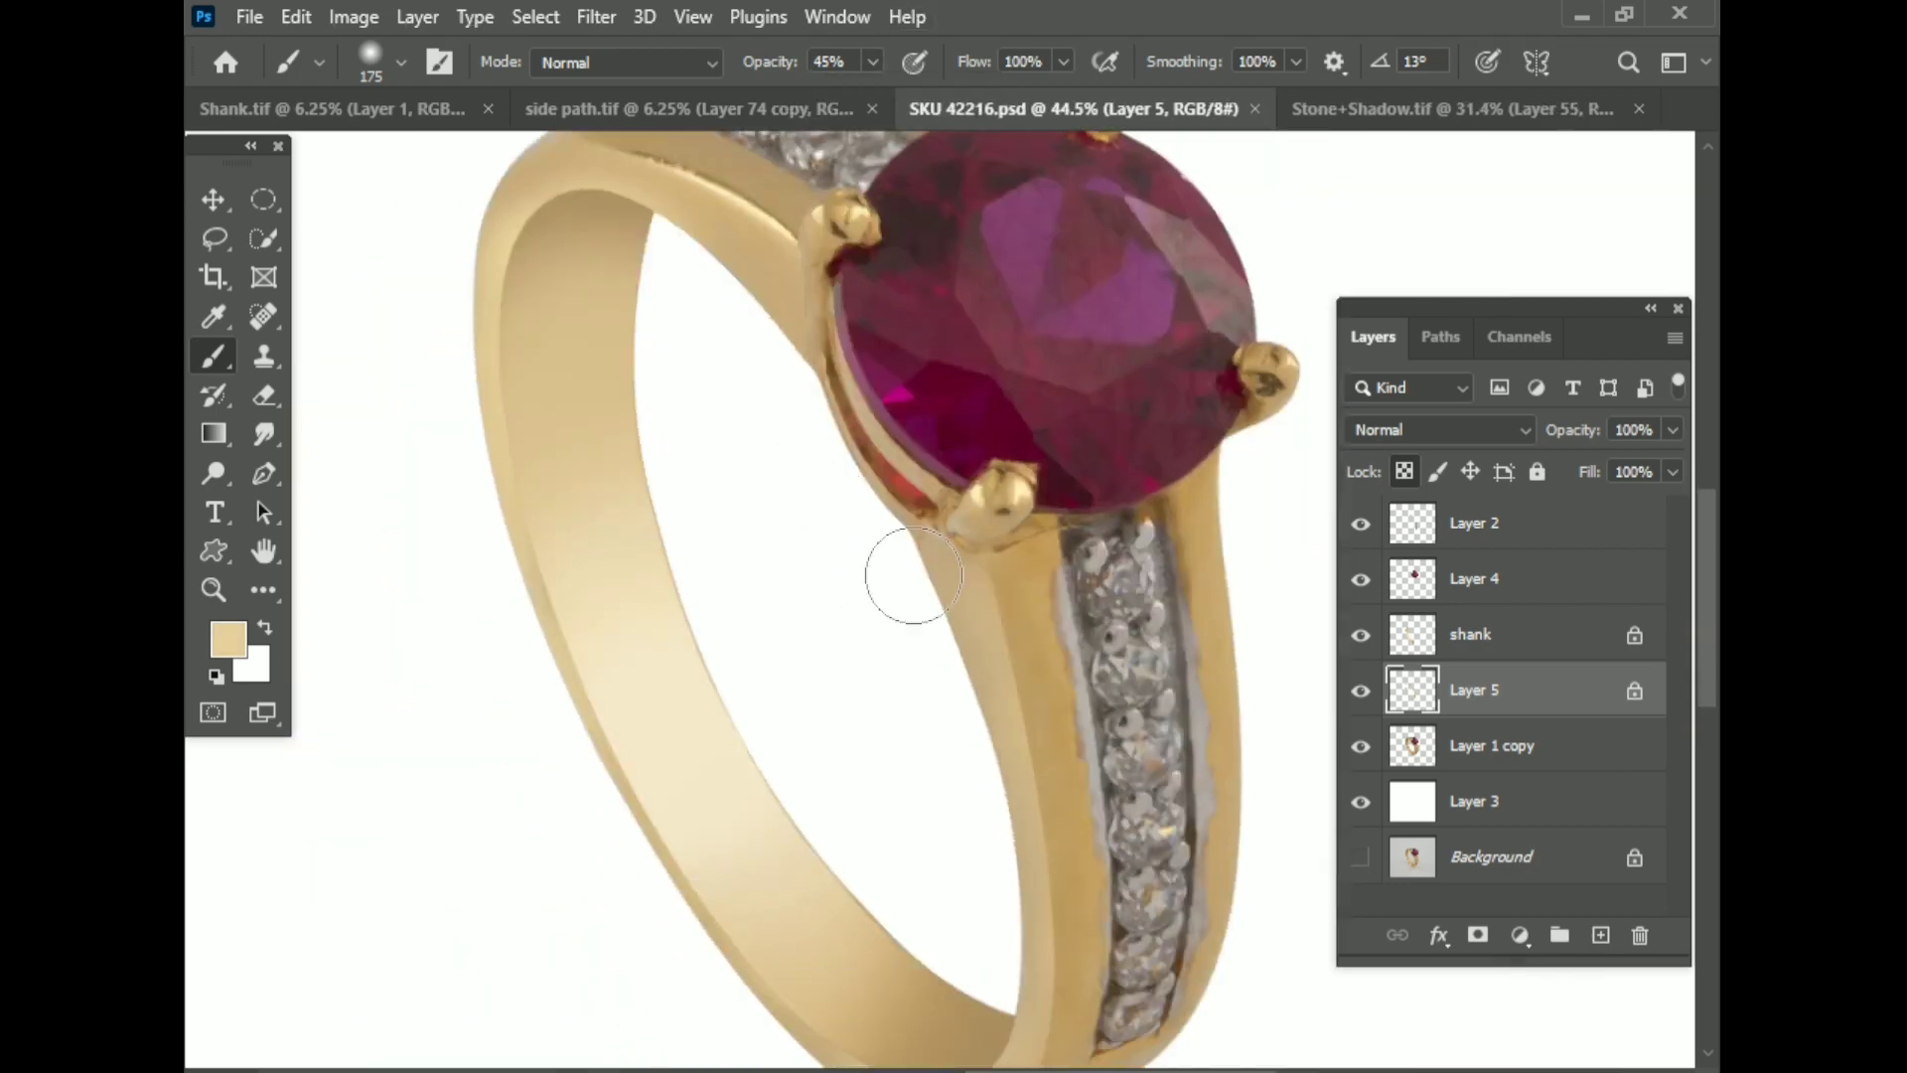
left_click_drag(964, 592, 681, 574)
scroll(824, 725, "down", 3)
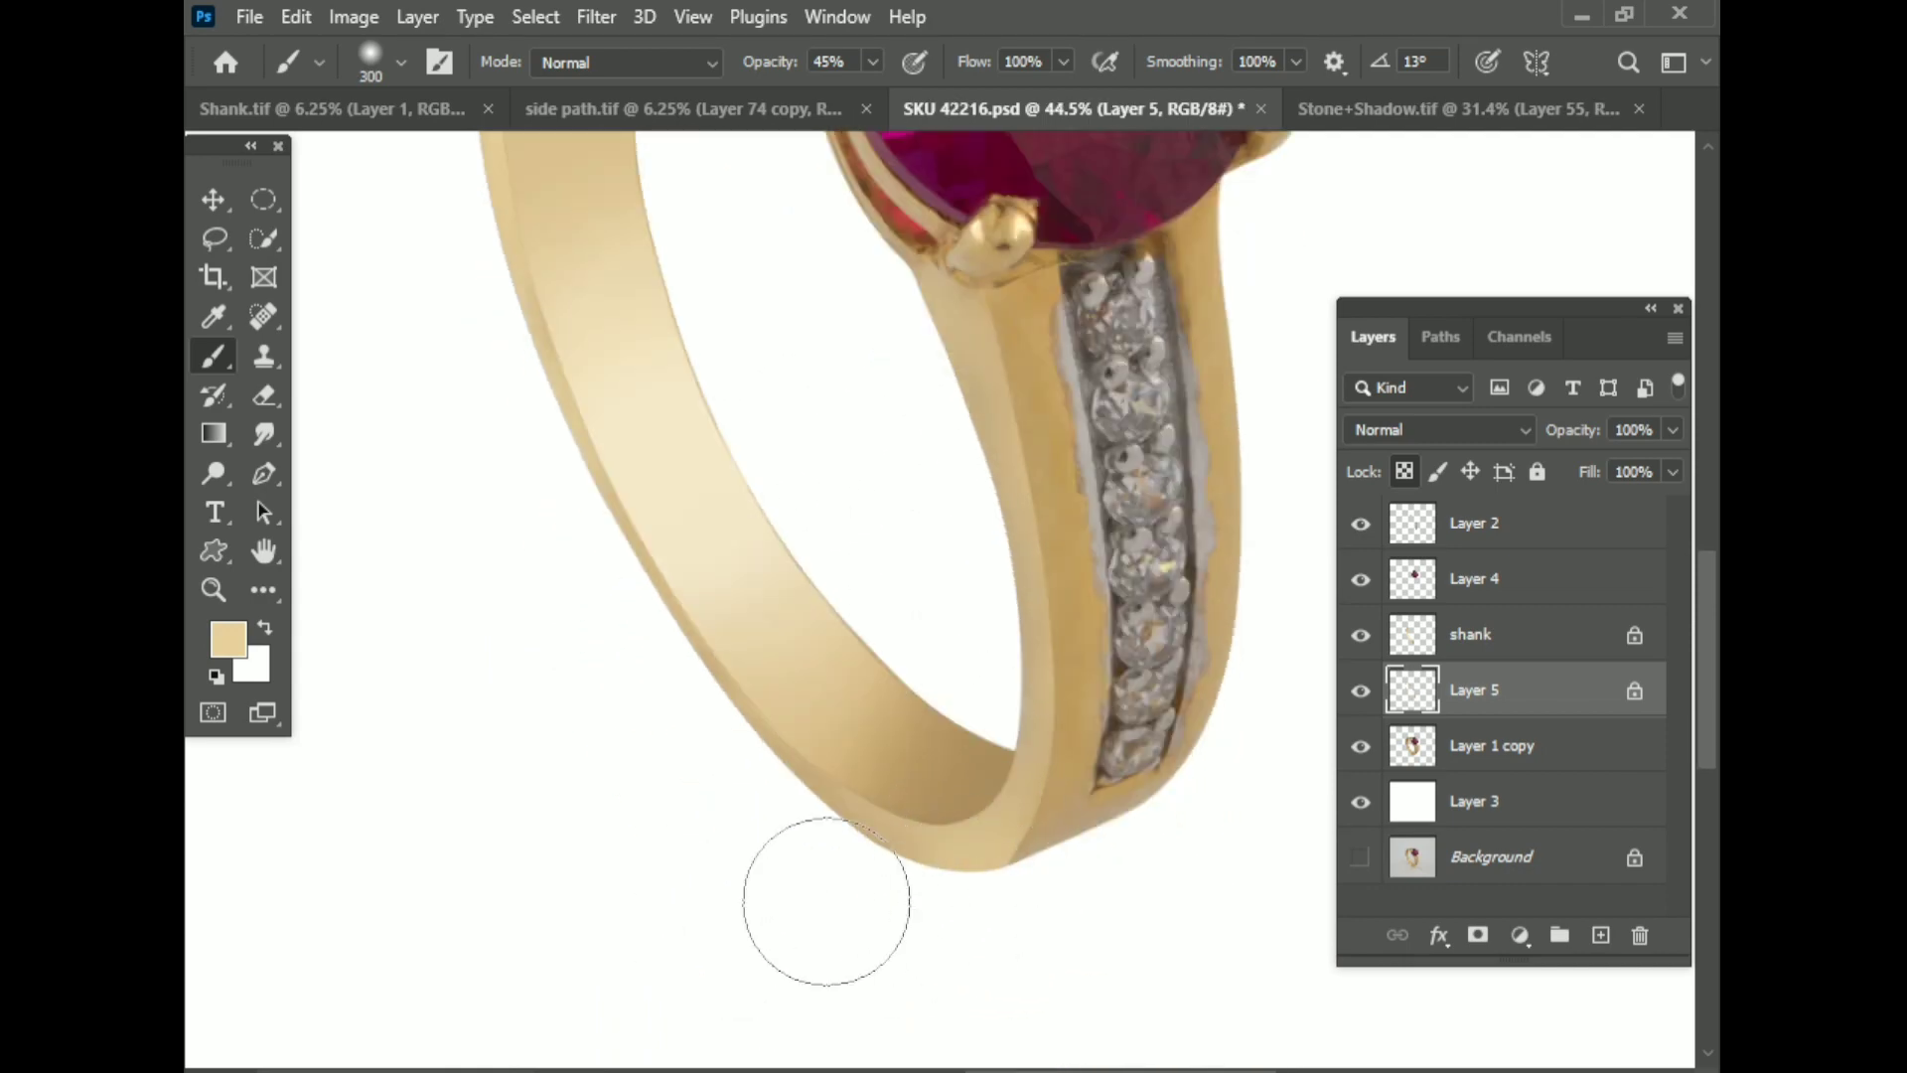
scroll(656, 752, "up", 3)
scroll(725, 446, "up", 2)
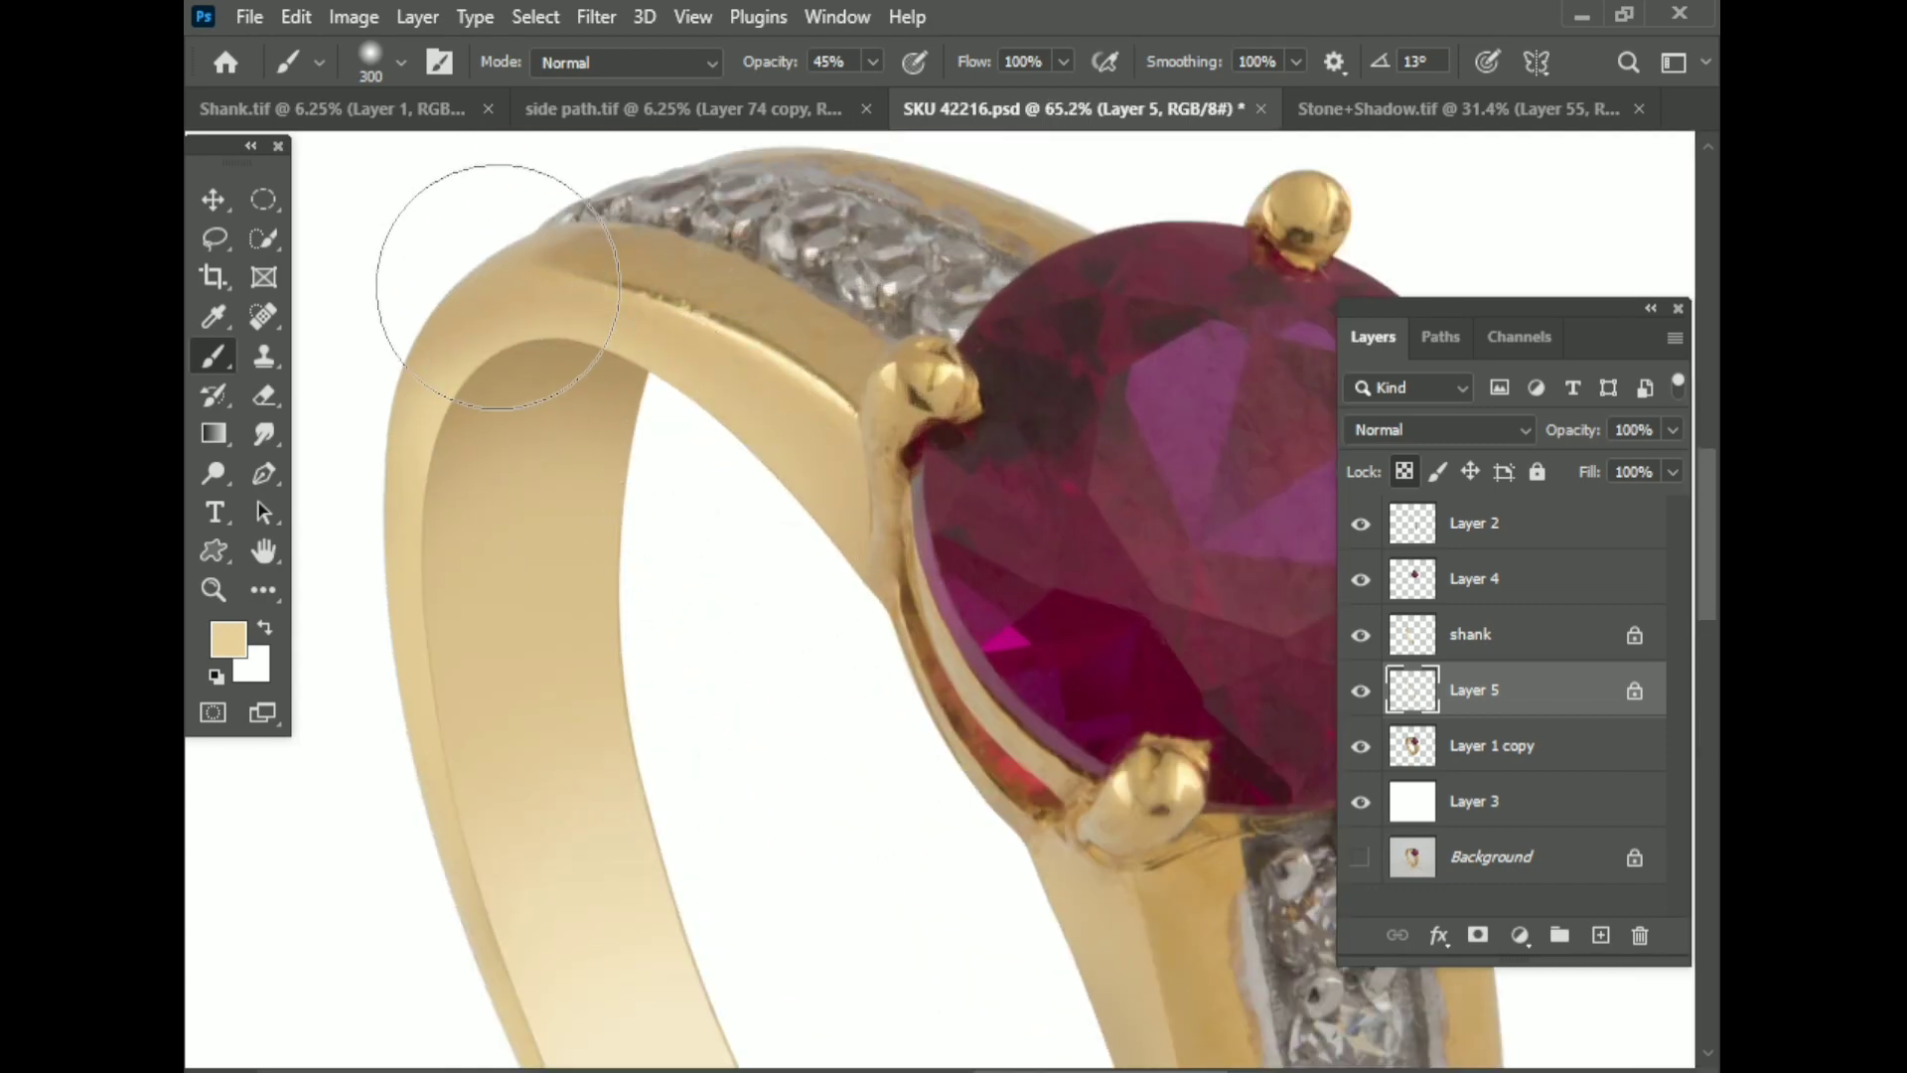
Step: Save the document with the evened gold band
key("ctrl+s")
scroll(775, 655, "down", 2)
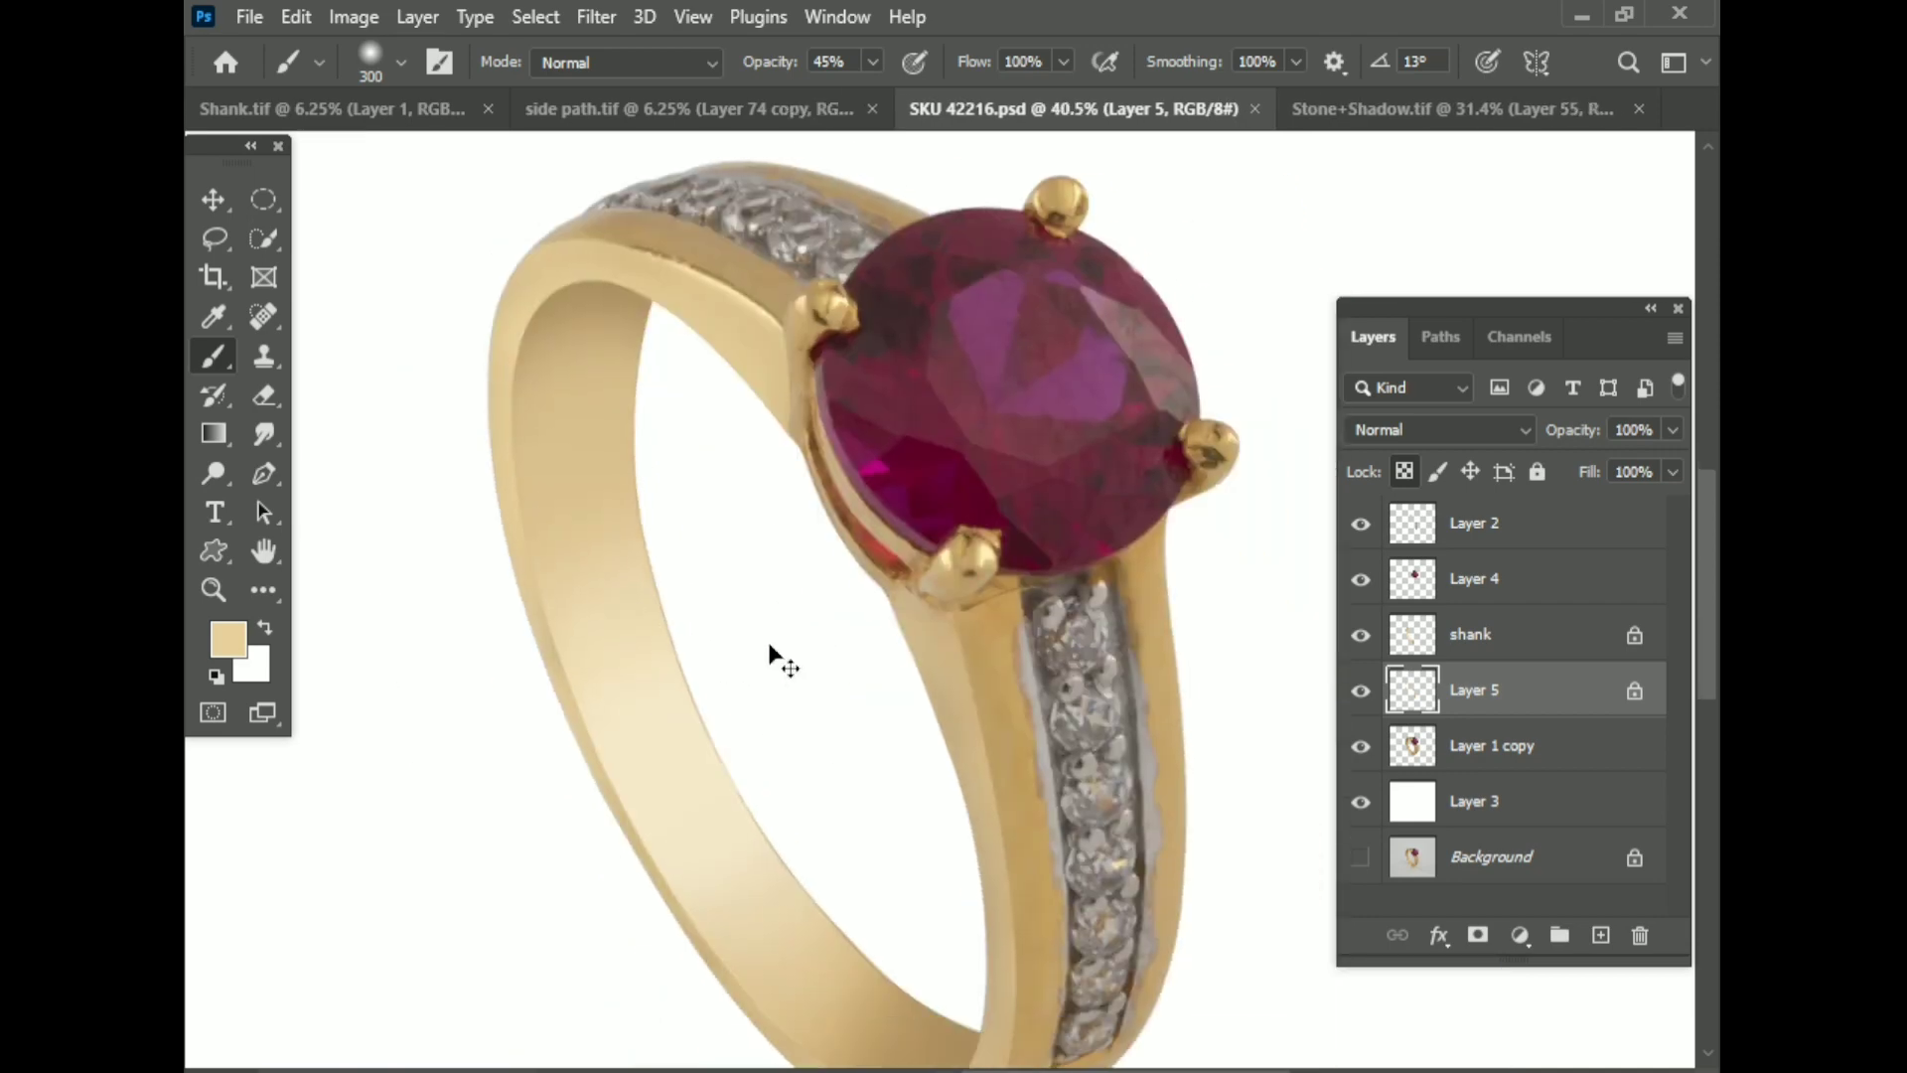
scroll(835, 647, "down", 2)
Step: On Layer 1 copy, paint gold along the band's lower edge with a smaller brush
left_click(1509, 746)
scroll(1065, 758, "up", 2)
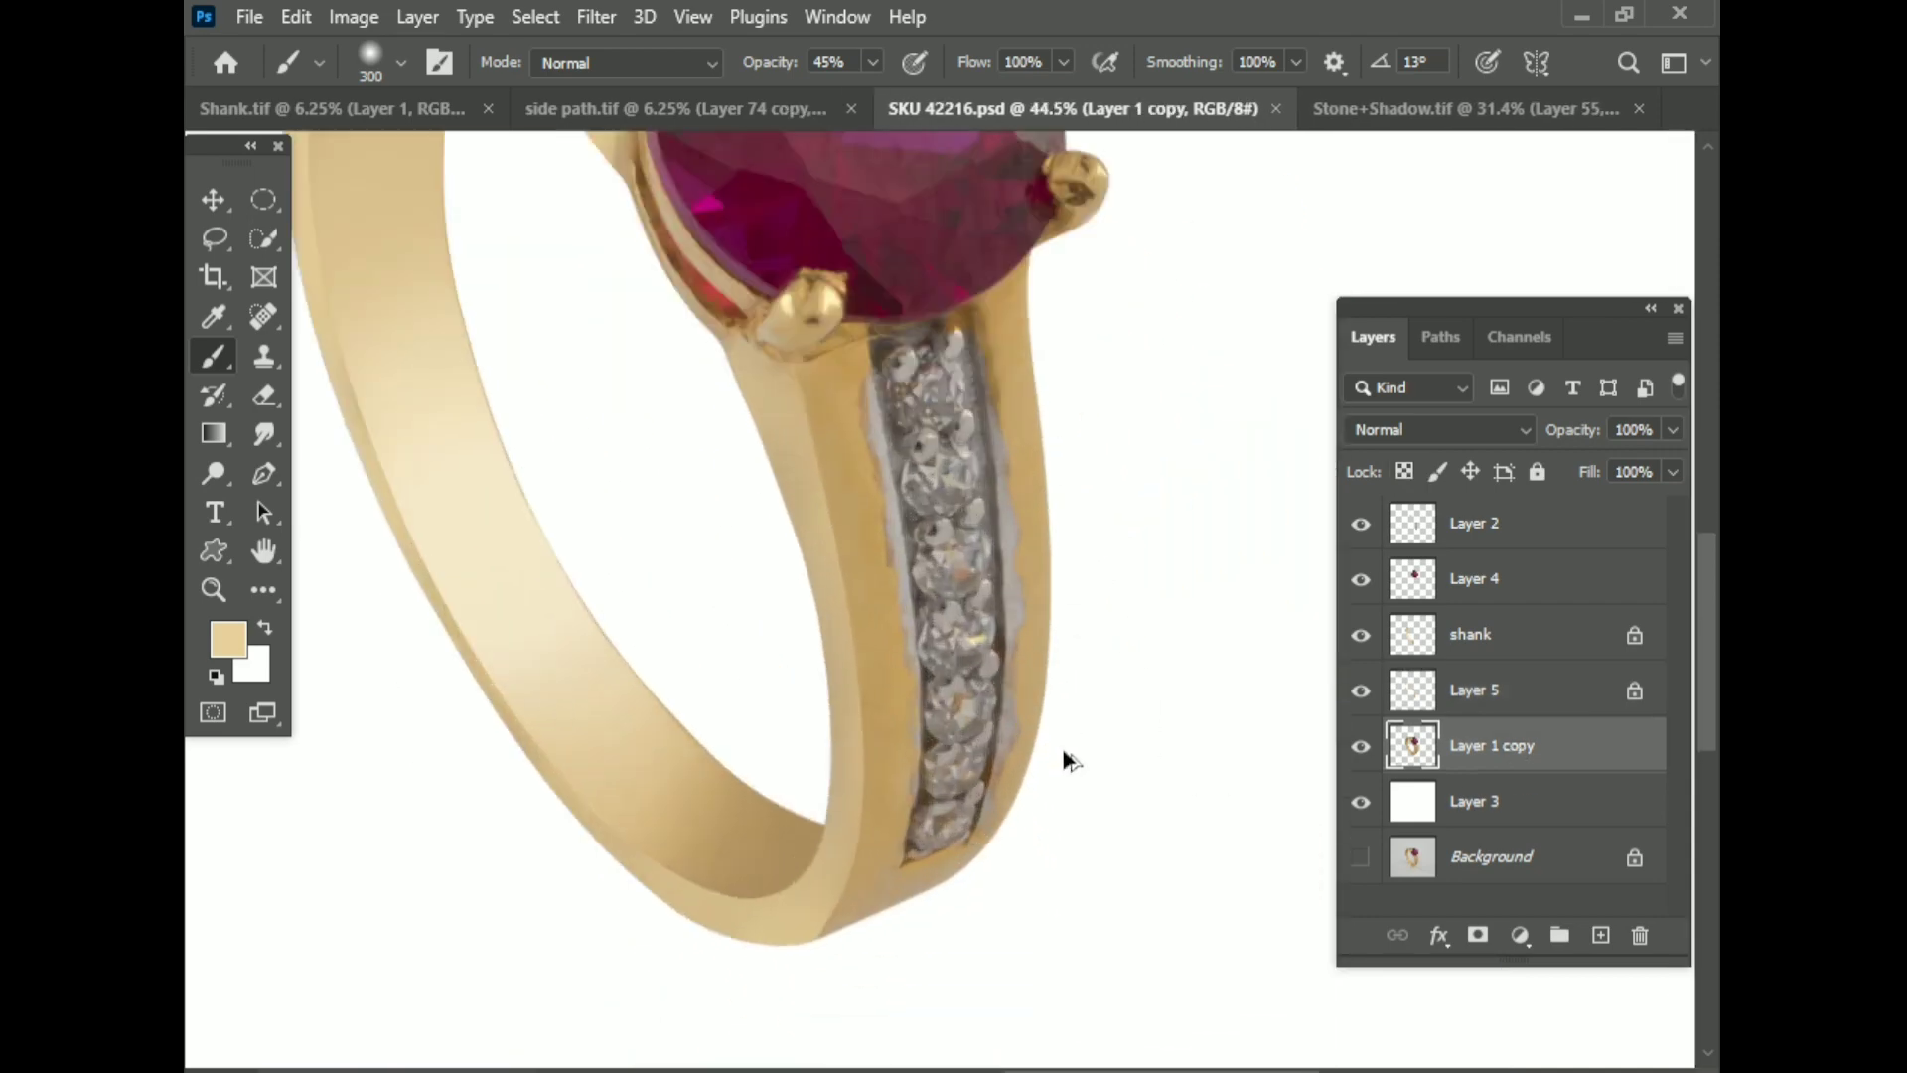
scroll(997, 743, "up", 2)
scroll(1008, 740, "up", 2)
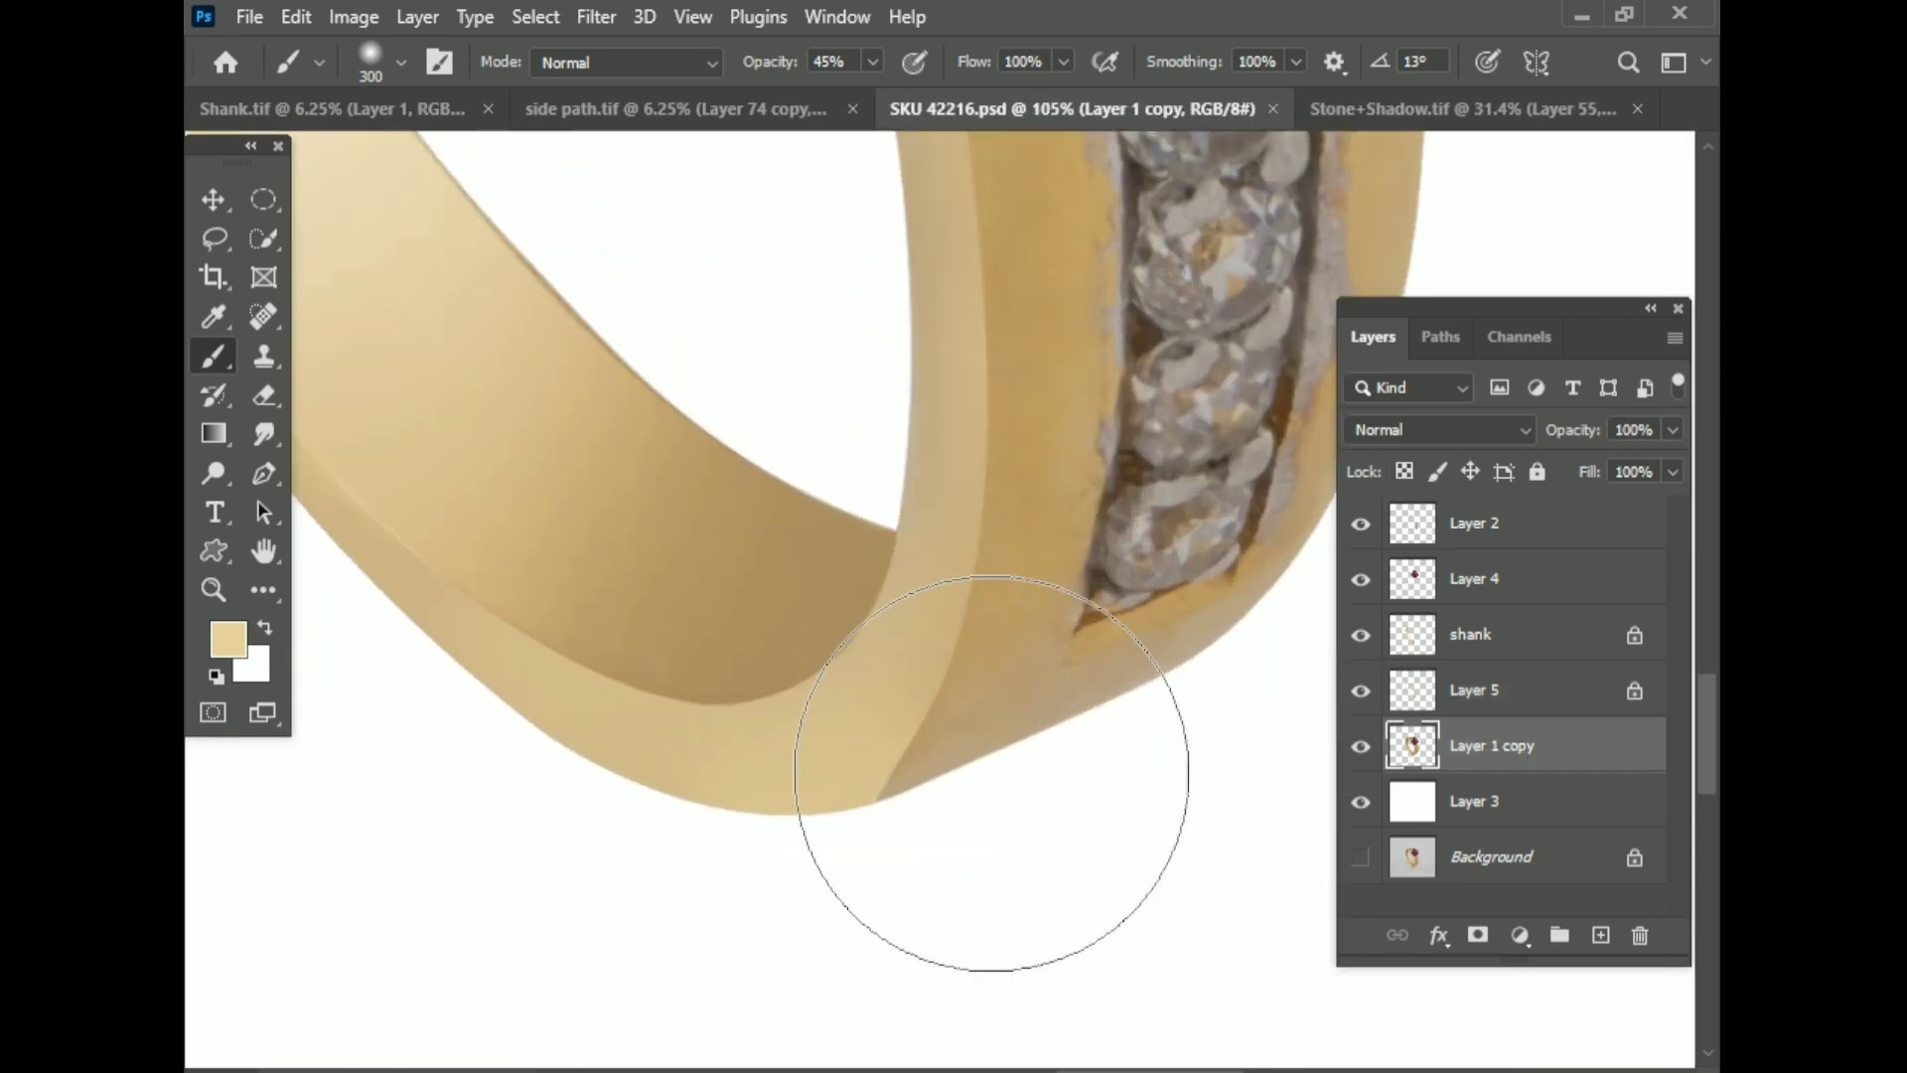
key("bracketleft")
key("bracketleft")
key("bracketleft")
left_click_drag(1086, 717, 1009, 766)
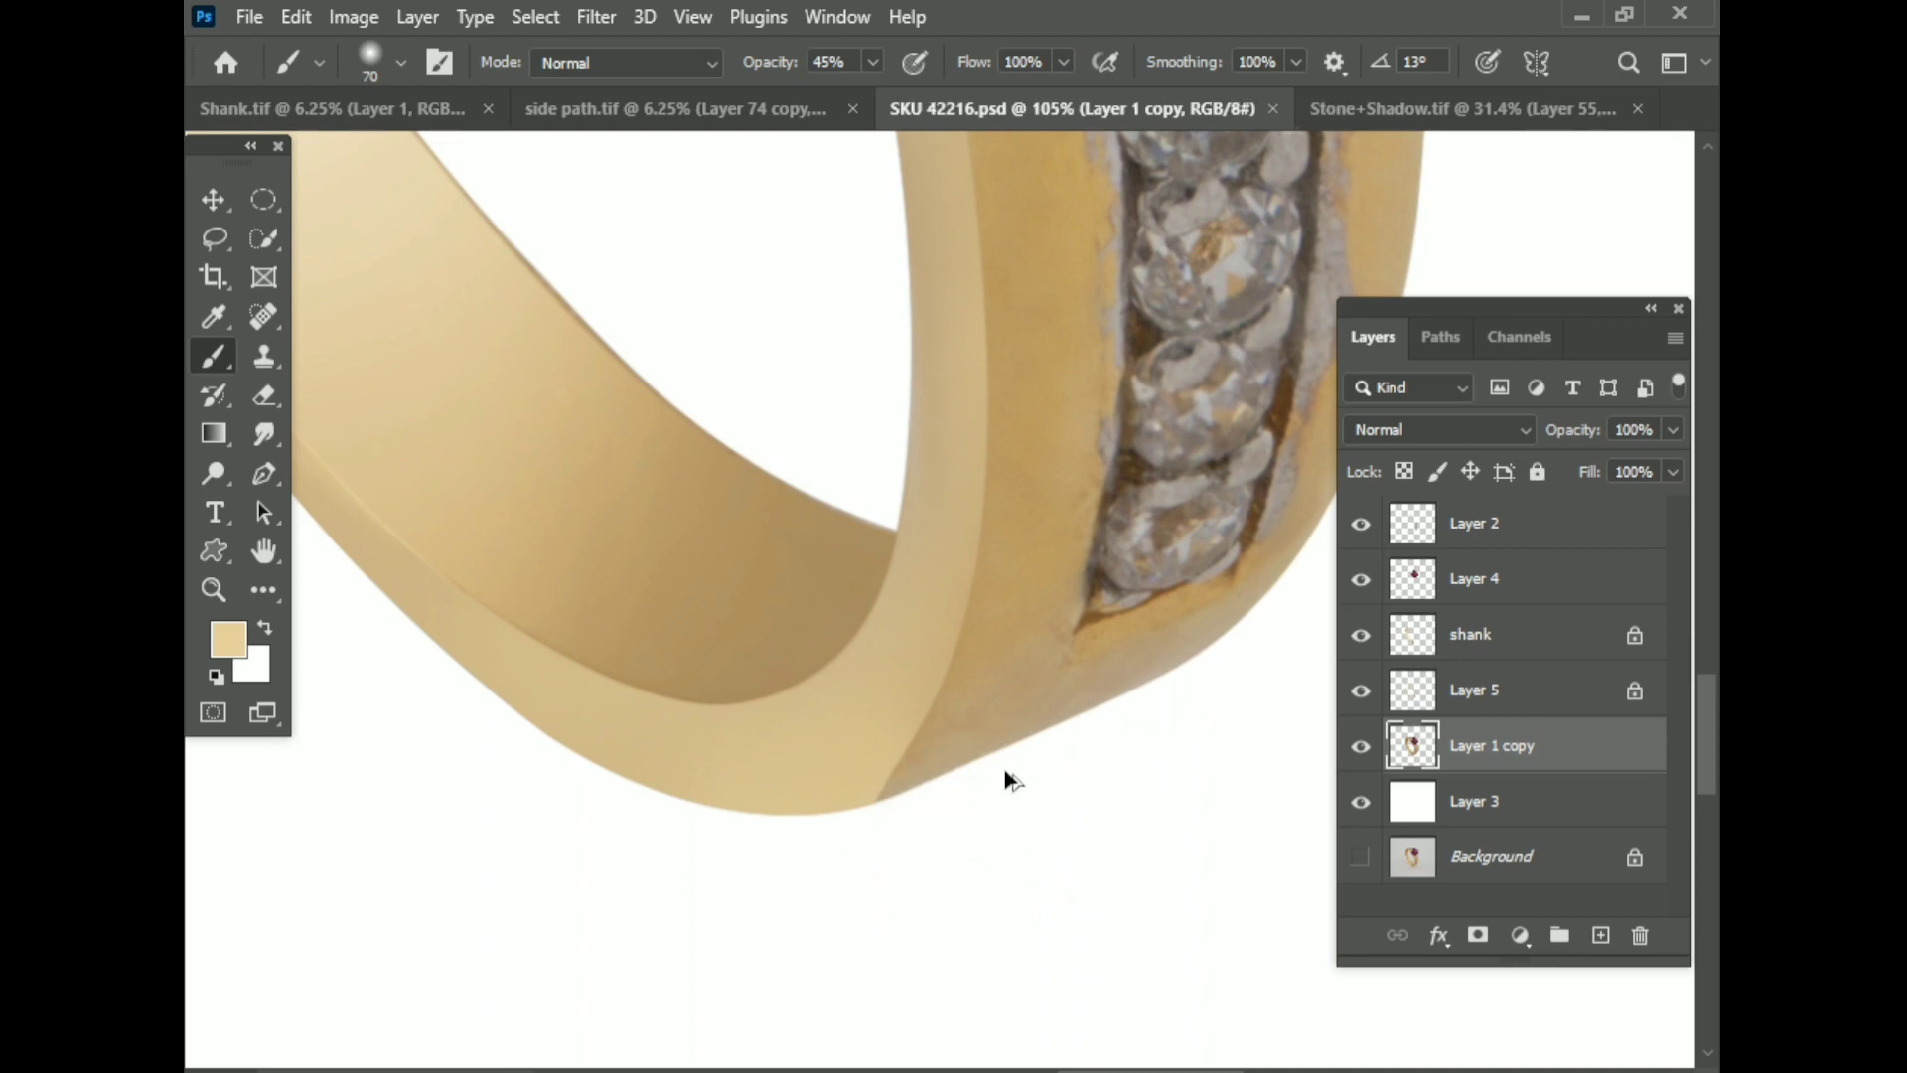
scroll(1008, 779, "down", 2)
scroll(724, 838, "down", 2)
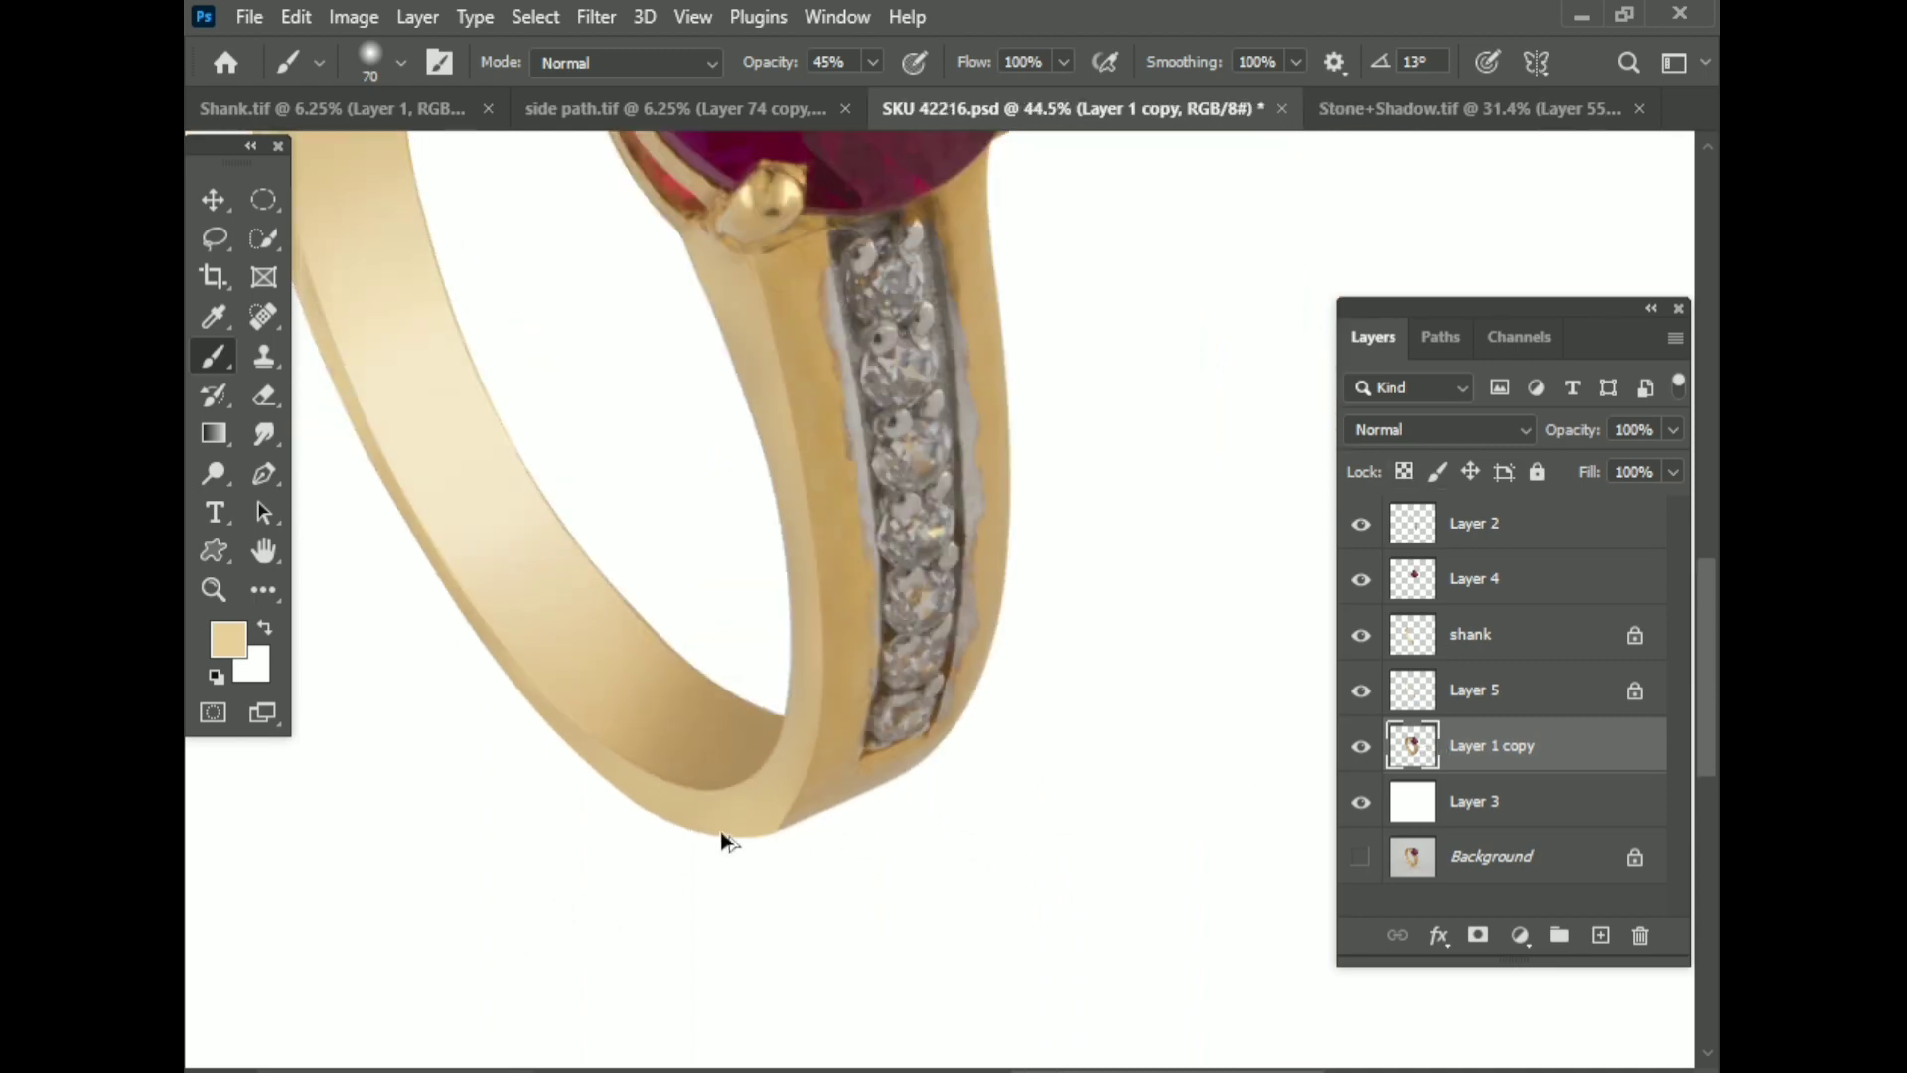
scroll(728, 818, "up", 1)
scroll(1326, 613, "down", 2)
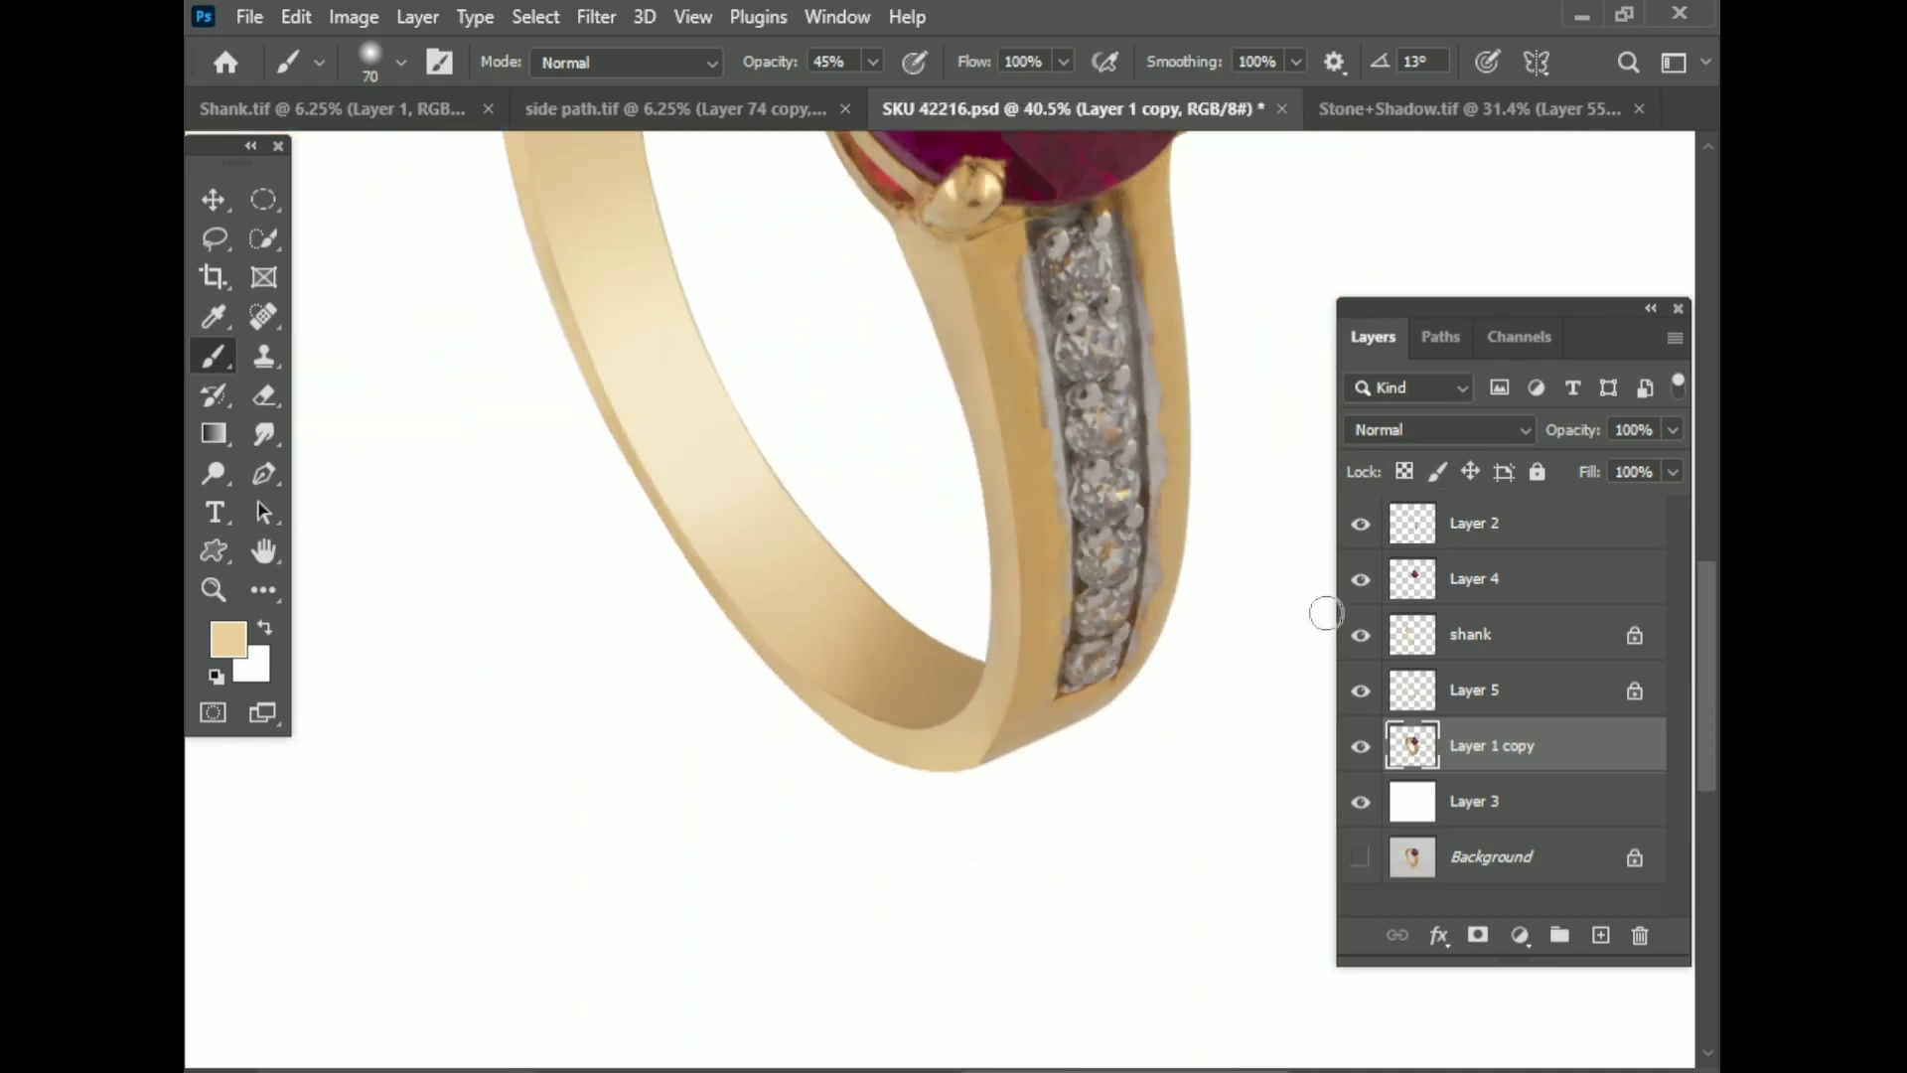
Step: Save the document after the edge touch-up
key("ctrl+s")
scroll(767, 661, "down", 1)
scroll(795, 660, "down", 1)
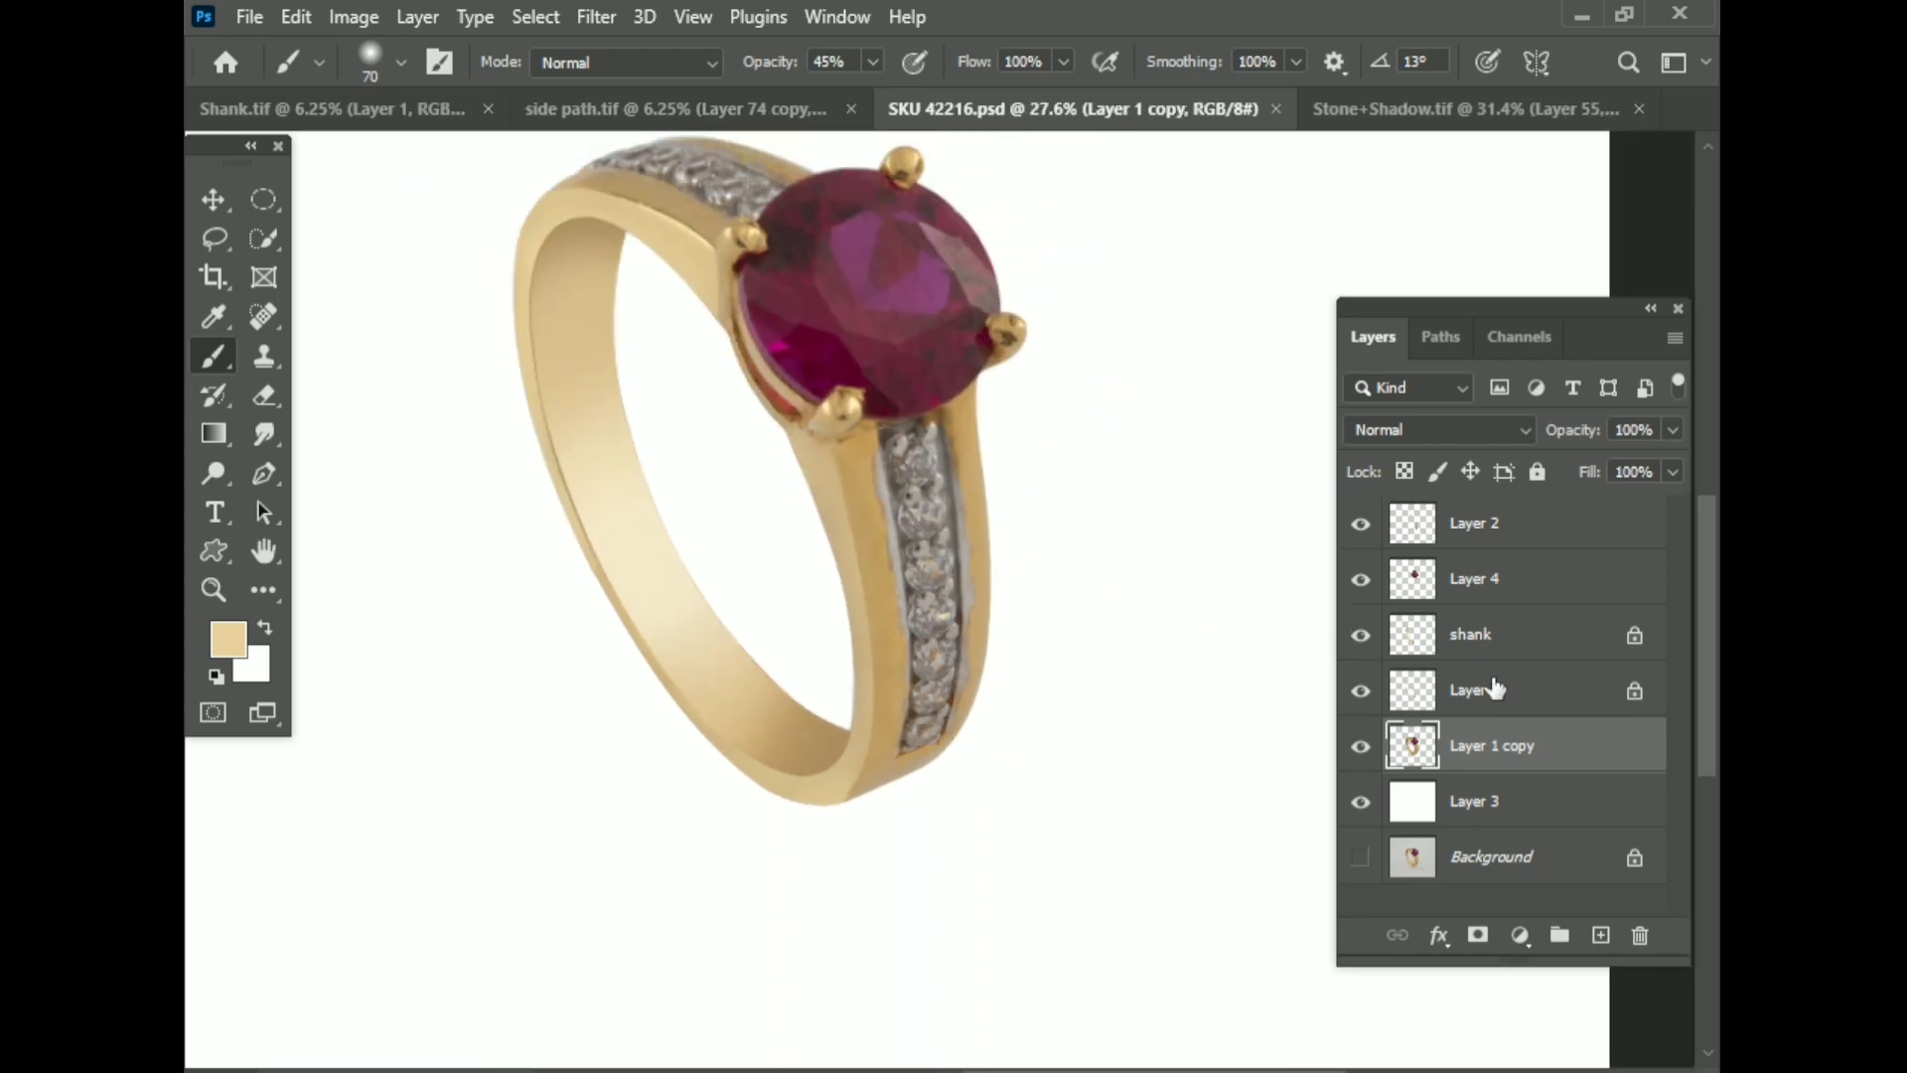
key("p")
scroll(903, 455, "up", 3)
scroll(765, 342, "up", 2)
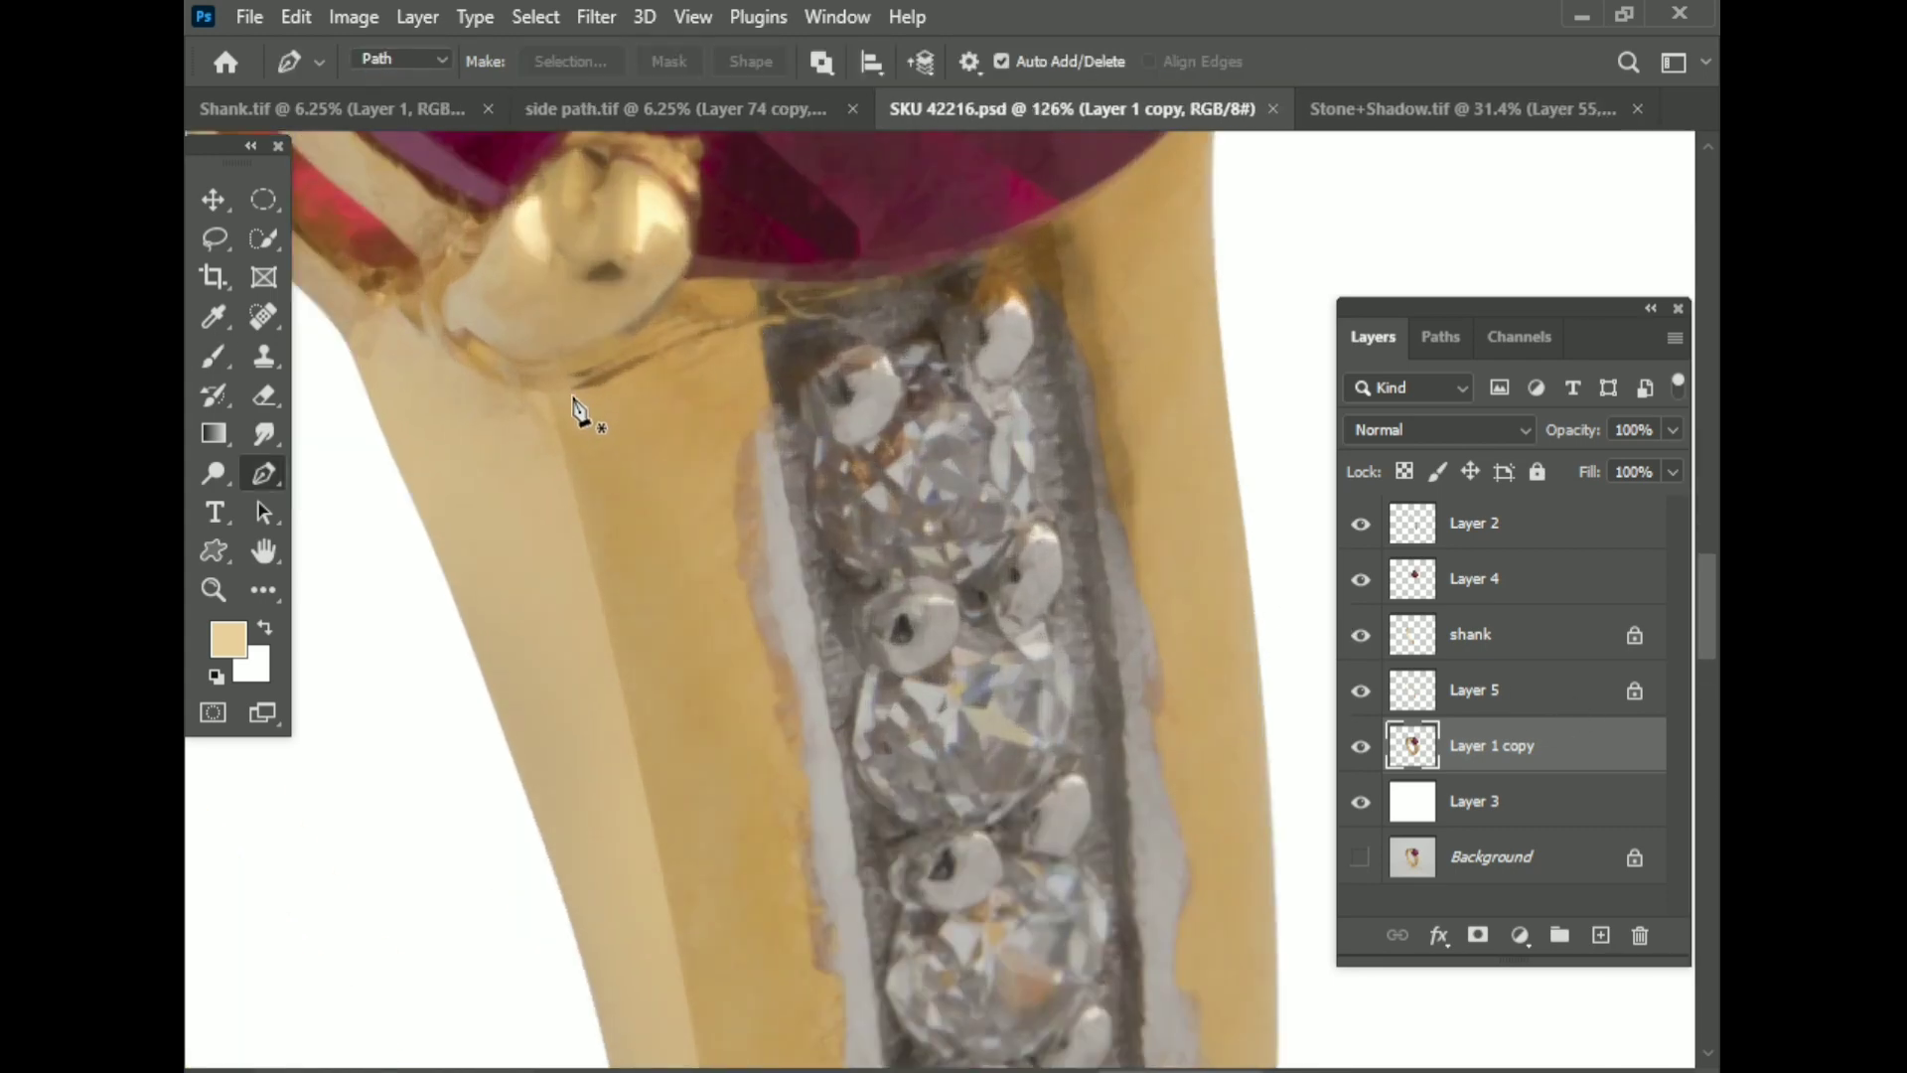
Step: Draw a path from the prong base down the band, curving to the ruby's edge
left_click(756, 324)
scroll(529, 455, "down", 2)
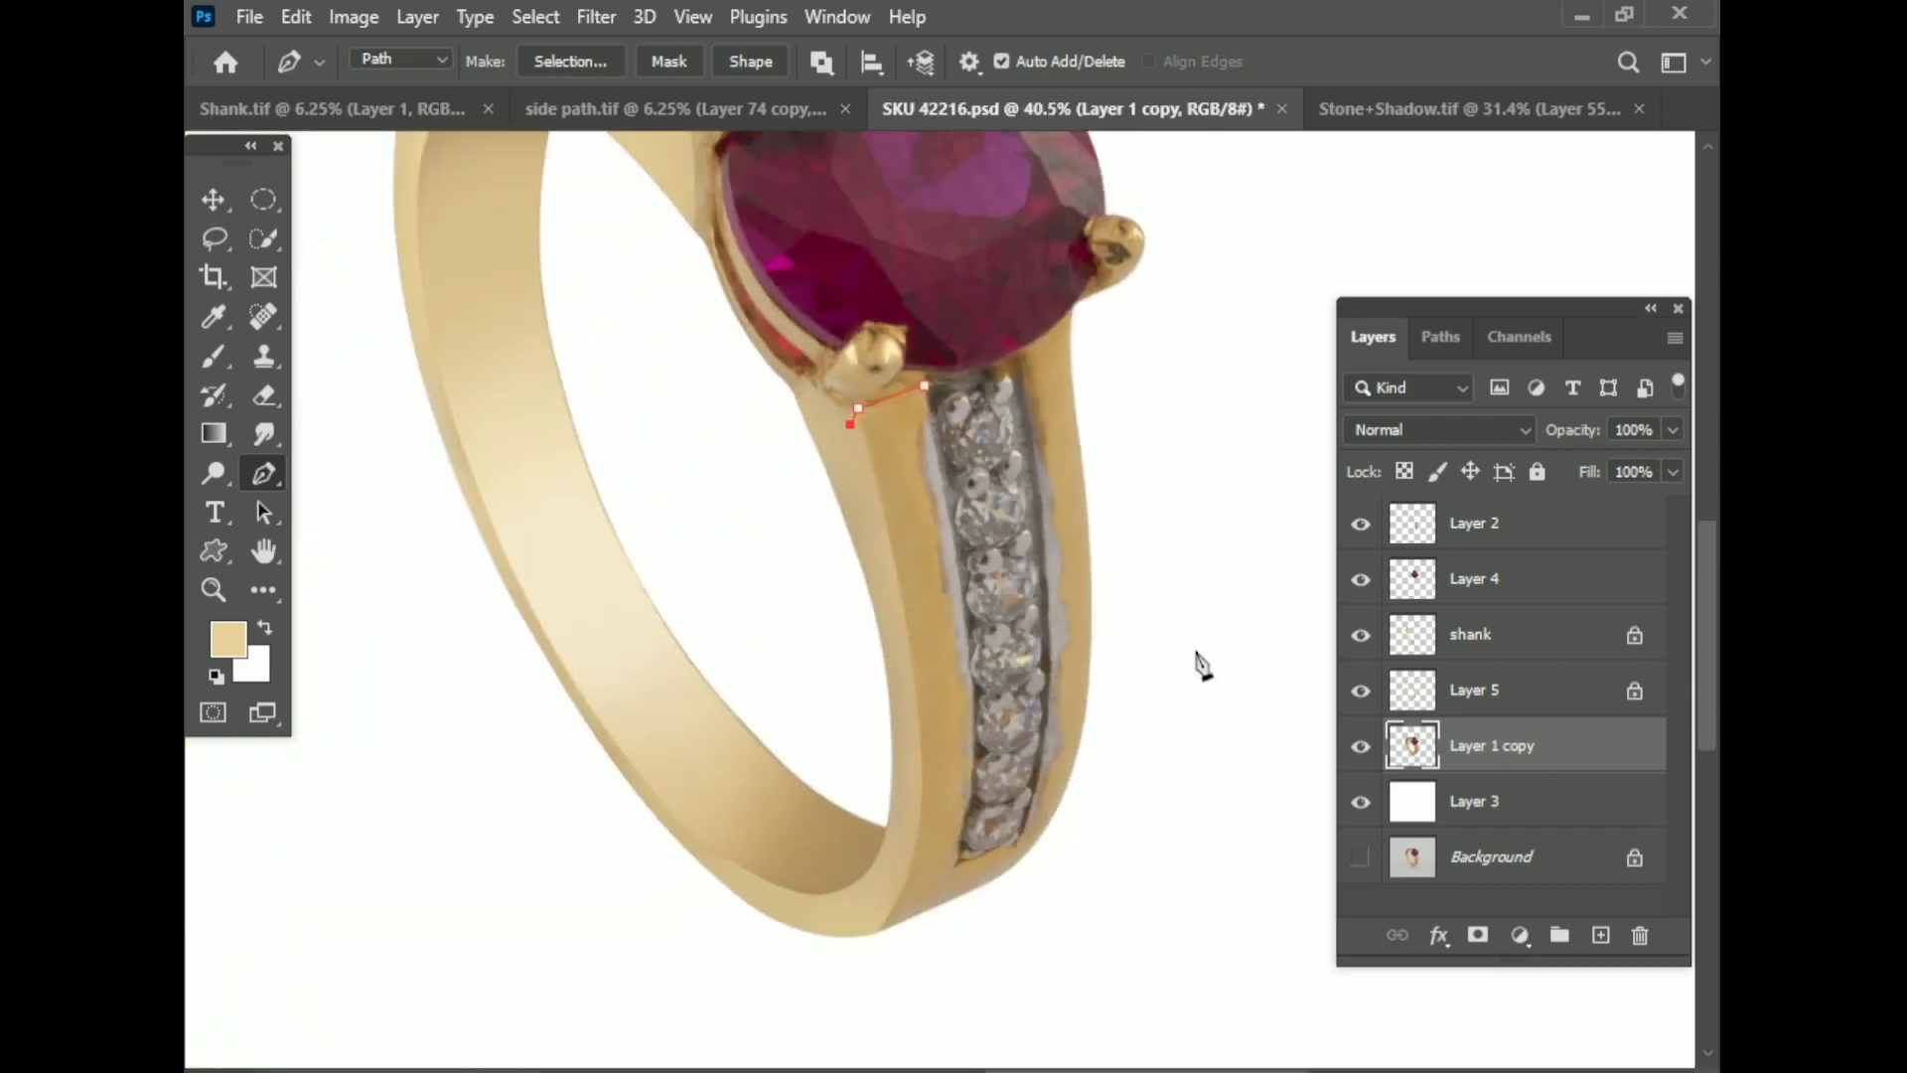
left_click(899, 542)
scroll(908, 620, "up", 2)
left_click_drag(867, 657, 850, 669)
scroll(587, 817, "down", 2)
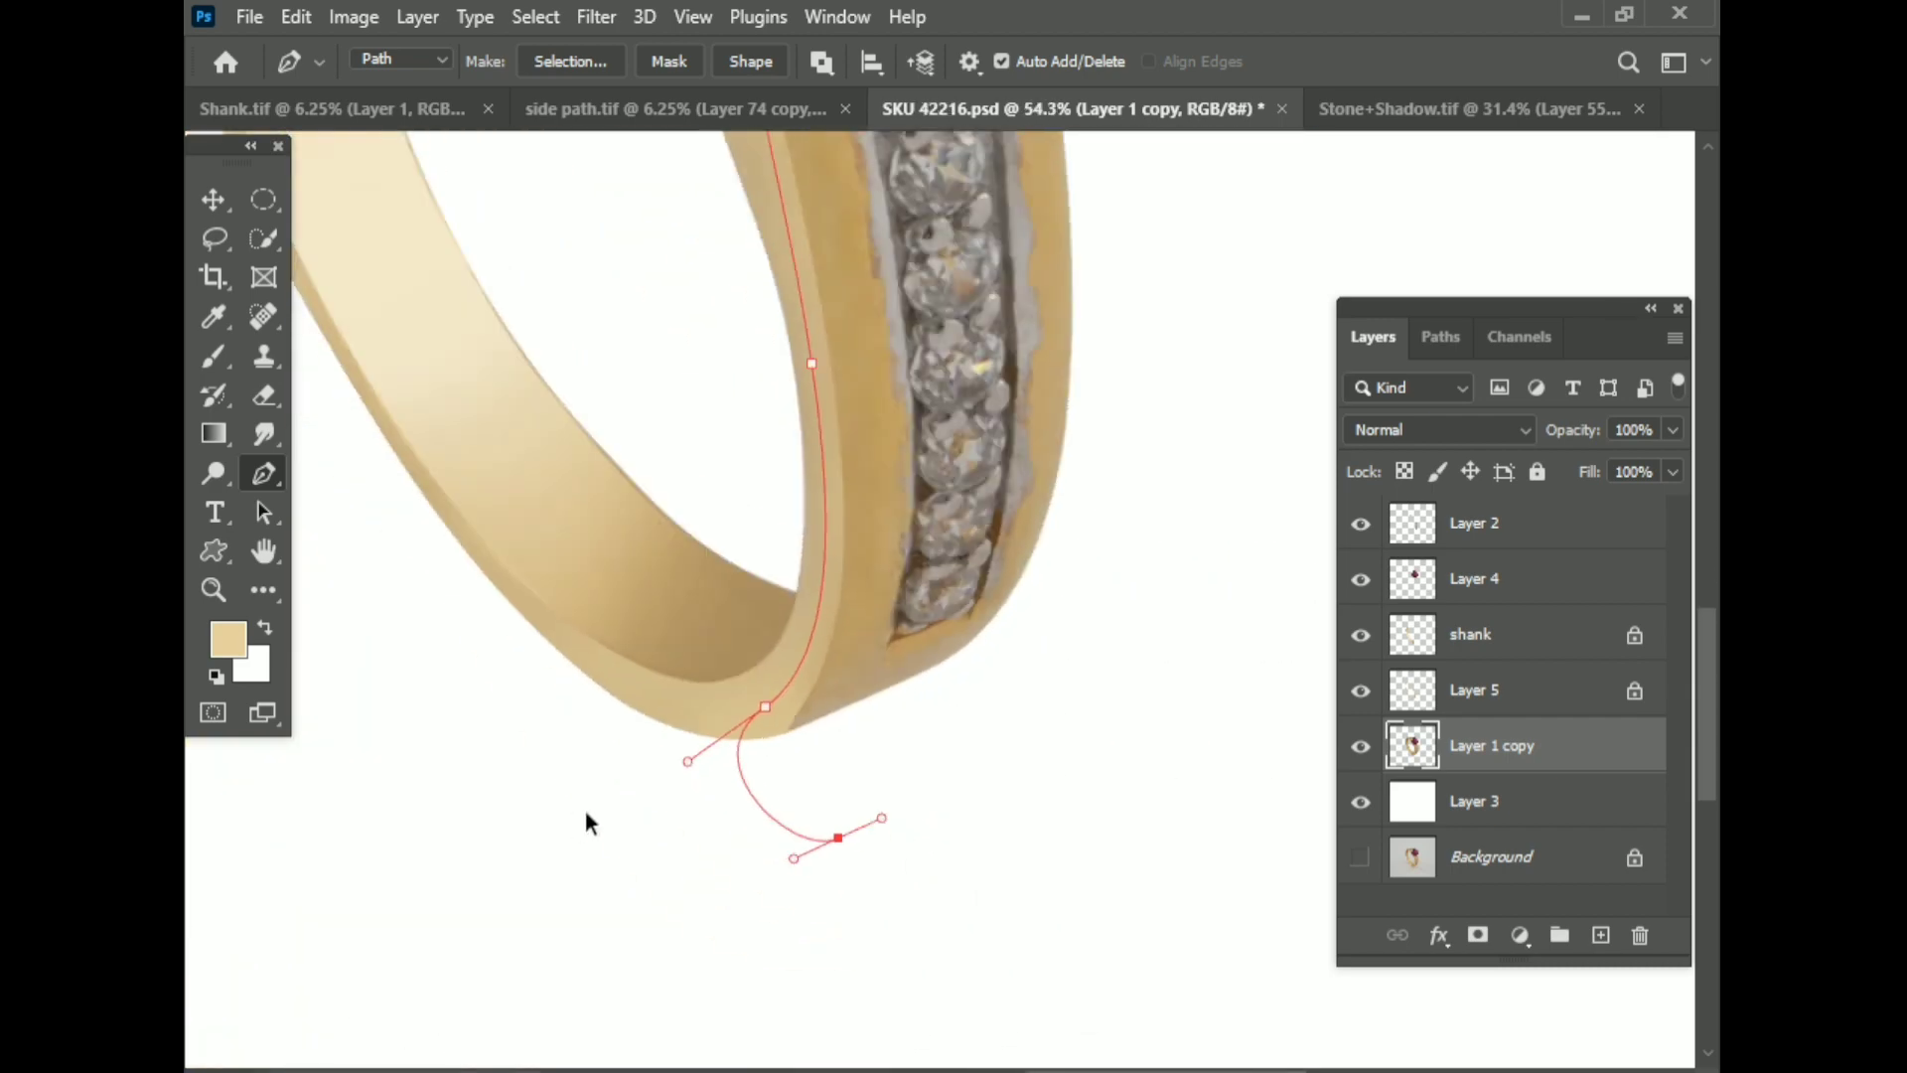
scroll(877, 413, "up", 4)
left_click(842, 375)
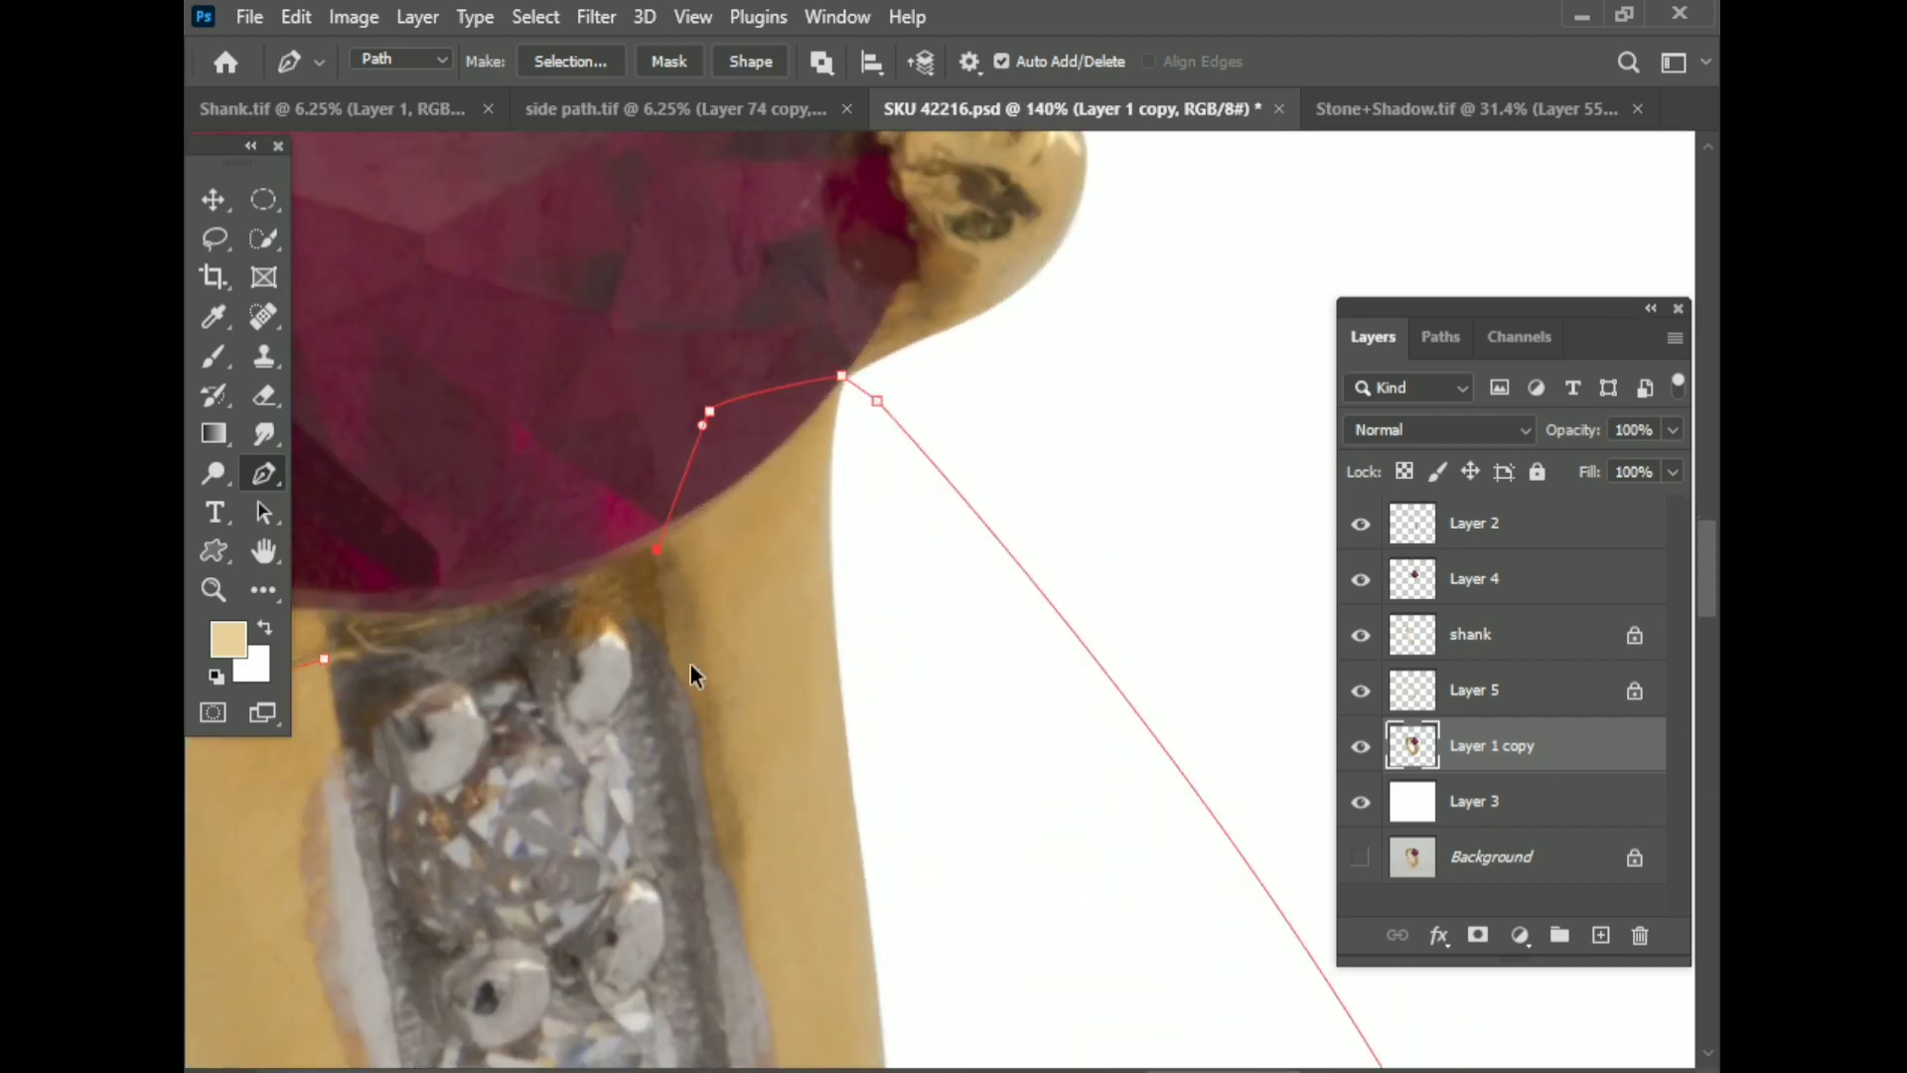
scroll(689, 664, "down", 3)
scroll(851, 788, "up", 2)
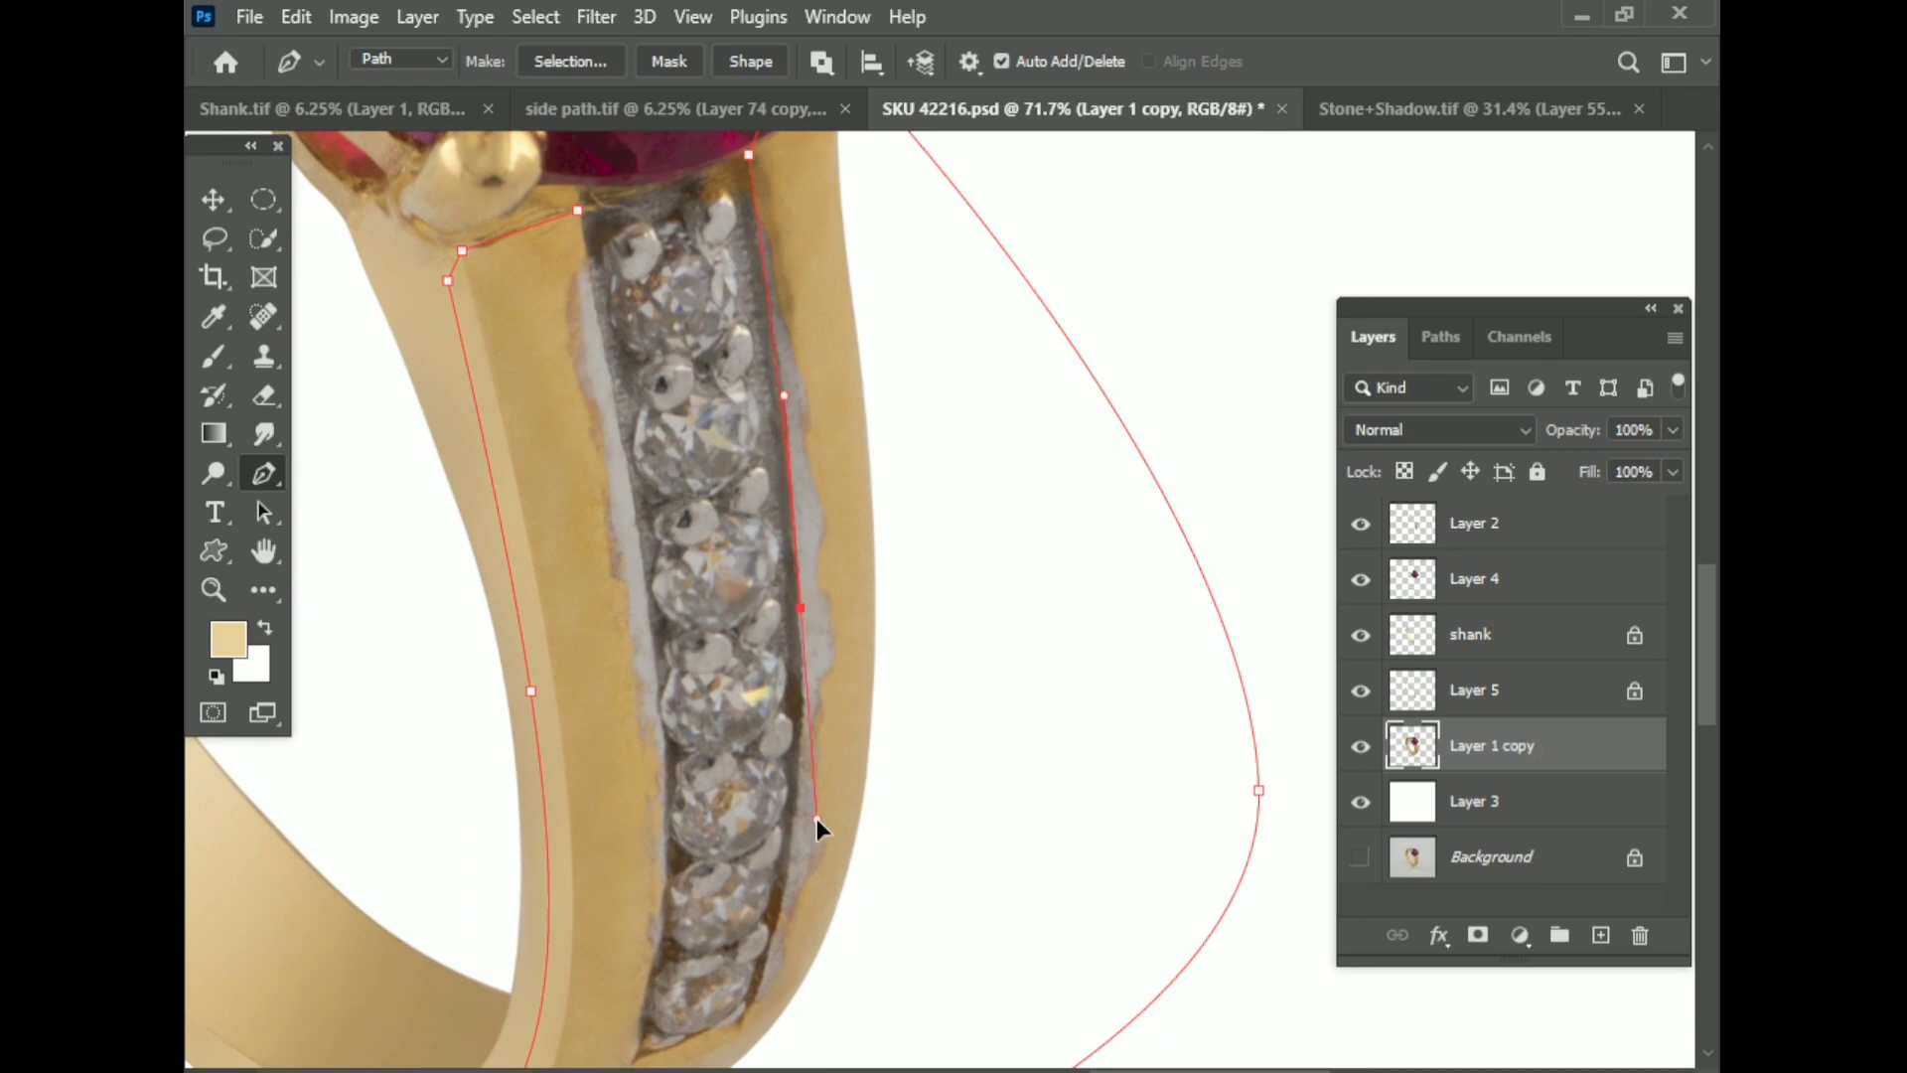
scroll(800, 724, "up", 1)
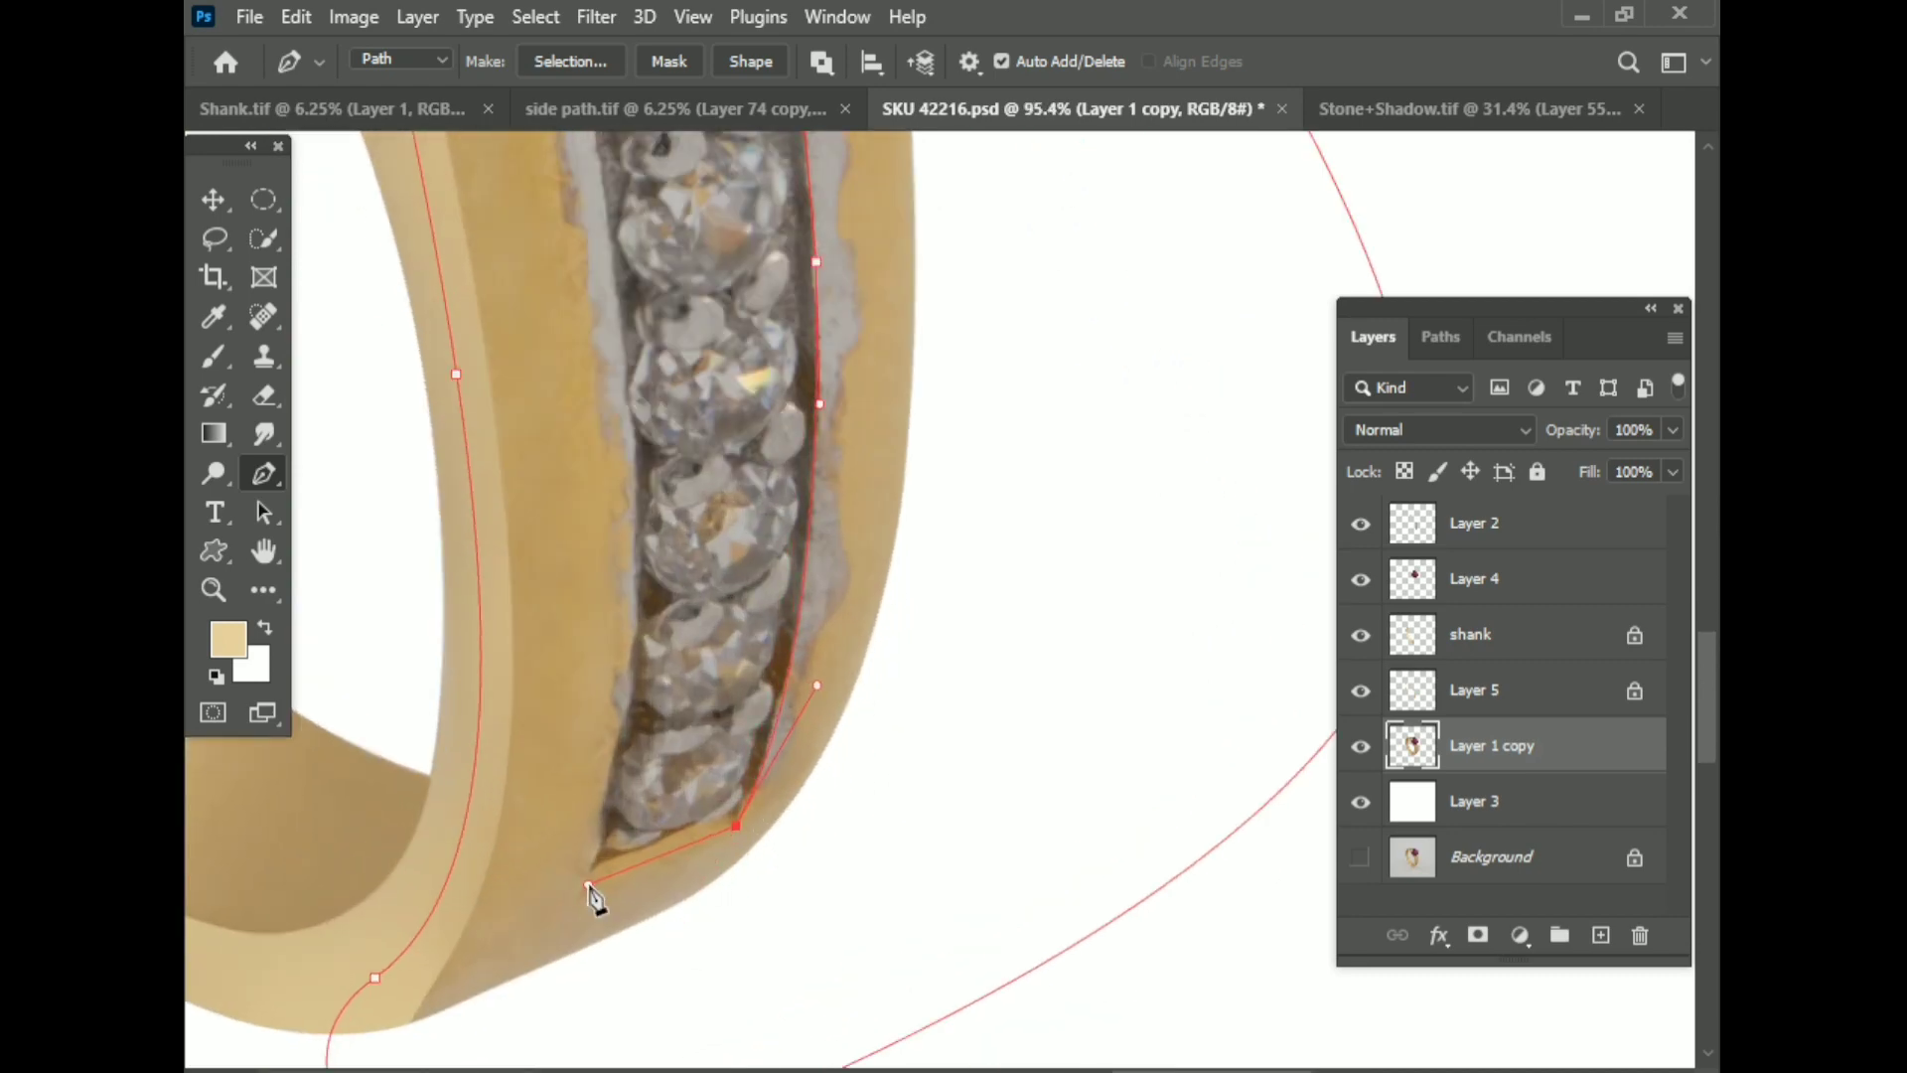
scroll(596, 894, "down", 3, "alt")
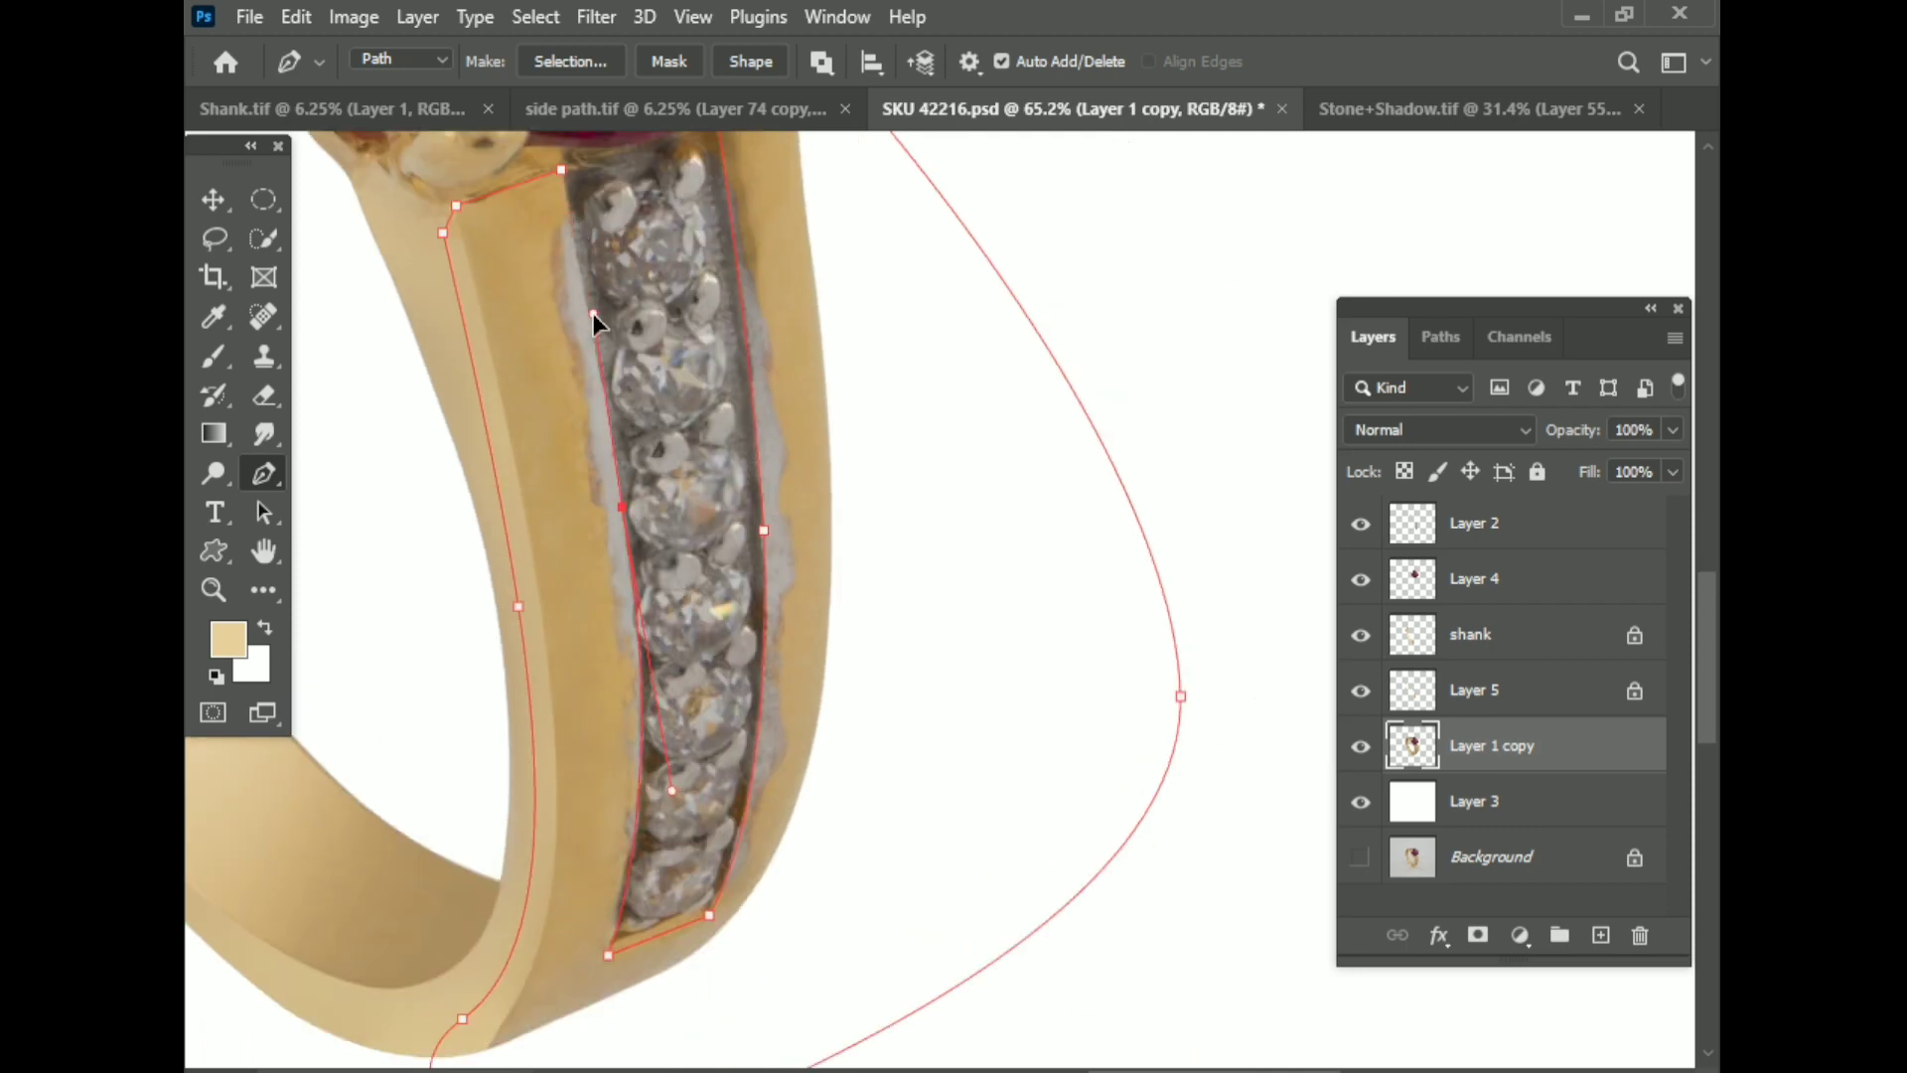
scroll(572, 294, "up", 2, "alt")
Step: Save, then trace a second path from the prong edge along the shank's top edge
key("ctrl+s")
scroll(1092, 555, "down", 5, "alt")
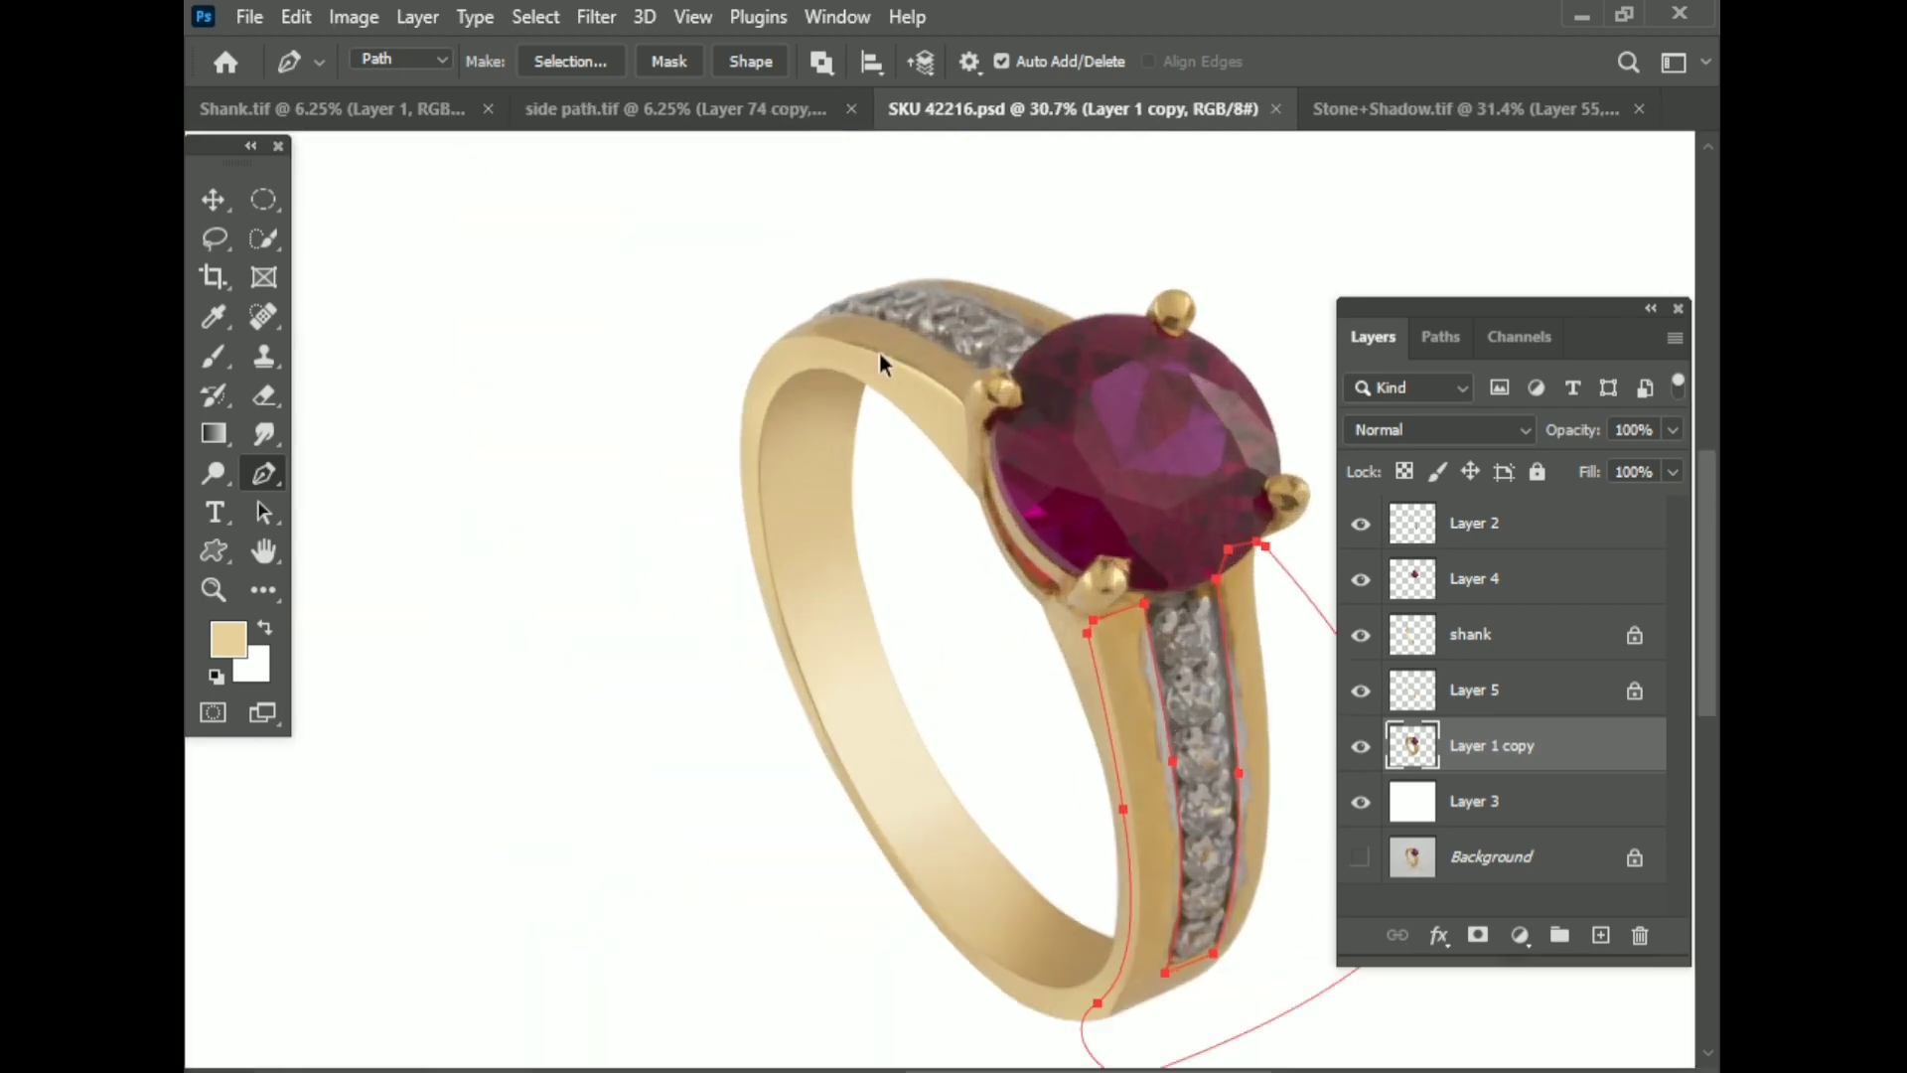
scroll(957, 509, "up", 6, "alt")
left_click(940, 521)
left_click(950, 504)
scroll(1056, 472, "up", 2, "alt")
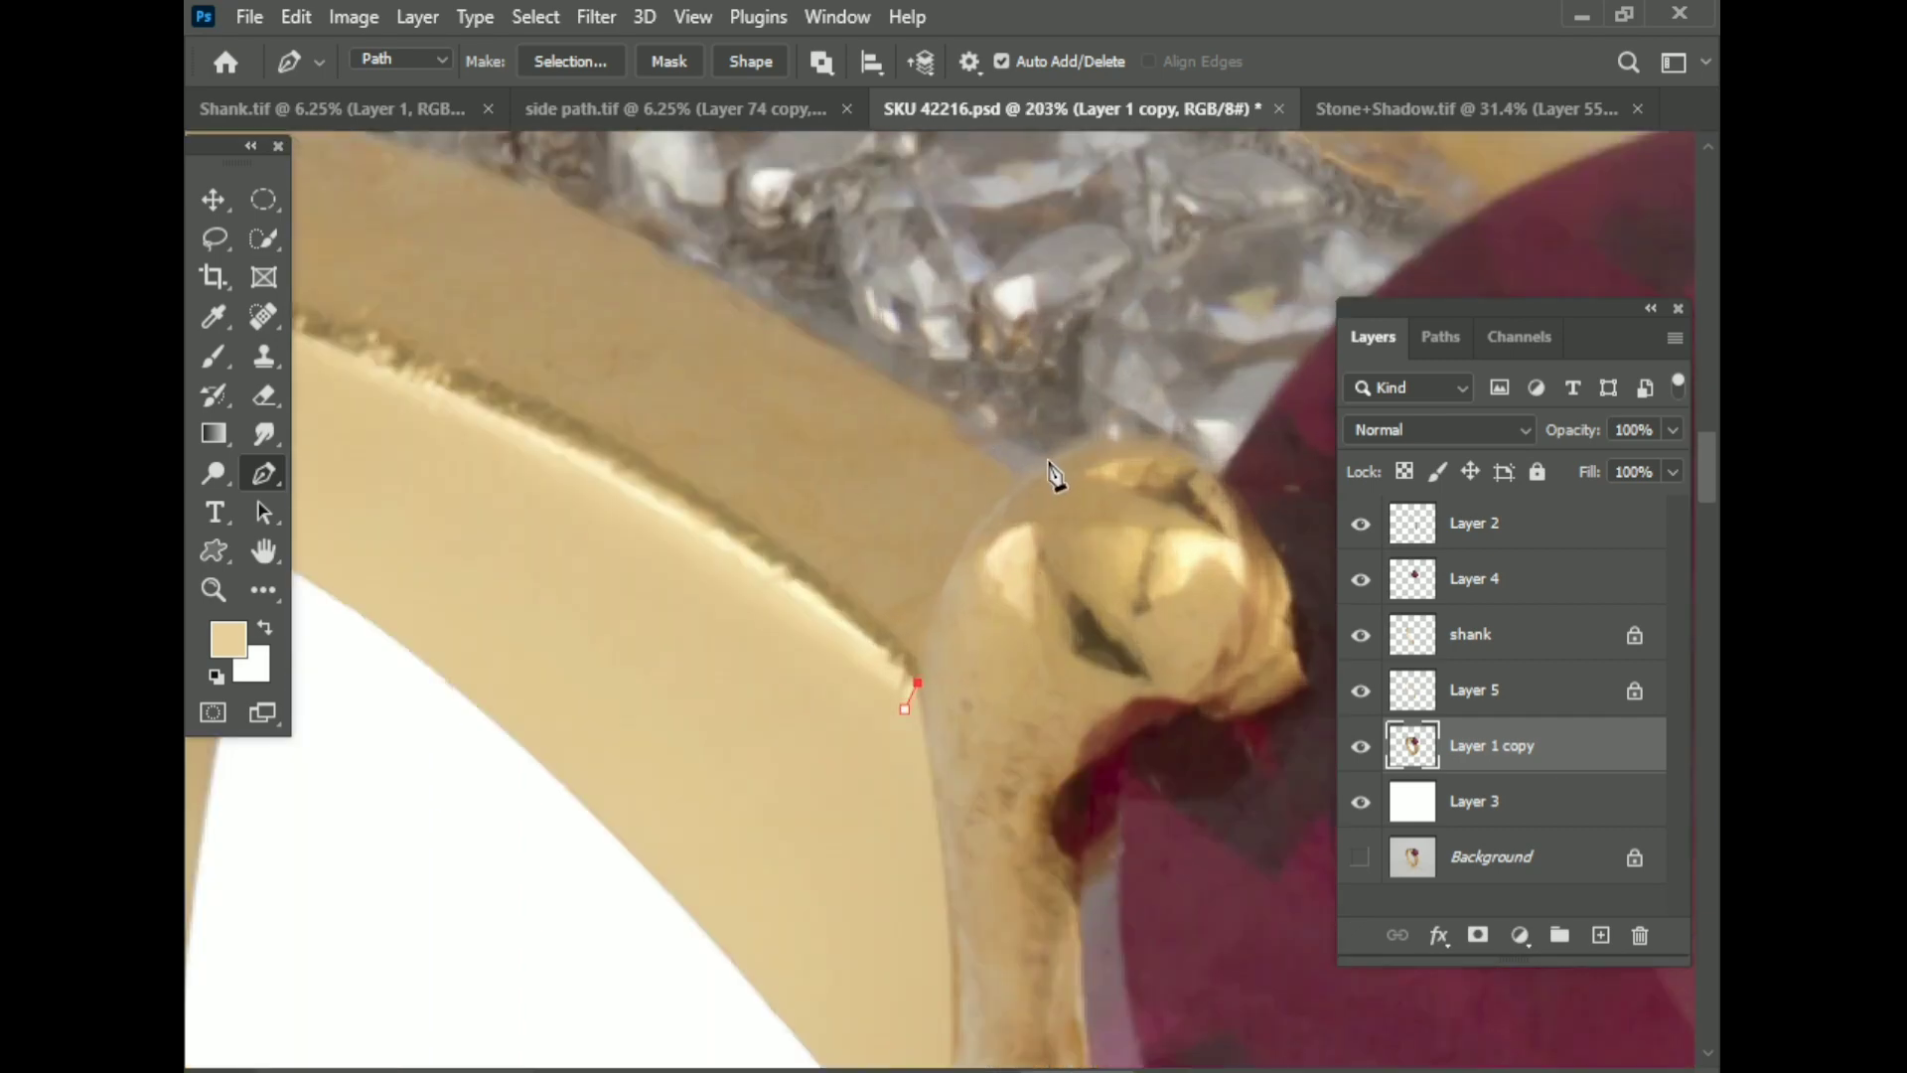
scroll(906, 381, "down", 3, "alt")
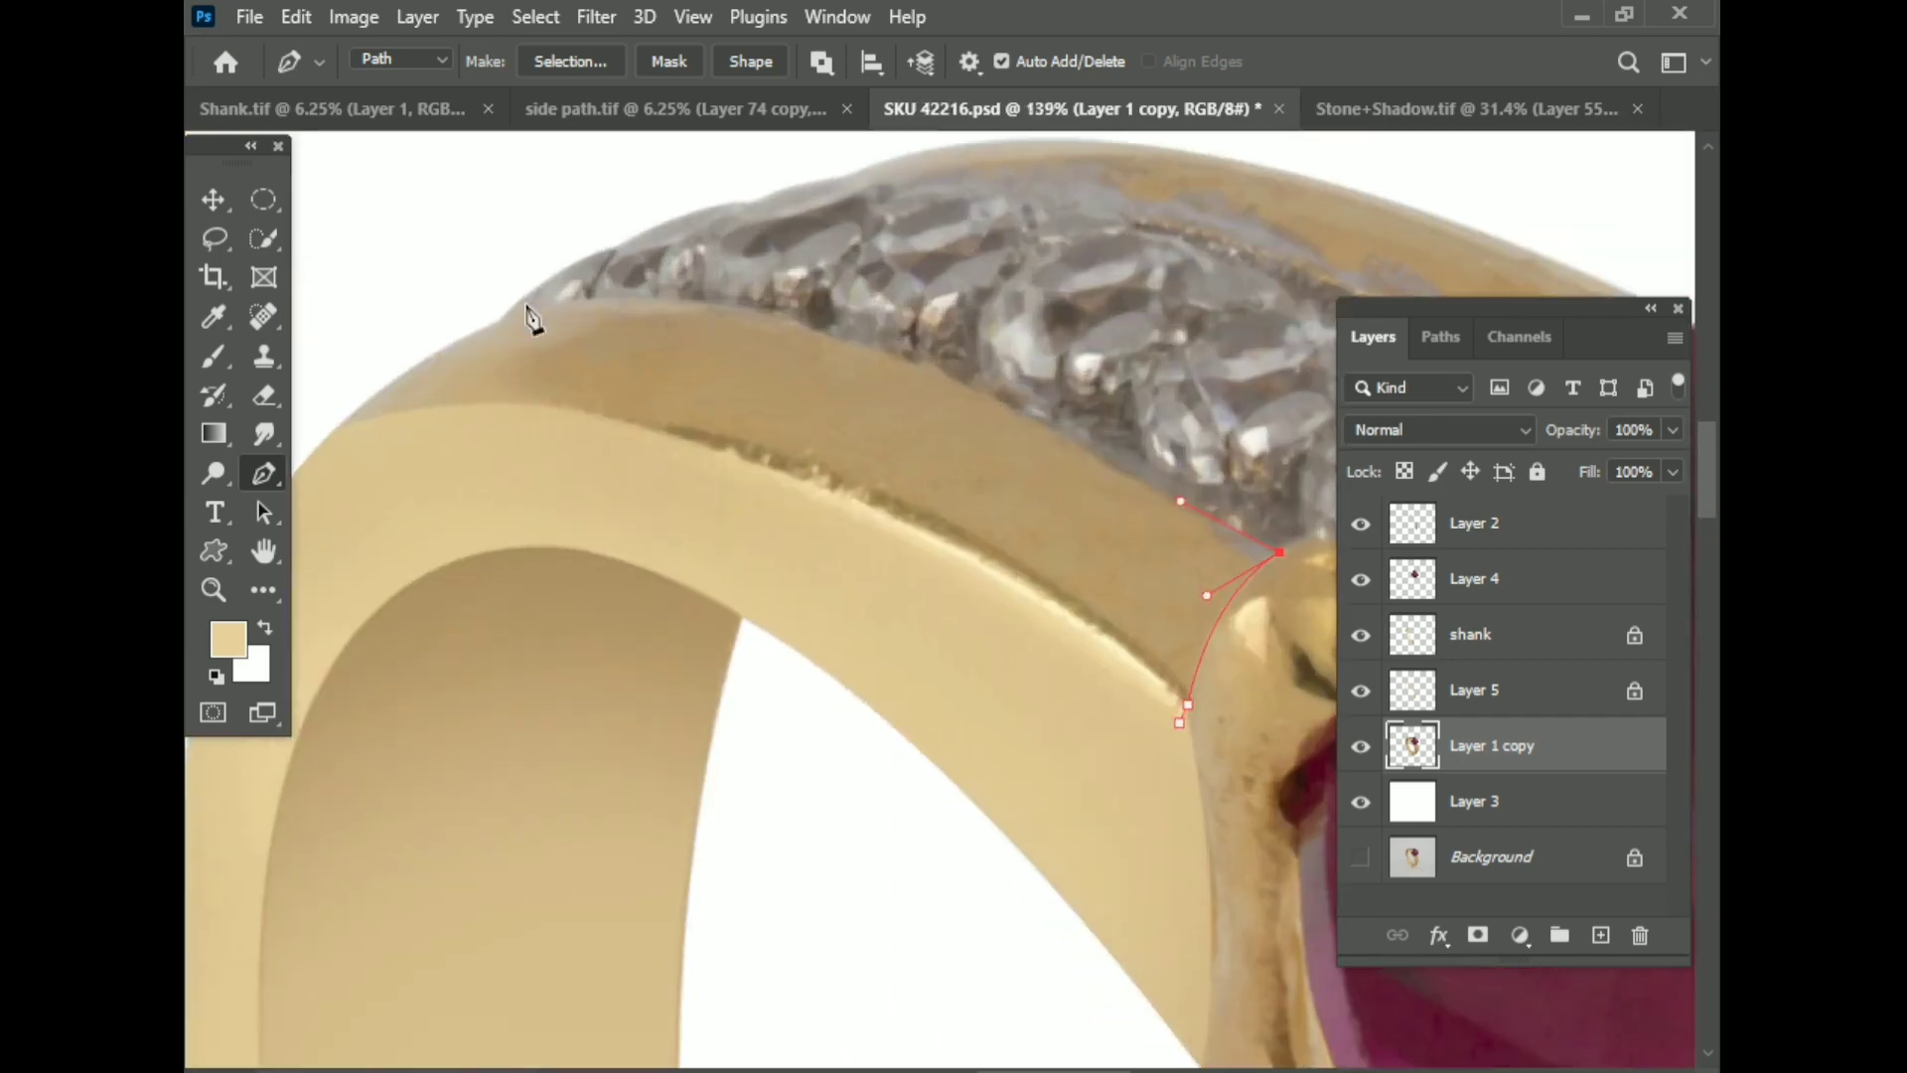
mouse_move(583, 301)
left_mouse_down()
mouse_move(314, 330)
mouse_move(502, 312)
left_mouse_up()
scroll(477, 296, "up", 5, "alt")
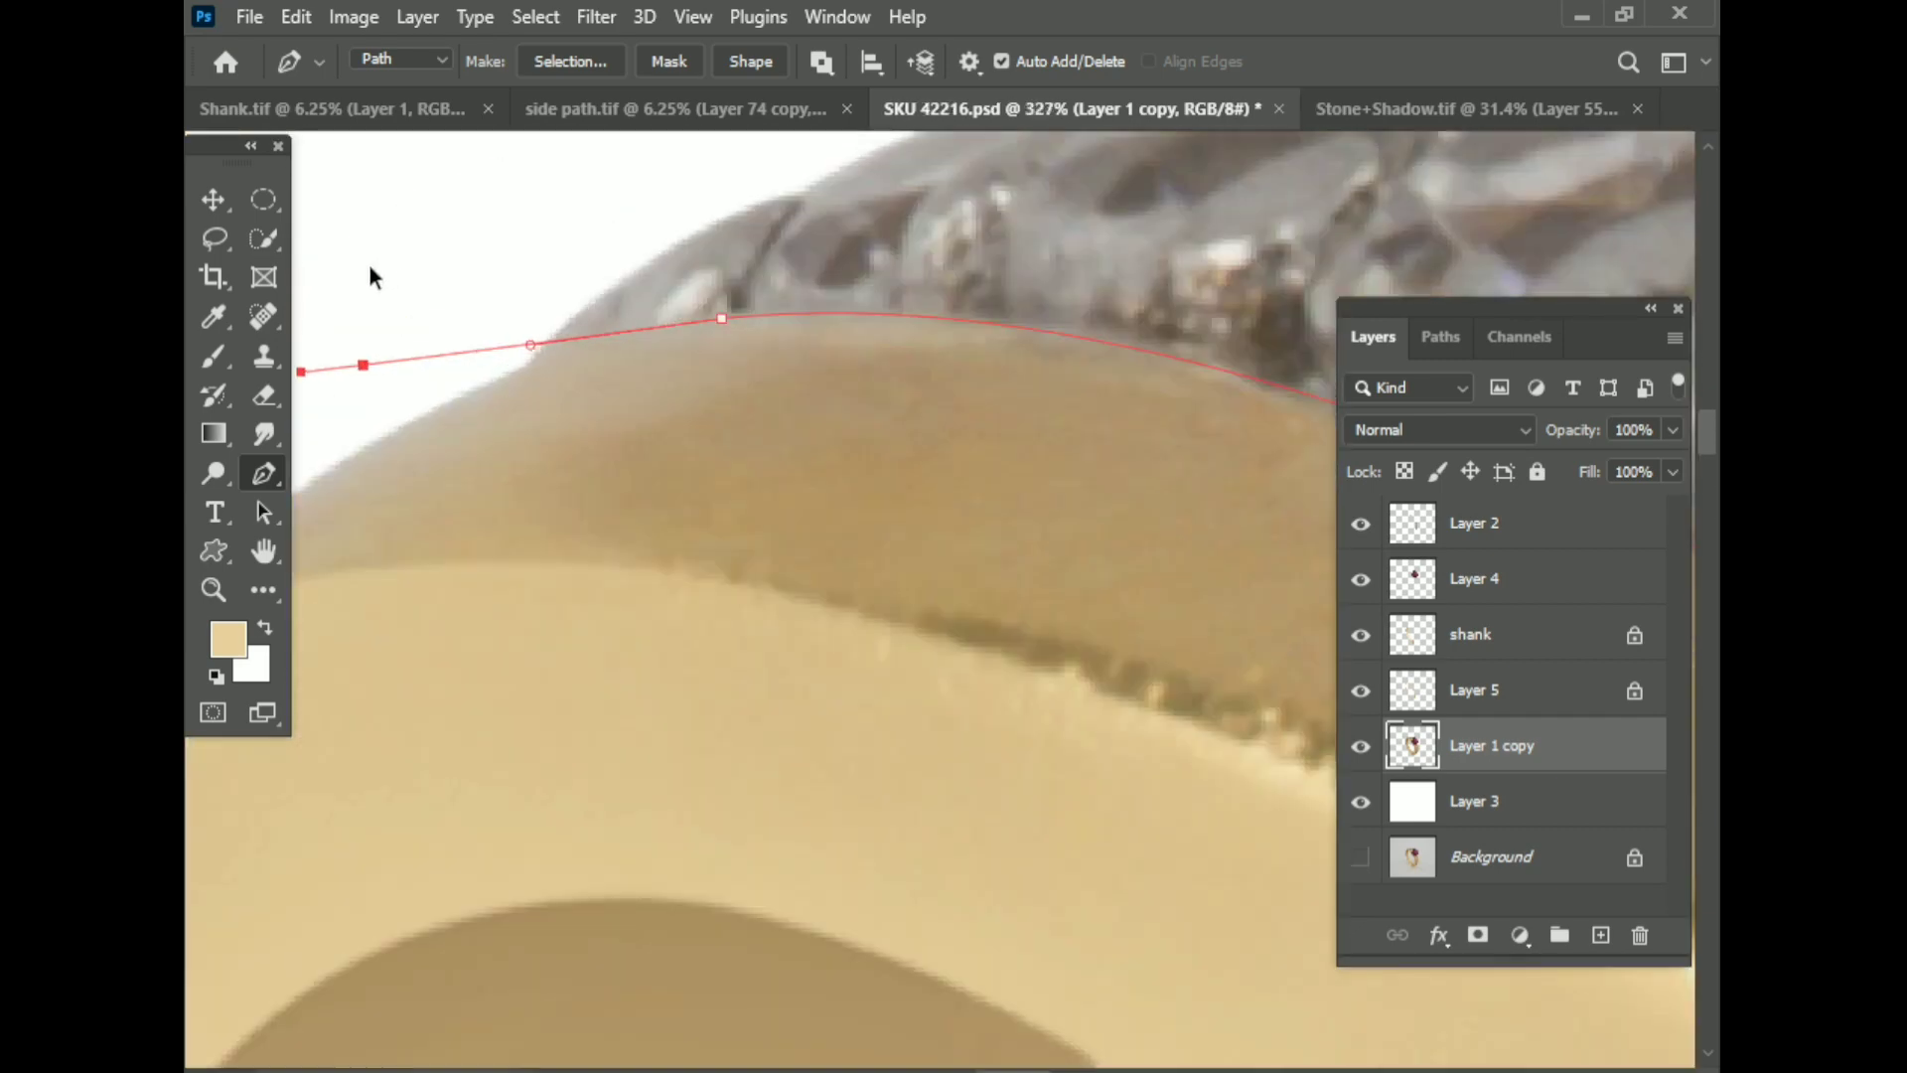
scroll(754, 497, "down", 5, "alt")
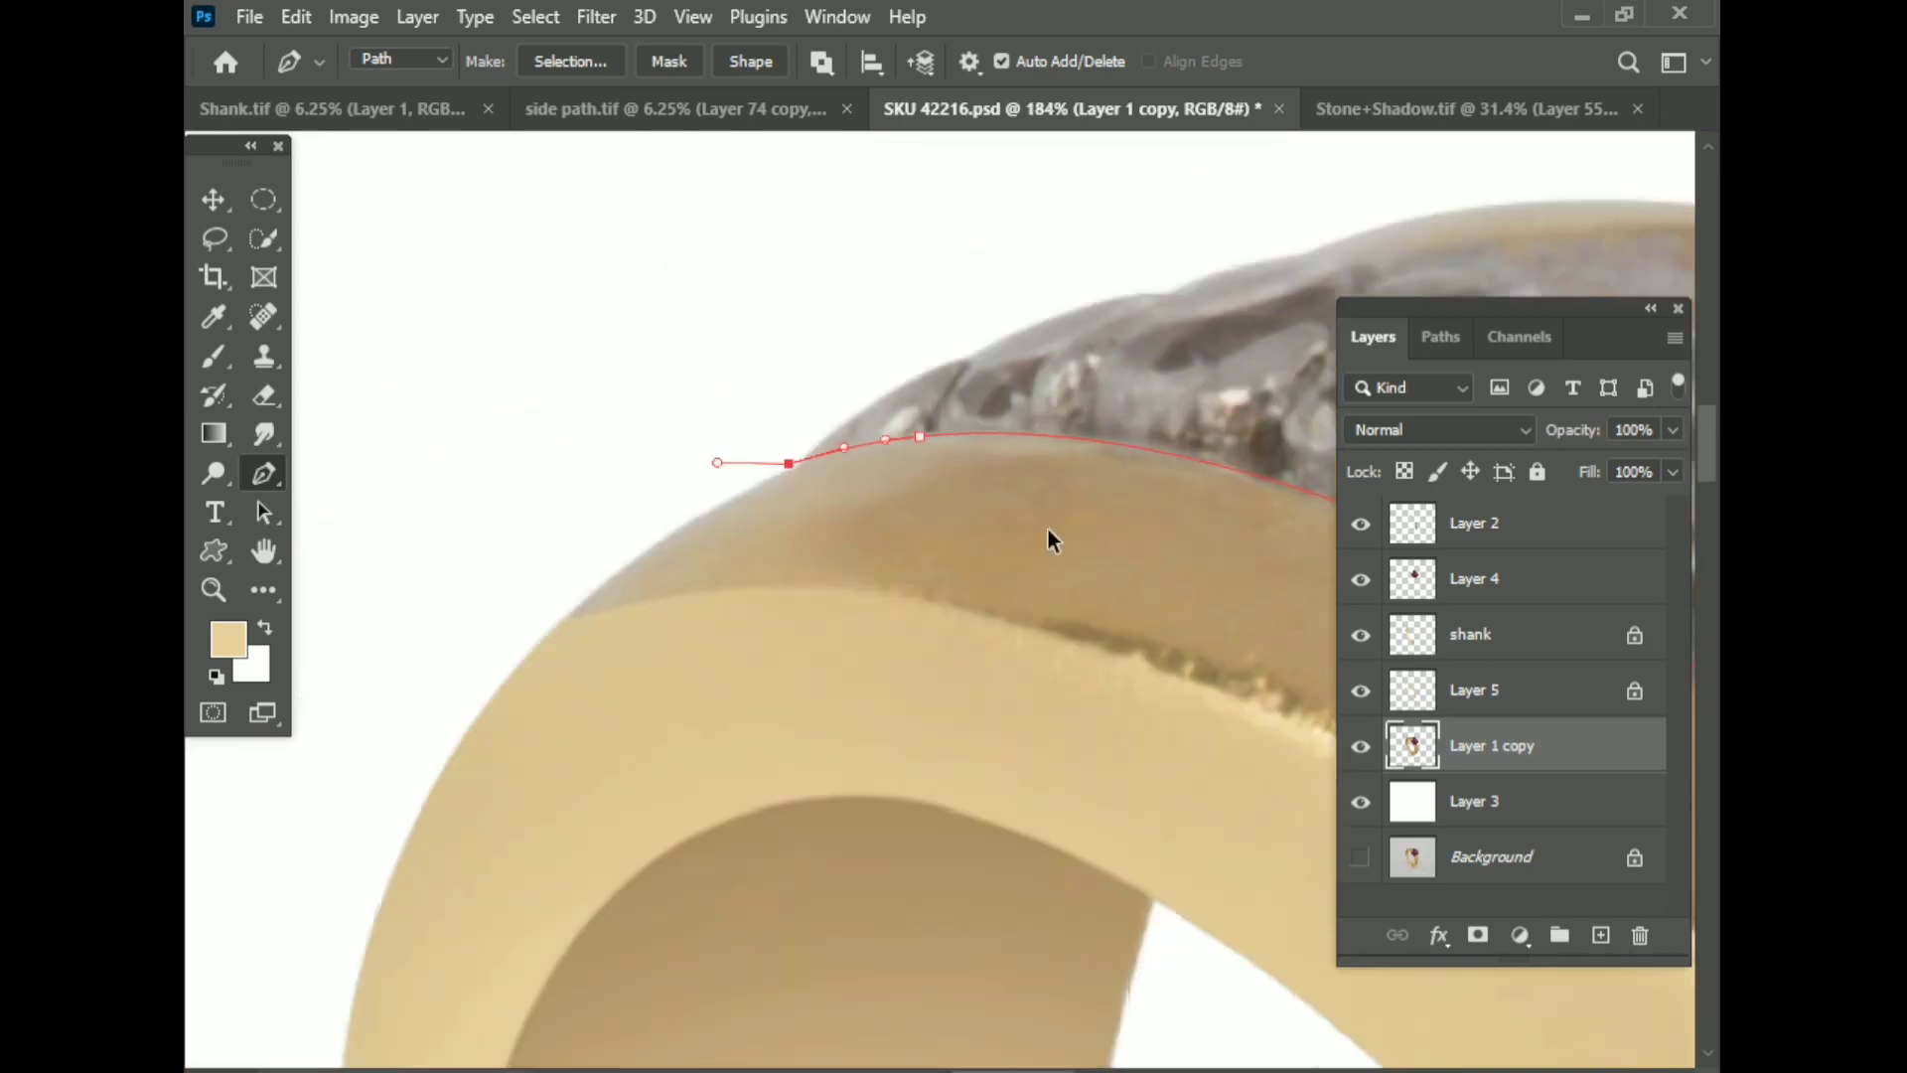
scroll(1013, 715, "down", 4, "alt")
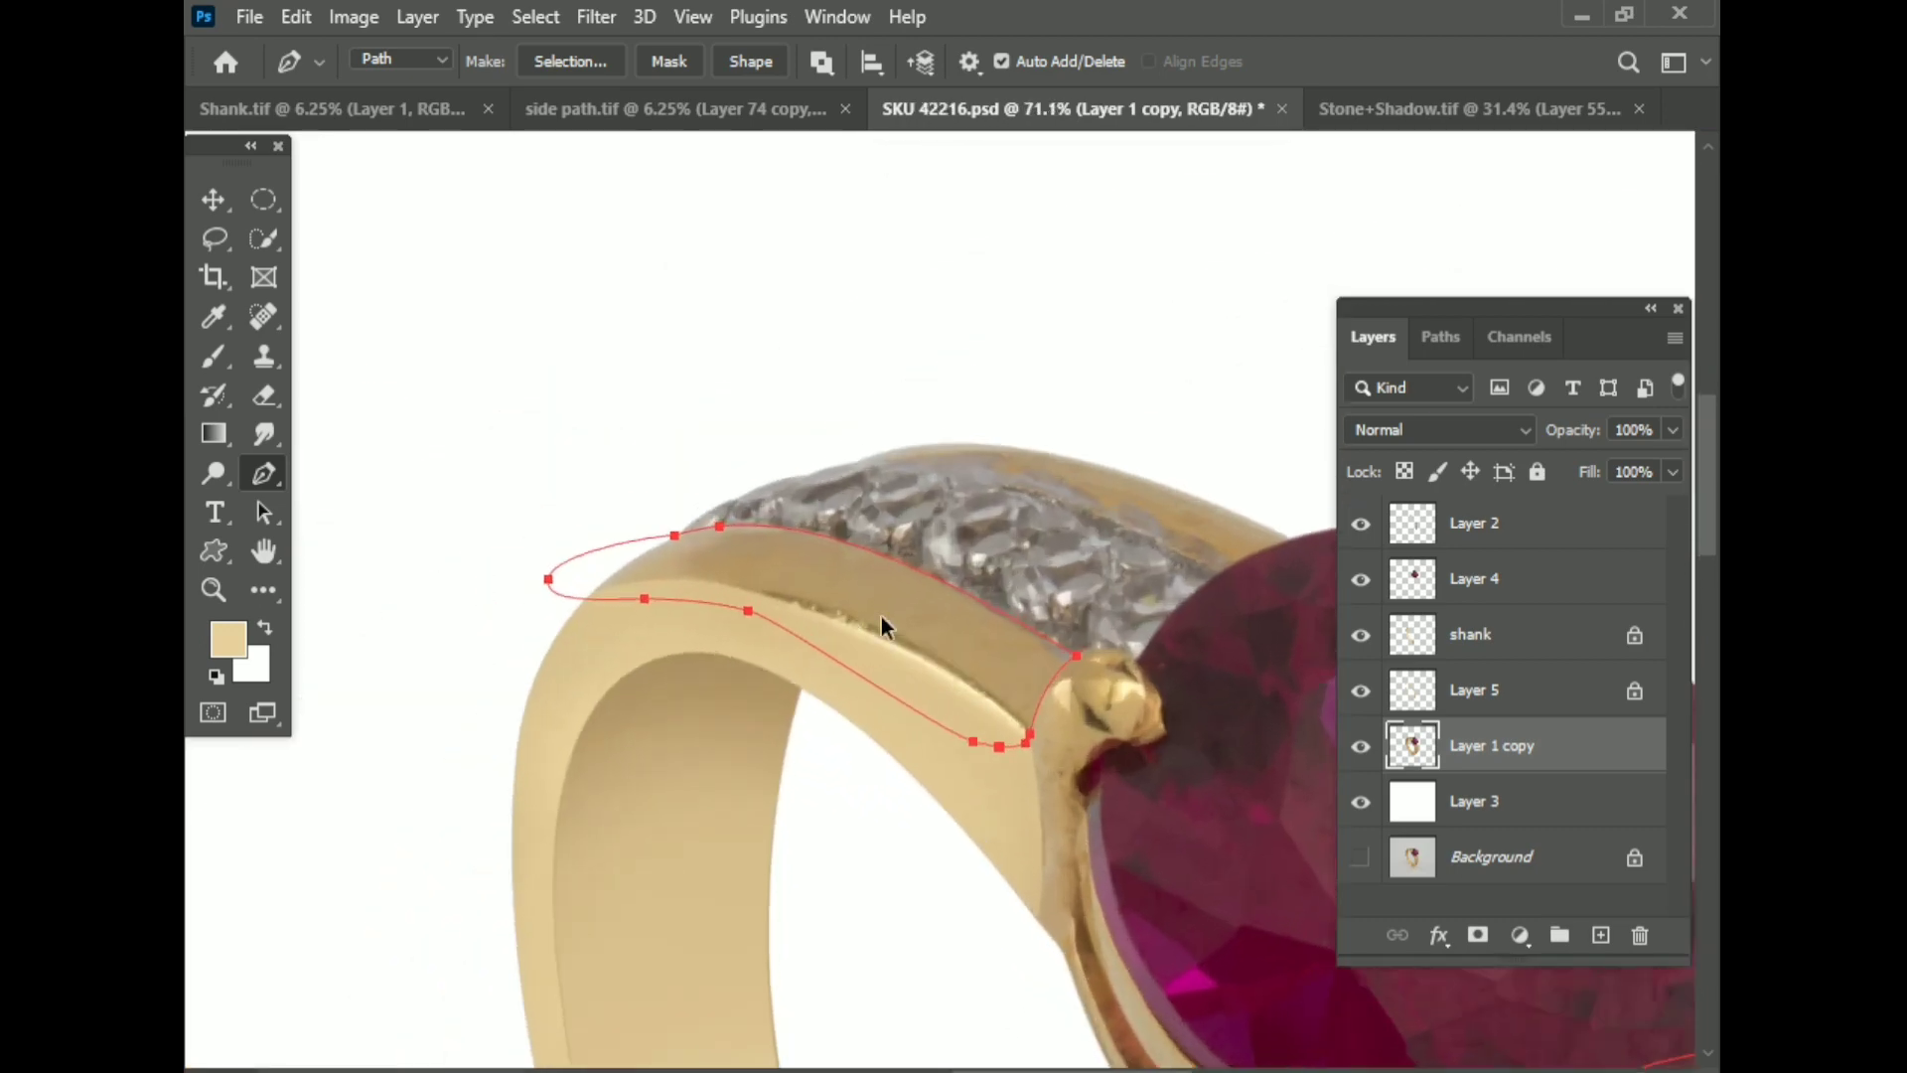
scroll(880, 616, "up", 2, "alt")
scroll(956, 560, "up", 4, "alt")
Step: Smudge away the prong's dark spot and the bright streak on the upper prong
scroll(840, 679, "down", 5, "alt")
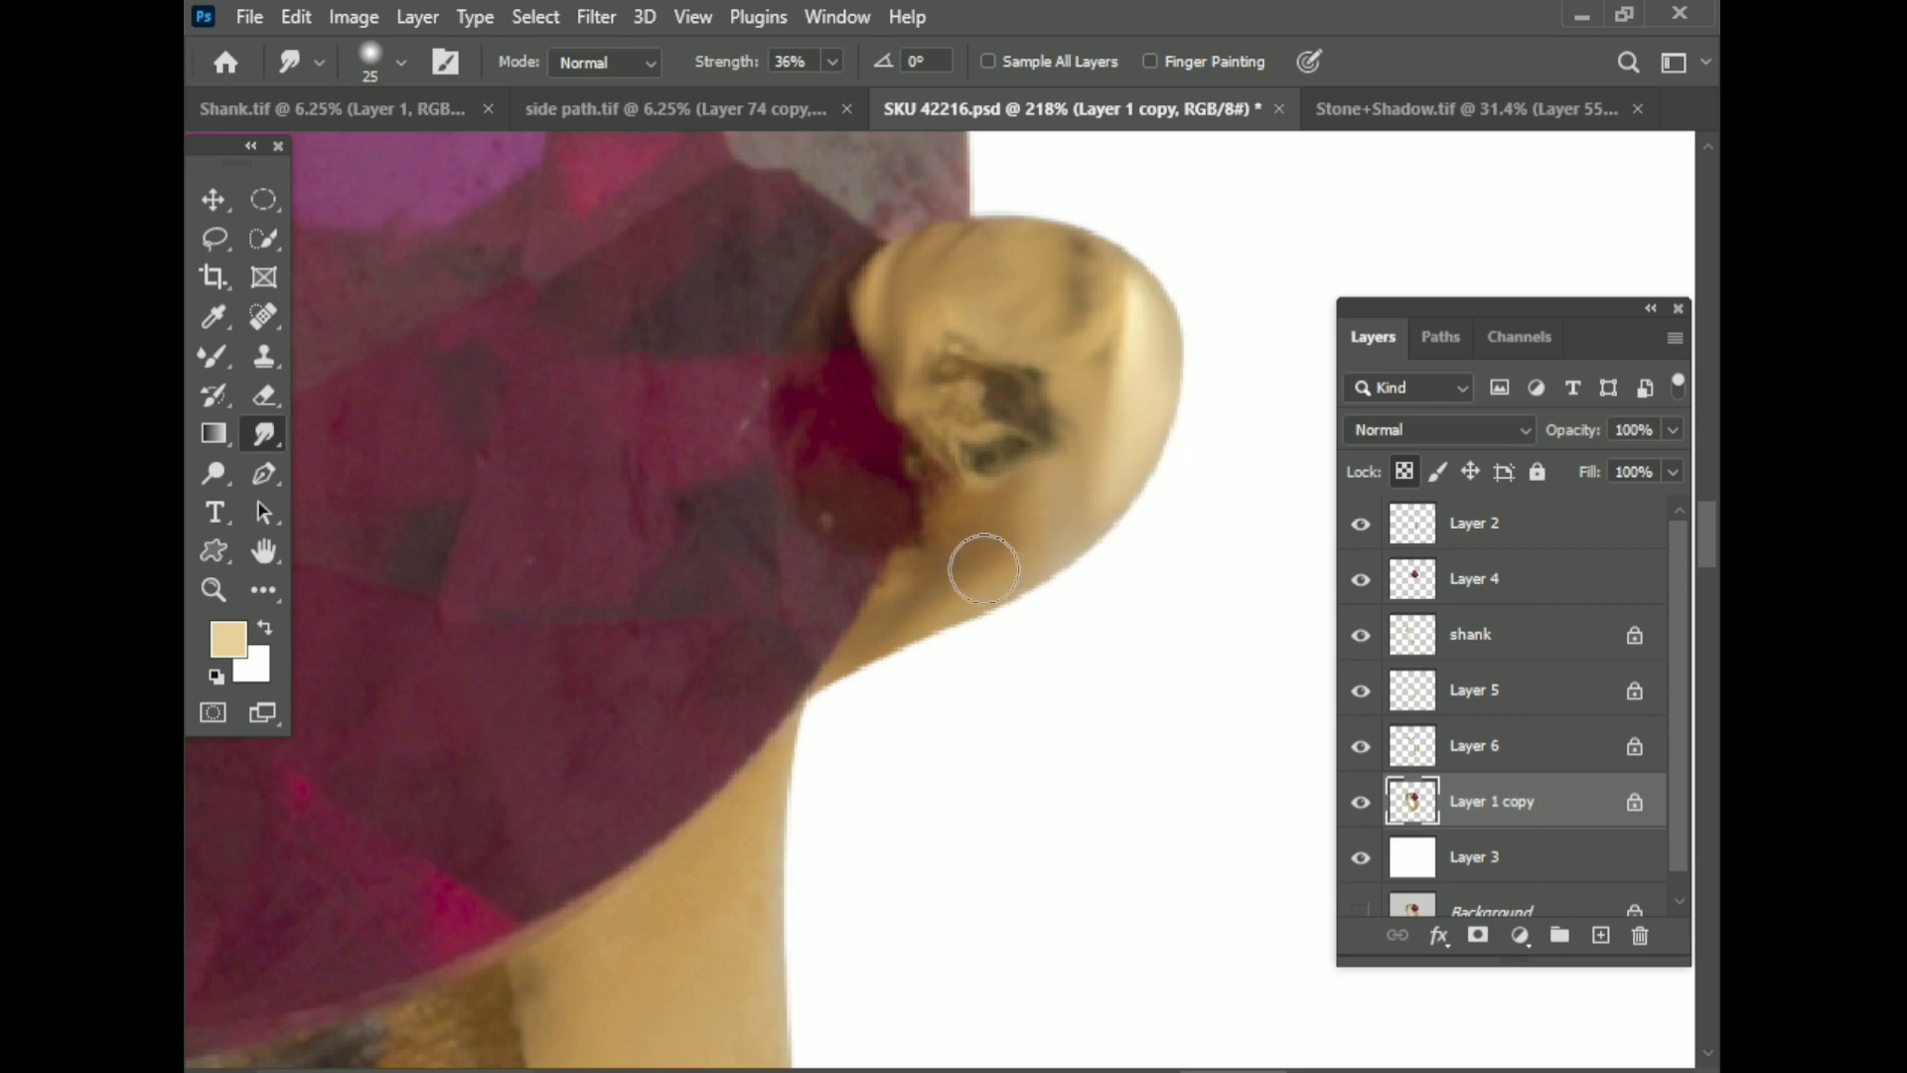
mouse_move(1114, 380)
left_mouse_down()
mouse_move(1055, 271)
mouse_move(1022, 375)
mouse_move(927, 361)
mouse_move(1044, 402)
left_mouse_up()
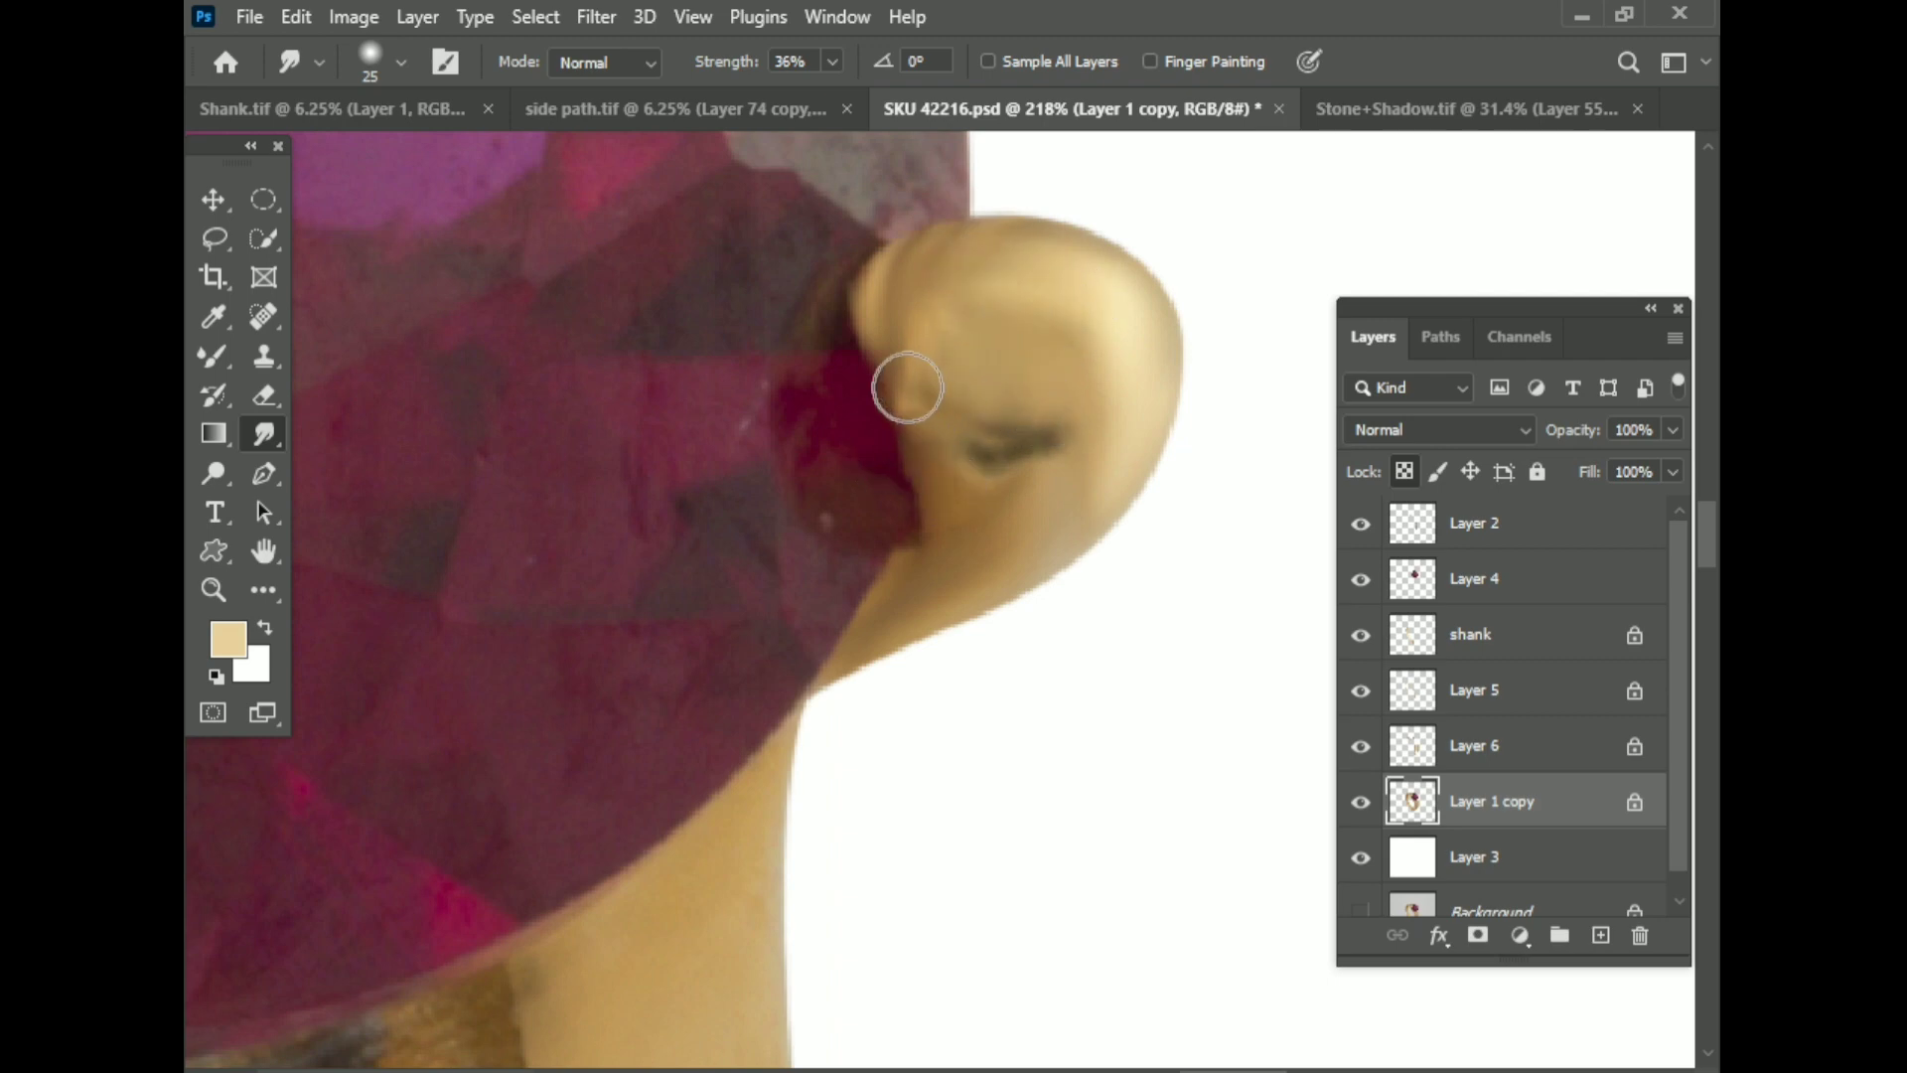
scroll(898, 353, "down", 3)
scroll(1046, 425, "down", 3)
scroll(1047, 426, "up", 5)
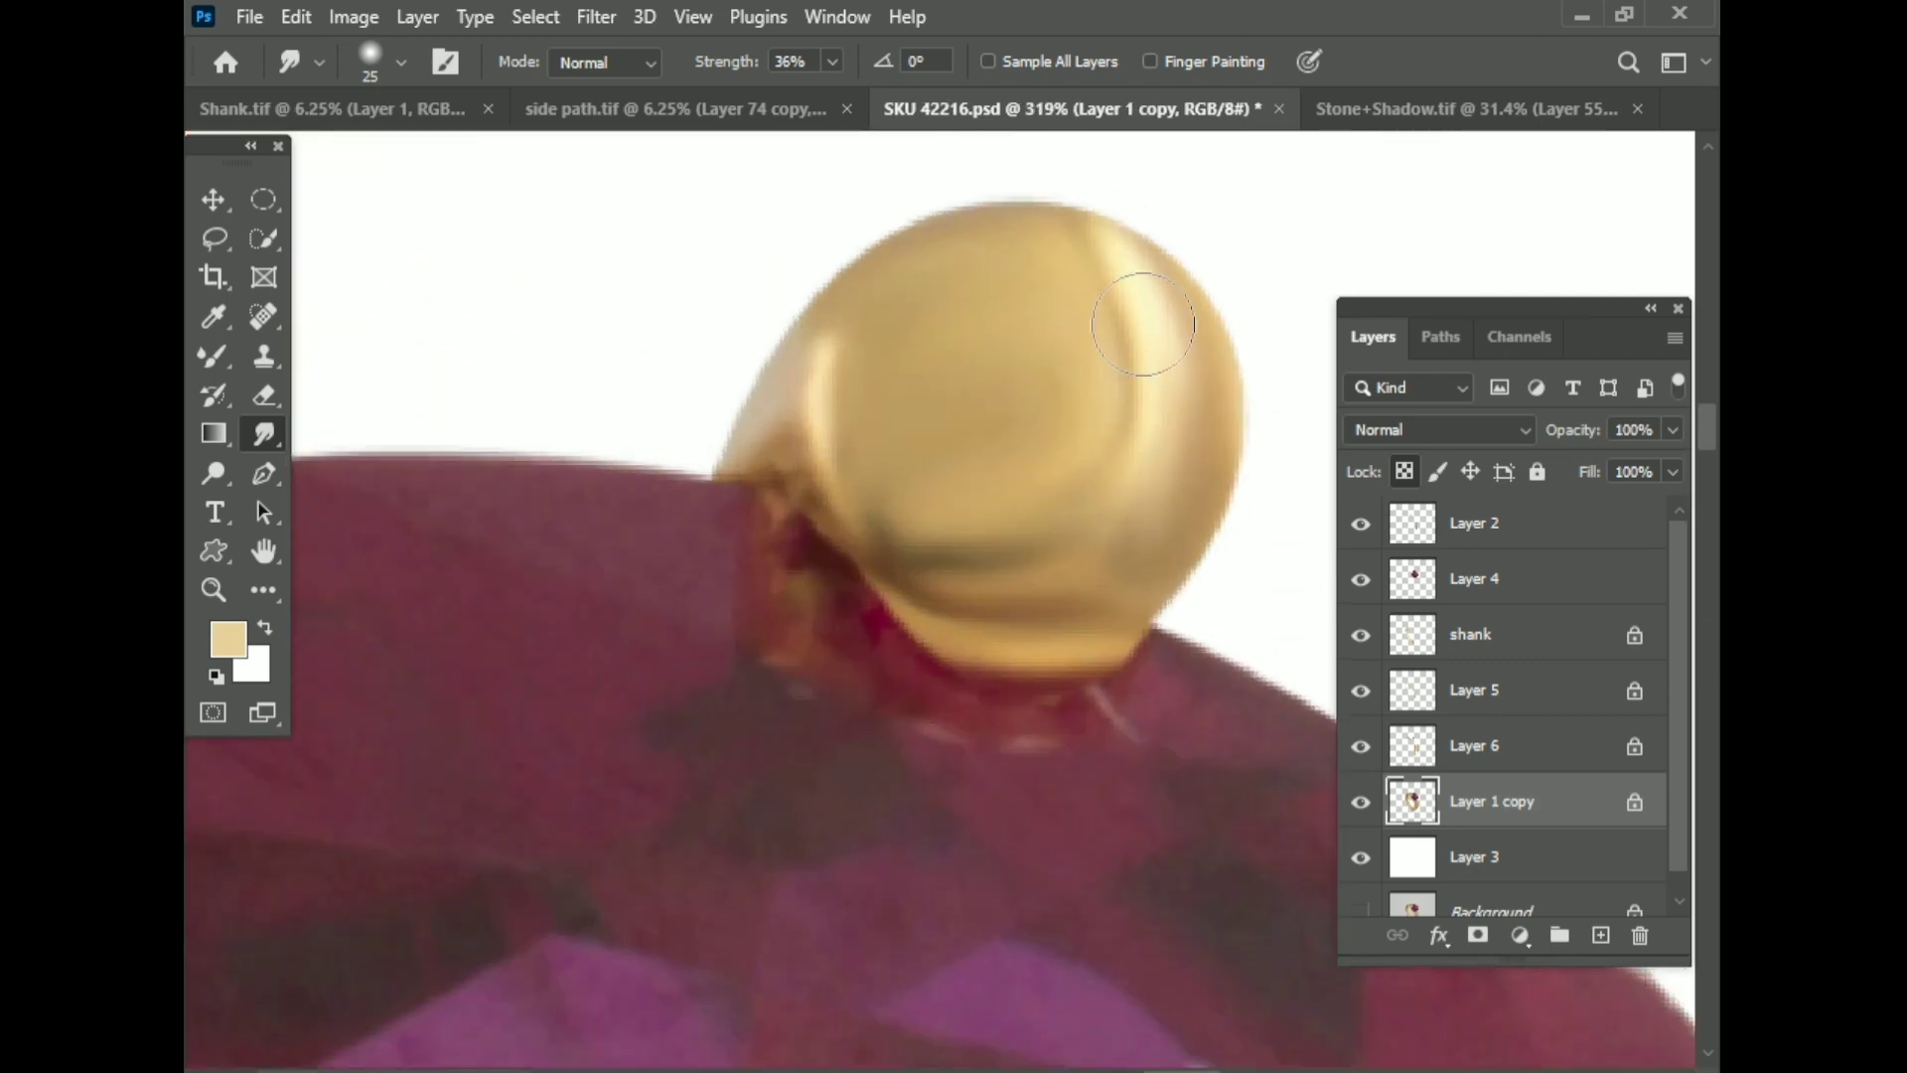
mouse_move(1143, 324)
left_mouse_down()
mouse_move(1085, 264)
mouse_move(1128, 341)
mouse_move(1026, 351)
left_mouse_up()
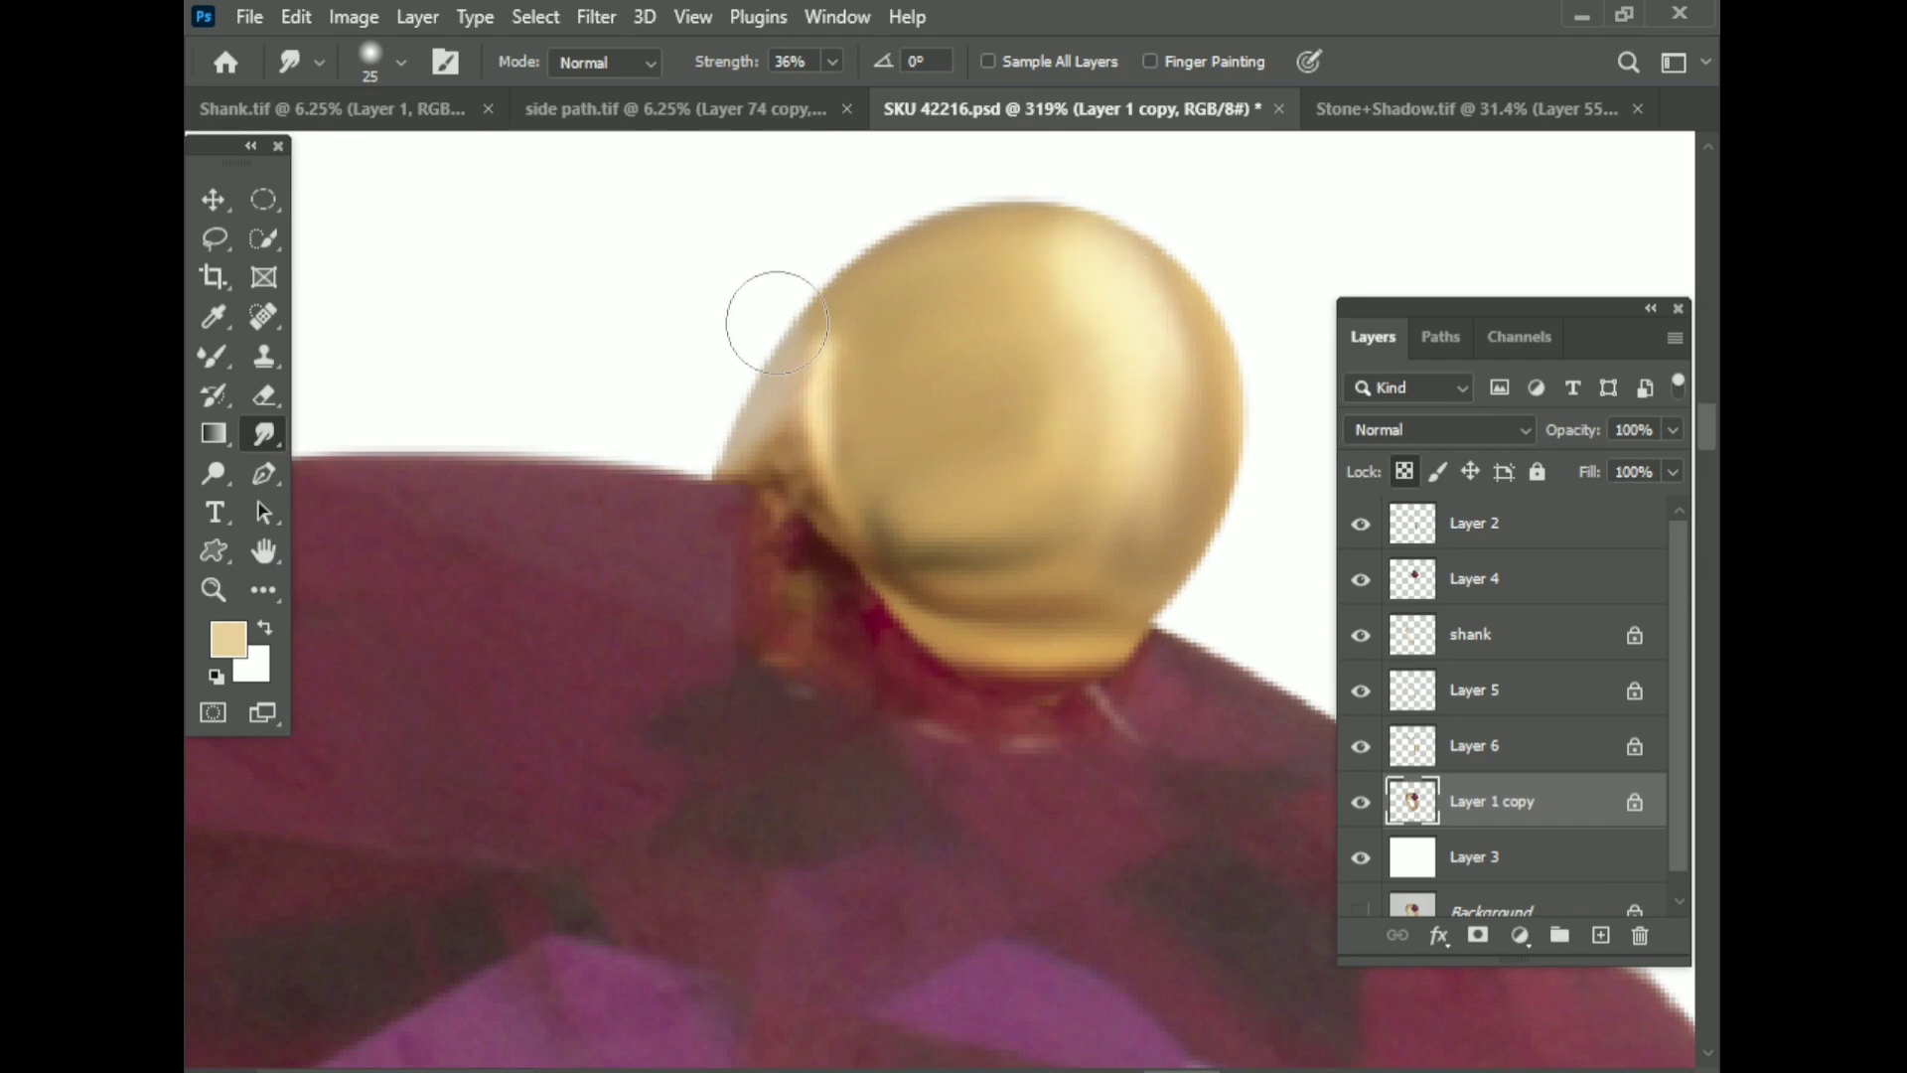
scroll(784, 531, "down", 3)
scroll(928, 652, "up", 2)
scroll(695, 645, "up", 3)
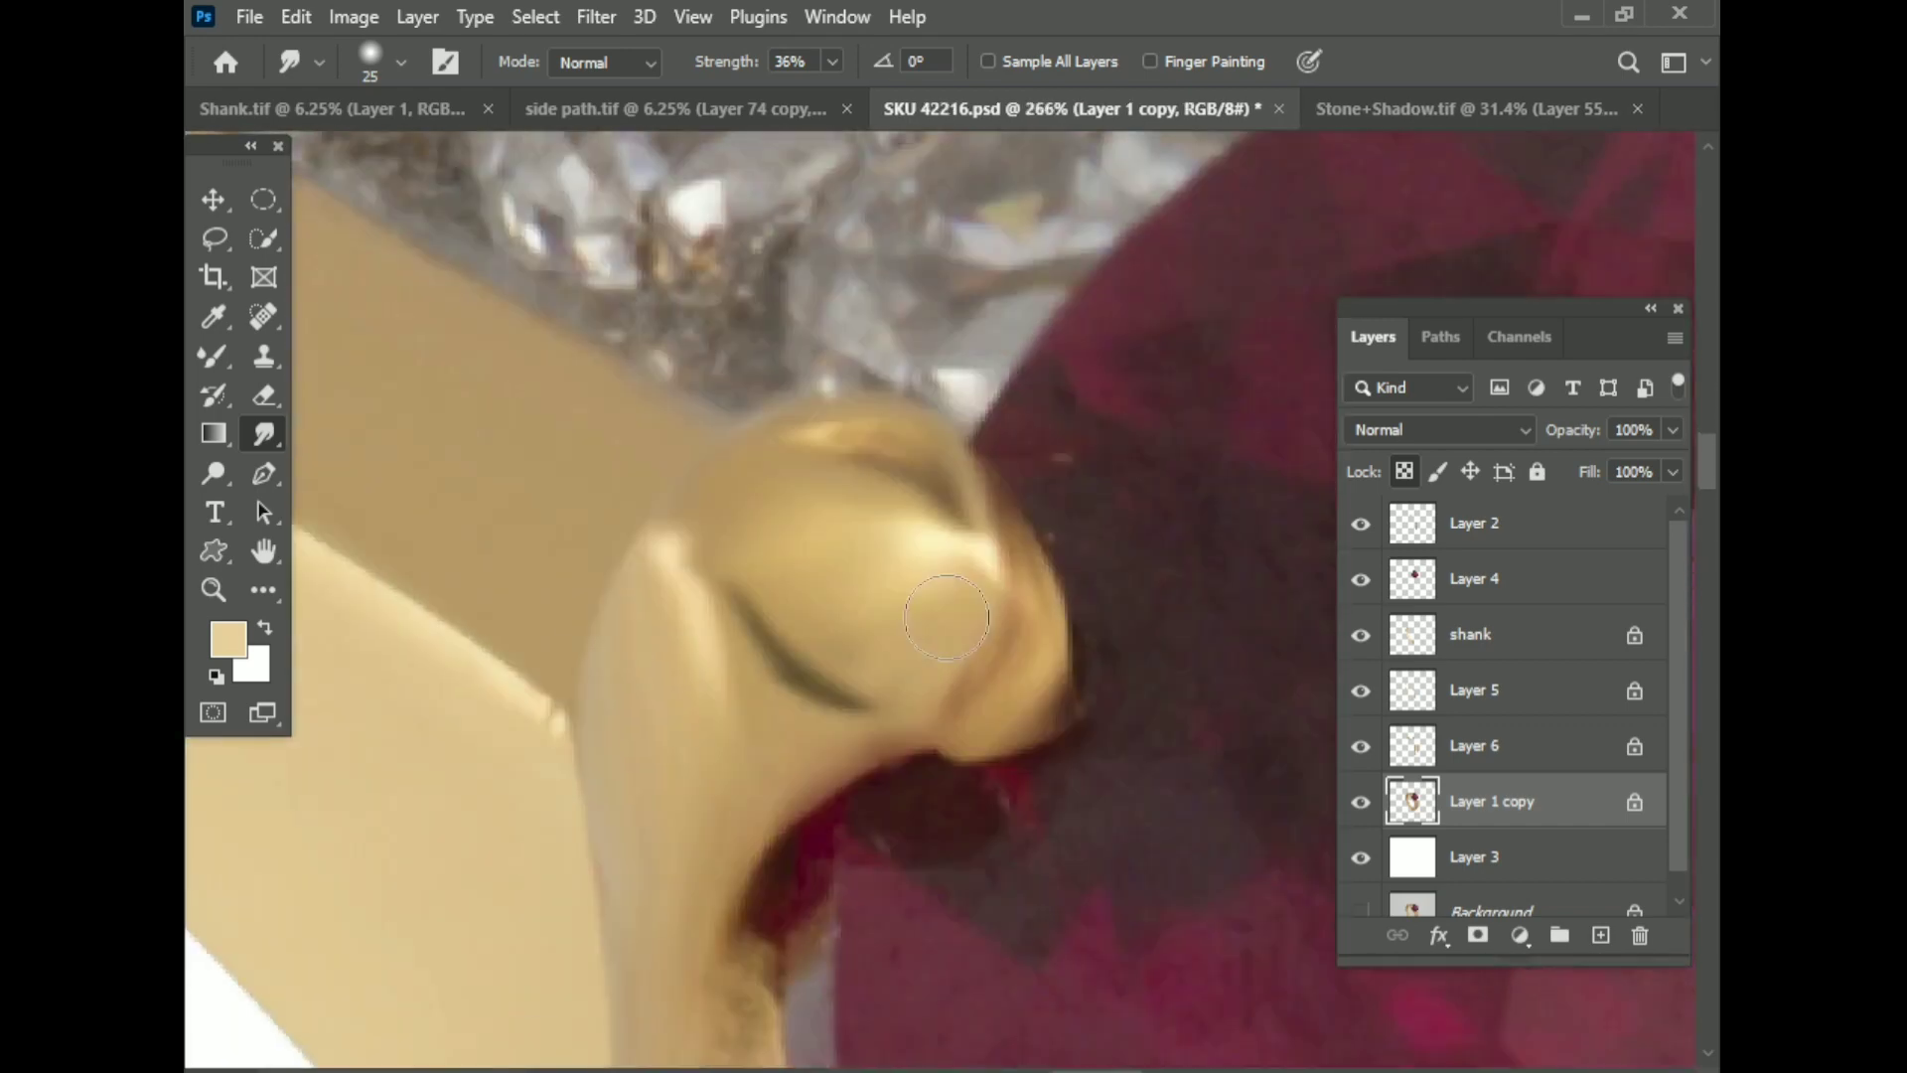
scroll(978, 666, "up", 1)
scroll(655, 582, "up", 3)
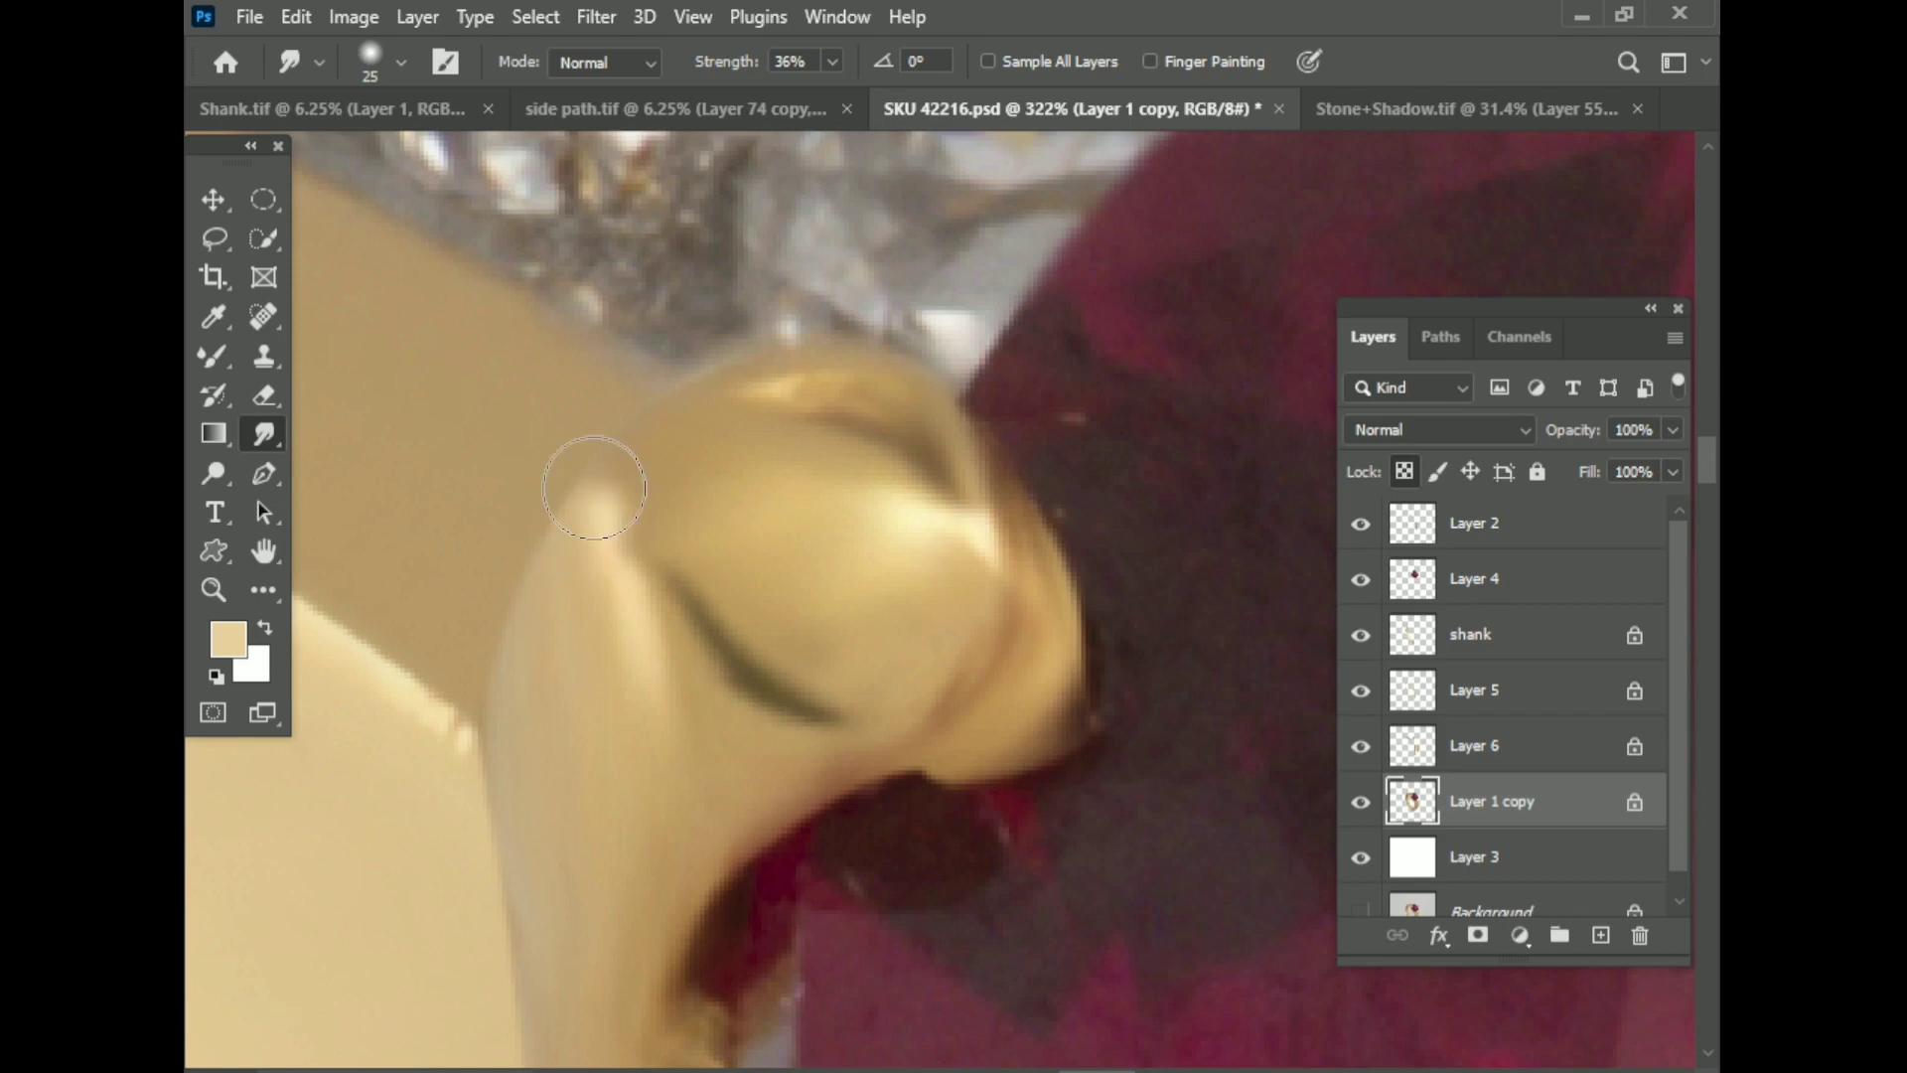
Step: Blend the highlight at the left prong's tip and enlarge the smudge brush slightly
mouse_move(594, 487)
left_mouse_down()
mouse_move(710, 398)
mouse_move(830, 396)
mouse_move(885, 405)
mouse_move(996, 503)
mouse_move(1072, 527)
left_mouse_up()
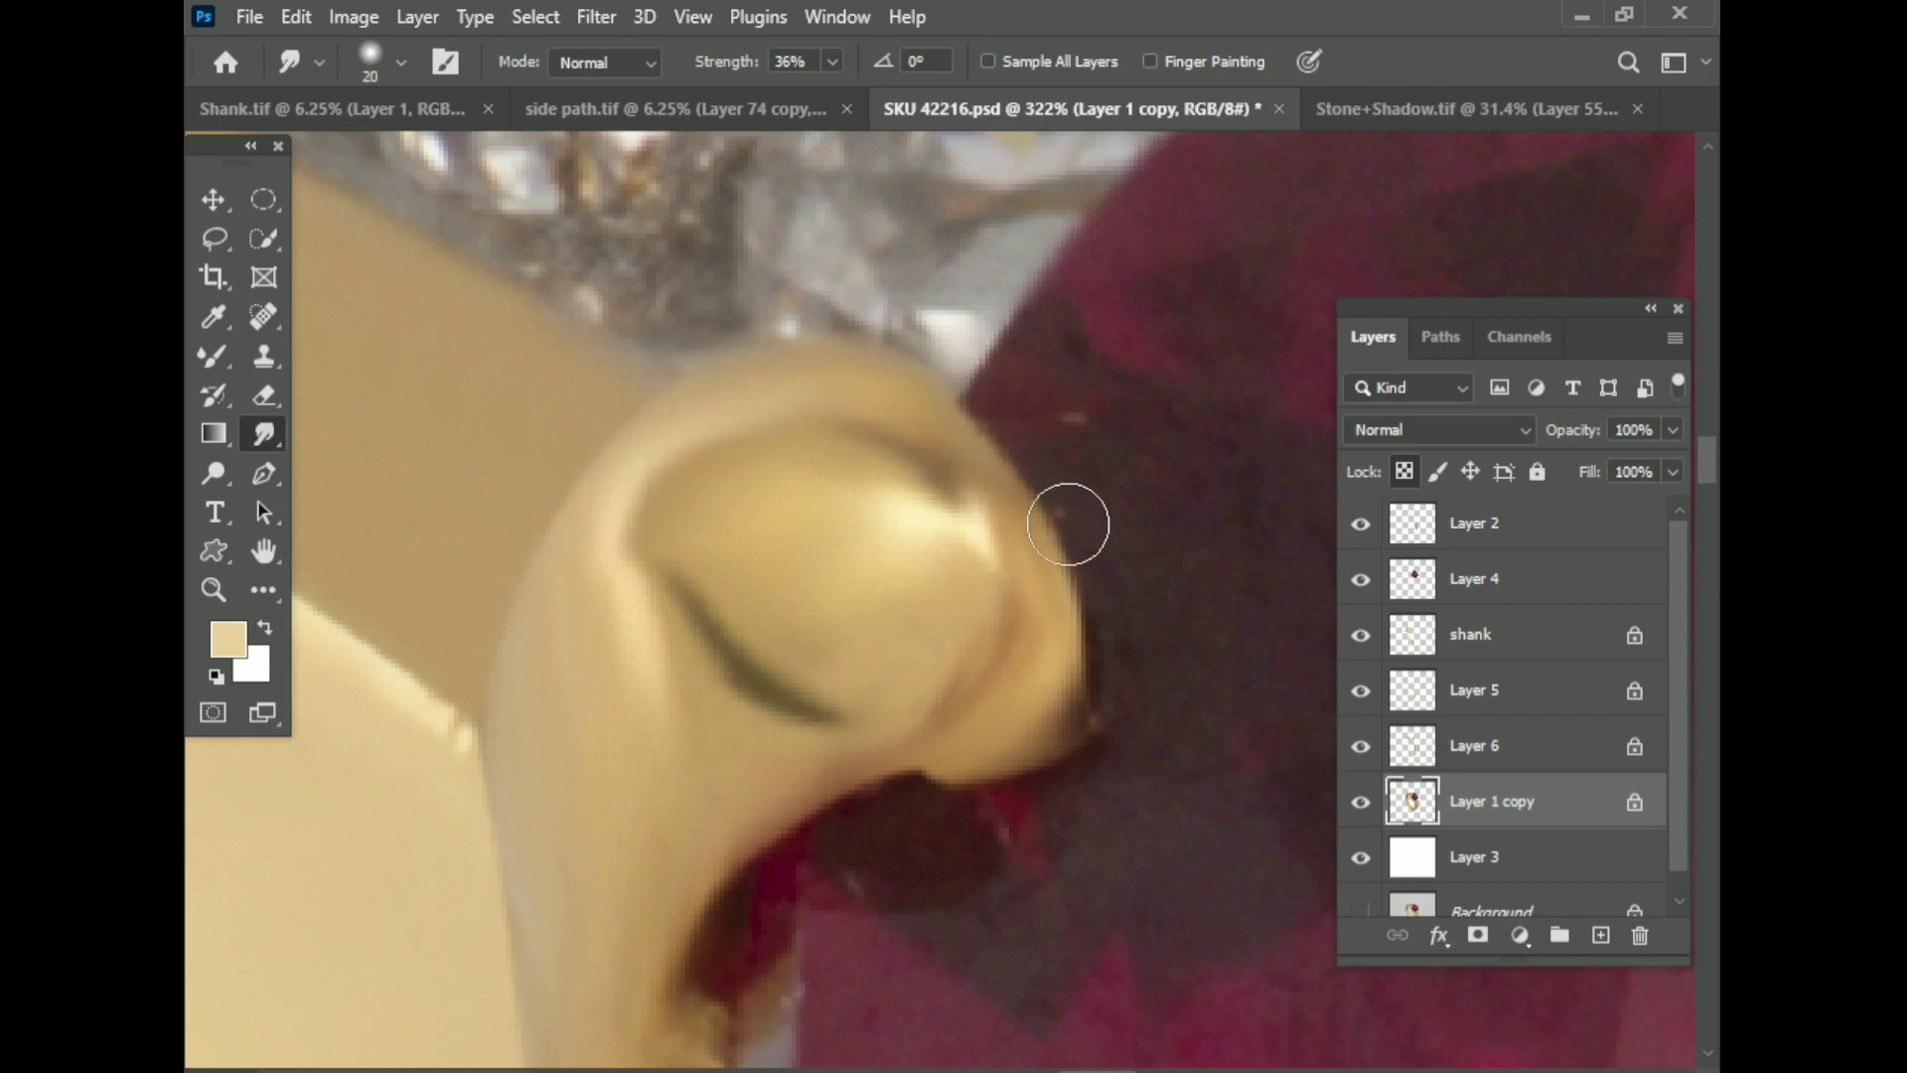
scroll(626, 432, "down", 3)
scroll(625, 432, "down", 5)
scroll(630, 617, "down", 2)
scroll(553, 520, "down", 3)
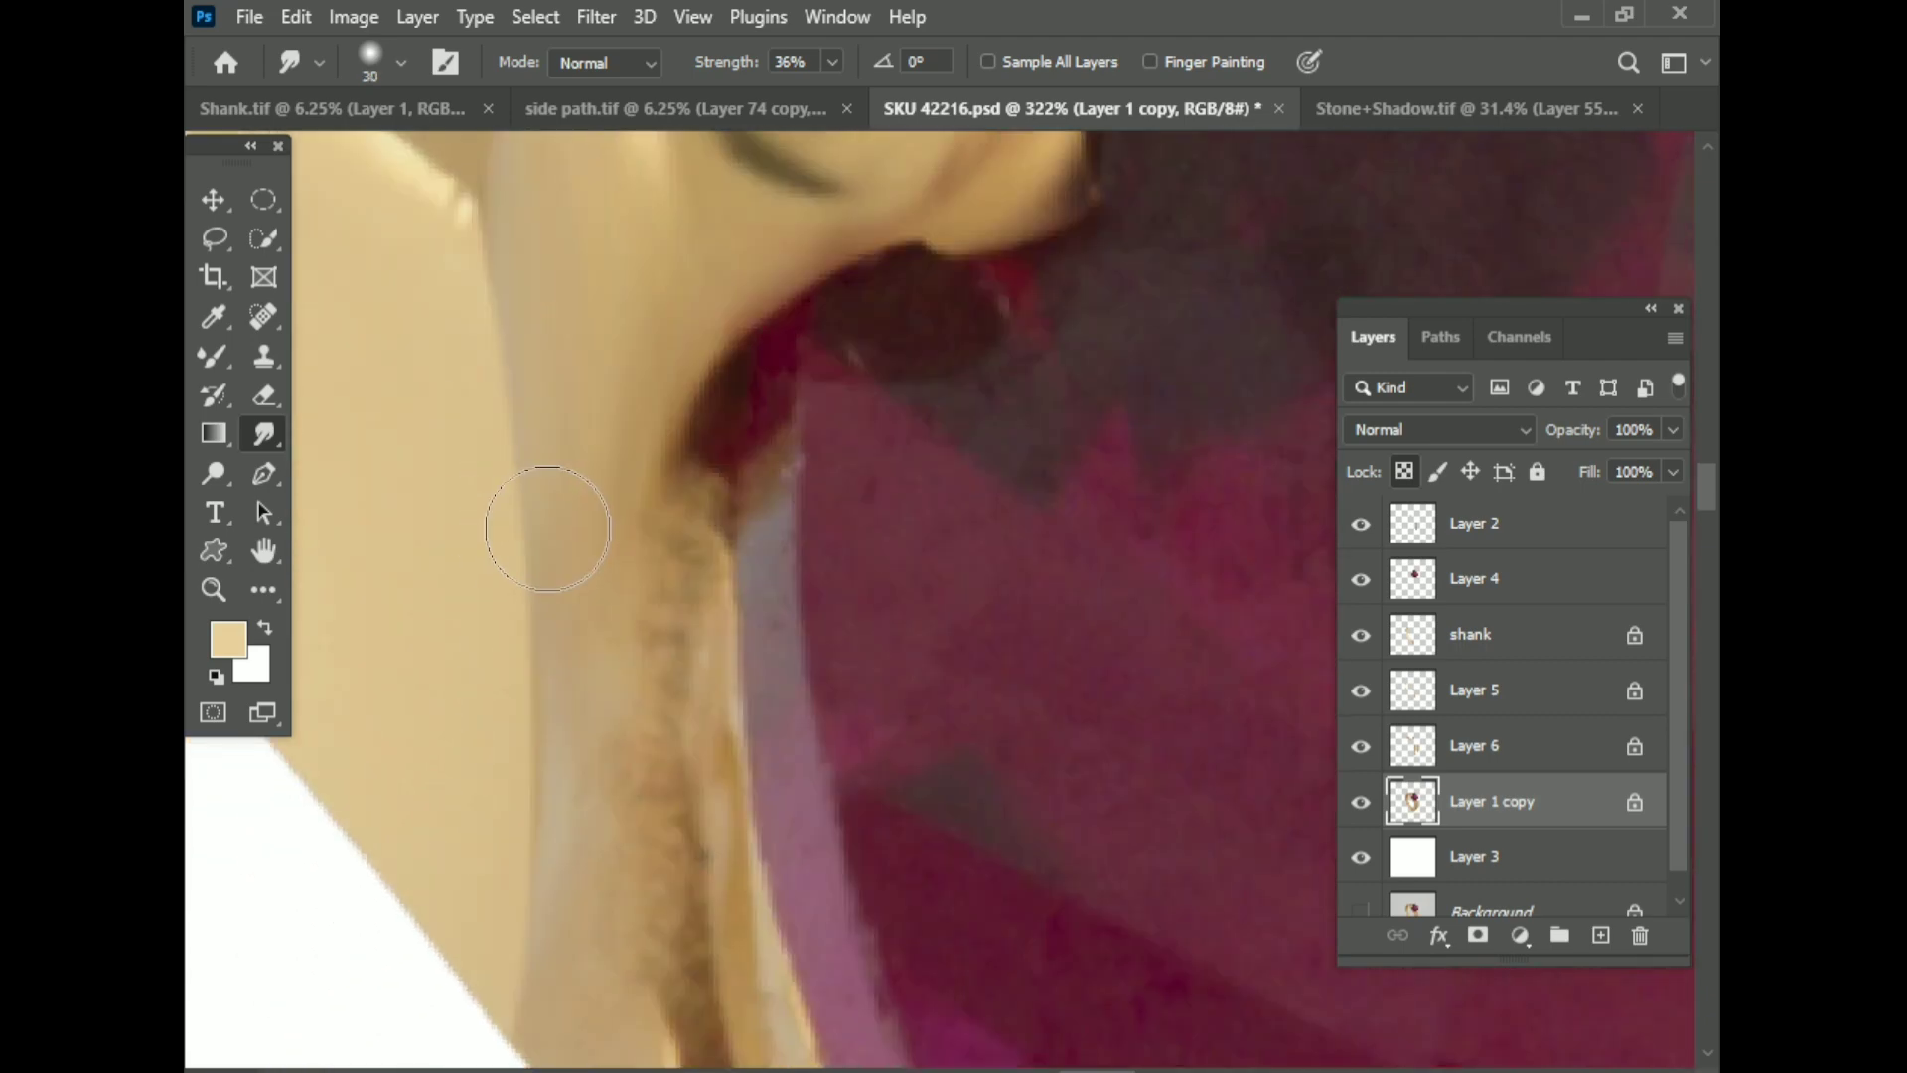
scroll(554, 519, "down", 3)
key("bracketright")
scroll(513, 817, "down", 3)
scroll(657, 473, "up", 2)
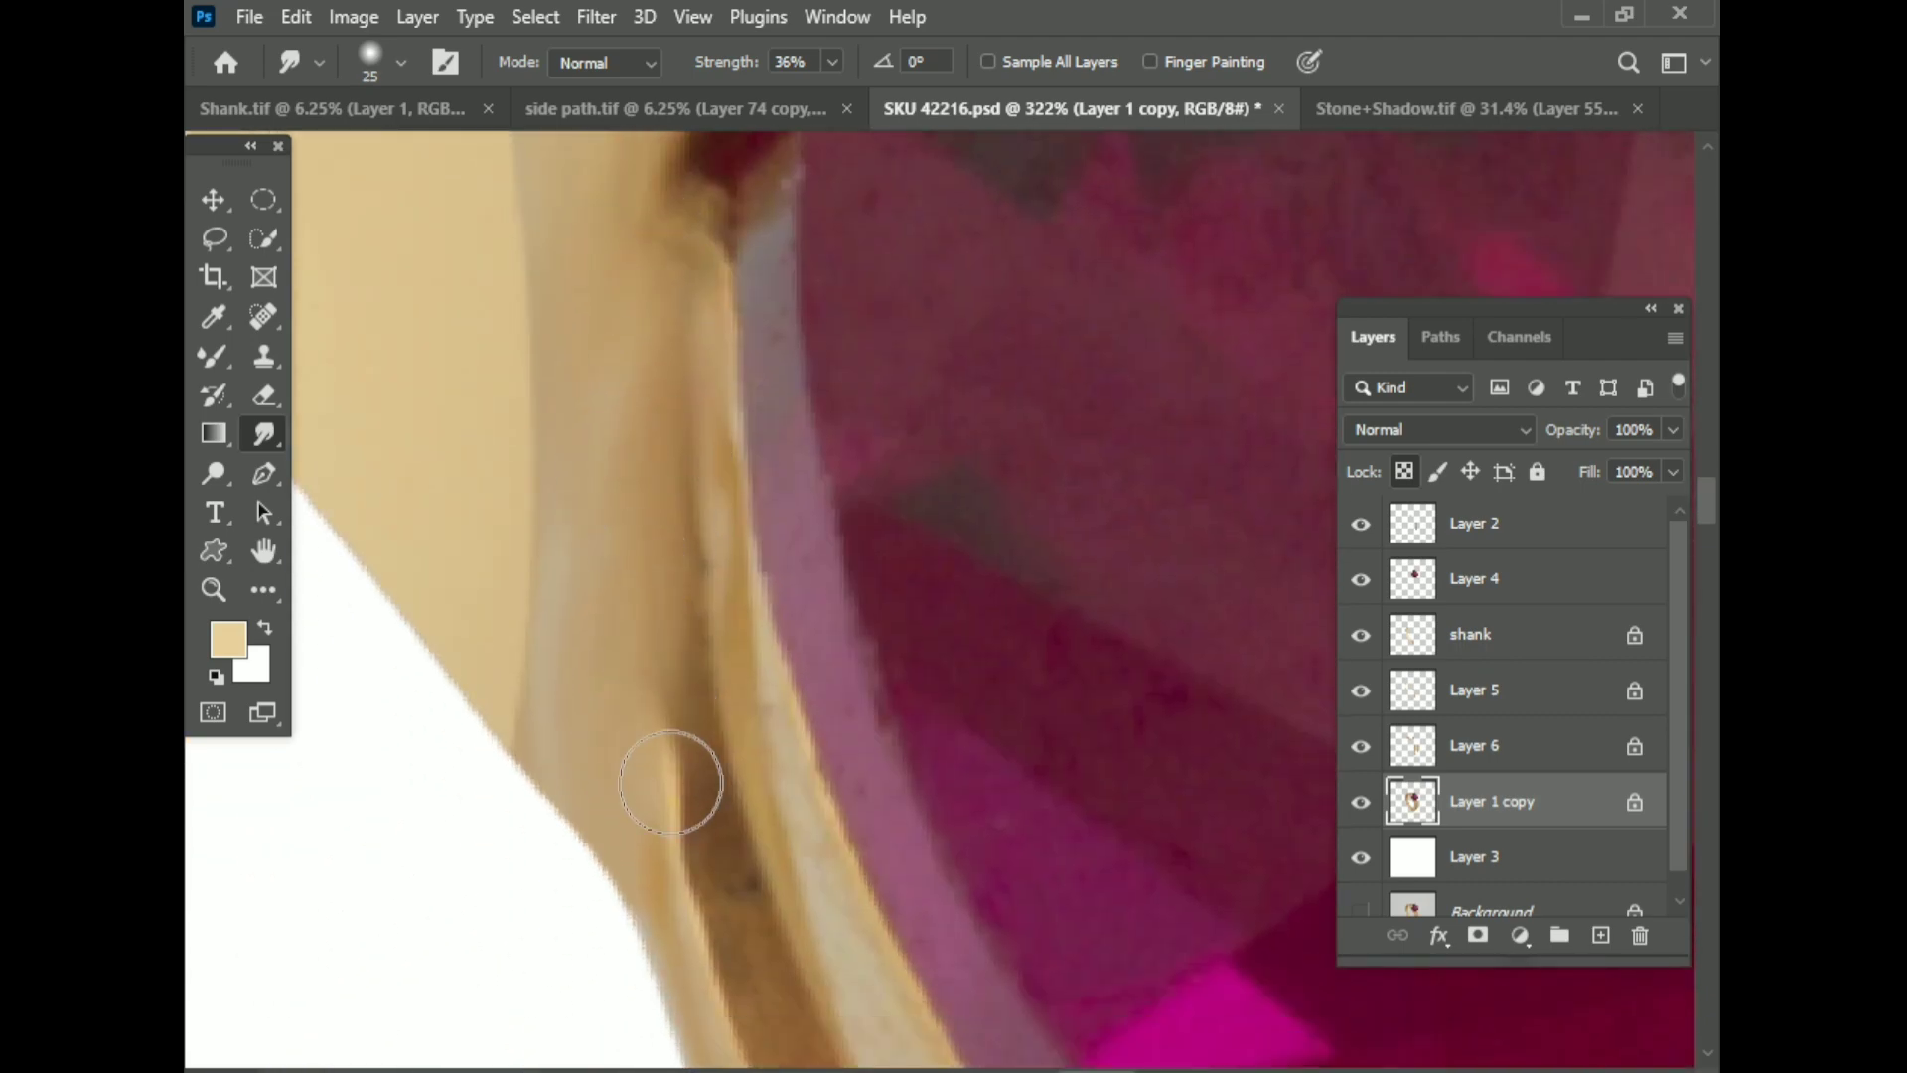
scroll(732, 779, "down", 3)
scroll(910, 808, "down", 5)
scroll(910, 808, "down", 5)
scroll(624, 684, "down", 5)
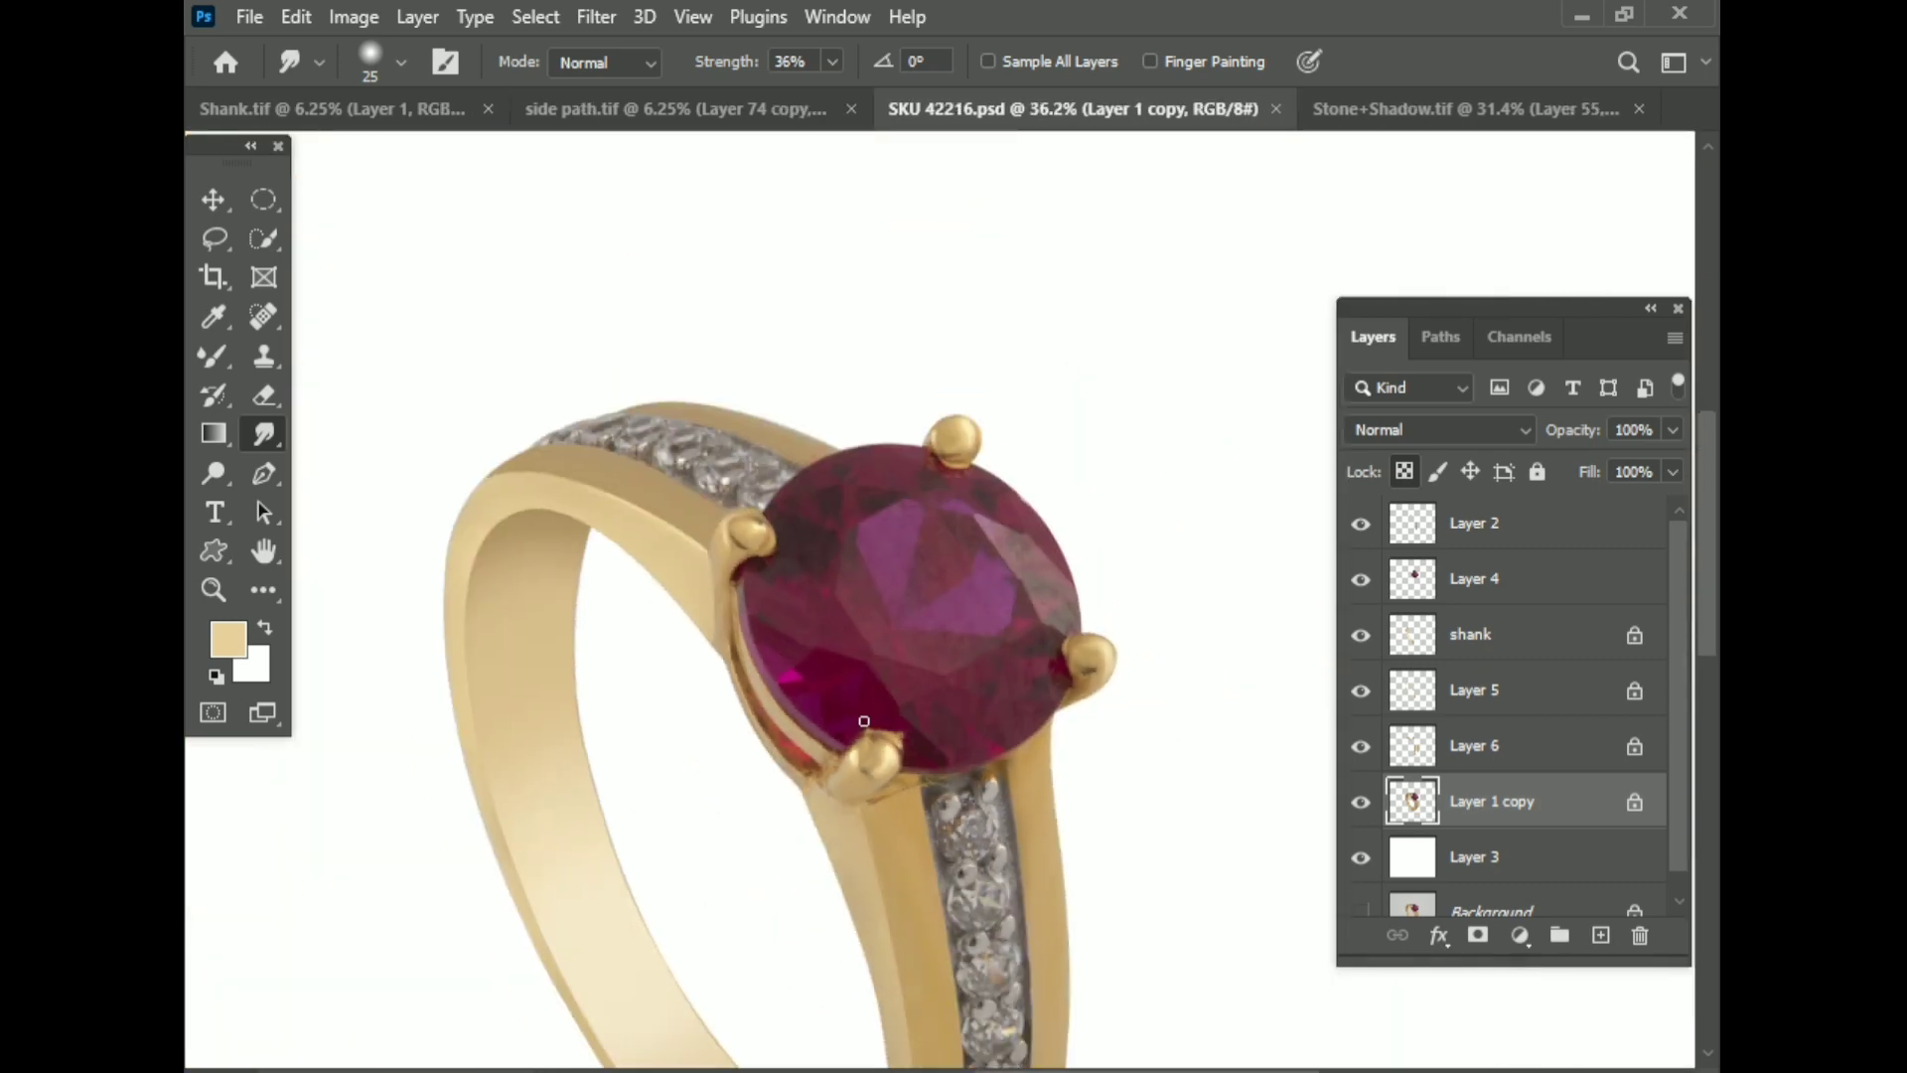
scroll(808, 630, "down", 2)
scroll(915, 660, "down", 1)
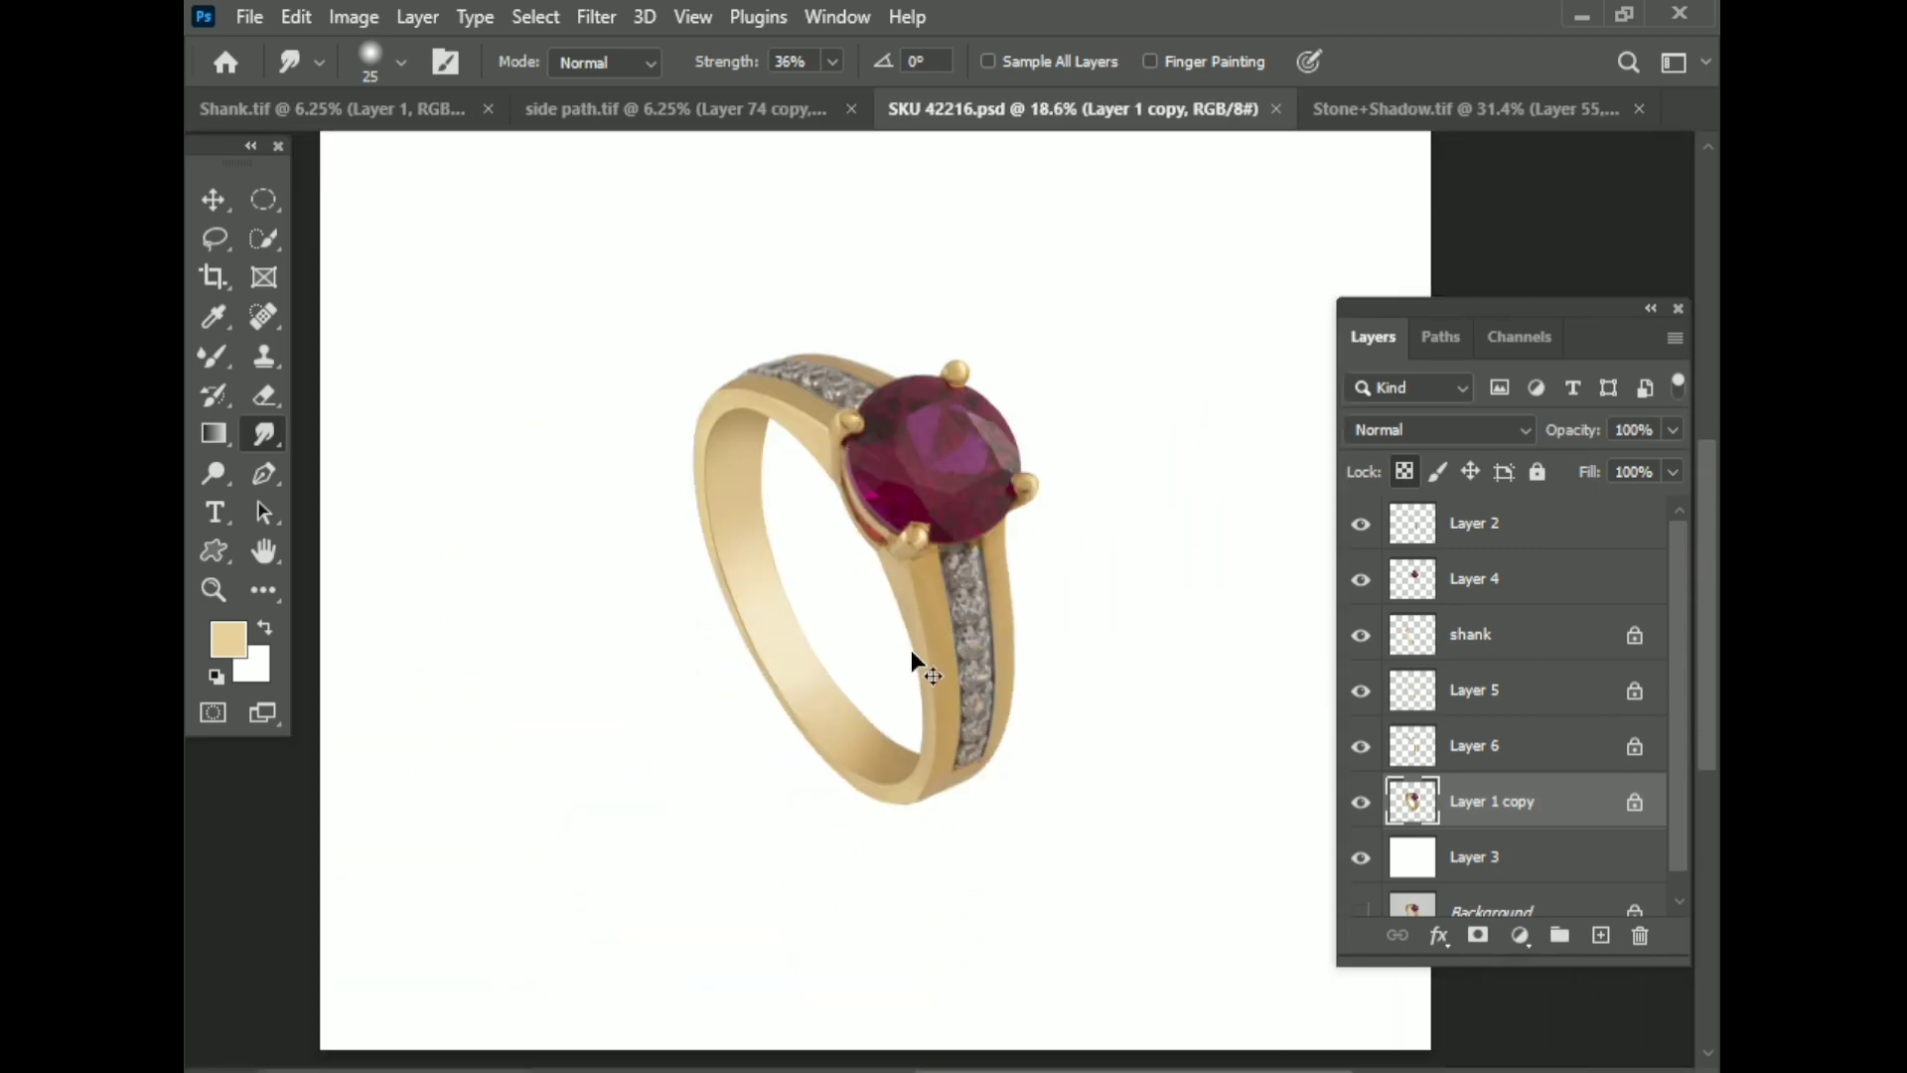
scroll(698, 541, "up", 4)
Step: Hide the shank layer and add a new empty layer
scroll(1086, 643, "down", 1)
left_click(1479, 655)
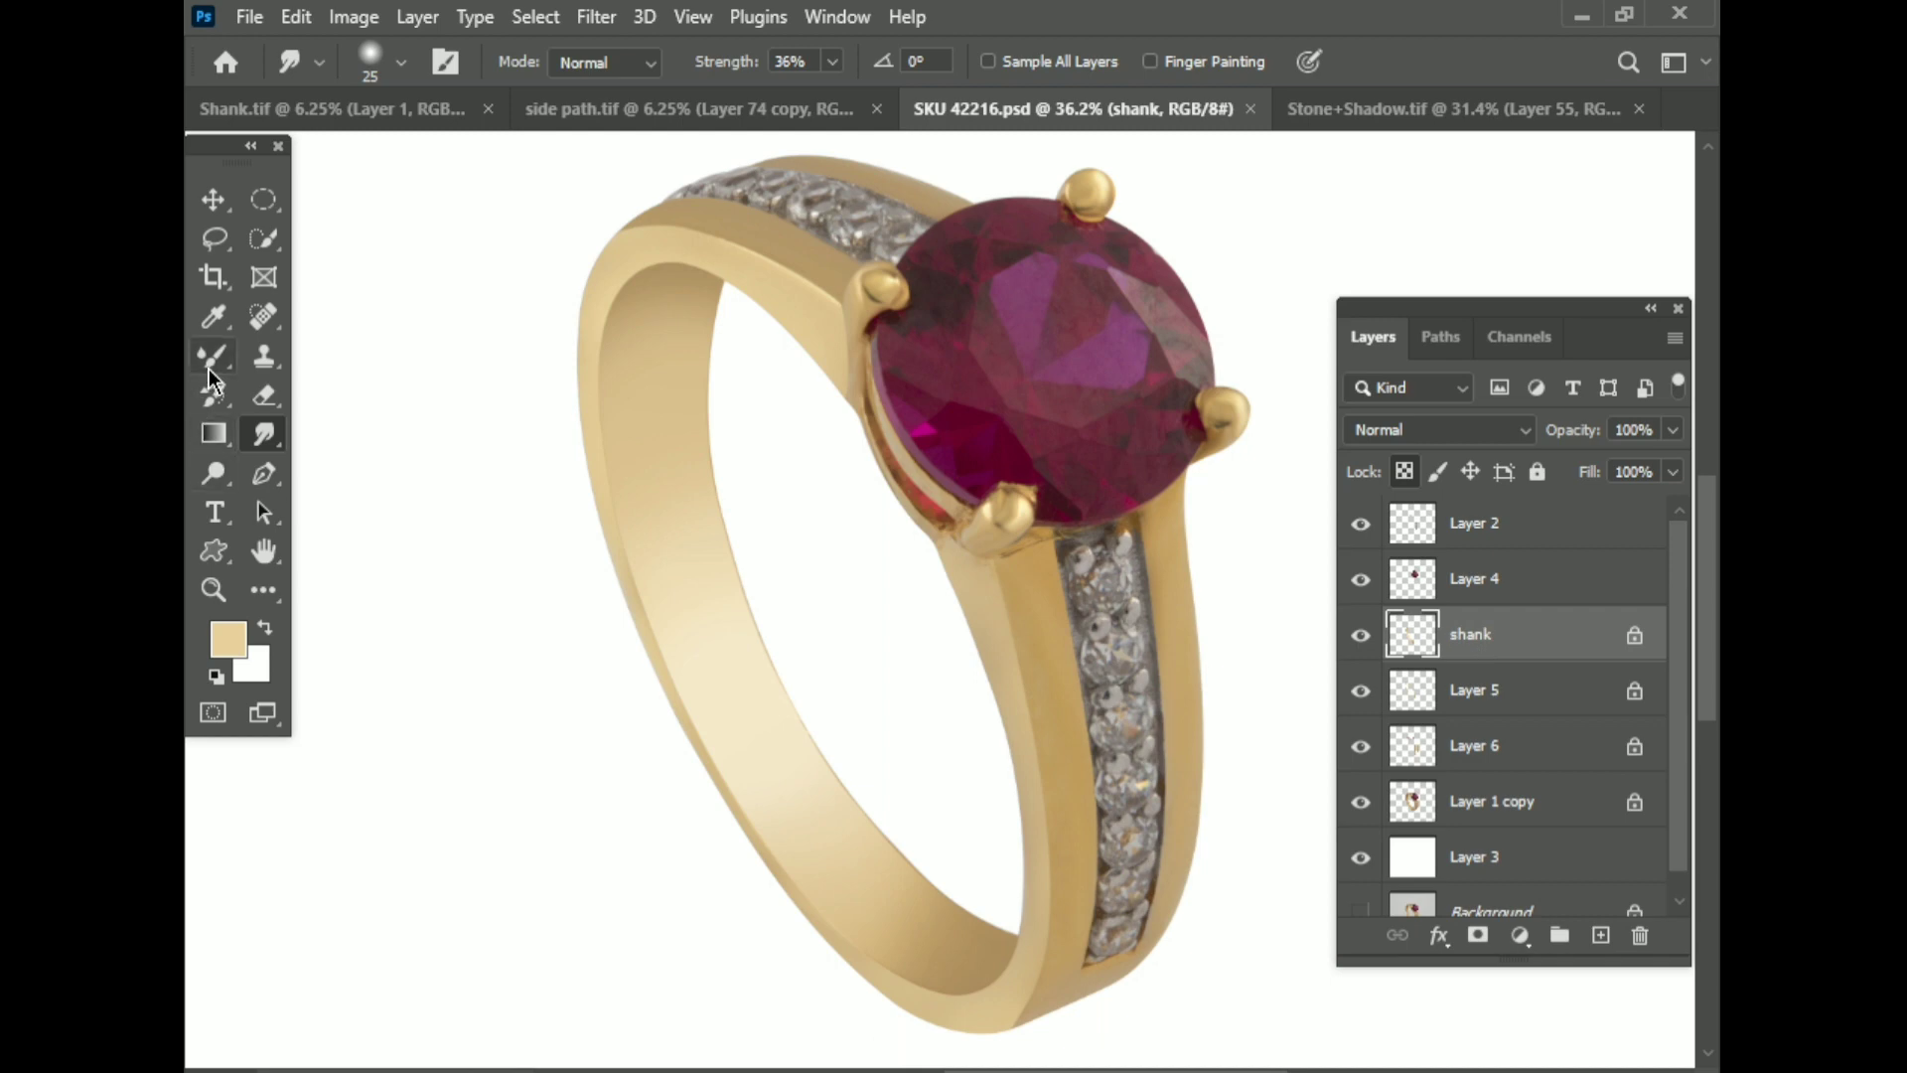
left_click(1361, 635)
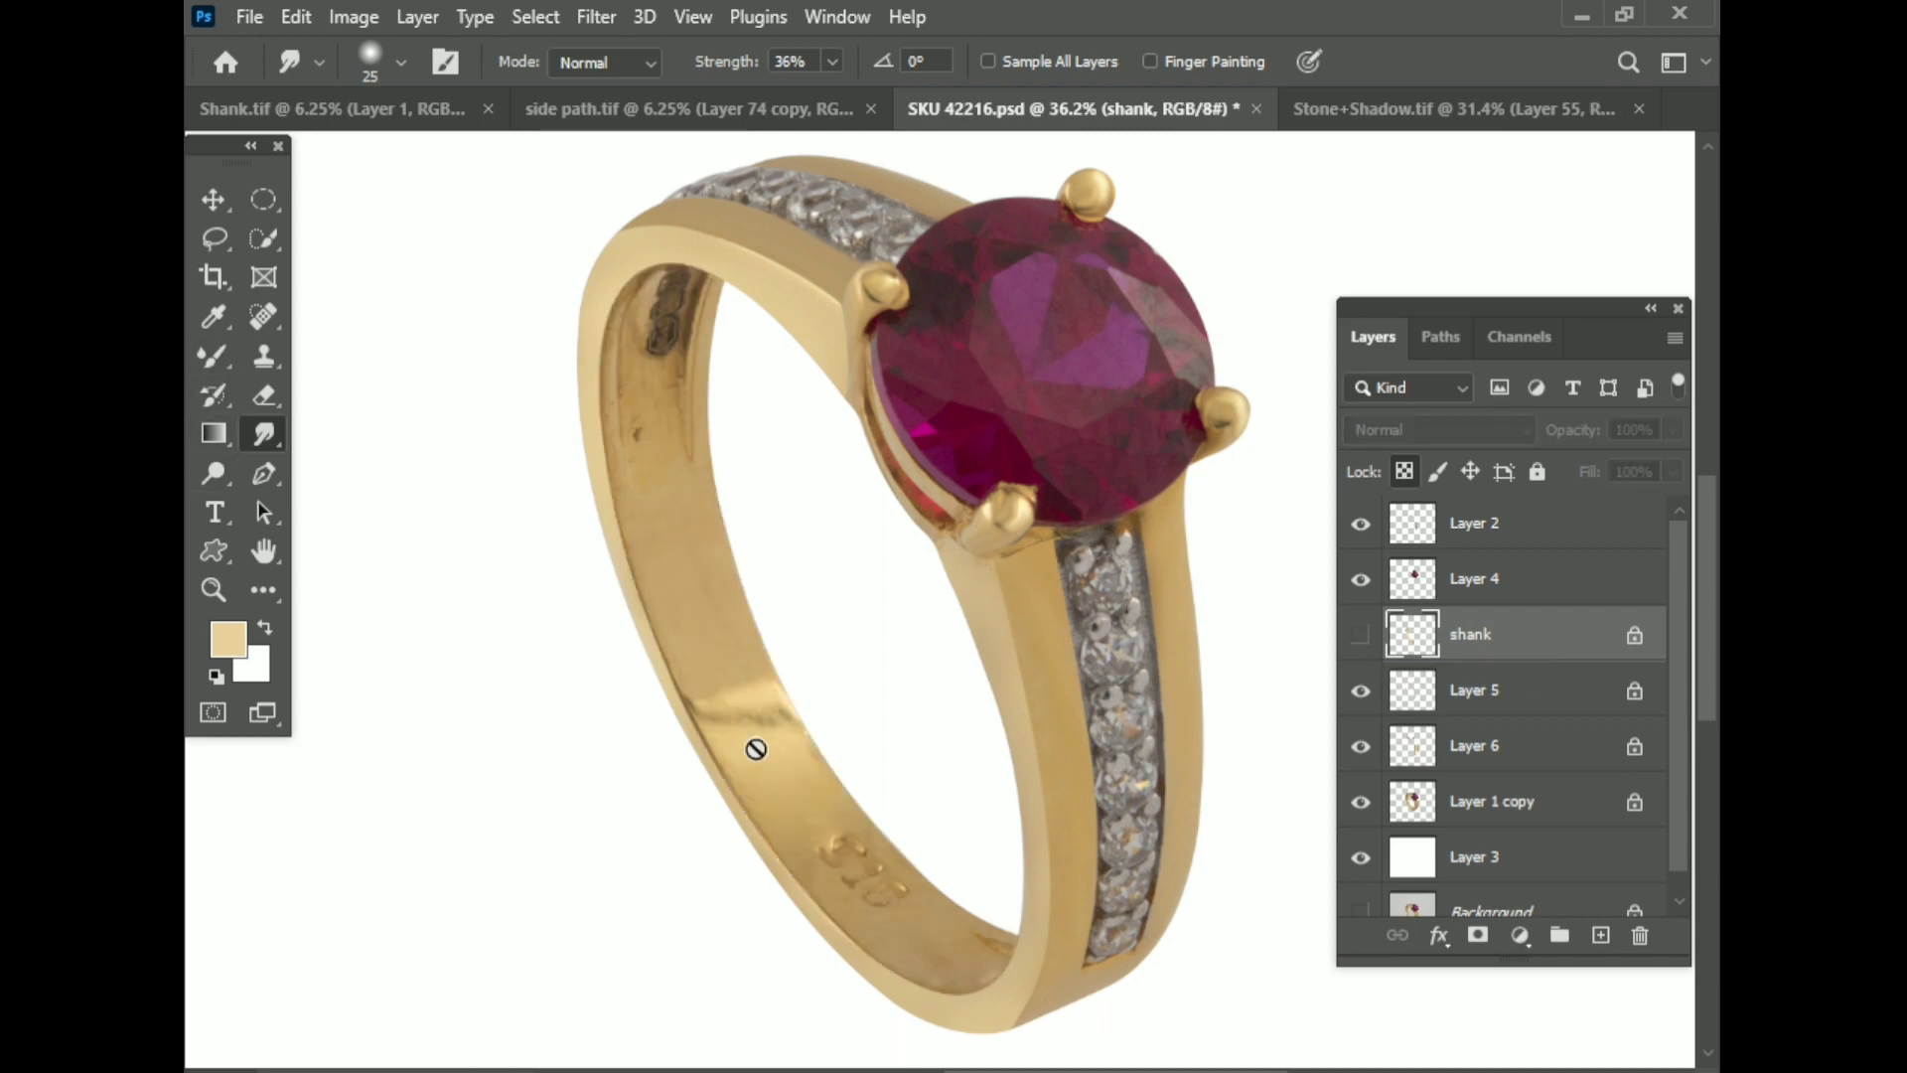
left_click(1600, 934)
Step: Pen-trace a closed curved path around a patch on the lower left band
key("p")
scroll(583, 647, "up", 4)
left_click(596, 629)
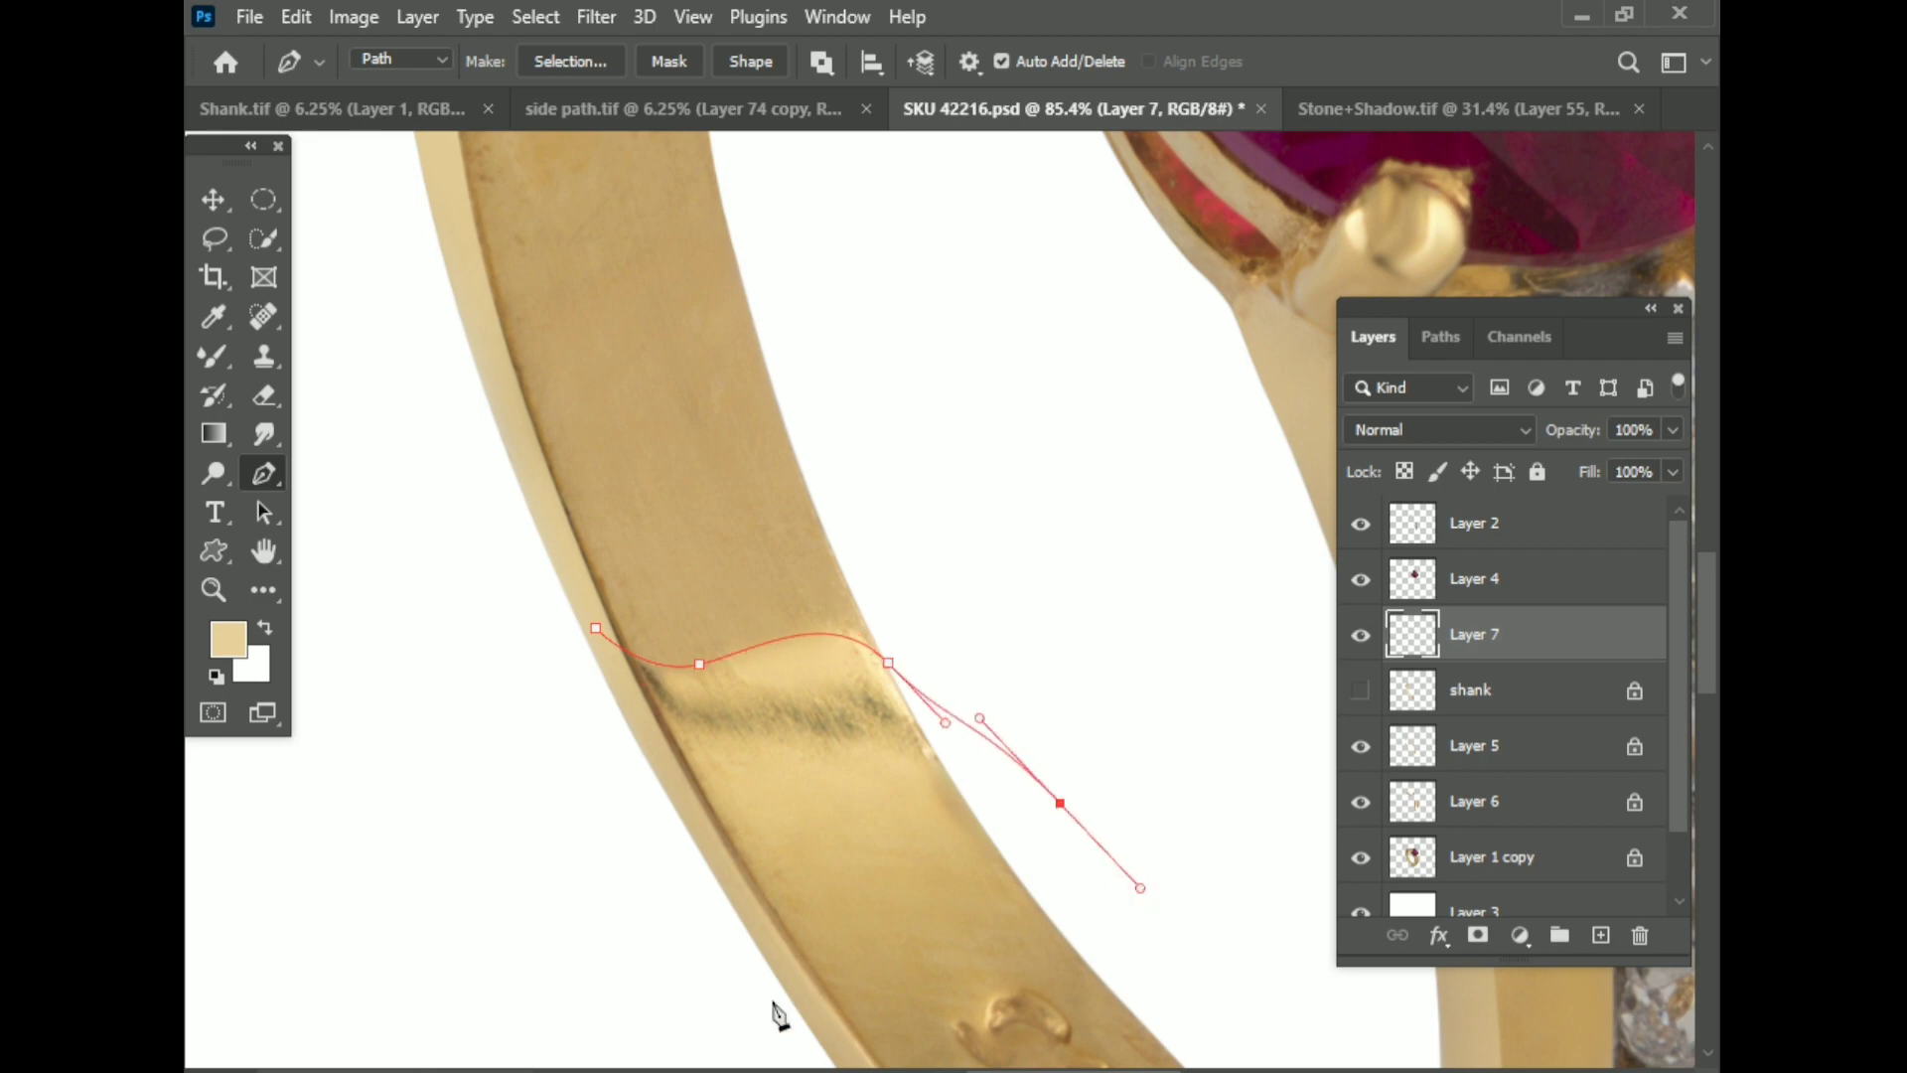
left_click_drag(730, 992, 557, 854)
left_click(596, 629)
Step: Show the shank layer again and turn the closed path into a selection
left_click(1361, 691)
scroll(852, 755, "down", 5)
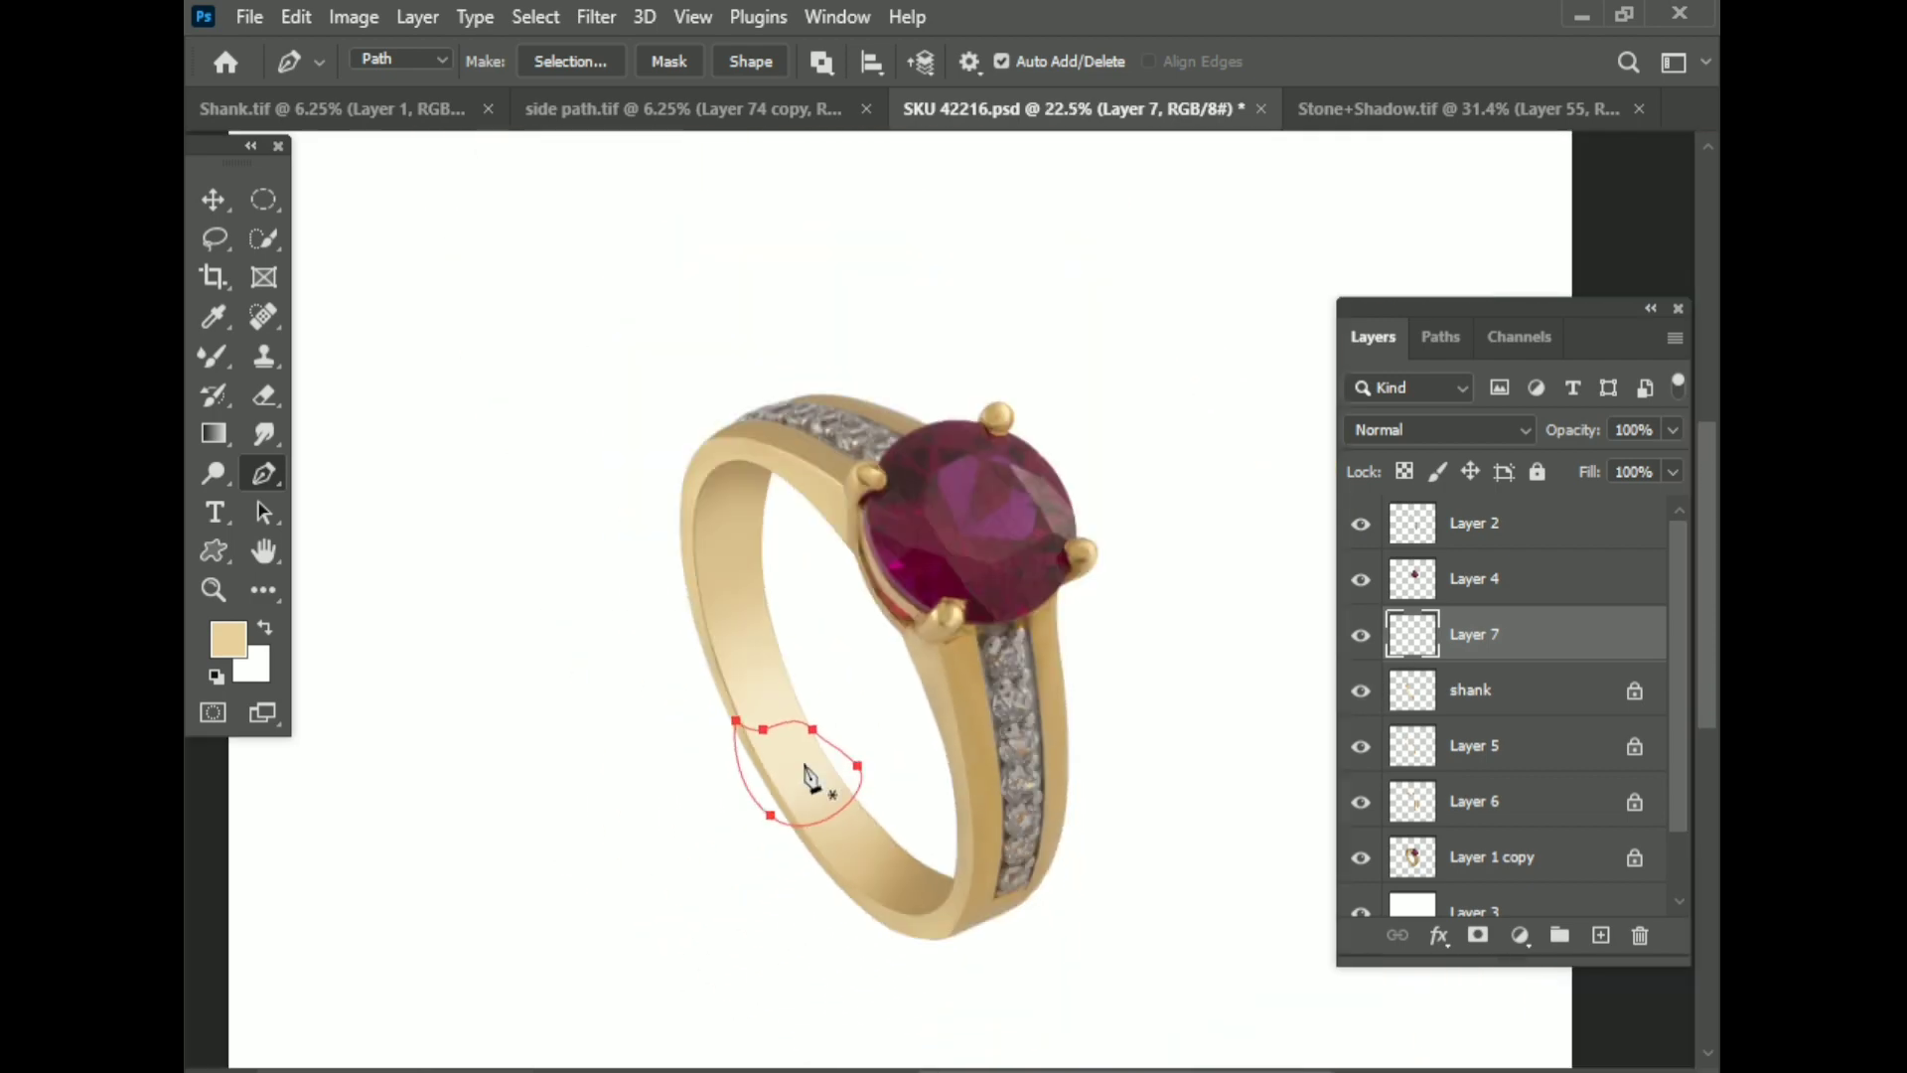
right_click(809, 778)
left_click(874, 217)
key("Return")
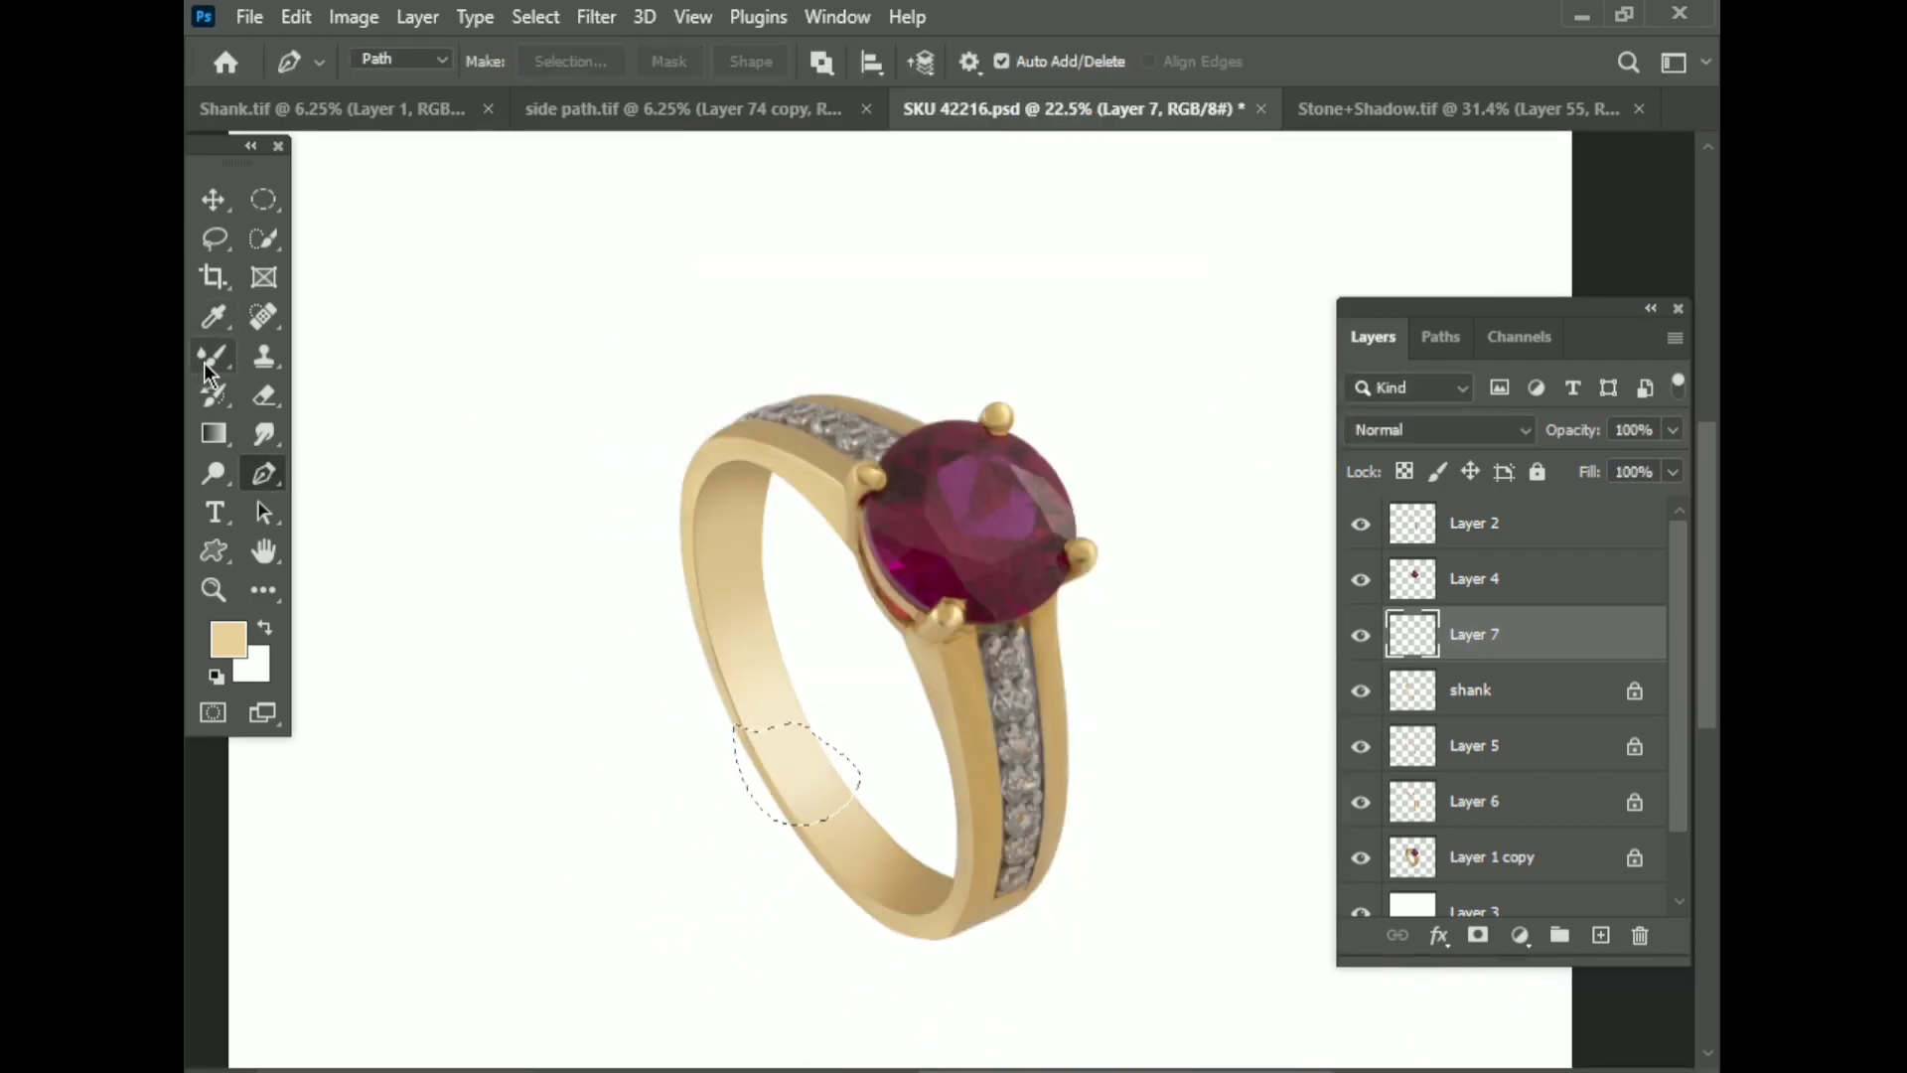
left_click(211, 356)
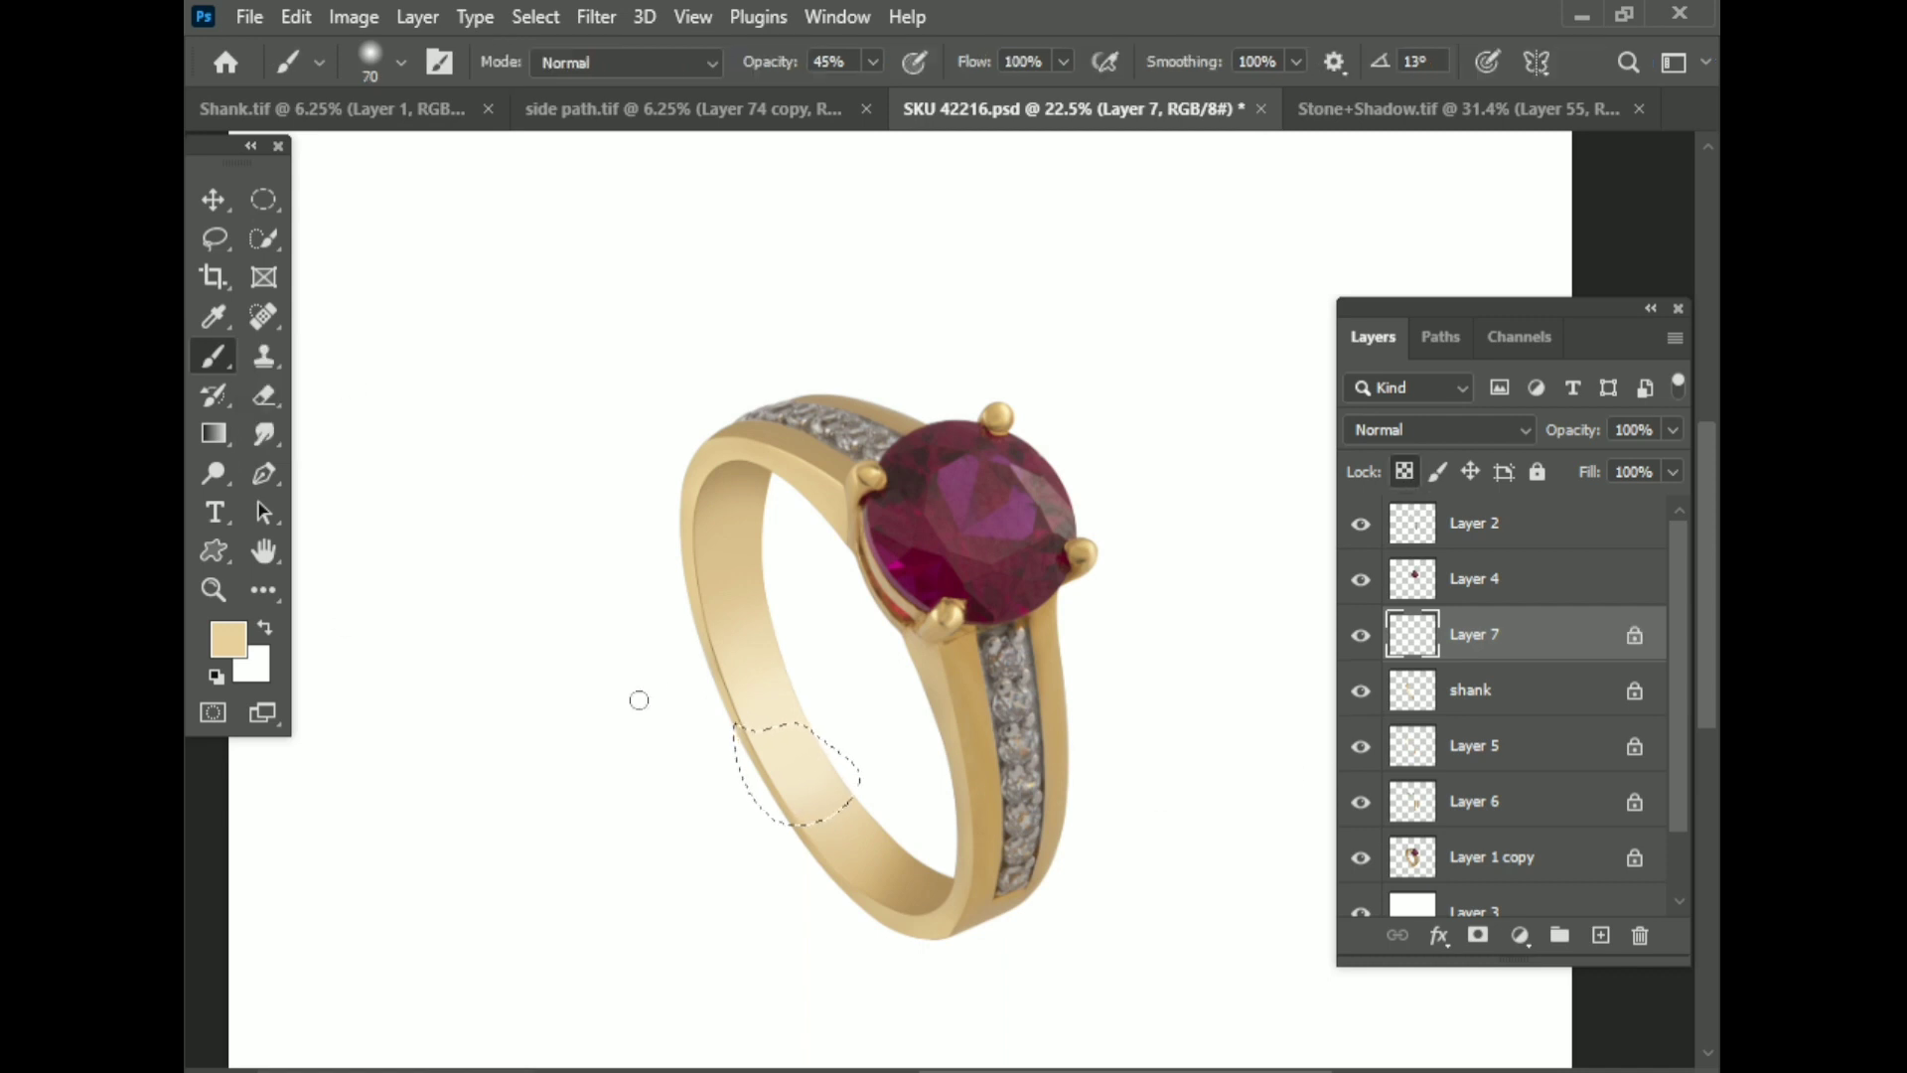
Step: Paint the selected shank patch a darker tan sampled from the ring with an enlarged brush
left_click(892, 879, "alt")
scroll(830, 760, "up", 3)
key("bracketright")
key("bracketright")
key("bracketright")
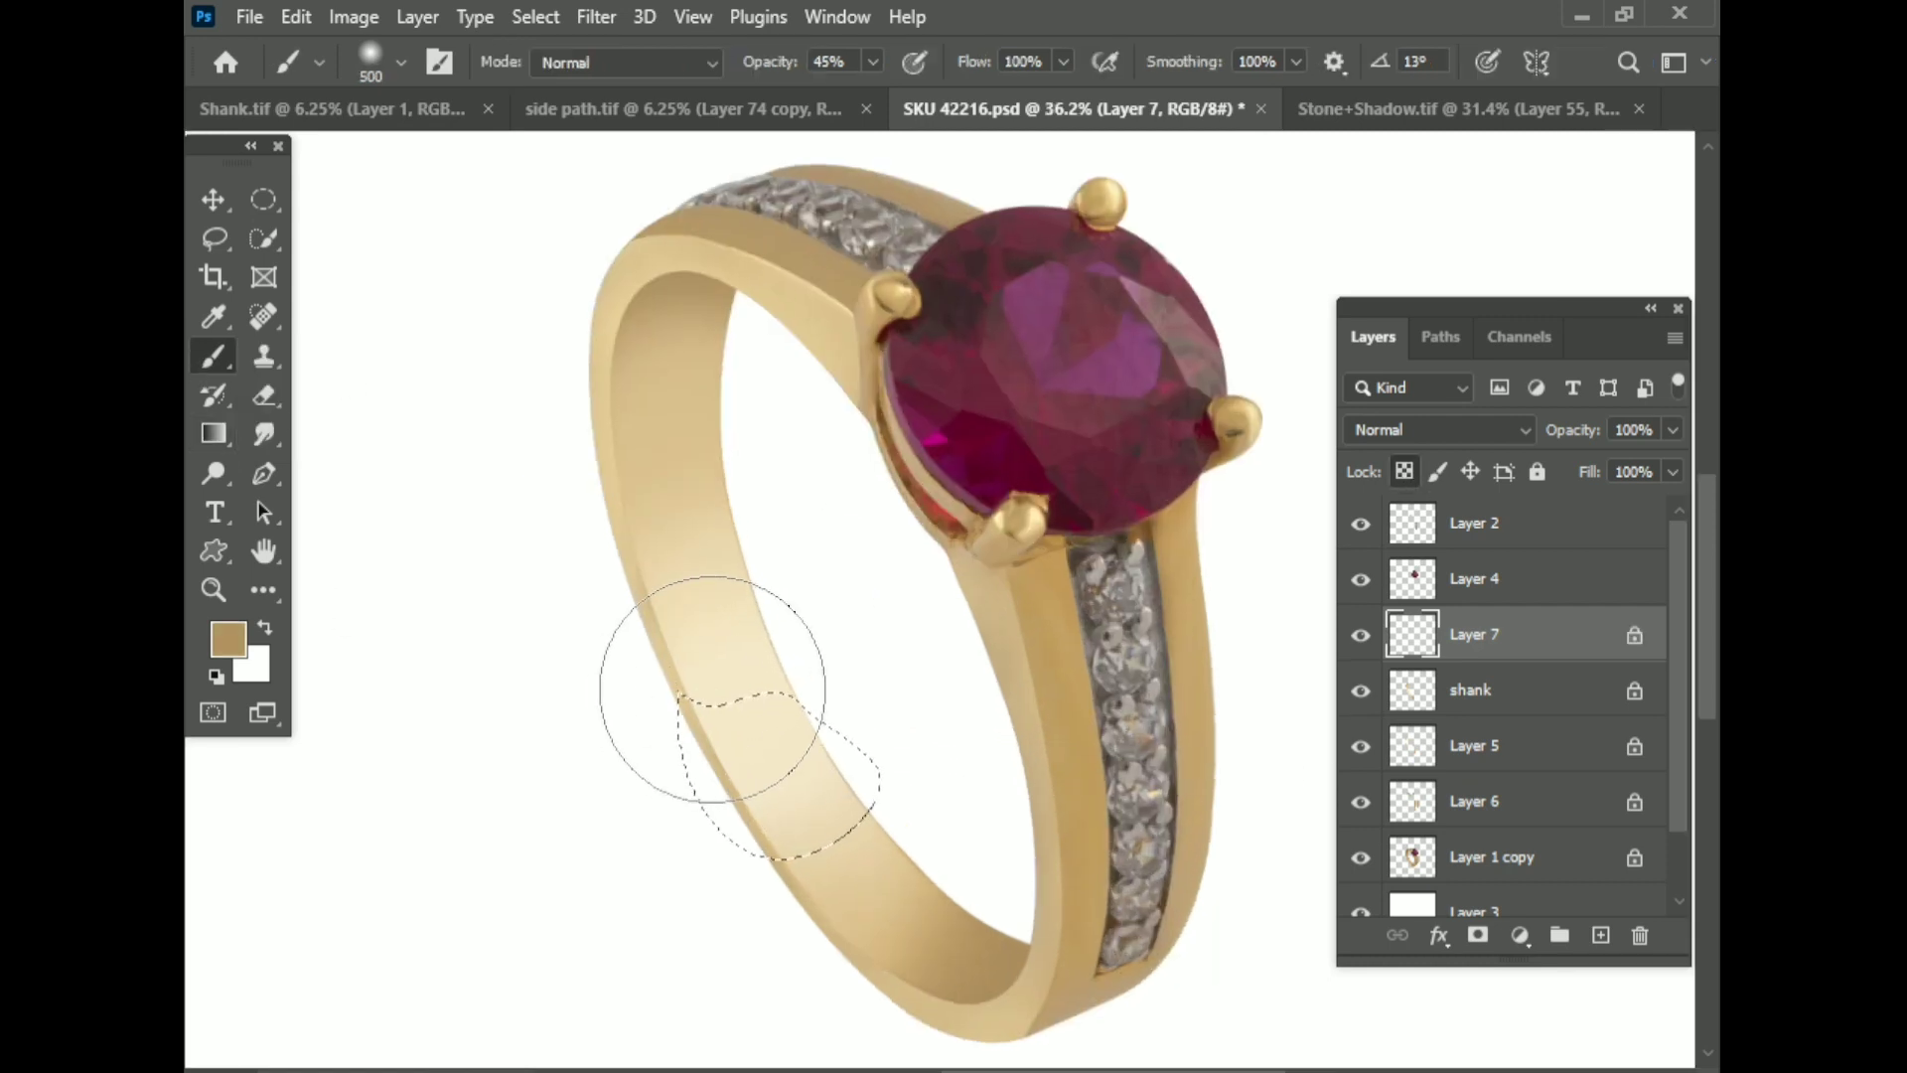
left_click(1490, 700)
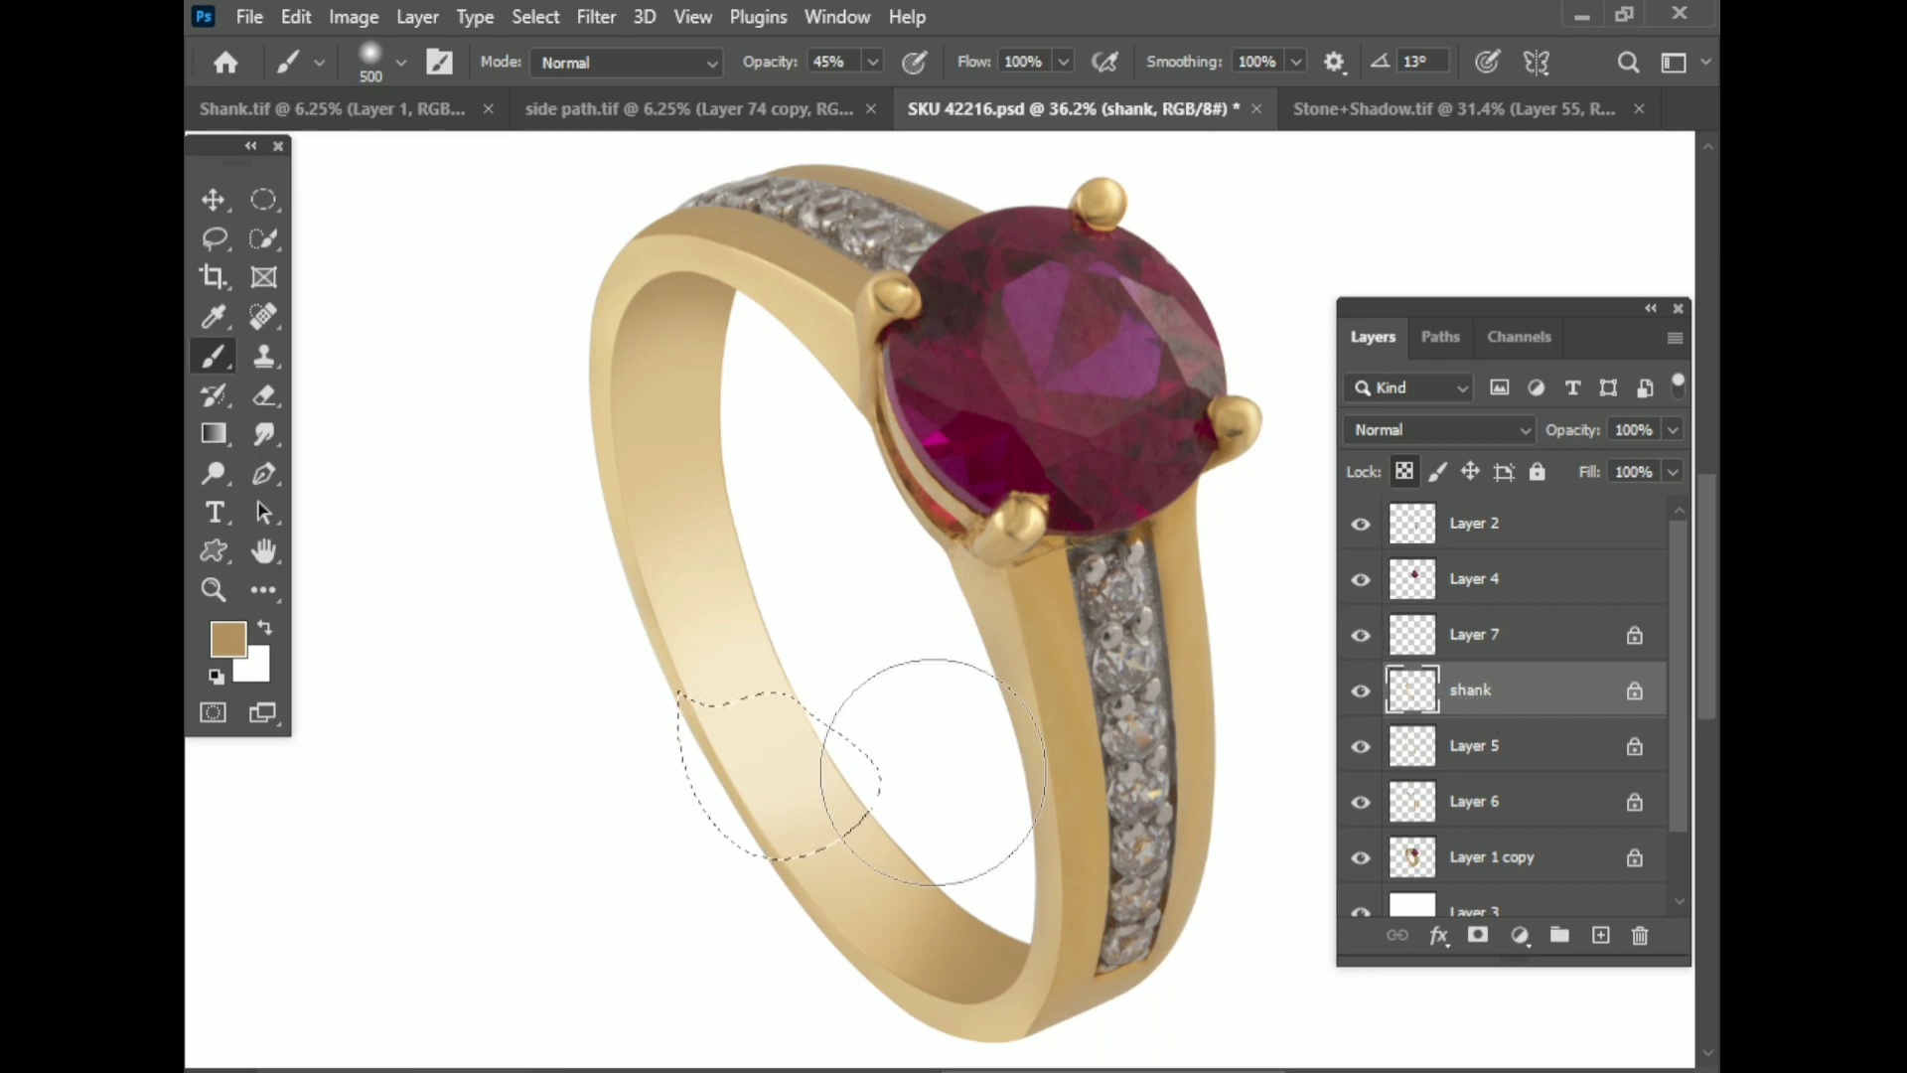
left_click_drag(934, 772, 694, 626)
scroll(685, 646, "up", 4)
scroll(809, 657, "up", 3)
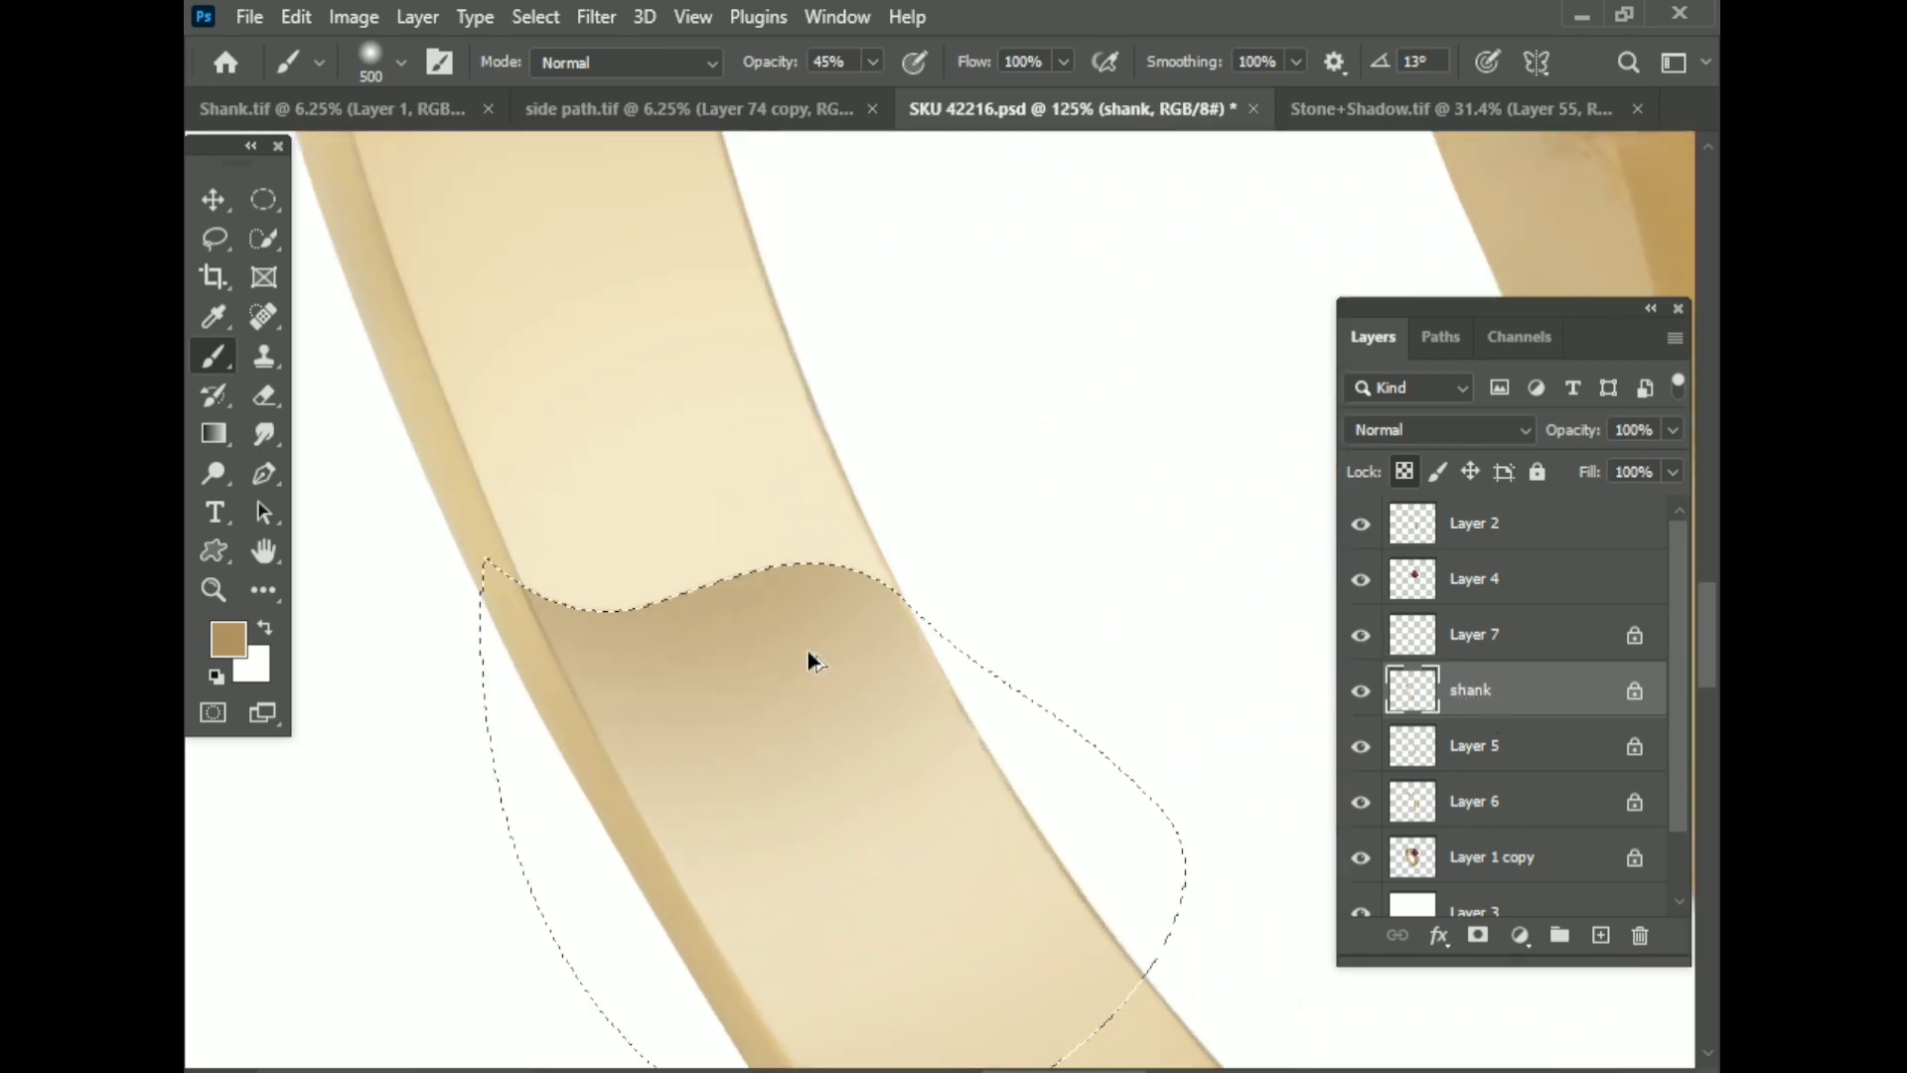
scroll(810, 661, "down", 5)
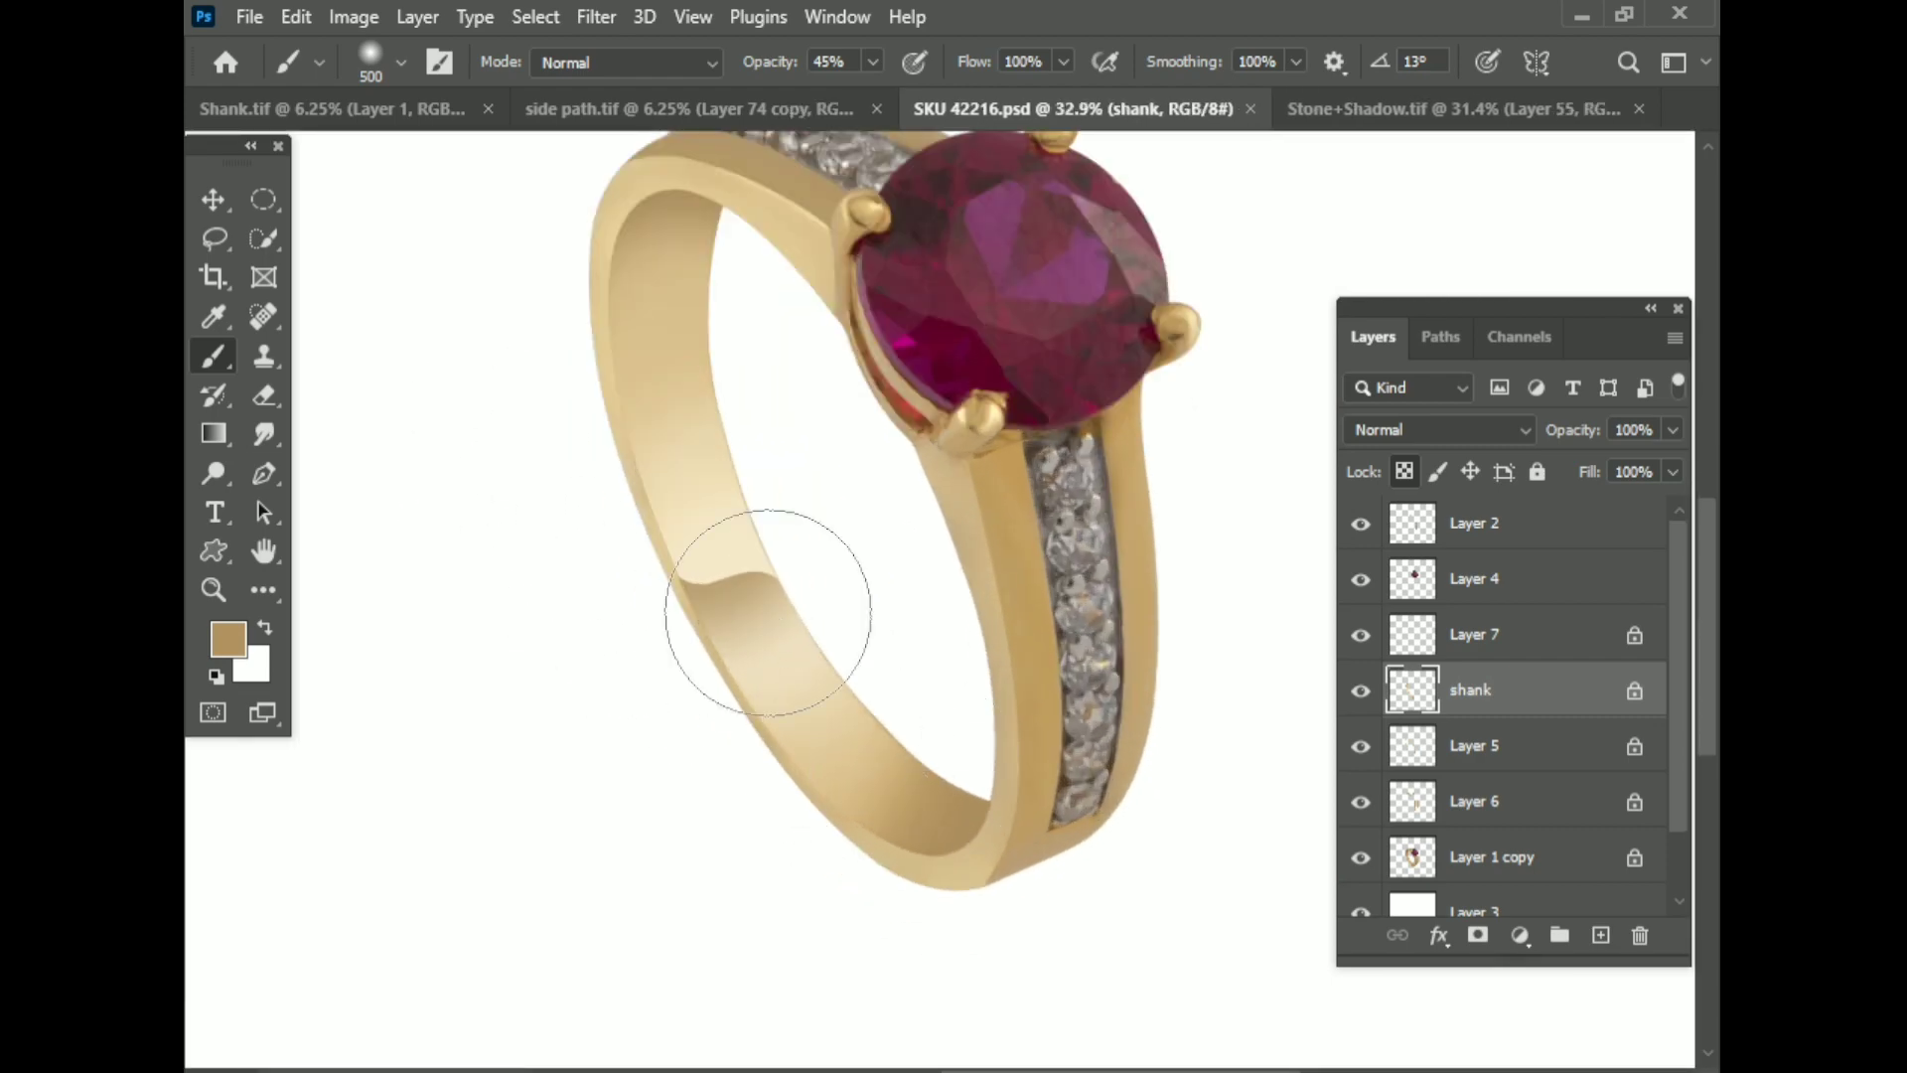
Step: Save the work path as Path 6 and delete Layer 7
left_click(1440, 337)
double_click(1430, 686)
key("Return")
left_click(1480, 764)
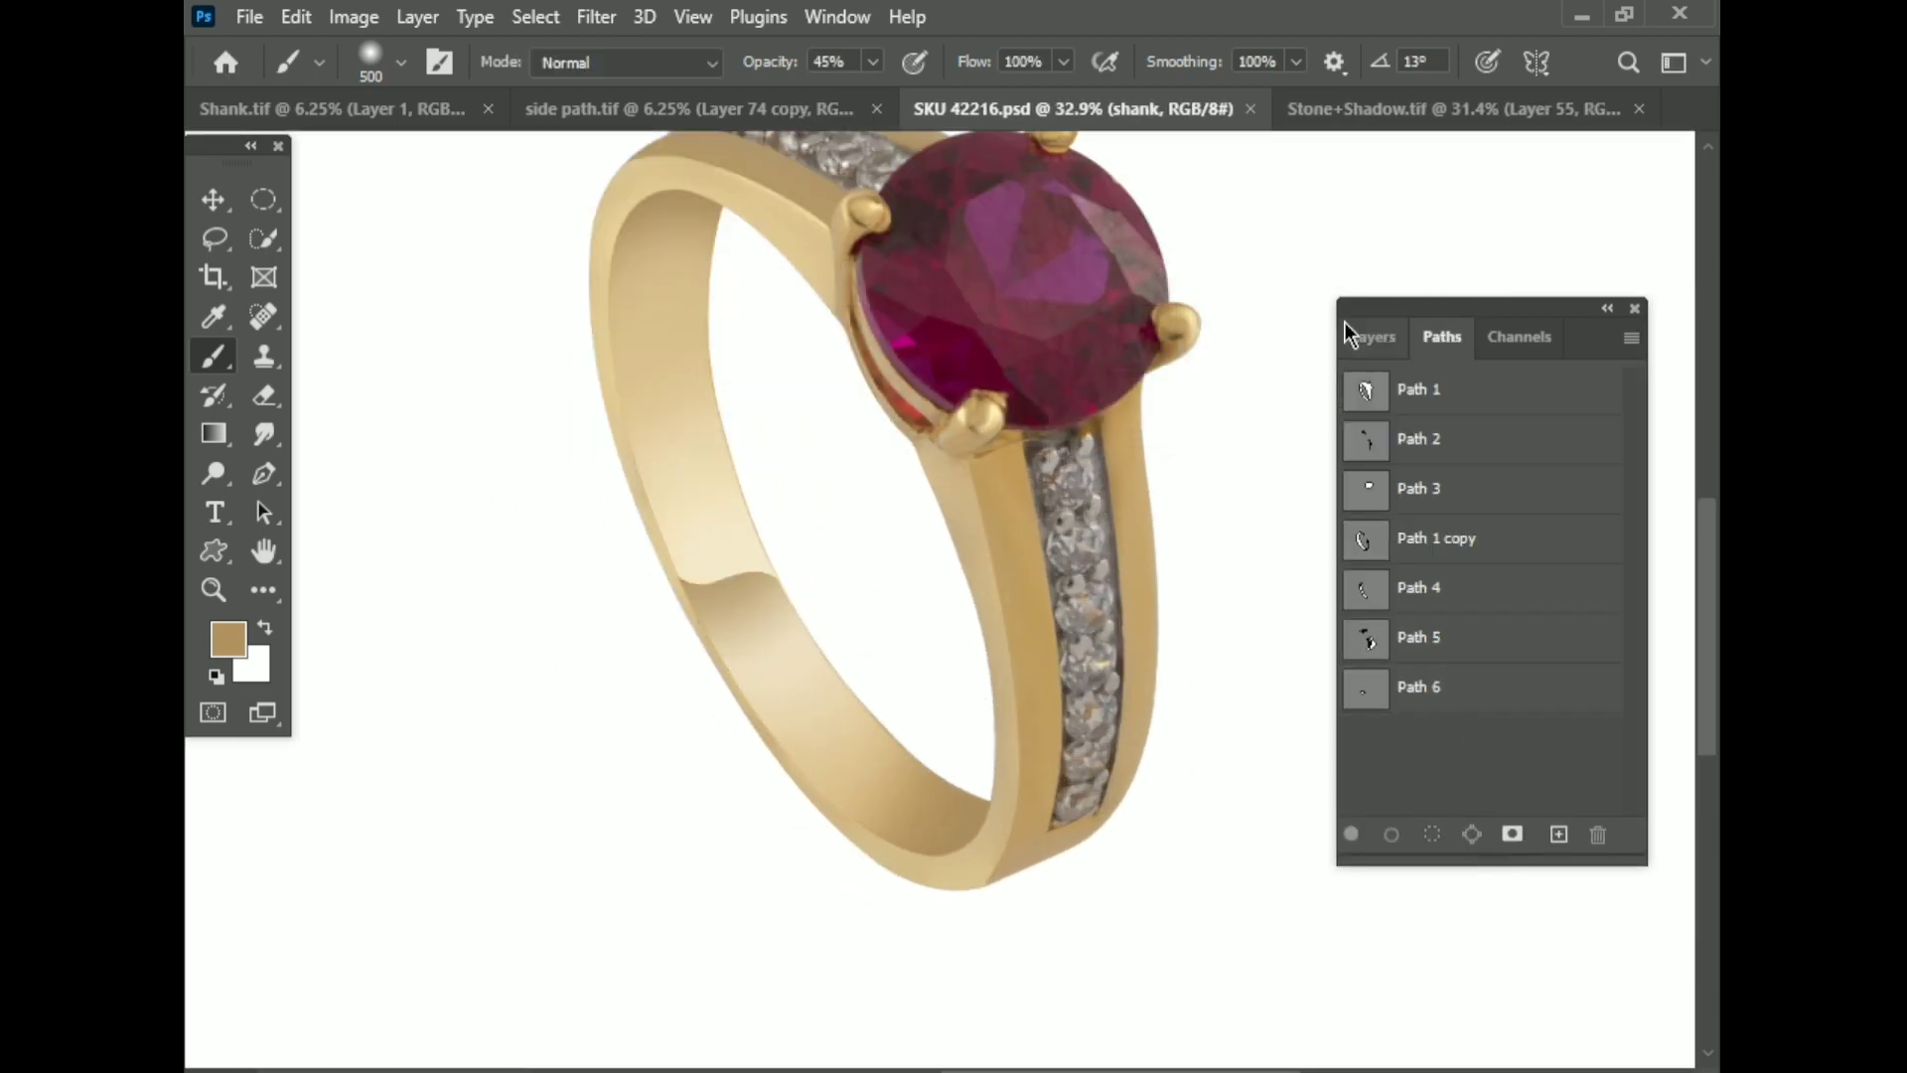
left_click(1366, 336)
left_click(1545, 636)
key("Delete")
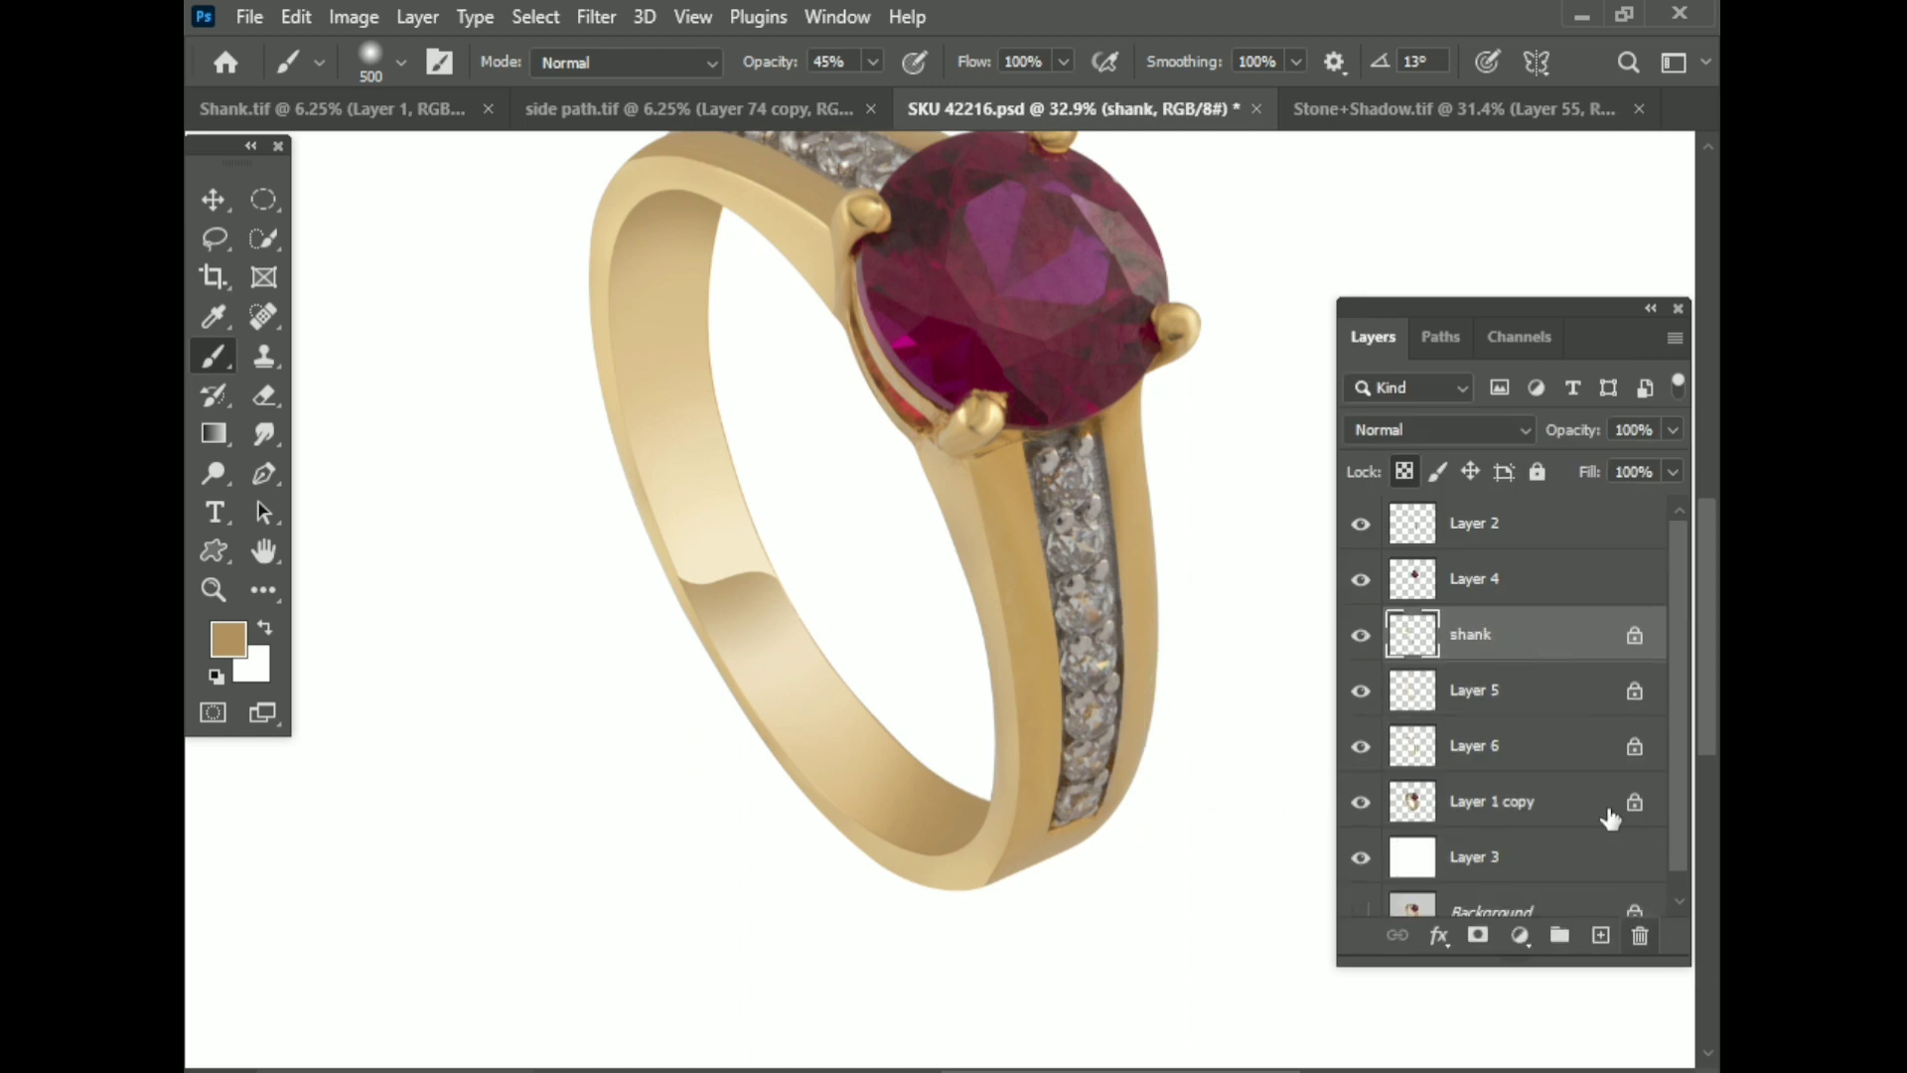
Step: Brush light cream and white highlights across the inner shank
scroll(805, 676, "up", 3)
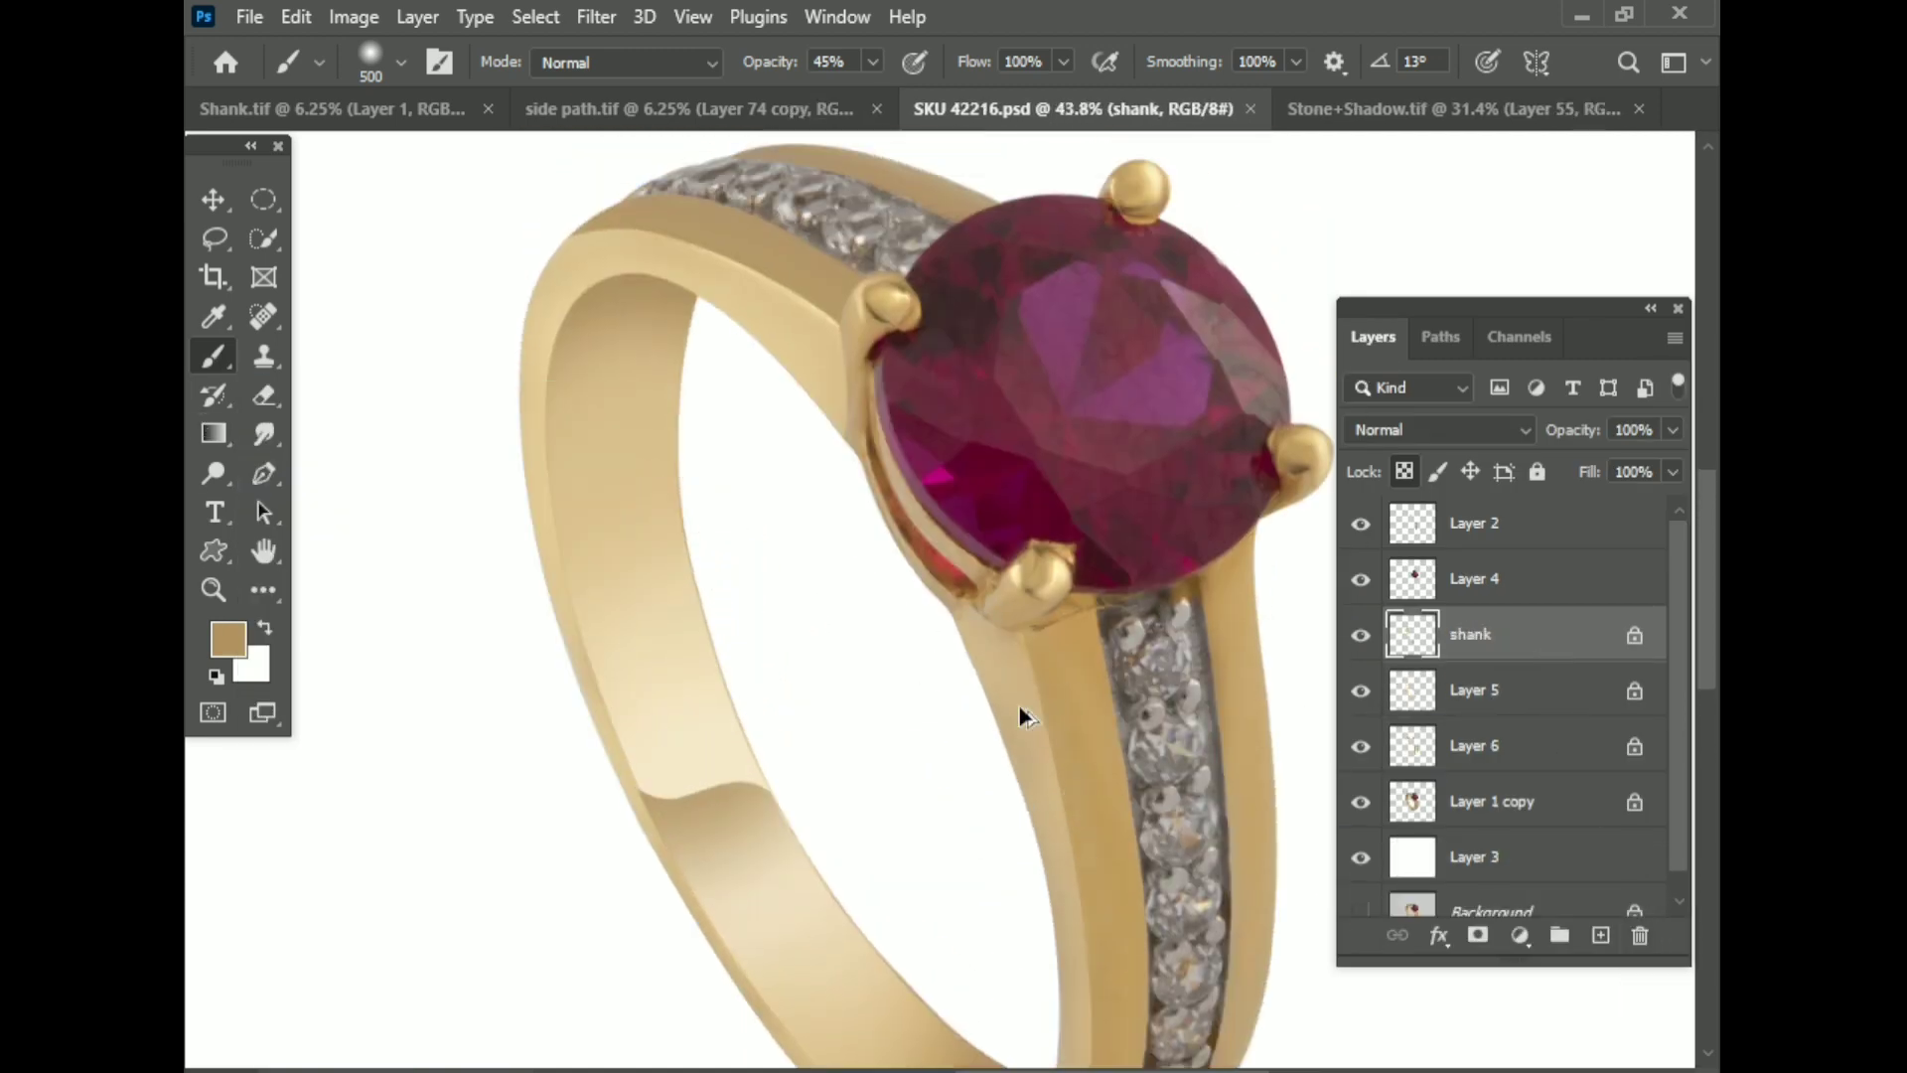
left_click(660, 608, "alt")
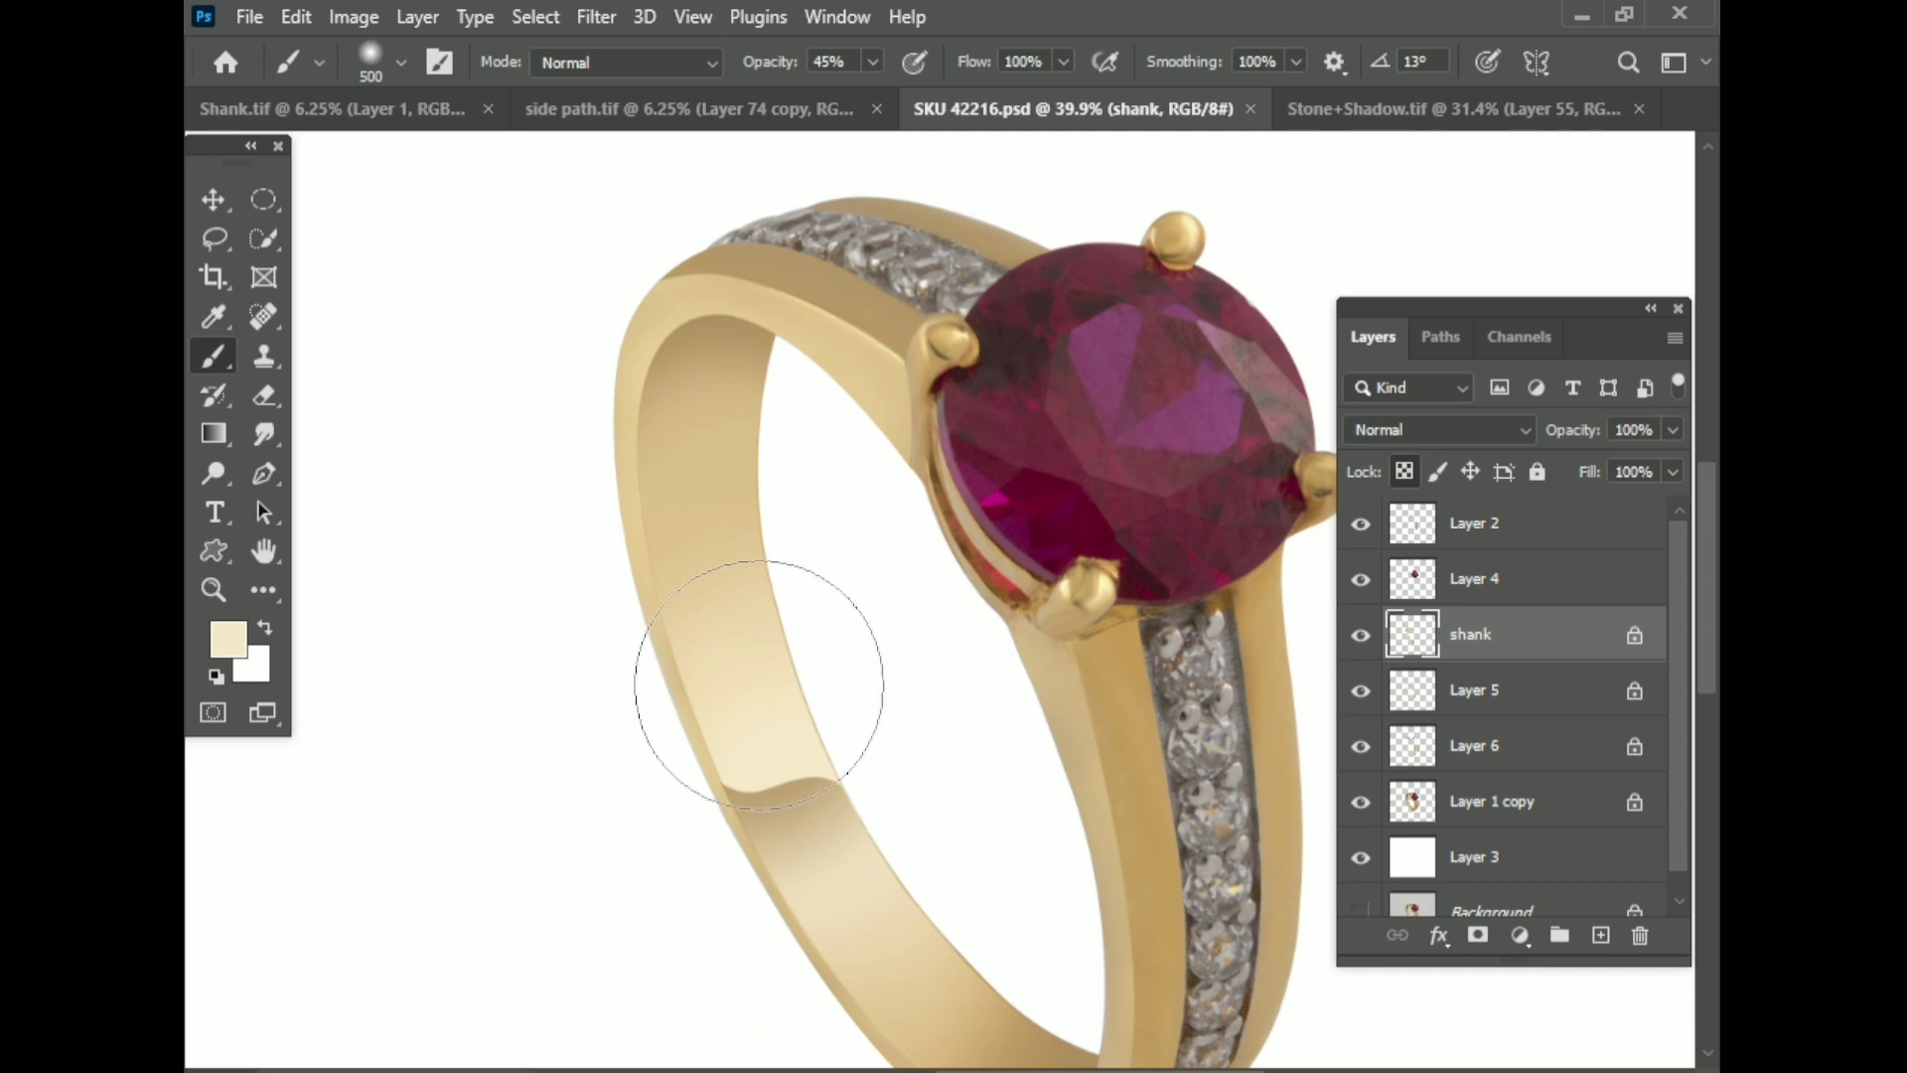
left_click(511, 779, "alt")
left_click_drag(511, 778, 566, 703)
left_click_drag(824, 561, 894, 659)
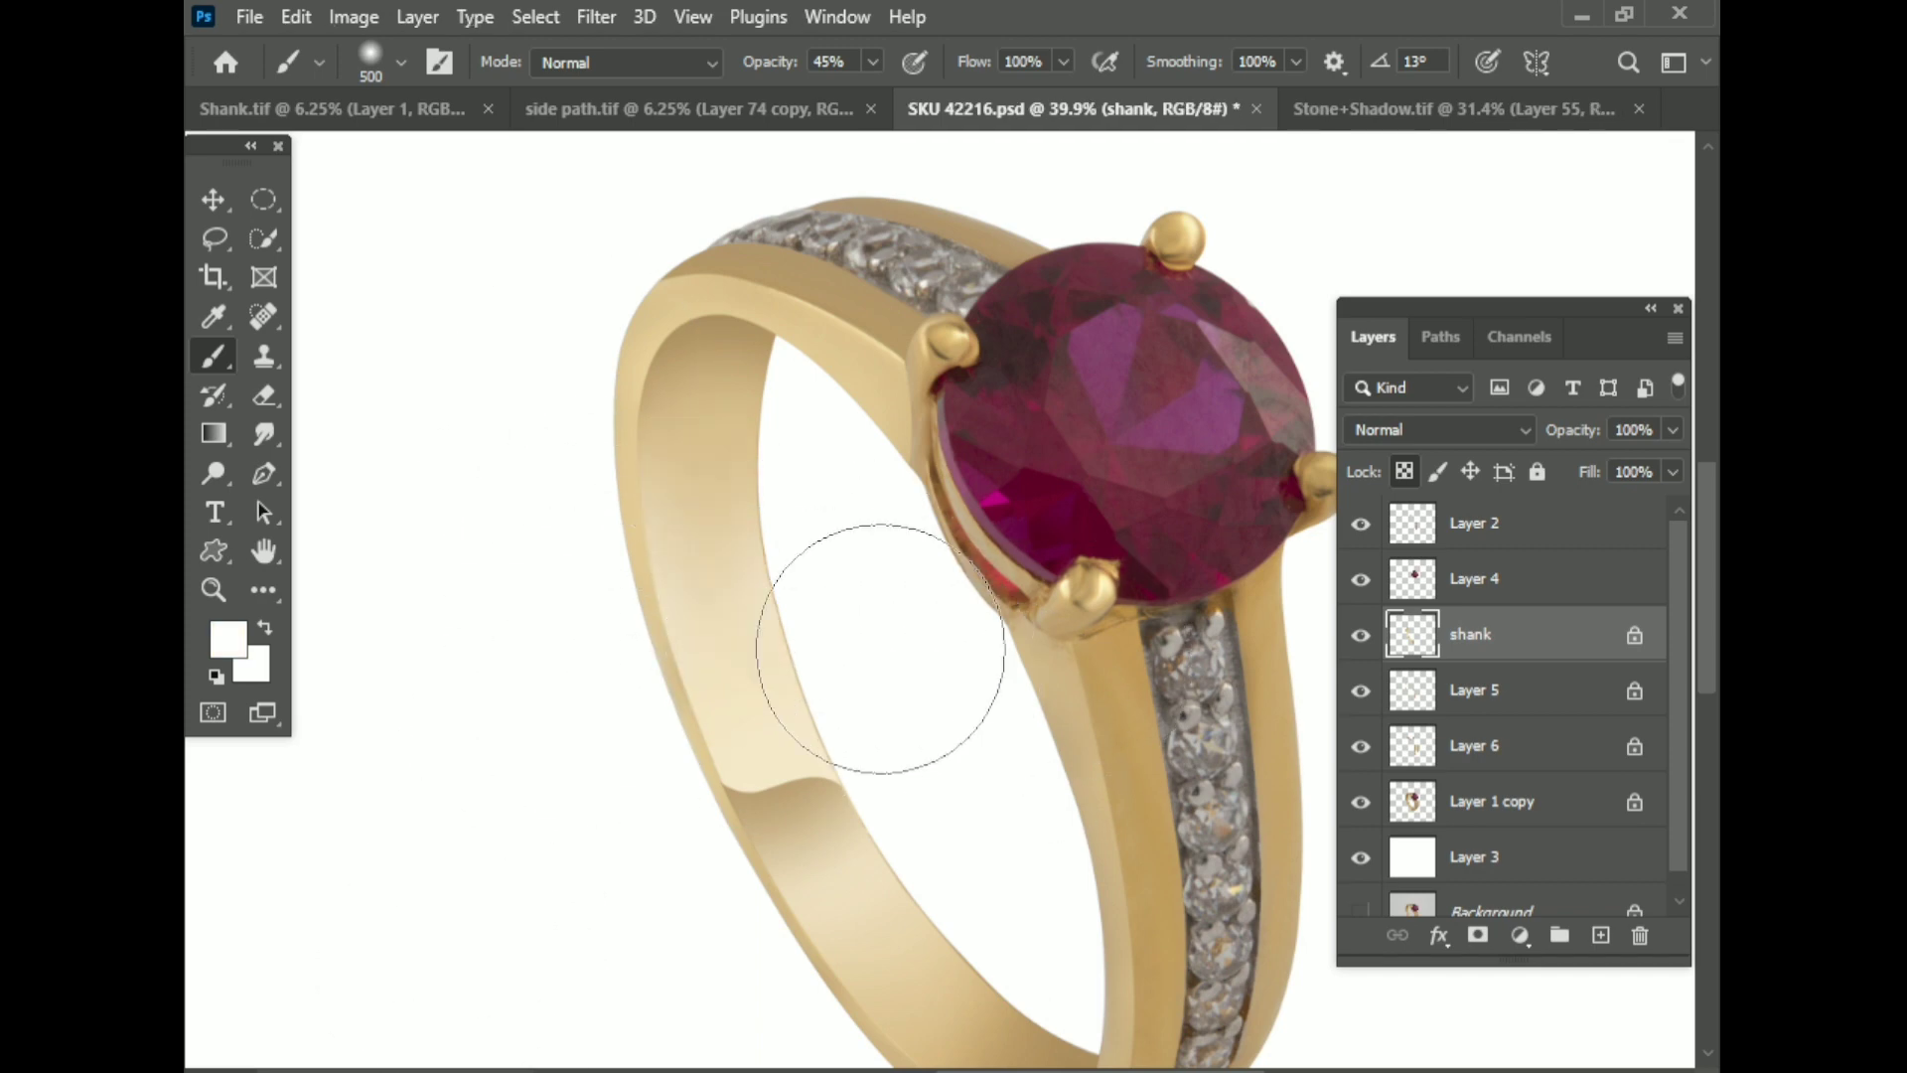
scroll(904, 715, "down", 3)
scroll(553, 894, "down", 3)
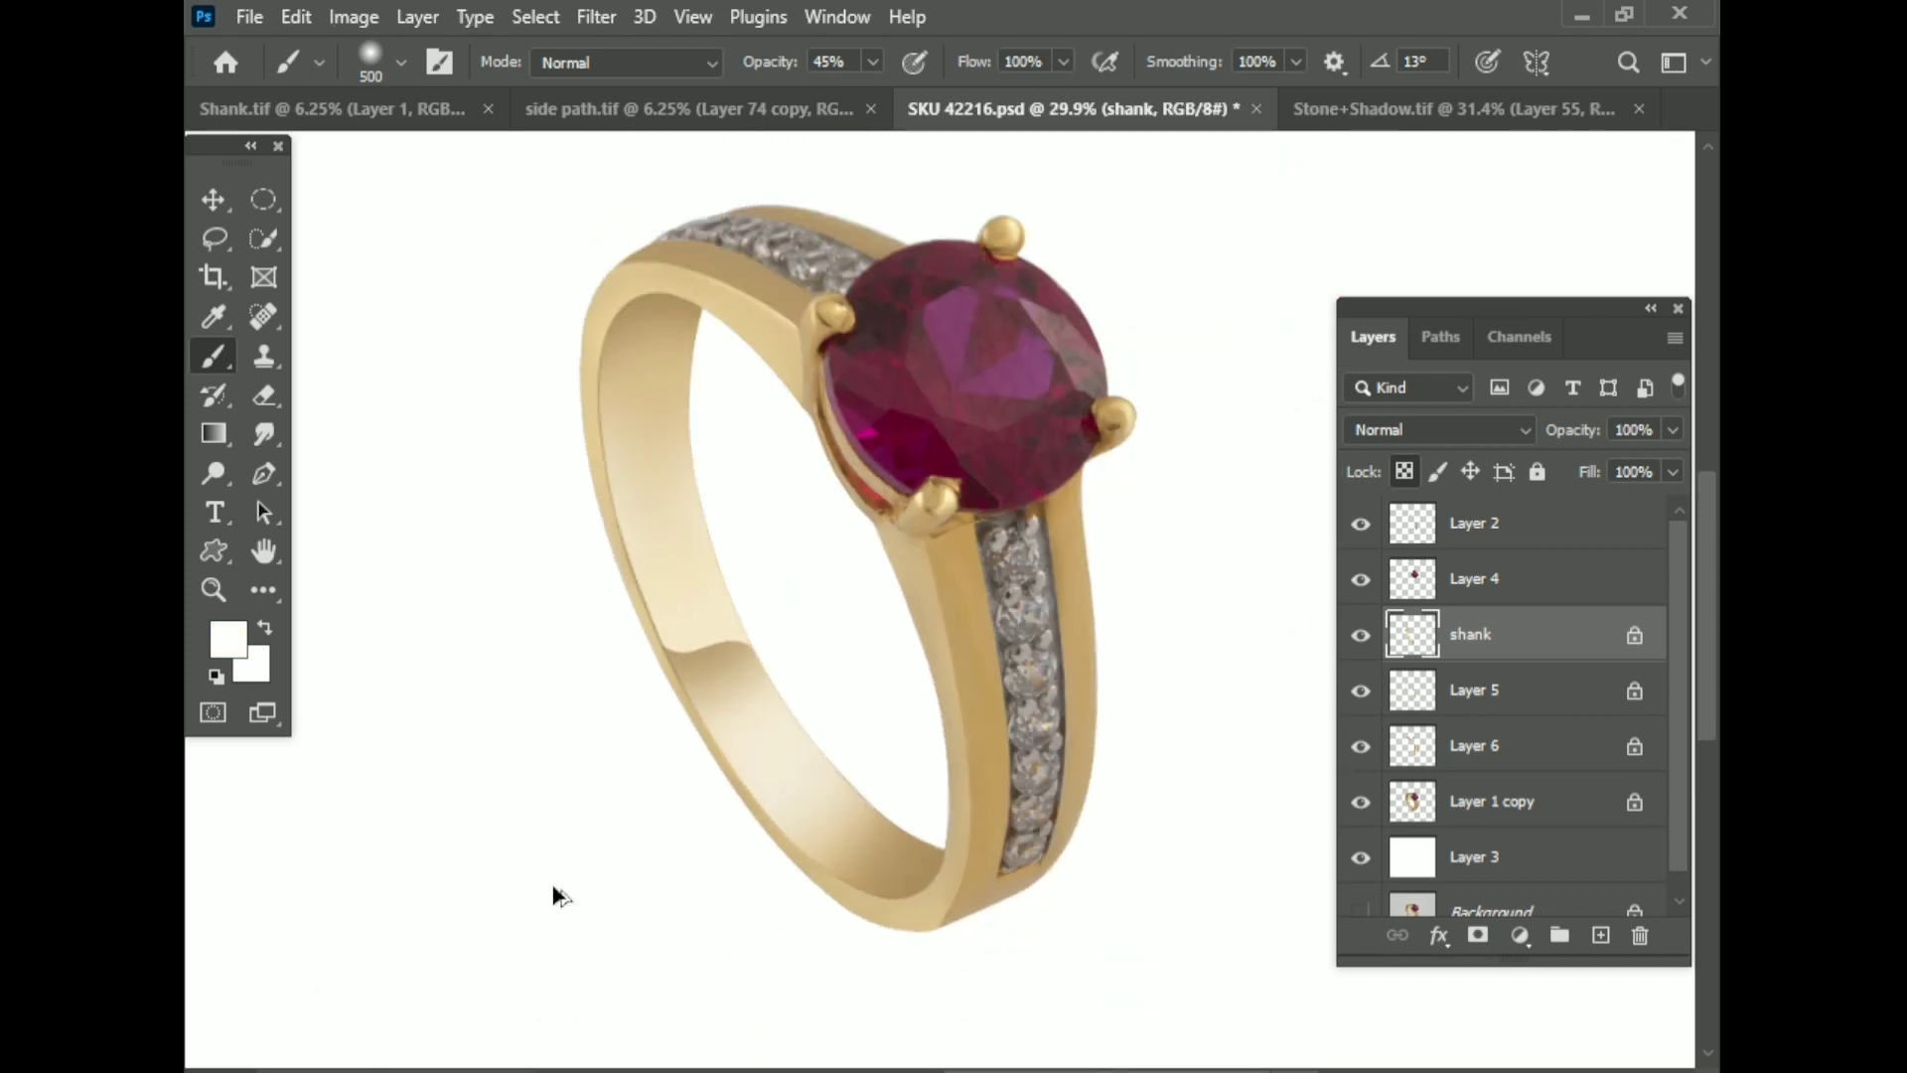
scroll(945, 873, "down", 2)
scroll(767, 694, "up", 5)
scroll(866, 686, "up", 5)
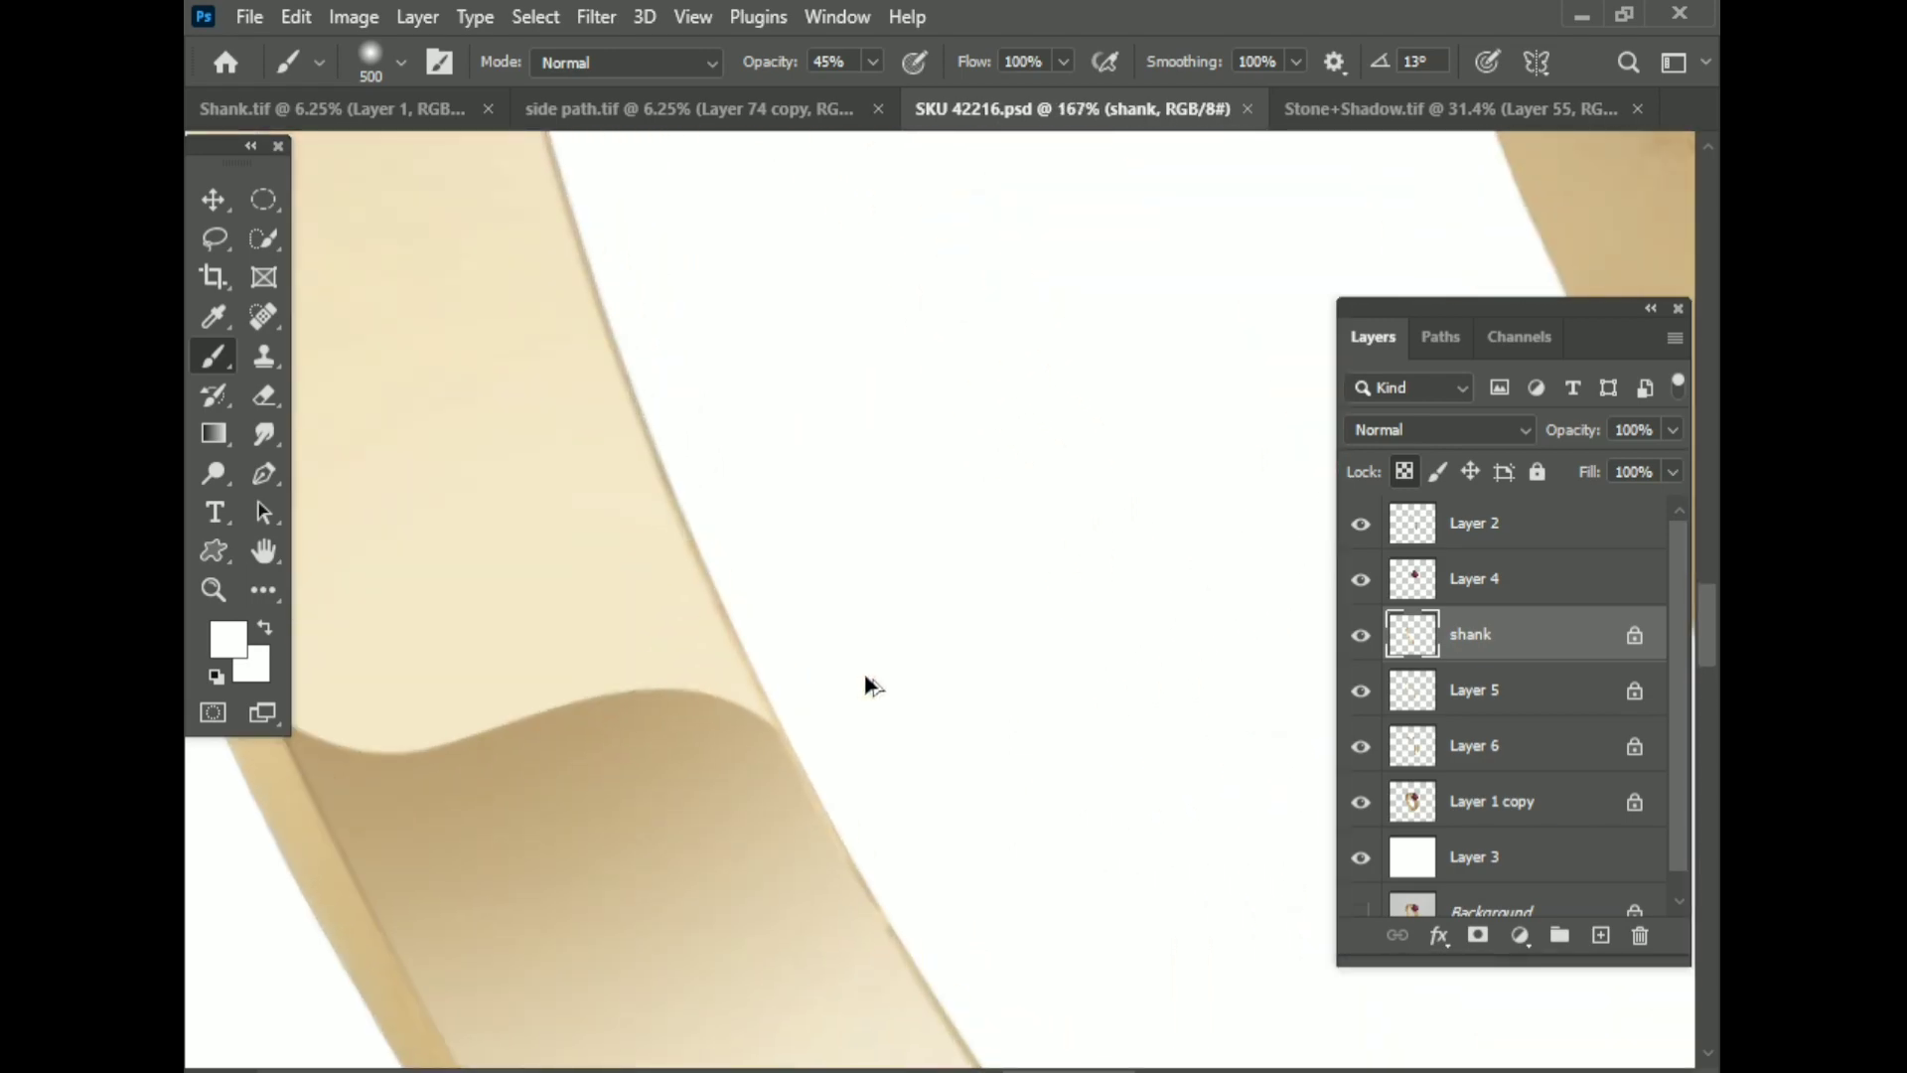
scroll(866, 686, "down", 2)
scroll(865, 681, "down", 2)
scroll(1005, 455, "up", 3)
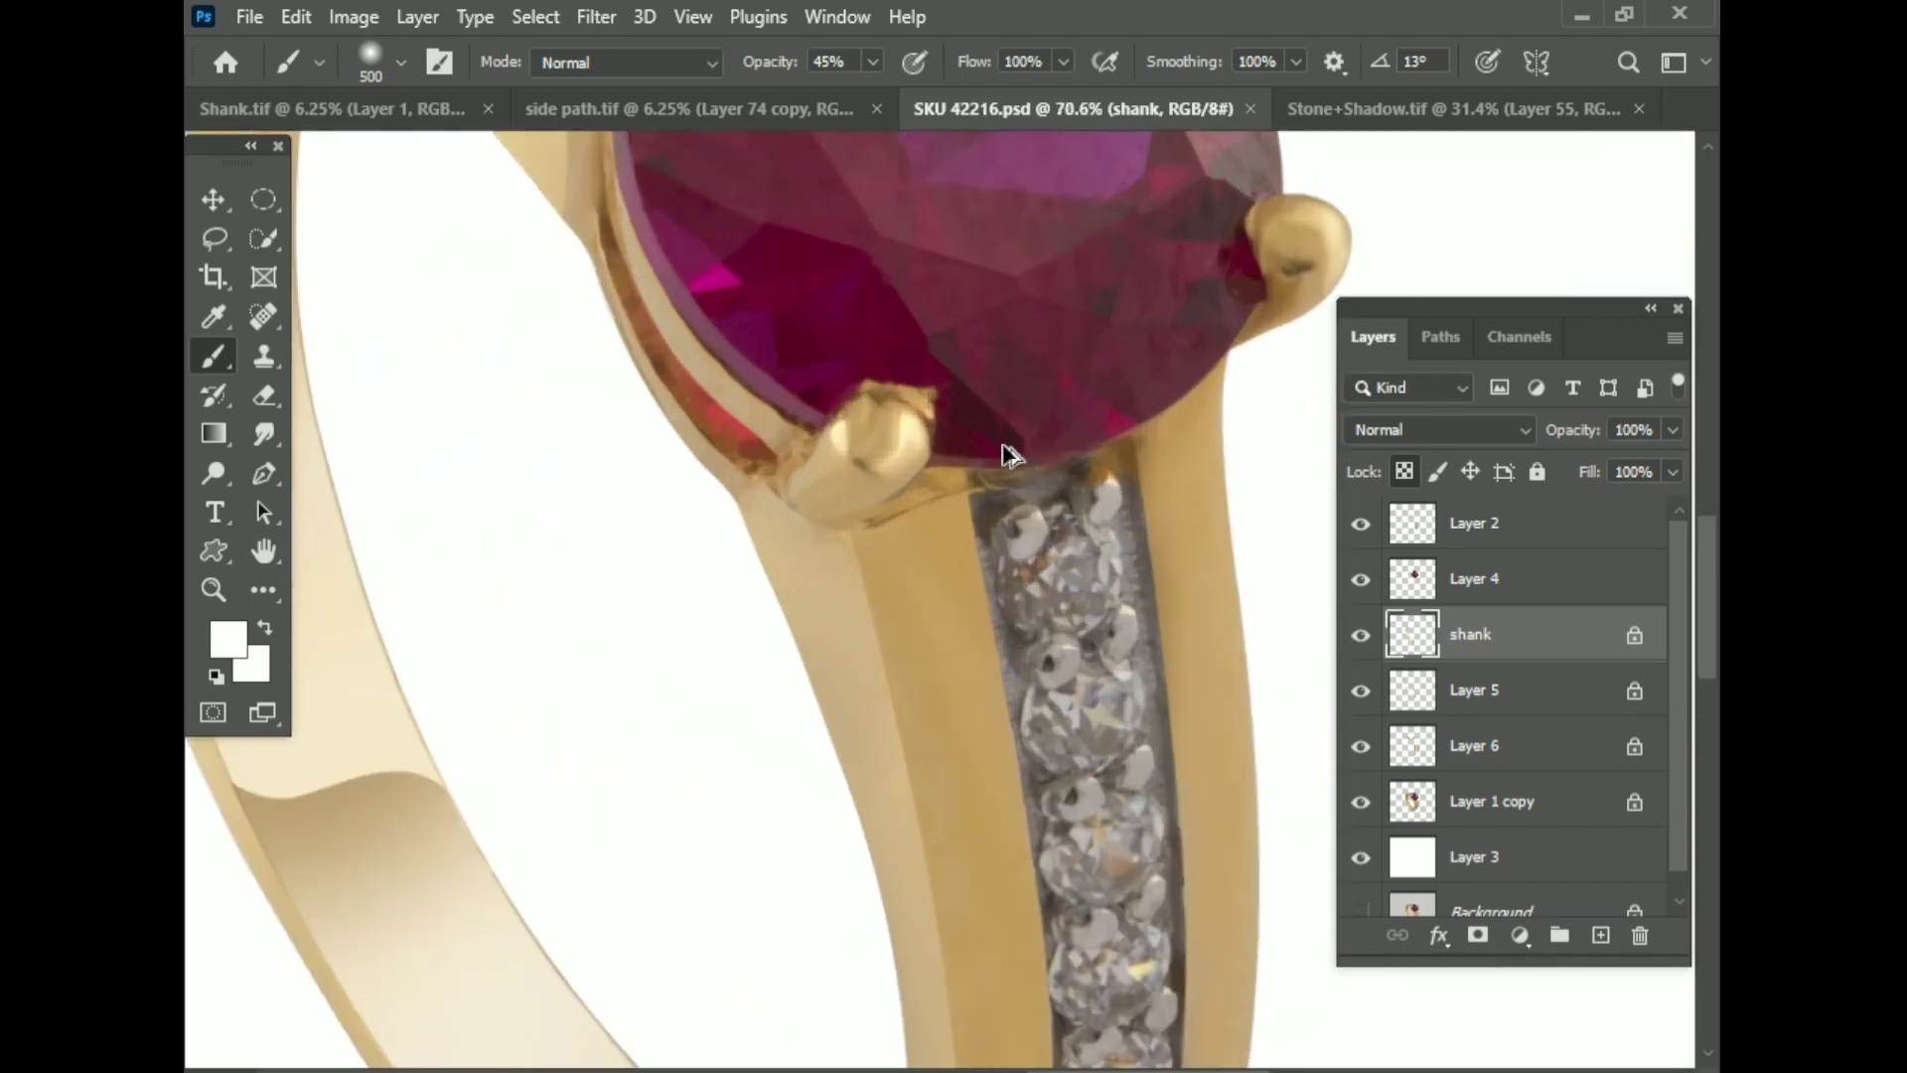
scroll(1005, 455, "up", 2)
Step: On Layer 1 copy, smudge the lower prong's edge against the ruby and its base into the shank
left_click(1415, 800)
left_click(265, 434)
scroll(923, 457, "up", 2)
scroll(924, 457, "up", 2)
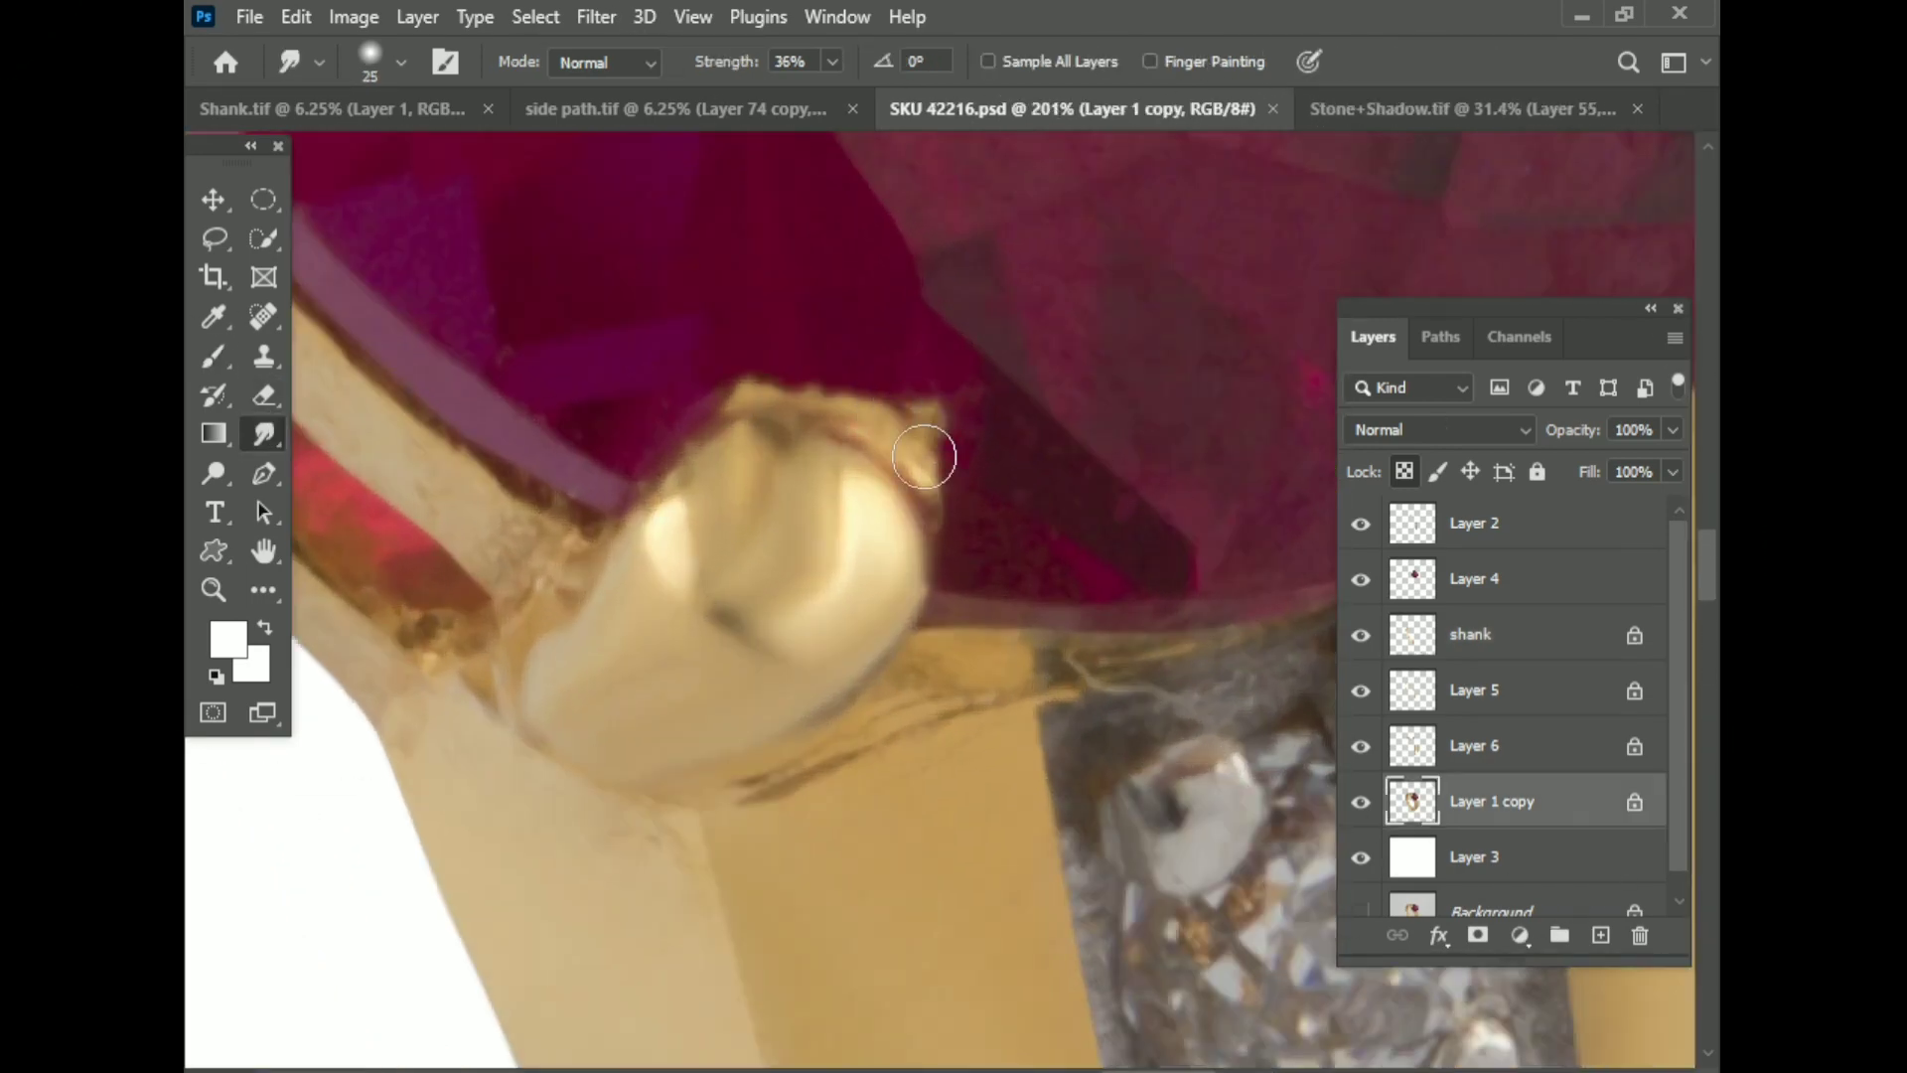
mouse_move(923, 457)
left_mouse_down()
mouse_move(930, 473)
mouse_move(708, 423)
left_mouse_up()
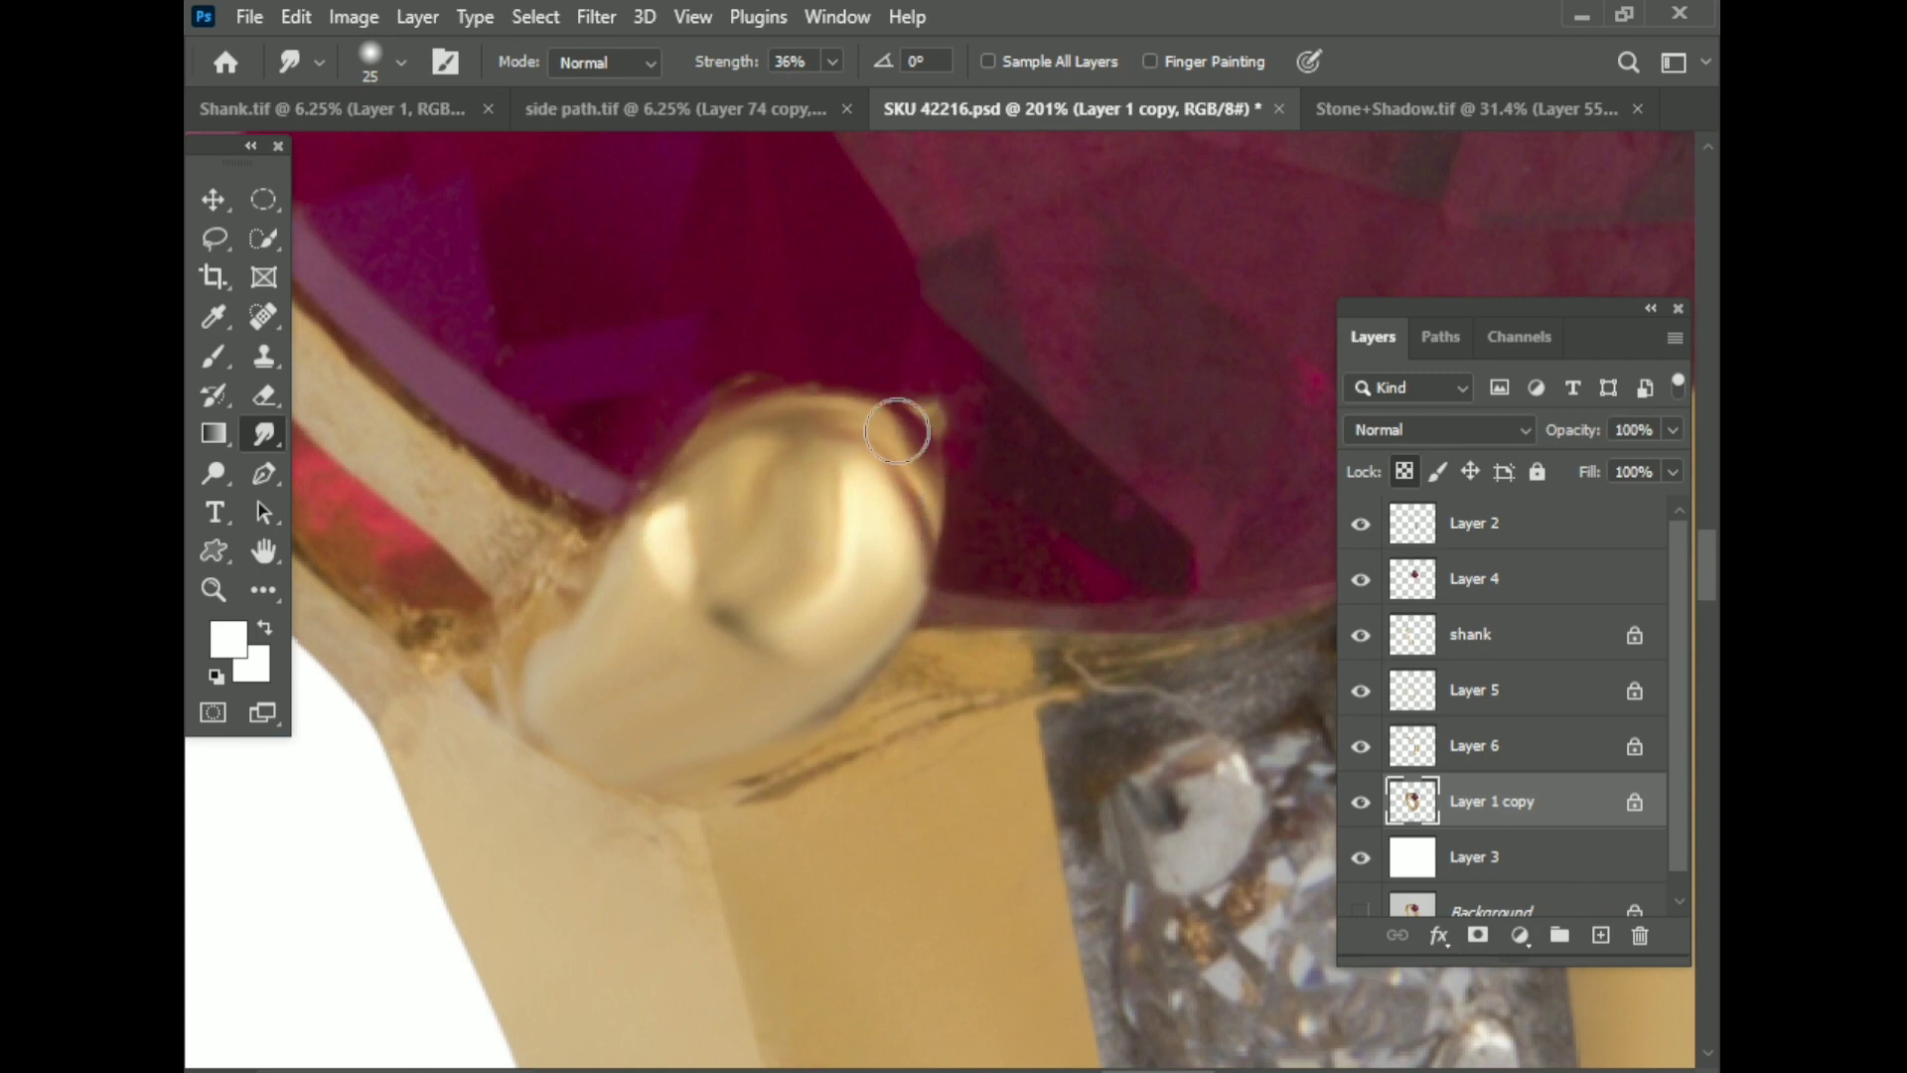
scroll(538, 506, "up", 1)
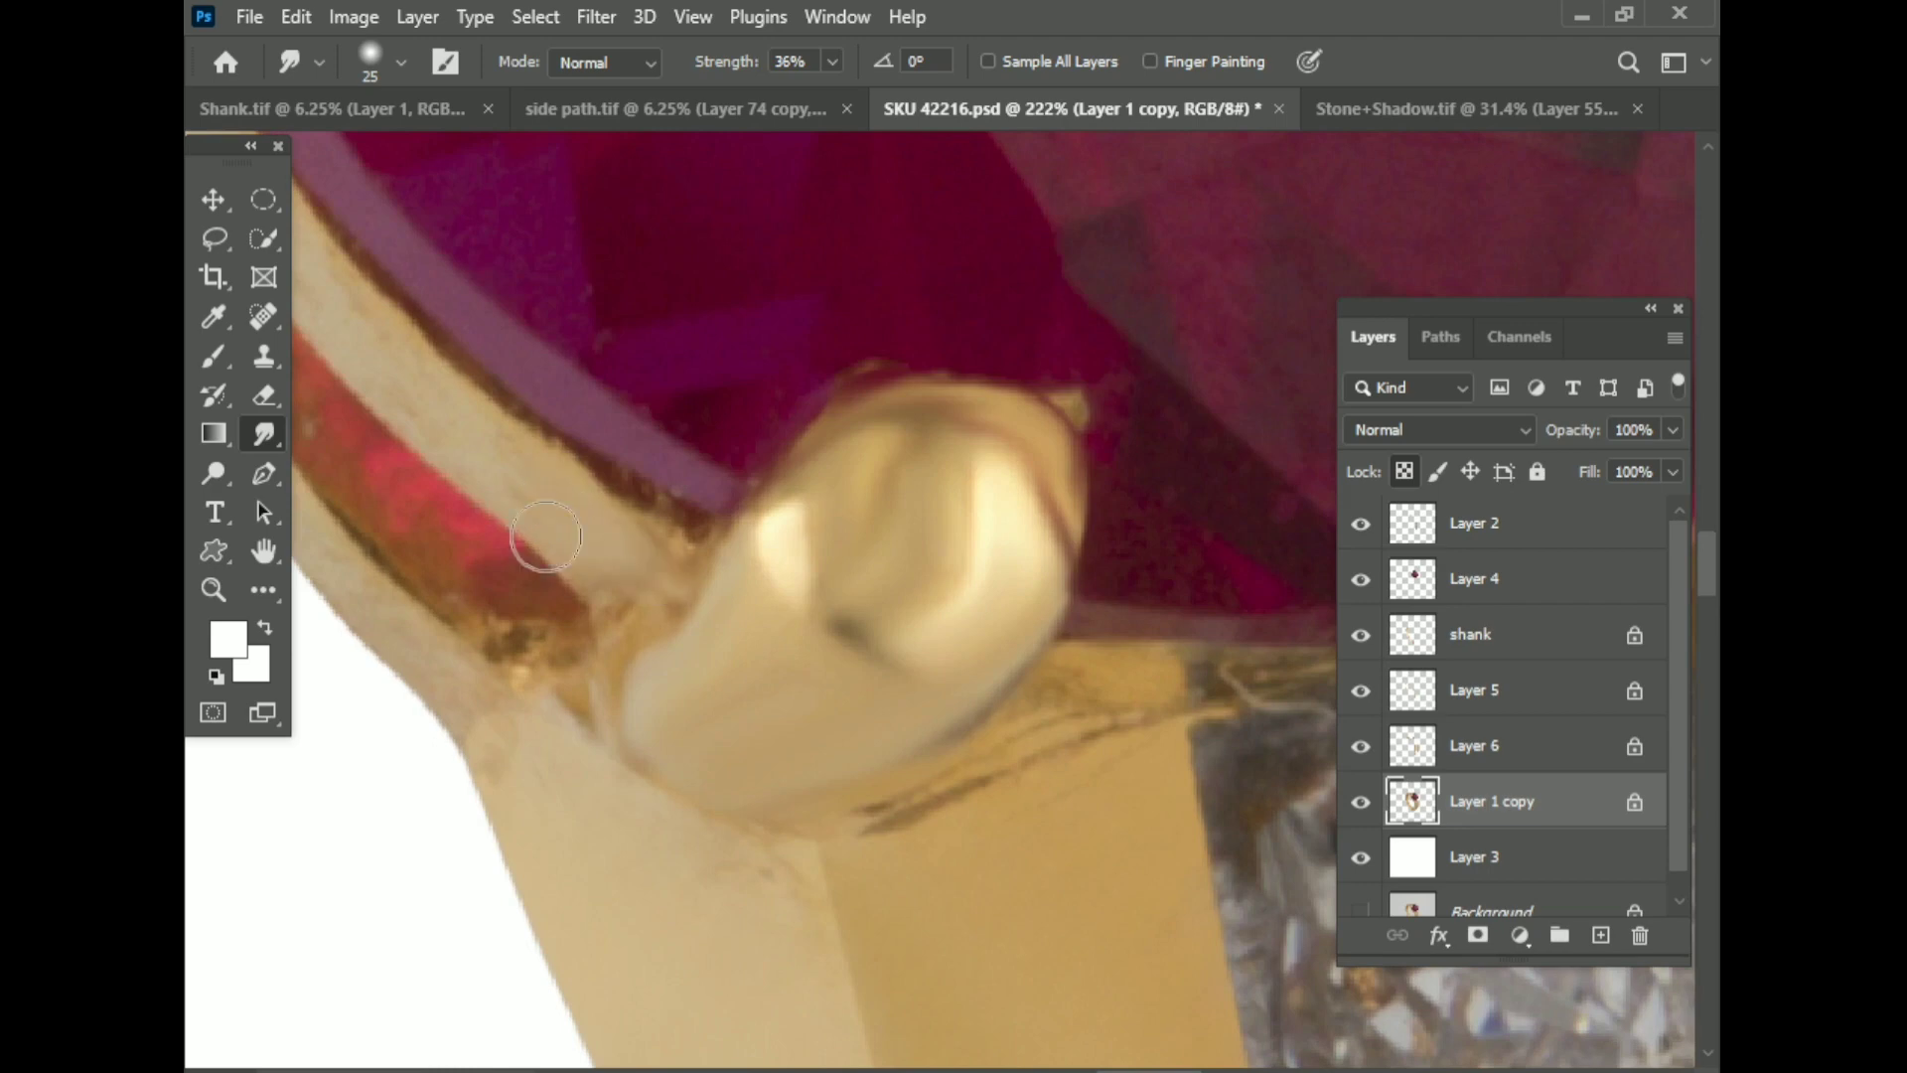
left_click_drag(691, 537, 727, 677)
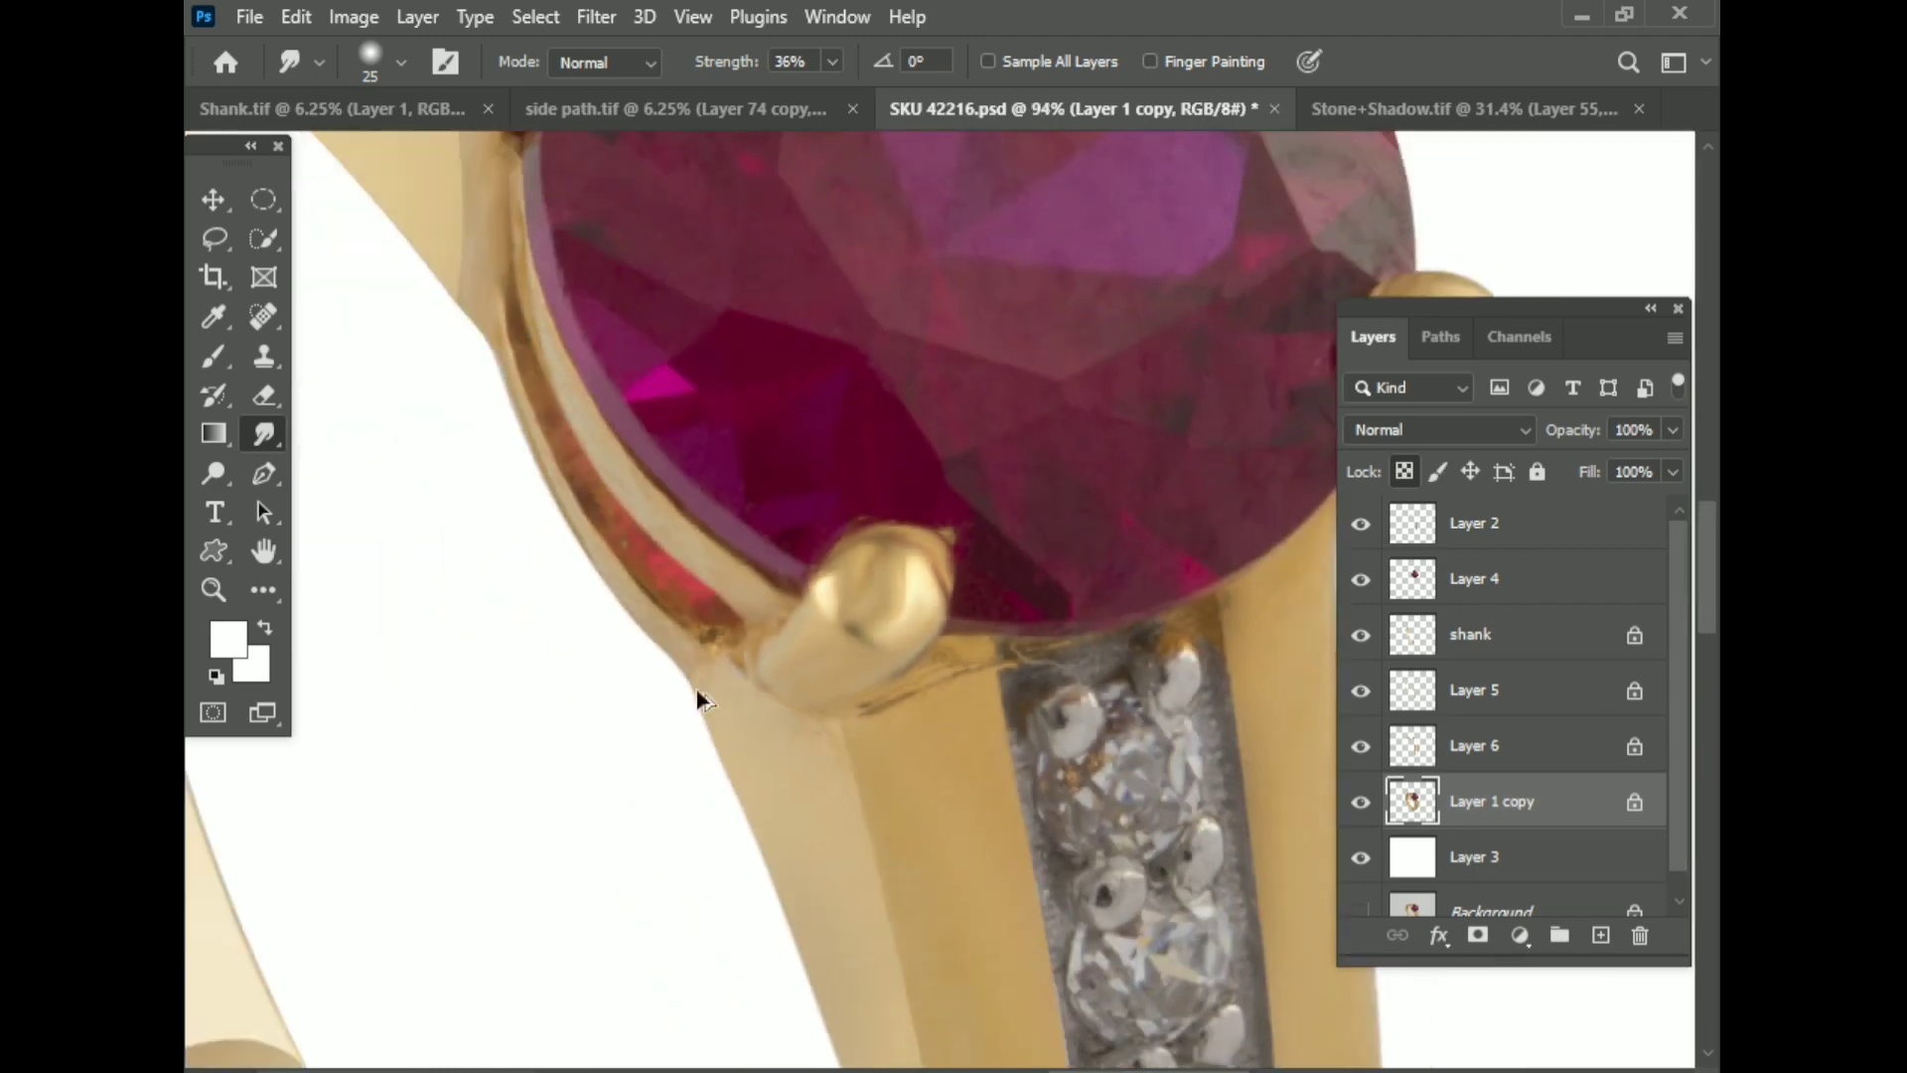
scroll(688, 647, "down", 5)
scroll(850, 609, "down", 3)
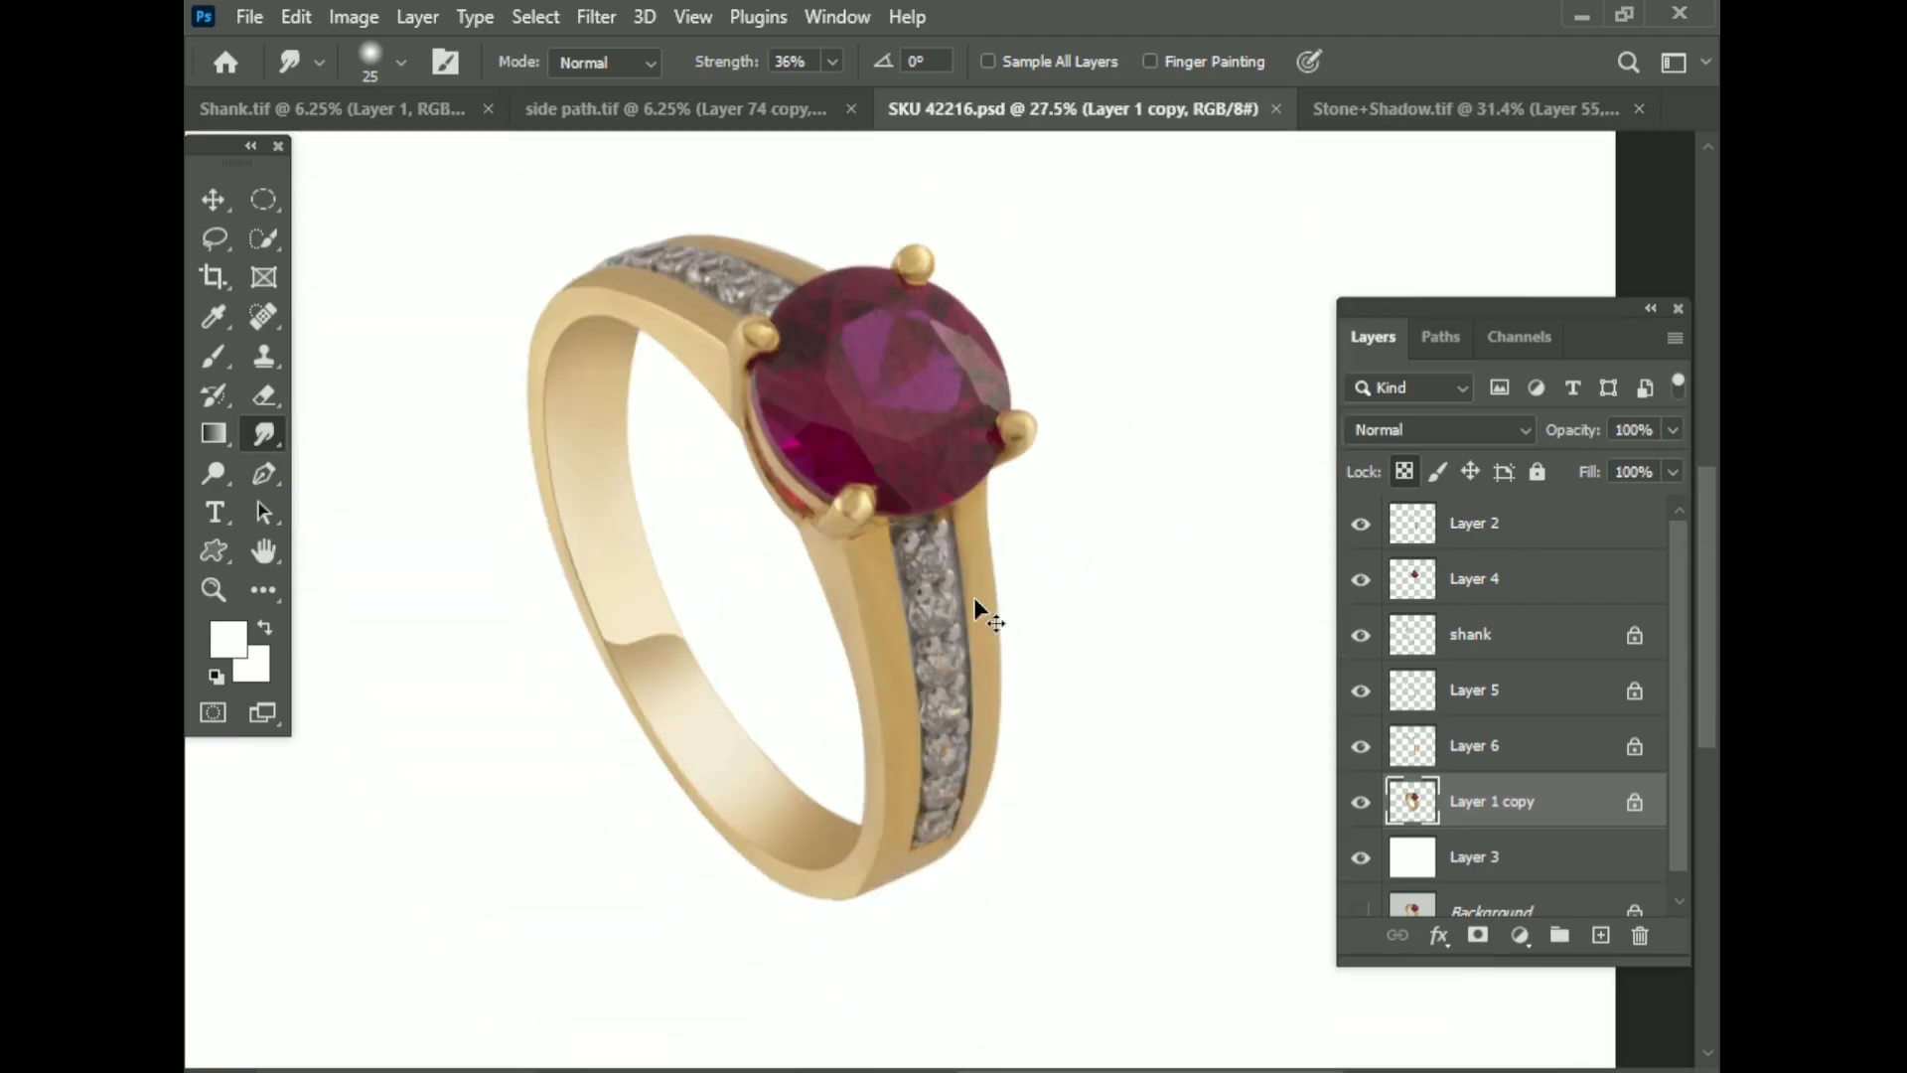
scroll(974, 598, "down", 1)
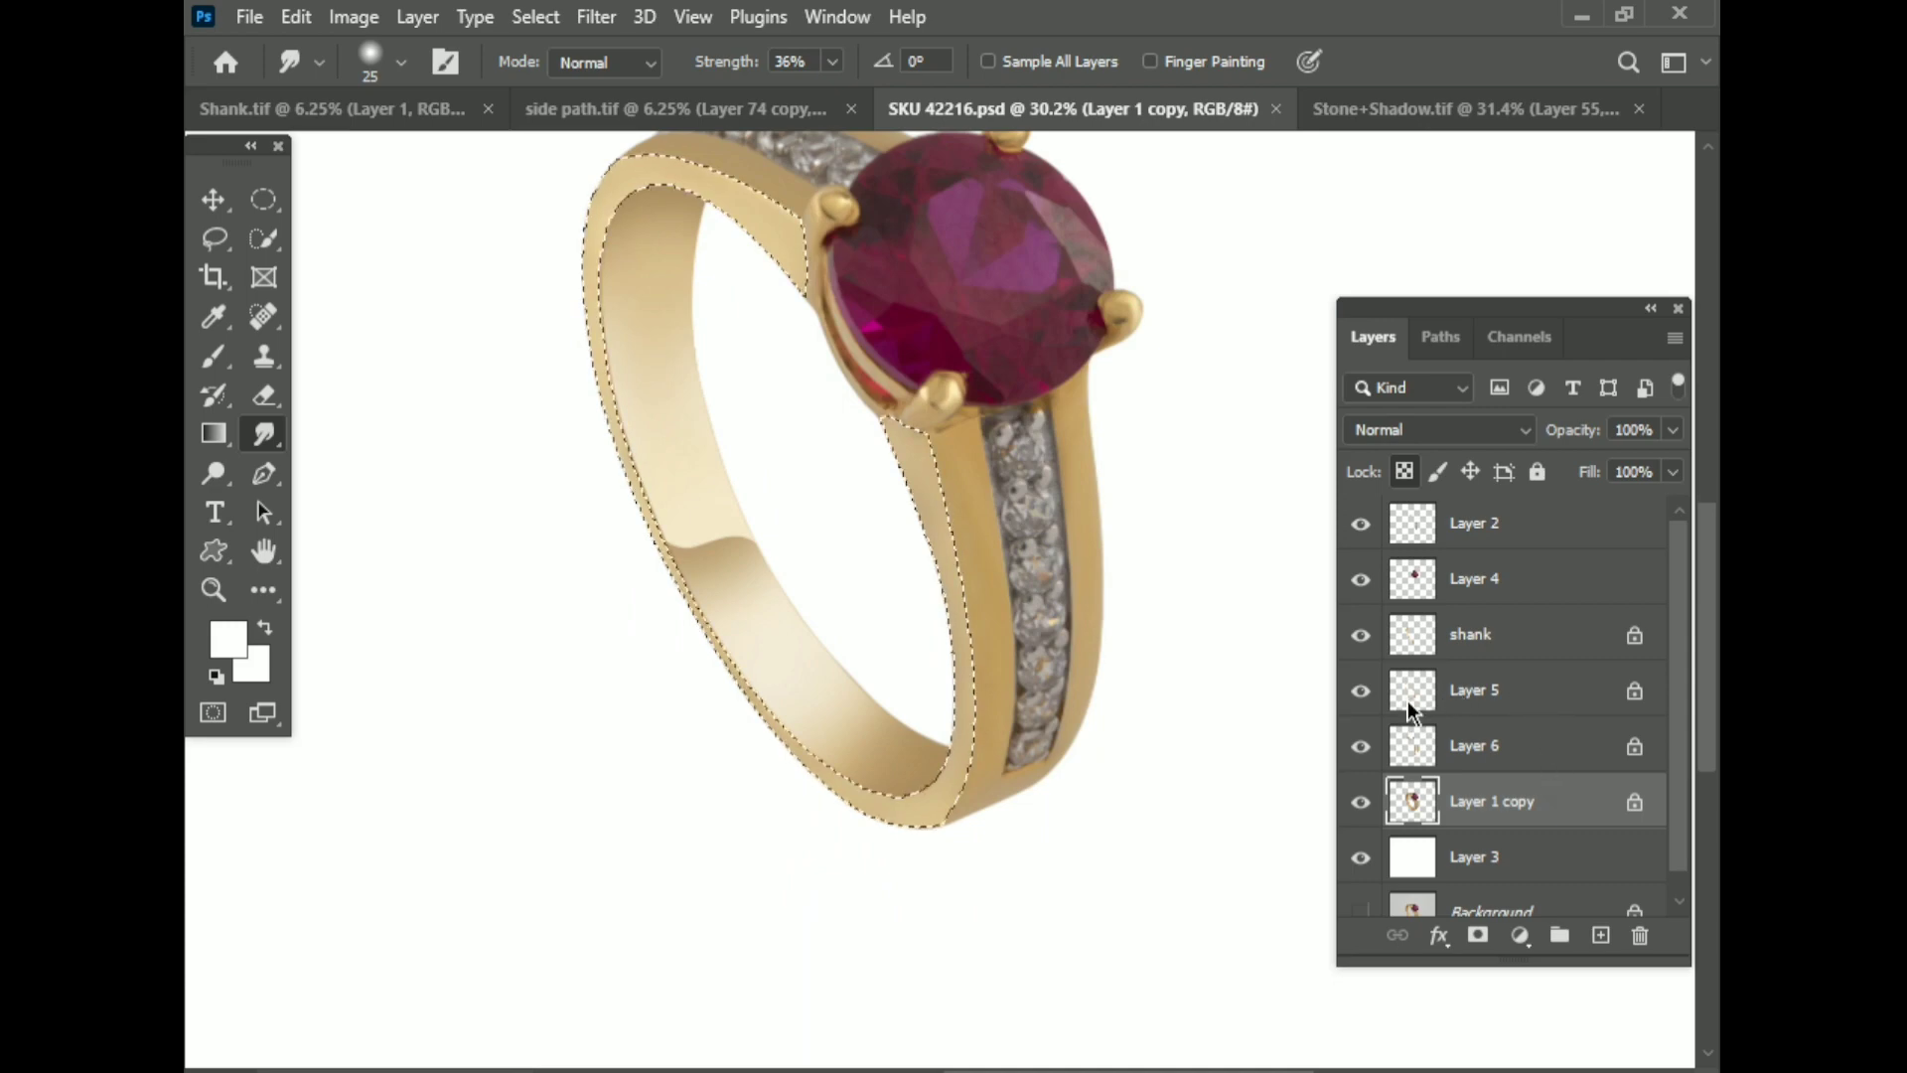
Step: On Layer 6, set a light gold brush with lowered opacity and size 900
left_click(1490, 745)
left_click(1411, 746, "ctrl")
key("ctrl+d")
scroll(1249, 749, "up", 2)
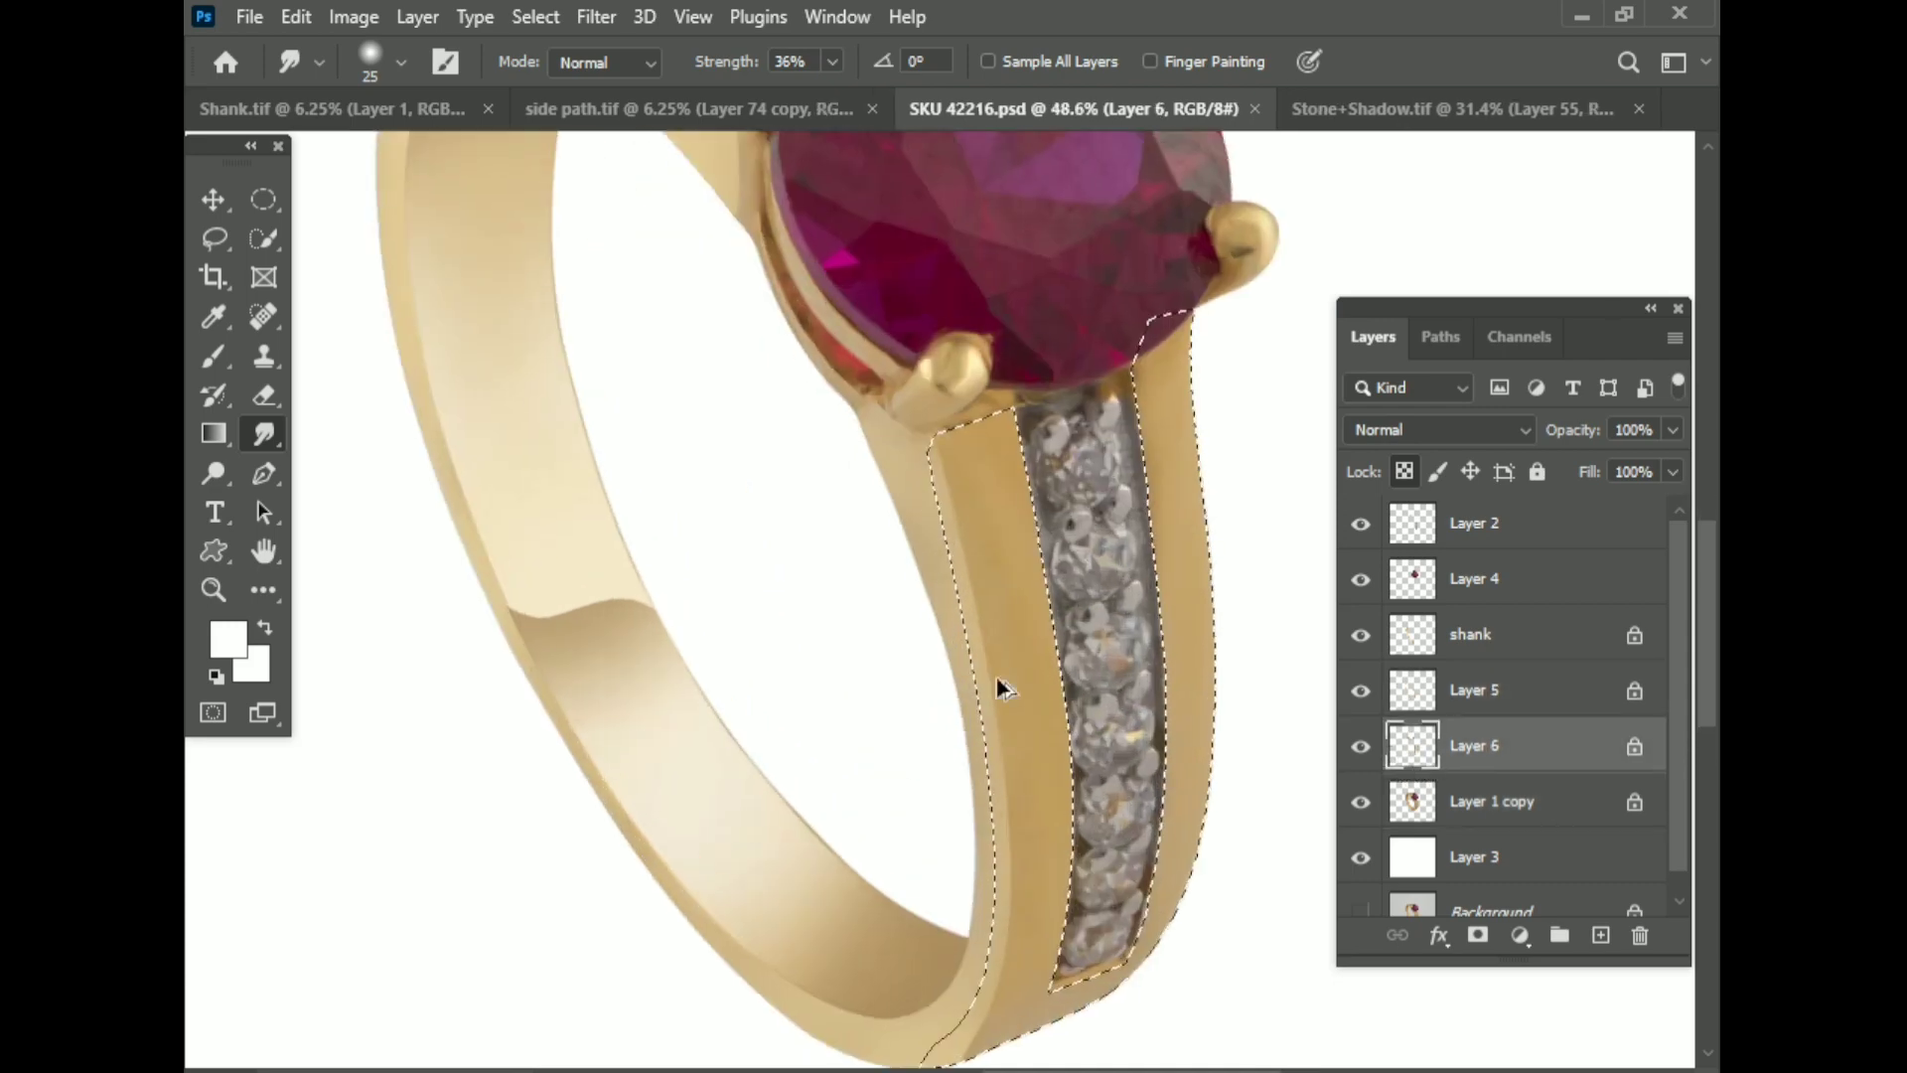
left_click(214, 356)
scroll(639, 532, "down", 1)
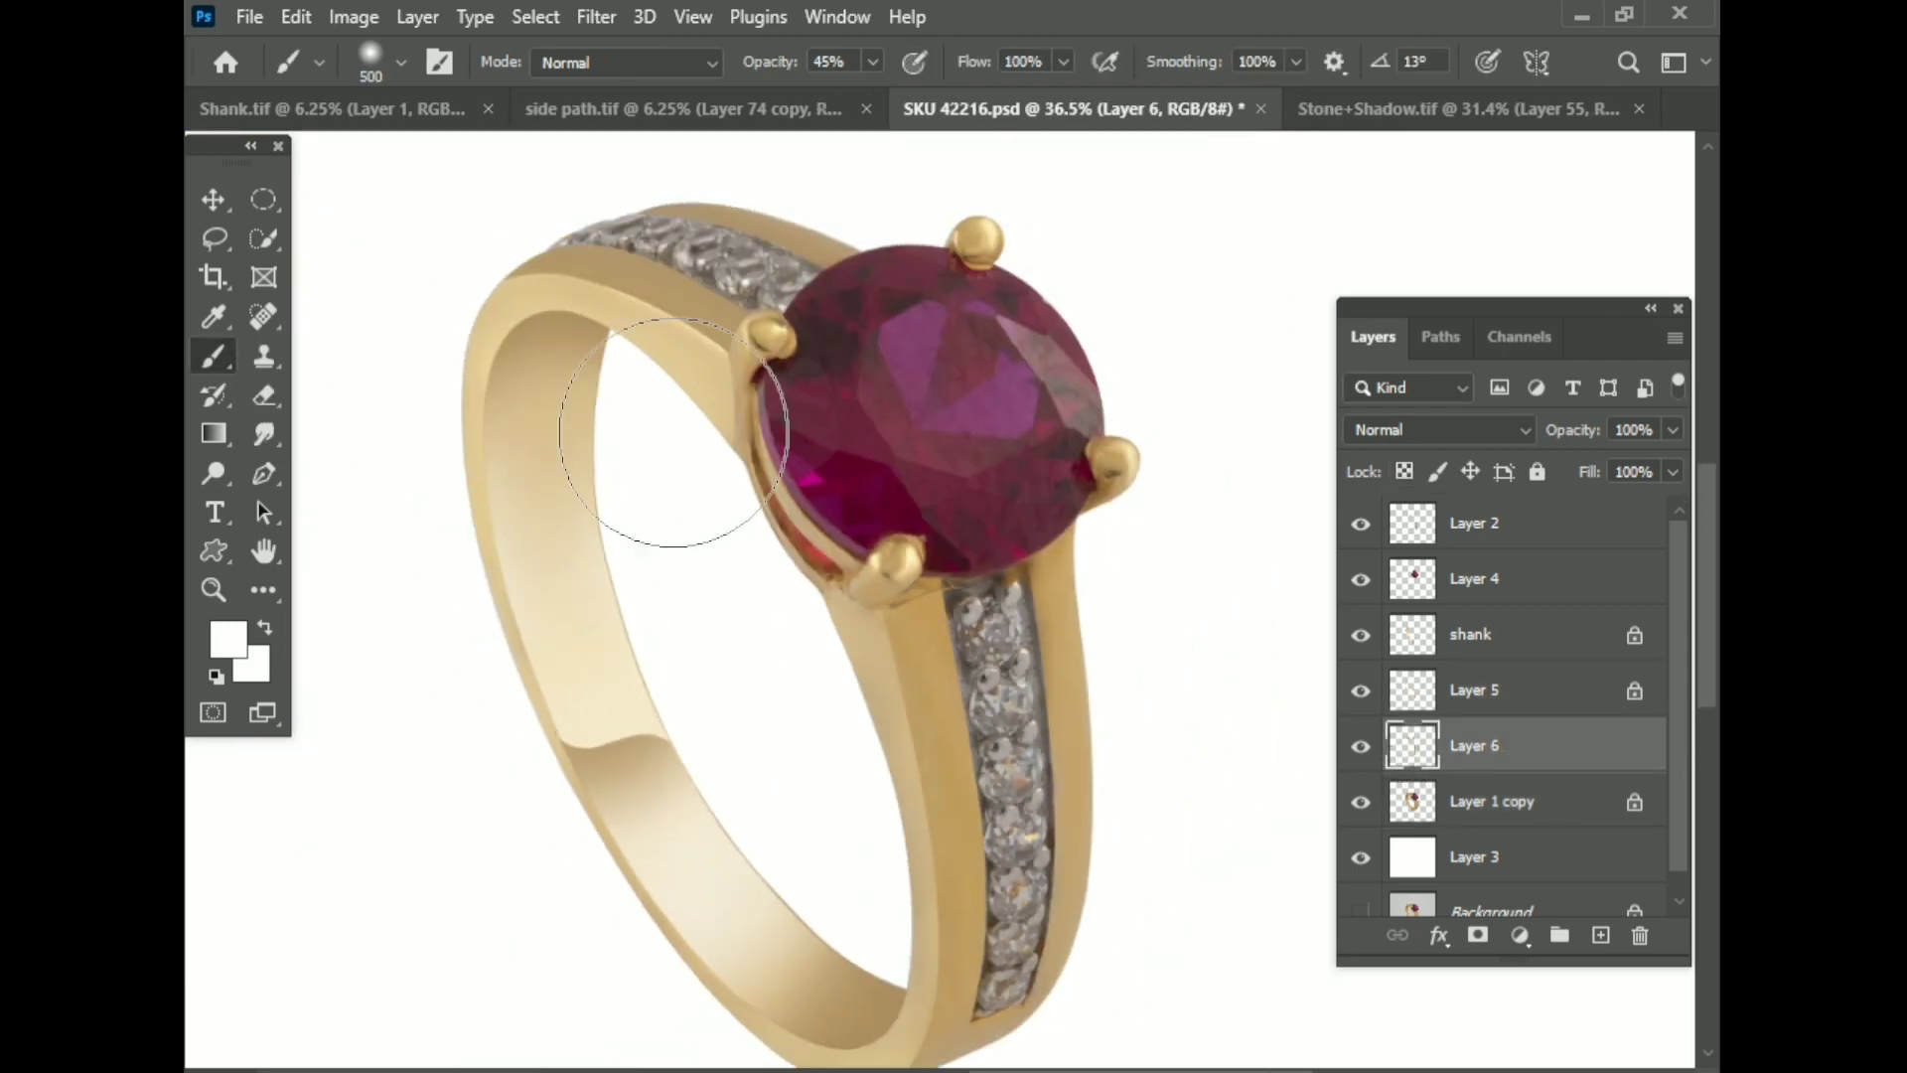
left_click(638, 532, "alt")
scroll(923, 517, "down", 1)
left_click_drag(872, 62, 850, 93)
key("bracketright")
key("bracketright")
key("bracketright")
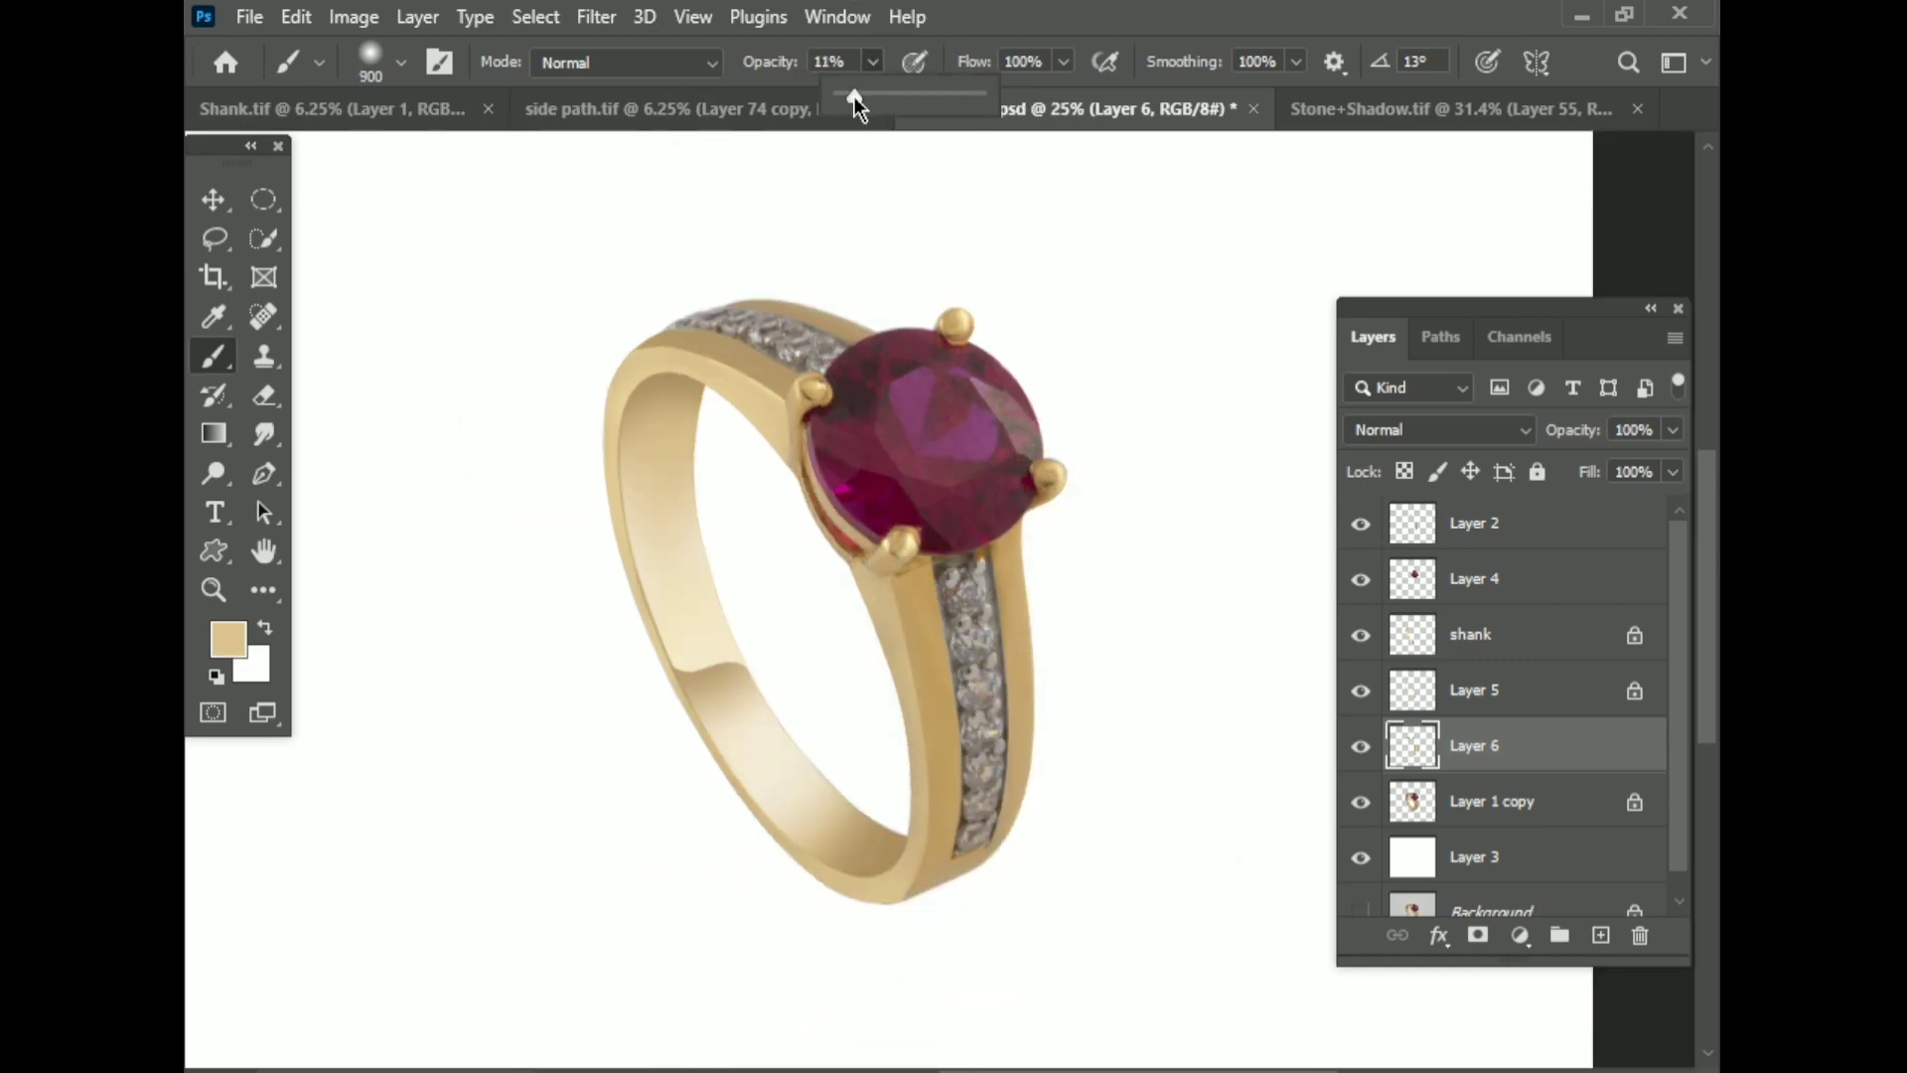
Step: Toggle Layer 6's soft glow to compare, then lock its transparent pixels
scroll(1006, 704, "up", 1)
scroll(1006, 703, "up", 5)
scroll(616, 446, "down", 5)
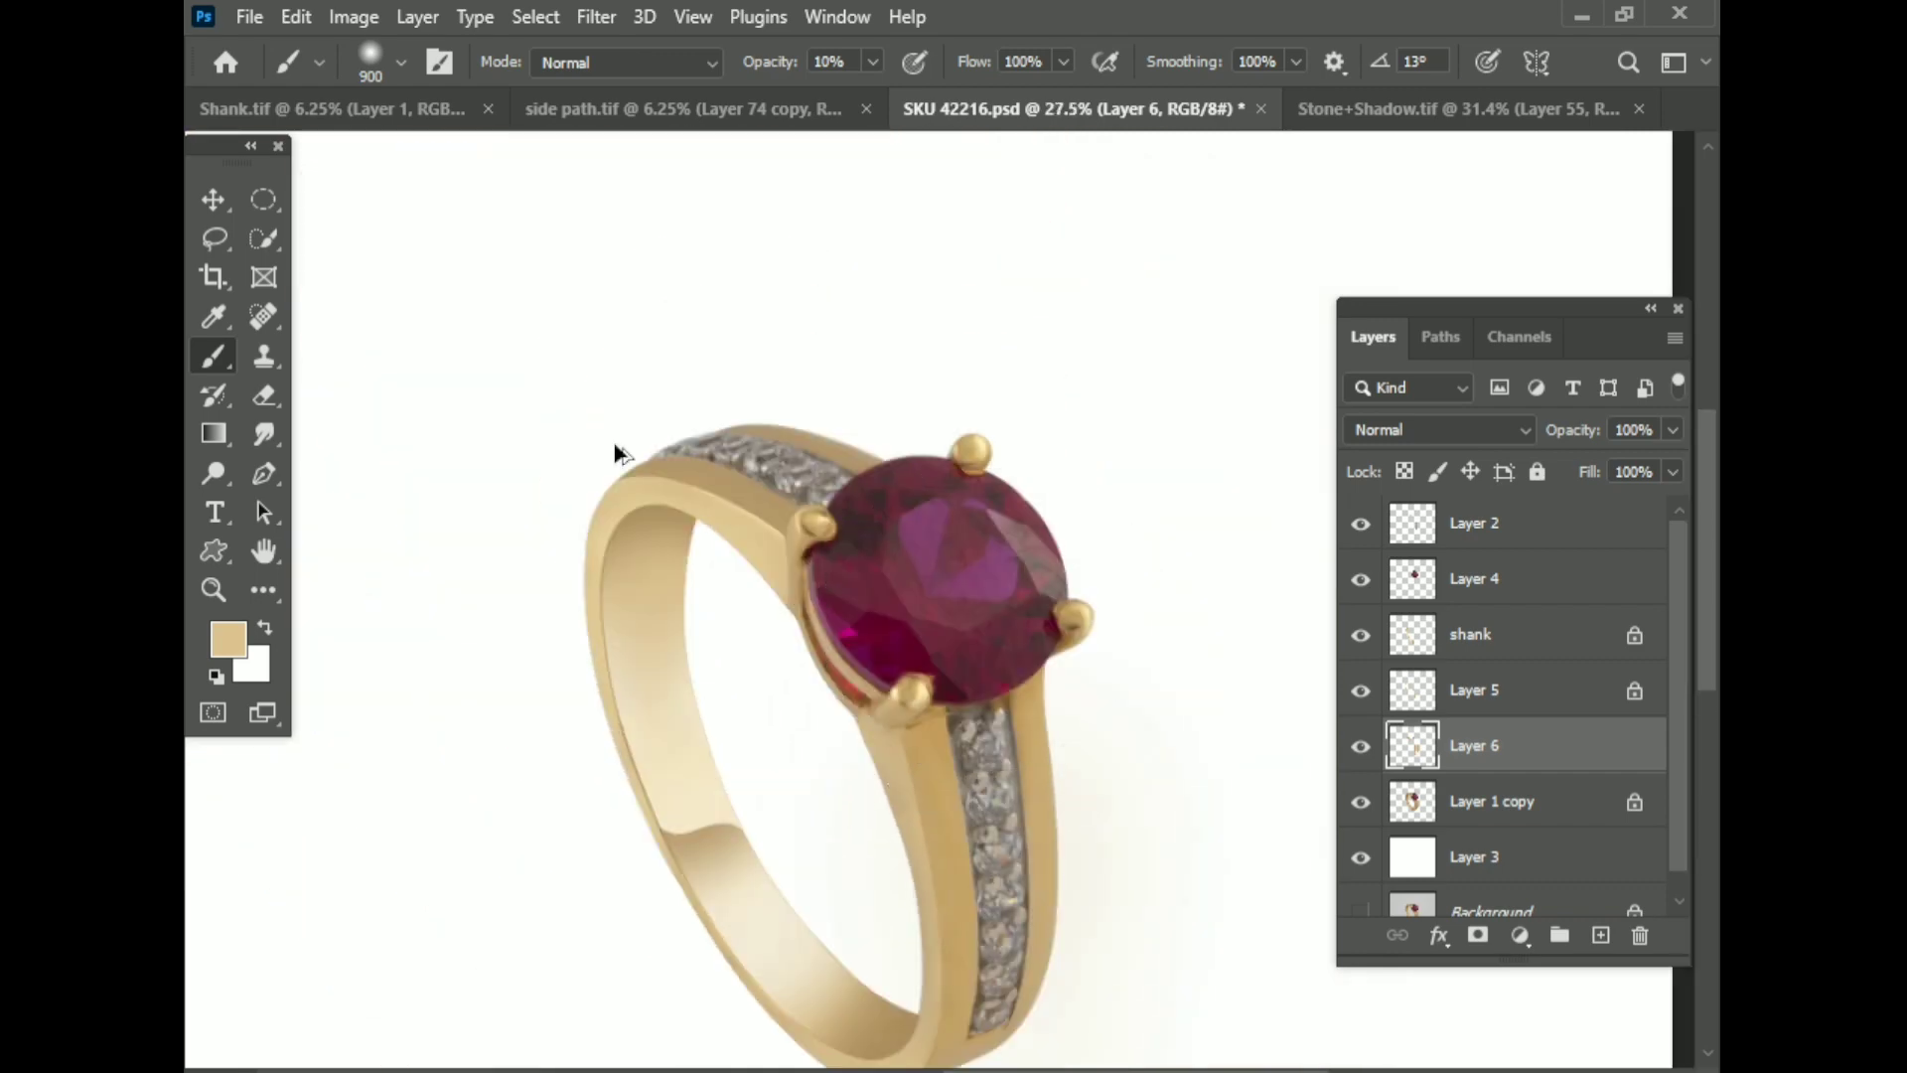
scroll(761, 434, "up", 5)
scroll(636, 384, "down", 3)
scroll(831, 536, "up", 6)
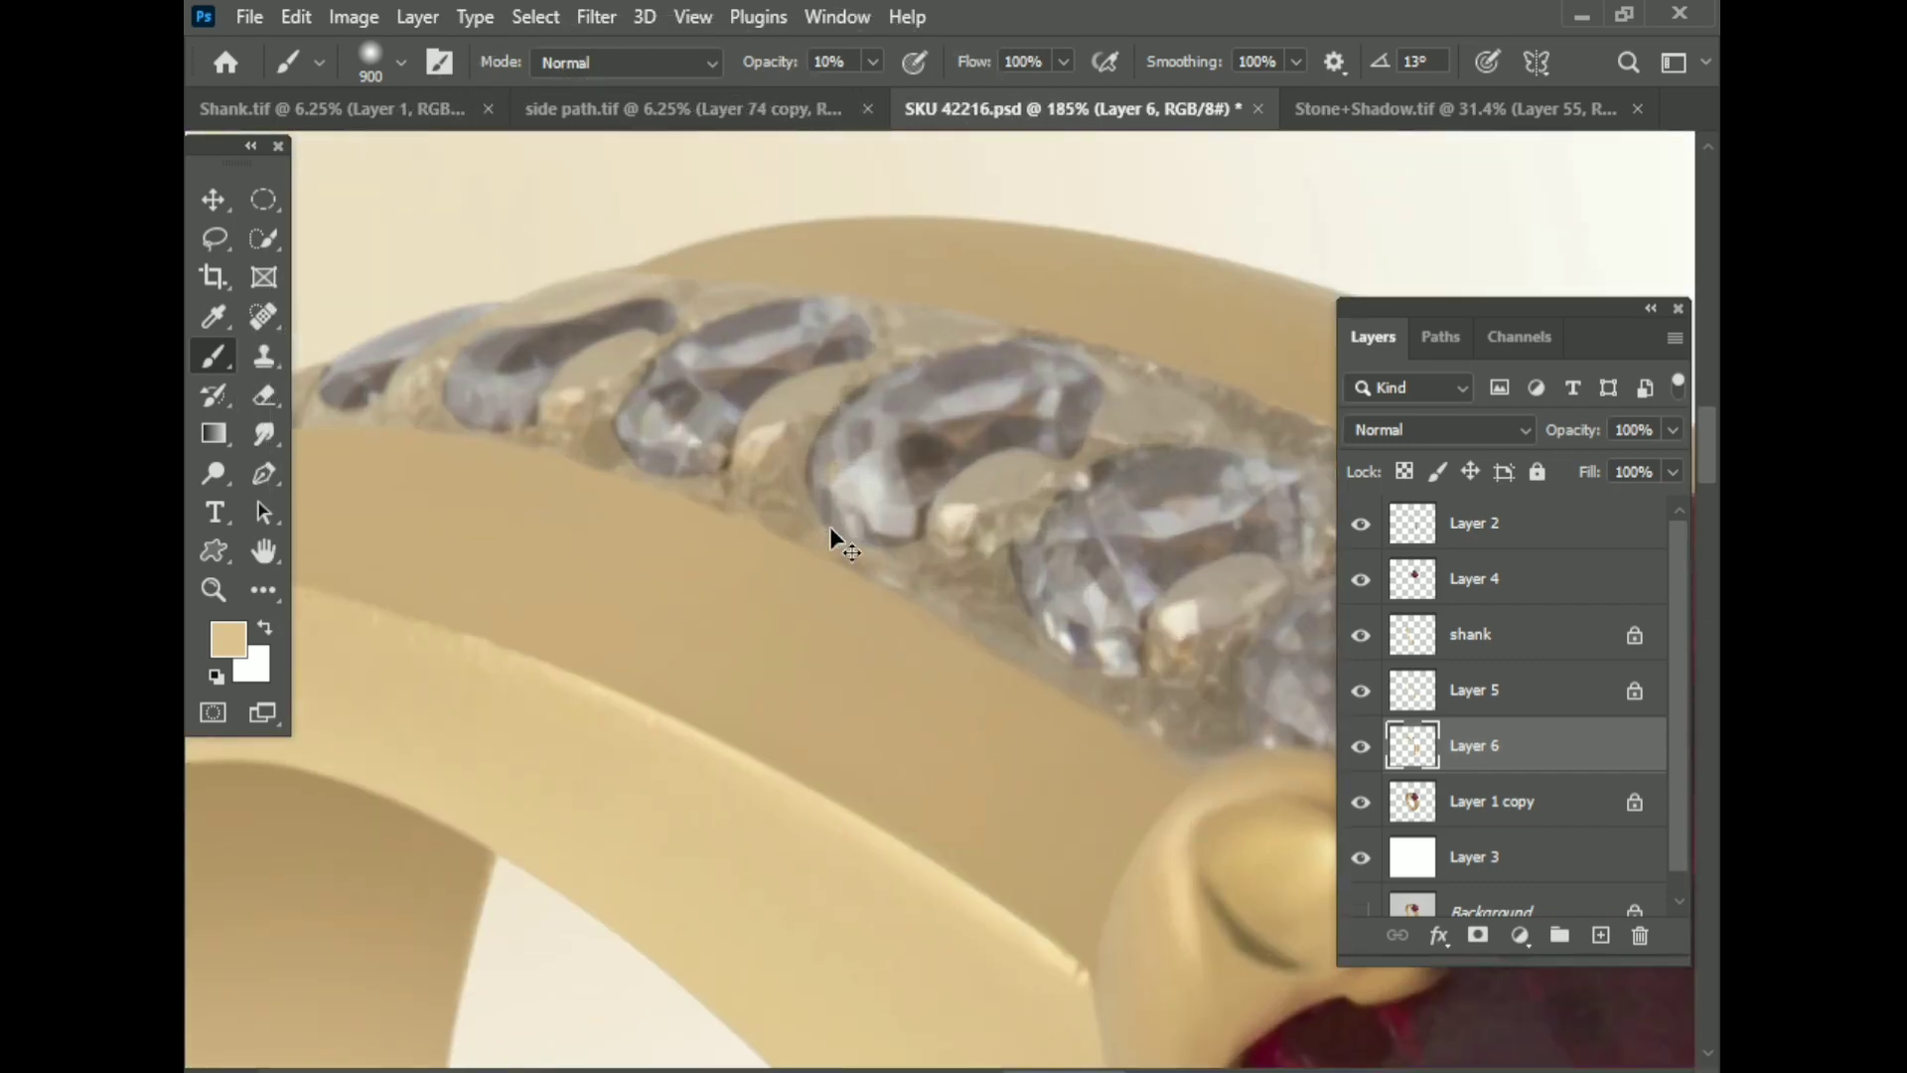
scroll(683, 641, "down", 8)
left_click(1360, 747)
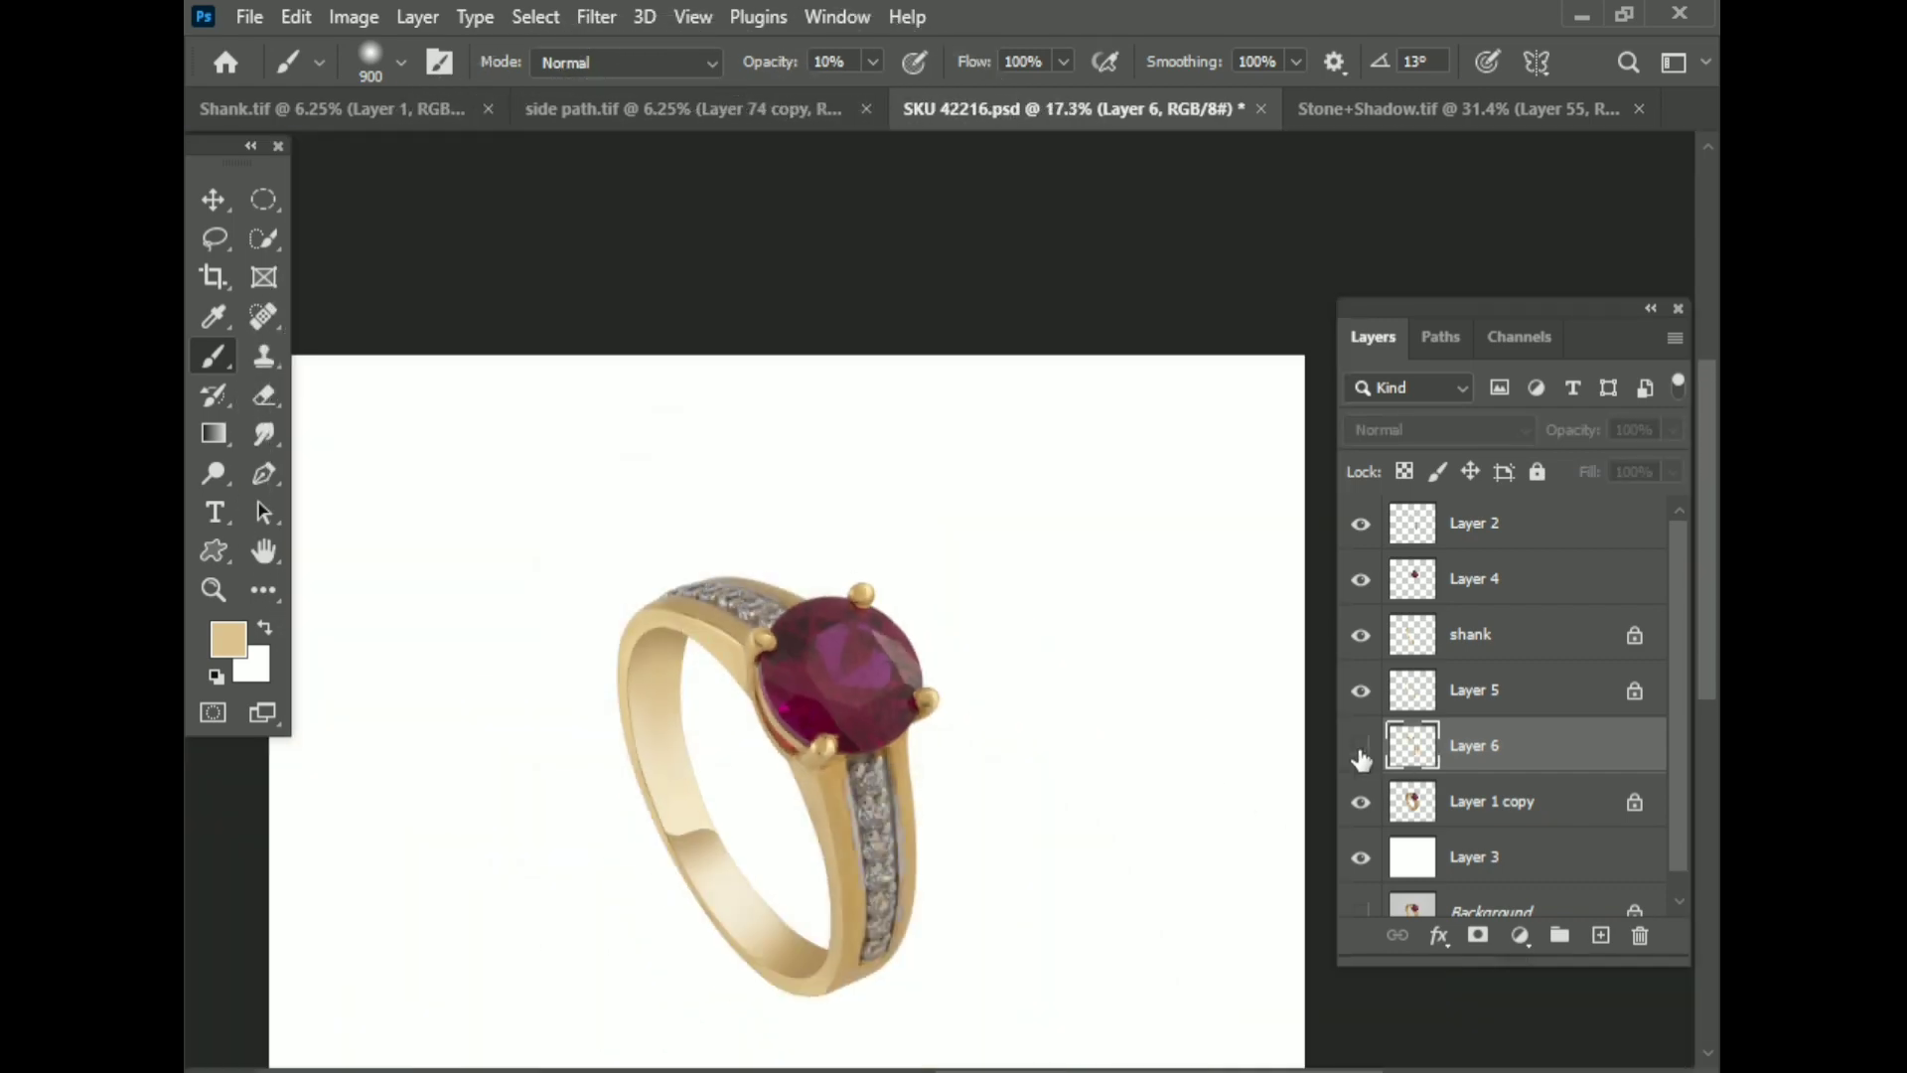
left_click(1361, 747)
left_click(1361, 747)
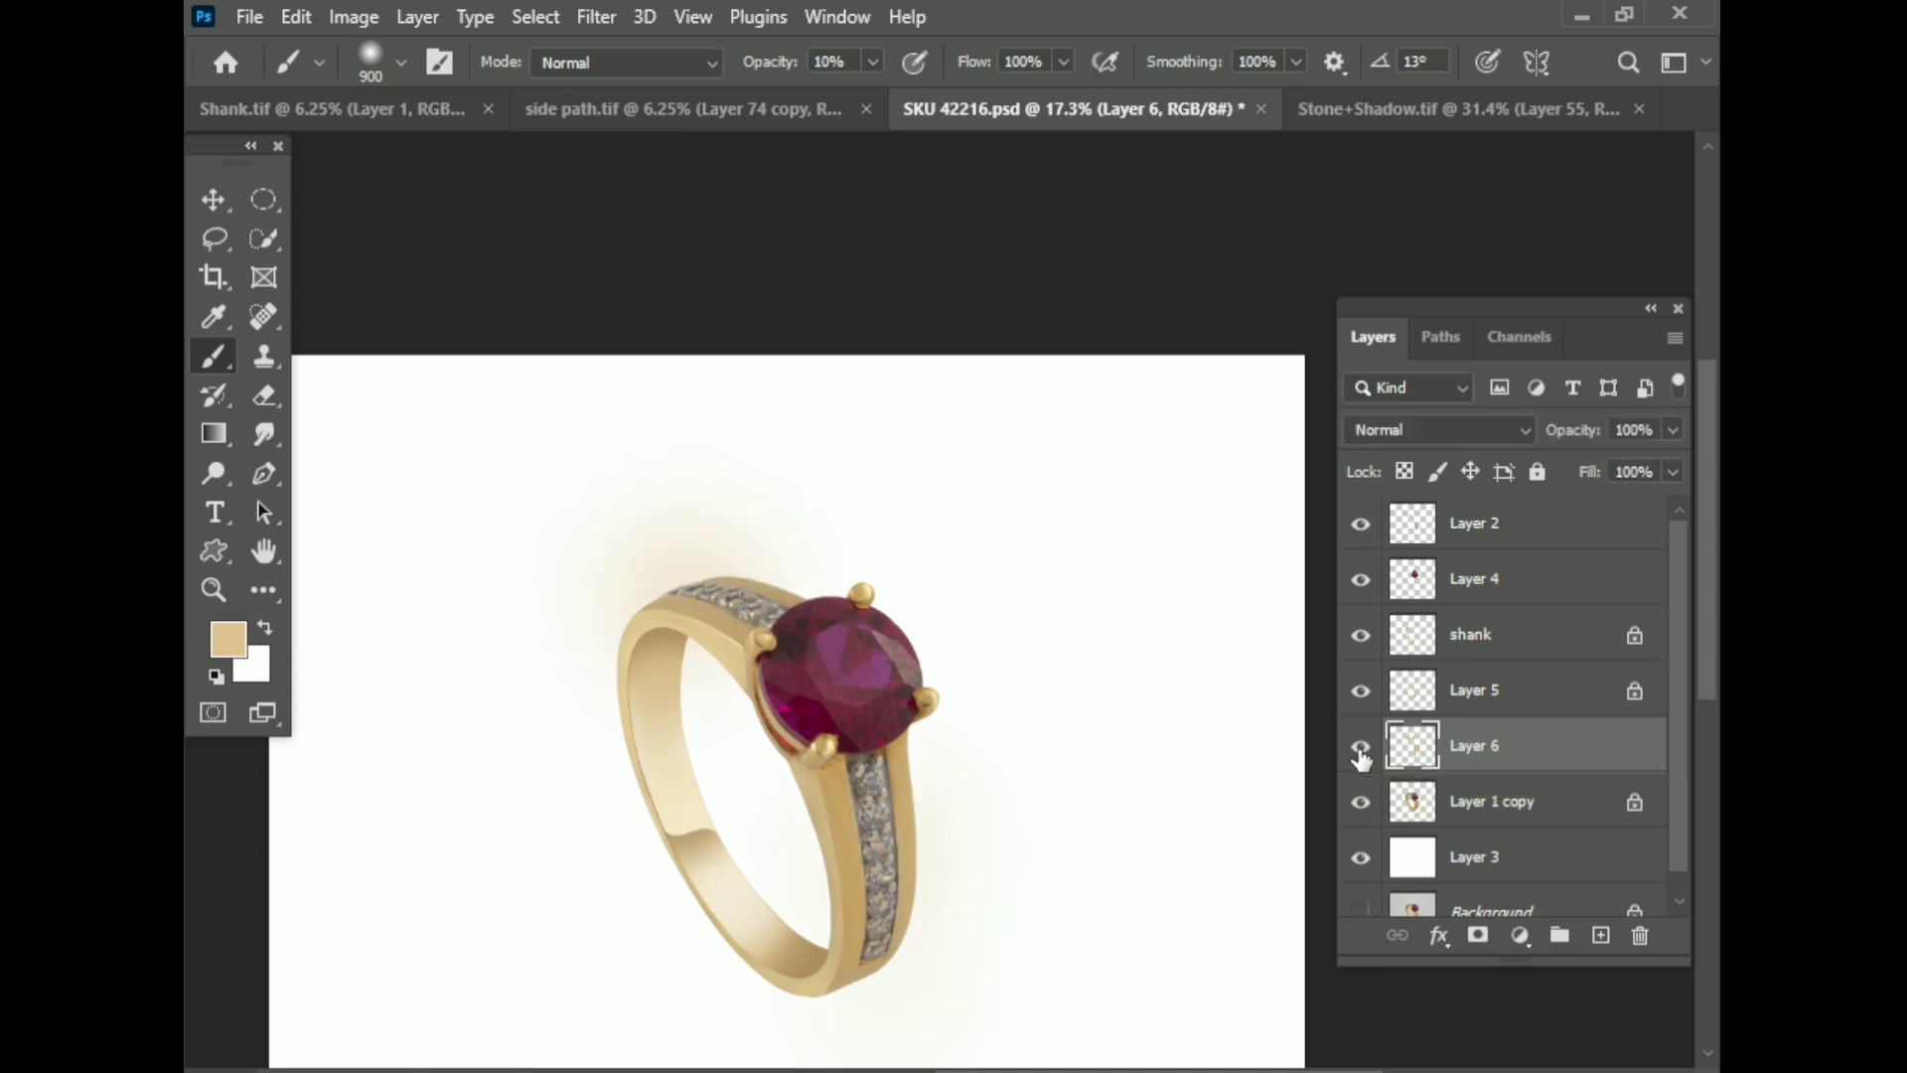
key("slash")
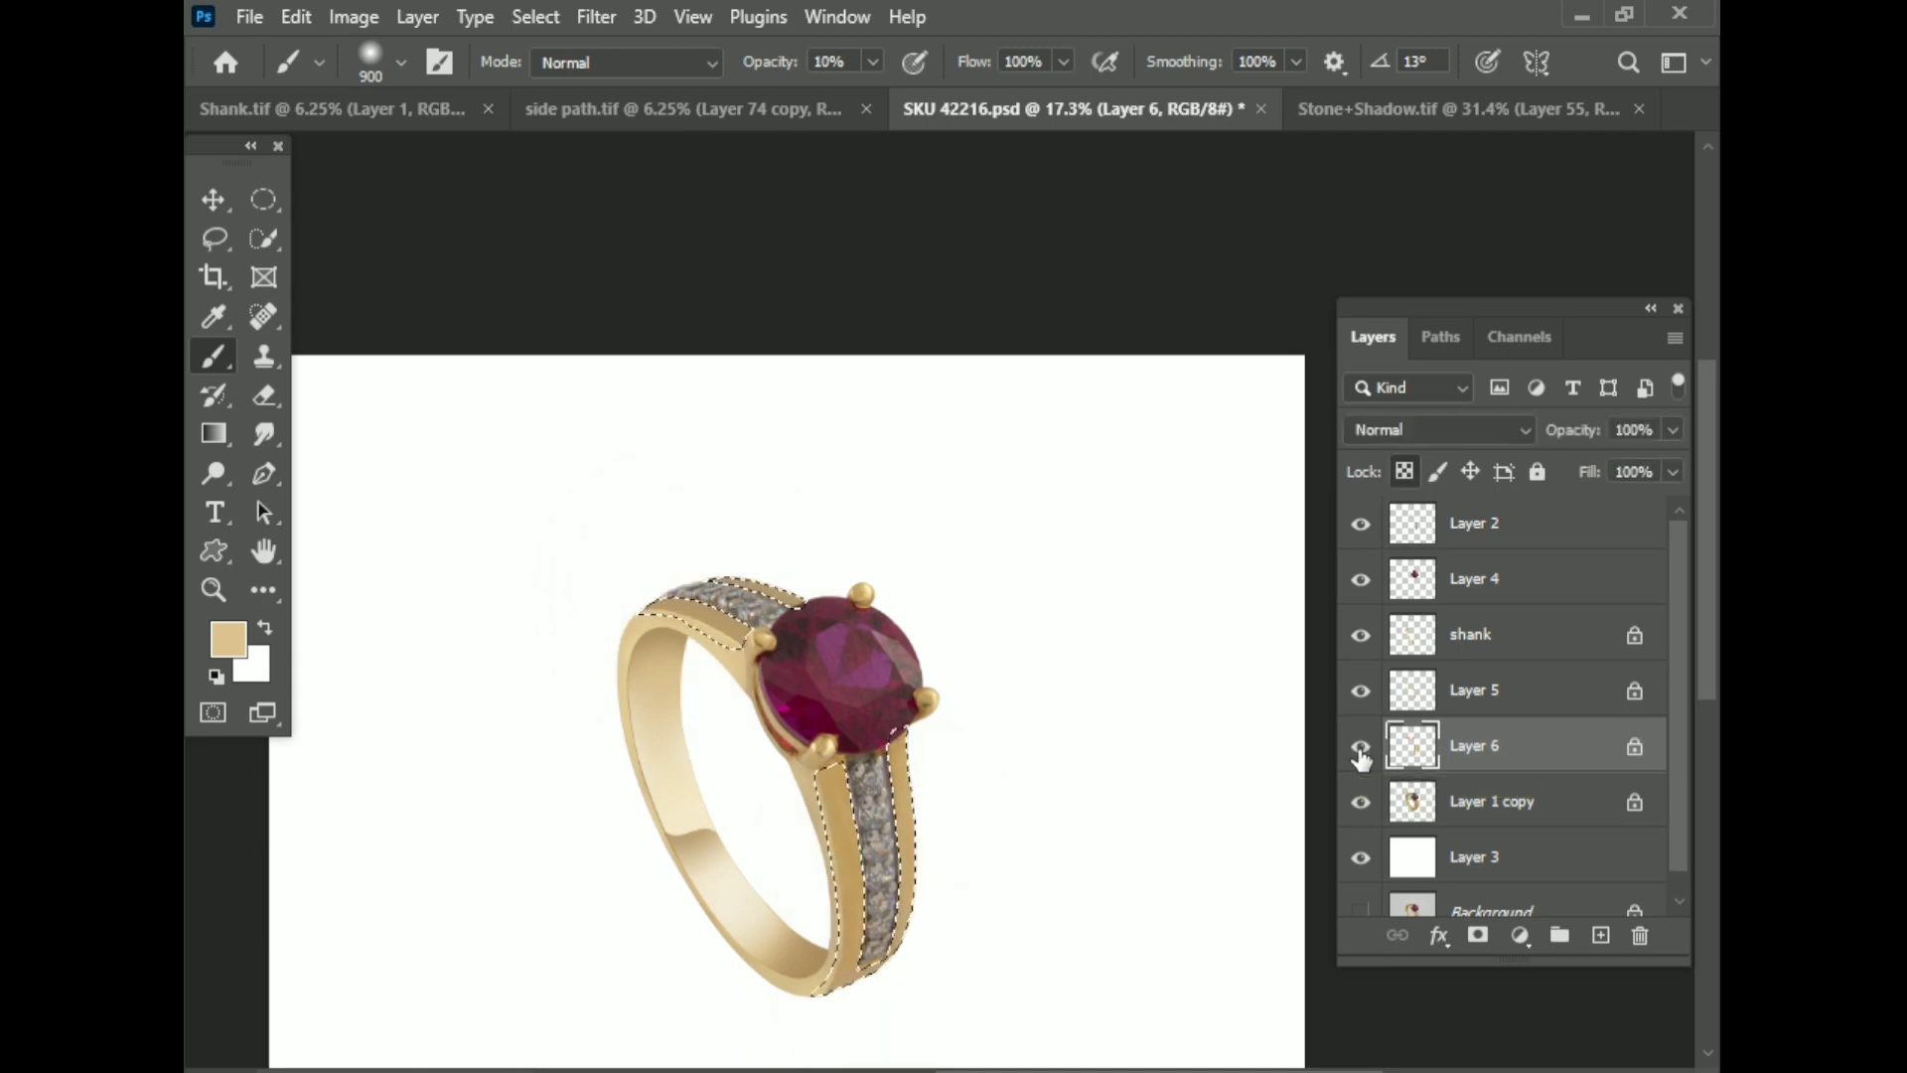
Step: Resize the brush from 300 to 400 for the lower shank shading
scroll(979, 831, "up", 3)
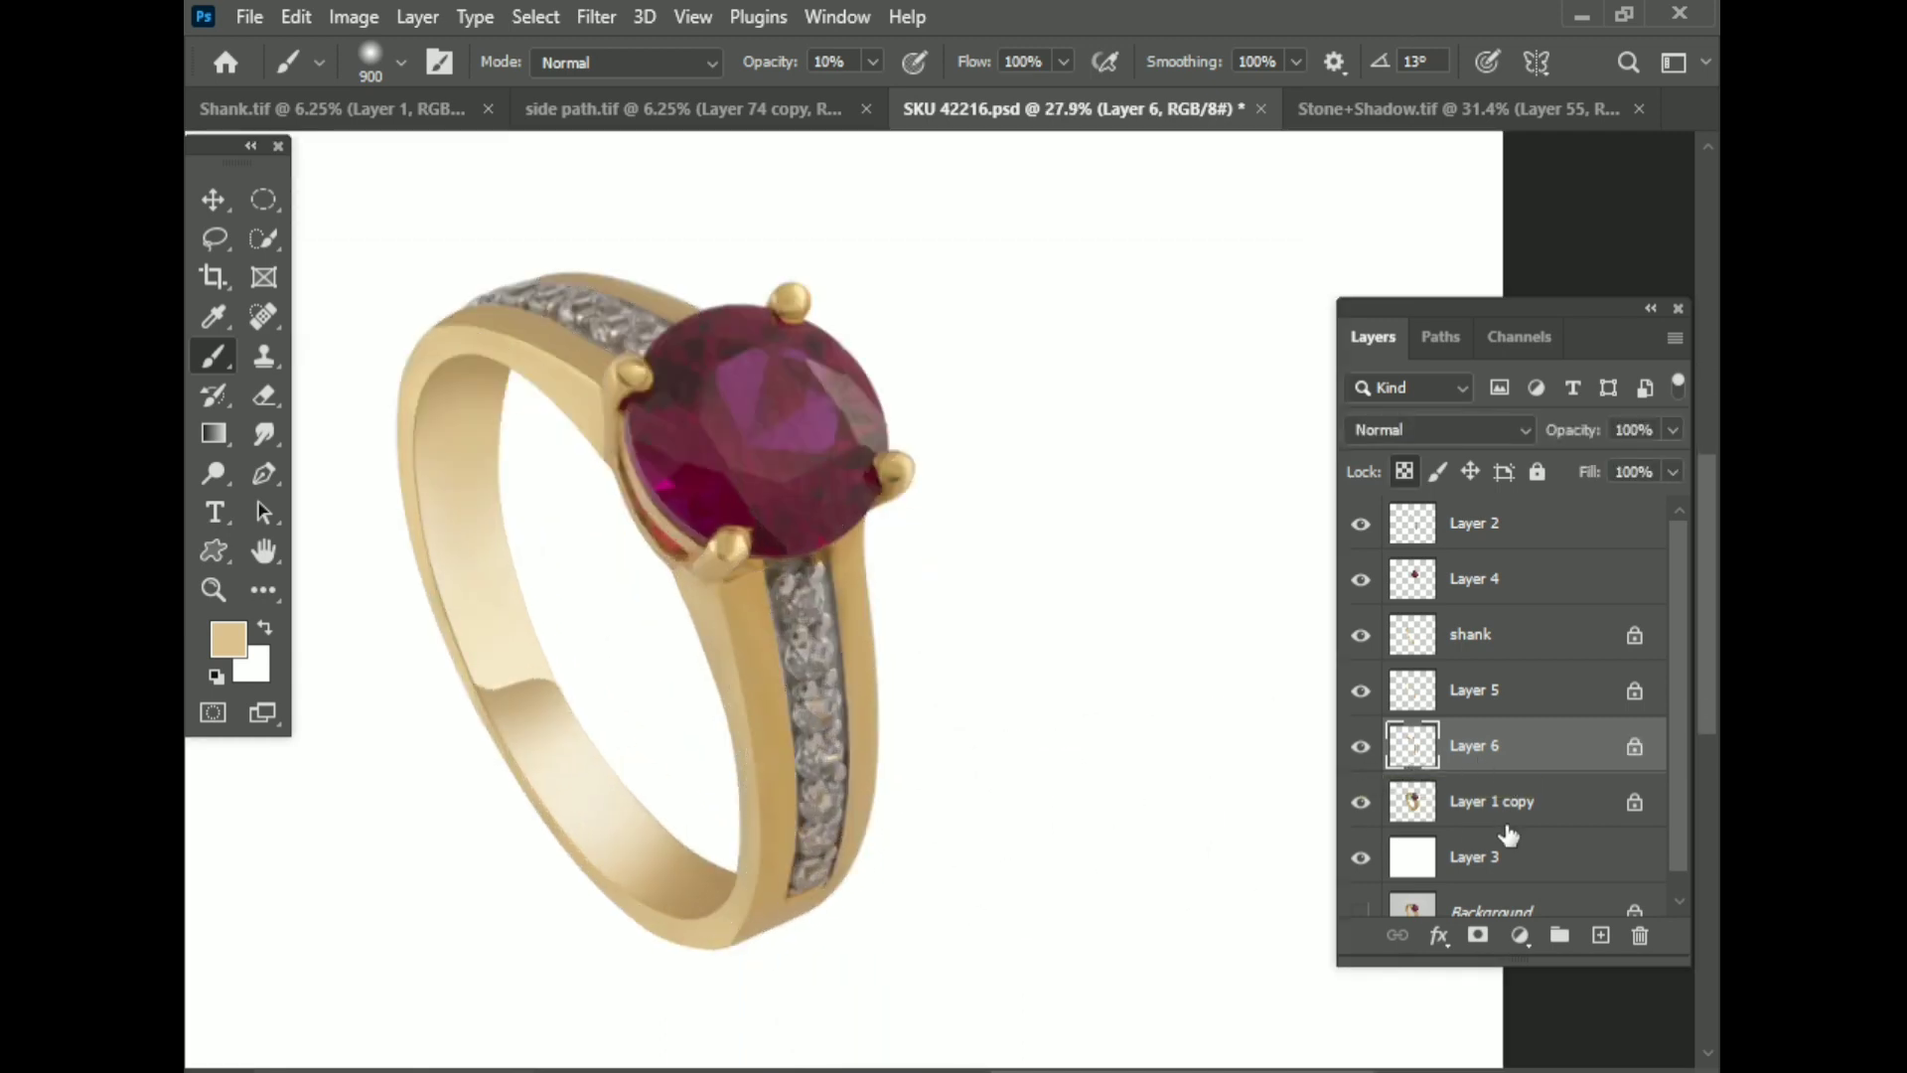
scroll(958, 586, "up", 2)
key("bracketleft")
key("bracketleft")
key("bracketleft")
key("bracketleft")
scroll(852, 814, "down", 5)
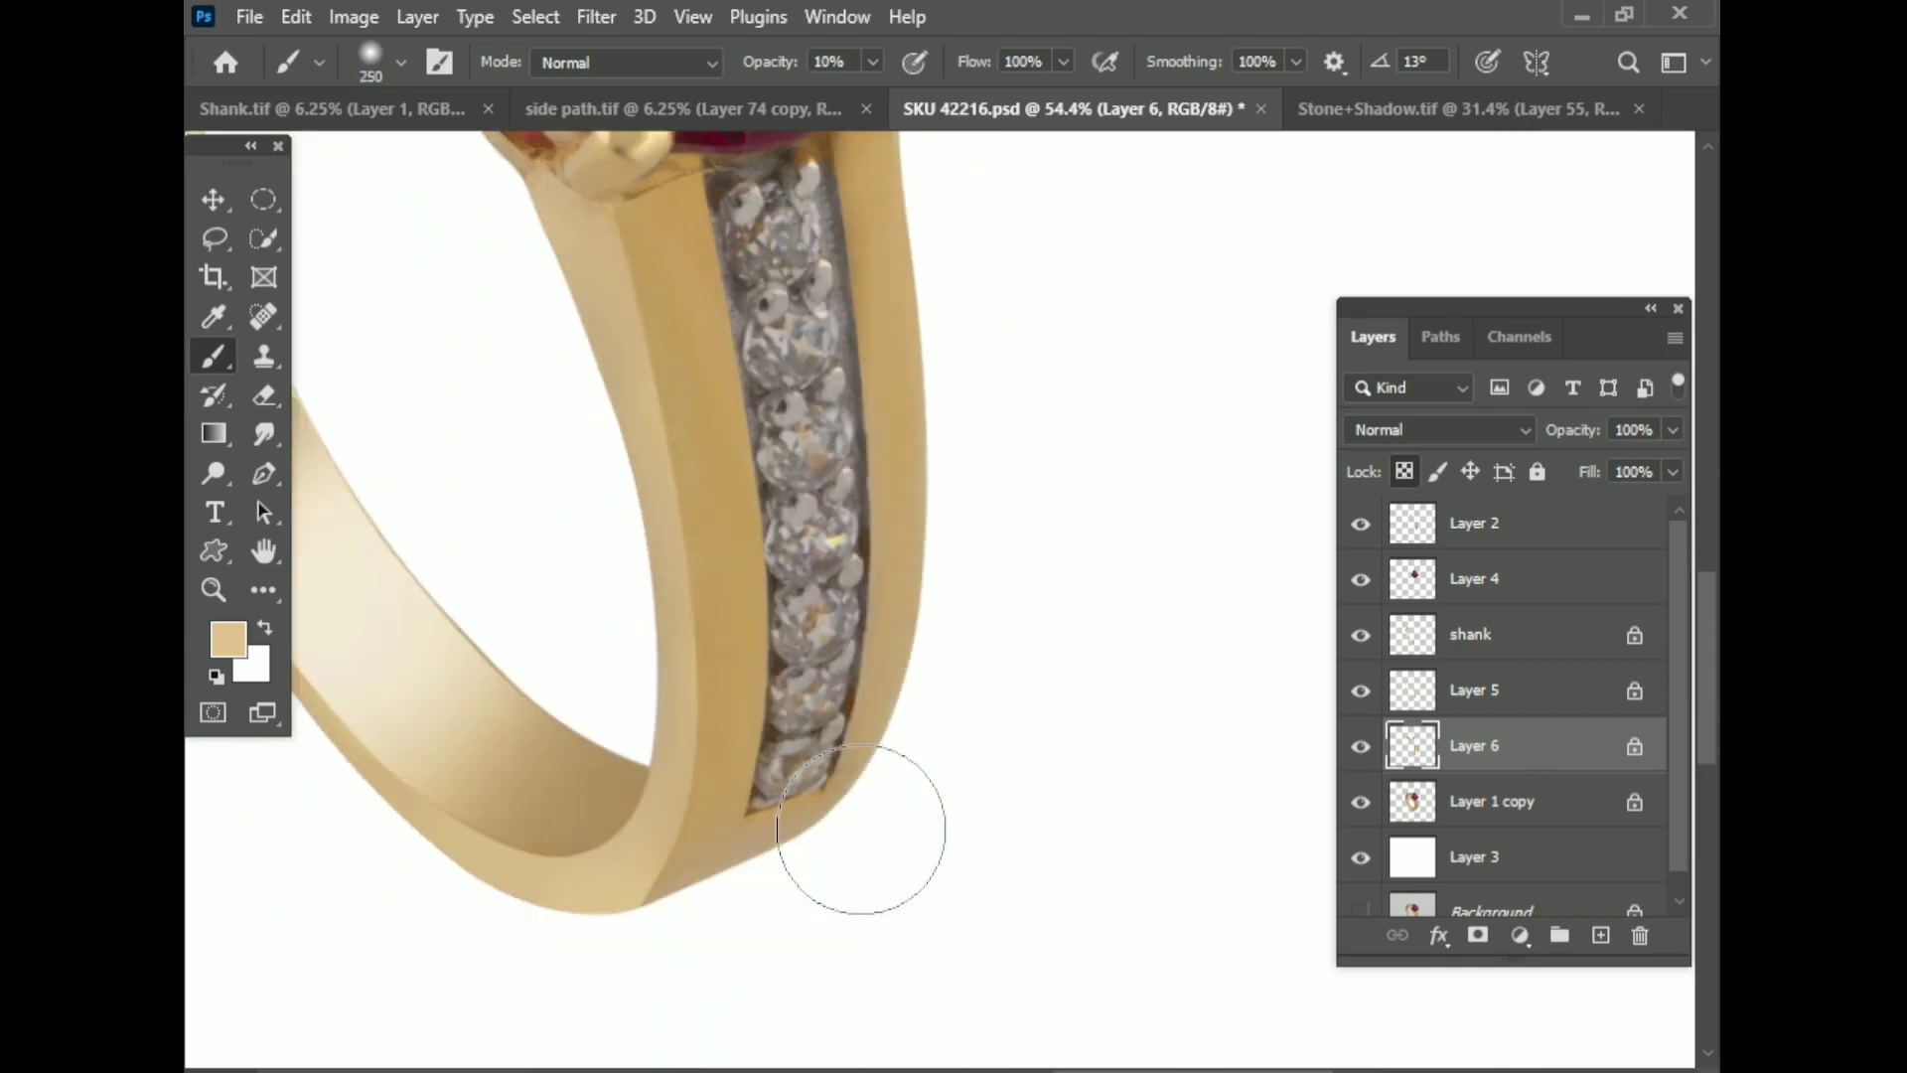
scroll(832, 816, "down", 3)
scroll(979, 319, "up", 5)
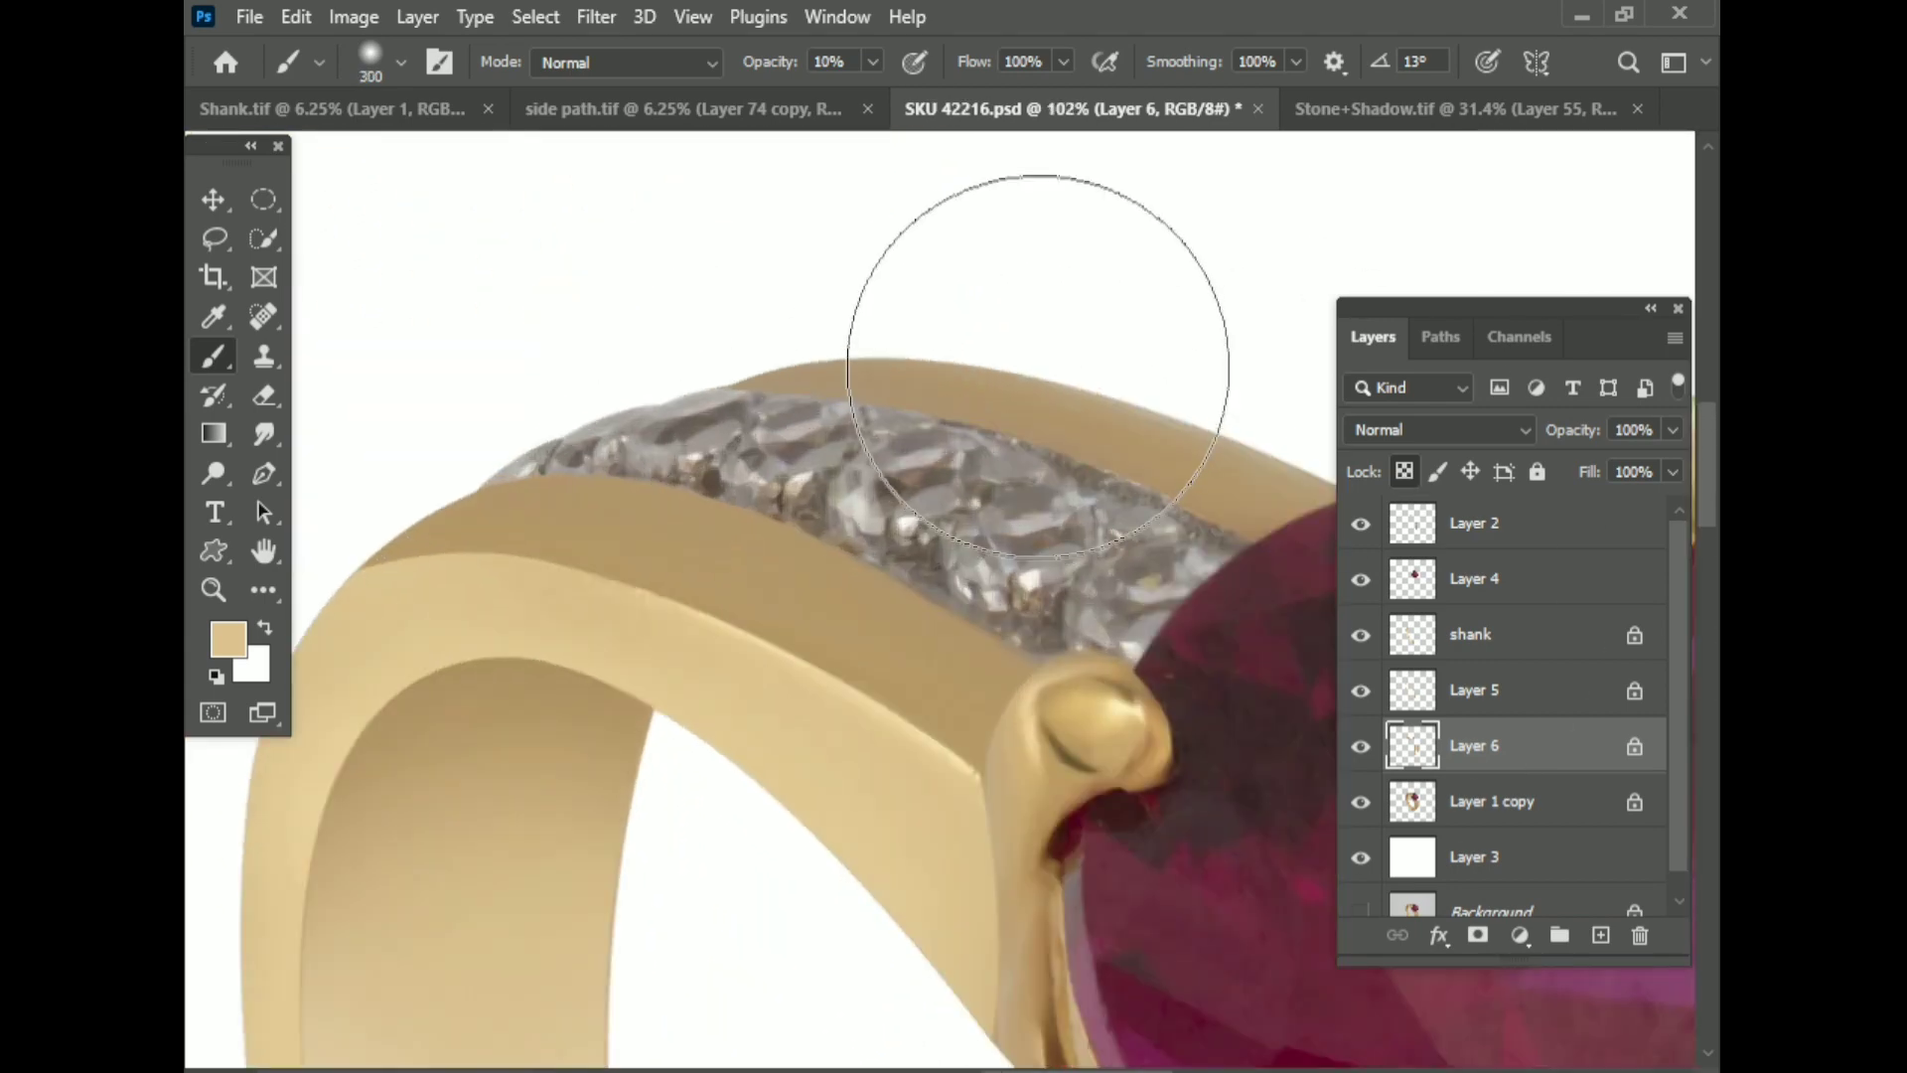
scroll(873, 553, "down", 2)
scroll(873, 490, "down", 3)
key("bracketright")
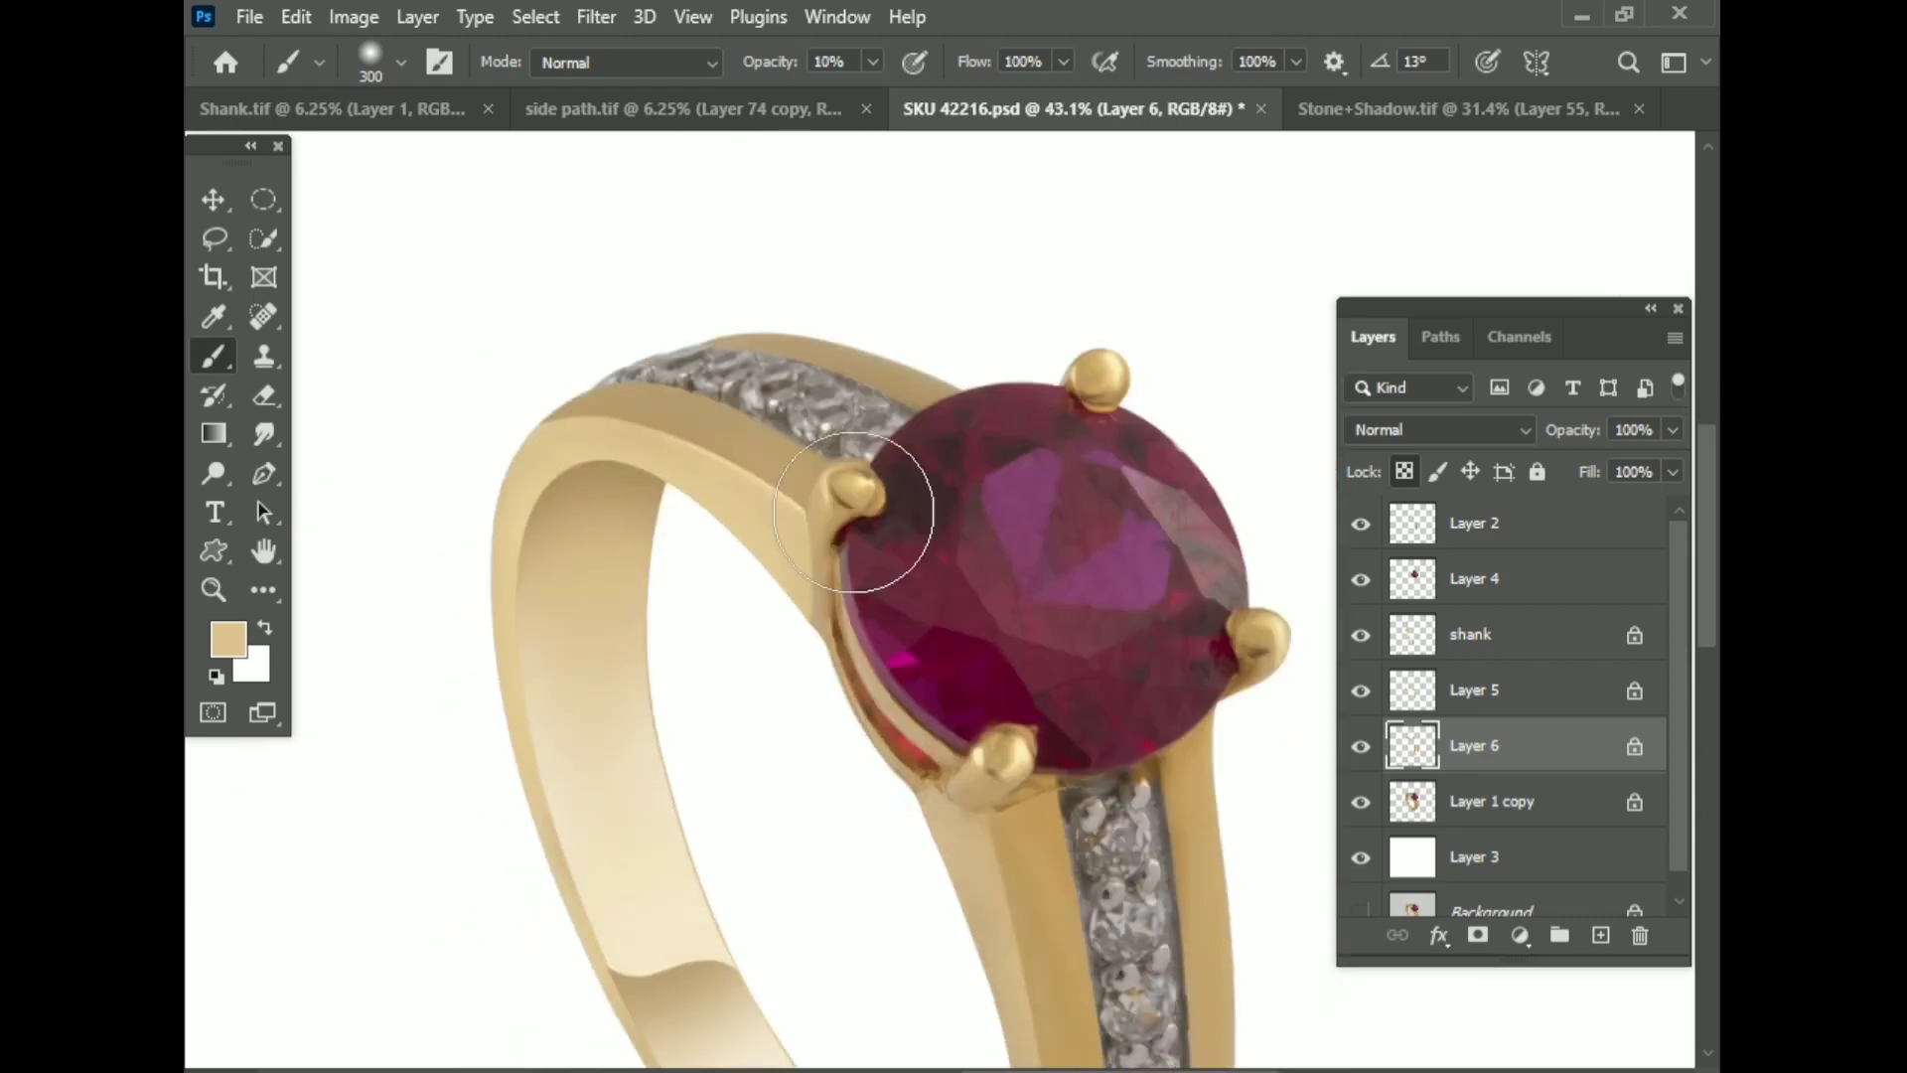
scroll(782, 448, "up", 3)
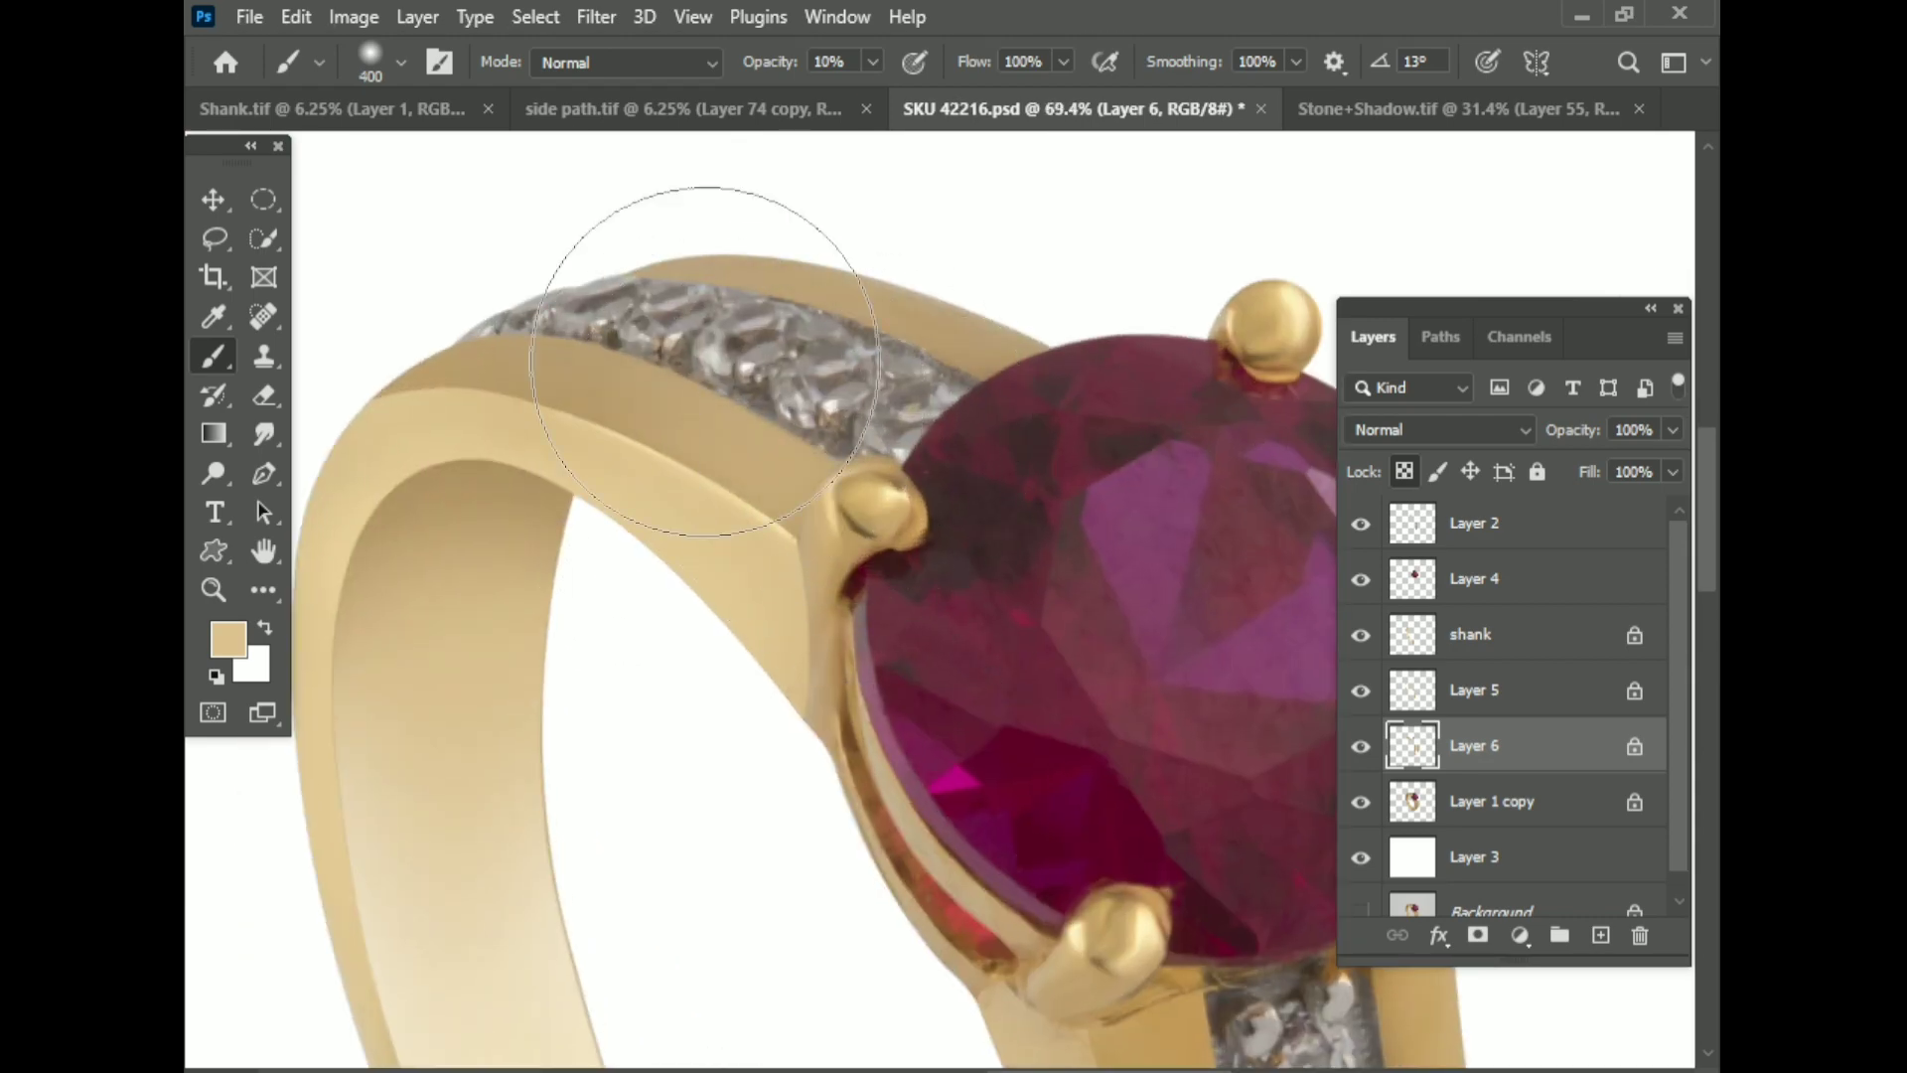
Step: Sample gold and lighter gold tones from the shank and band, then select Layer 5
left_click(431, 366, "alt")
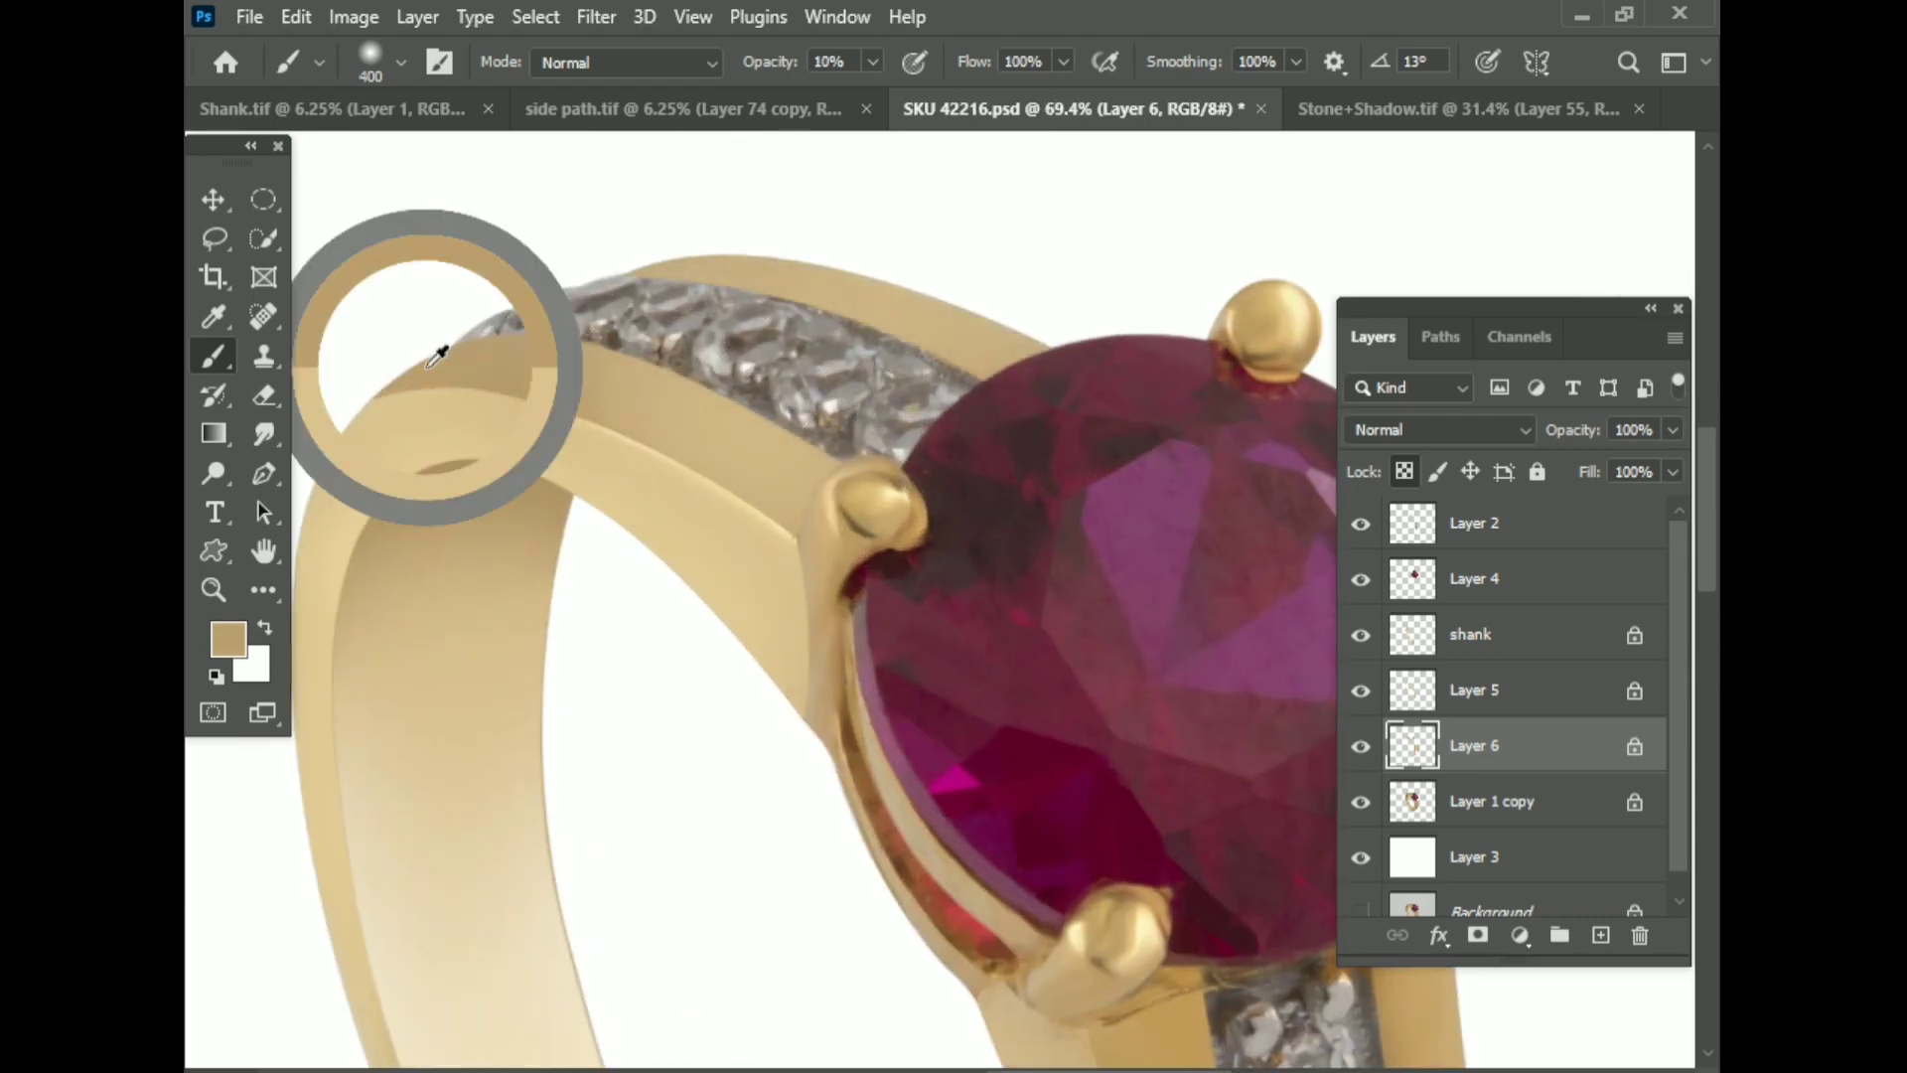
scroll(596, 497, "up", 3)
left_click(733, 586, "alt")
scroll(788, 638, "down", 3)
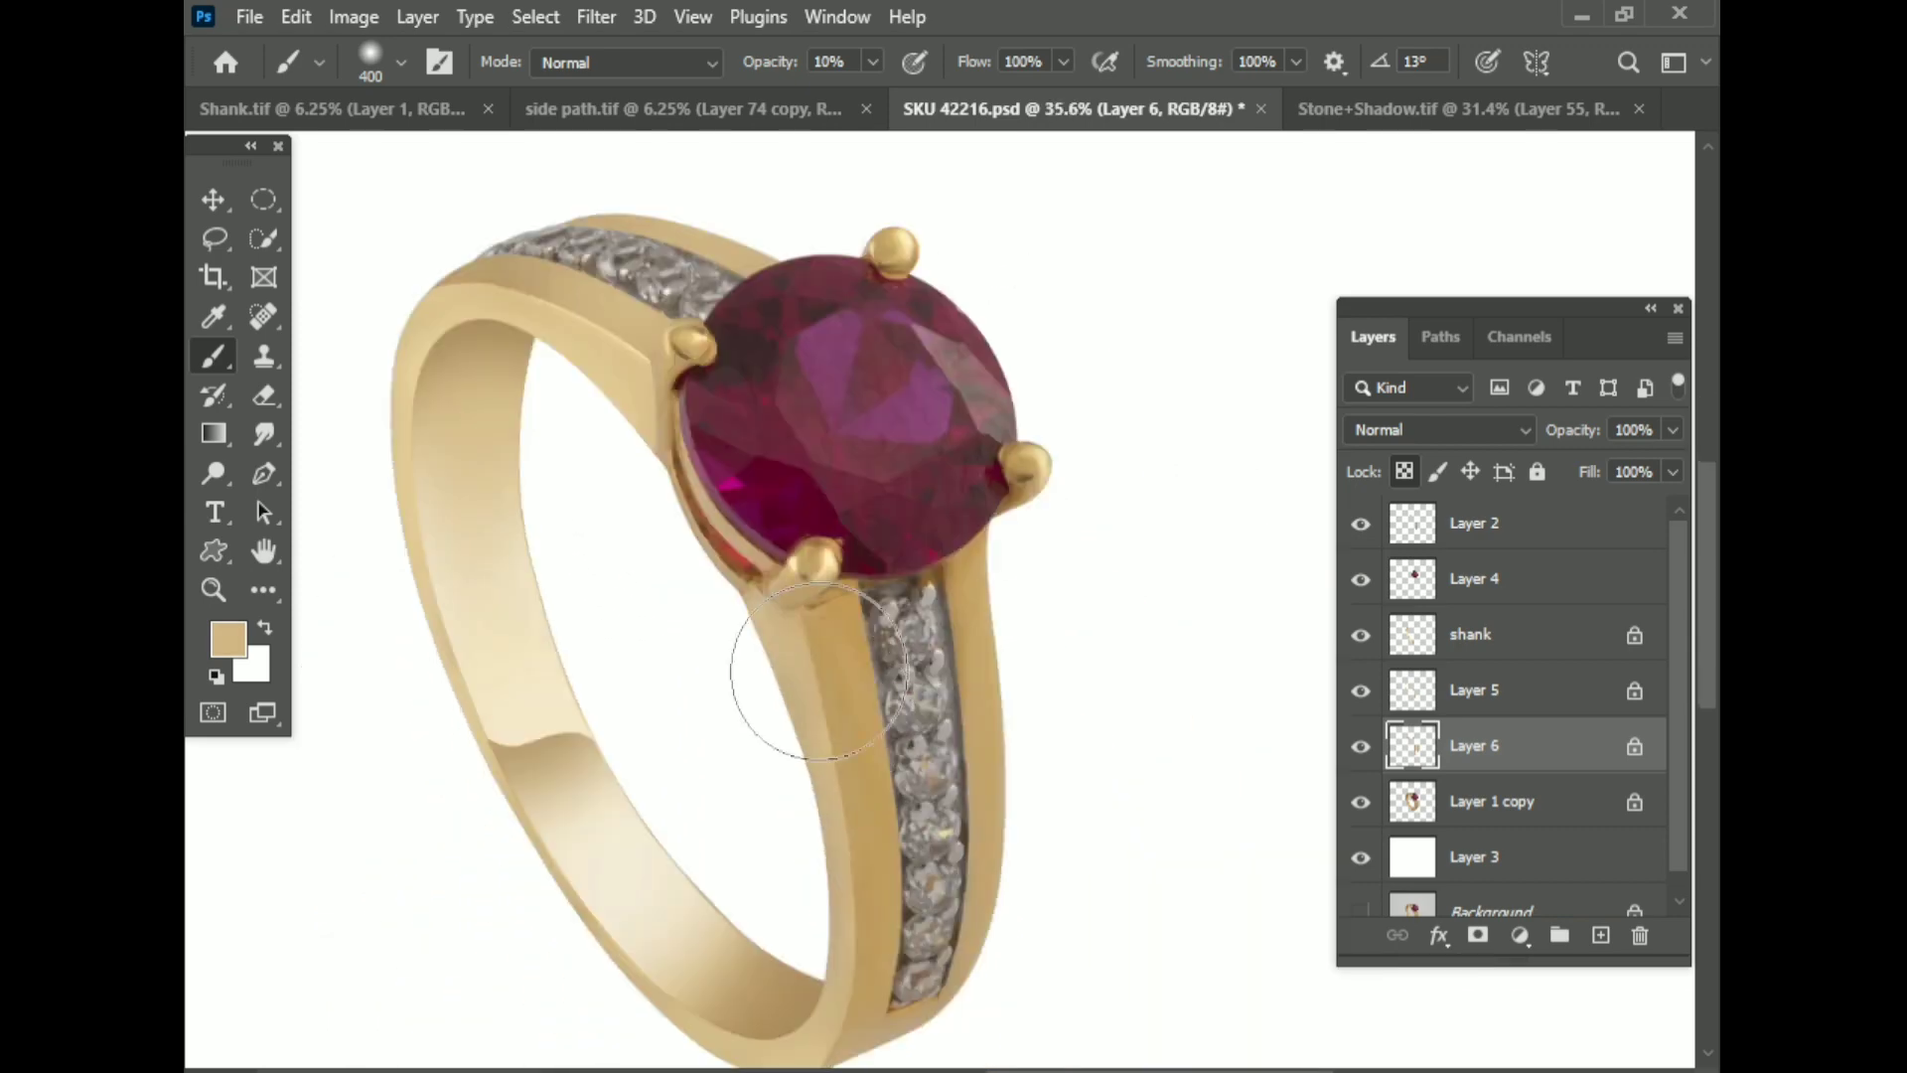
scroll(788, 617, "up", 3)
scroll(1079, 684, "down", 3)
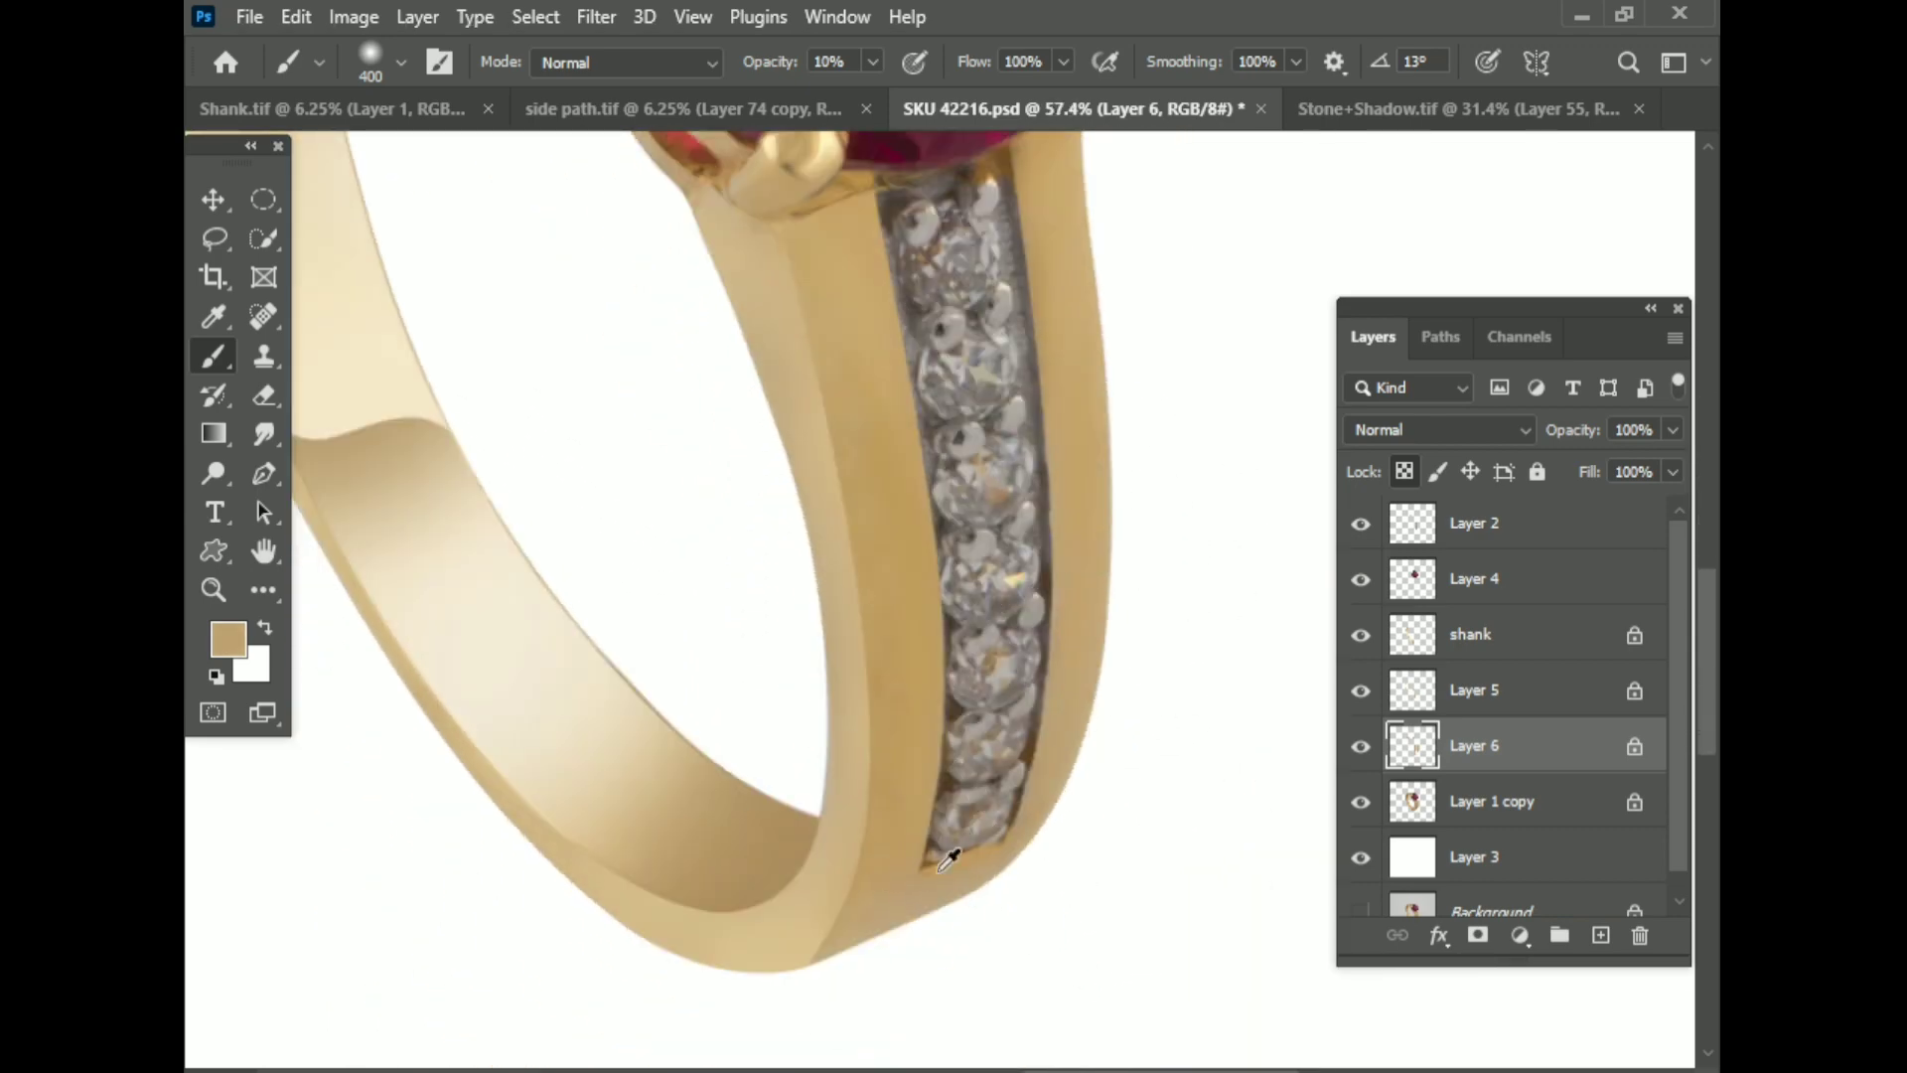
left_click(333, 163, "alt")
scroll(638, 383, "down", 2)
scroll(1098, 829, "down", 3)
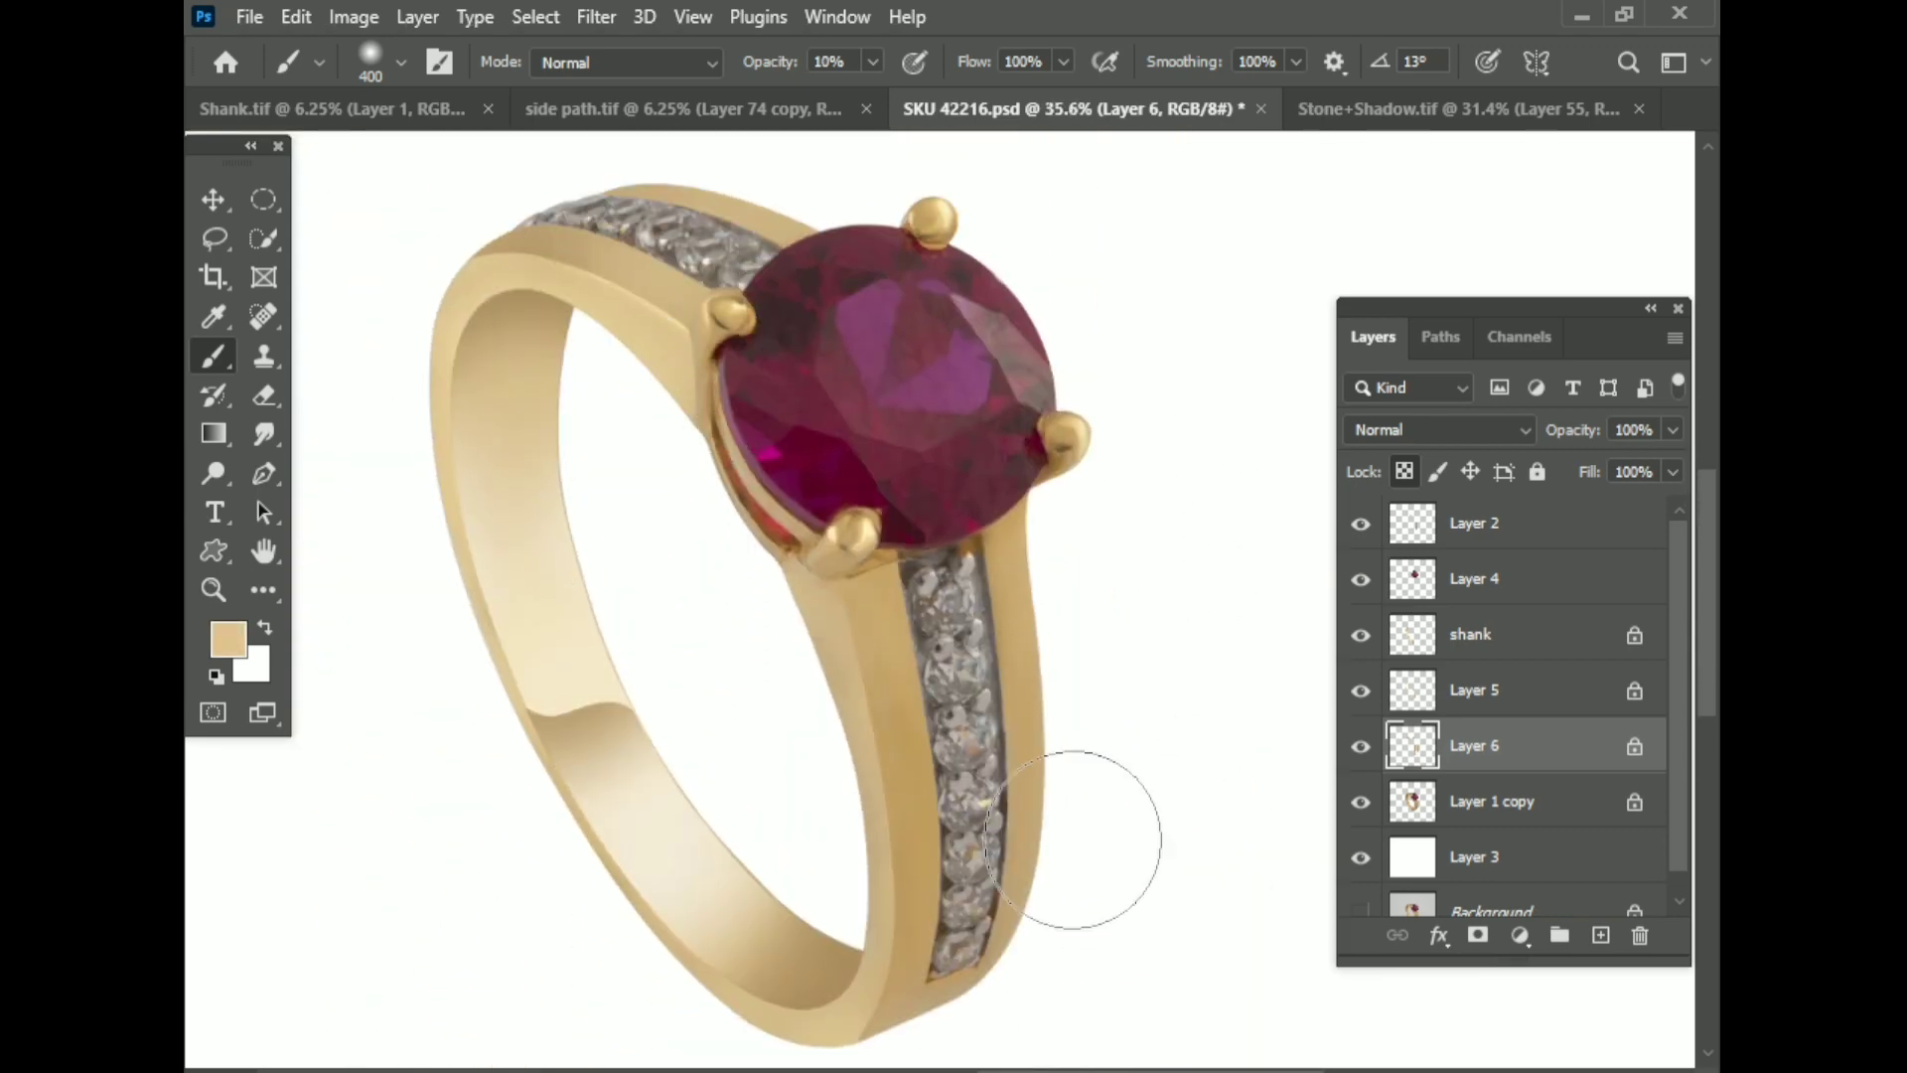
scroll(927, 808, "up", 3)
scroll(928, 808, "down", 1)
left_click(1520, 689)
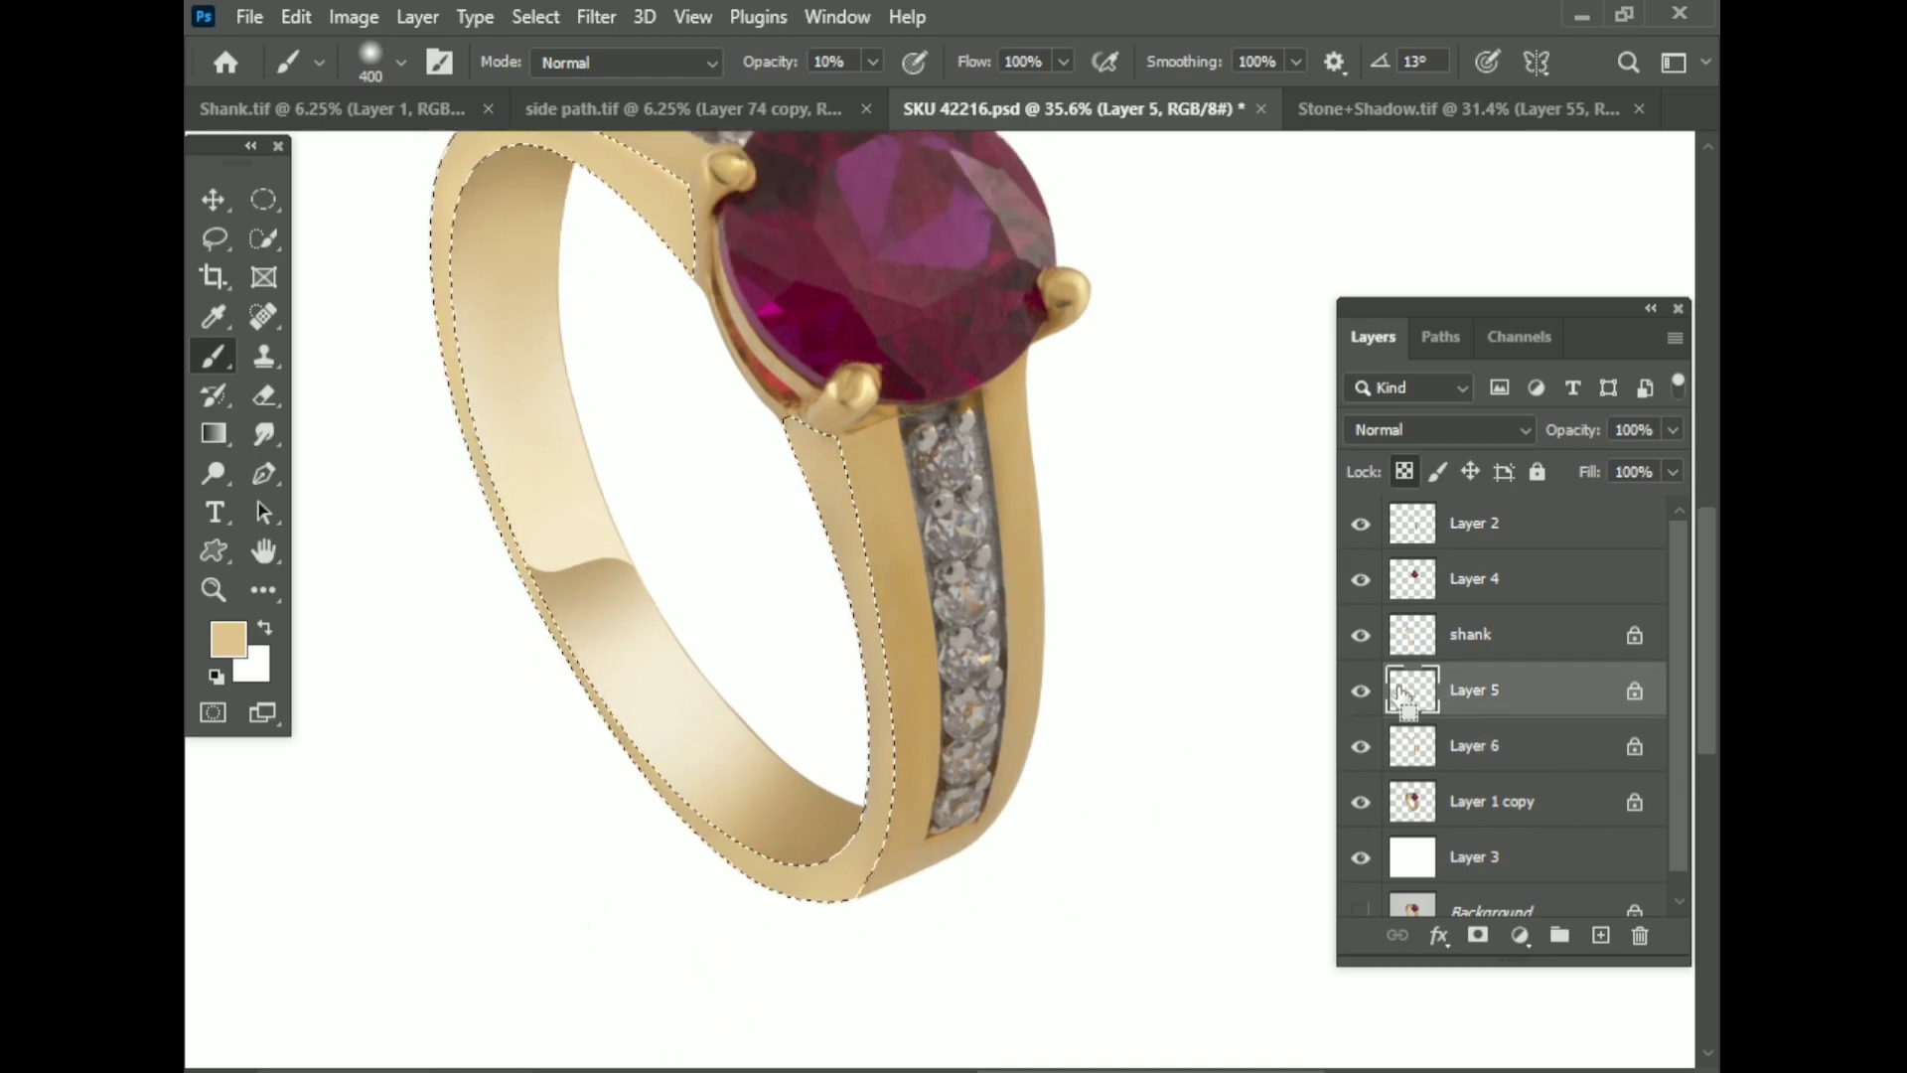
Step: Switch back to the soft brush at size 200 and 42% opacity
scroll(696, 497, "up", 2)
right_click(215, 356)
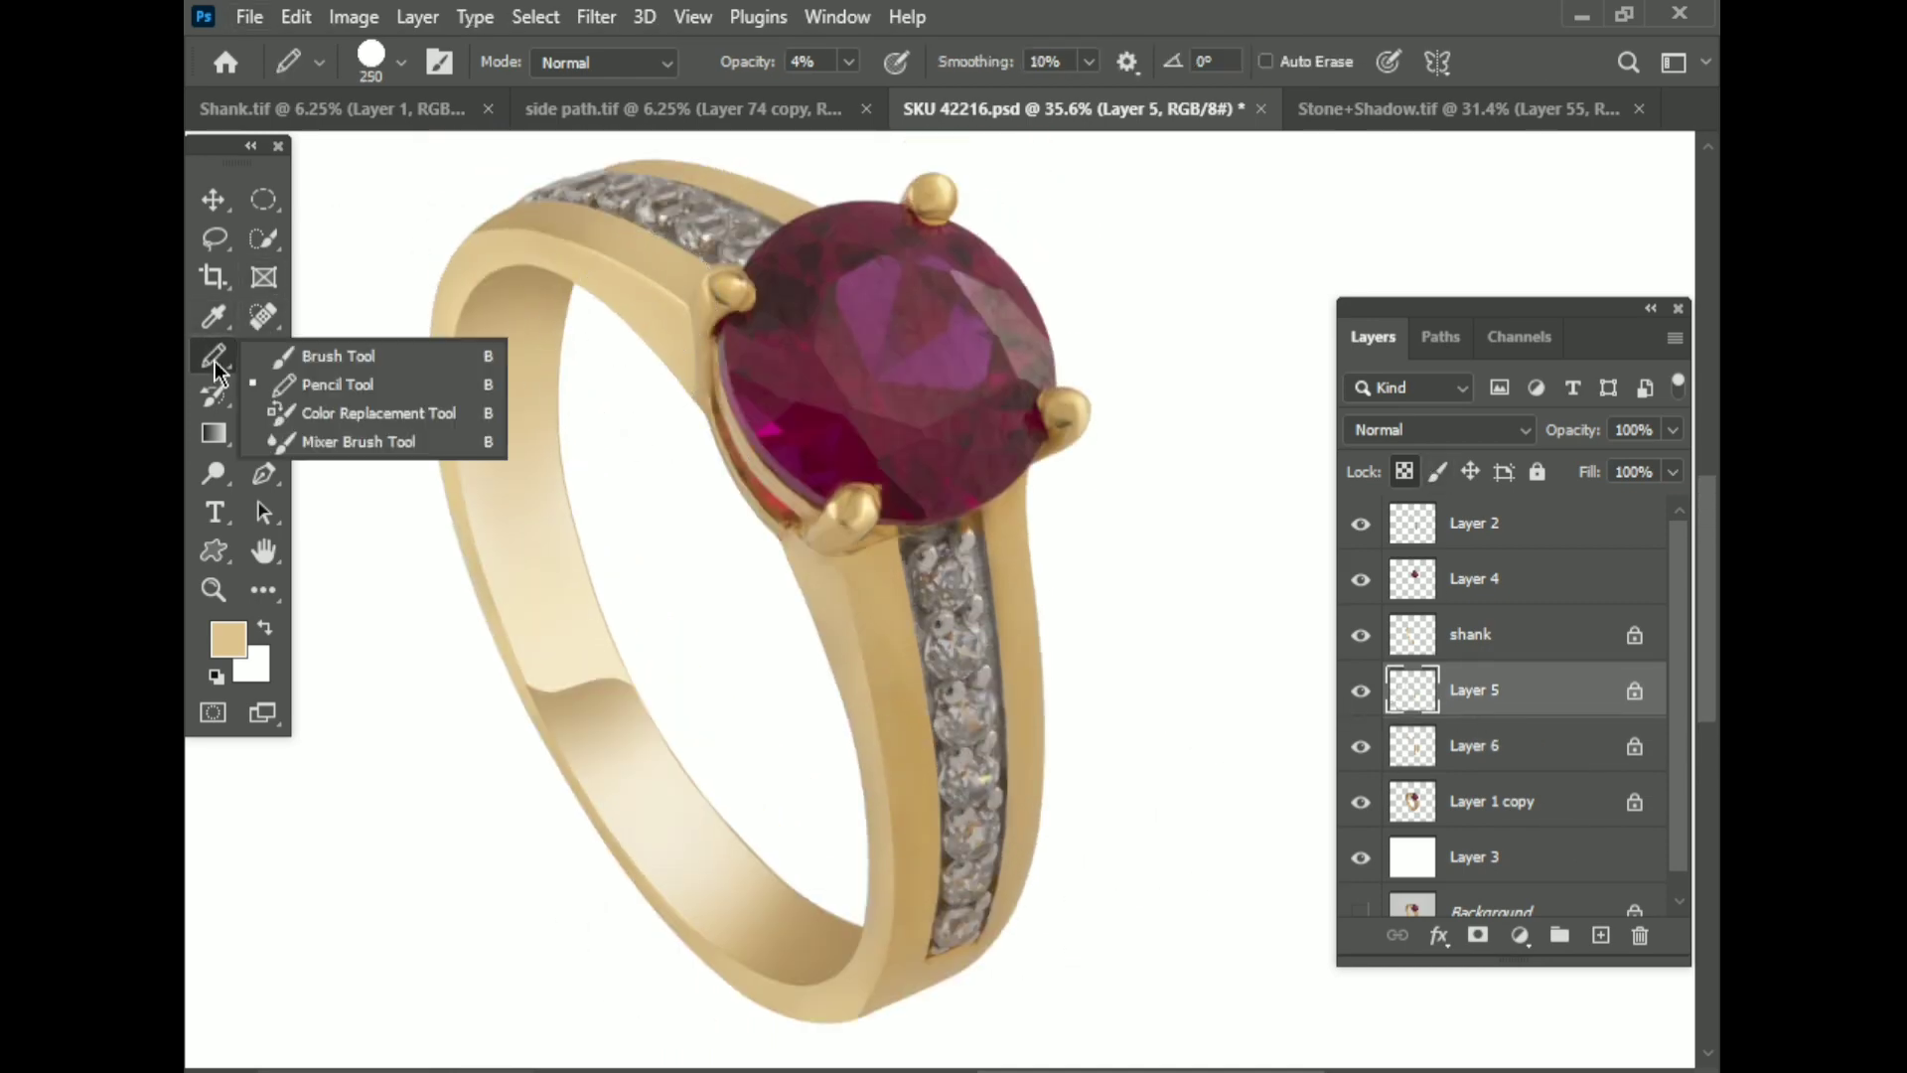
left_click(327, 367)
scroll(810, 599, "up", 3)
scroll(810, 695, "down", 3)
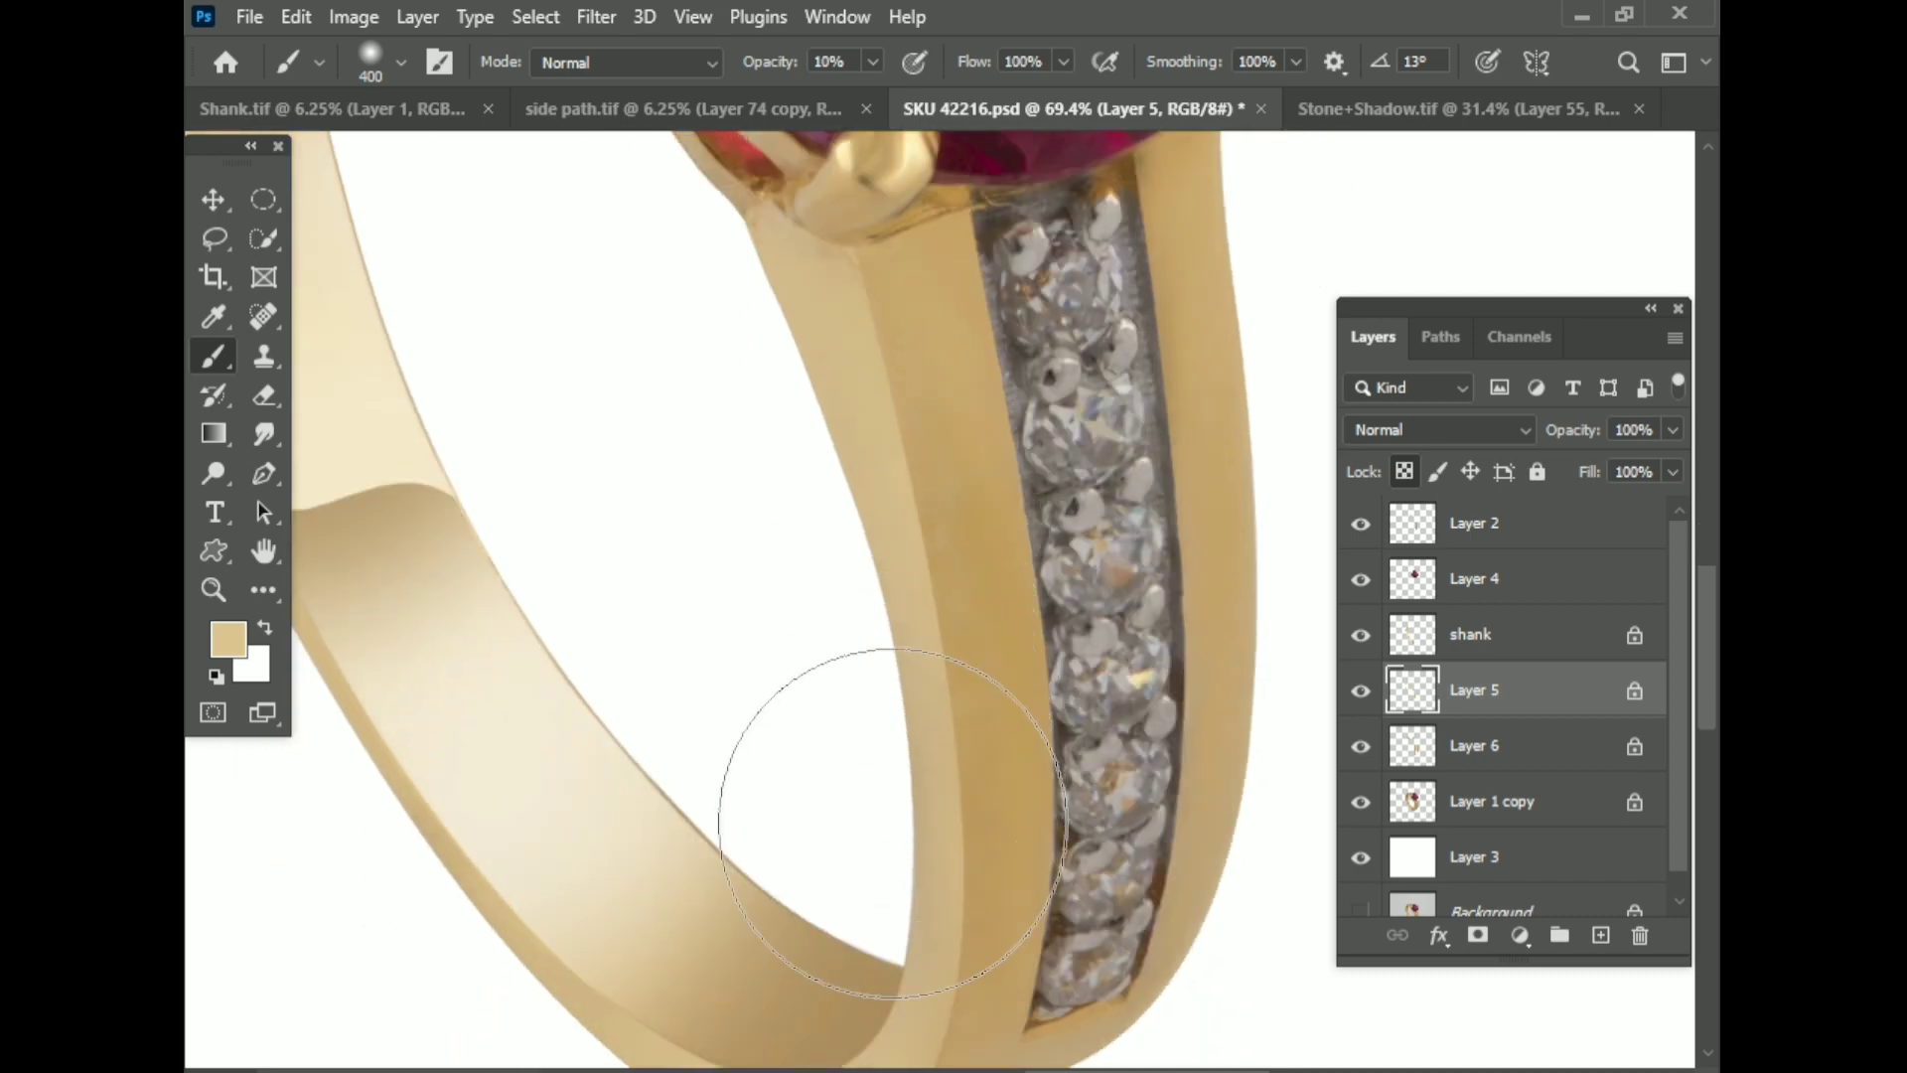
scroll(792, 835, "down", 1)
key("bracketleft")
key("bracketleft")
key("bracketleft")
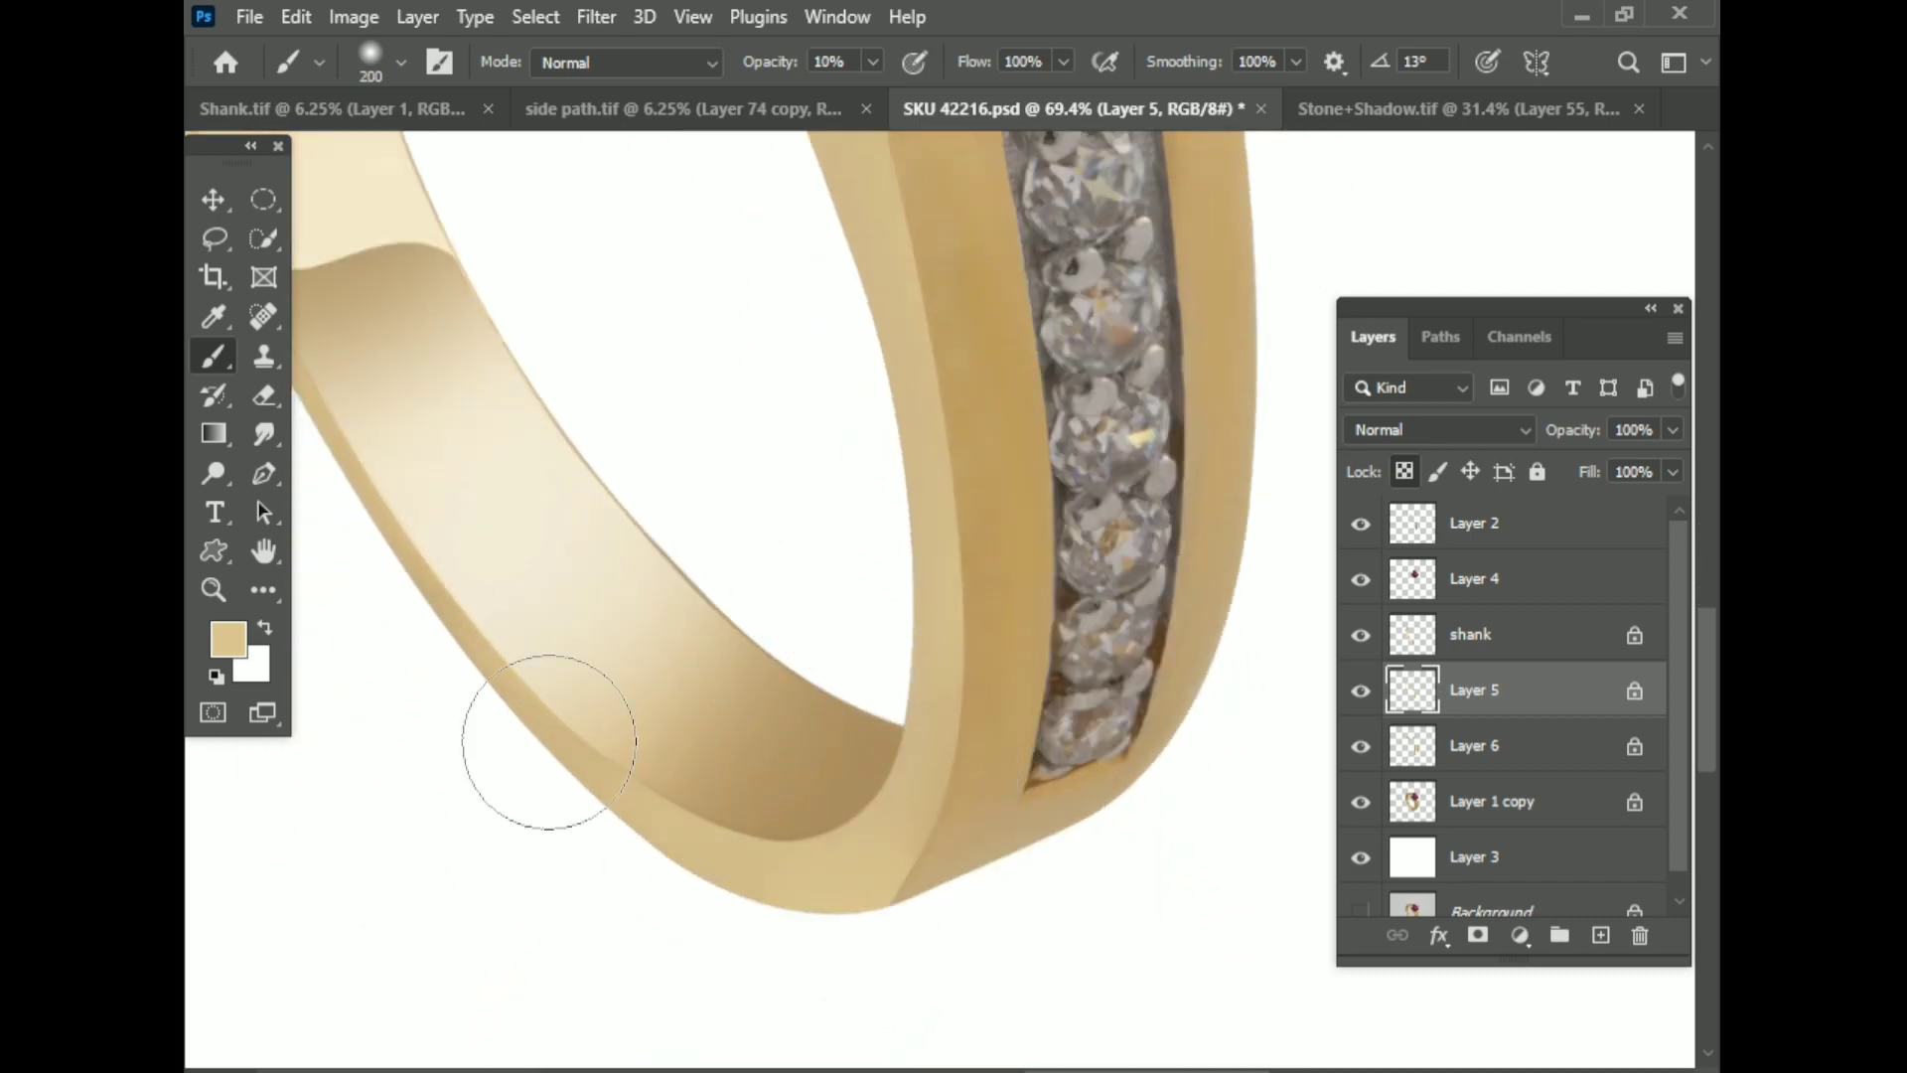
left_click_drag(874, 62, 872, 95)
key("bracketright")
scroll(779, 492, "up", 3)
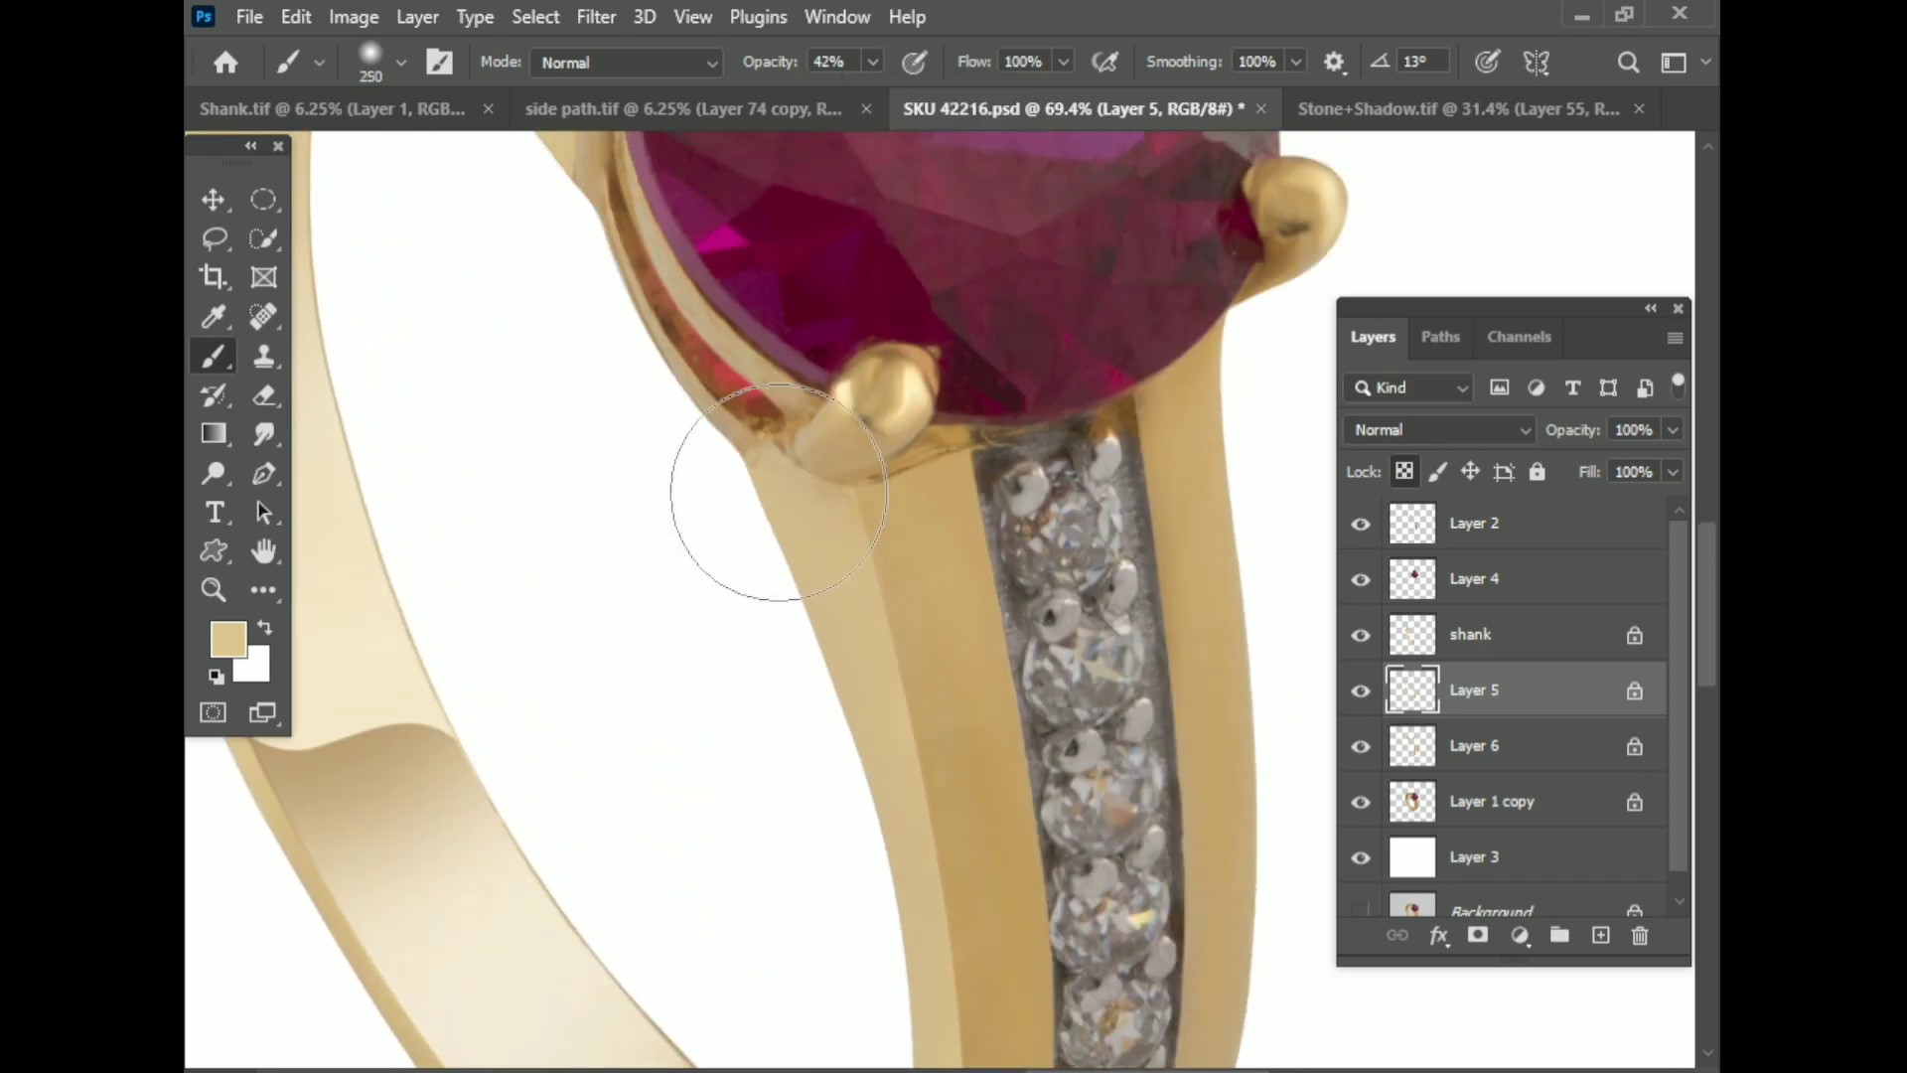
Step: Zoom out to see the whole ring and work on the shank layer
key("ctrl+minus")
key("ctrl+minus")
key("ctrl+minus")
key("ctrl+minus")
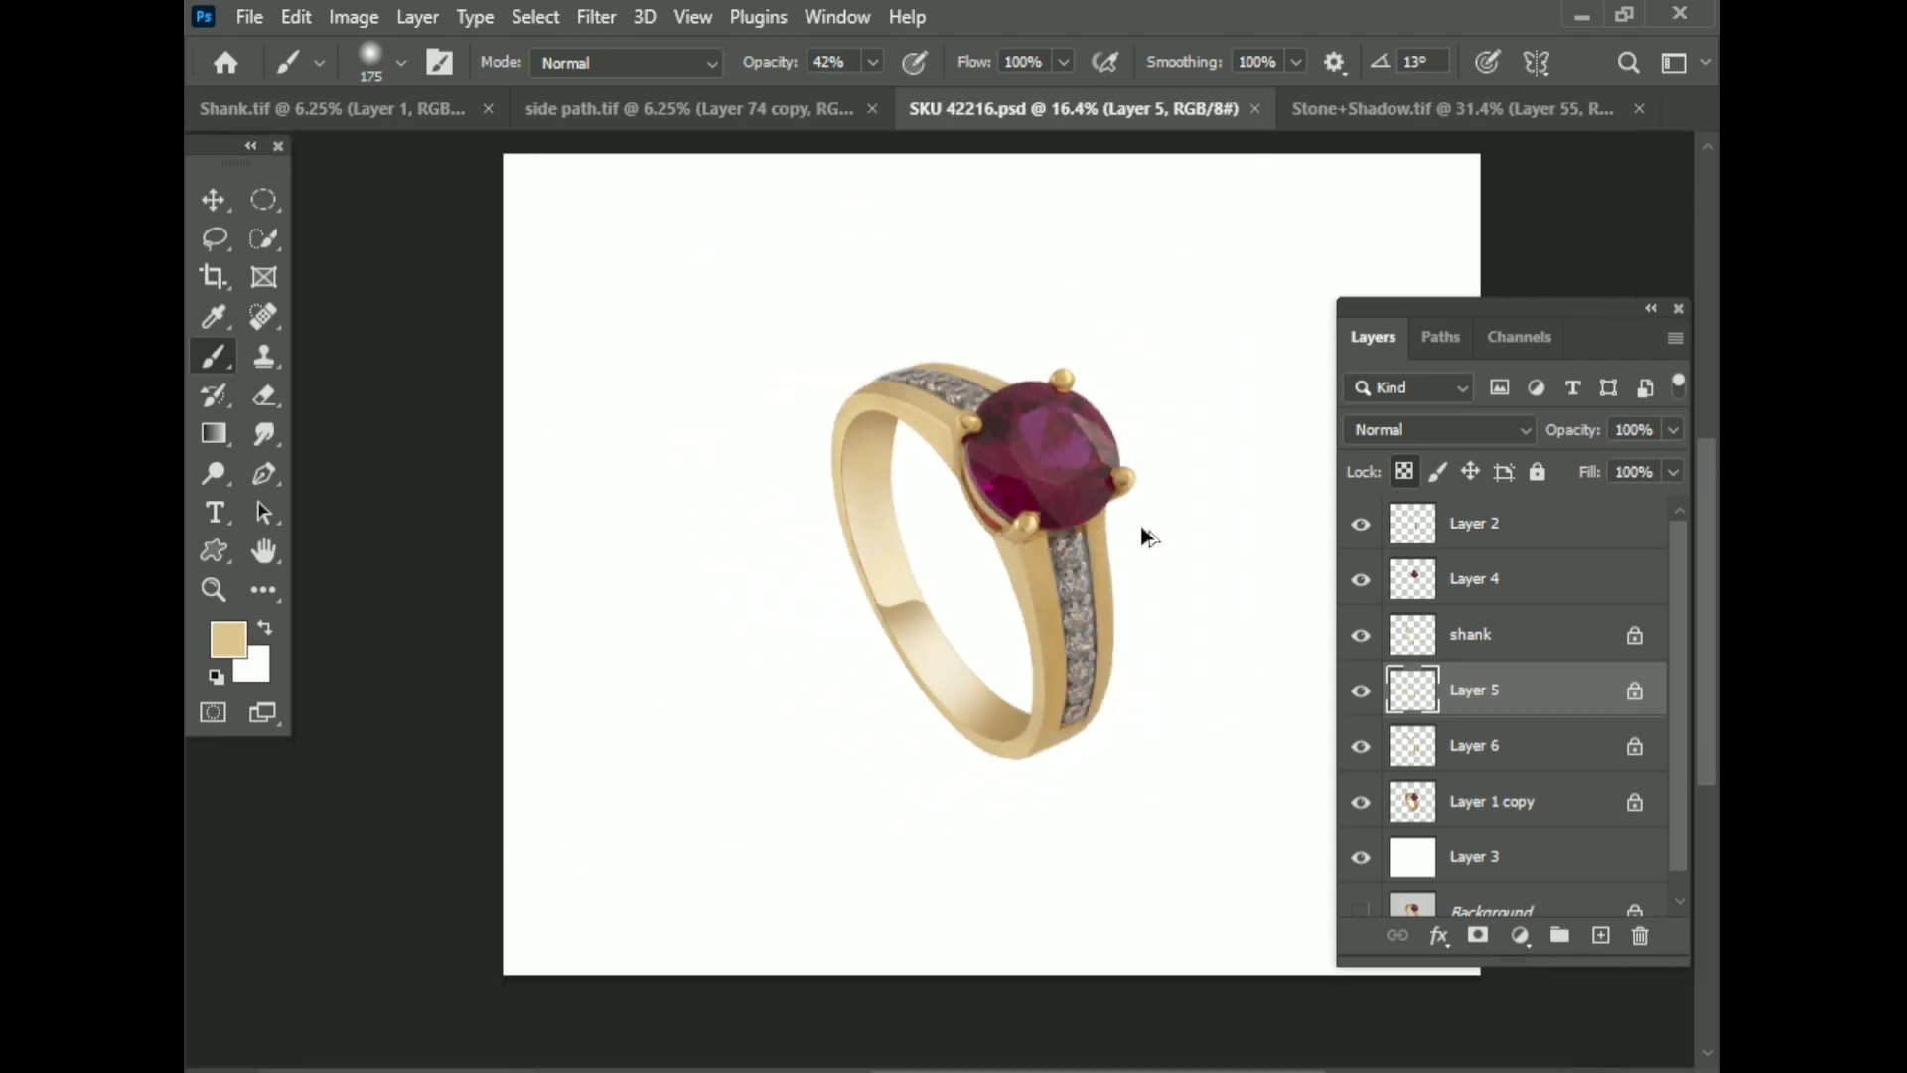
scroll(1141, 533, "up", 2)
scroll(954, 626, "down", 2)
left_click(1470, 634)
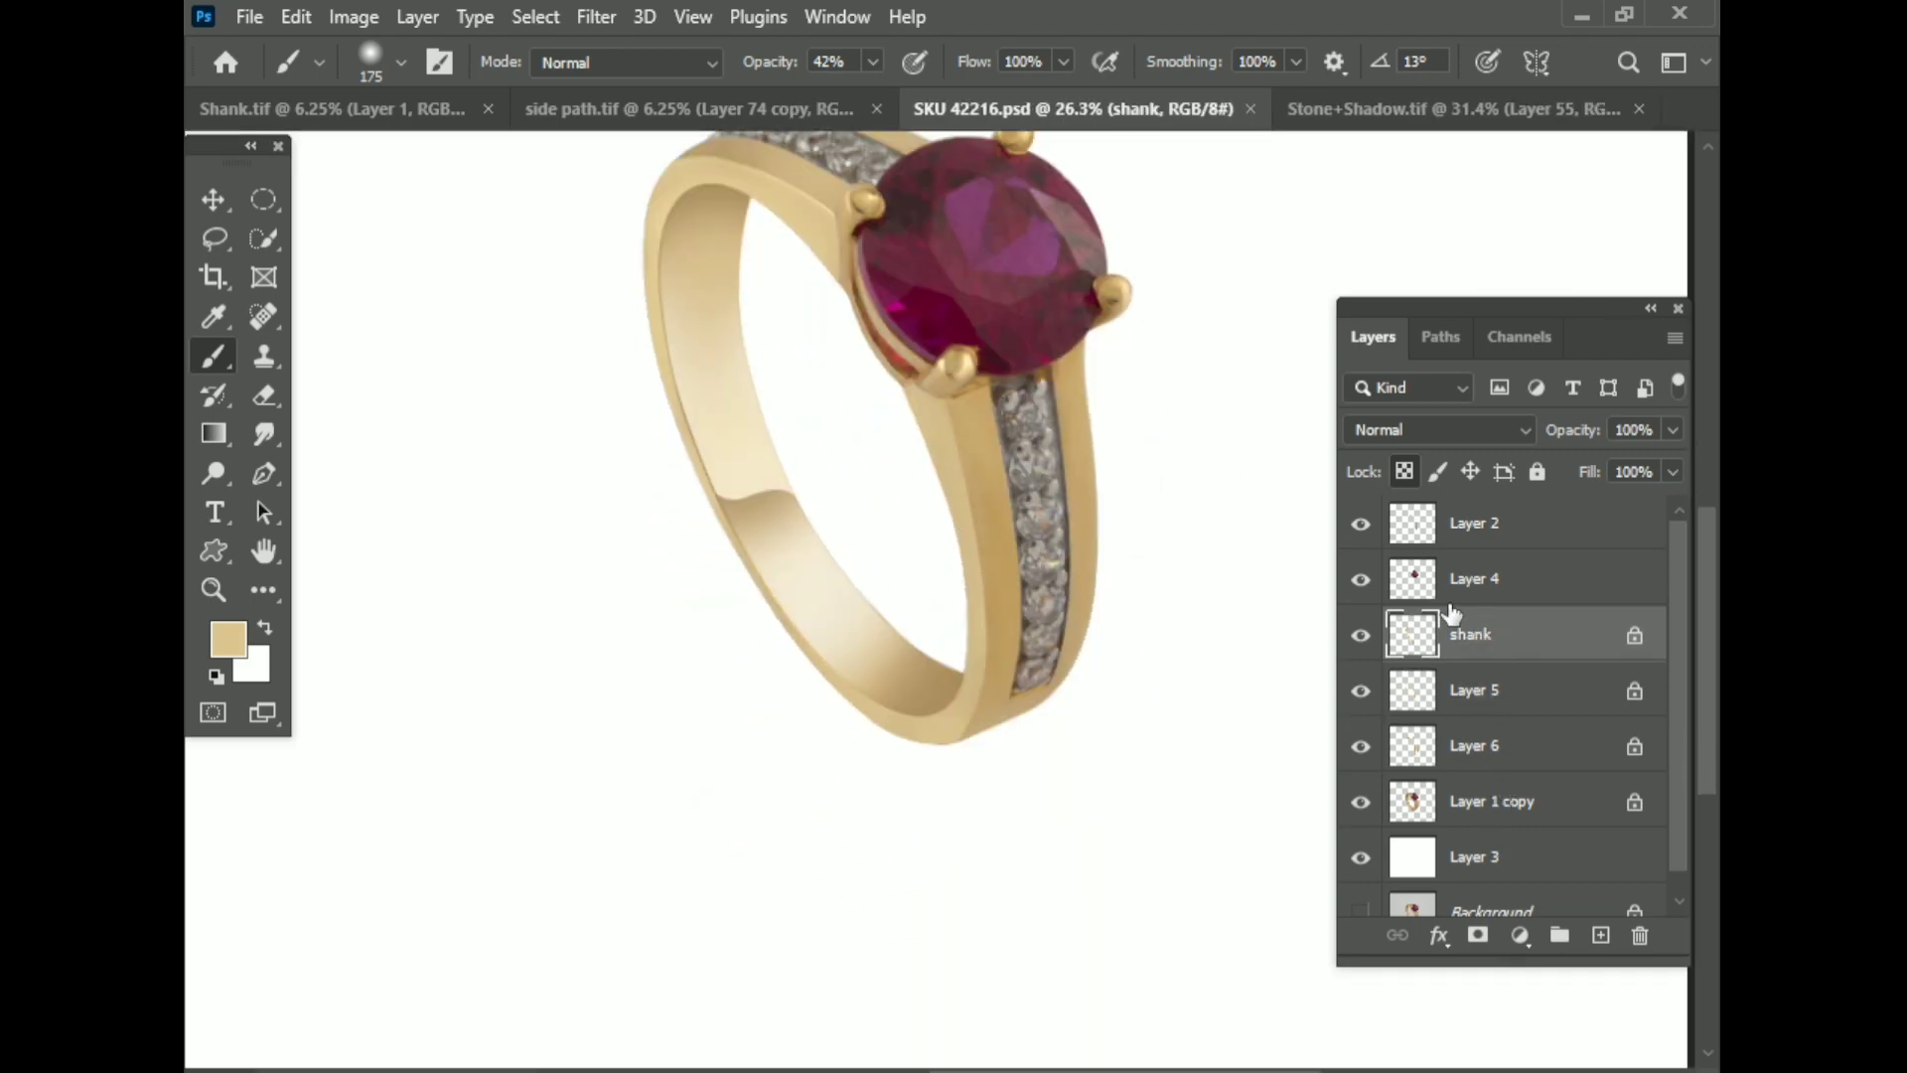
scroll(758, 519, "up", 1)
scroll(330, 494, "down", 1)
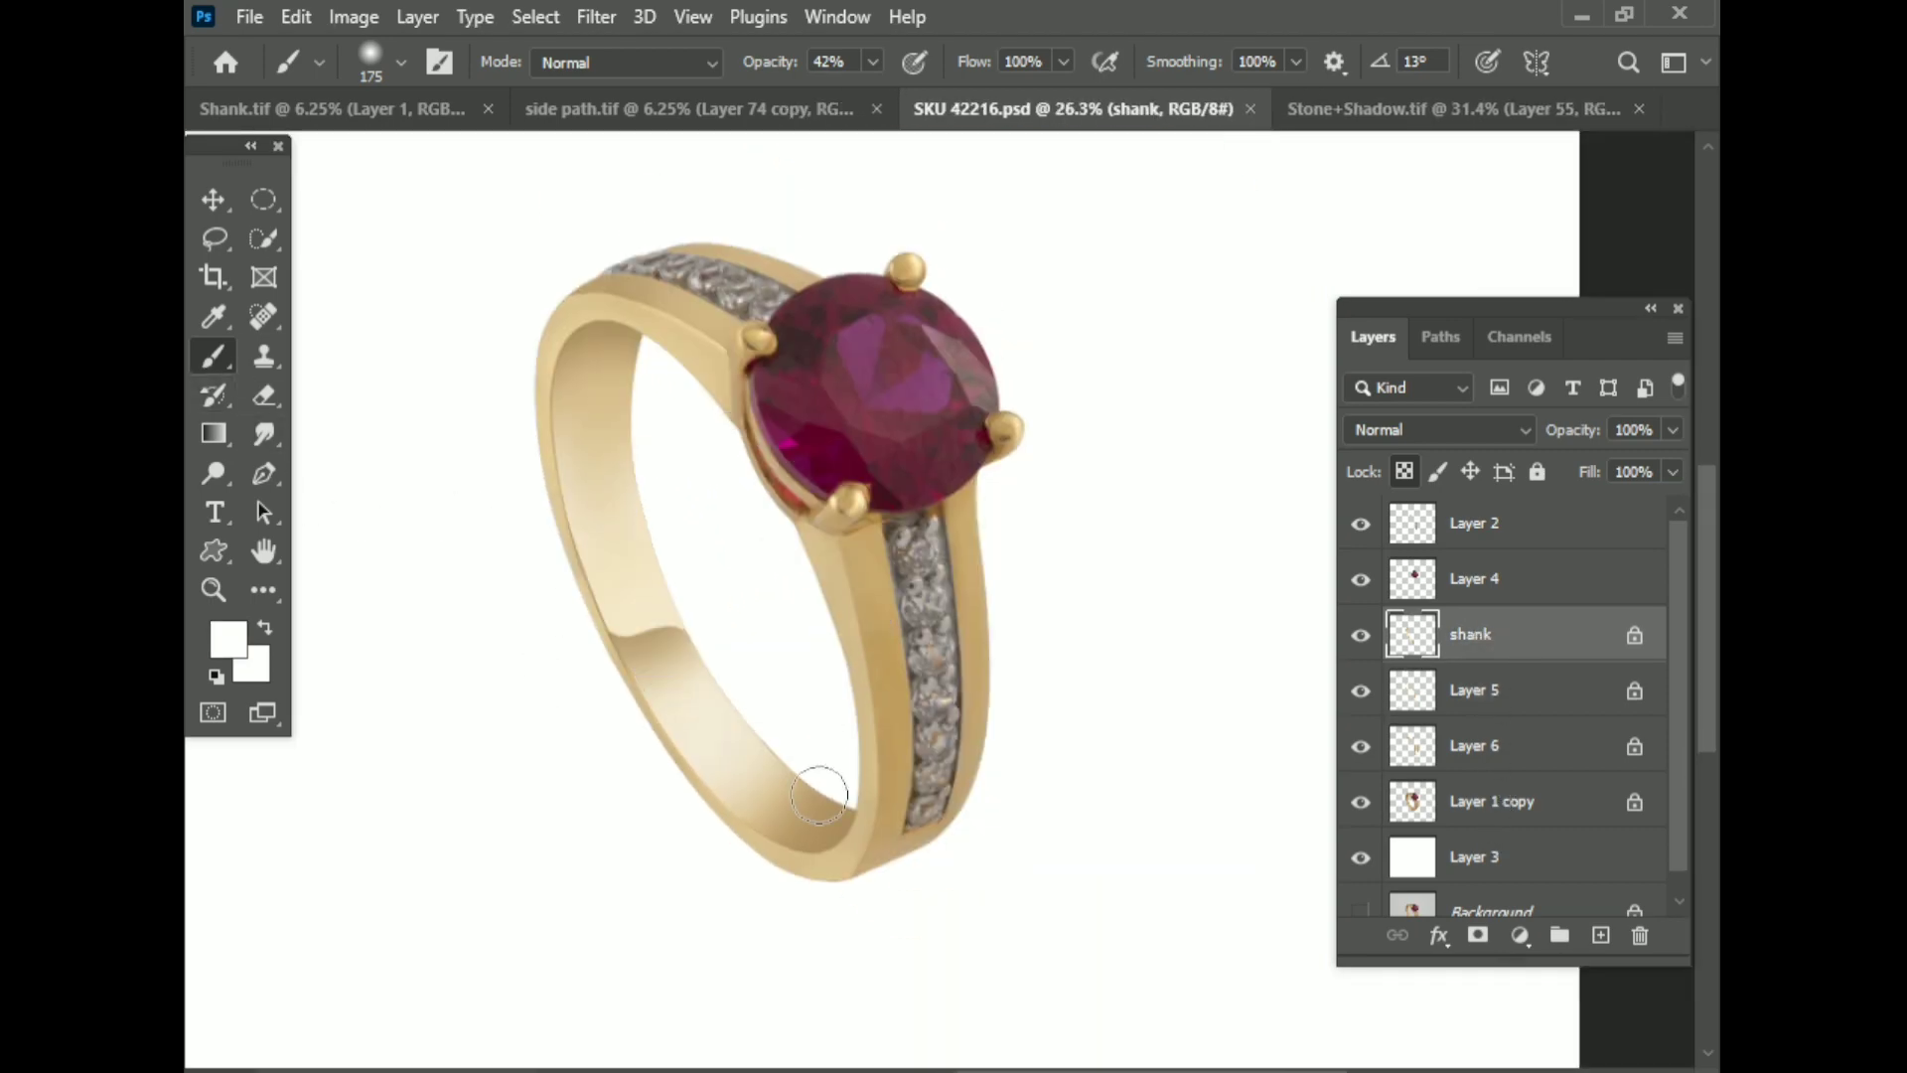
scroll(536, 725, "up", 2)
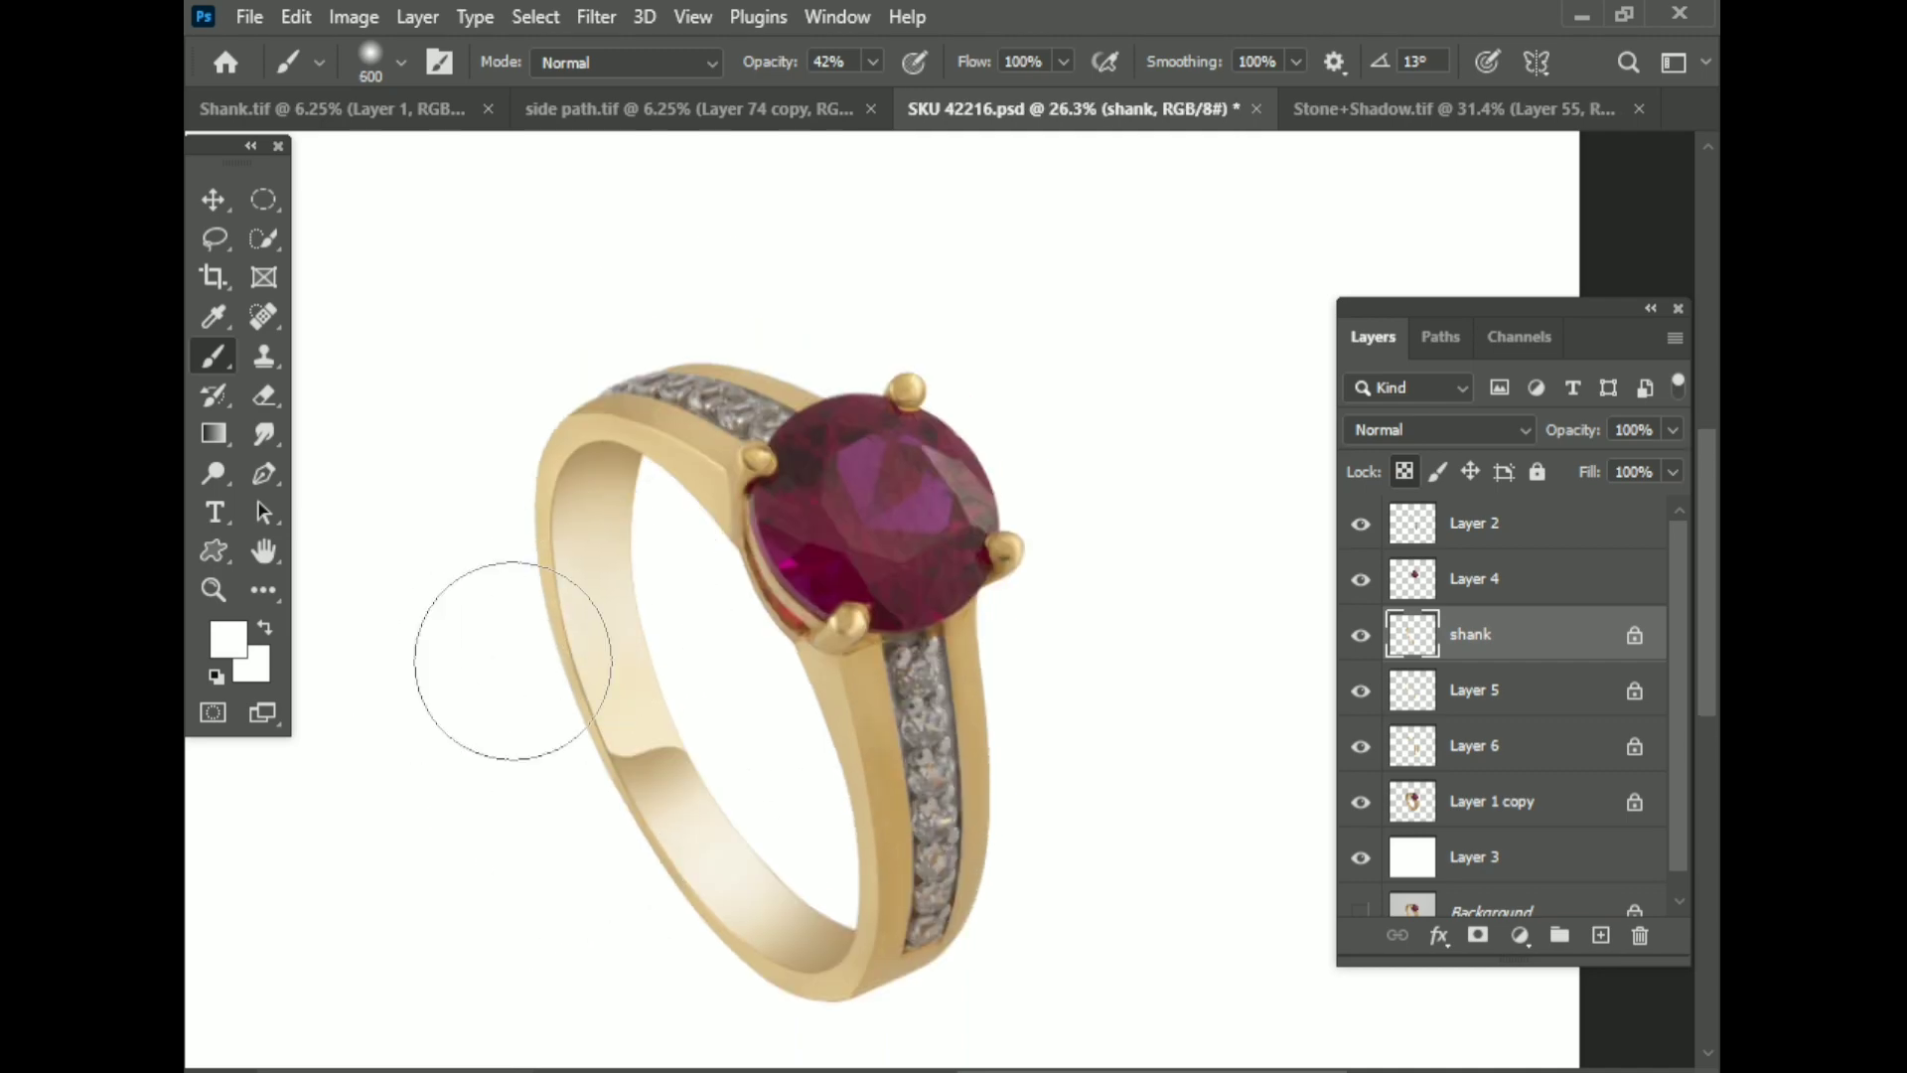
Step: Save the document and make Layer 1 copy the active layer
key("ctrl+s")
scroll(556, 755, "up", 3)
scroll(682, 766, "down", 2)
scroll(1477, 847, "down", 1)
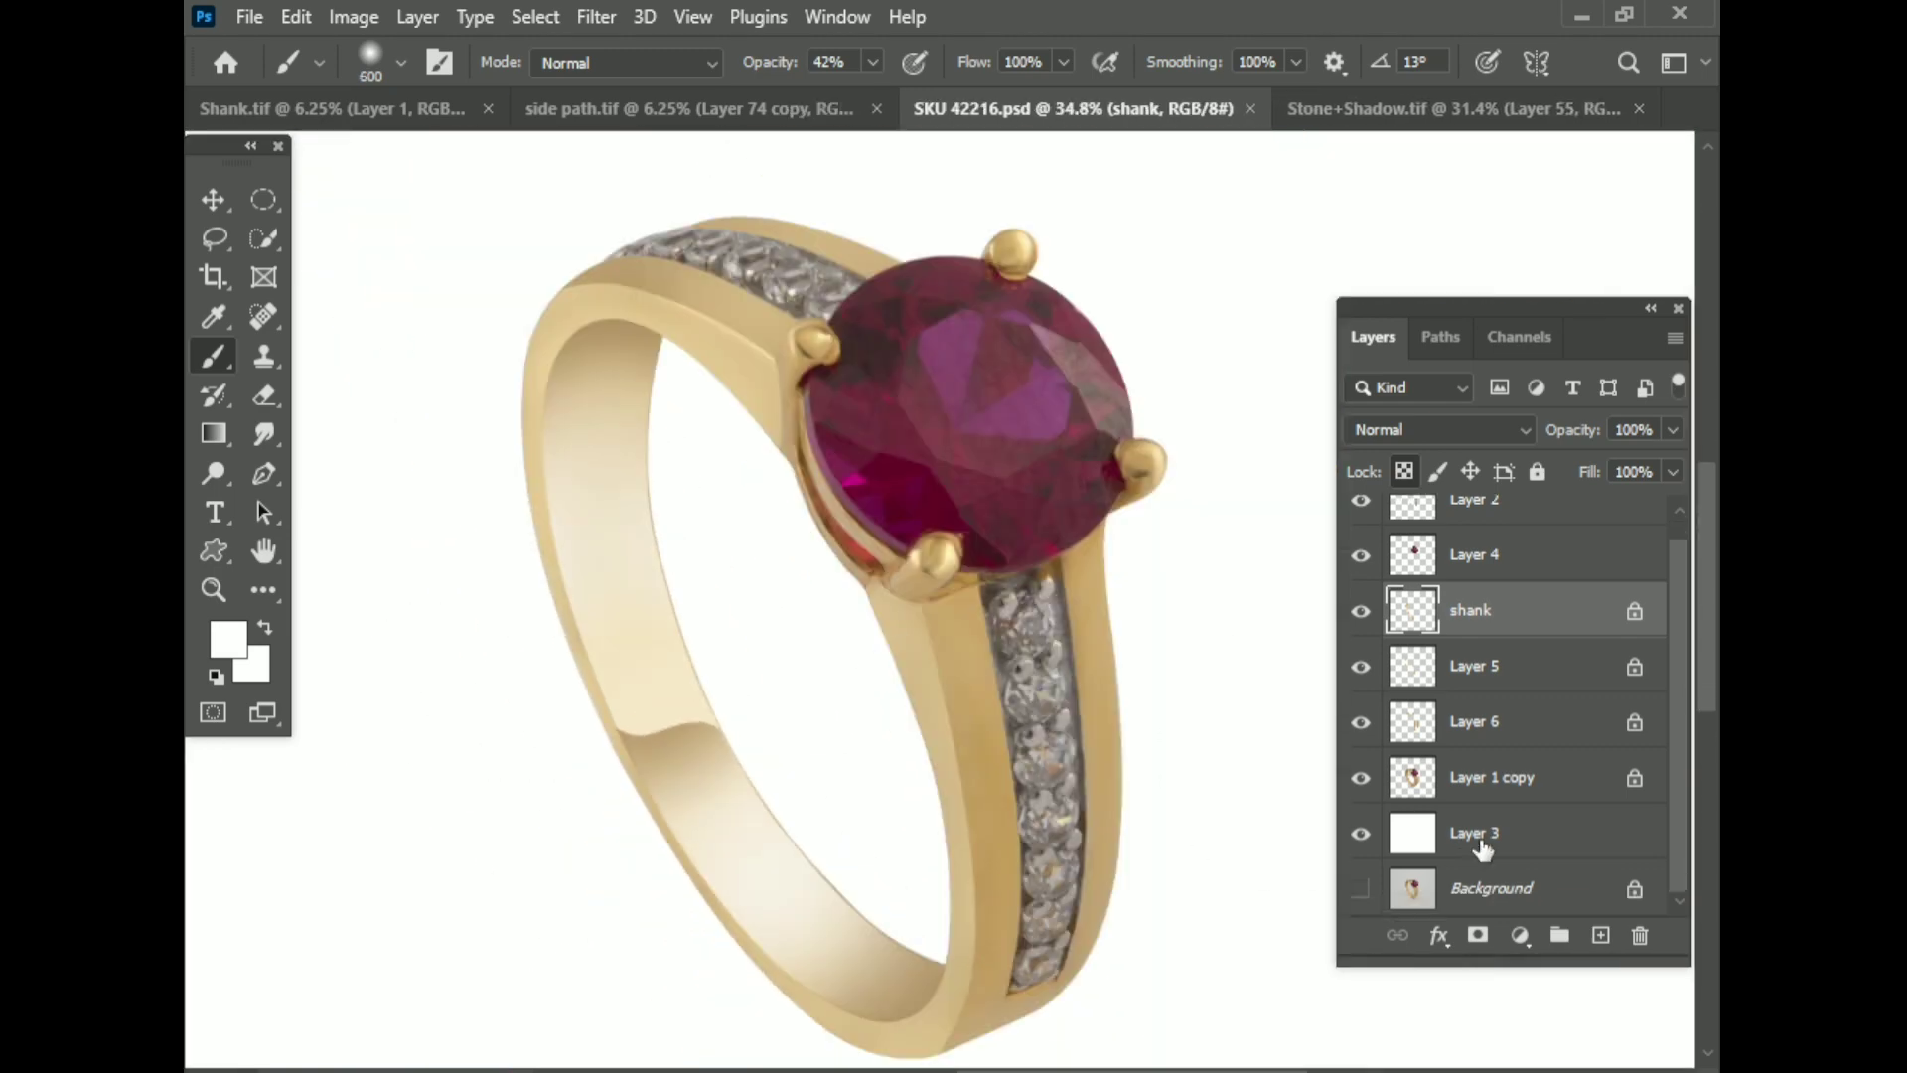
left_click(1490, 777)
Step: Sample the band's gold and paint shading along the inner band edge with a 100 px brush
left_click(662, 722, "alt")
scroll(672, 711, "up", 2)
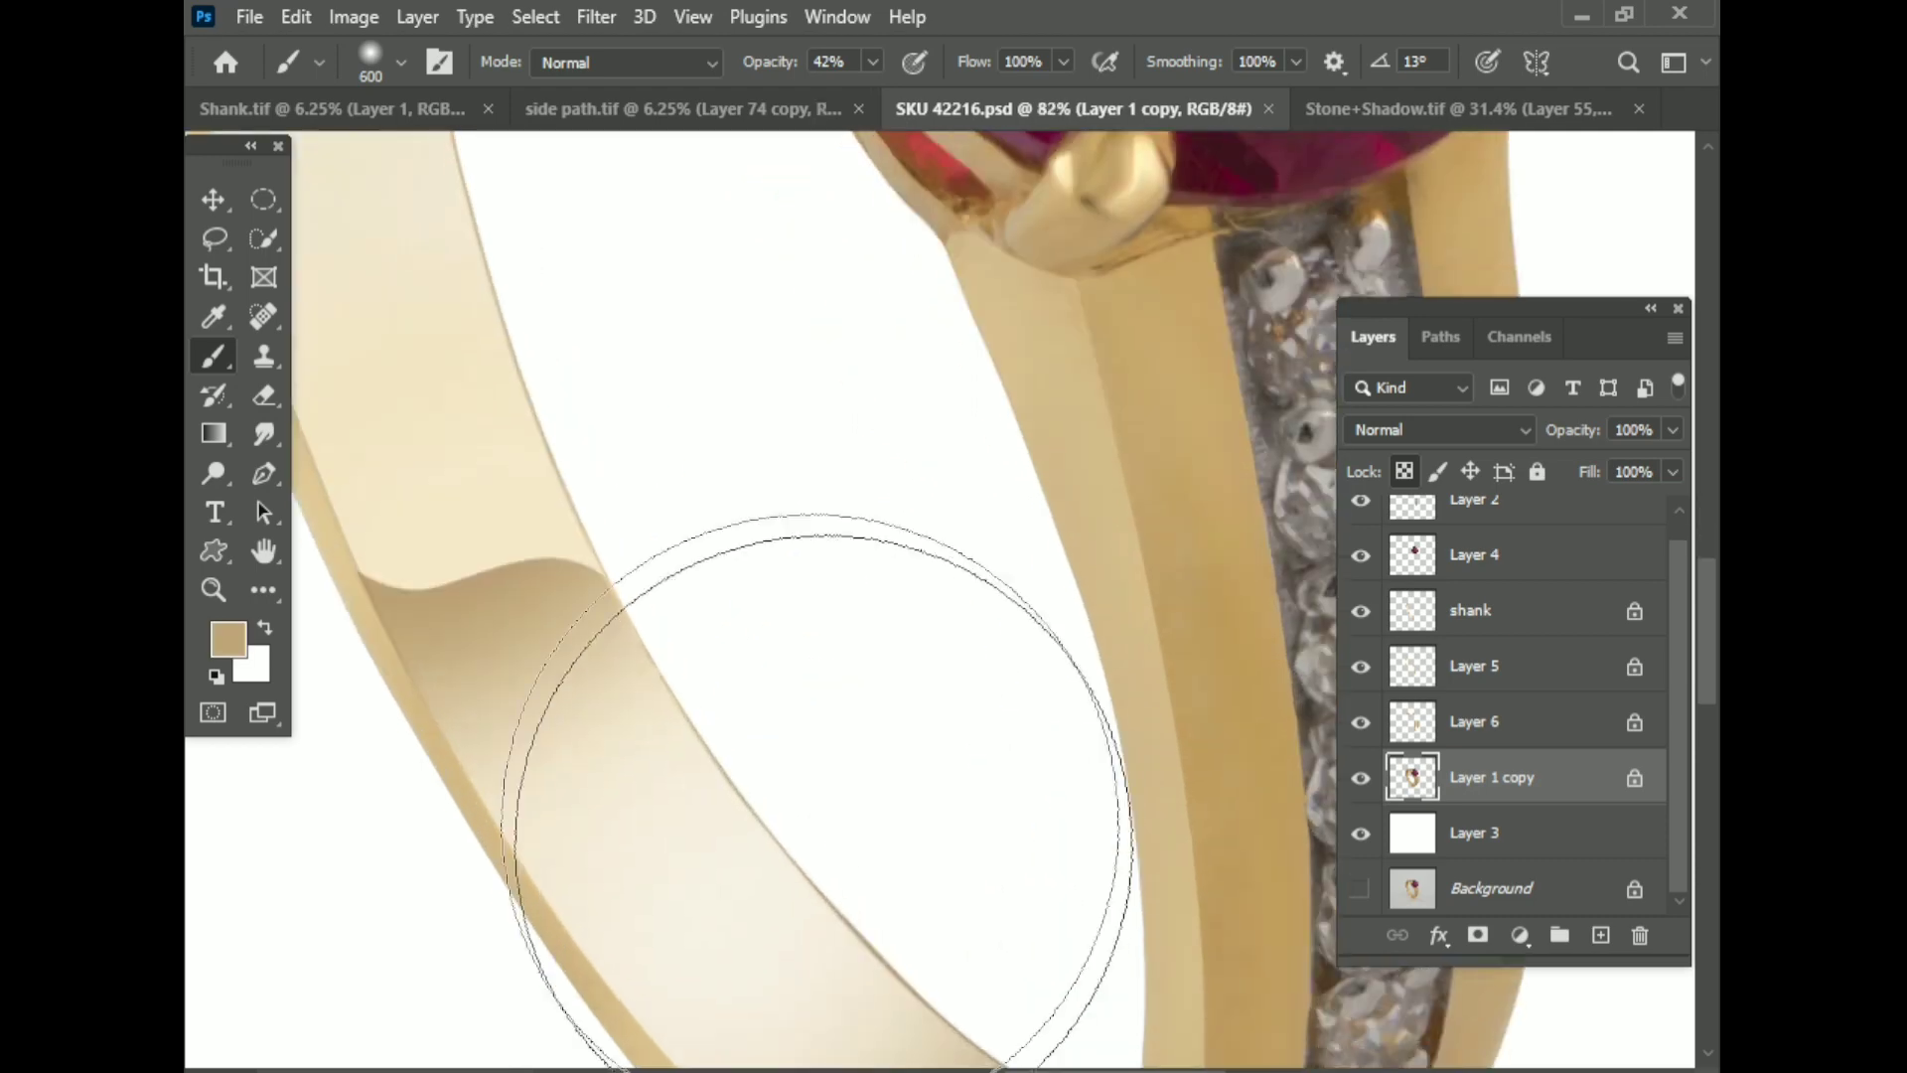
scroll(695, 844, "up", 1)
key("bracketleft")
key("bracketleft")
key("bracketleft")
key("bracketleft")
key("bracketleft")
key("bracketleft")
left_click_drag(677, 471, 680, 530)
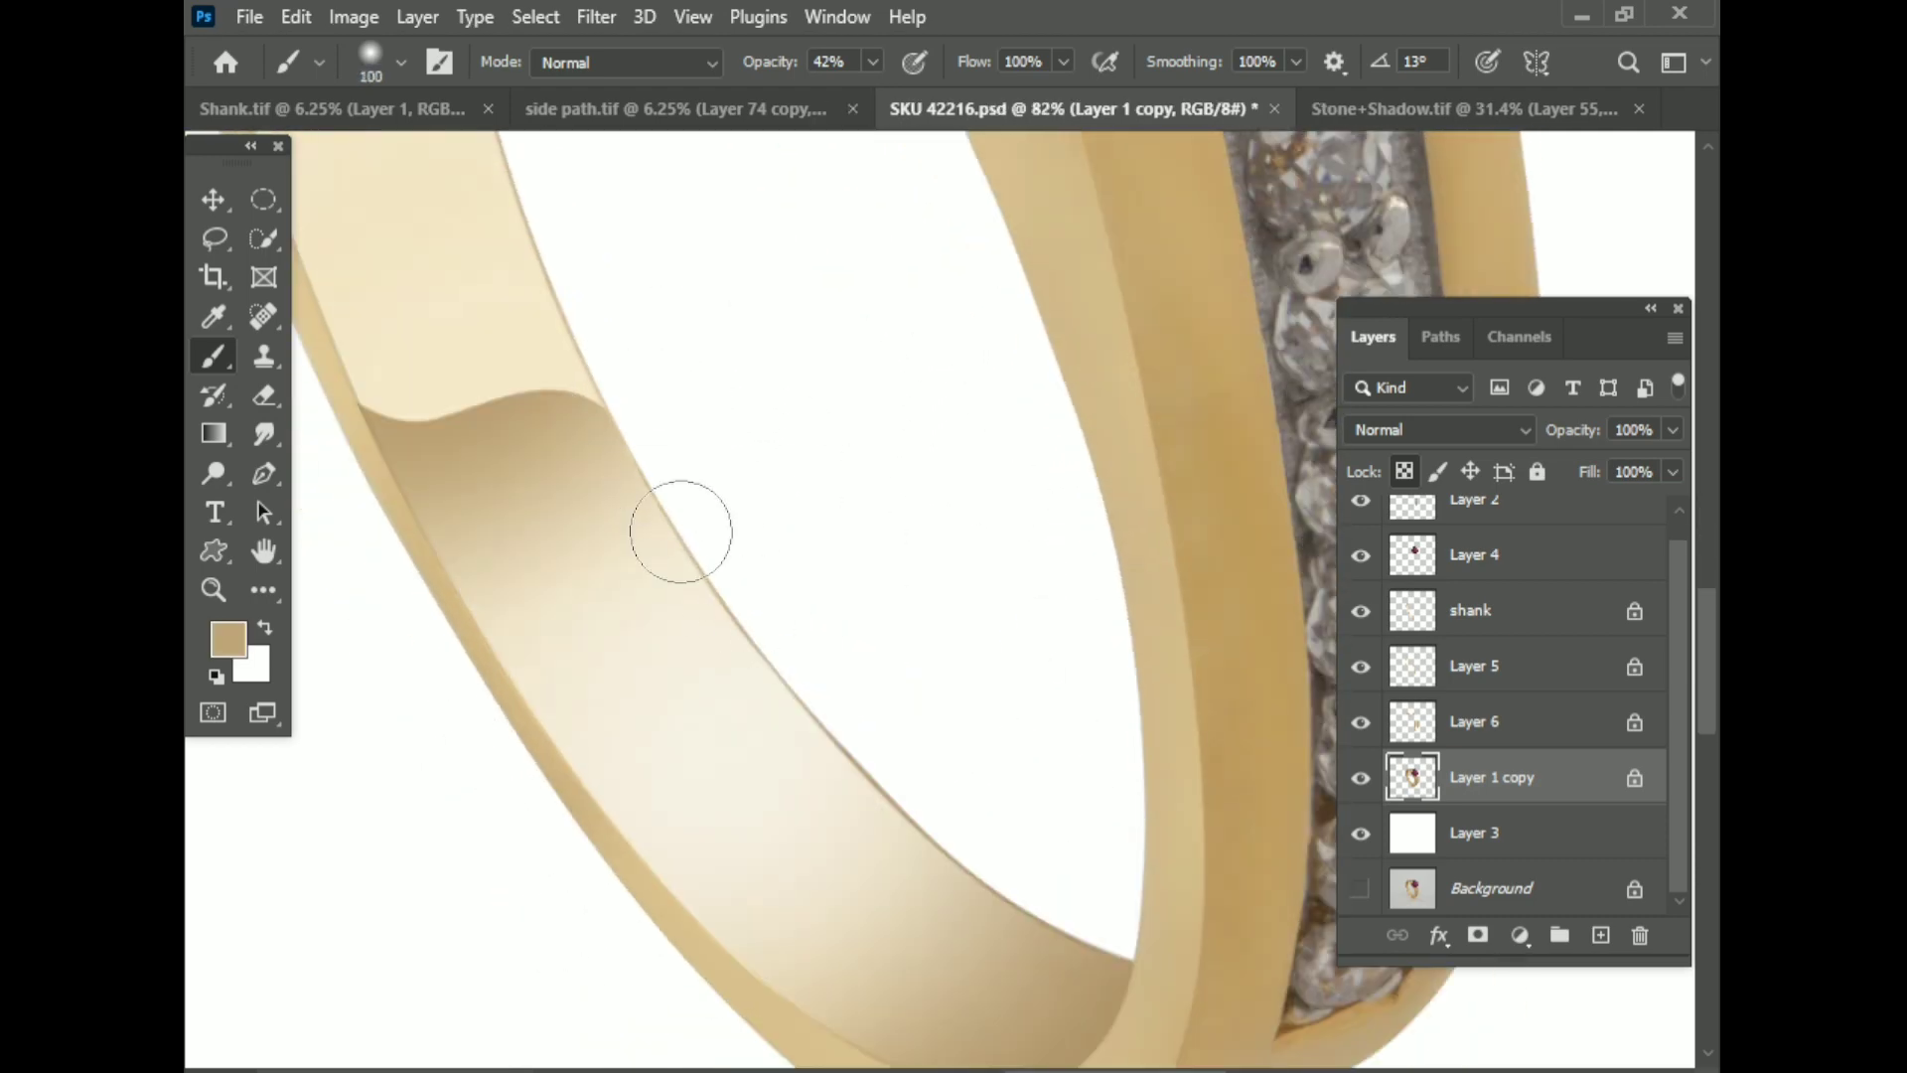
scroll(830, 527, "down", 2)
scroll(764, 506, "up", 3)
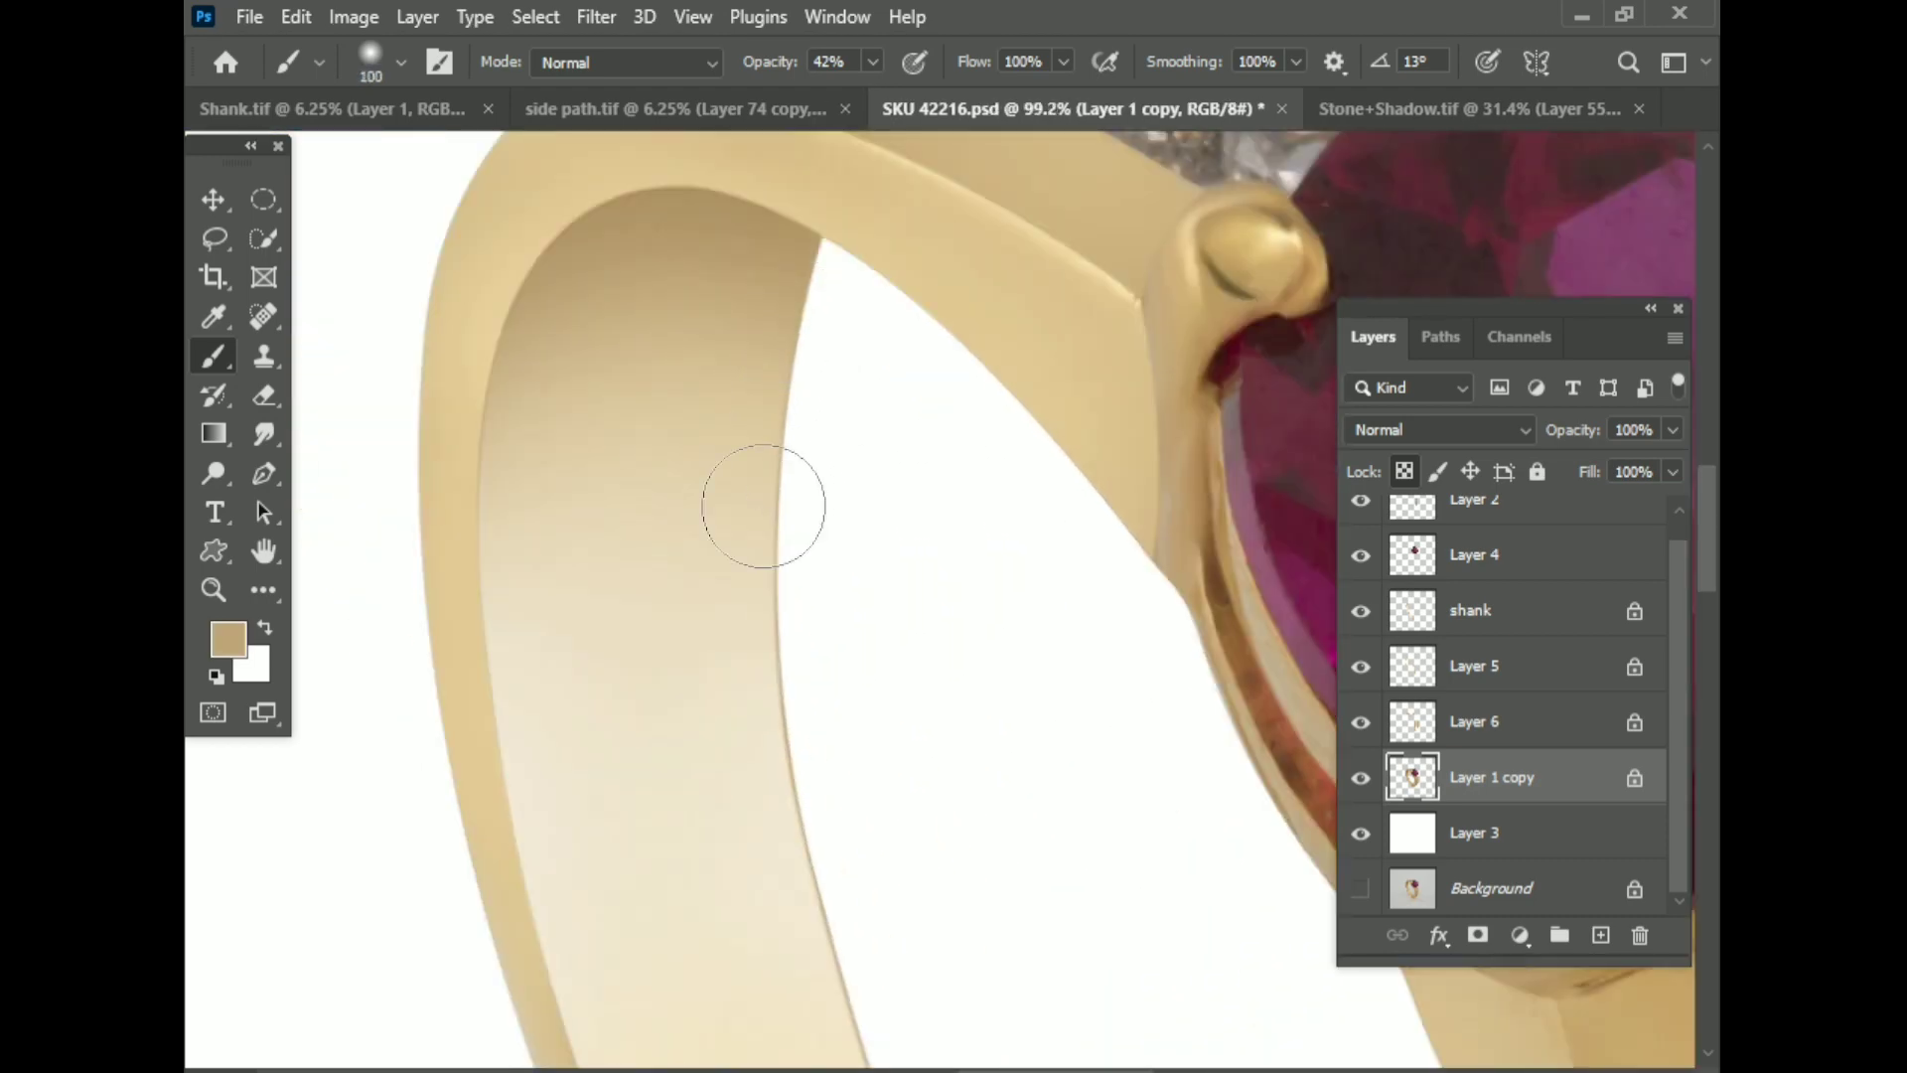
scroll(815, 786, "down", 2)
scroll(851, 745, "down", 2)
Step: Undo the last stroke, make Layer 6 active, and load then clear the shank selection
key("ctrl+z")
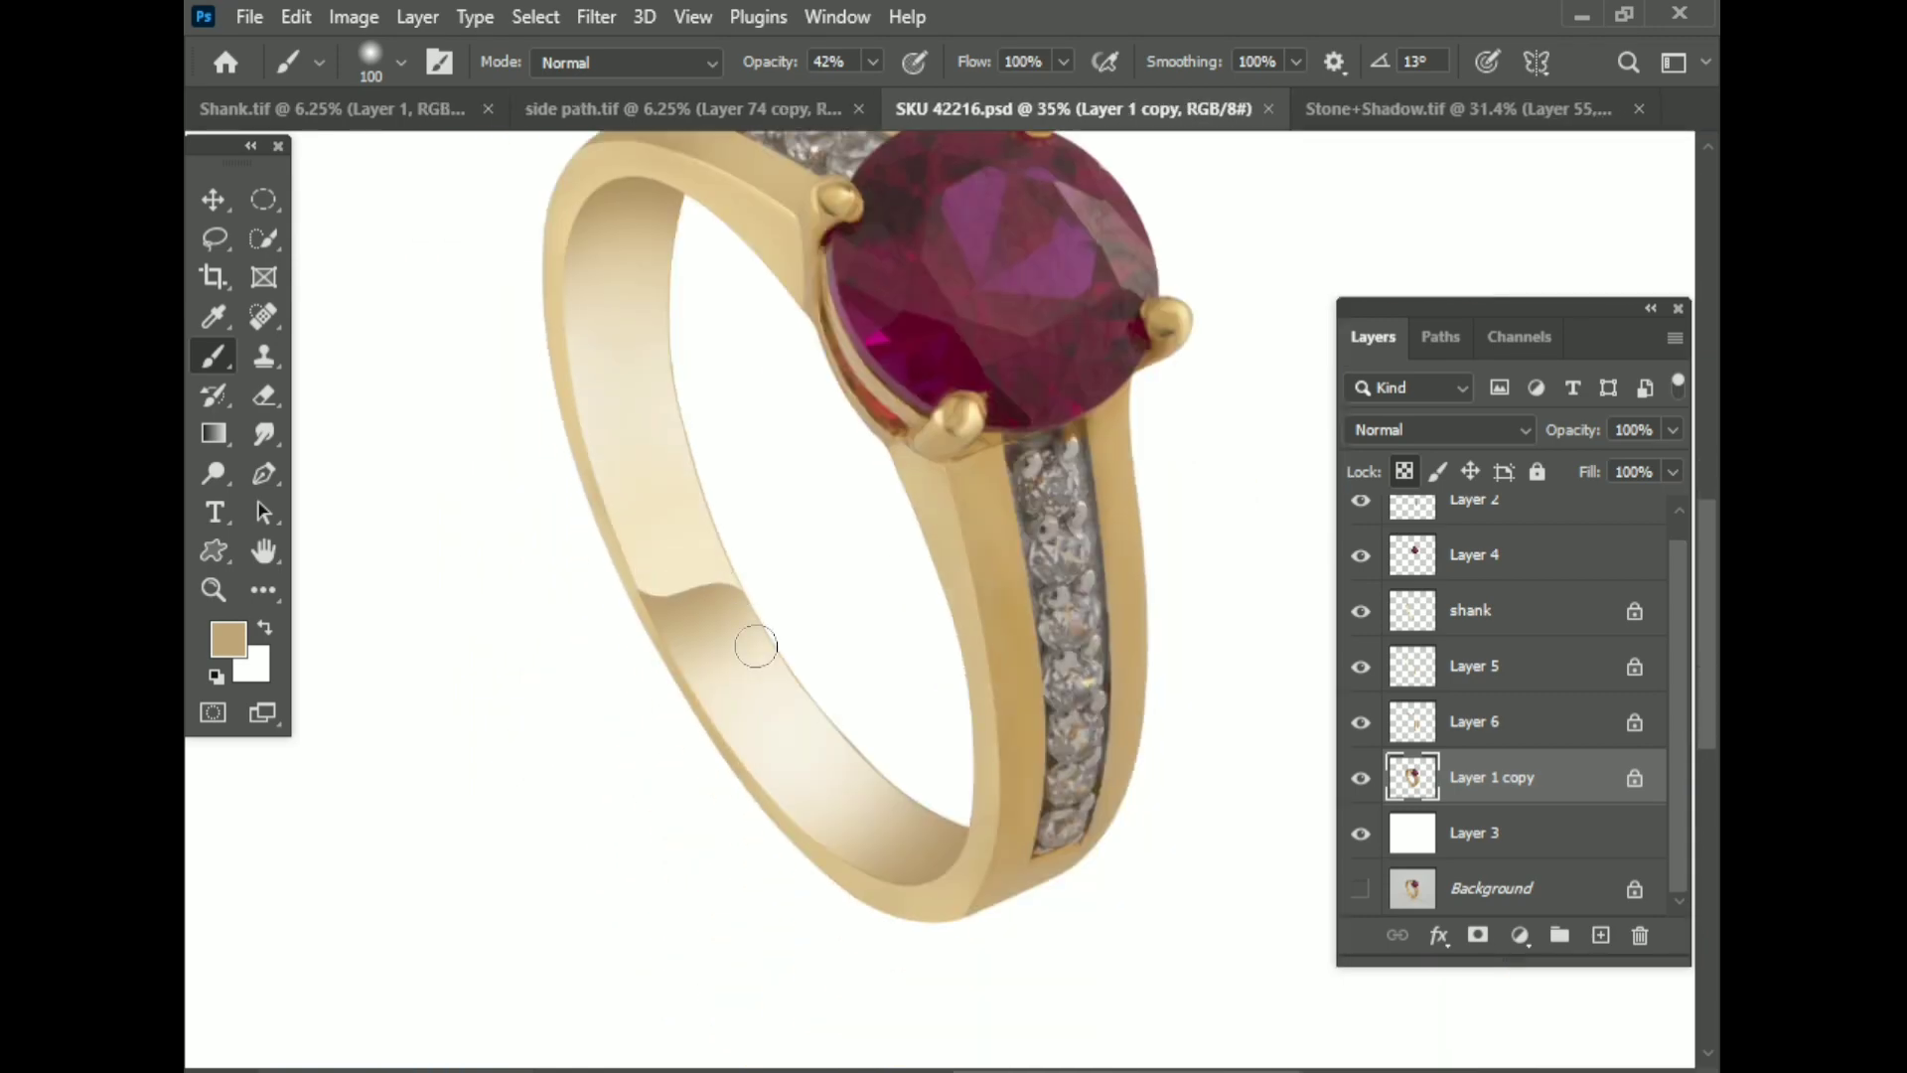
scroll(646, 307, "up", 2)
scroll(645, 308, "up", 2)
left_click(1474, 722)
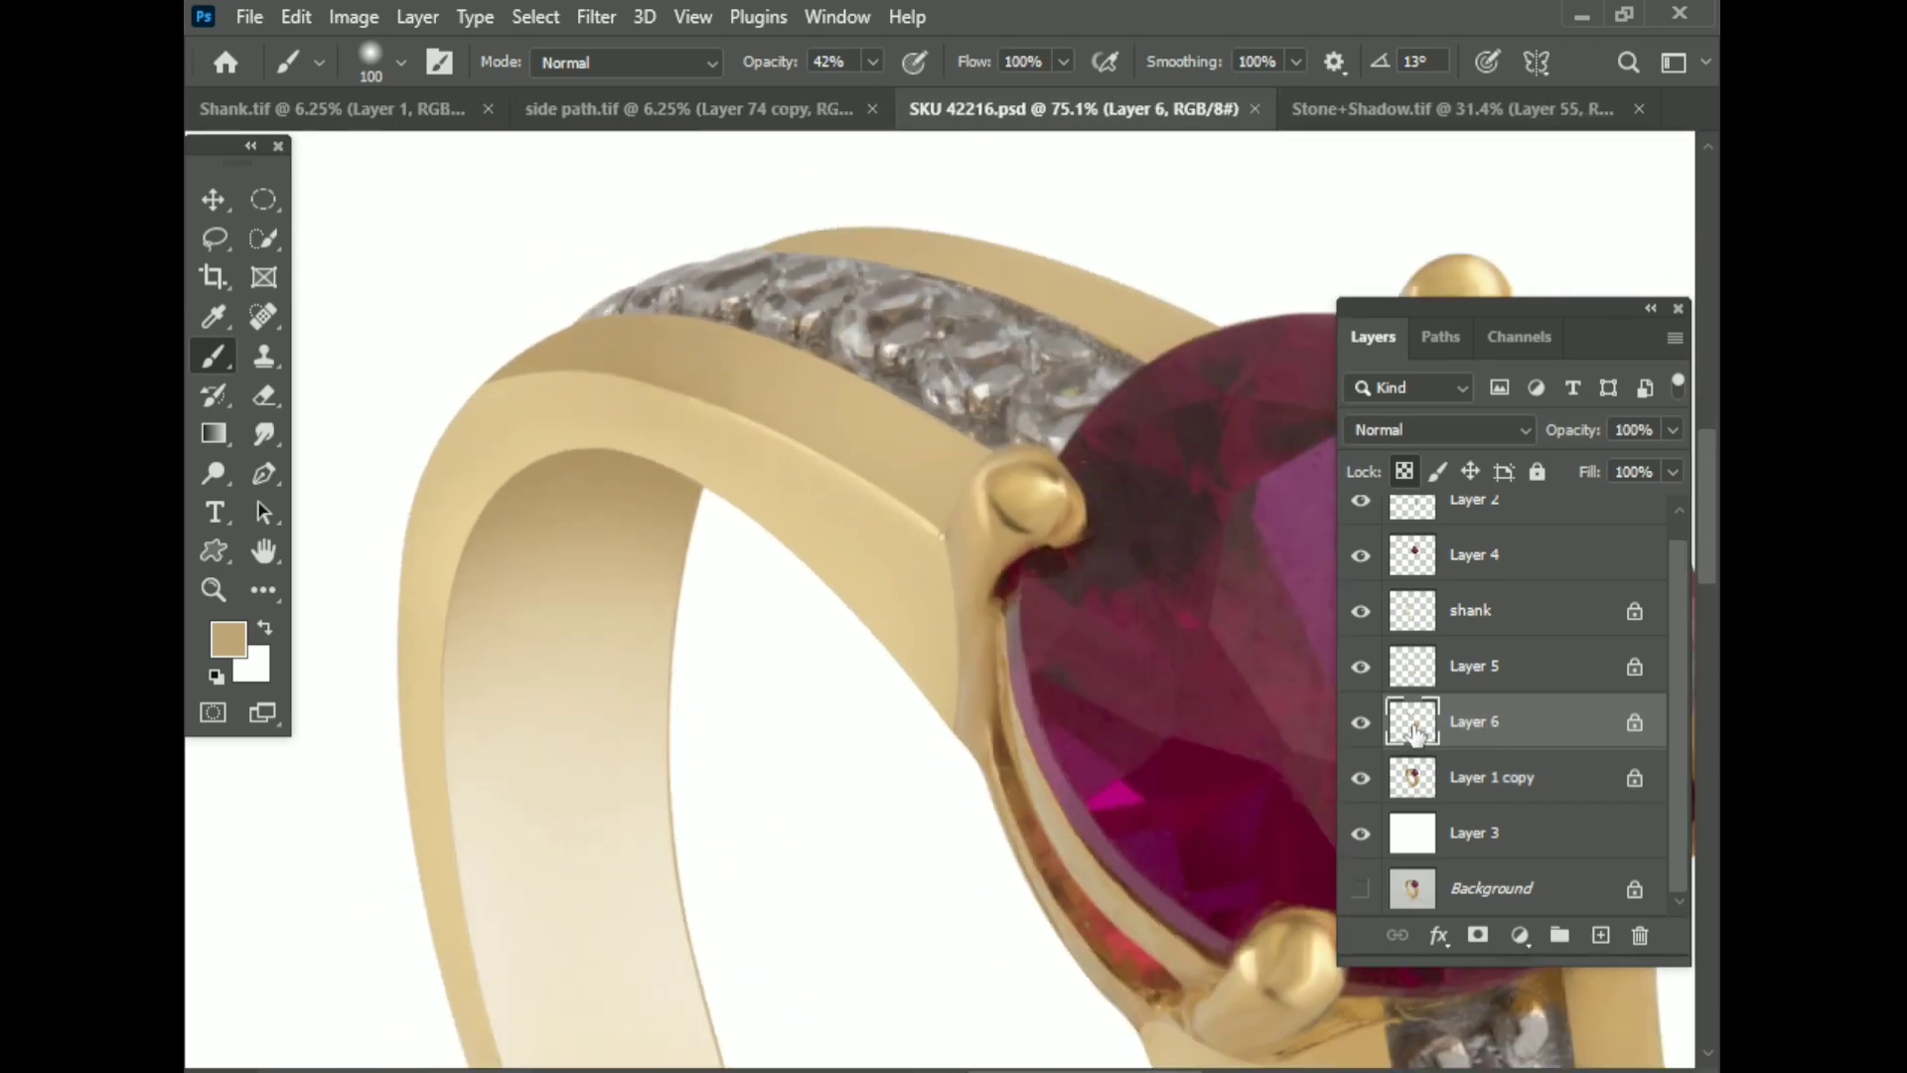
left_click(1416, 732, "ctrl")
key("ctrl+d")
scroll(766, 481, "up", 1)
scroll(766, 481, "up", 1)
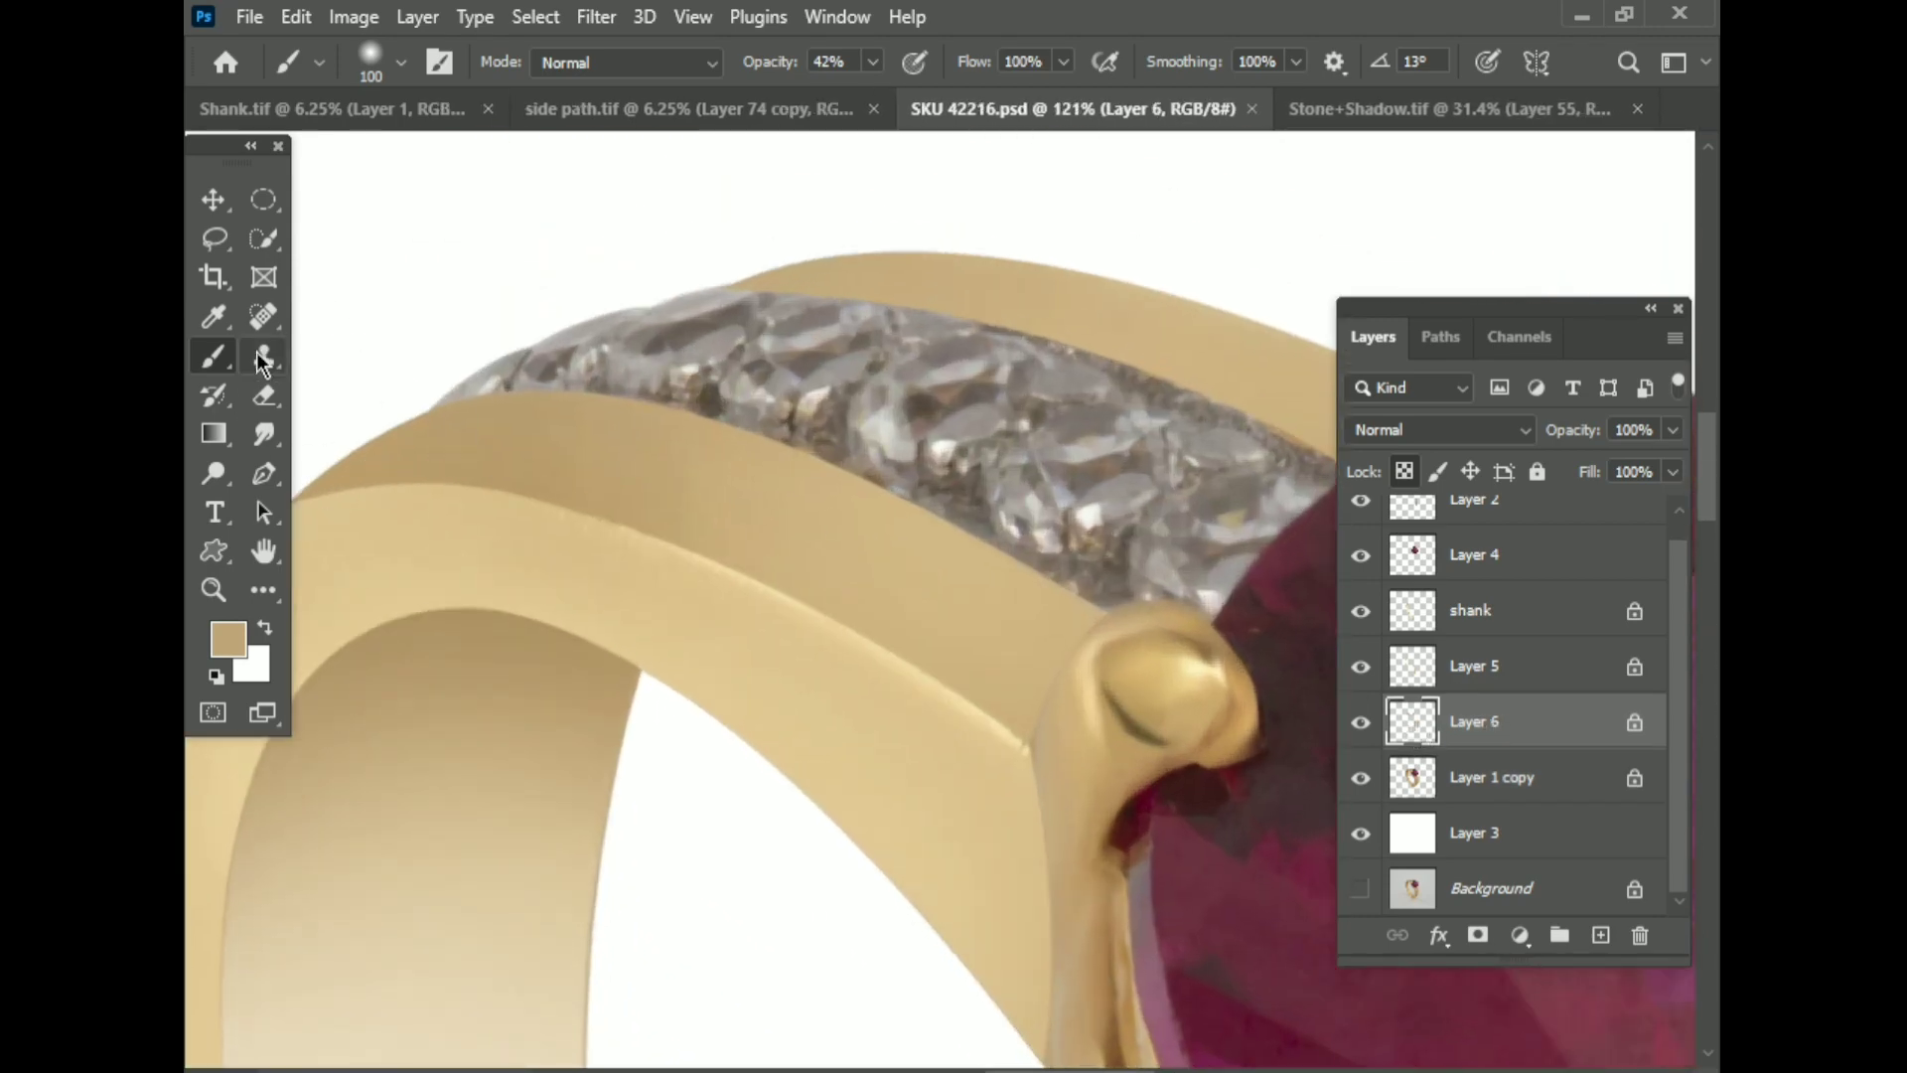
Step: Touch up the gold beside the upper channel, switch paint to white, and undo a stray highlight
left_click(398, 497)
scroll(941, 470, "right", 2)
scroll(940, 471, "up", 1)
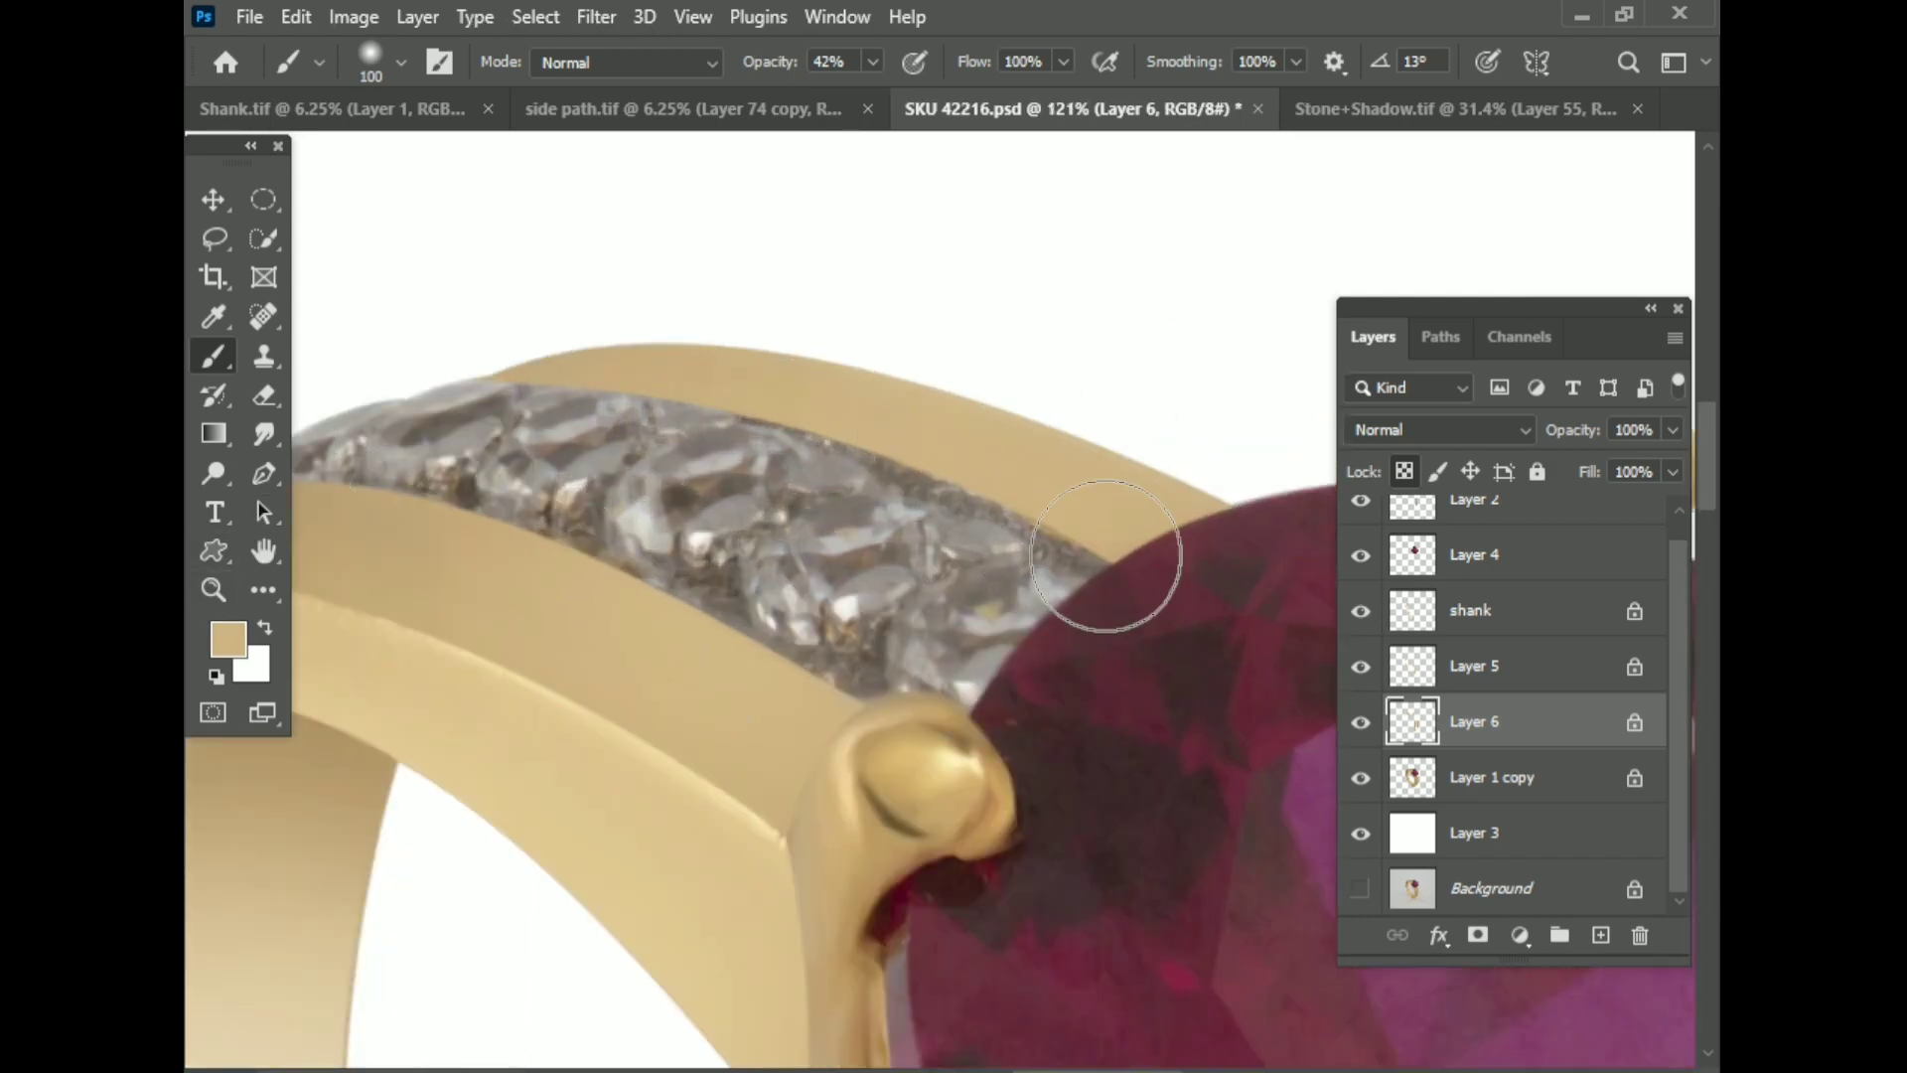
left_click(1067, 397, "alt")
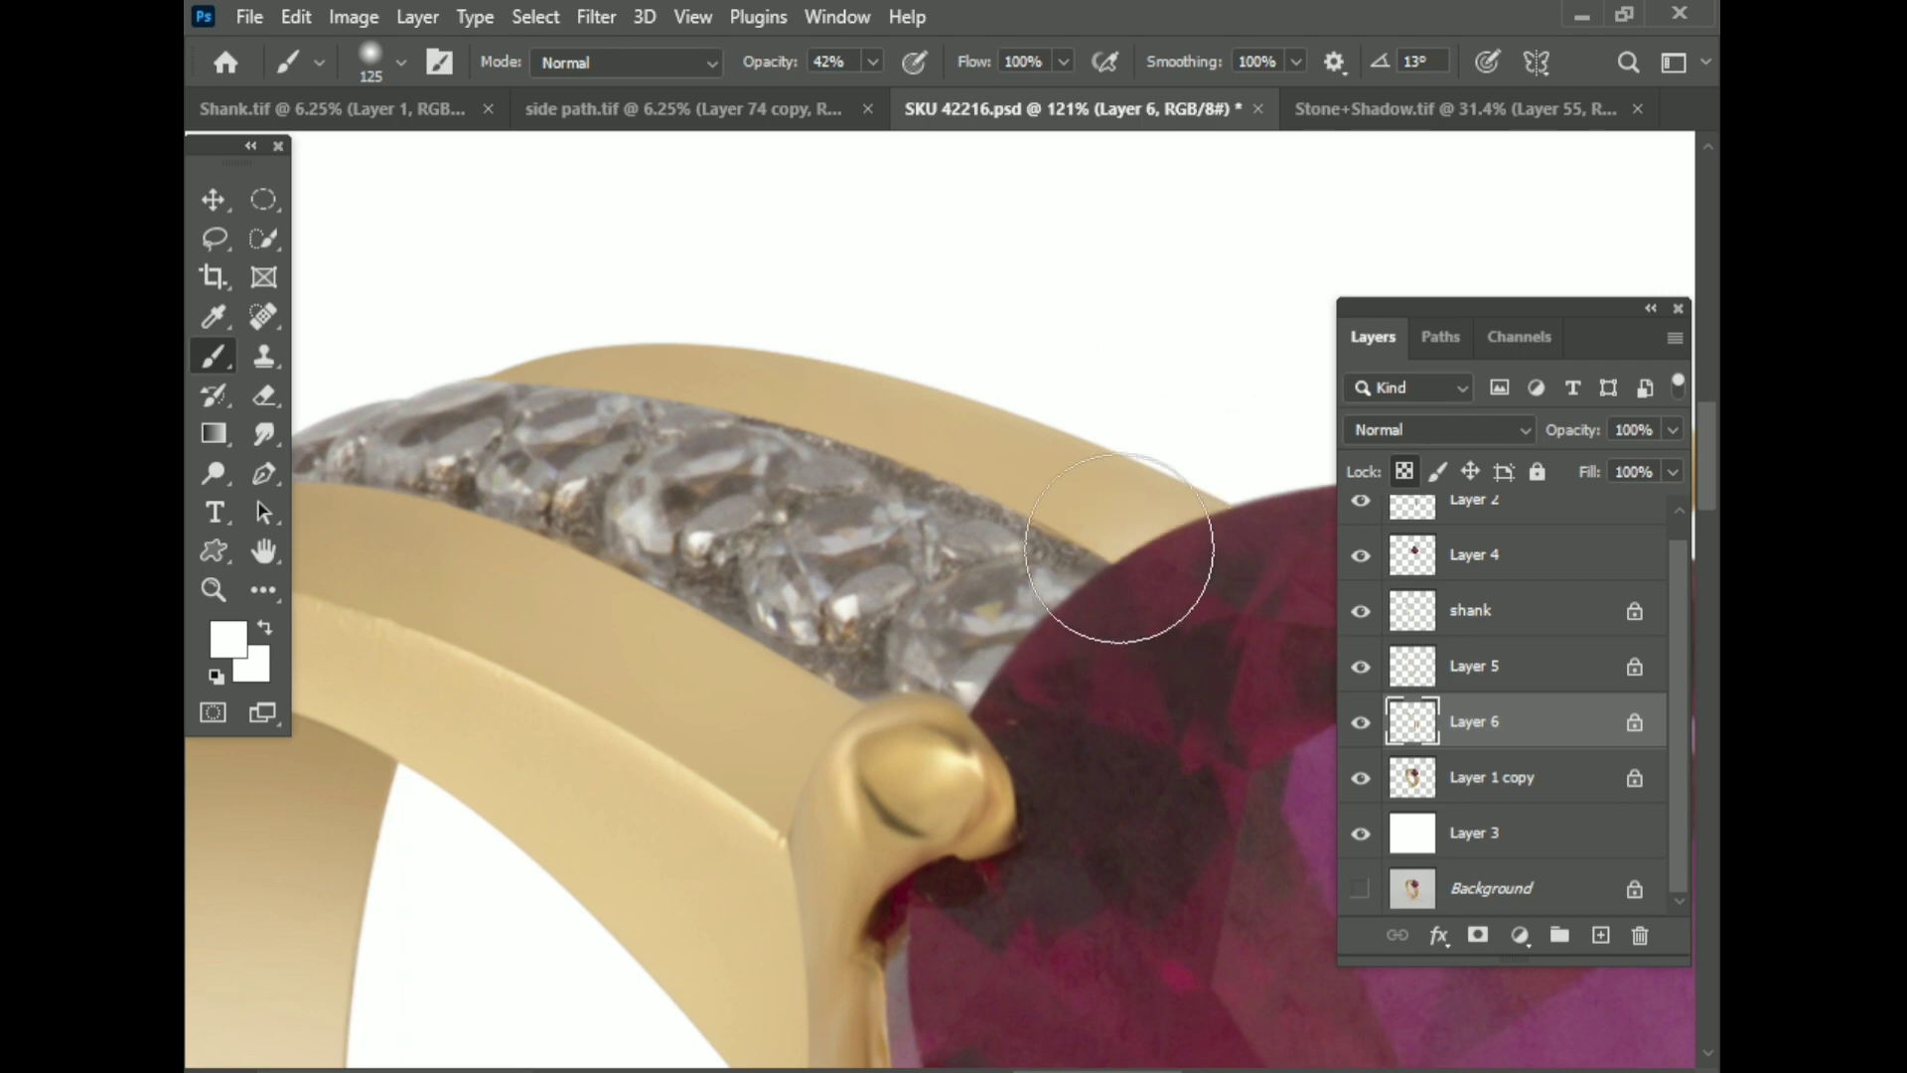
scroll(1042, 937, "down", 2)
key("ctrl+z")
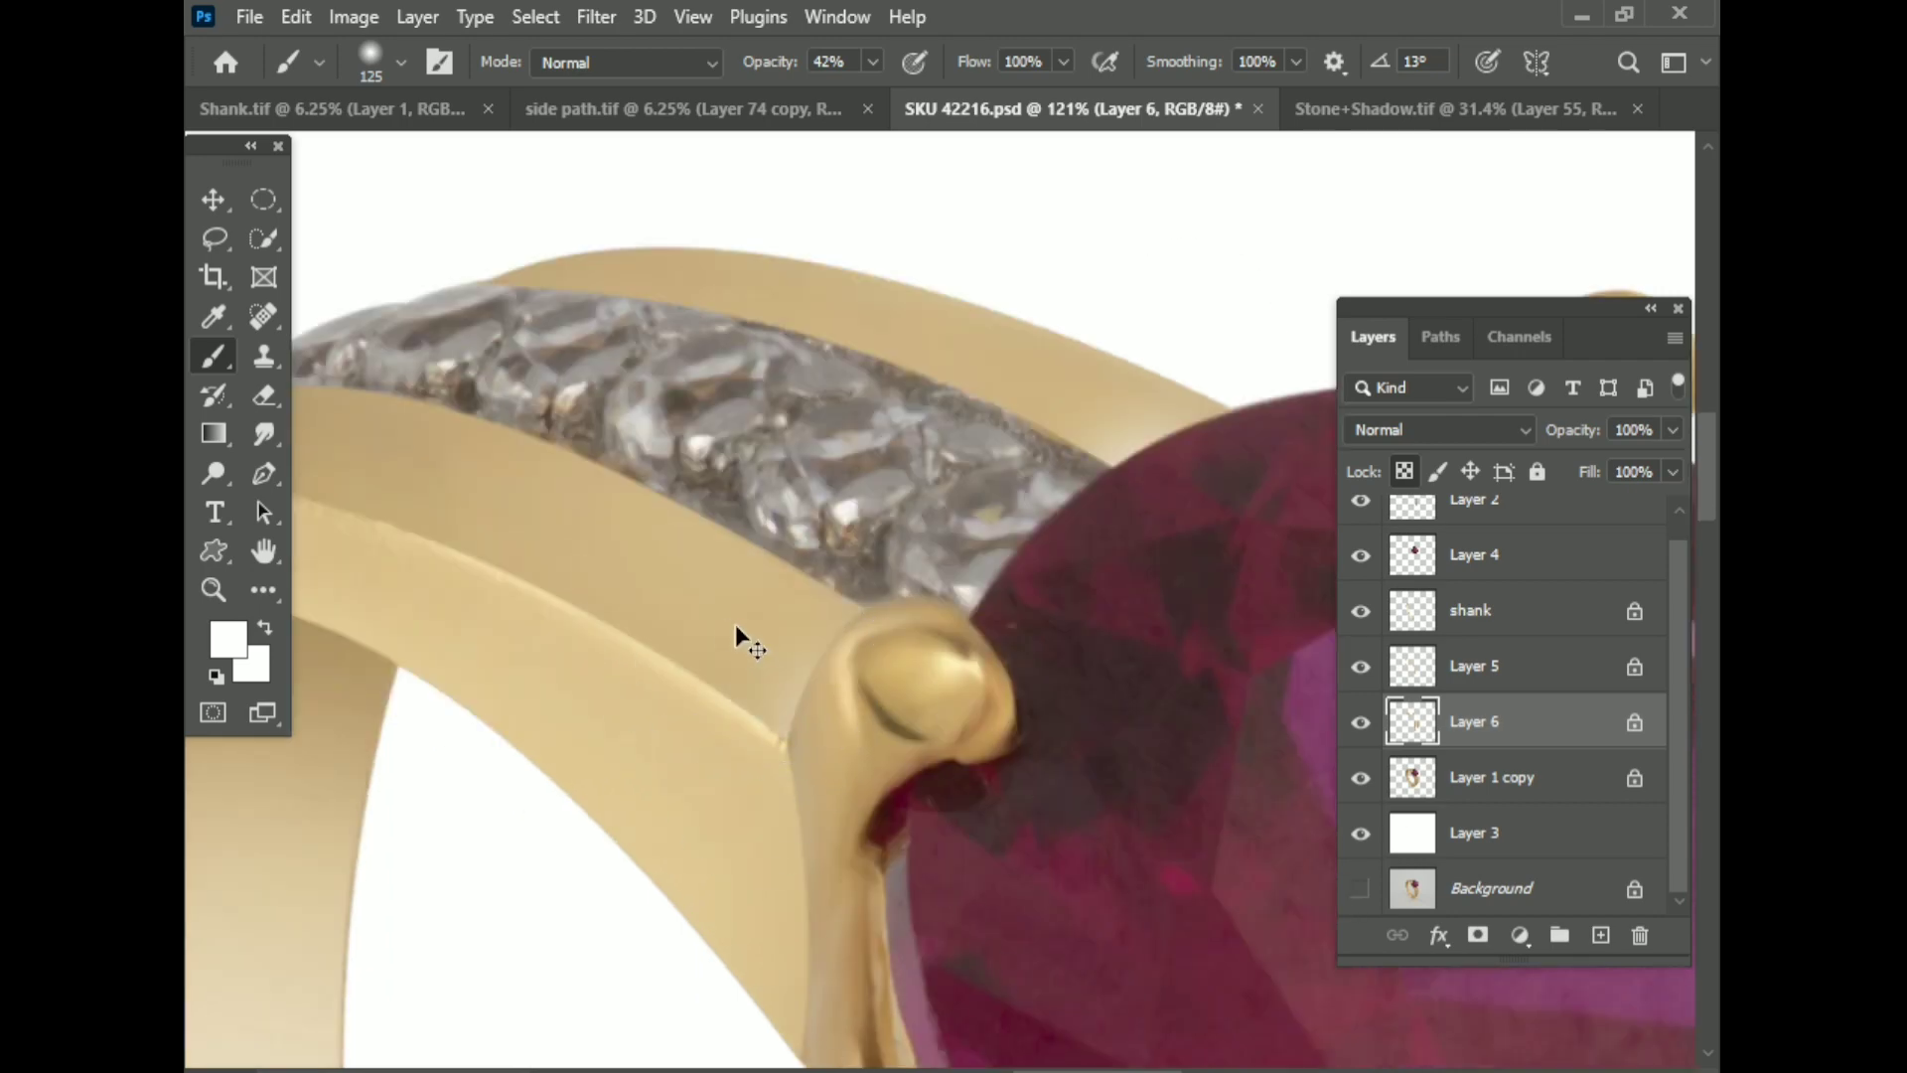
Step: Set brush opacity to 35% and size to 300 px, then save the document
left_click_drag(869, 73, 862, 93)
scroll(899, 784, "down", 5)
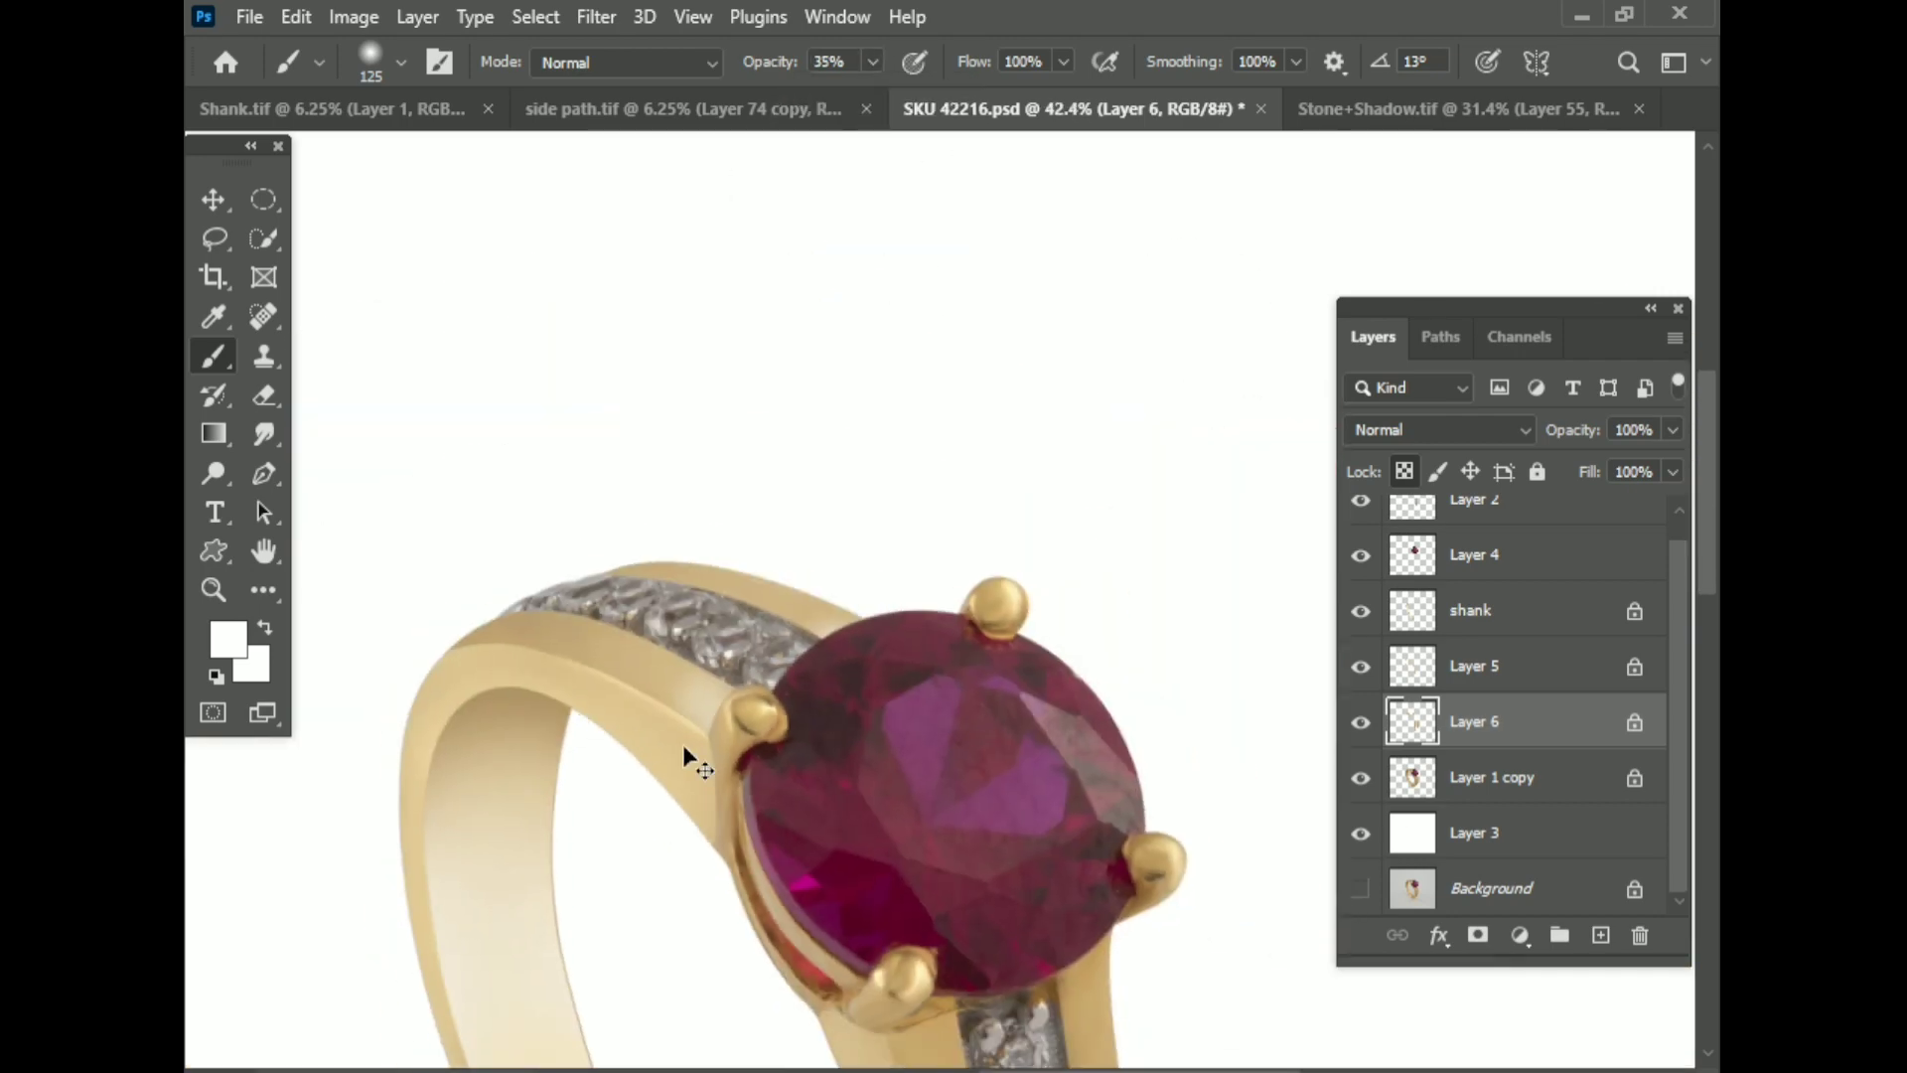
scroll(890, 814, "up", 3)
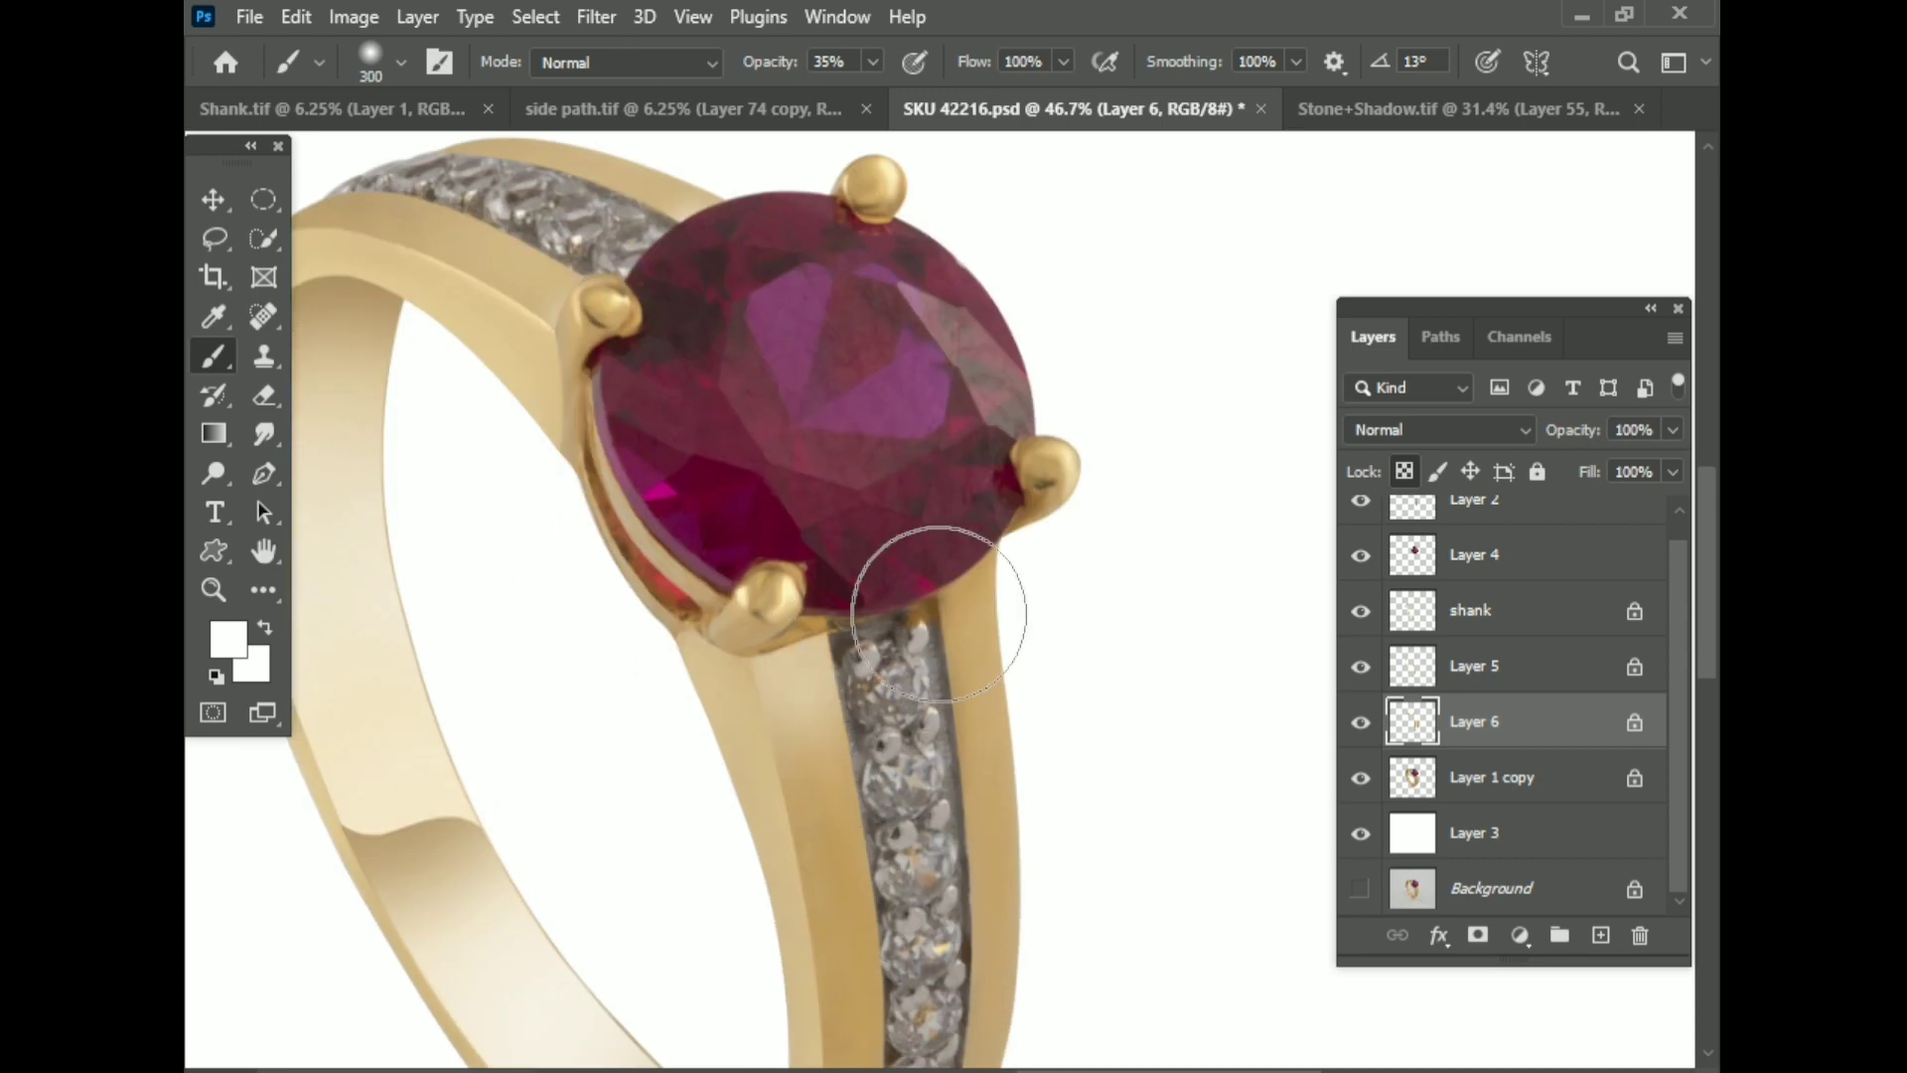
key("bracketright")
scroll(824, 497, "up", 3)
key("ctrl+s")
scroll(1033, 907, "down", 3)
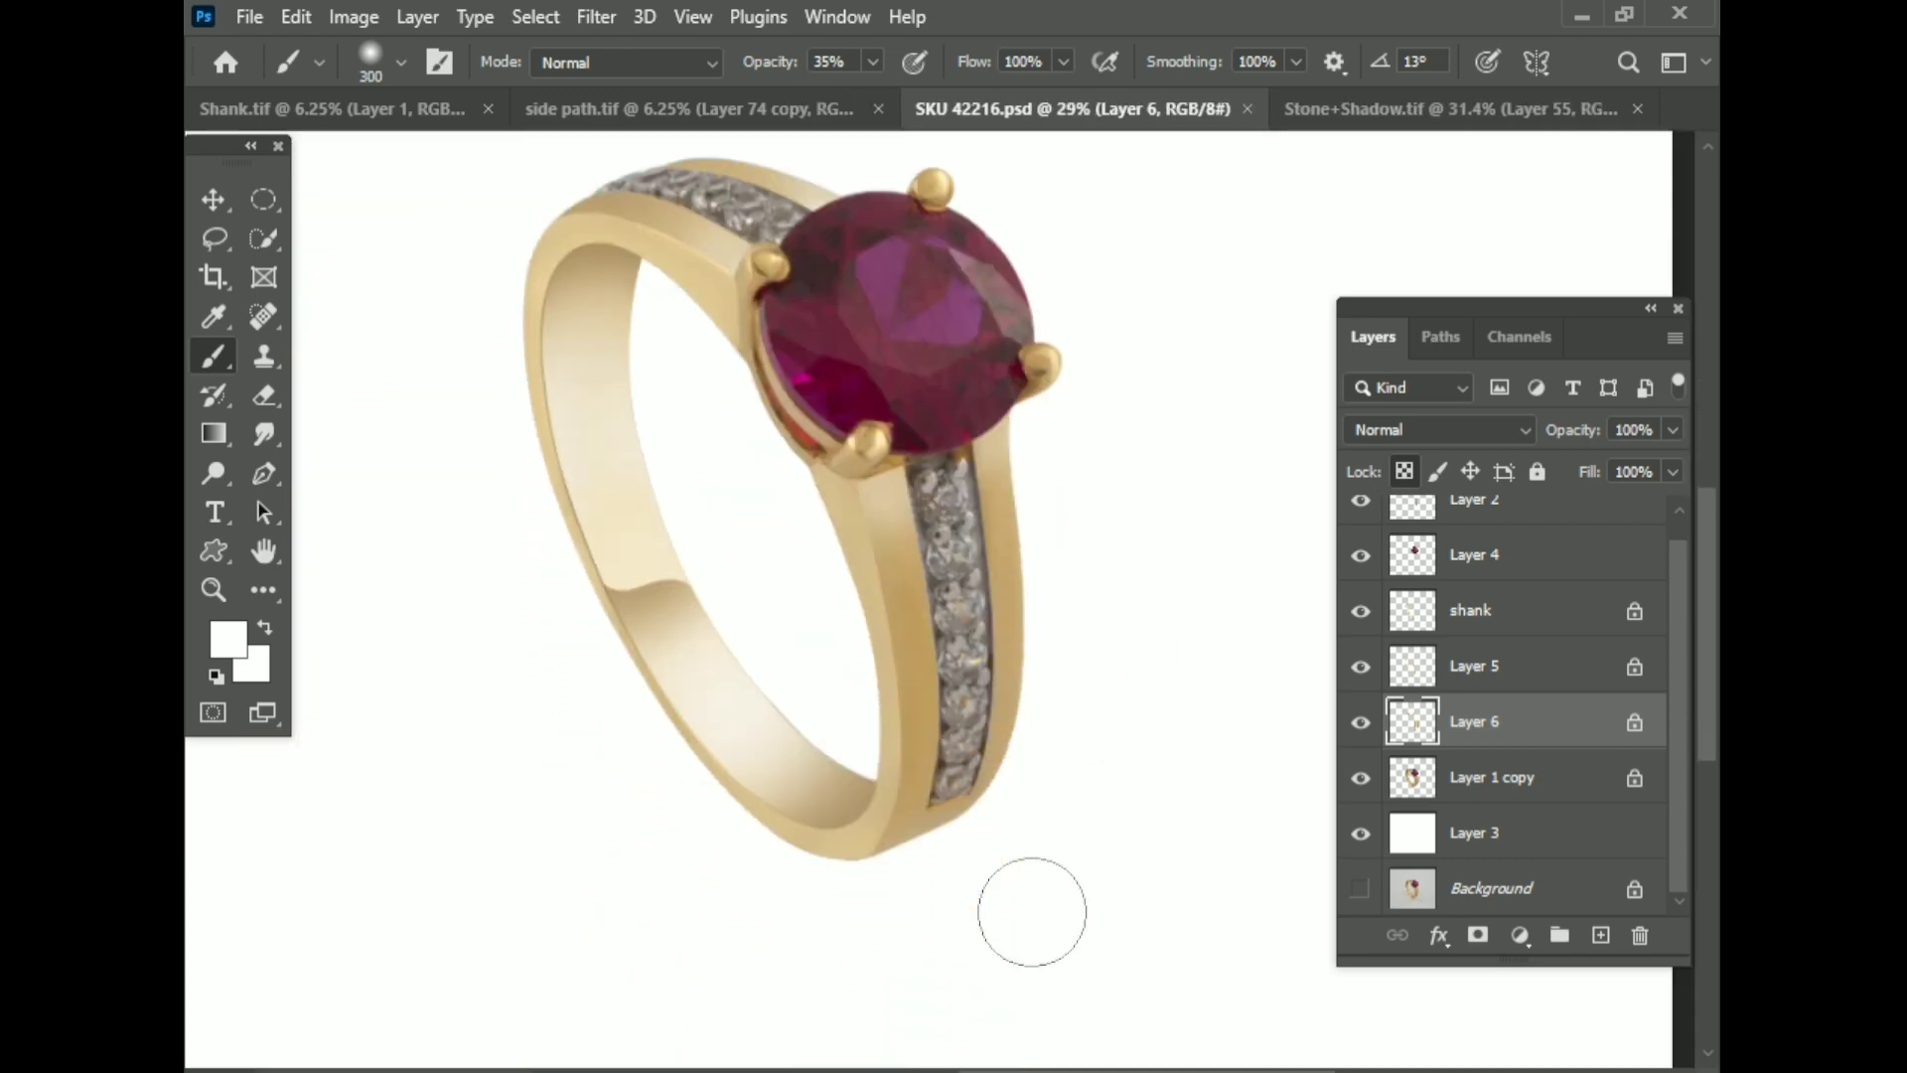
scroll(904, 556, "up", 3)
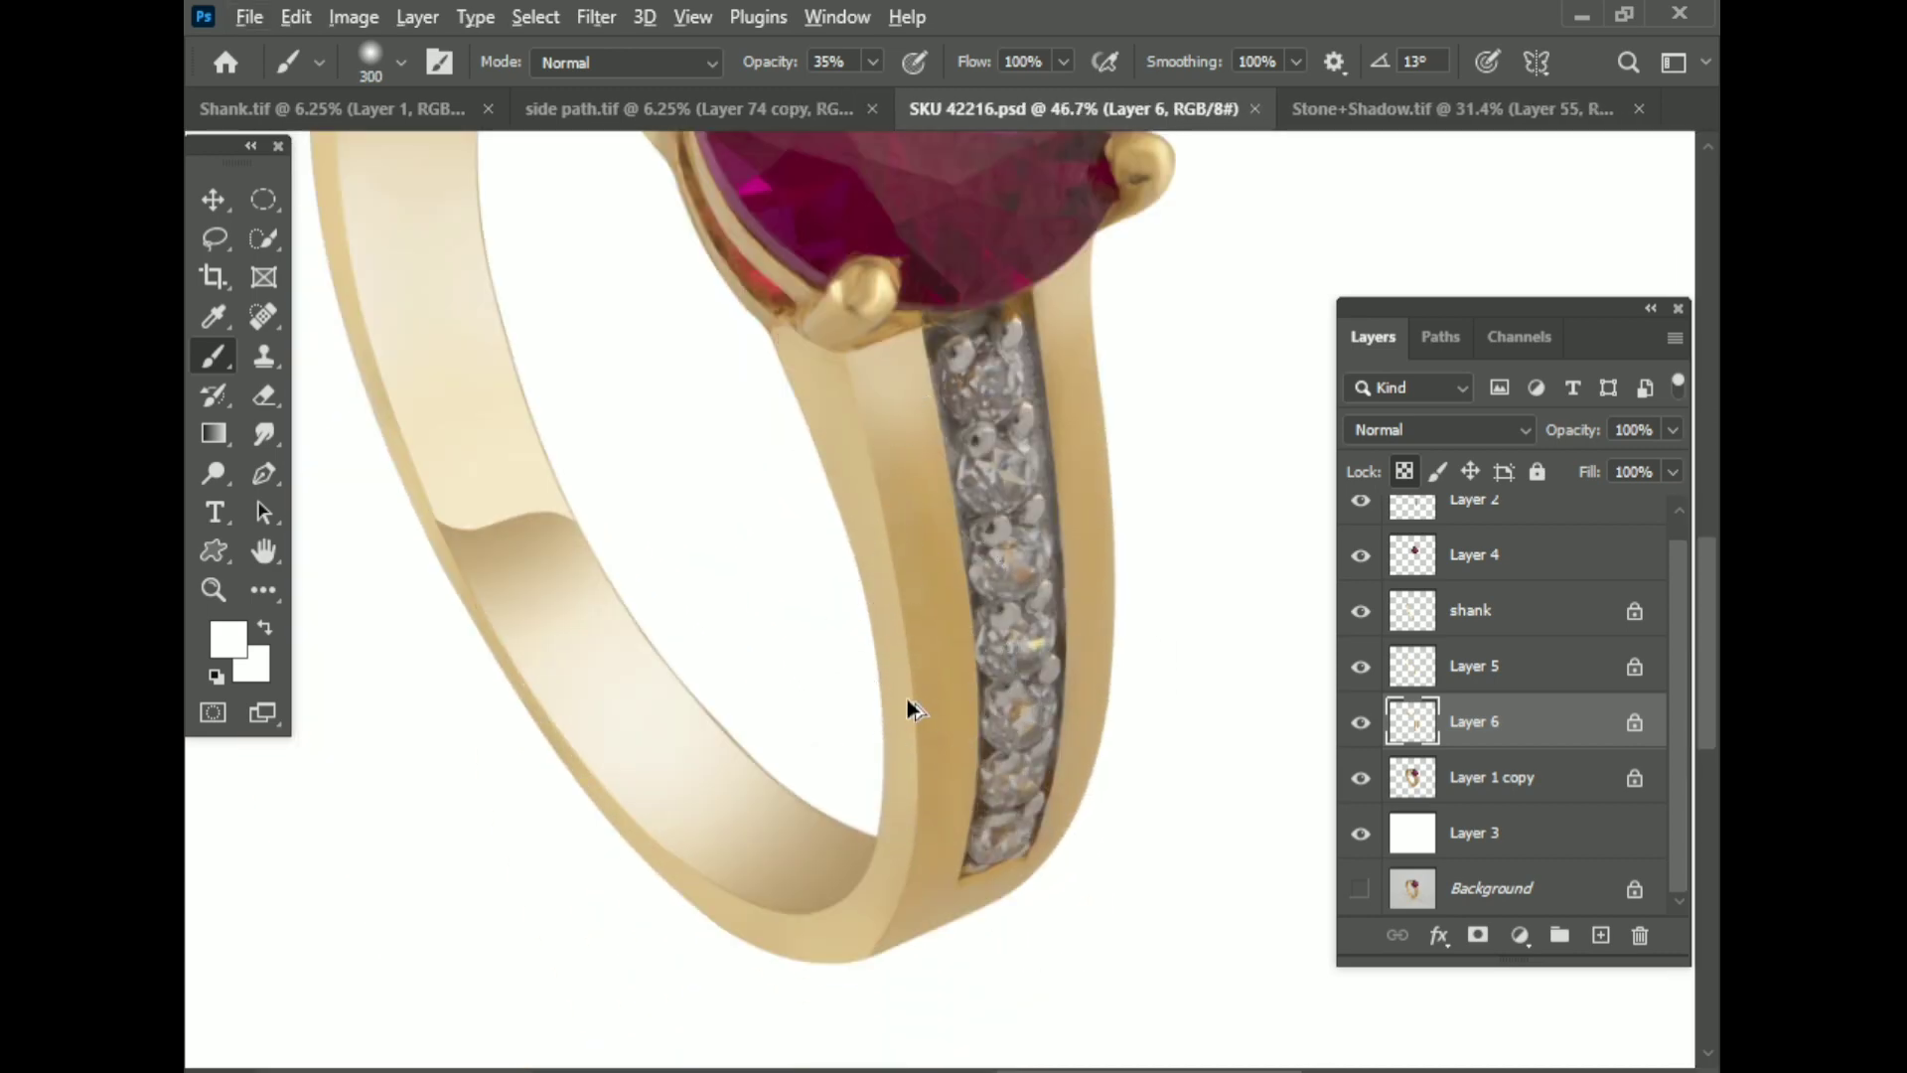
scroll(909, 709, "down", 2)
Step: Brighten Layer 6 with Levels at white input 250, then save the document
key("ctrl+l")
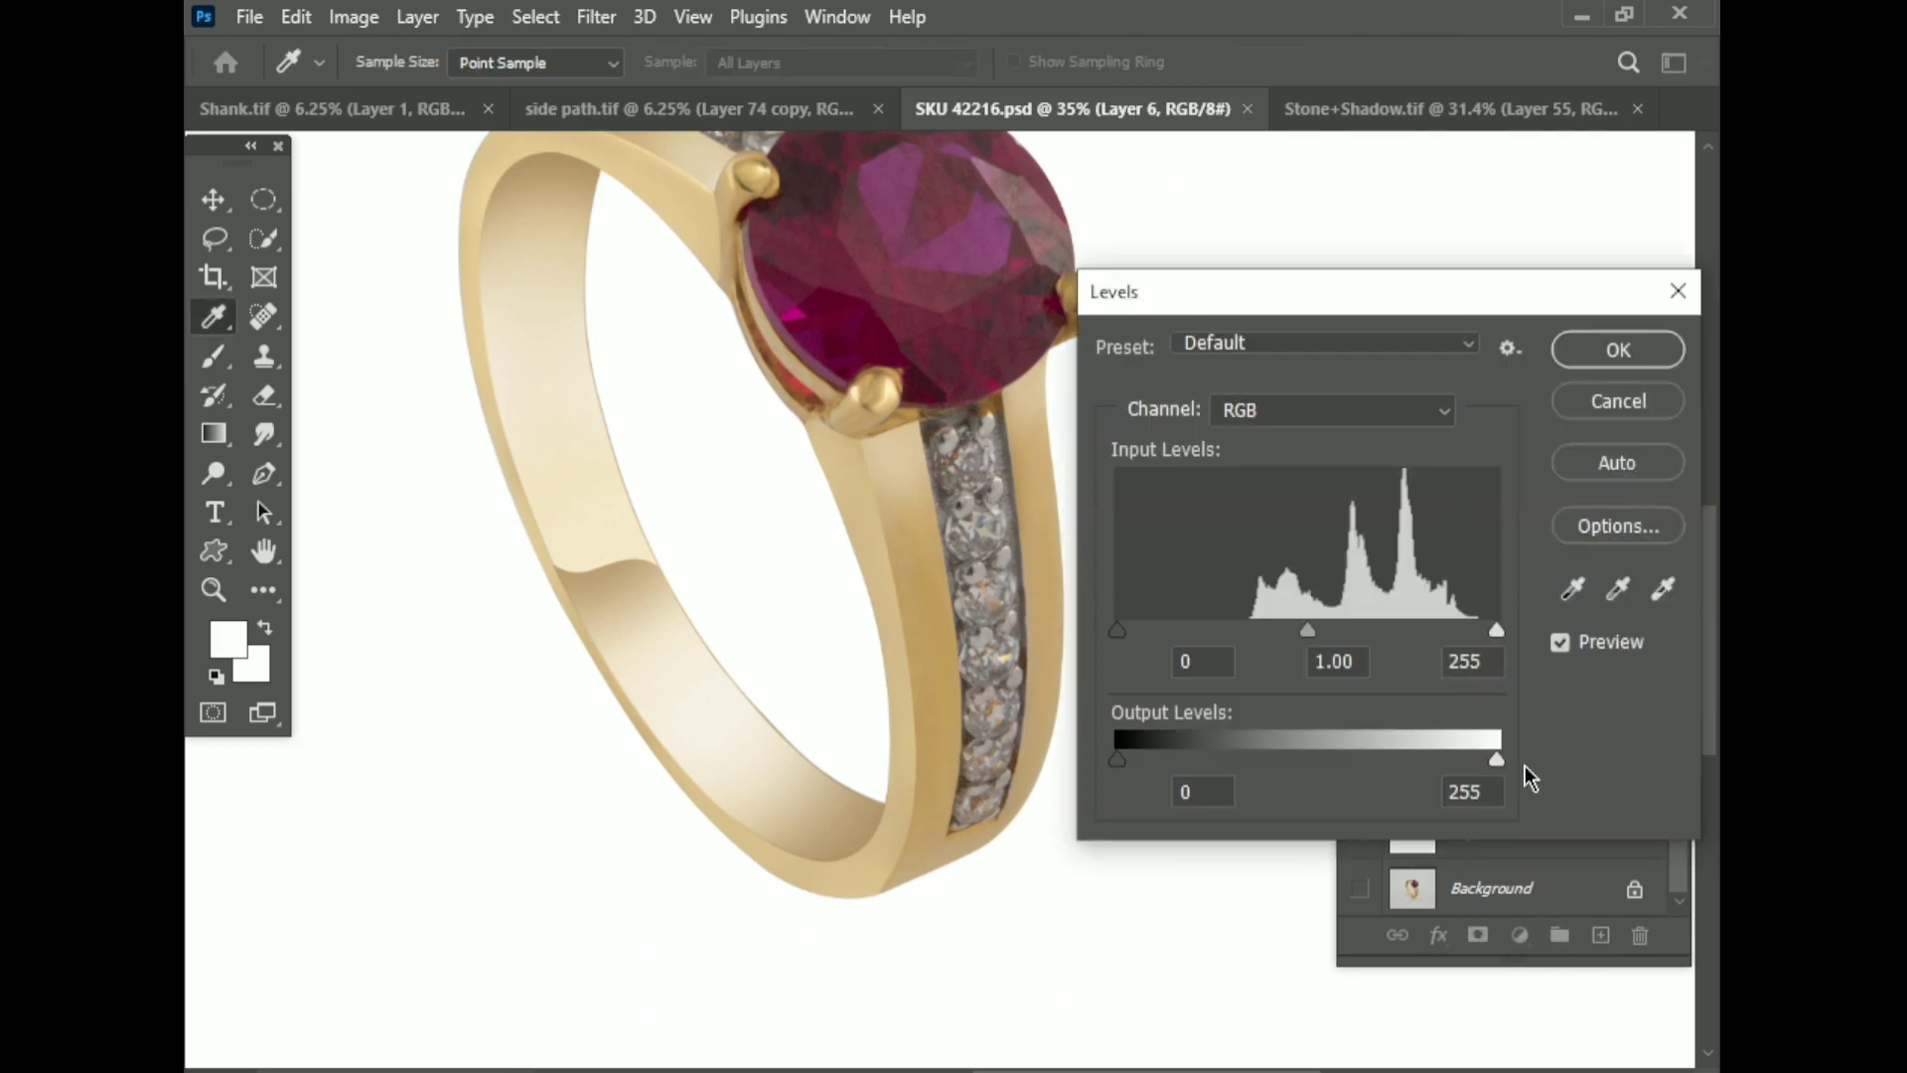
left_click_drag(1497, 630, 1480, 628)
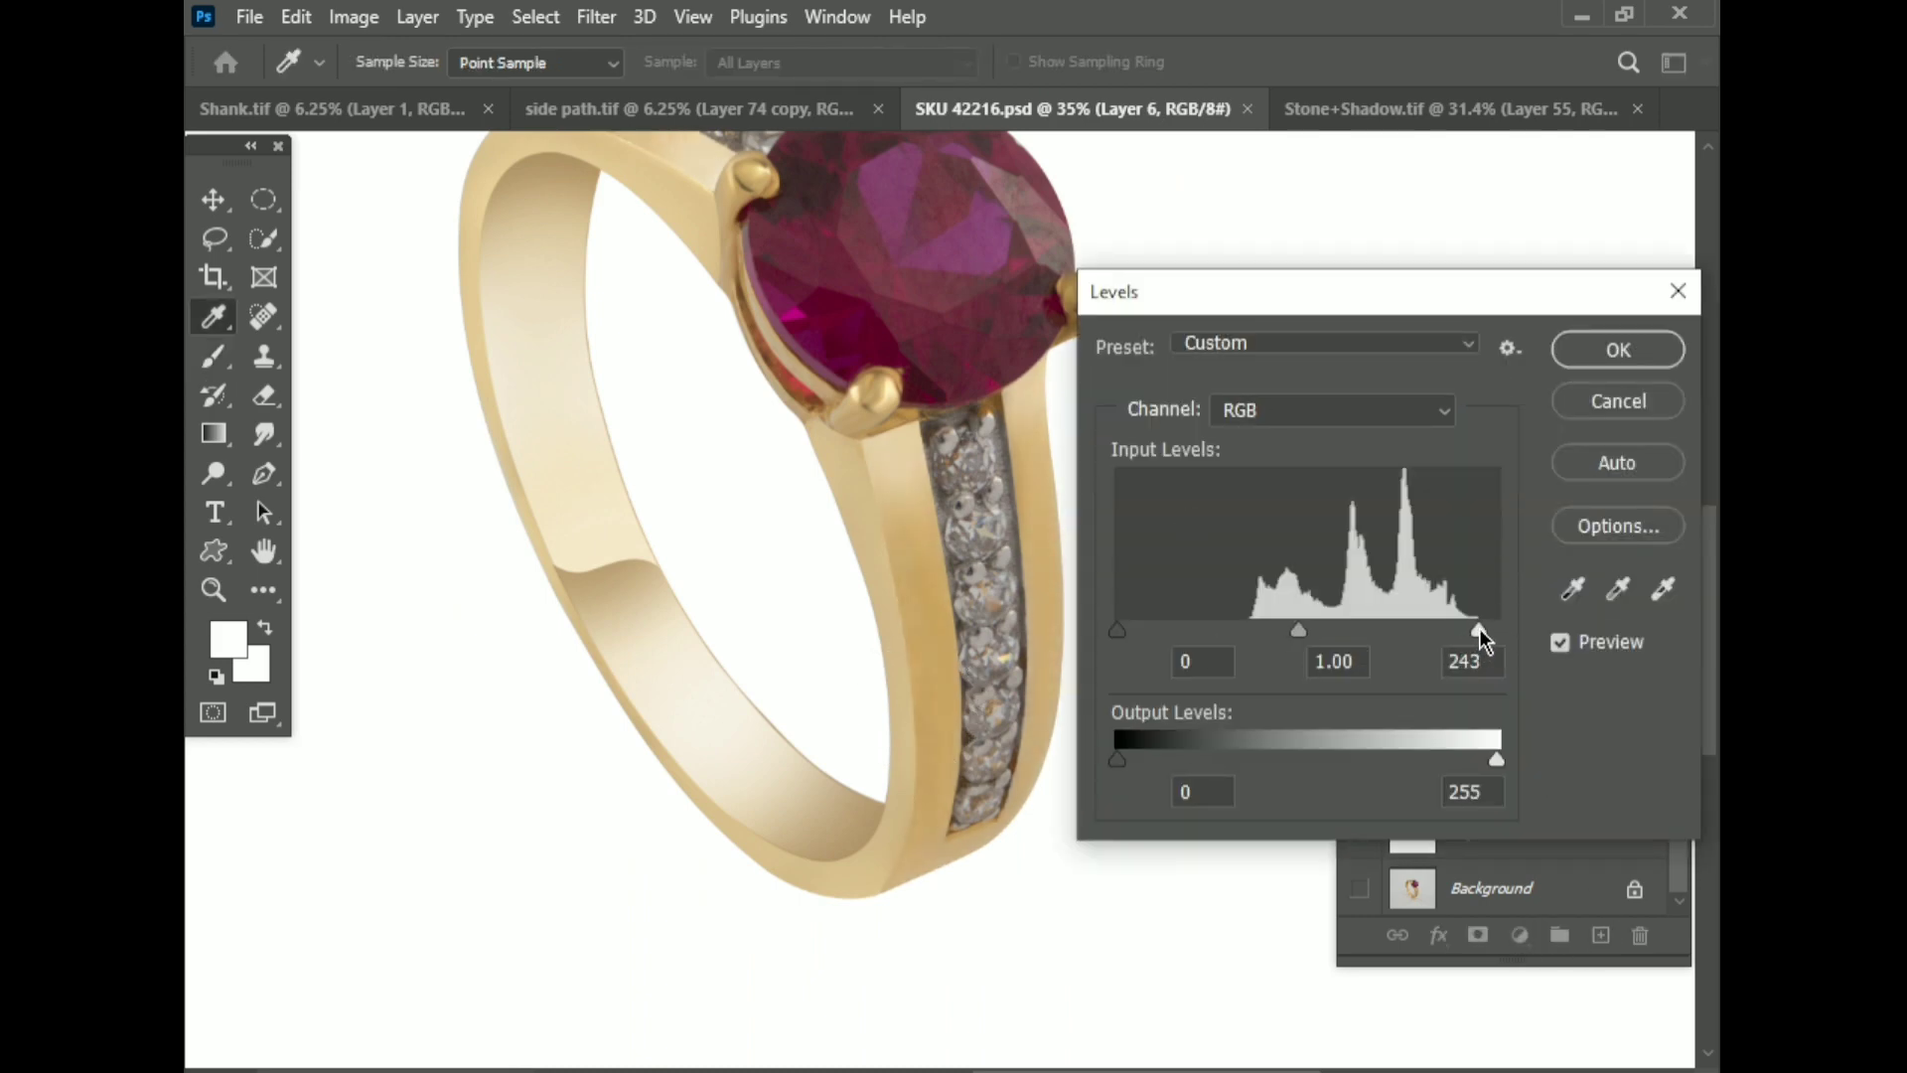
left_click_drag(802, 369, 738, 532)
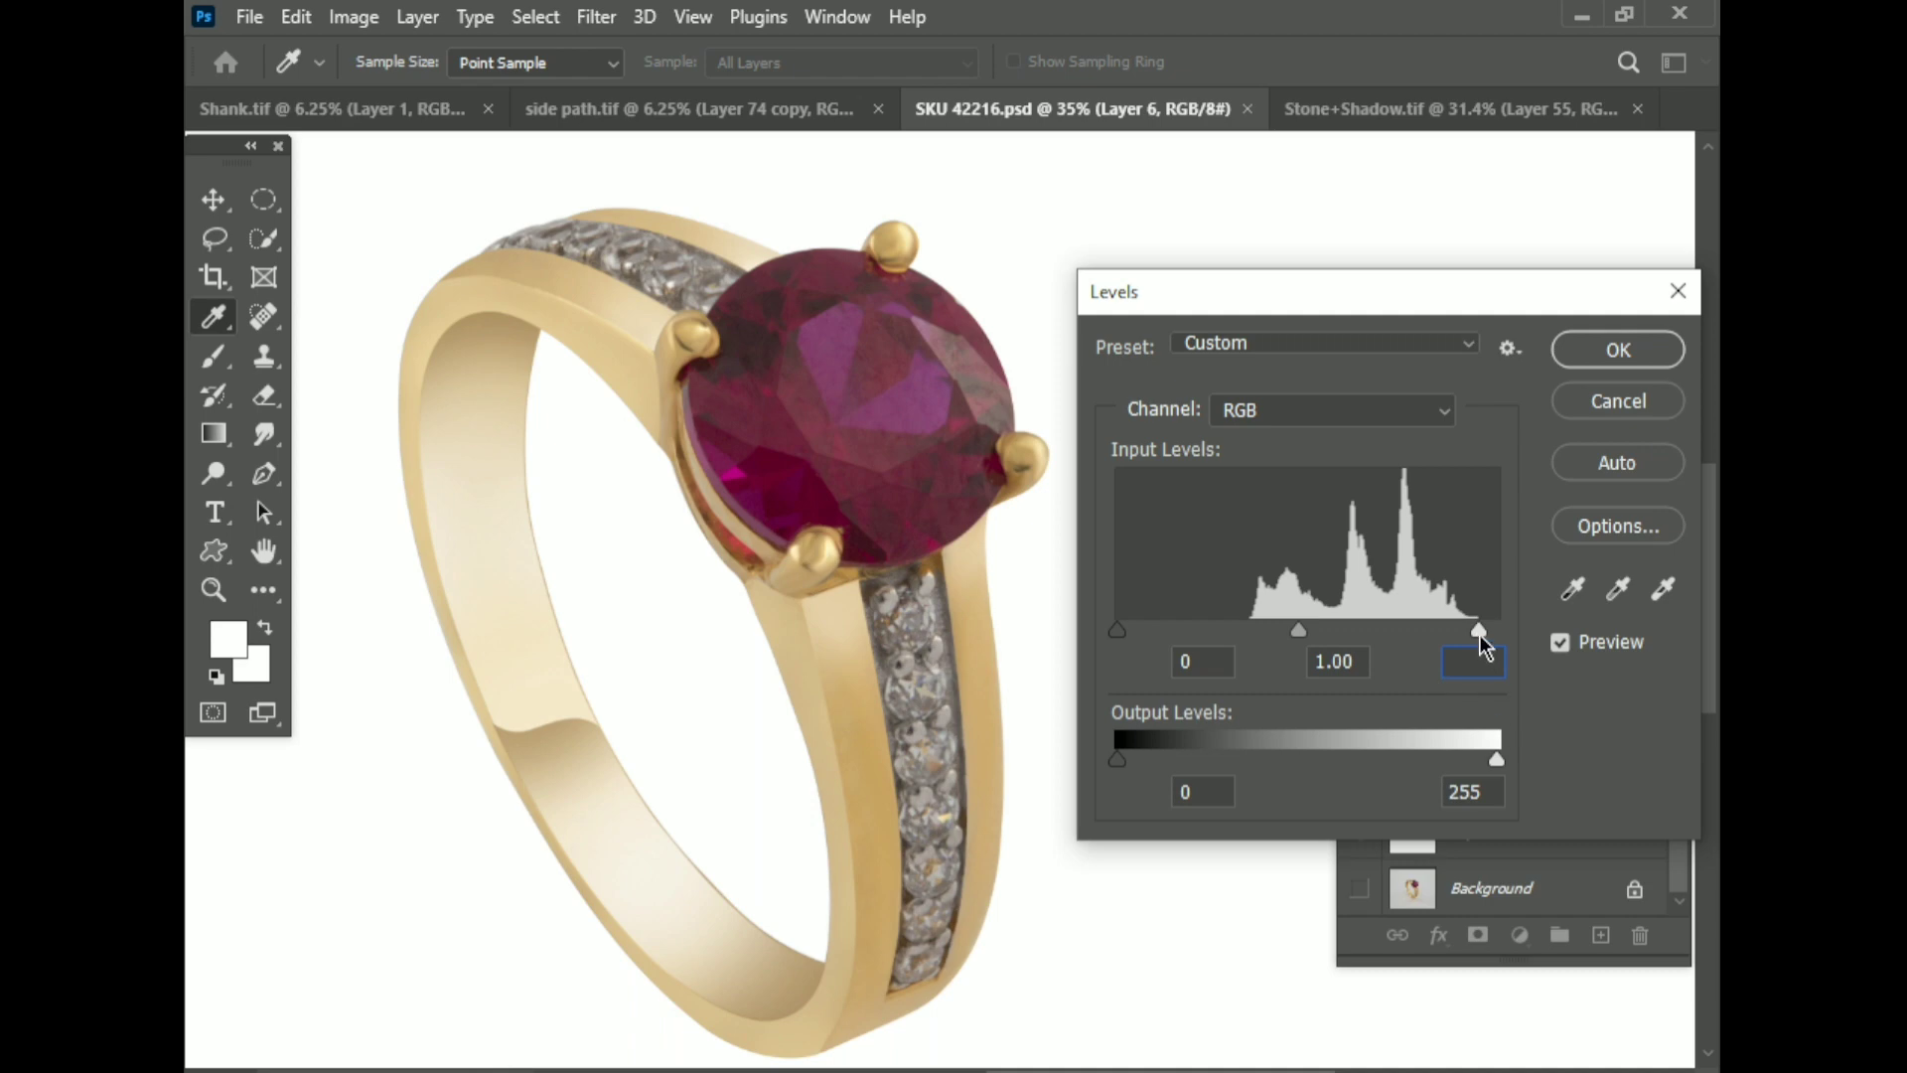
left_click(1480, 633)
key("Return")
mouse_move(1470, 630)
left_mouse_down()
mouse_move(1488, 632)
mouse_move(1458, 630)
left_mouse_up()
left_click(1618, 349)
key("b")
key("ctrl+s")
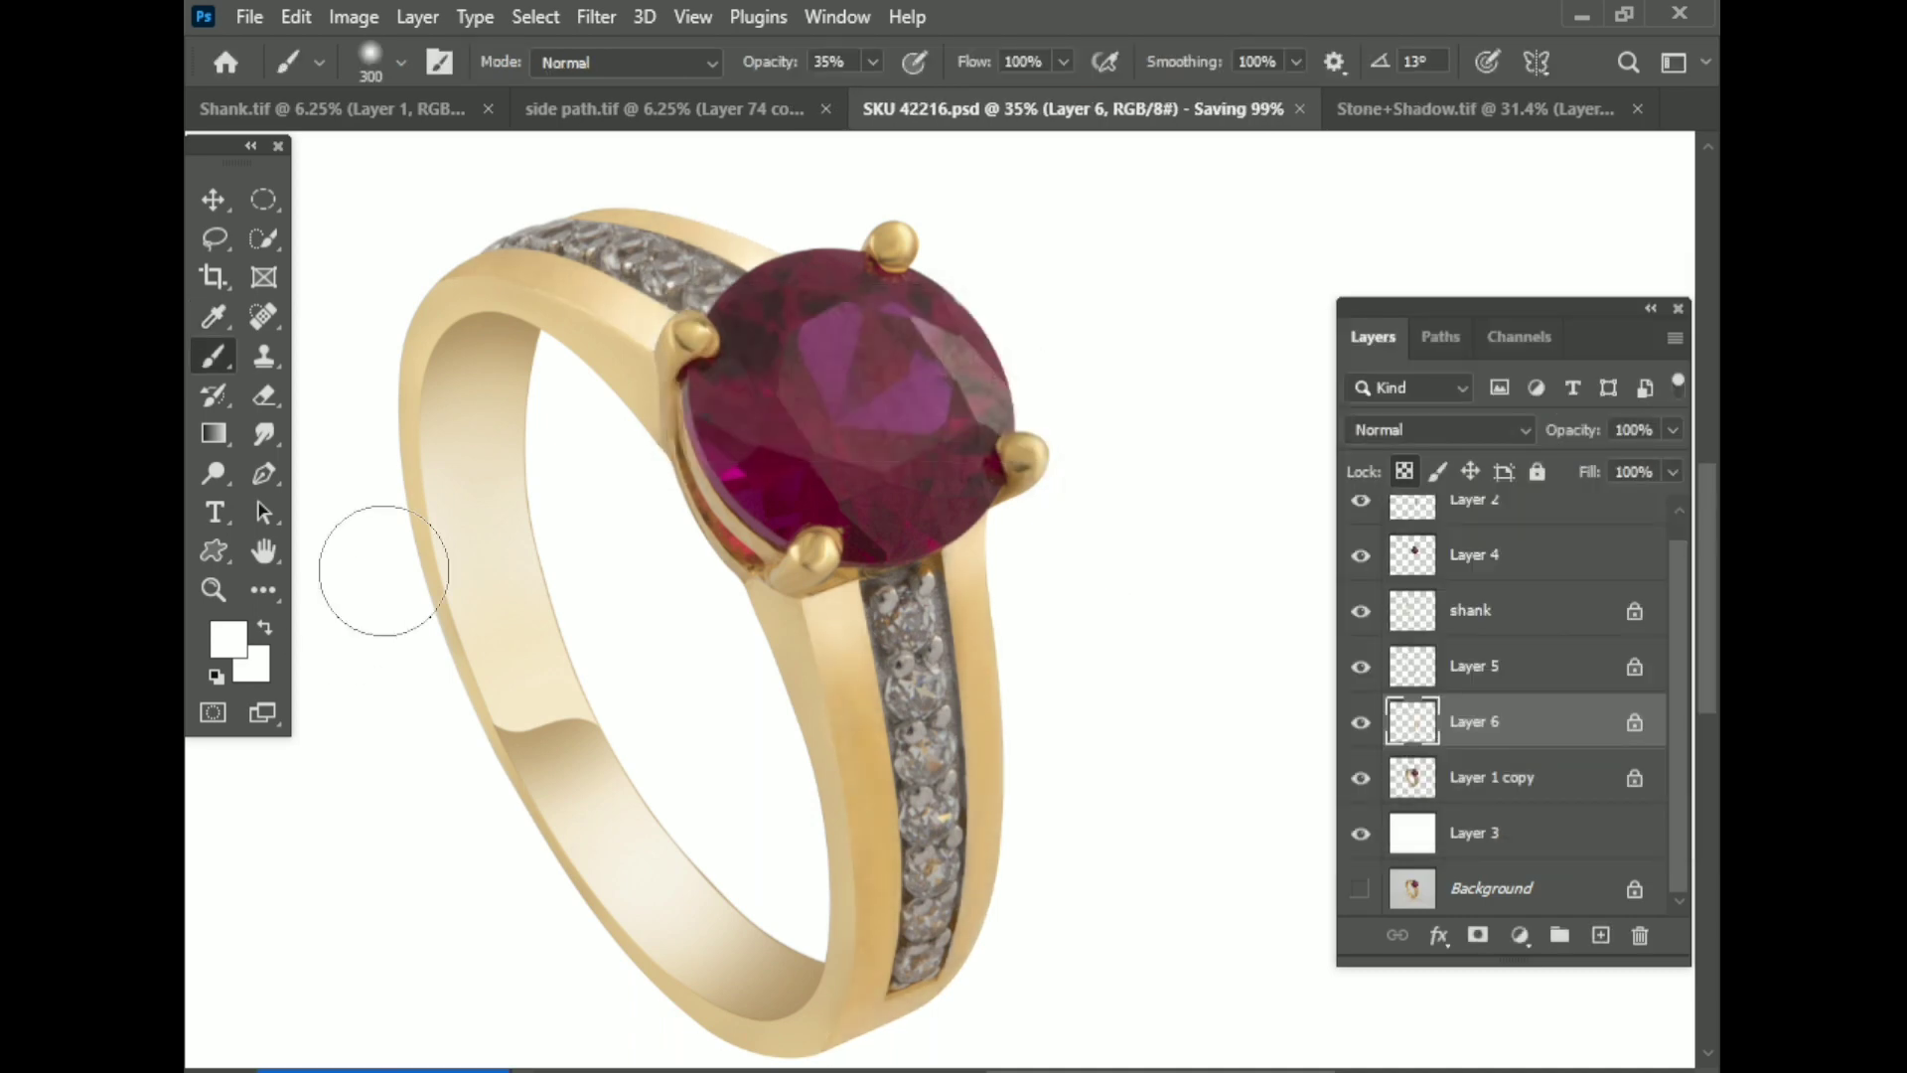
Step: Load the Layer 5 shank selection, try Levels at white 237 and cancel, then activate the shank layer
left_click(1413, 668)
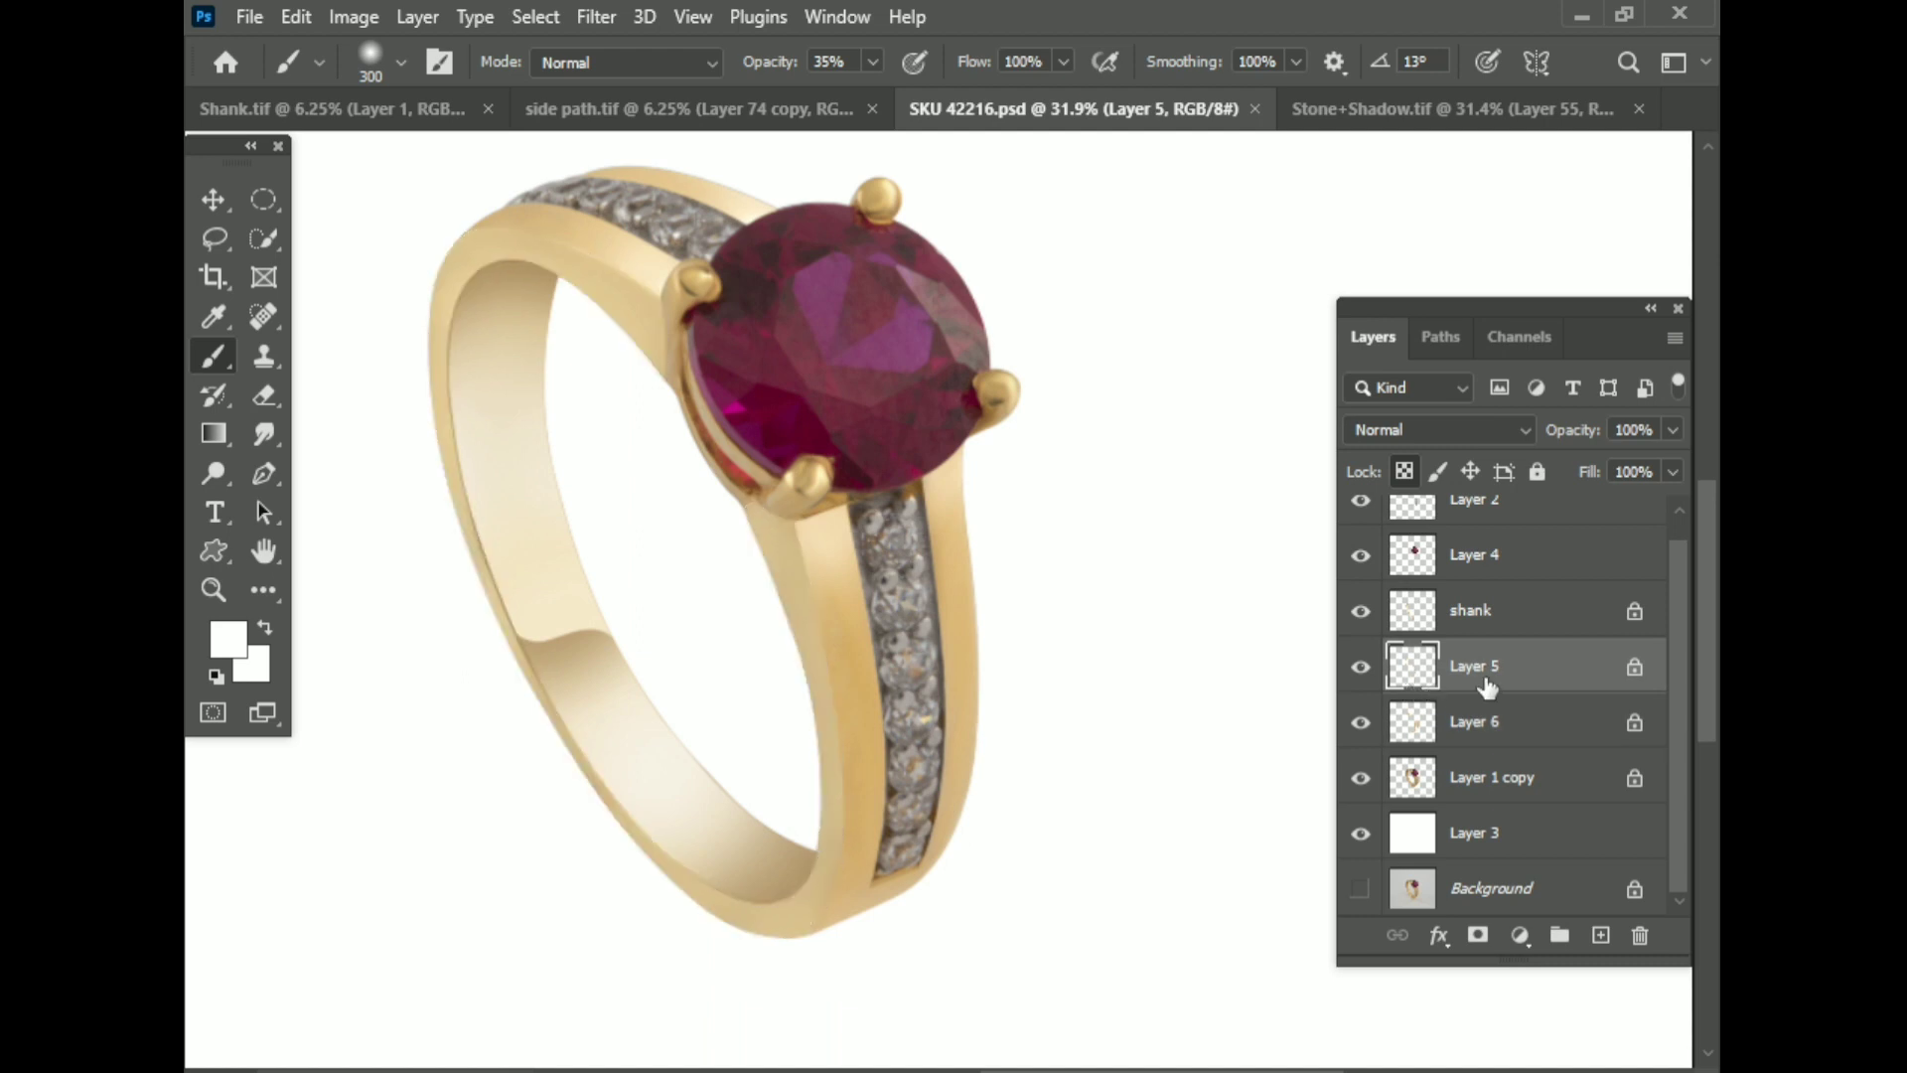
key("ctrl+l")
left_click_drag(1496, 629, 1470, 628)
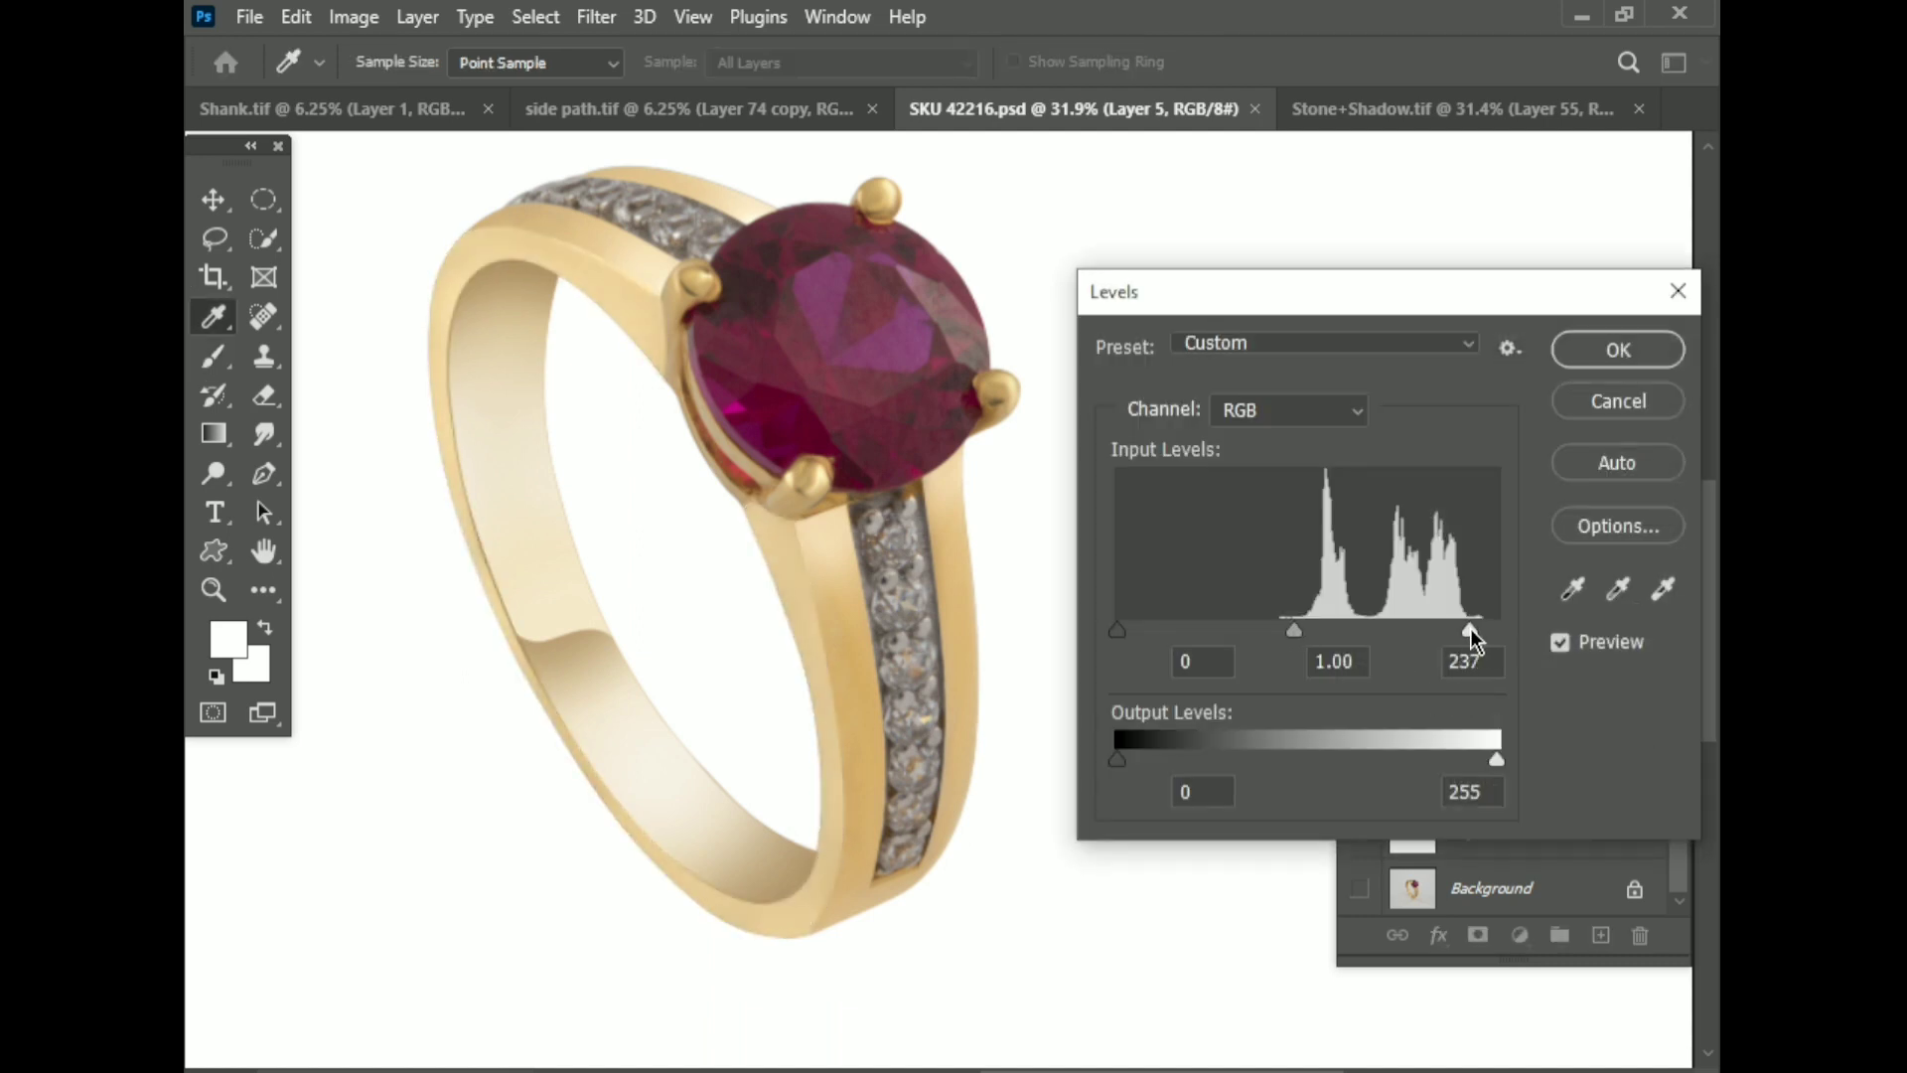
left_click(1618, 400)
scroll(791, 536, "down", 2)
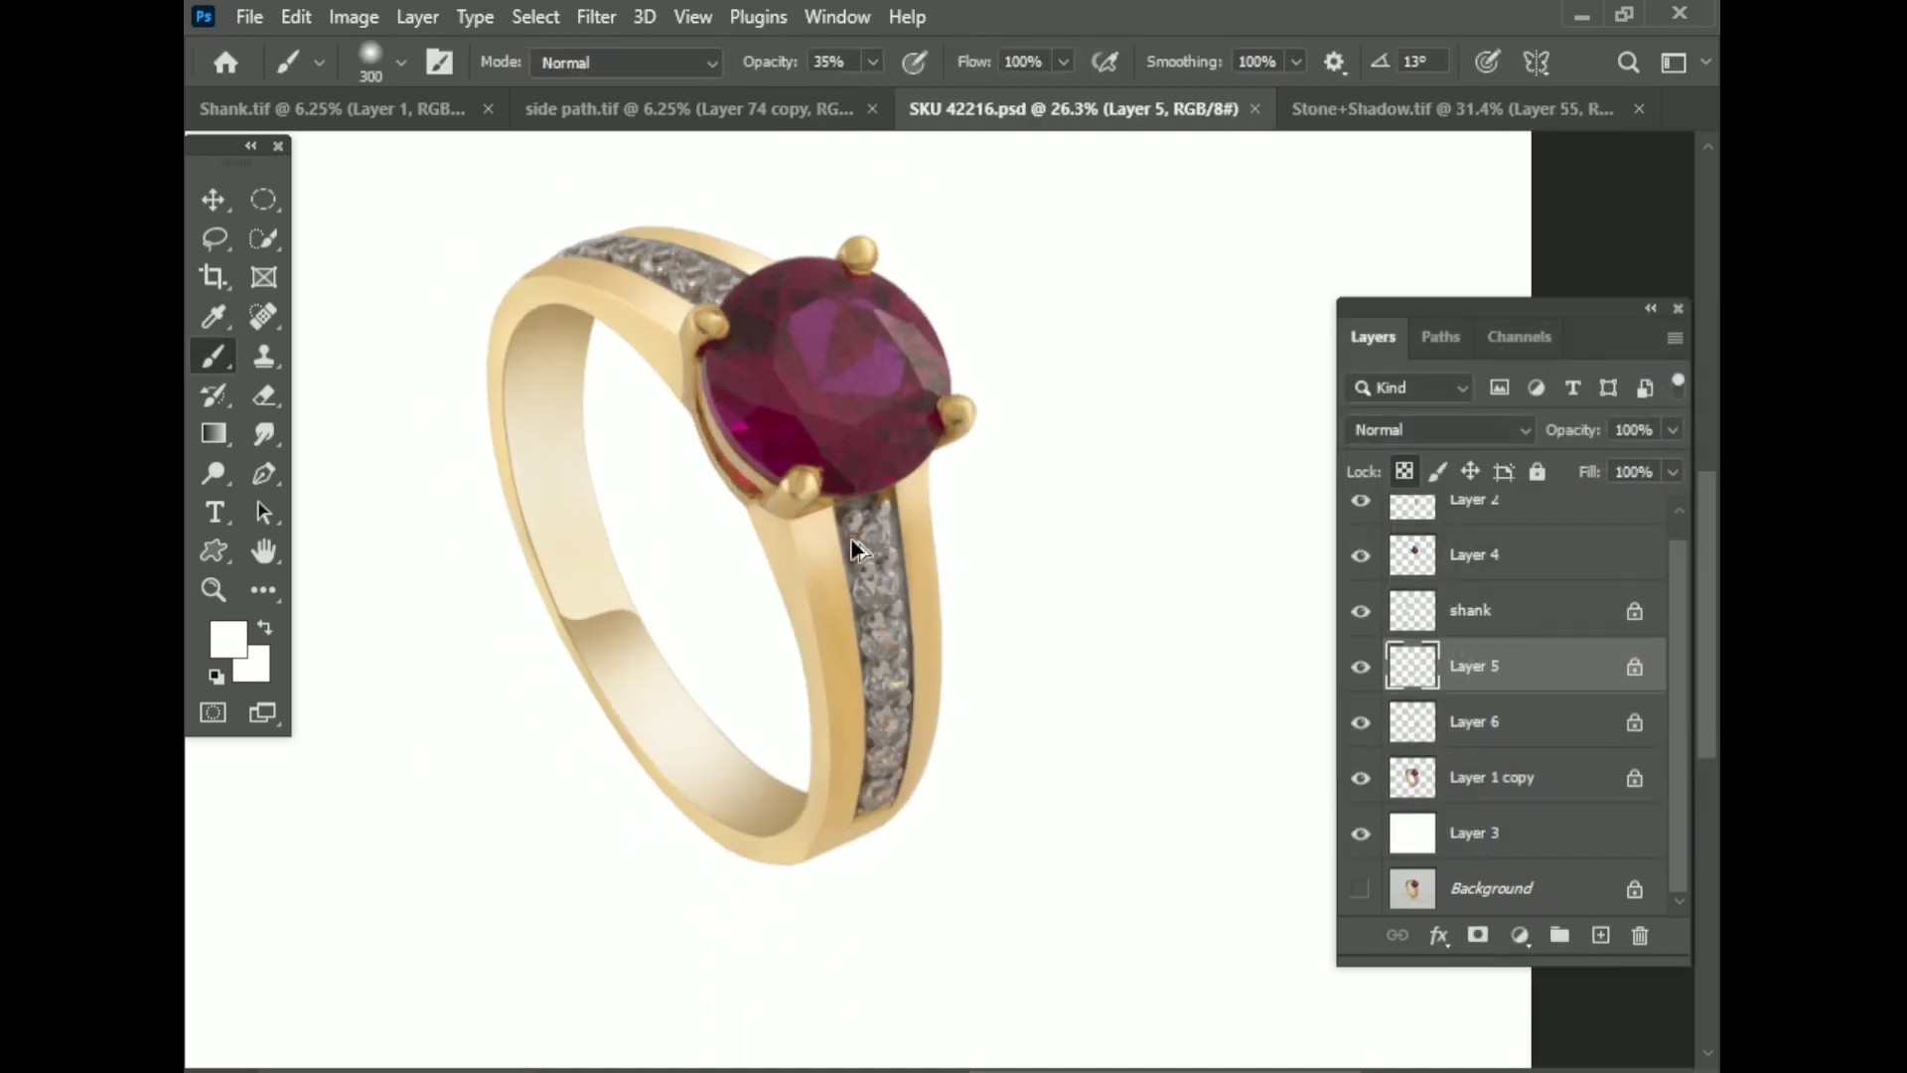
scroll(1487, 669, "up", 1)
left_click(1464, 646)
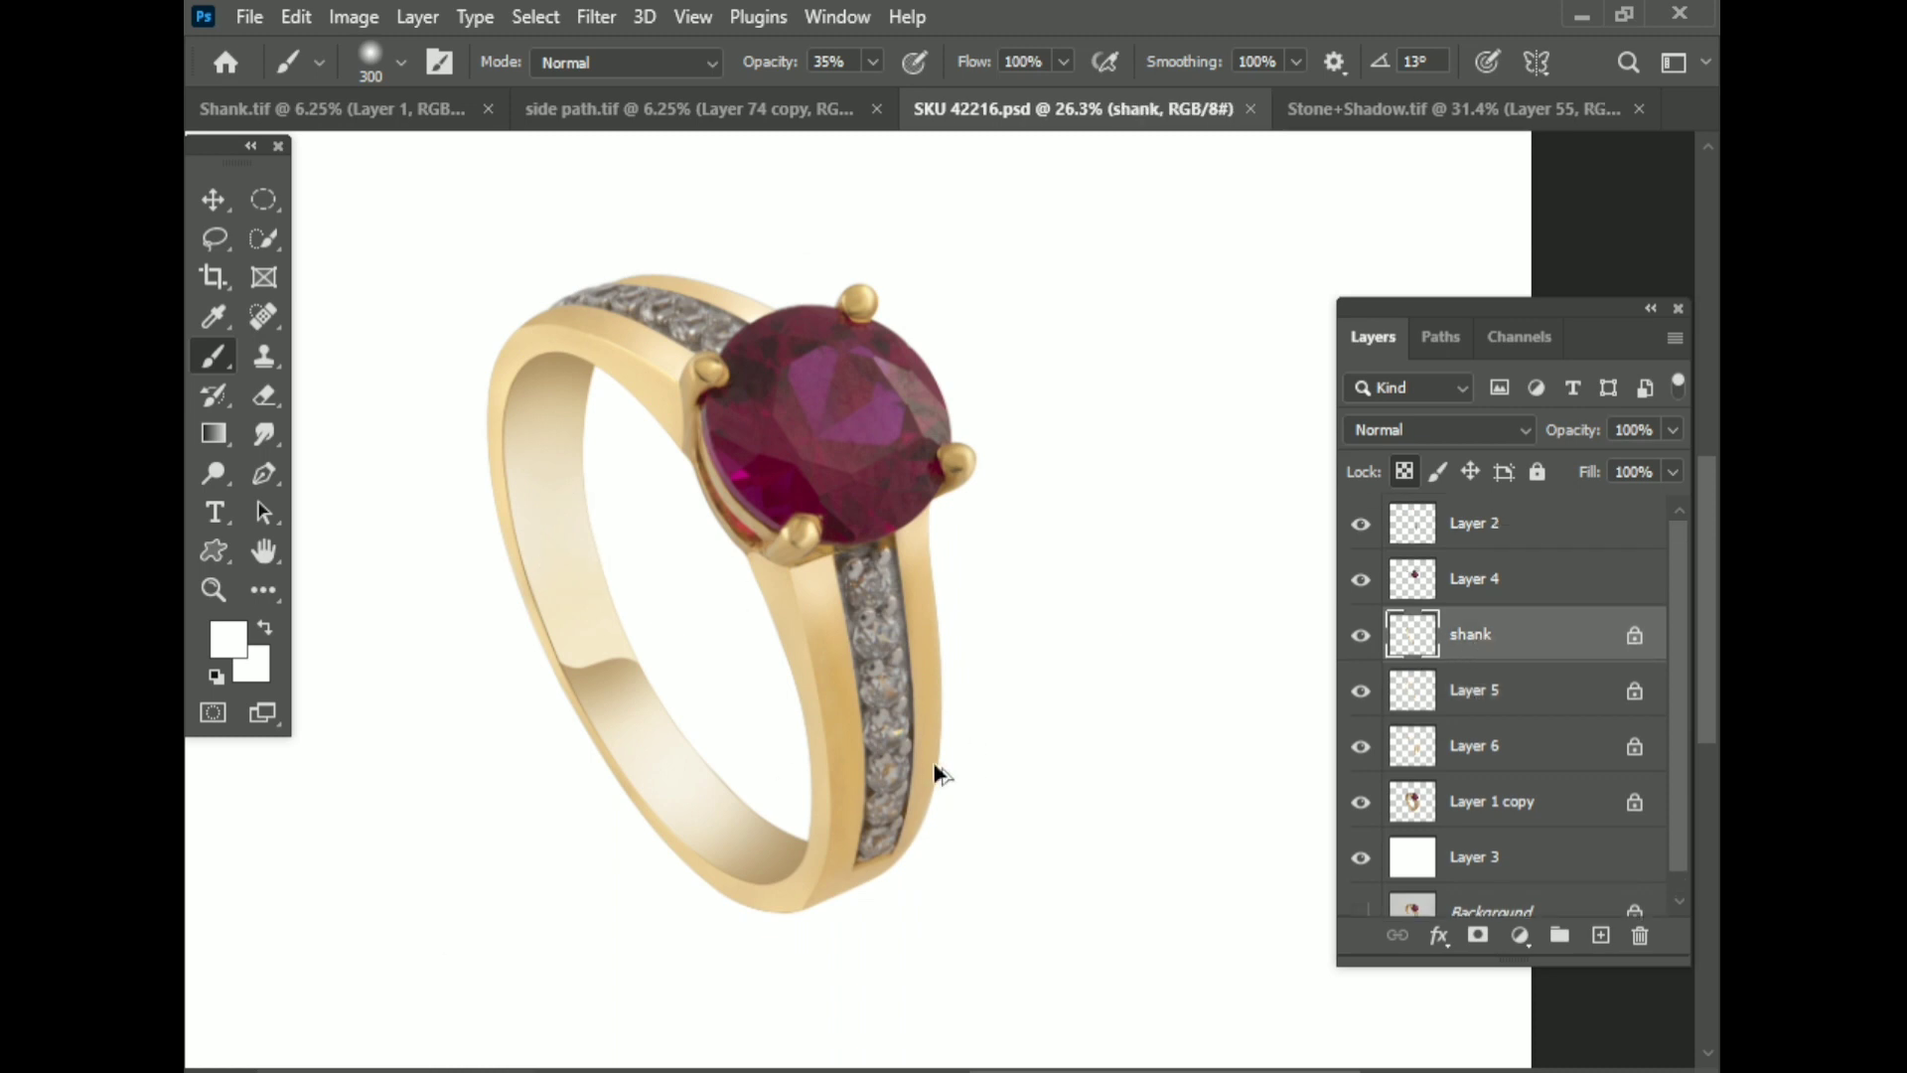
left_click(1520, 935)
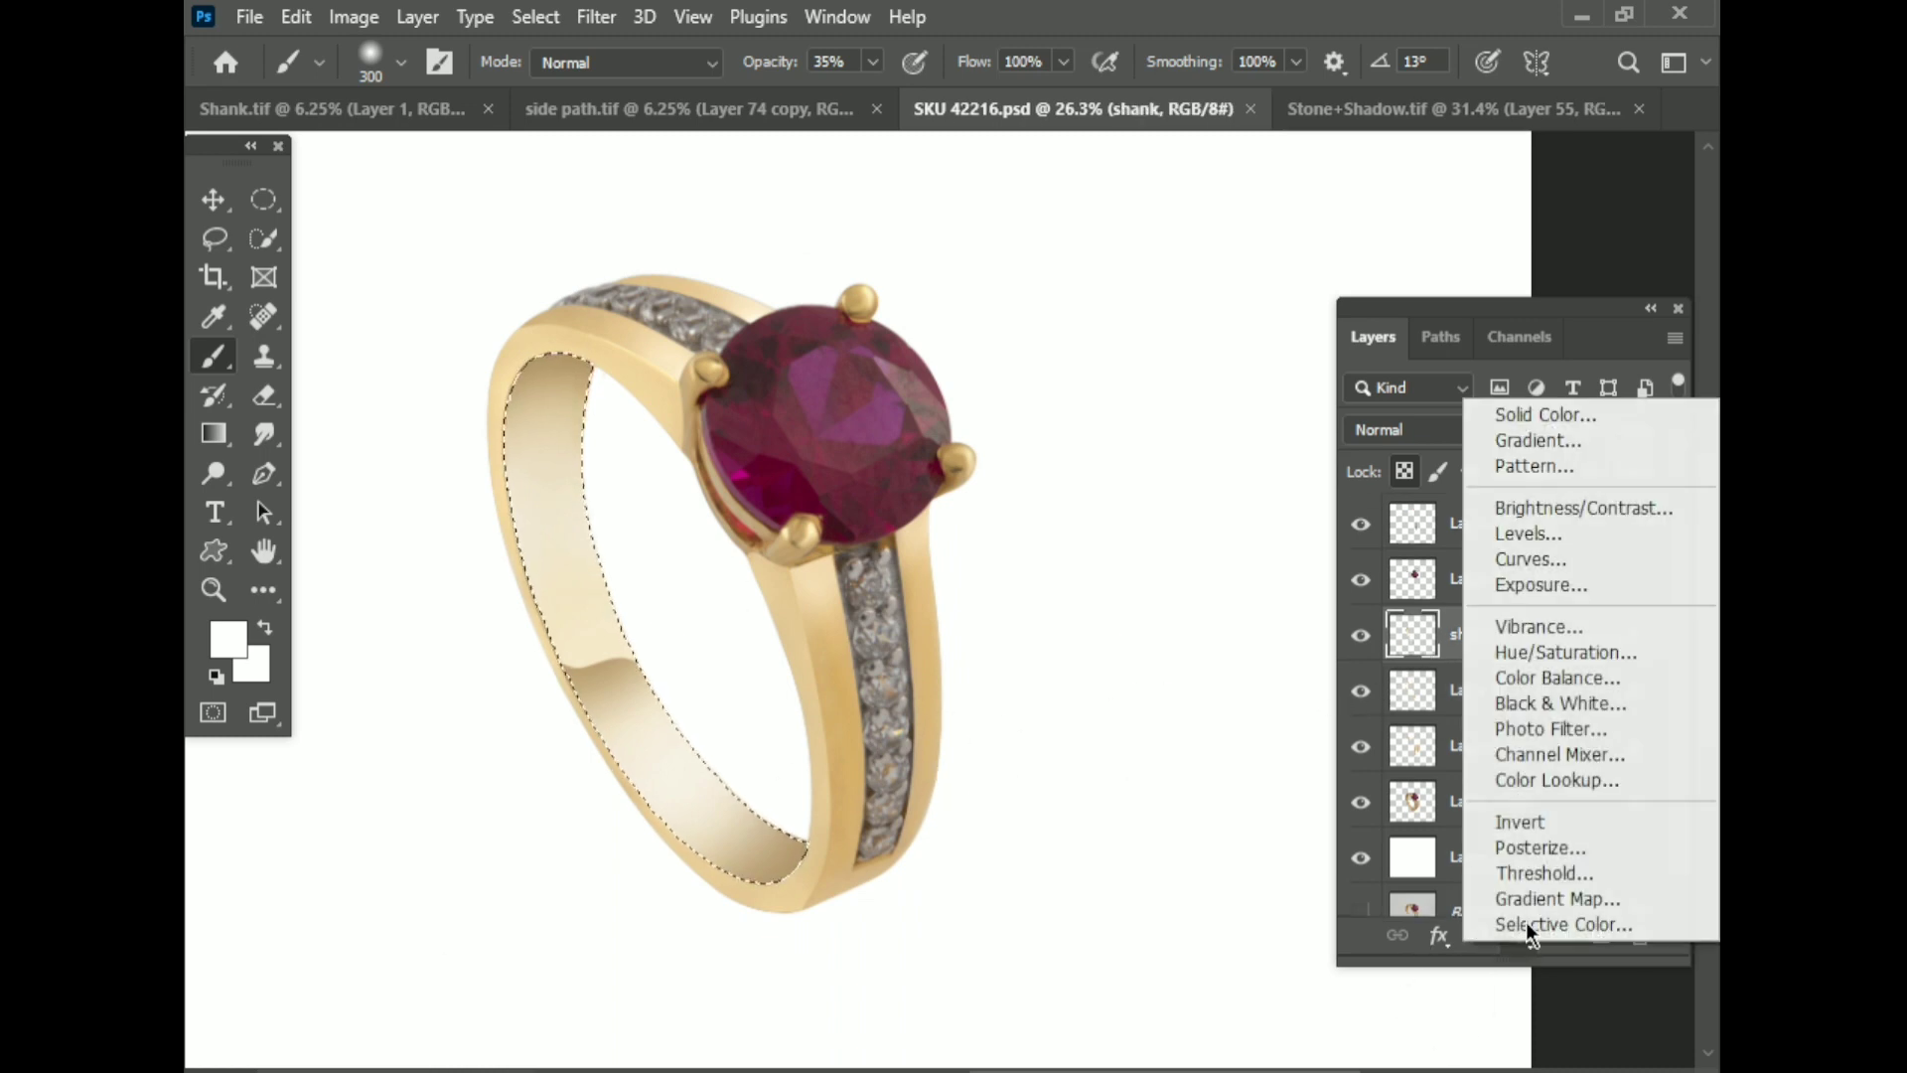
Step: Add a Color Balance layer to the inner band: Red +72, Green +5, Yellow −53
left_click(1546, 672)
left_click_drag(1291, 478, 1313, 479)
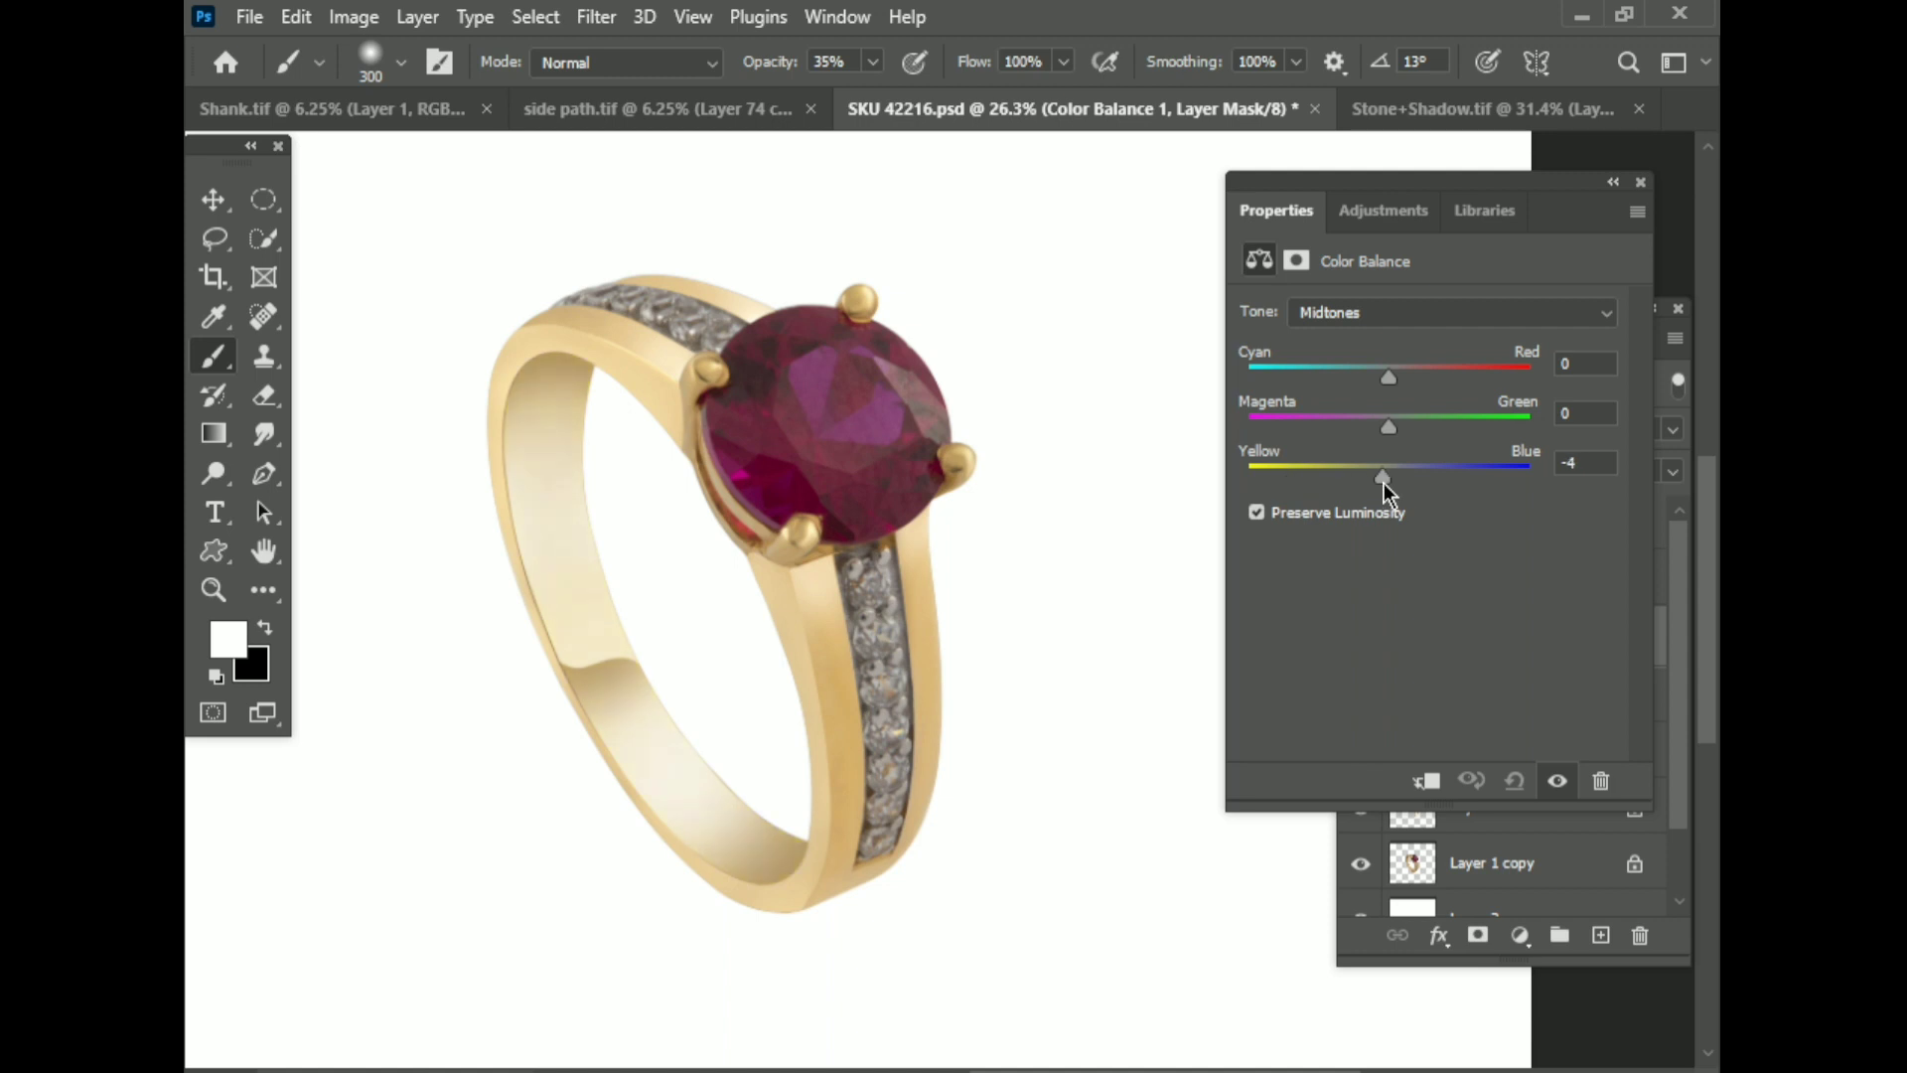
mouse_move(1391, 427)
left_mouse_down()
mouse_move(1279, 431)
mouse_move(1457, 433)
mouse_move(1262, 427)
mouse_move(1395, 427)
left_mouse_up()
mouse_move(1389, 377)
left_mouse_down()
mouse_move(1512, 376)
mouse_move(1490, 380)
left_mouse_up()
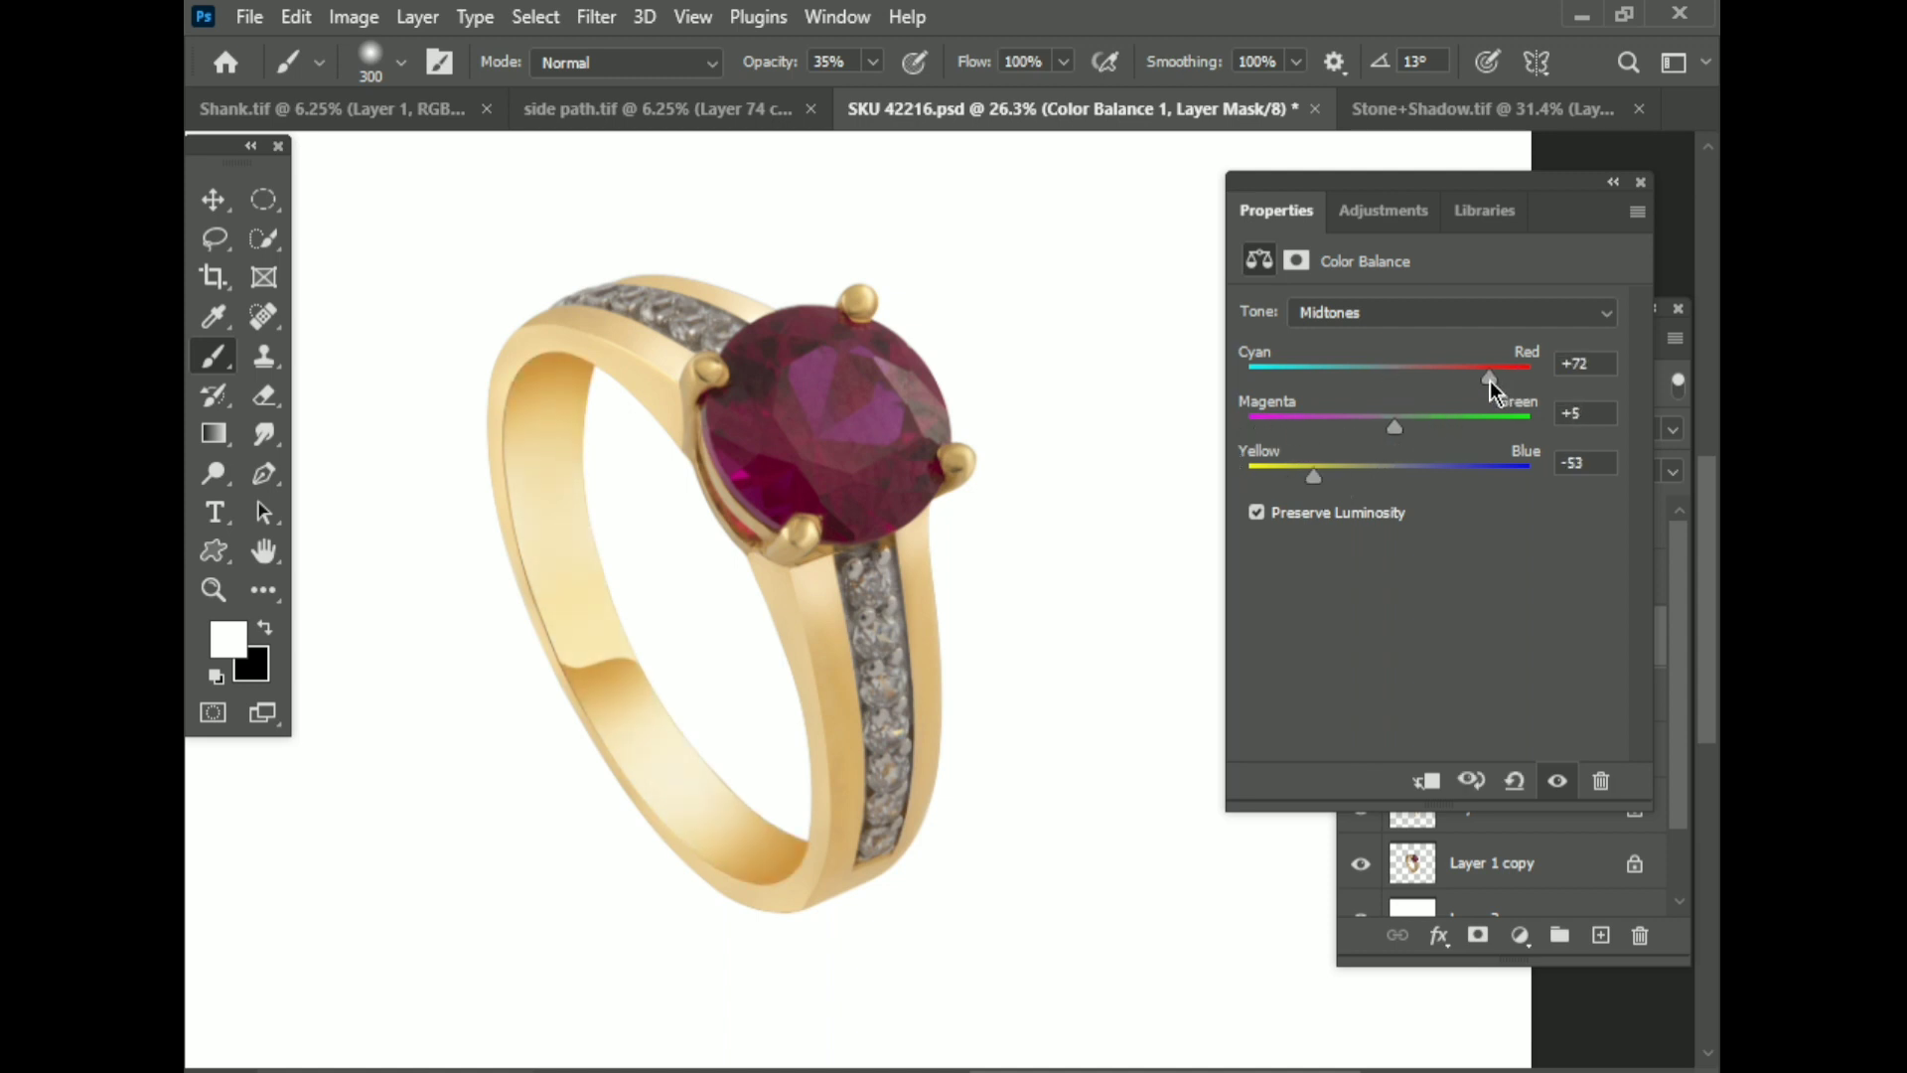
left_click_drag(1314, 479, 1311, 481)
left_click(1641, 183)
scroll(1000, 503, "up", 1)
scroll(1000, 503, "up", 3)
scroll(1088, 541, "down", 4)
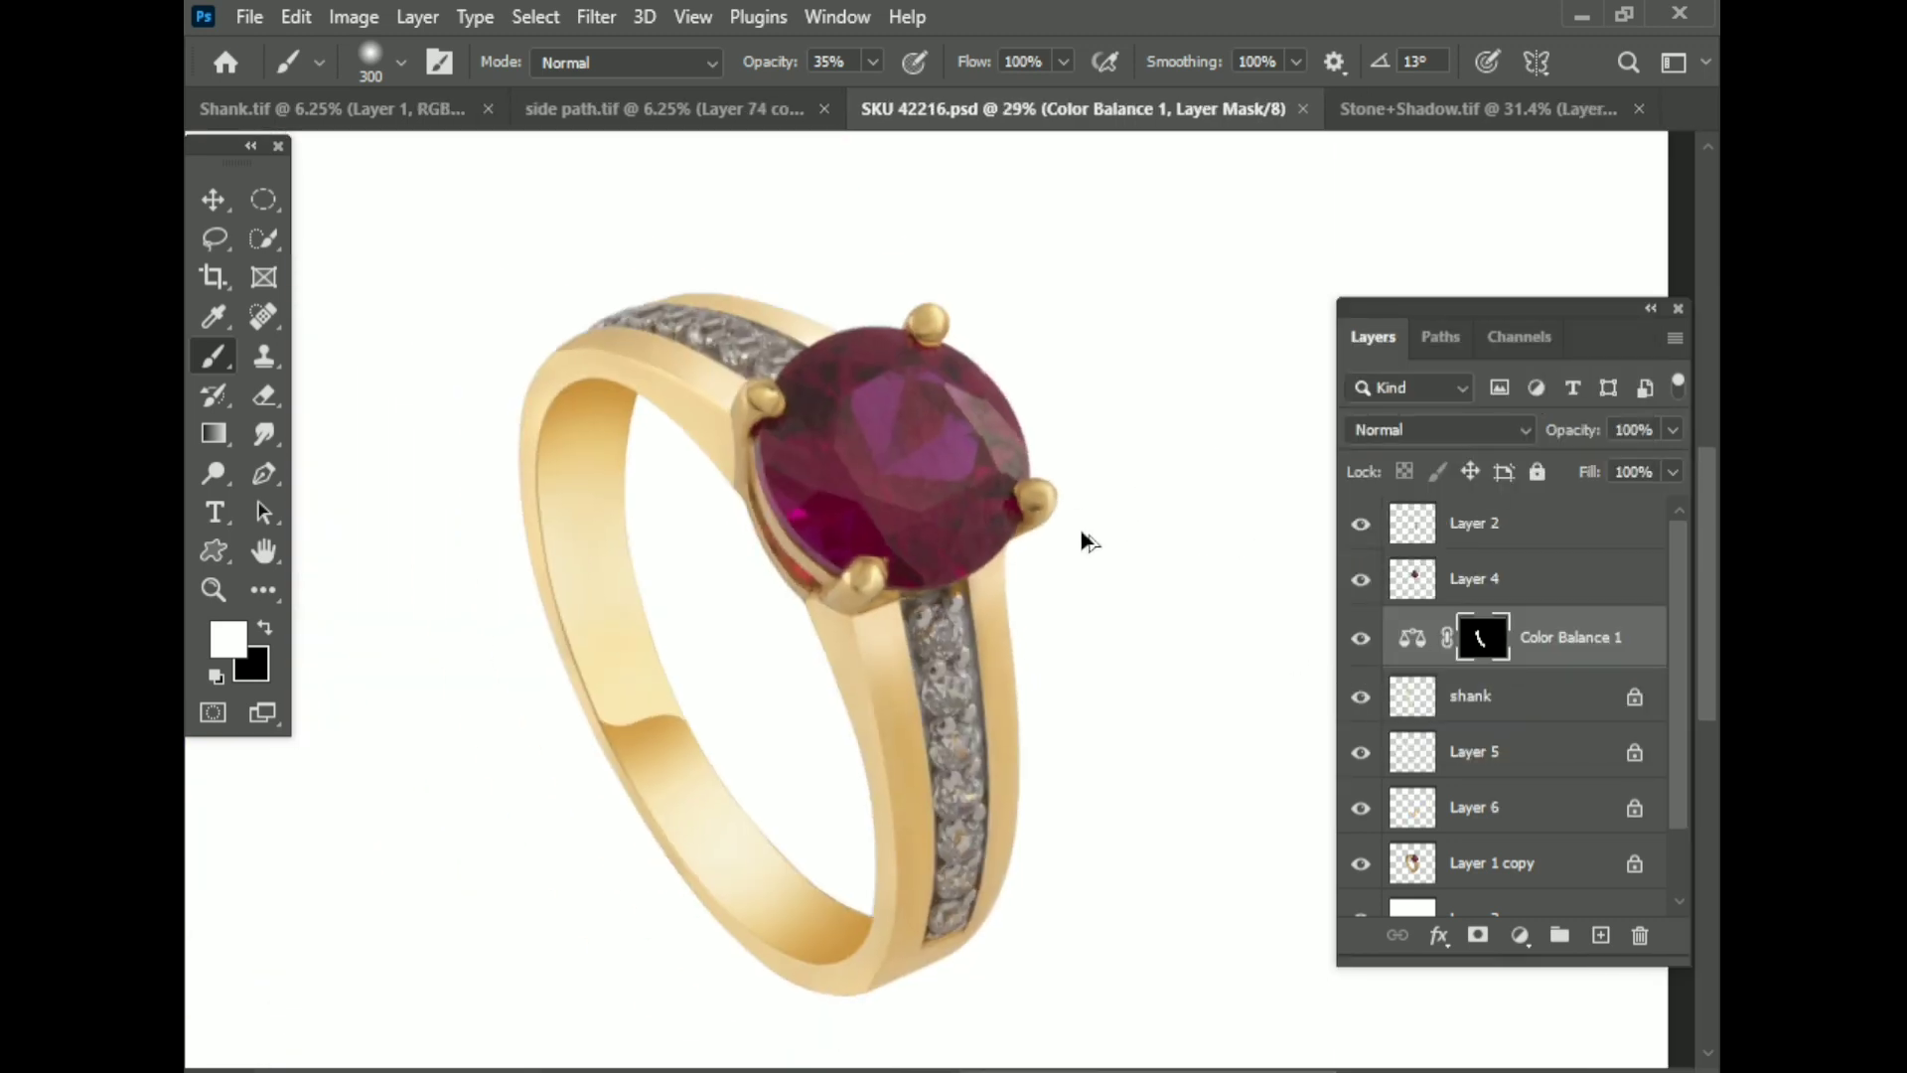
scroll(781, 562, "down", 2)
left_click(1510, 524)
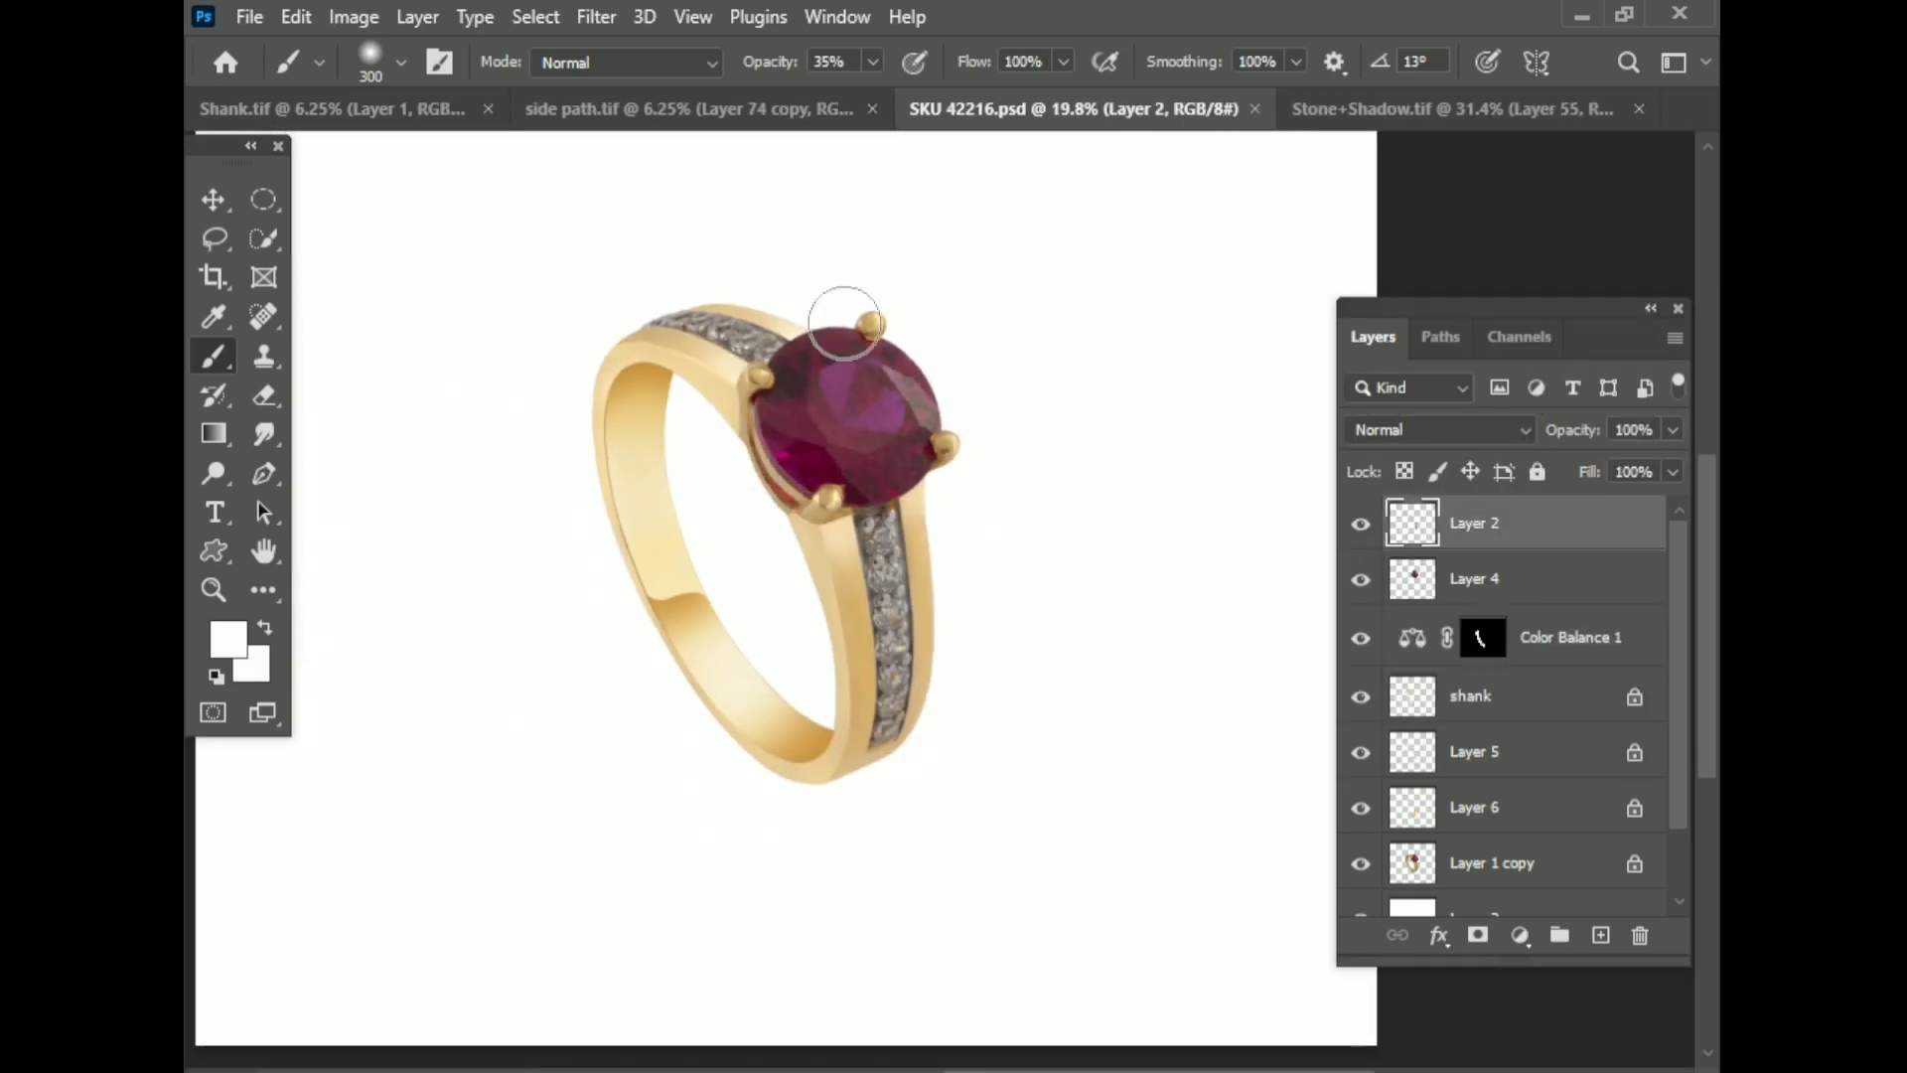
Step: Drag a diamond from Stone+Shadow.tif onto the ring, then undo the placement
key("v")
left_click(1440, 109)
scroll(620, 564, "down", 2)
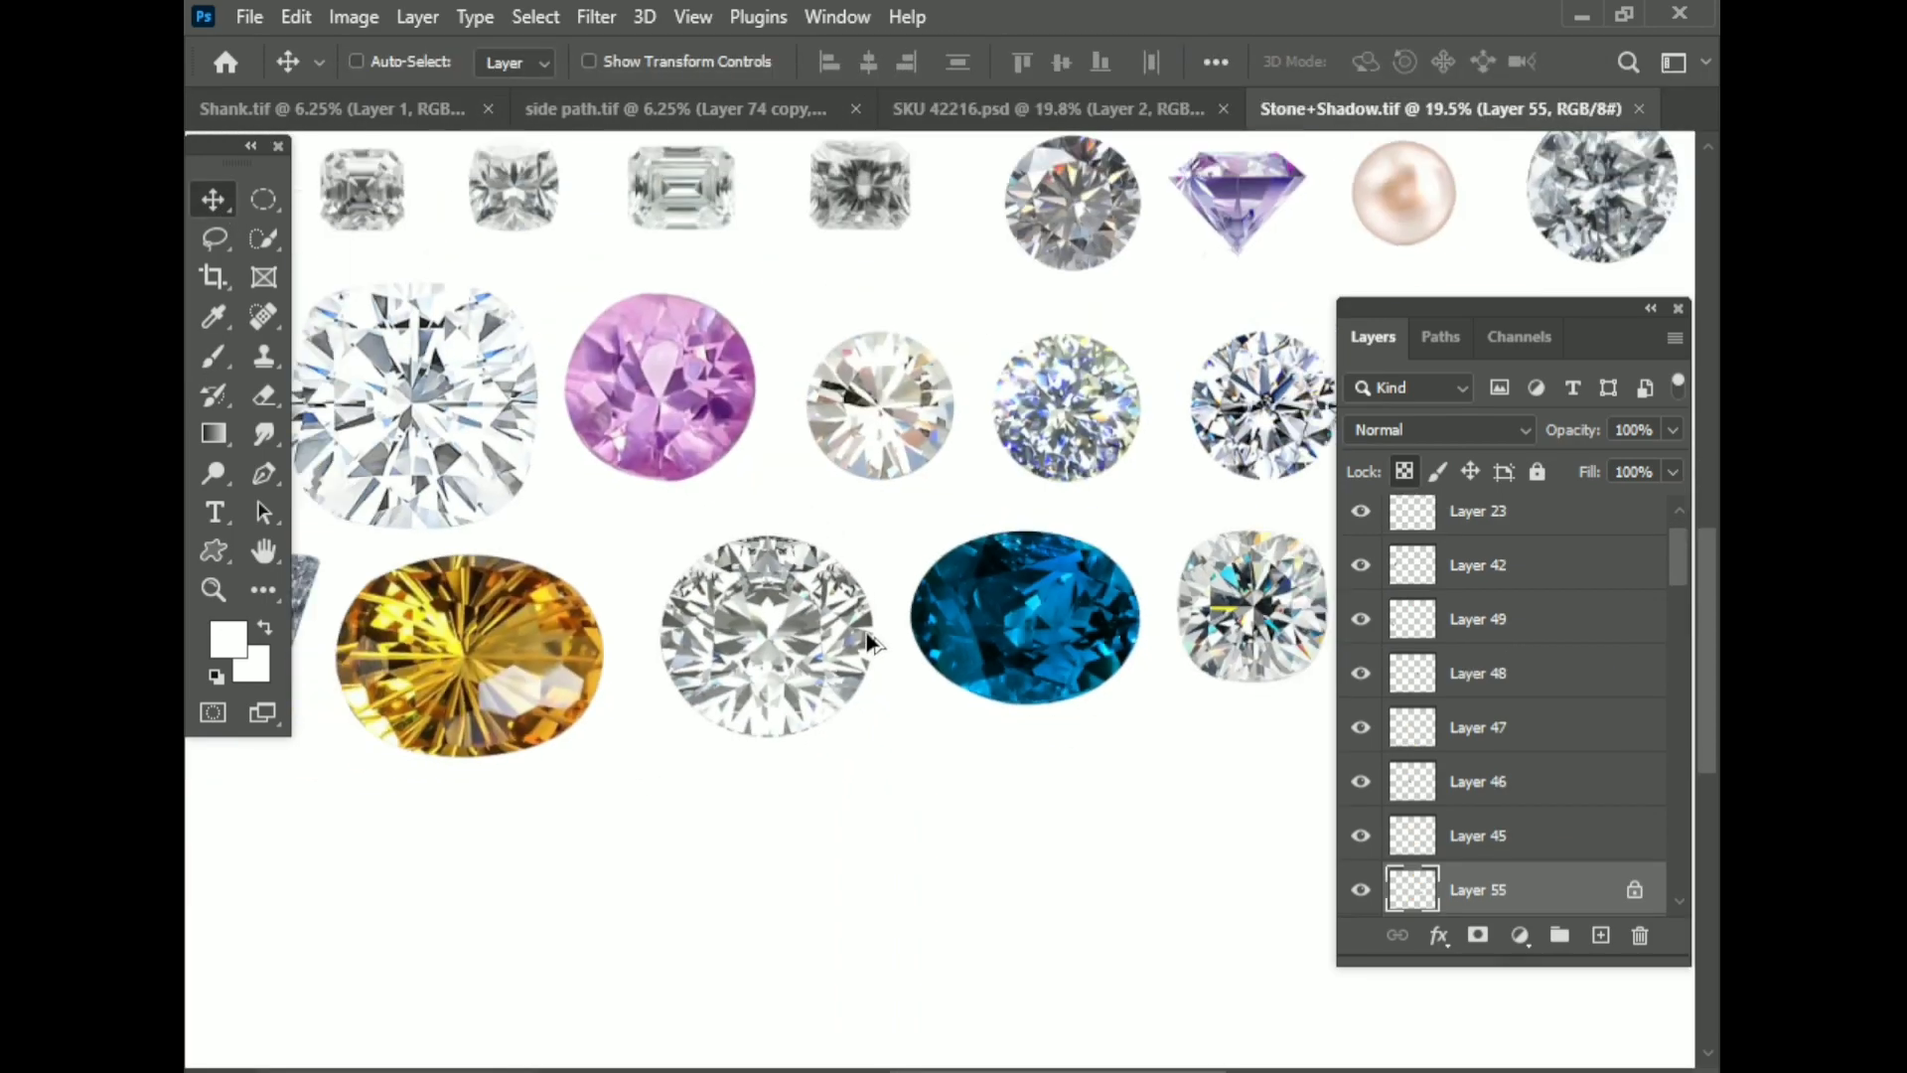
scroll(621, 564, "down", 2)
scroll(681, 647, "up", 2)
scroll(1037, 631, "up", 3)
left_click_drag(1038, 631, 911, 586)
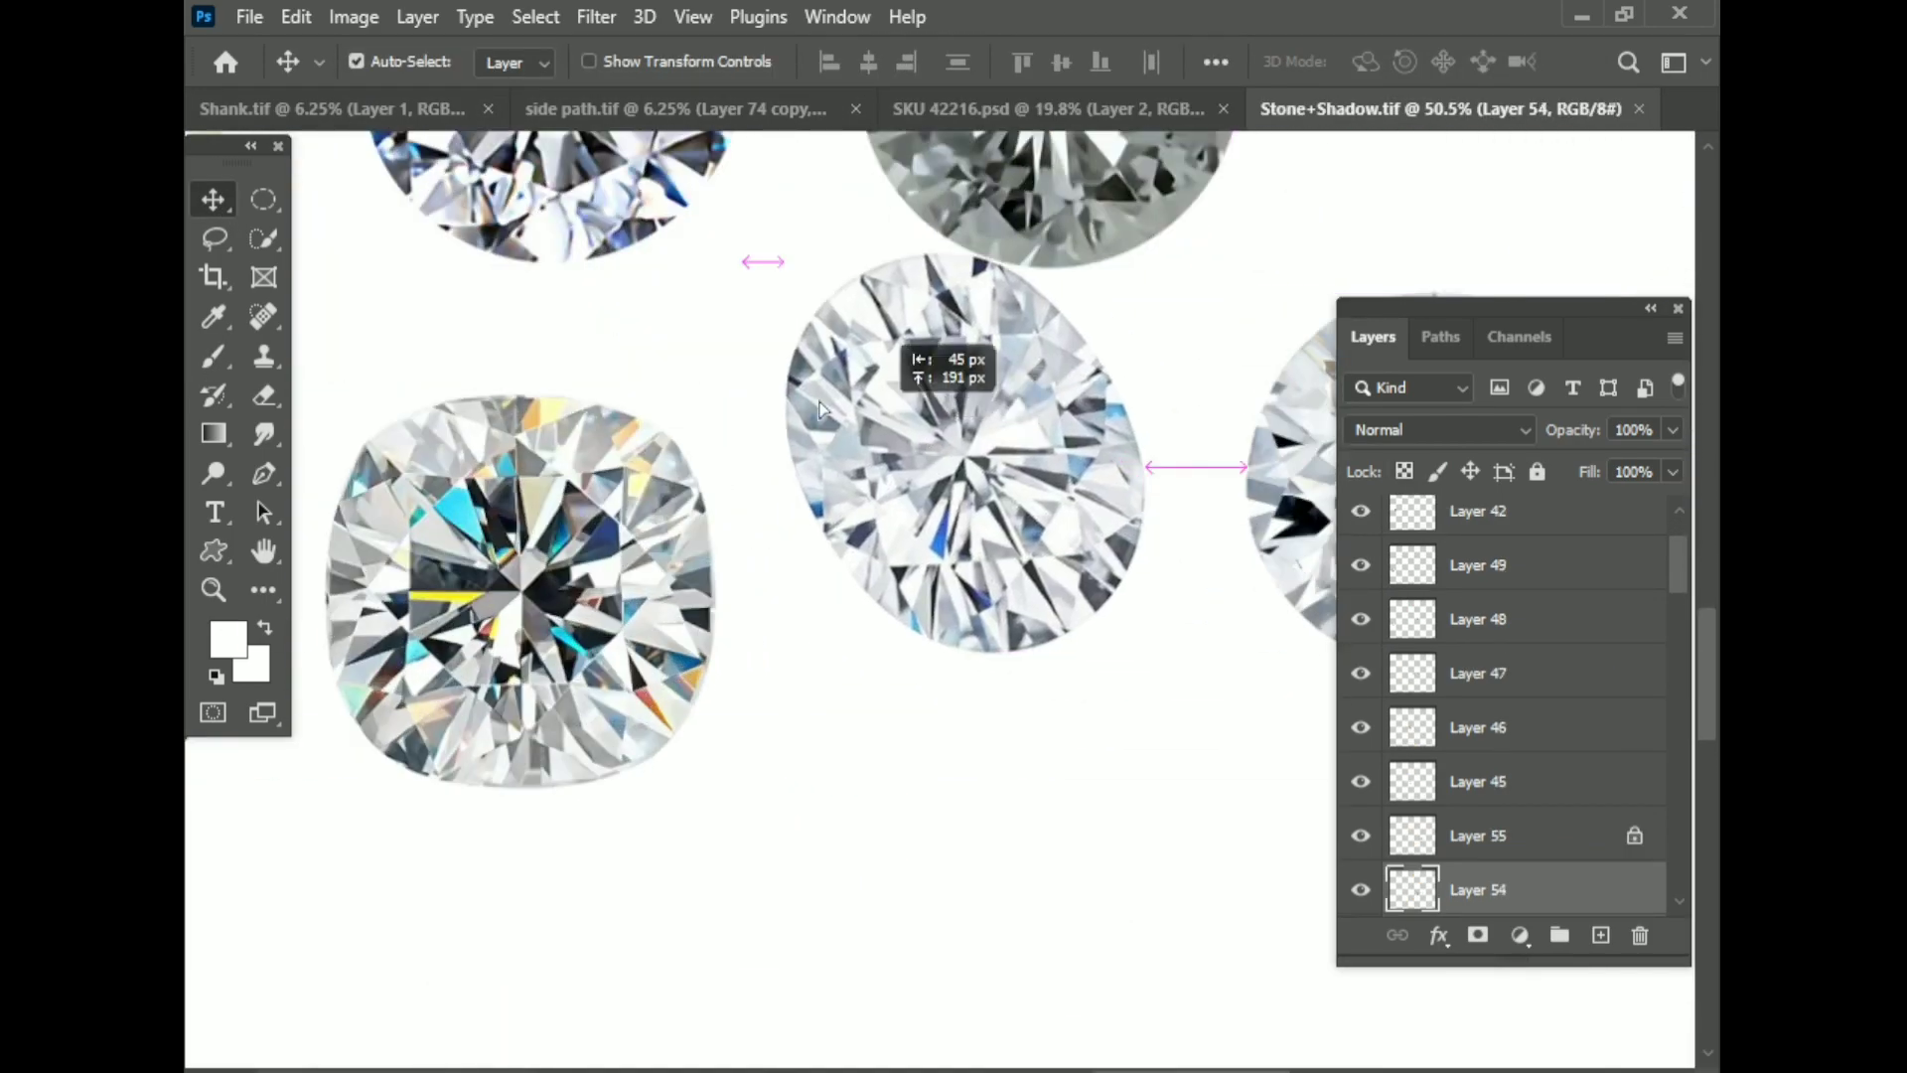
key("ctrl+z")
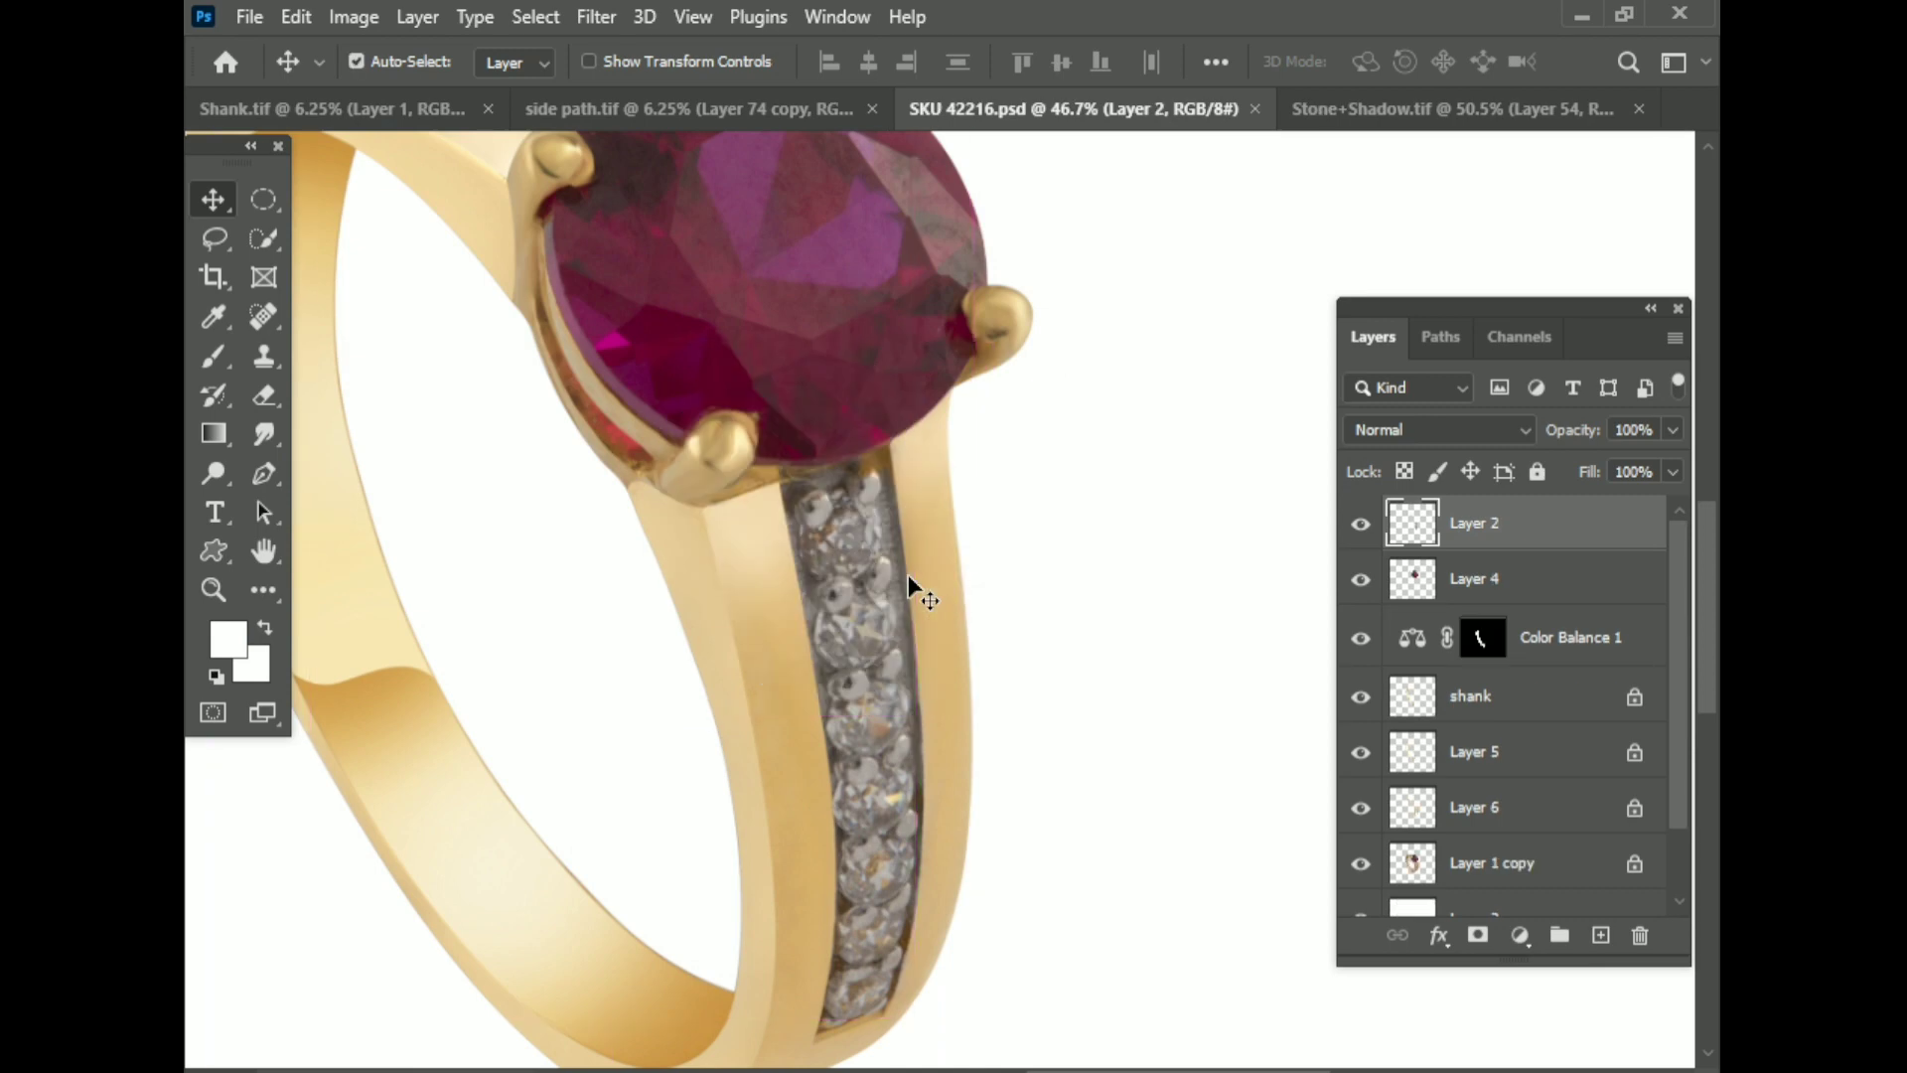
Step: Retune Color Balance 1 further toward yellow, Yellow/Blue about −78
scroll(1107, 735, "down", 2)
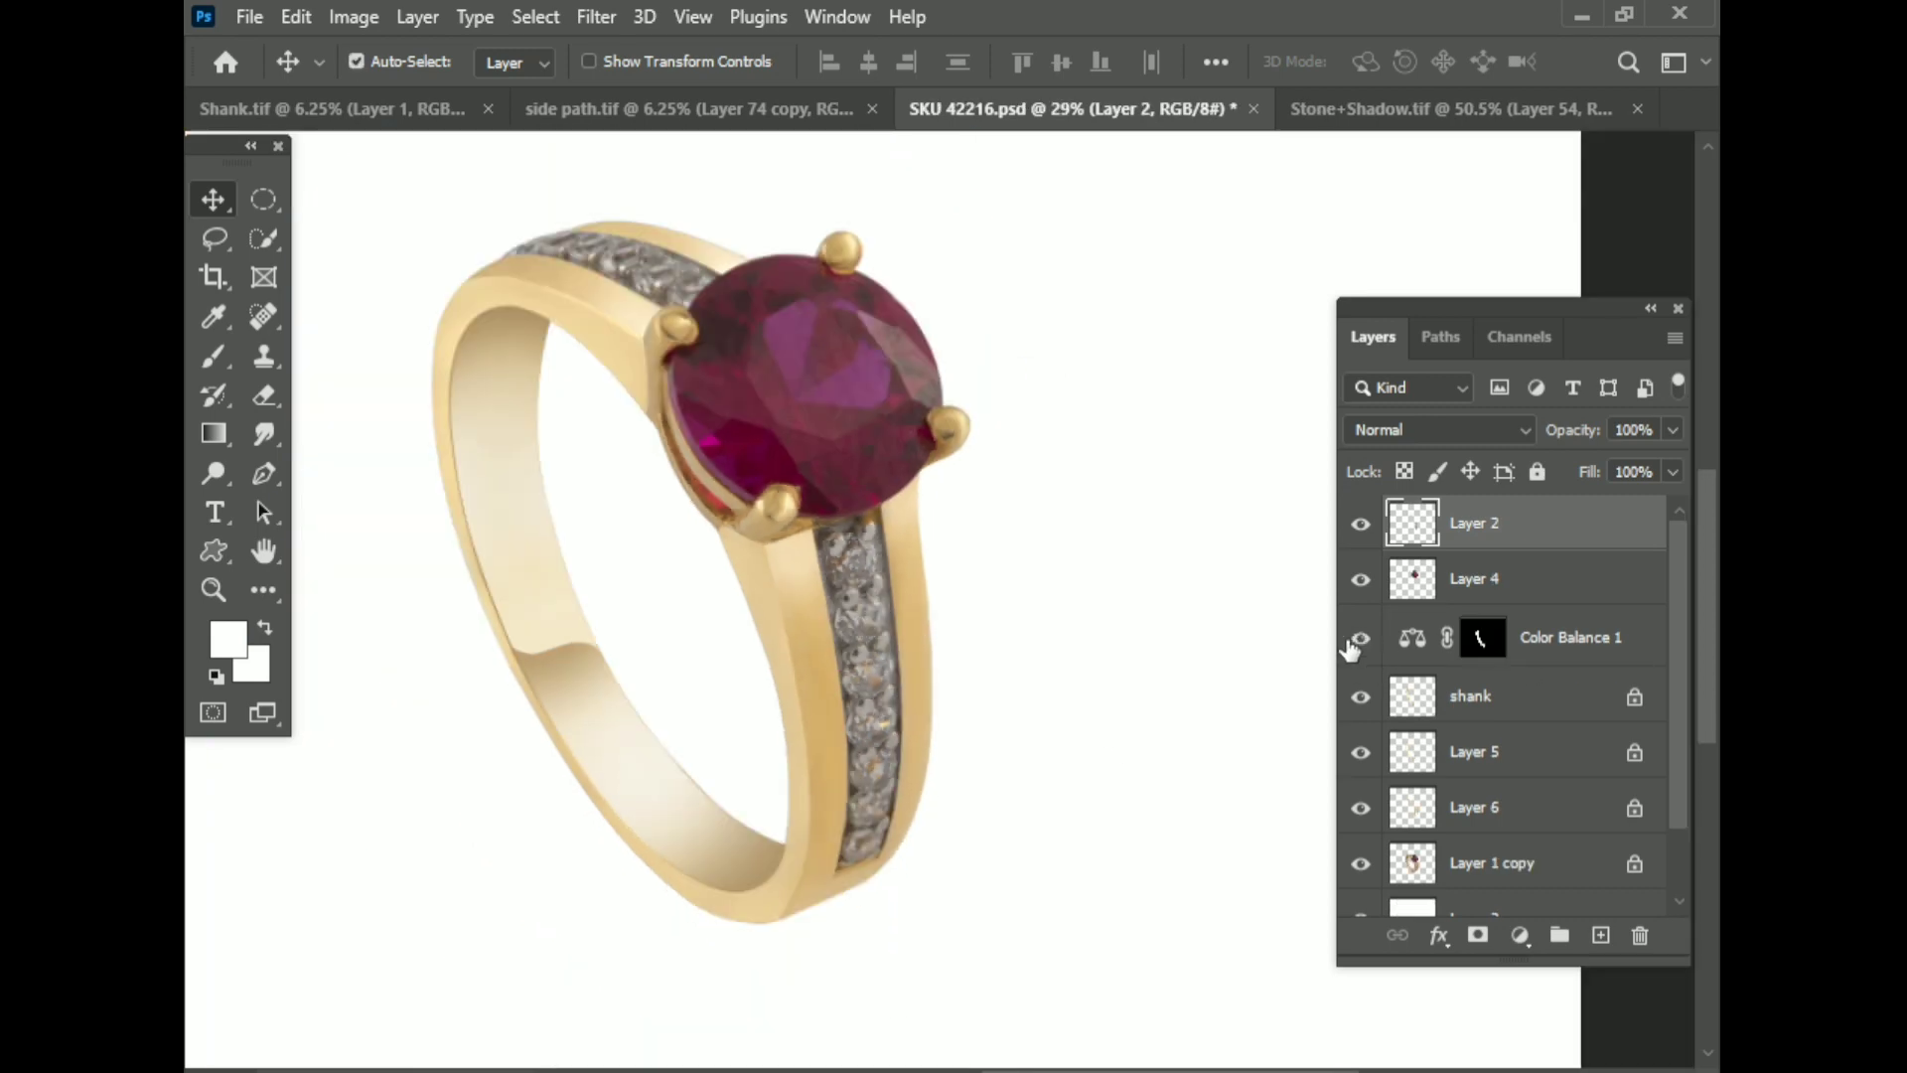
left_click(1566, 651)
double_click(1414, 644)
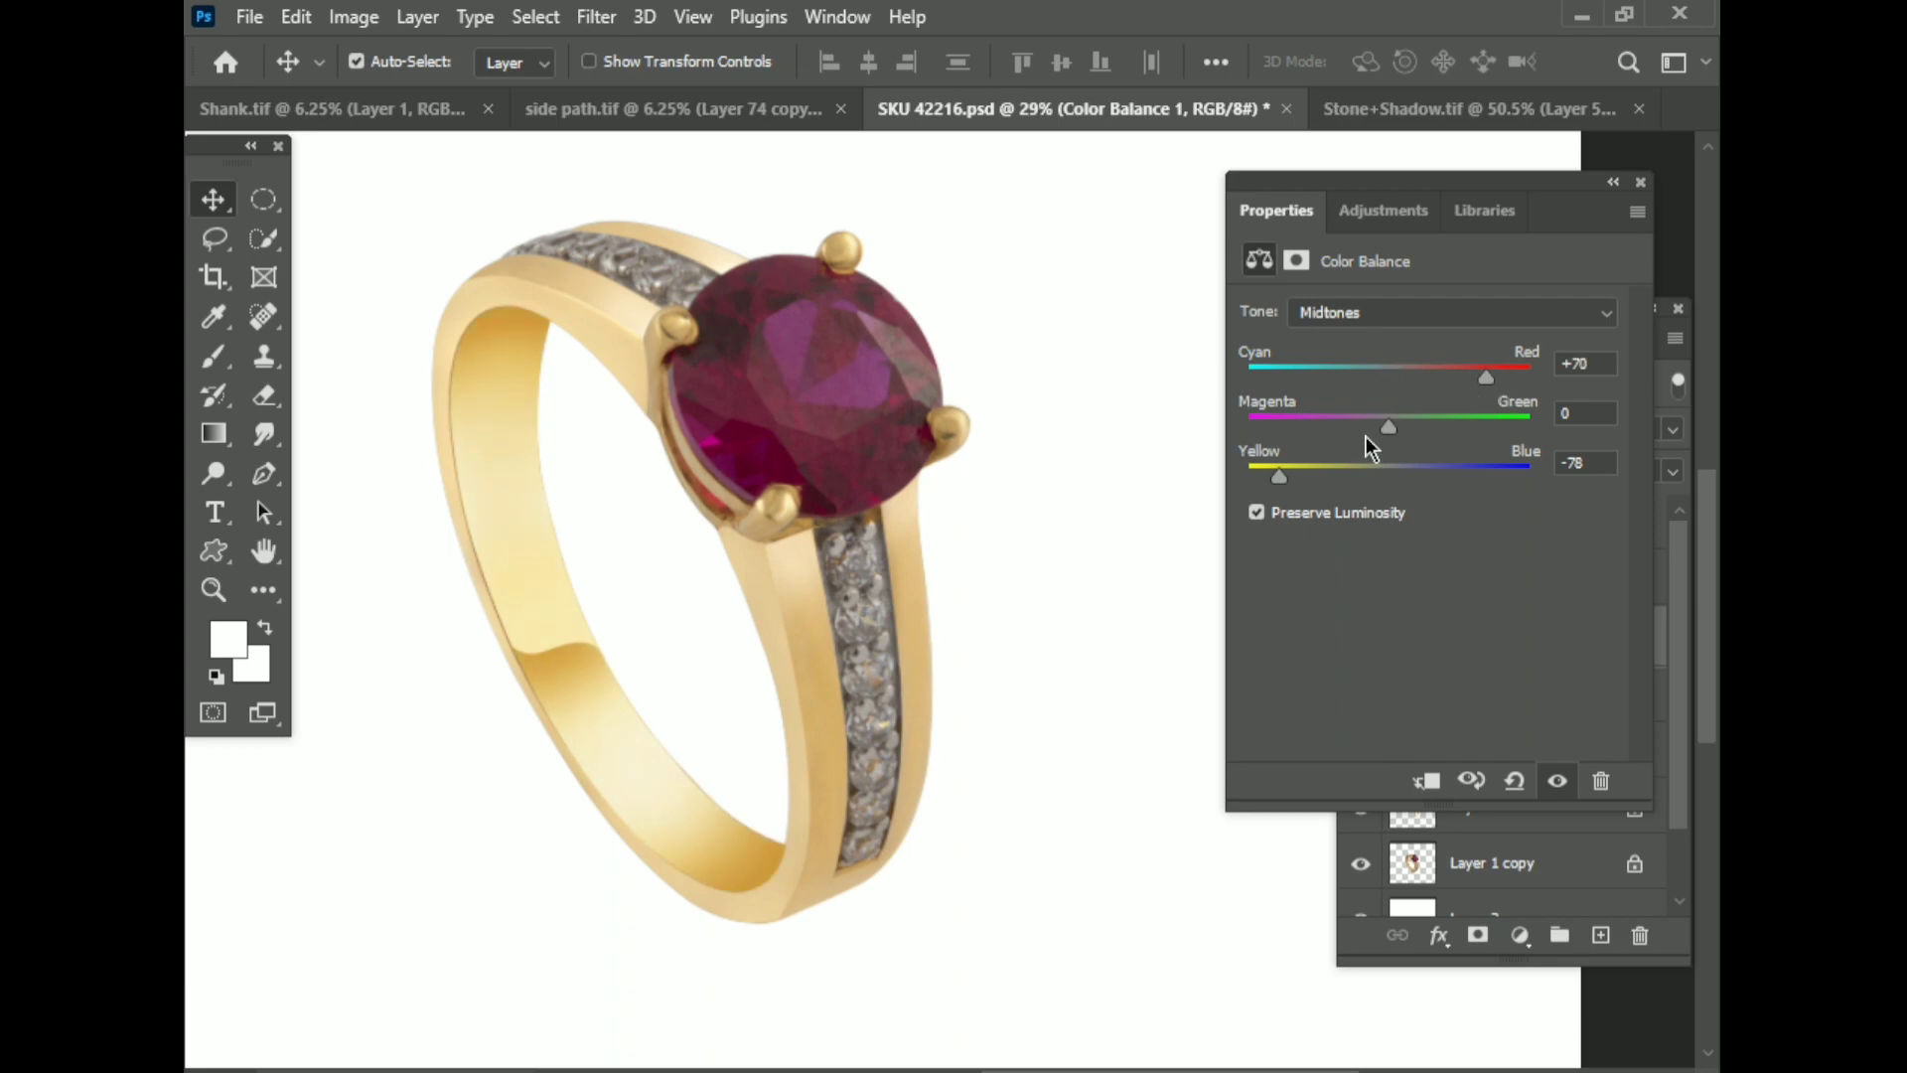
left_click_drag(1422, 425, 1378, 433)
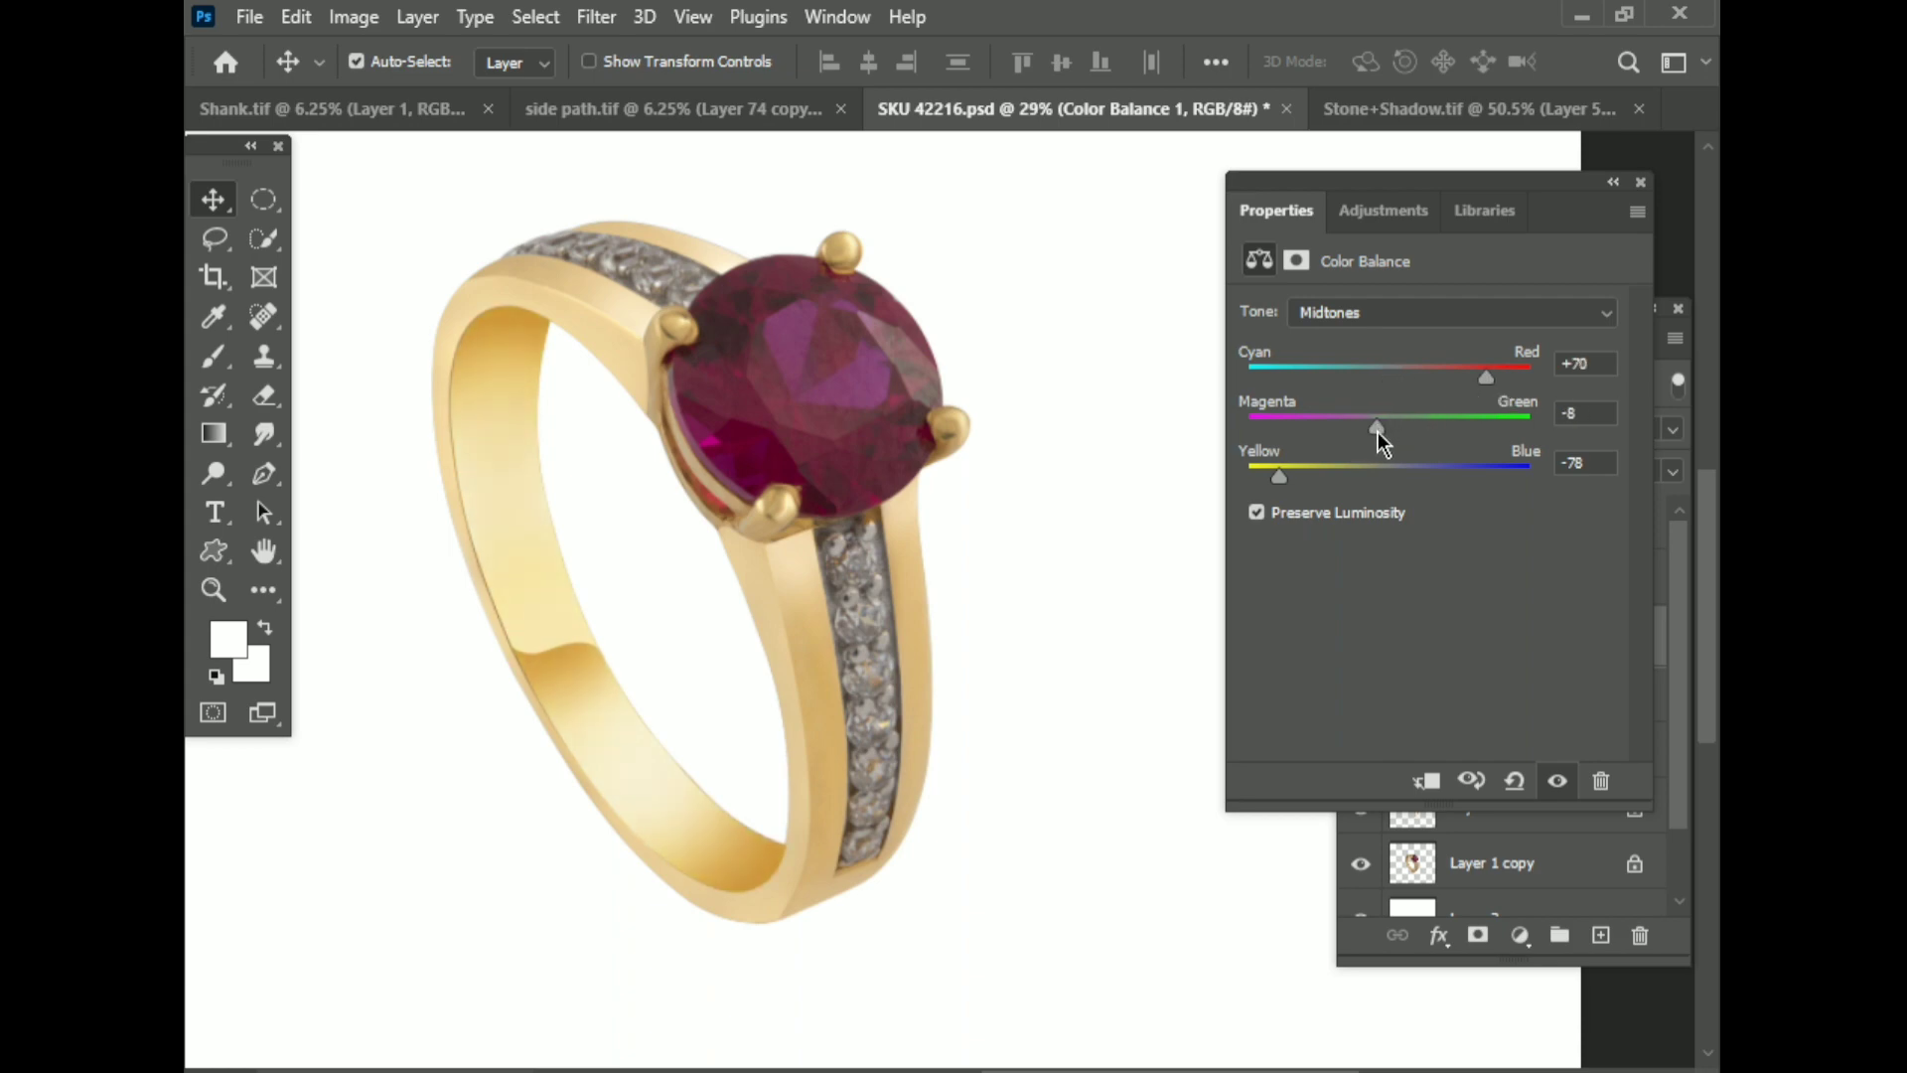
left_click(1641, 182)
Step: With Layer 2 active, bring a round diamond from Stone+Shadow.tif into the ring file as Layer 7
left_click(1141, 675)
key("ctrl+Tab")
scroll(958, 608, "down", 3)
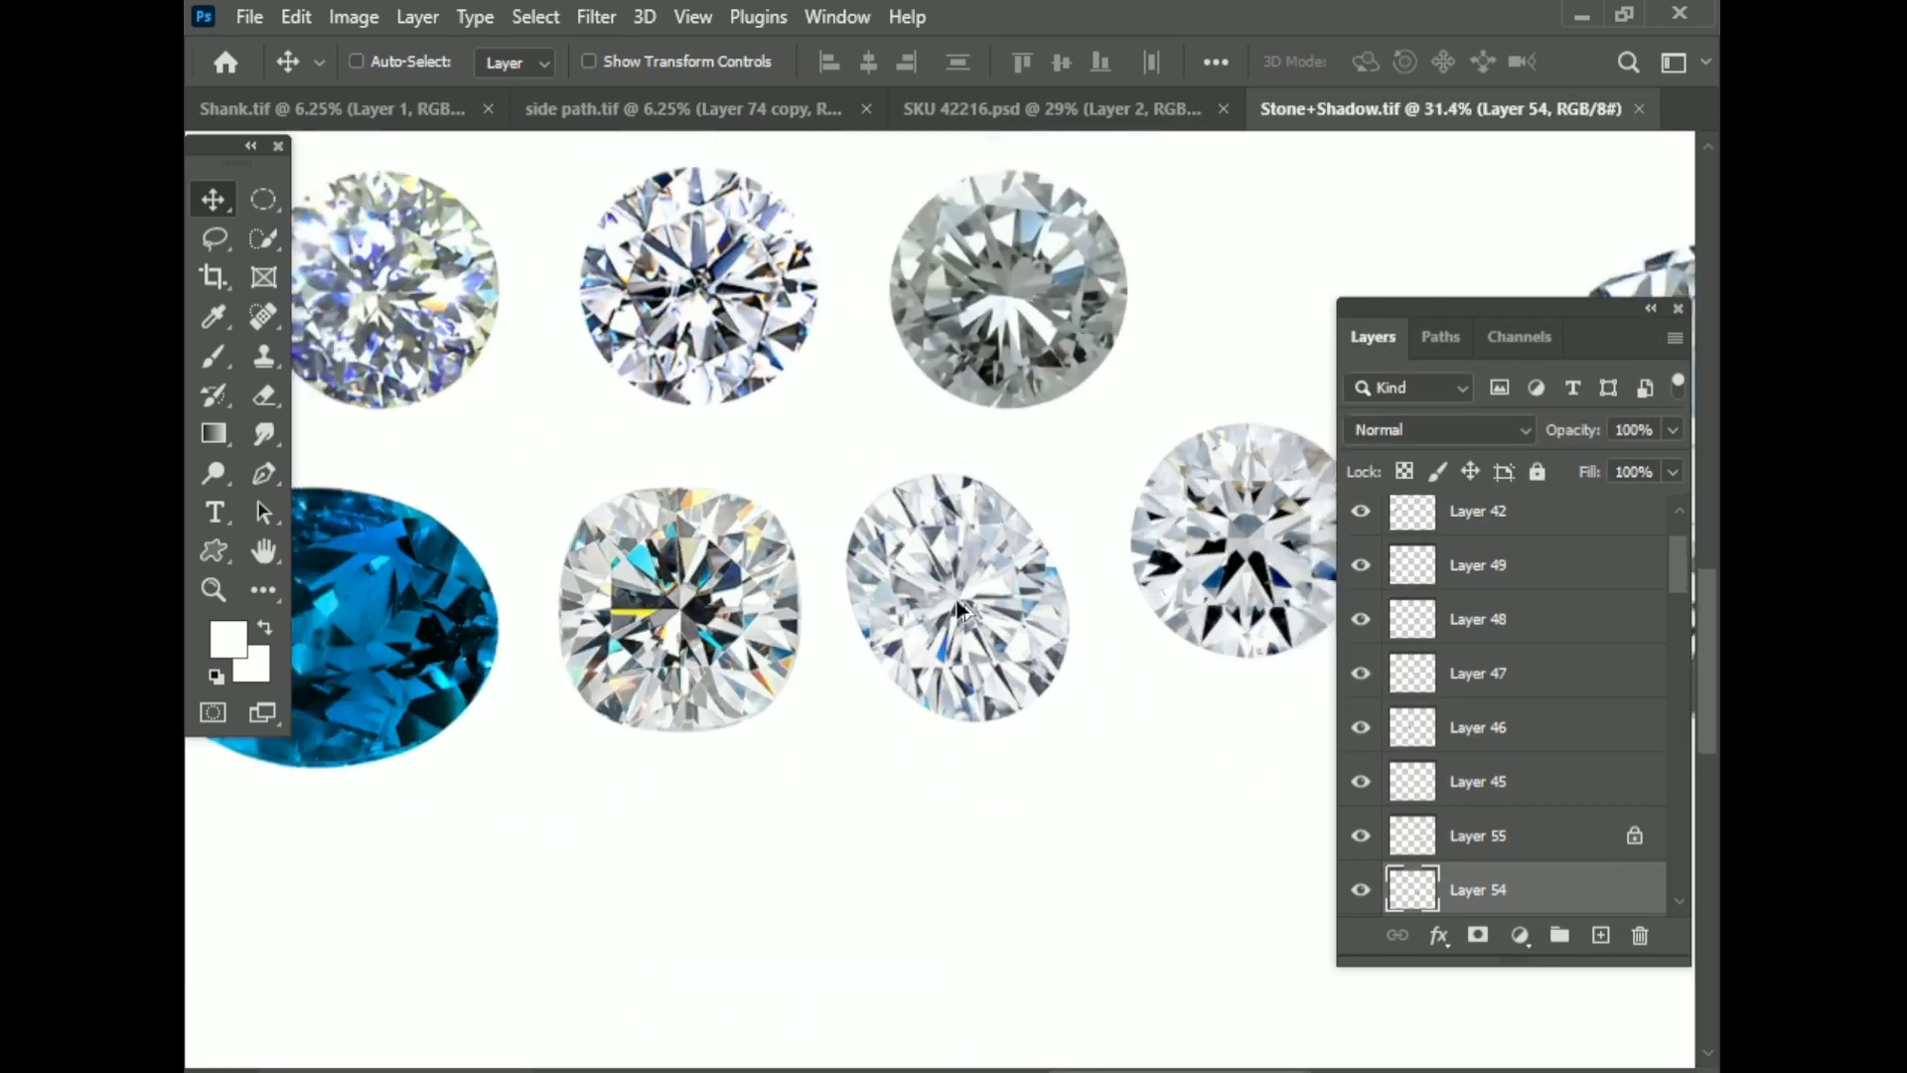
scroll(959, 608, "down", 2)
mouse_move(958, 608)
left_mouse_down()
mouse_move(1009, 108)
mouse_move(1066, 635)
left_mouse_up()
scroll(1067, 635, "up", 3)
Step: Rotate, shrink and move the new diamond up beside the ruby
key("ctrl+t")
left_click_drag(1108, 265, 846, 854)
left_click_drag(772, 694, 858, 620)
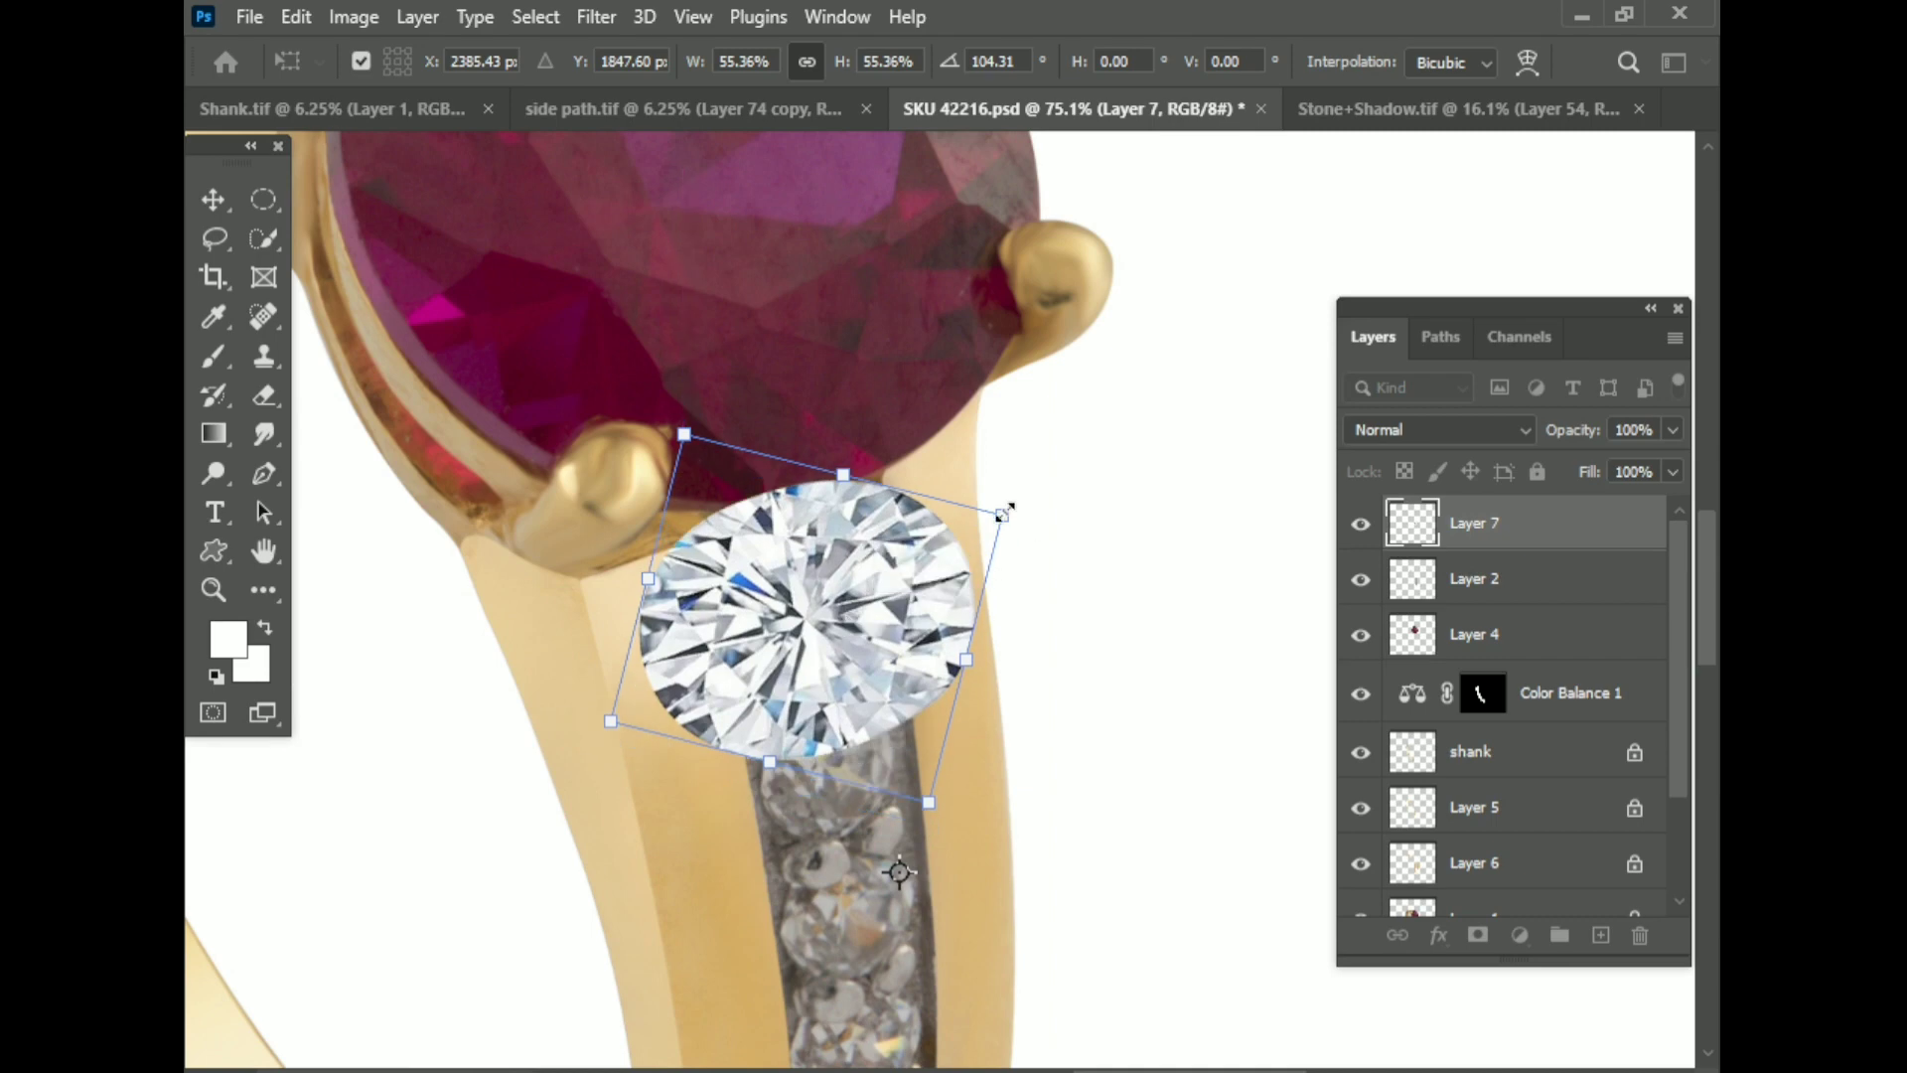
left_click_drag(998, 510, 960, 534)
key("Return")
key("ctrl+t")
left_click_drag(924, 725, 907, 693)
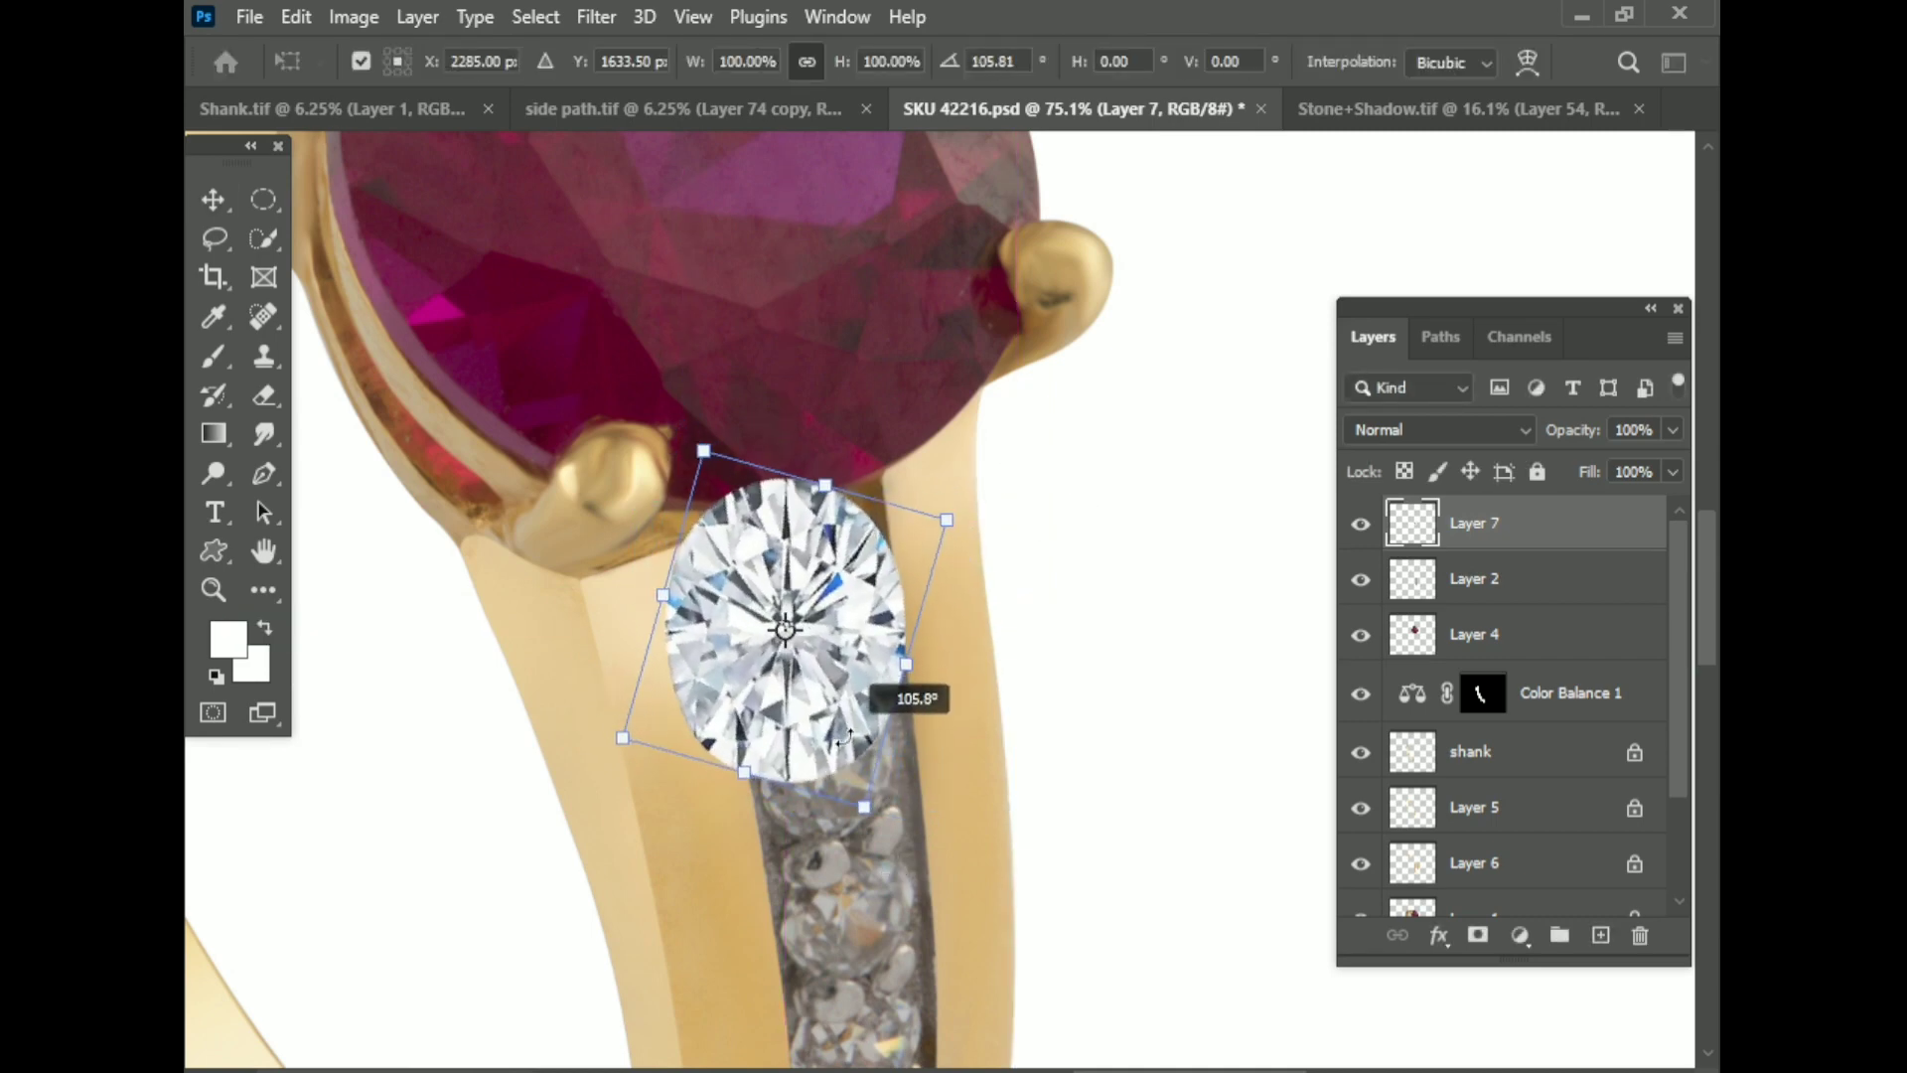
key("Return")
Step: Reshape the diamond round, move it onto the shank channel, and shrink it
key("ctrl+t")
left_click_drag(784, 479, 775, 552)
key("Return")
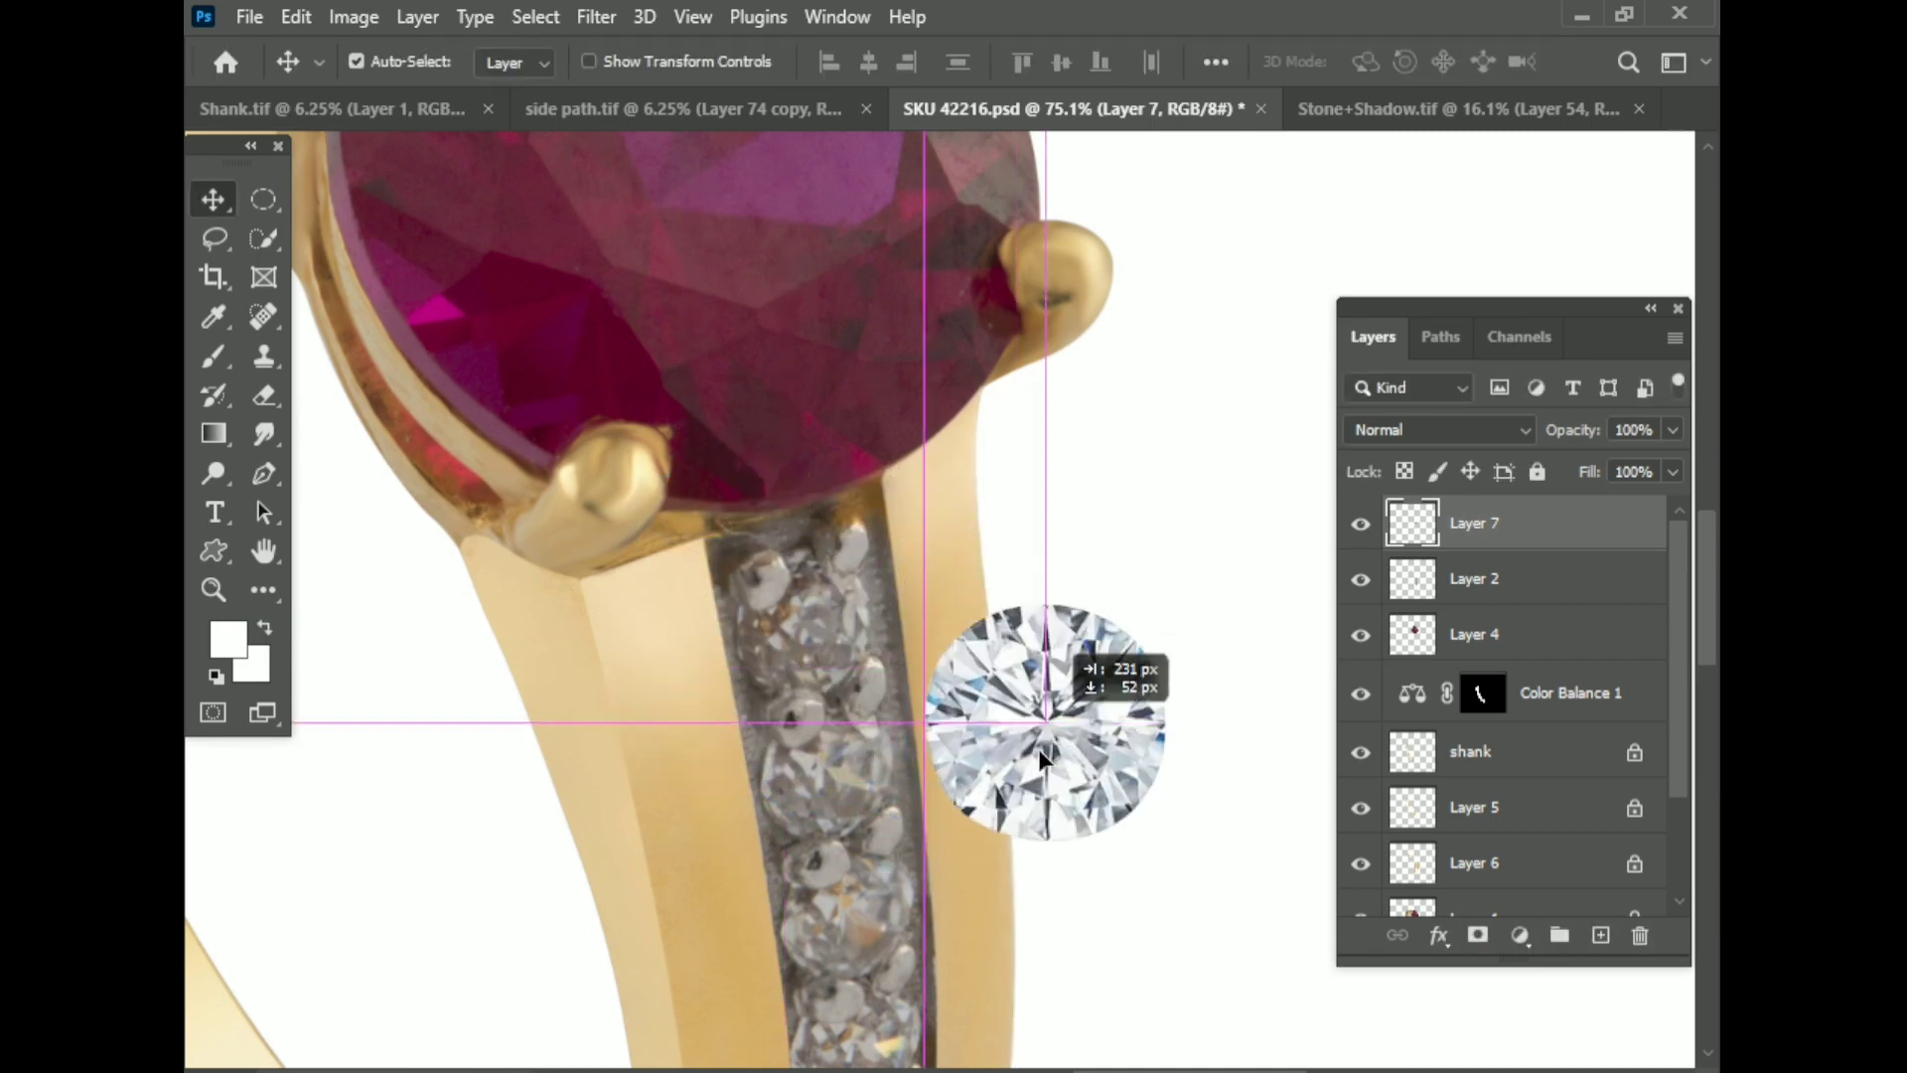
mouse_move(780, 671)
left_mouse_down()
mouse_move(814, 626)
mouse_move(710, 561)
mouse_move(752, 536)
left_mouse_up()
key("ctrl+t")
scroll(774, 625, "up", 2, "alt")
key("Return")
Step: Clip the diamond to the layer below and drag a copy down the channel
right_click(1490, 522)
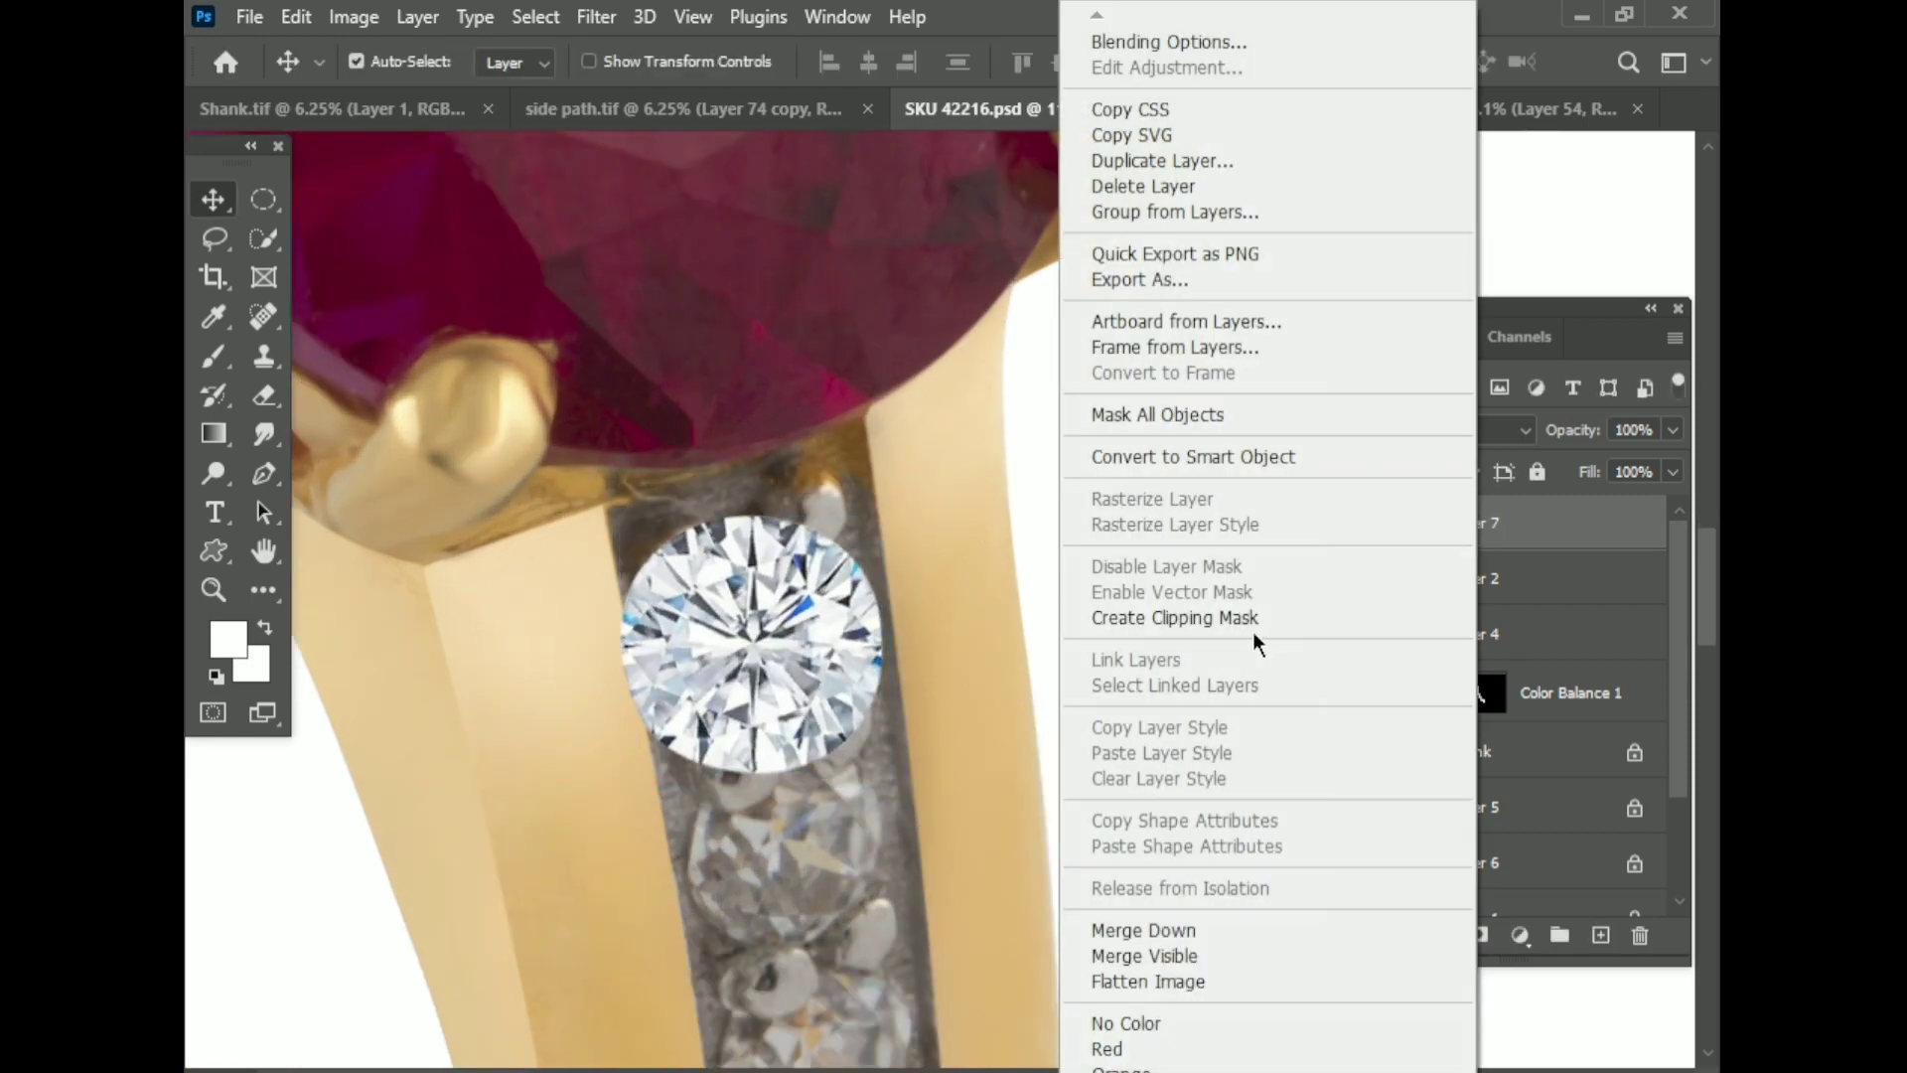
left_click(1254, 630)
scroll(820, 683, "down", 3)
left_click_drag(785, 391, 820, 614, "alt")
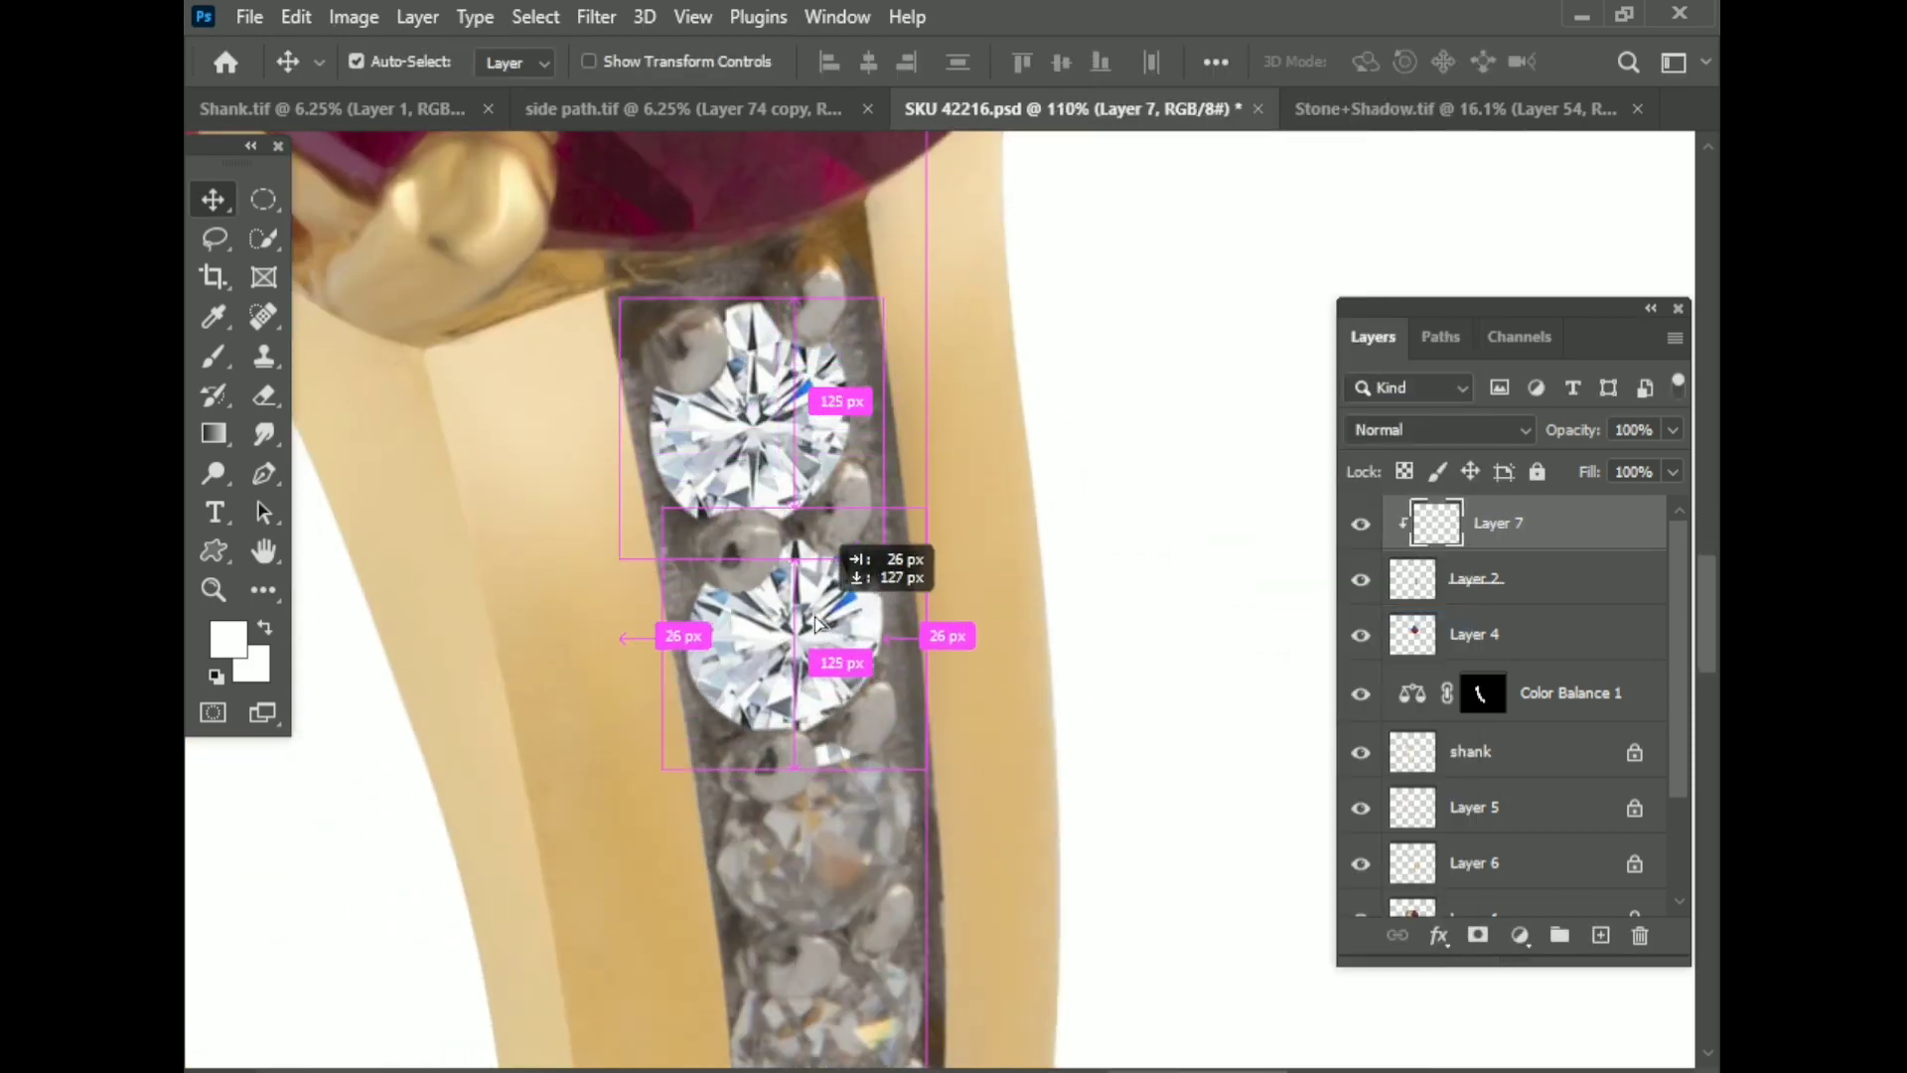
Step: Resize and slightly widen the copied diamond to fit the channel
key("ctrl+t")
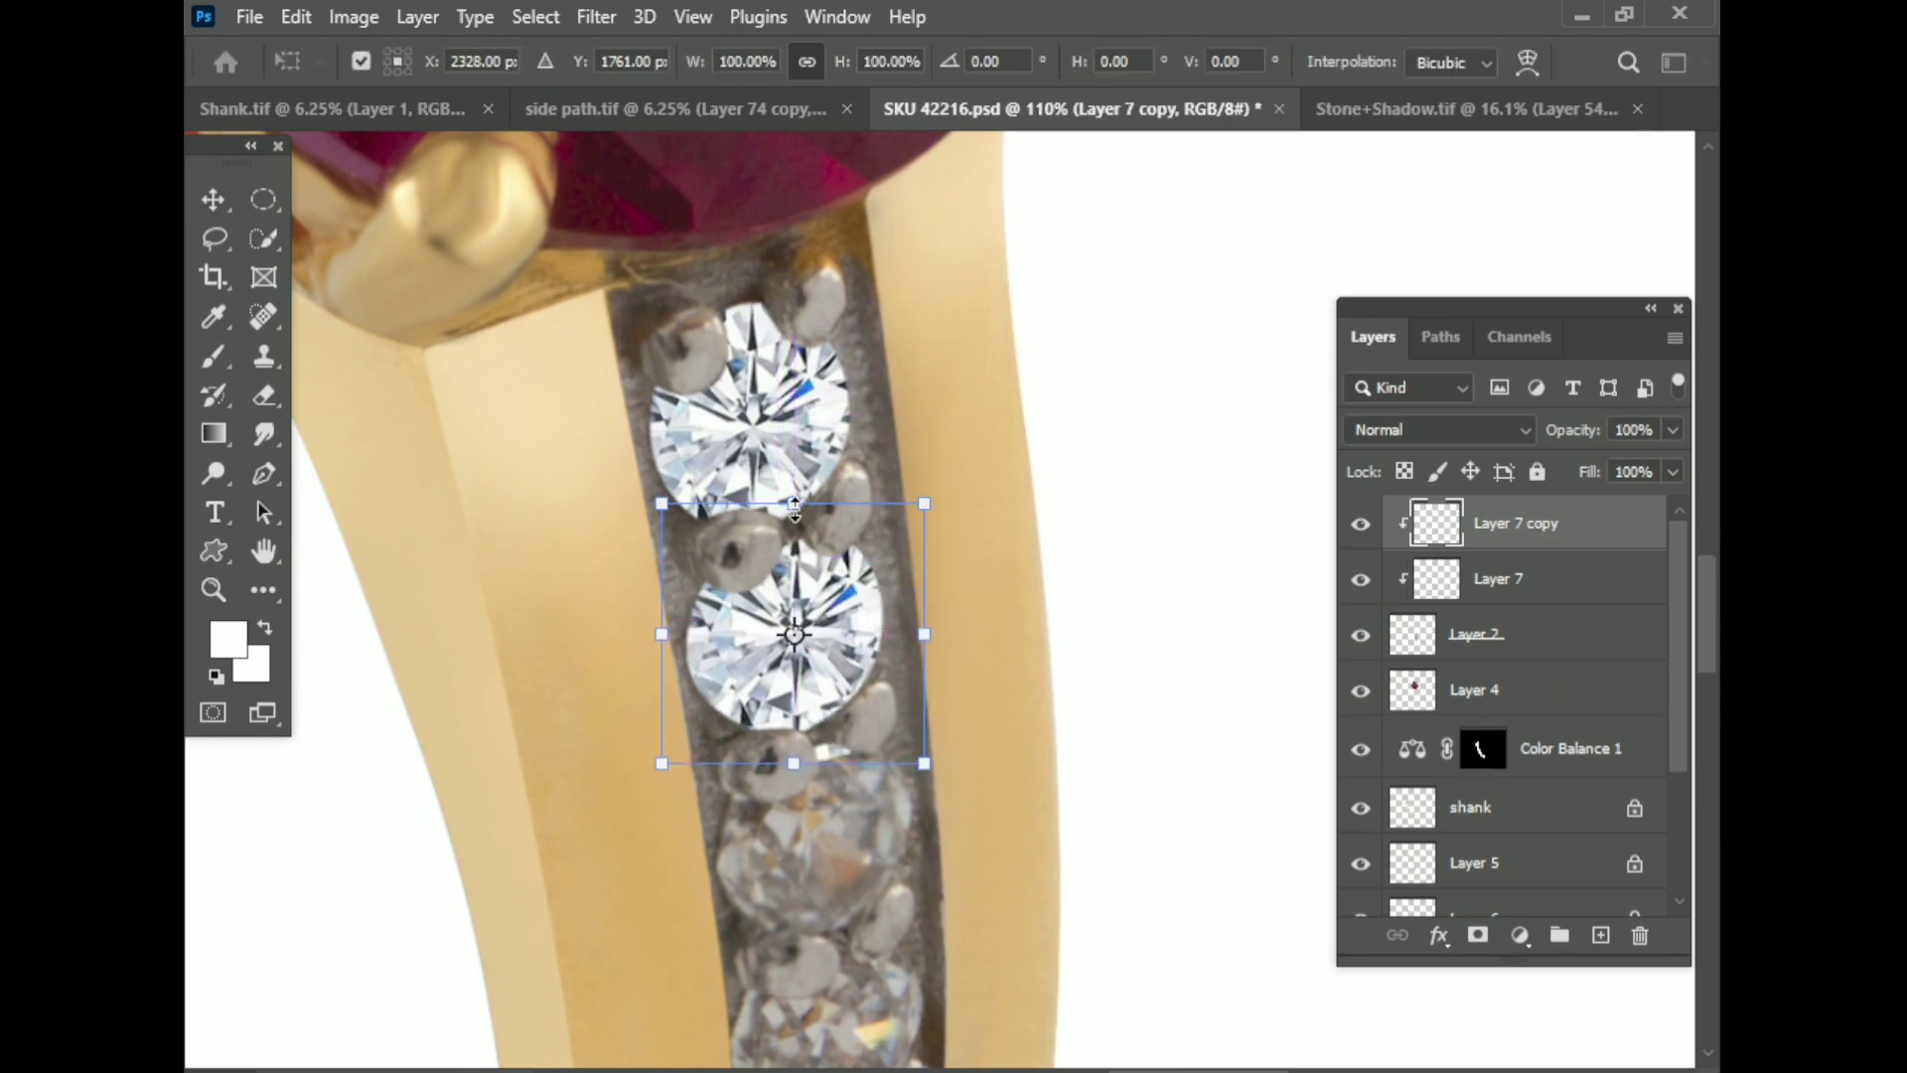
left_click_drag(794, 498, 799, 546)
left_click_drag(795, 635, 795, 581)
key("Return")
scroll(834, 449, "down", 3)
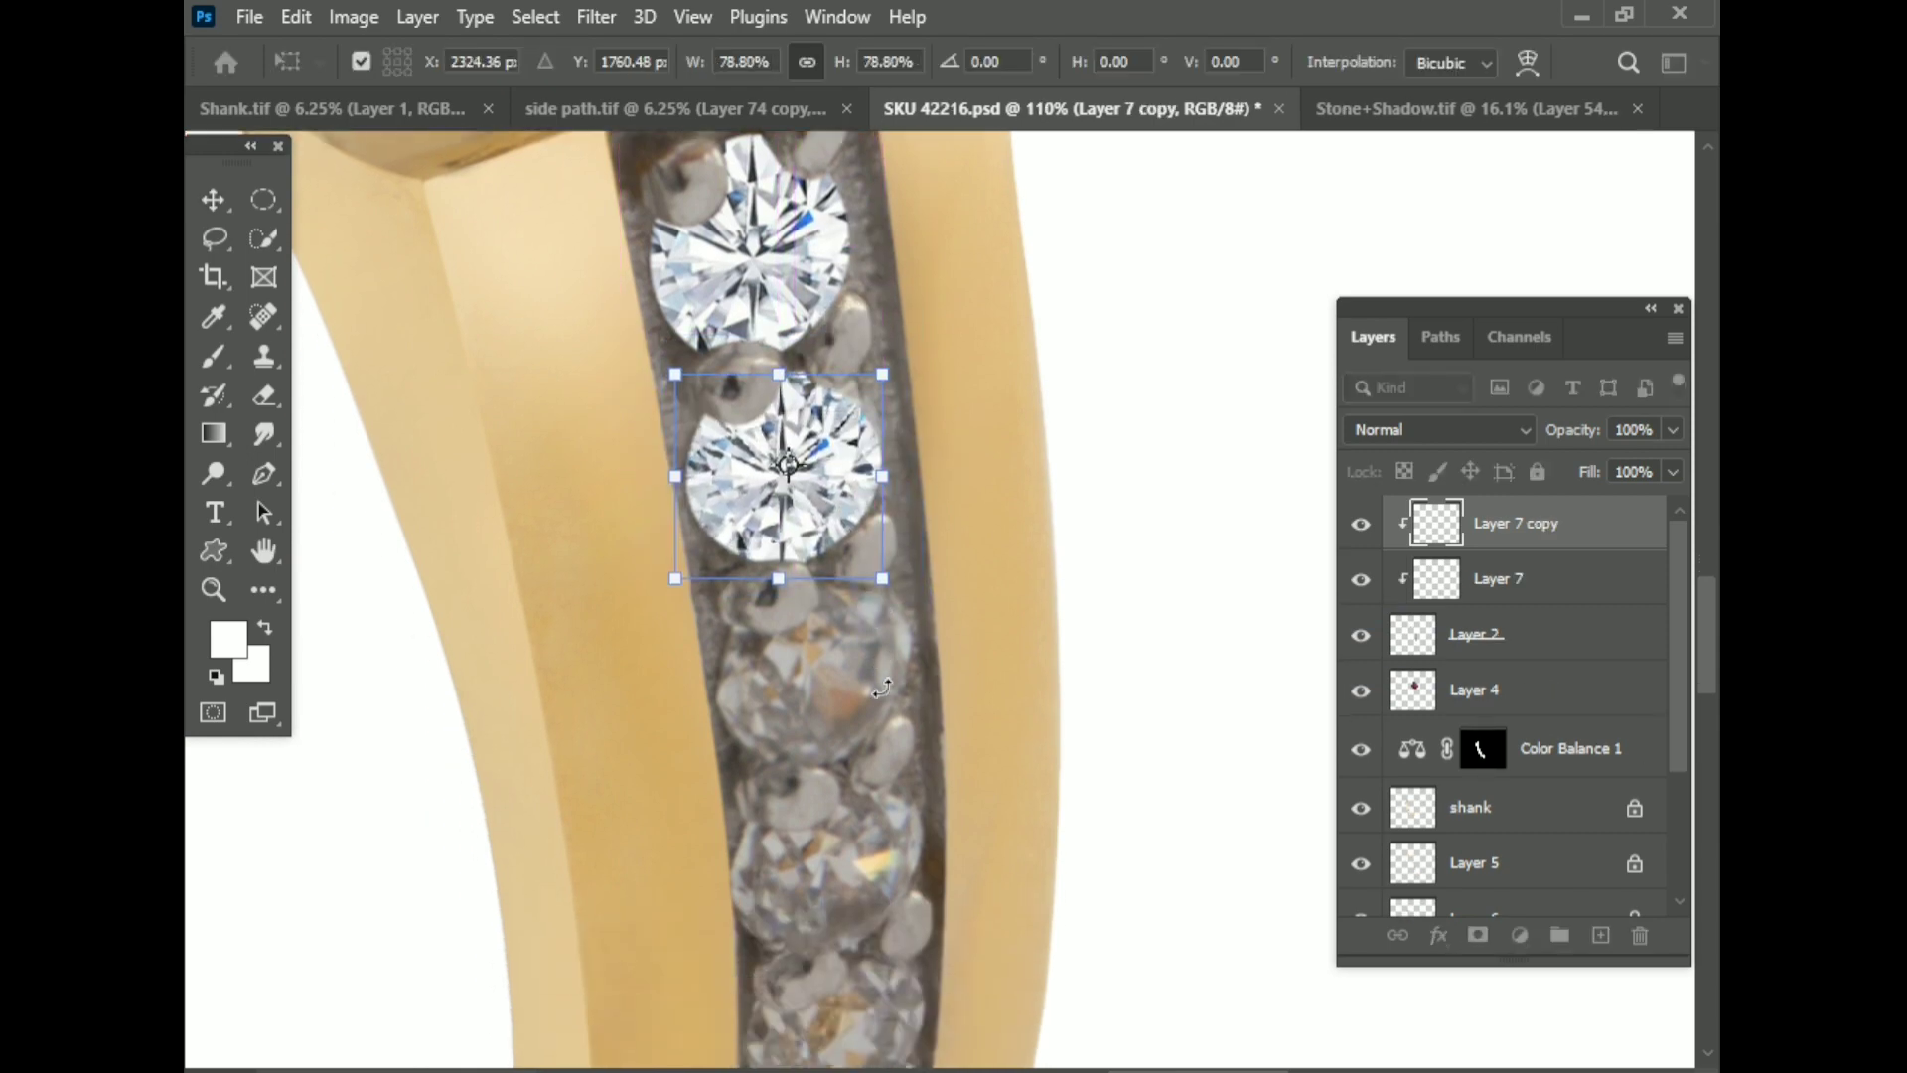
key("ctrl+t")
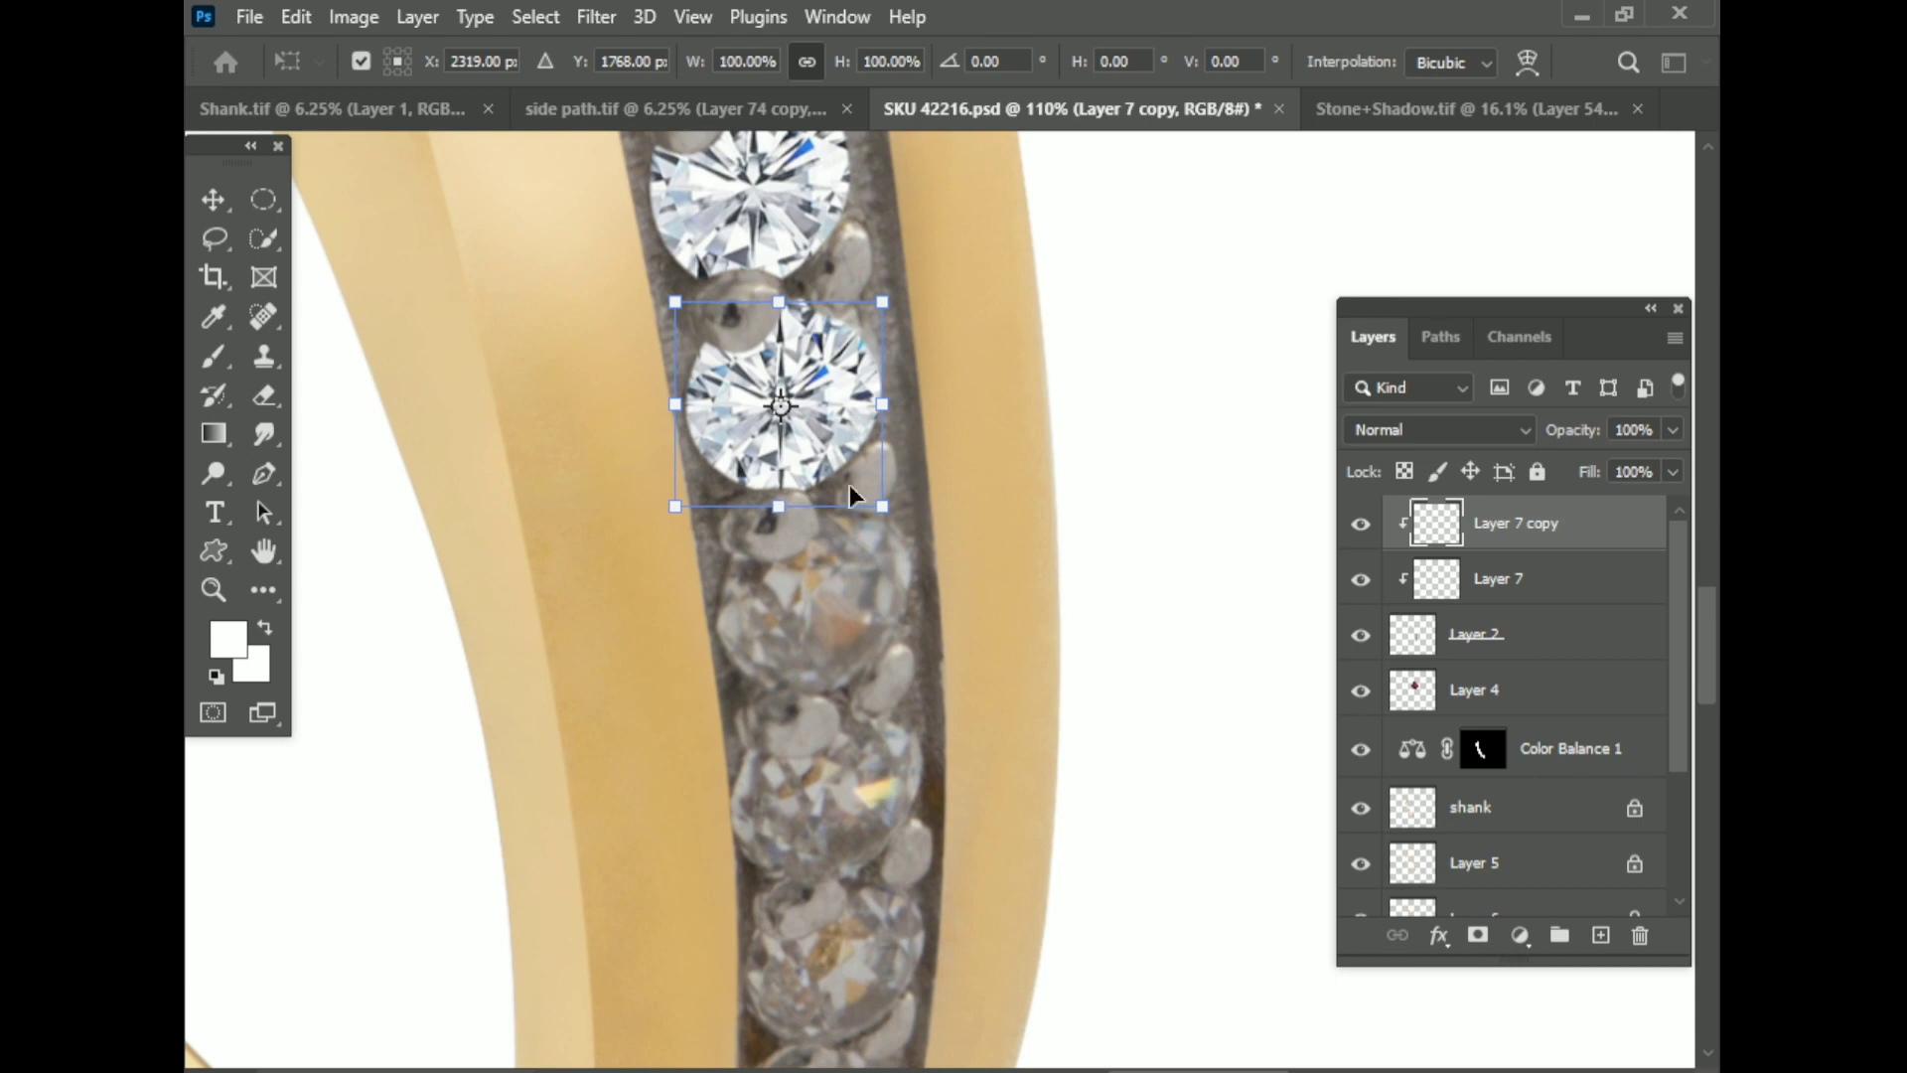
mouse_move(883, 405)
left_mouse_down()
mouse_move(846, 563)
mouse_move(845, 479)
mouse_move(851, 702)
left_mouse_up()
key("Return")
Step: Save, then place a duplicate stone in the rear channel, scaled to fit
scroll(1076, 719, "down", 3)
key("ctrl+s")
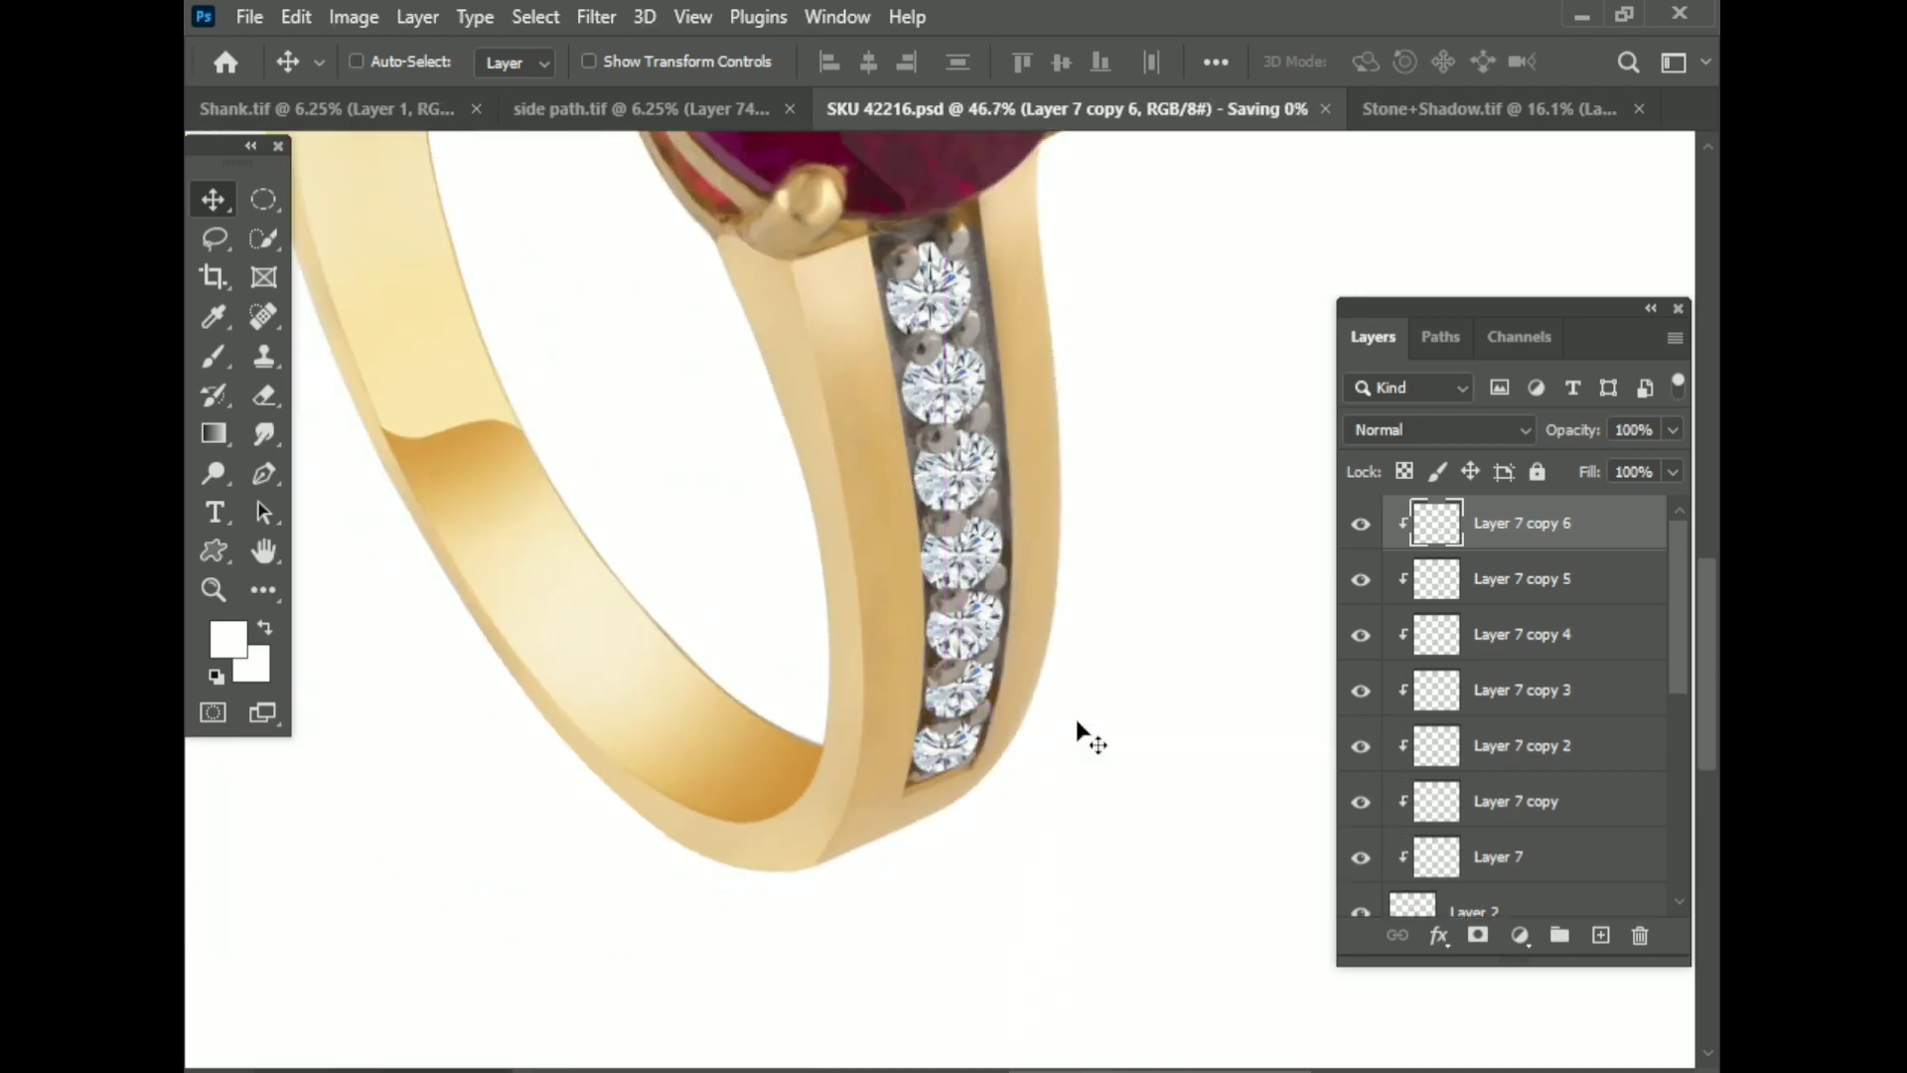
scroll(1075, 718, "down", 3)
mouse_move(825, 556)
left_mouse_down()
mouse_move(1011, 564)
mouse_move(862, 468)
left_mouse_up()
scroll(894, 556, "up", 5)
key("ctrl+t")
scroll(992, 528, "down", 2)
left_click_drag(1093, 732, 950, 593)
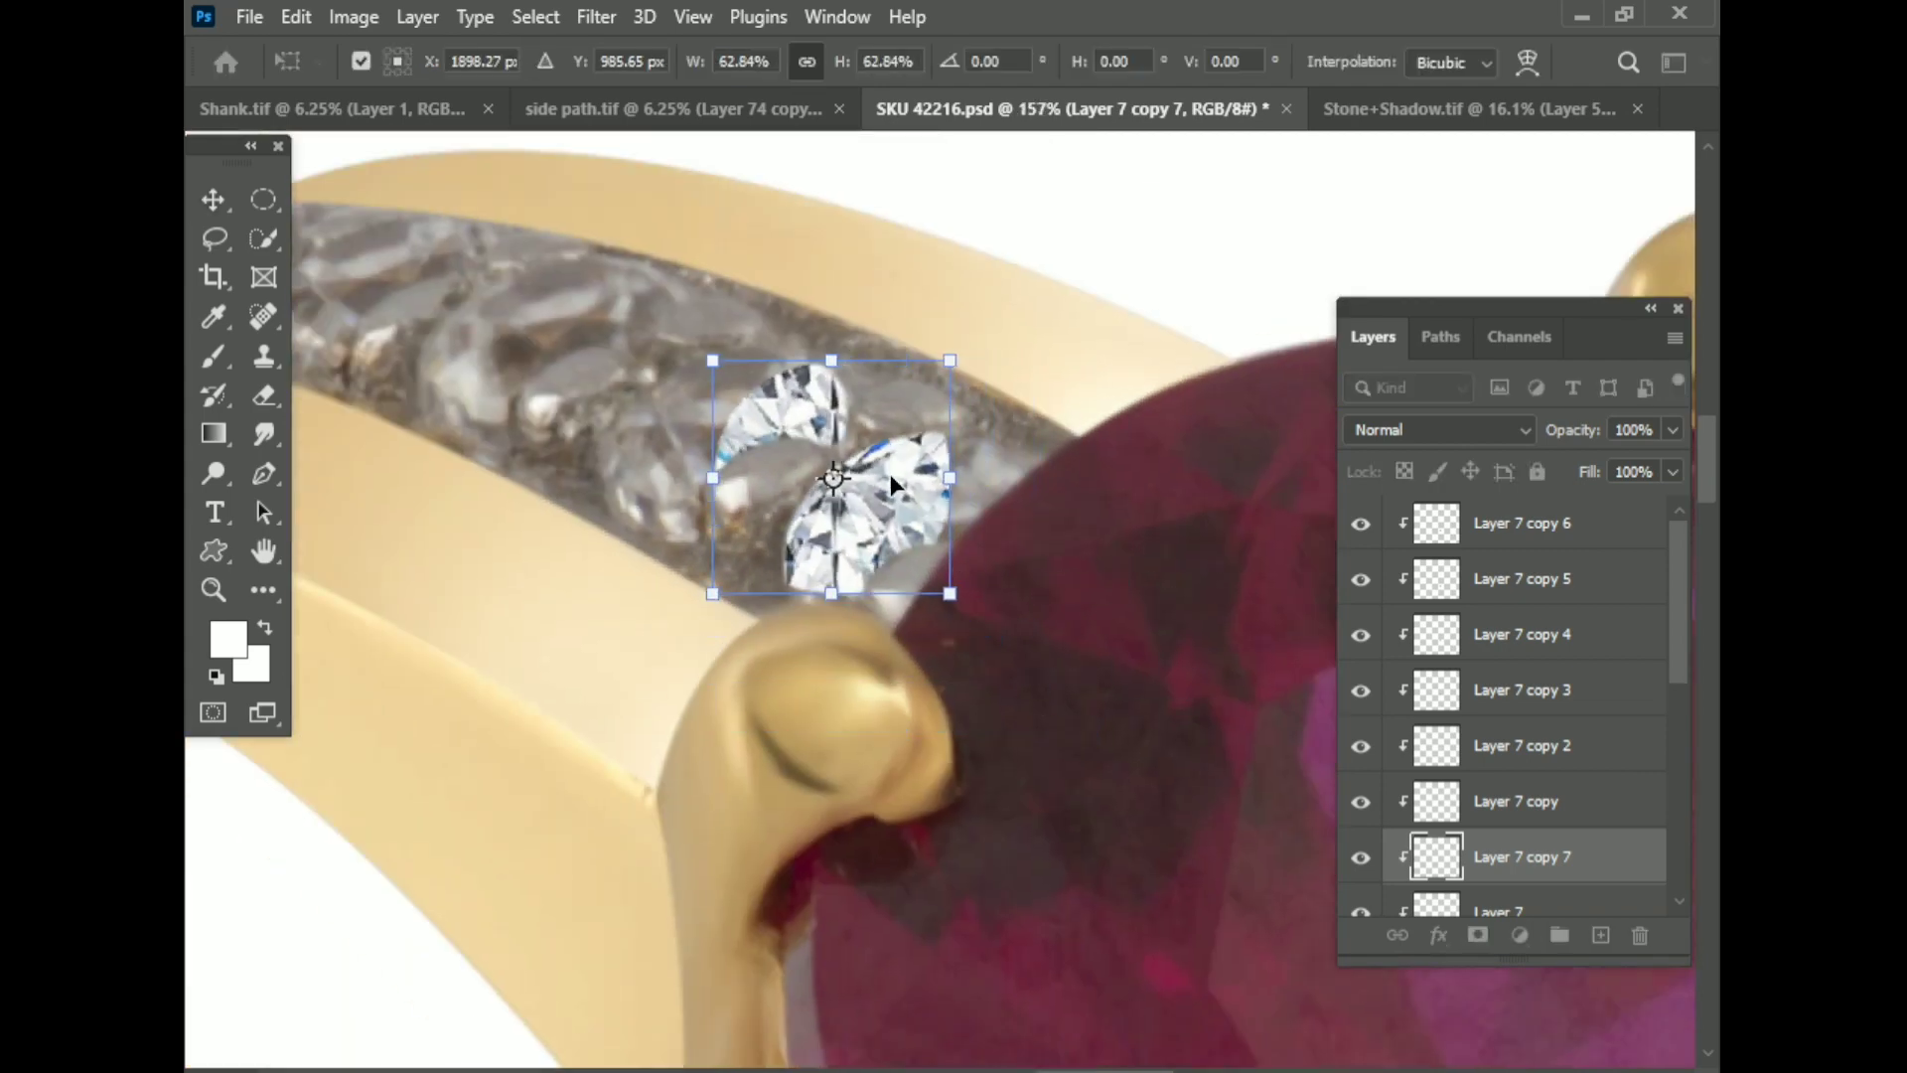
mouse_move(890, 473)
left_mouse_down()
mouse_move(998, 536)
mouse_move(1078, 531)
mouse_move(951, 455)
left_mouse_up()
left_click_drag(787, 531, 777, 530)
key("Return")
Step: Add another stone copy beside the previous one, sized to fill the channel width
left_click_drag(984, 504, 795, 388)
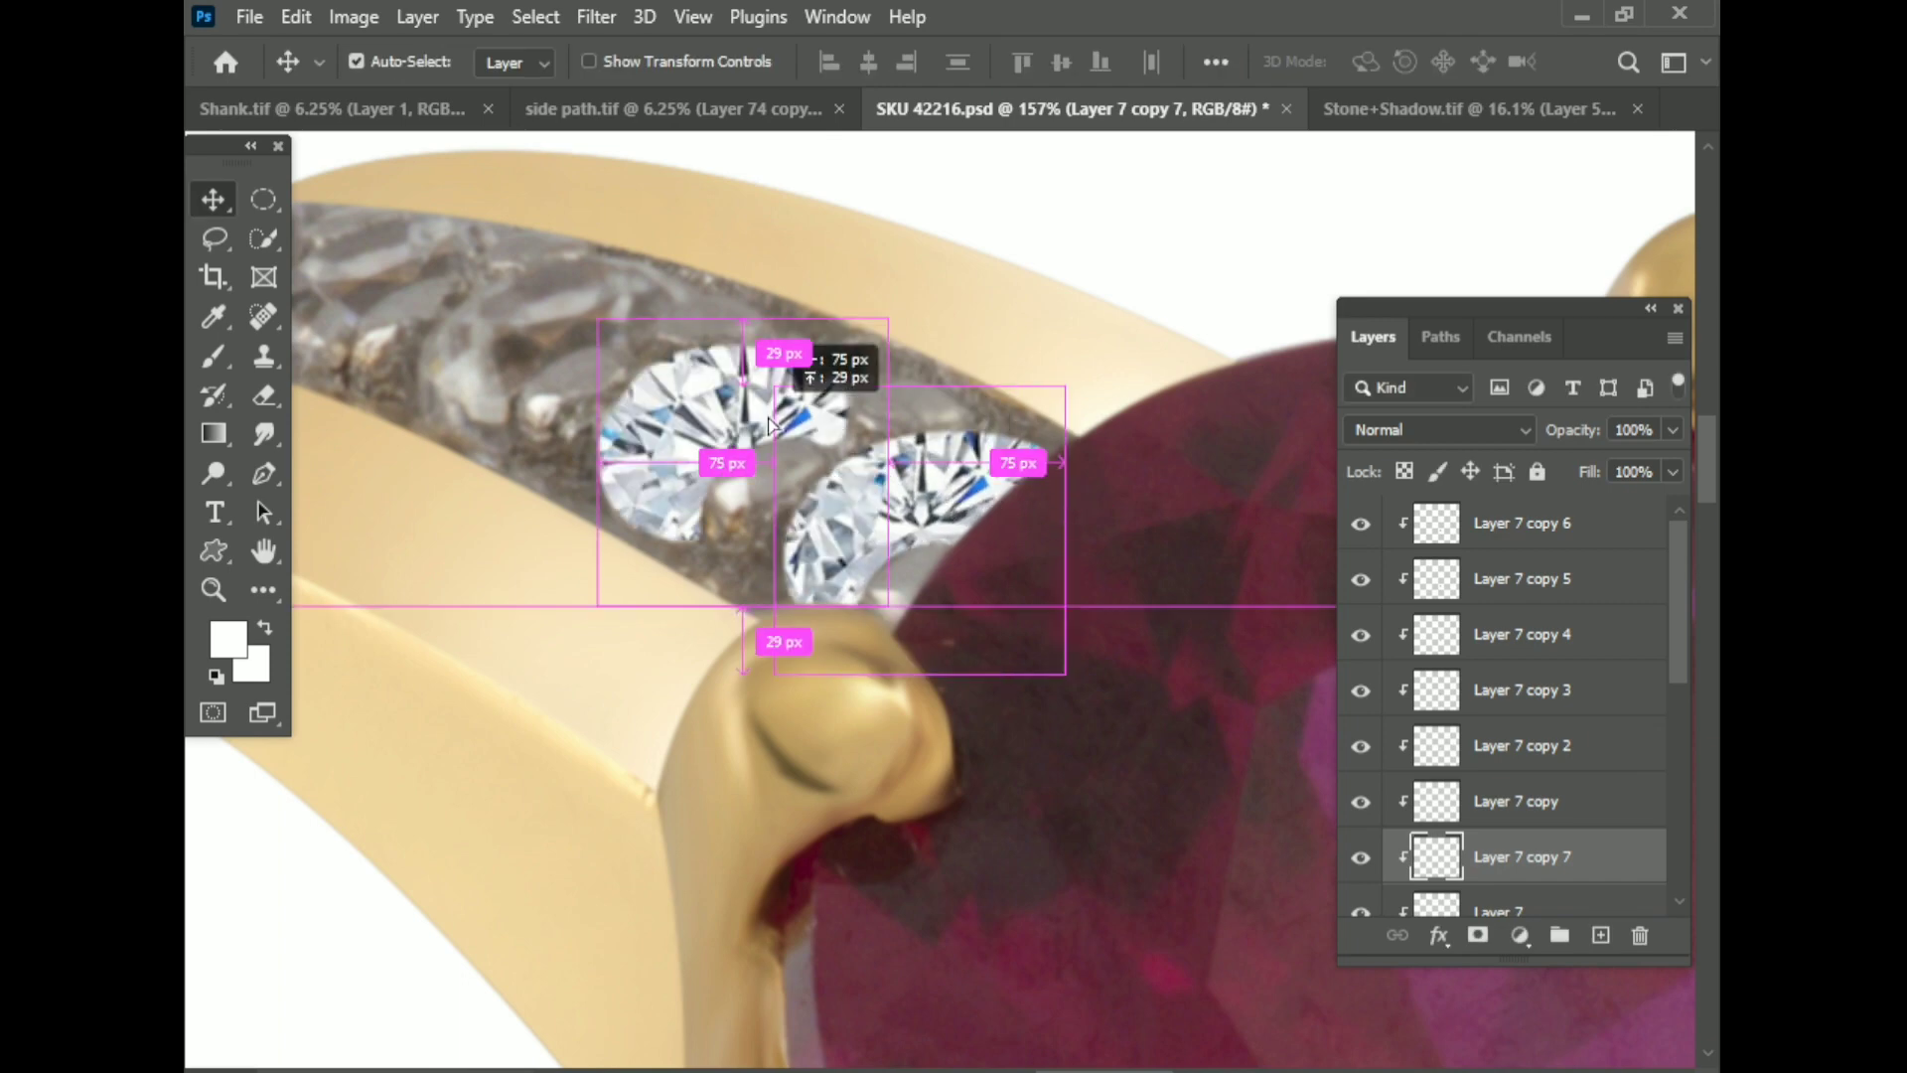
key("ctrl+t")
left_click_drag(886, 609, 839, 561)
left_click_drag(799, 384, 801, 387)
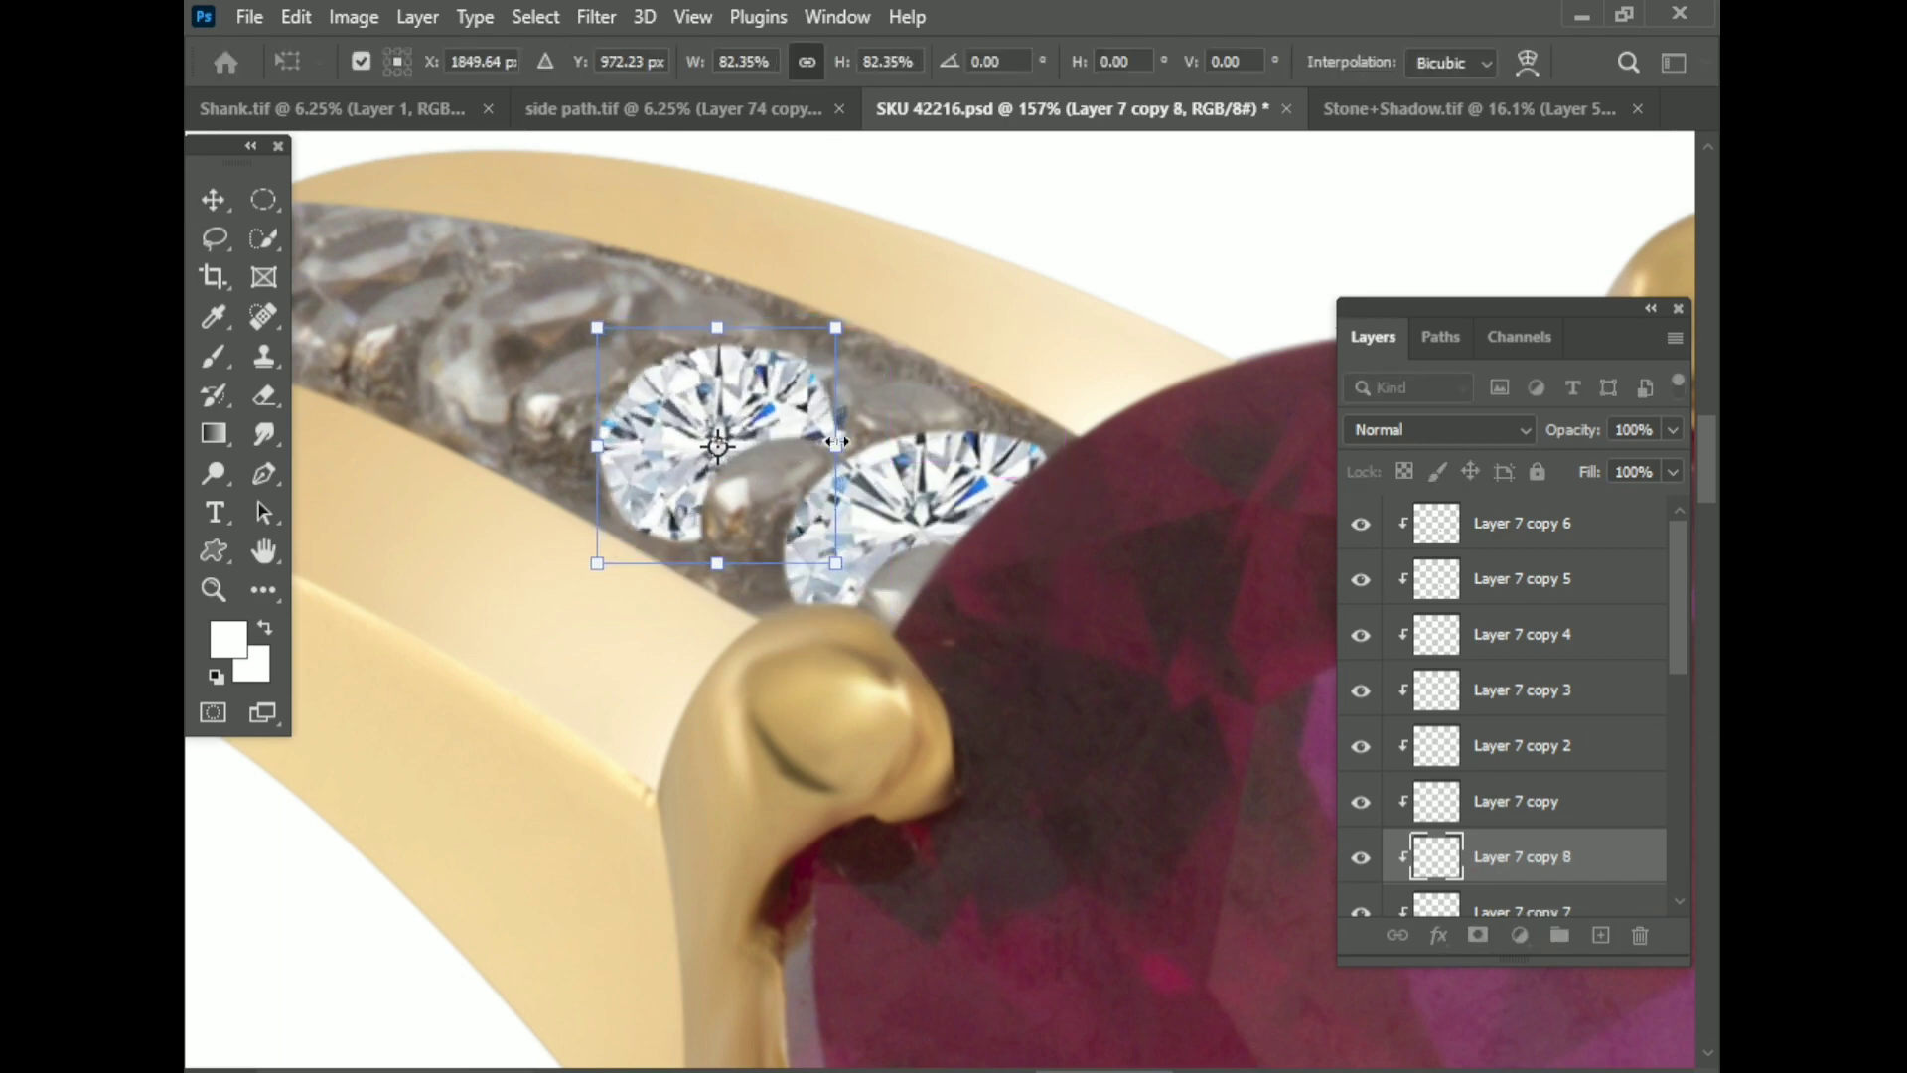
left_click_drag(841, 326, 864, 319)
left_click_drag(864, 564, 609, 553)
left_click_drag(603, 446, 582, 447)
left_click_drag(728, 331, 731, 298)
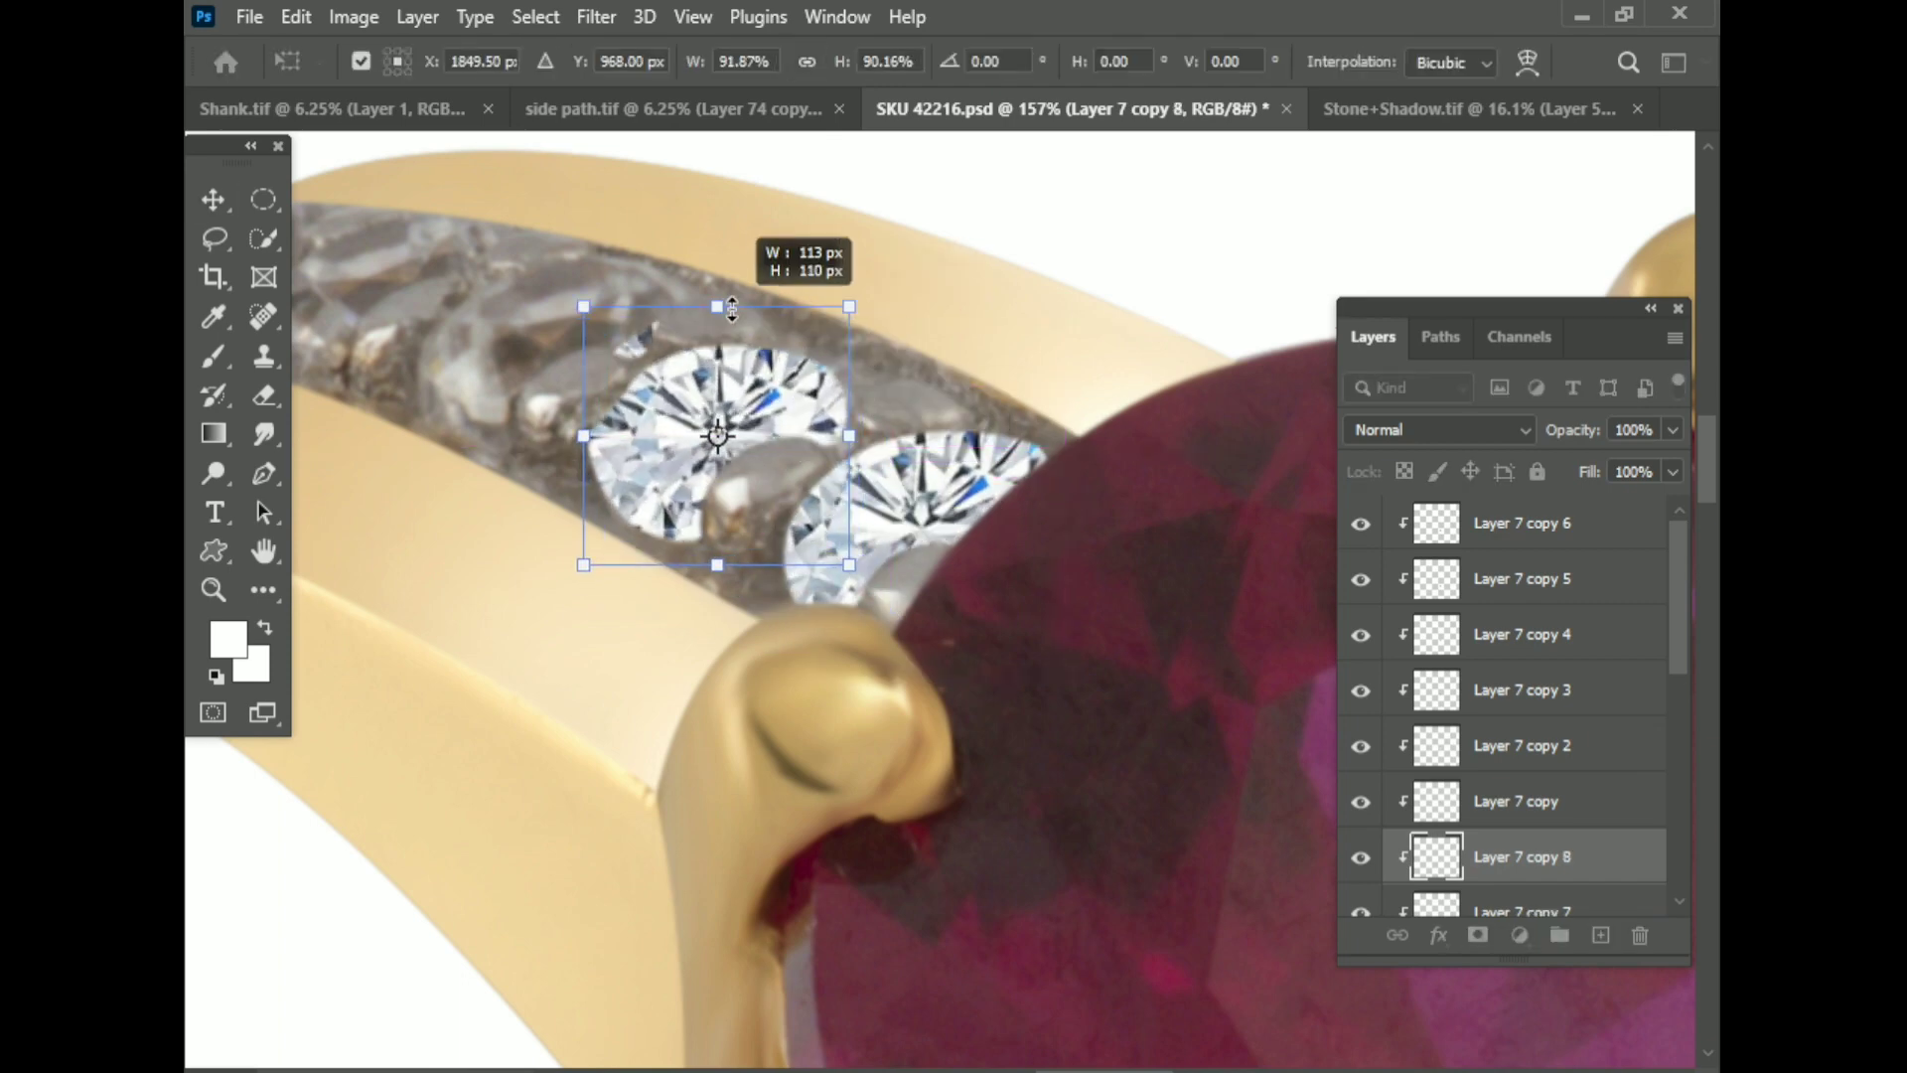
key("Return")
Step: Move the stone along the rear channel, add a further copy, and save
scroll(1043, 617, "up", 3)
mouse_move(924, 715)
left_mouse_down()
mouse_move(814, 639)
mouse_move(838, 566)
mouse_move(753, 528)
mouse_move(554, 519)
left_mouse_up()
scroll(490, 633, "down", 2)
left_click_drag(489, 633, 540, 606)
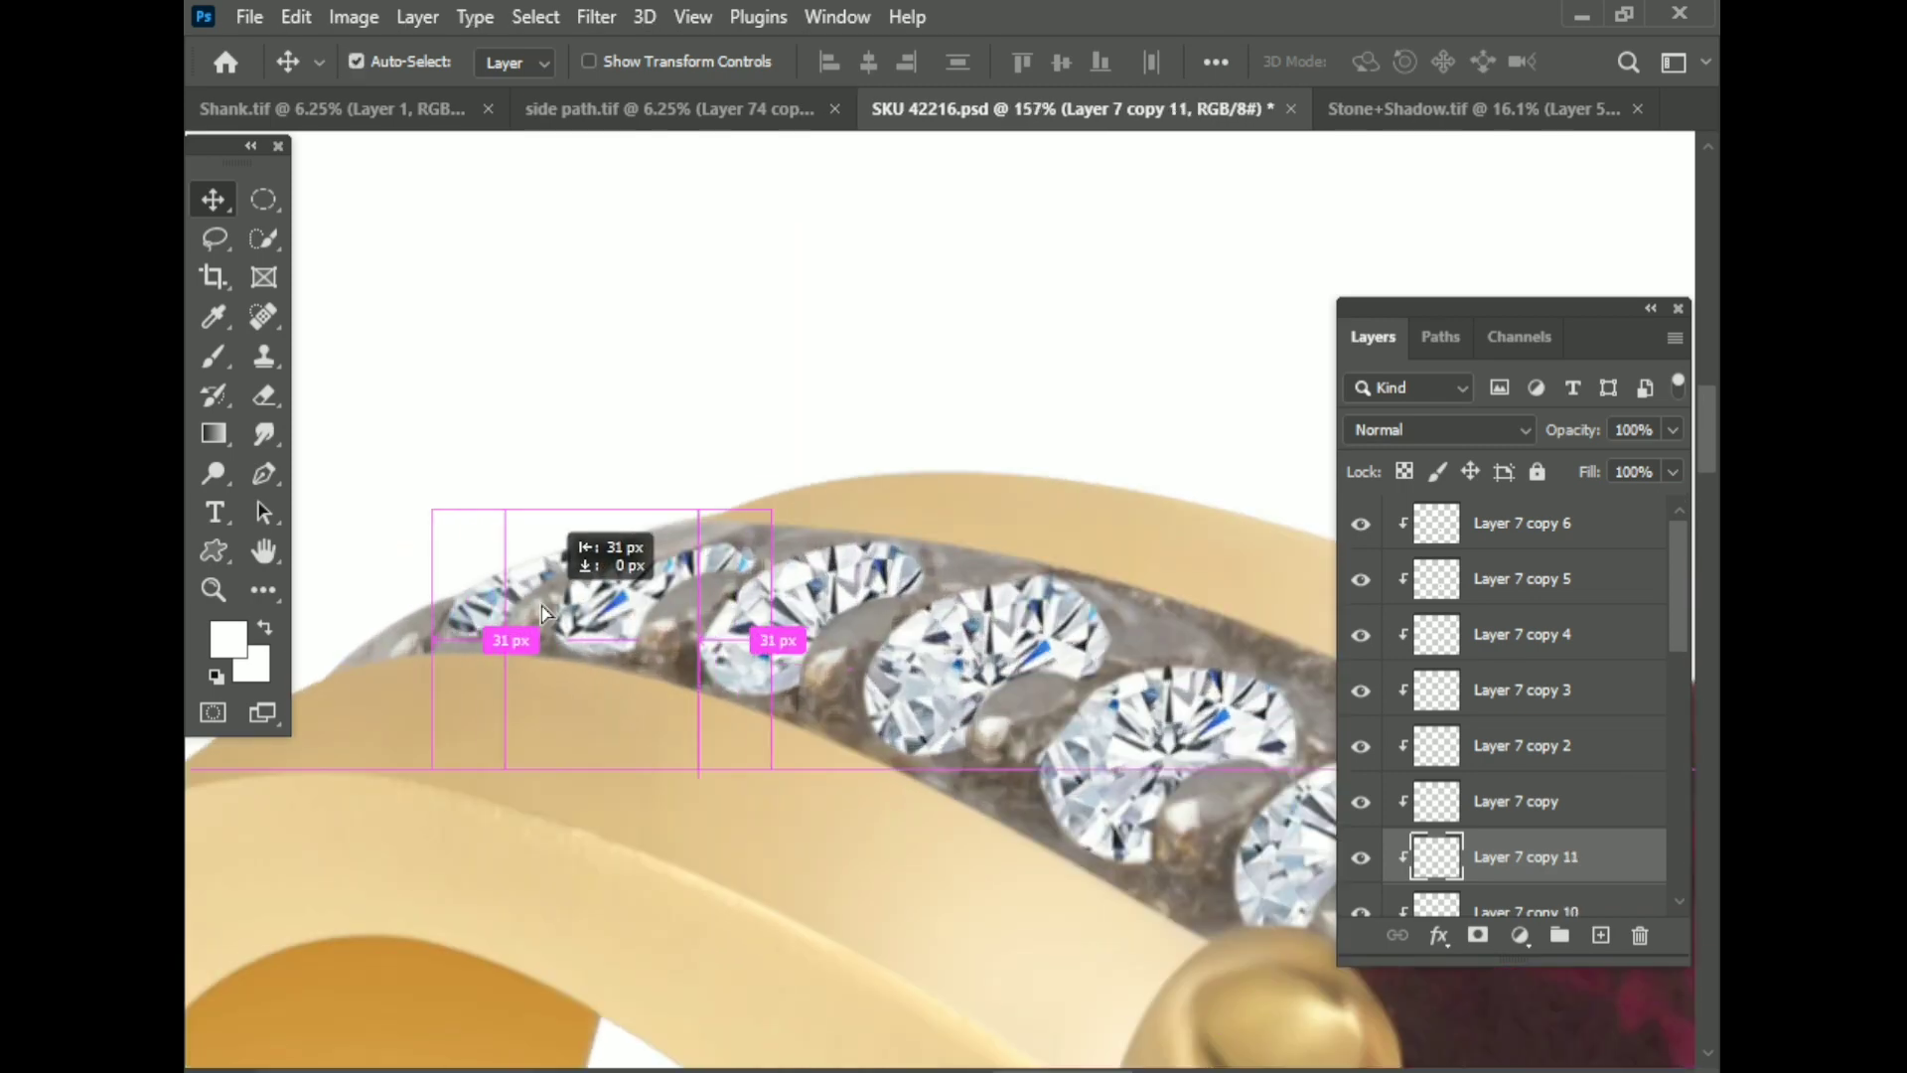
key("ctrl+s")
key("ctrl+0")
Step: Save the document again and make Layer 1 copy the working layer
scroll(945, 668, "up", 1)
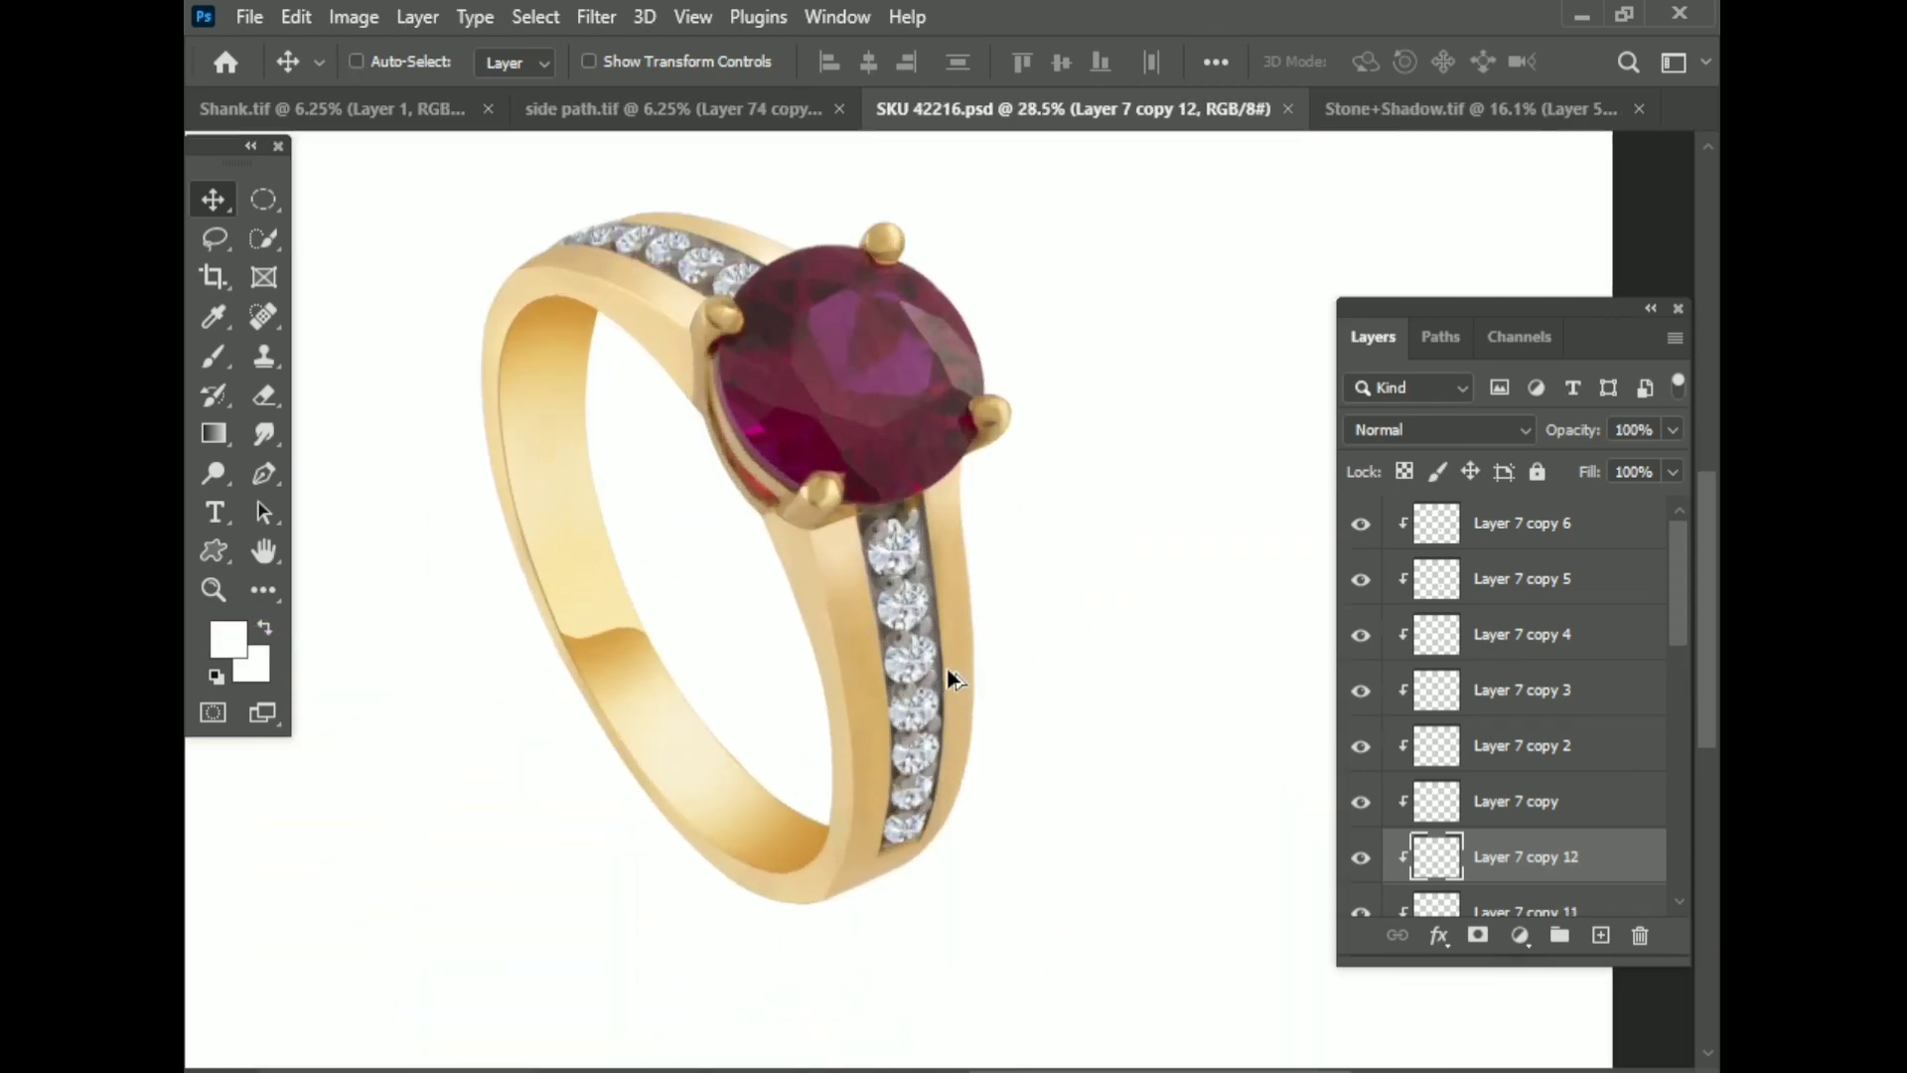
scroll(946, 668, "up", 1)
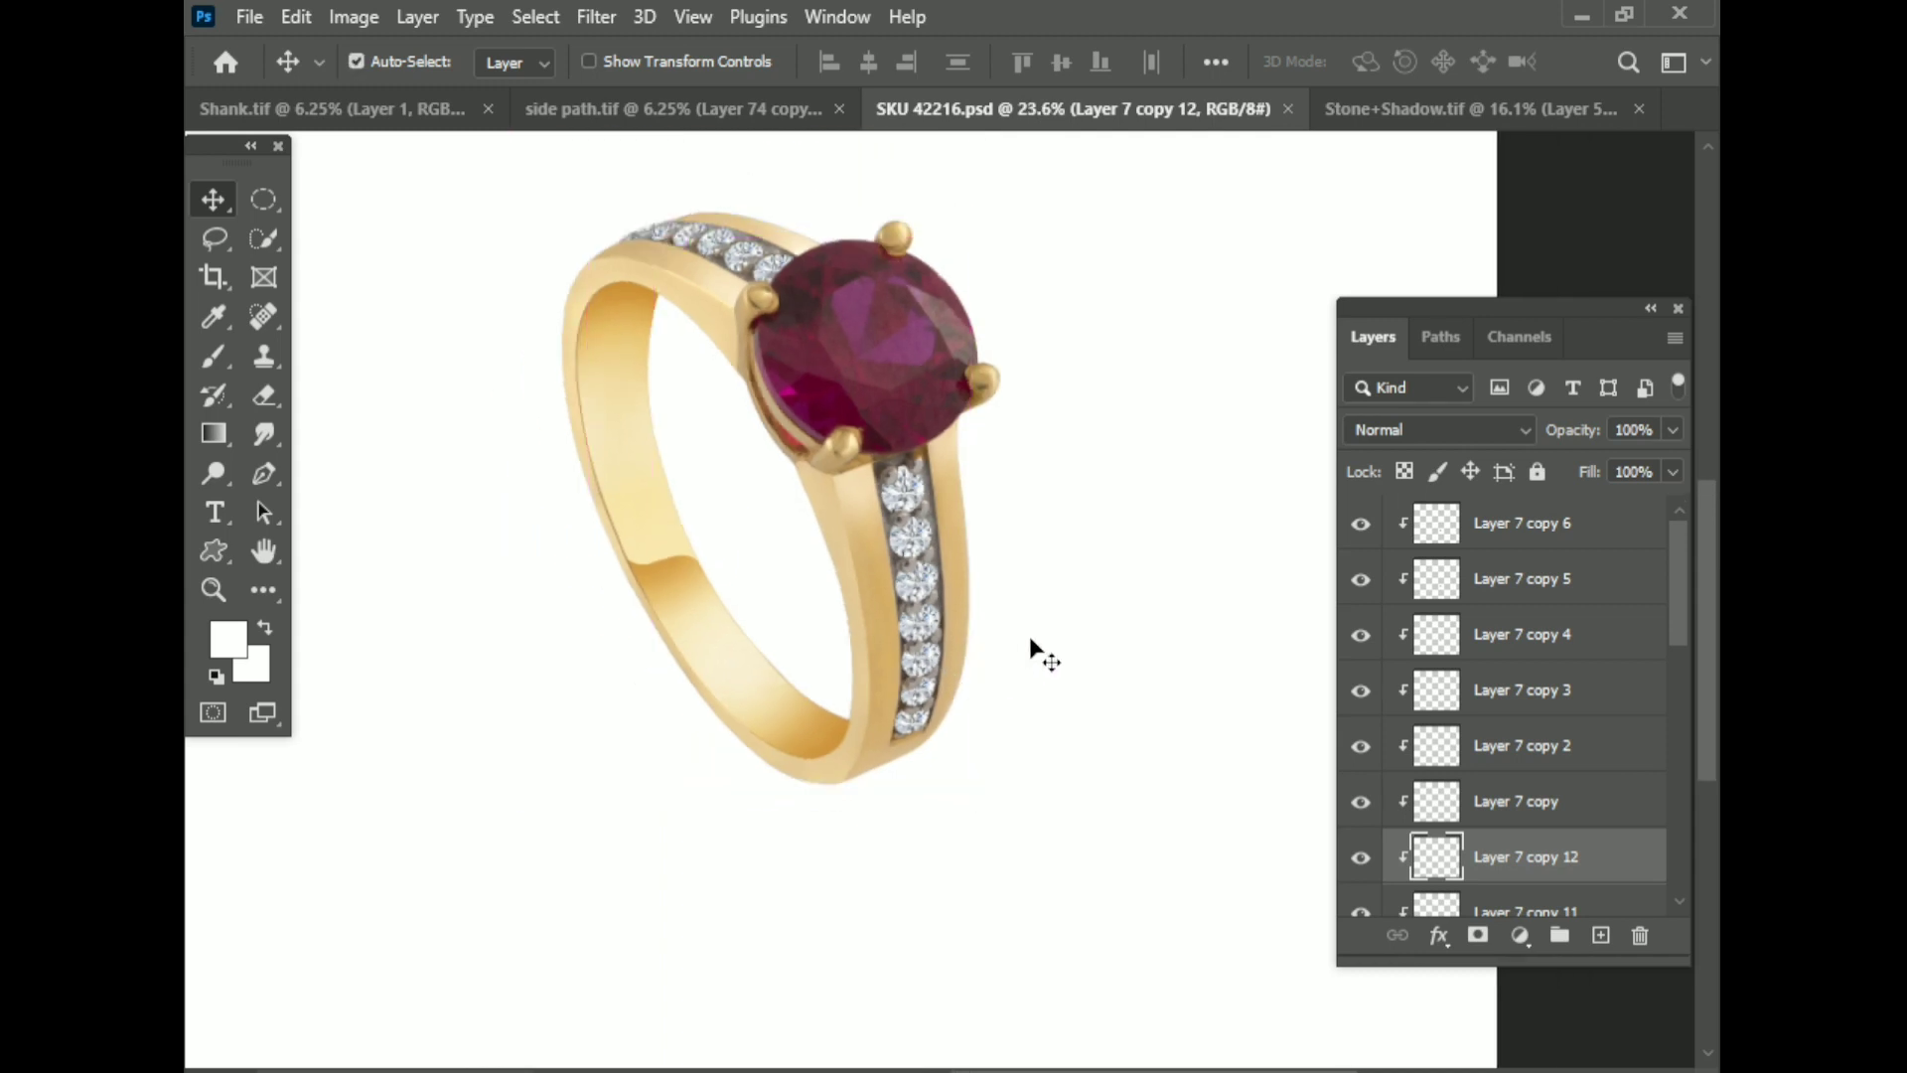
left_click(1498, 541)
scroll(1537, 766, "down", 10)
scroll(1511, 732, "up", 1)
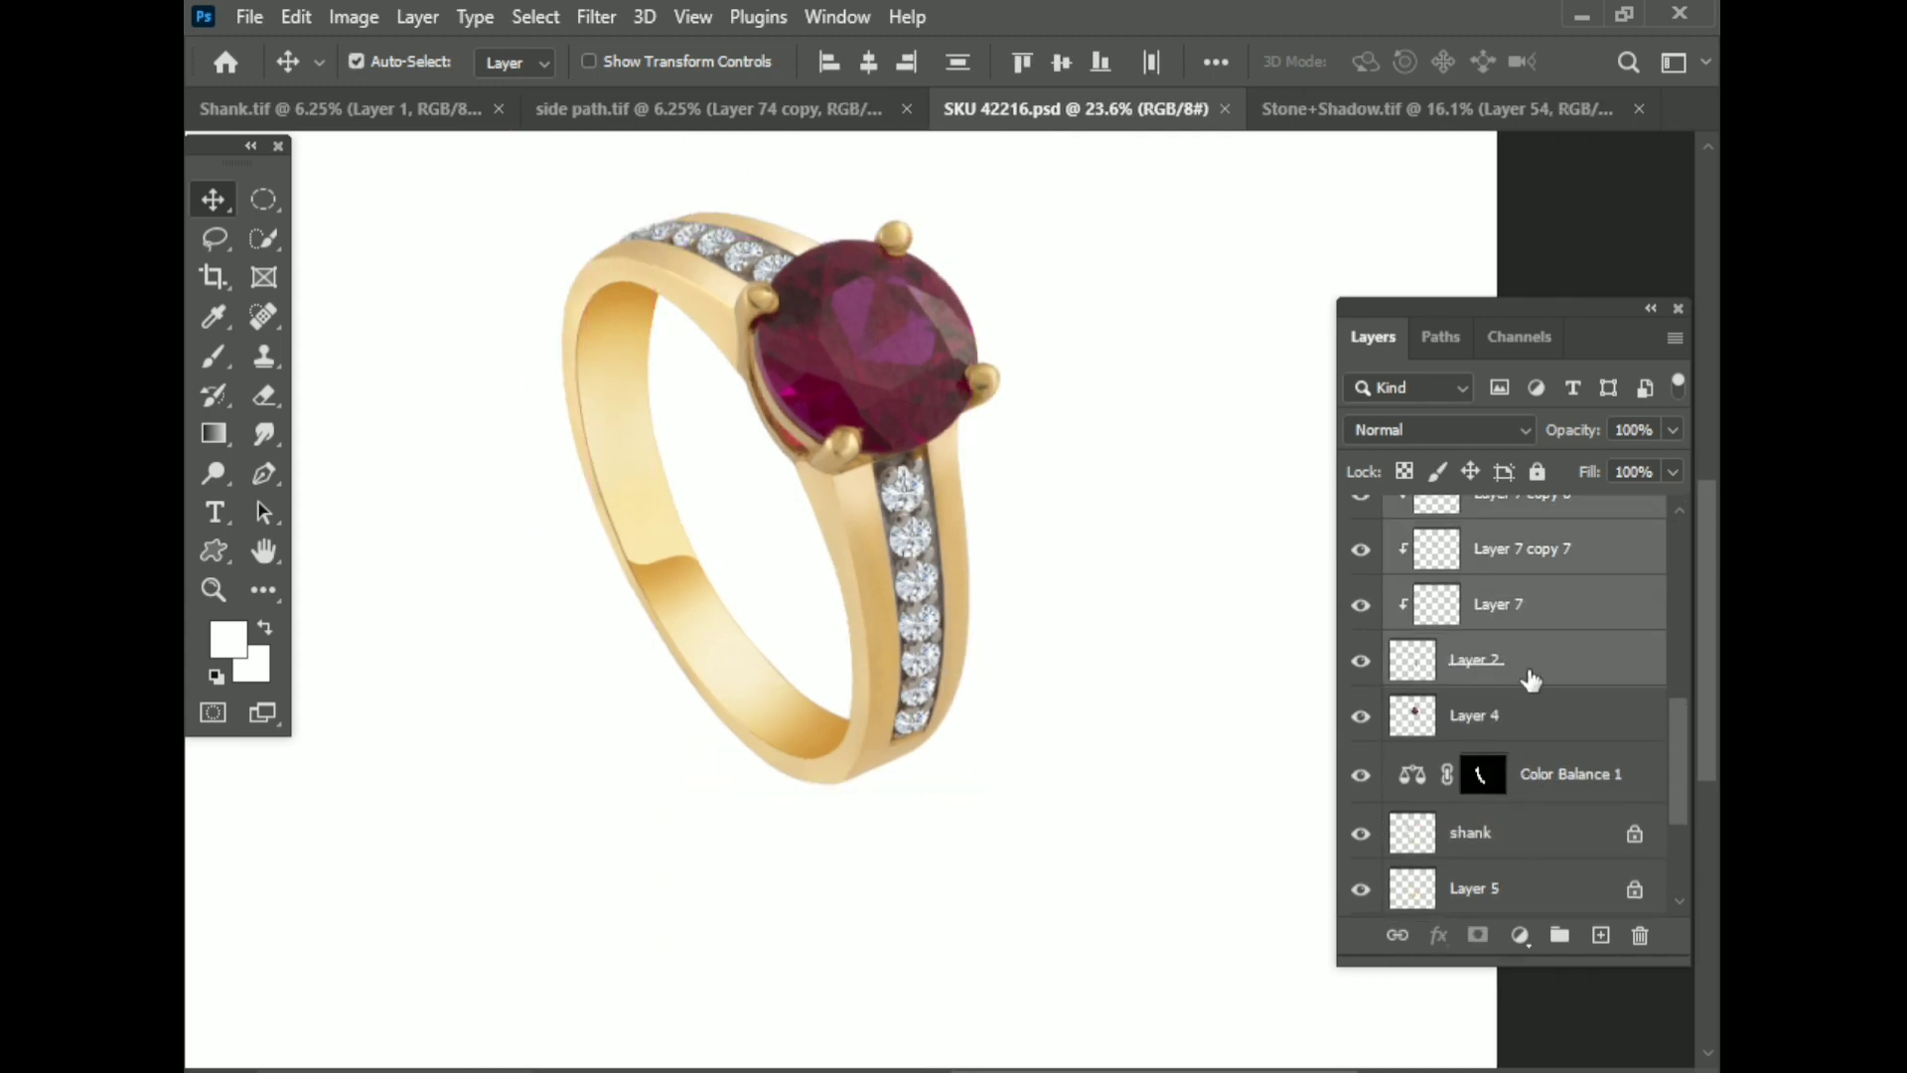
scroll(1524, 681, "down", 2)
key("ctrl+s")
scroll(950, 634, "up", 2)
scroll(950, 633, "down", 1)
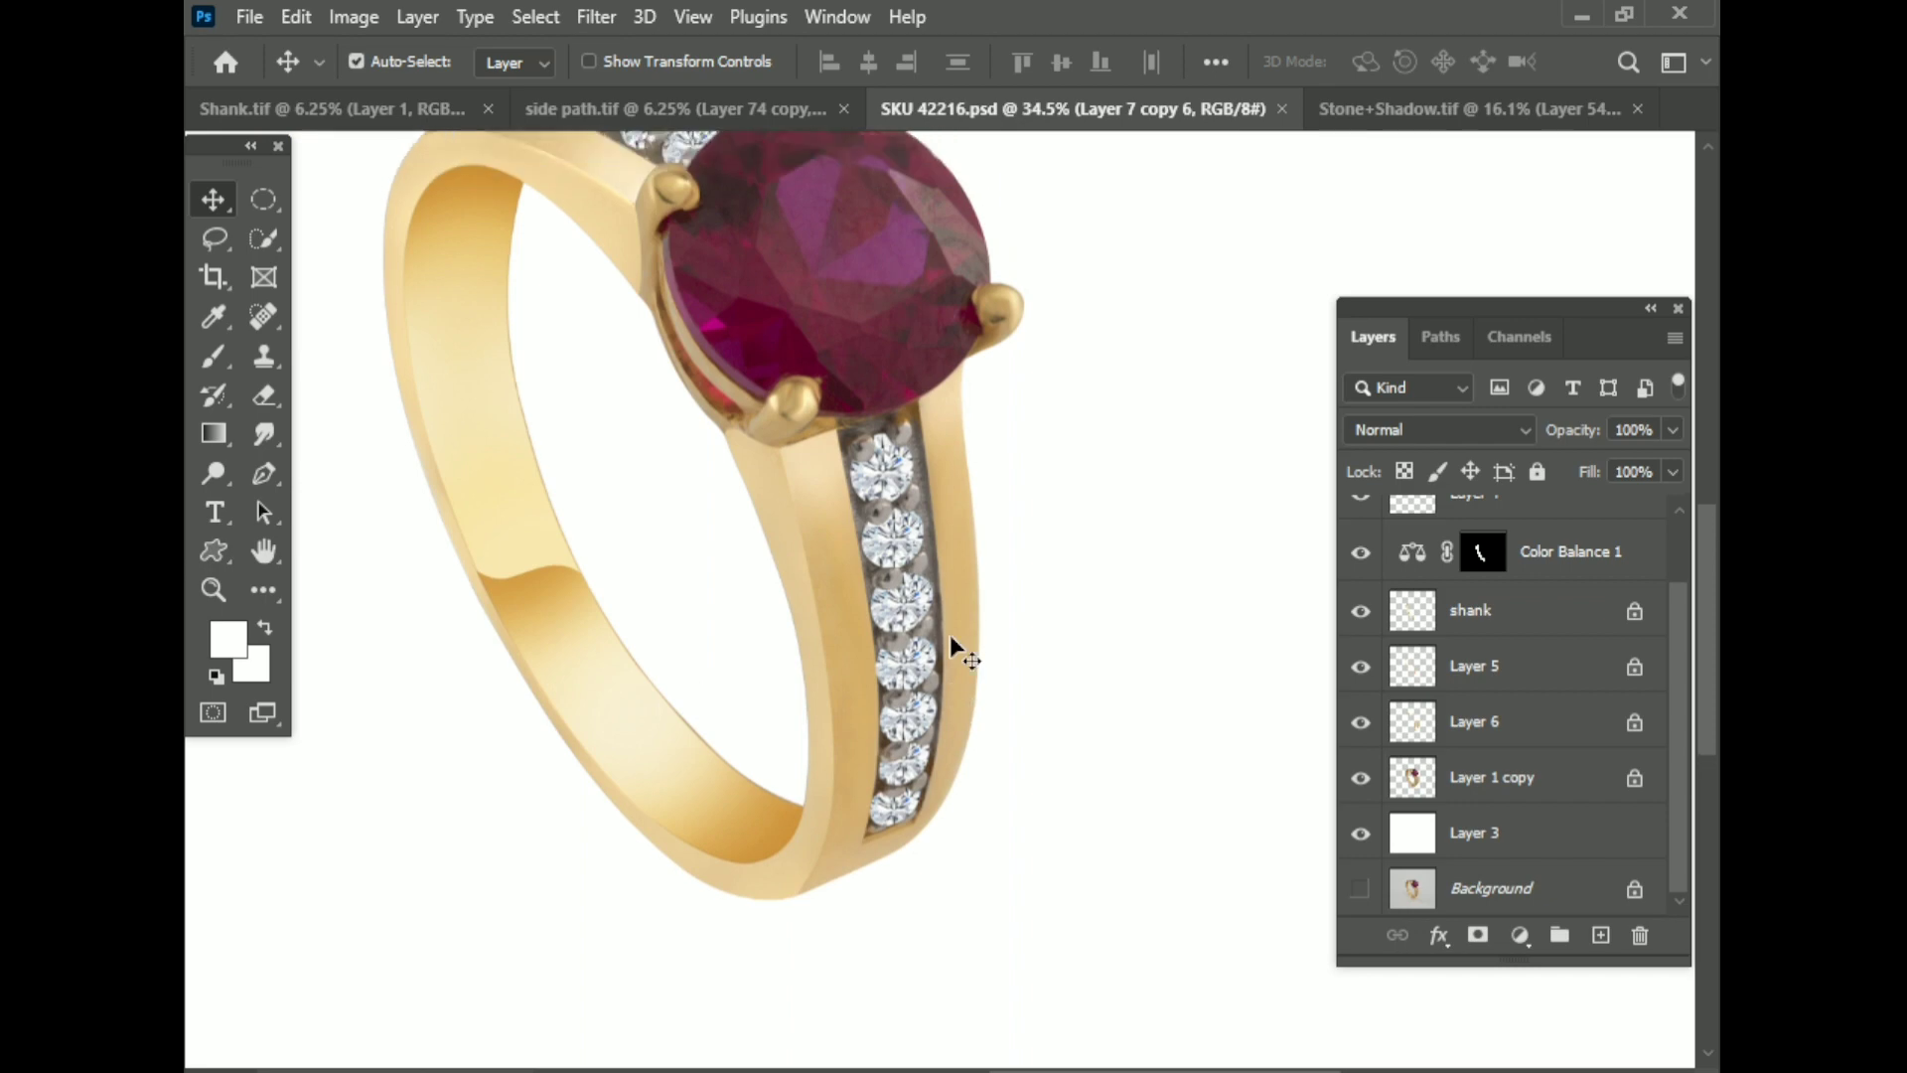
left_click(1522, 780)
Step: Trace a Pen path from the near channel's top edge down along the shank channel
key("p")
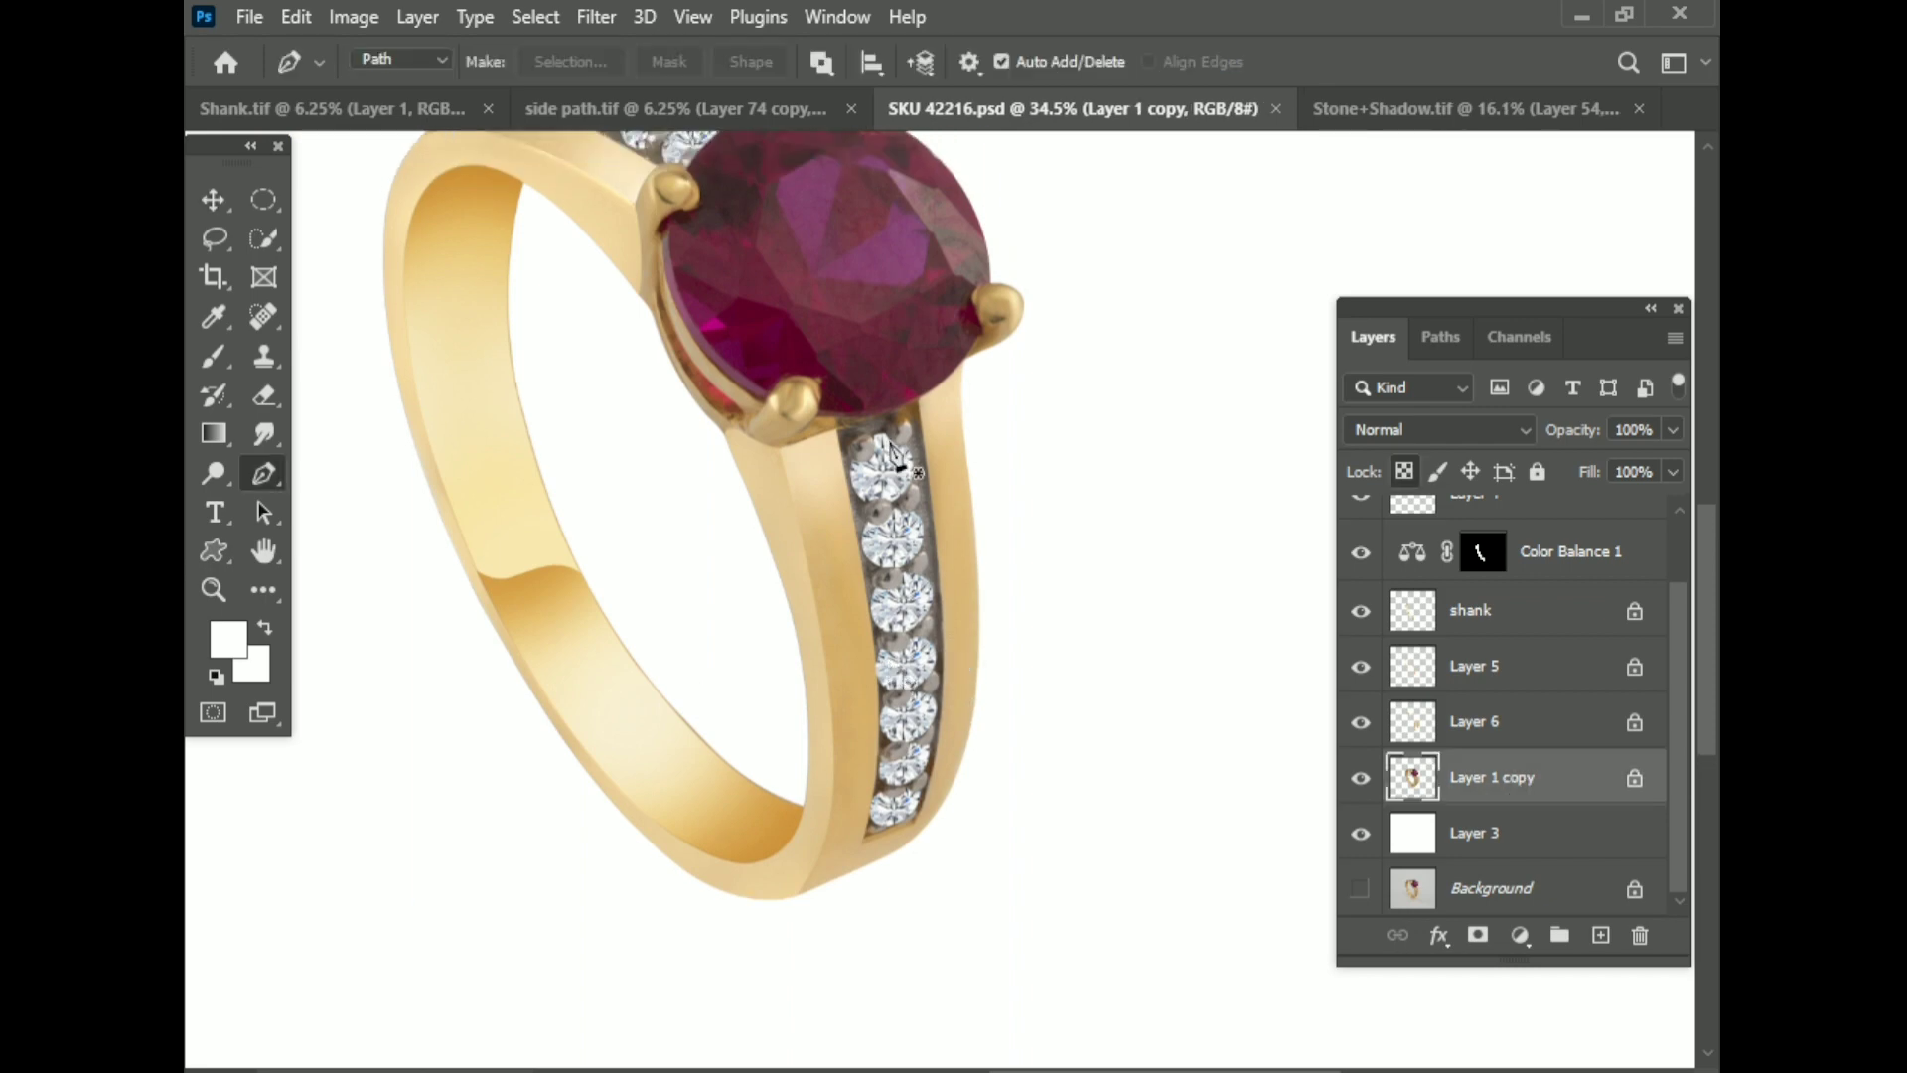
scroll(914, 437, "up", 5)
left_click(547, 407)
left_click(543, 345)
scroll(1005, 355, "up", 1)
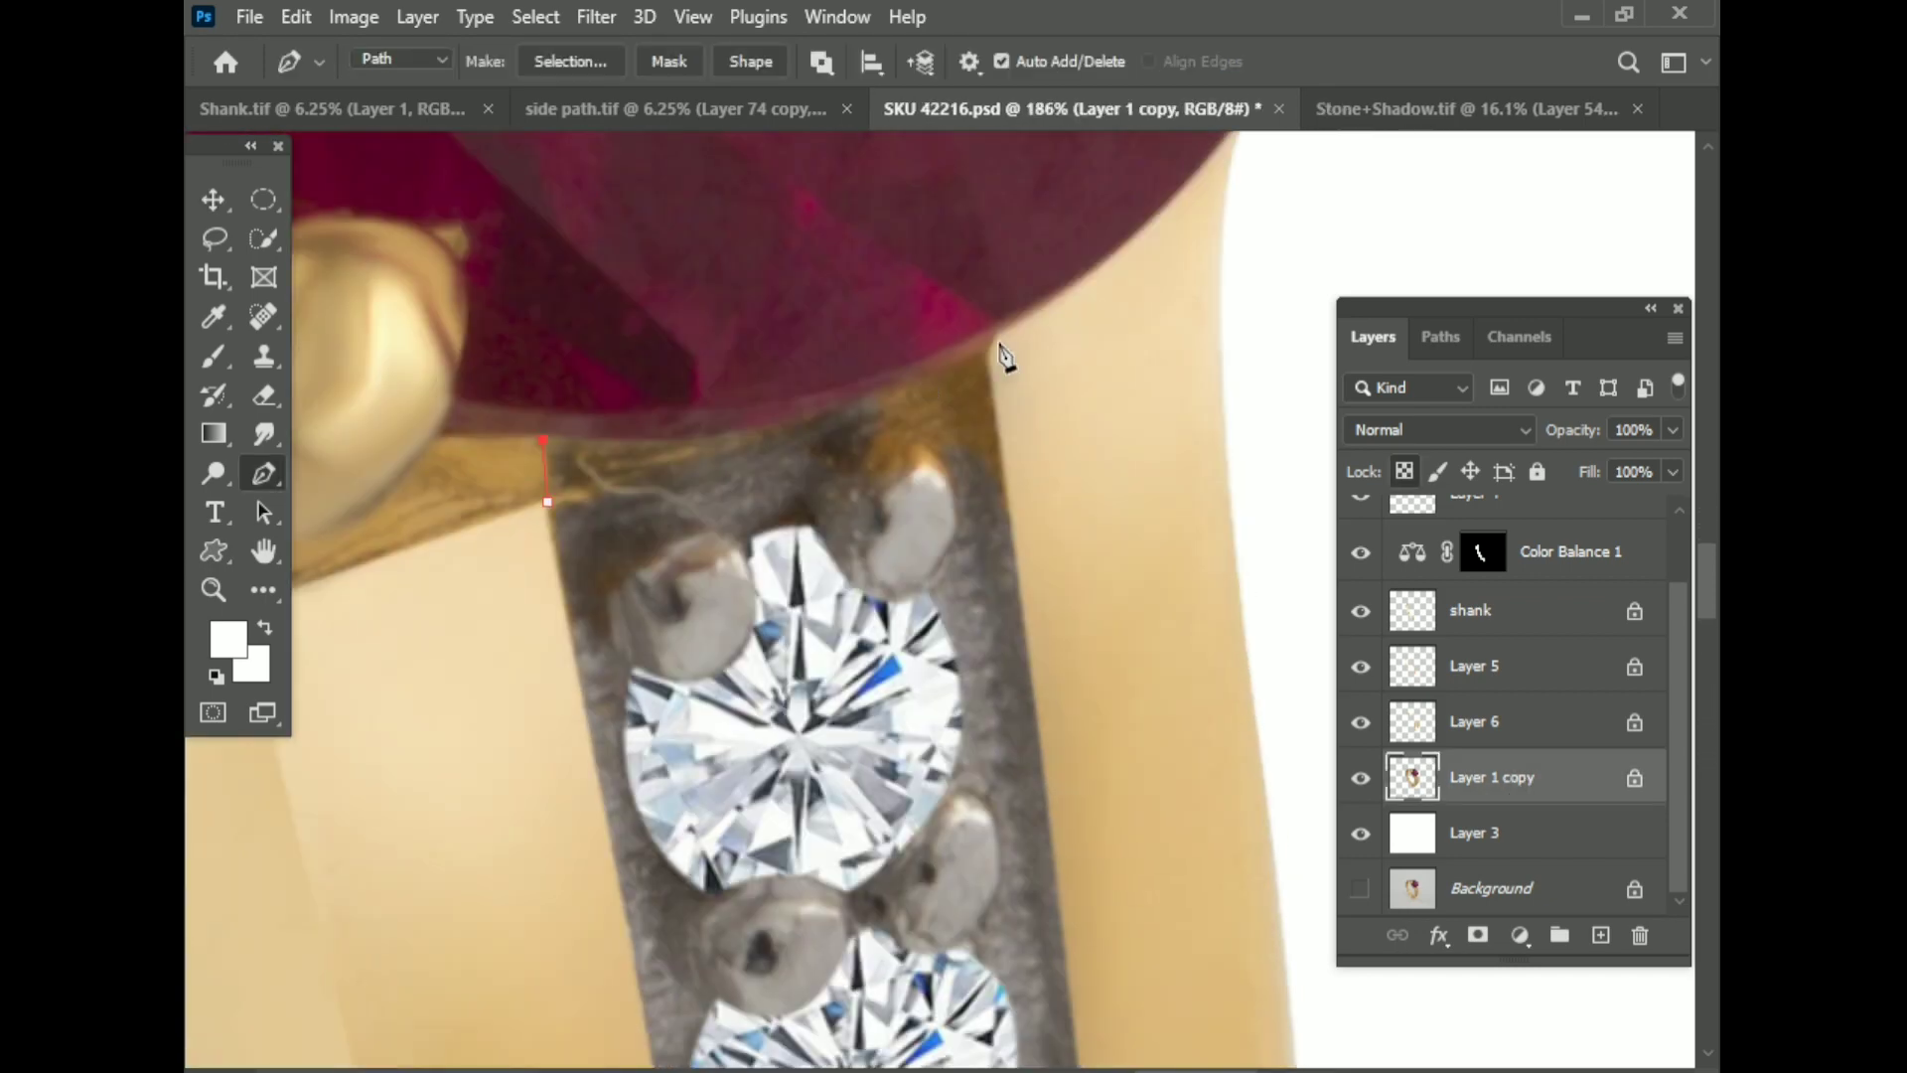
scroll(1023, 717, "down", 3)
scroll(1064, 745, "down", 2)
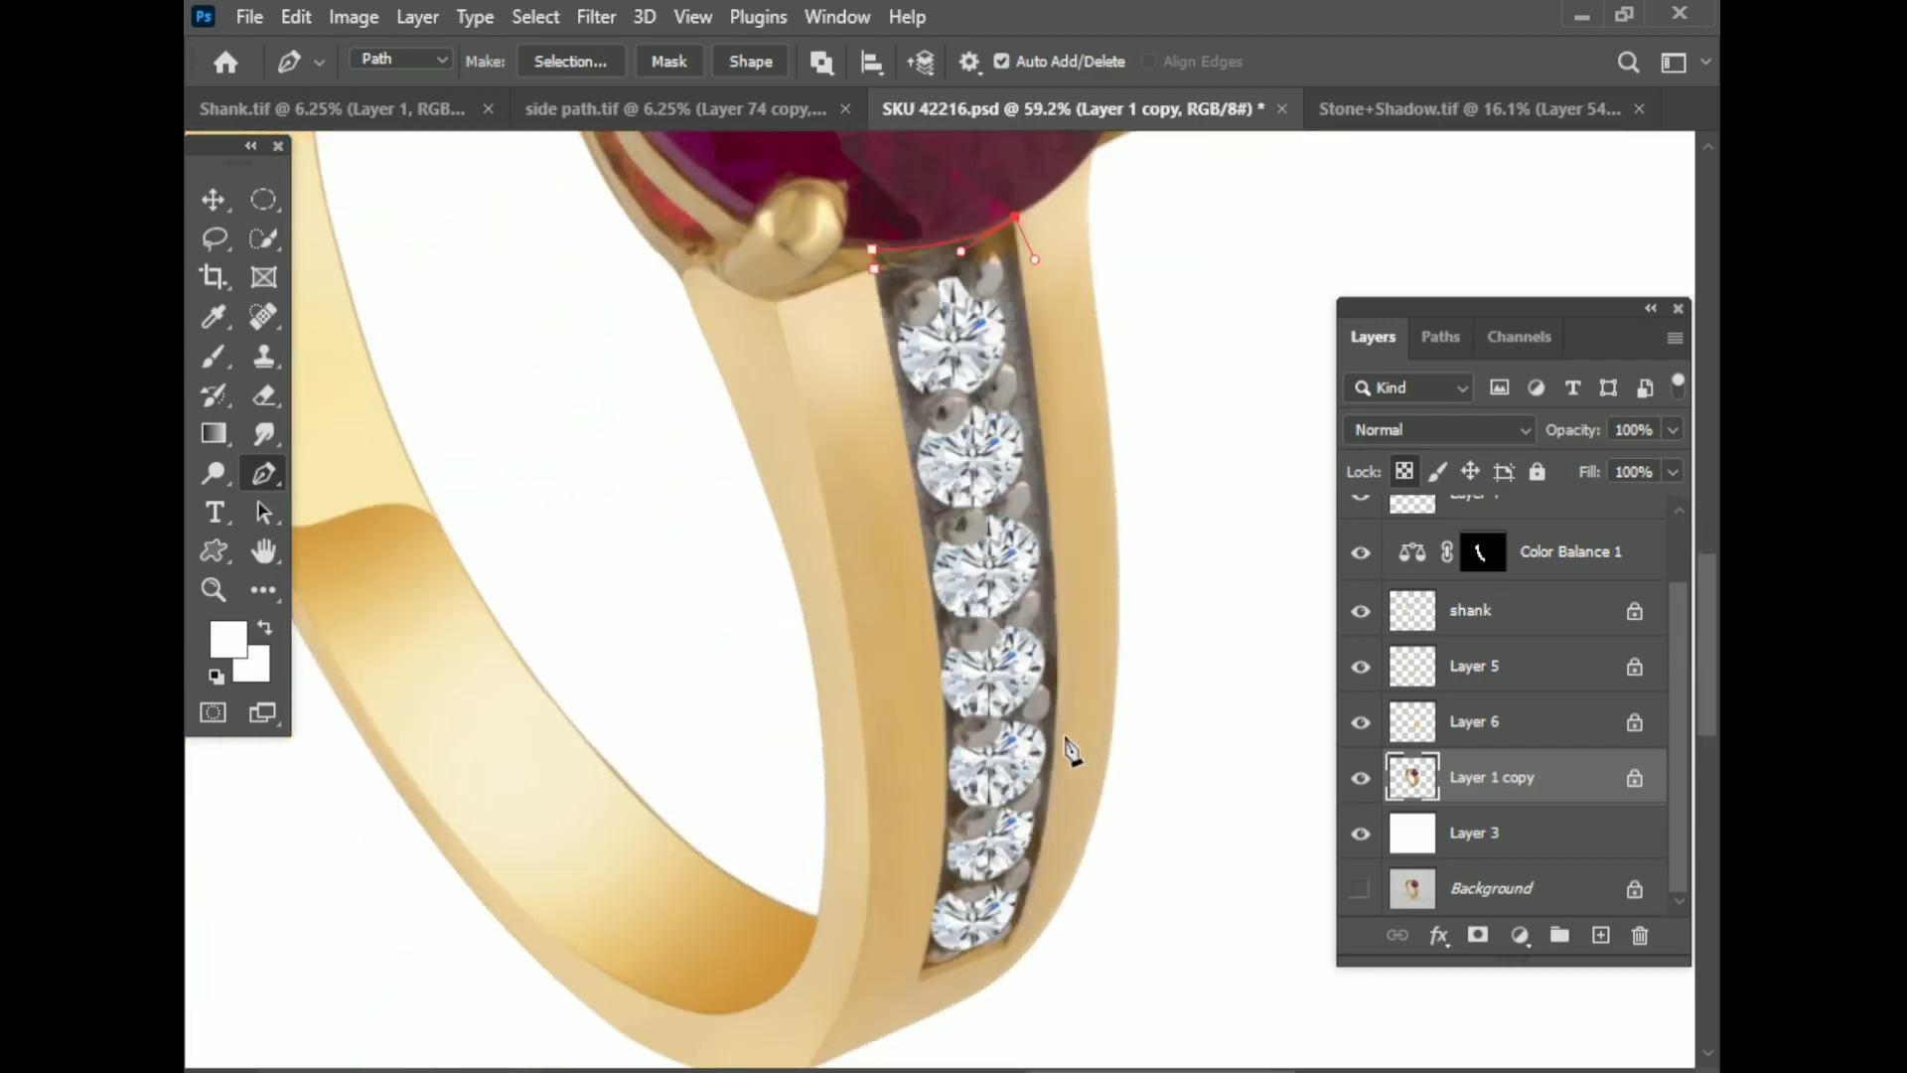
left_click(1054, 745)
scroll(1045, 906, "up", 1)
scroll(894, 695, "up", 3)
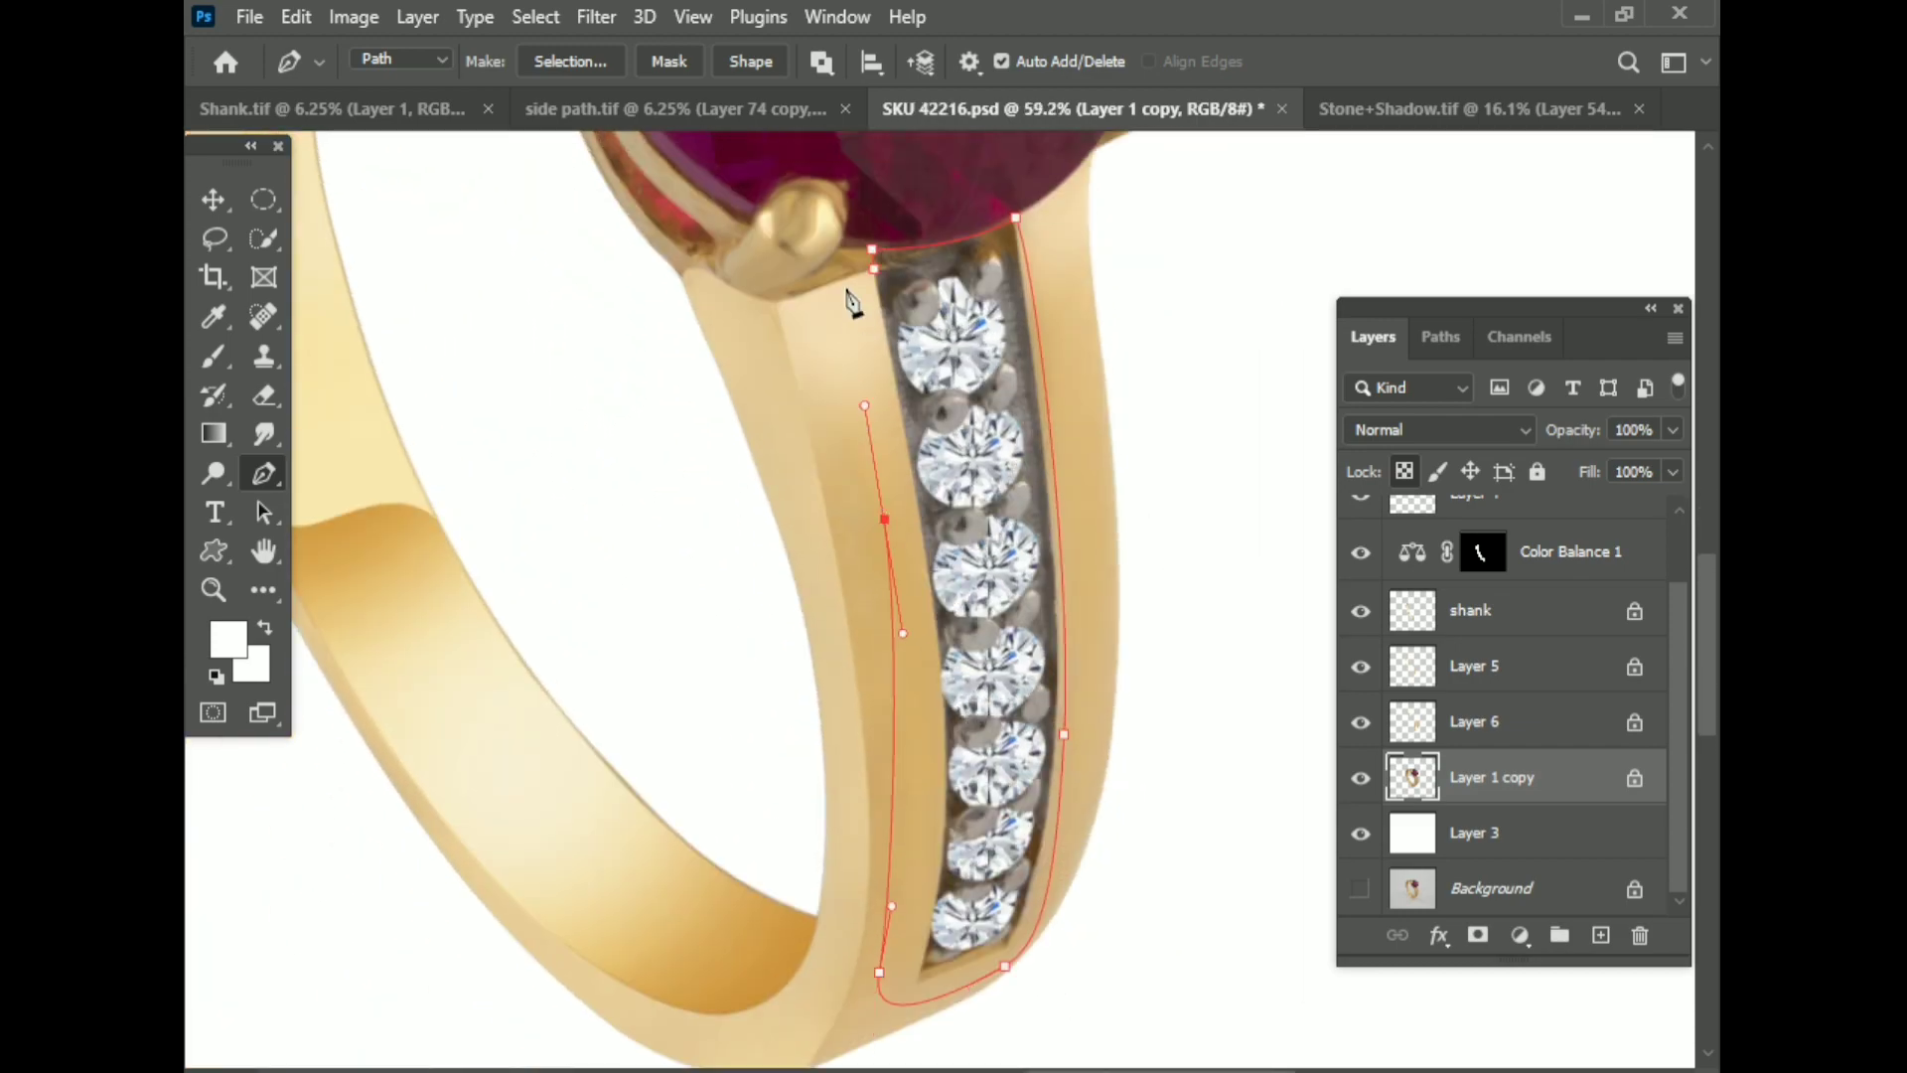
scroll(872, 295, "up", 2)
scroll(945, 414, "down", 4)
scroll(616, 527, "up", 4)
Step: Outline the far-side diamond channel with a curved anchor and one by the prong
left_click(609, 490)
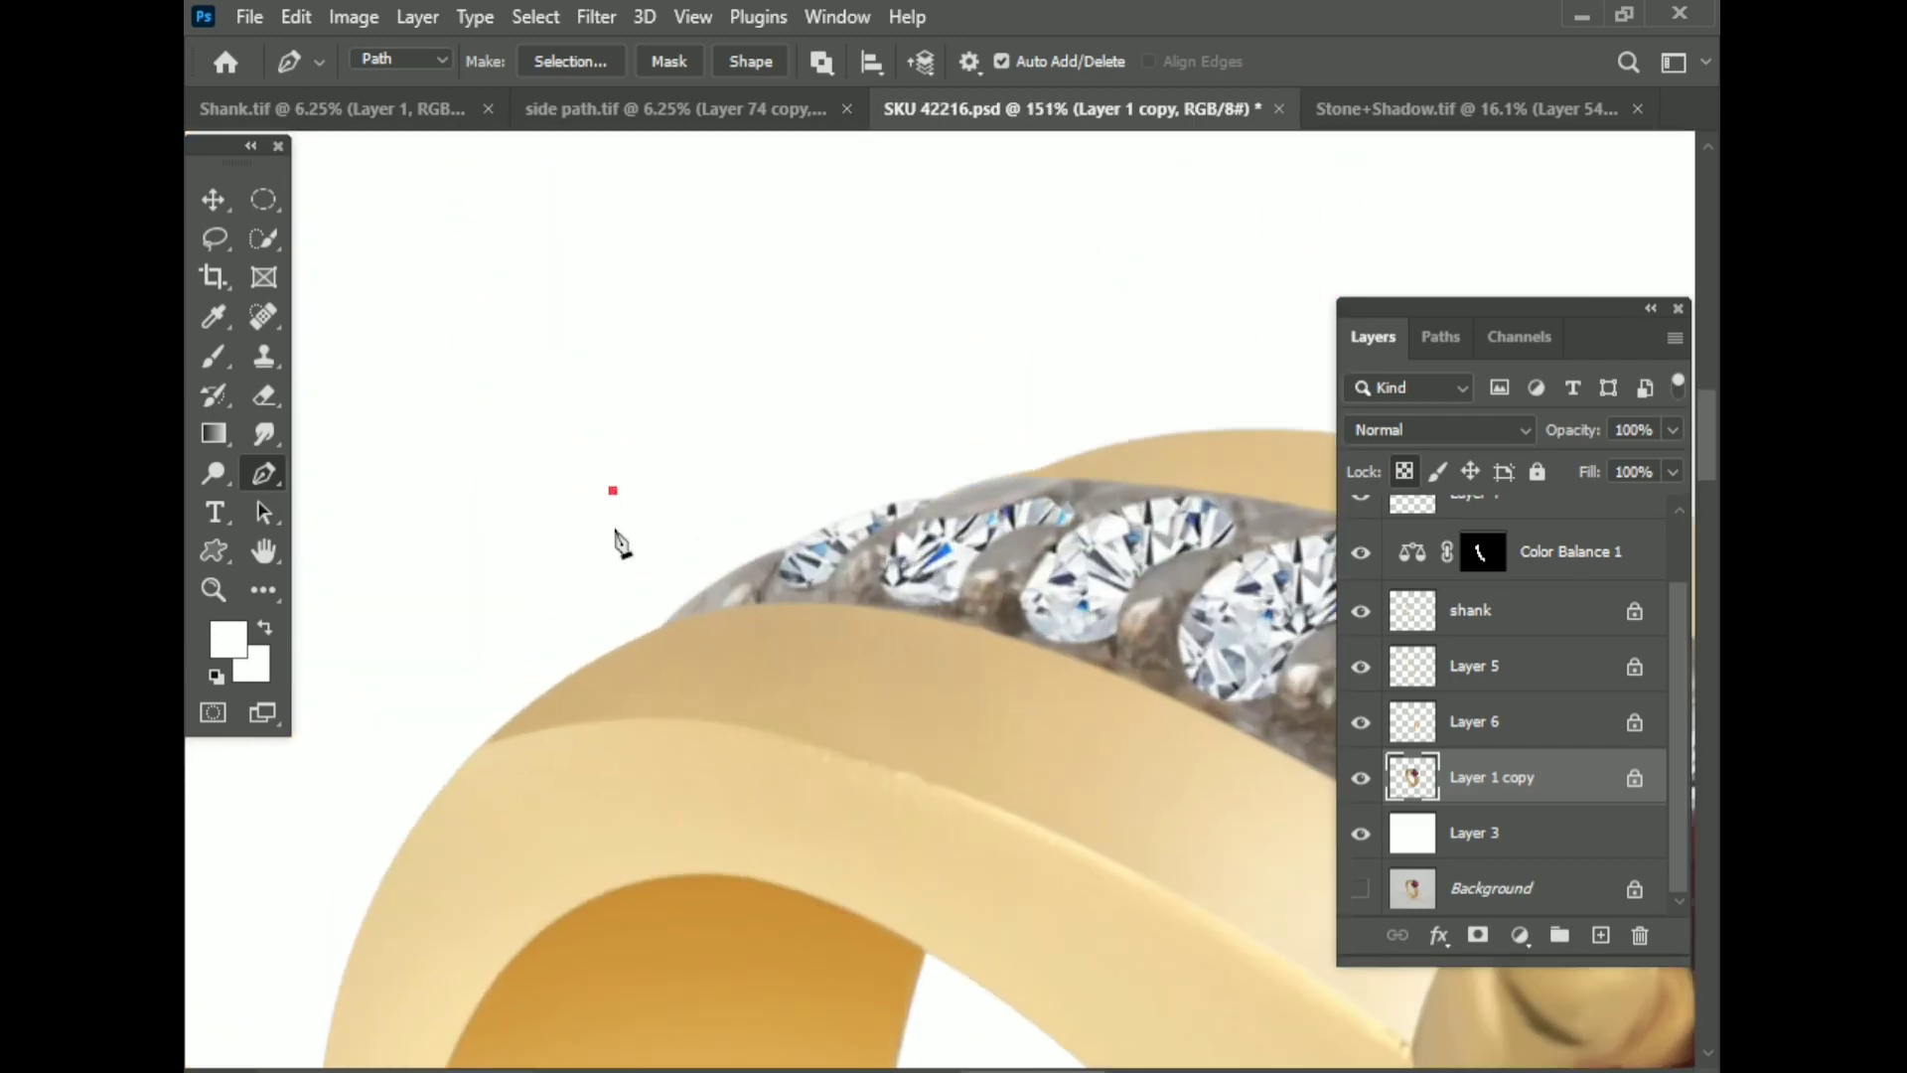
scroll(615, 536, "down", 1)
left_click_drag(668, 635, 791, 656)
scroll(933, 740, "down", 1)
scroll(933, 740, "up", 3)
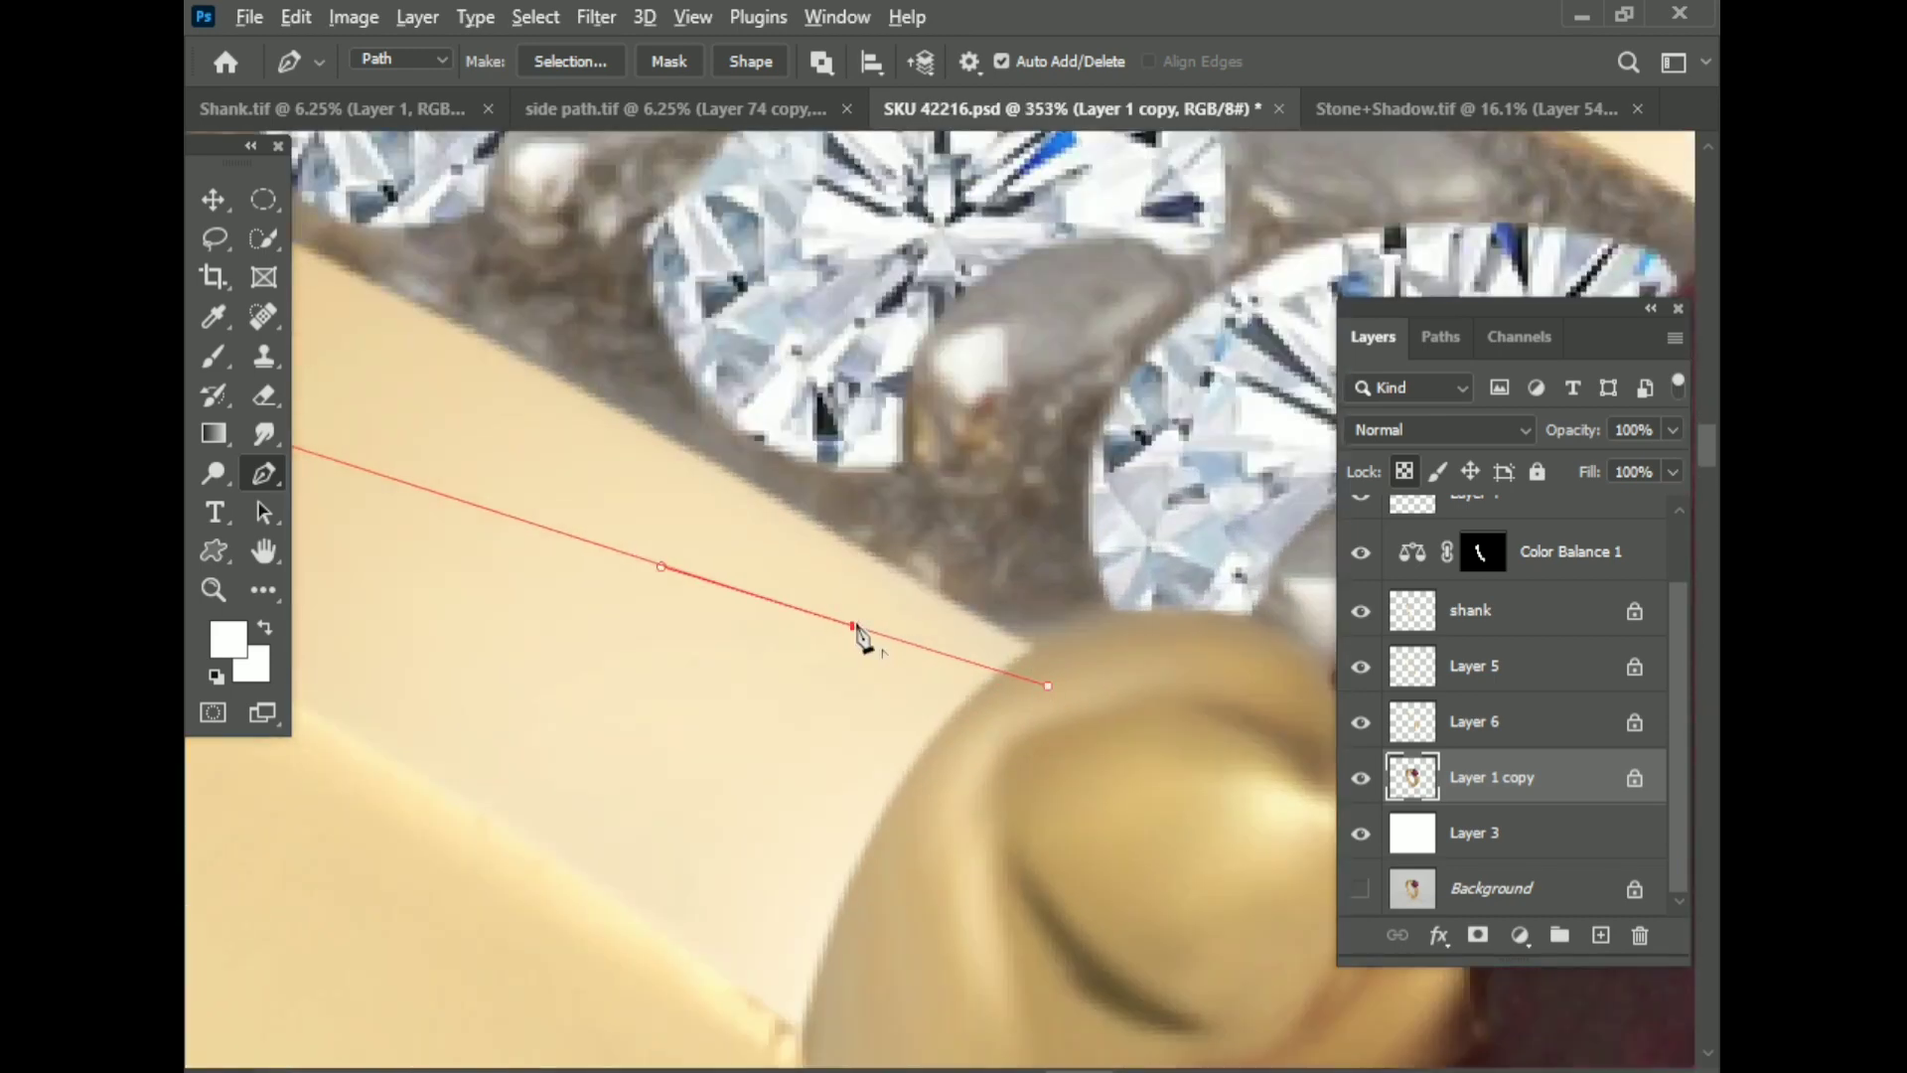
scroll(865, 631, "down", 1)
scroll(651, 733, "up", 2)
left_click(1078, 688)
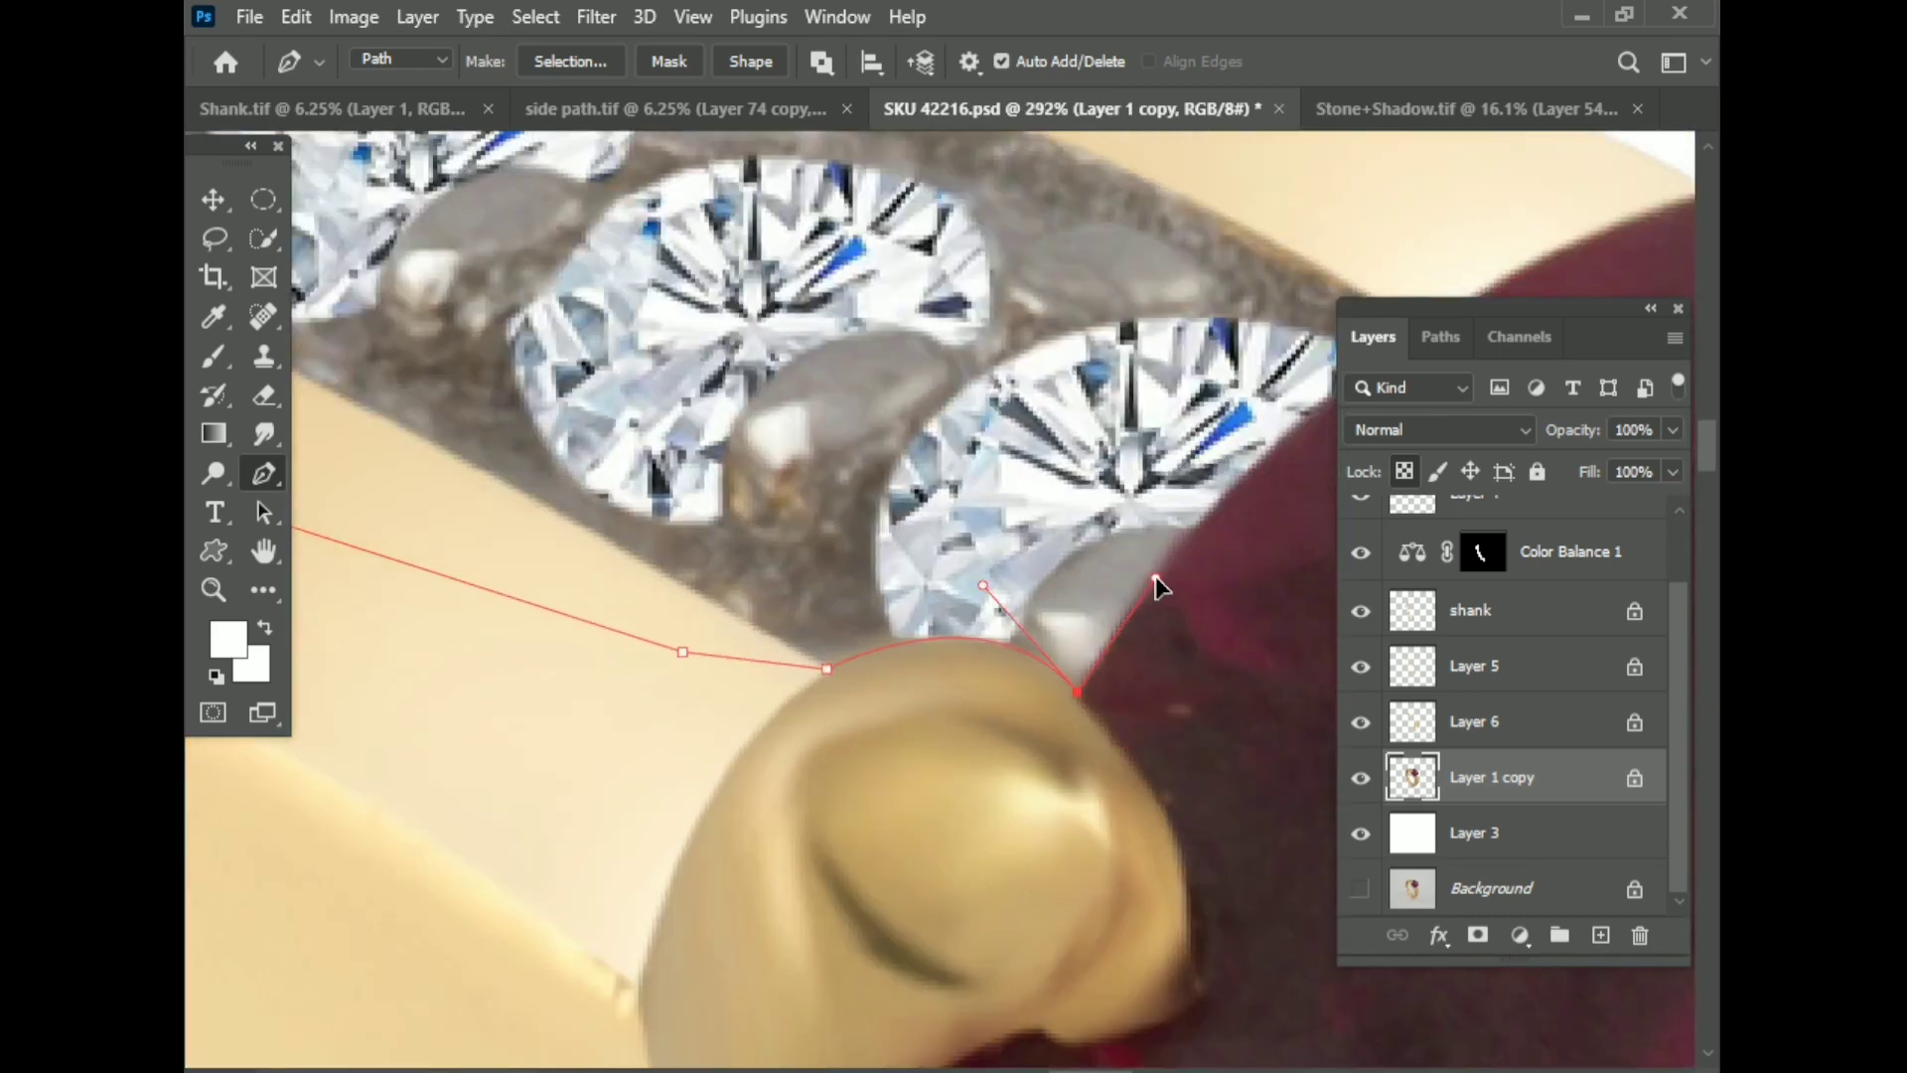
scroll(823, 687, "down", 1)
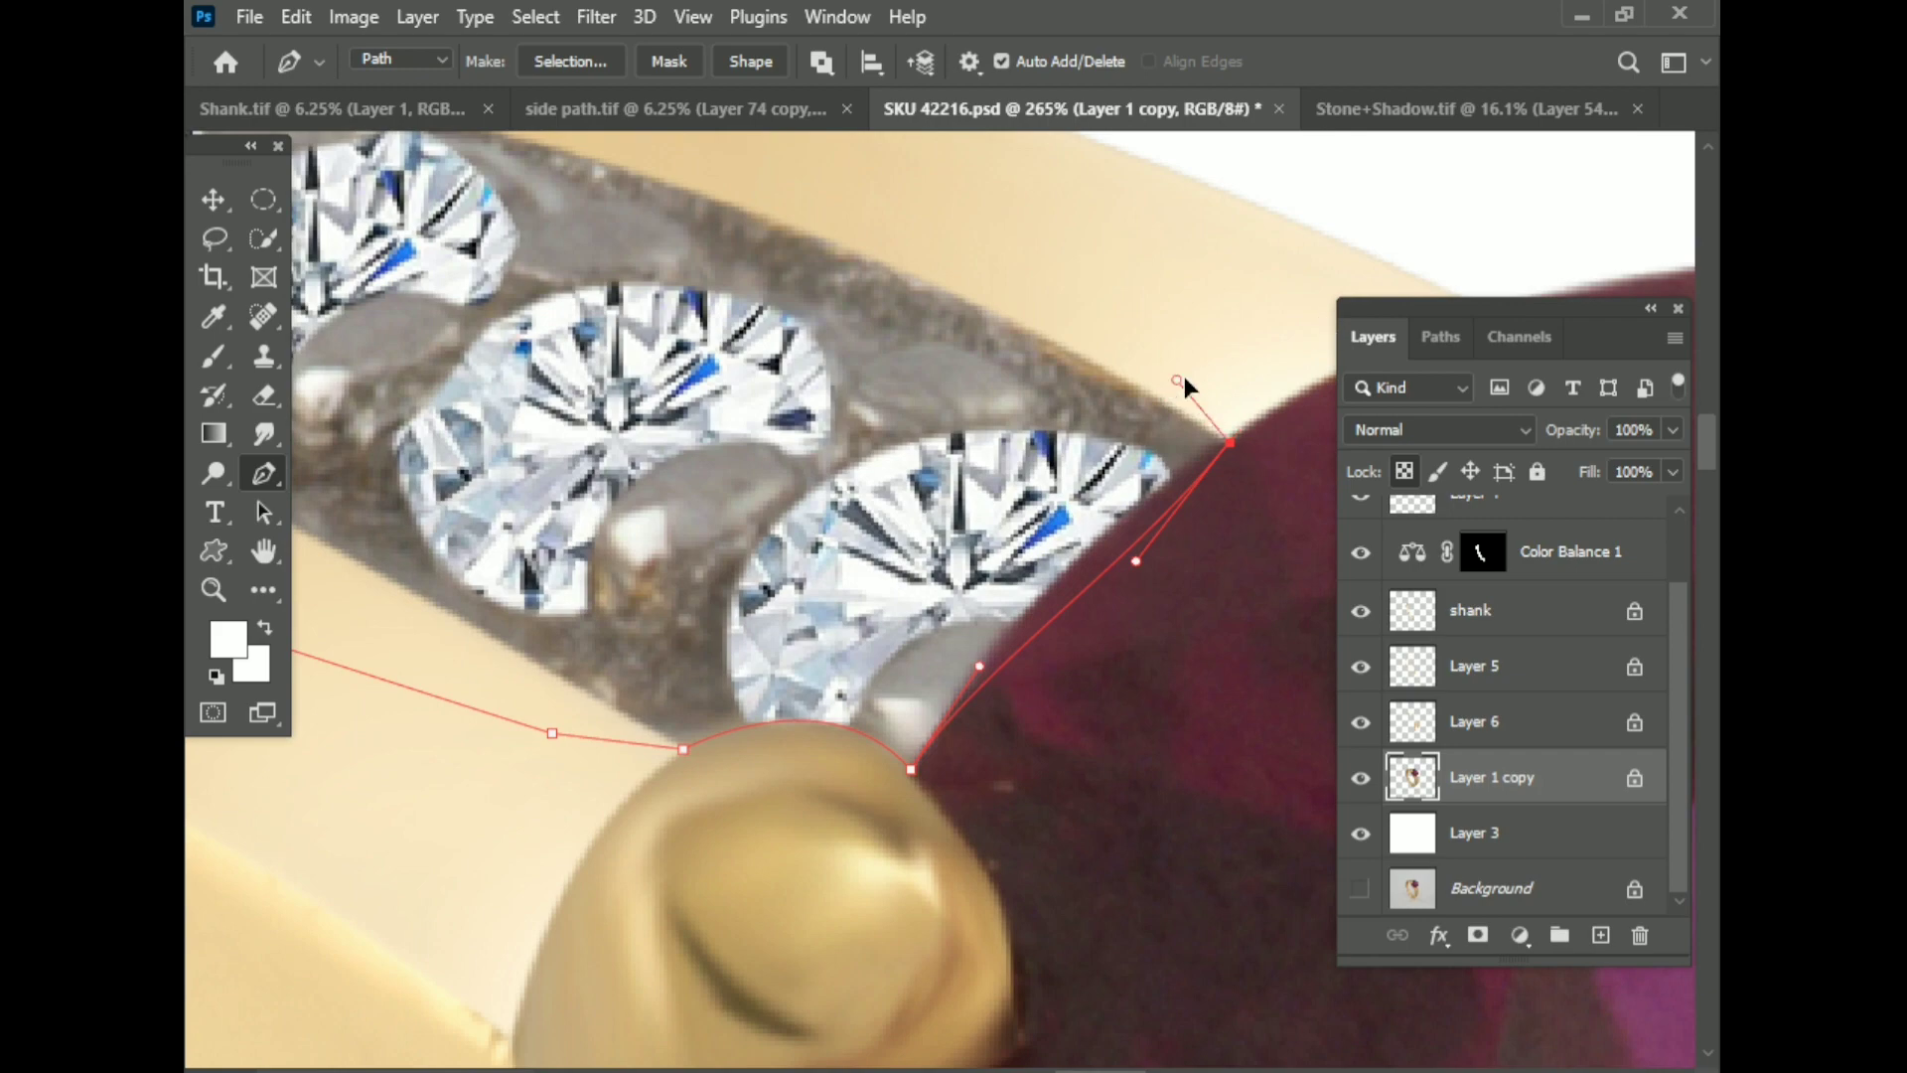
scroll(1185, 385, "down", 4)
scroll(502, 397, "up", 1)
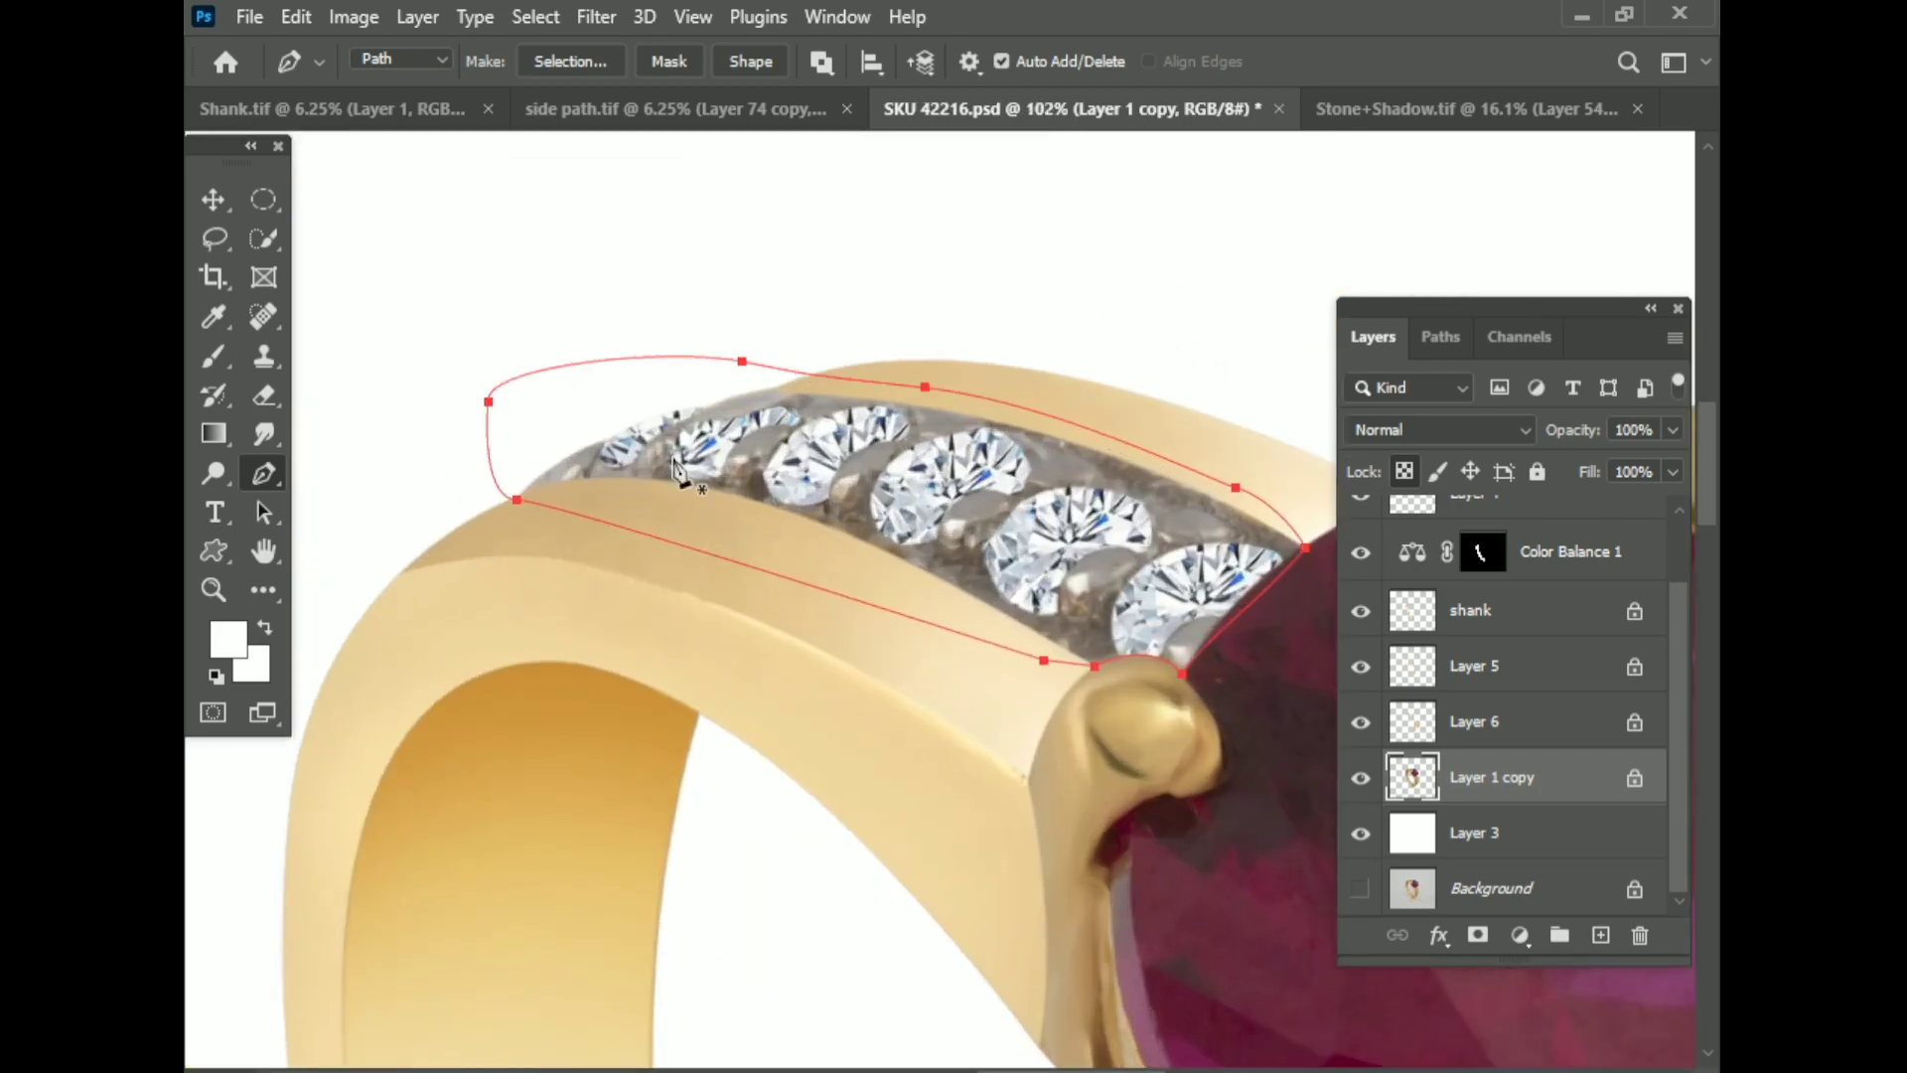
scroll(678, 472, "down", 4)
Step: Save the traced Work Path as Path 7
left_click(1440, 336)
double_click(1477, 740)
key("Return")
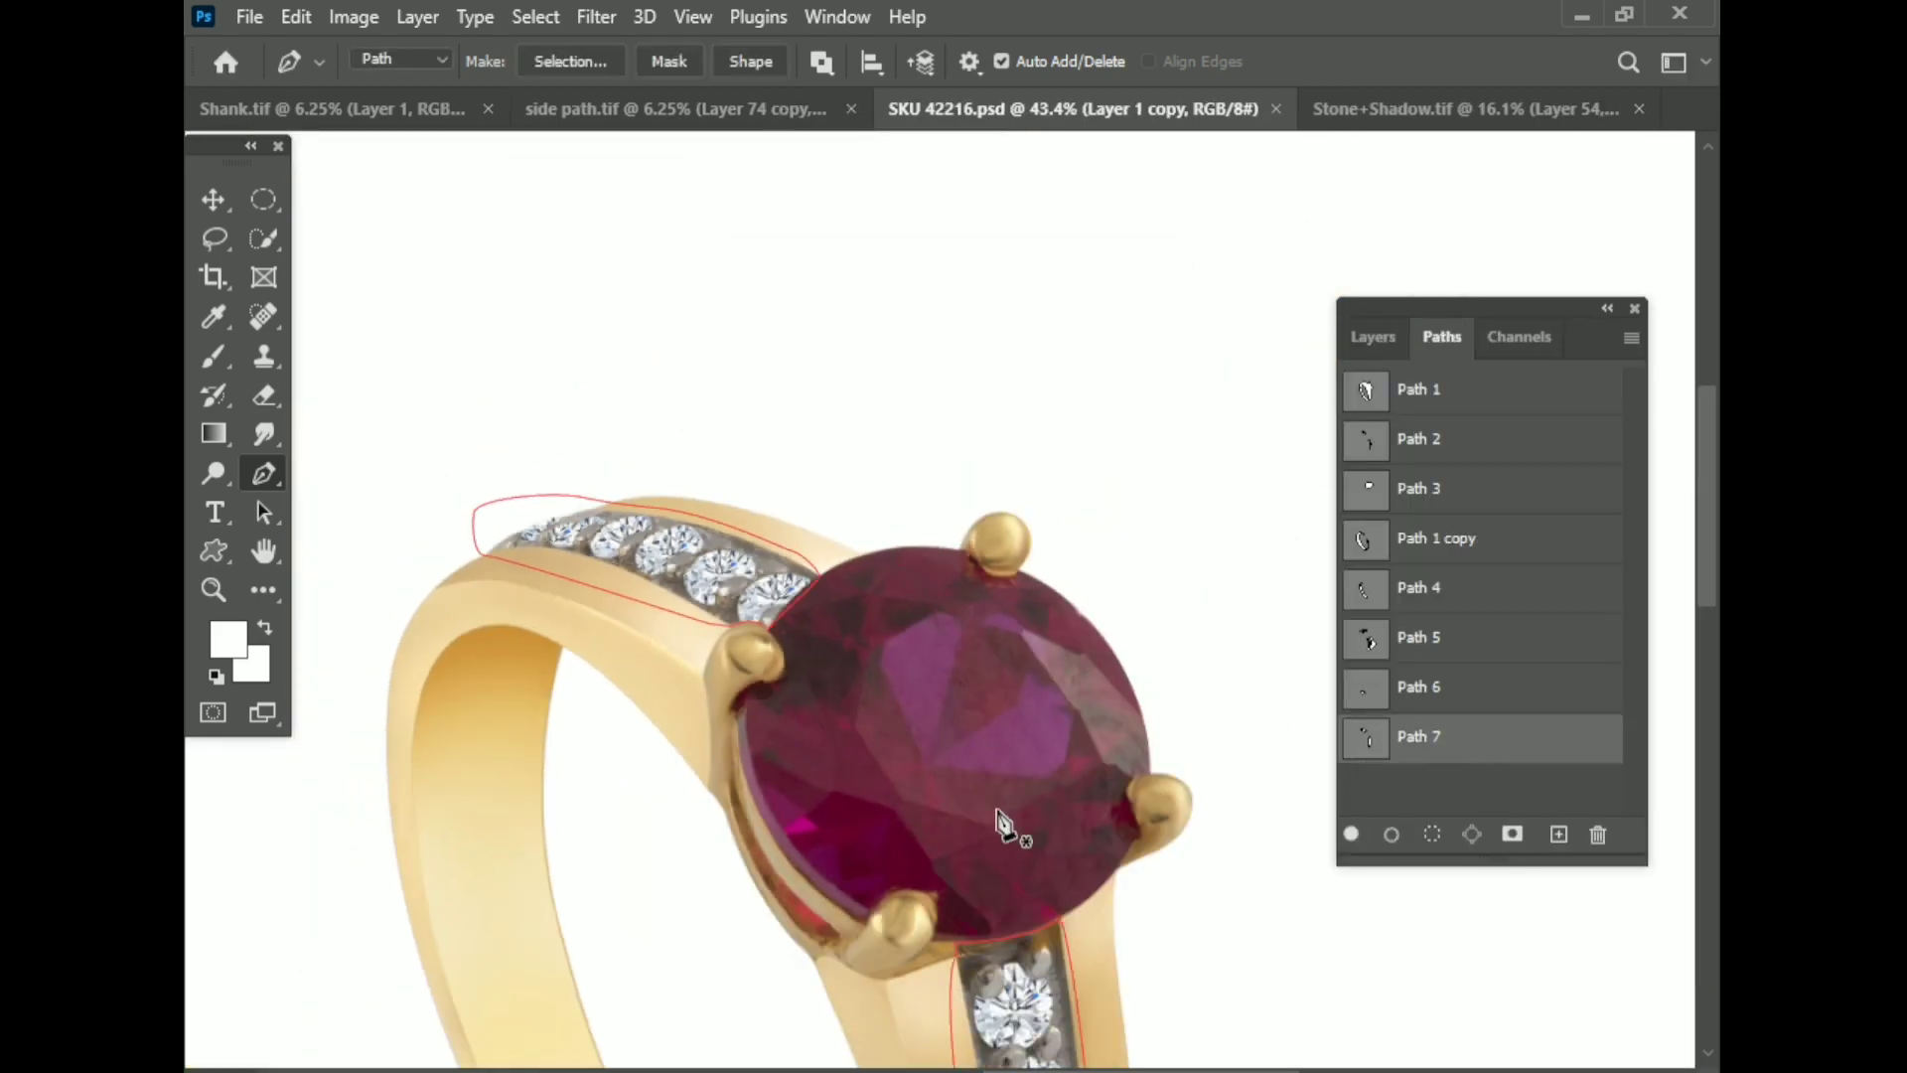
Step: Turn Path 7 into a selection and return to the Layers panel
right_click(717, 556)
left_click(799, 545)
key("Return")
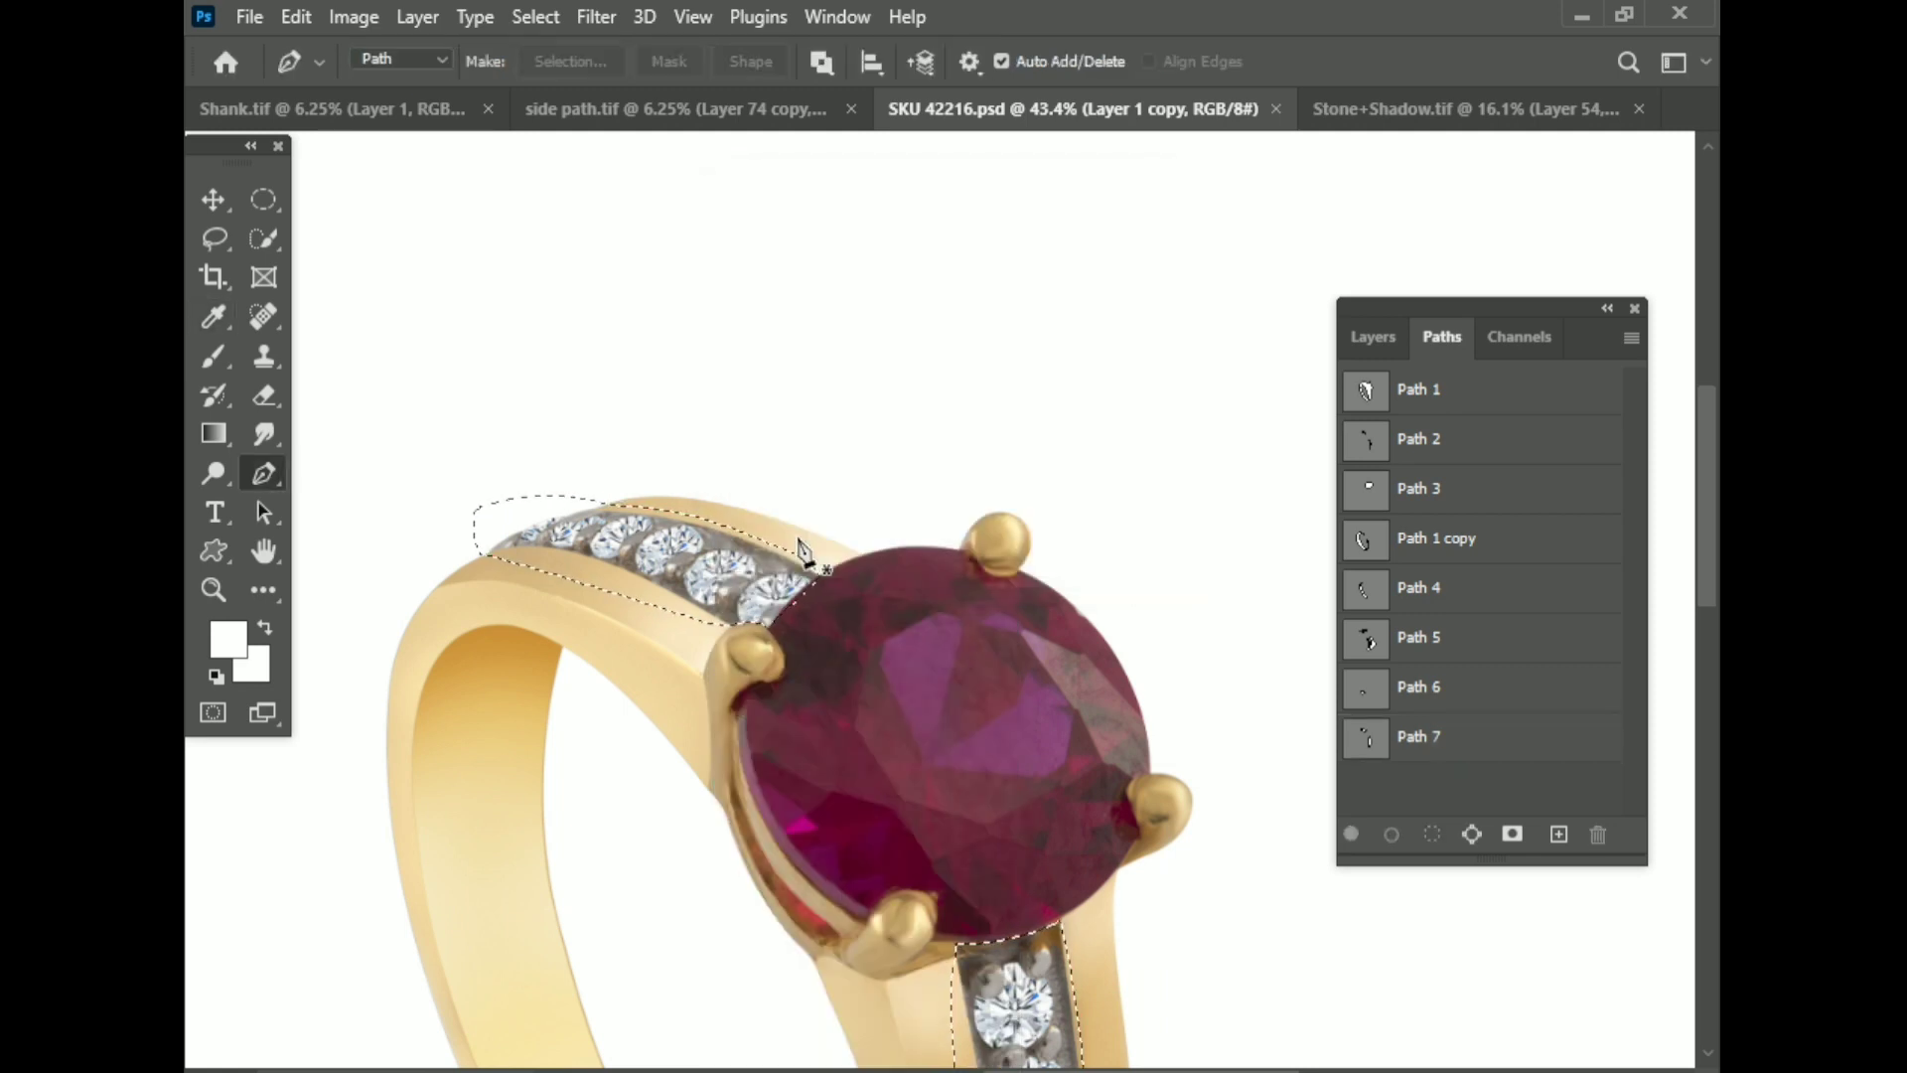
left_click(1371, 338)
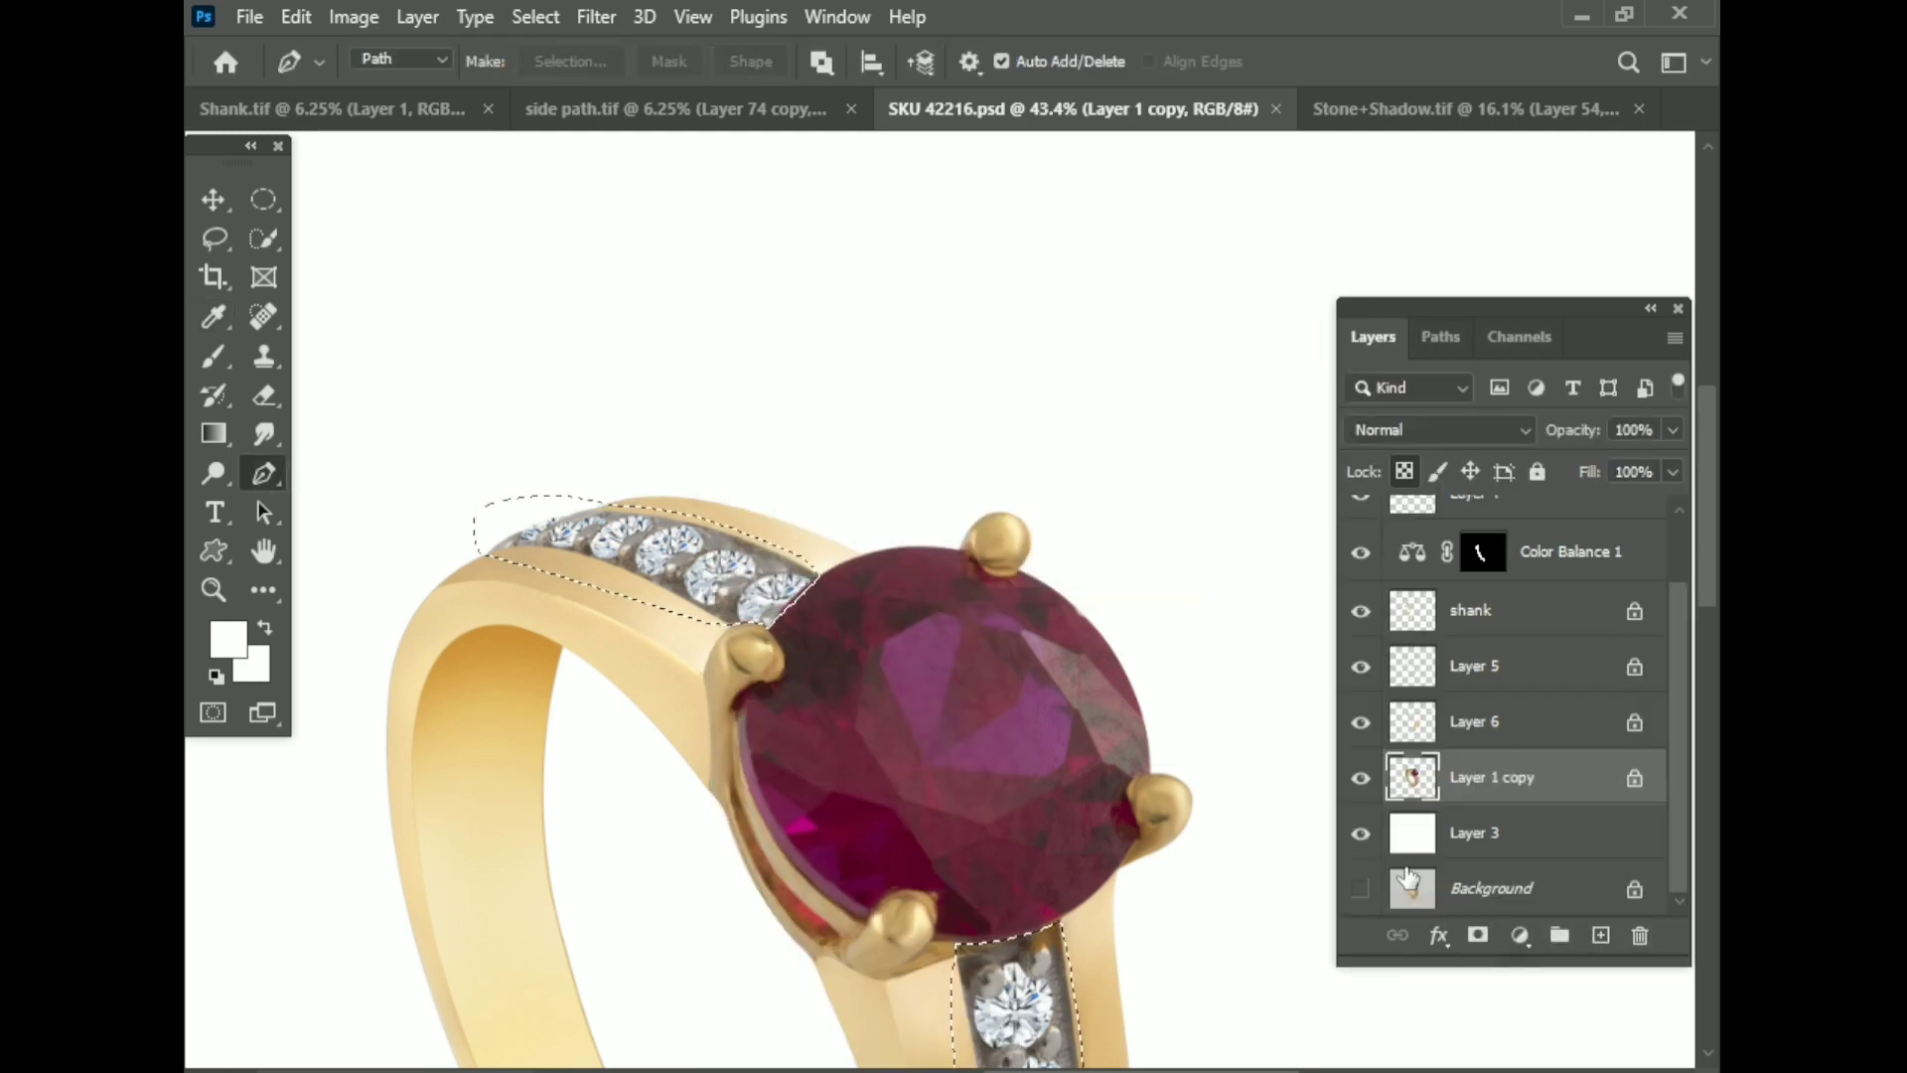
Step: Copy the channels to a new layer named 'silver part' and set Saturation to -100
key("ctrl+j")
type("part")
key("Return")
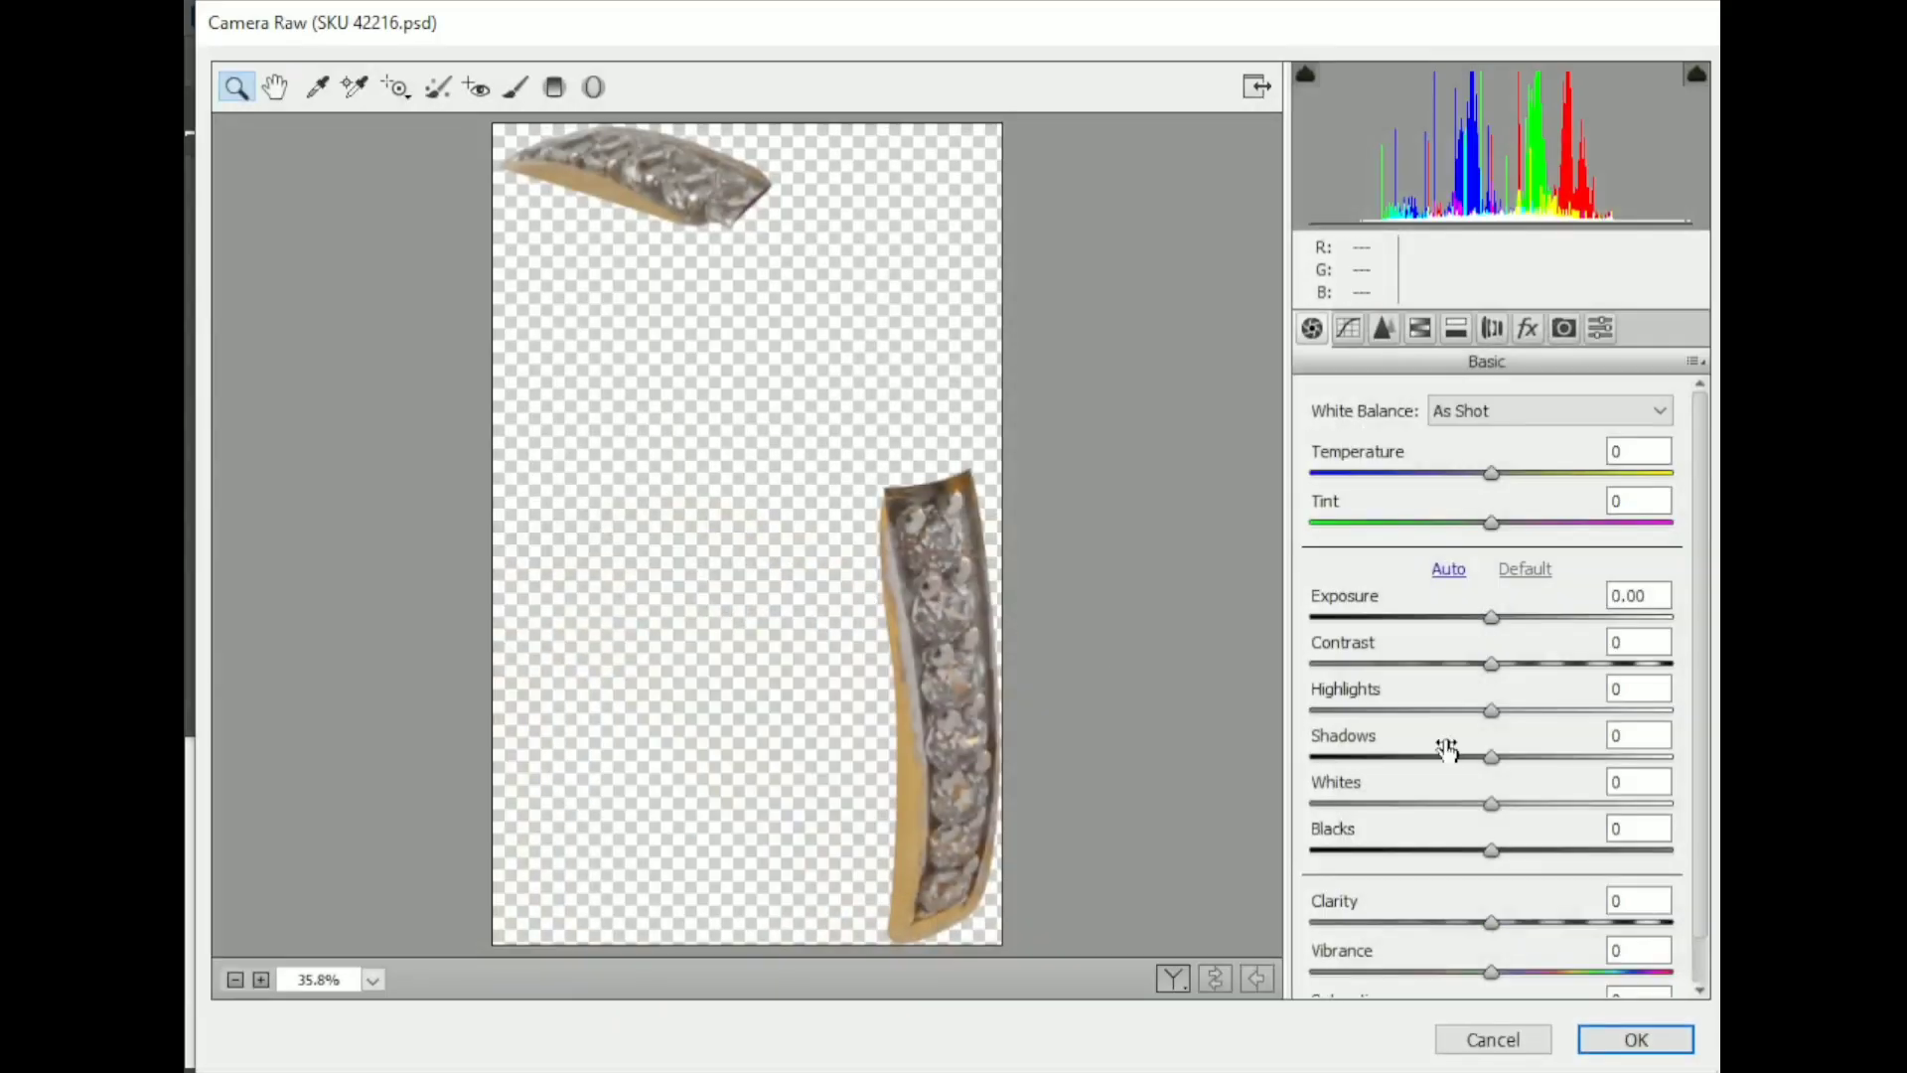
scroll(1503, 848, "down", 2)
left_click_drag(1493, 971, 1216, 977)
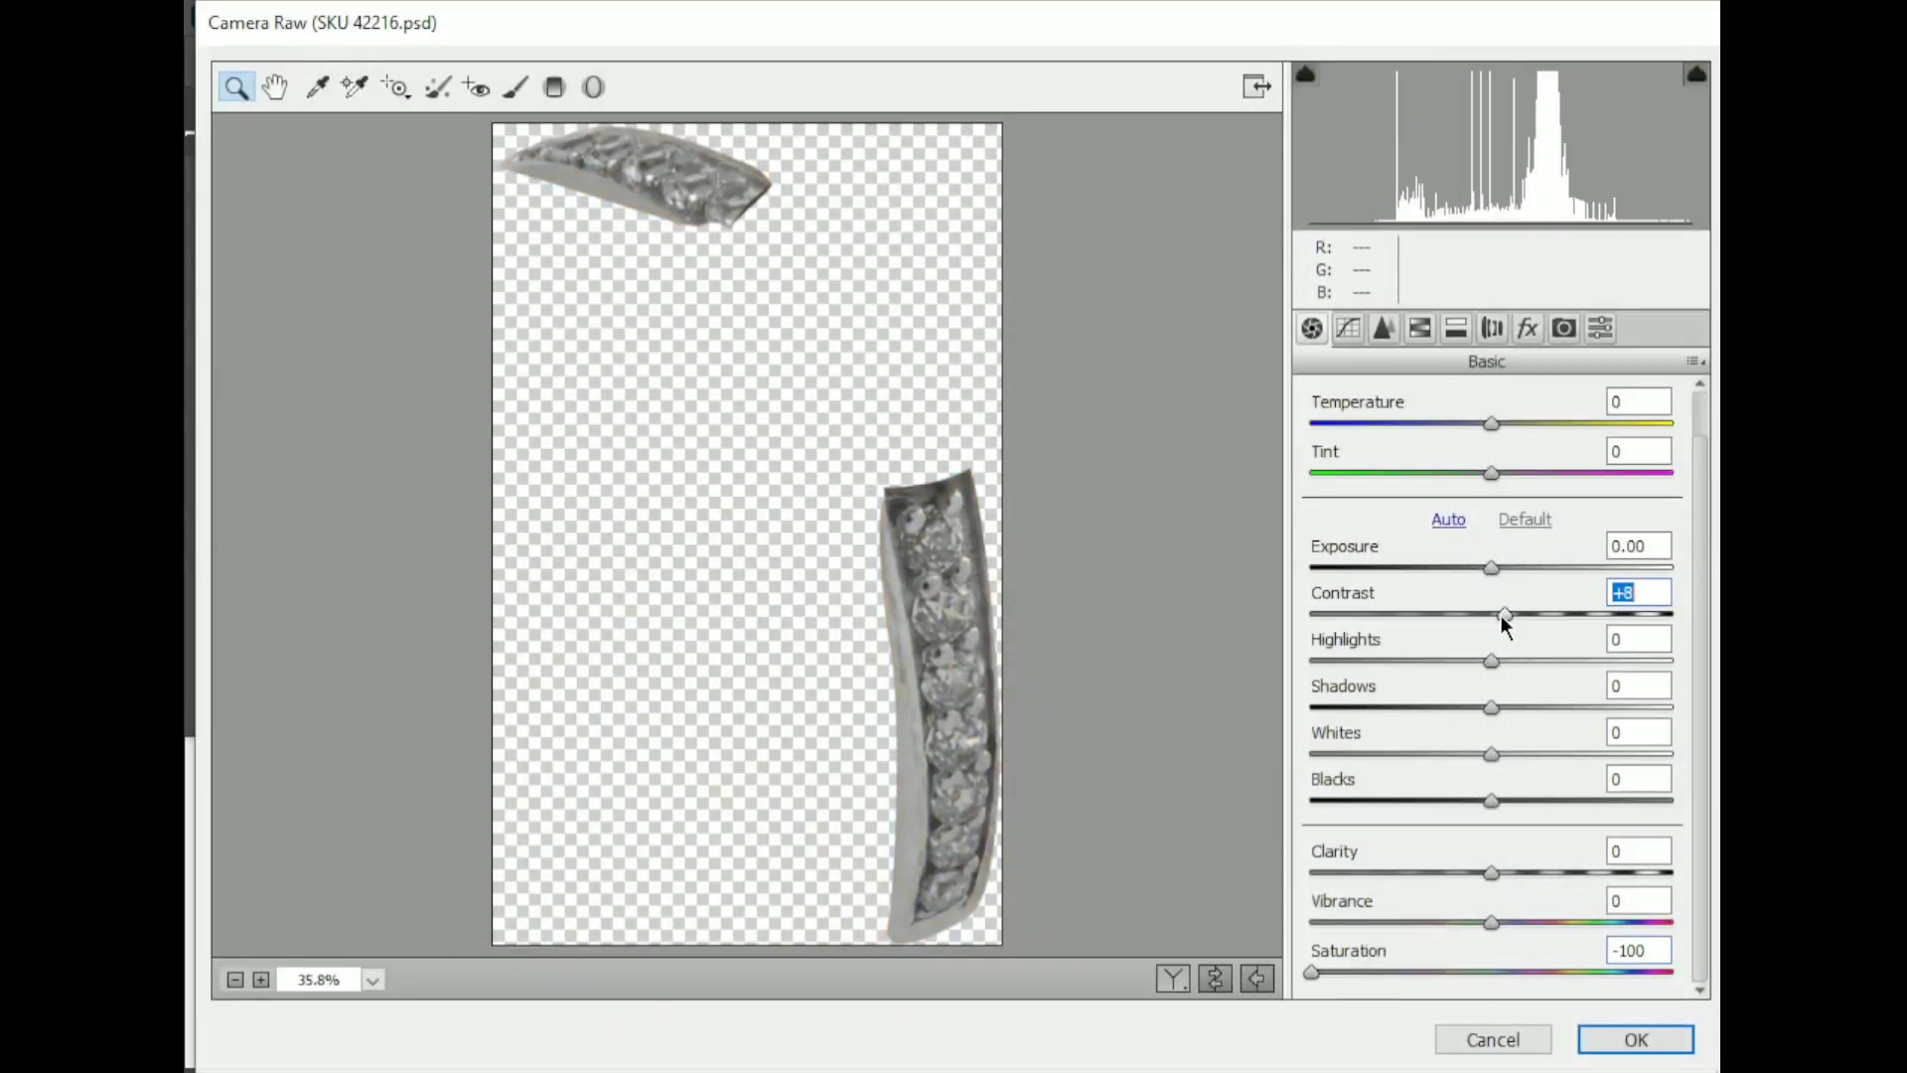
Step: Apply the Camera Raw desaturation to the silver part layer
left_click(1636, 1039)
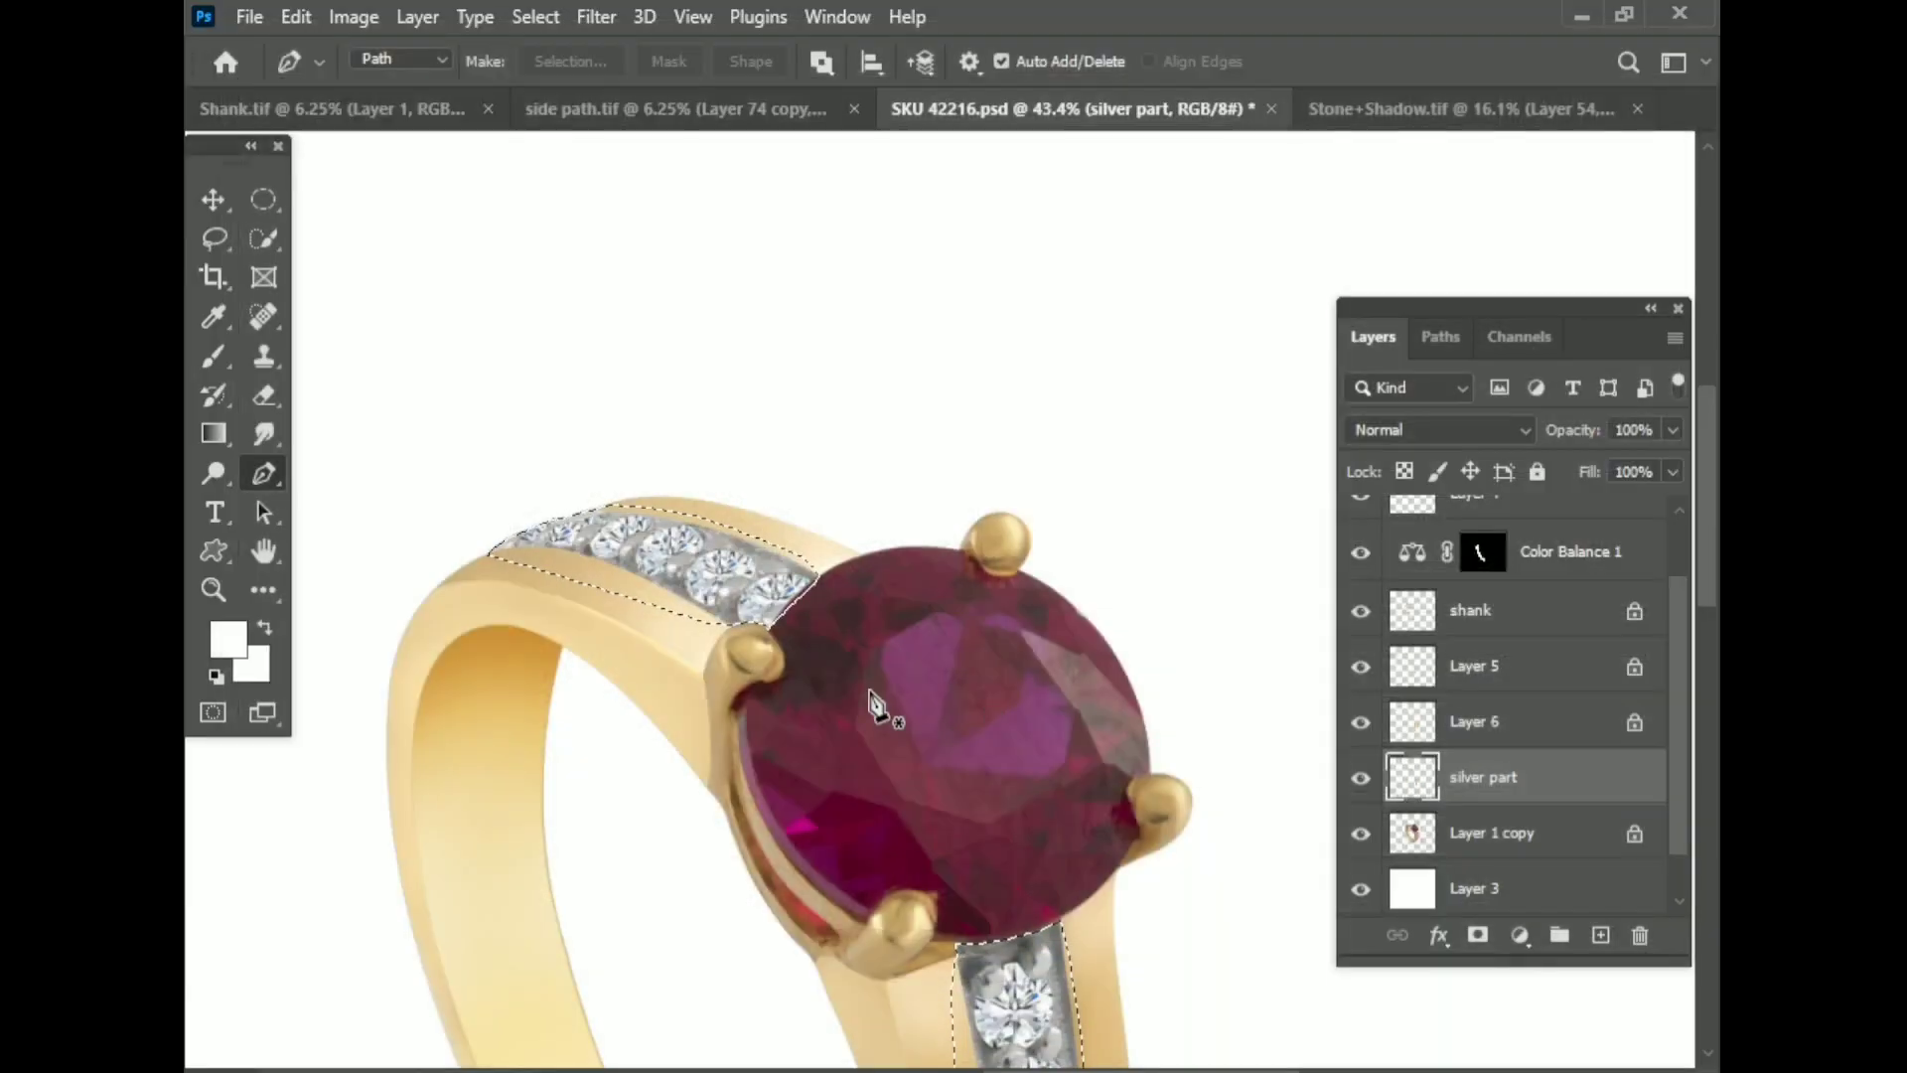
scroll(807, 681, "up", 3)
scroll(951, 596, "down", 2)
scroll(953, 600, "down", 2)
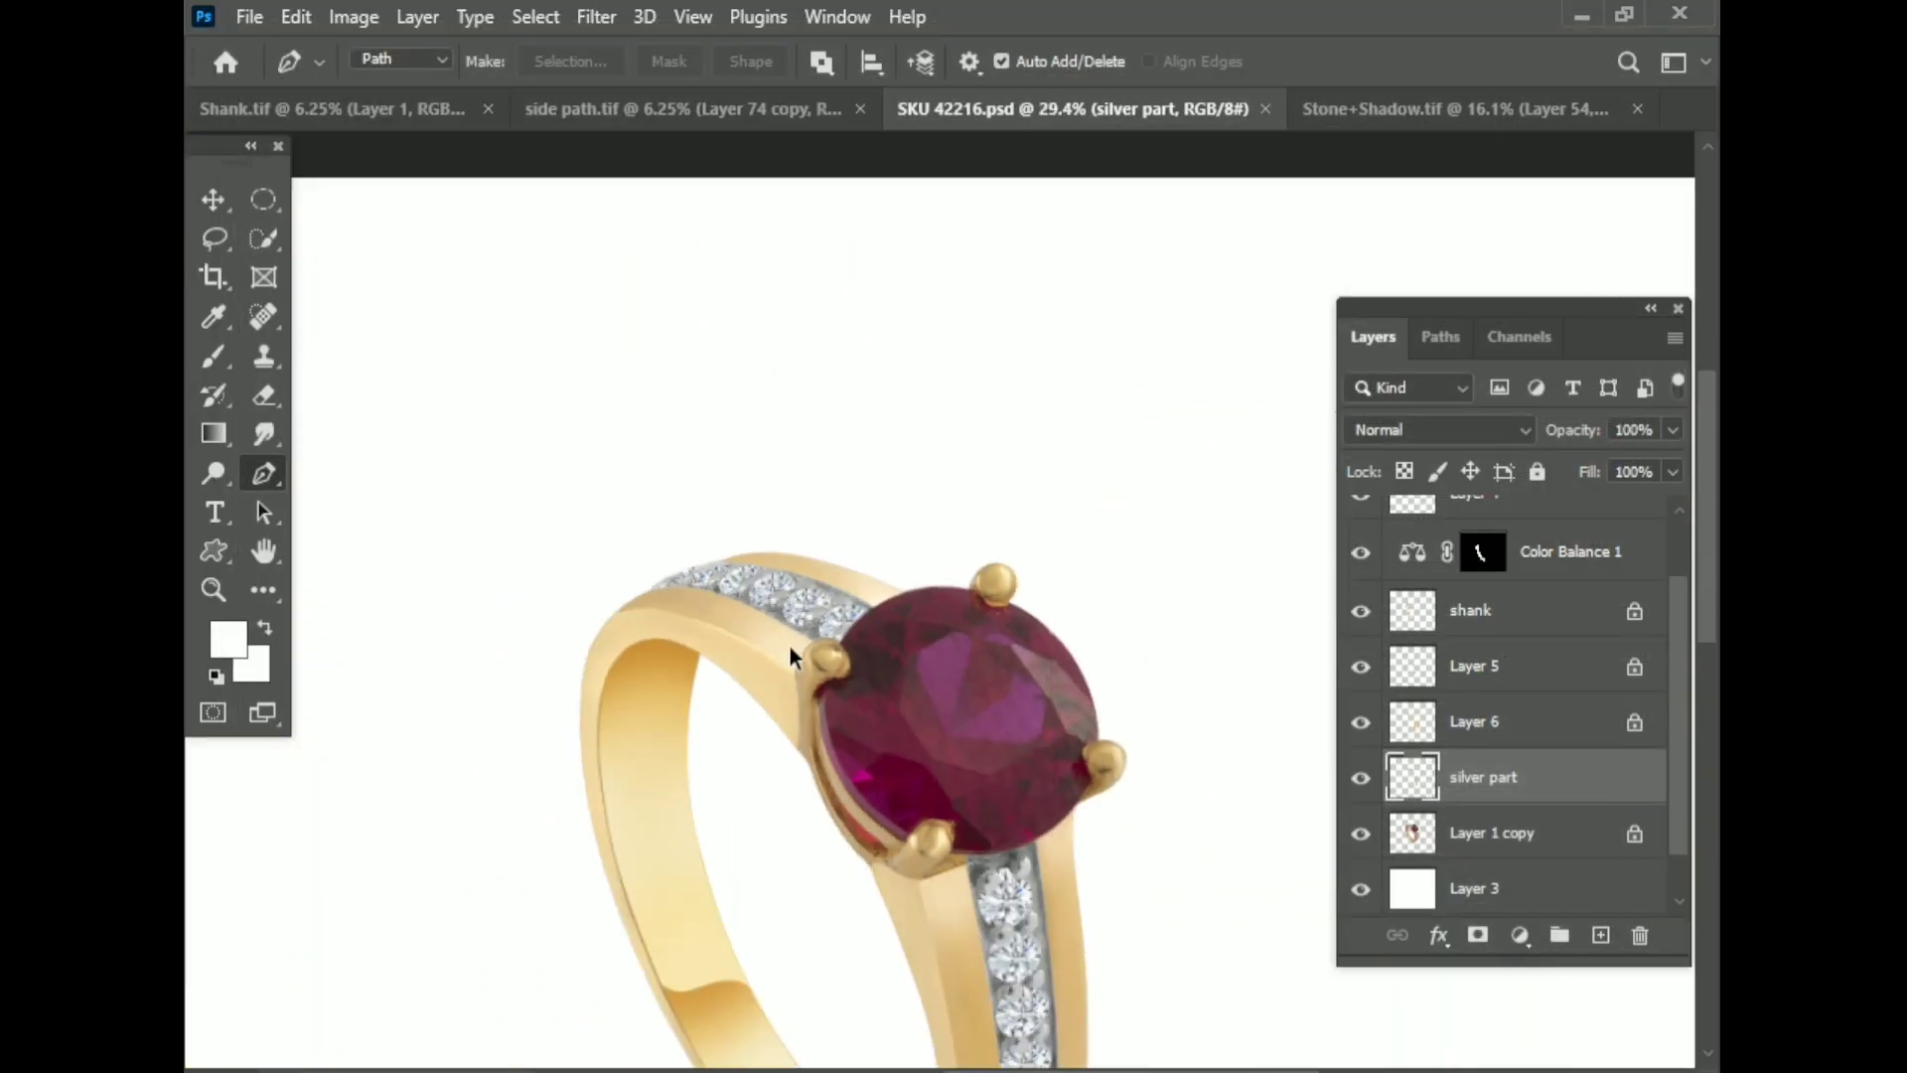
scroll(789, 644, "down", 2)
scroll(852, 693, "up", 5)
scroll(338, 352, "up", 1)
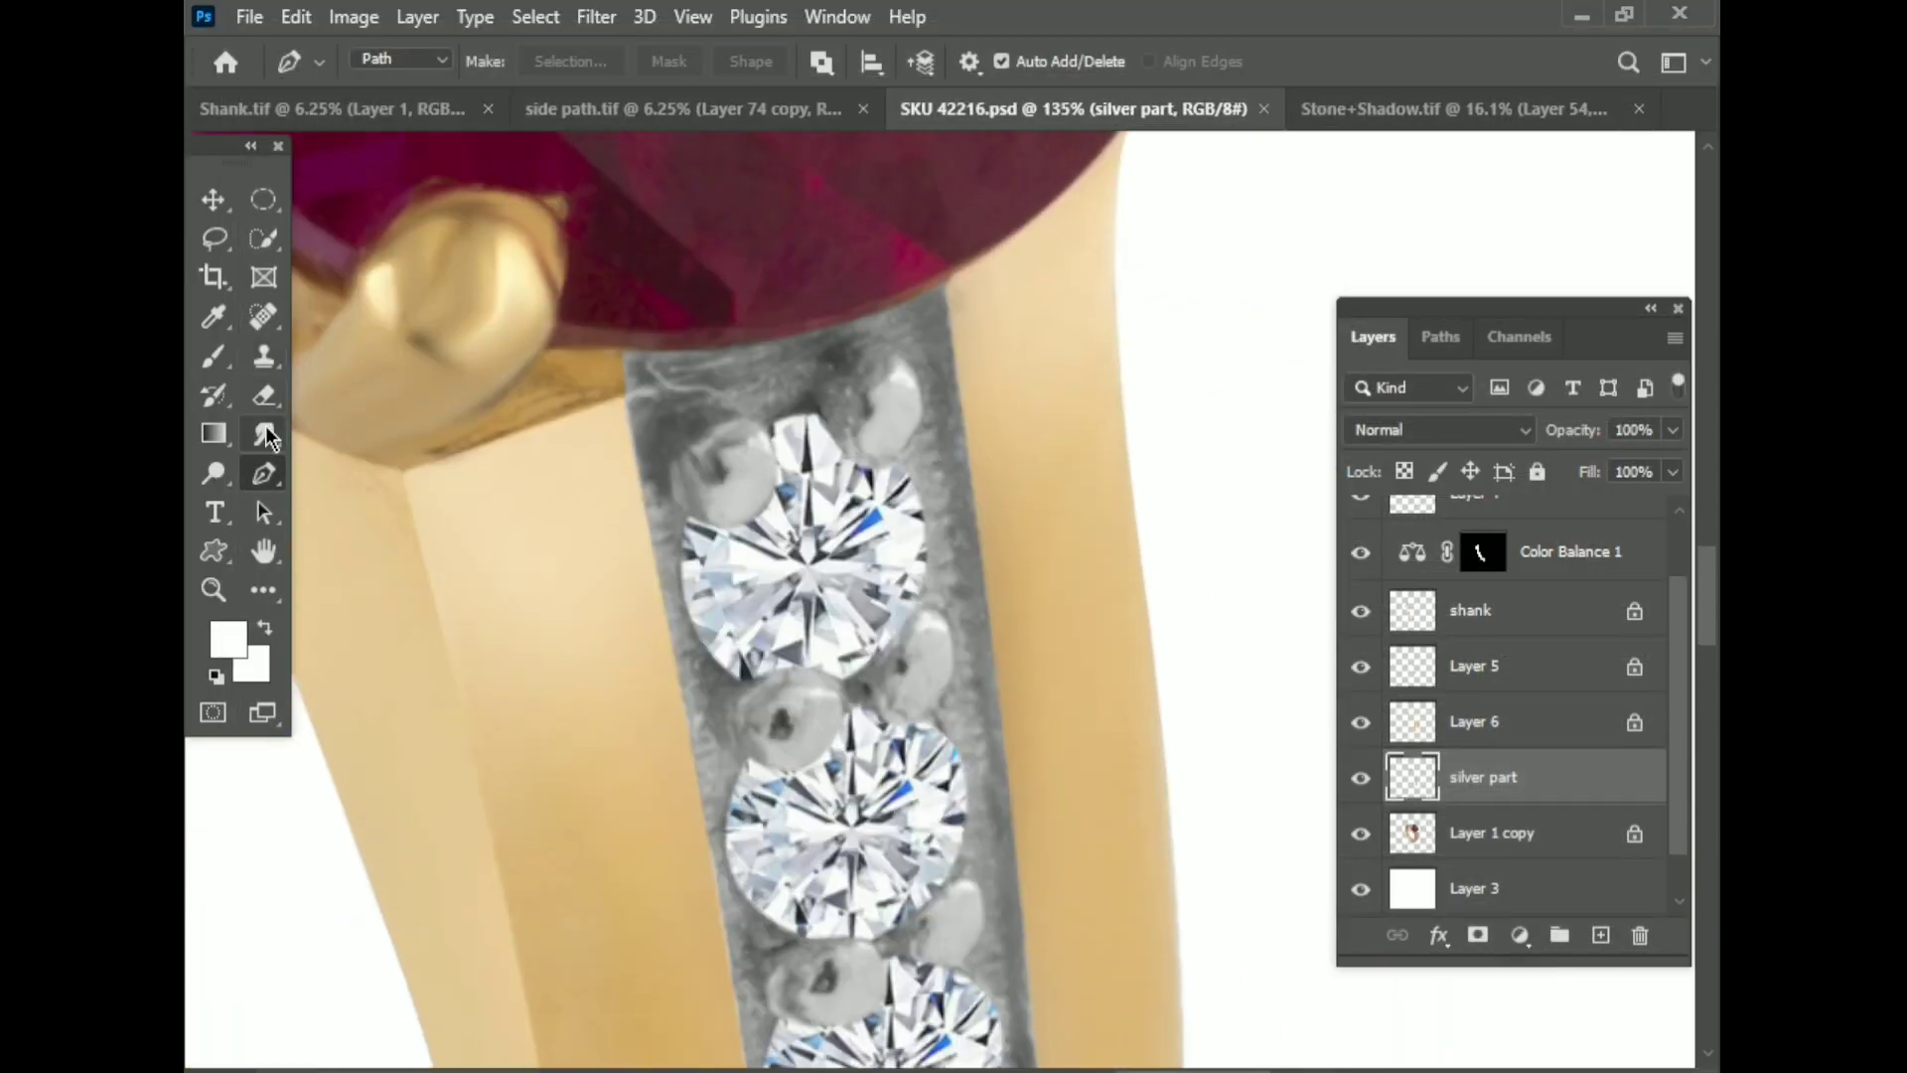
Step: Select the Mixer Brush Tool and lock the silver part layer's transparent pixels
right_click(214, 356)
left_click(325, 443)
left_click(1403, 471)
scroll(976, 387, "up", 2)
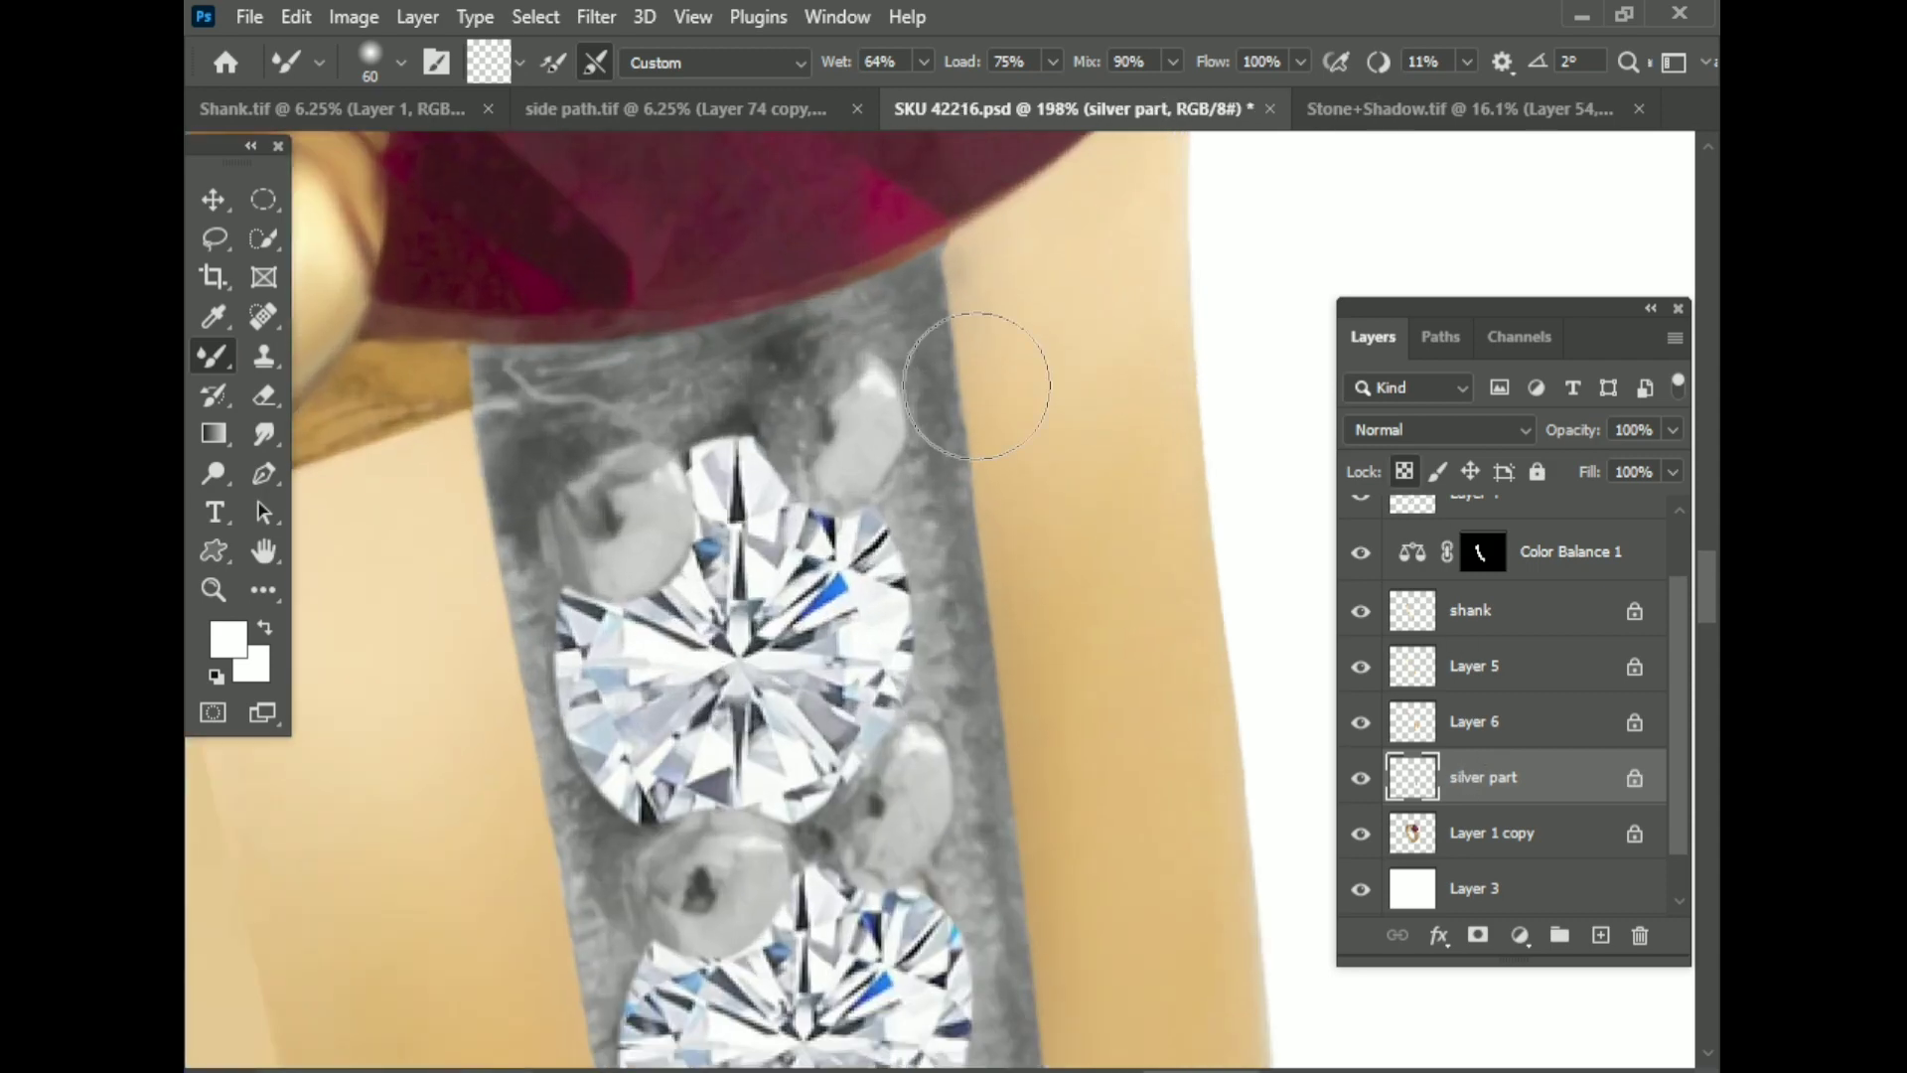
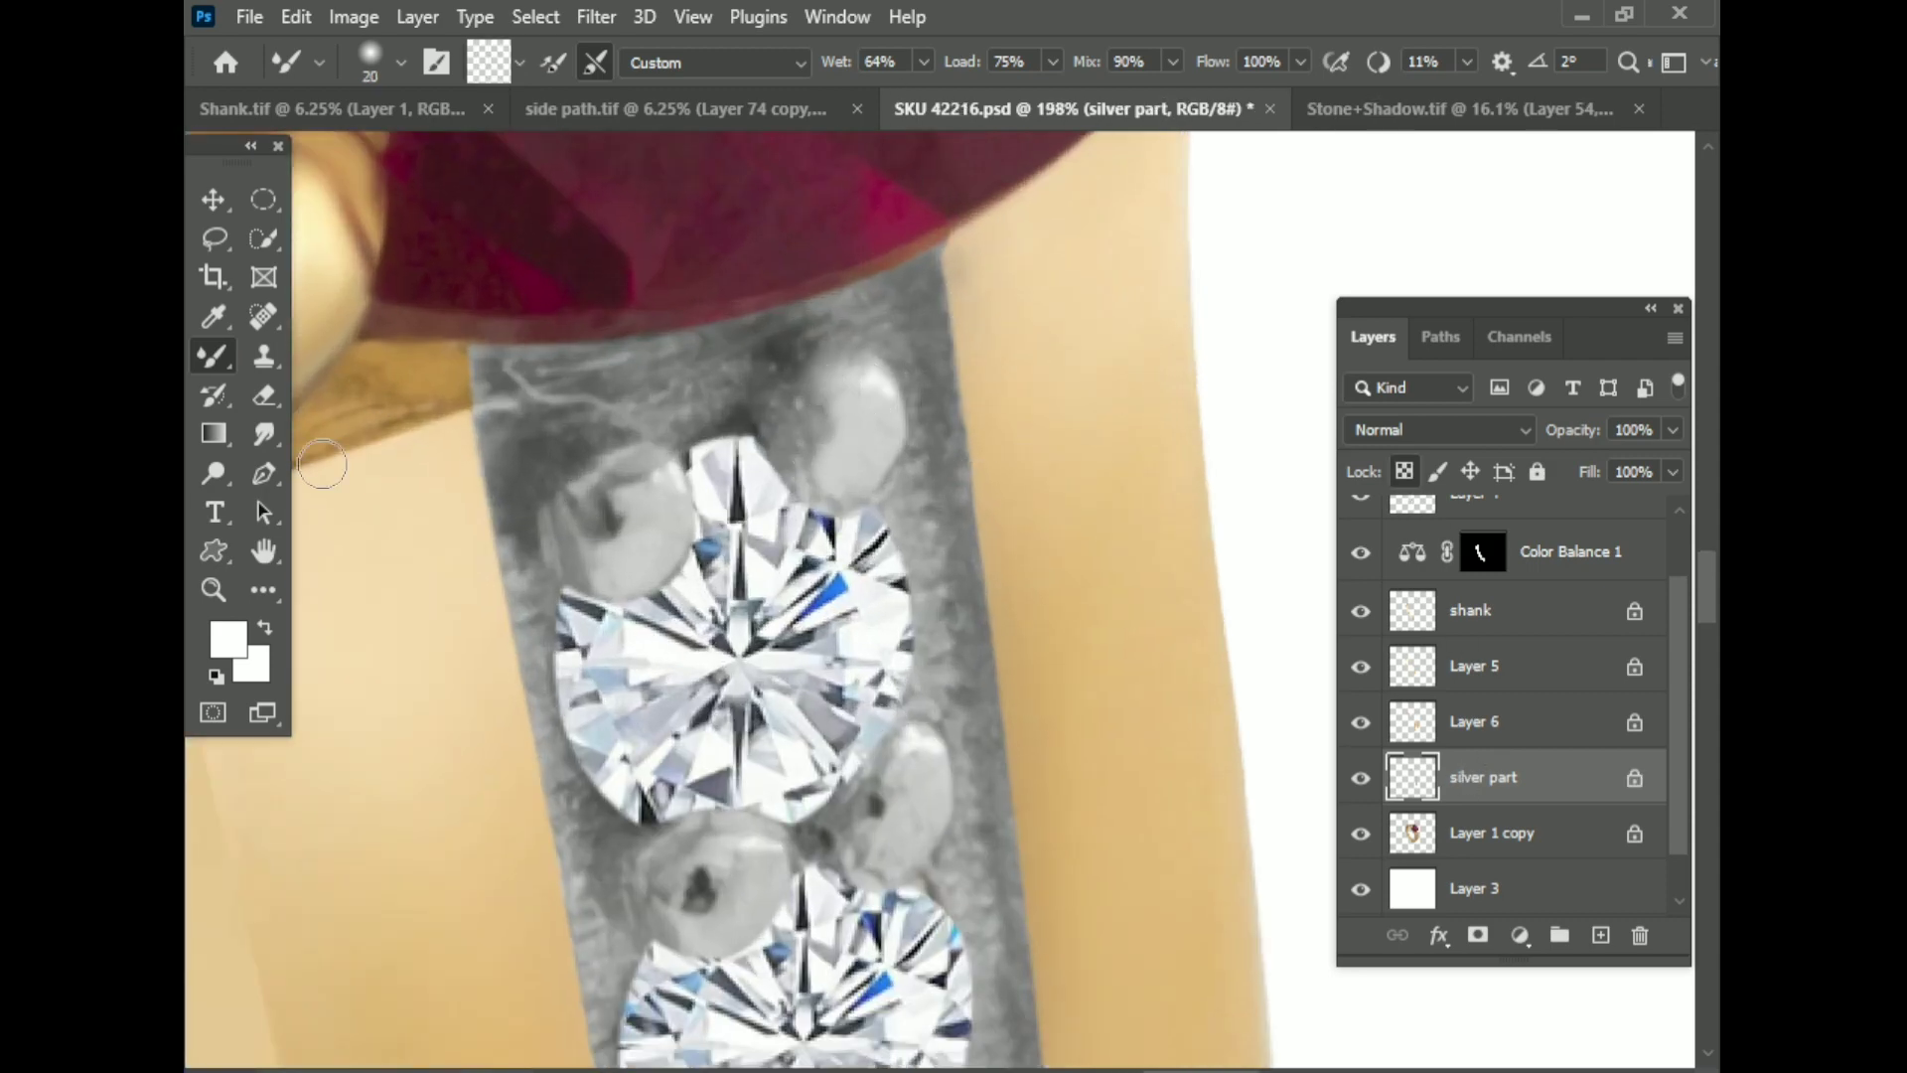
Step: Smudge the prongs along the diamond channel with a slightly larger Smudge brush
key("r")
key("bracketright")
scroll(646, 424, "down", 2)
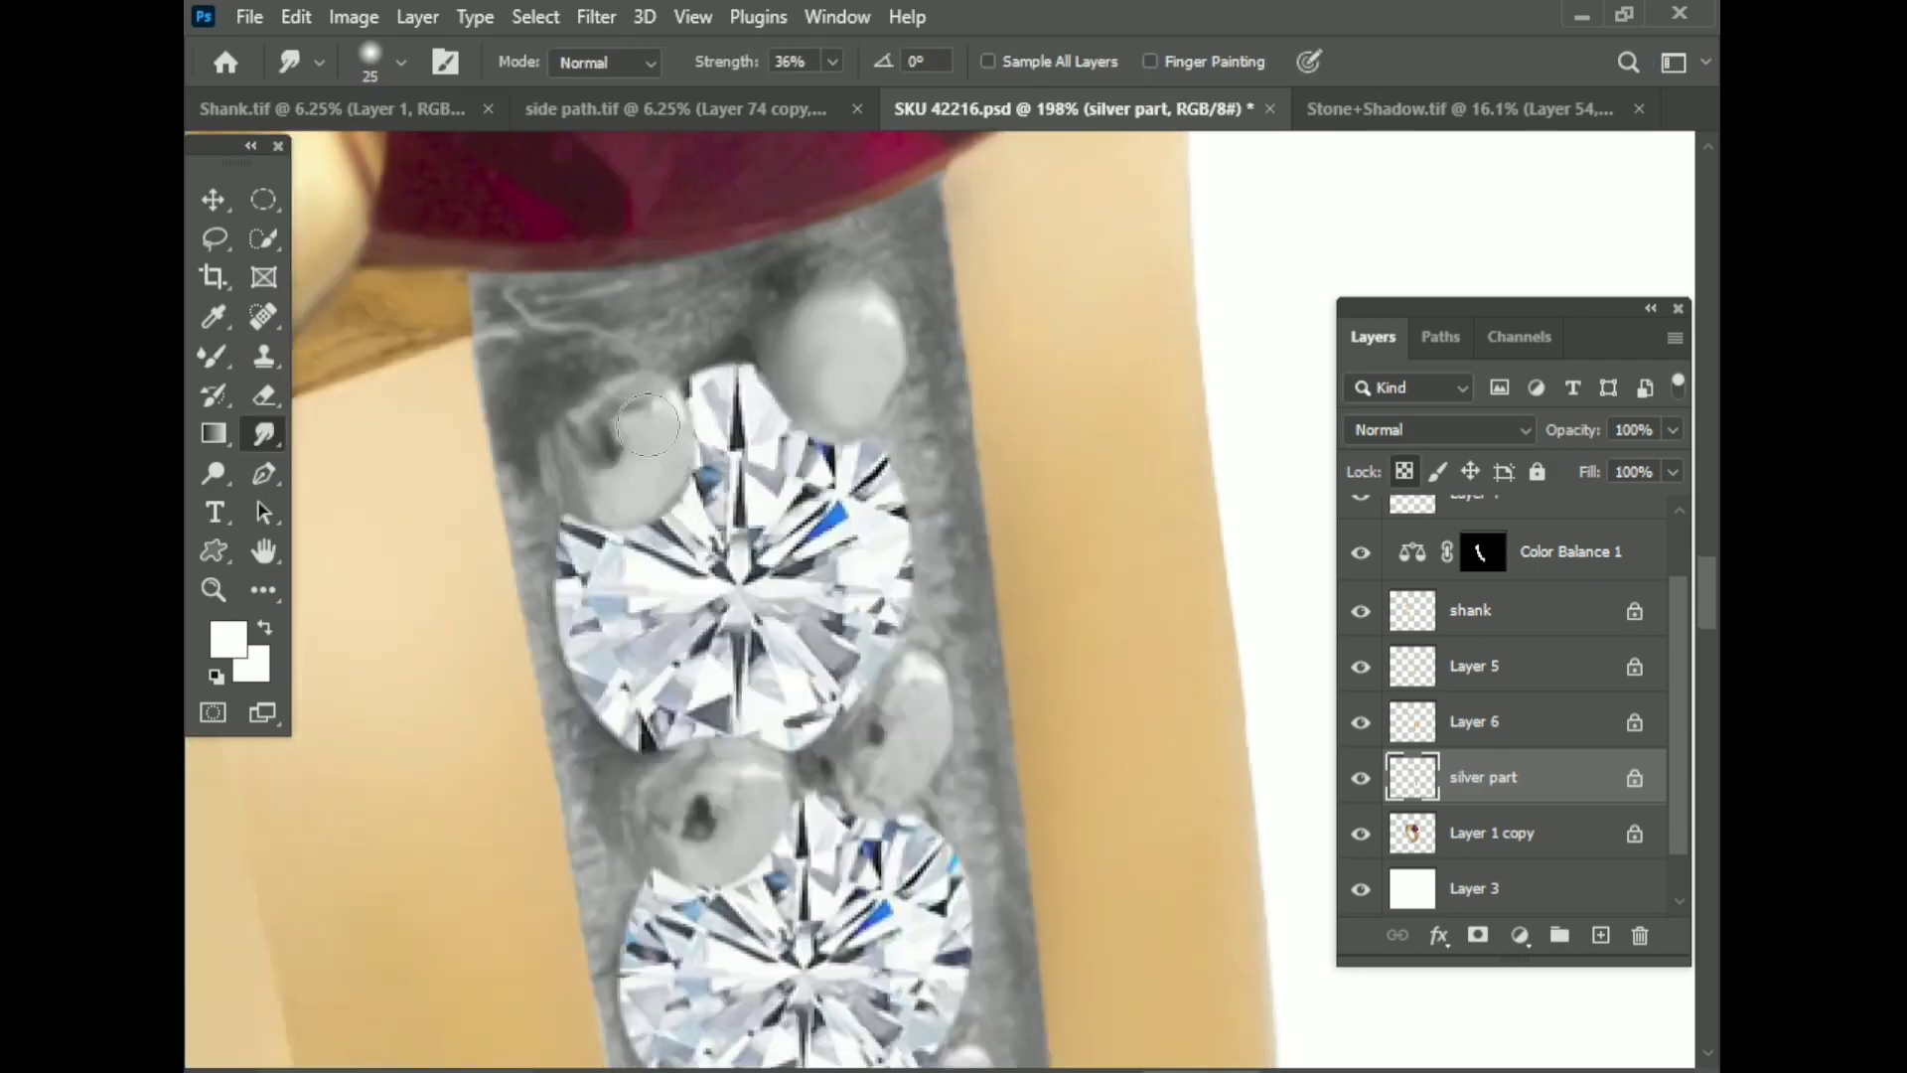
scroll(901, 511, "down", 5)
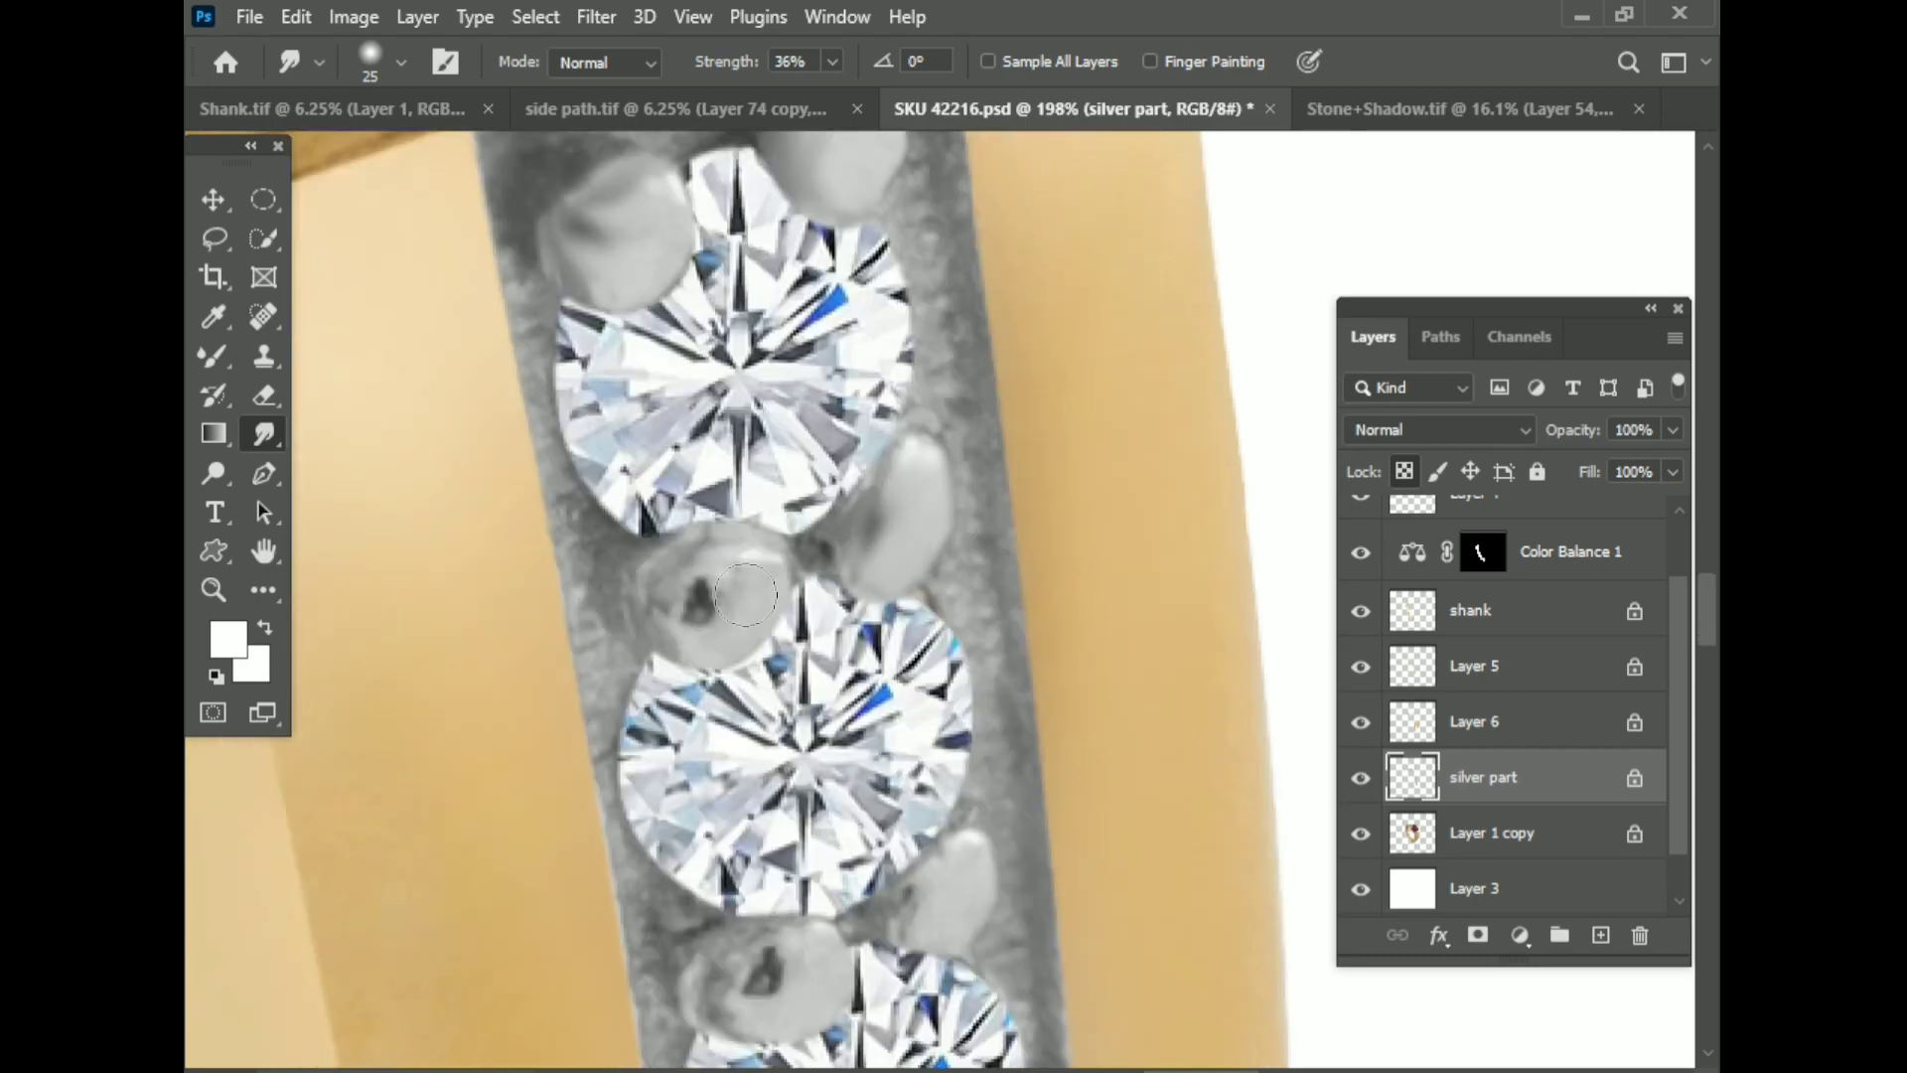
scroll(730, 611, "down", 8)
scroll(735, 631, "down", 4)
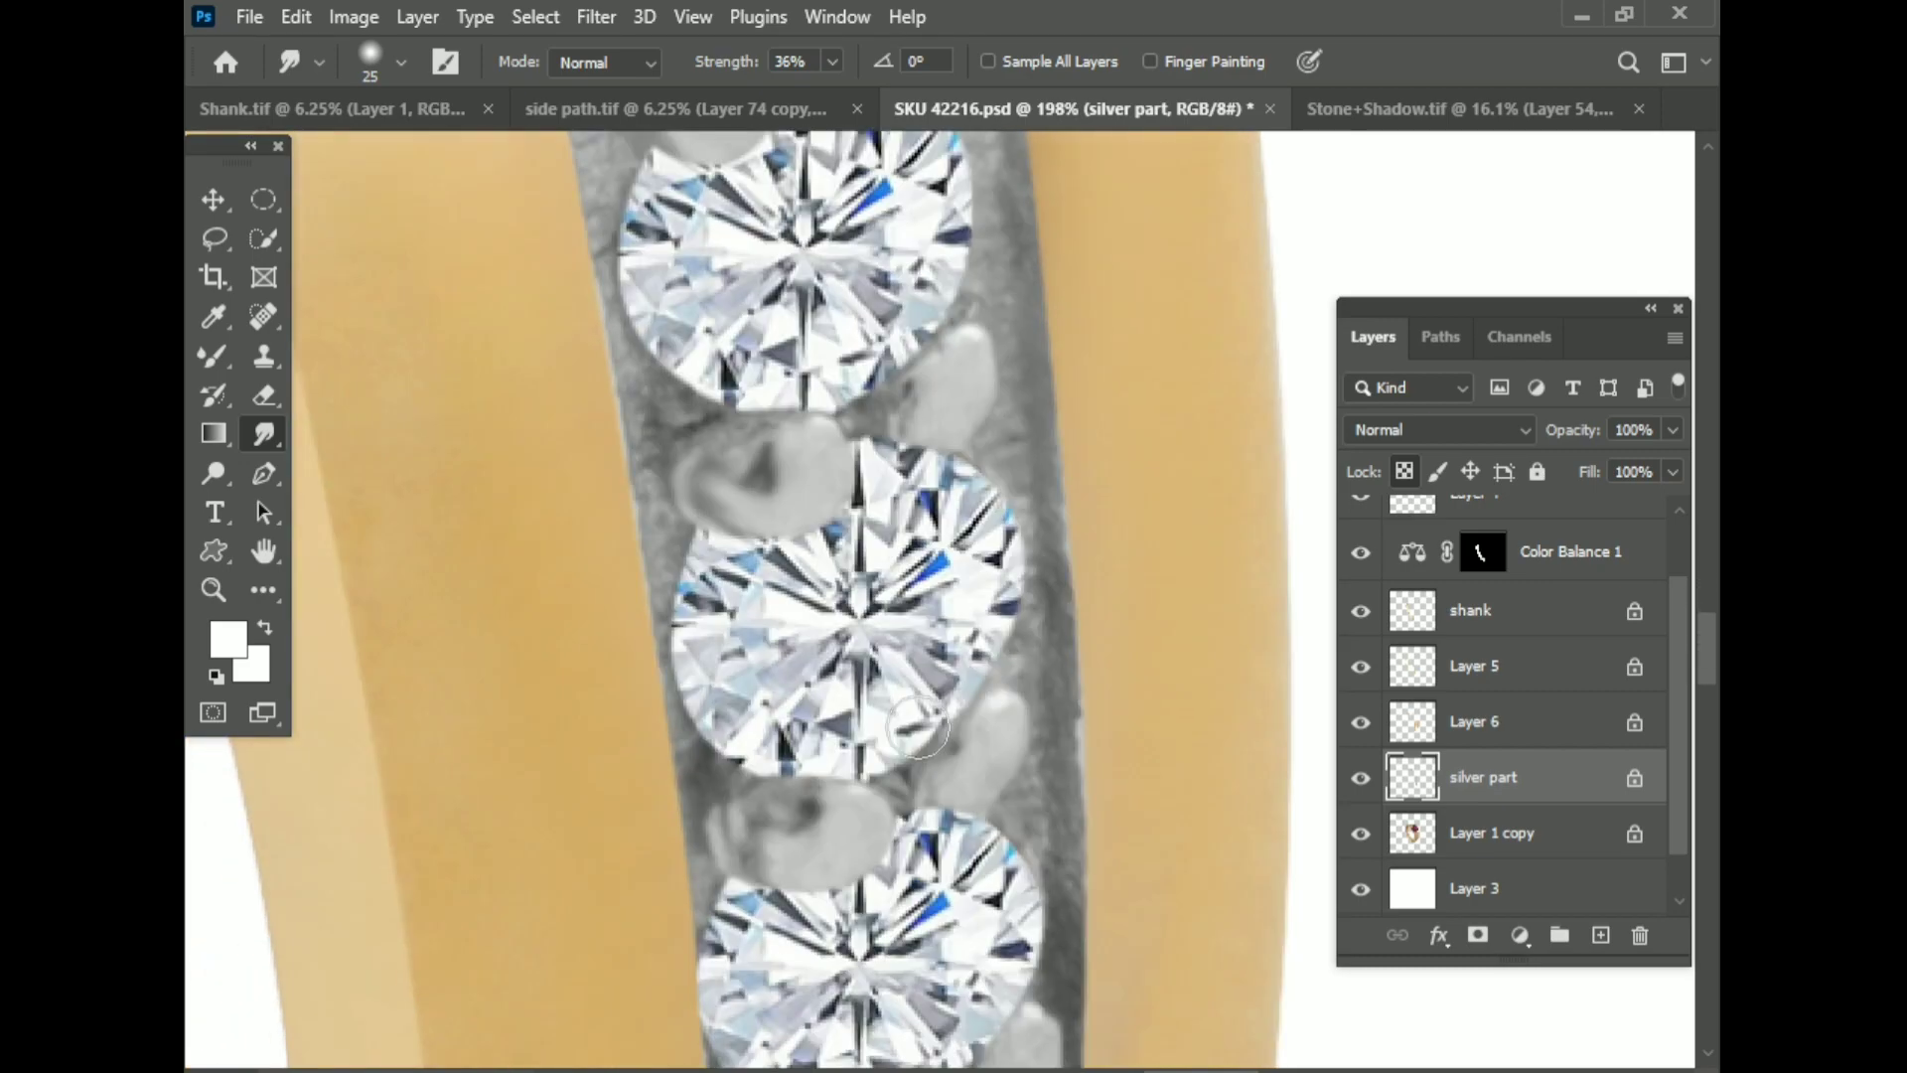
scroll(734, 636, "down", 4)
scroll(794, 645, "down", 4)
scroll(856, 660, "down", 2)
scroll(856, 659, "down", 3)
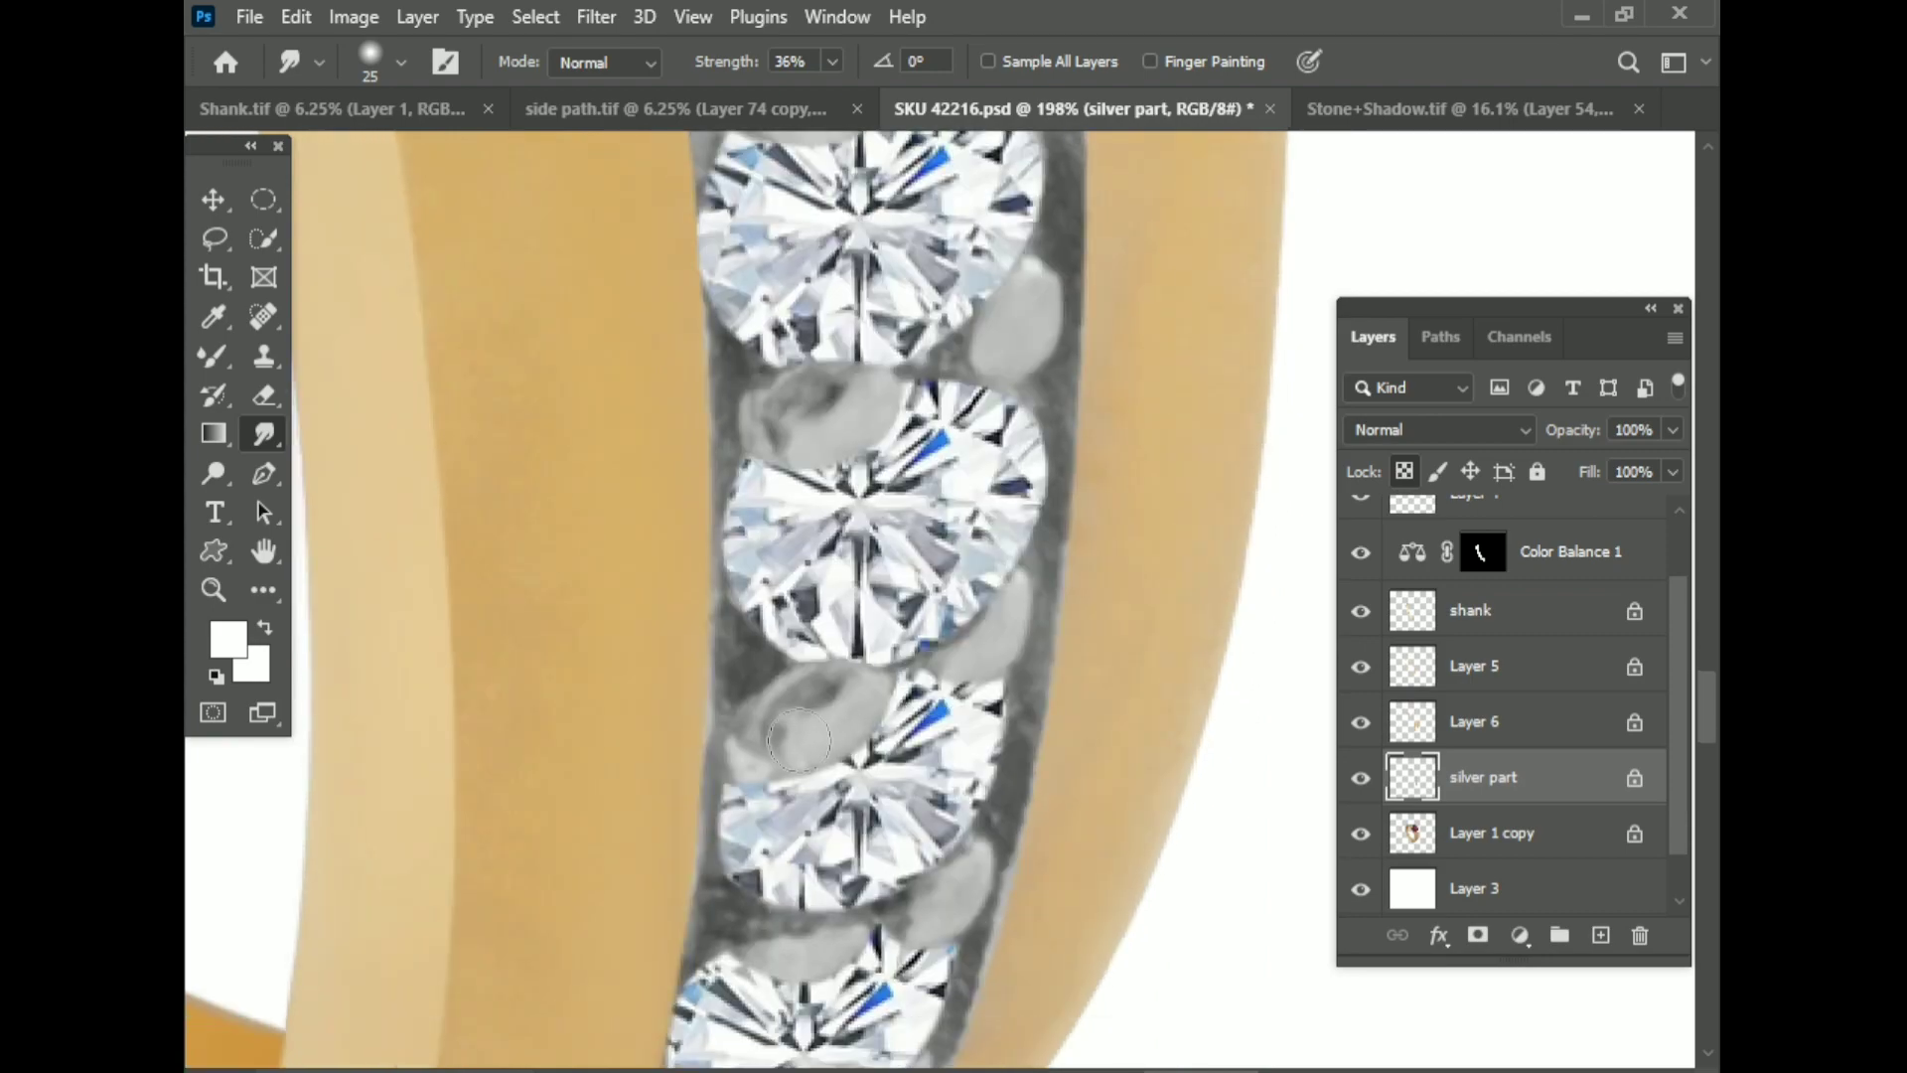
scroll(805, 715, "down", 3)
scroll(755, 795, "down", 3)
scroll(694, 887, "down", 3)
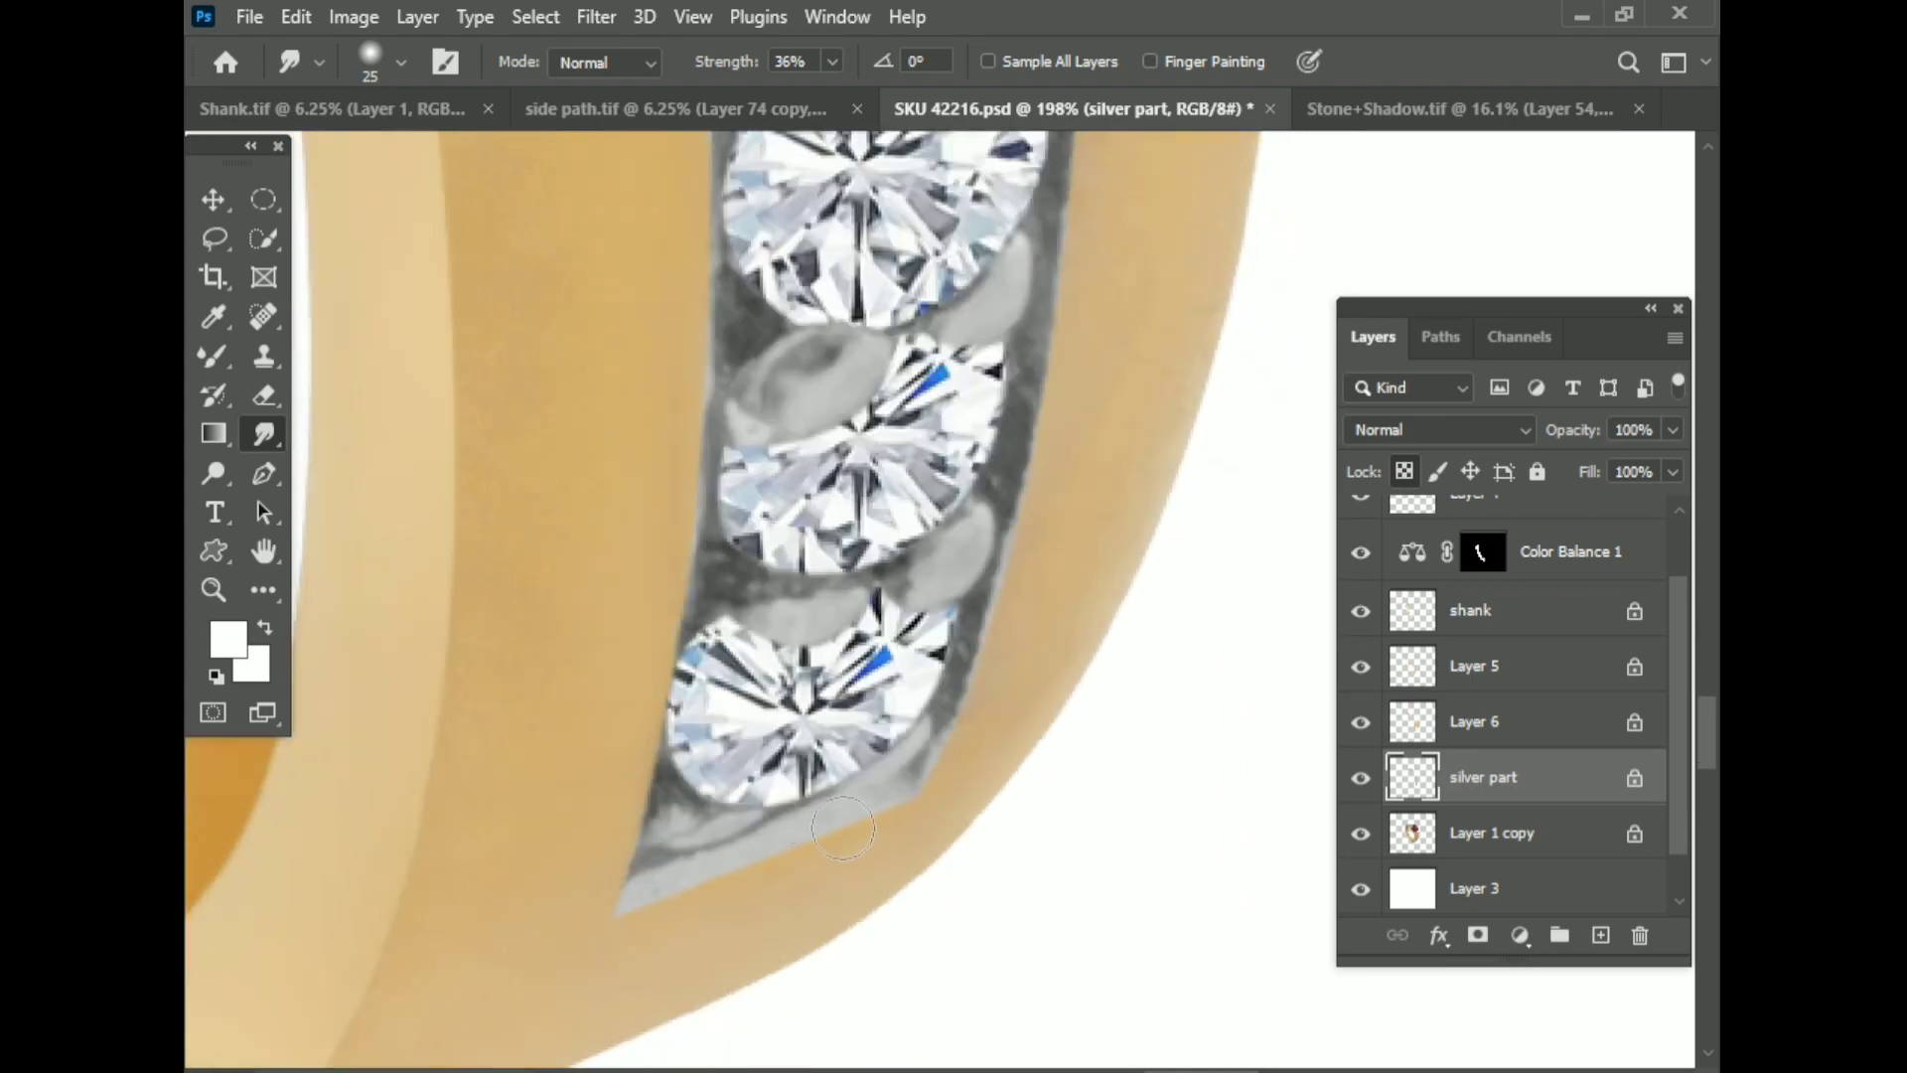
Step: Save the document and delete the 'silver part' layer
key("ctrl+s")
scroll(1089, 779, "down", 5)
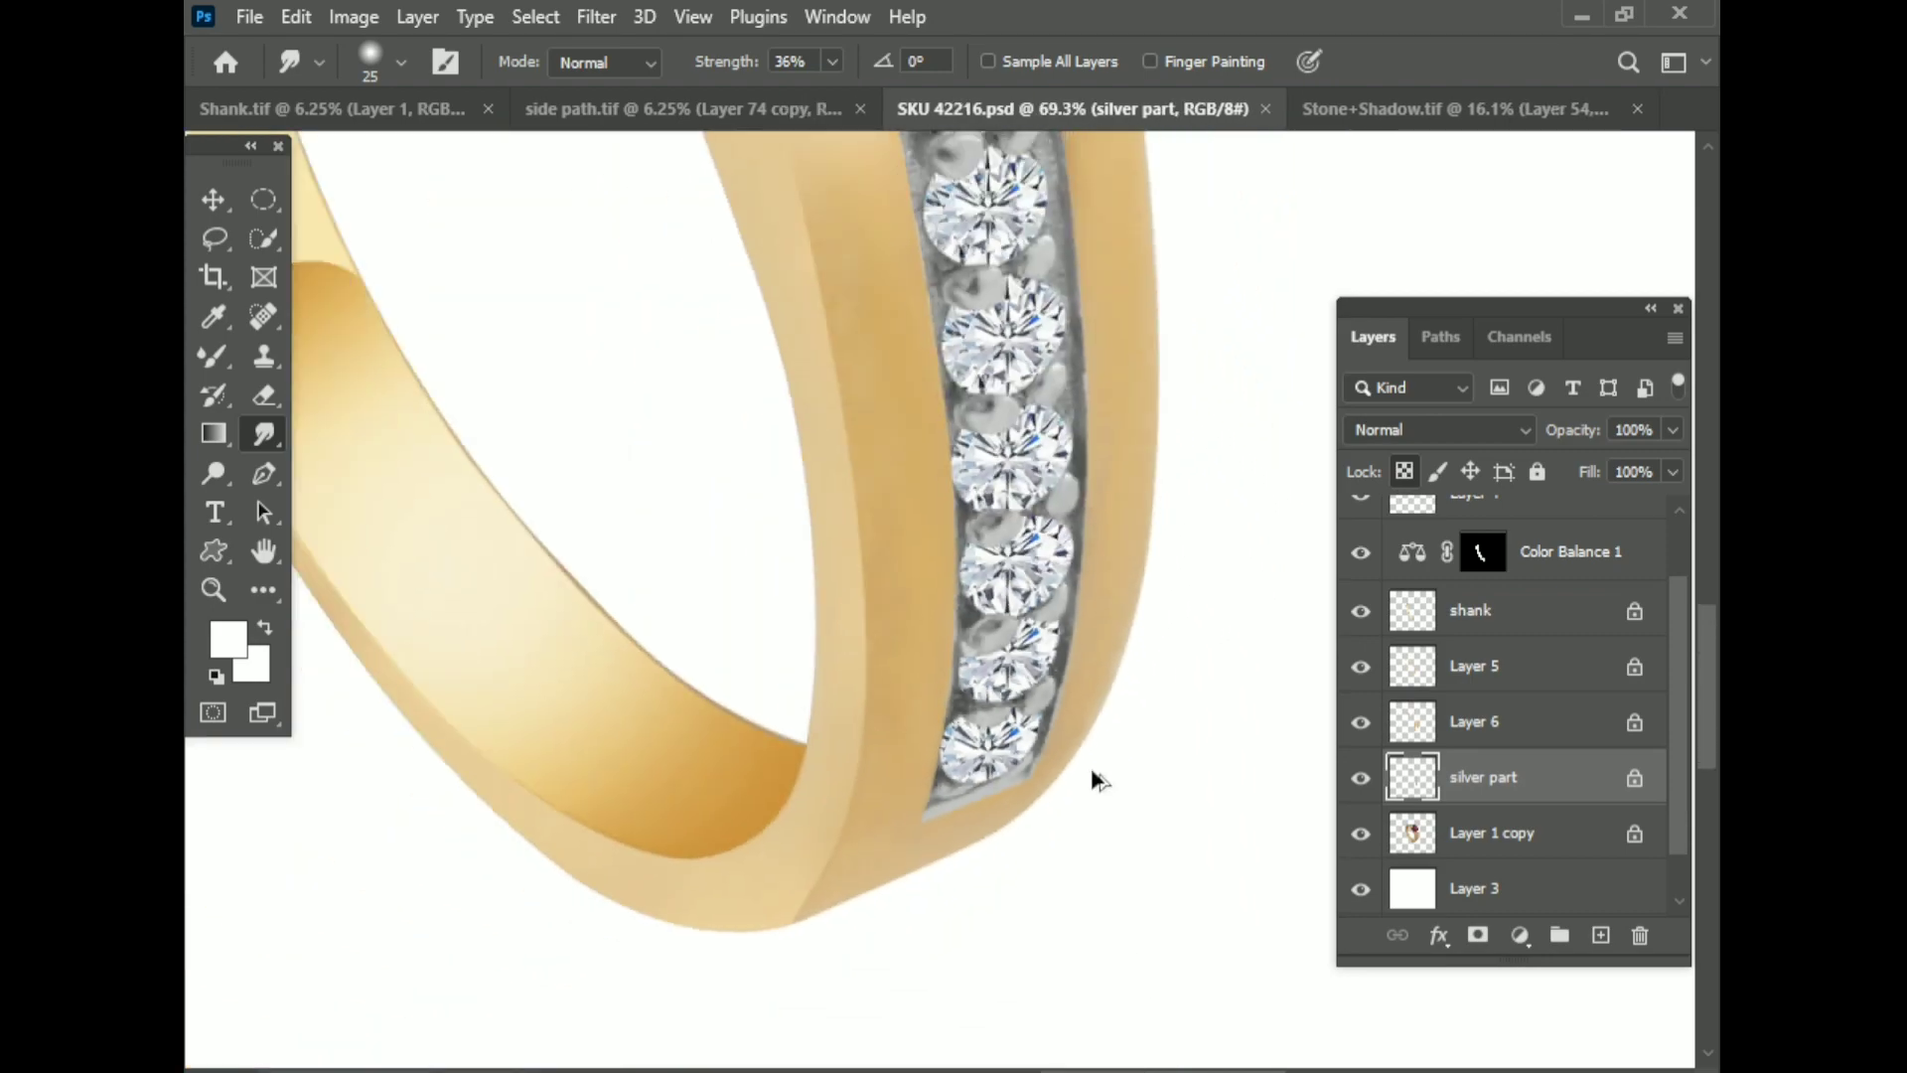
scroll(1089, 779, "up", 3)
scroll(1091, 780, "up", 2)
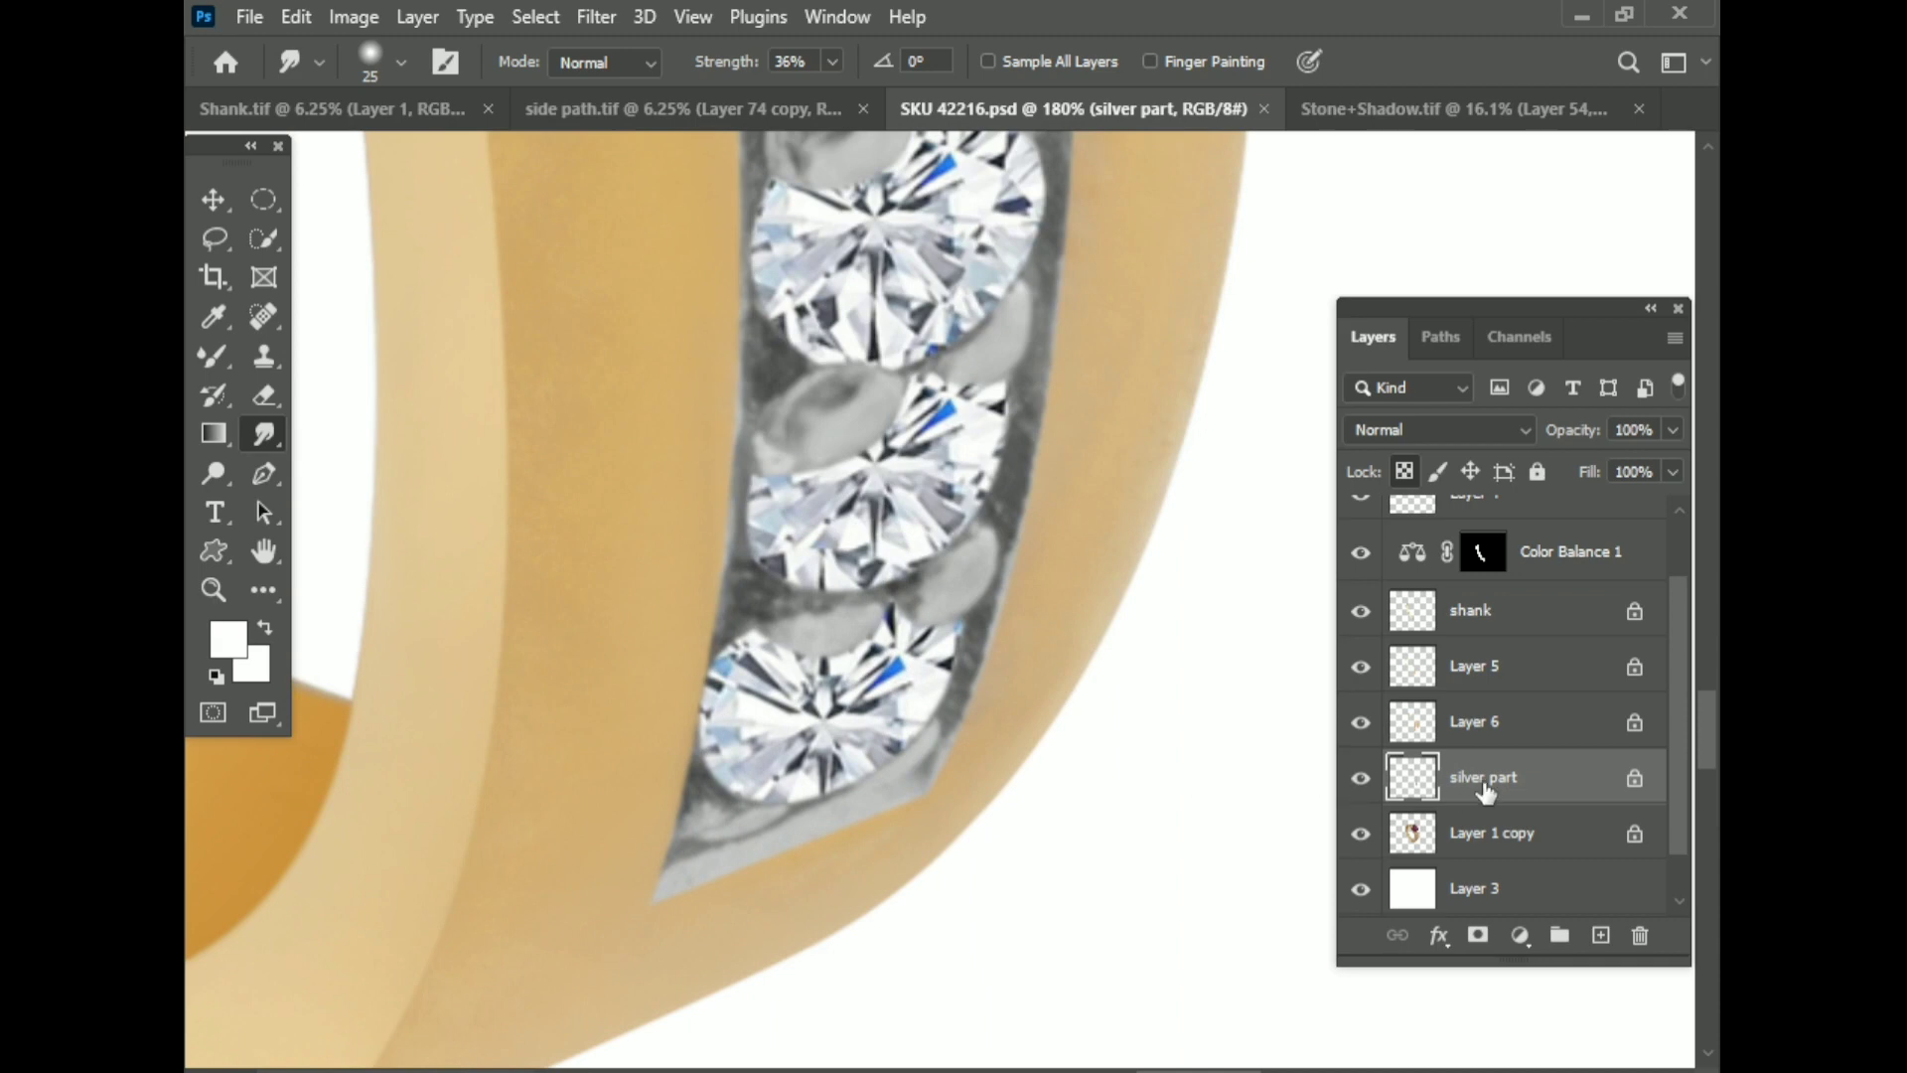
left_click_drag(1487, 792, 1640, 936)
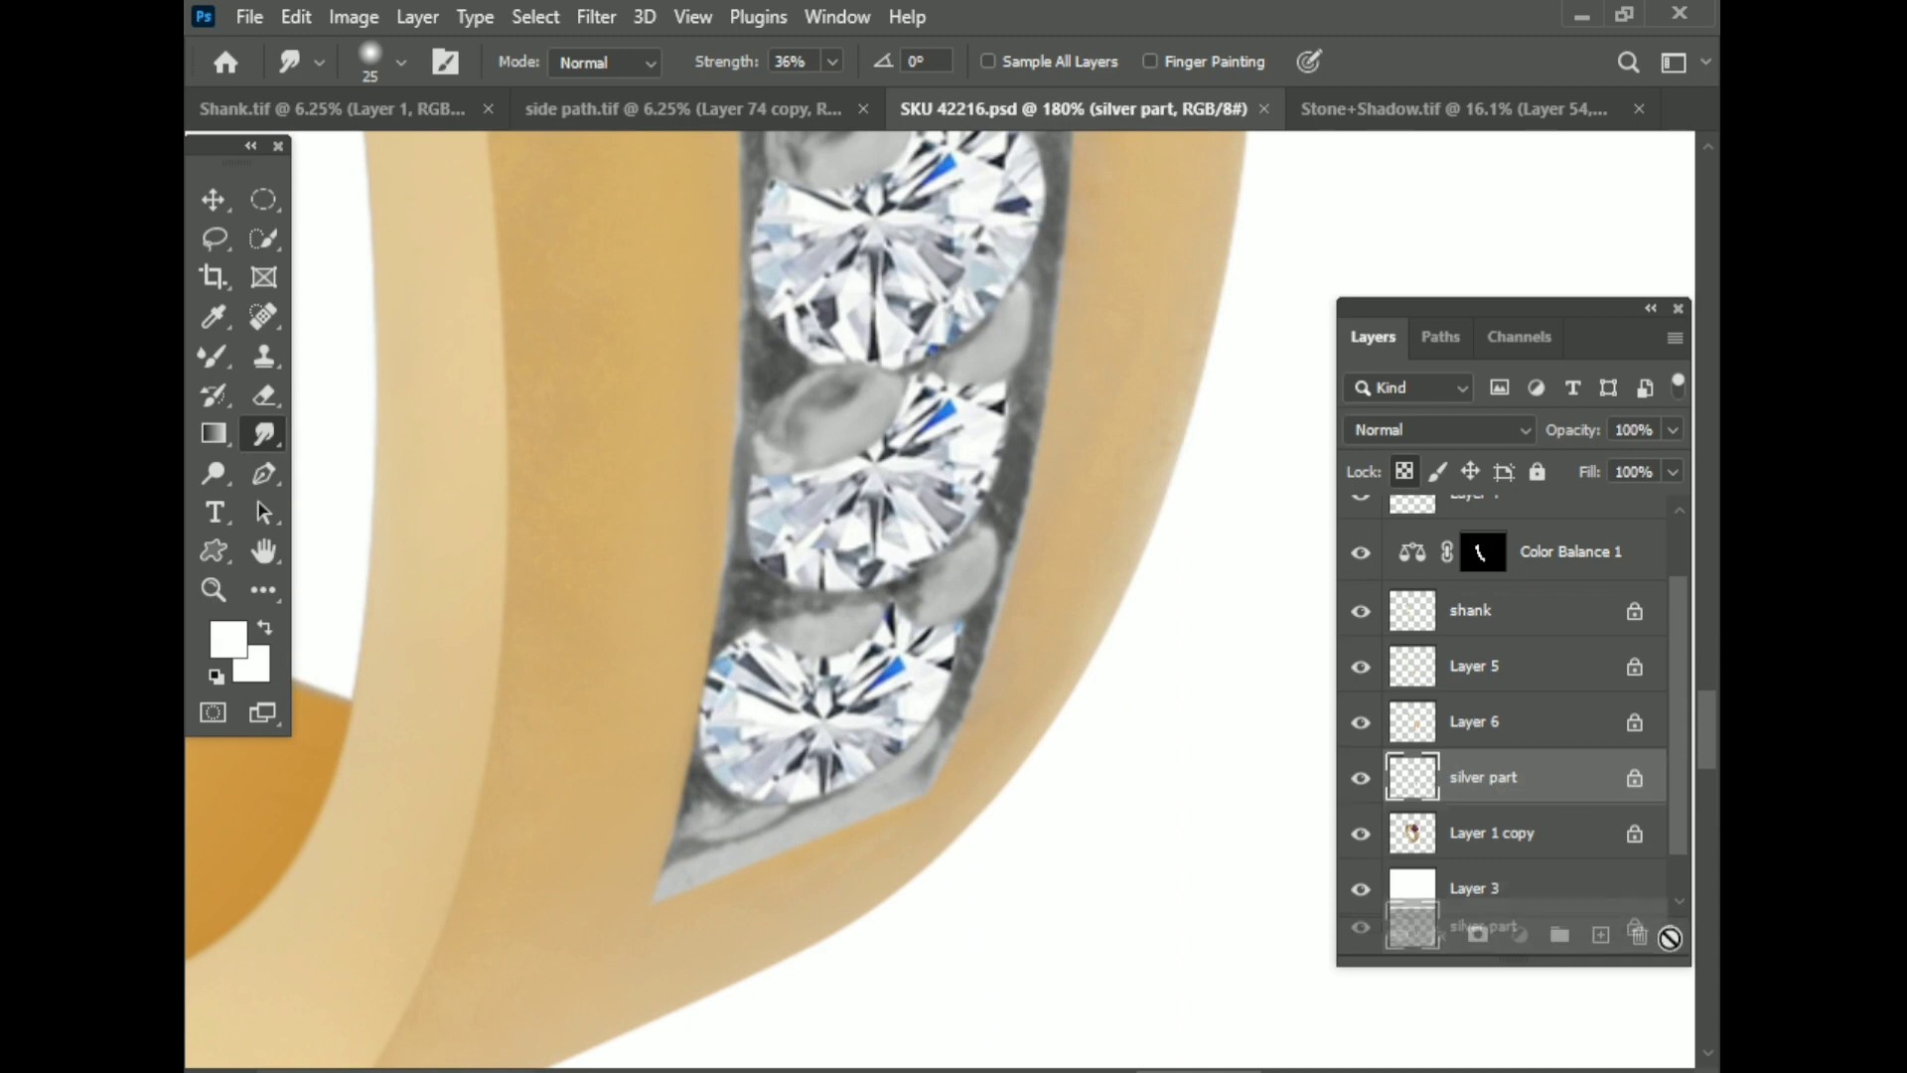
Step: Show Path 7 on the ring and add an anchor near the channel's lower end
left_click(1452, 336)
left_click(1462, 746)
left_click_drag(264, 474, 402, 586)
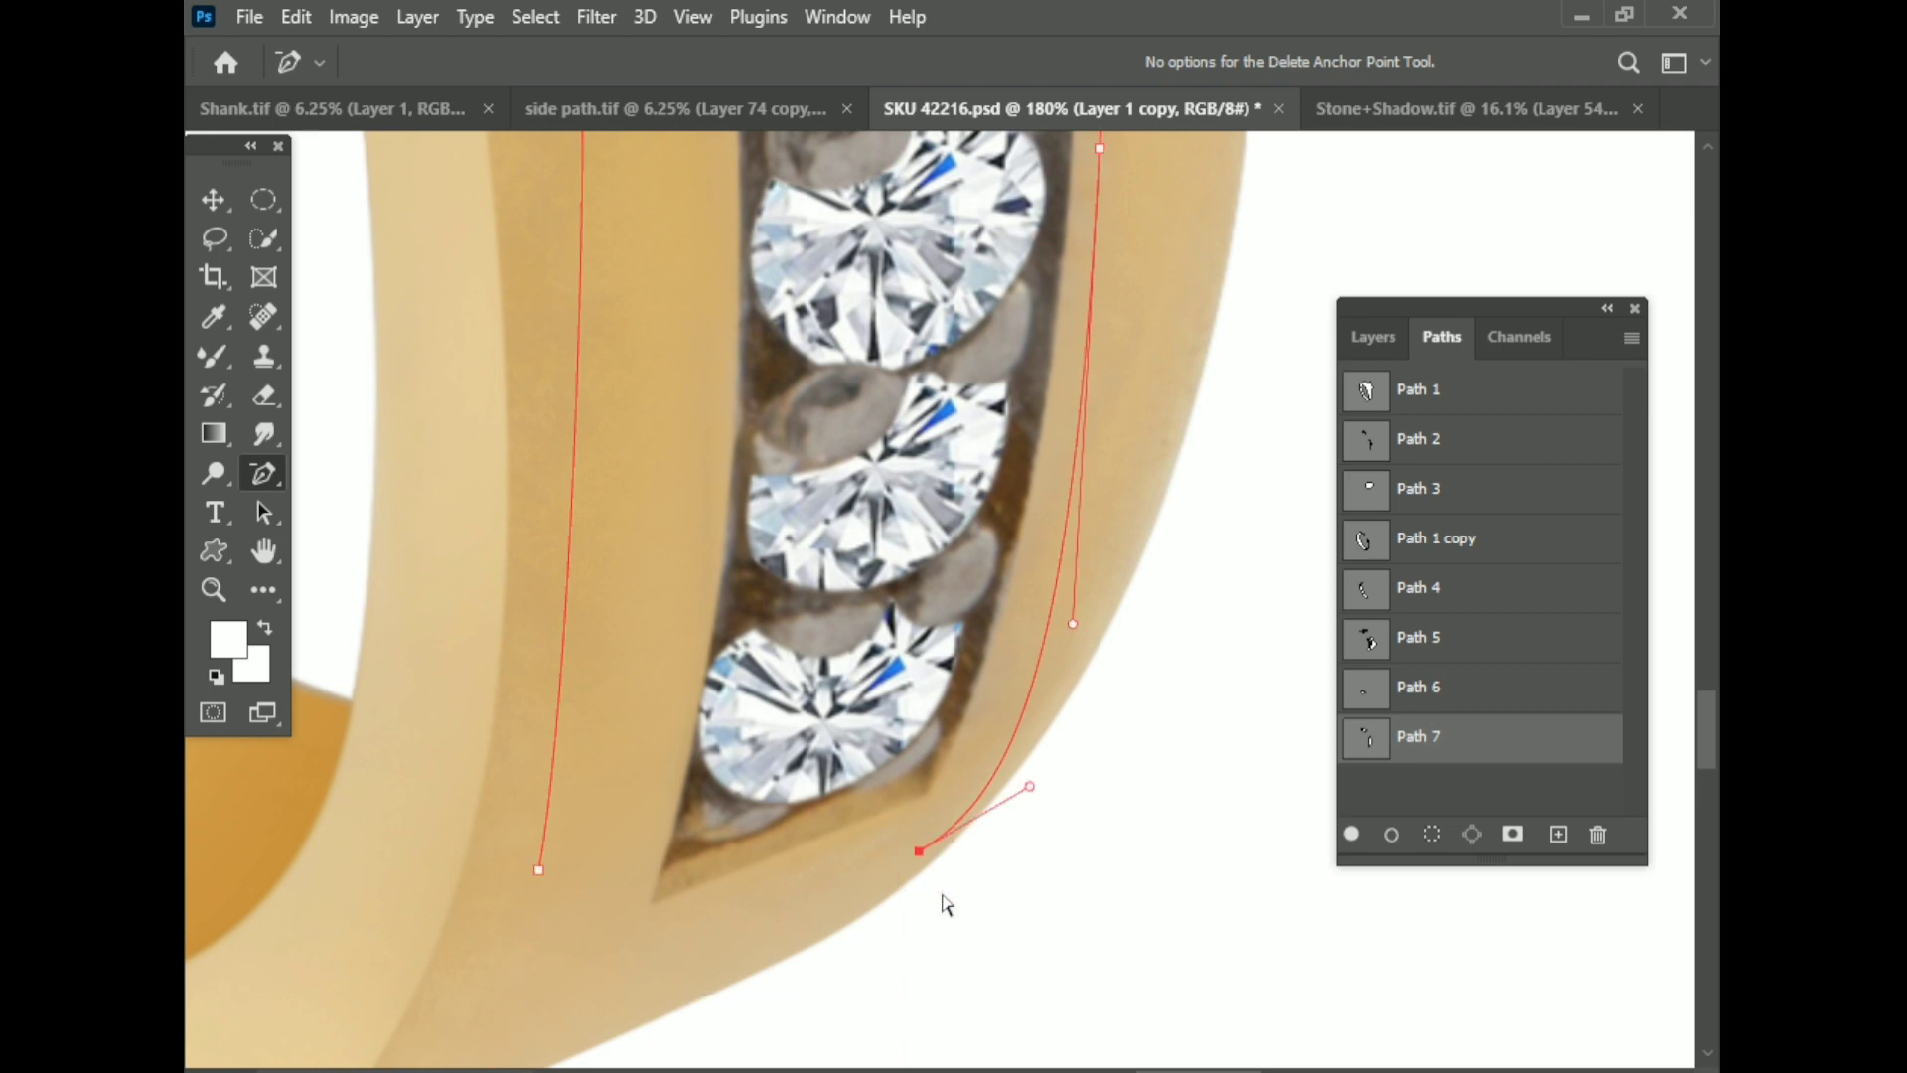
key("p")
left_click(1072, 624)
Step: Close Path 7 around the channel's lower end and save the document
scroll(942, 753, "up", 3, "alt")
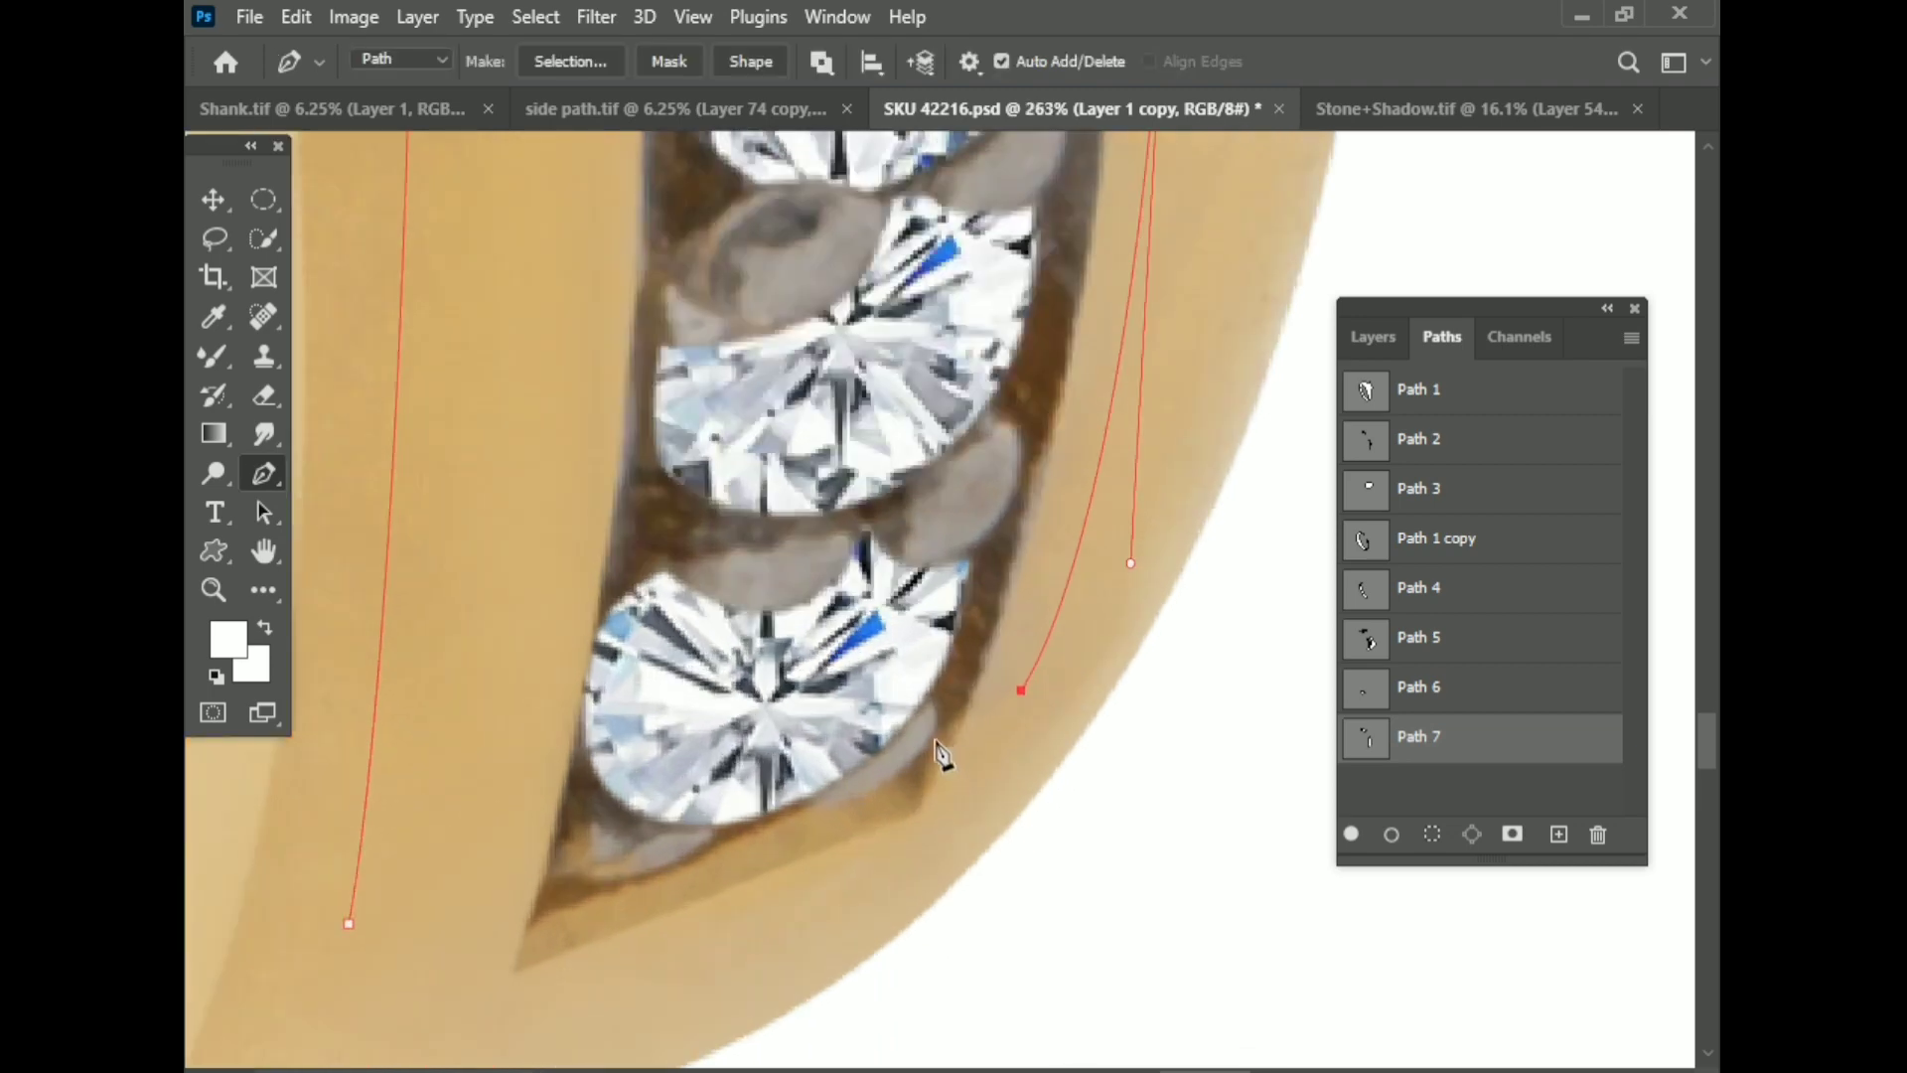
scroll(942, 747, "down", 5, "alt")
scroll(955, 697, "up", 3, "alt")
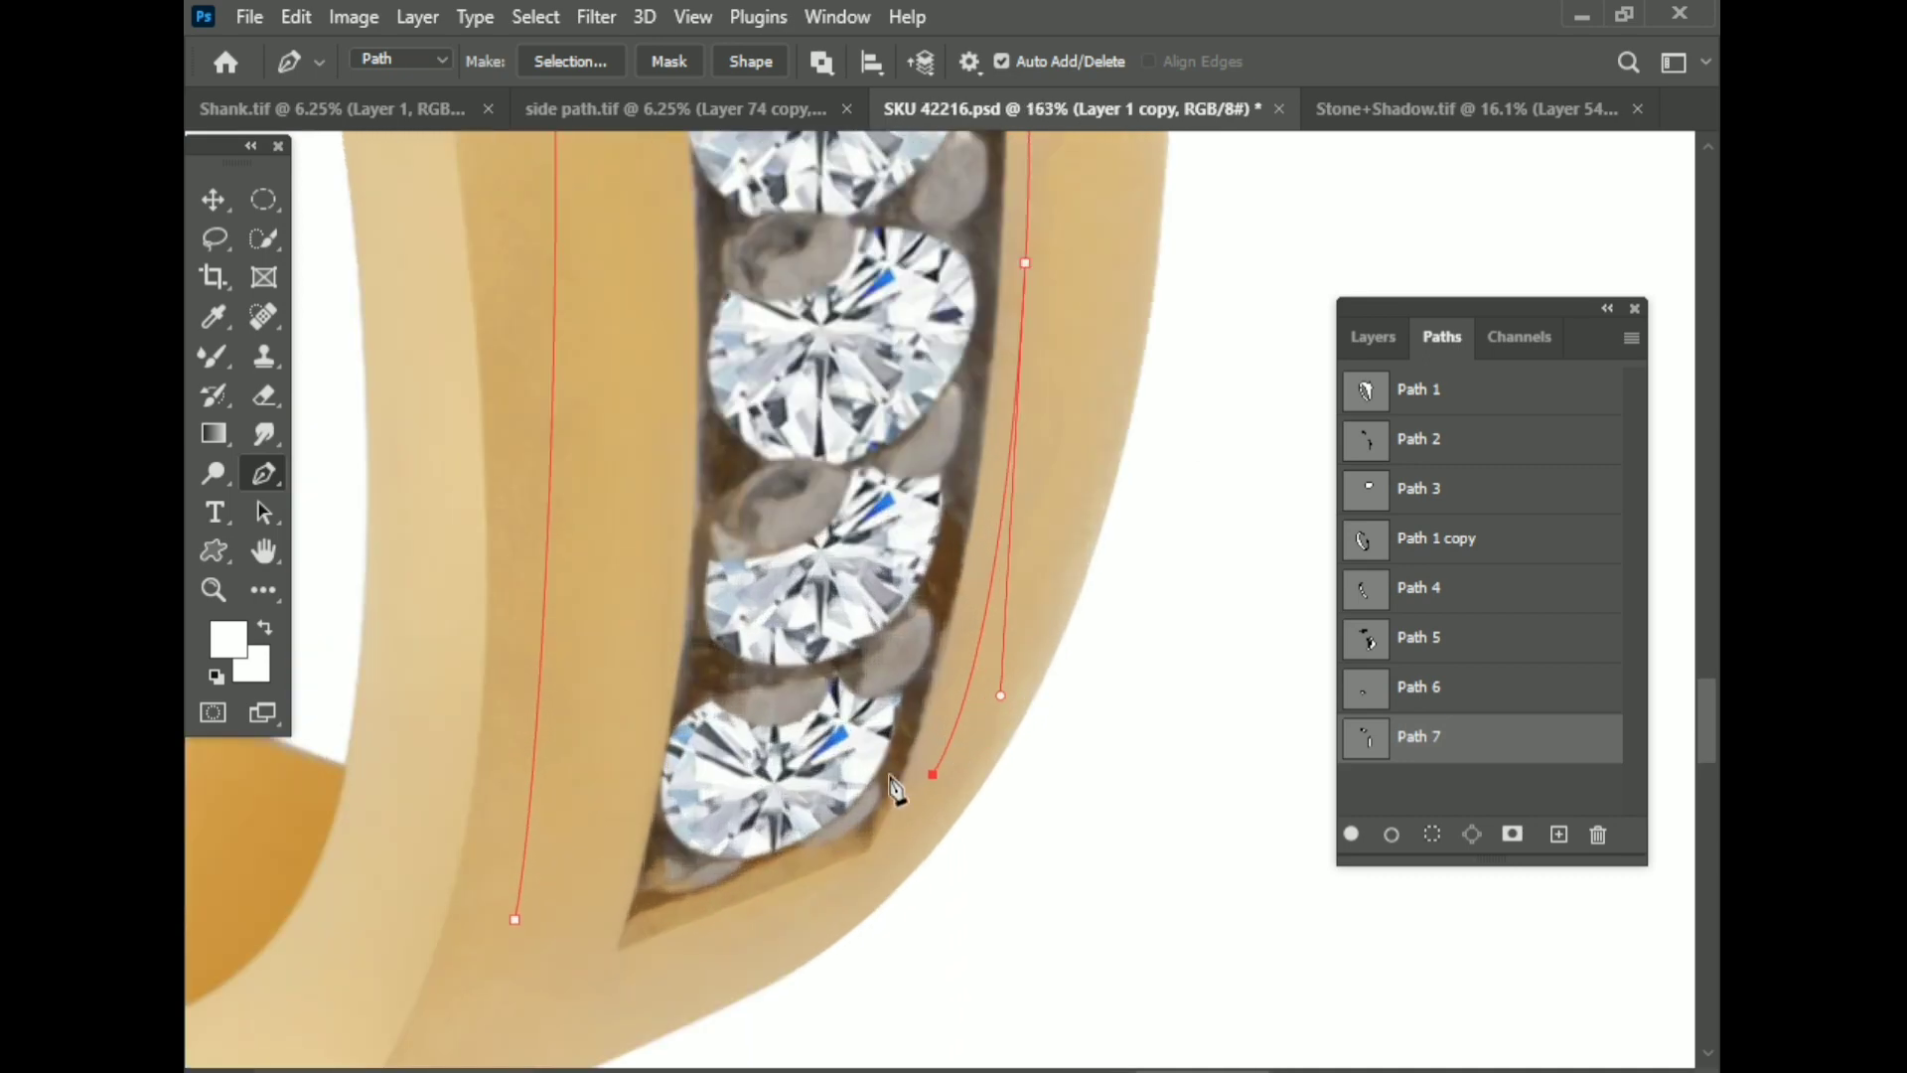
scroll(765, 863, "up", 3, "alt")
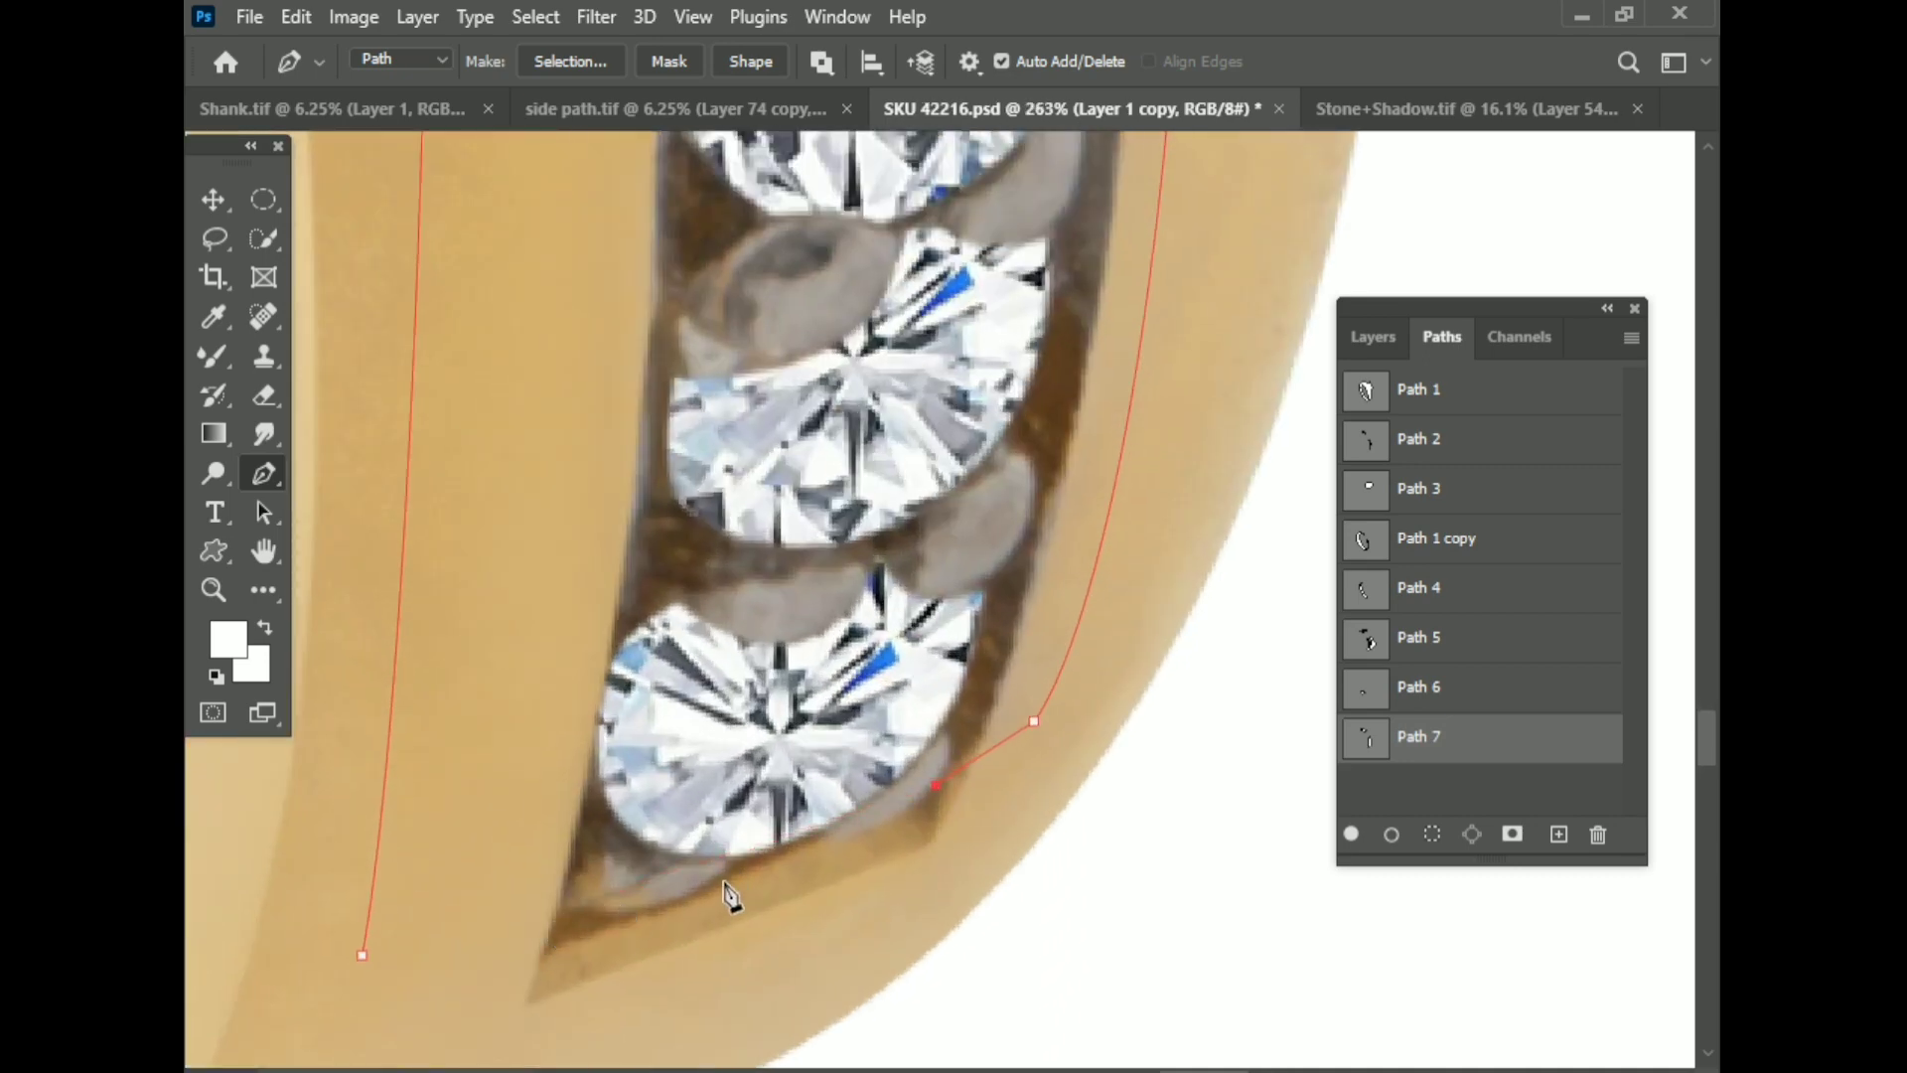
left_click_drag(362, 954, 370, 975)
scroll(909, 796, "down", 5, "alt")
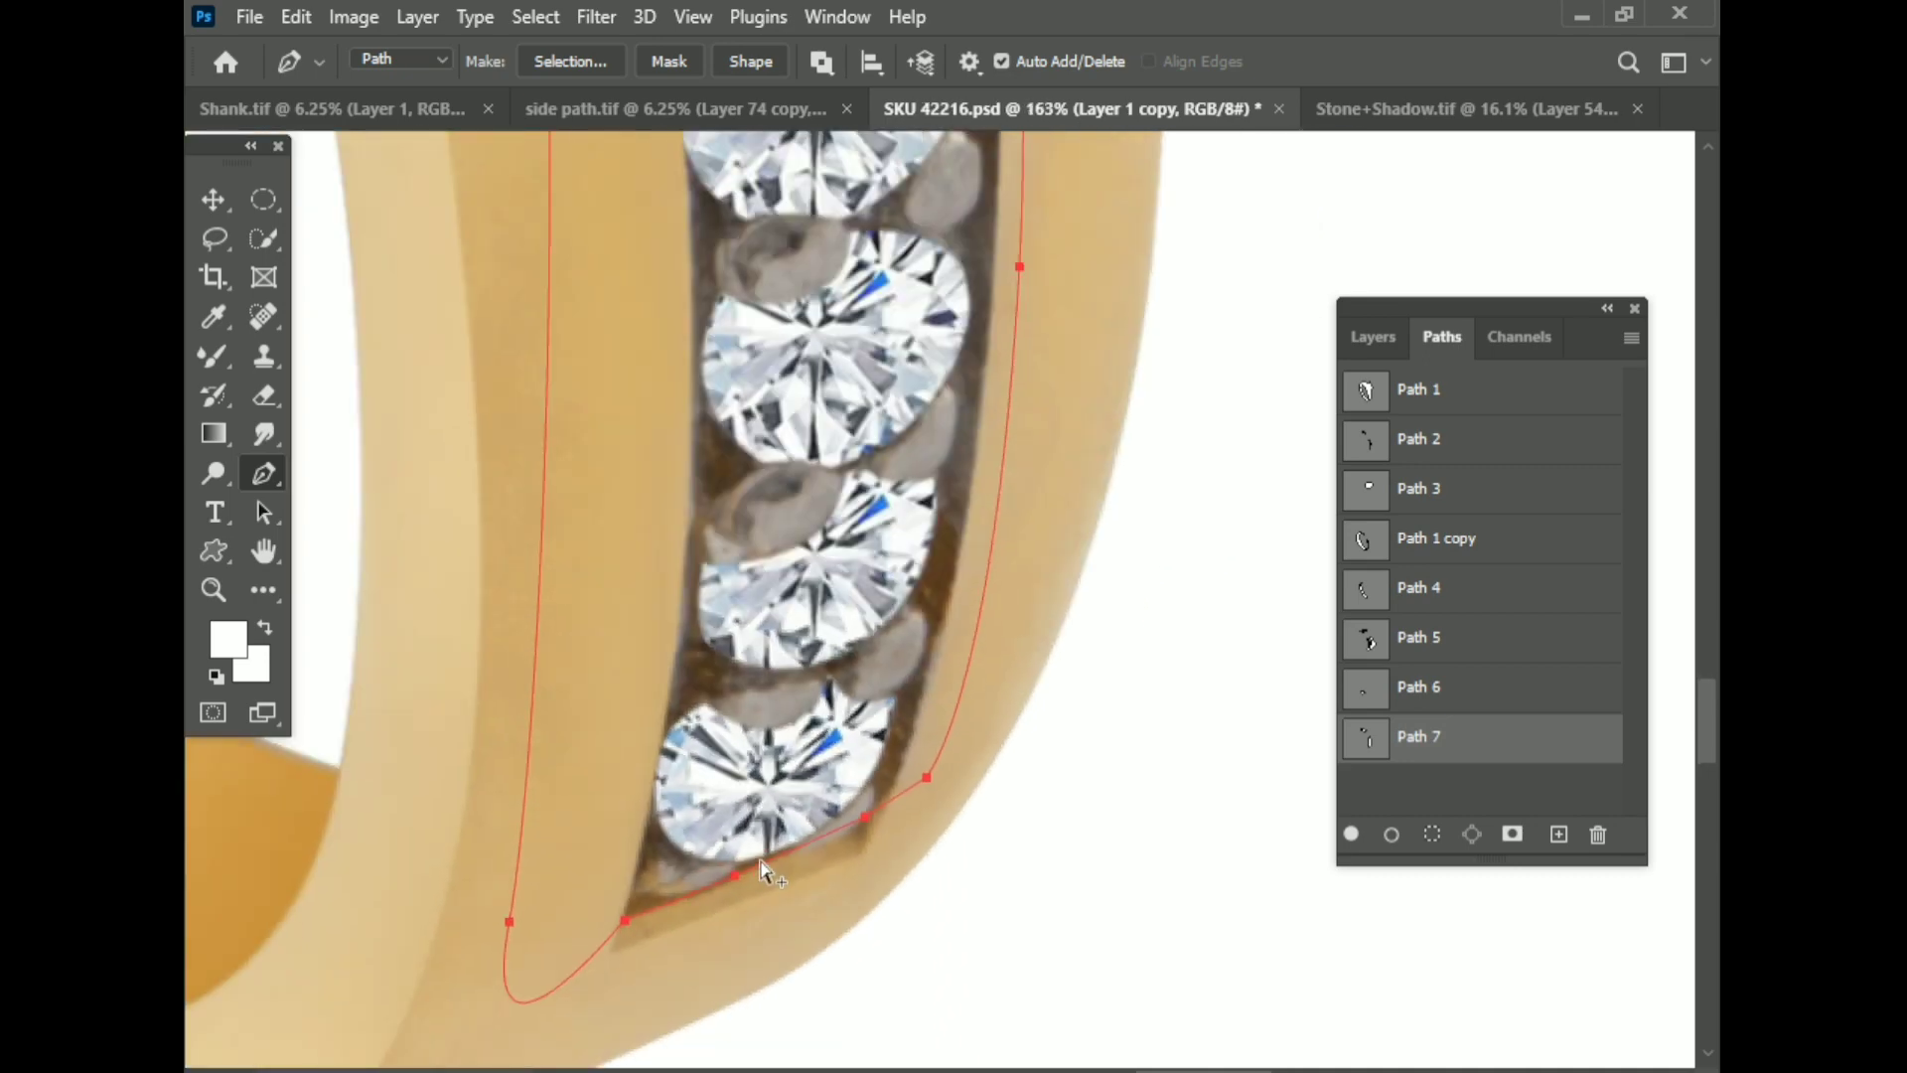
key("ctrl+s")
scroll(1116, 699, "down", 3, "alt")
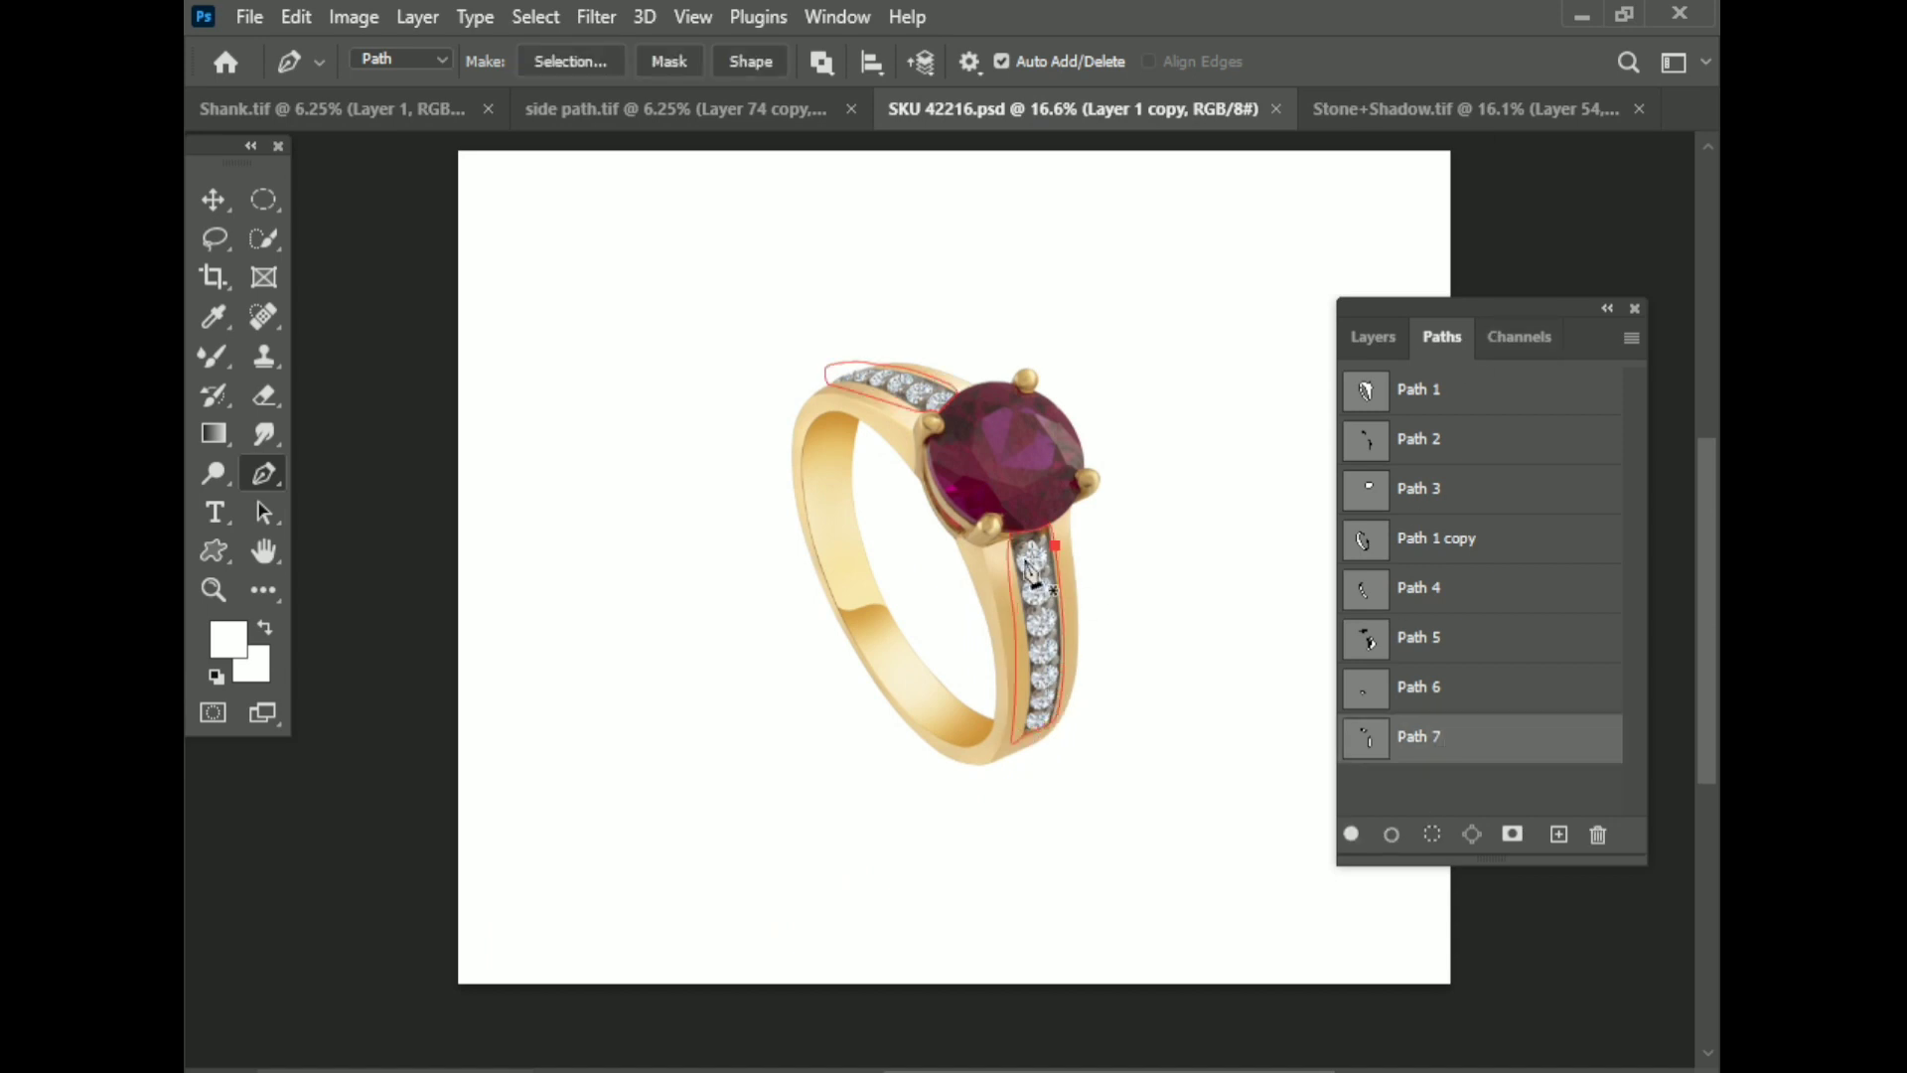
Step: Turn Path 7 into a selection and copy it onto a new Layer 7
right_click(1005, 550)
left_click(1023, 549)
key("Return")
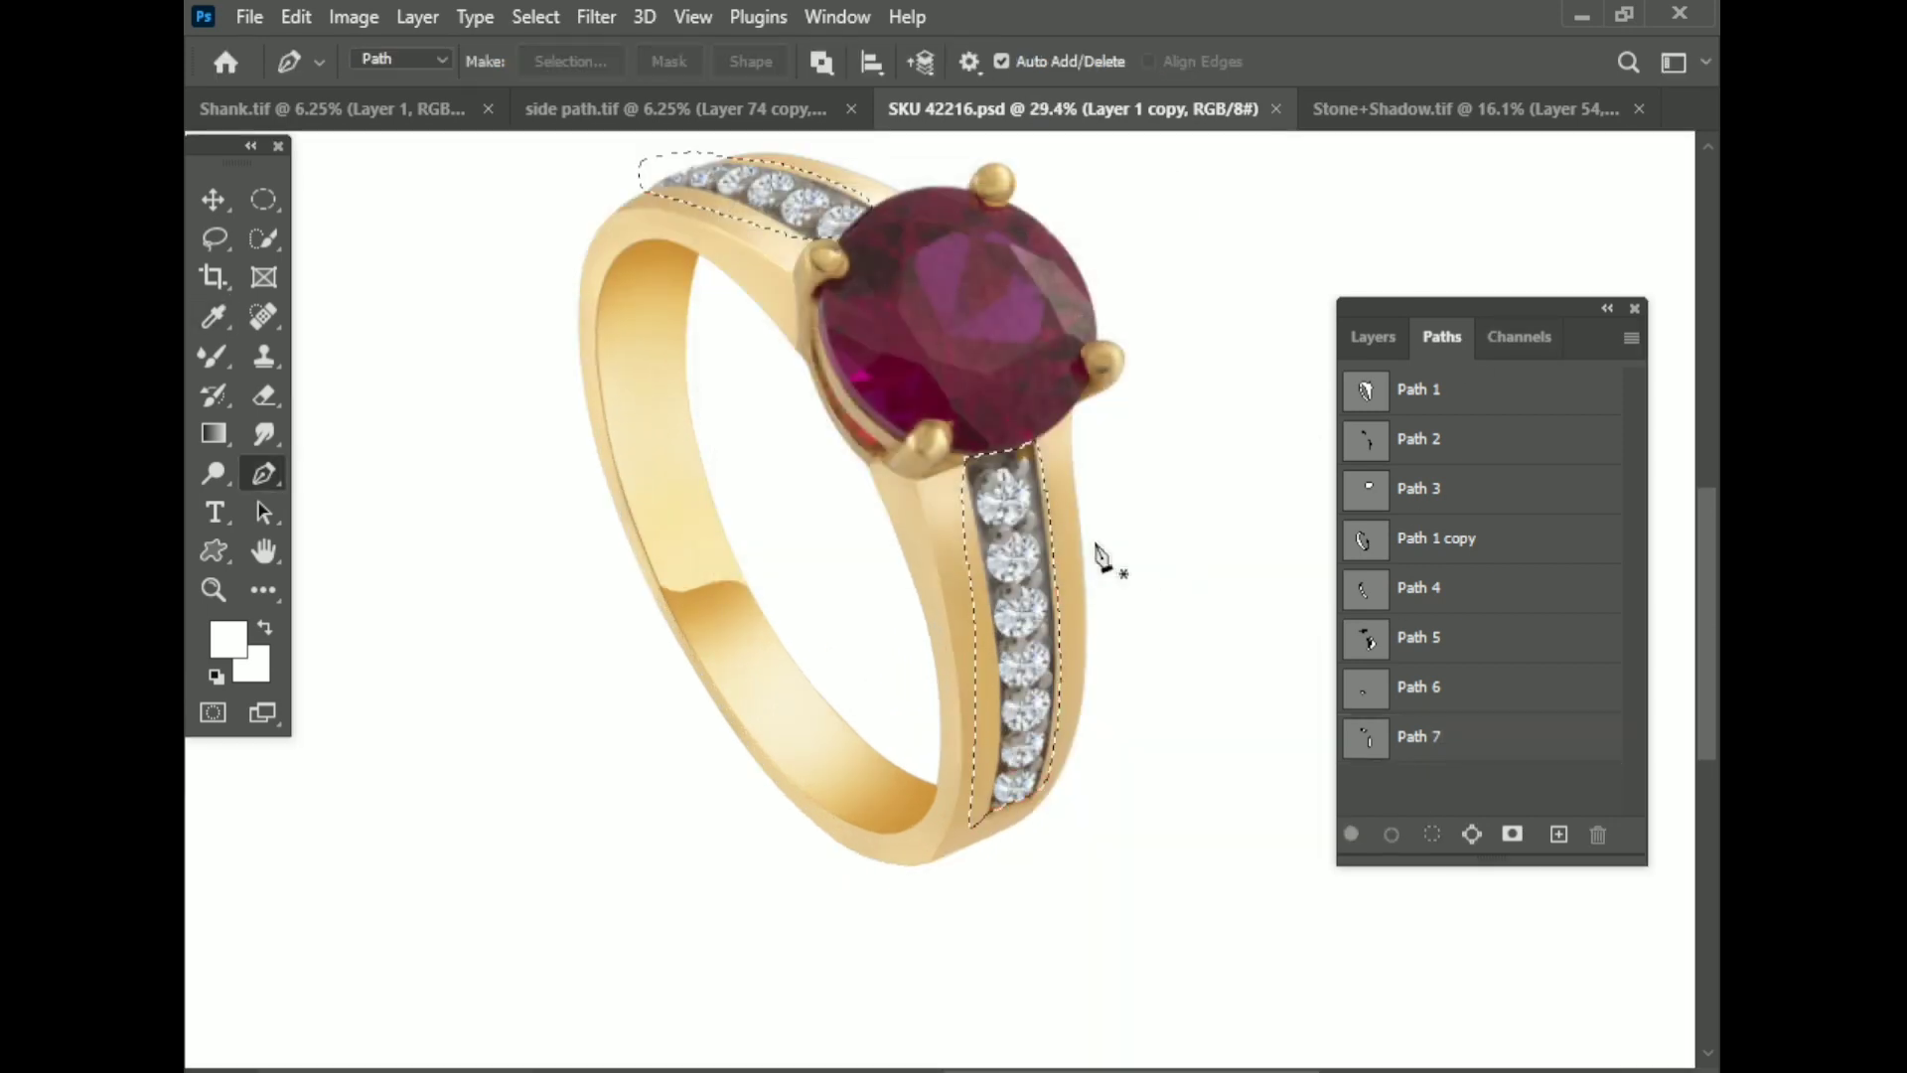
left_click(1373, 337)
key("ctrl+j")
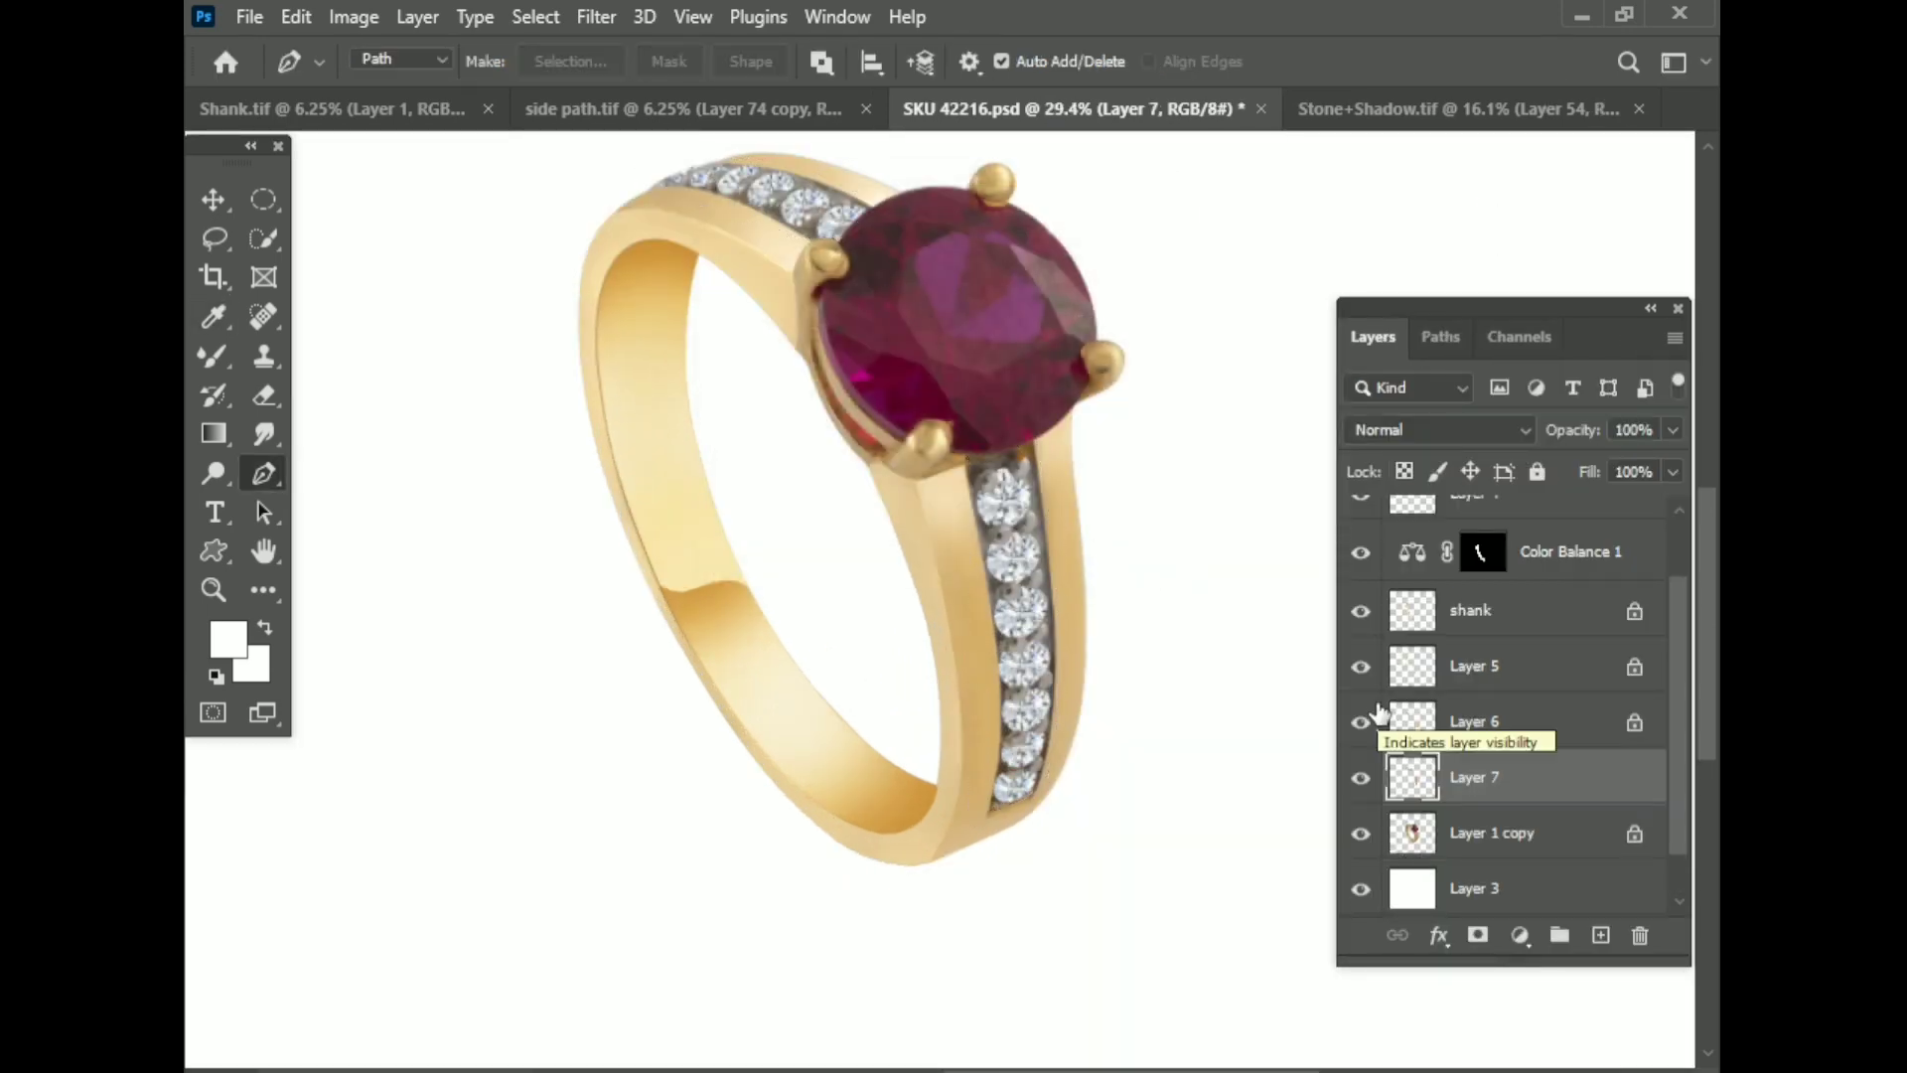
Step: Apply Camera Raw to Layer 7: Saturation -100, Exposure +0.45, Highlights +15, Clarity +18
key("ctrl+shift+a")
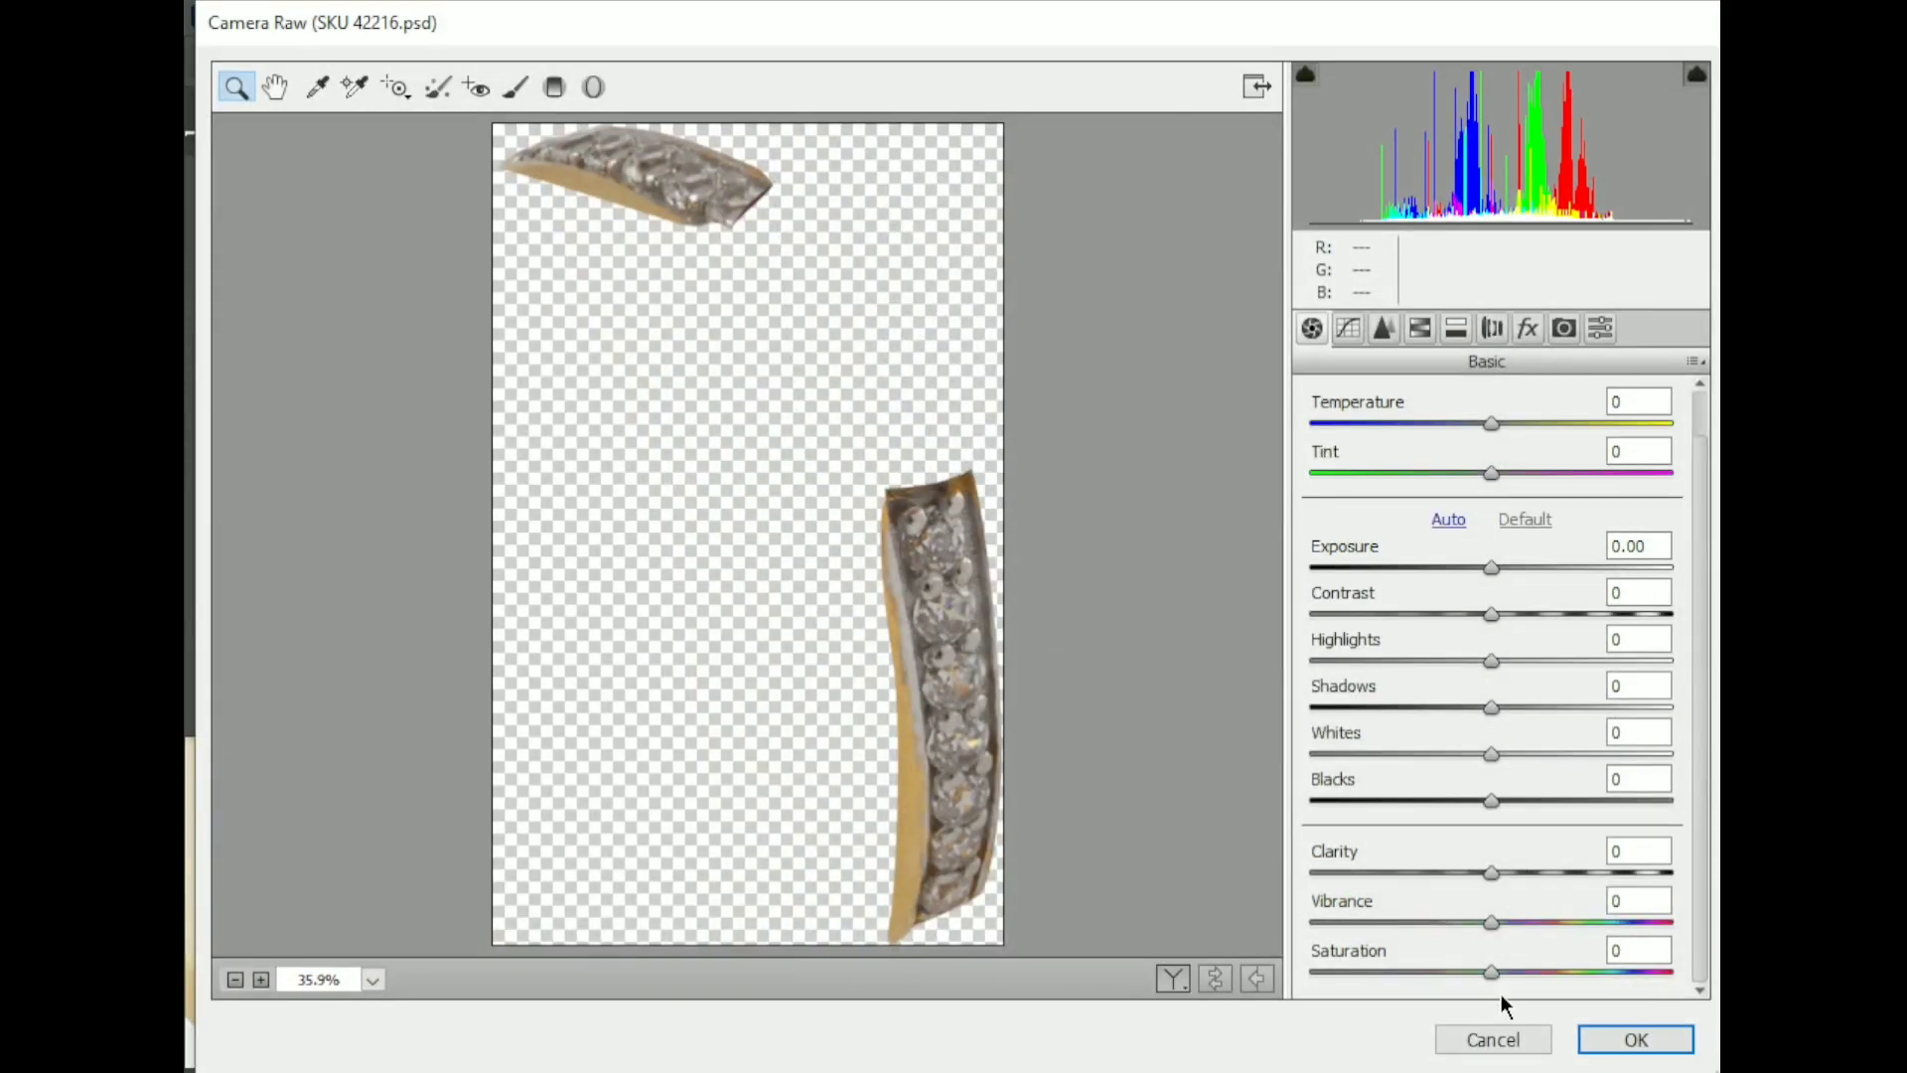
left_click_drag(1490, 972, 1311, 971)
left_click_drag(1491, 567, 1511, 568)
left_click_drag(1490, 872, 1517, 873)
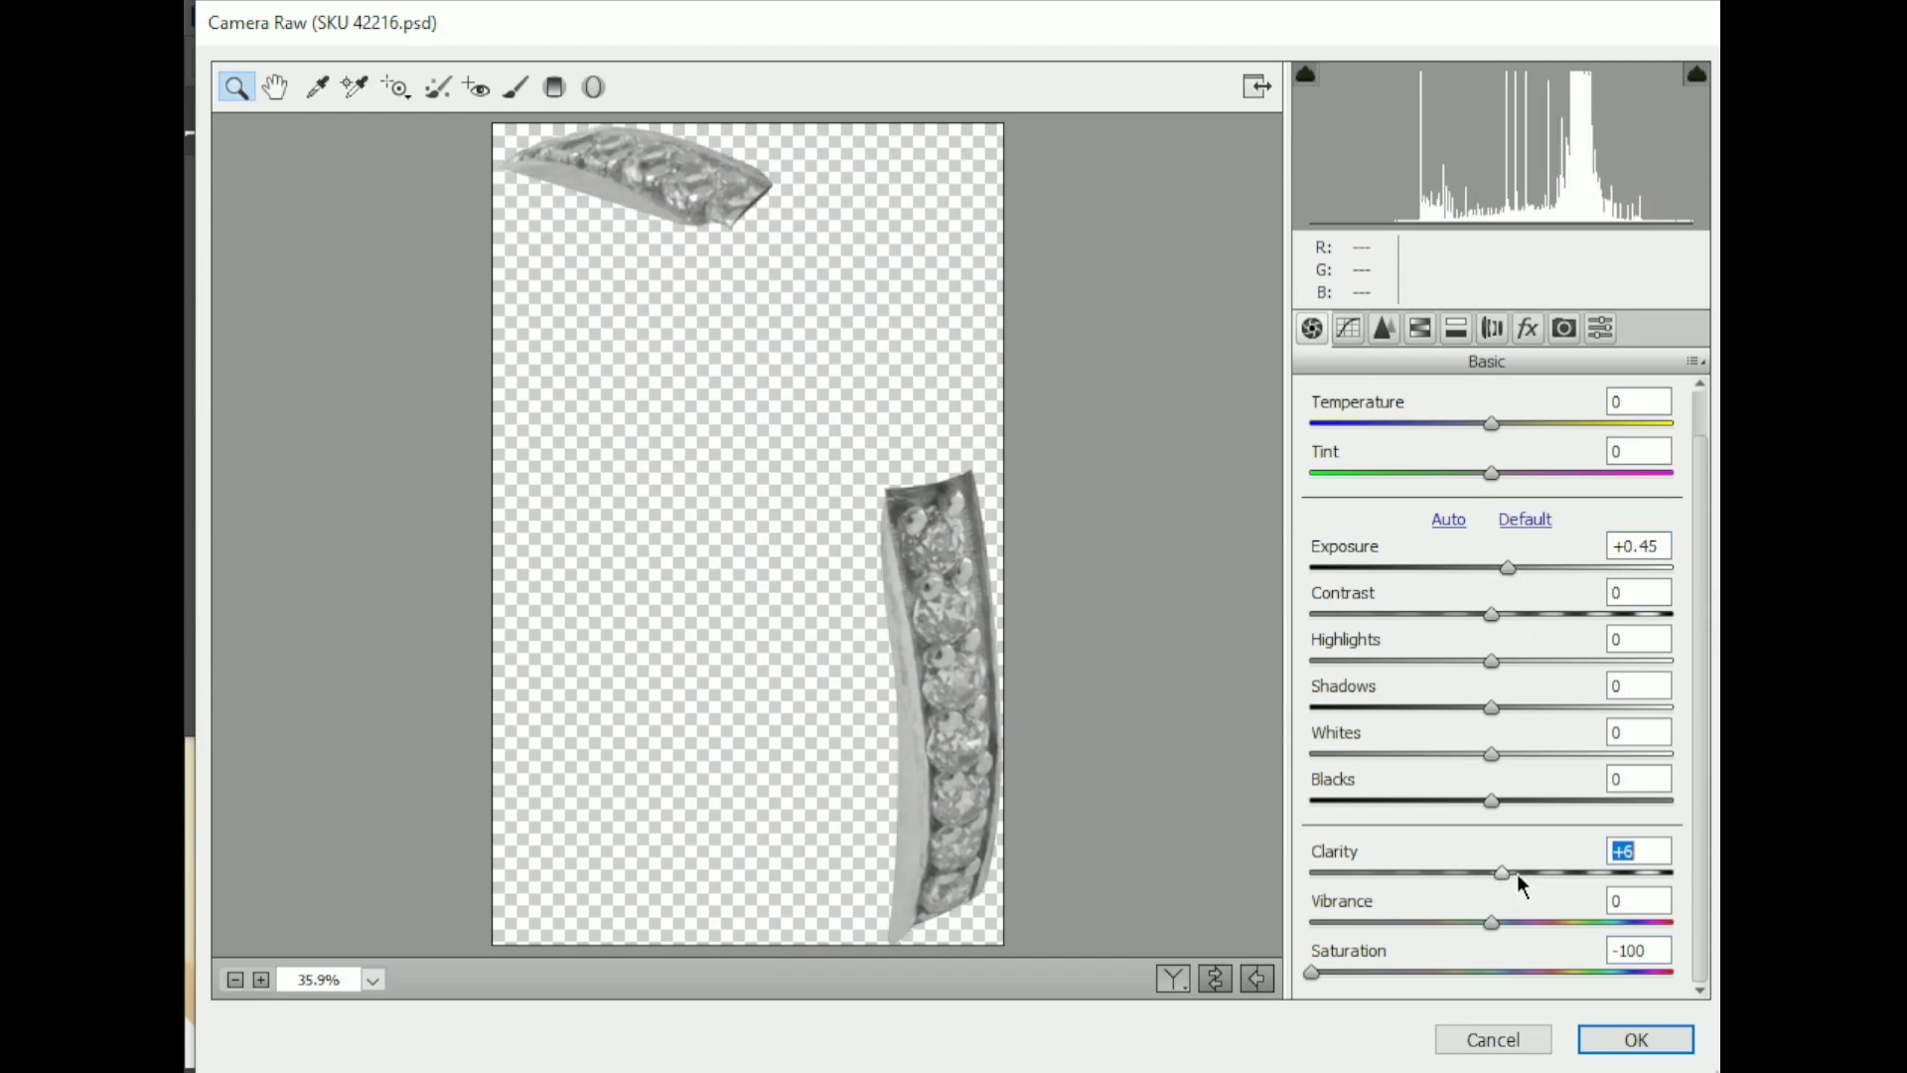
left_click(1621, 1038)
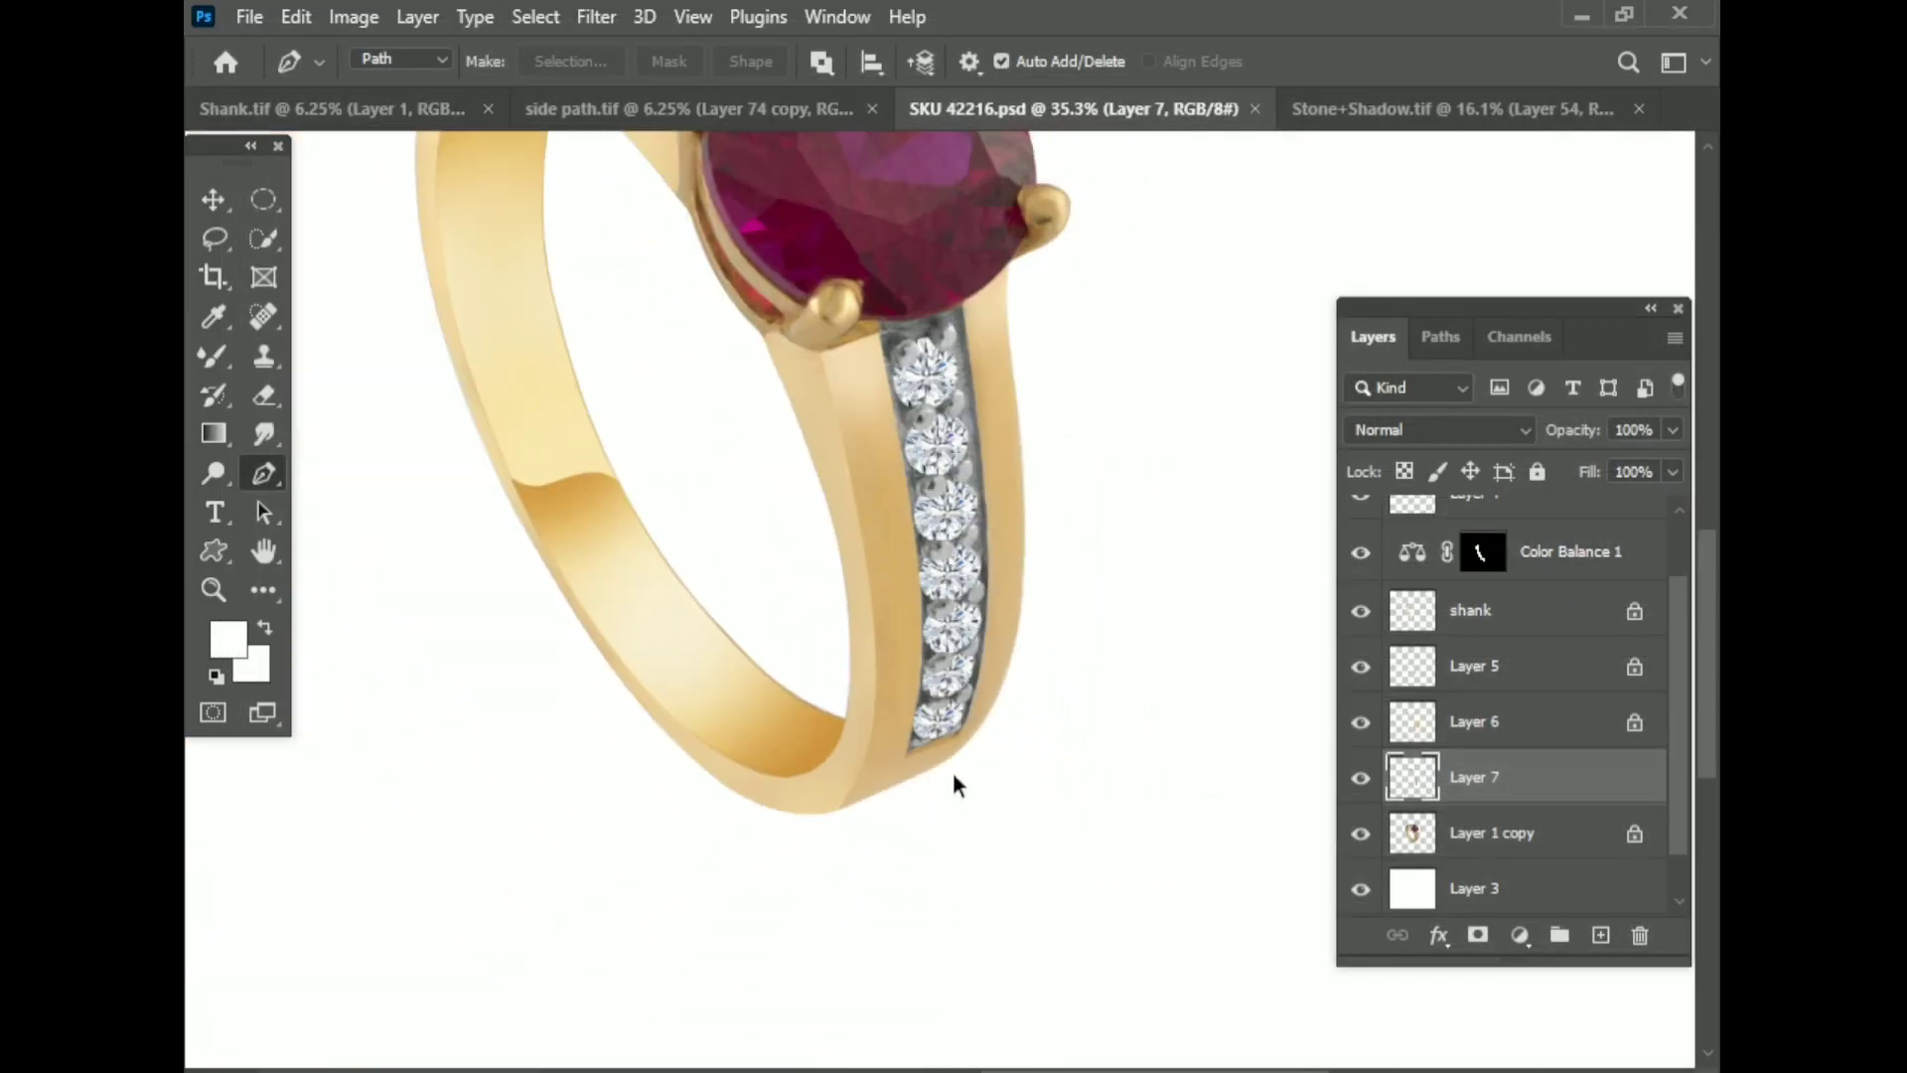
Step: Load the ring layer's outline as a selection
scroll(951, 771, "up", 5)
scroll(973, 628, "down", 3)
scroll(973, 628, "down", 2)
scroll(974, 627, "down", 1)
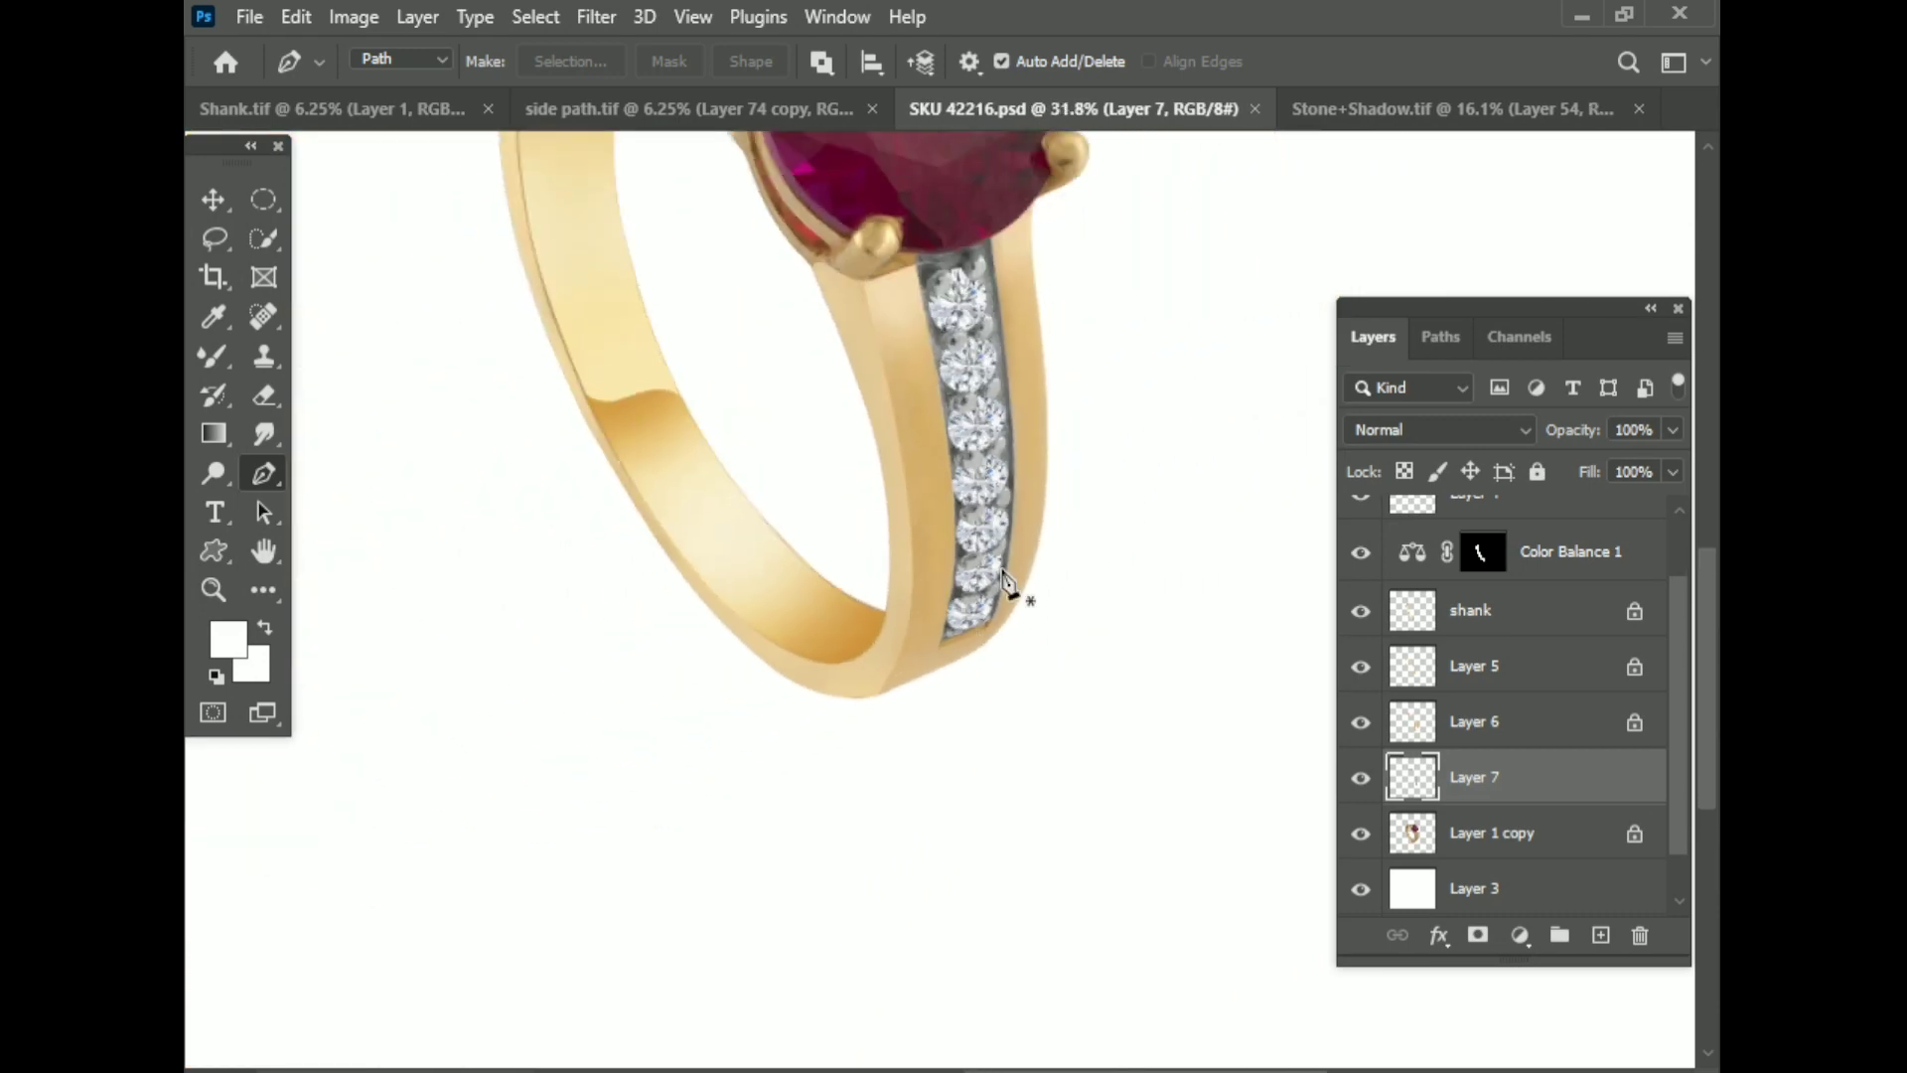
scroll(1003, 566, "down", 2)
scroll(1003, 581, "down", 1)
scroll(692, 501, "up", 4)
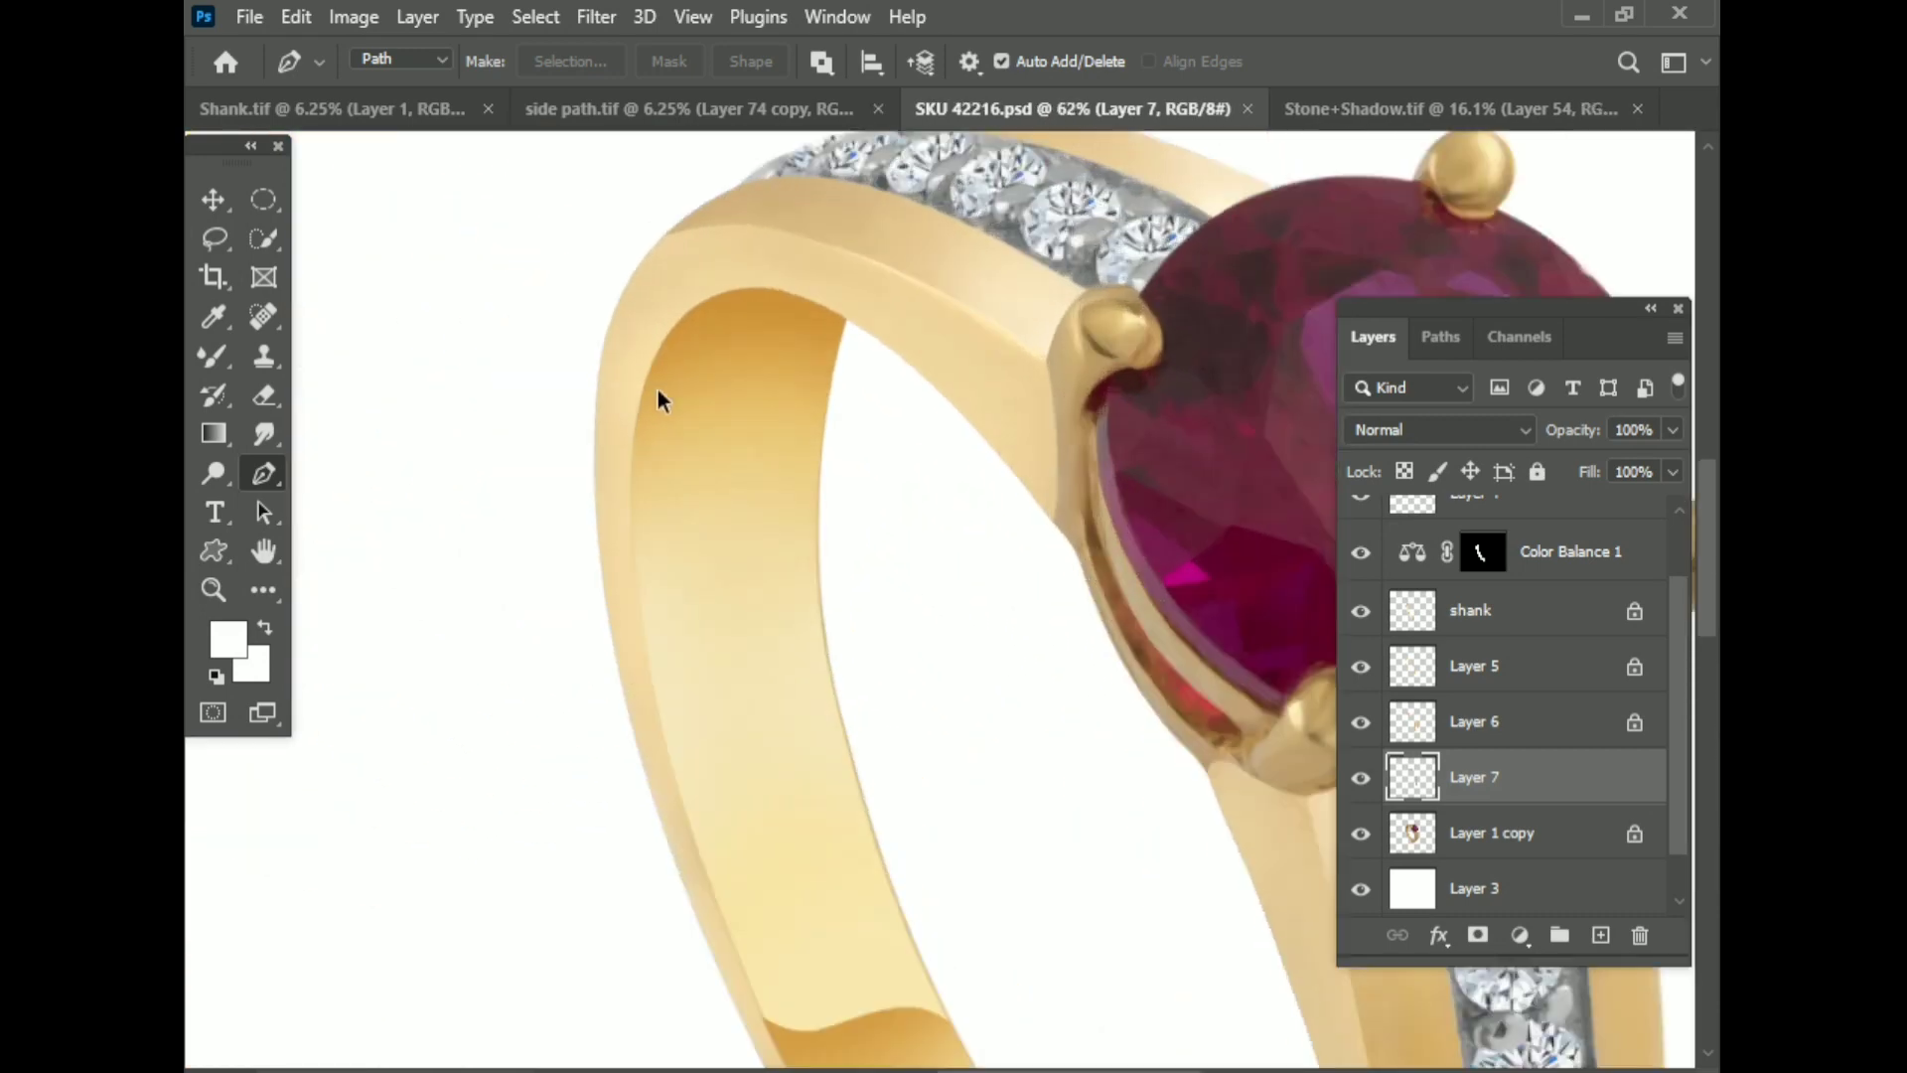
scroll(657, 390, "down", 2)
scroll(1034, 456, "down", 3)
scroll(1034, 455, "up", 3)
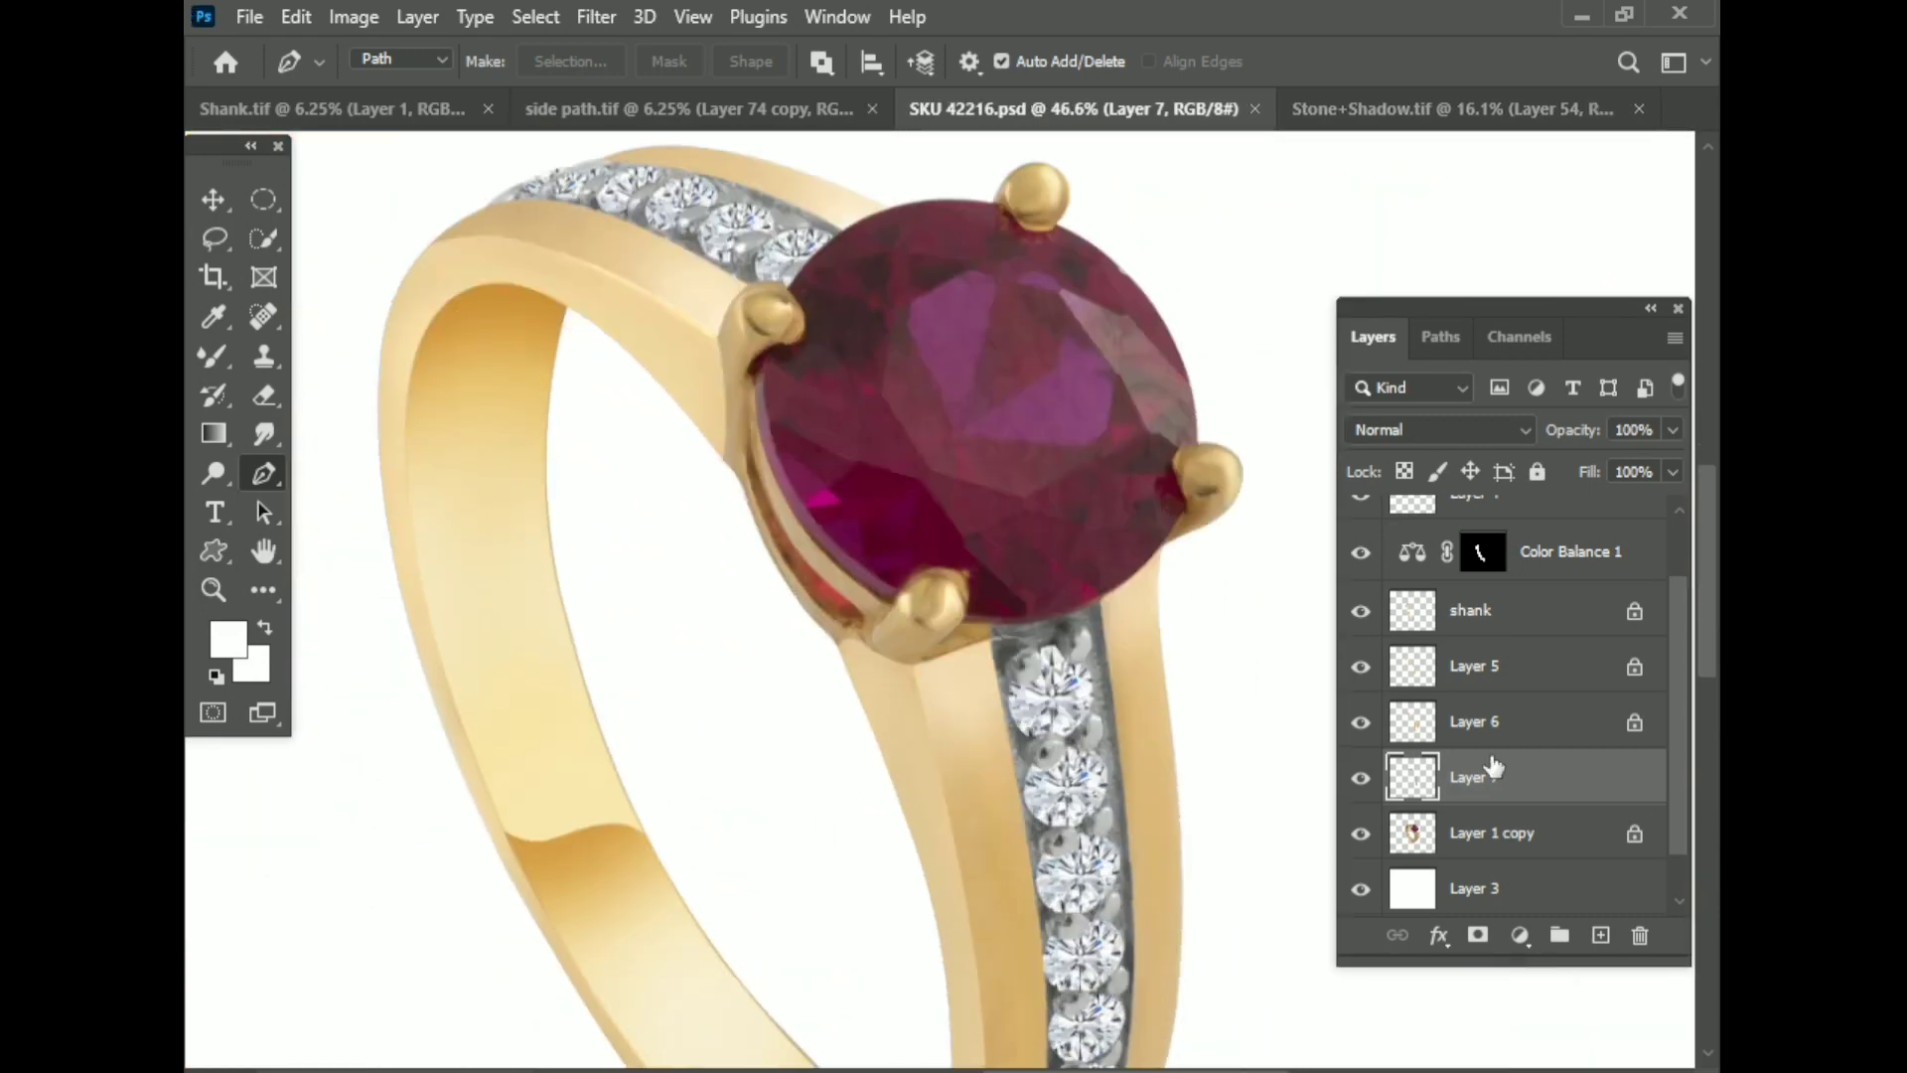
left_click(1409, 839)
Step: Add a Curves adjustment with a bent RGB curve and an inverted mask
left_click(1519, 935)
left_click(1579, 549)
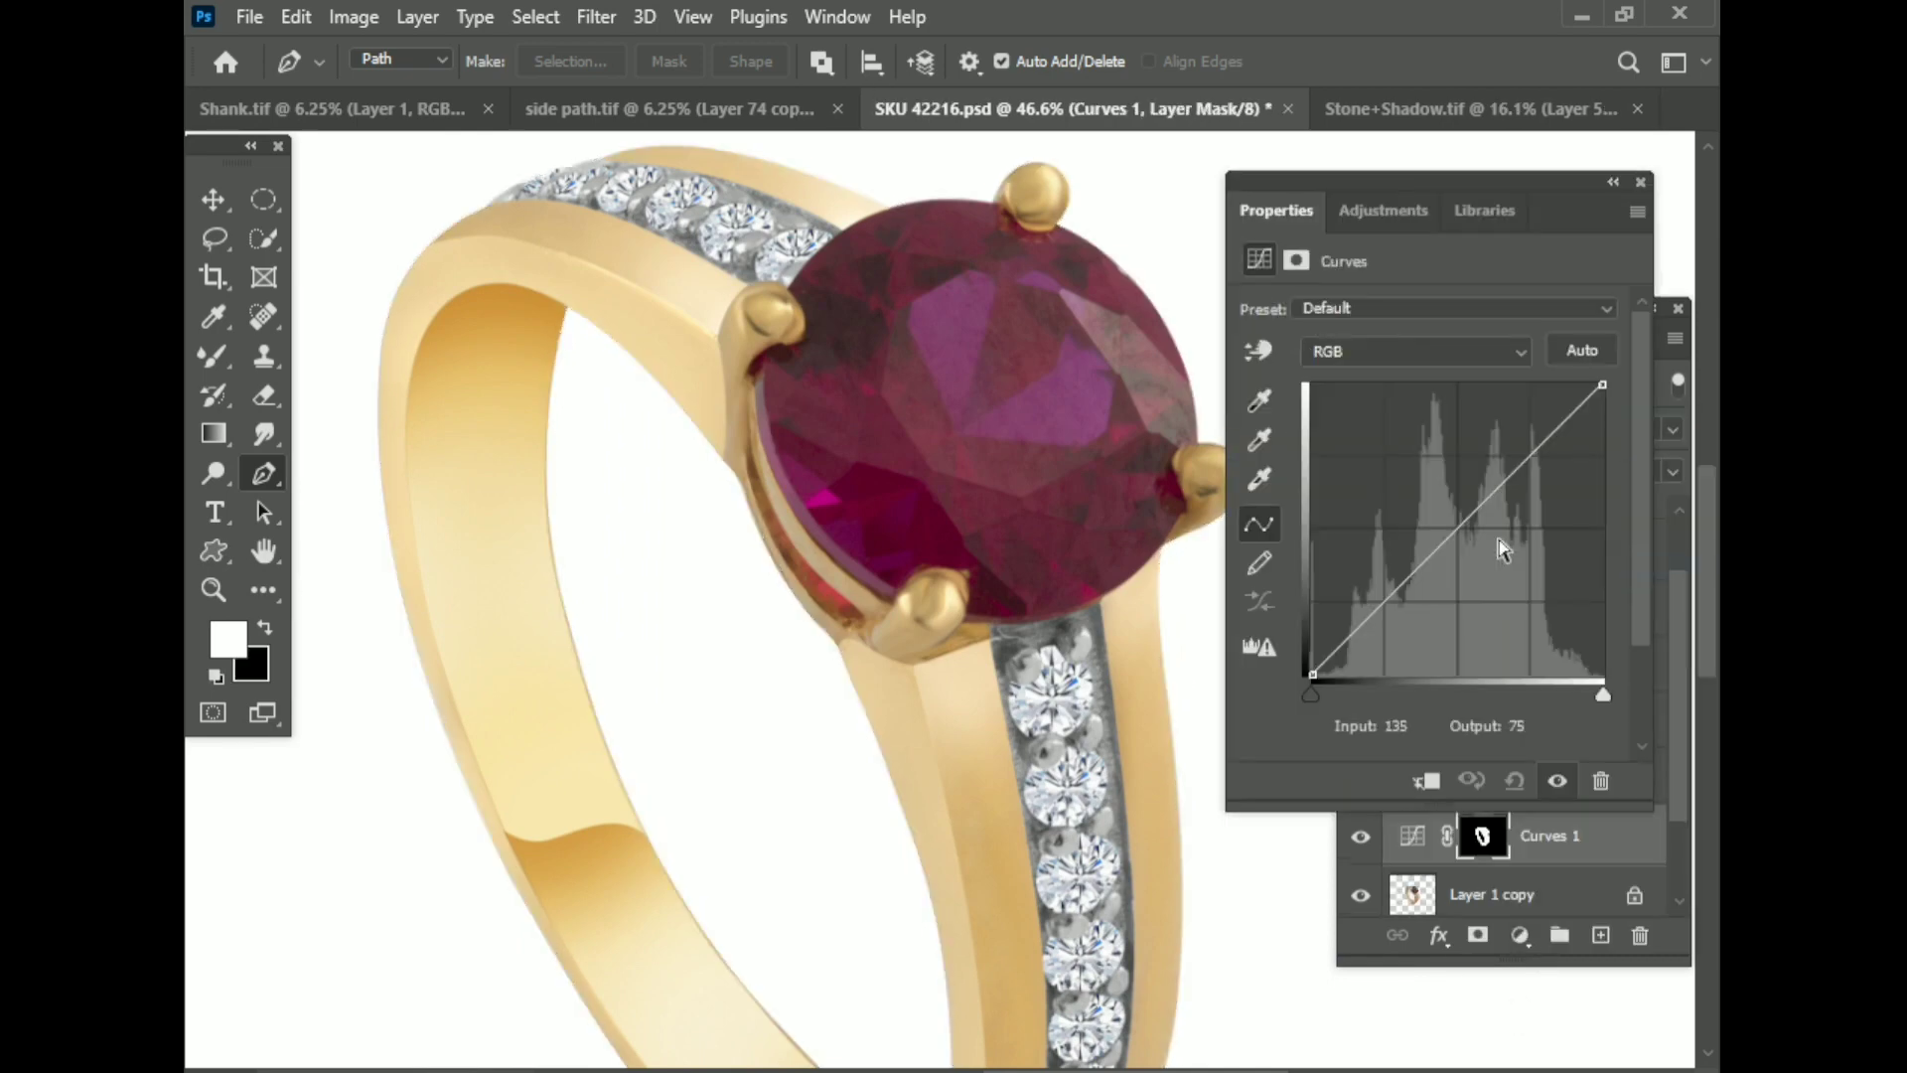
left_click_drag(1476, 512, 1474, 457)
left_click(1613, 182)
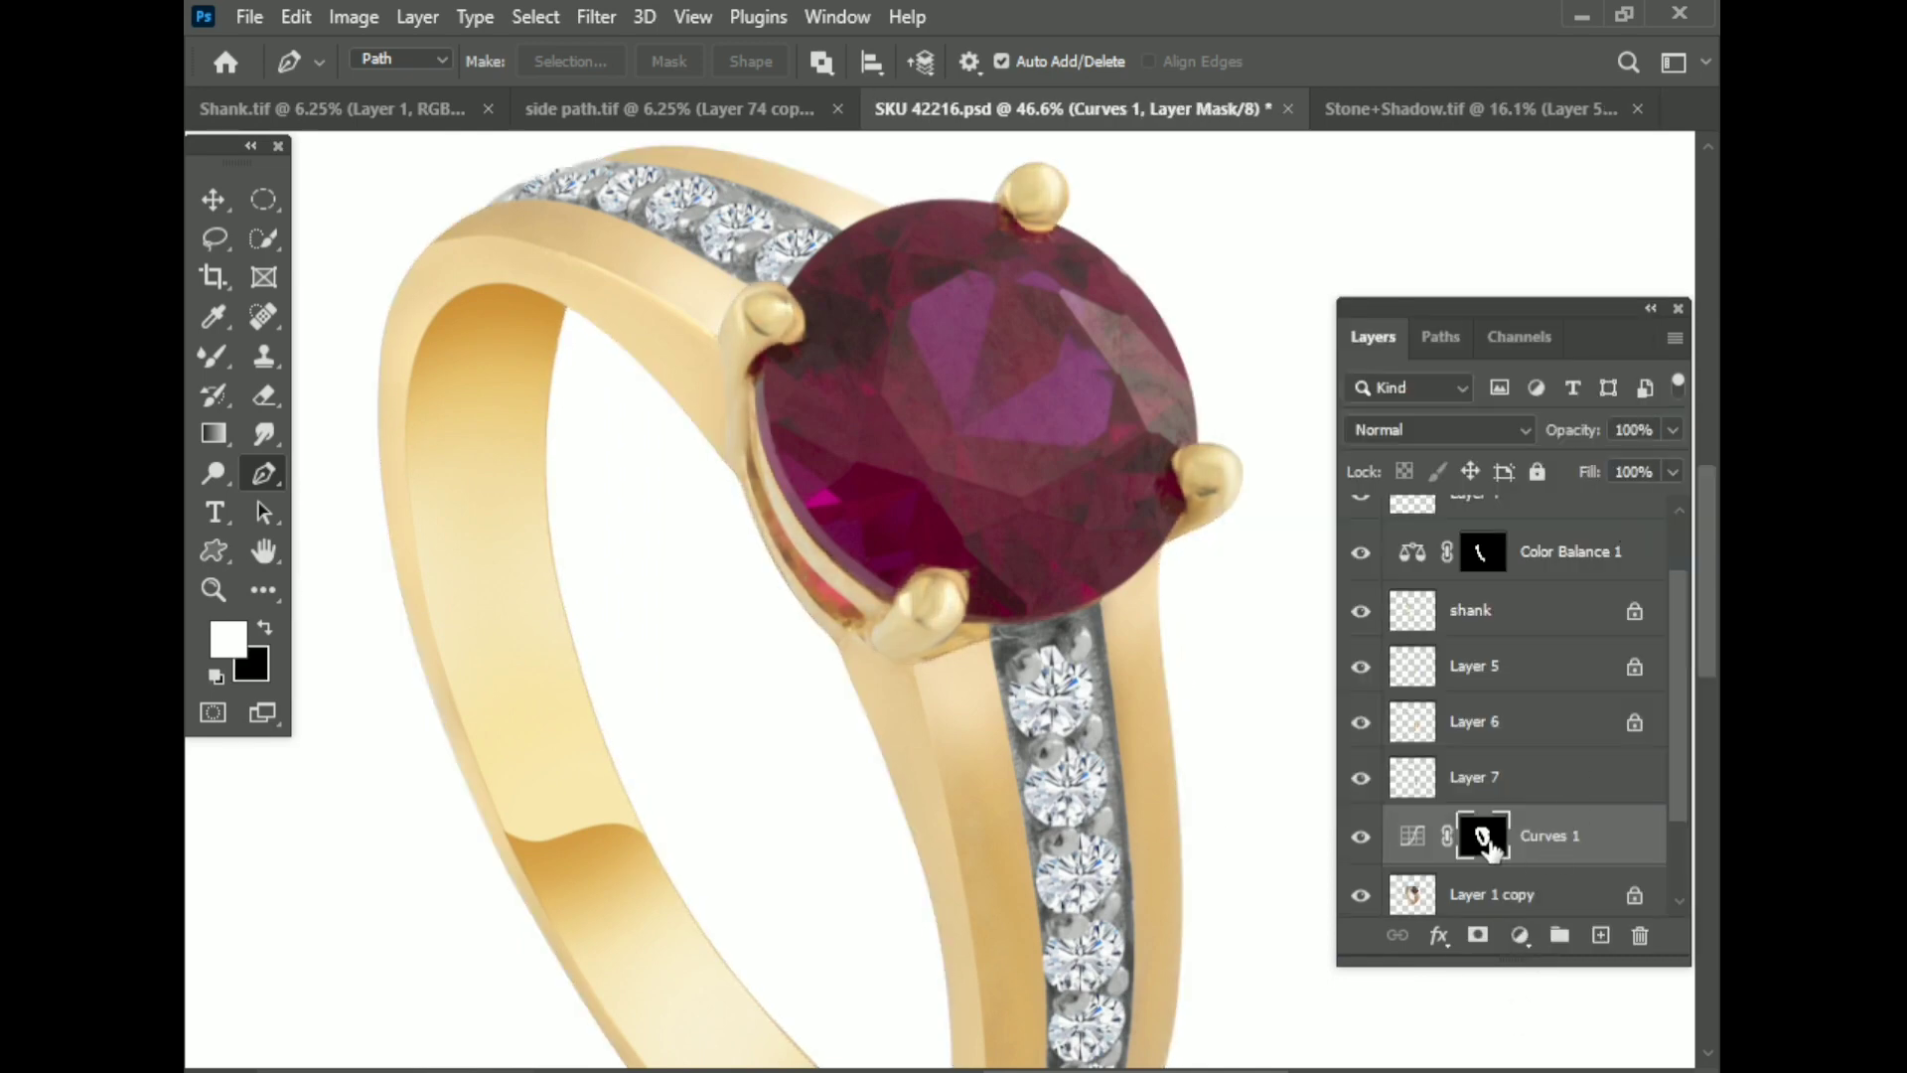
key("ctrl+i")
Step: Merge the Curves adjustment into the ring layer, save, and load Layer 7's channel selection
left_click(212, 360)
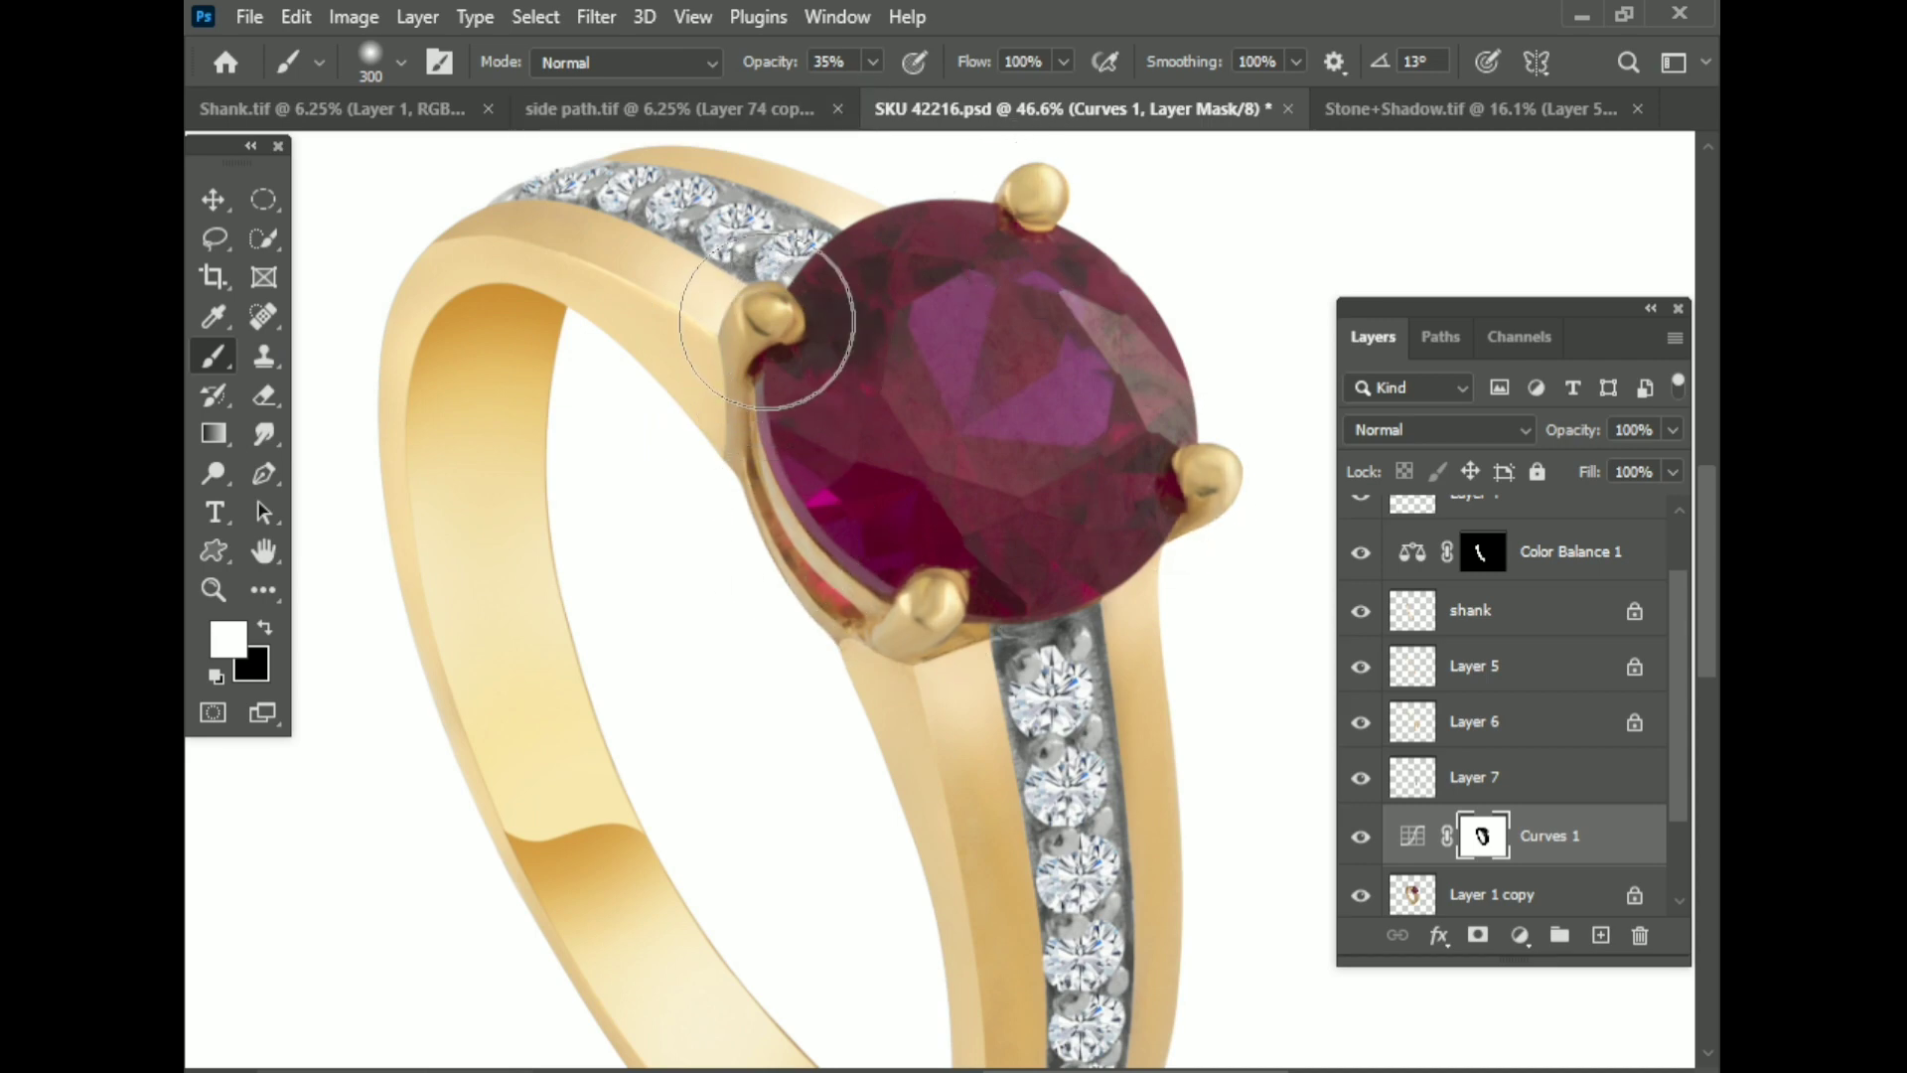
scroll(741, 540, "down", 2)
scroll(741, 540, "up", 5)
scroll(692, 614, "down", 4)
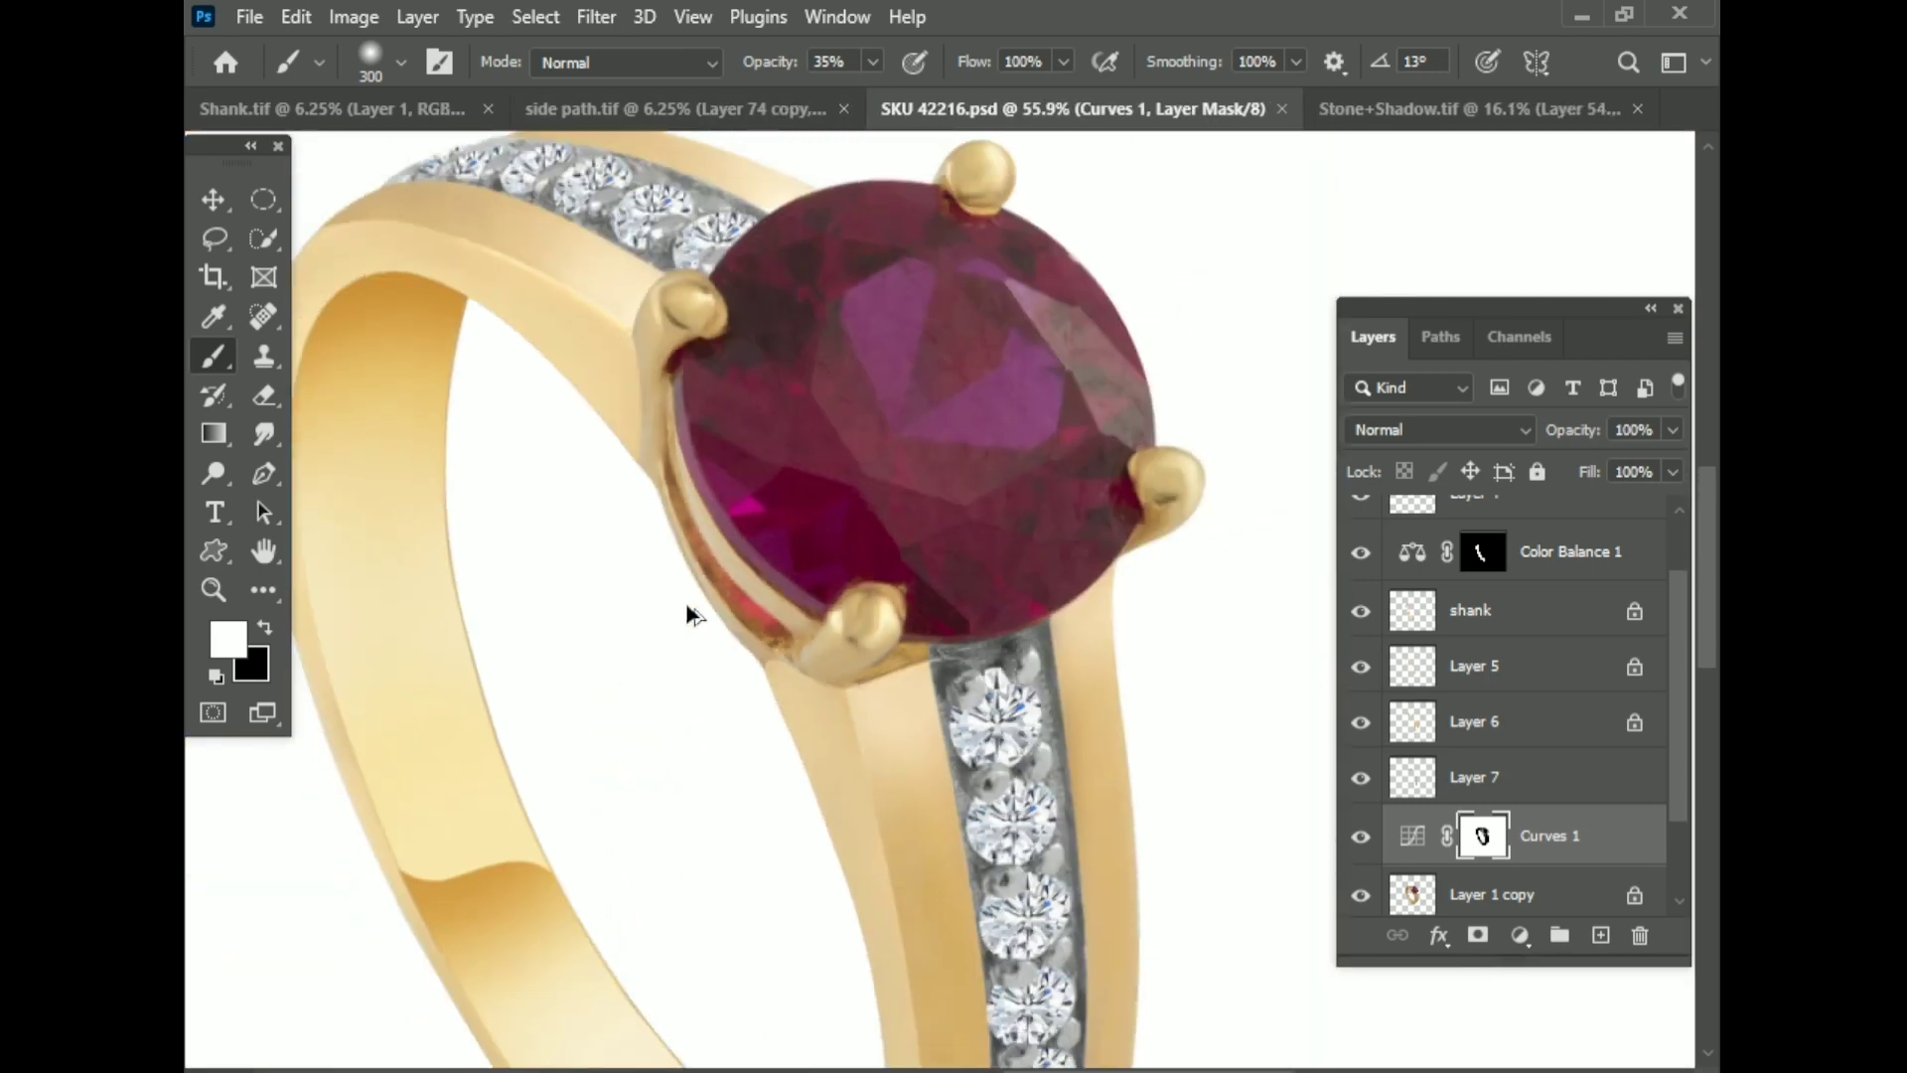
key("v")
left_click(1494, 779, "shift")
key("ctrl+e")
key("ctrl+s")
left_click(1421, 735, "ctrl")
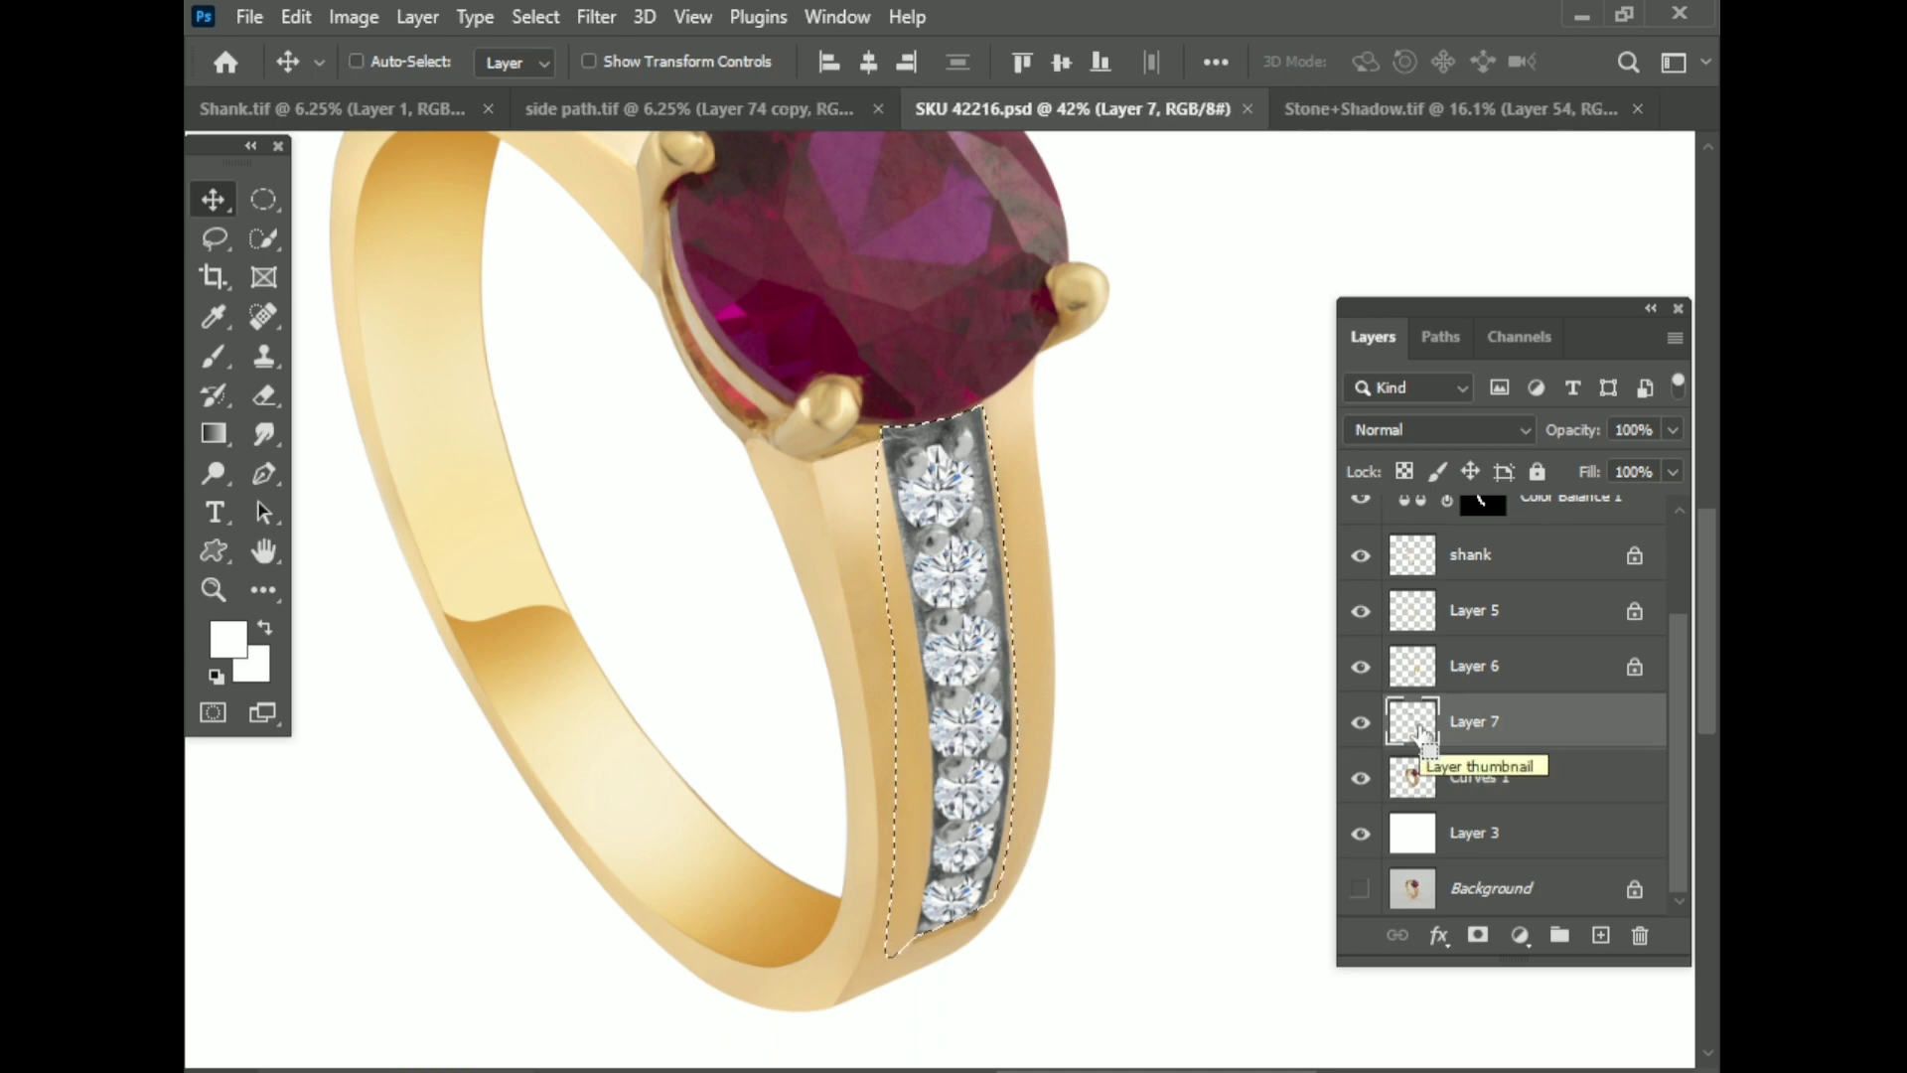
Step: Clear the selection and switch to the Brush with a beige sampled from the gold
left_click(1411, 666)
left_click(1411, 665, "ctrl")
scroll(1208, 729, "up", 1)
key("ctrl+d")
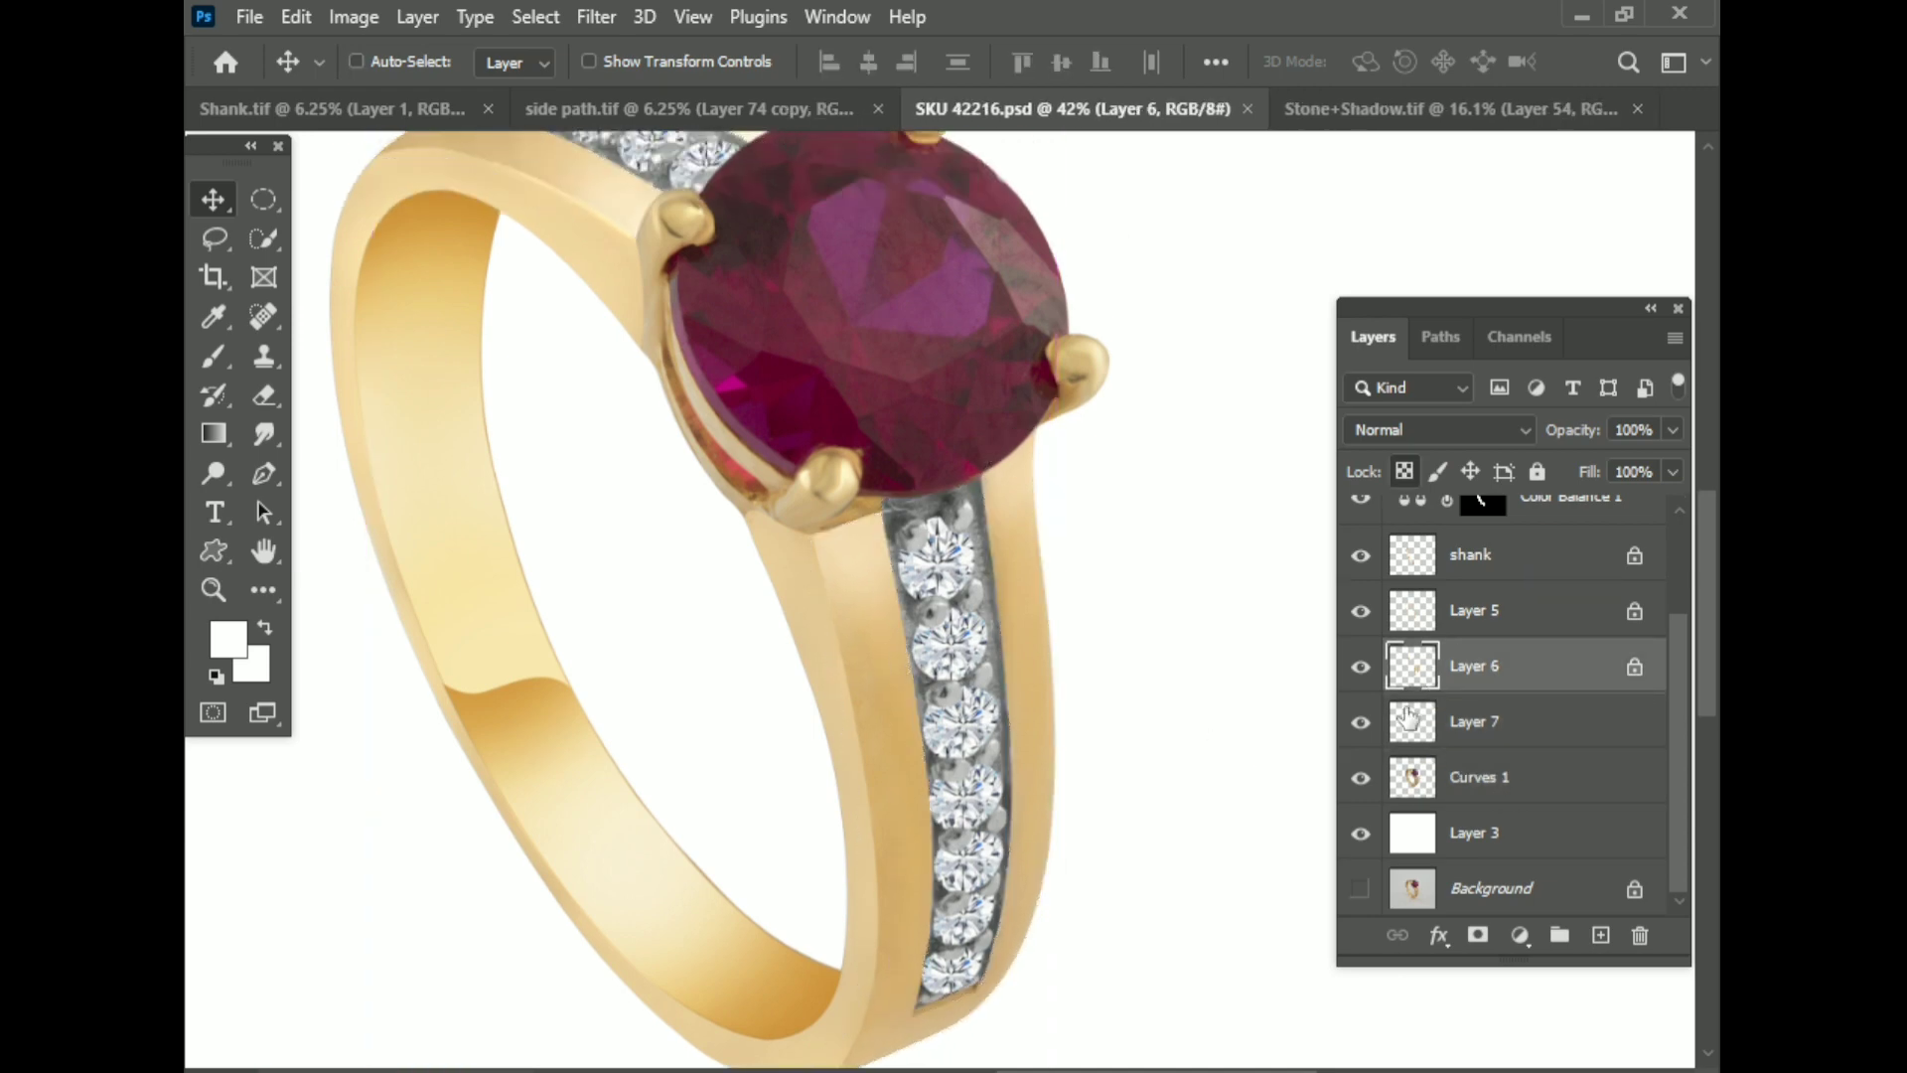
right_click(214, 355)
left_click(366, 369)
left_click(404, 255, "alt")
Step: Paint soft beige on Layer 6's shank near the top diamond, undo the edge stroke, and save
scroll(939, 616, "up", 2)
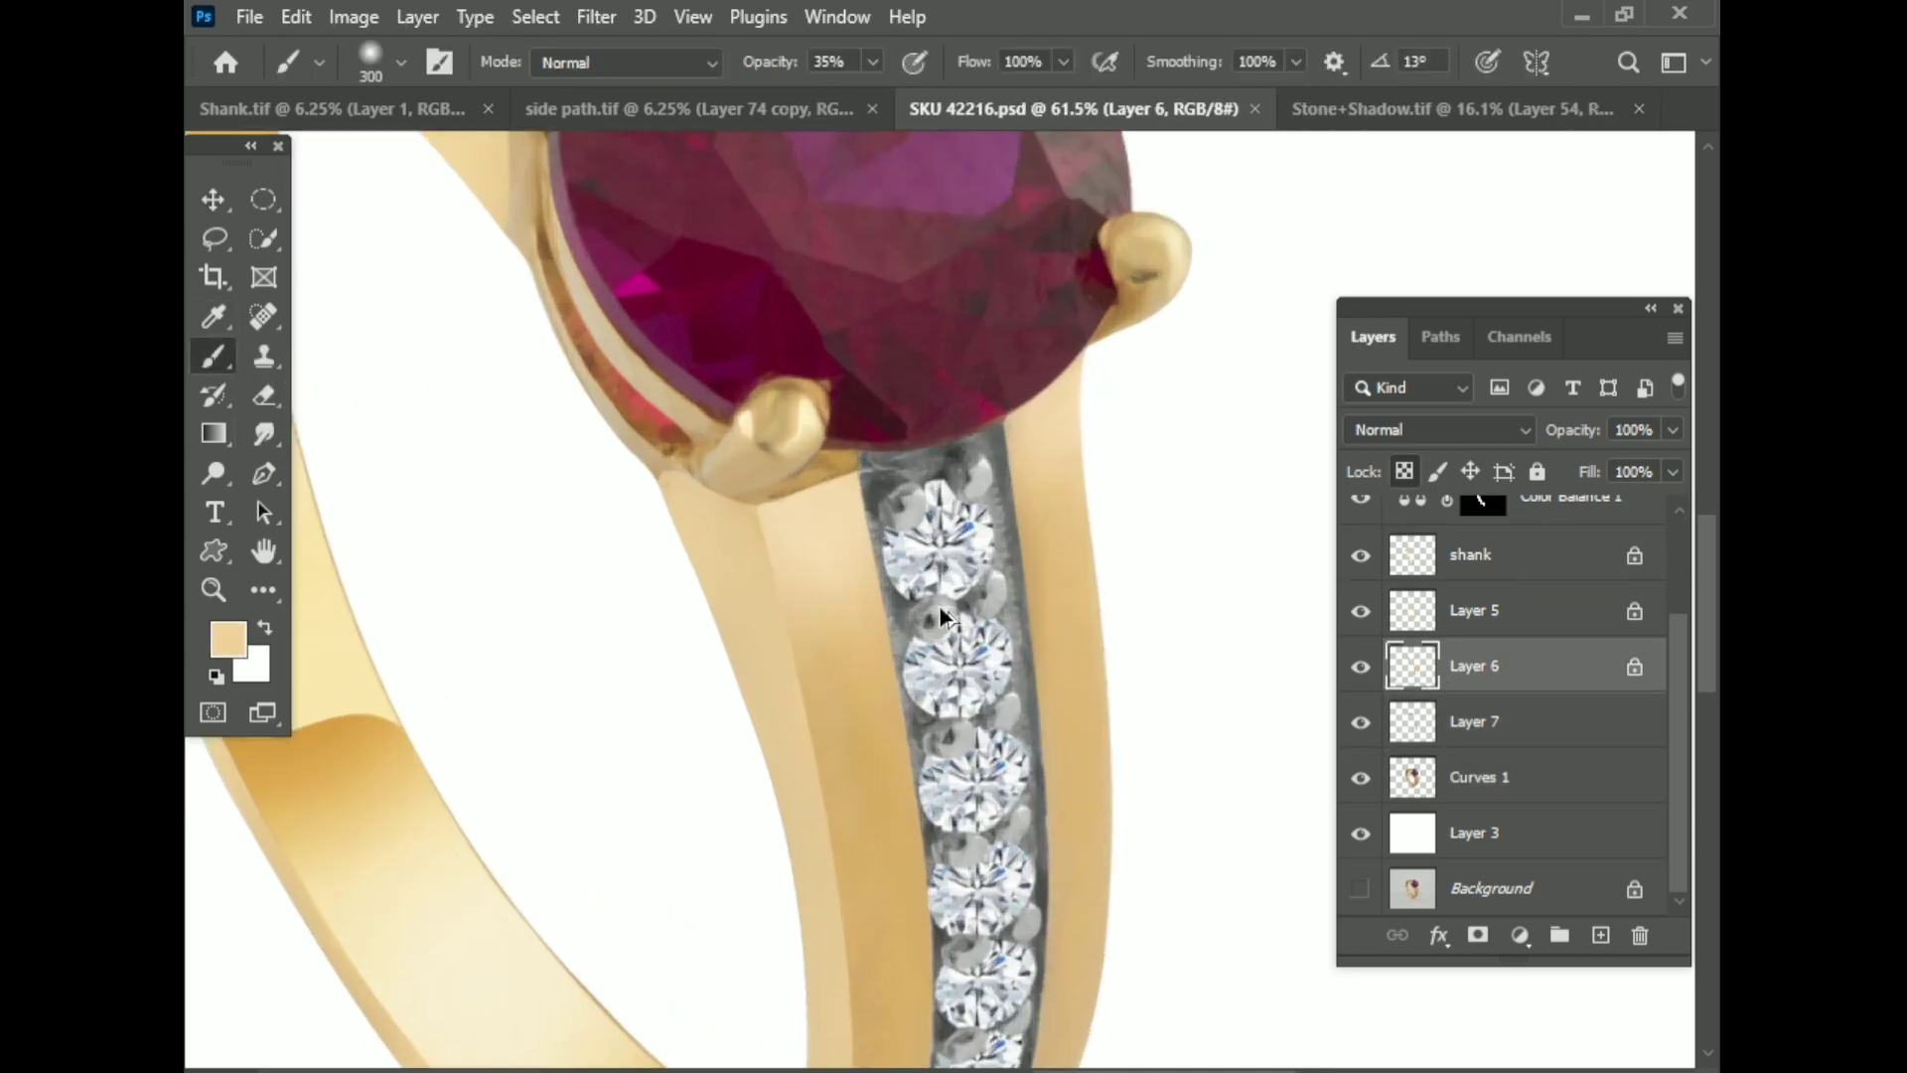
key("bracketleft")
key("bracketleft")
key("bracketleft")
left_click(957, 562)
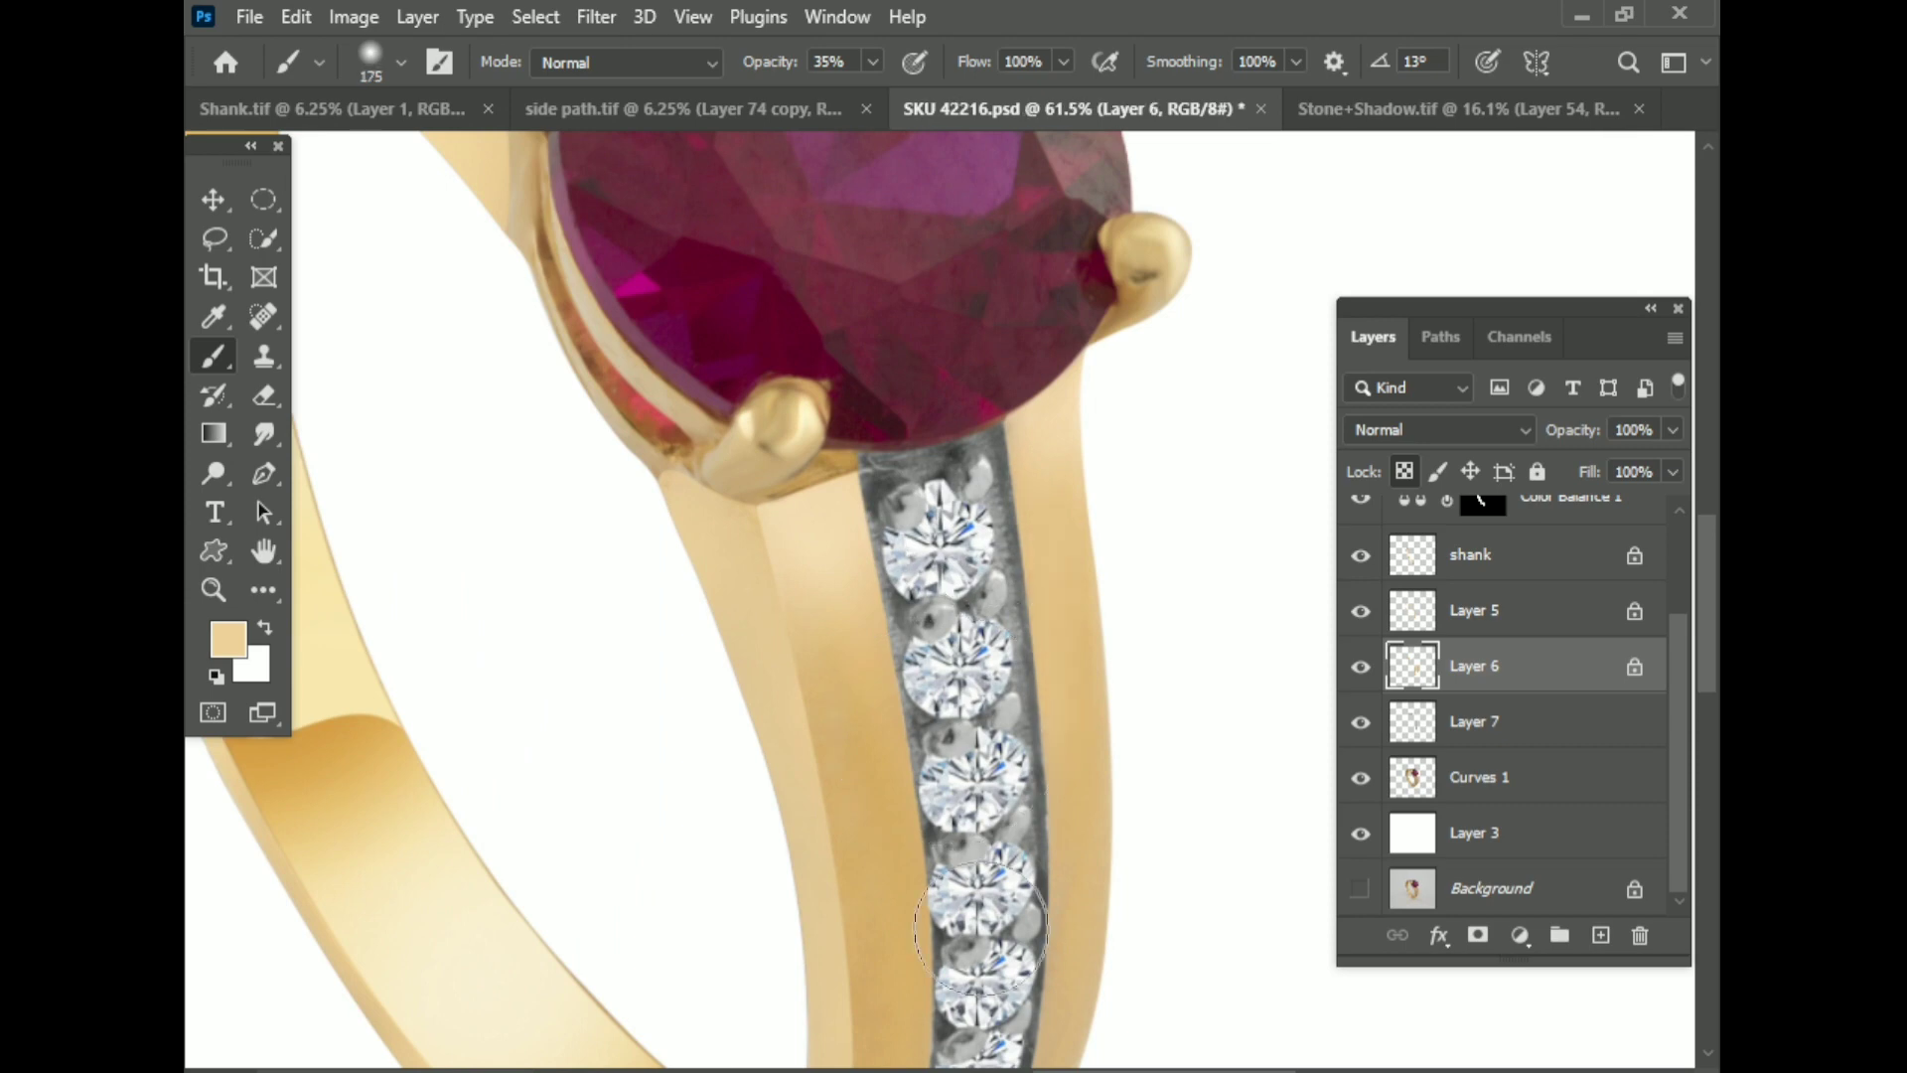
scroll(980, 931, "down", 3)
key("bracketleft")
key("bracketleft")
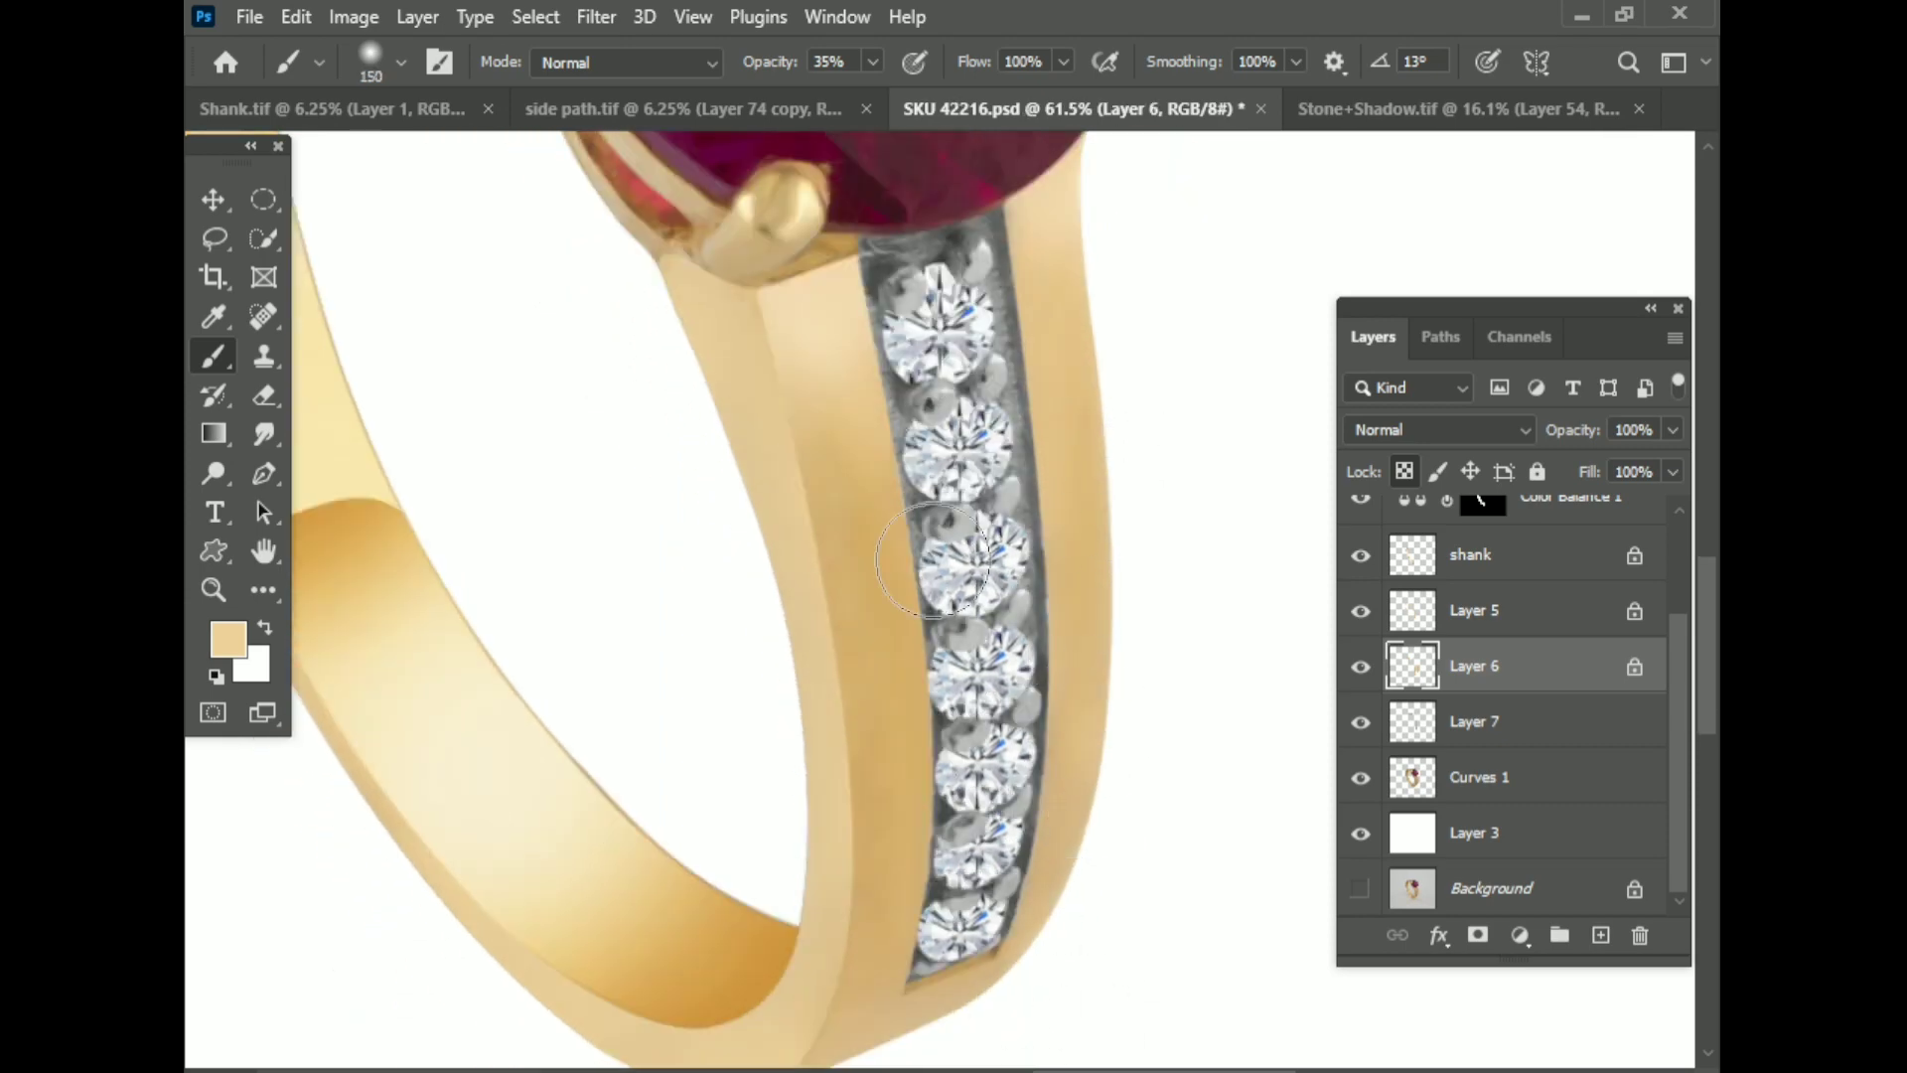
left_click_drag(933, 561, 923, 990)
key("ctrl+z")
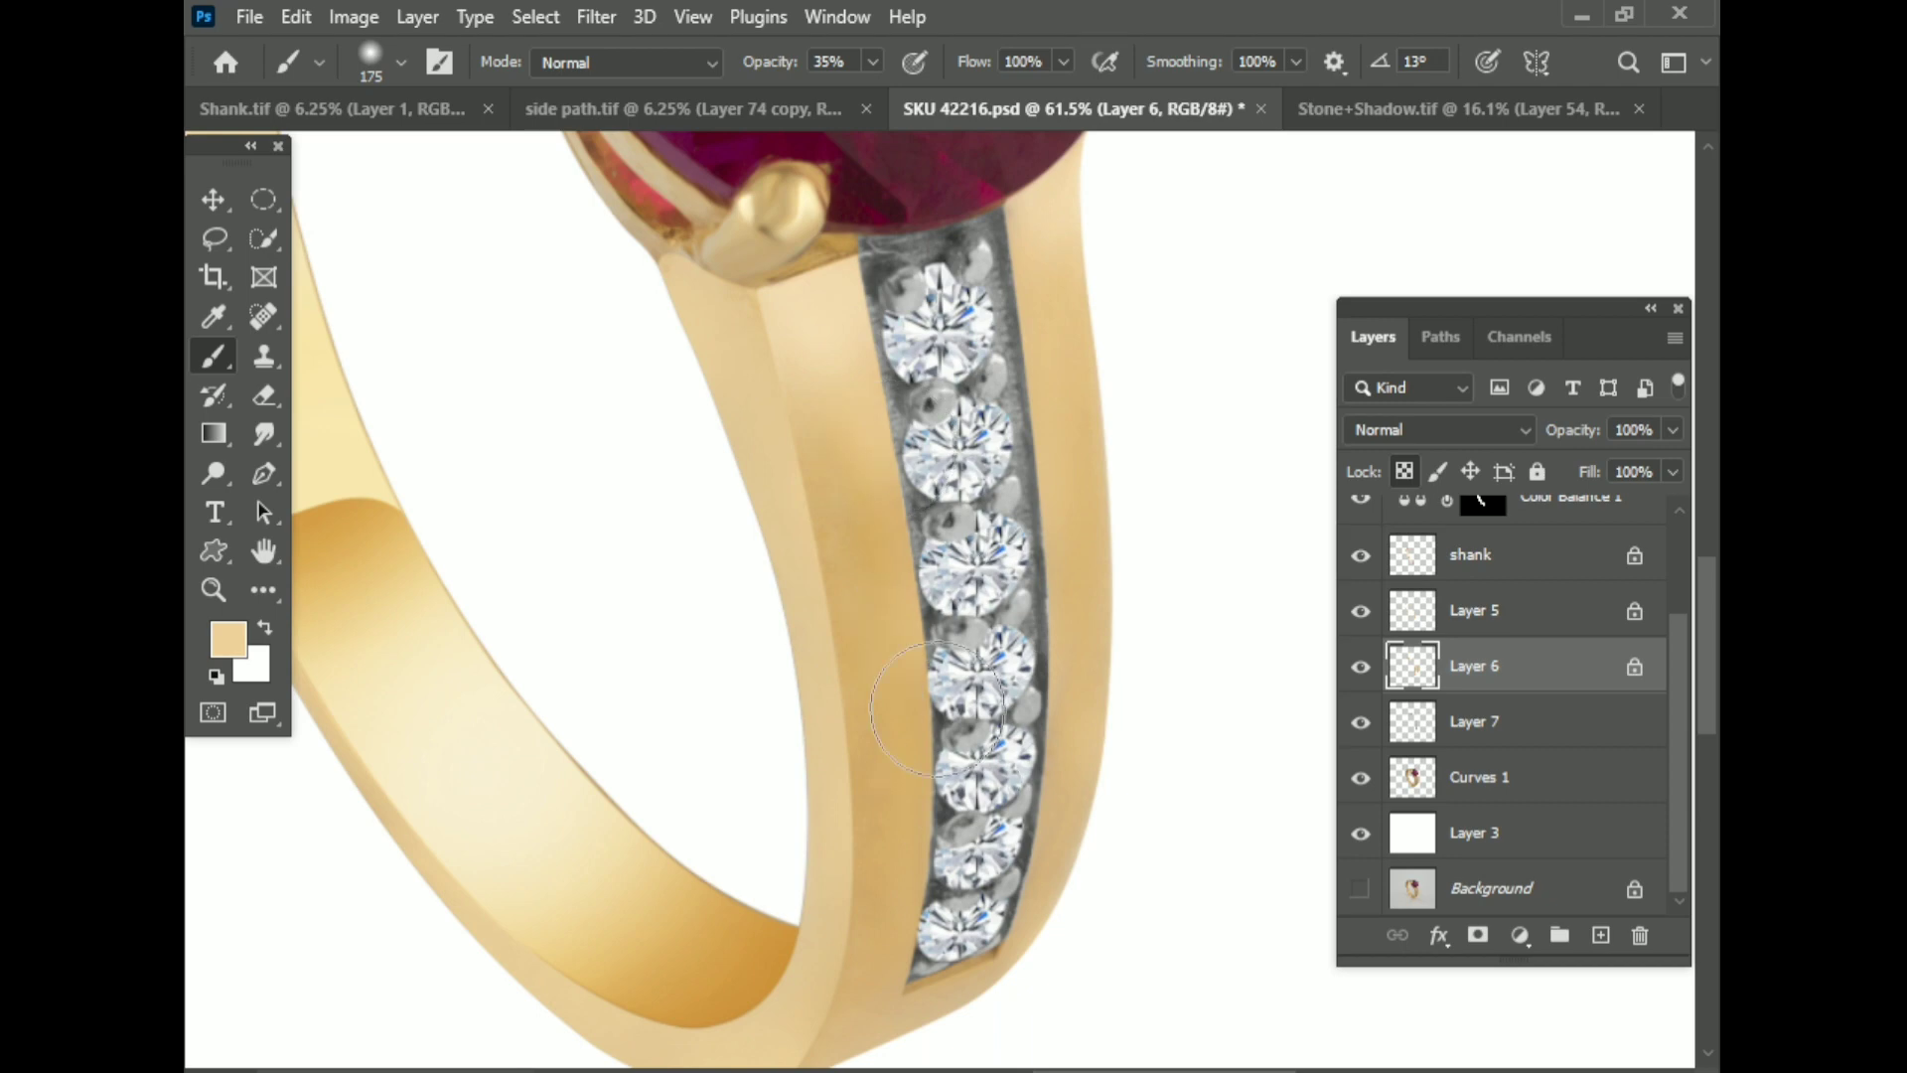
scroll(936, 708, "down", 5)
scroll(1115, 533, "up", 6)
key("bracketleft")
key("bracketleft")
key("bracketleft")
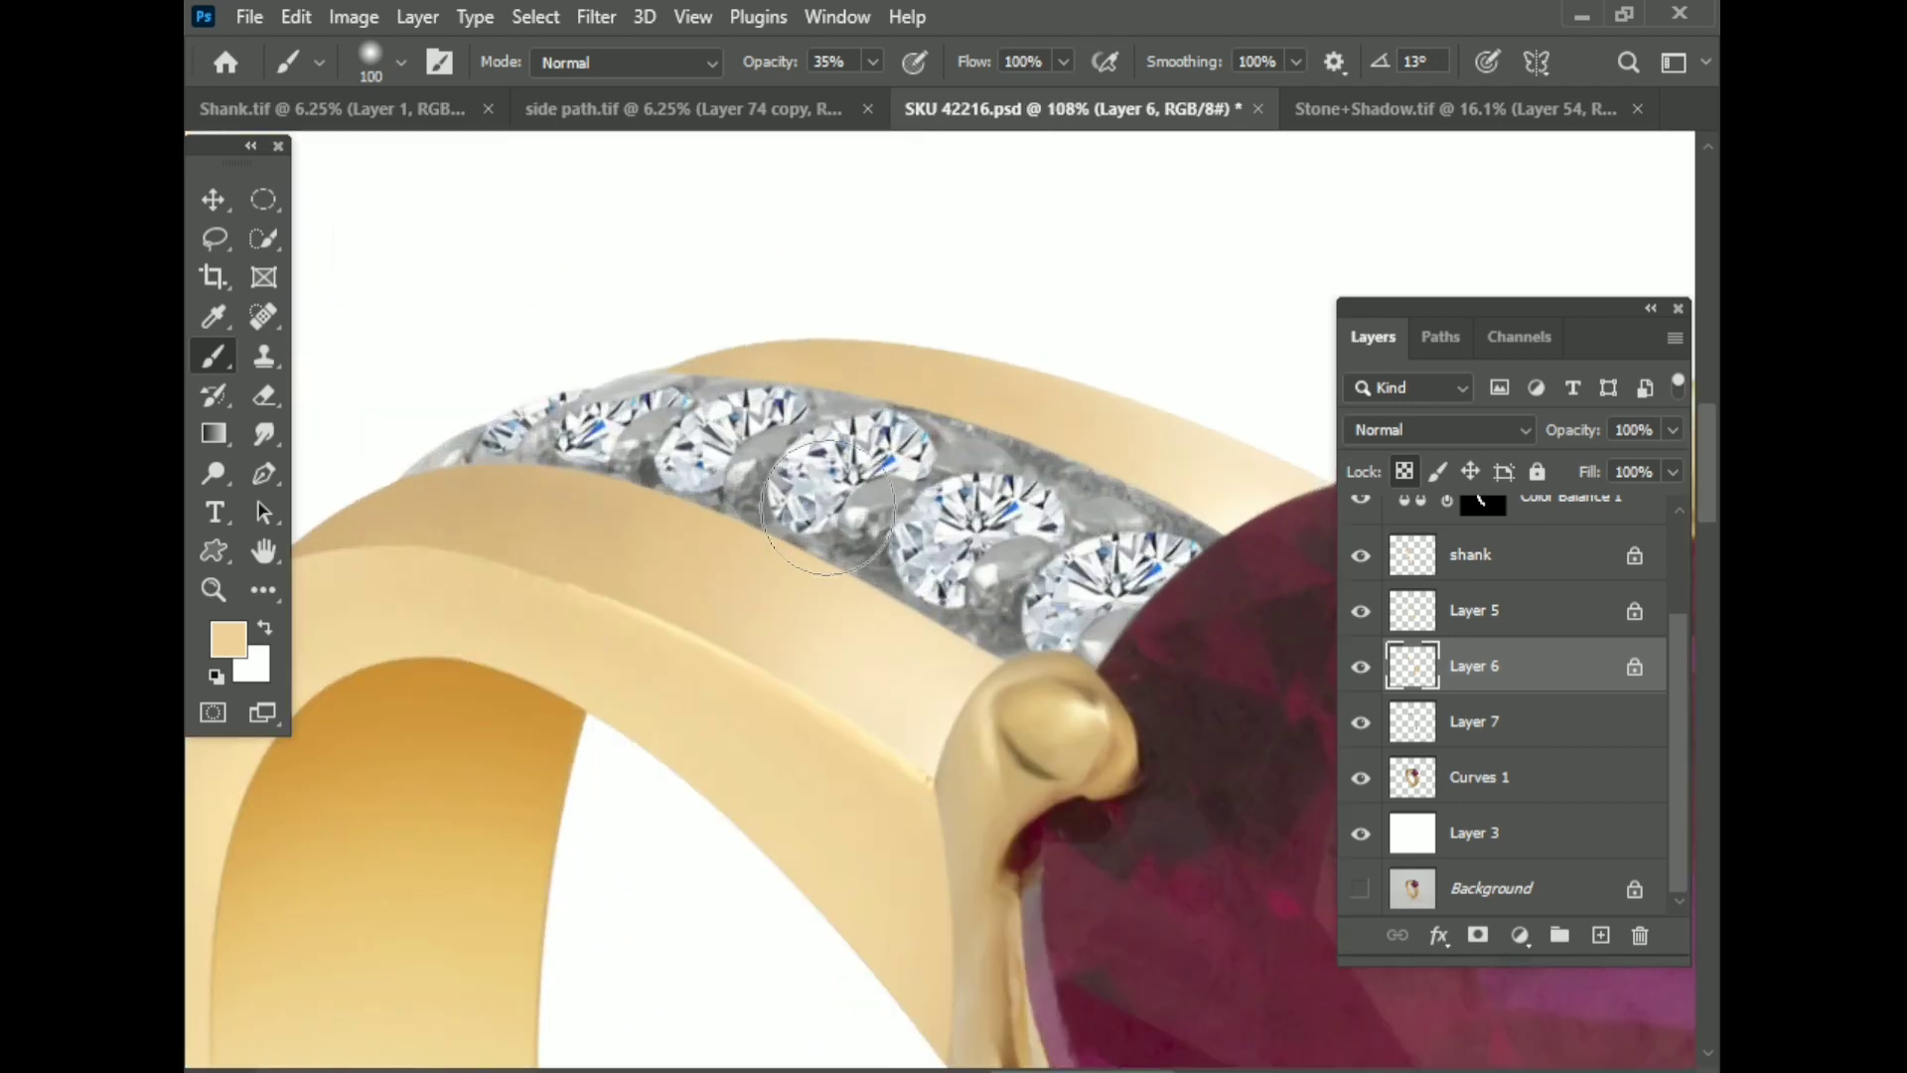
key("ctrl+s")
Step: Lower the brush's opacity in the options bar
scroll(690, 506, "down", 4)
scroll(801, 732, "down", 1)
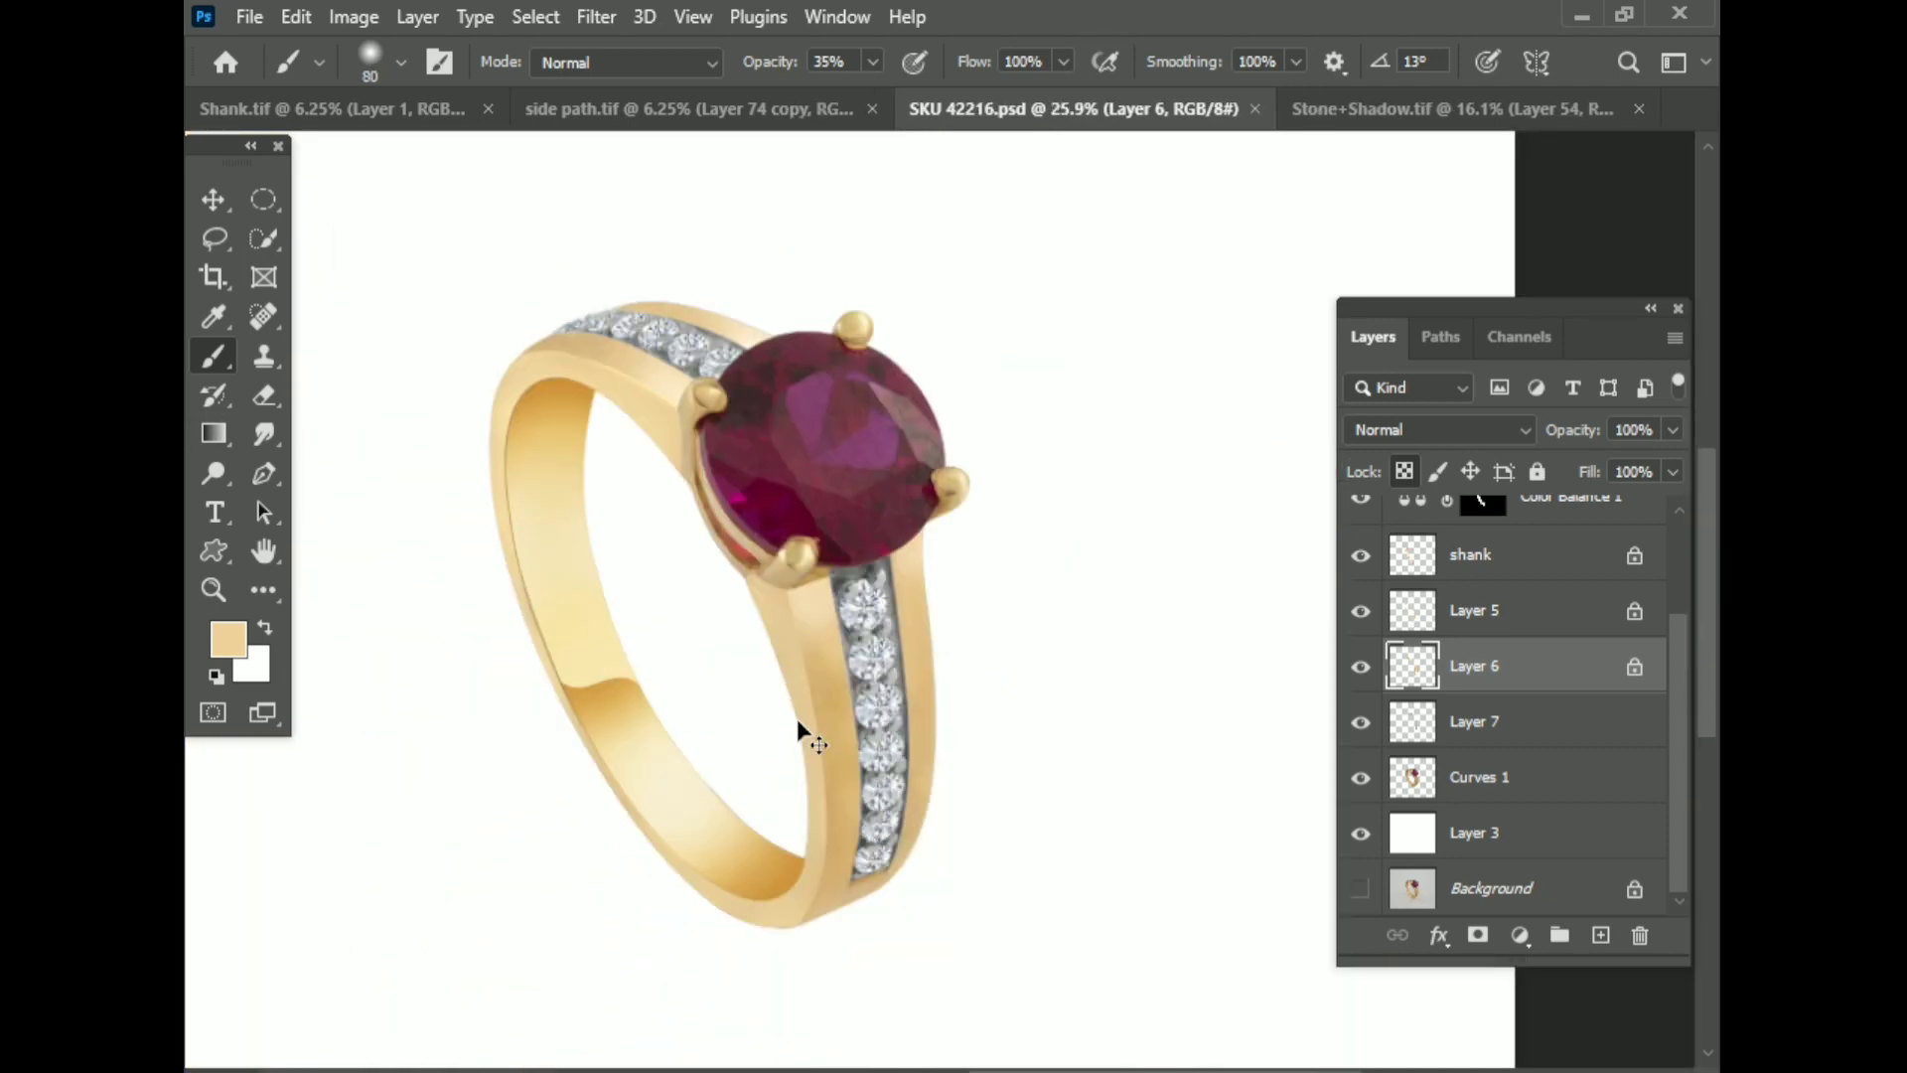
scroll(801, 732, "up", 1)
scroll(800, 732, "up", 2)
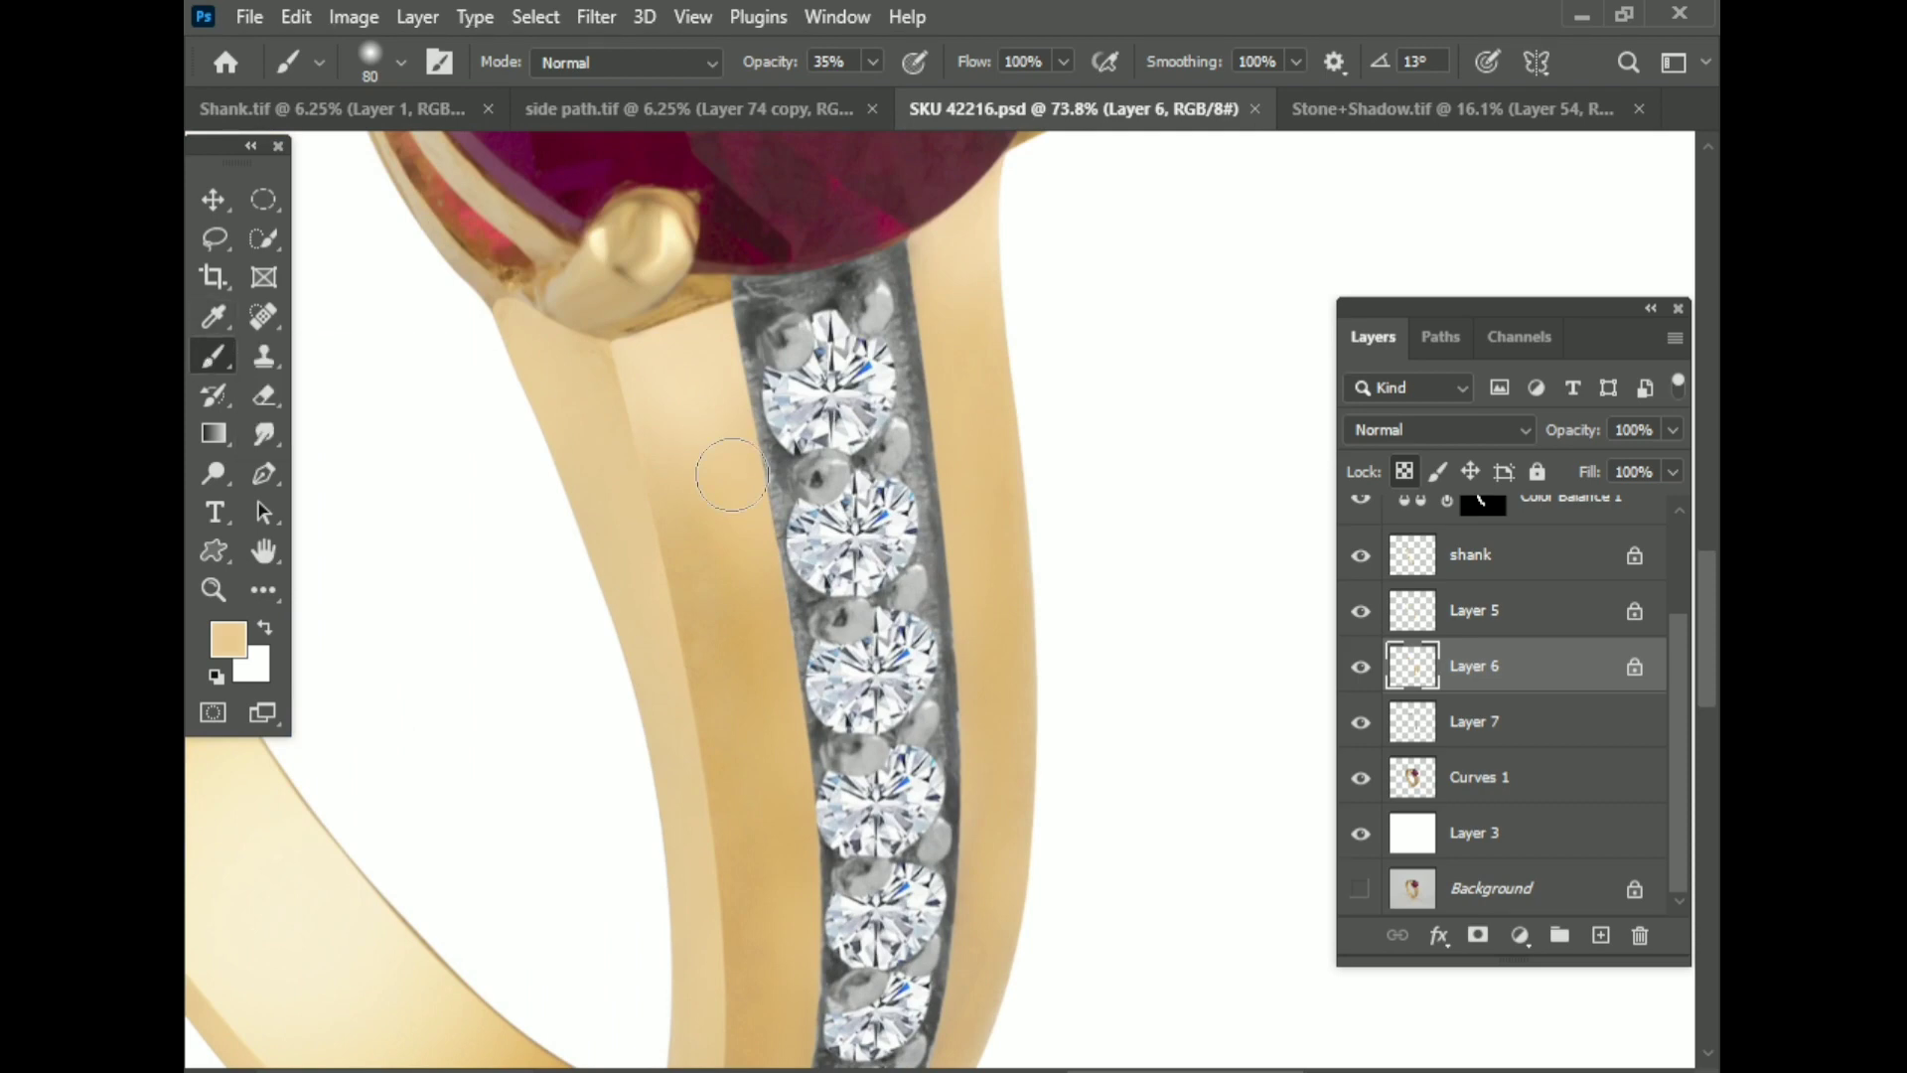
left_click(873, 62)
left_click_drag(842, 104, 826, 105)
scroll(1021, 554, "down", 3)
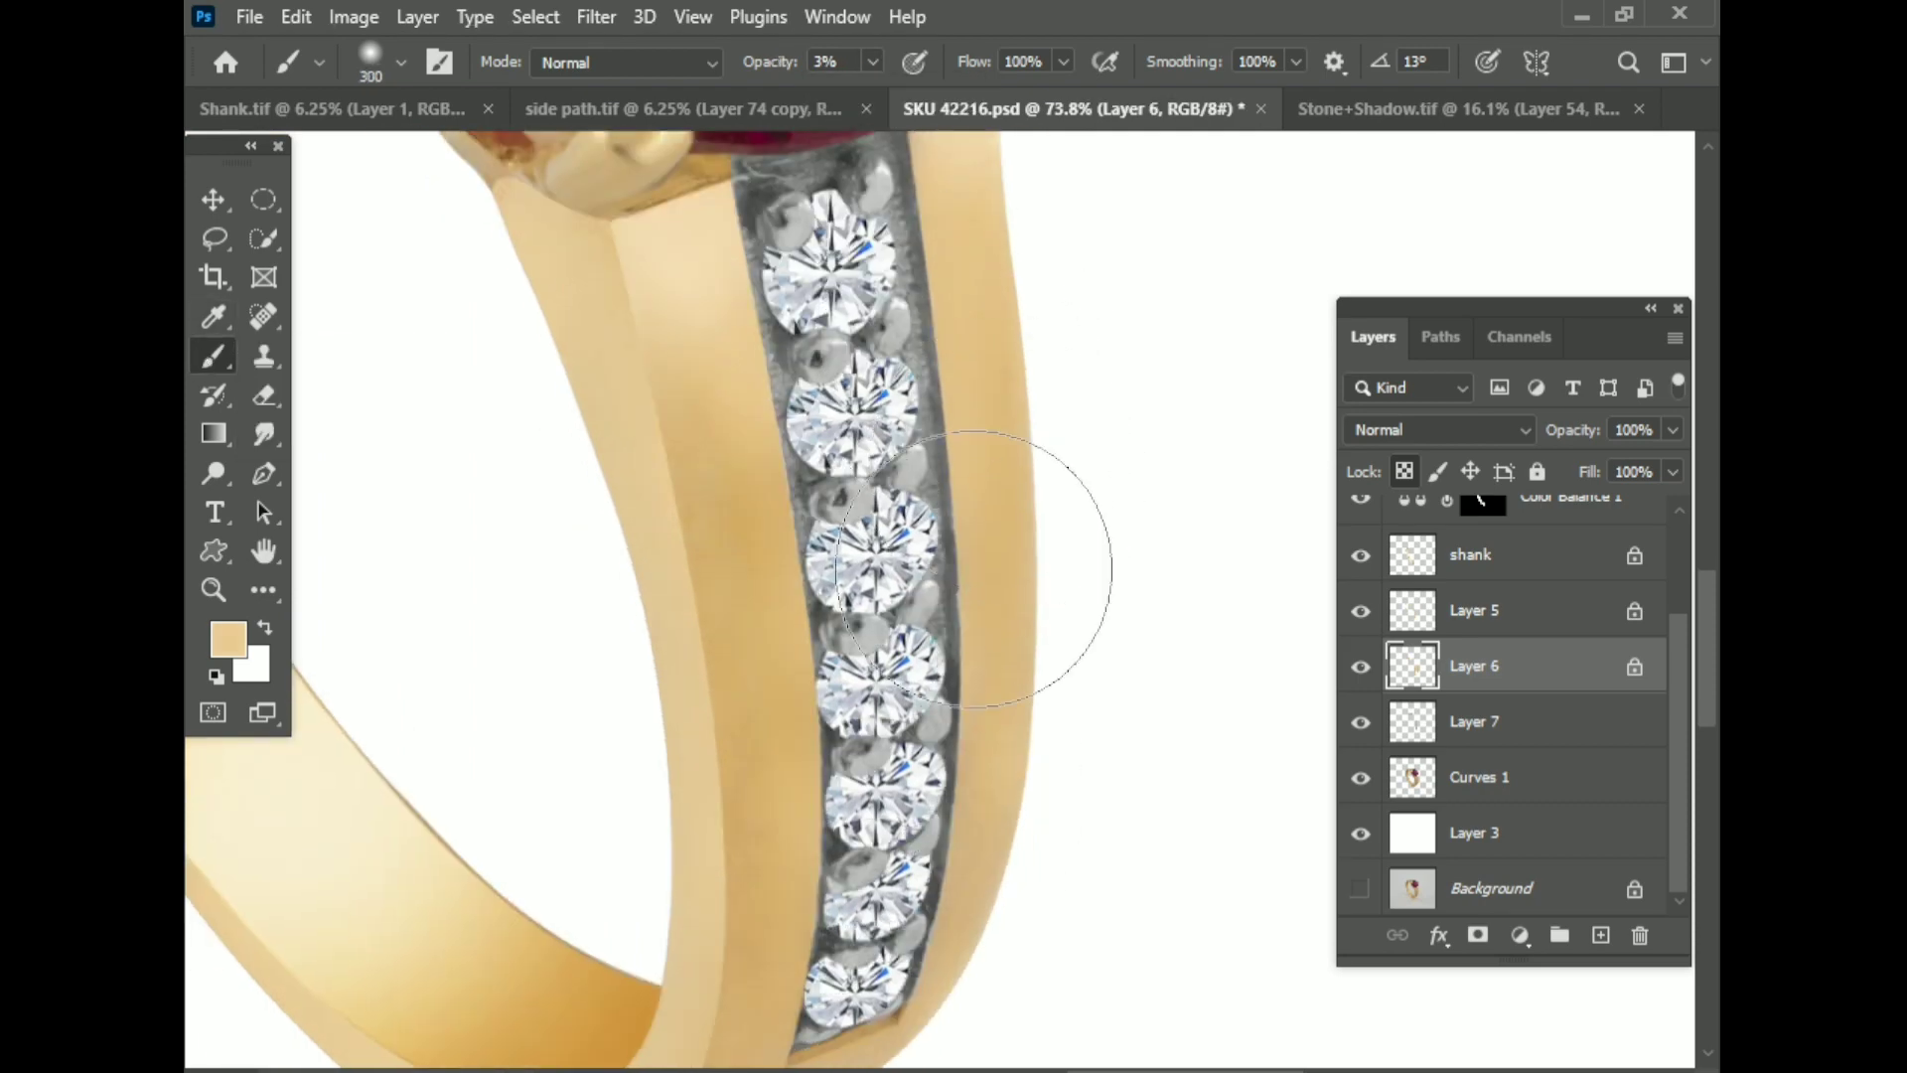
scroll(874, 839, "down", 3)
scroll(1003, 777, "down", 3)
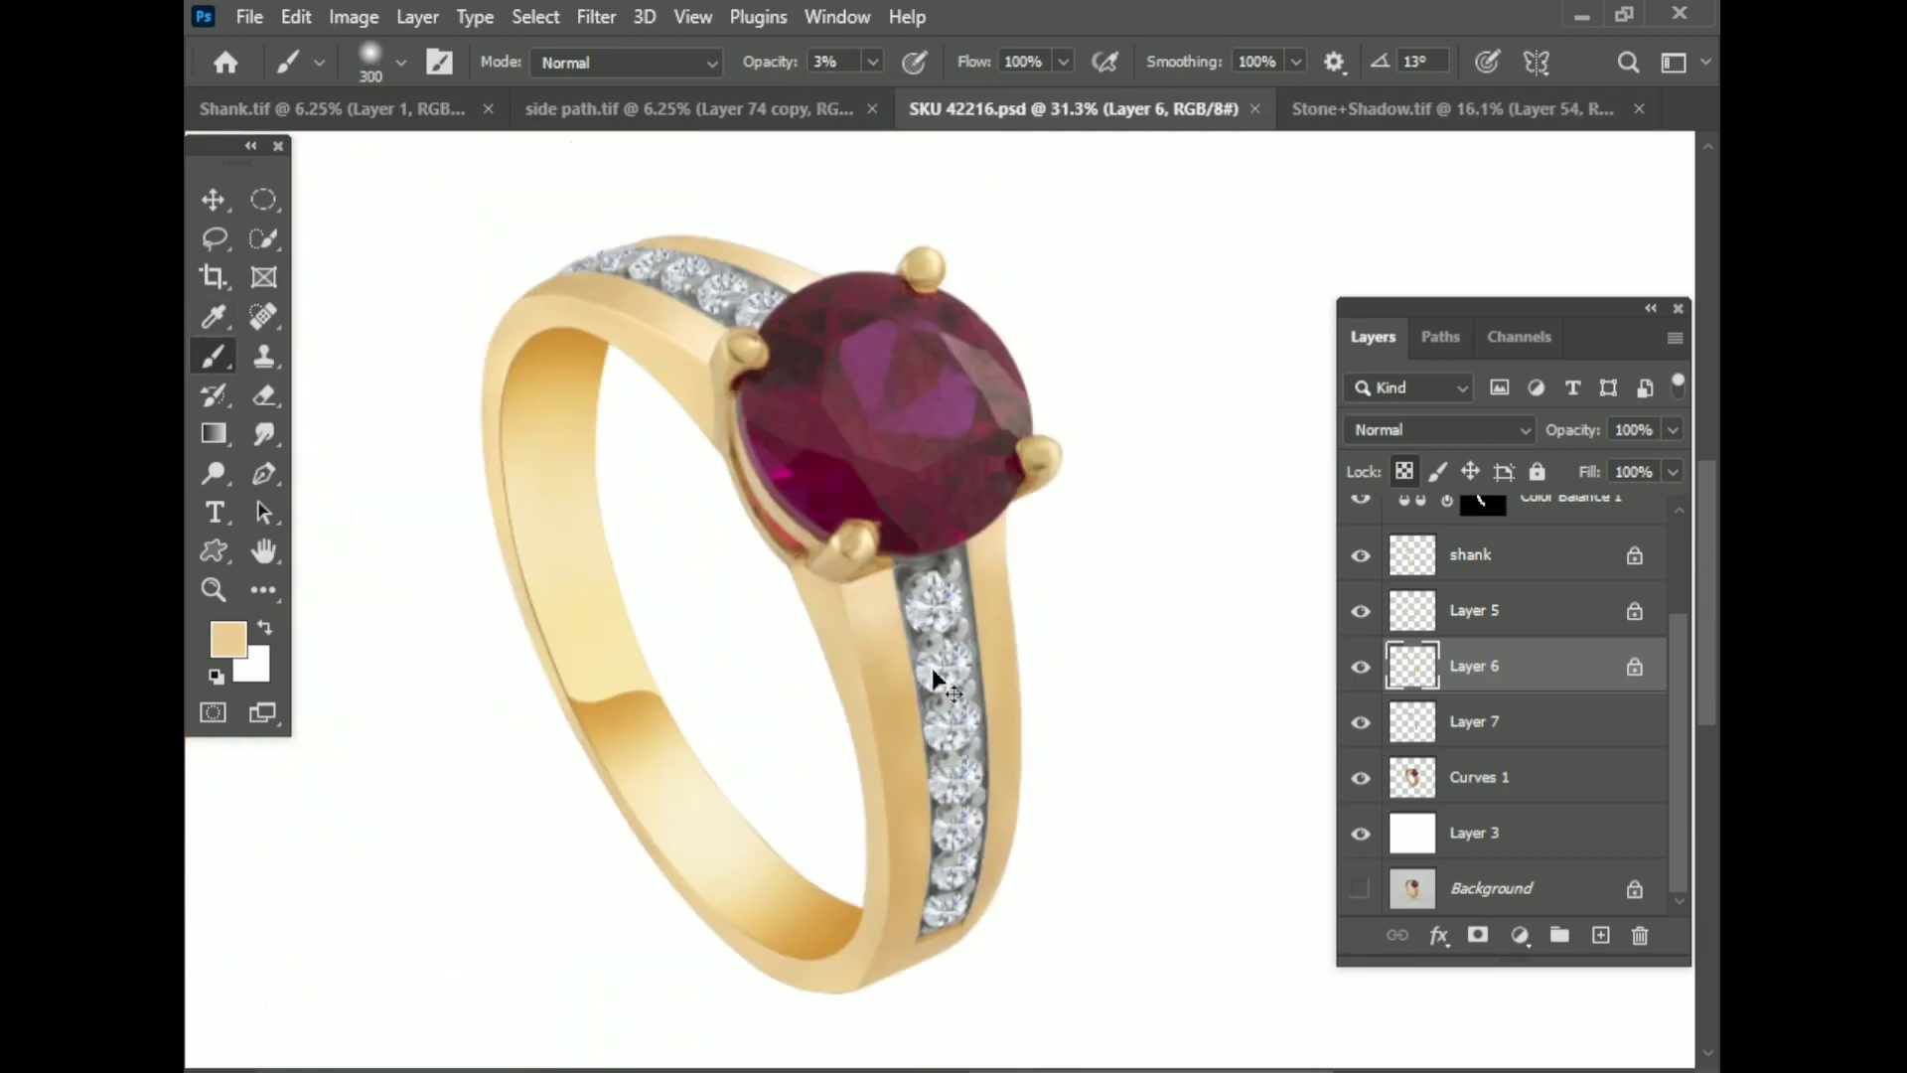
scroll(928, 672, "up", 3)
Step: Paint soft colour on Layer 5's shank face with a smaller brush at 47% opacity
left_click(1404, 609)
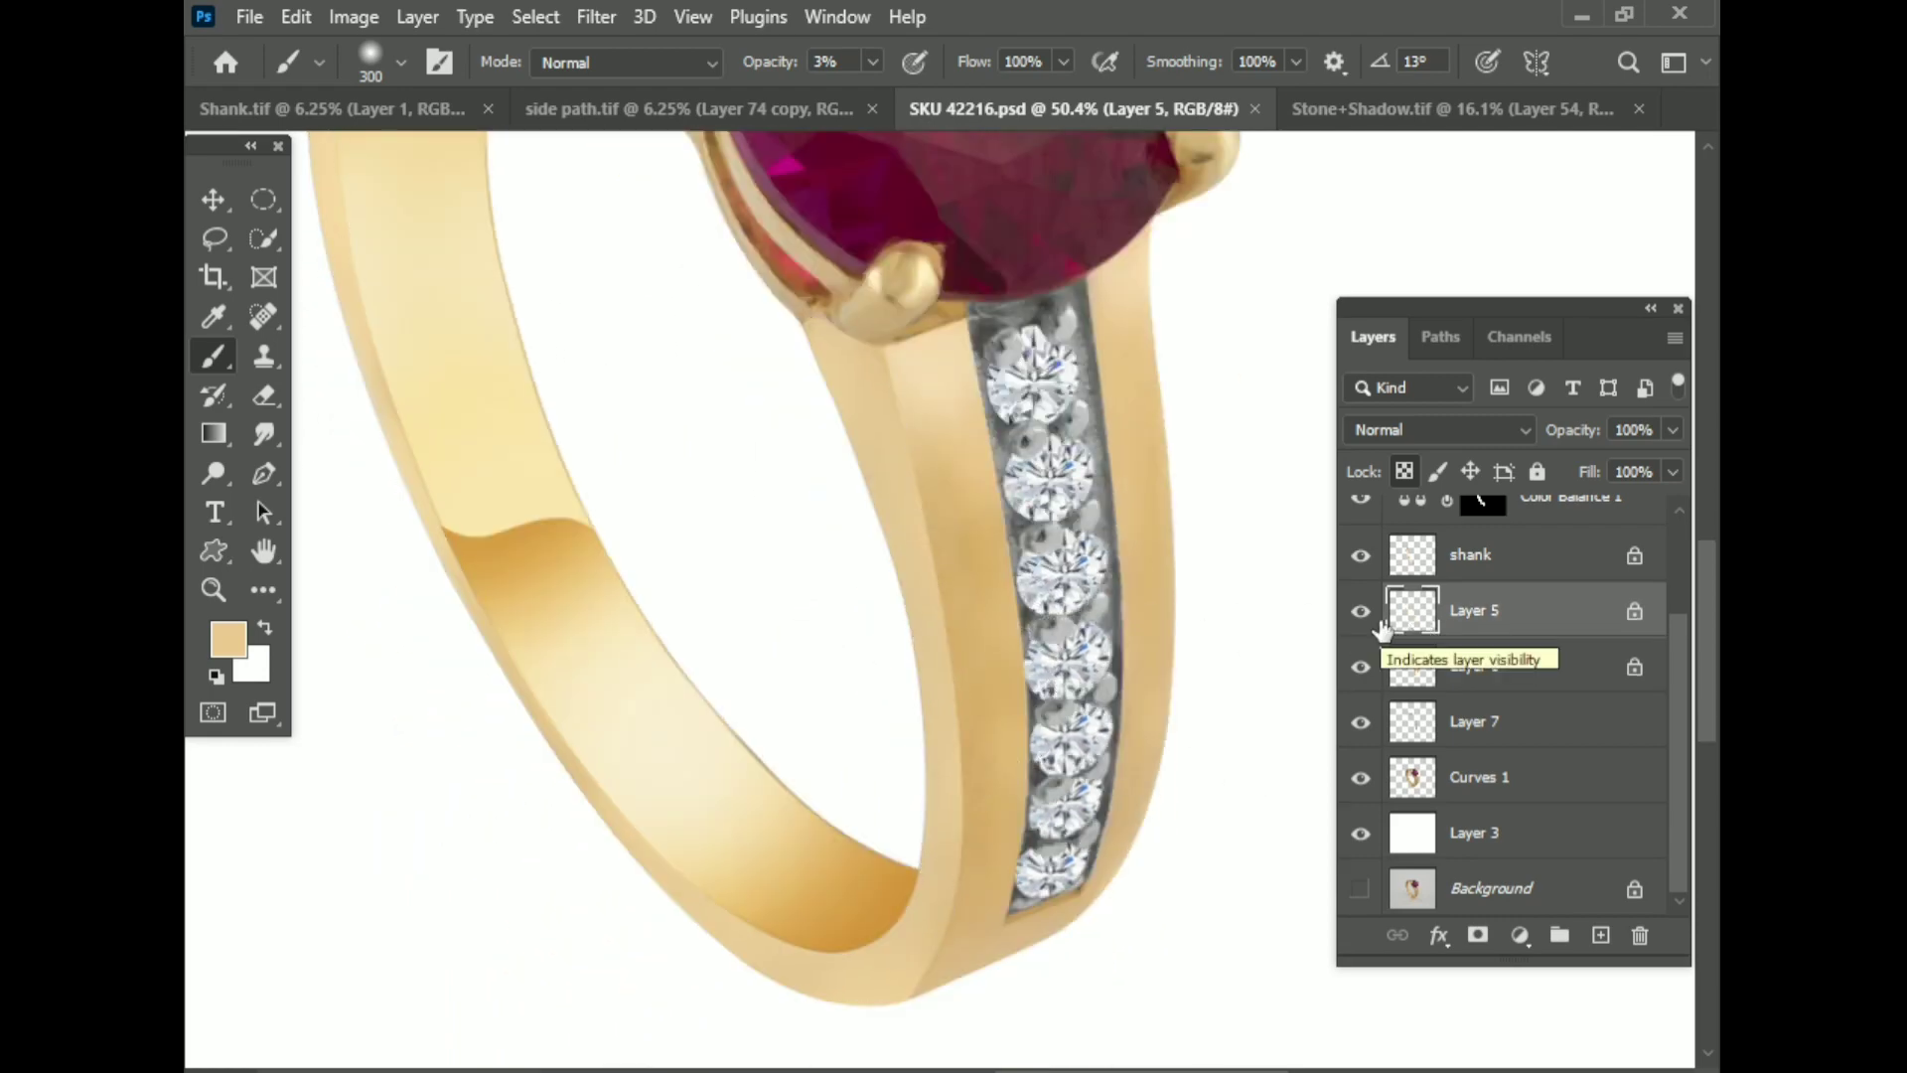
scroll(842, 795, "down", 3)
scroll(851, 660, "up", 4)
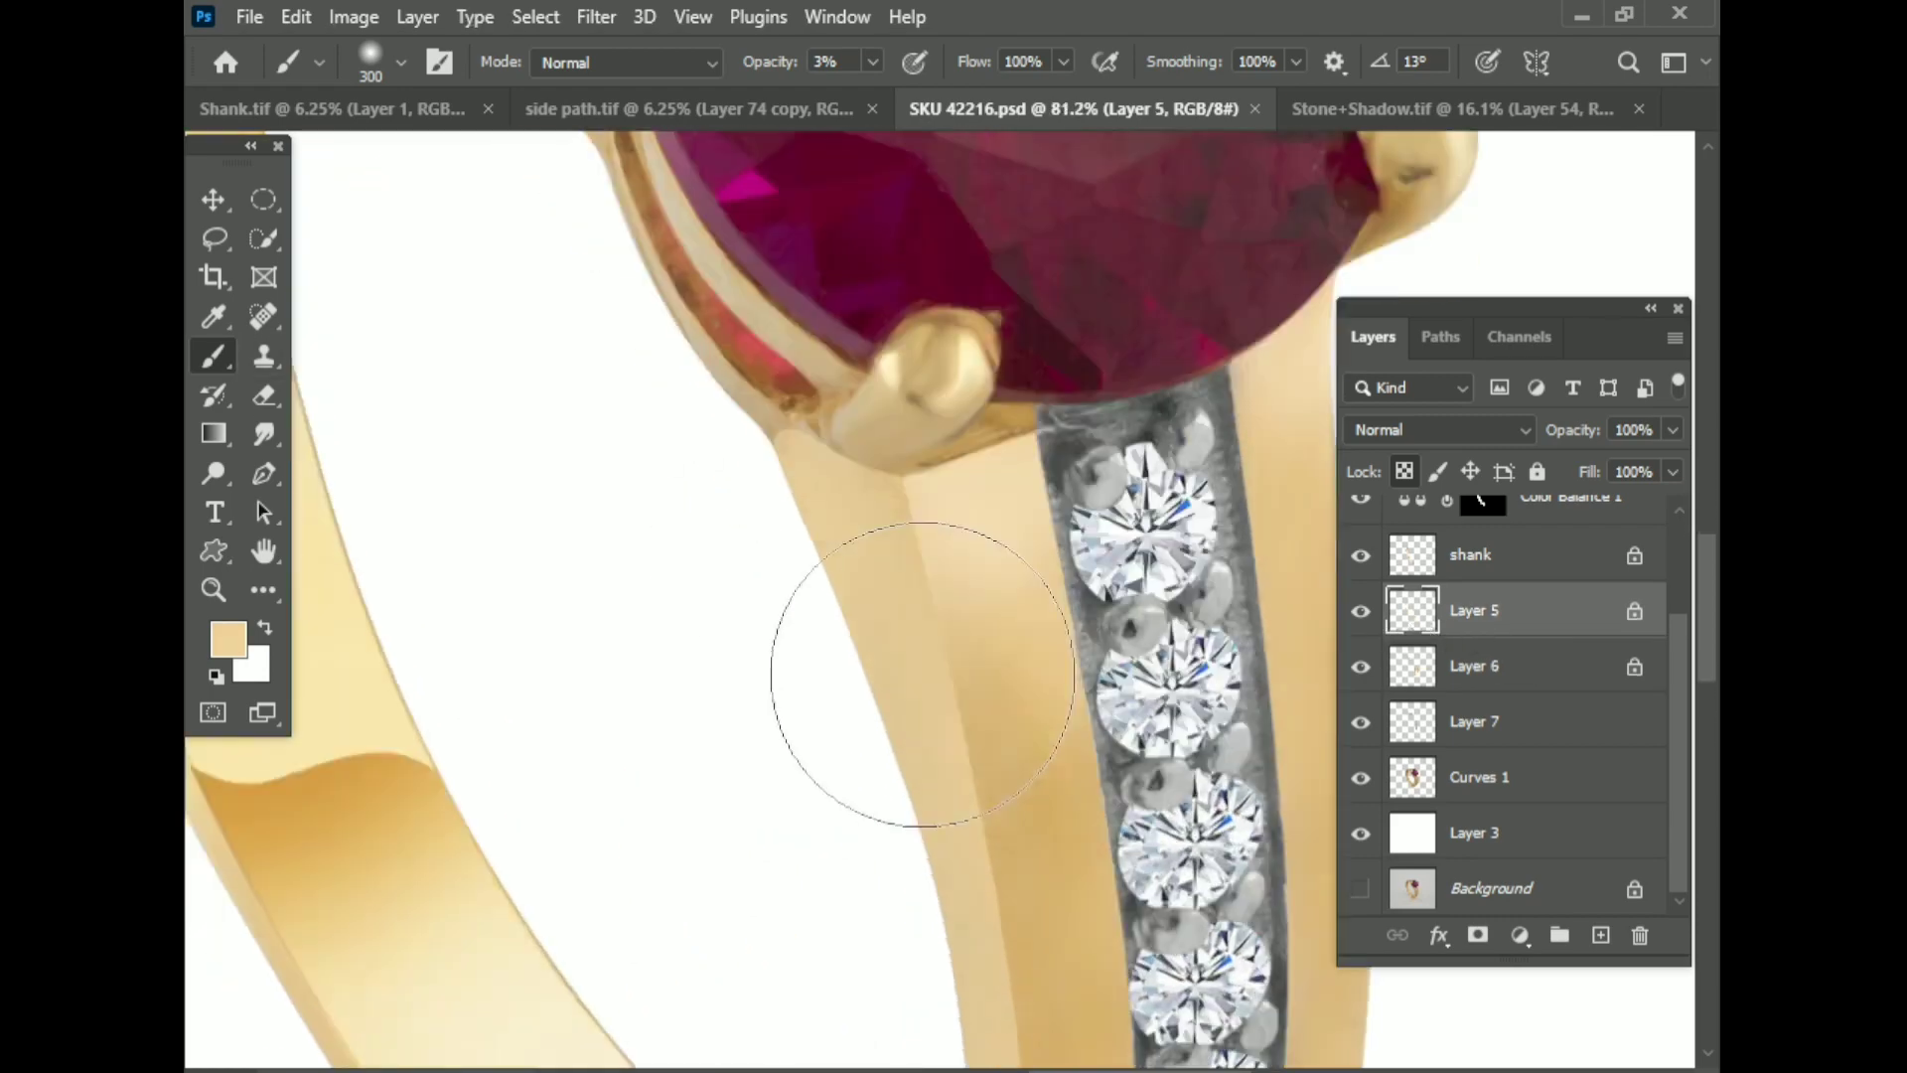
key("bracketleft")
key("bracketleft")
key("bracketleft")
left_click(900, 387)
key("4")
key("7")
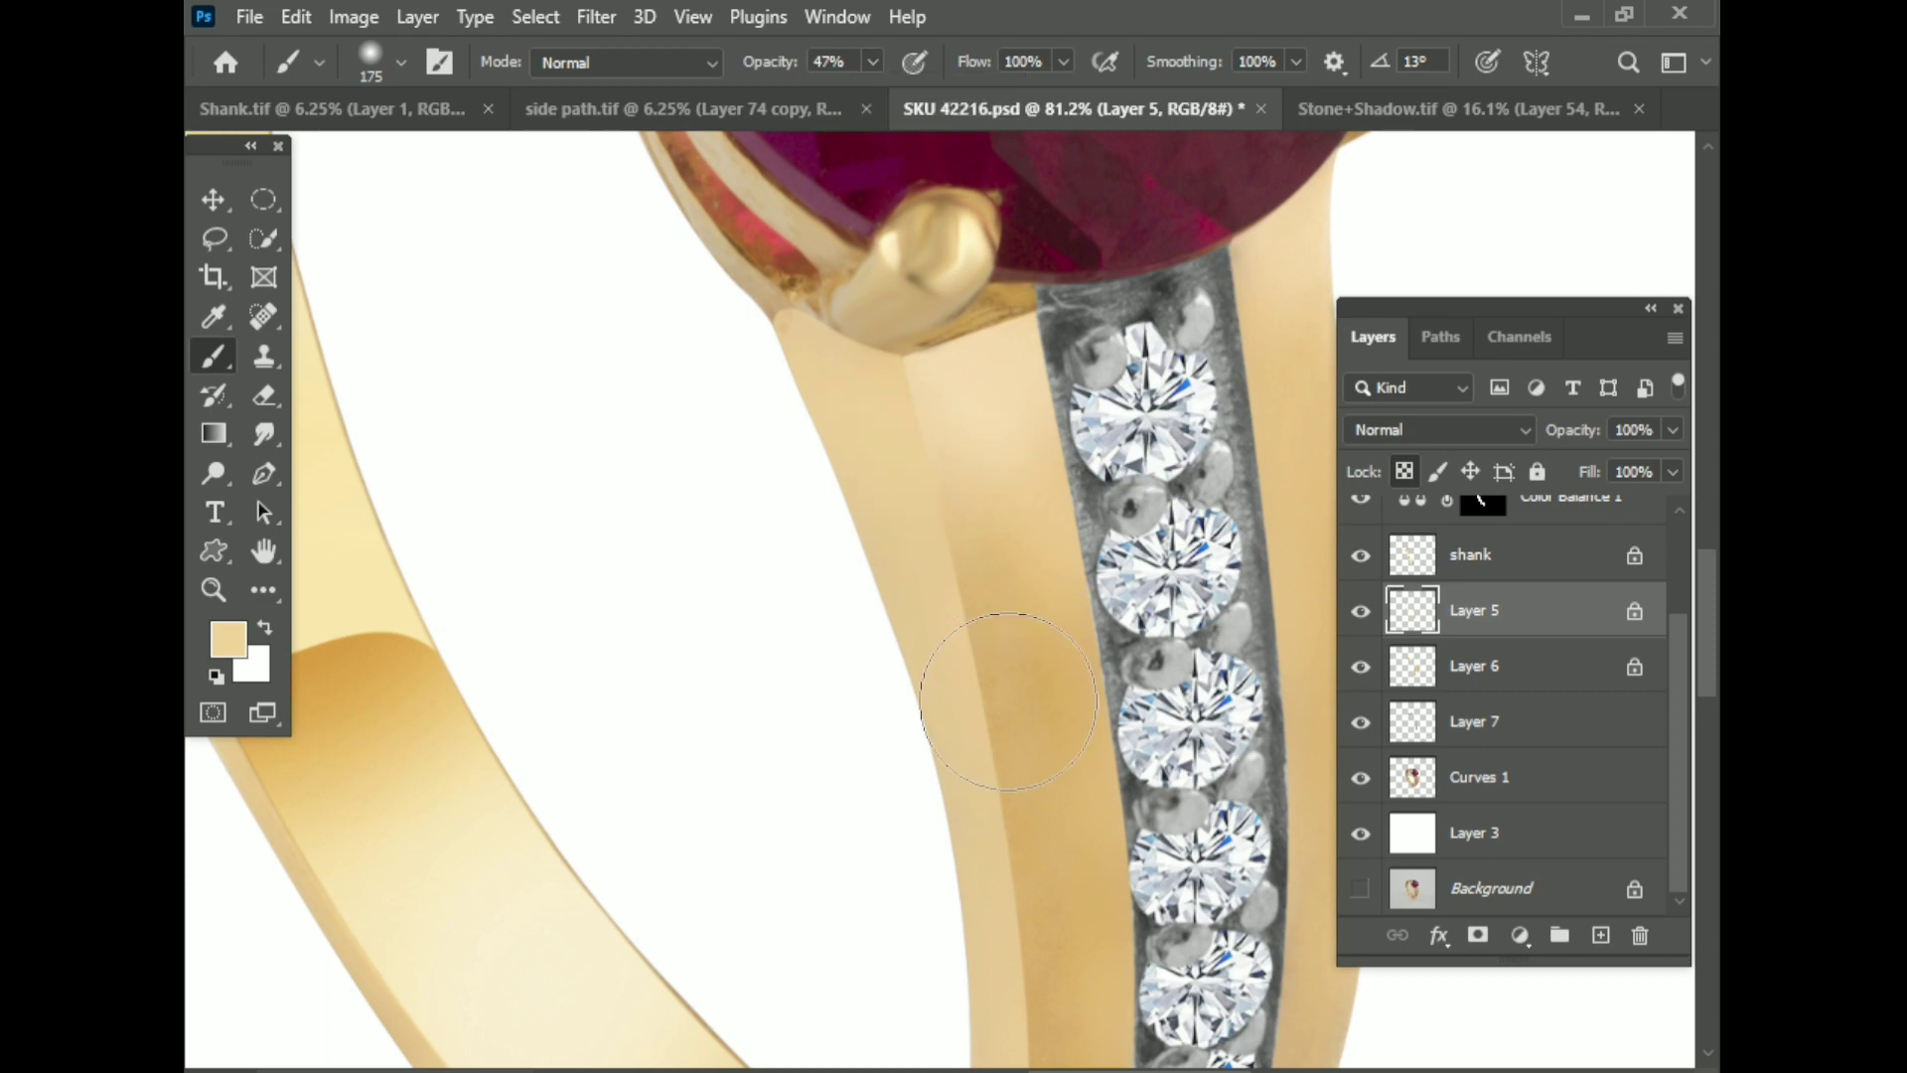
scroll(958, 574, "down", 1)
scroll(986, 603, "up", 1)
Step: Sample a lighter peach paint colour, then select the Curves 1 layer
left_click(962, 609, "alt")
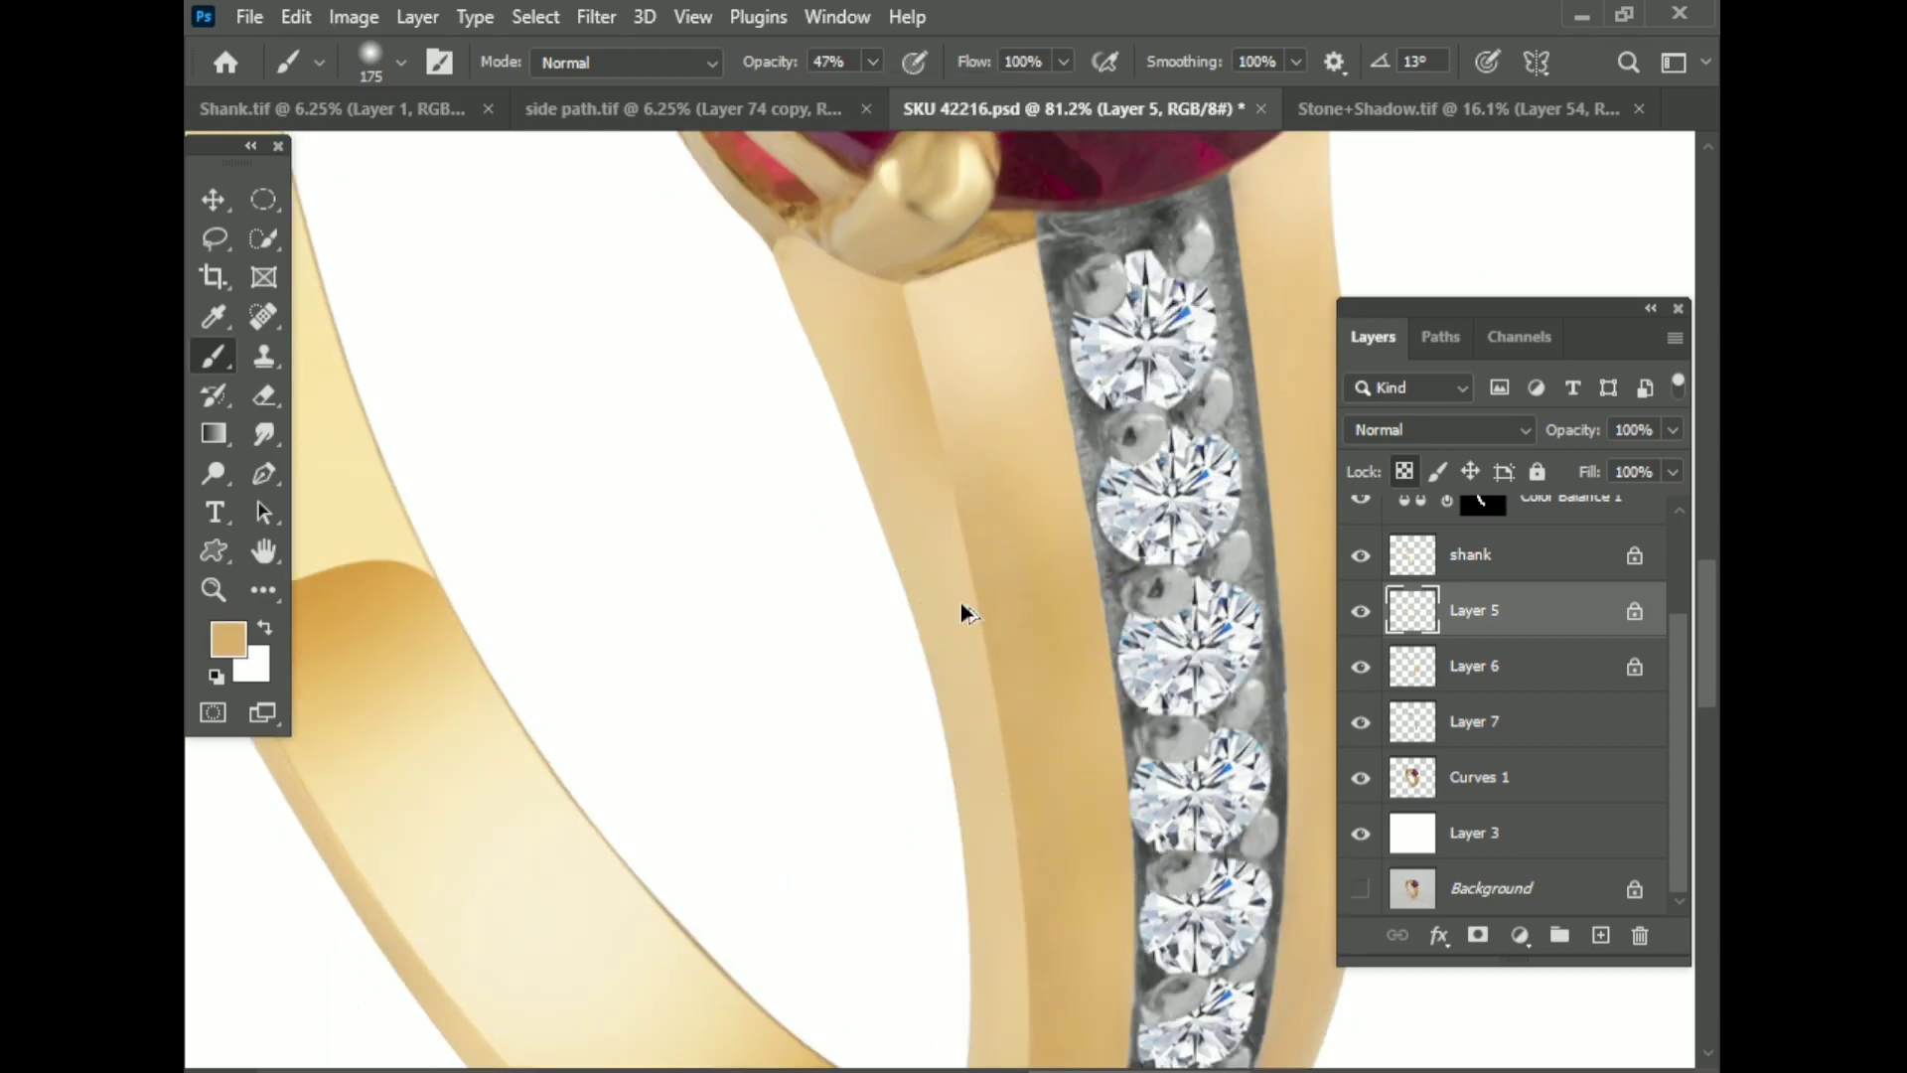
scroll(801, 566, "down", 1)
scroll(801, 566, "up", 3)
scroll(816, 500, "down", 3)
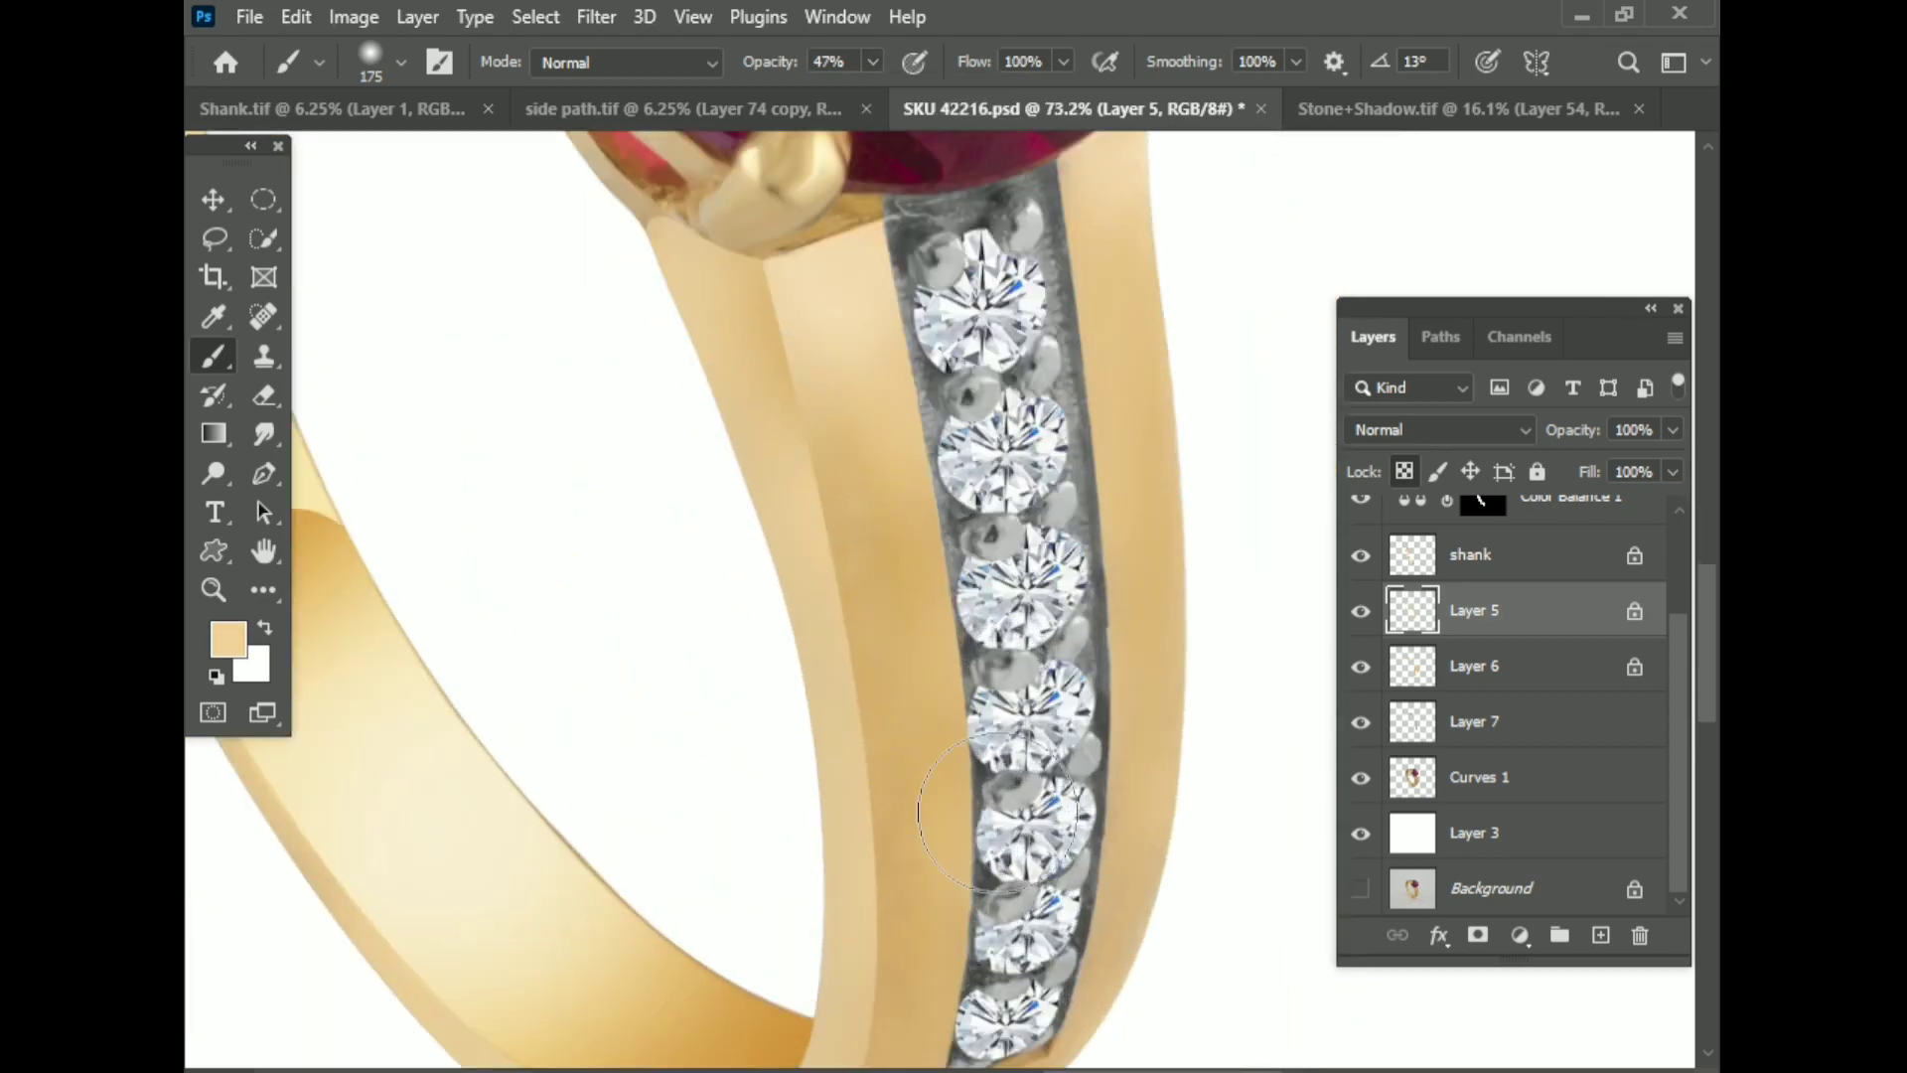
scroll(927, 785, "down", 3)
scroll(702, 966, "down", 3)
scroll(681, 873, "up", 3)
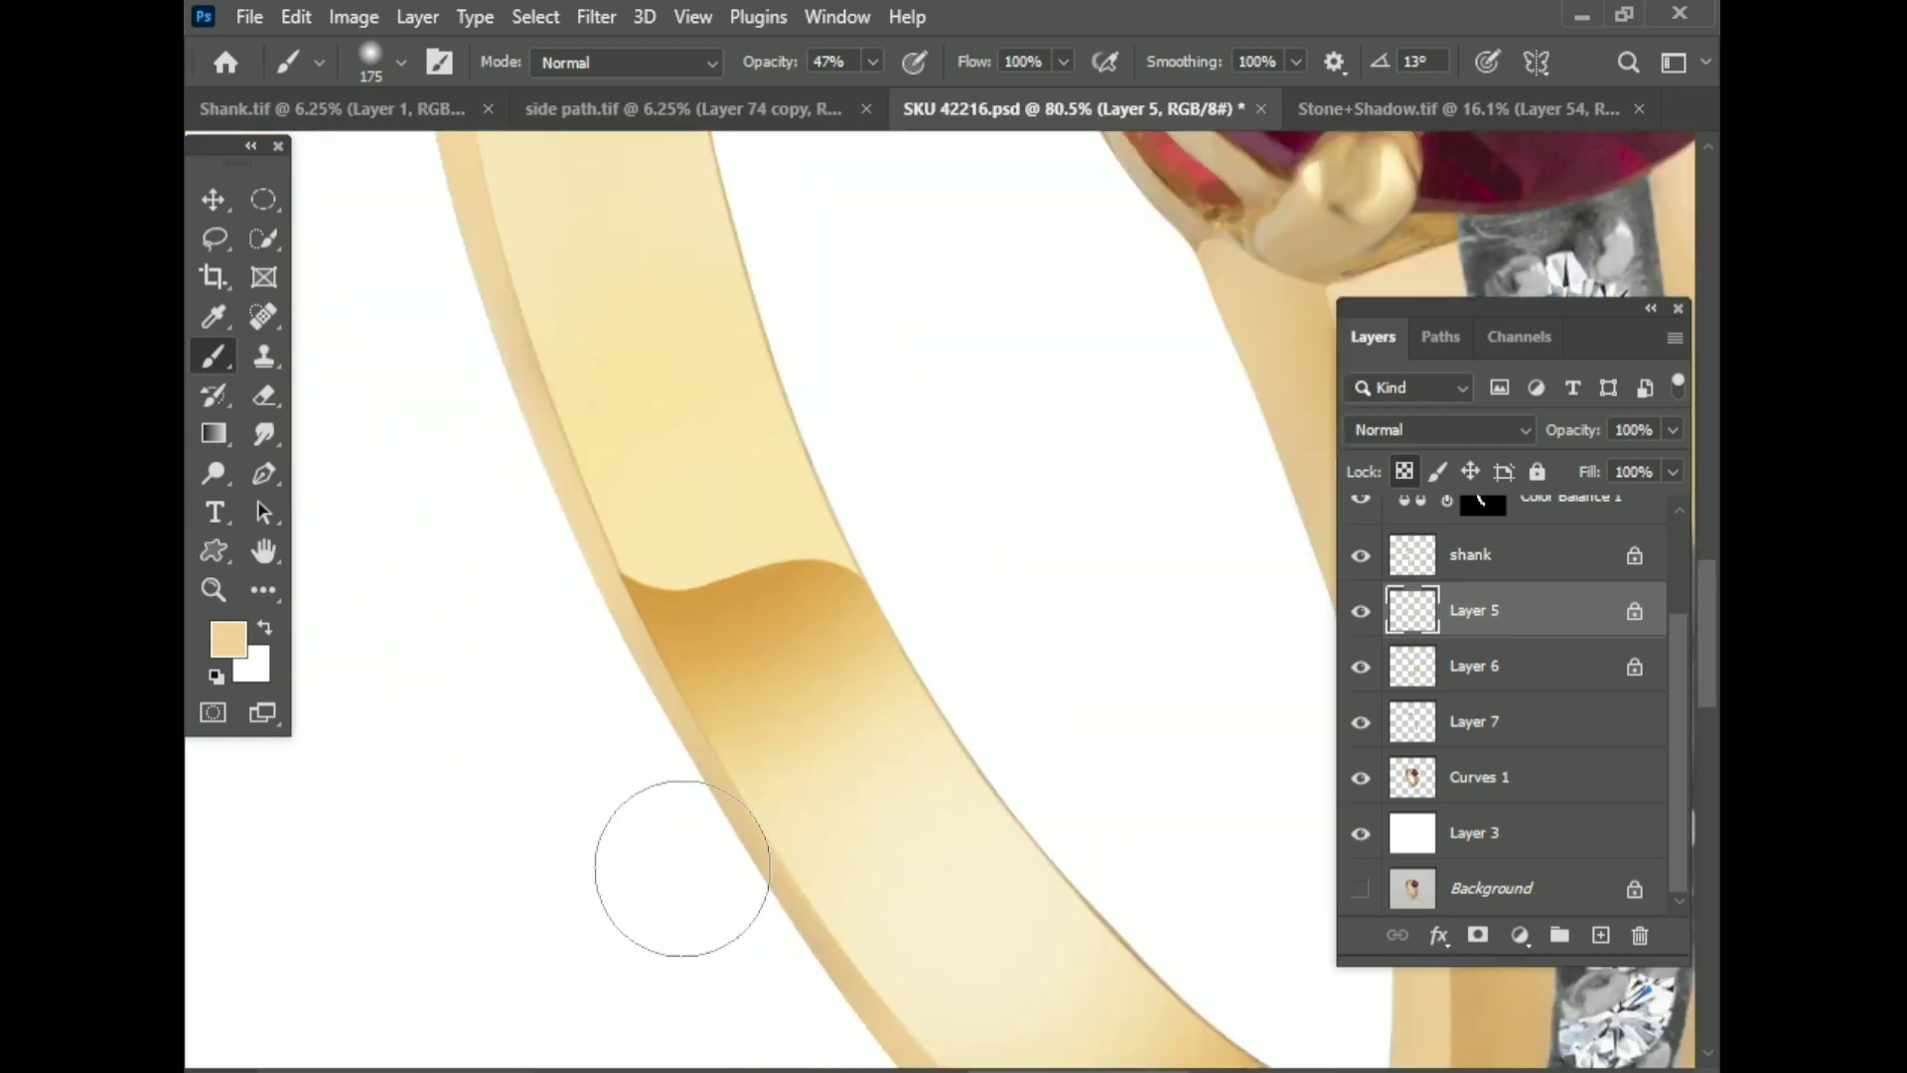
scroll(520, 639, "down", 3)
scroll(444, 836, "up", 3)
scroll(533, 532, "down", 2)
scroll(682, 744, "down", 3)
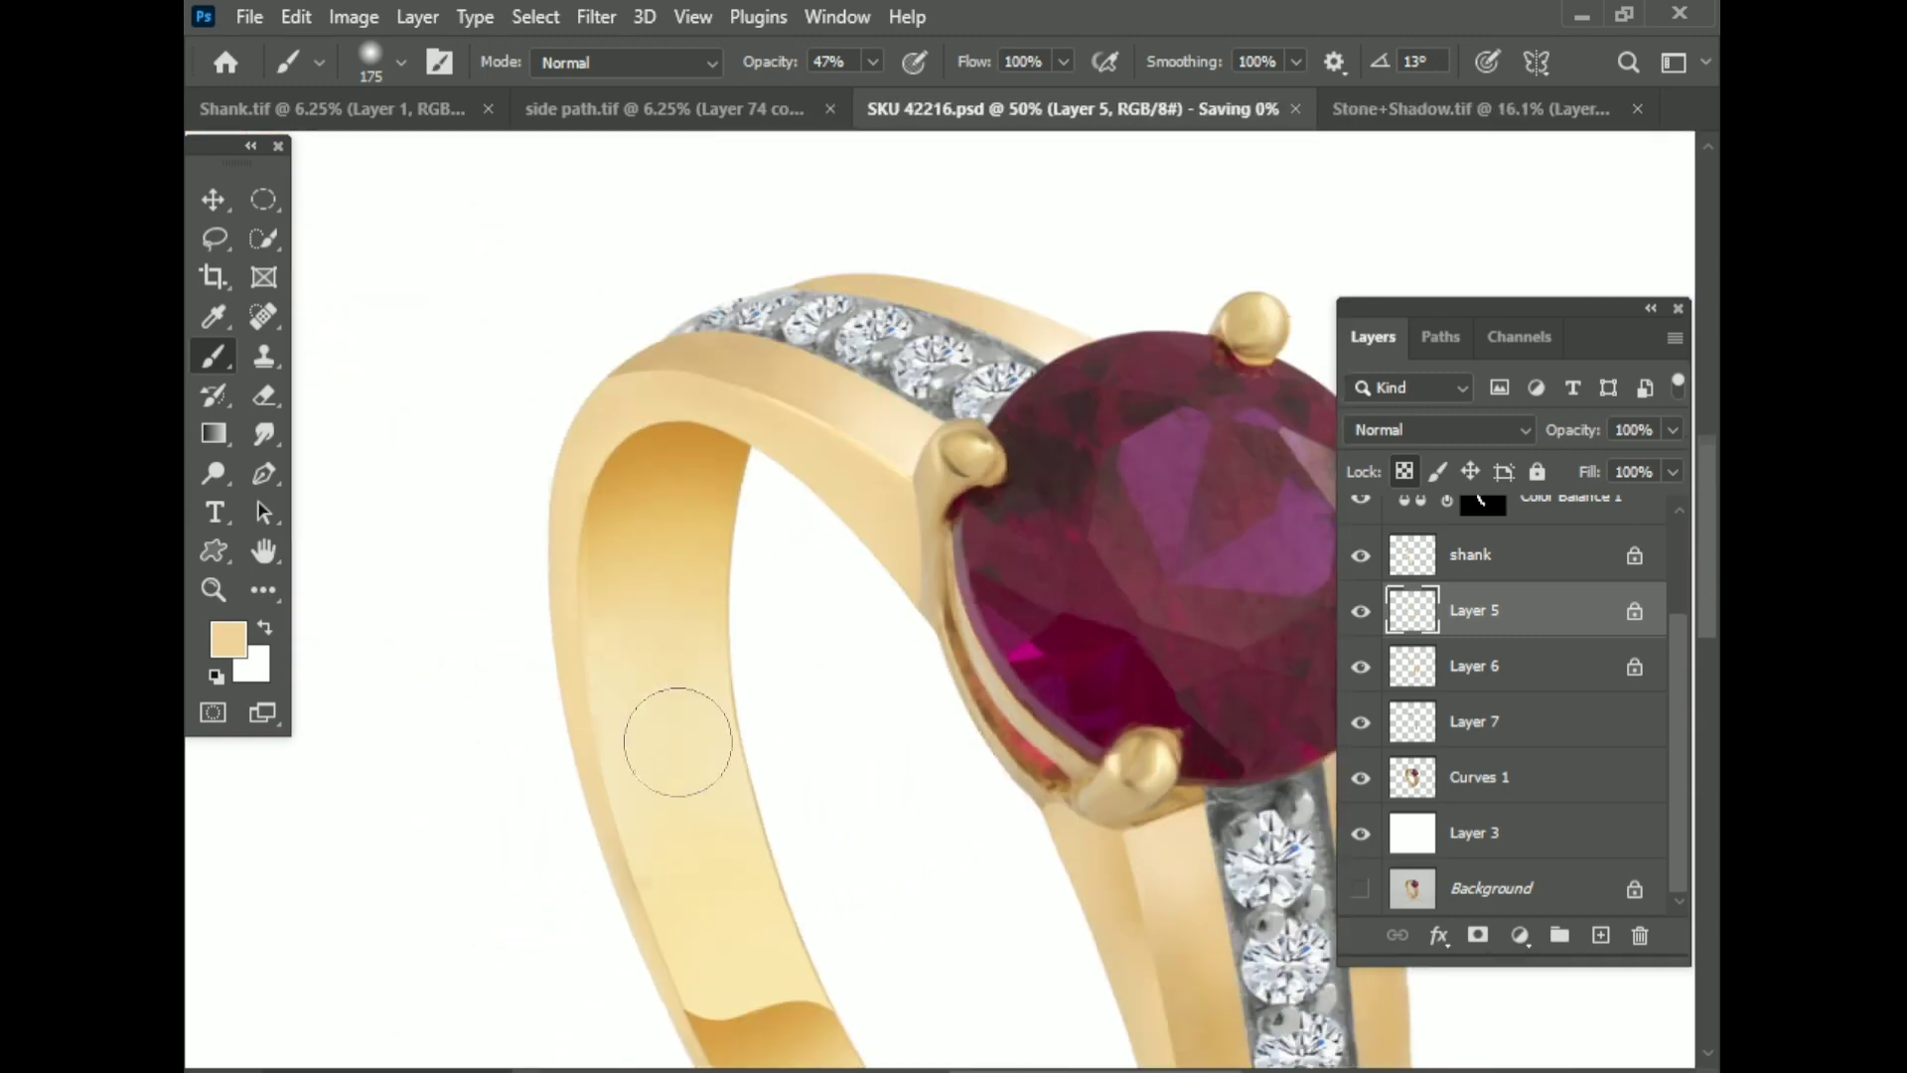
scroll(732, 865, "up", 5)
scroll(536, 655, "down", 4)
scroll(838, 630, "down", 3)
scroll(854, 596, "up", 2)
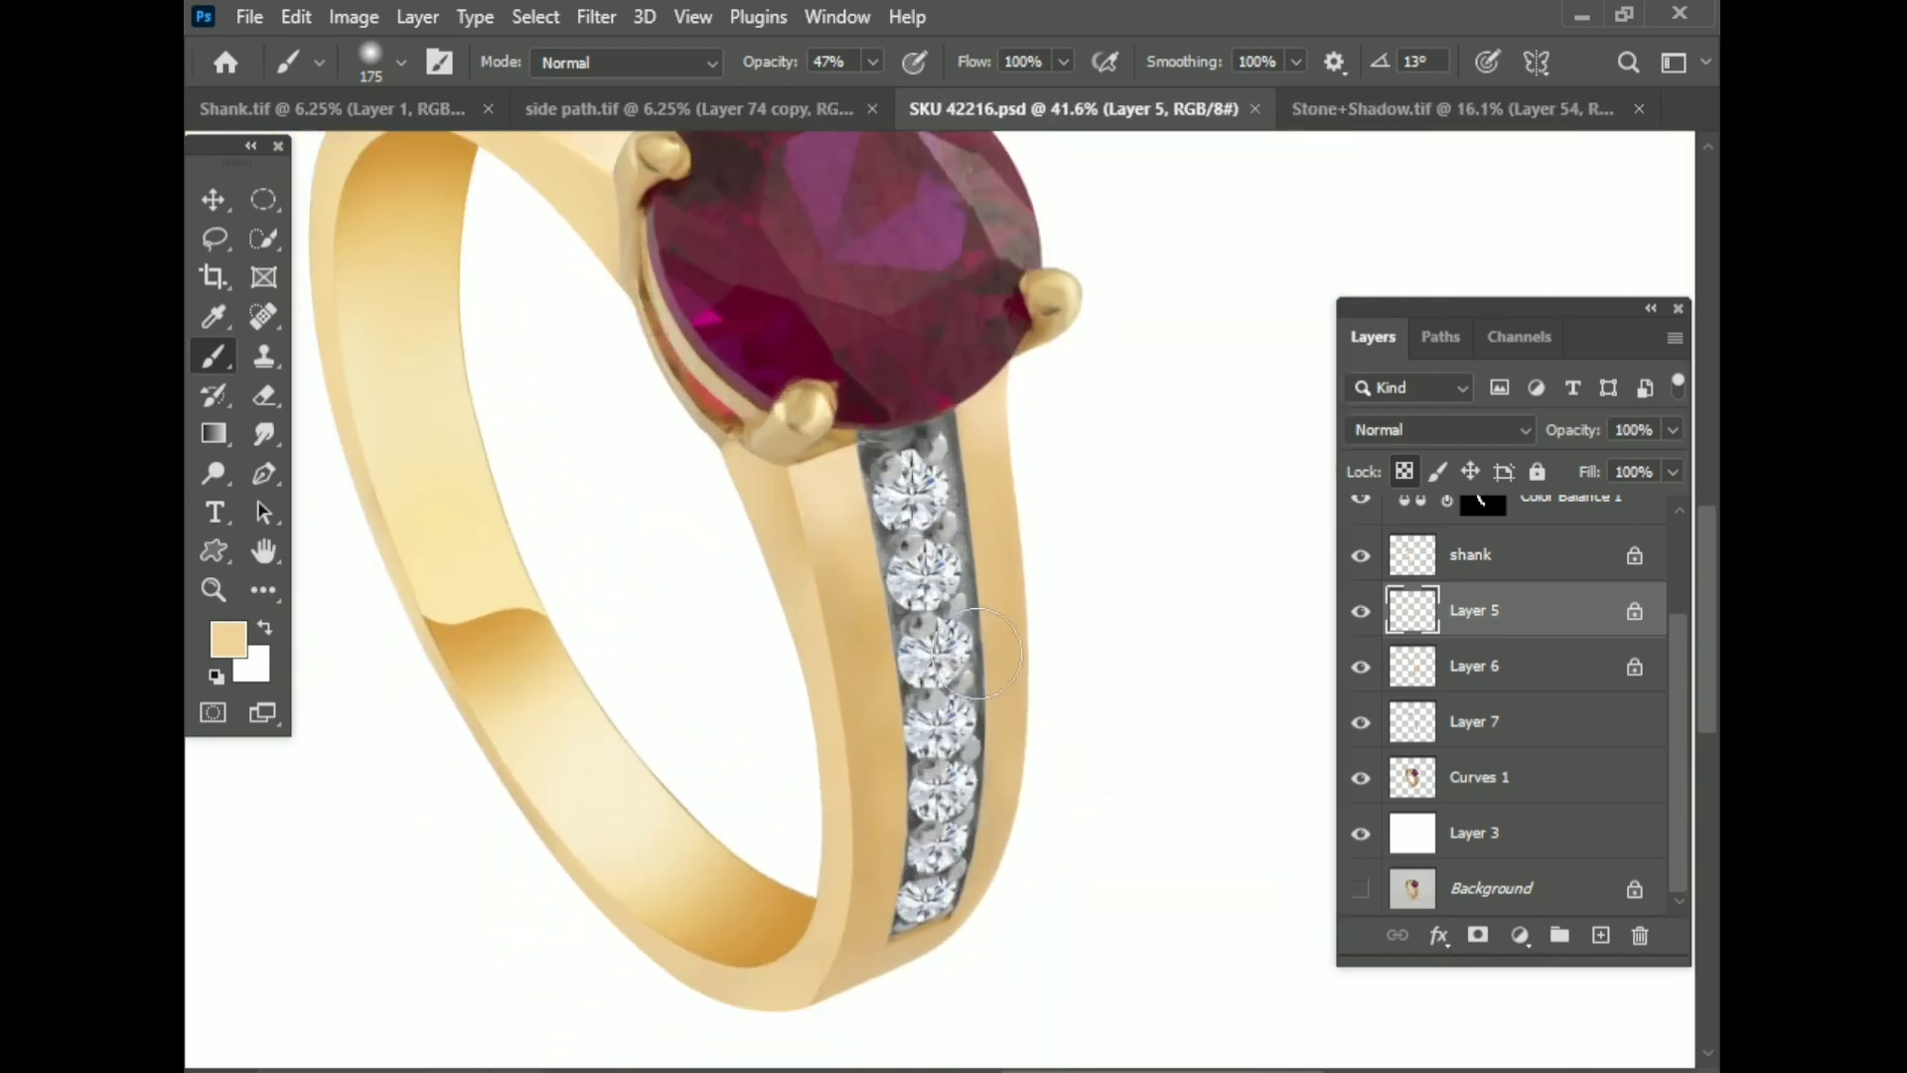
scroll(954, 519, "up", 2)
scroll(1093, 646, "up", 1)
left_click(1500, 785)
scroll(885, 607, "up", 2)
Step: Zoom in on the lowest diamond and blend the gold beside it with the Mixer Brush
scroll(894, 681, "up", 2)
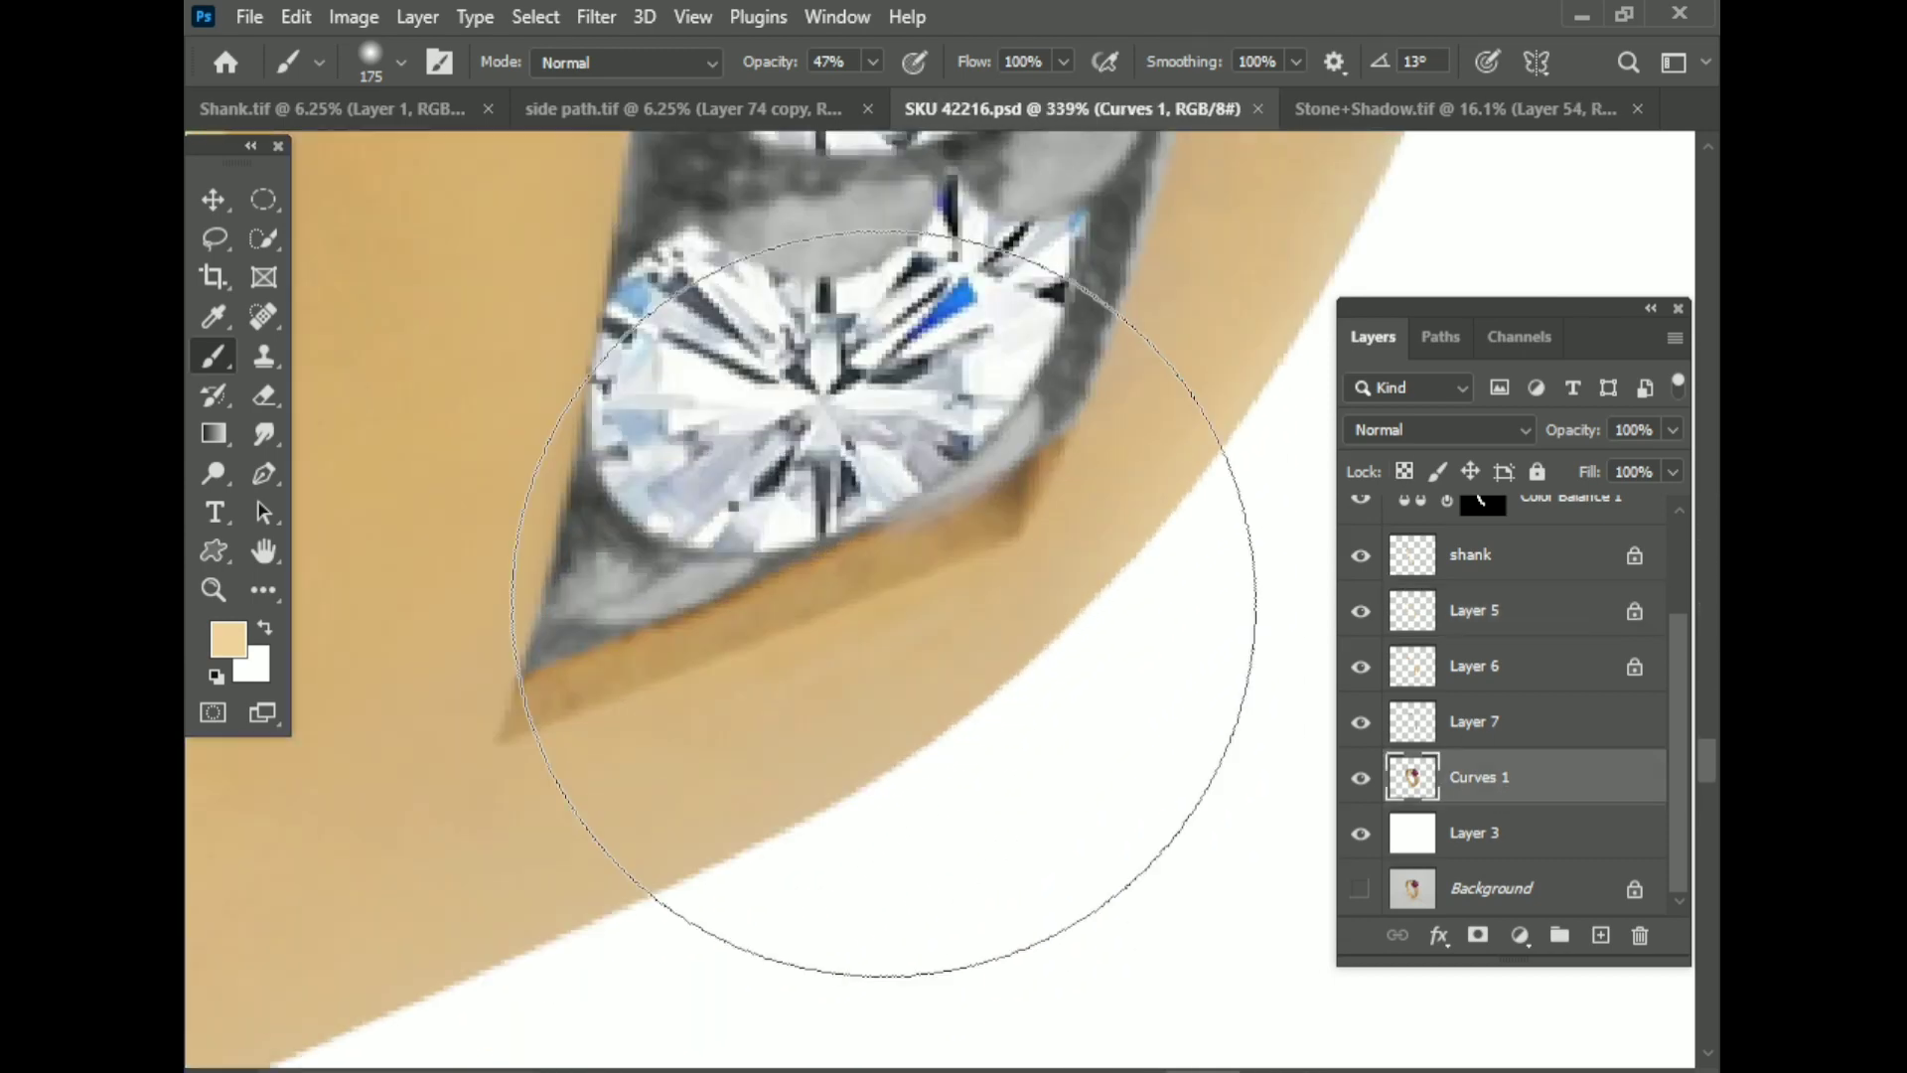
key("p")
right_click(213, 355)
left_click(298, 437)
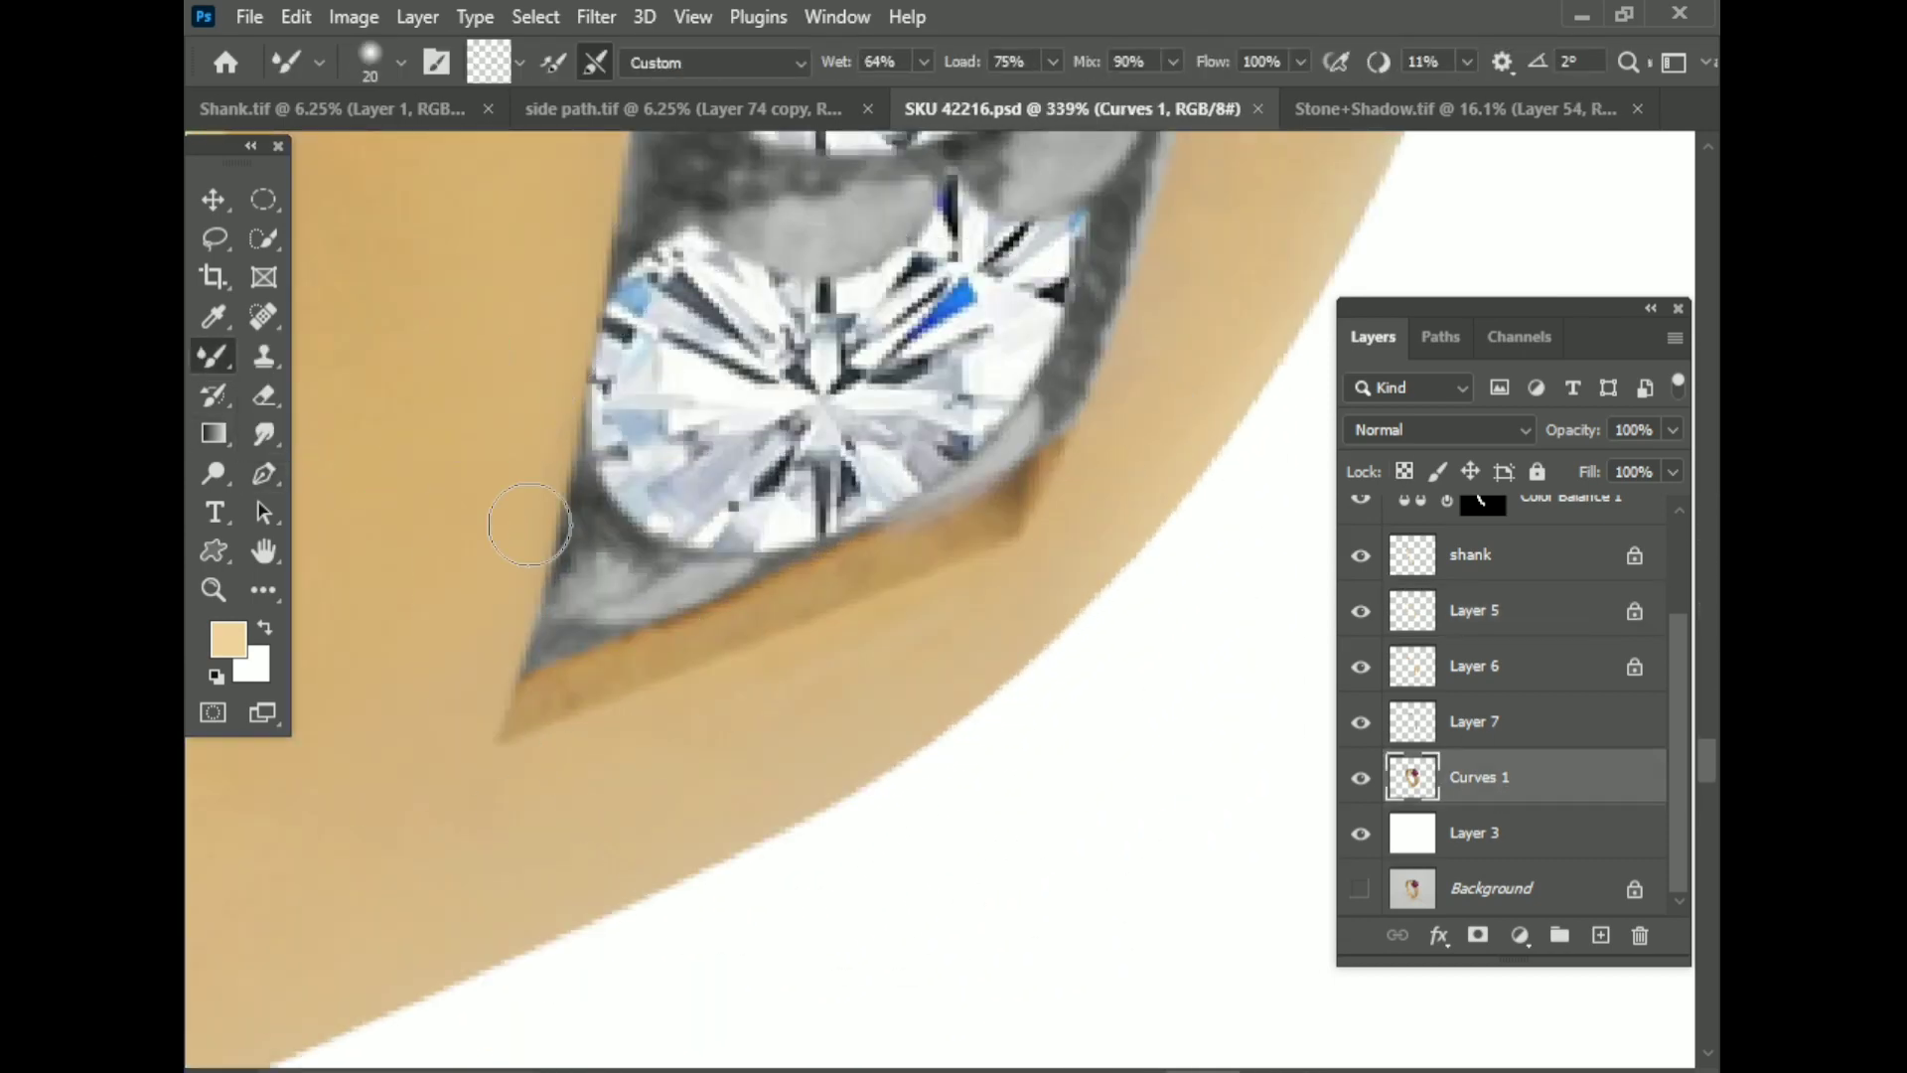
left_click_drag(686, 636, 711, 647)
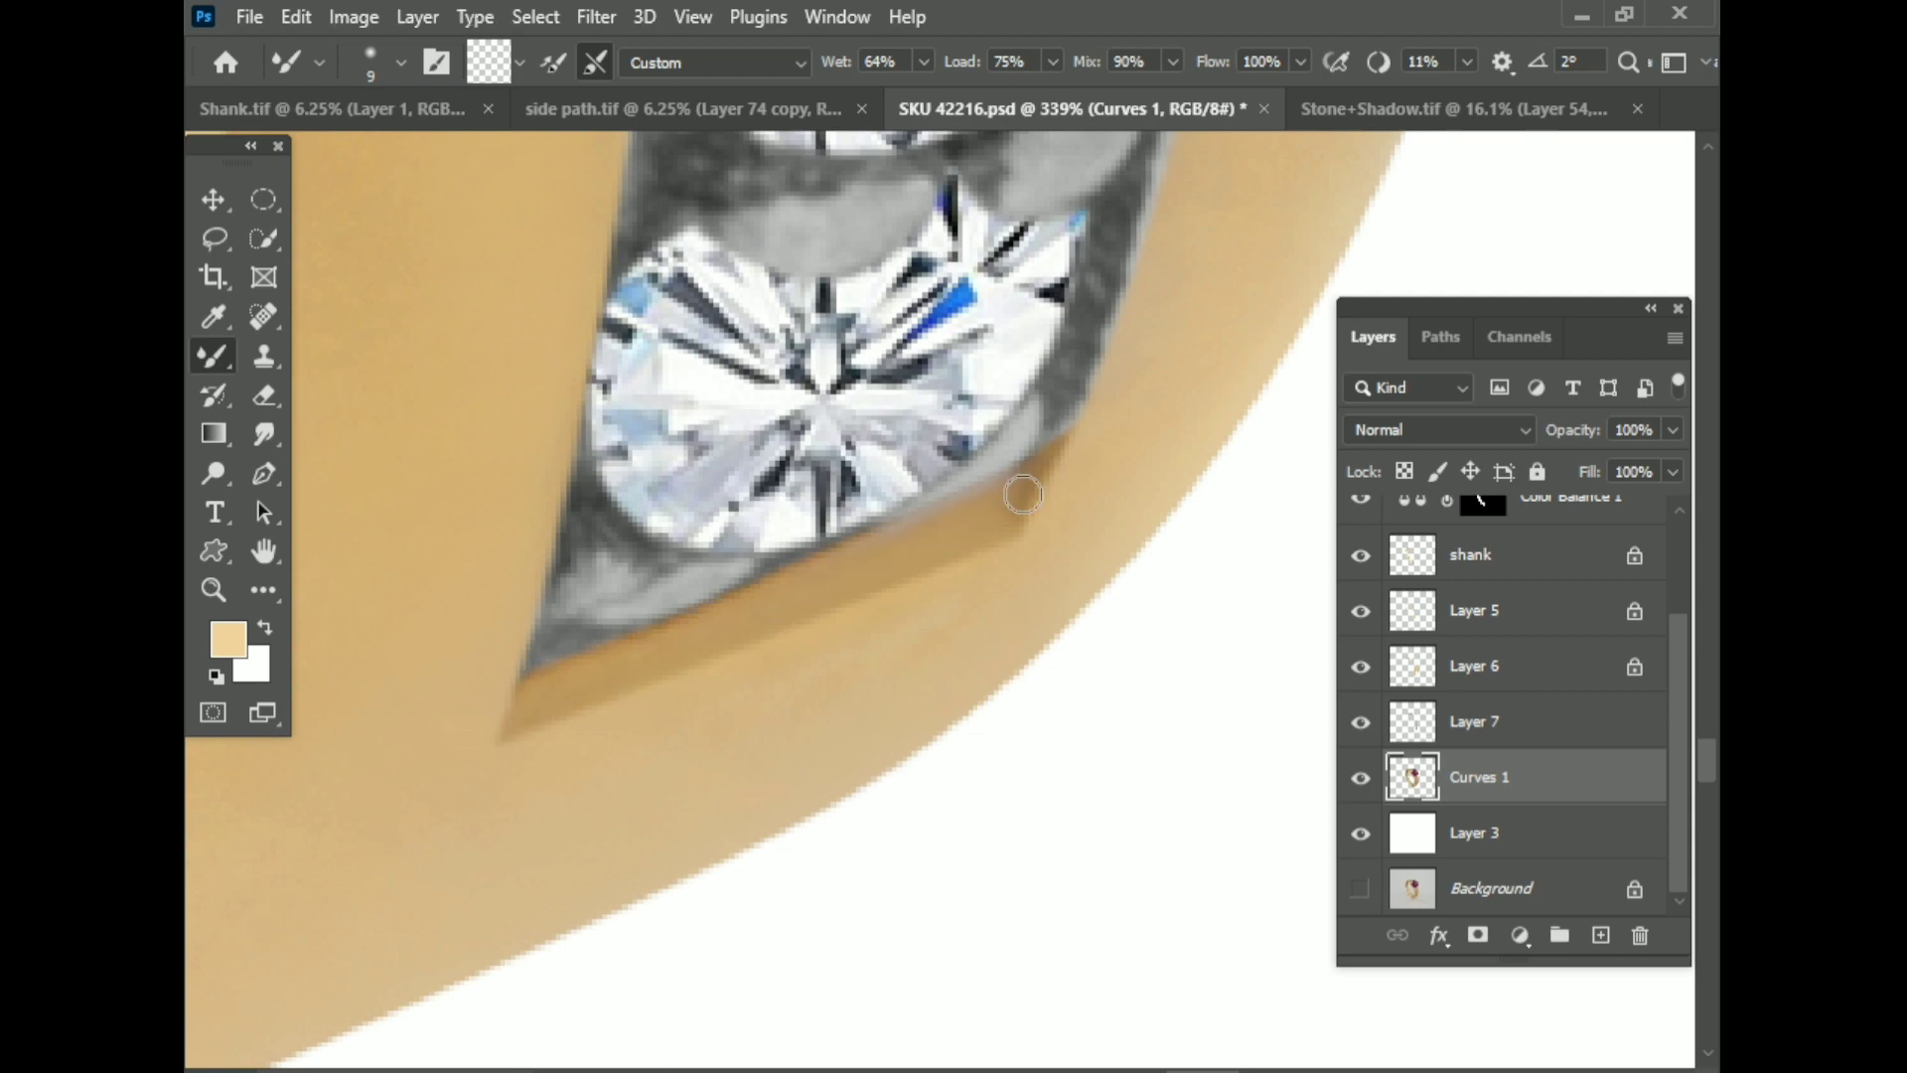
Step: Lighten the gold edge below the stone with the normal Brush
right_click(214, 356)
left_click(377, 342)
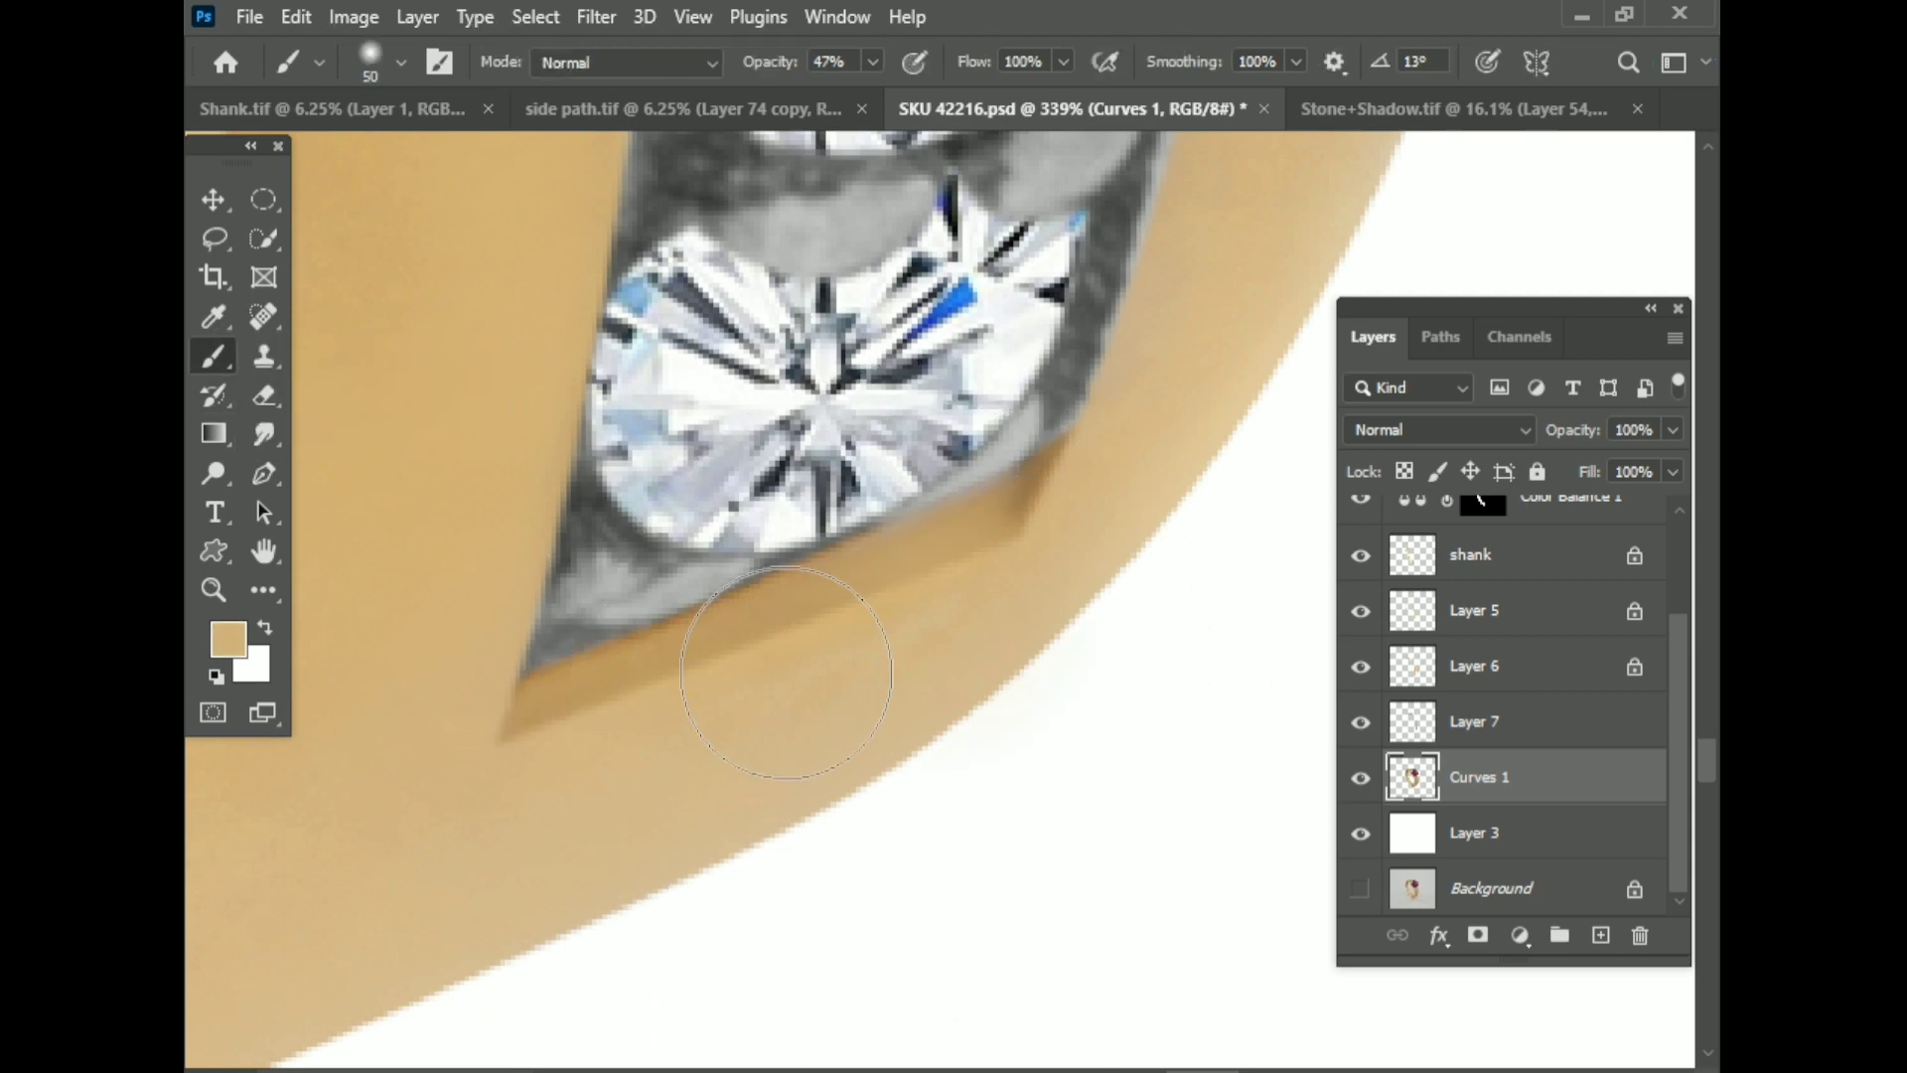
left_click_drag(786, 672, 679, 710)
left_click_drag(834, 576, 556, 656)
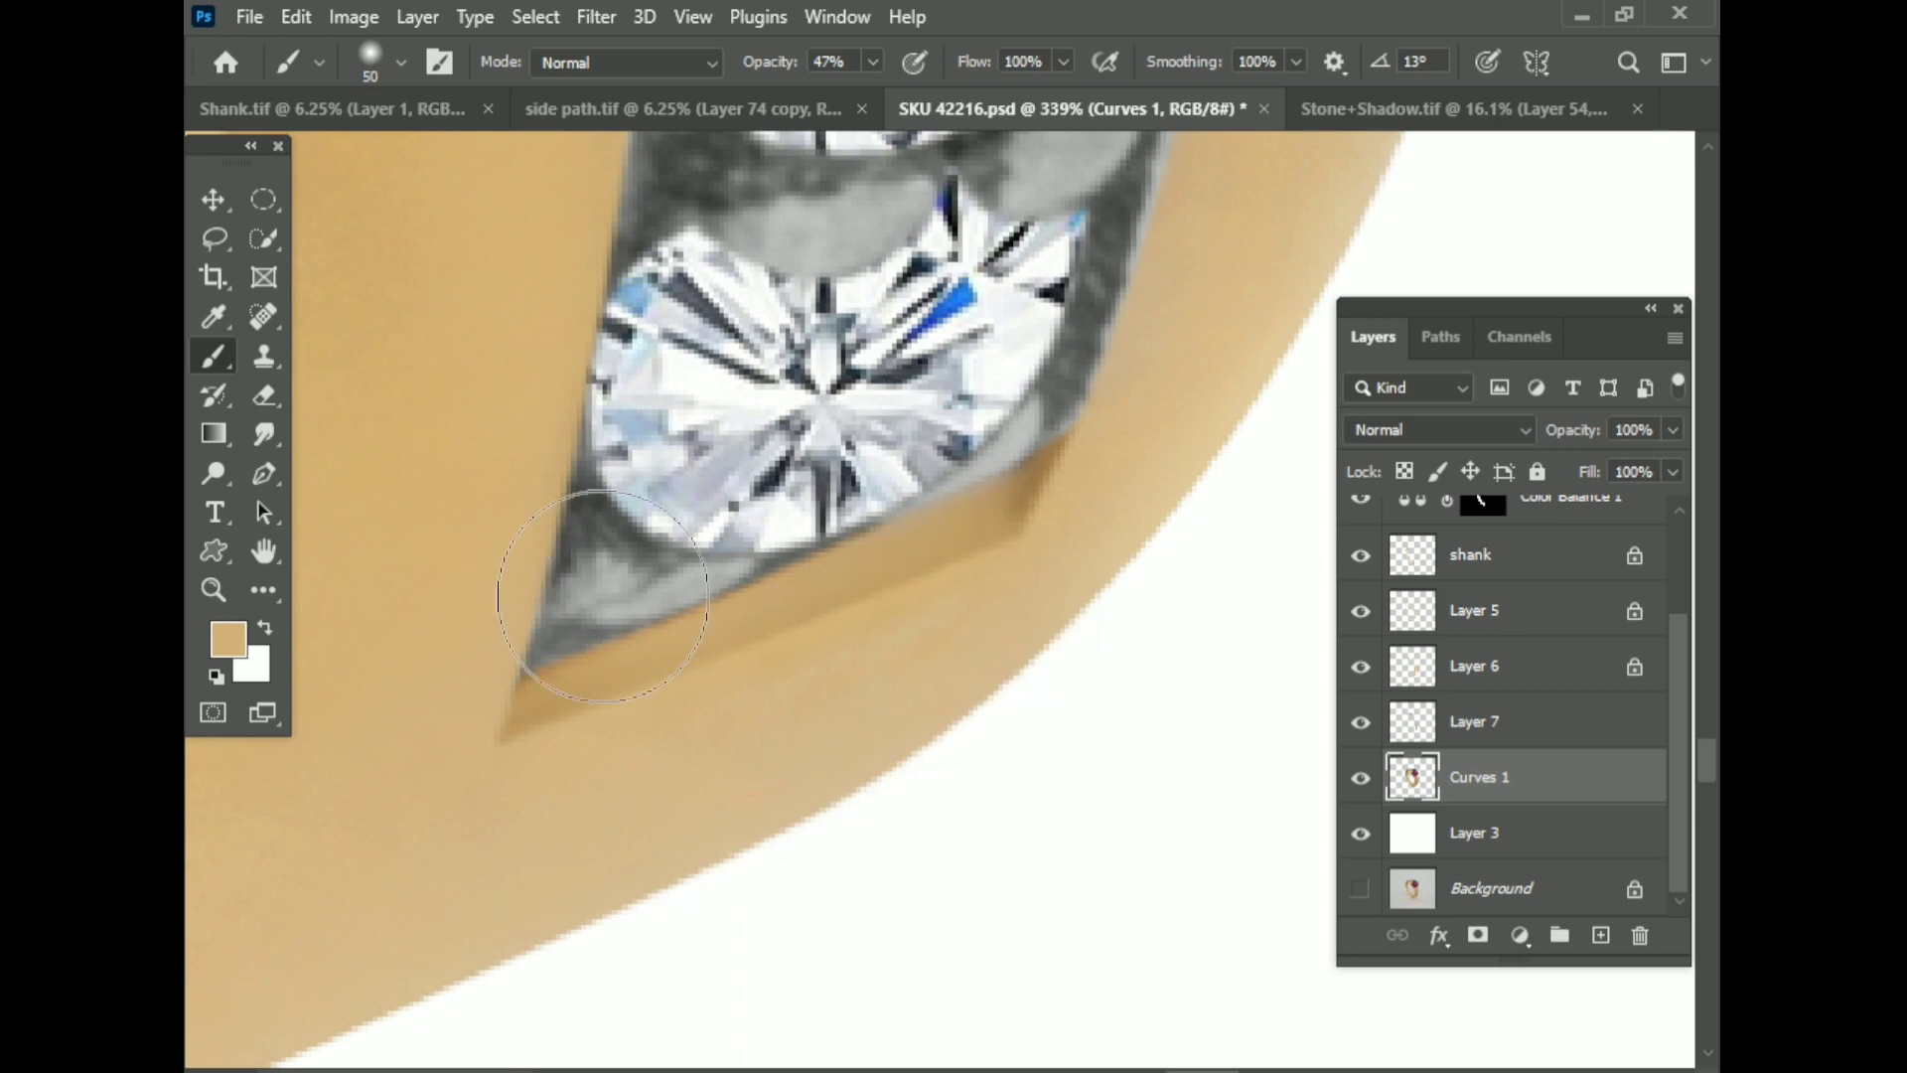
Step: Merge Color Balance 1 into the shank layer and name the result 'shank'
scroll(1026, 778, "down", 5)
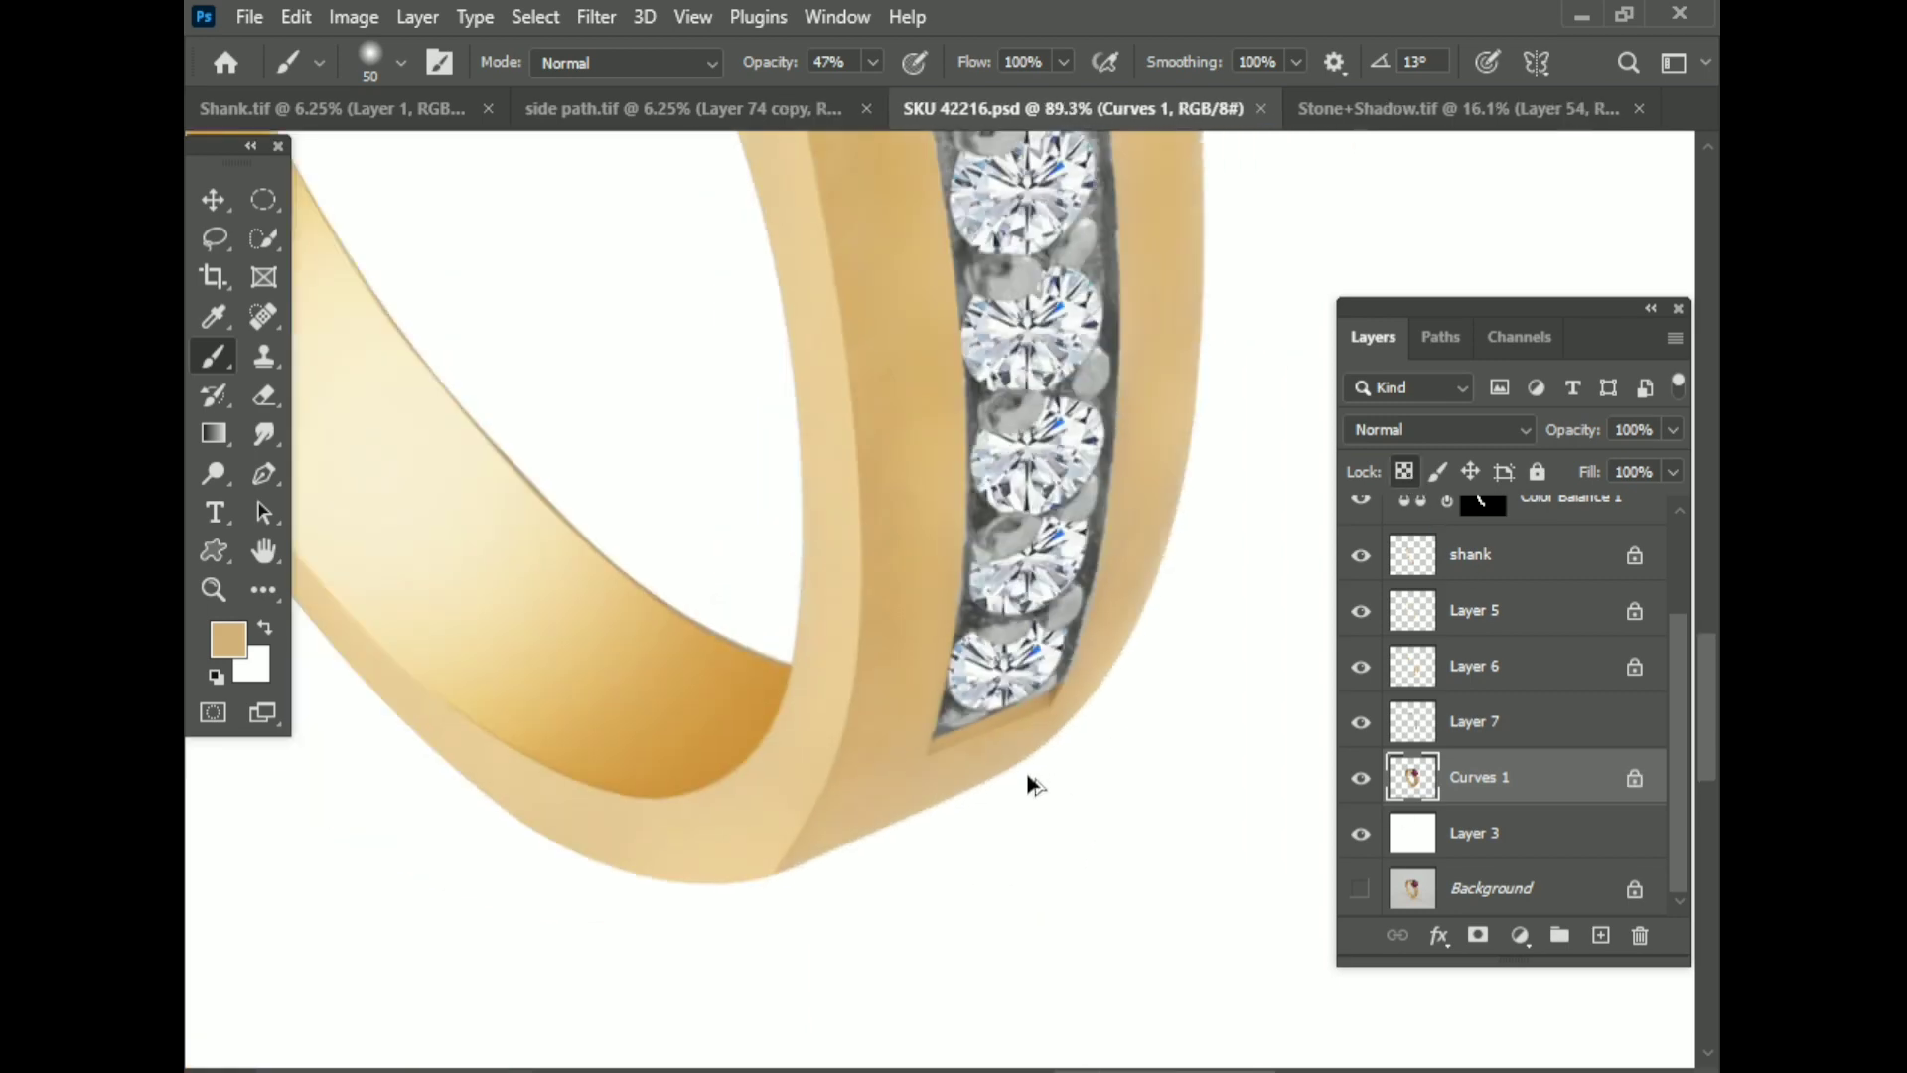
scroll(1060, 770, "down", 3)
scroll(1103, 767, "down", 1)
scroll(1509, 695, "up", 3)
left_click(1361, 636)
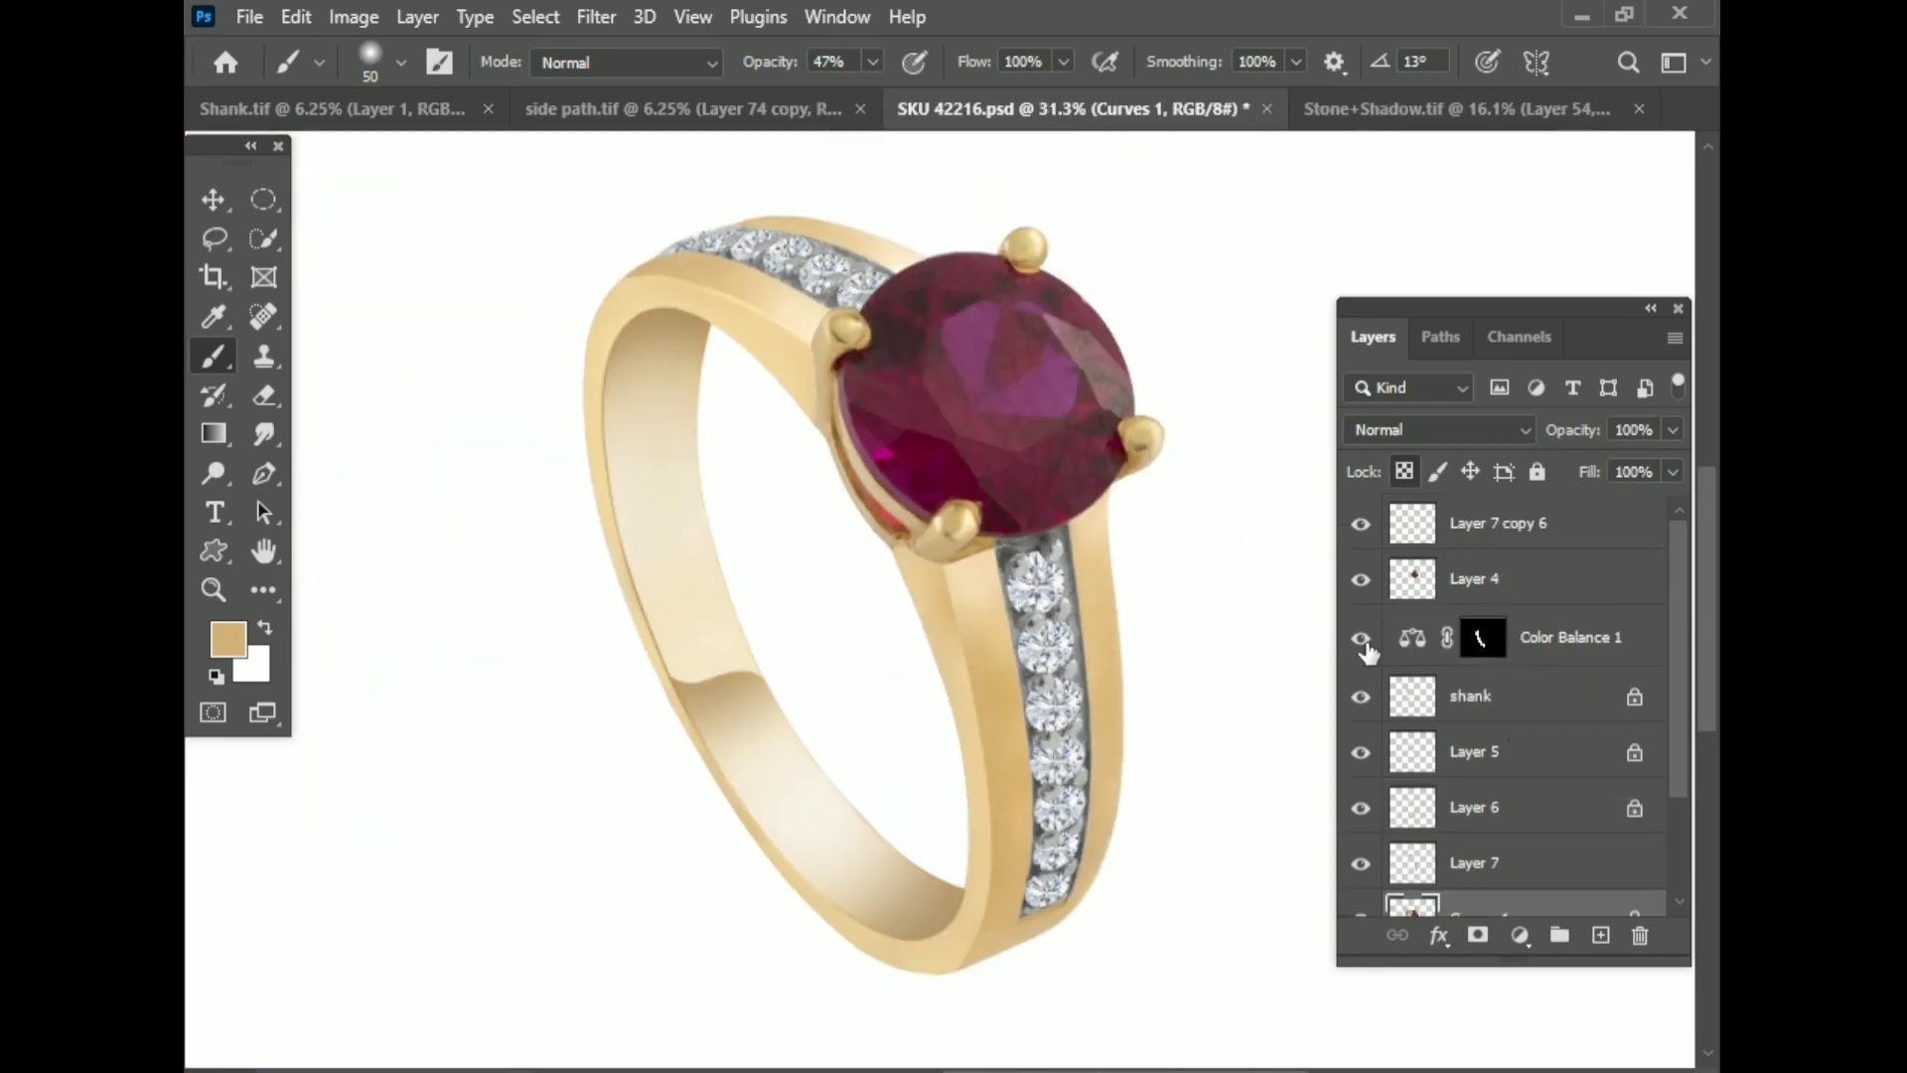
left_click(1510, 700)
left_click(1550, 640, "shift")
key("ctrl+e")
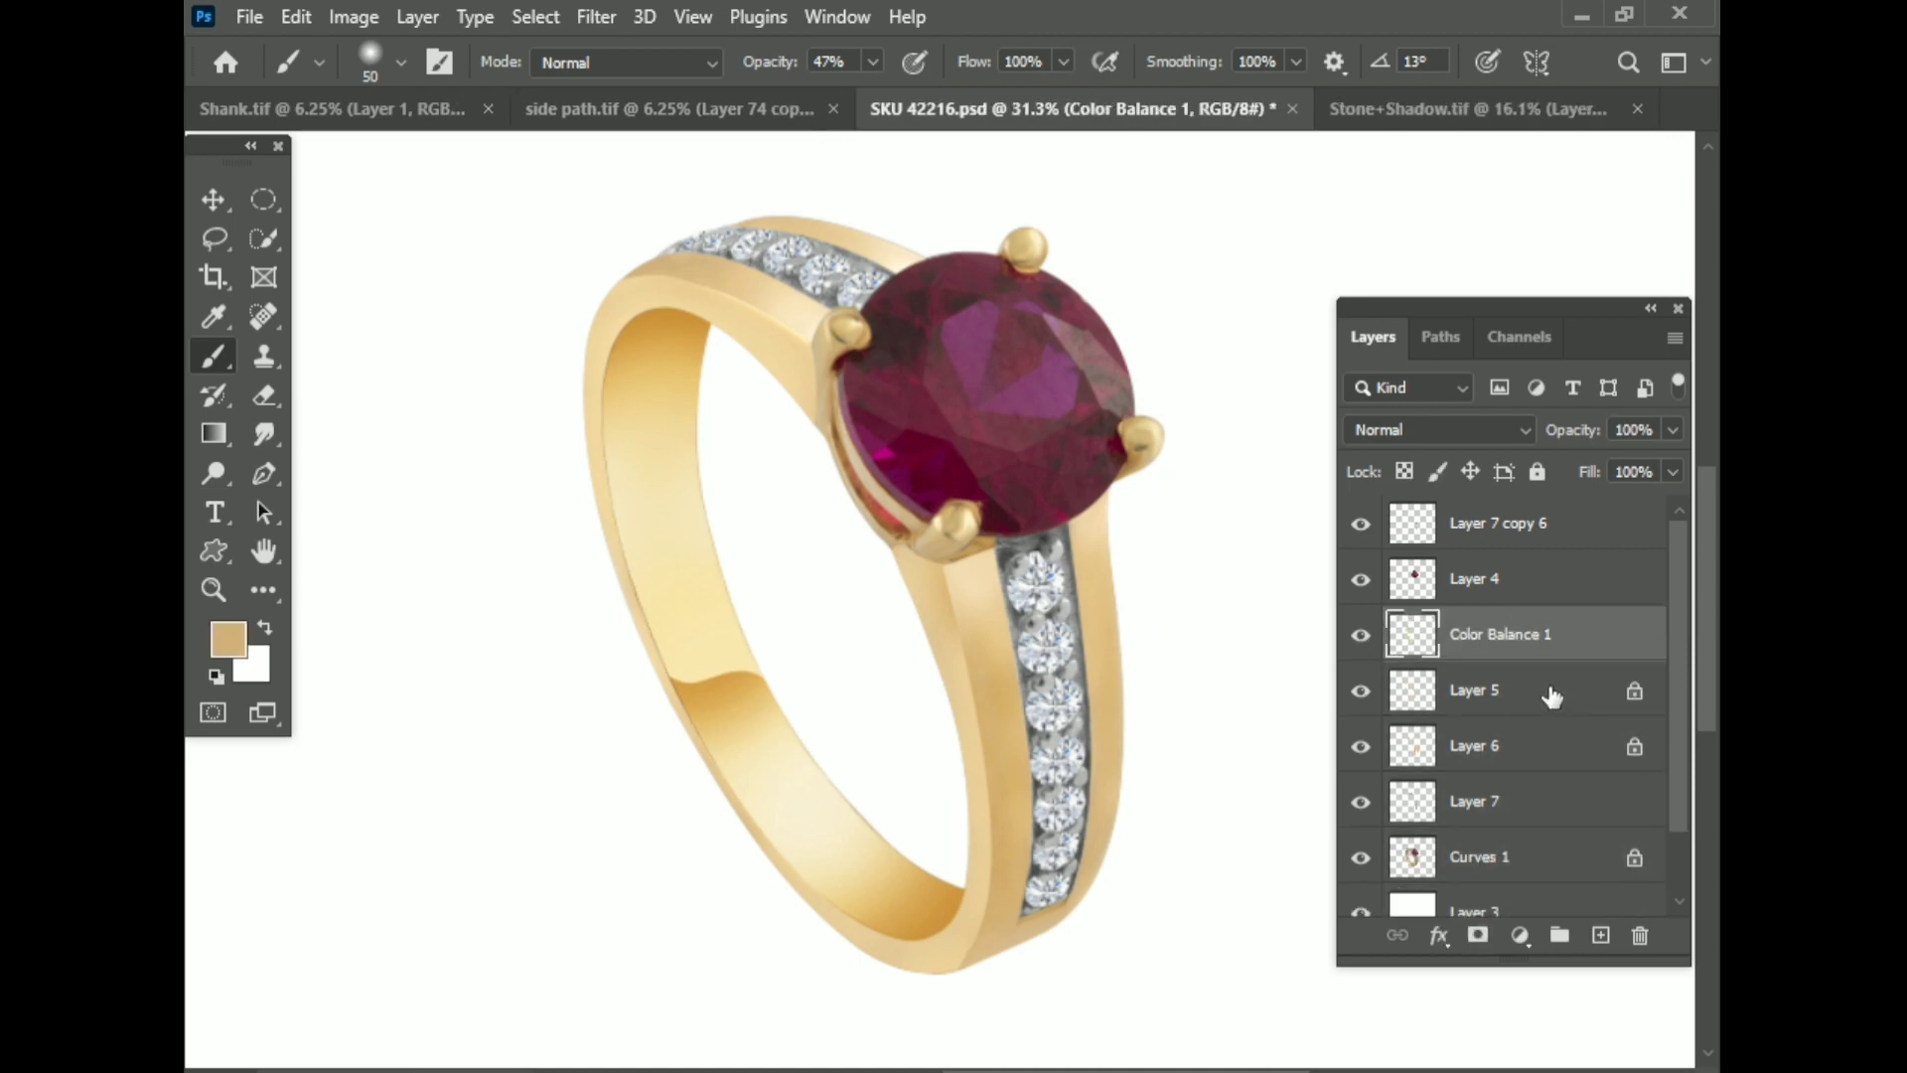
type("shank")
key("Return")
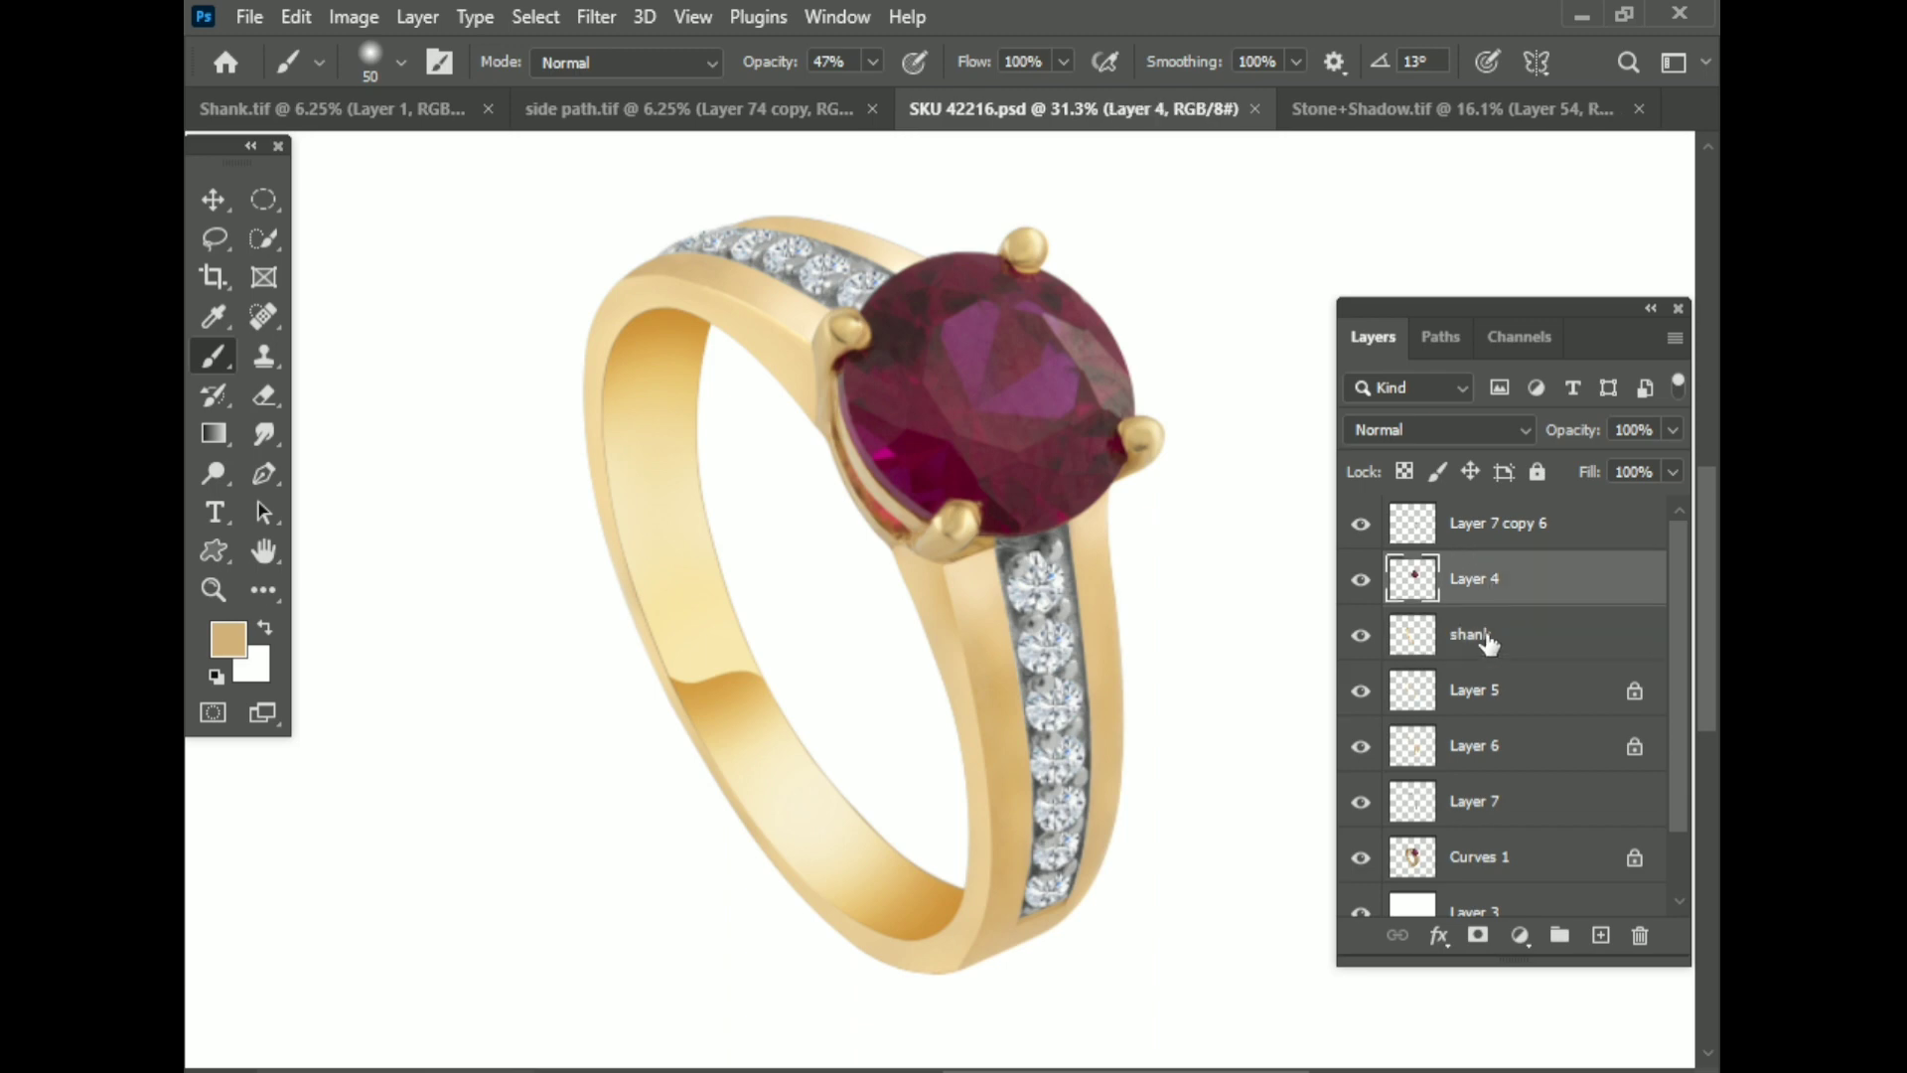
Step: Group the shank through Curves 1 layers, add a merged copy above, hide Group 1, and save
scroll(1523, 695, "down", 2)
left_click(1523, 786, "shift")
key("ctrl+g")
key("ctrl+j")
key("ctrl+e")
left_click(1361, 680)
key("ctrl+s")
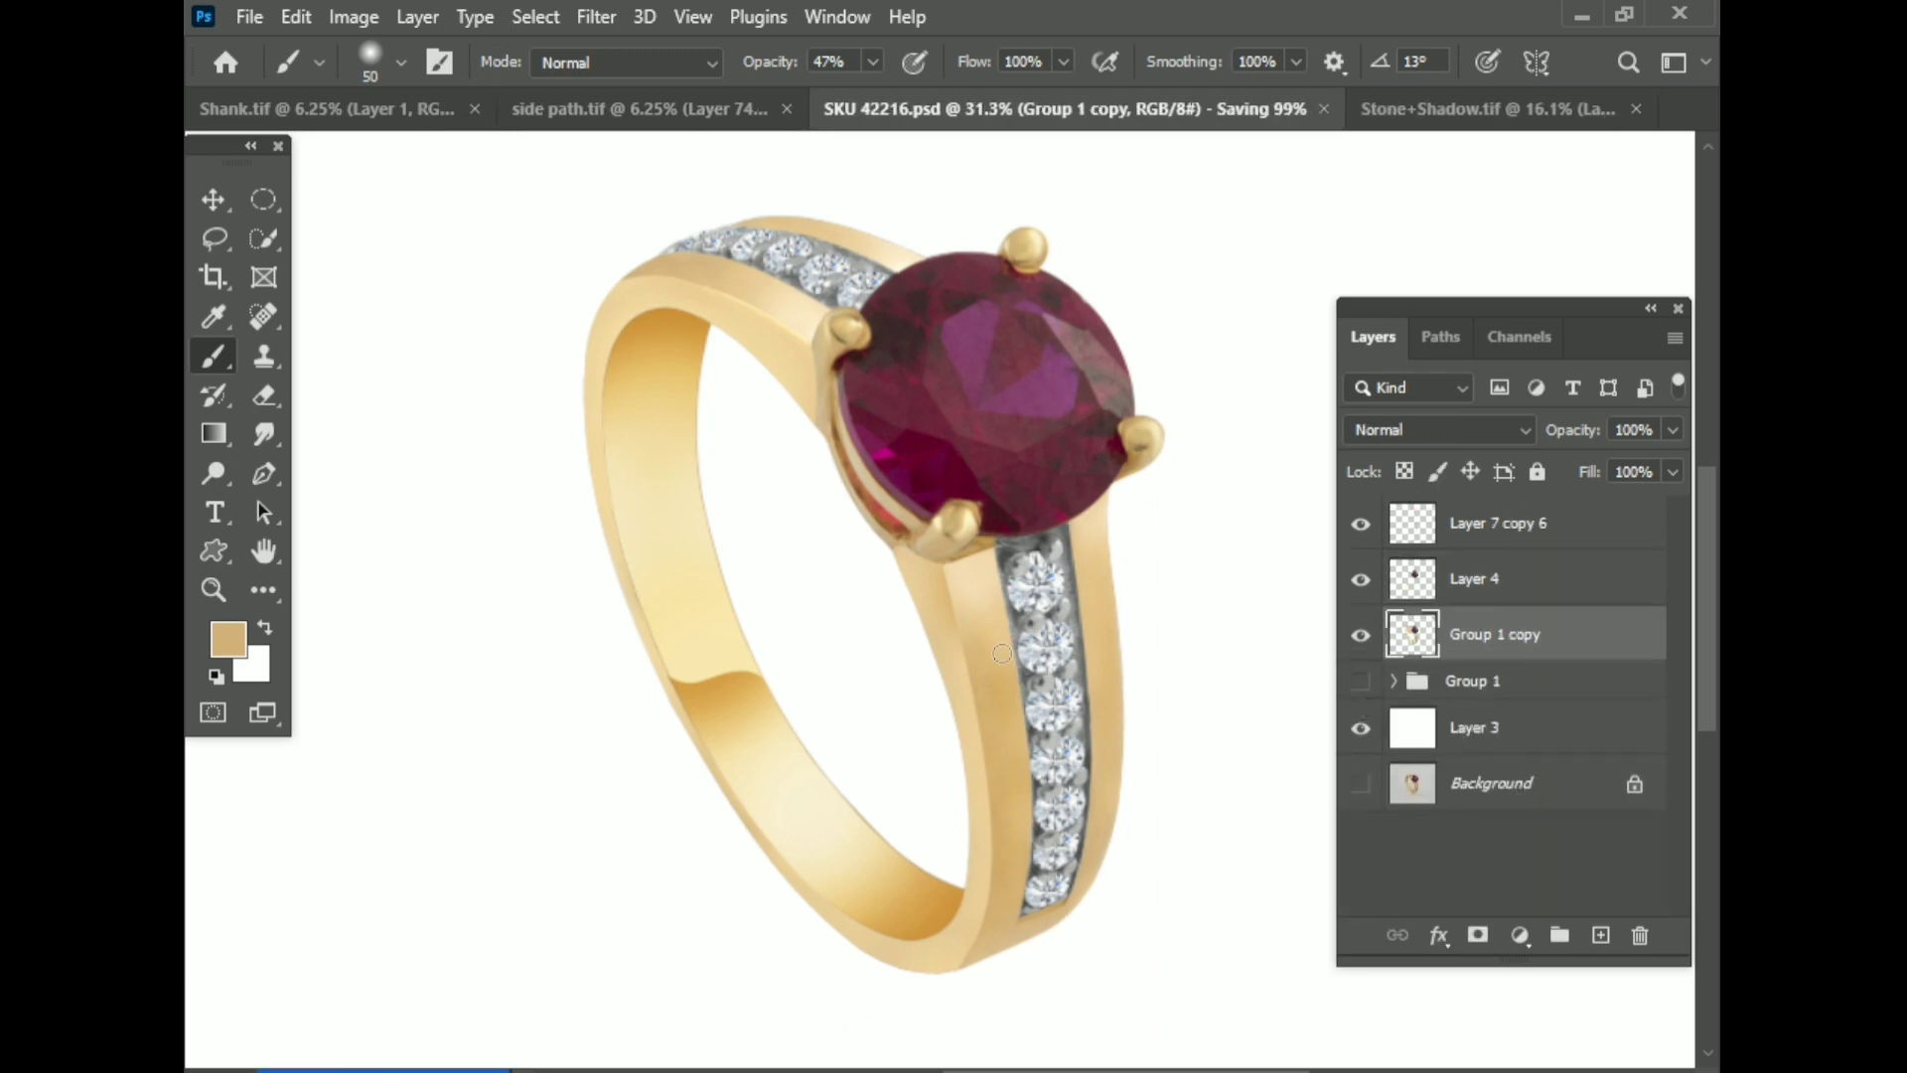
Step: Zoom in on the gem and make Layer 4 the active layer
key("ctrl+plus")
left_click(1479, 578)
scroll(1220, 479, "up", 5)
Step: Lock Layer 4's transparency and set up the Mixer Brush at size 35 with 87% Wet
key("slash")
scroll(915, 489, "up", 1)
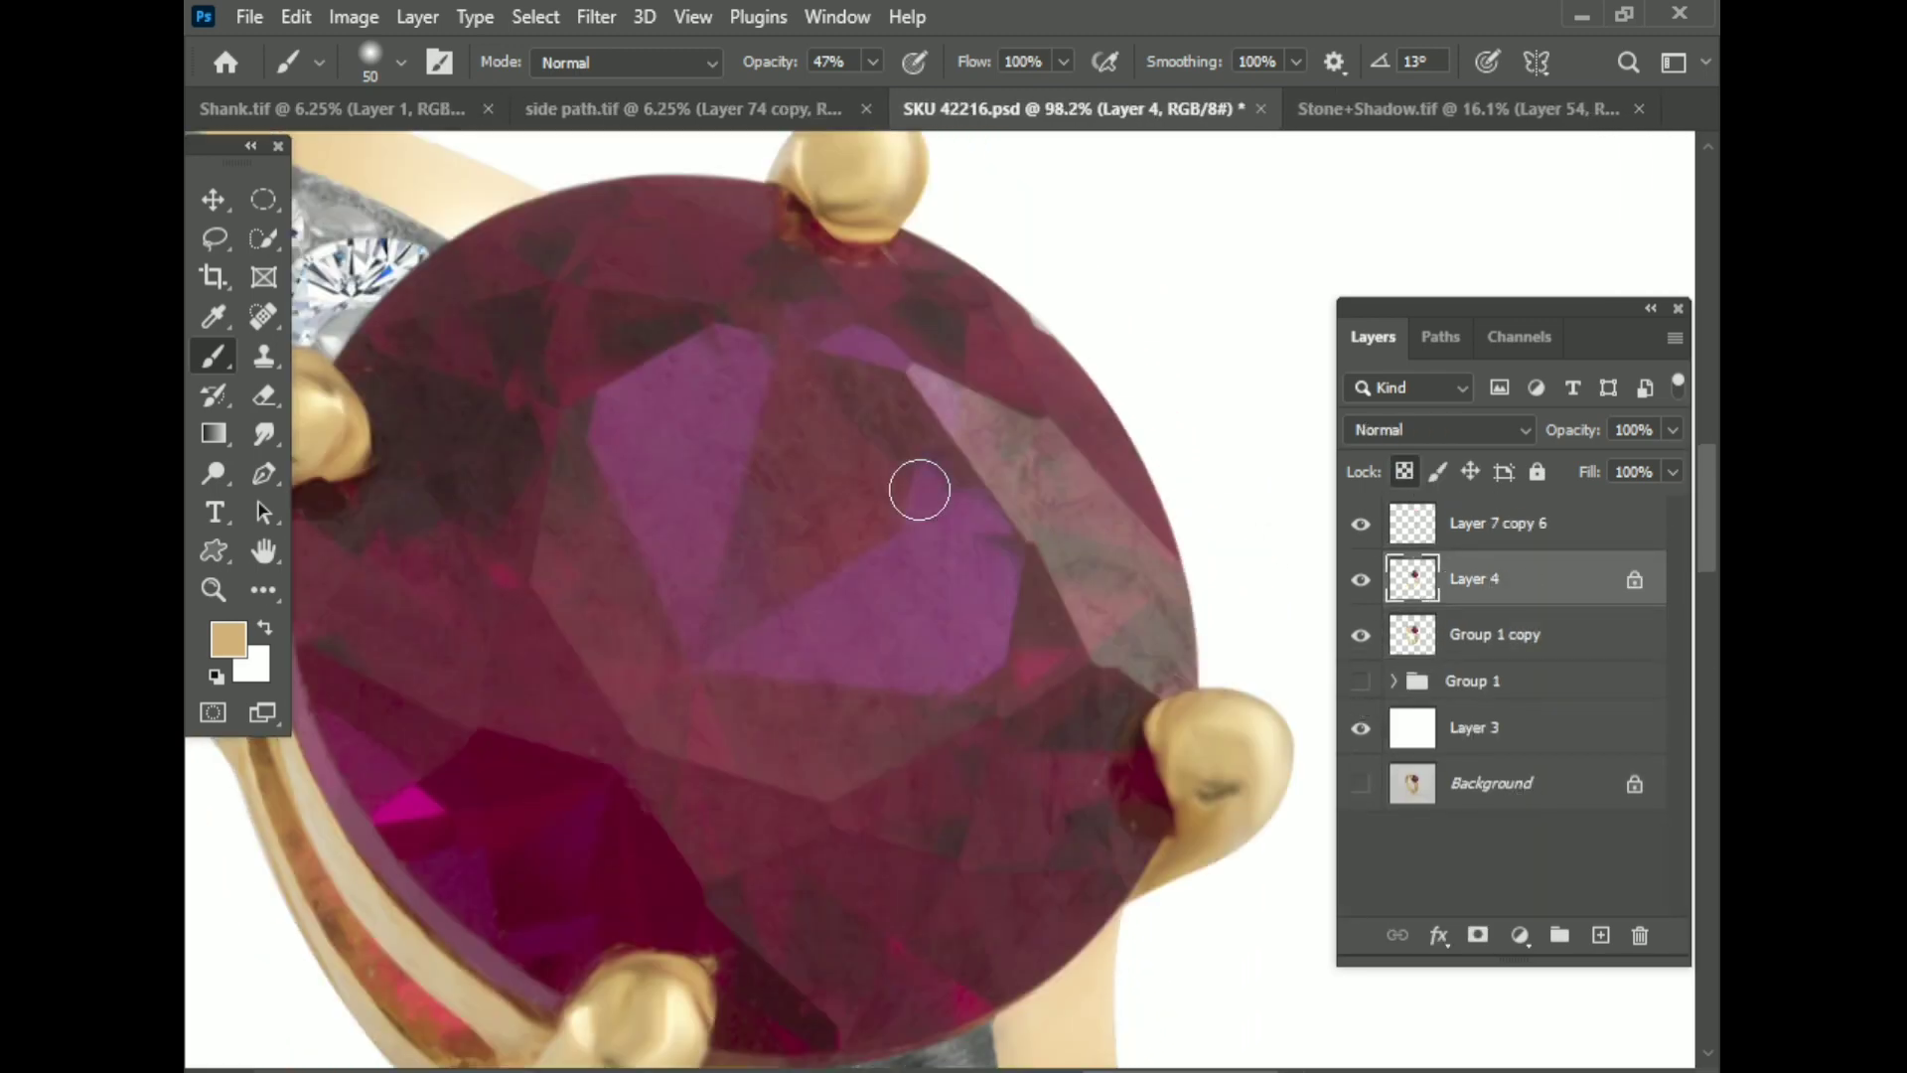
scroll(1064, 540, "up", 1)
scroll(1064, 540, "up", 1)
right_click(217, 360)
left_click(358, 441)
scroll(788, 689, "up", 2)
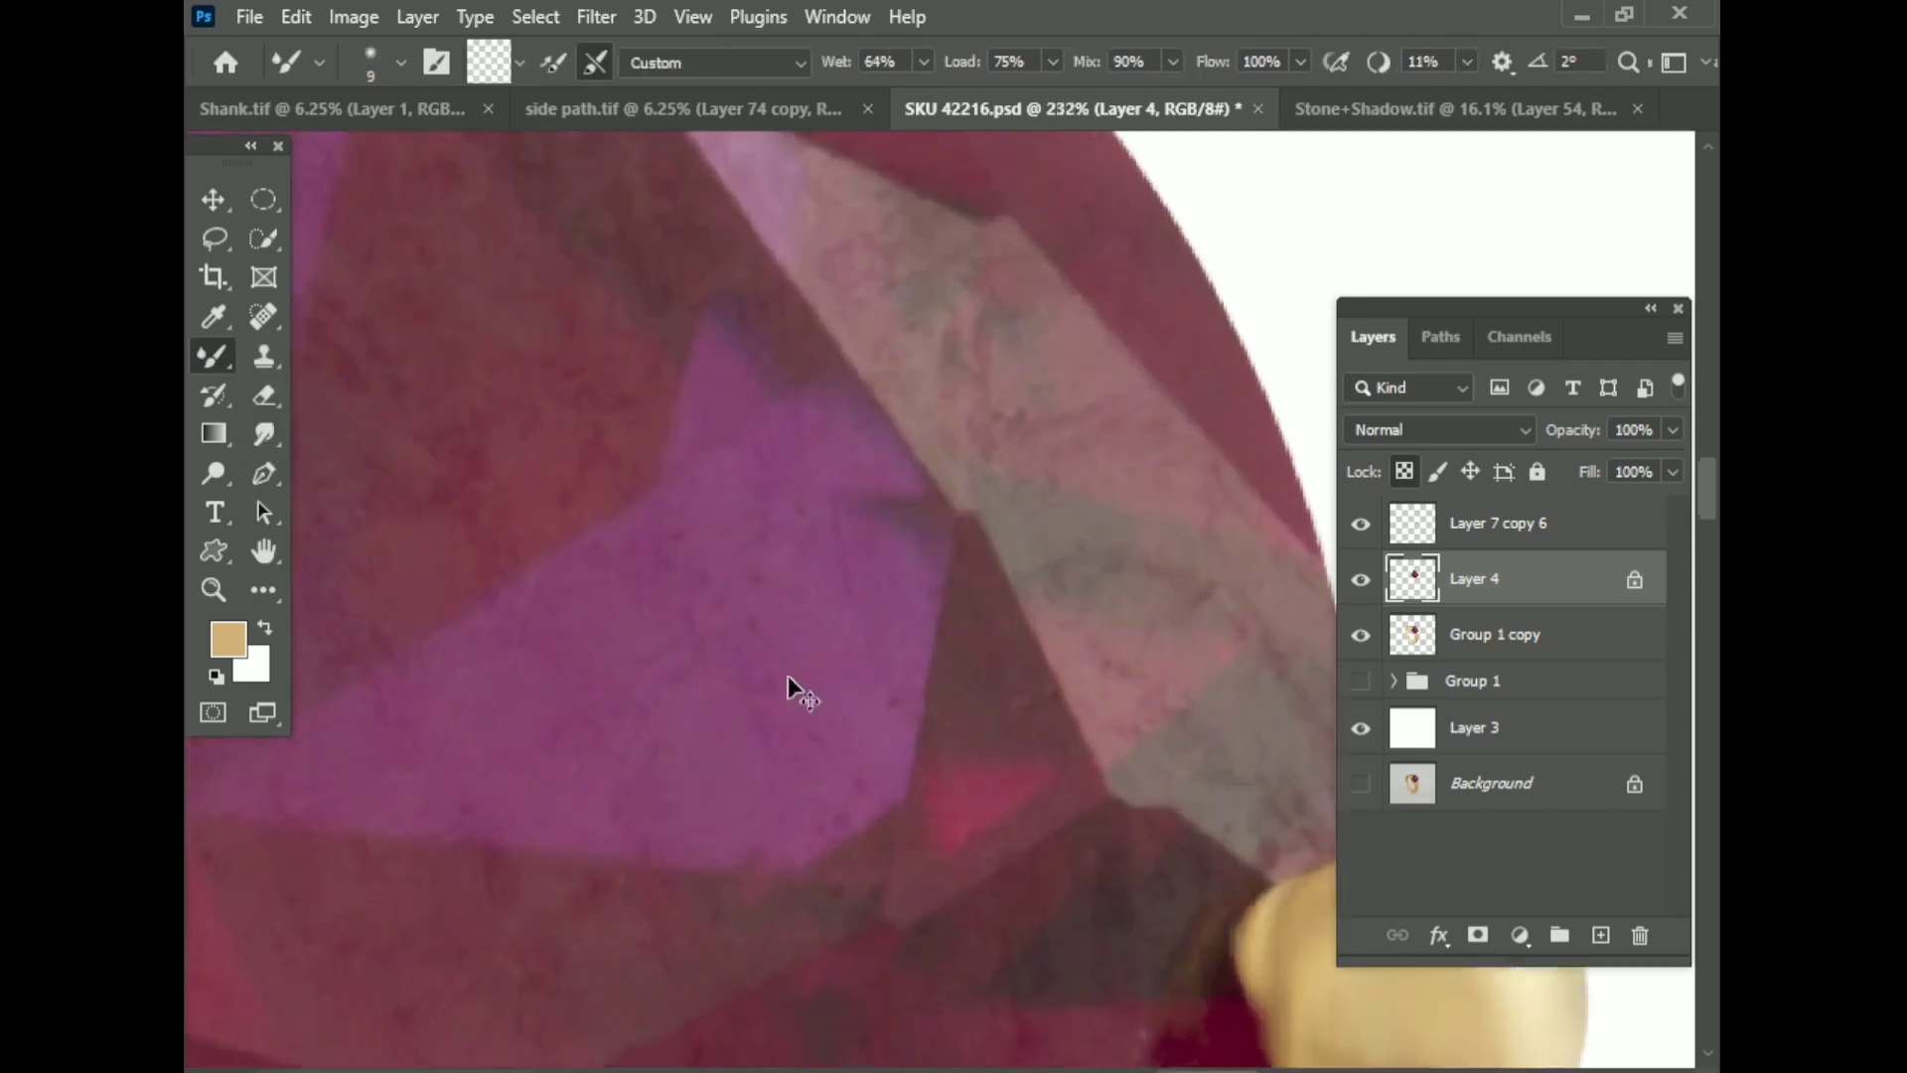
scroll(754, 553, "up", 1)
key("bracketleft")
scroll(1172, 638, "down", 3)
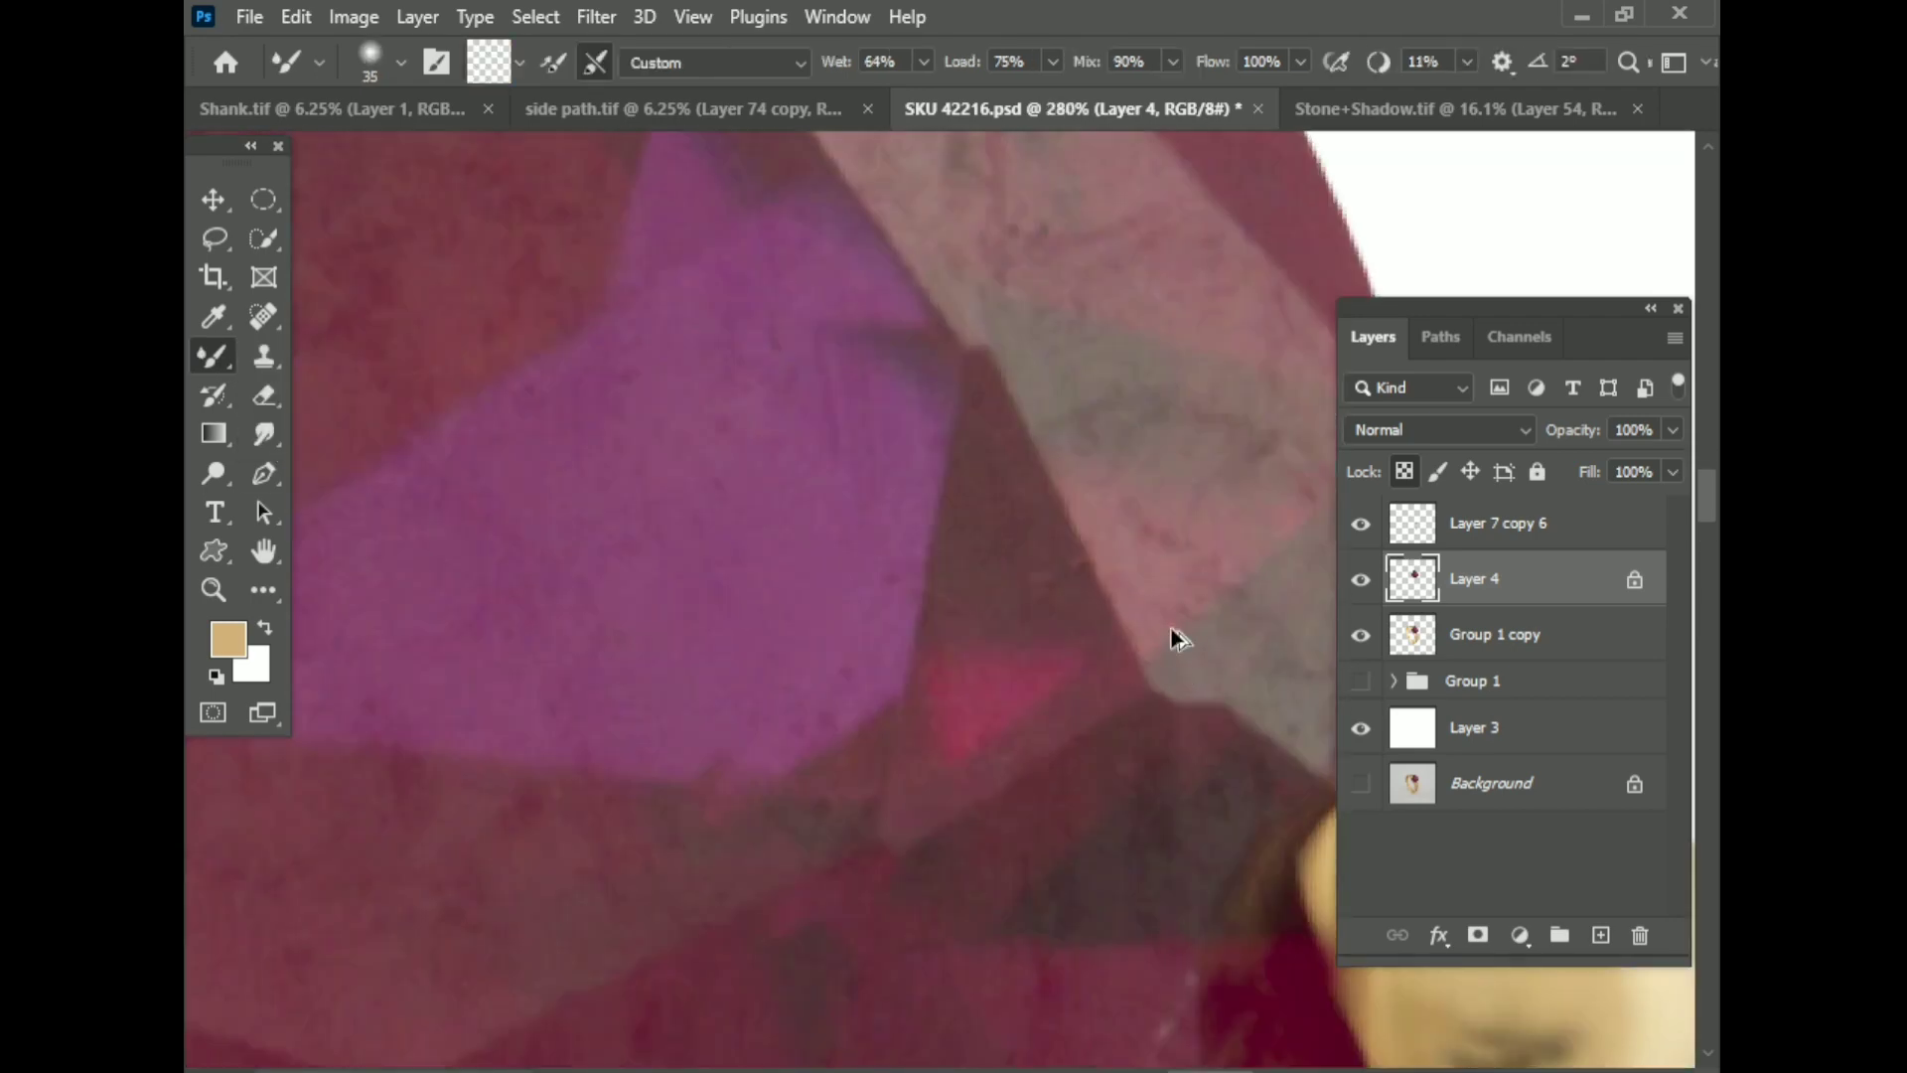
left_click(923, 62)
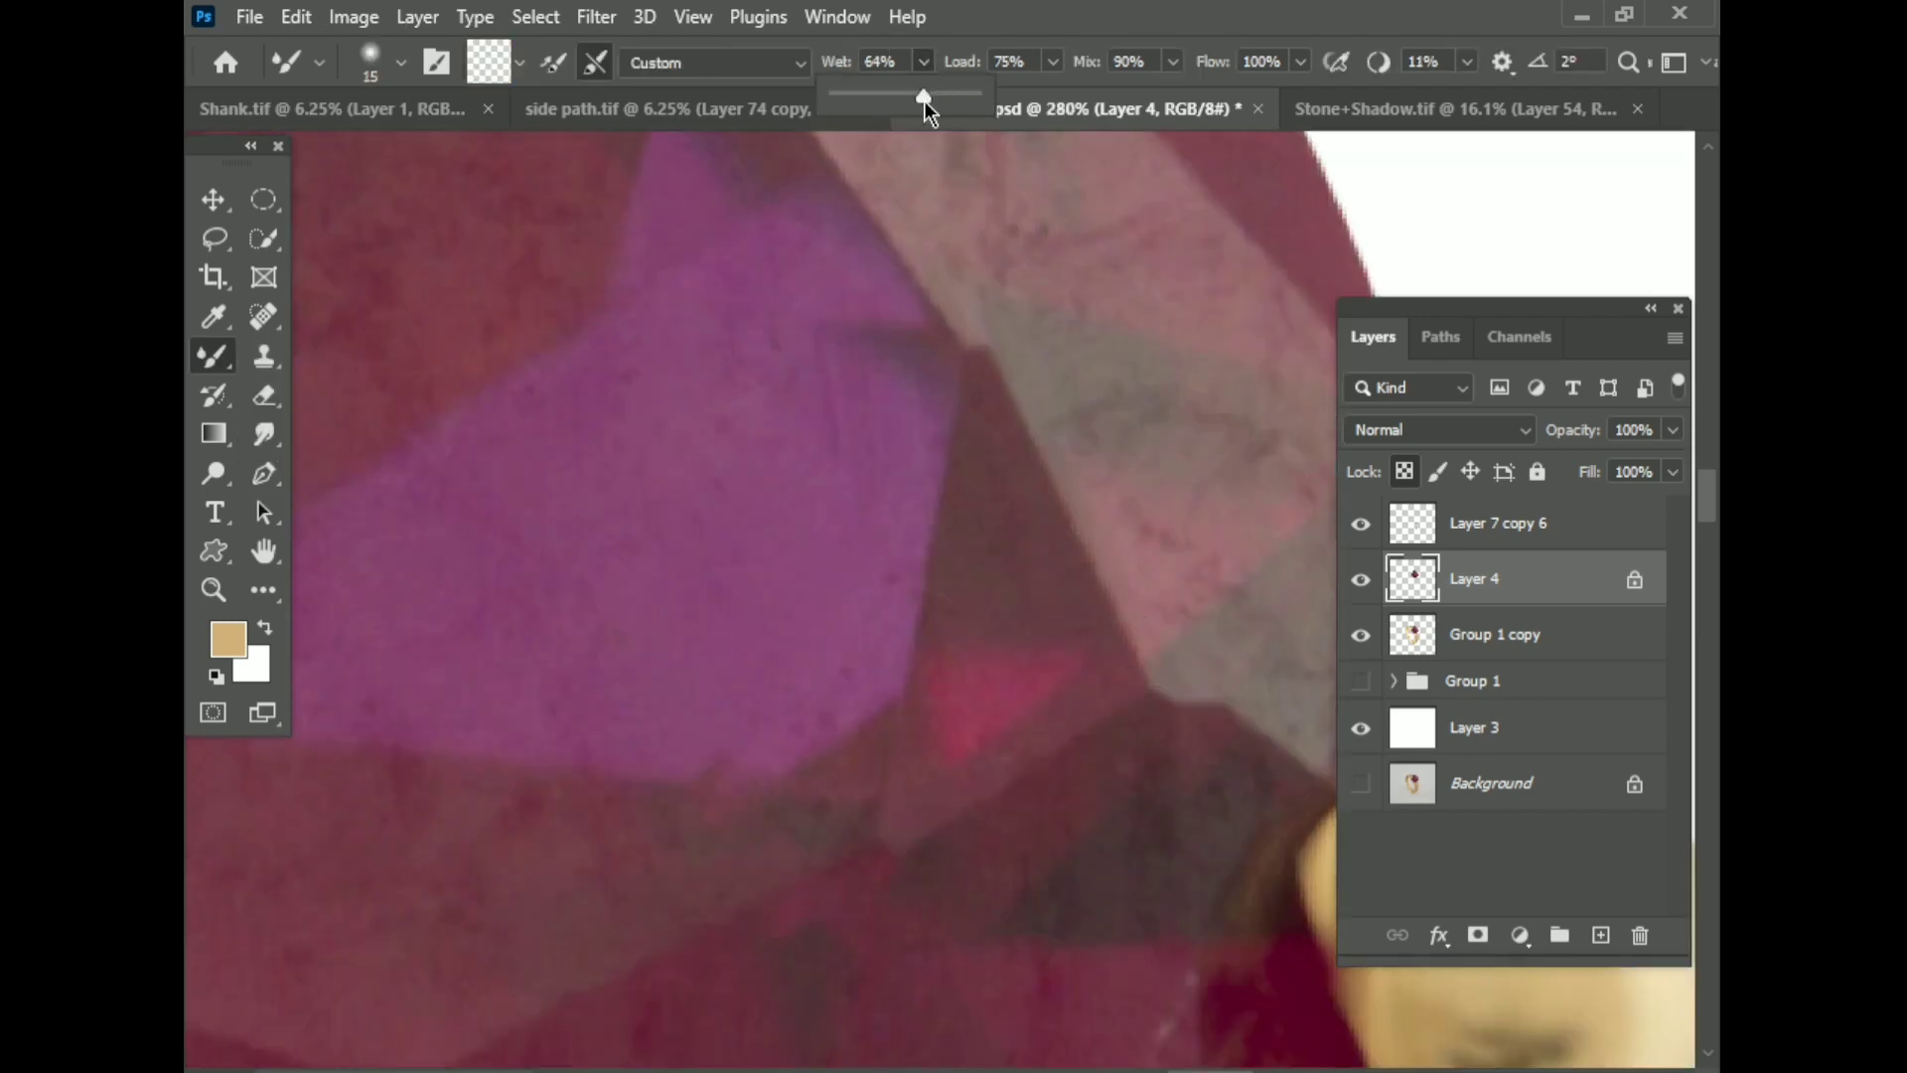
left_click_drag(969, 96, 954, 97)
scroll(1004, 383, "up", 1)
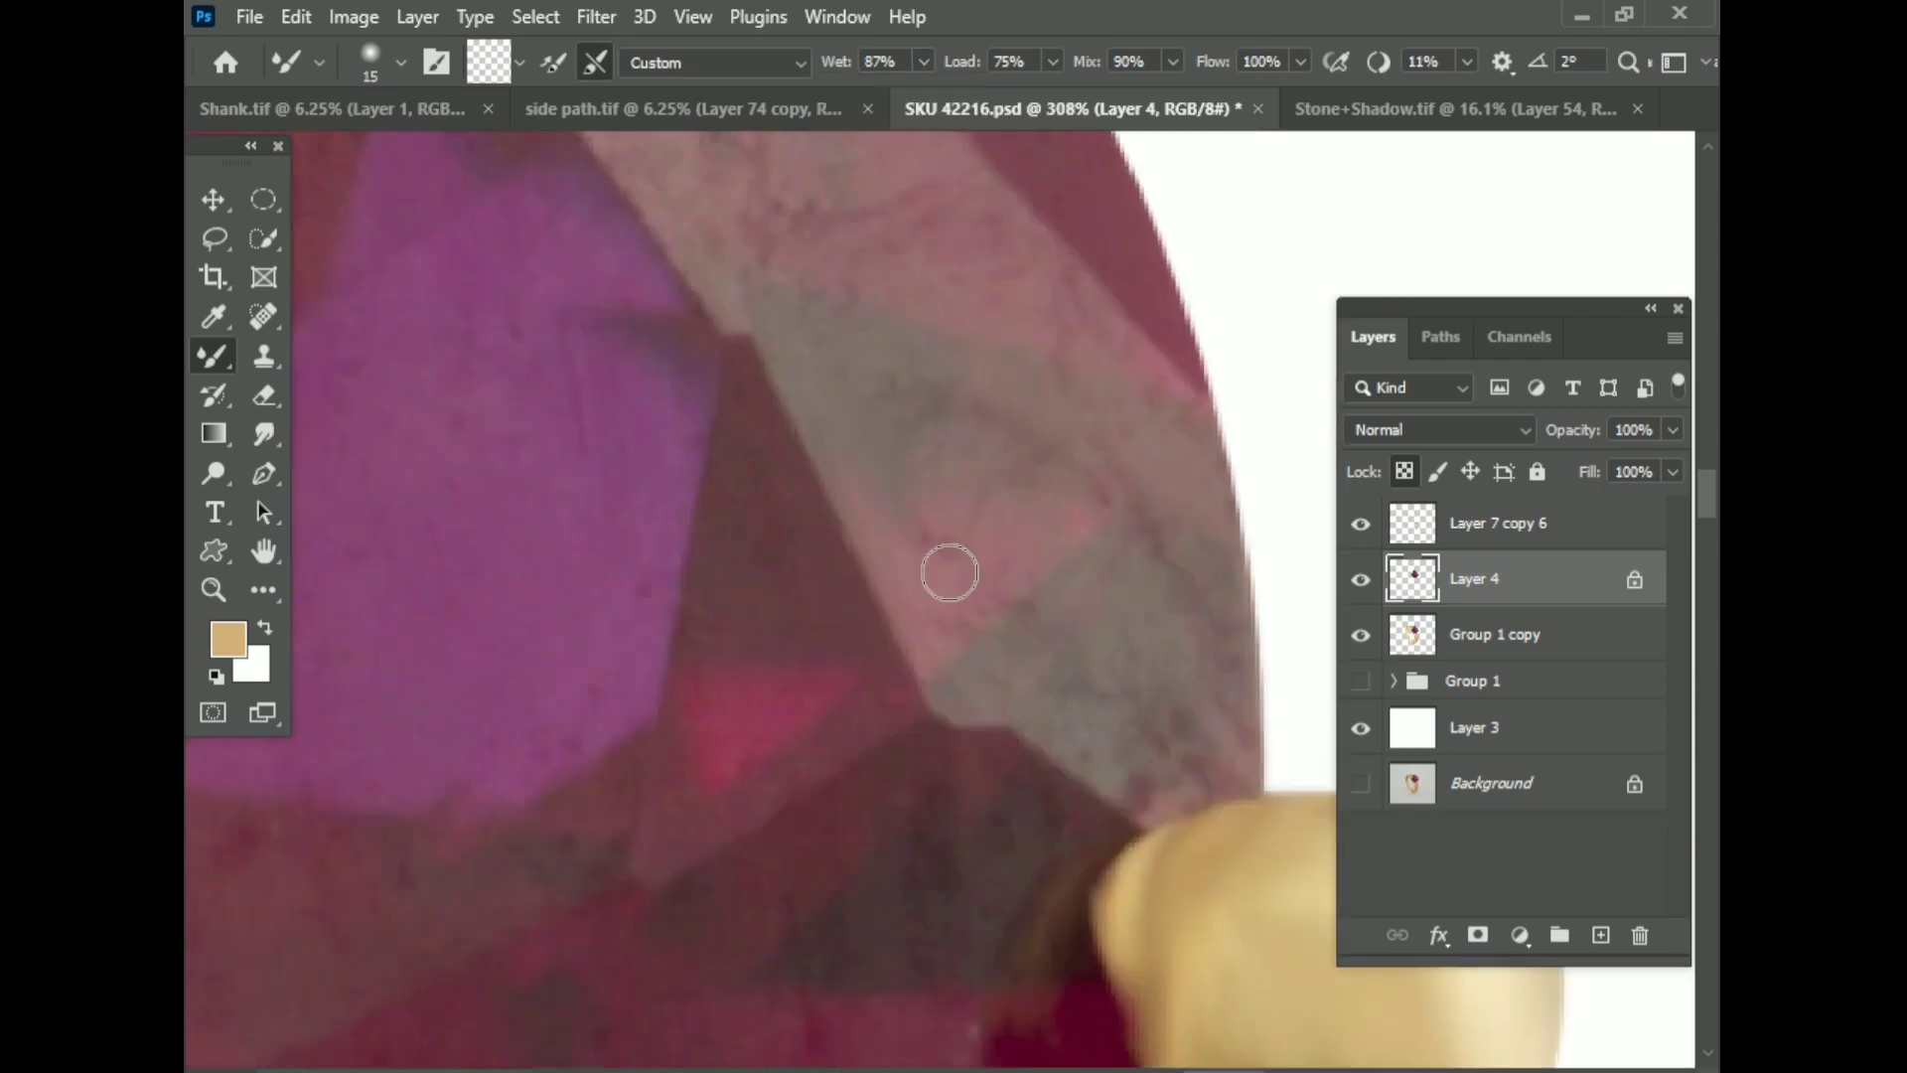
Step: Blend away the dark speckles on the ruby's pale facet with the mixer brush
scroll(1060, 655, "down", 2)
scroll(1056, 694, "down", 1)
scroll(1238, 791, "down", 2)
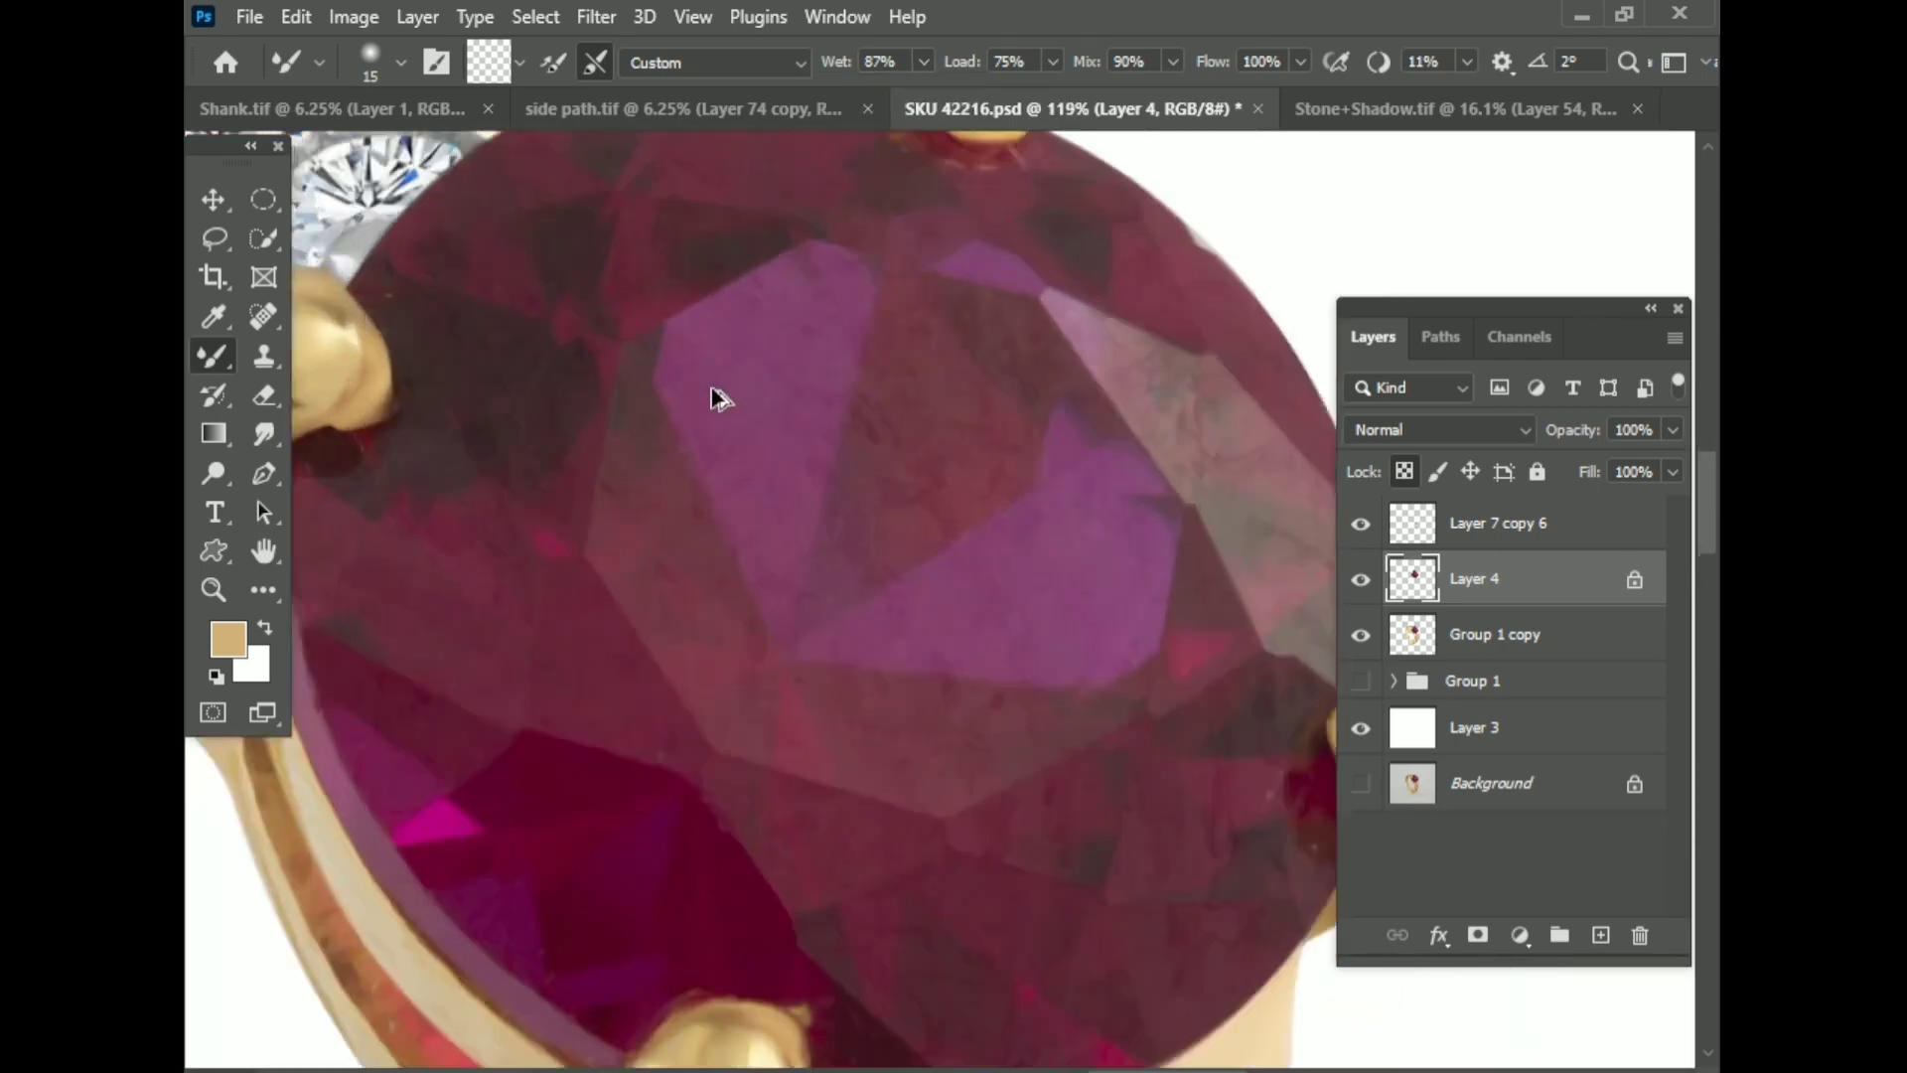
scroll(735, 338, "up", 1)
scroll(991, 757, "down", 1)
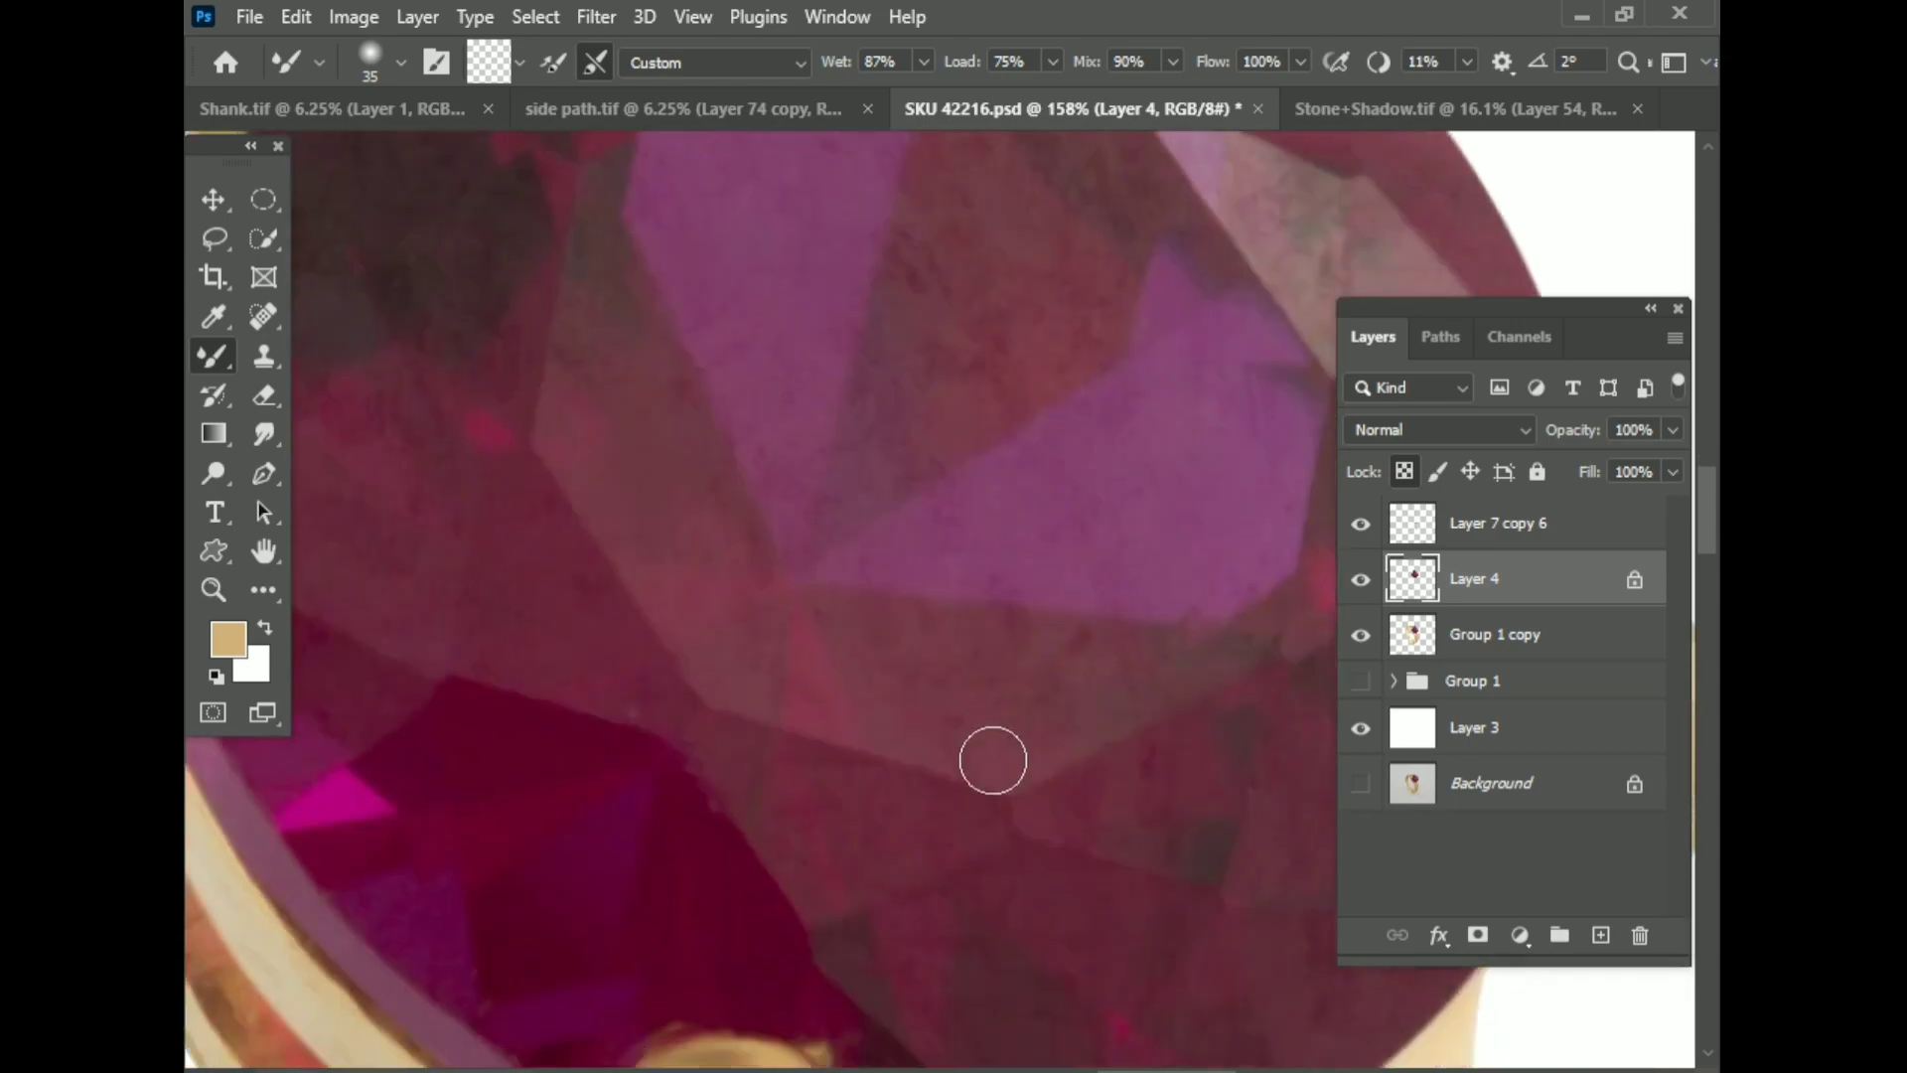
scroll(881, 711, "up", 1)
scroll(808, 489, "up", 2)
scroll(699, 758, "down", 2)
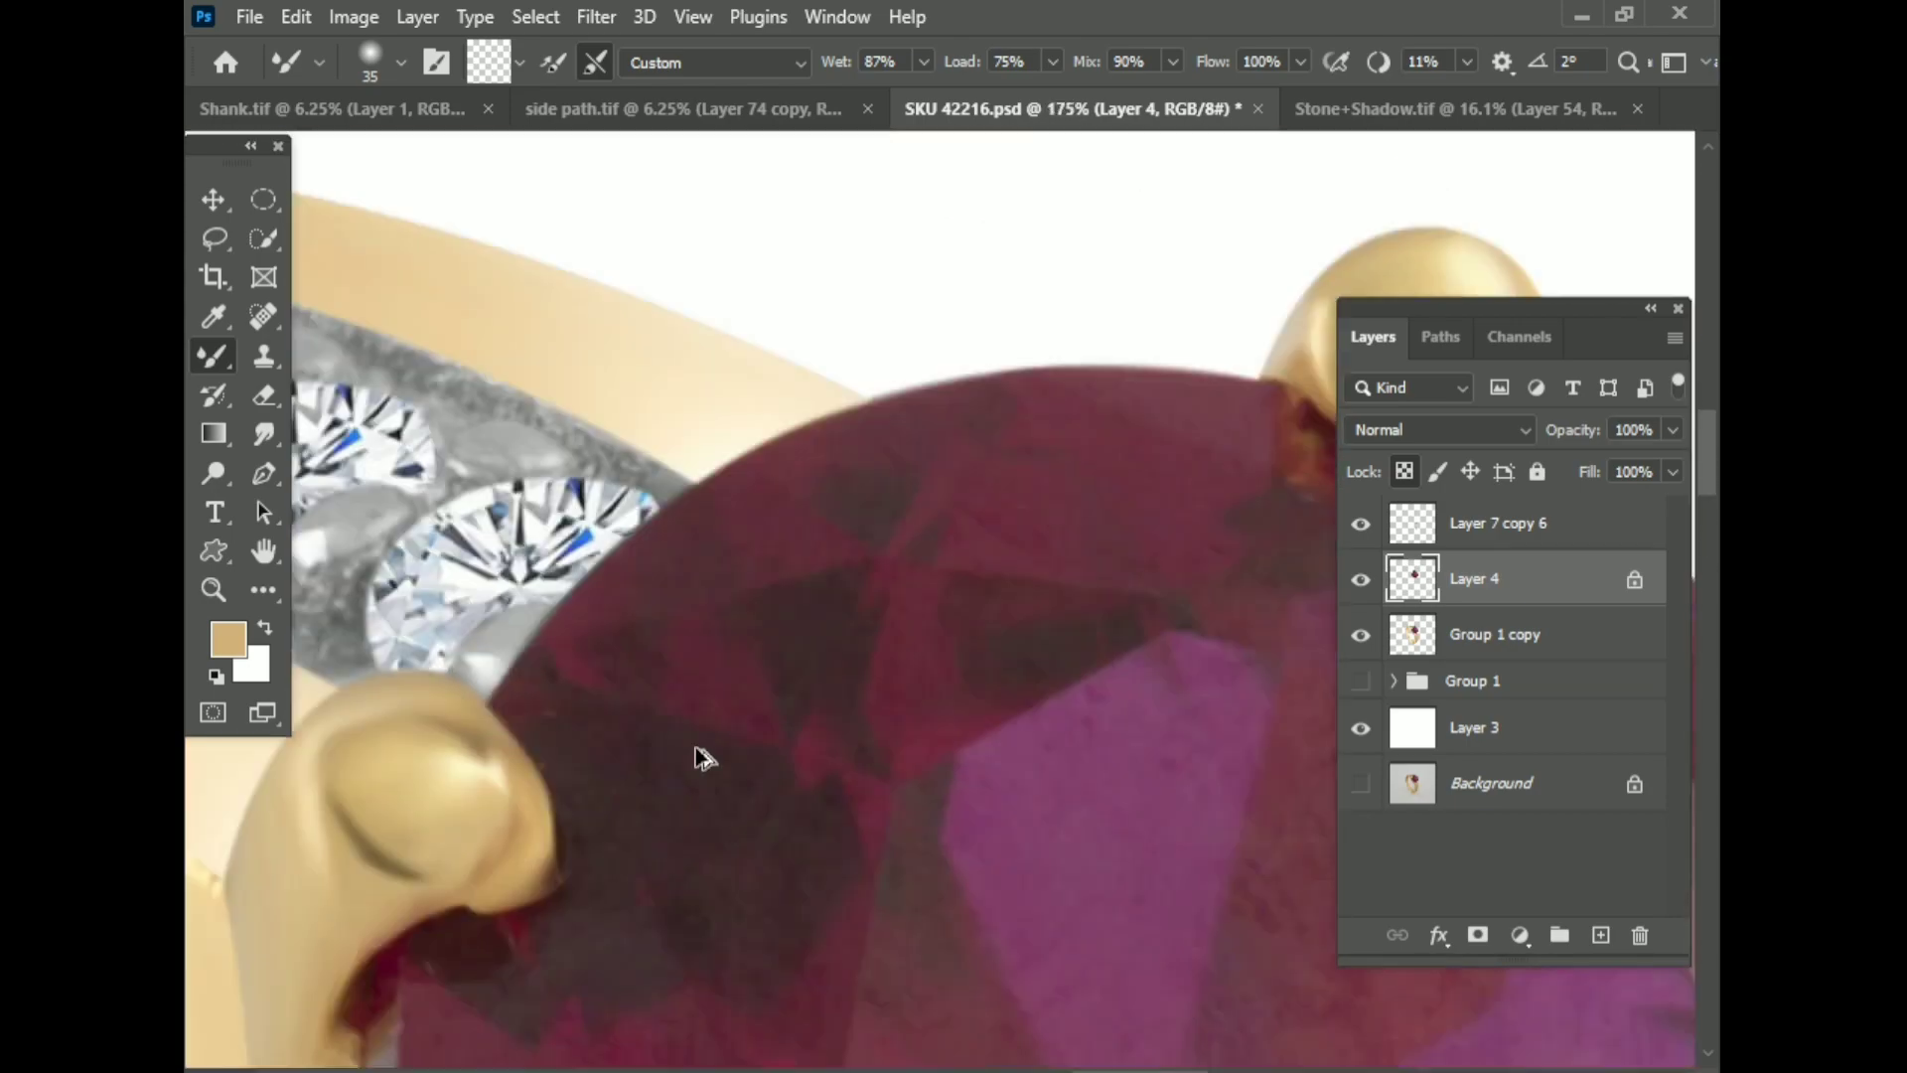
scroll(579, 694, "up", 1)
scroll(341, 673, "up", 1)
scroll(496, 636, "up", 1)
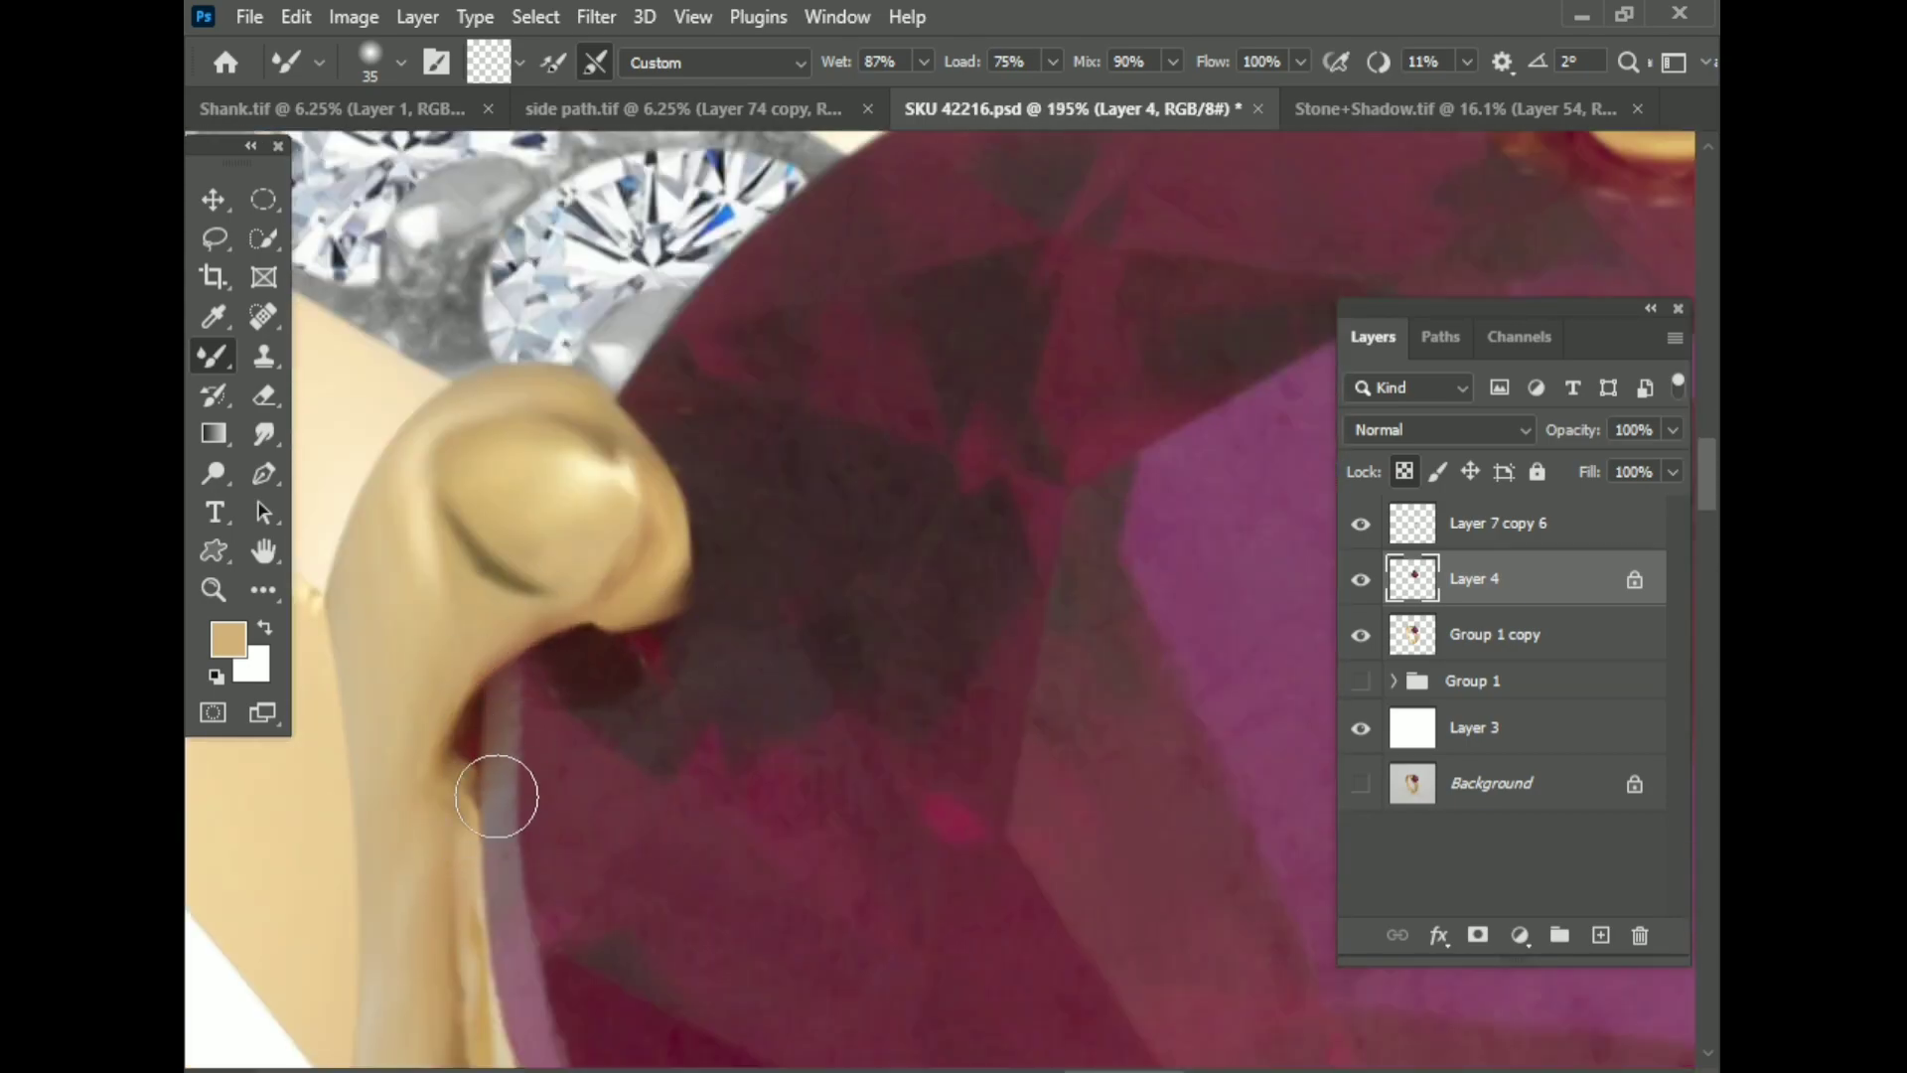
scroll(497, 795, "down", 2)
scroll(377, 520, "up", 2)
scroll(649, 705, "down", 1)
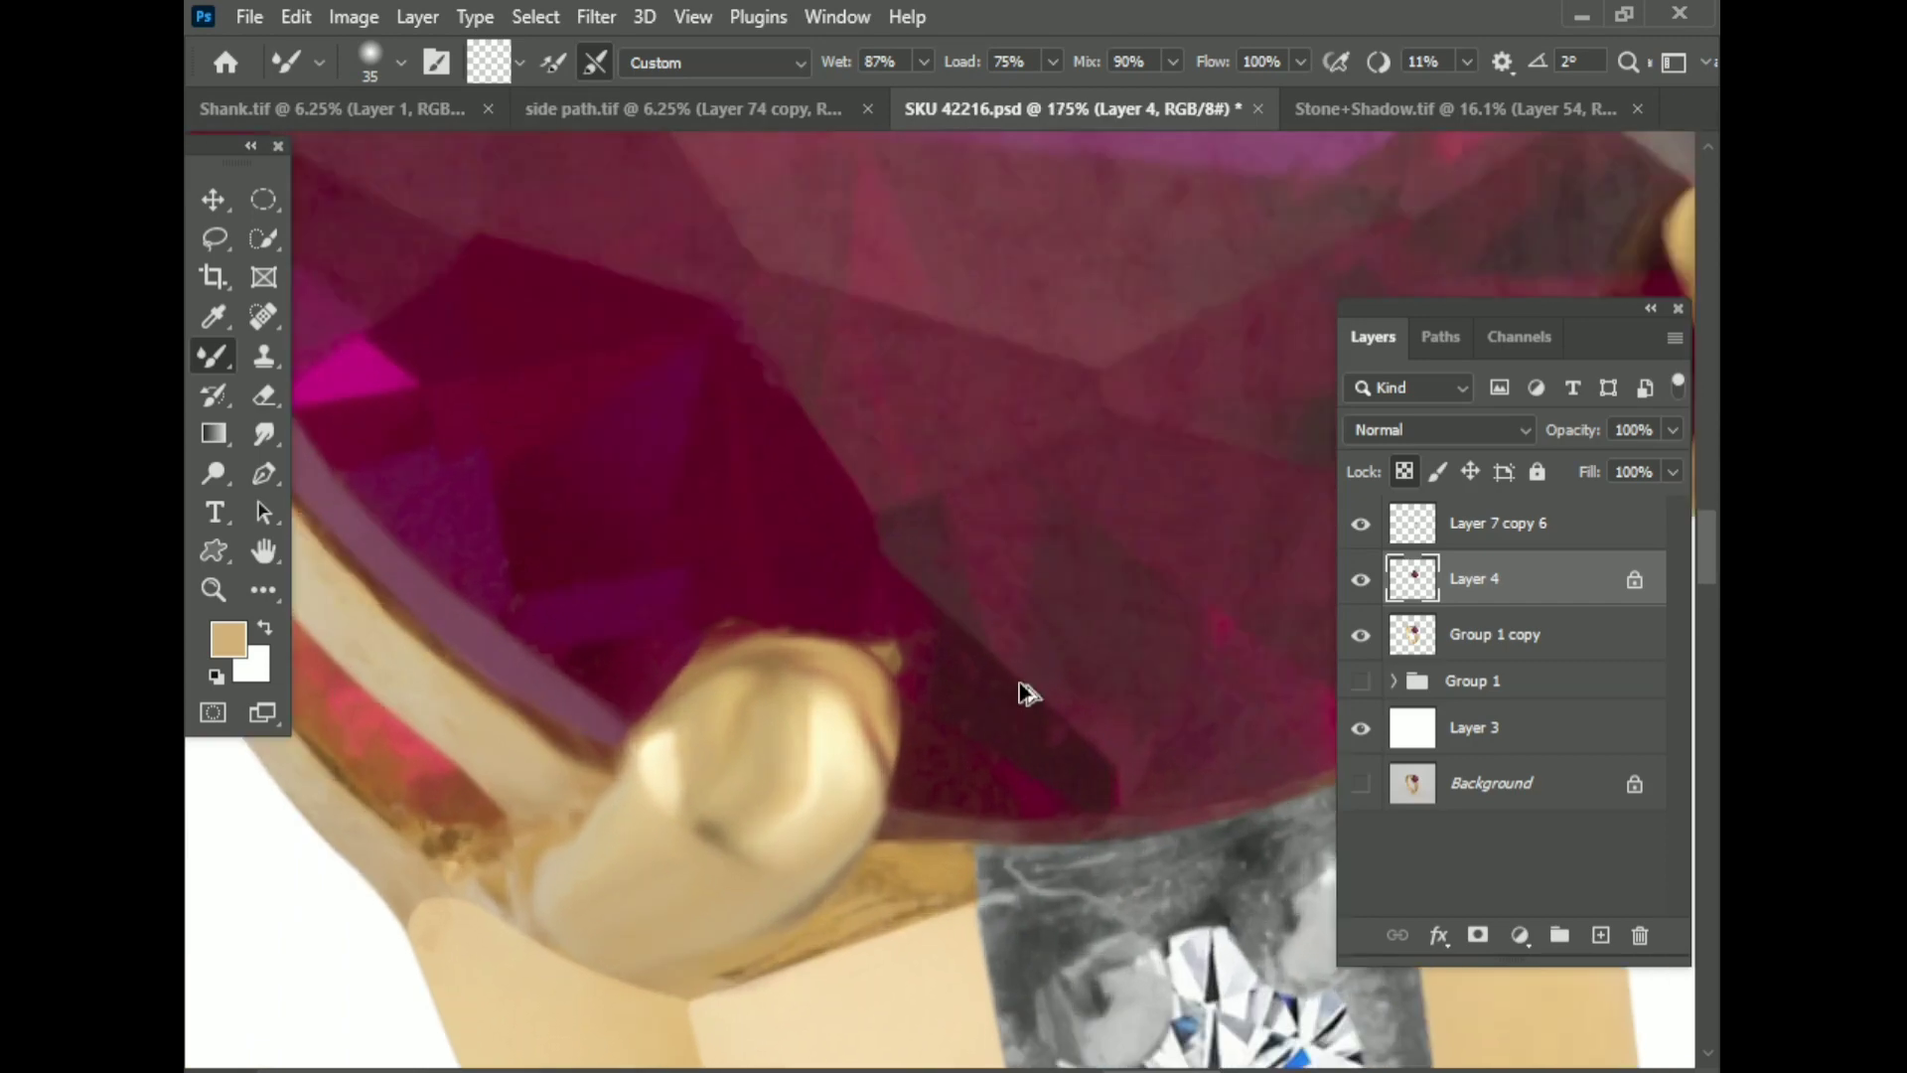
scroll(1022, 689, "up", 2)
scroll(795, 666, "down", 1)
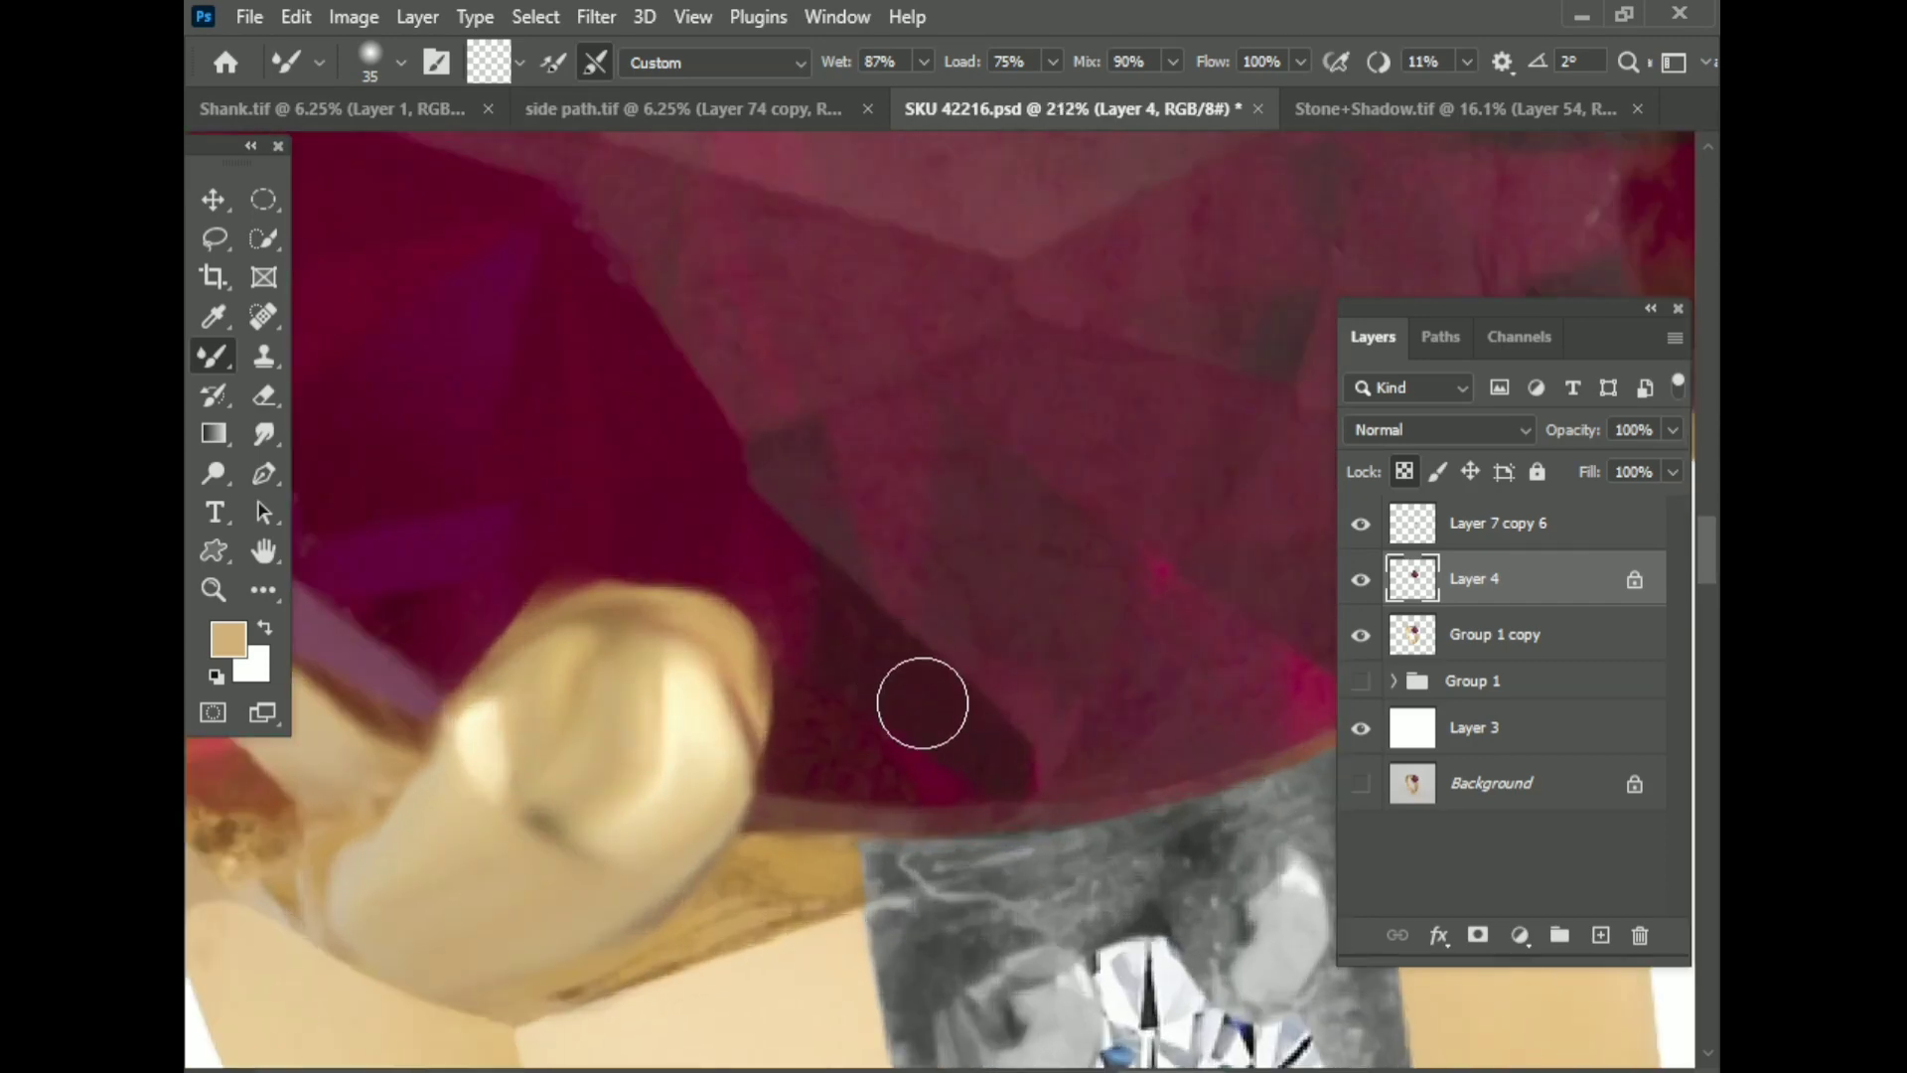
scroll(1043, 755, "down", 1)
scroll(1142, 636, "down", 1)
scroll(912, 576, "up", 3)
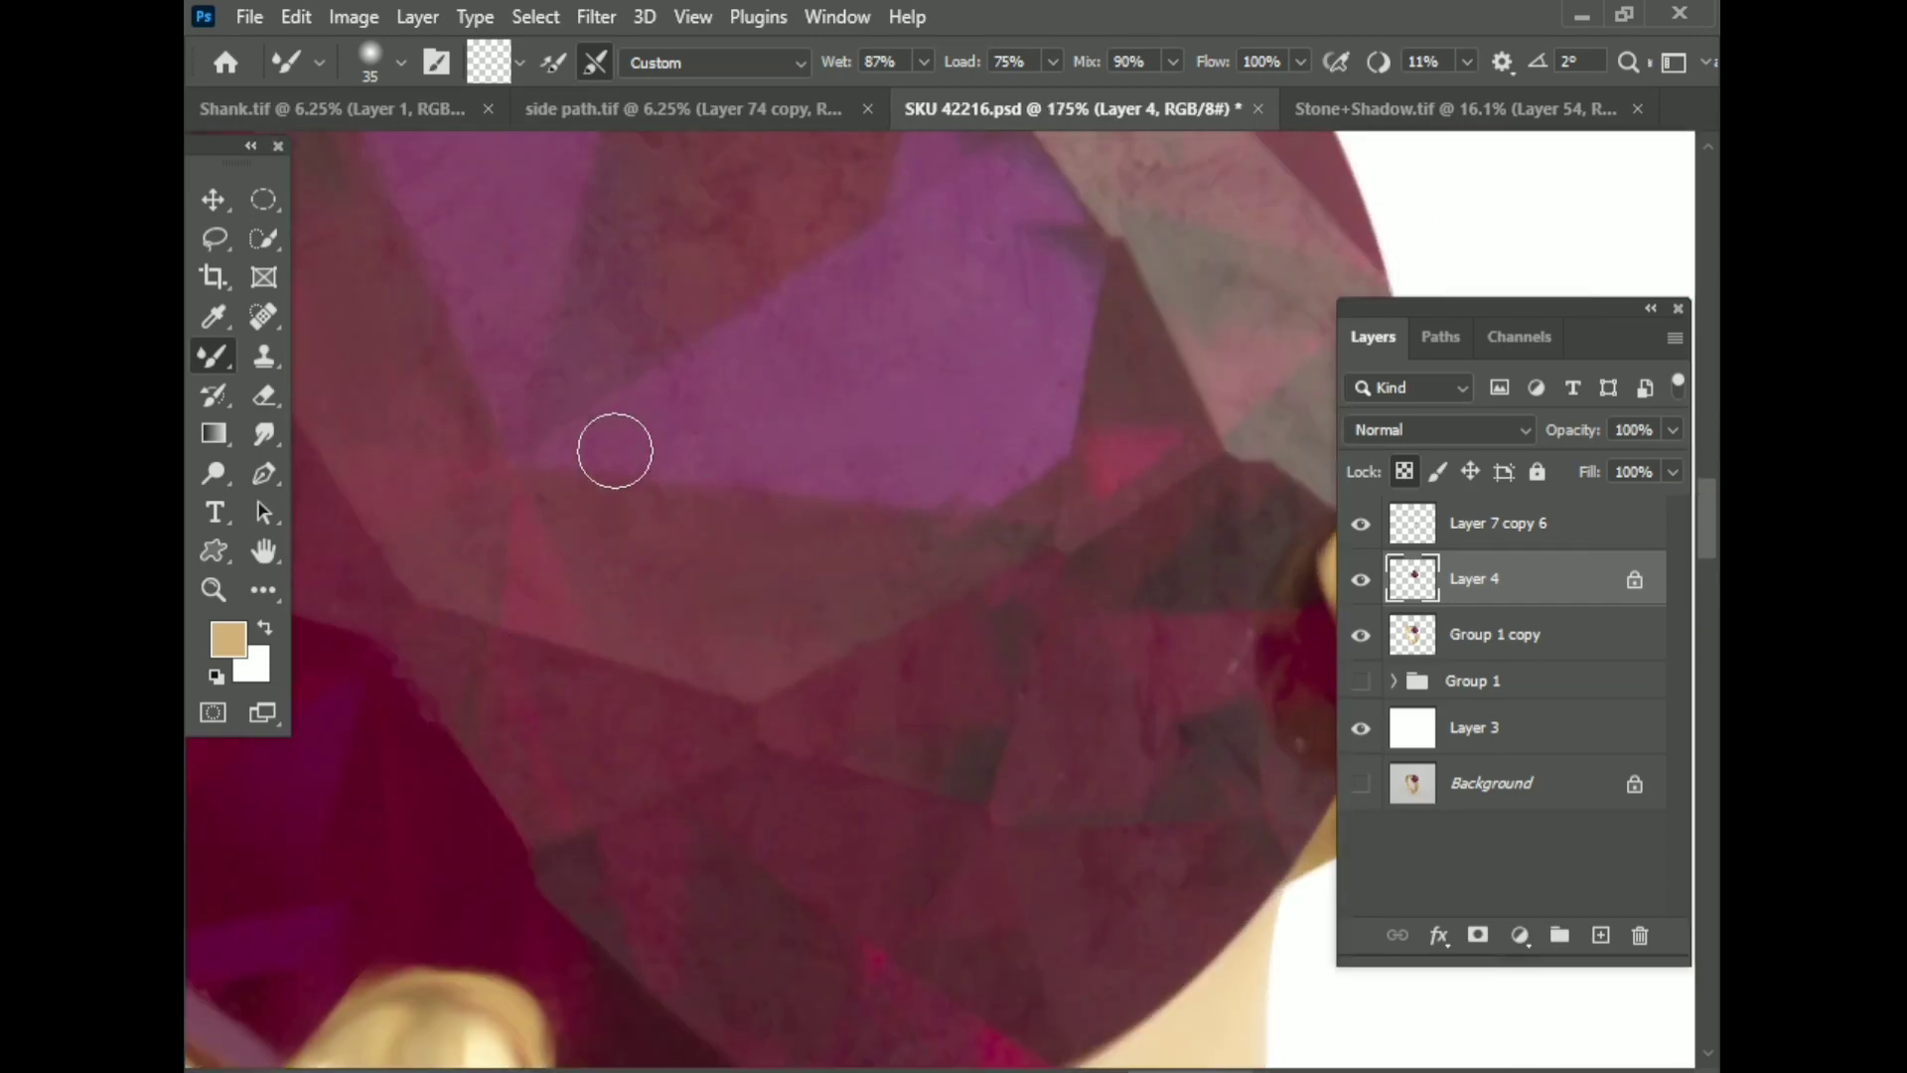
scroll(759, 397, "down", 1)
scroll(991, 392, "up", 1)
scroll(1033, 397, "up", 1)
scroll(1027, 353, "up", 1)
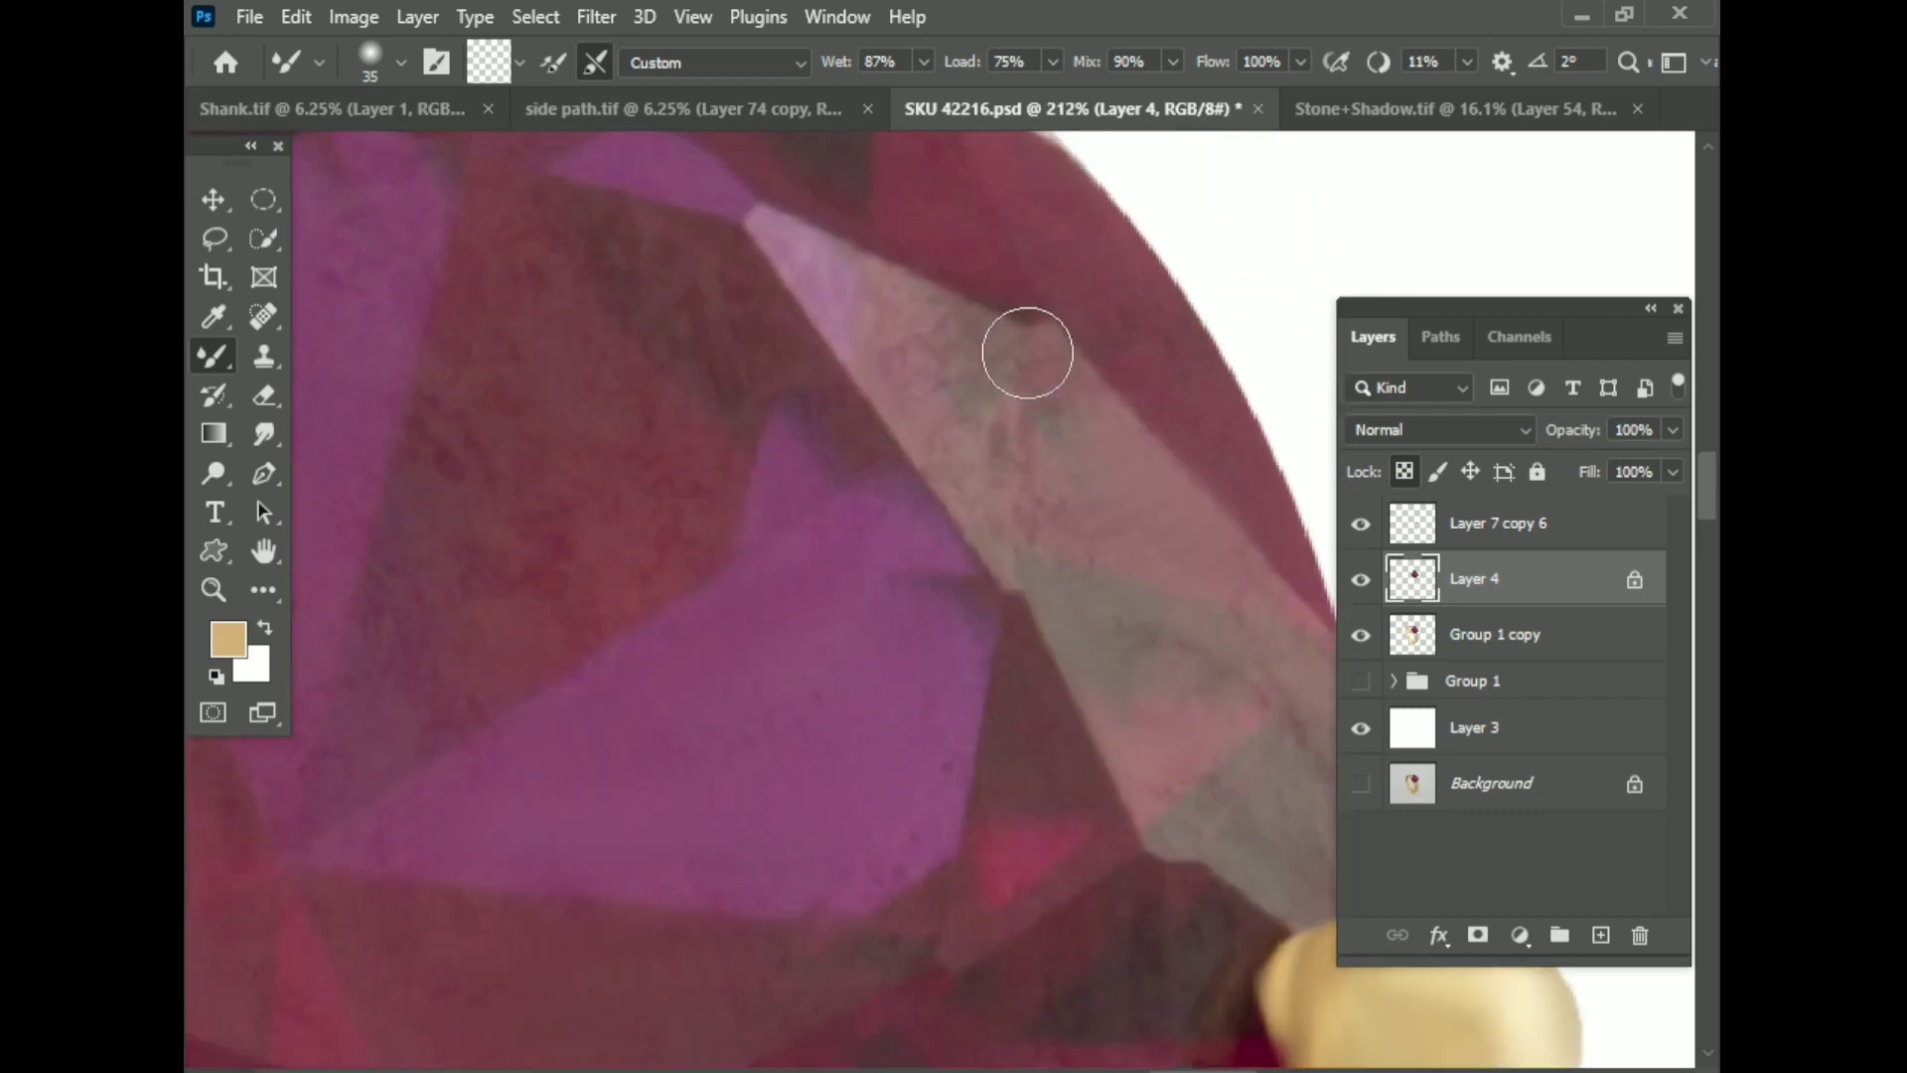
scroll(603, 665, "up", 1)
scroll(710, 572, "down", 2)
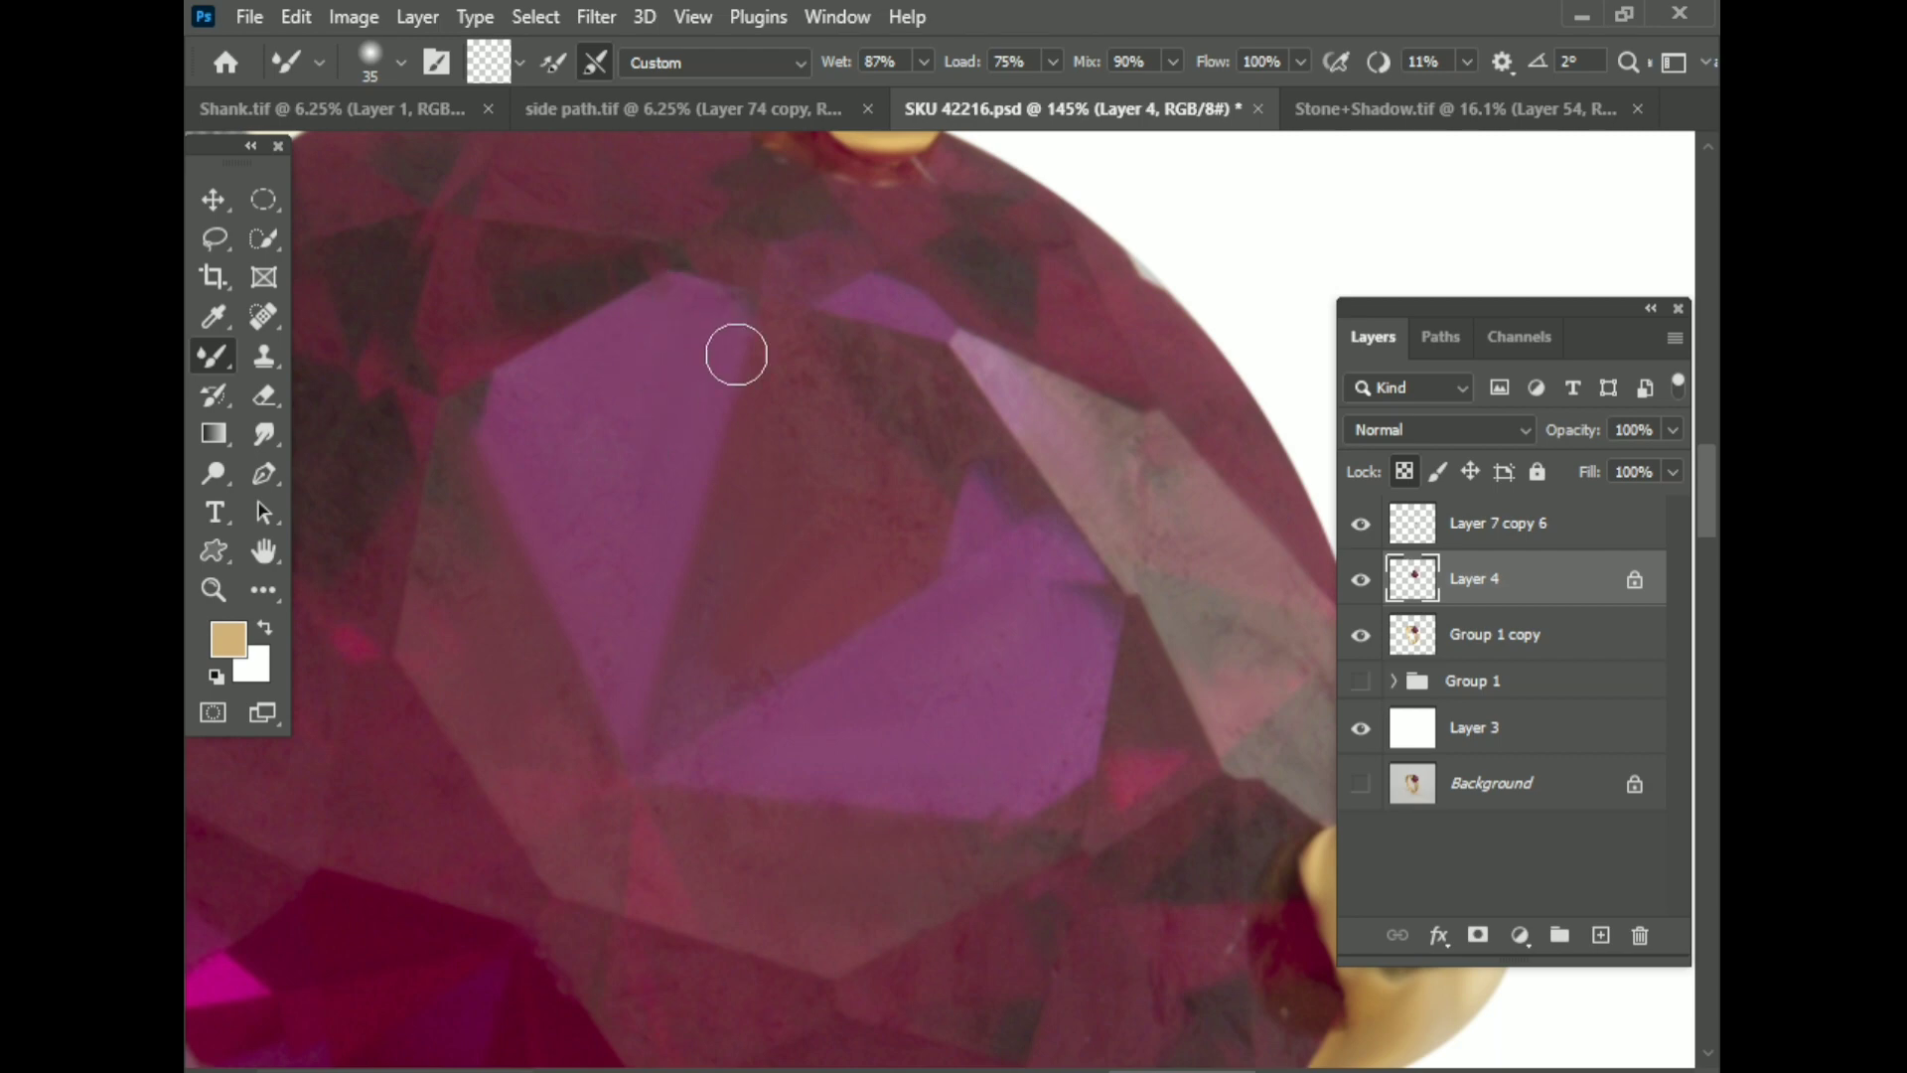
scroll(737, 354, "down", 2)
scroll(961, 524, "up", 2)
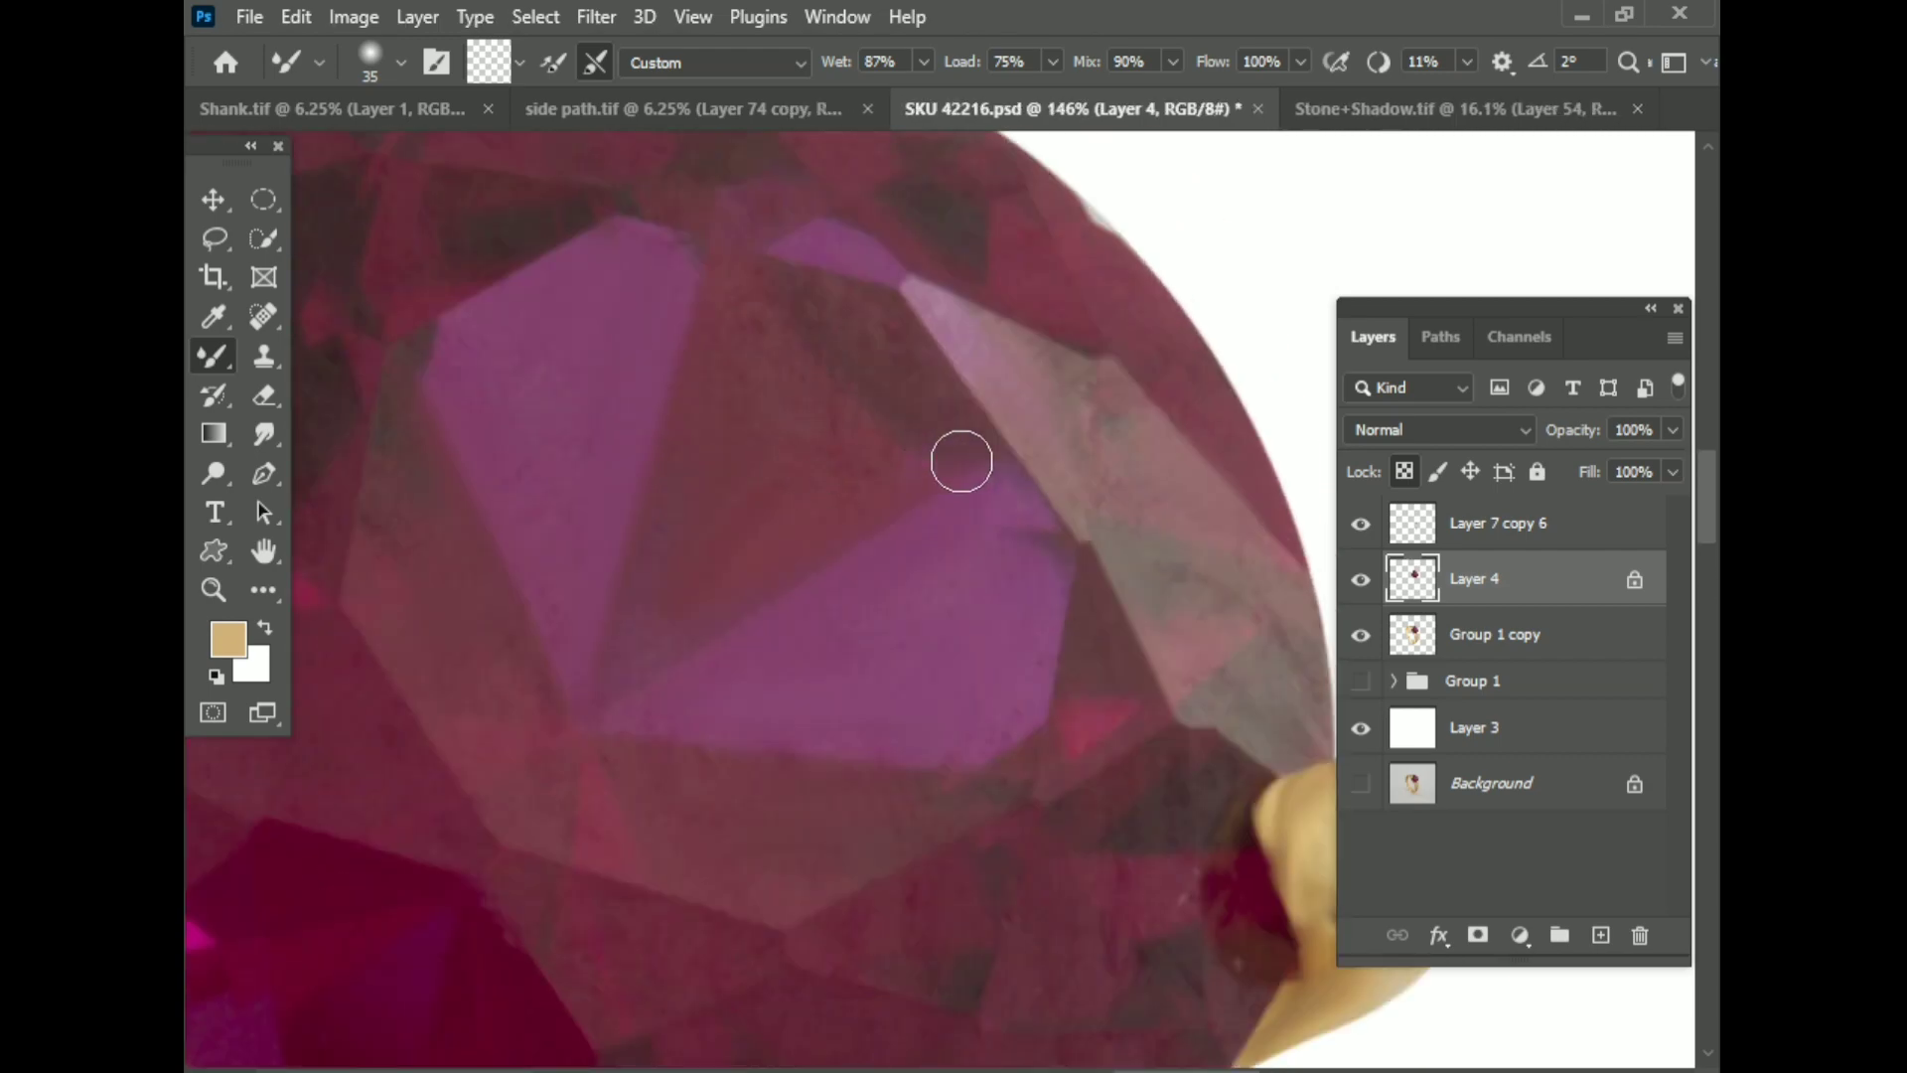
left_click_drag(1120, 477, 1132, 436)
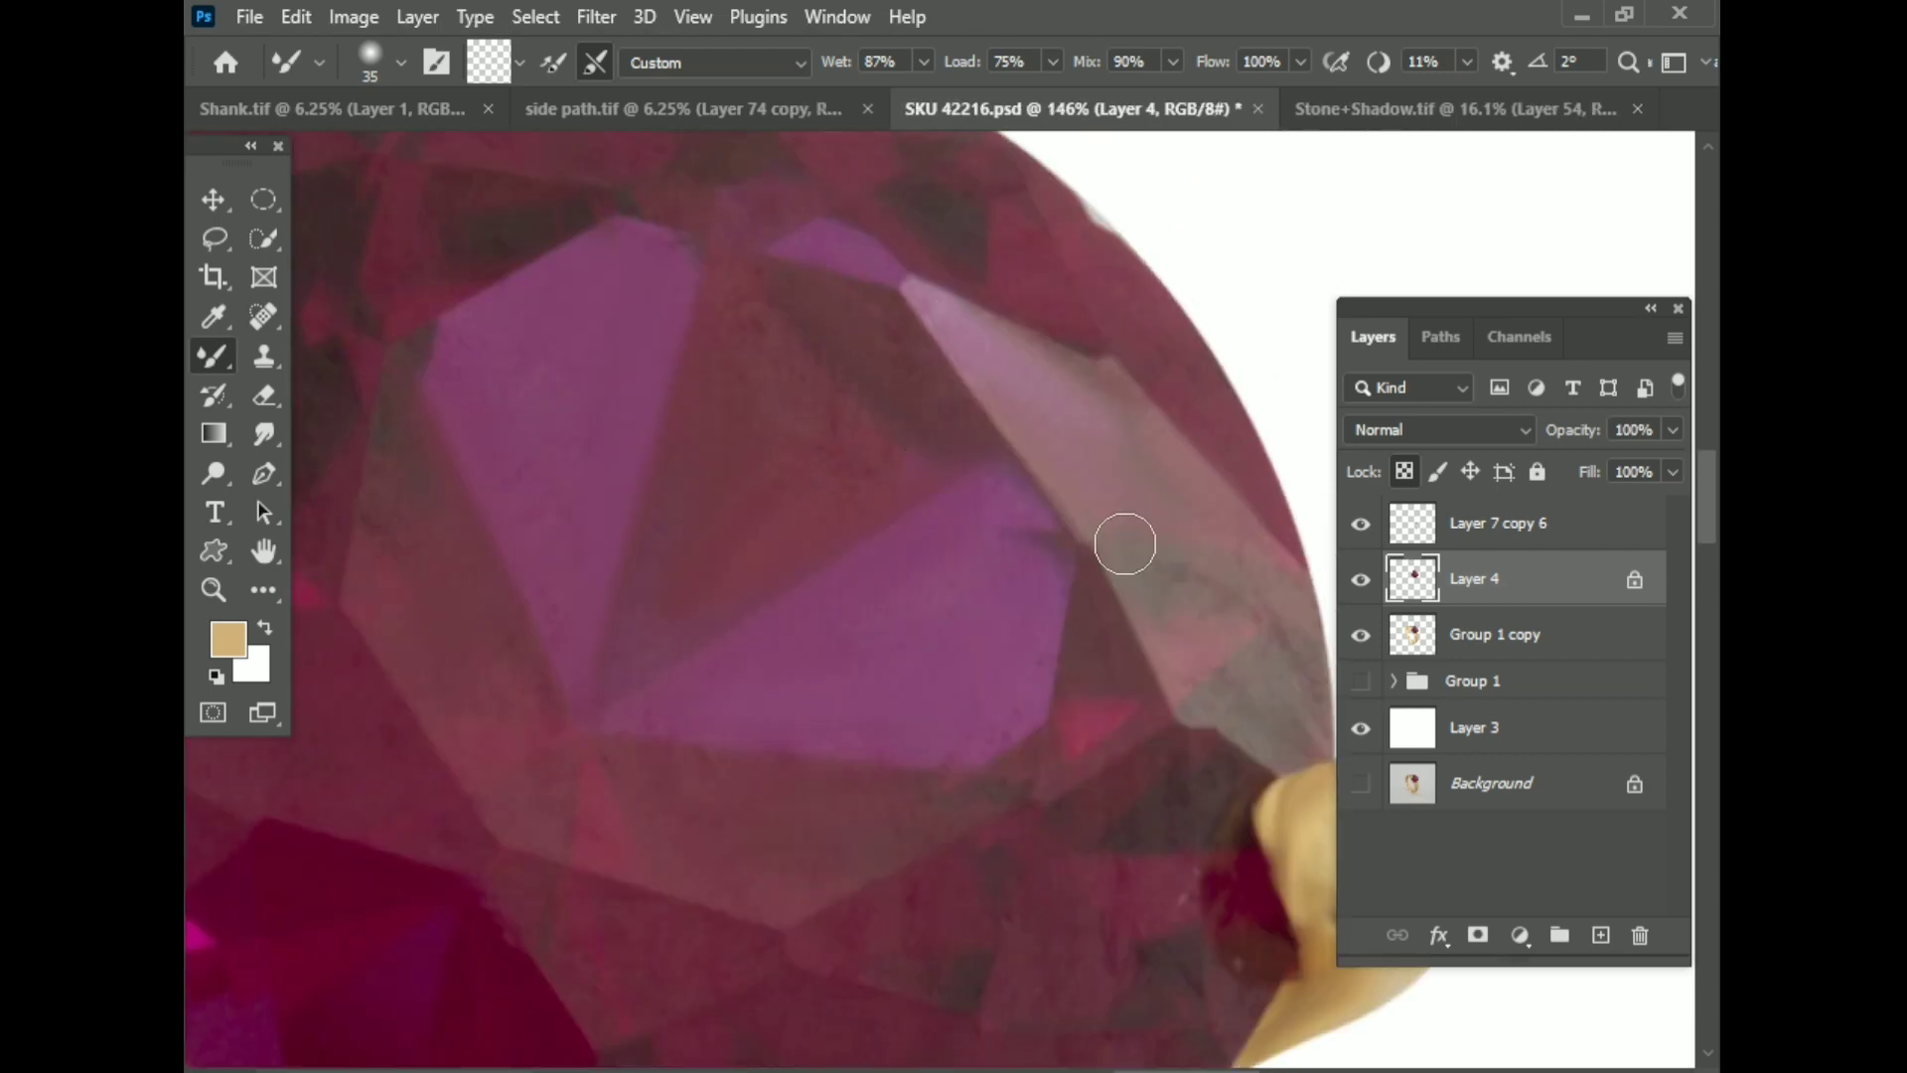
scroll(1126, 544, "down", 2)
scroll(1107, 435, "up", 2)
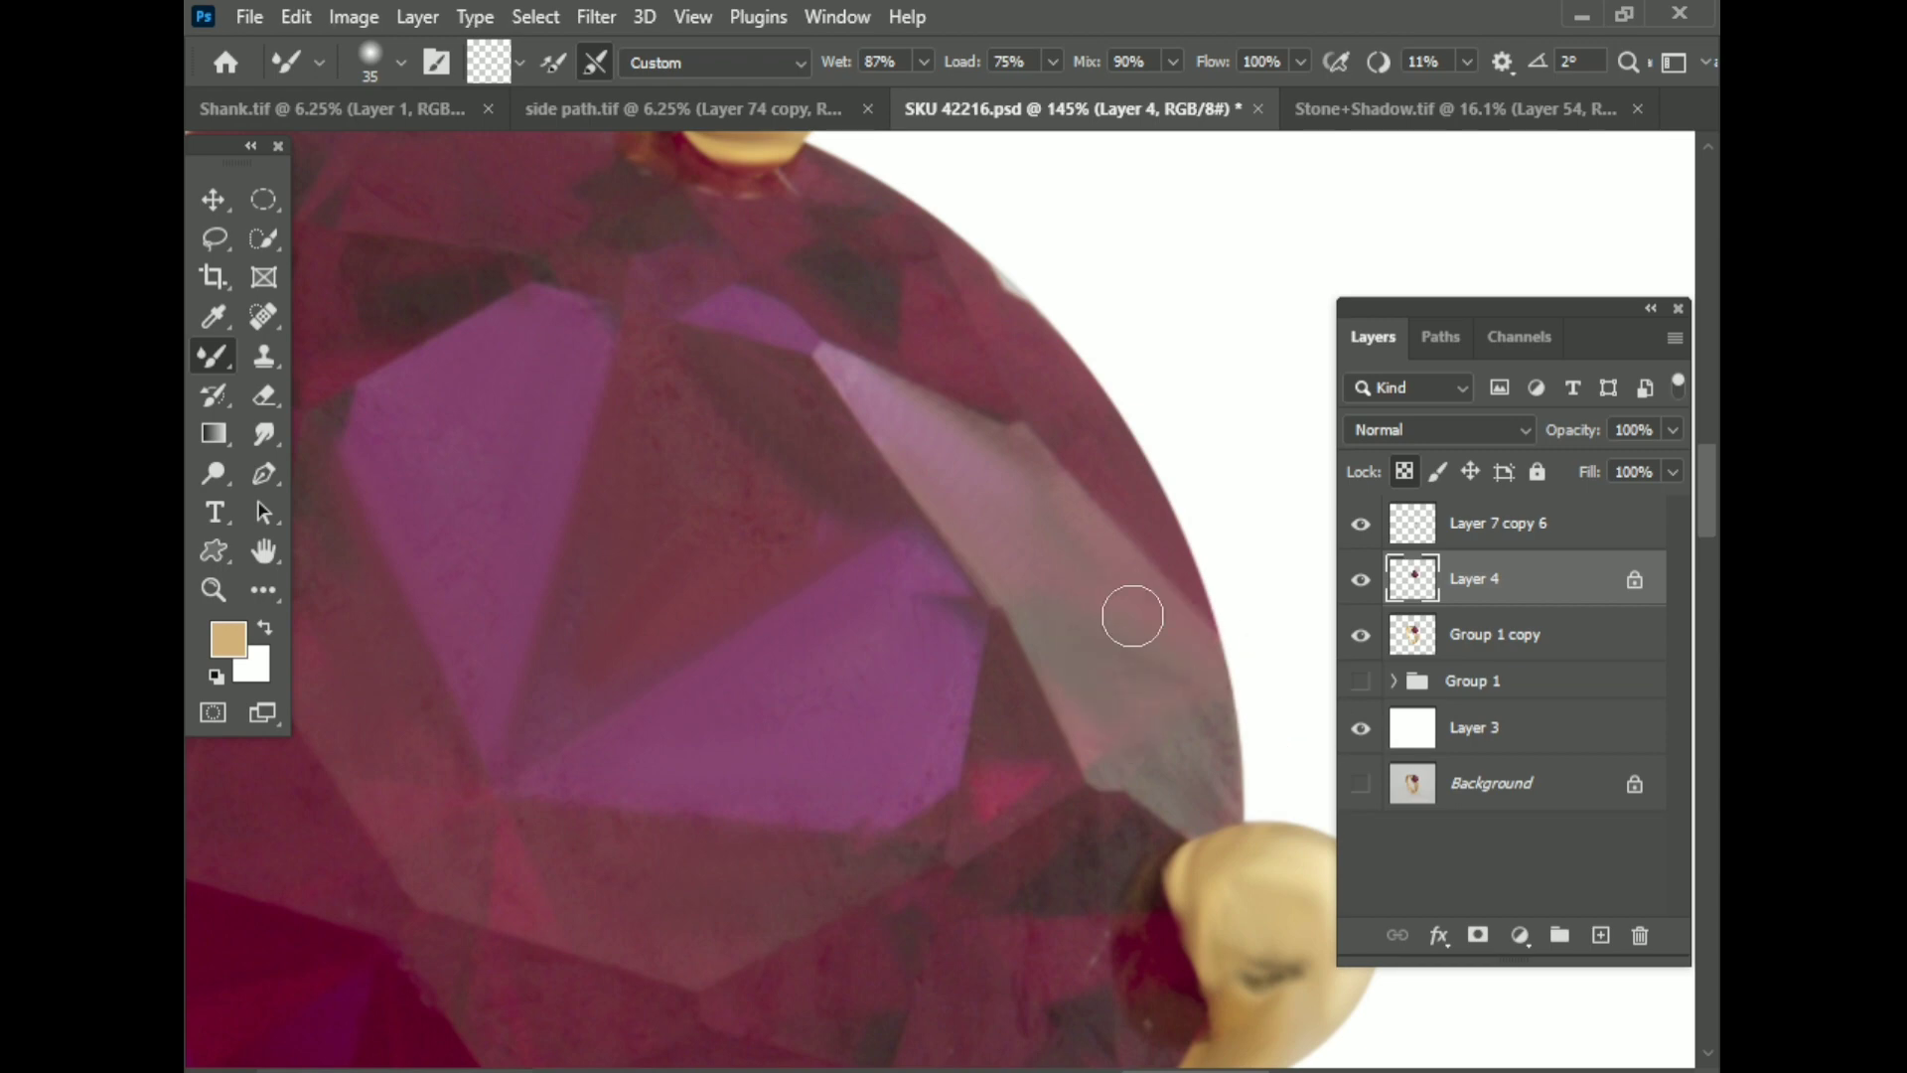
scroll(575, 801, "down", 1)
scroll(755, 820, "up", 1)
scroll(1213, 779, "down", 1)
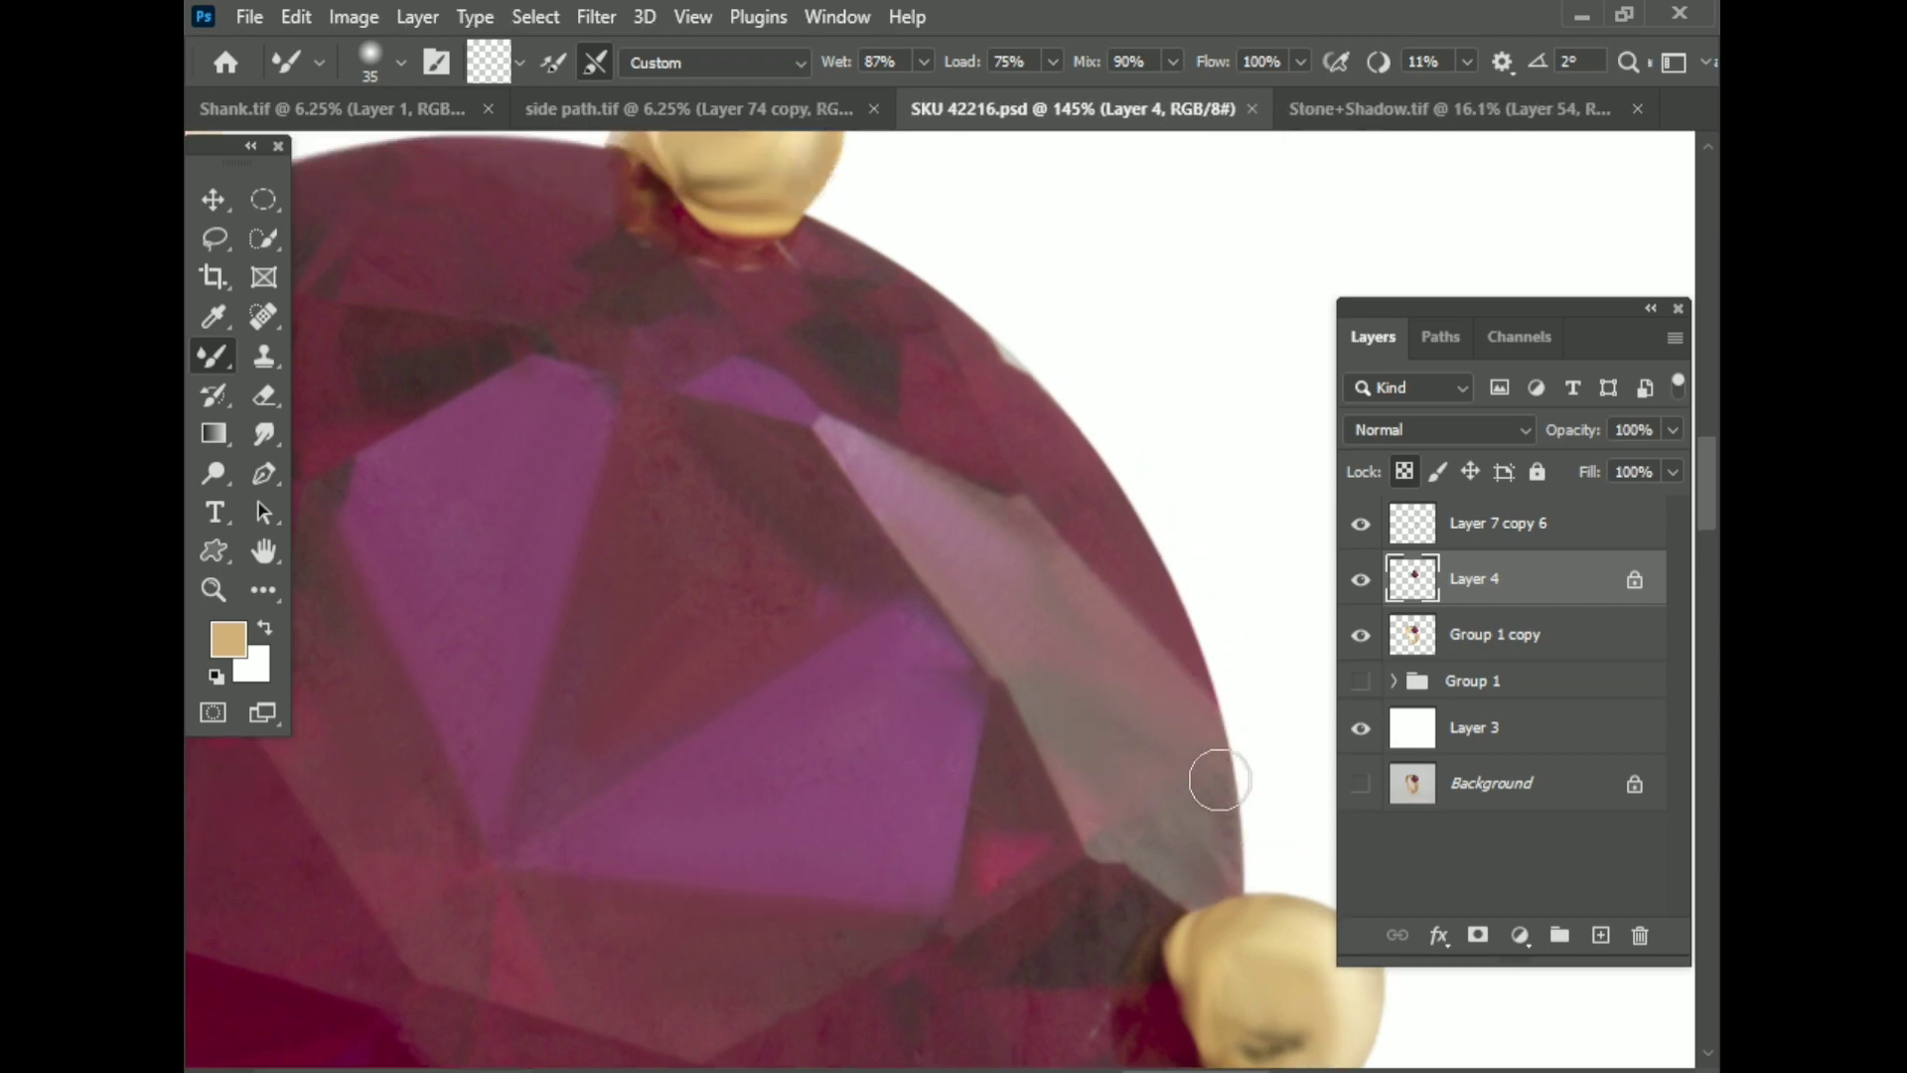
scroll(1185, 830, "up", 1)
Step: Add a Curves adjustment to the ruby, lifting the curve with a point at Input 37, Output 78
key("ctrl+0")
key("ctrl+s")
left_click(1520, 934)
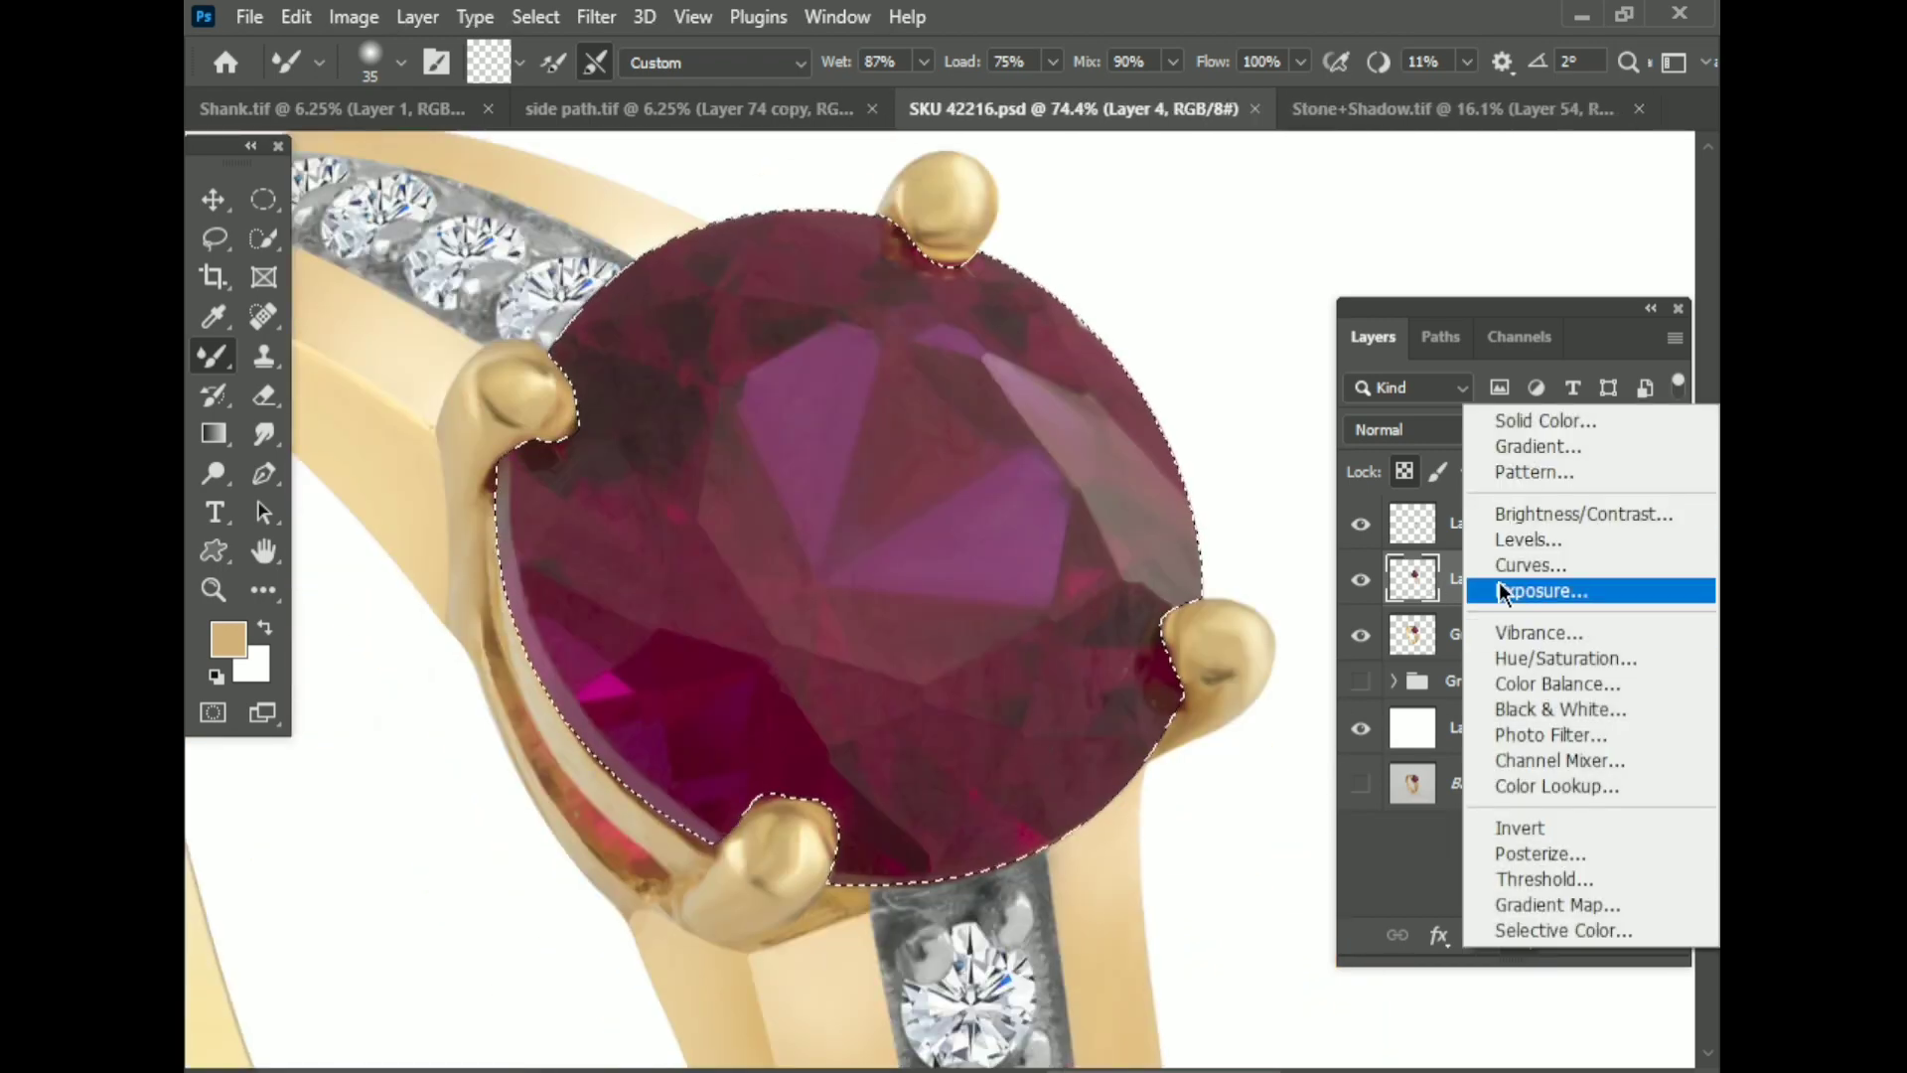
left_click(1498, 582)
left_click_drag(1512, 473, 1479, 441)
left_click_drag(1359, 586, 1354, 579)
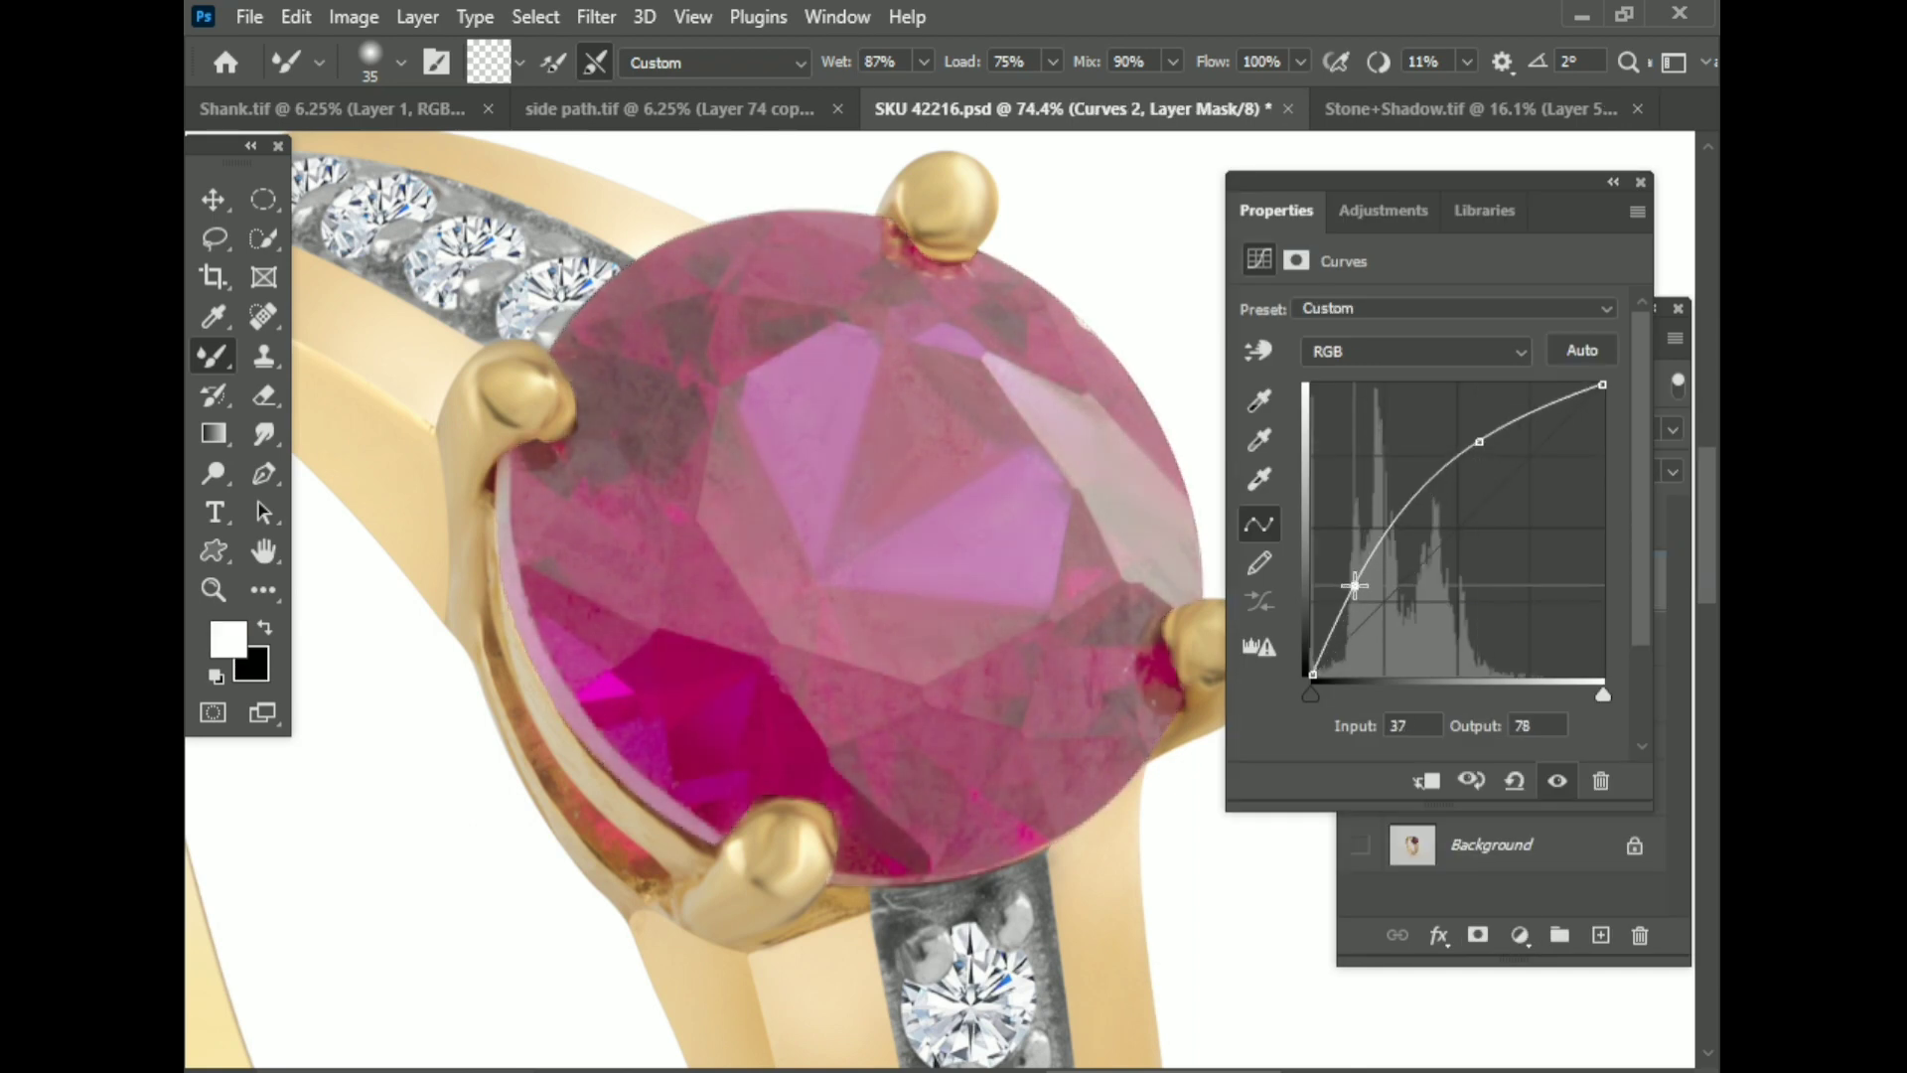
left_click(1641, 182)
Step: Save, fit the whole ring in view, and make Group 1 copy the active layer
key("ctrl+0")
key("ctrl+s")
scroll(736, 646, "up", 2)
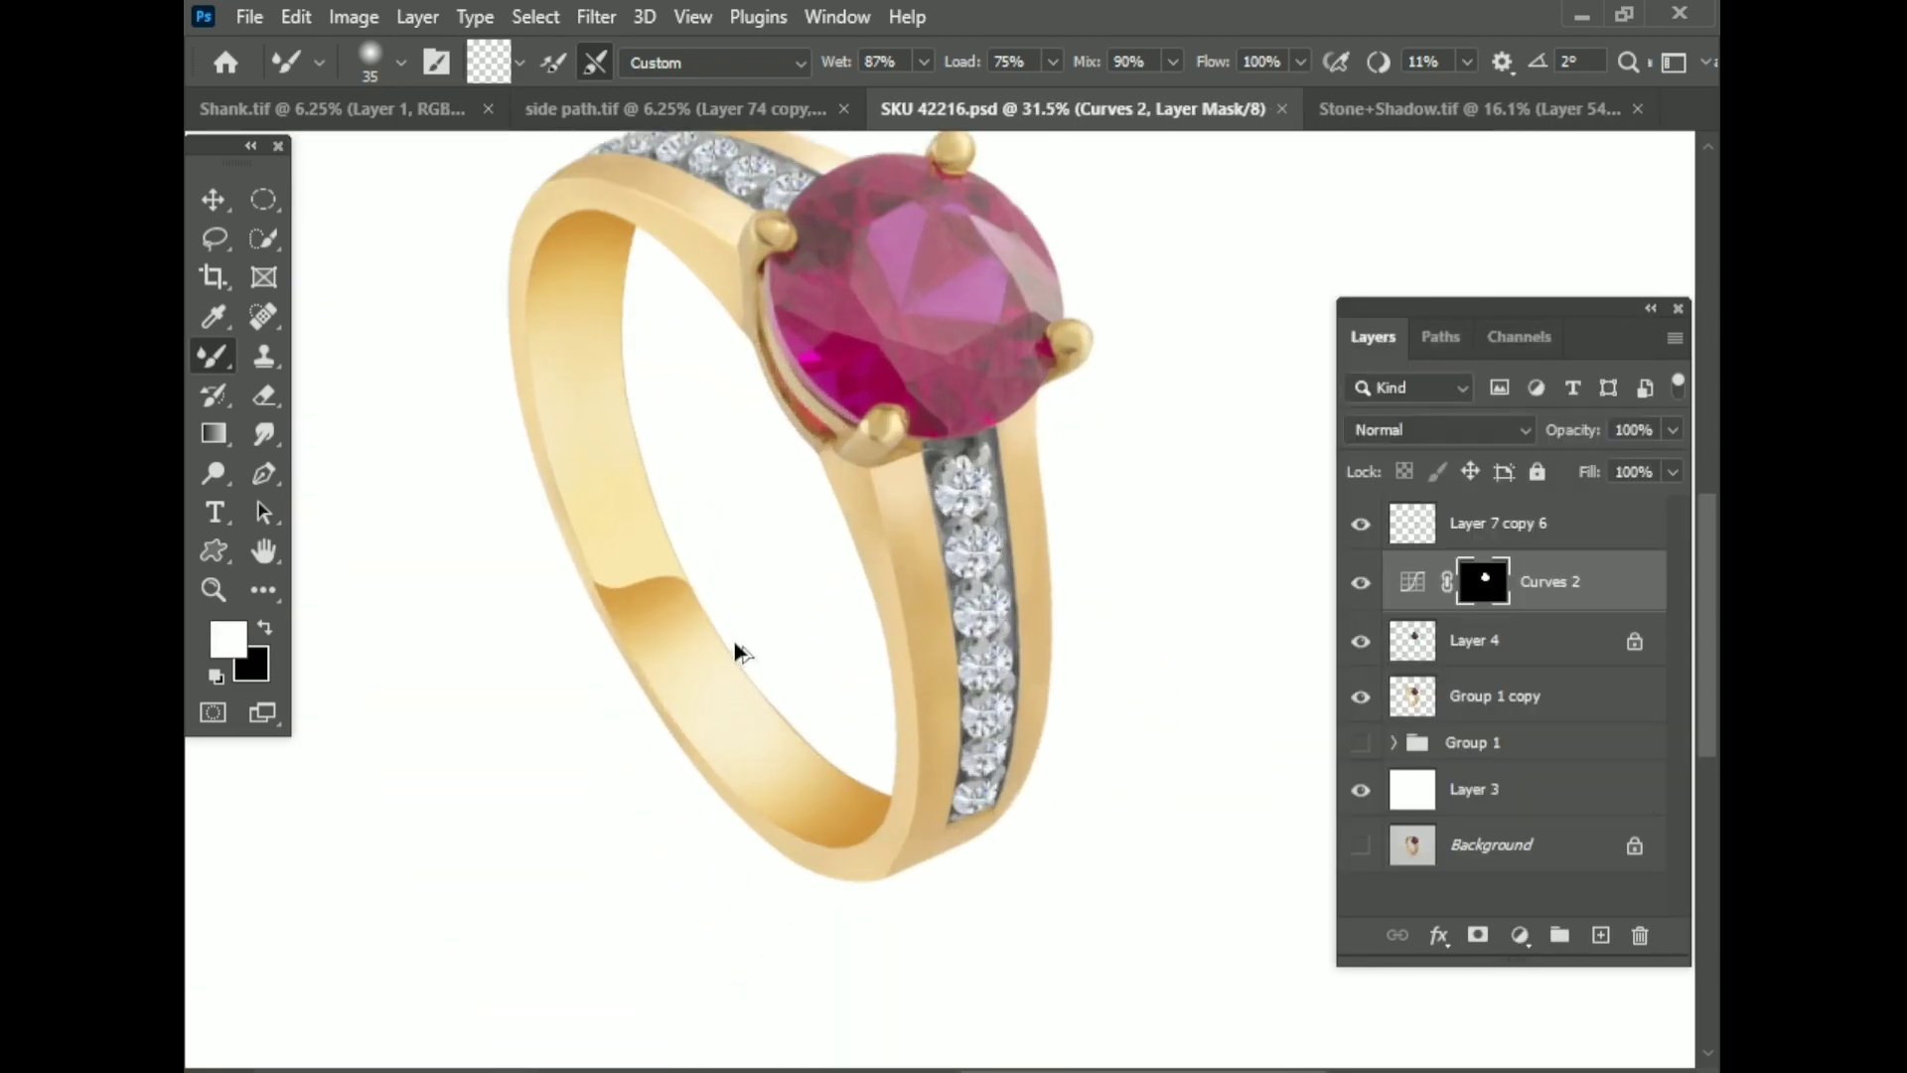
scroll(728, 502, "up", 5)
scroll(749, 715, "down", 5)
scroll(749, 715, "down", 2)
left_click(1494, 696)
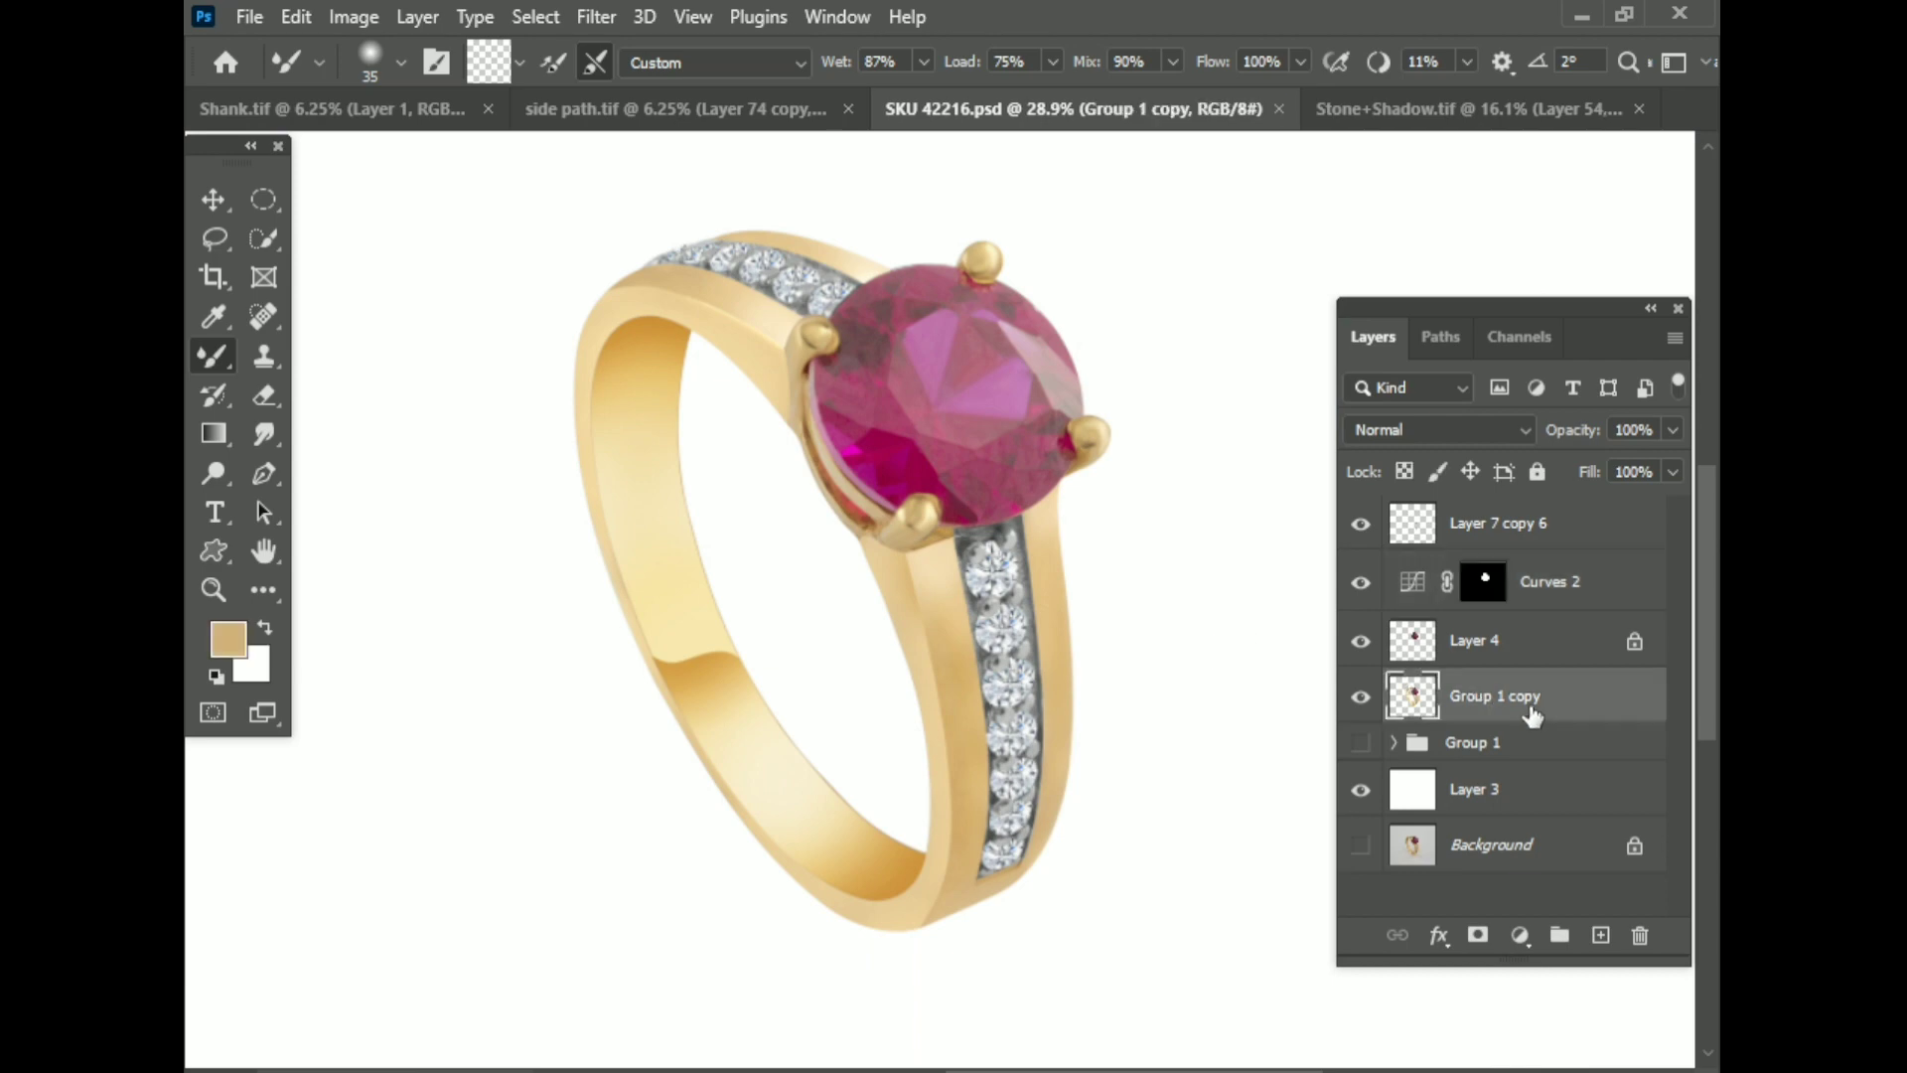
left_click(1475, 641)
Step: Zoom in on the ring's shank on Group 1 copy and switch to the Mixer Brush
left_click(1494, 695)
scroll(921, 697, "up", 2)
scroll(849, 660, "up", 3)
scroll(849, 655, "up", 2)
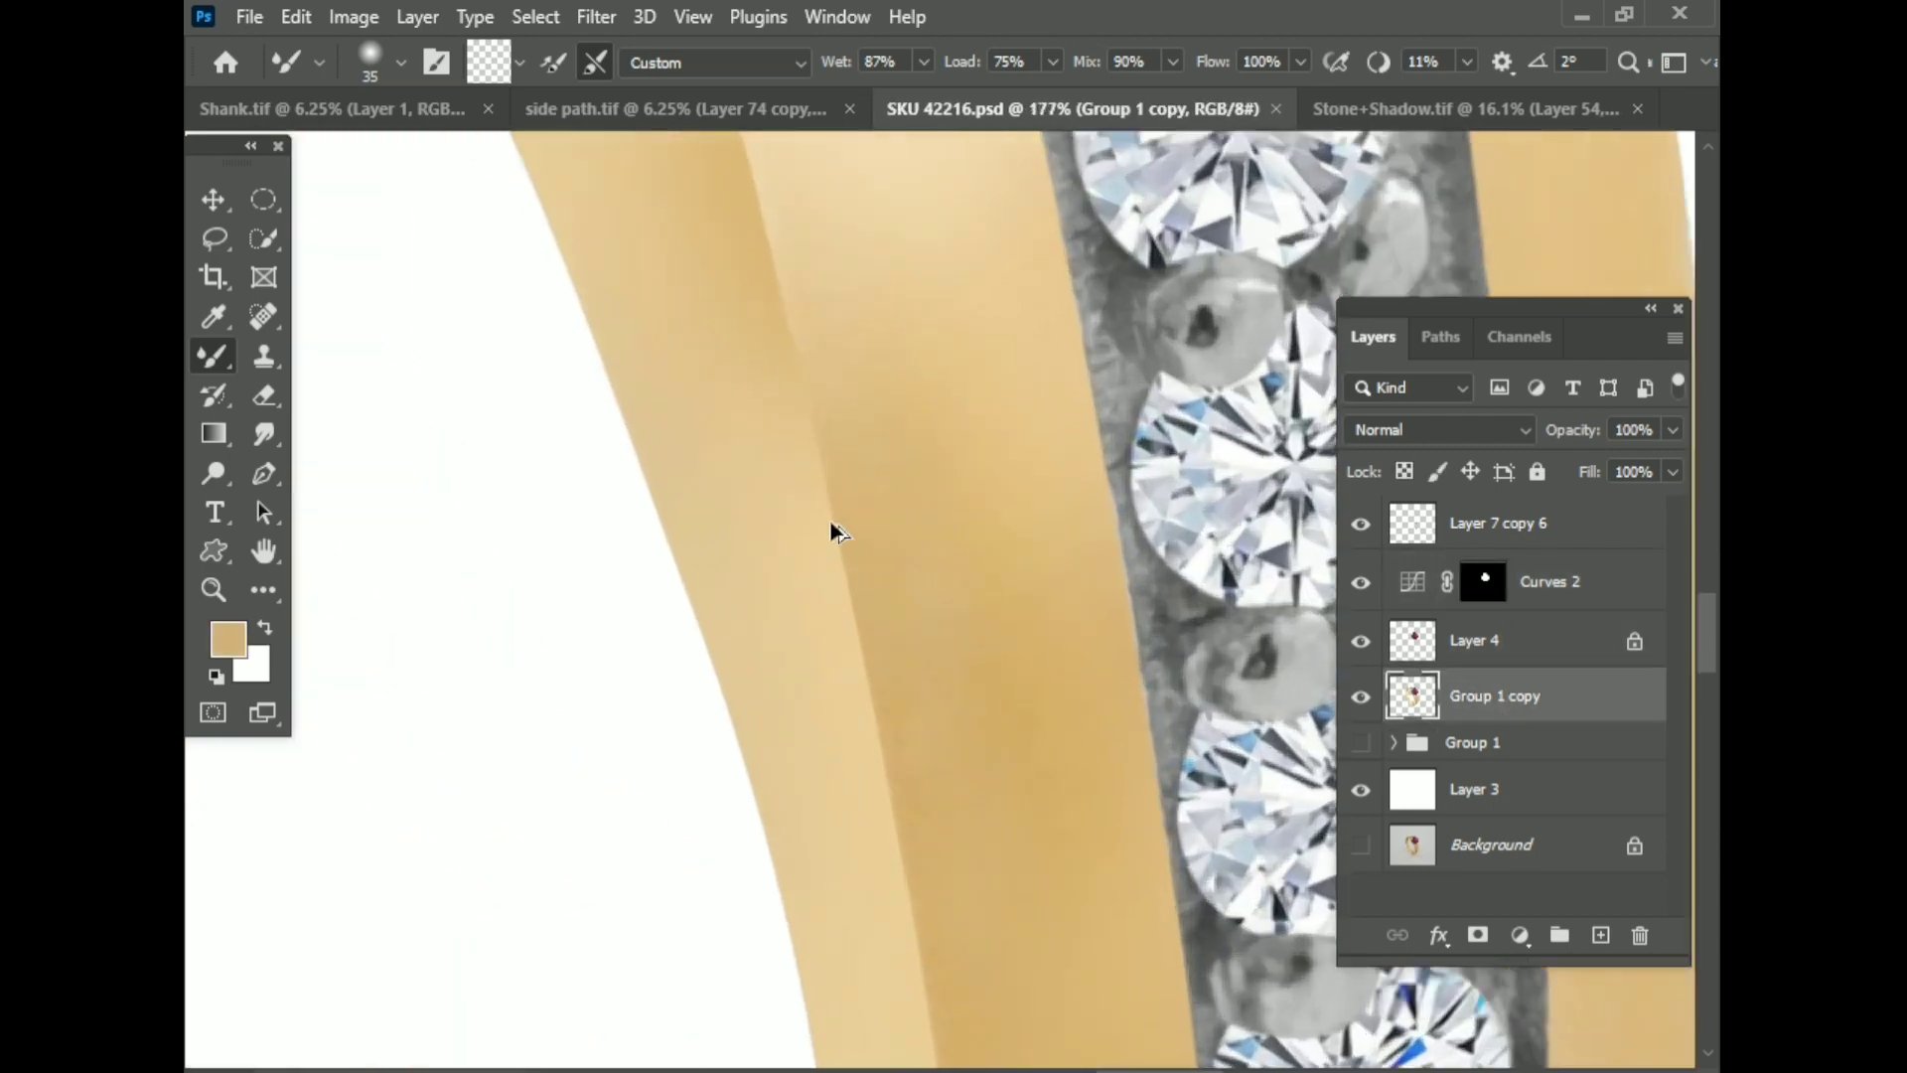
scroll(835, 526, "down", 5)
scroll(969, 626, "up", 5)
scroll(902, 630, "down", 5)
scroll(900, 626, "down", 3)
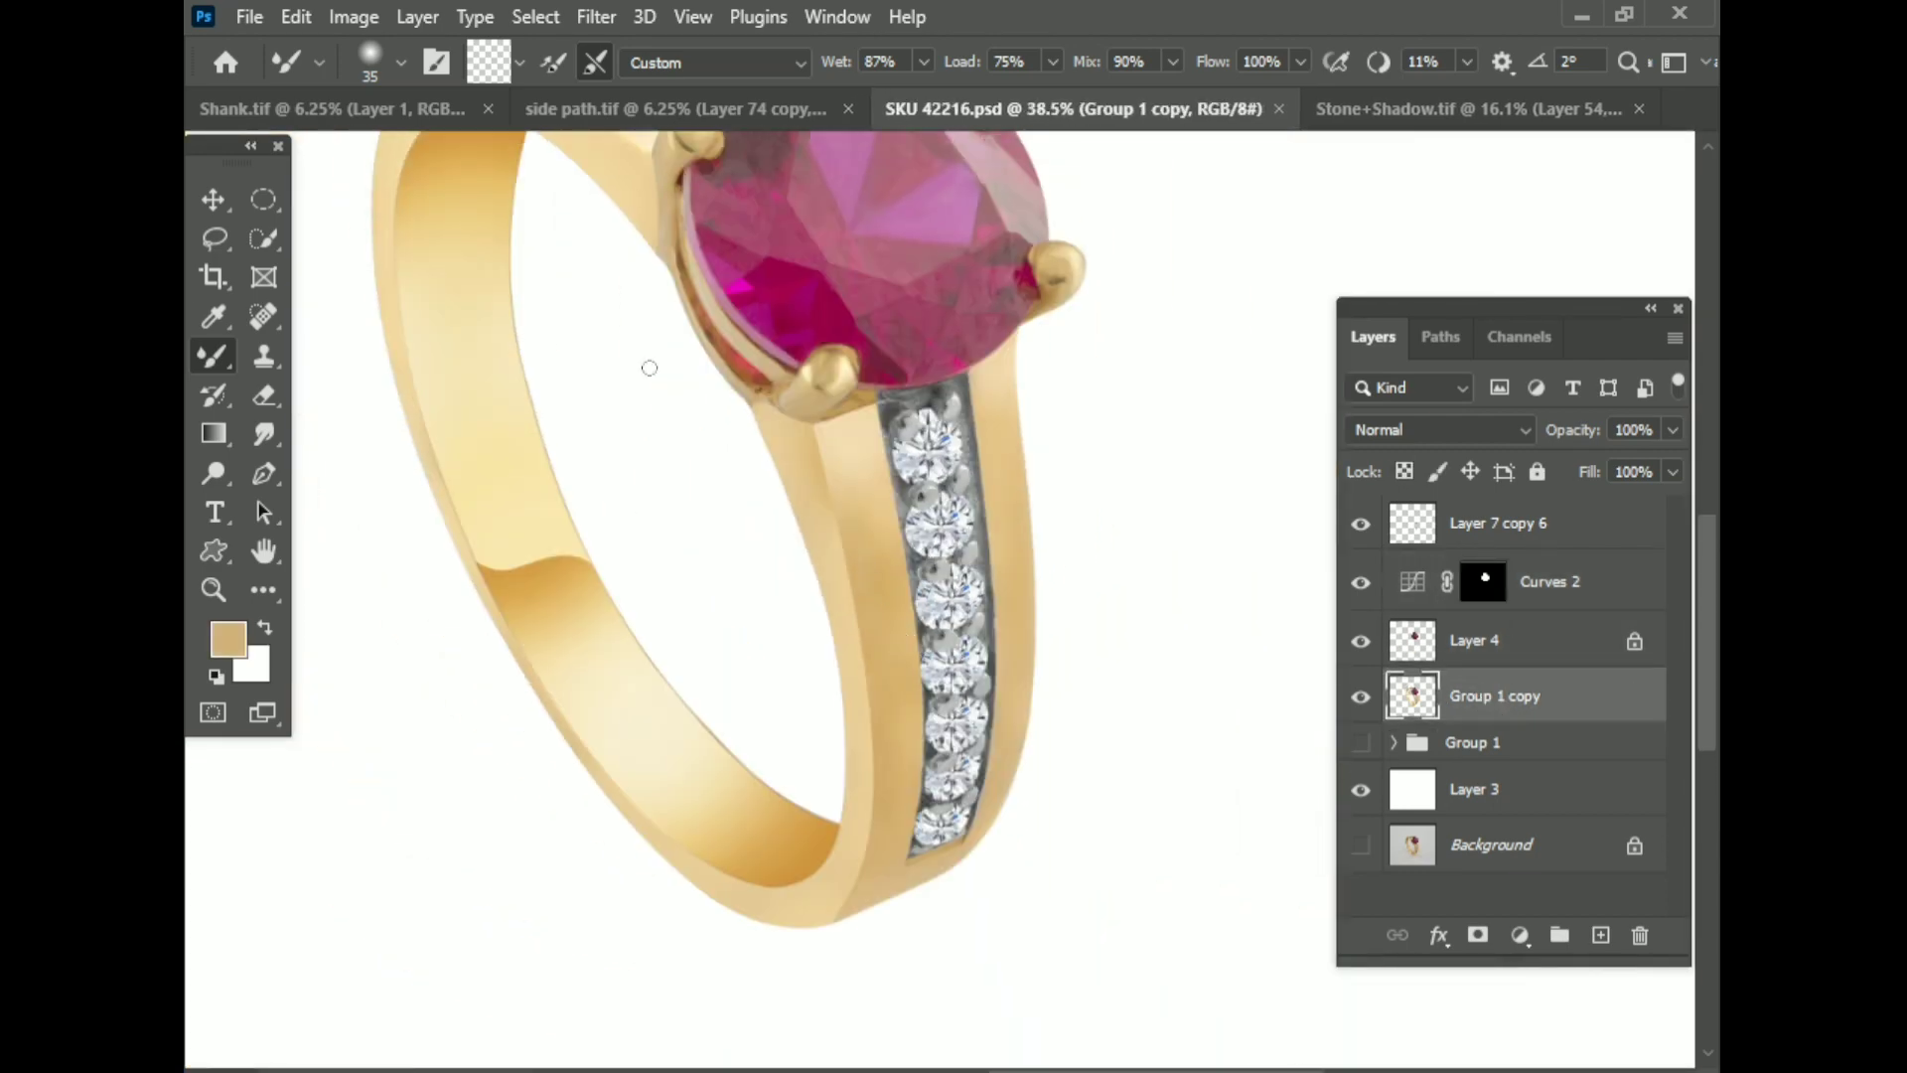
right_click(213, 355)
left_click(377, 458)
Step: Blend the brown shadow edge beneath the lower prong with two mixer-brush strokes
scroll(907, 466, "up", 5)
scroll(998, 497, "up", 3)
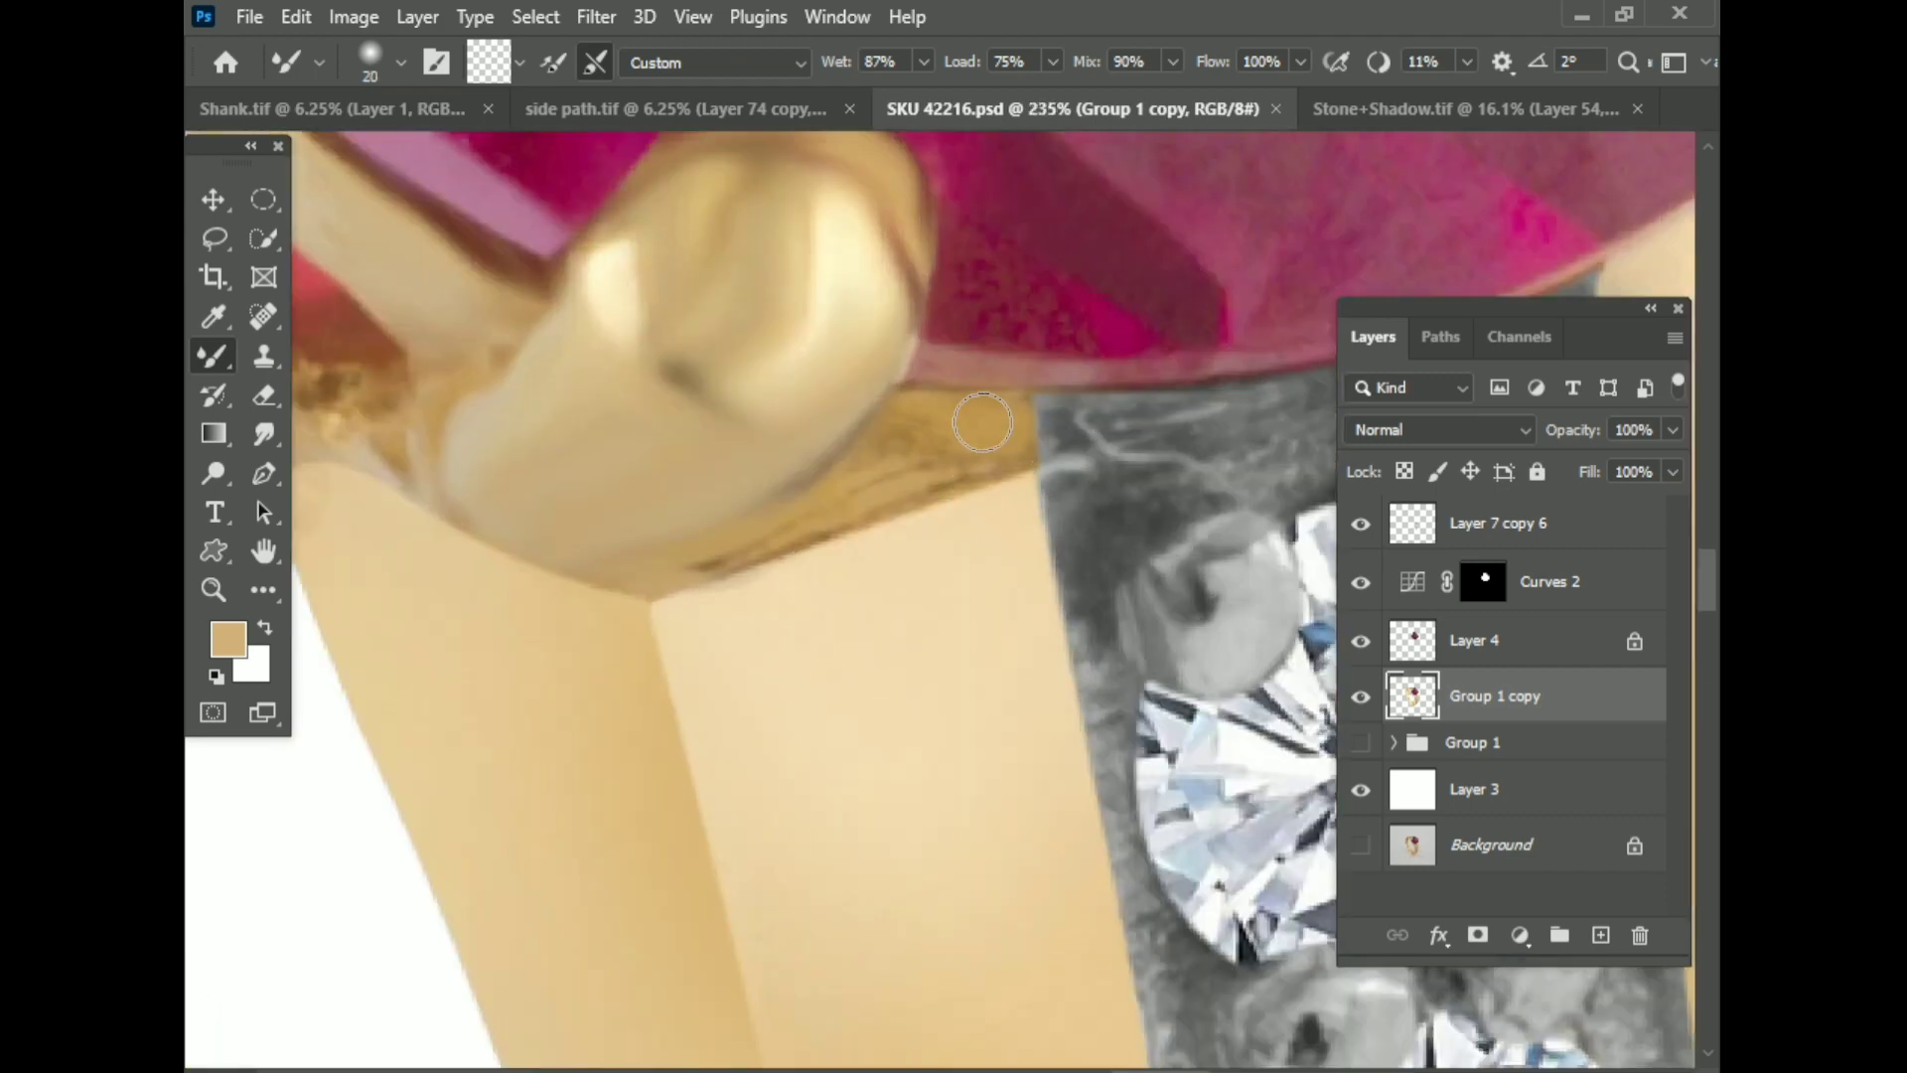
scroll(982, 423, "up", 2)
left_click_drag(1005, 417, 915, 460)
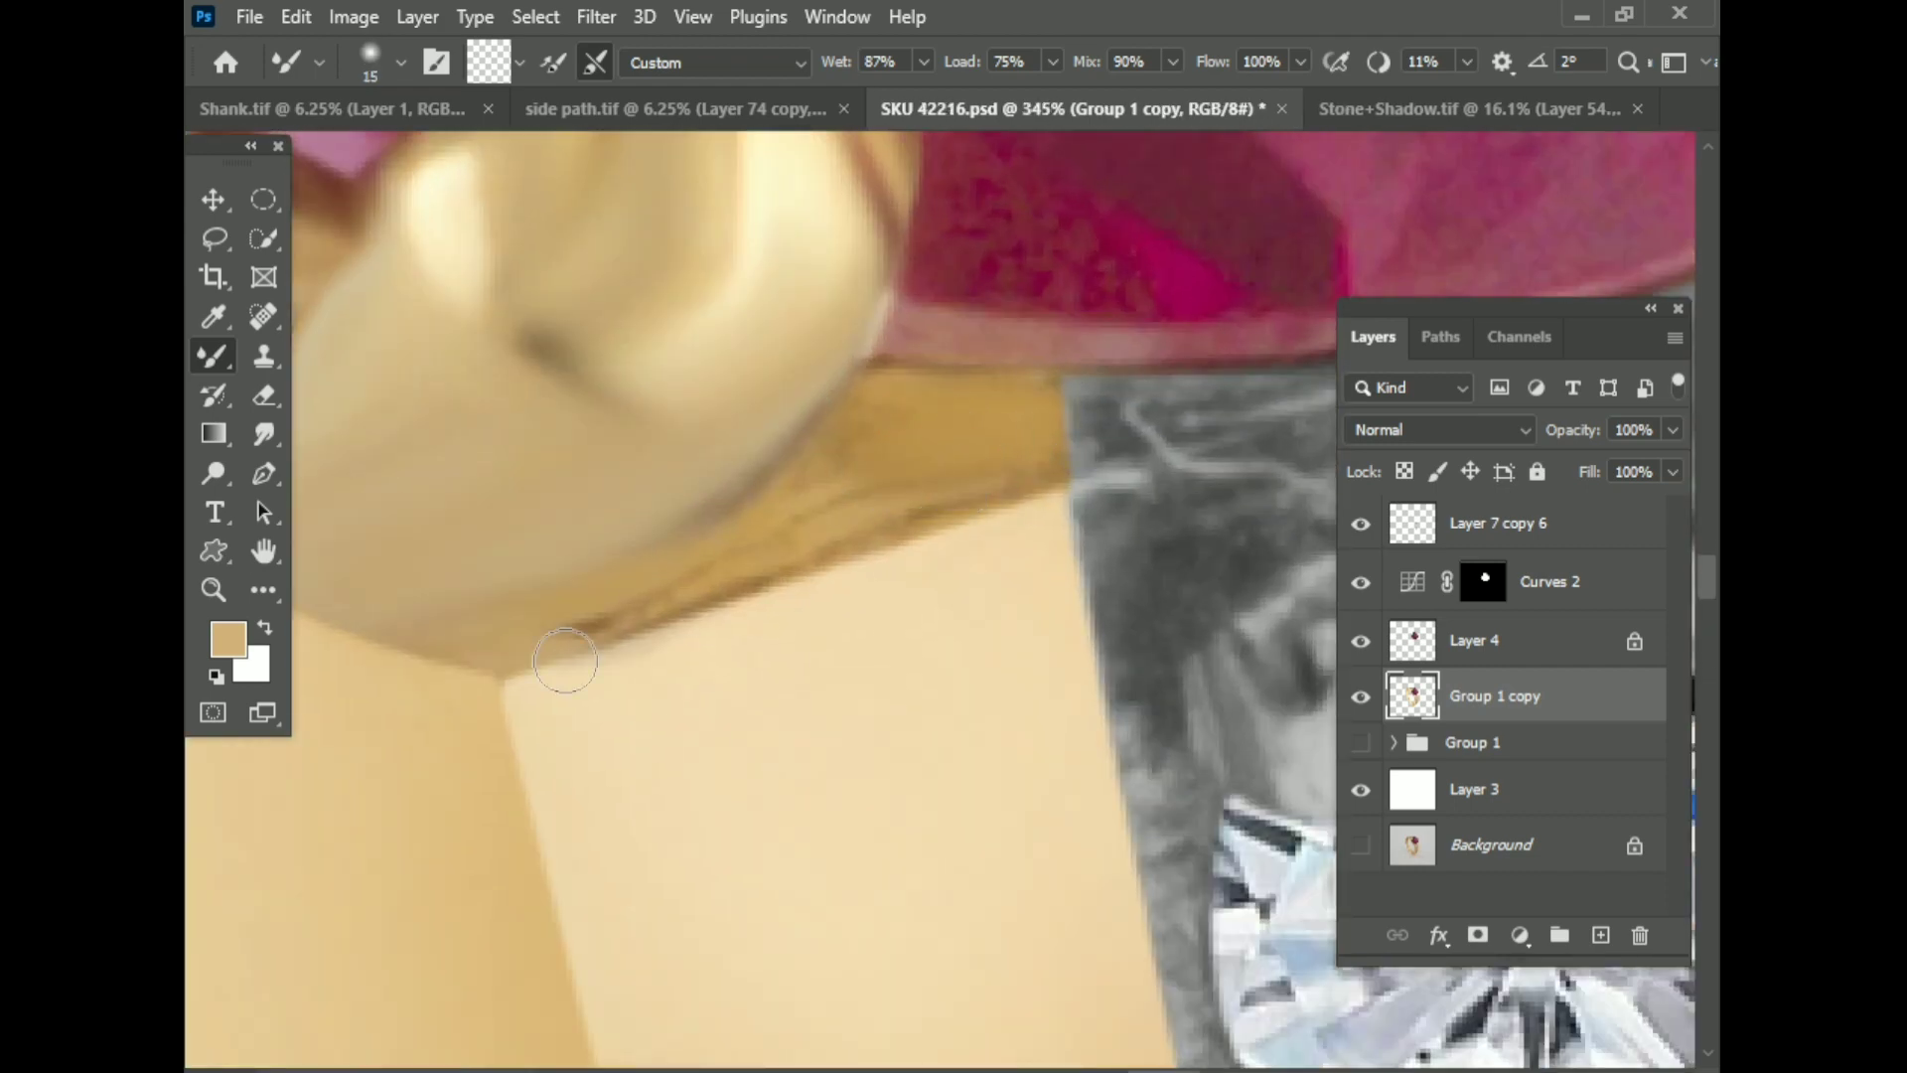
left_click_drag(540, 664, 840, 528)
scroll(862, 445, "down", 3)
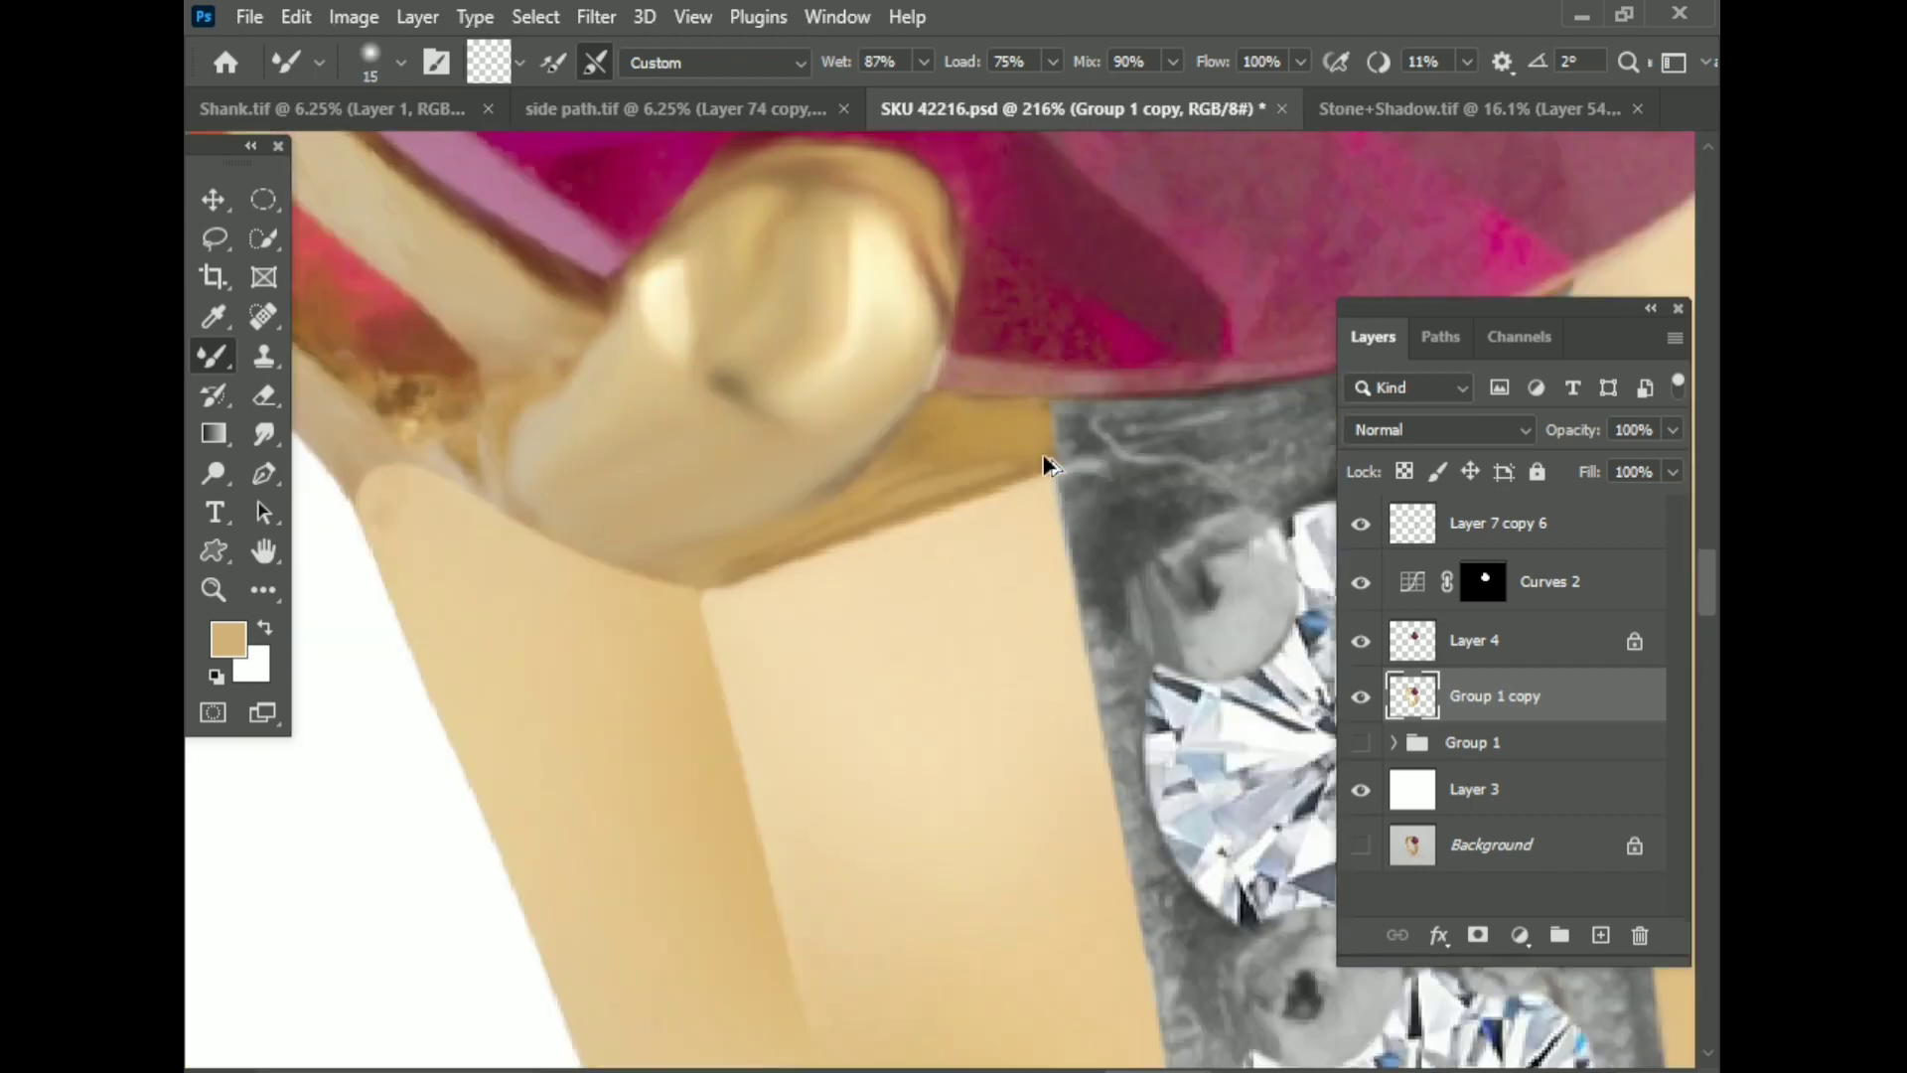
scroll(639, 630, "up", 3)
scroll(484, 547, "up", 1)
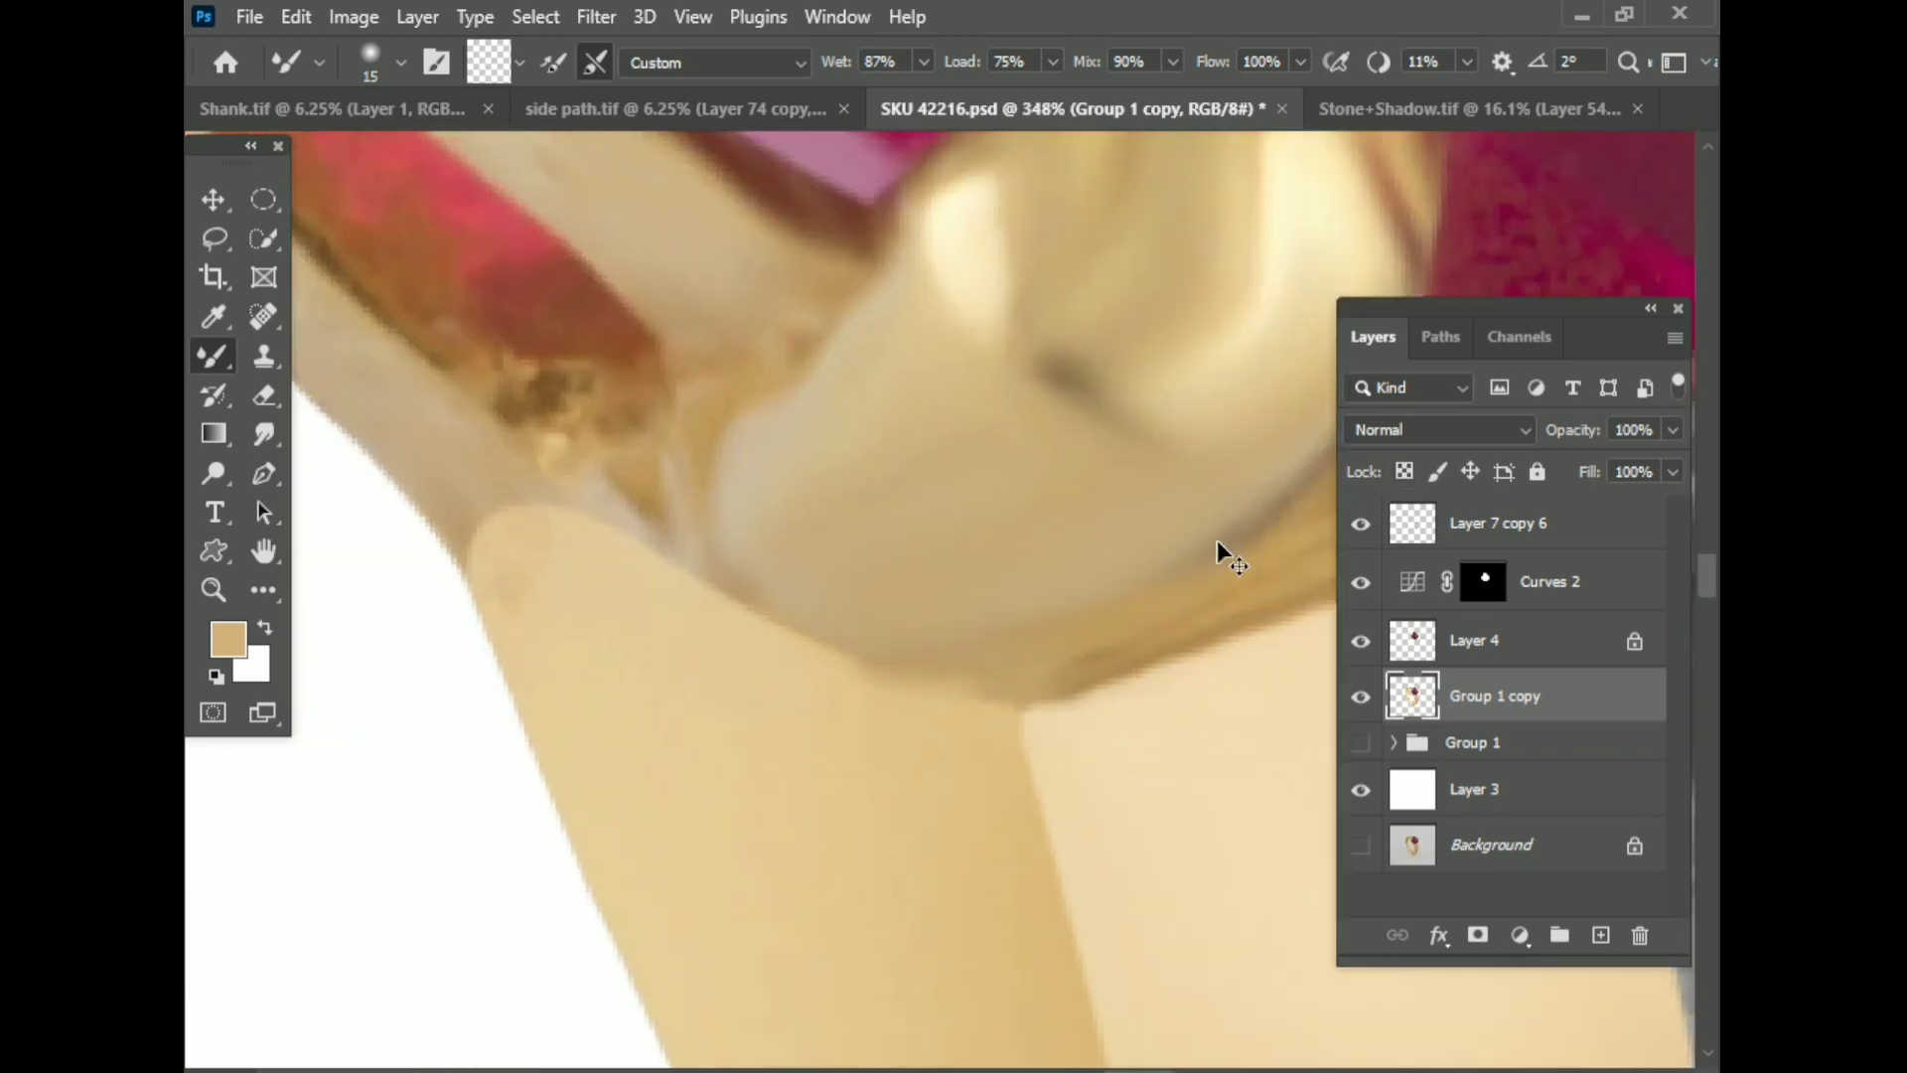
scroll(453, 547, "up", 1)
scroll(414, 478, "up", 1)
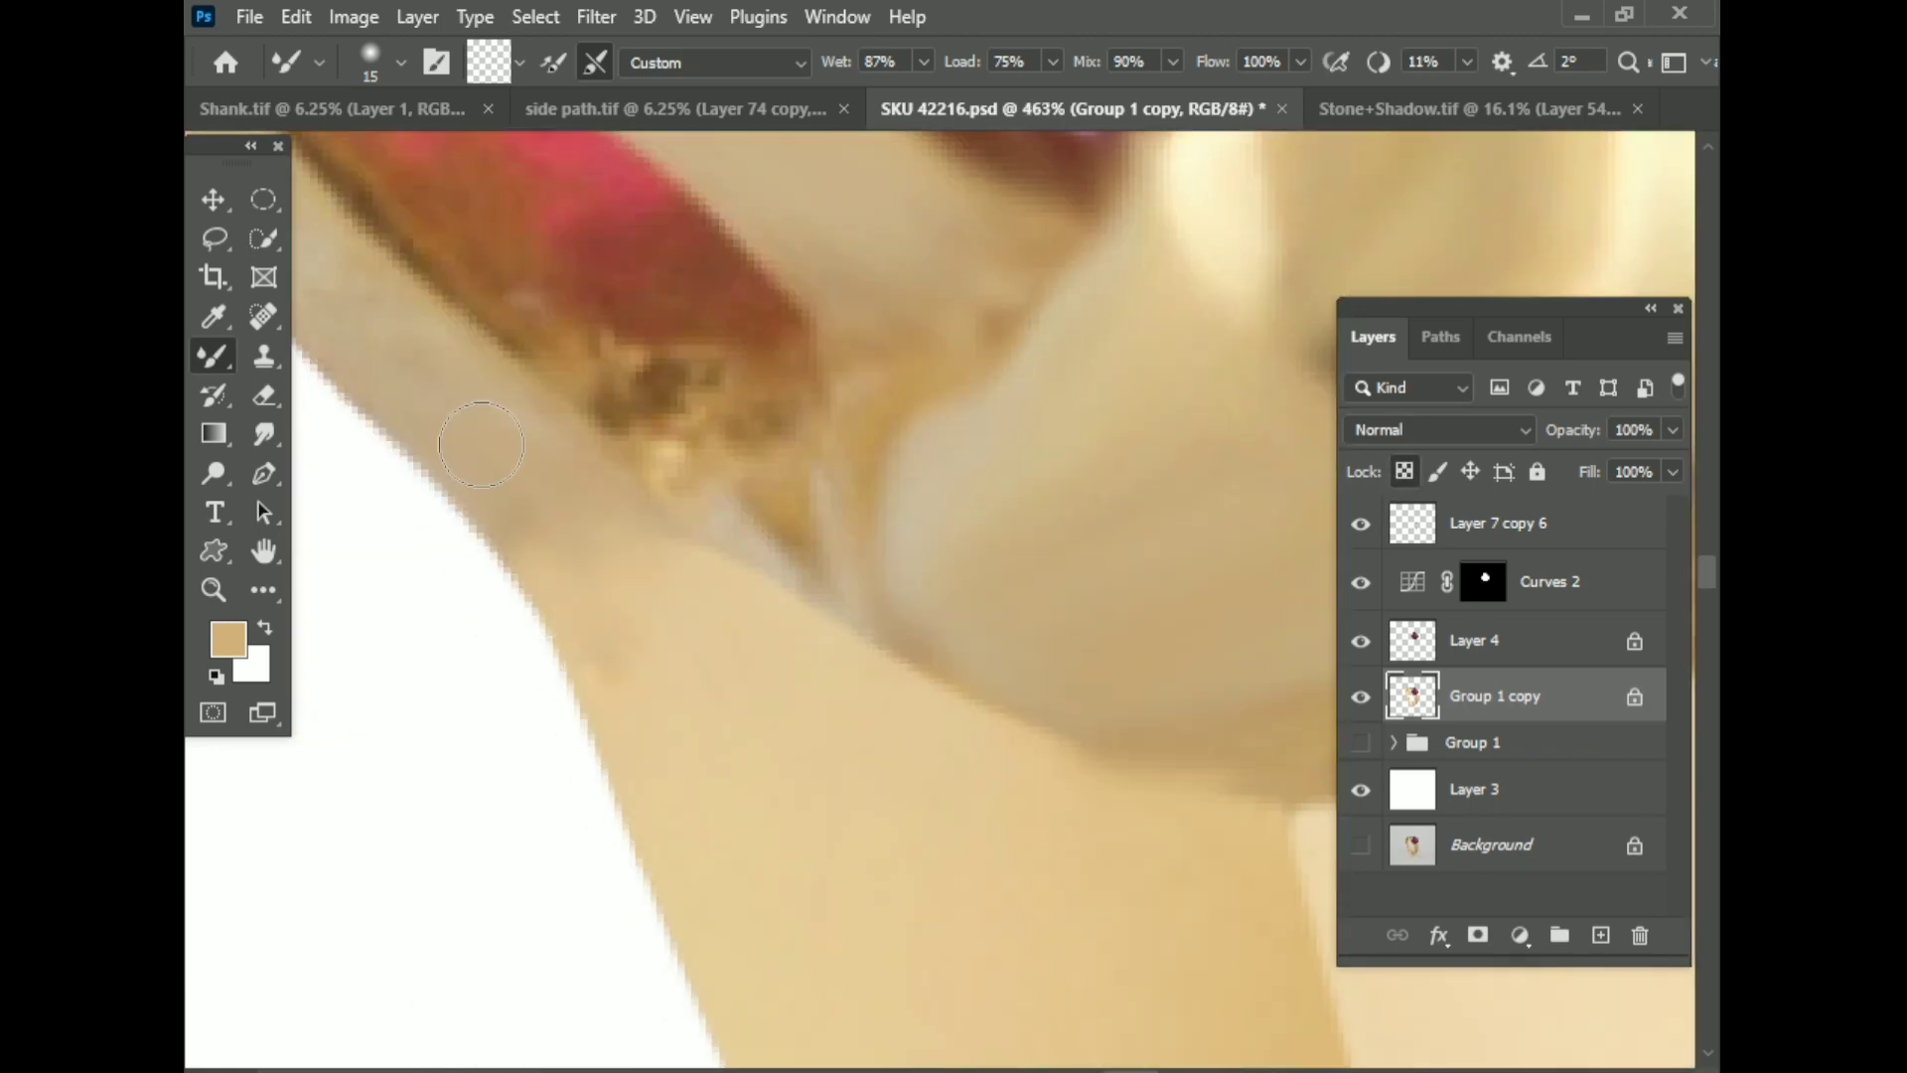
scroll(1005, 729, "down", 1)
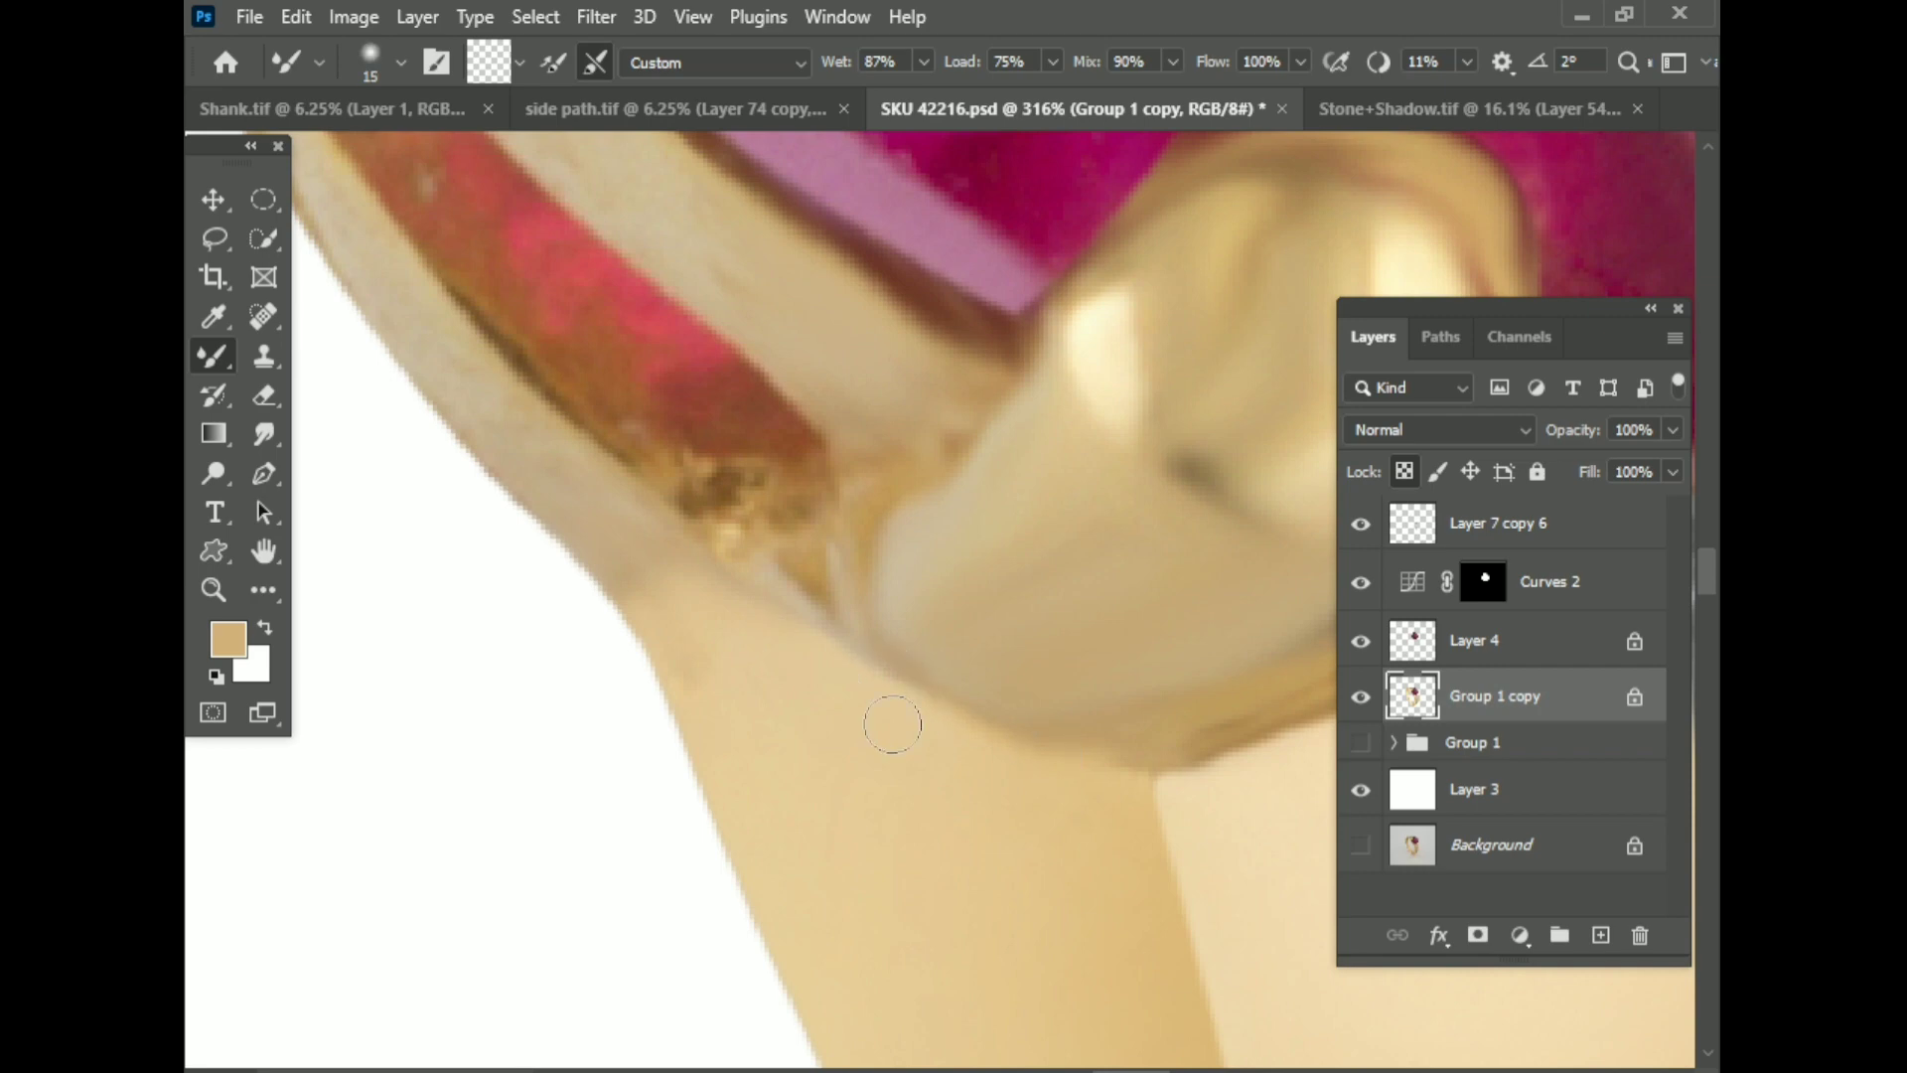
scroll(903, 532, "up", 2)
Step: Enlarge the brush twice and smooth the gold band edge beneath the prong
key("bracketright")
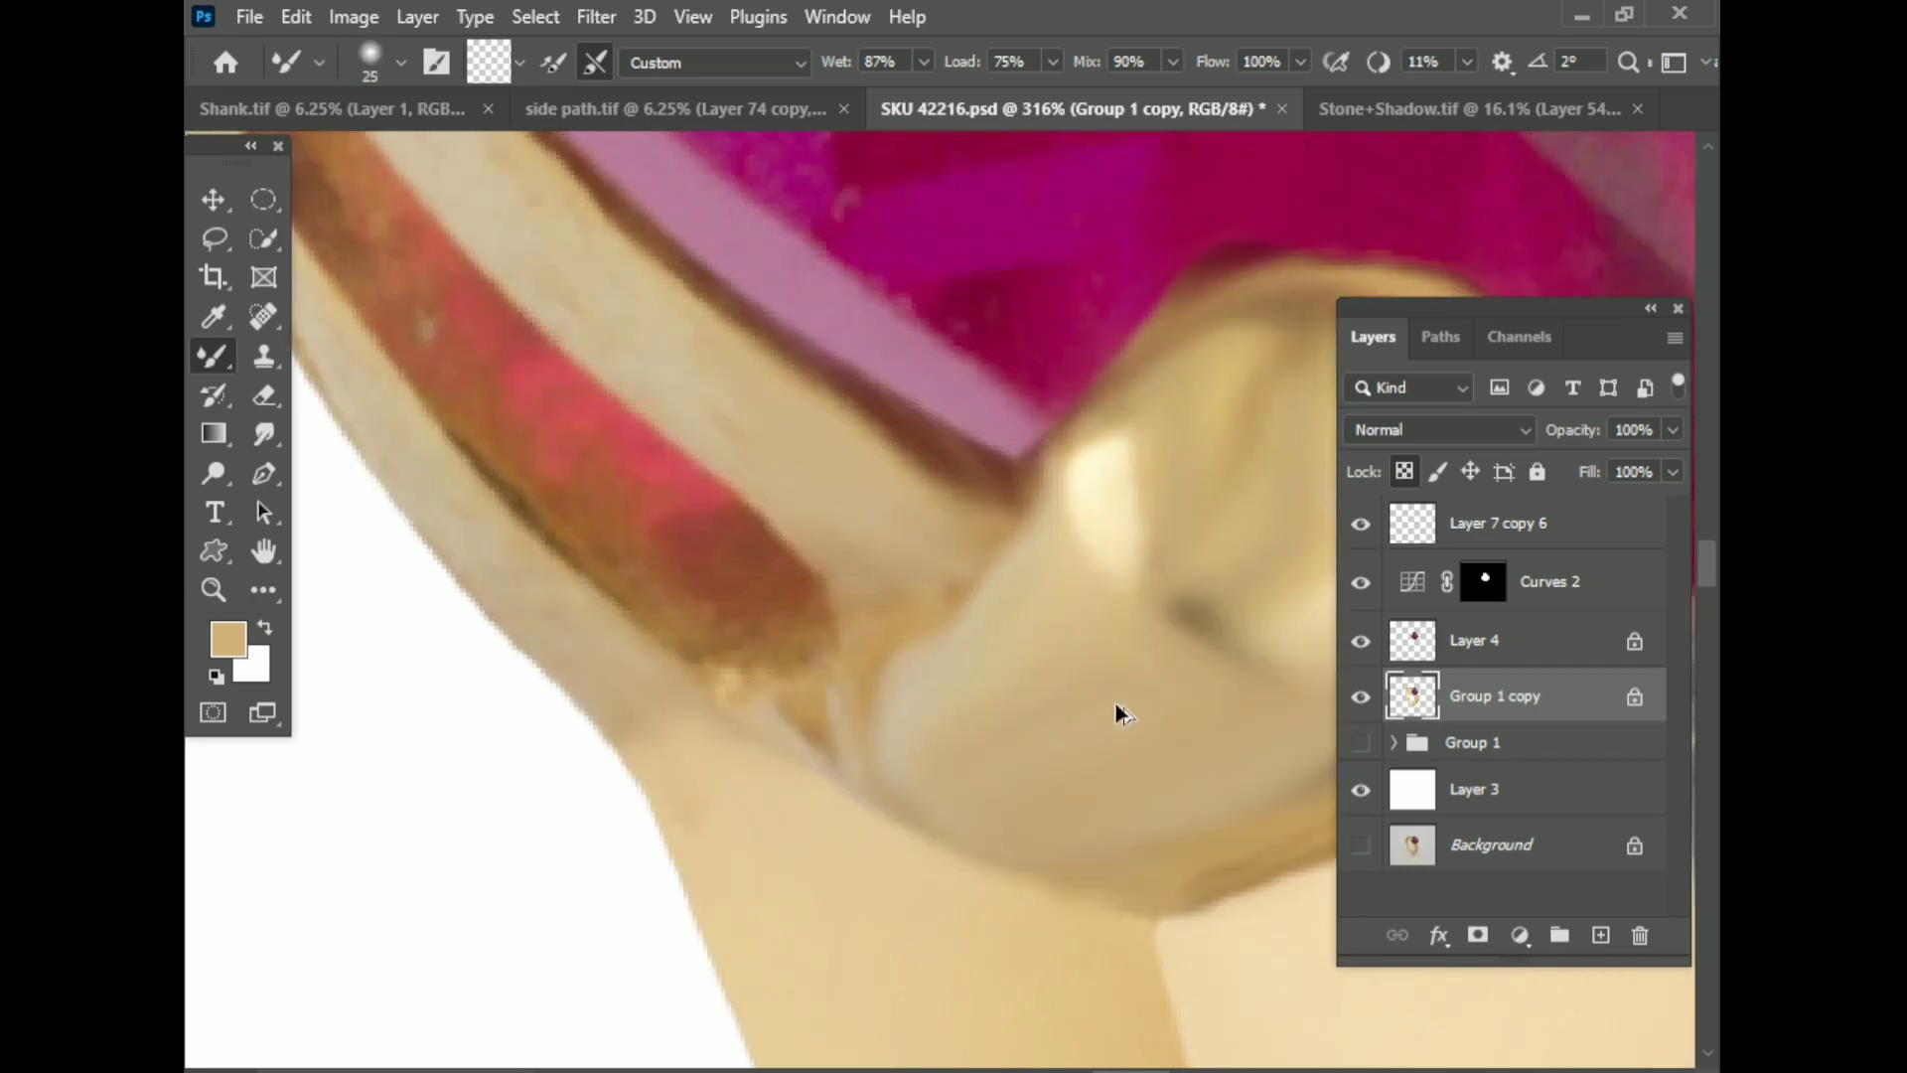
scroll(1115, 711, "down", 3)
scroll(749, 413, "up", 3)
scroll(887, 576, "down", 1)
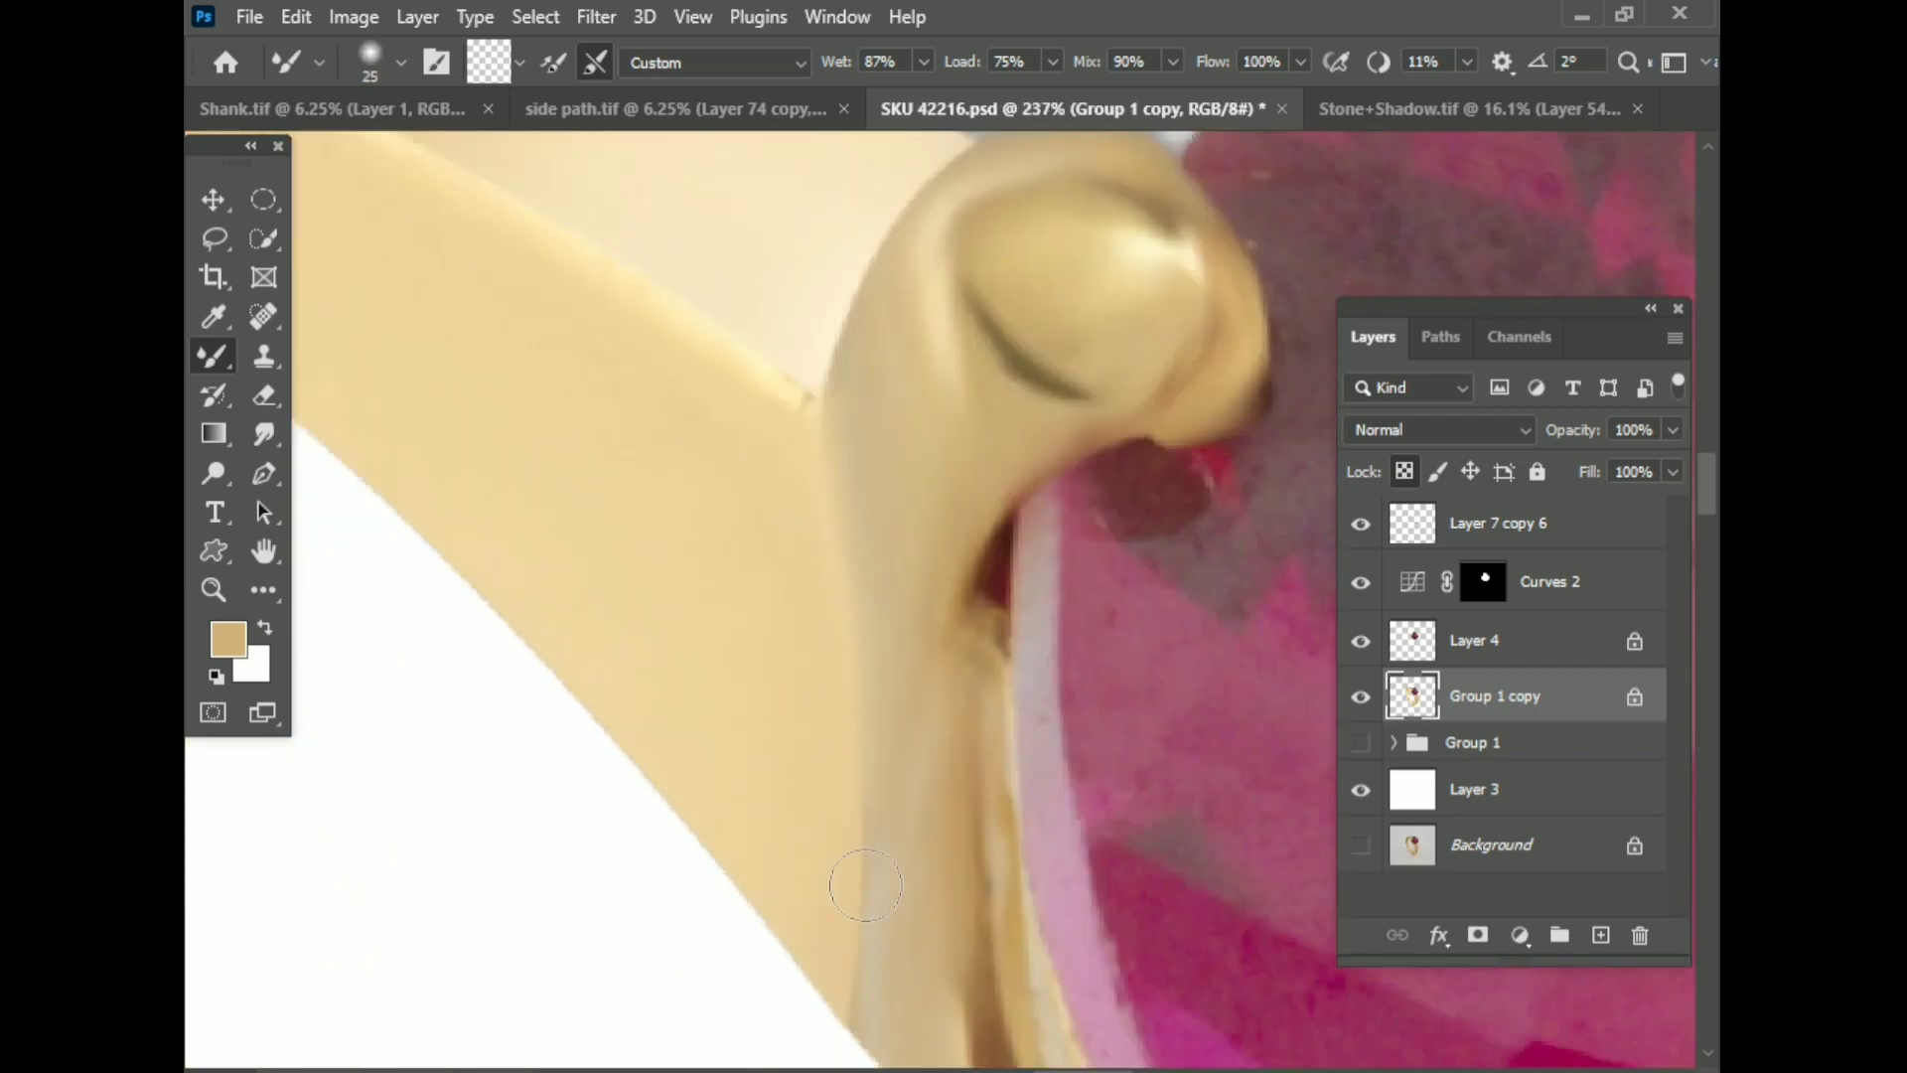
scroll(904, 696, "down", 5)
scroll(904, 700, "up", 3)
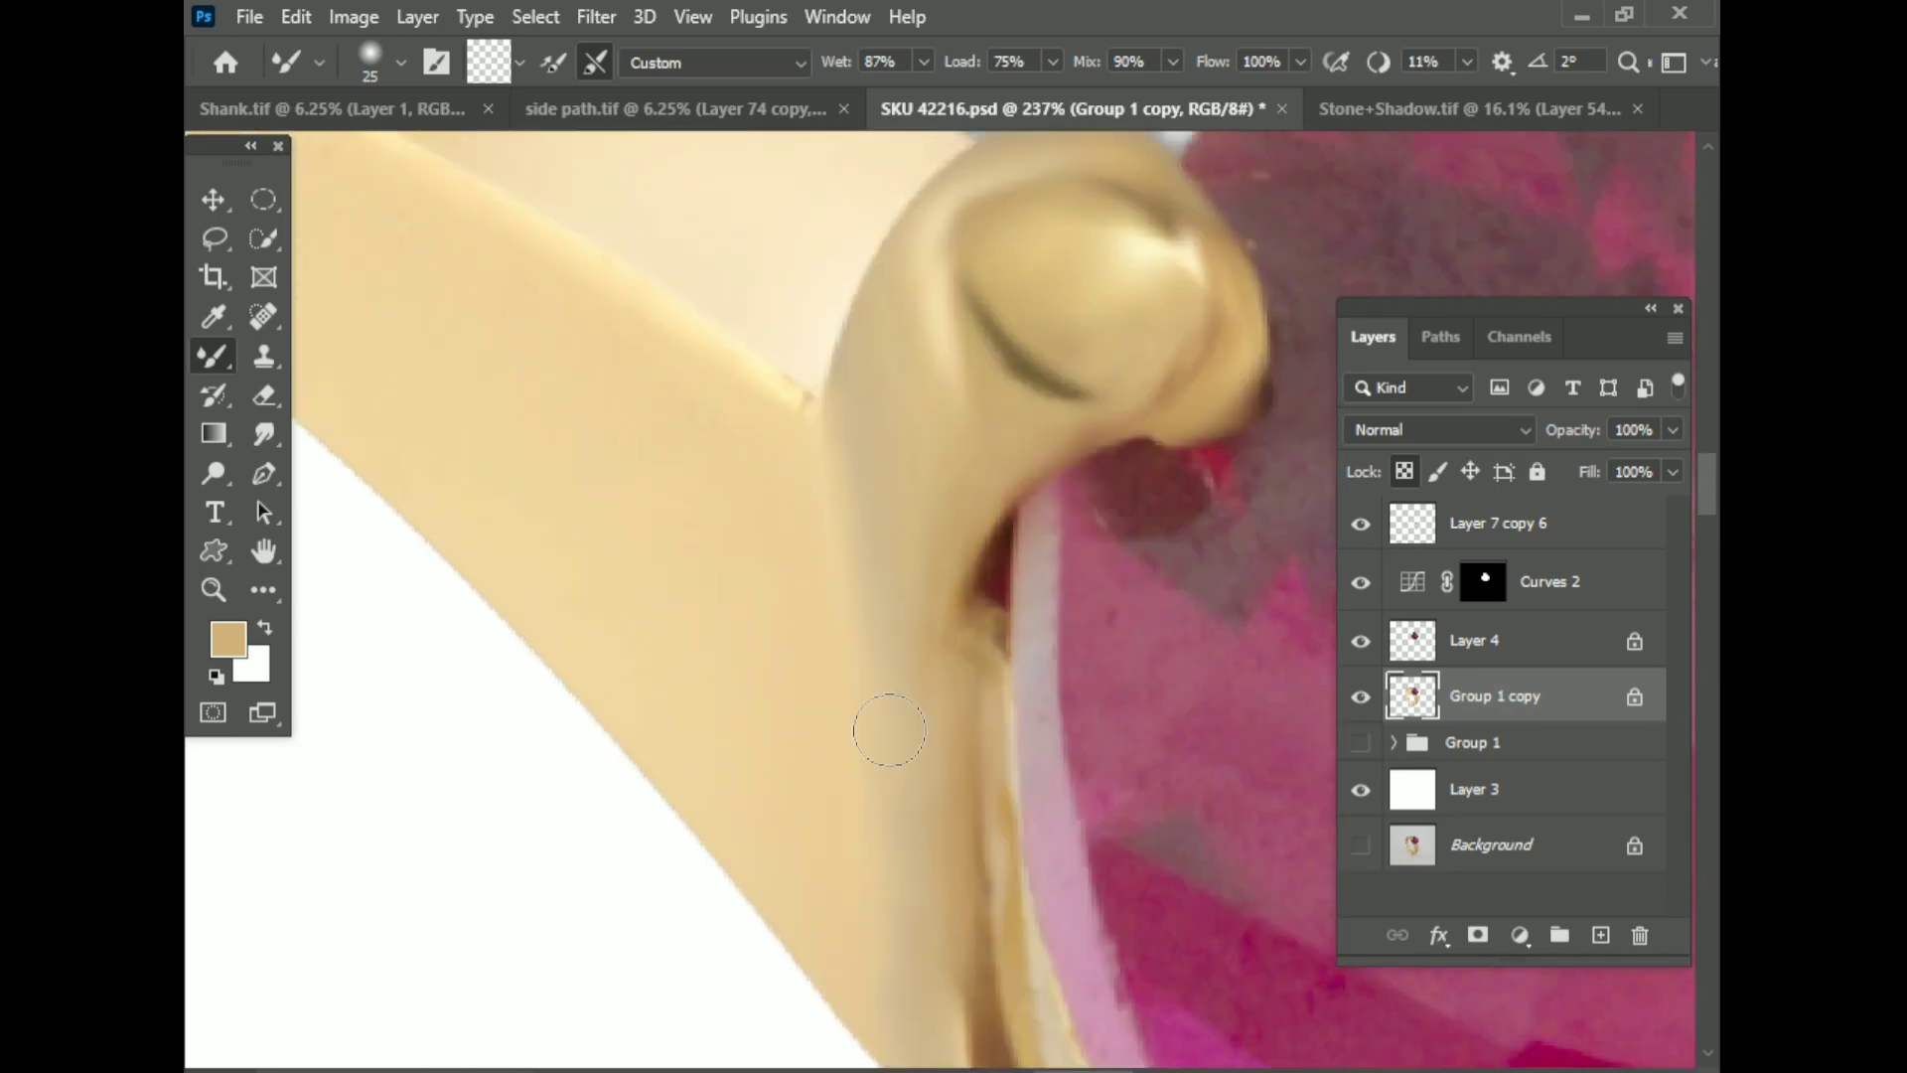
scroll(889, 730, "down", 2)
scroll(946, 970, "down", 2)
scroll(988, 724, "up", 3)
scroll(976, 847, "up", 1)
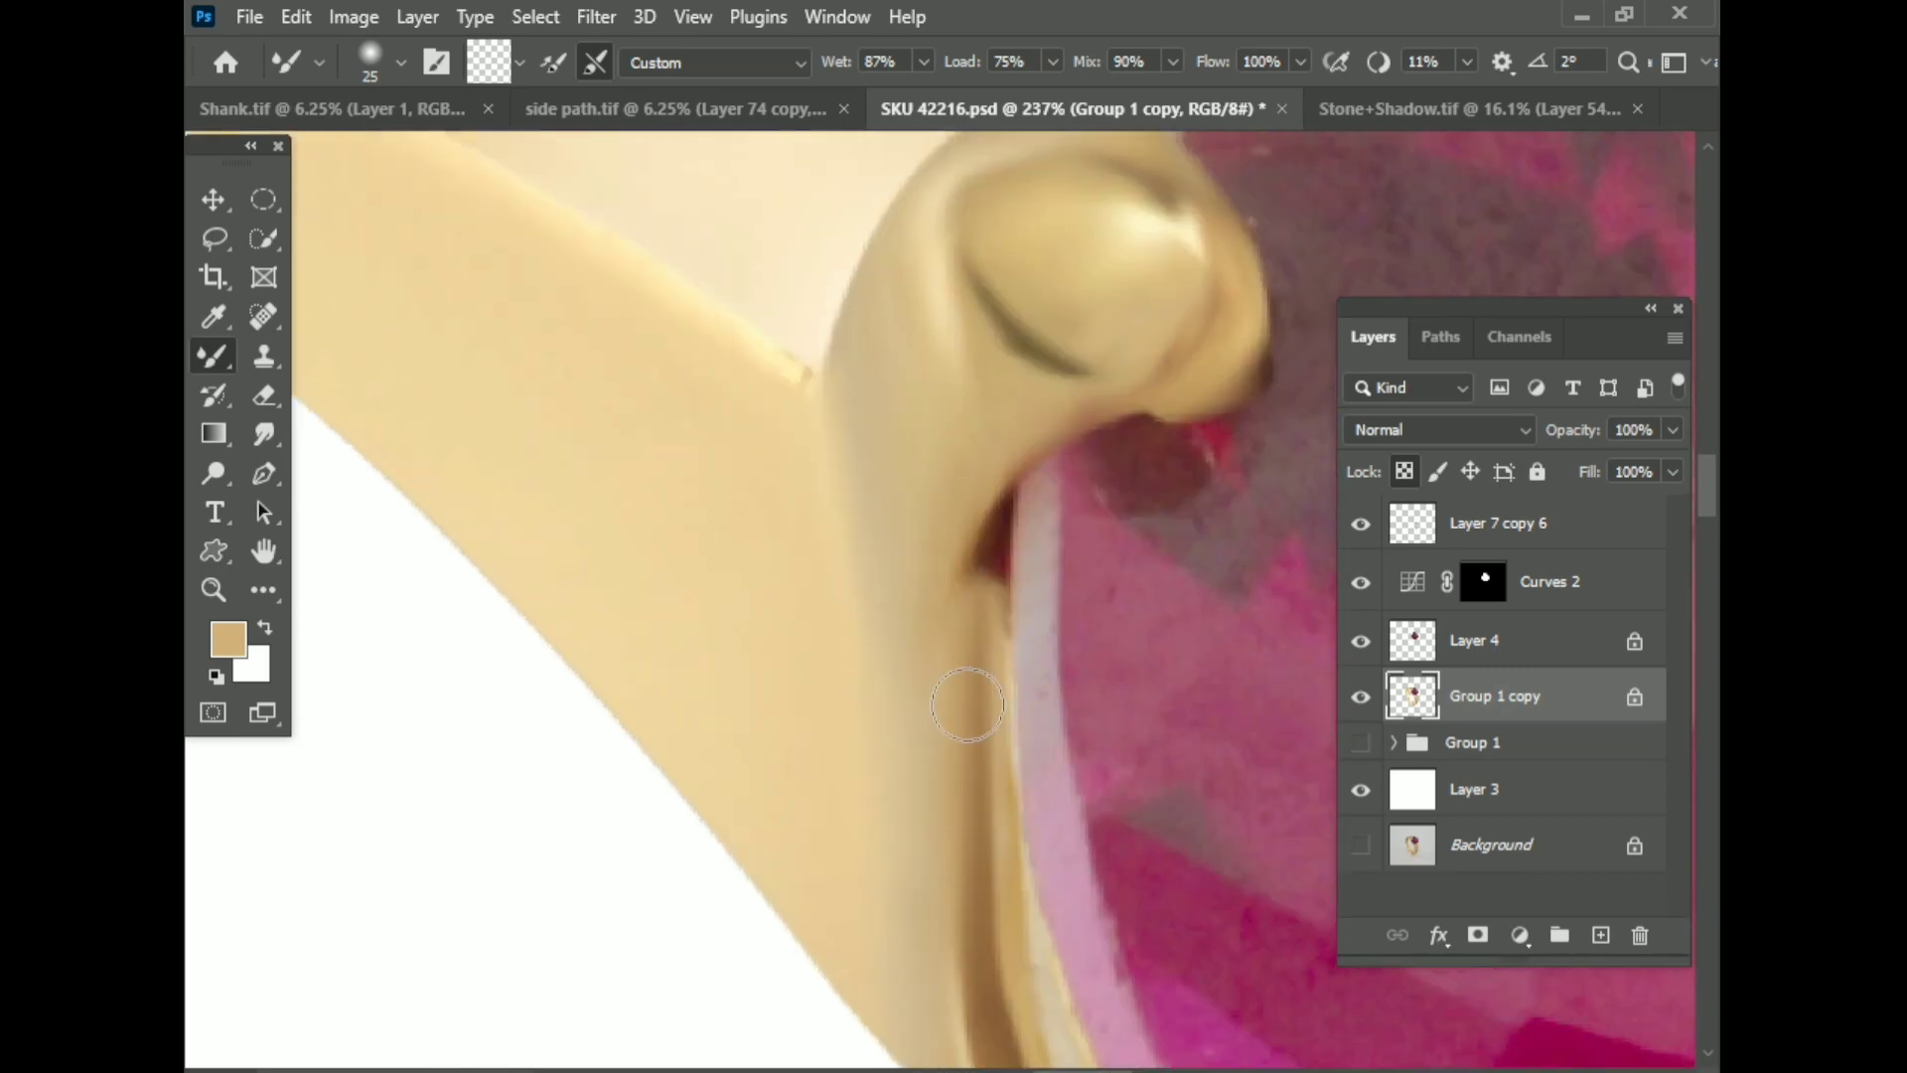
scroll(967, 705, "up", 2)
scroll(849, 688, "down", 1)
scroll(846, 780, "down", 2)
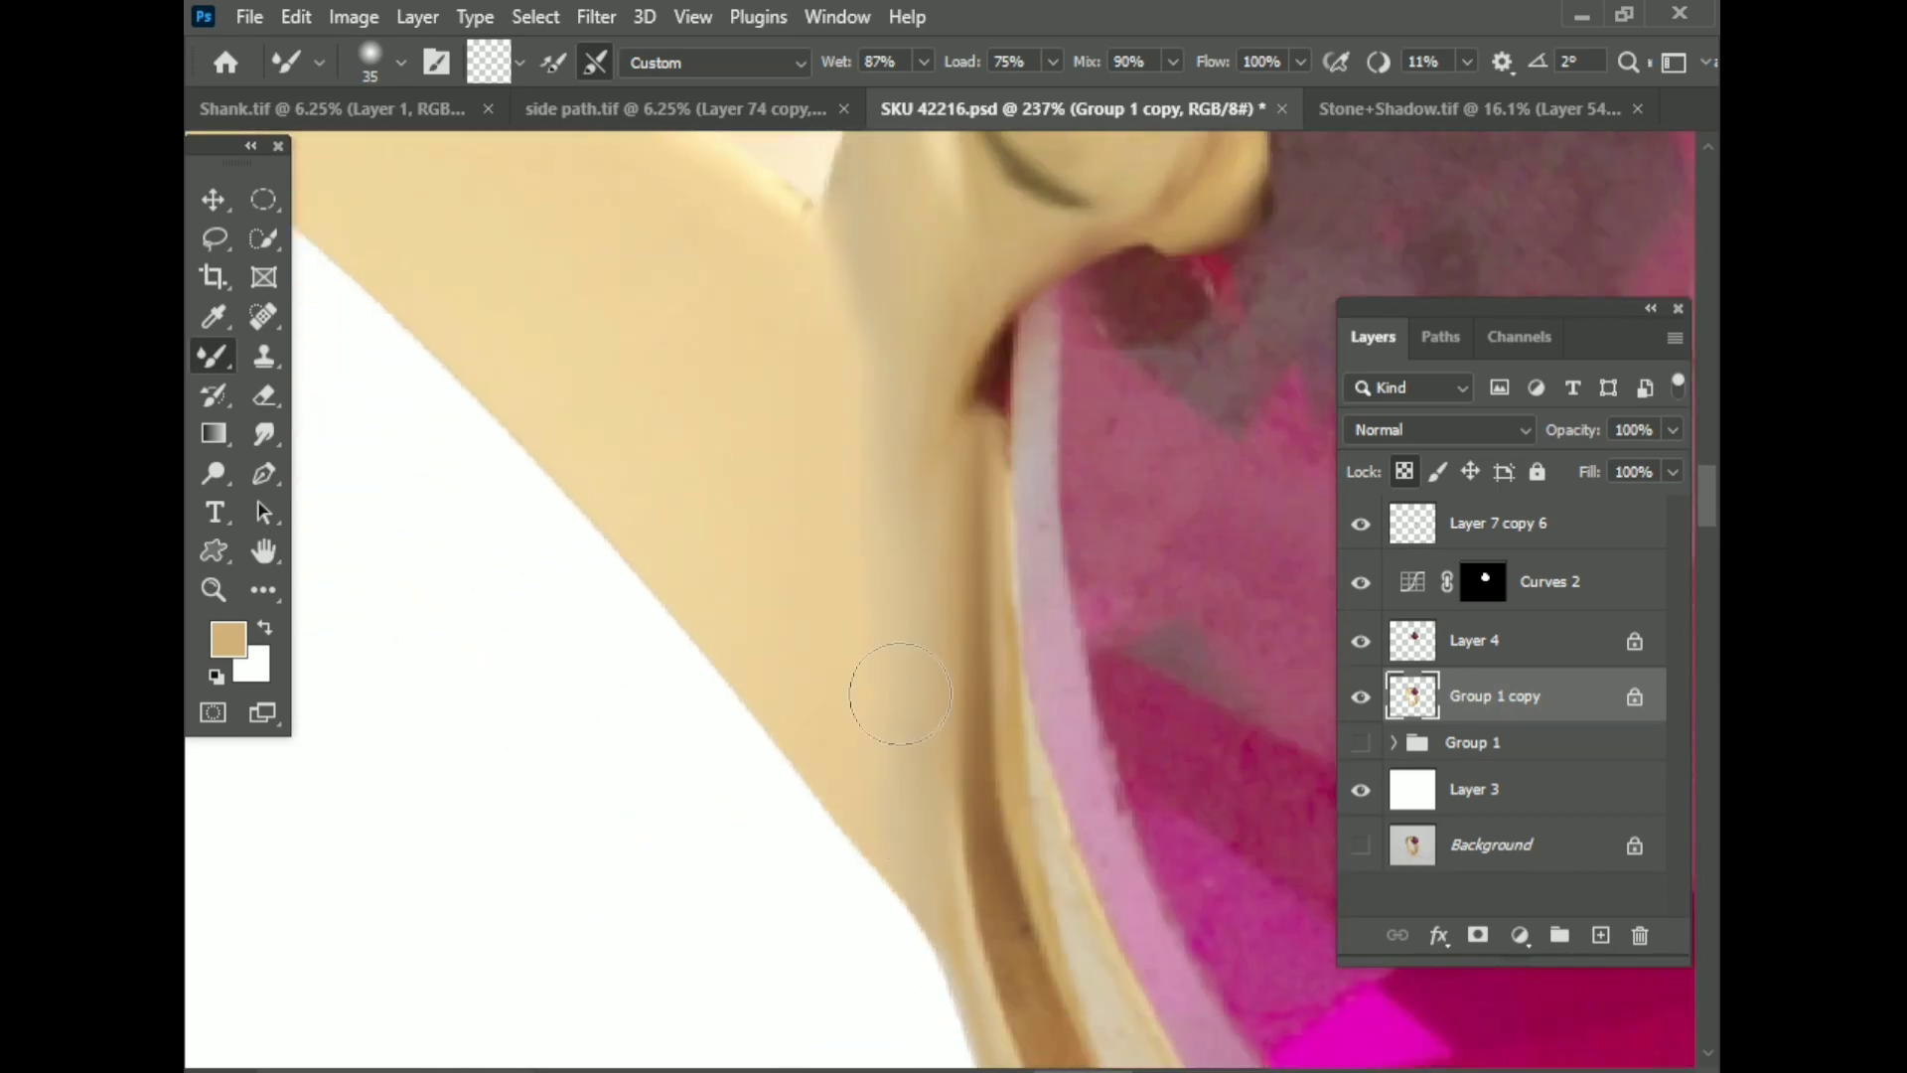
scroll(749, 697, "down", 2)
scroll(840, 791, "up", 2)
scroll(841, 791, "up", 2)
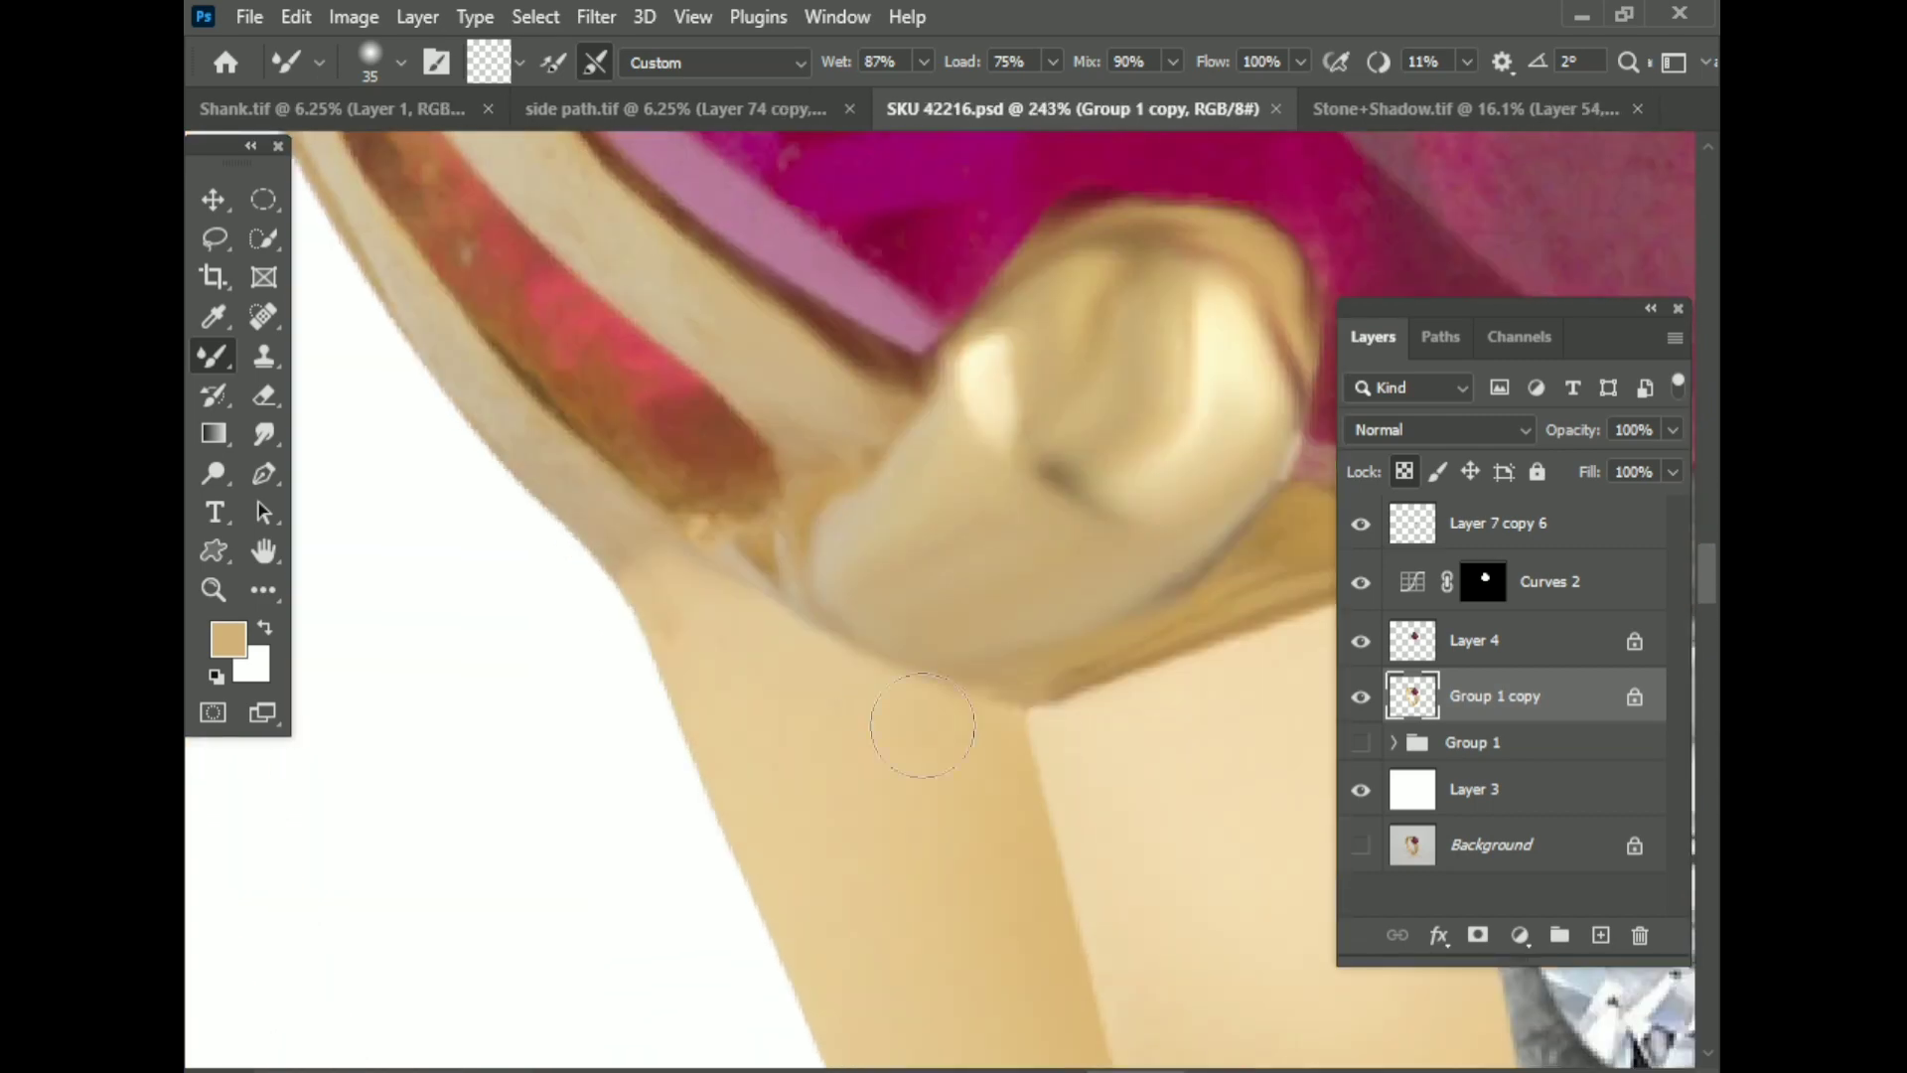
key("bracketright")
left_click_drag(1160, 669, 1043, 715)
scroll(725, 645, "up", 1)
scroll(867, 602, "up", 1)
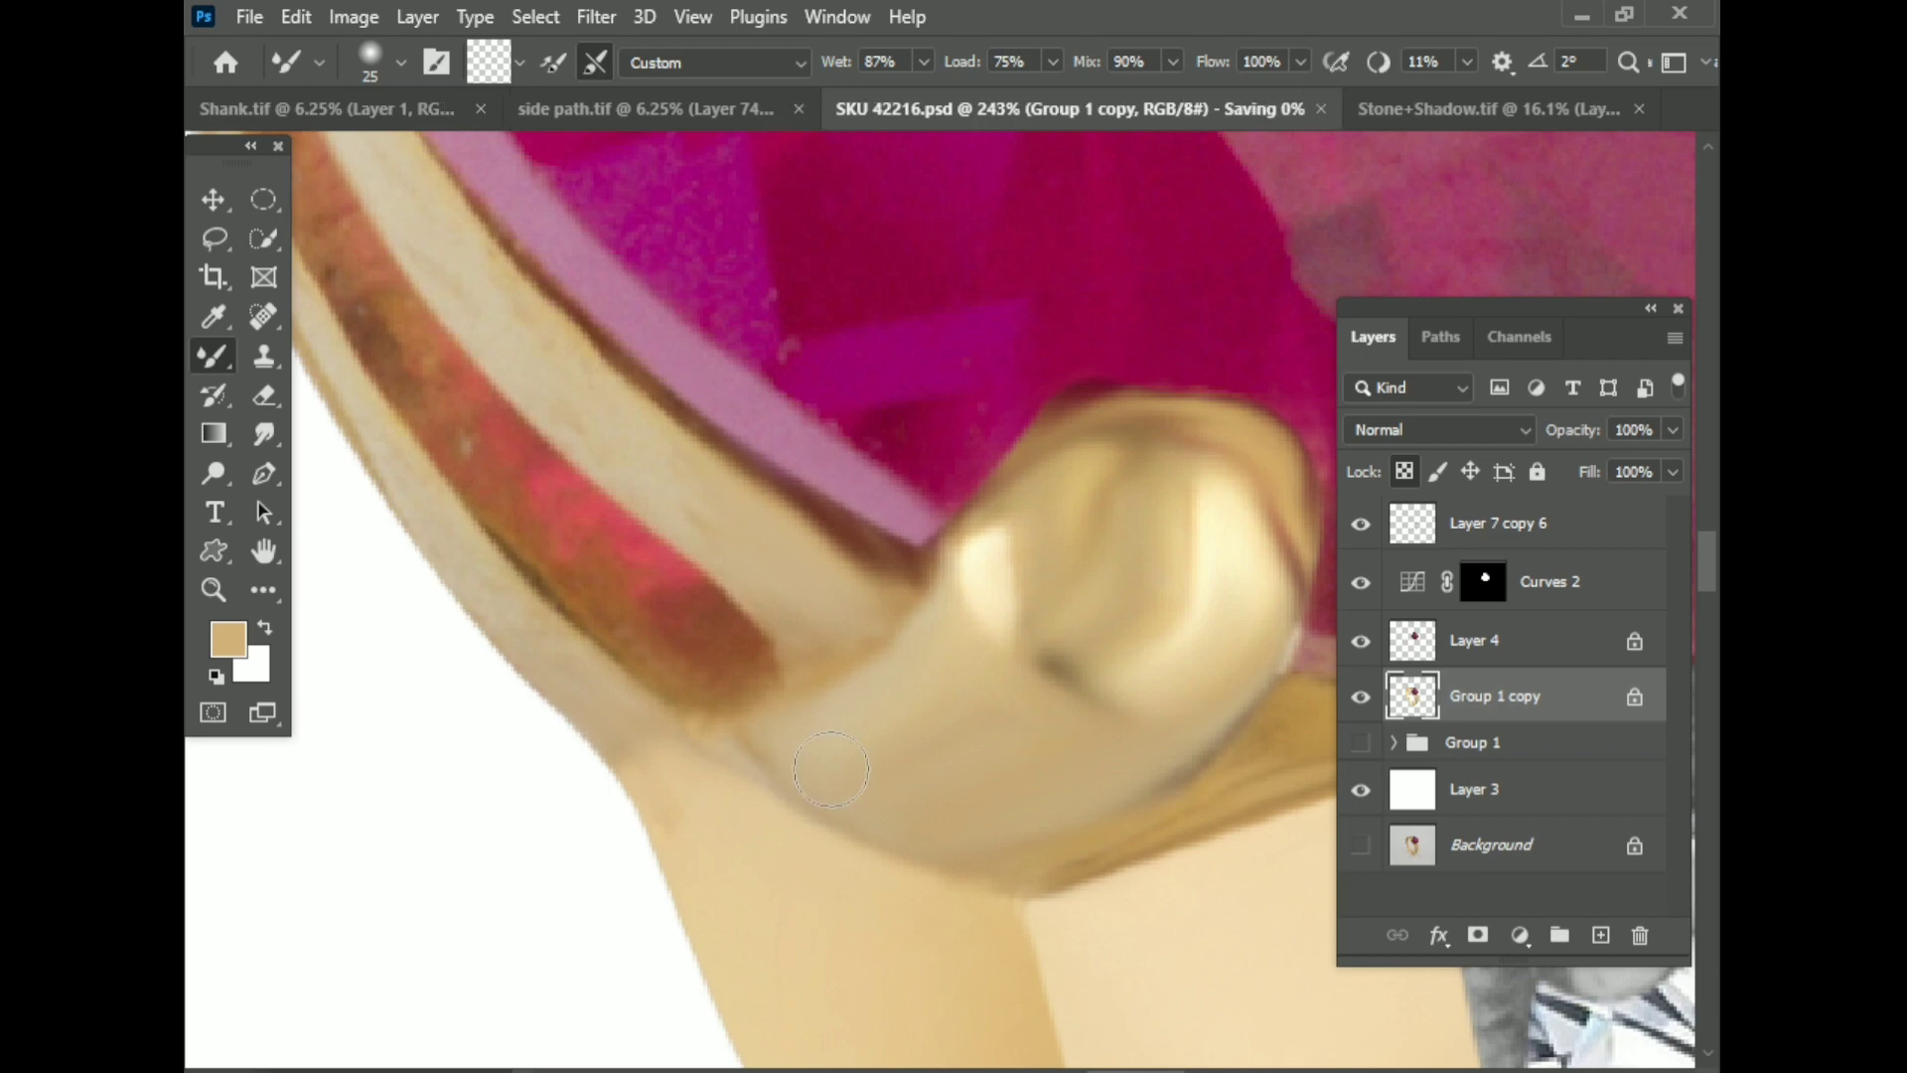
key("p")
scroll(788, 511, "down", 3)
Step: Pen-trace the gold rim beside the ruby and make it a selection with 0.8 feather
scroll(945, 885, "up", 2)
left_click_drag(610, 447, 609, 745)
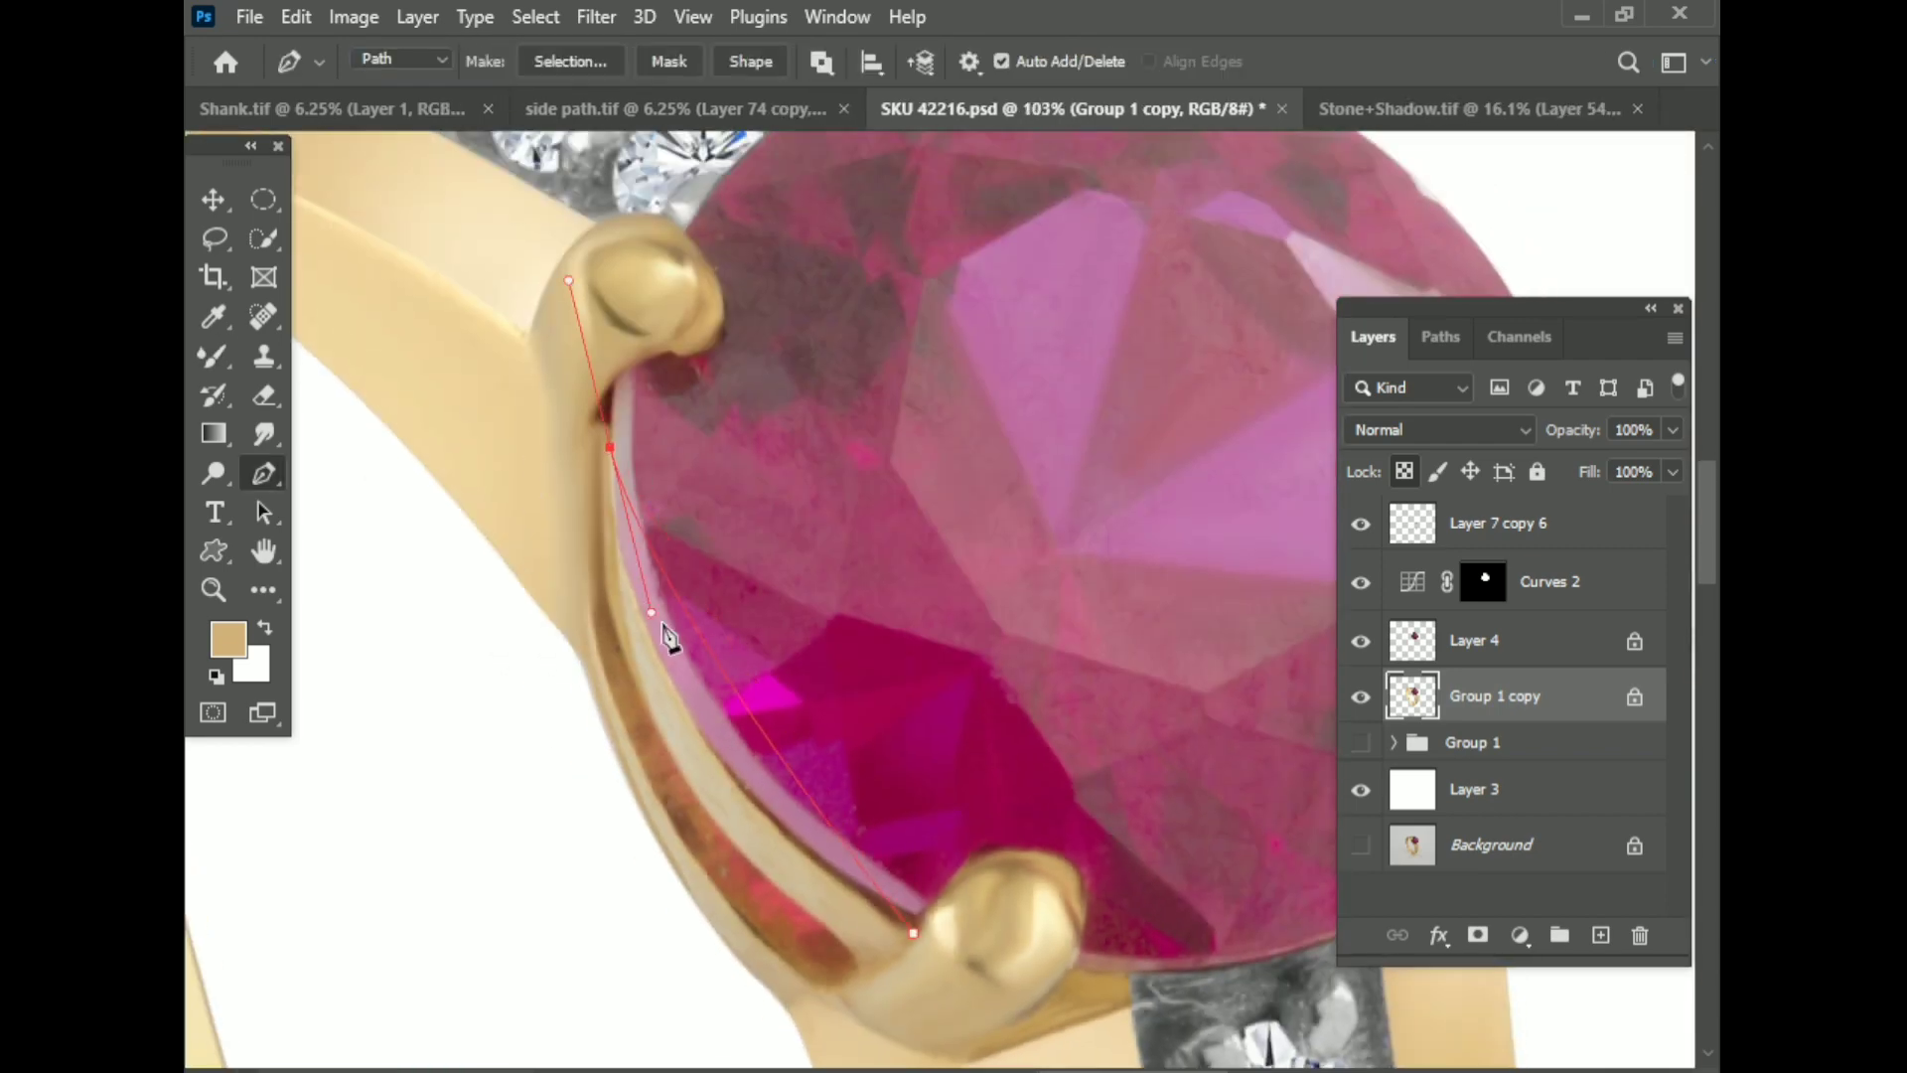
scroll(586, 514, "down", 1)
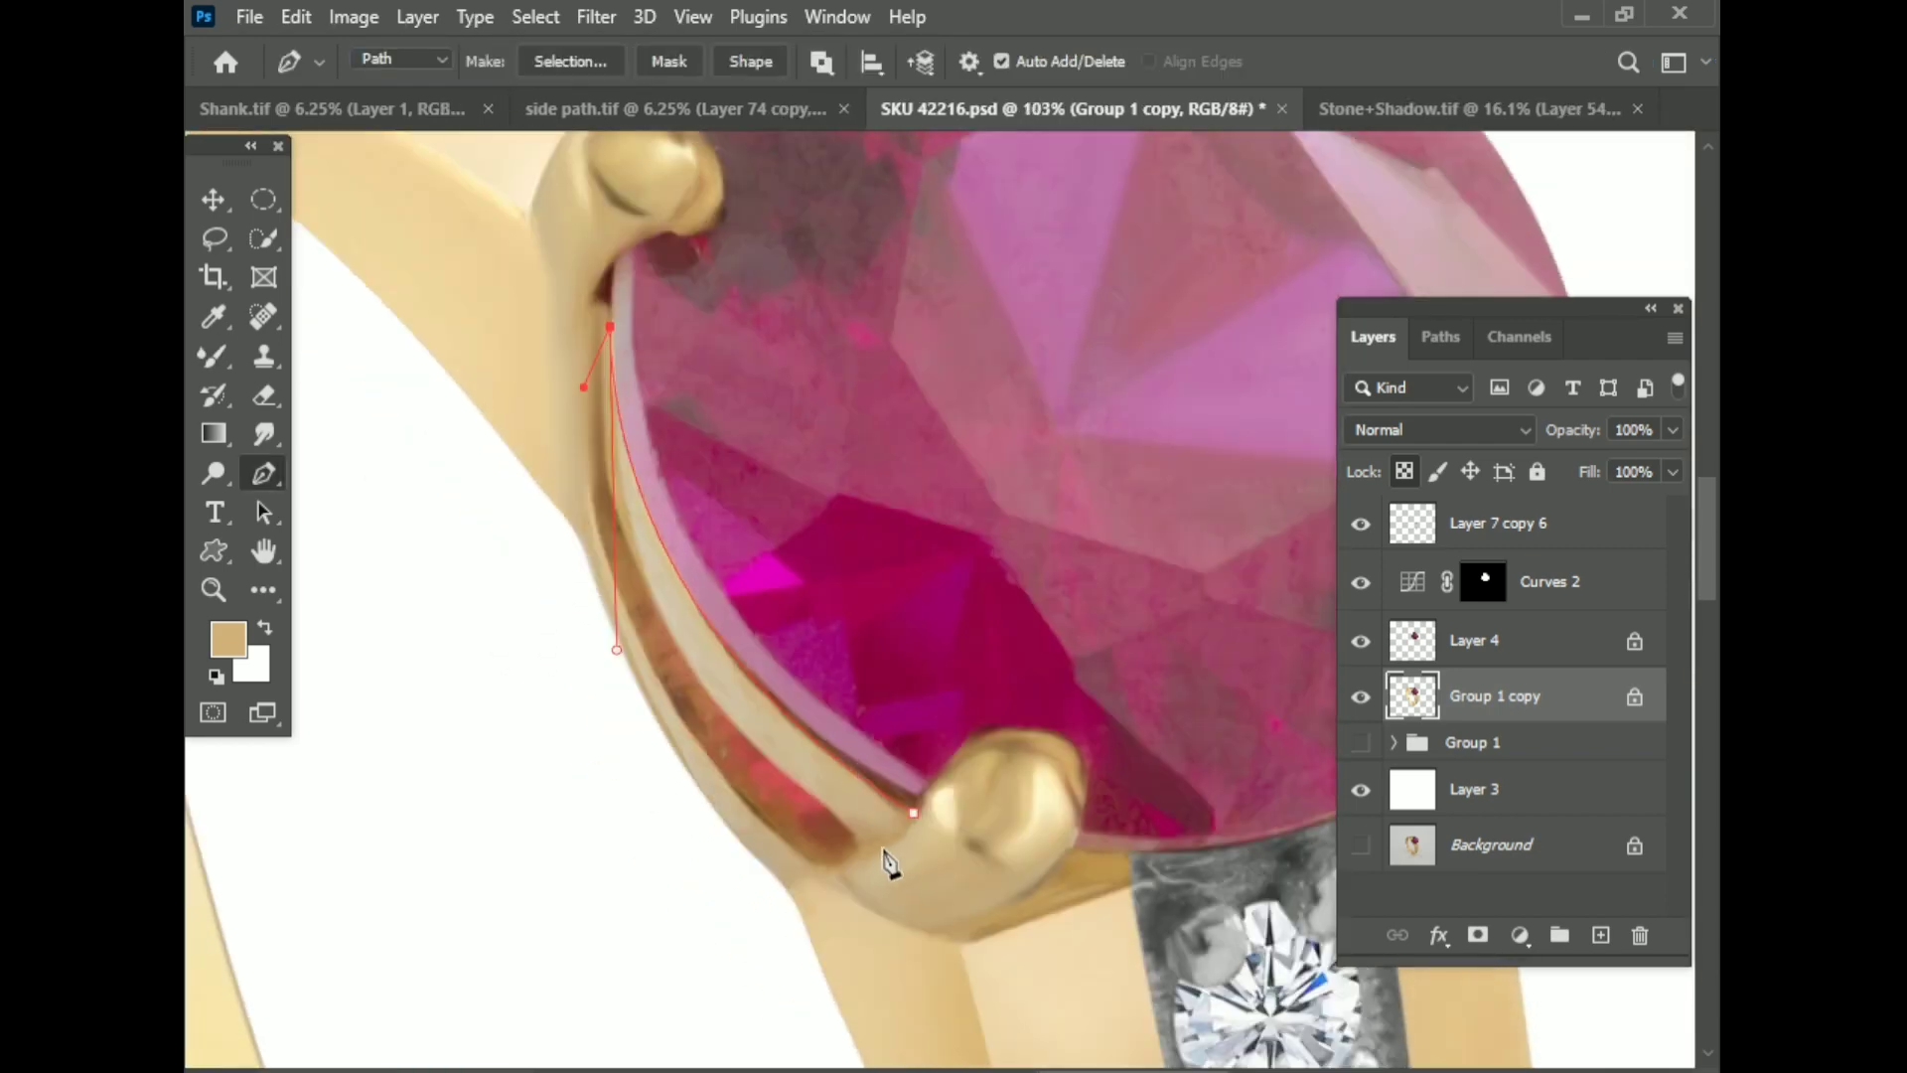
scroll(730, 720, "up", 2)
scroll(725, 707, "up", 2)
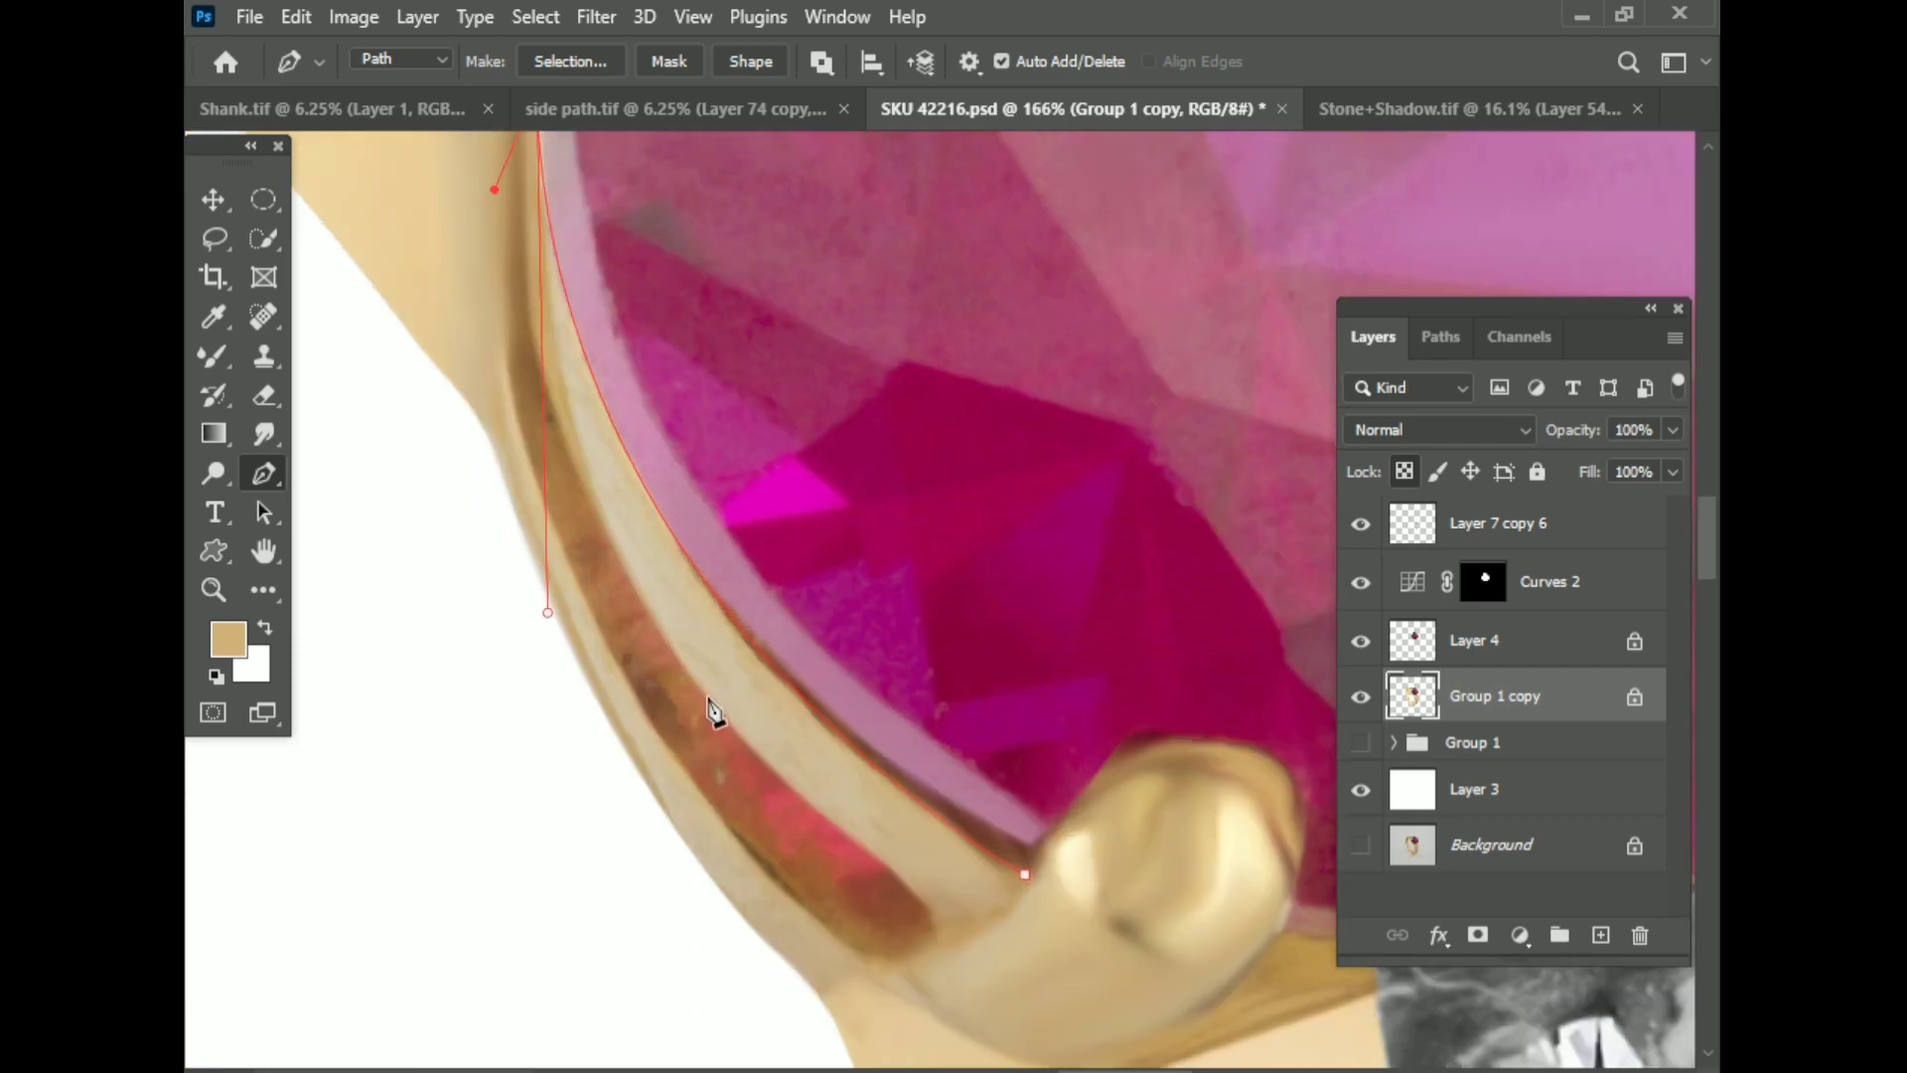
left_click_drag(707, 699, 879, 902)
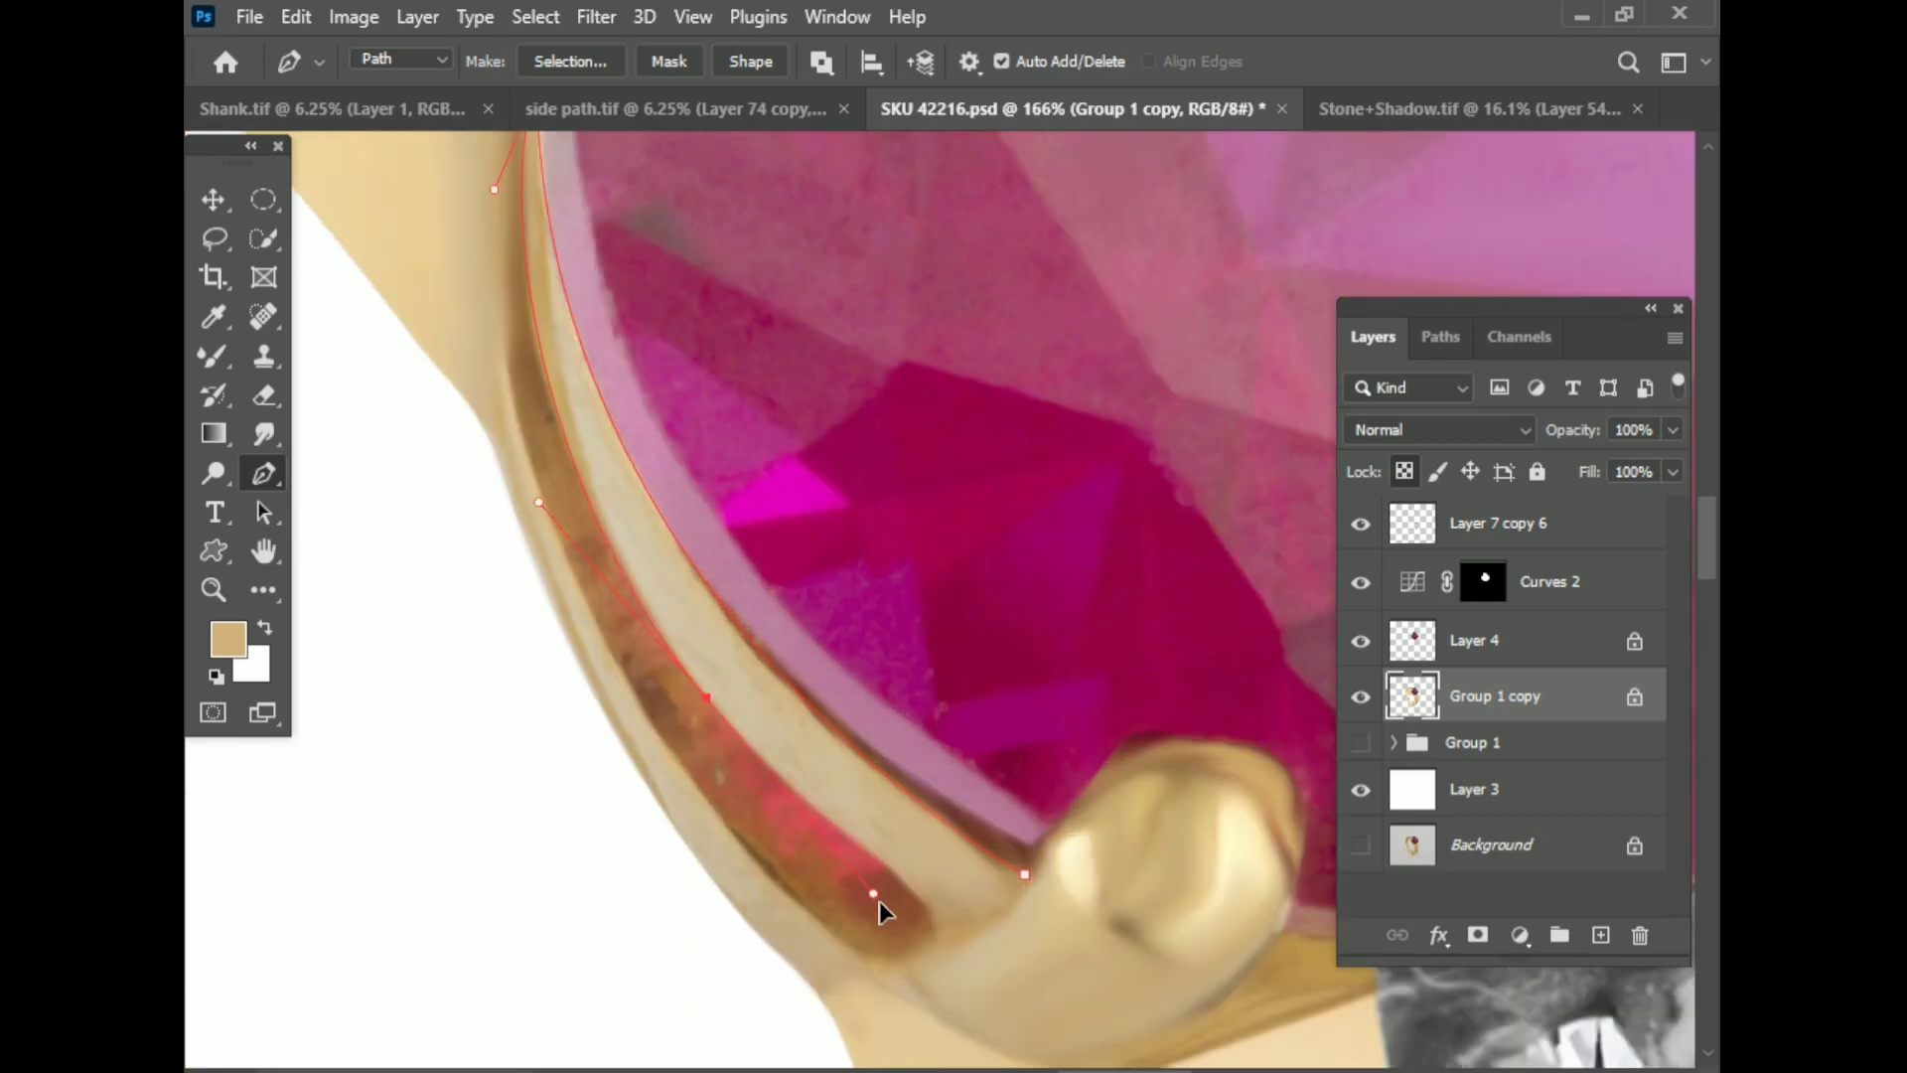
left_click(1029, 876)
right_click(923, 284)
left_click(1005, 321)
type("0.8")
key("Return")
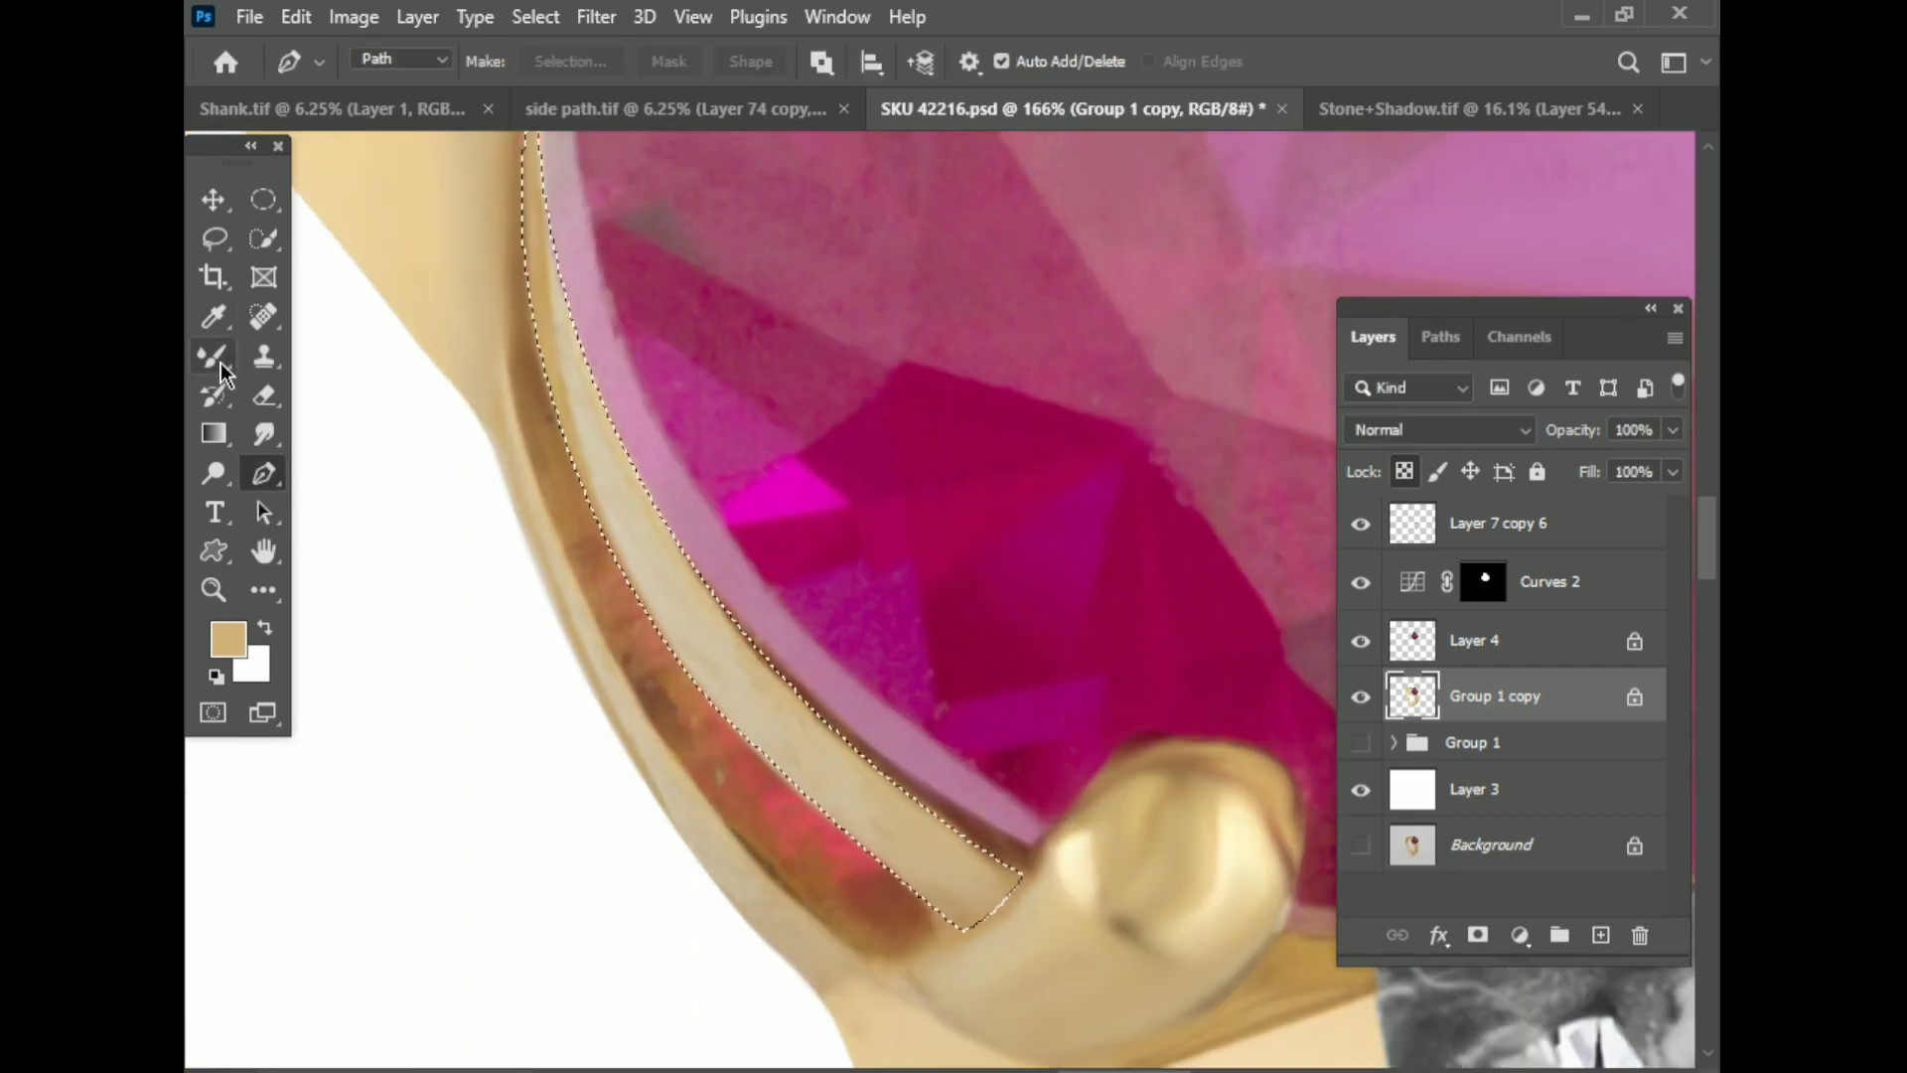
Step: Paint the selected rim in tan and cream at 77% brush opacity, then deselect
left_click(214, 358)
scroll(646, 616, "down", 2)
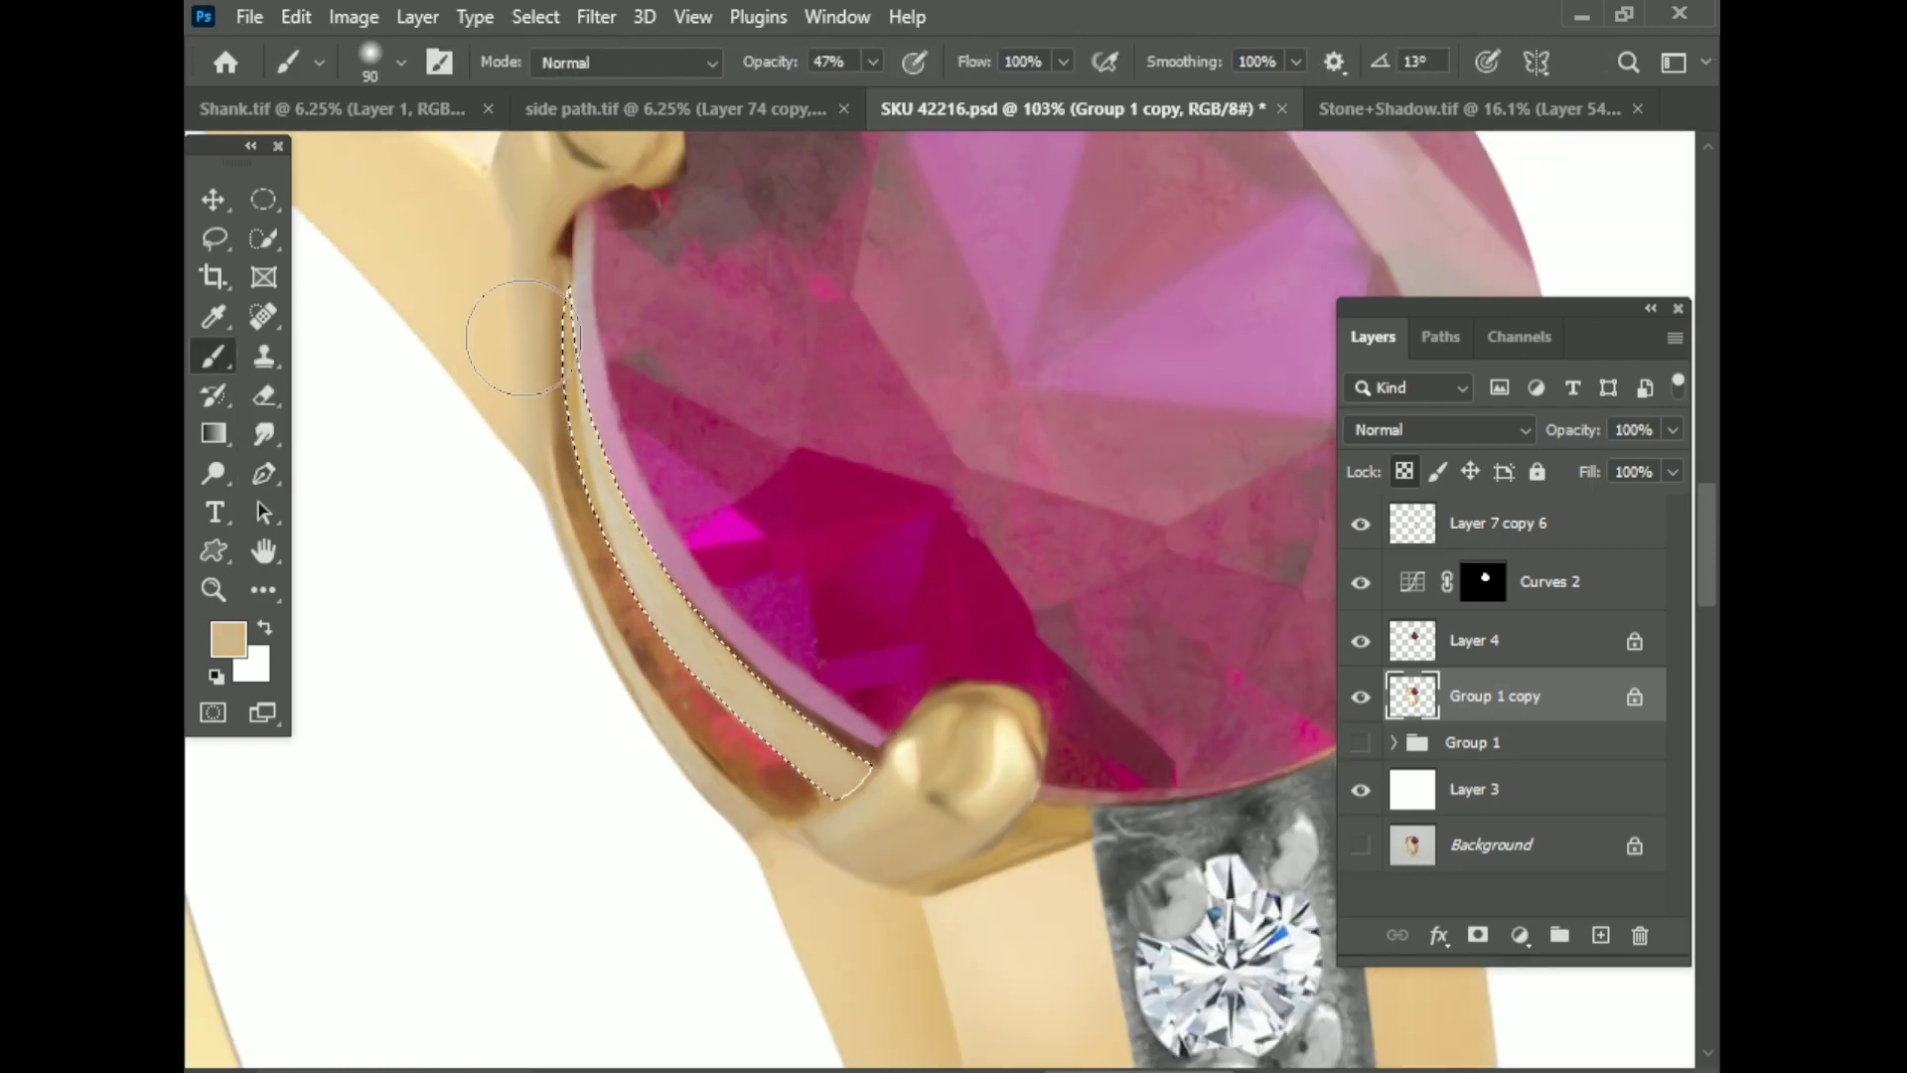
key("7")
key("7")
left_click_drag(586, 398, 844, 774)
left_click(685, 660, "alt")
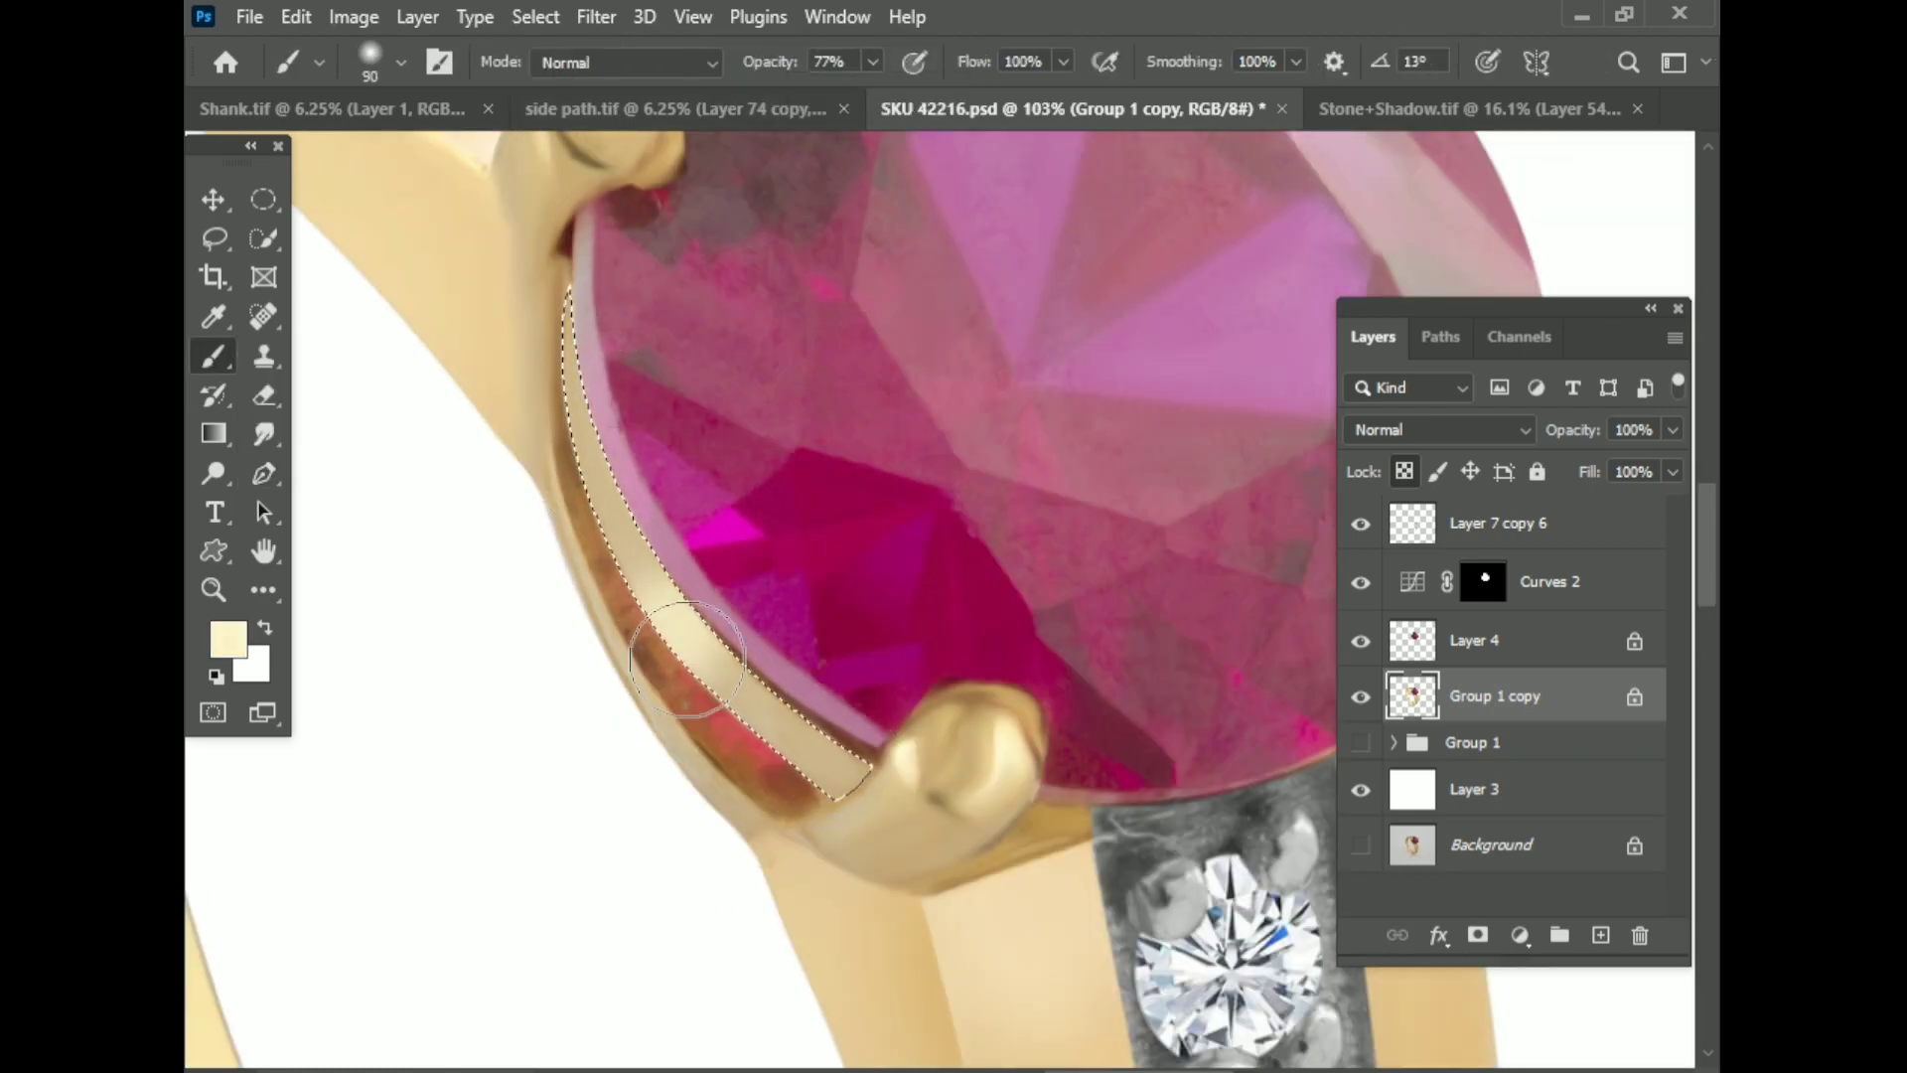
left_click_drag(685, 660, 630, 425)
scroll(821, 702, "down", 3)
scroll(822, 702, "up", 3)
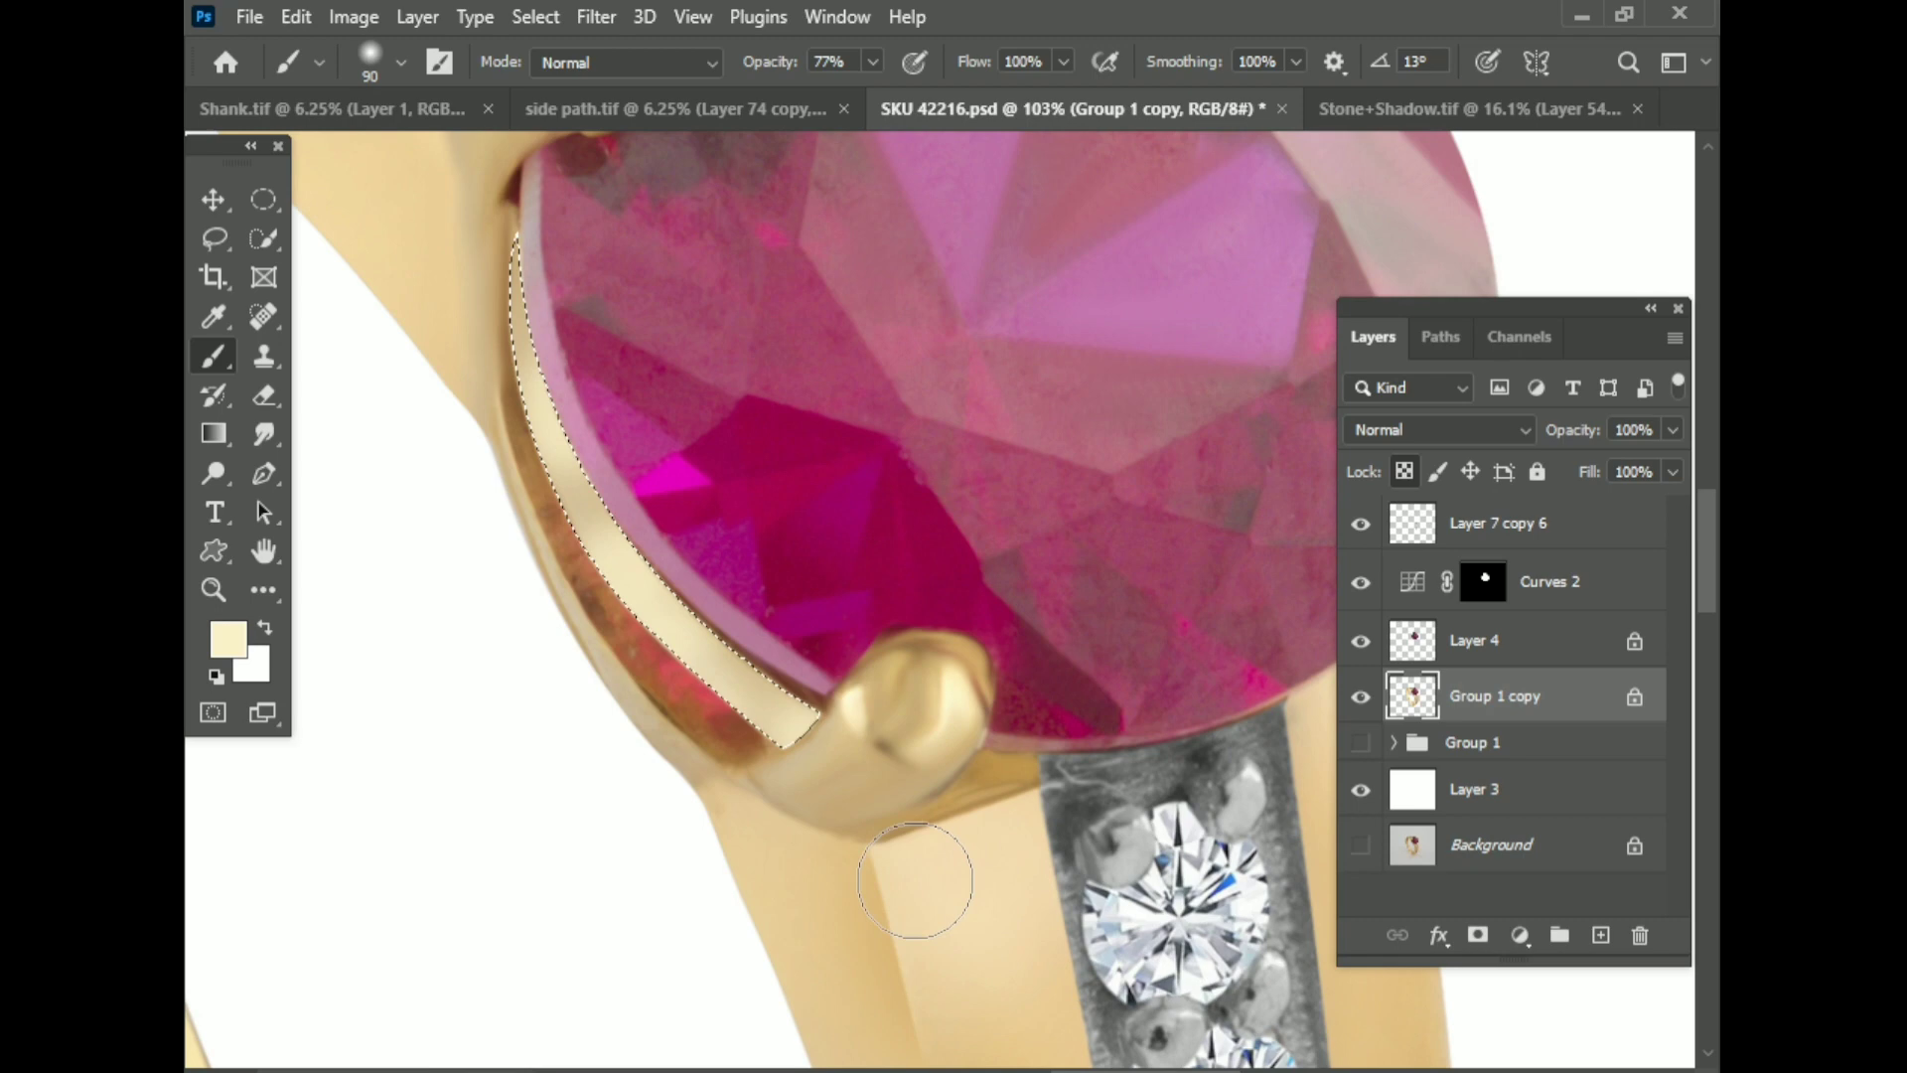
left_click(851, 752, "alt")
key("ctrl+d")
Step: Trace a curved path along the band's outer edge and load it as a selection
scroll(971, 840, "down", 3)
scroll(660, 512, "up", 3)
key("p")
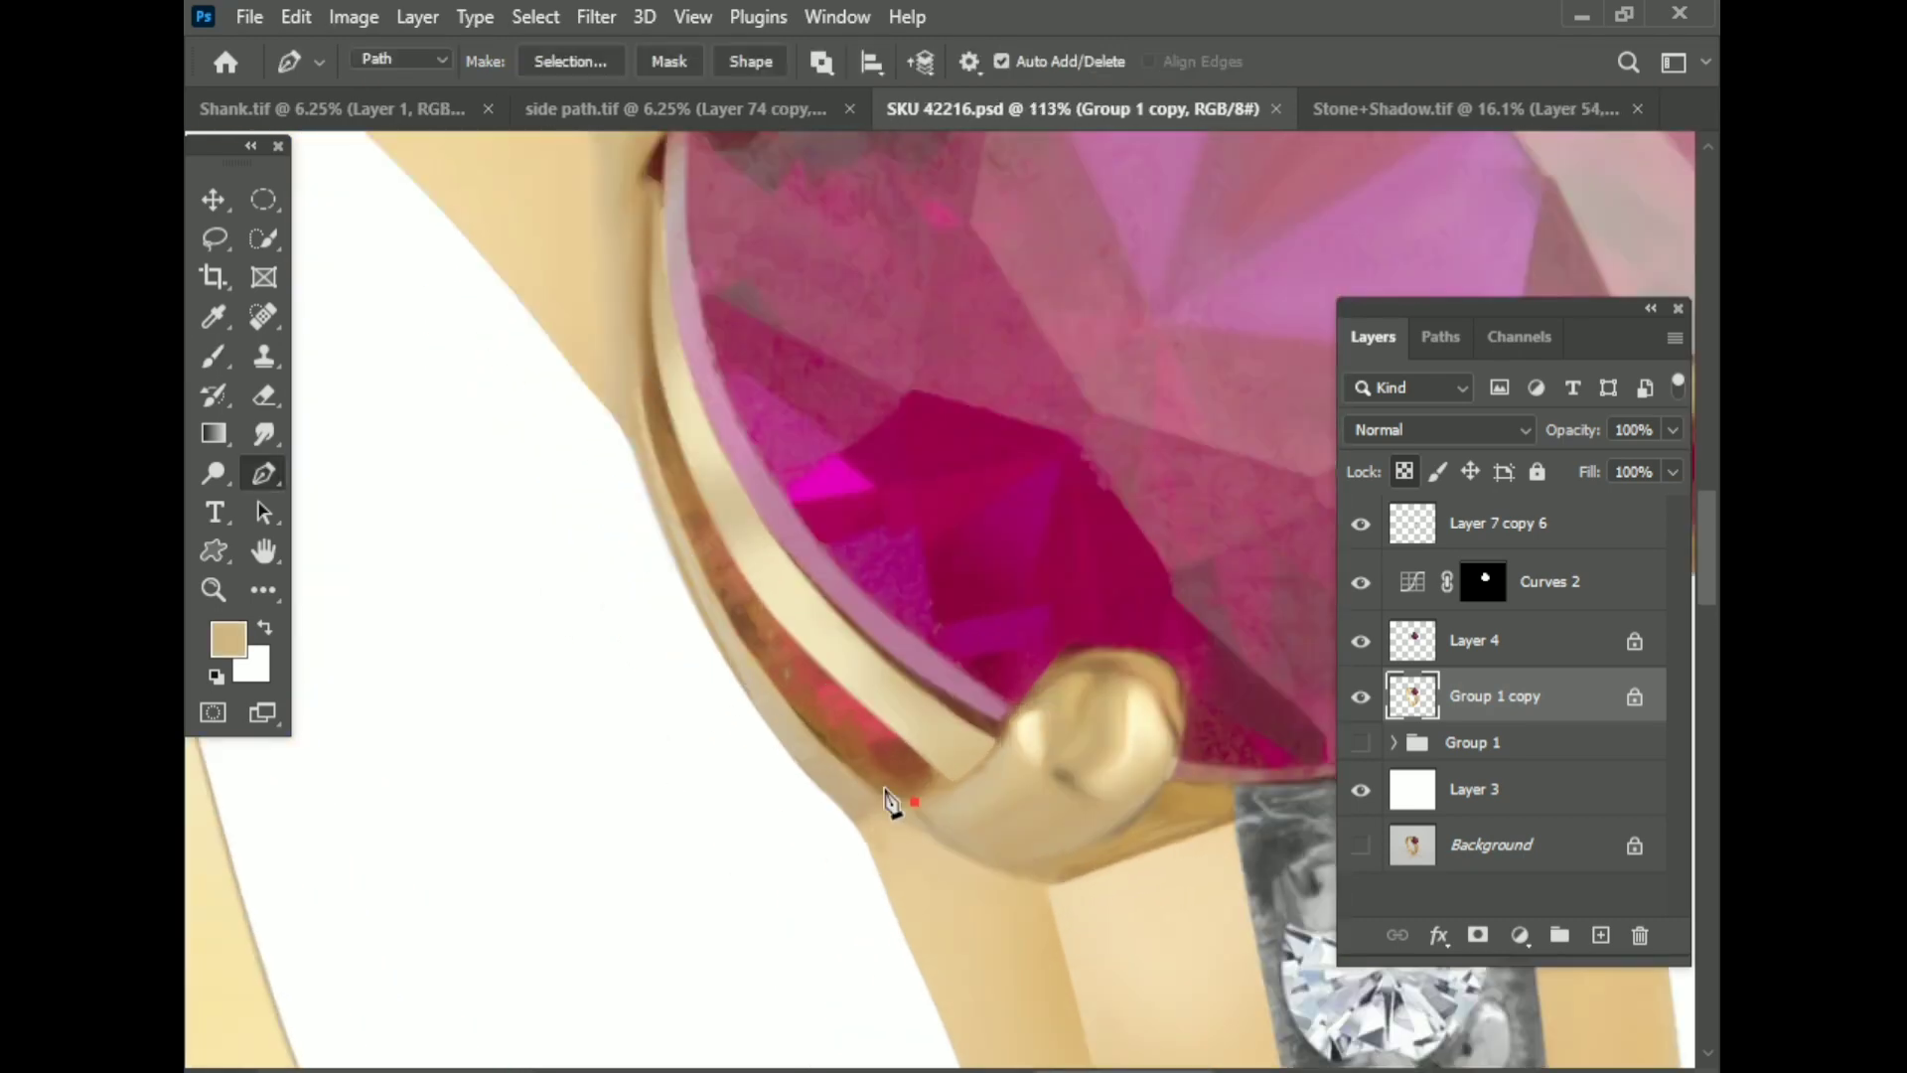
left_click_drag(654, 446, 582, 248)
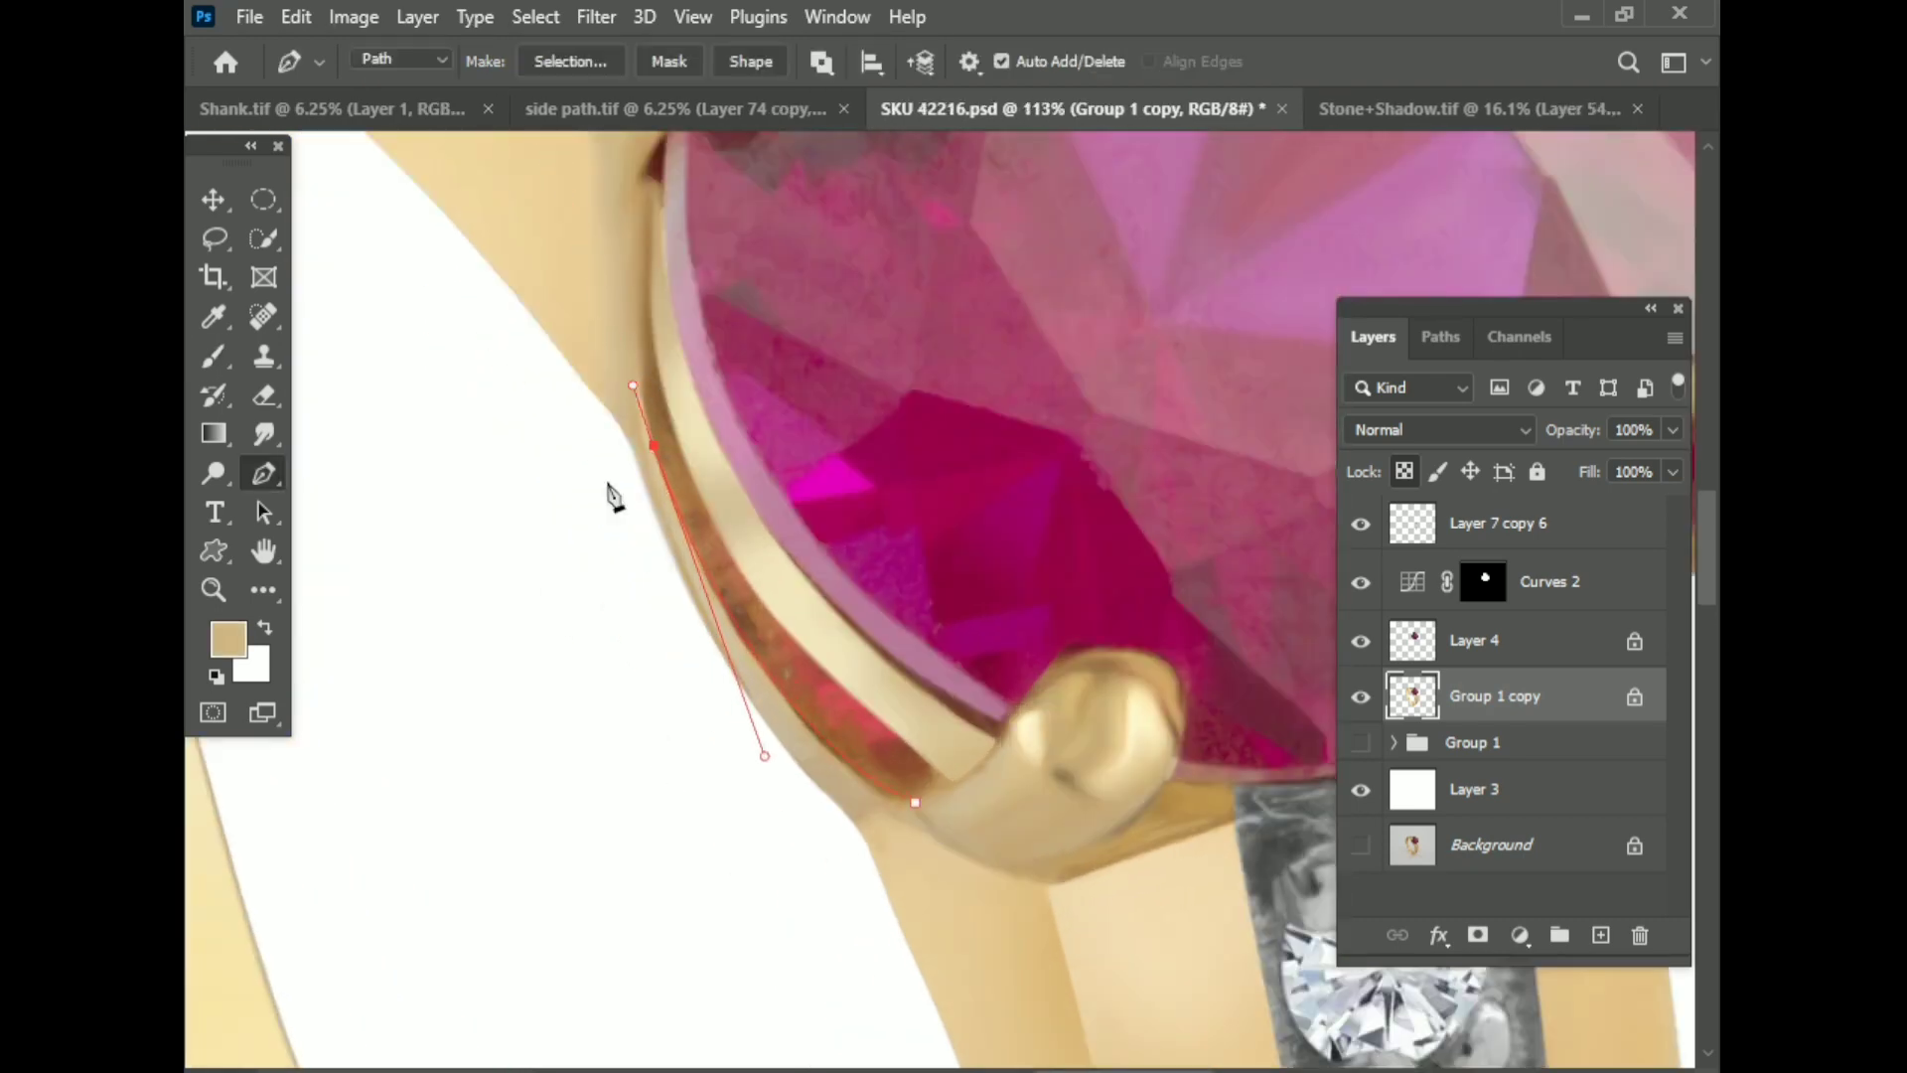
left_click_drag(918, 825, 860, 834)
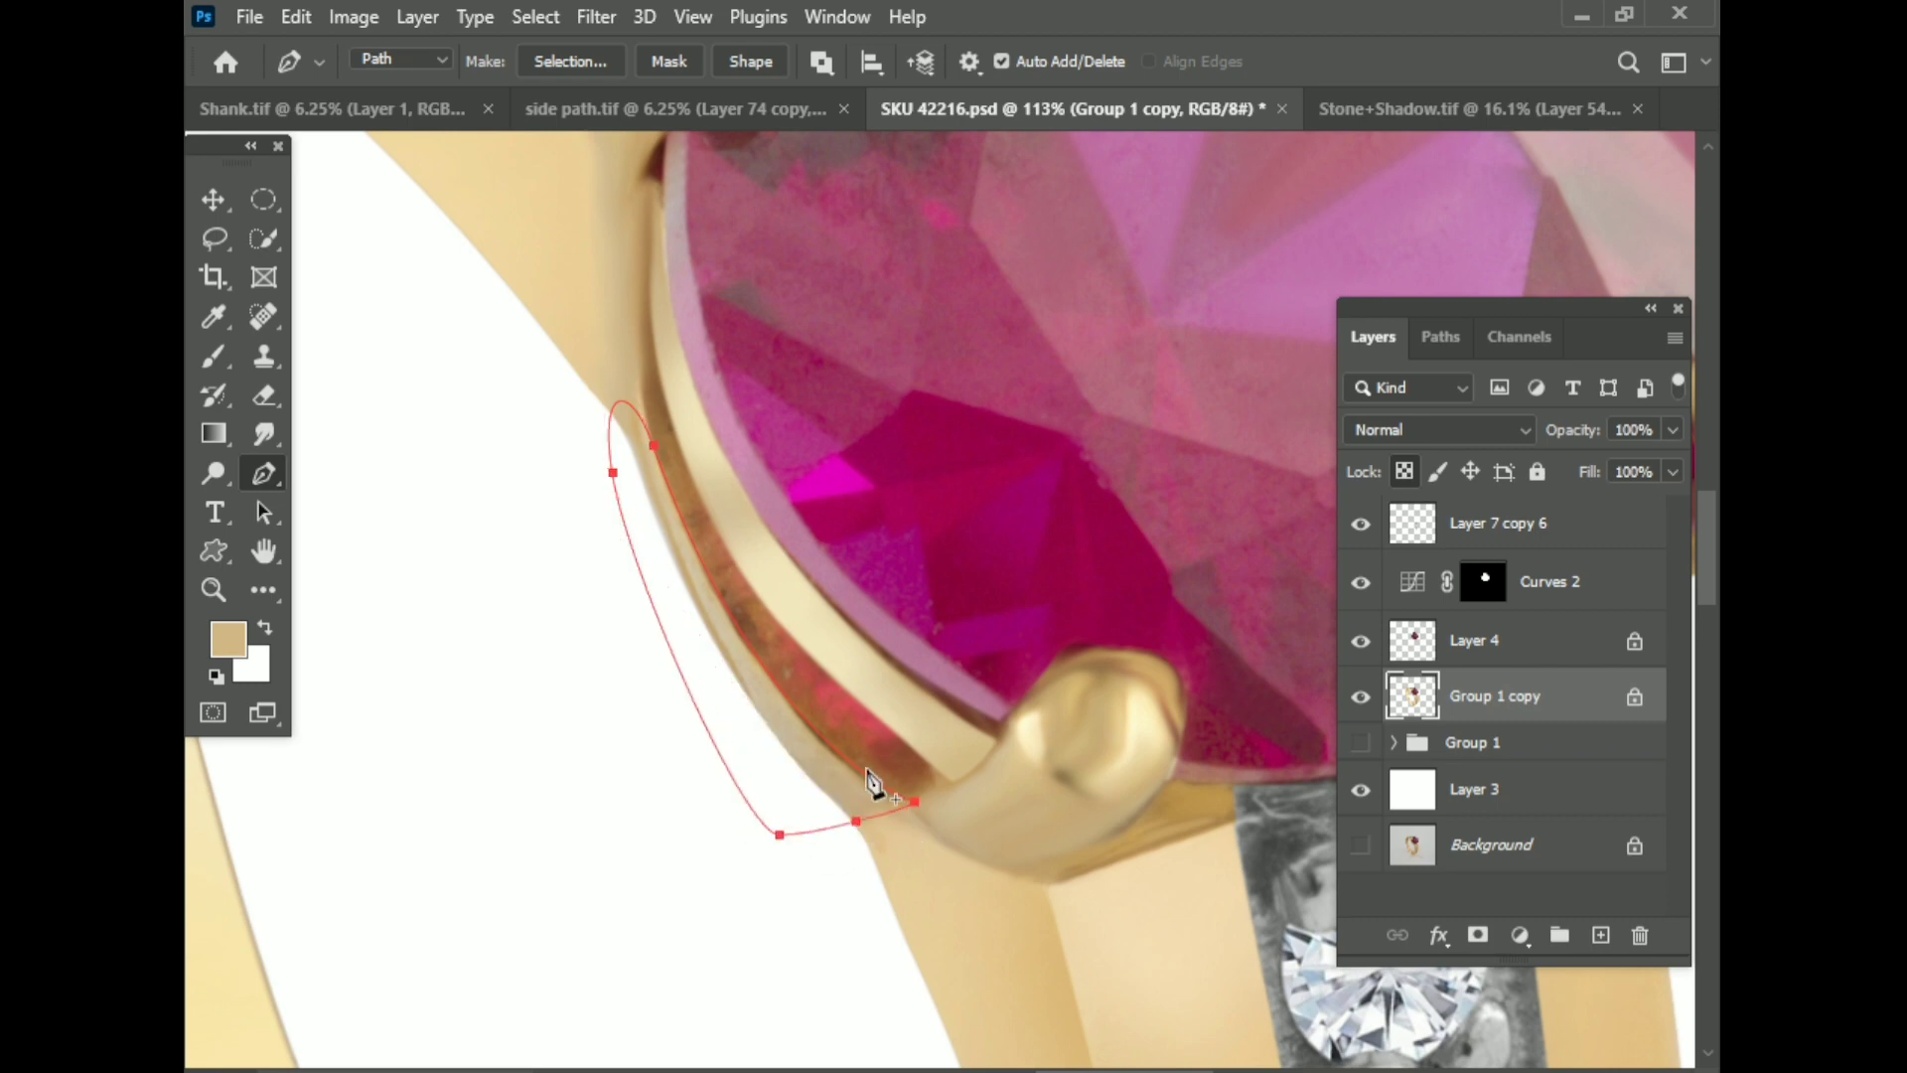
right_click(872, 784)
left_click(902, 212)
key("Return")
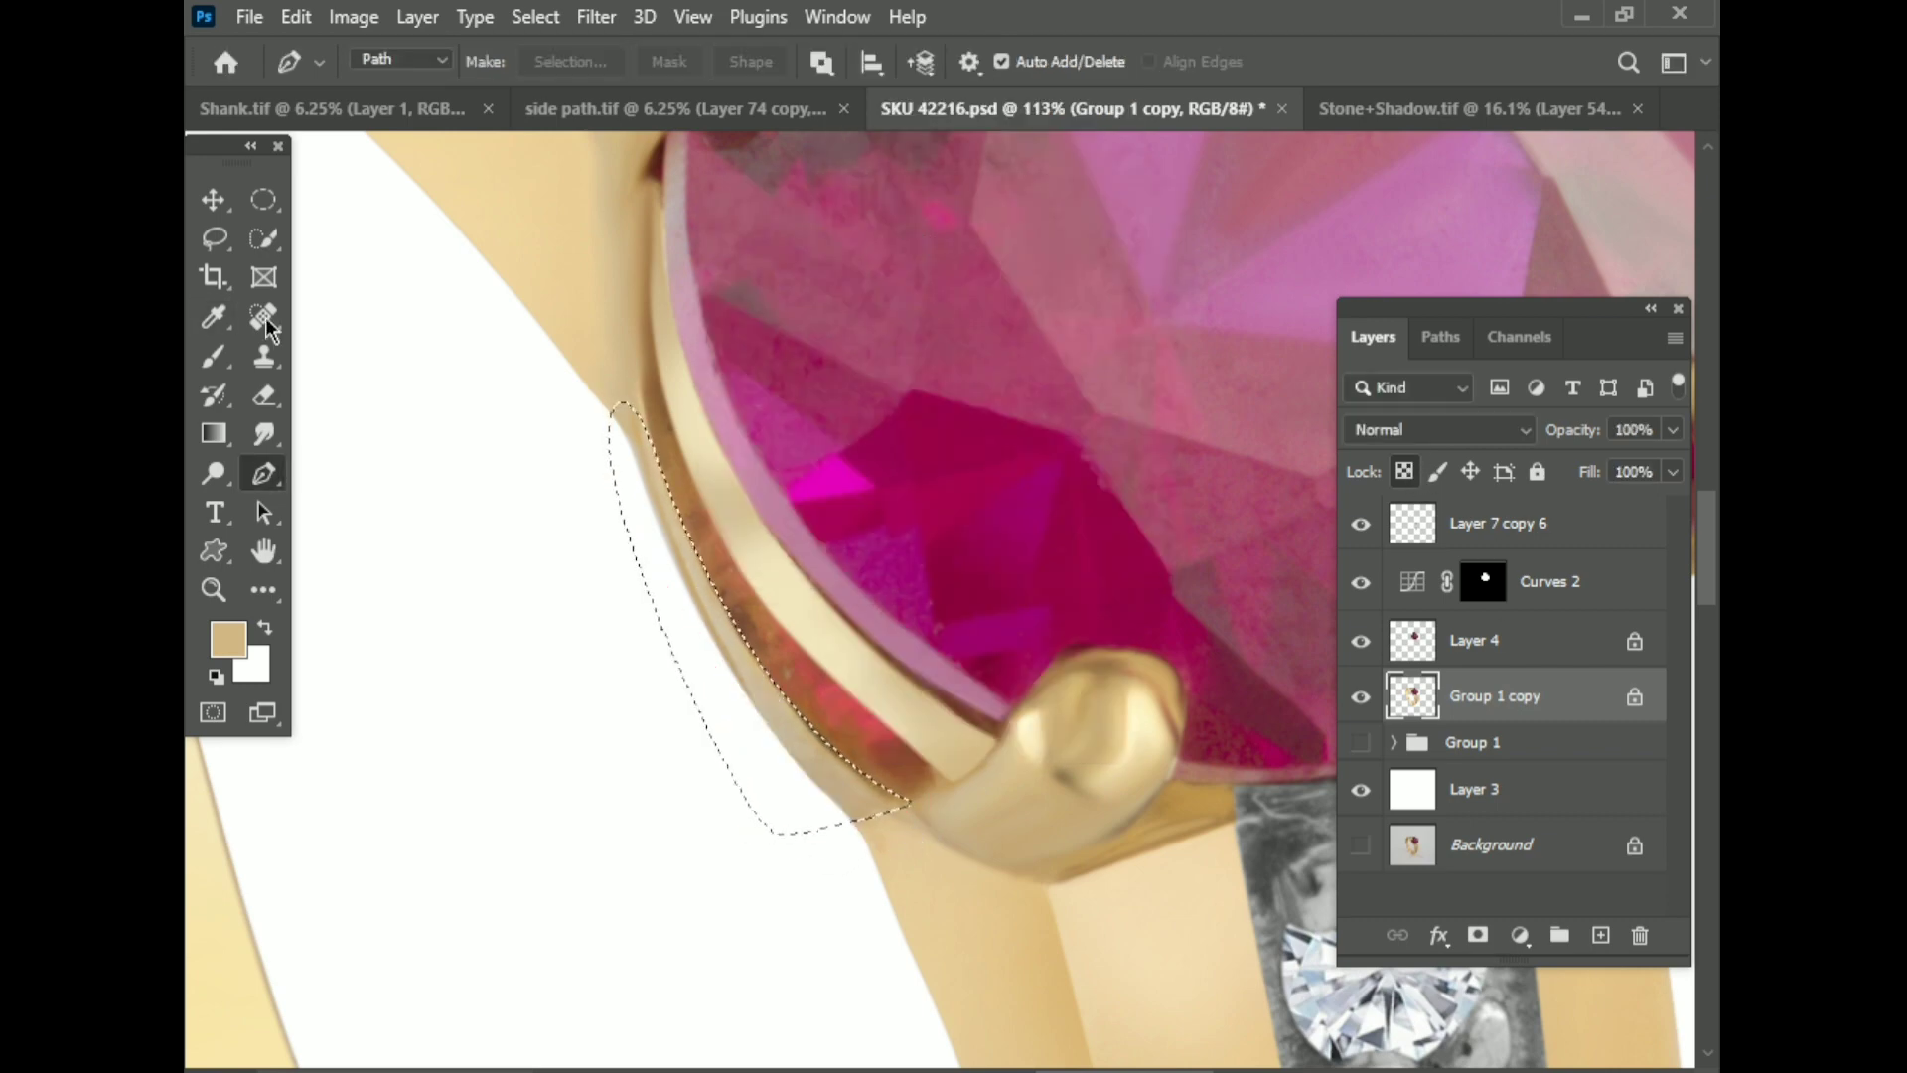
Step: Brighten the outer edge with light cream paint, deselect, and save the document
key("b")
left_click(660, 596, "alt")
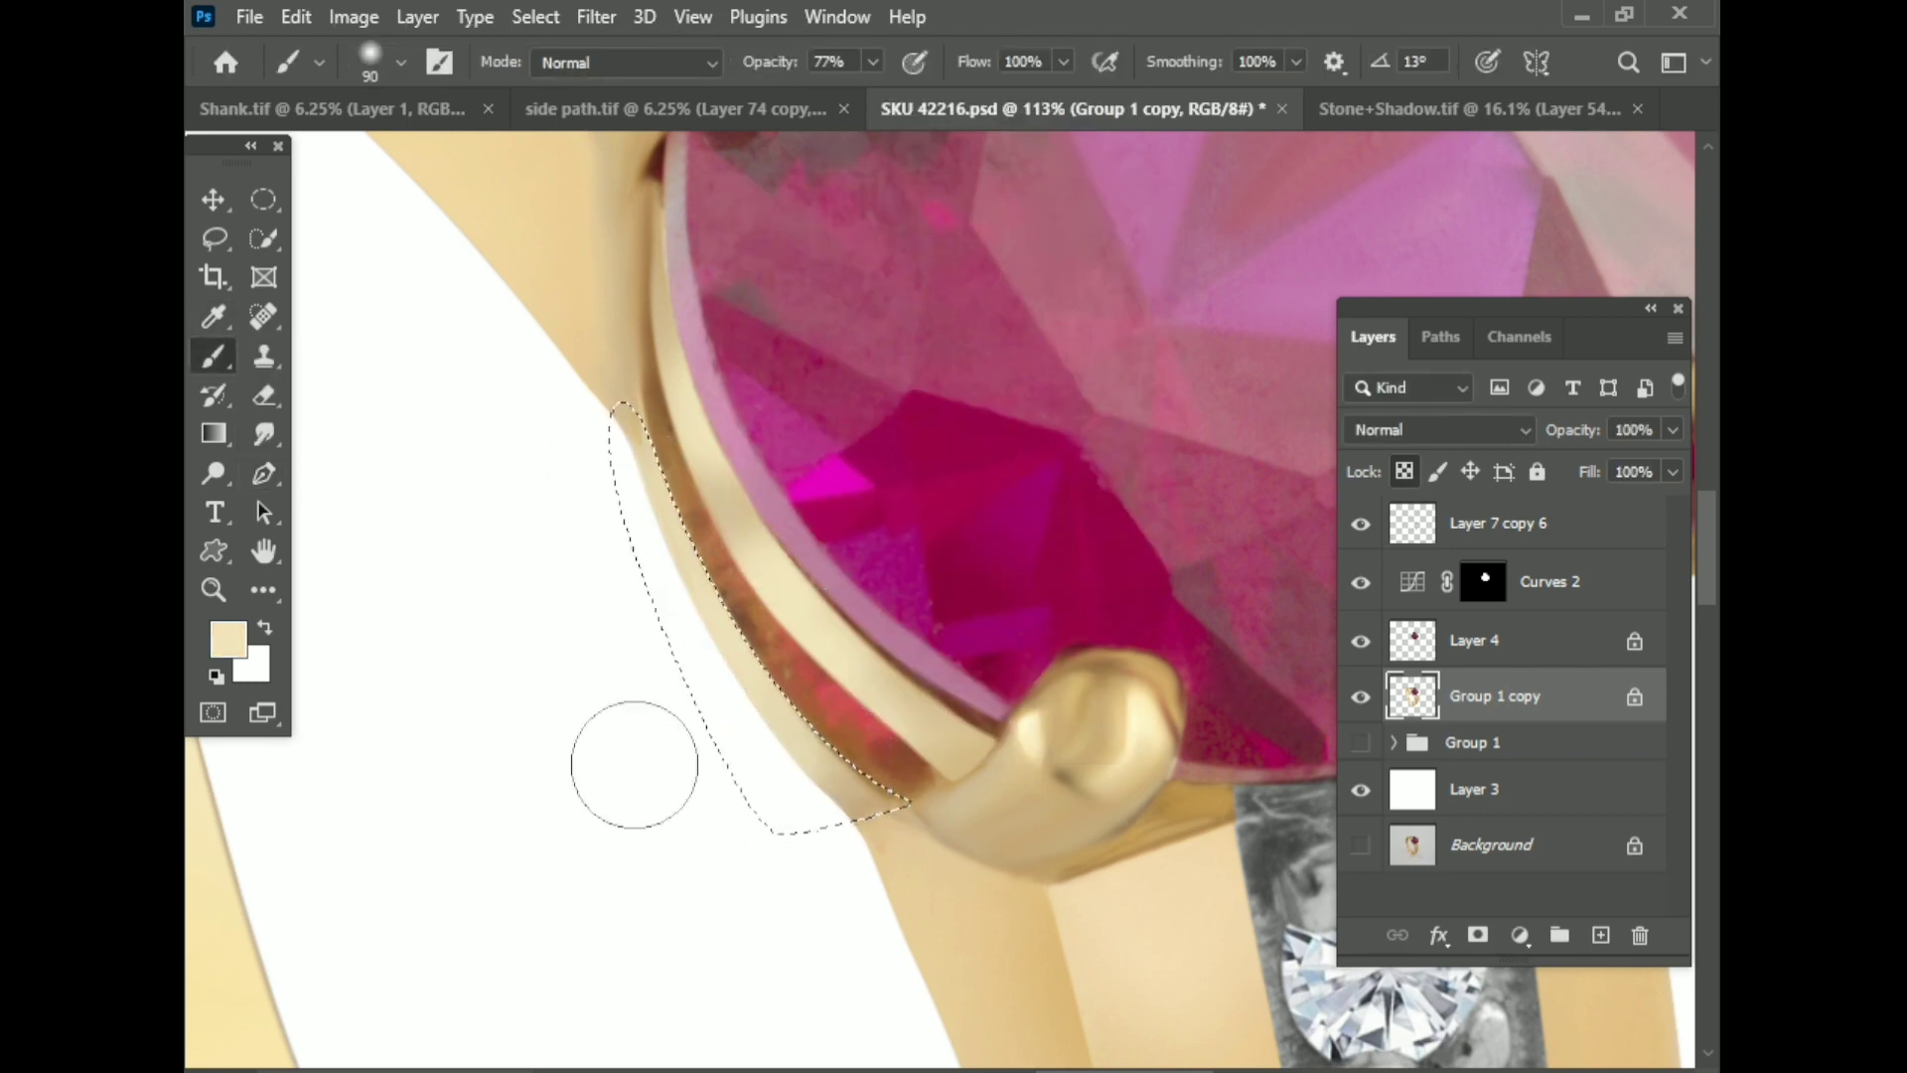
key("ctrl+d")
key("ctrl+s")
scroll(733, 758, "down", 1)
scroll(707, 712, "down", 1)
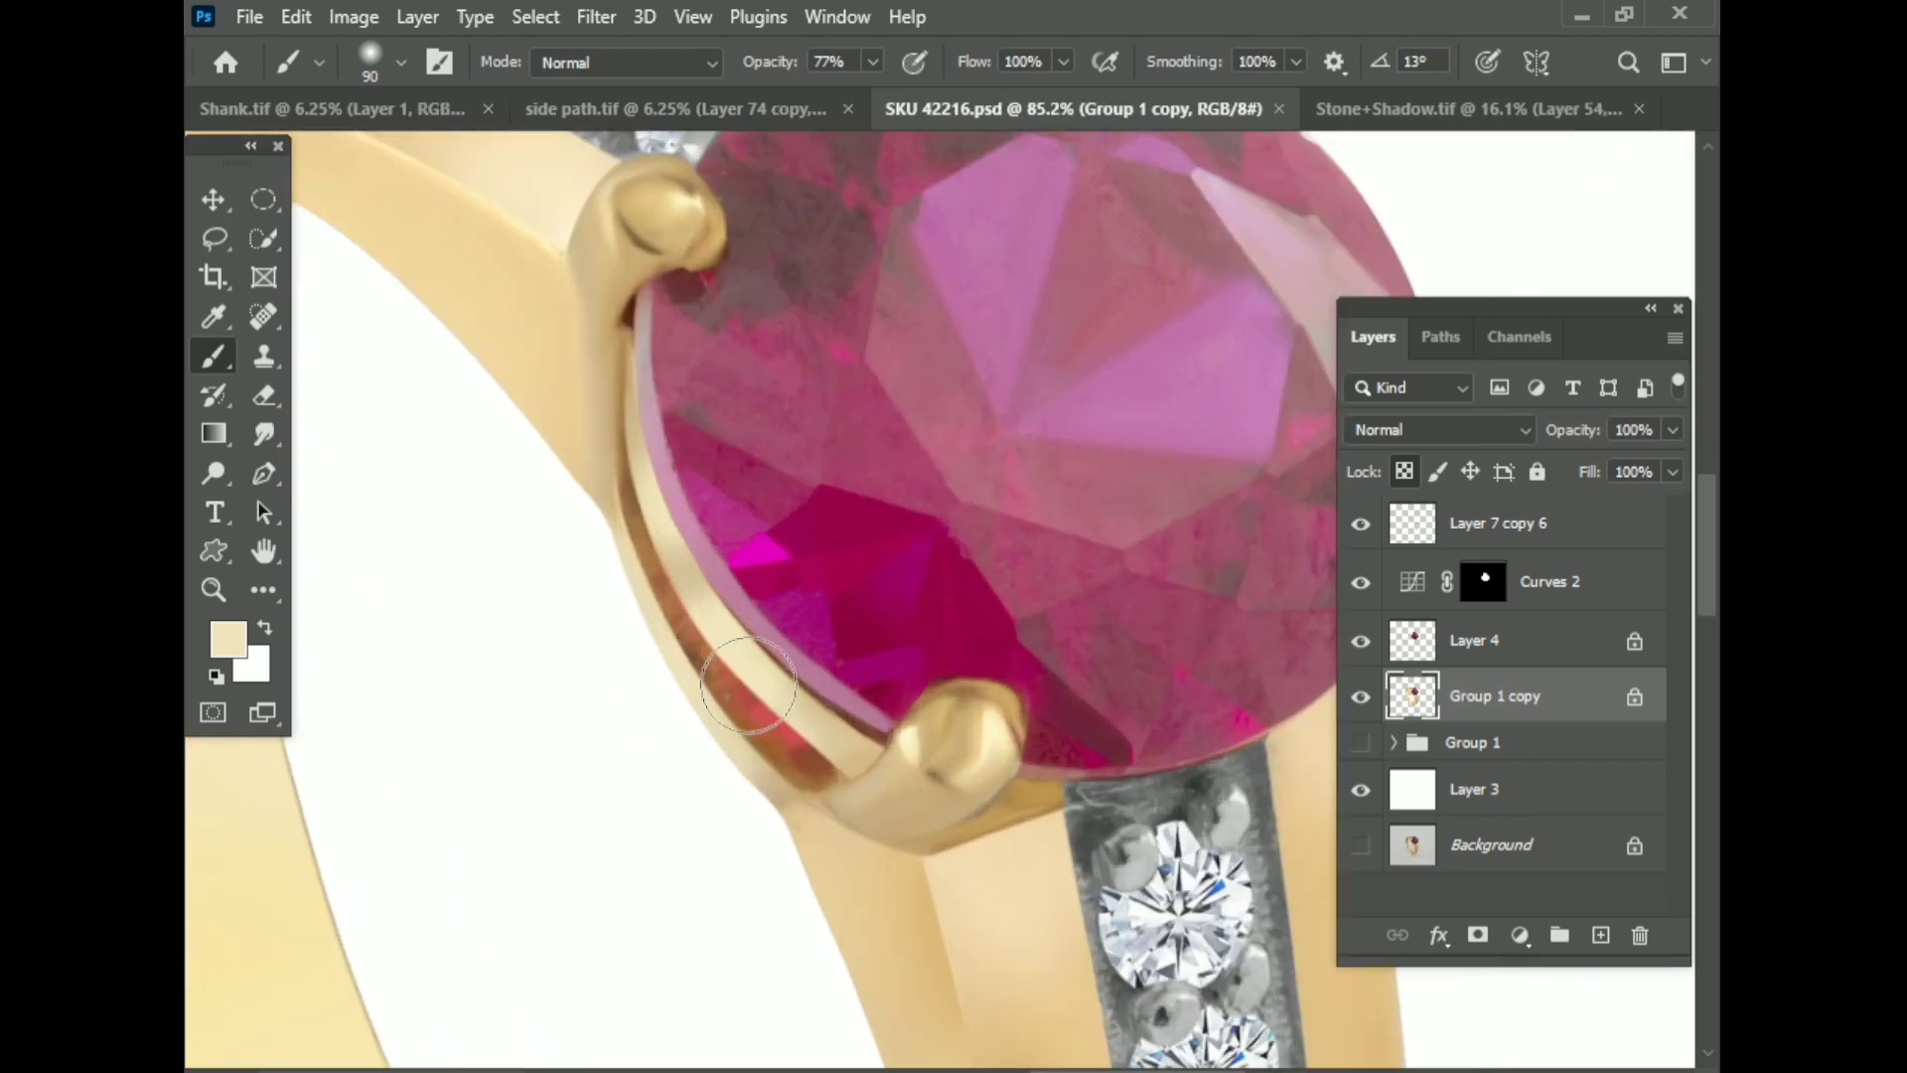
Step: Begin a new pen path with two anchors along the band edge
key("p")
scroll(735, 596, "up", 5)
left_click(1031, 981)
left_click(765, 737)
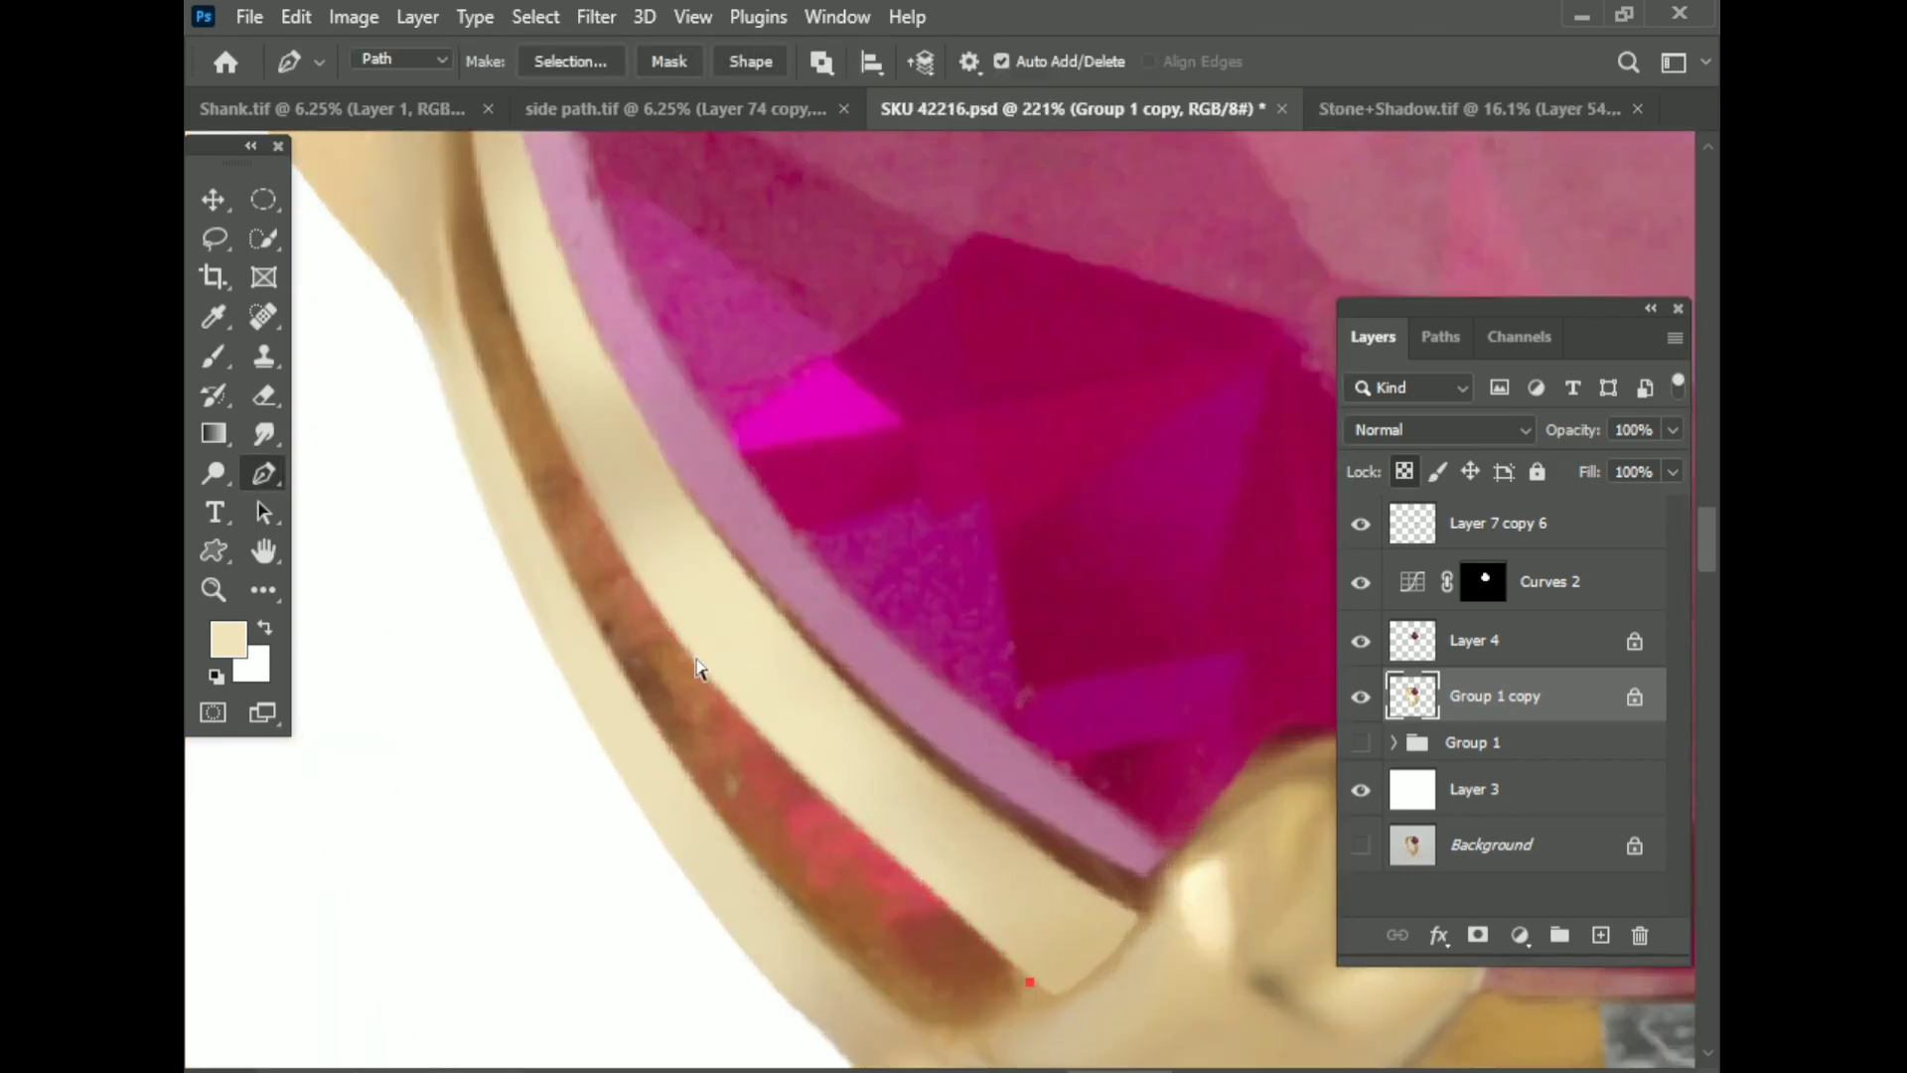
Step: Switch to the Mixer Brush, enlarge it slightly, and fit the whole ring on screen
scroll(698, 668, "up", 1)
right_click(214, 356)
left_click(328, 438)
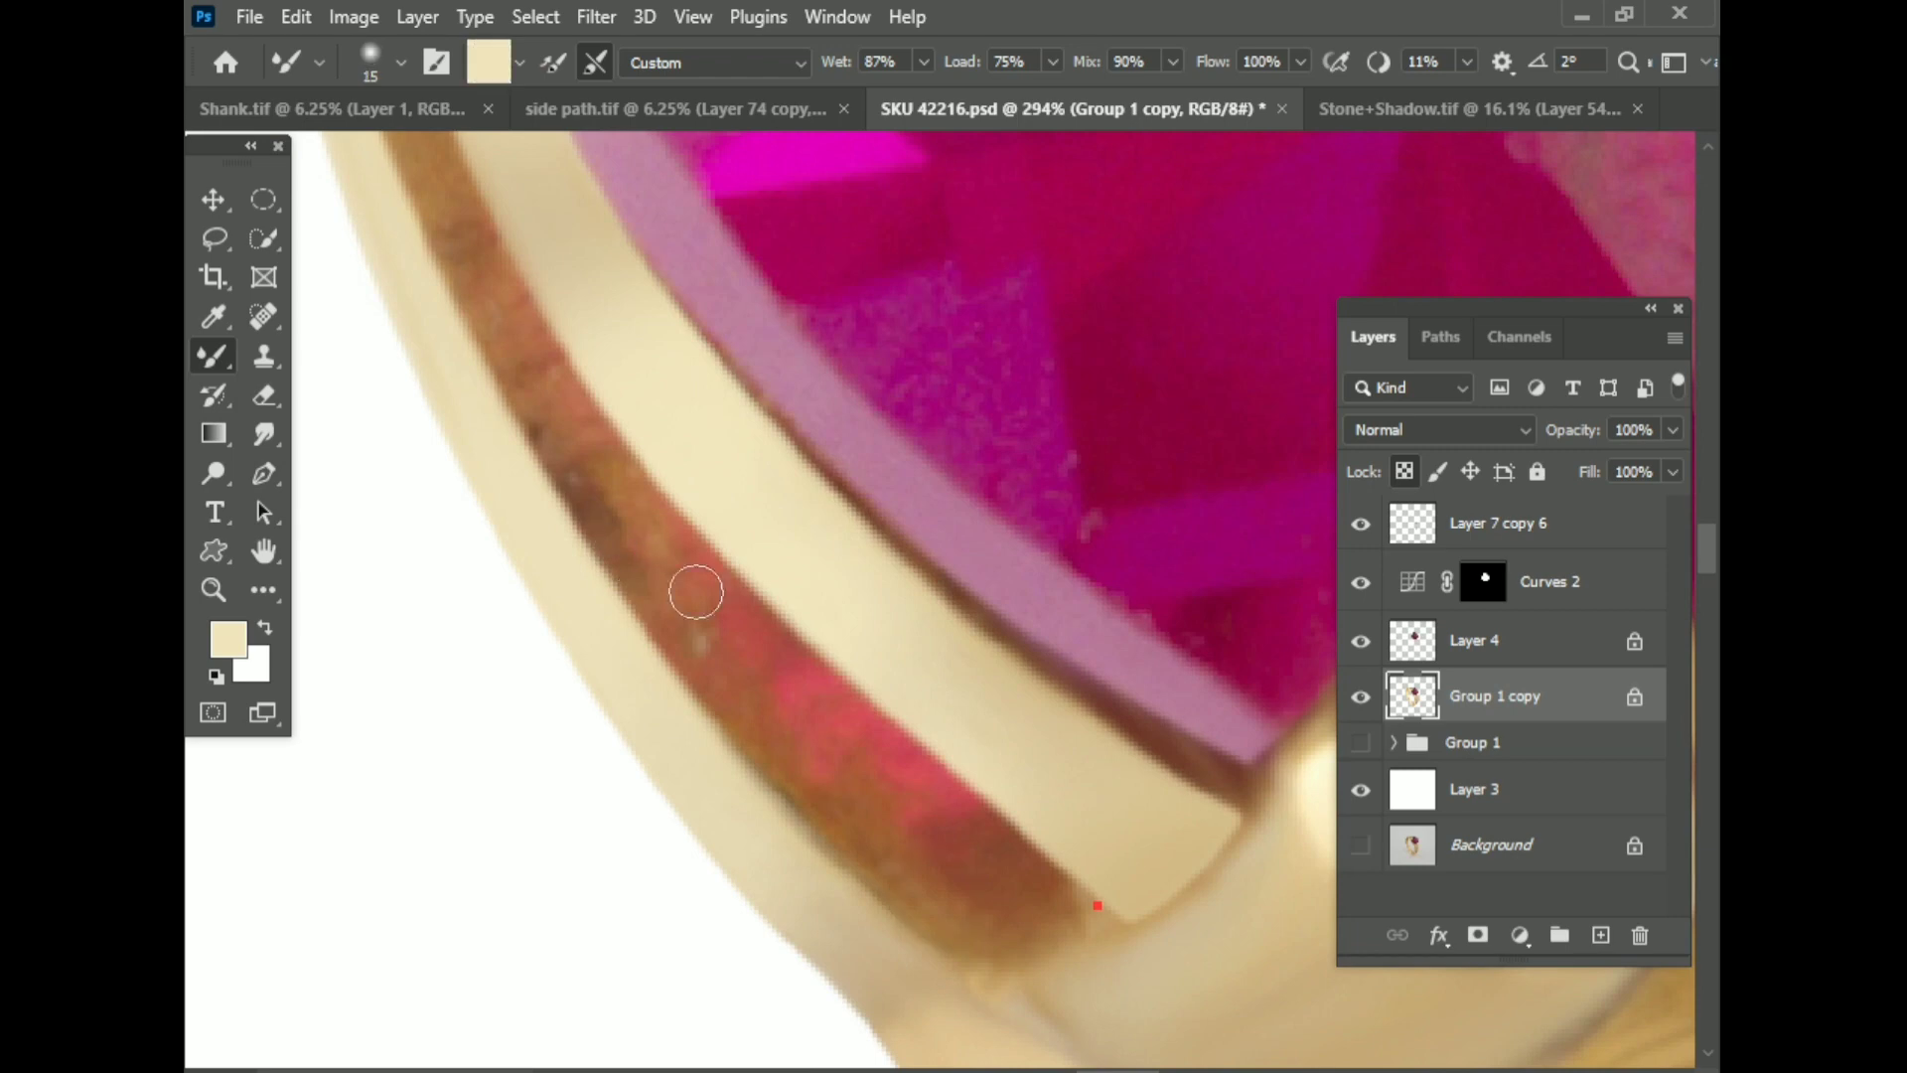
key("bracketright")
scroll(438, 413, "up", 5)
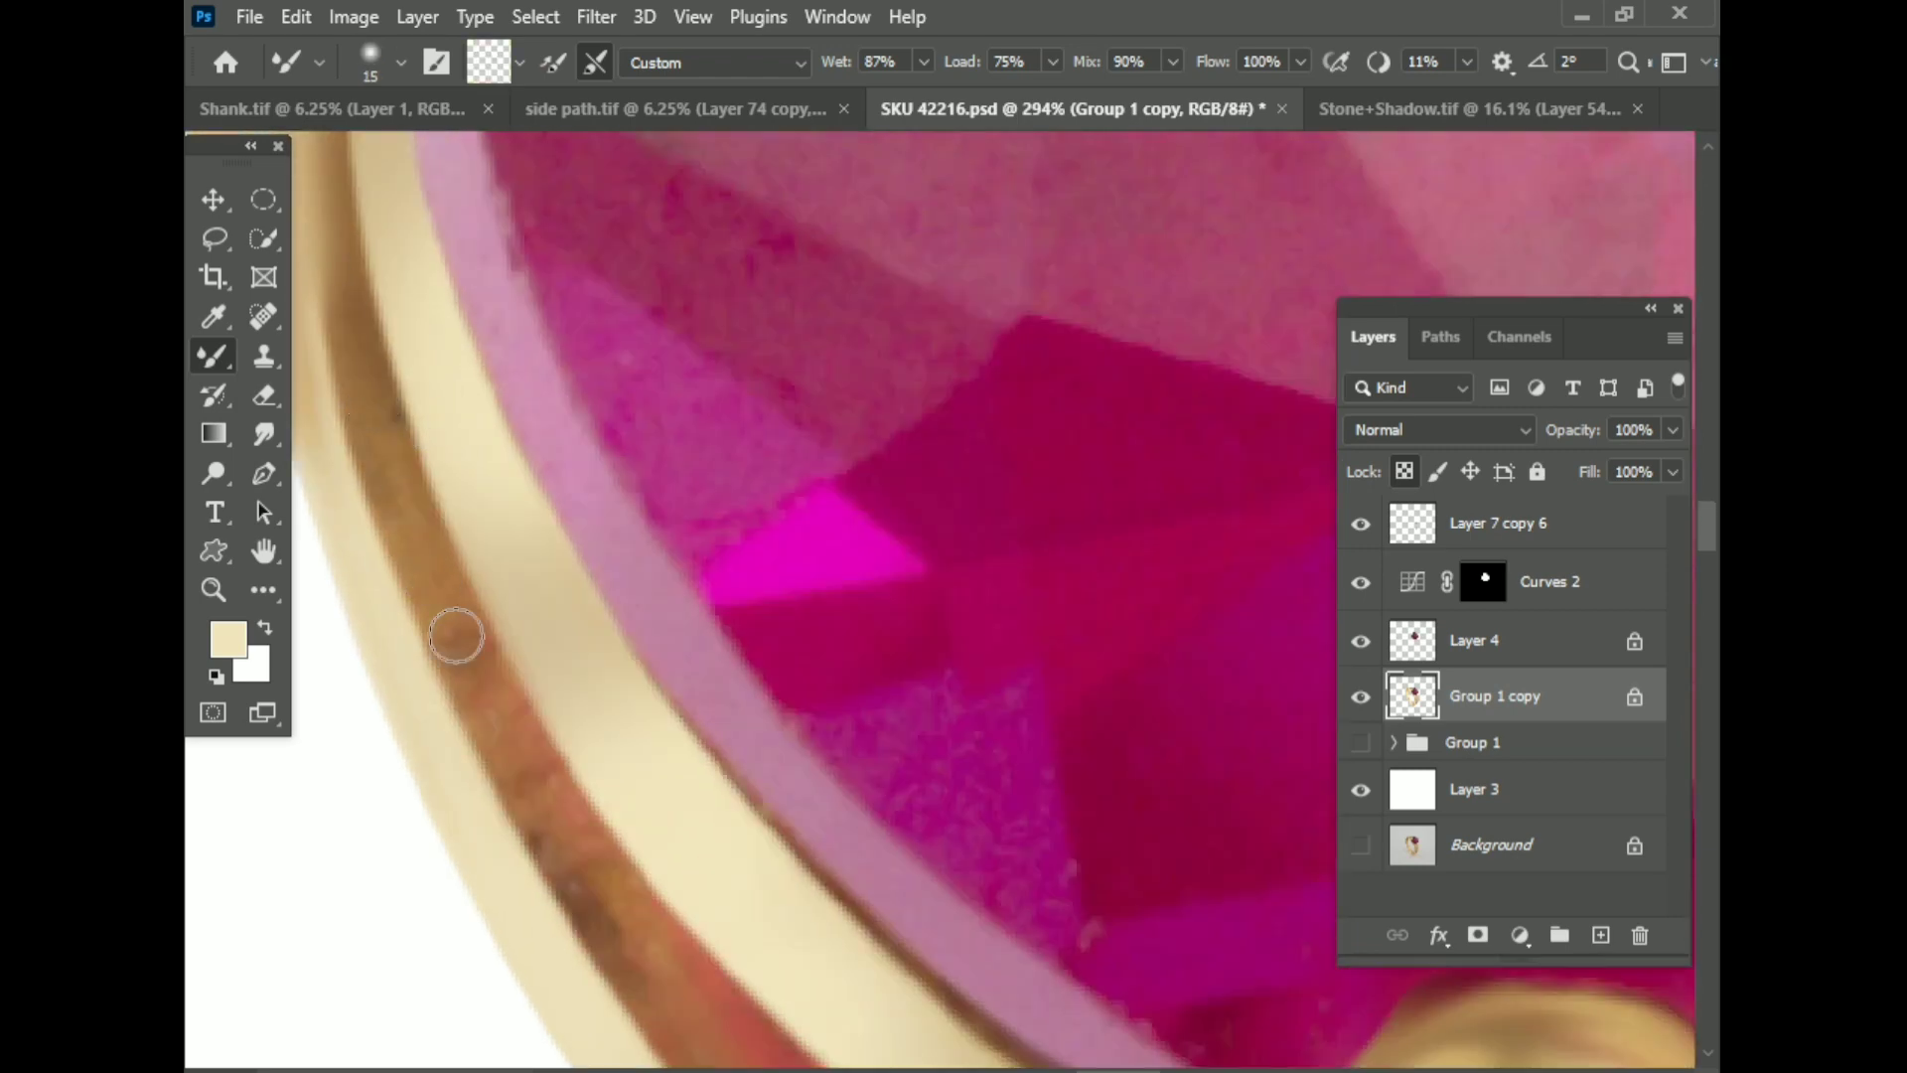
scroll(559, 596, "down", 3)
key("ctrl+0")
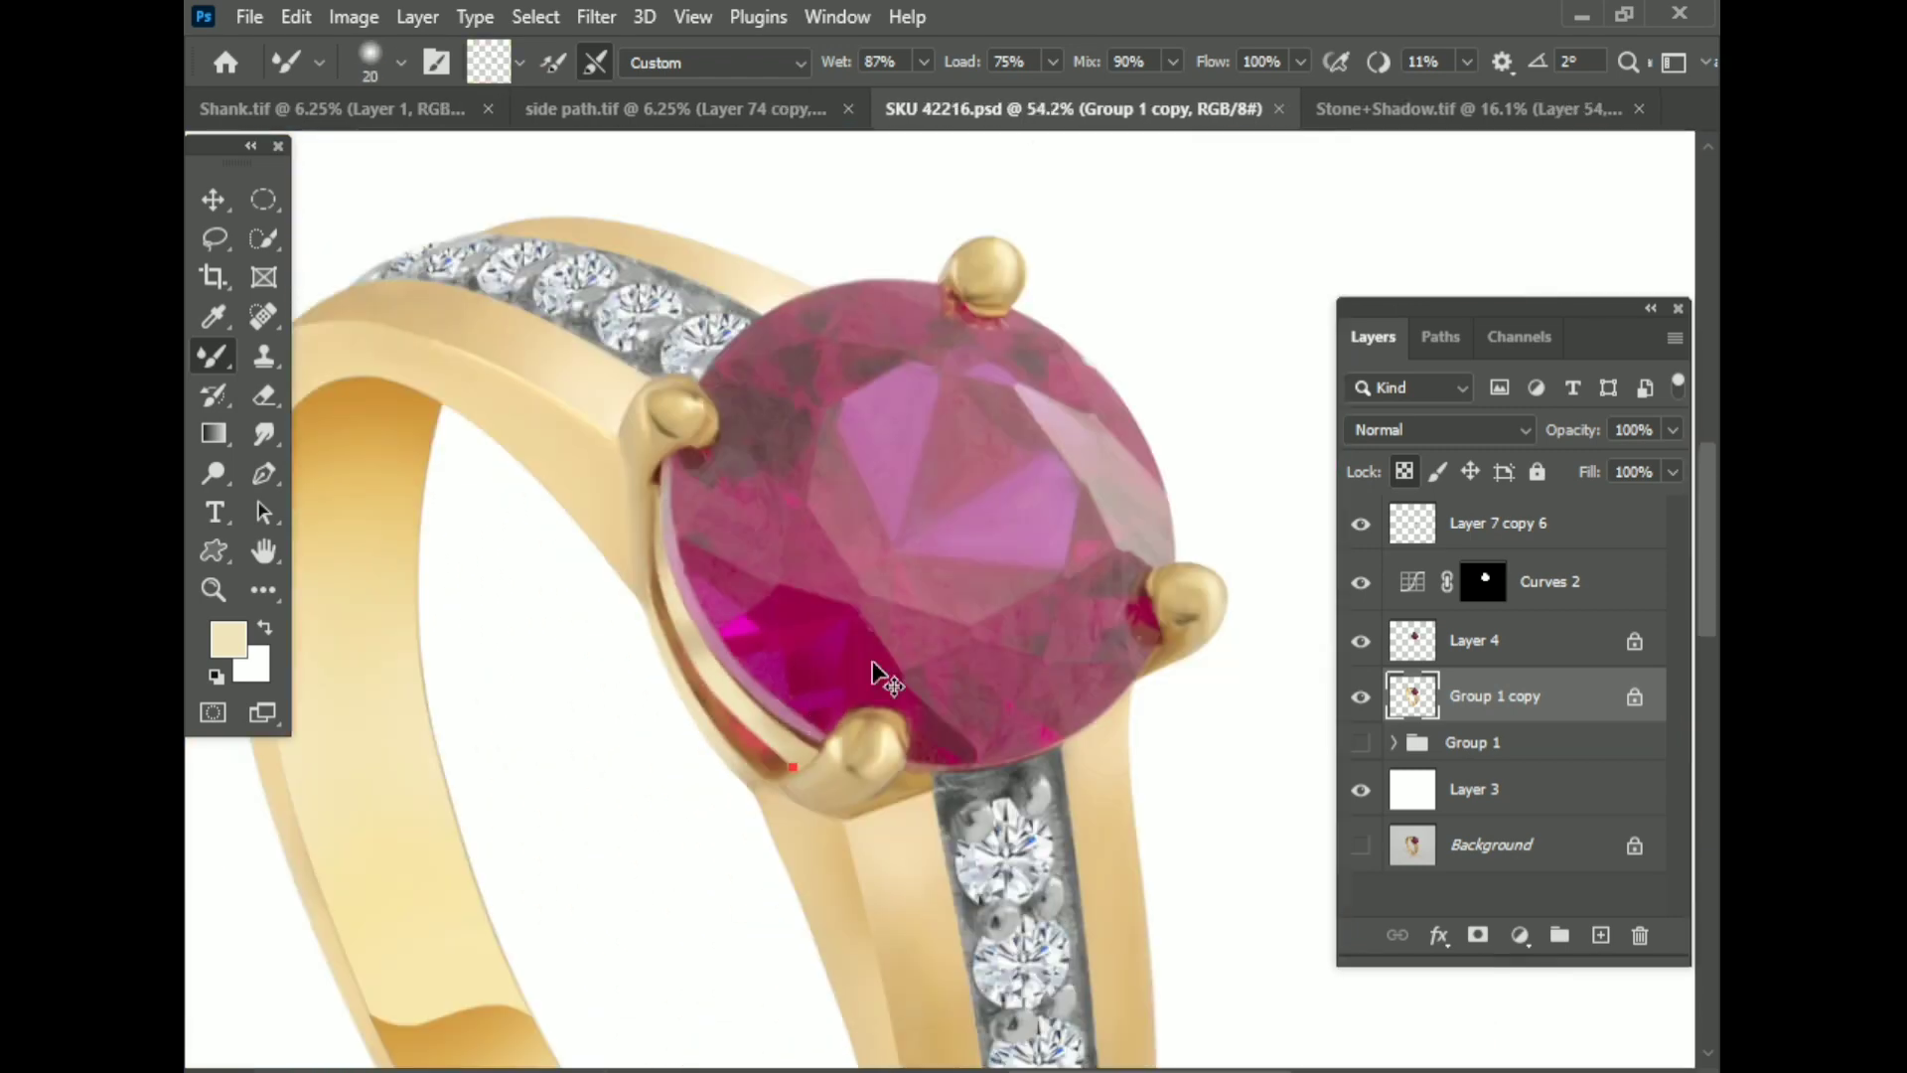
scroll(815, 576, "up", 10)
Step: Blend the band edge below the lower-left prong with Mixer Brush strokes, undoing unwanted ones
left_click_drag(879, 698, 831, 682)
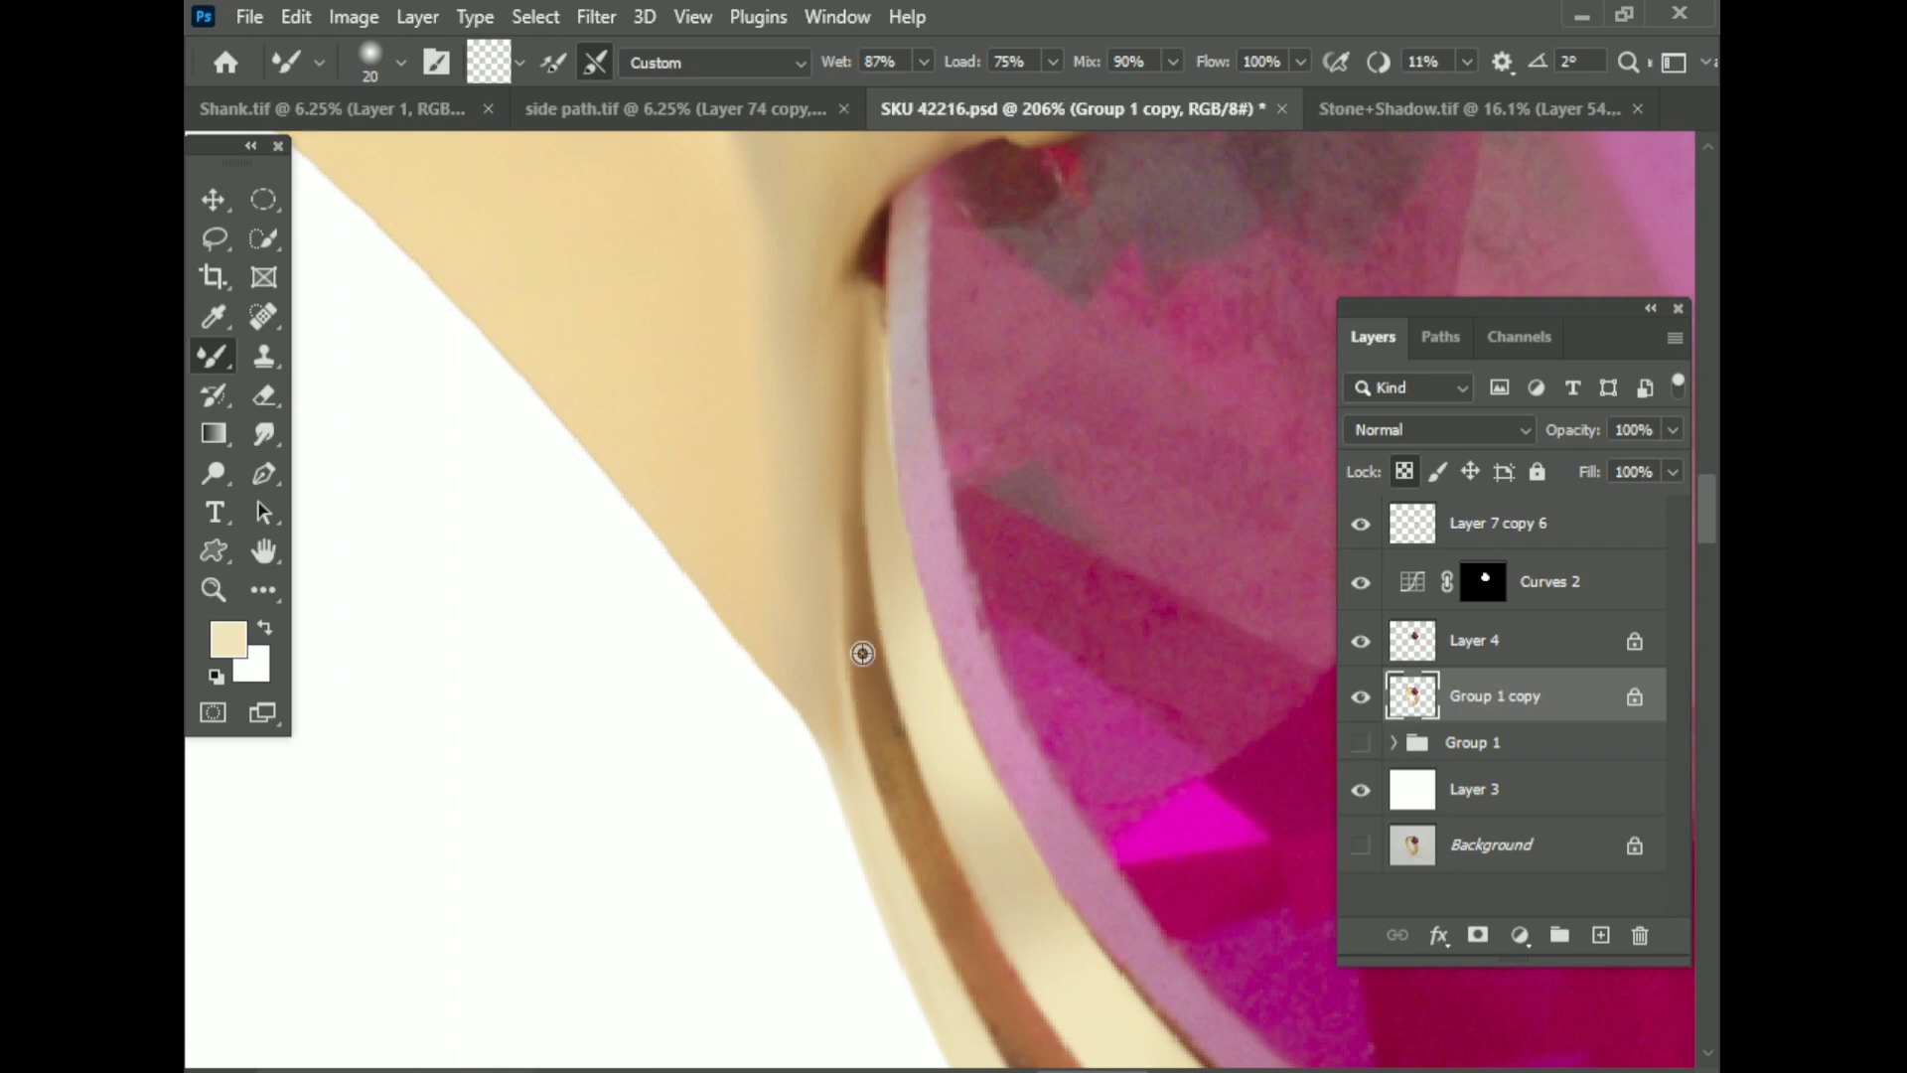
key("ctrl+z")
key("ctrl+0")
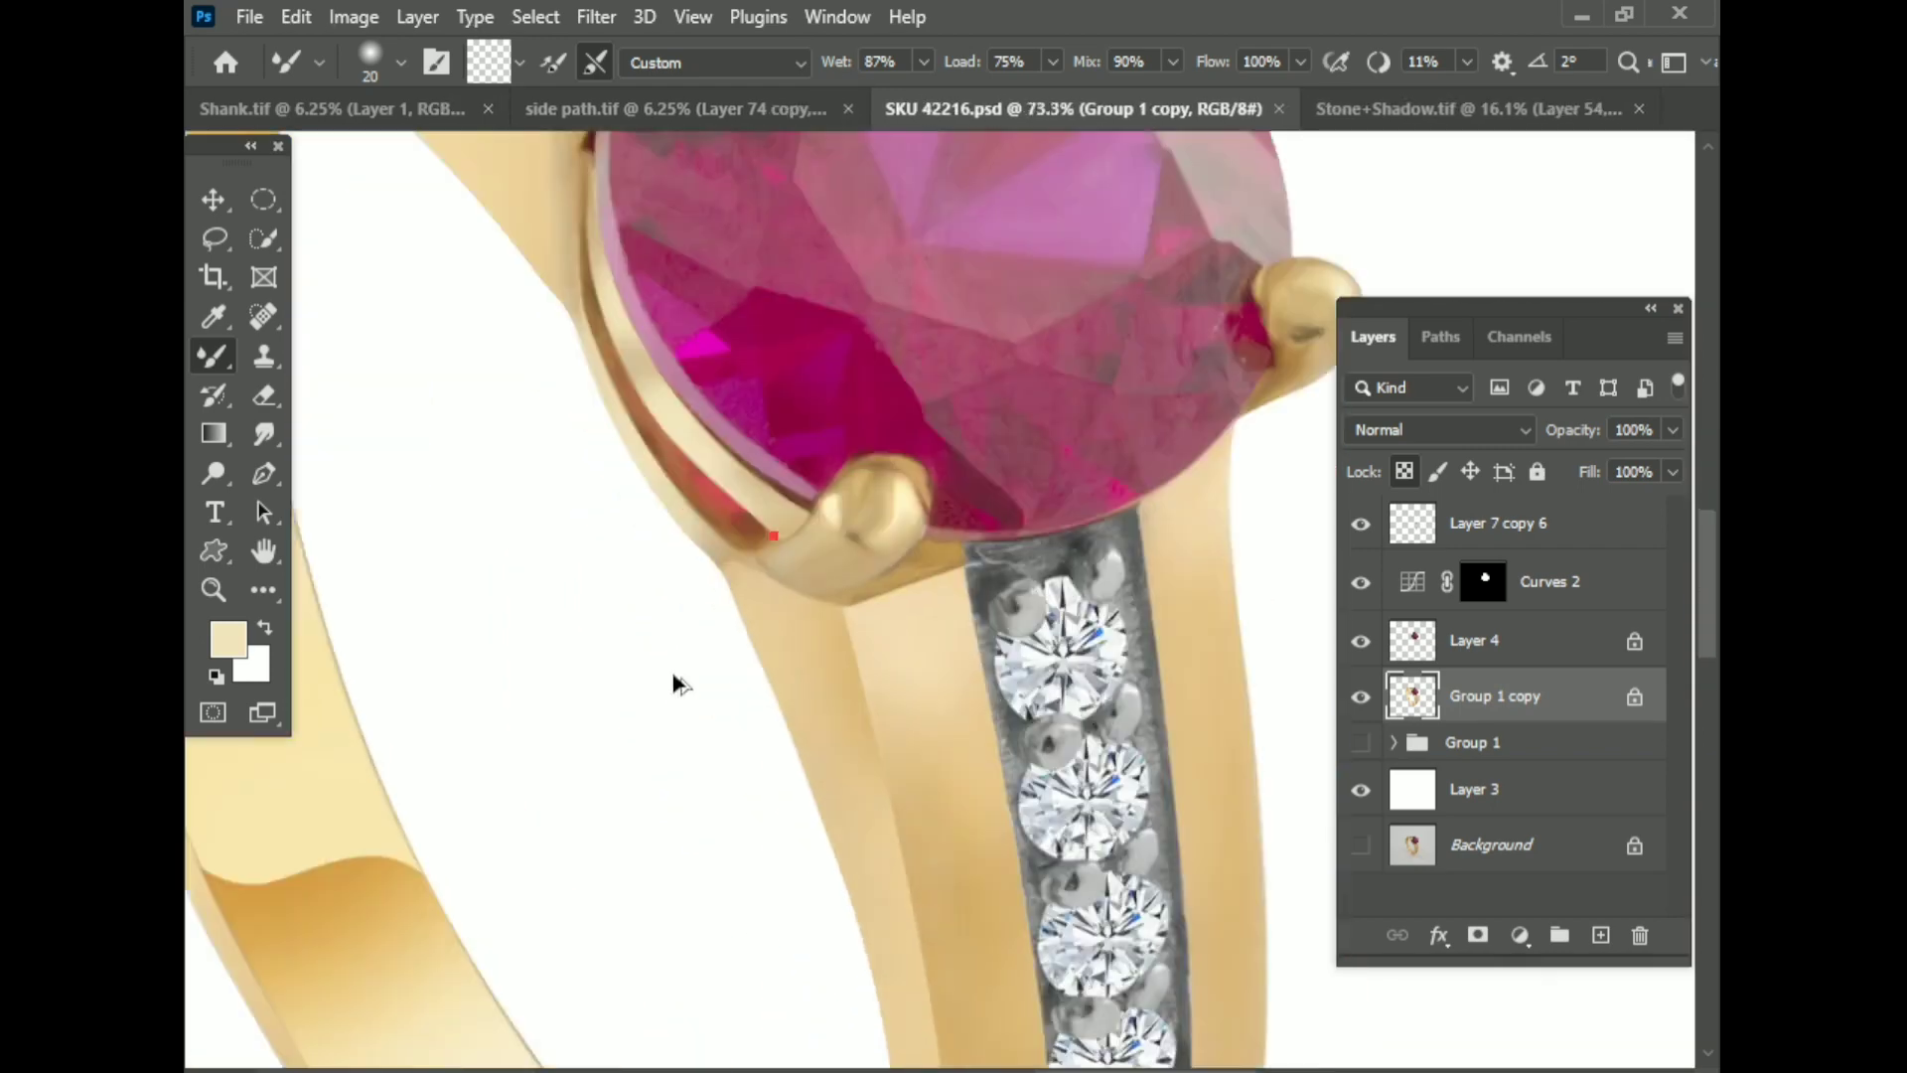
scroll(615, 508, "up", 10)
left_click_drag(615, 508, 785, 696)
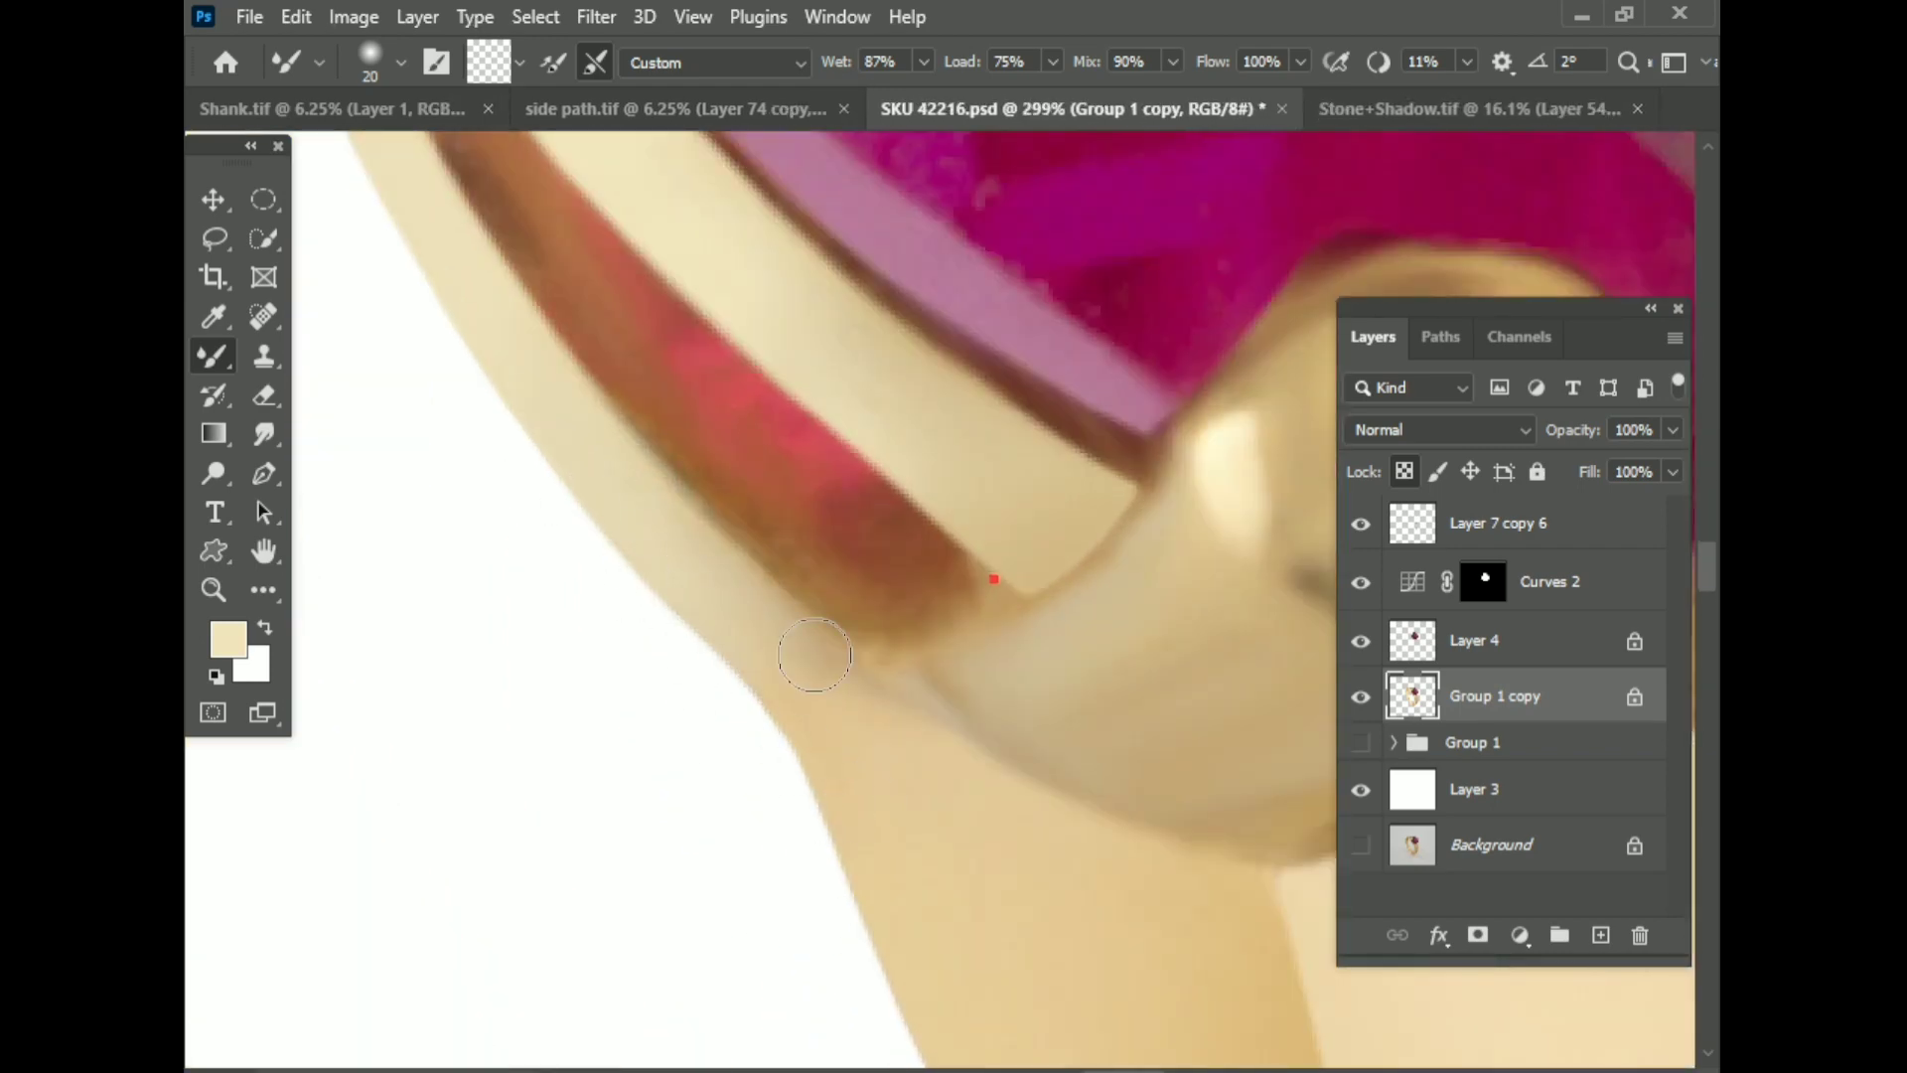
key("ctrl+z")
scroll(794, 725, "down", 10)
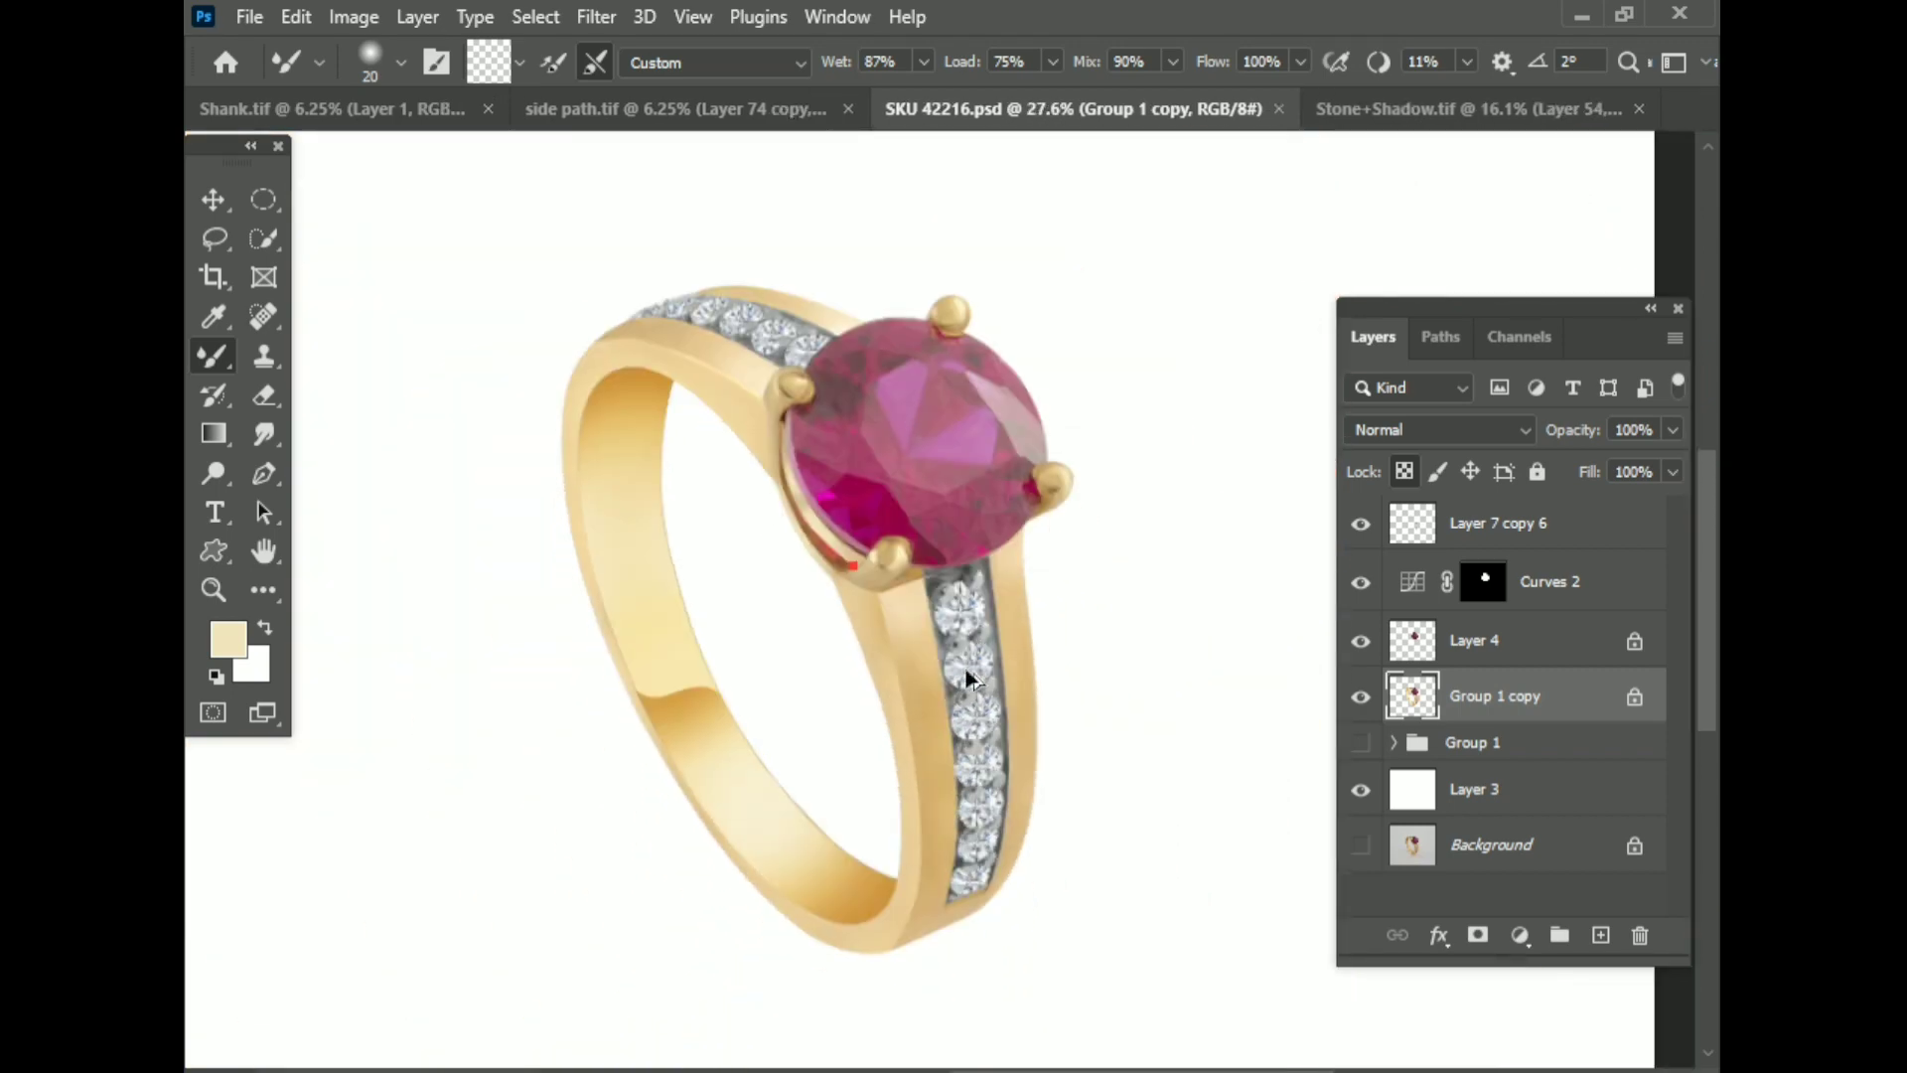
scroll(966, 678, "up", 2)
Step: Duplicate the ring layer and hide the original Group 1 copy
left_click(264, 434)
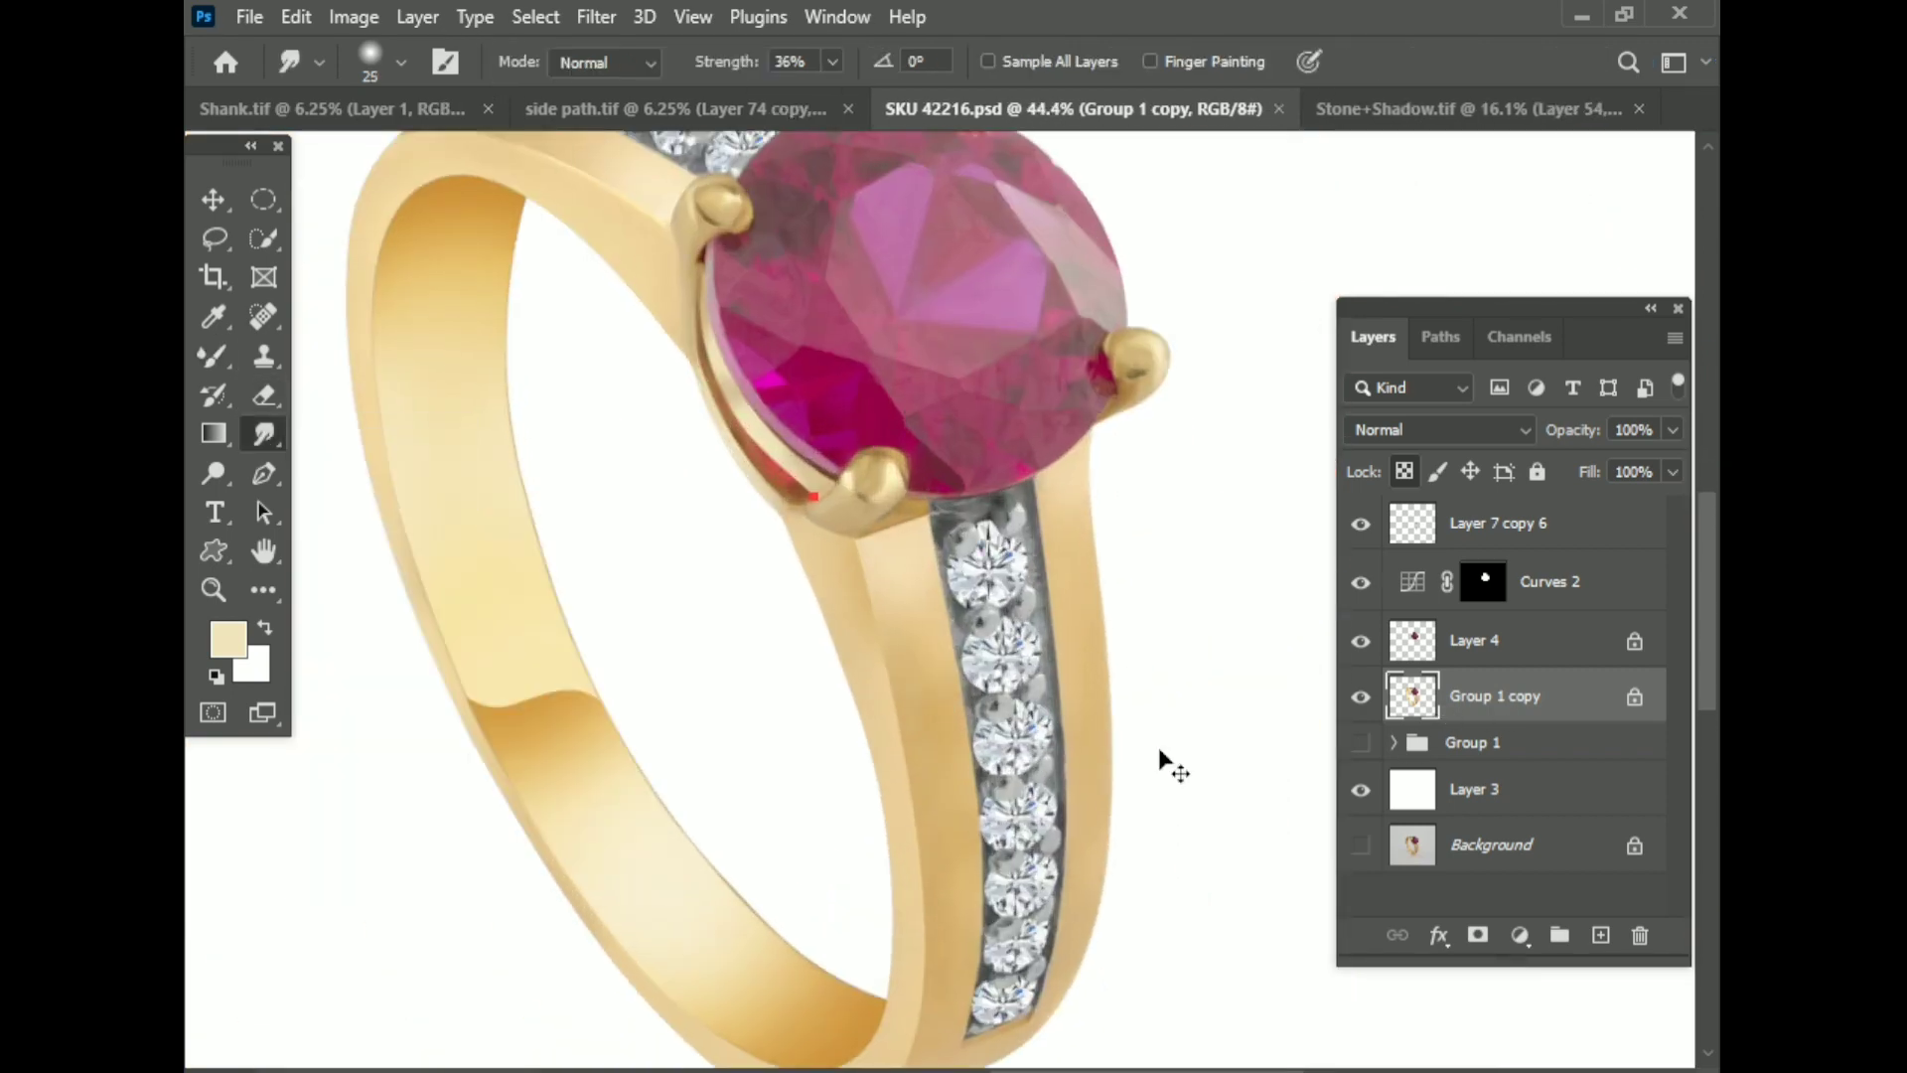
key("ctrl+j")
left_click(1360, 752)
right_click(214, 355)
left_click(383, 438)
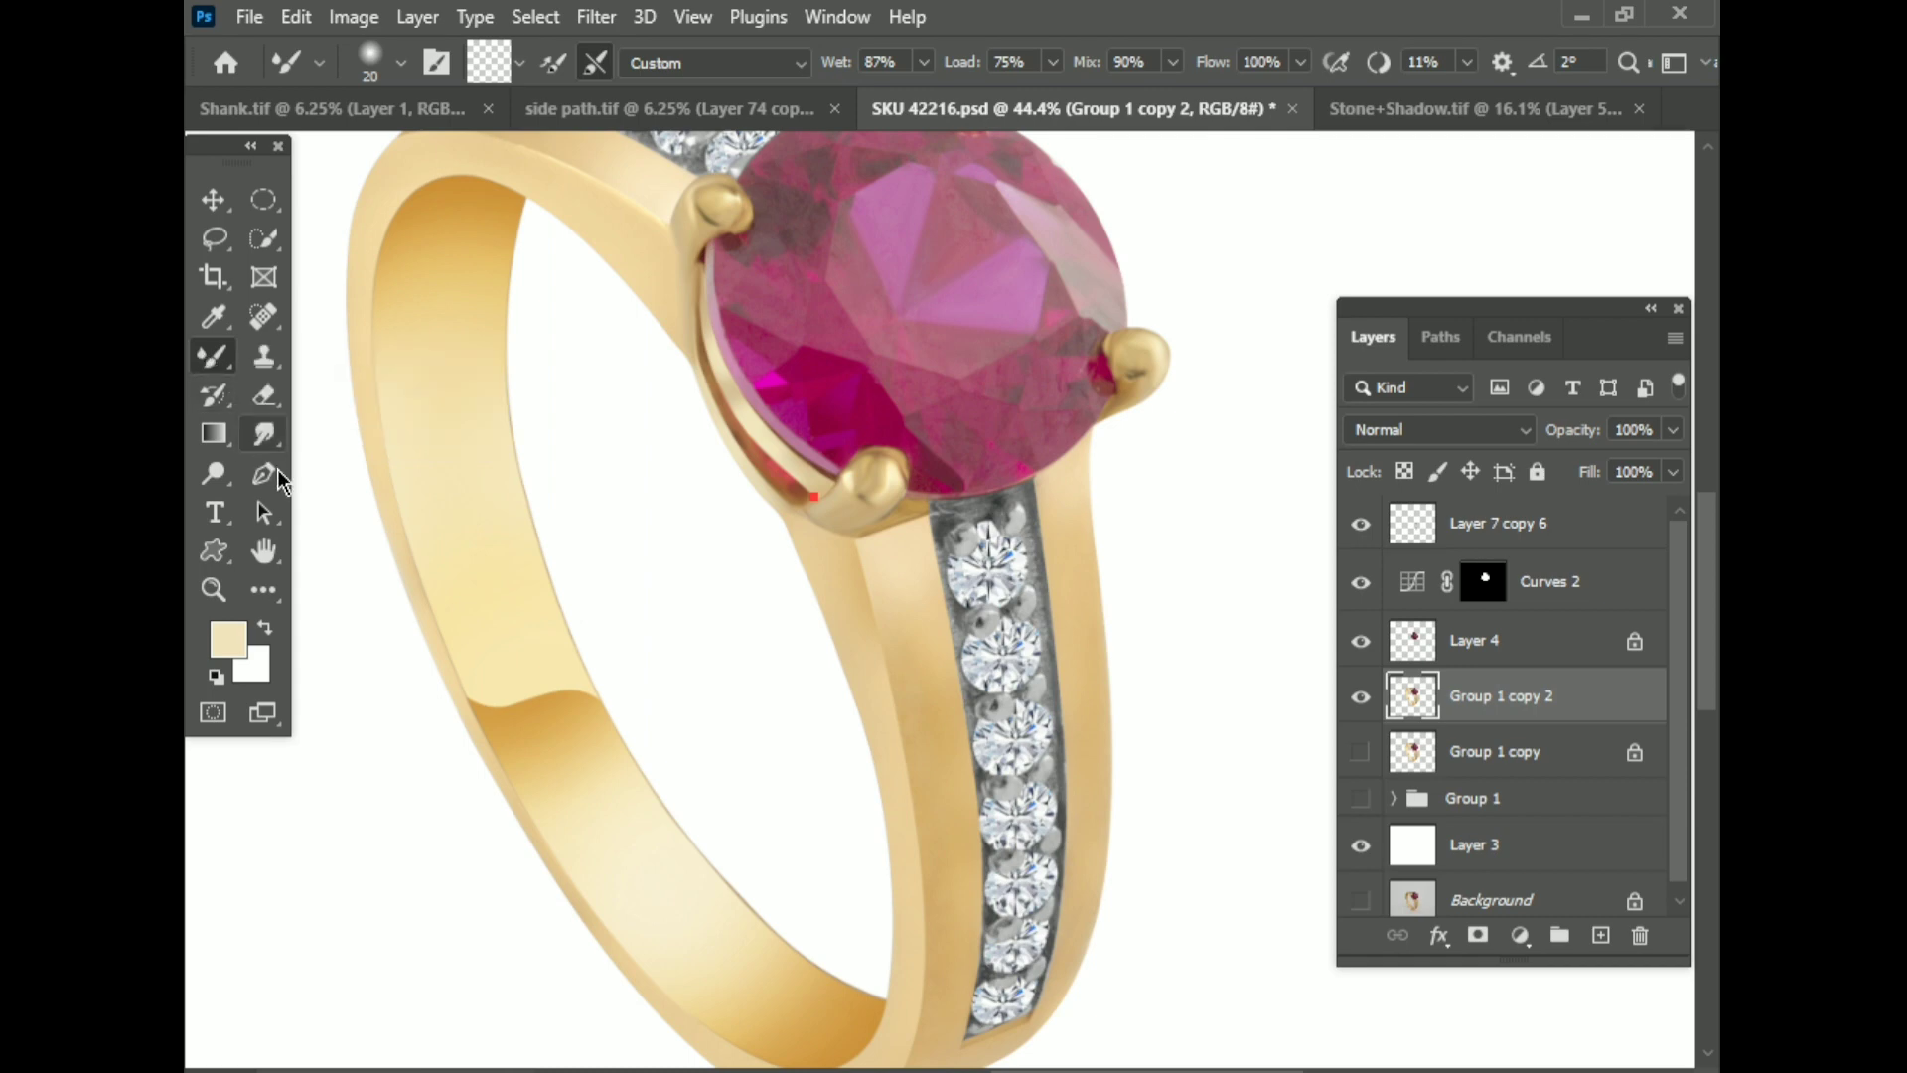
Step: Select the Blur tool and raise its strength to 71%
right_click(264, 434)
left_click(383, 430)
scroll(904, 556, "up", 3)
scroll(904, 556, "up", 3)
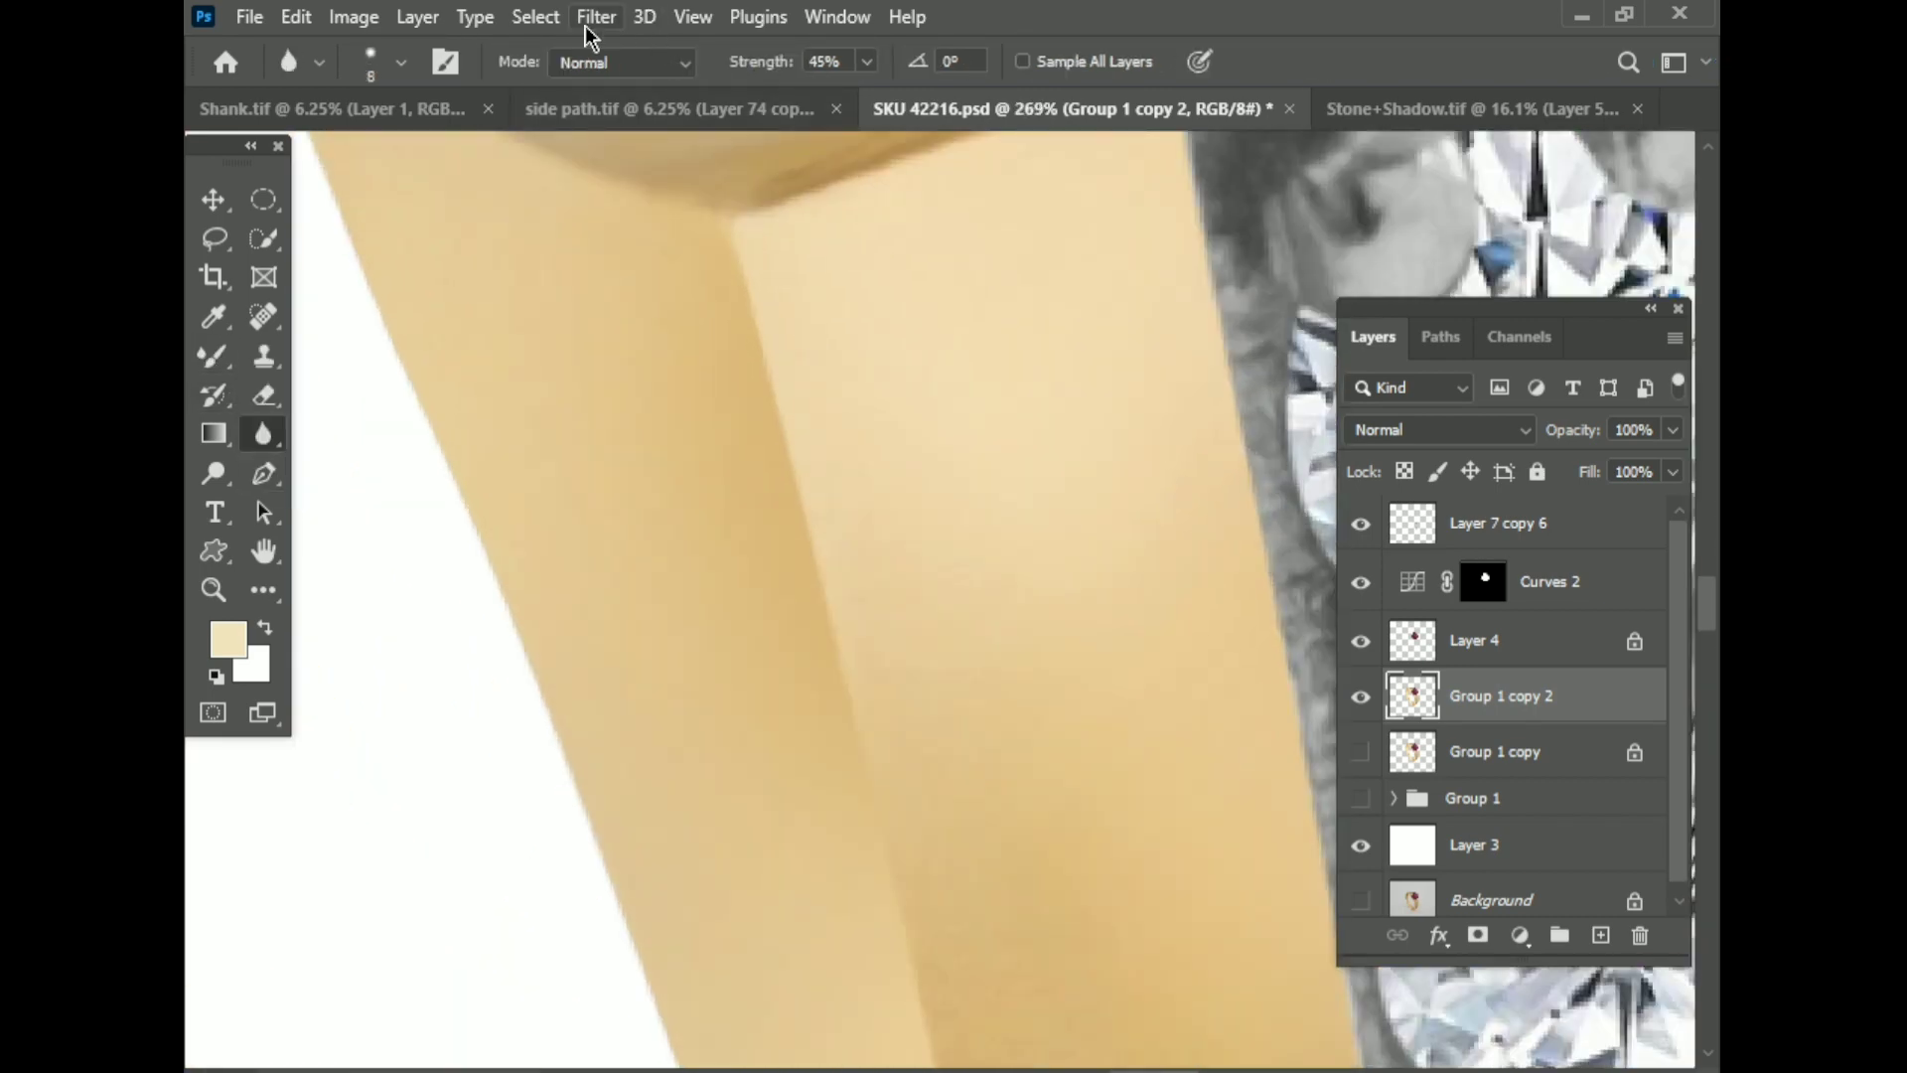
left_click_drag(891, 103, 909, 97)
scroll(787, 465, "down", 2)
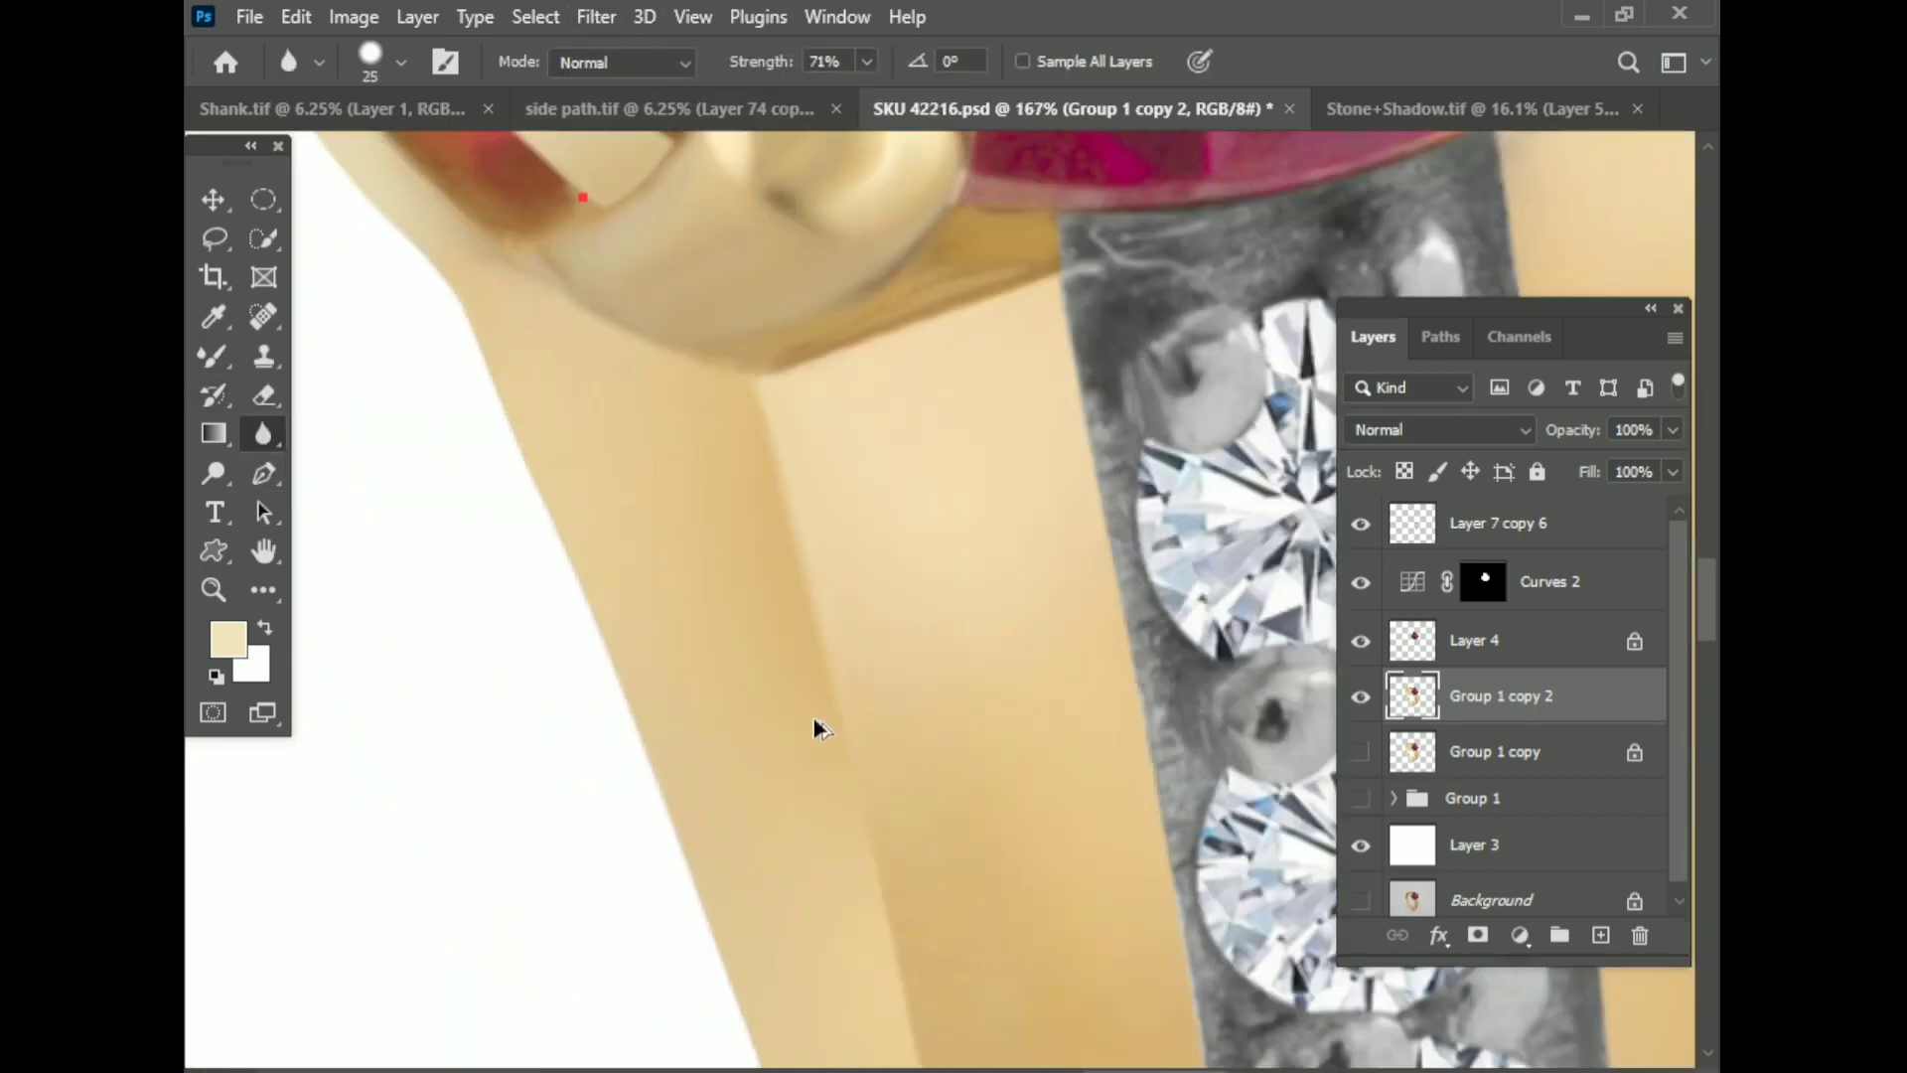
scroll(813, 724, "down", 2)
scroll(812, 724, "down", 2)
scroll(957, 890, "down", 2)
scroll(943, 879, "down", 2)
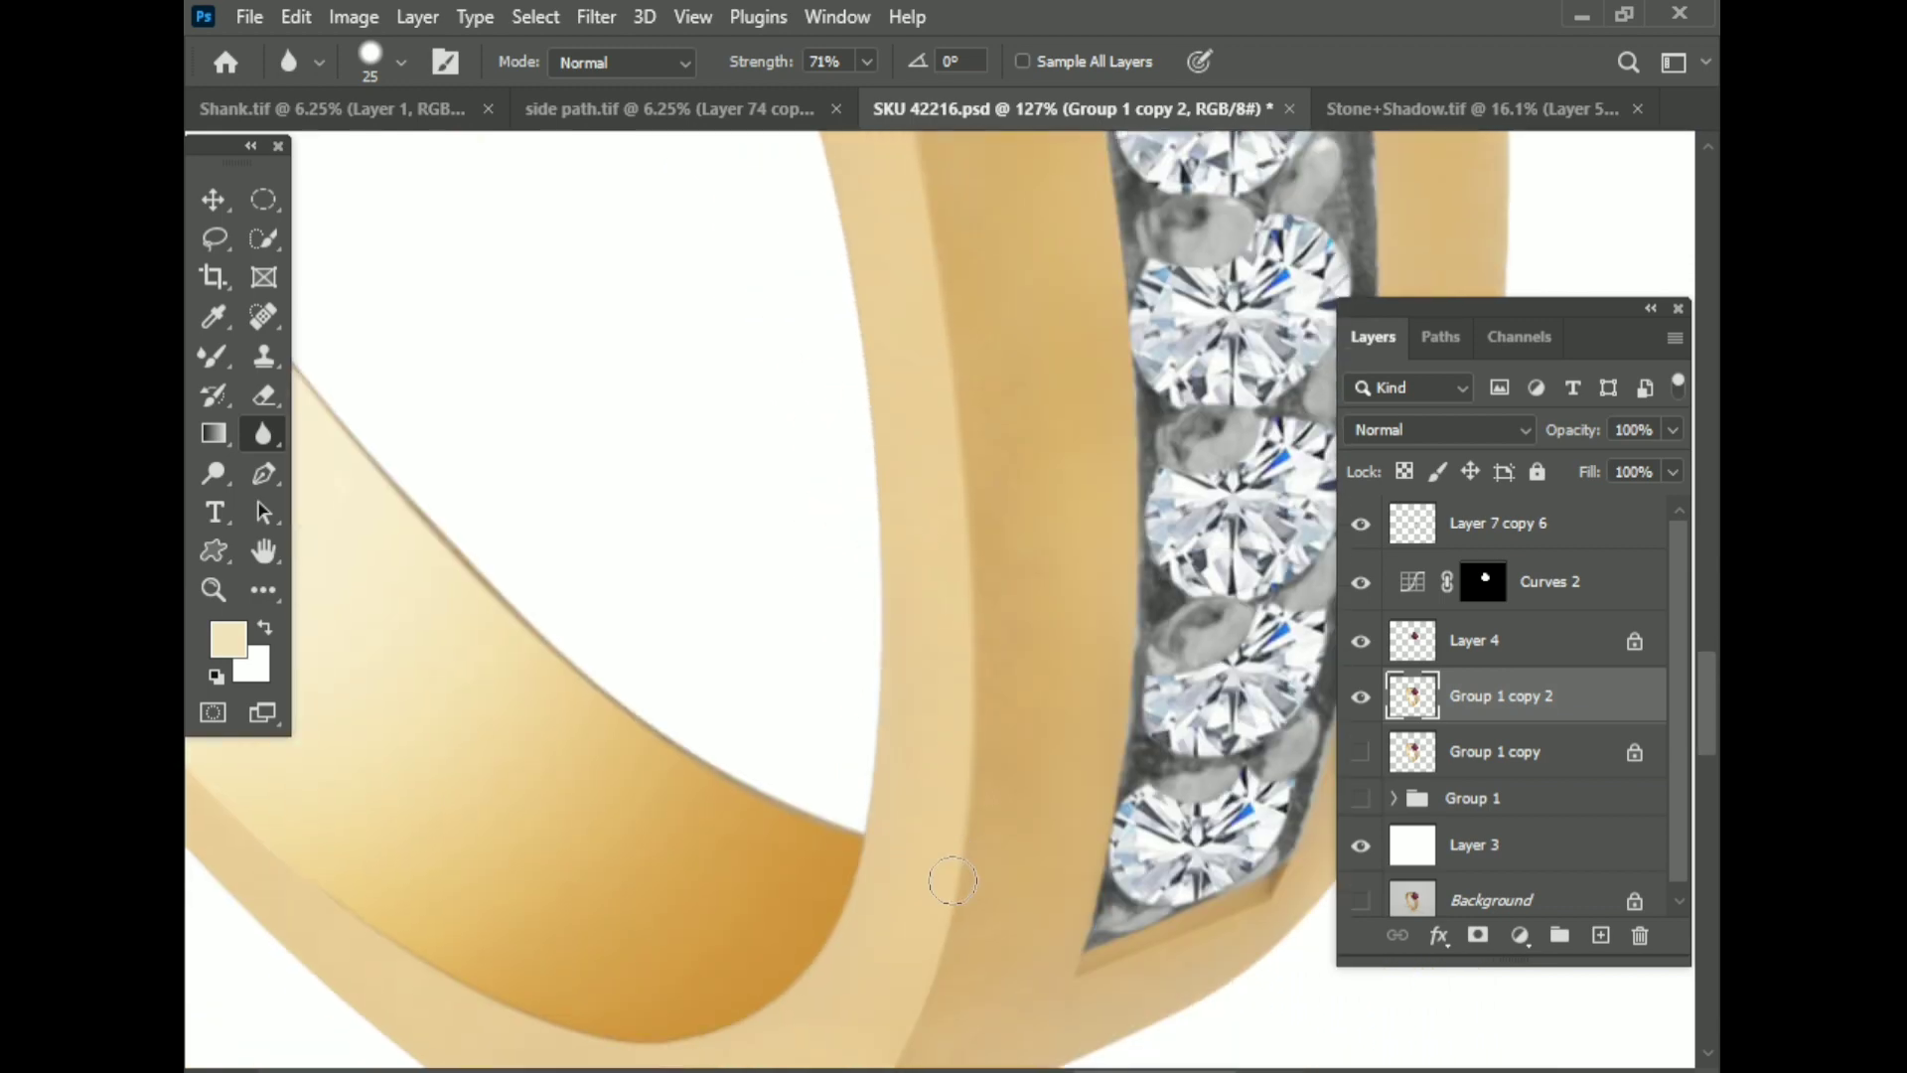
scroll(854, 993, "up", 2)
scroll(873, 830, "up", 1)
scroll(994, 924, "down", 4)
scroll(822, 443, "up", 3)
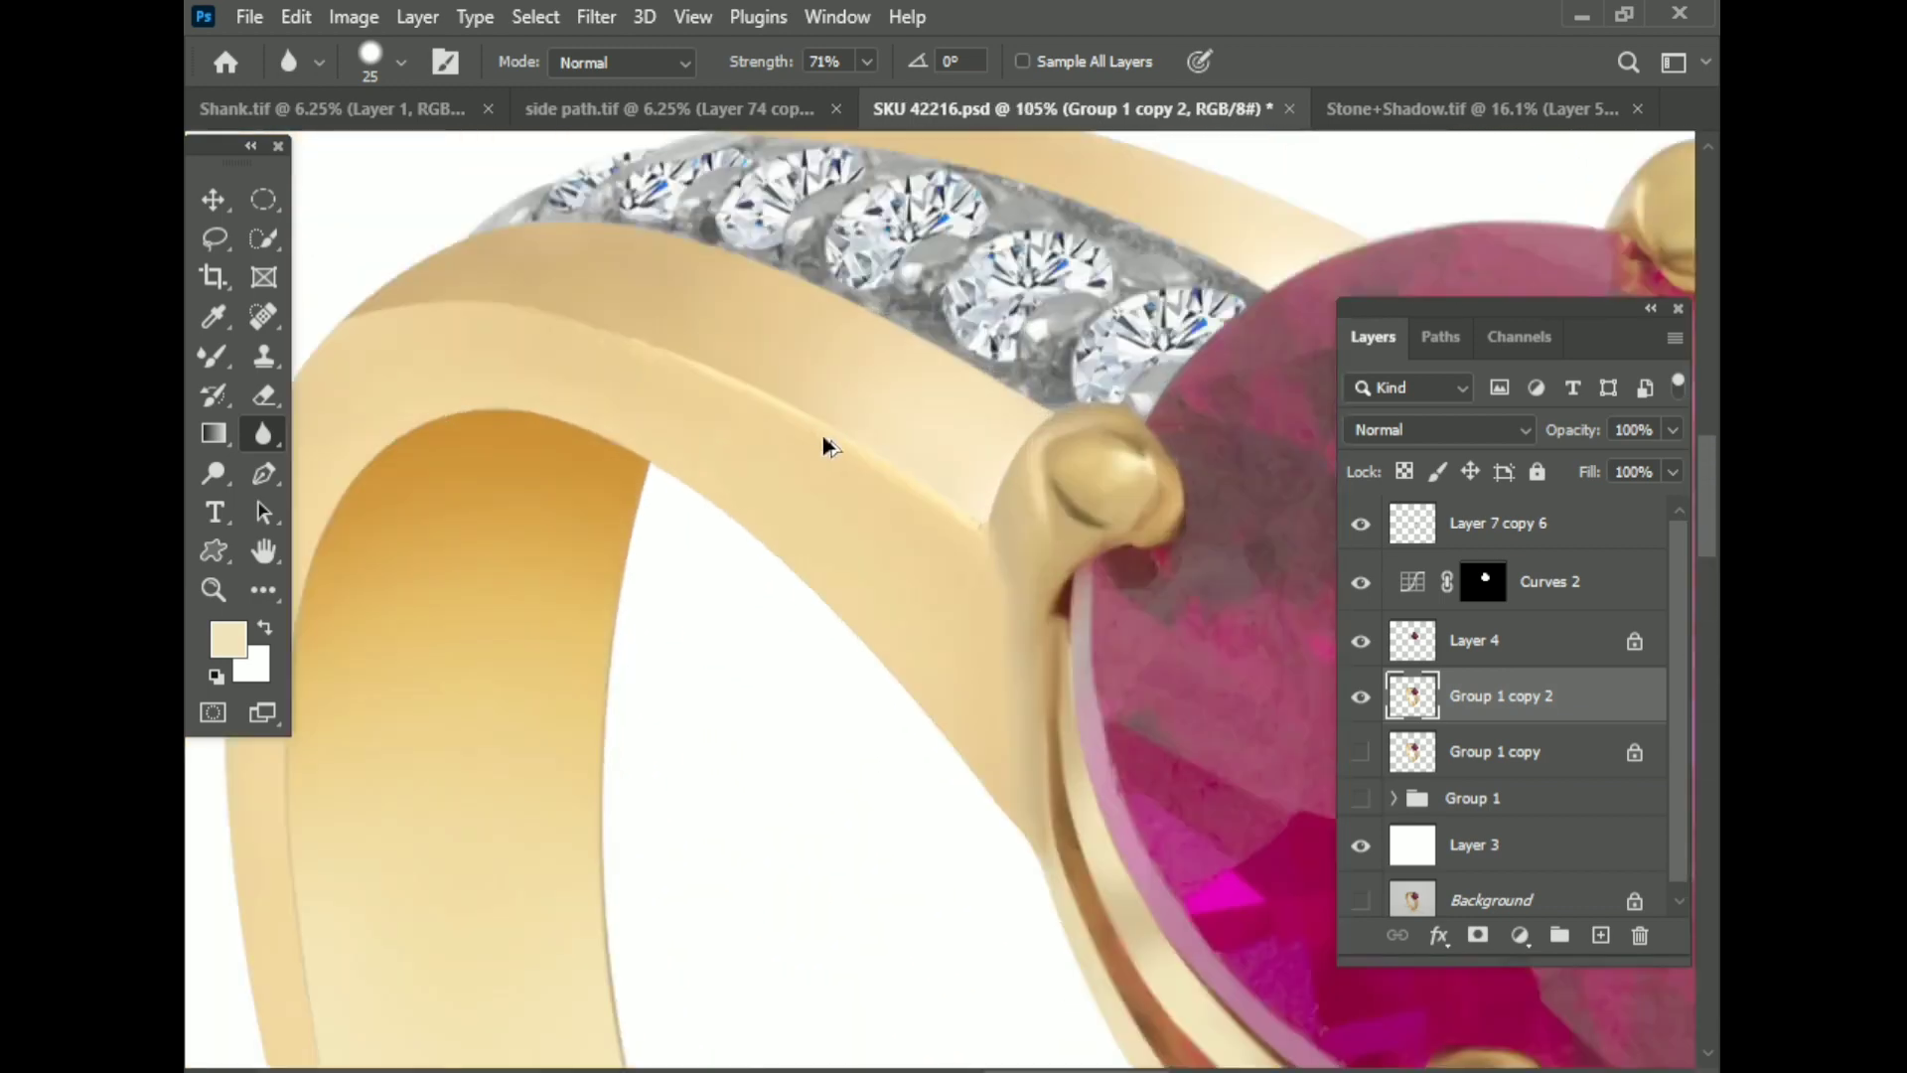
scroll(983, 515, "up", 2)
scroll(500, 269, "up", 1)
scroll(596, 318, "left", 3)
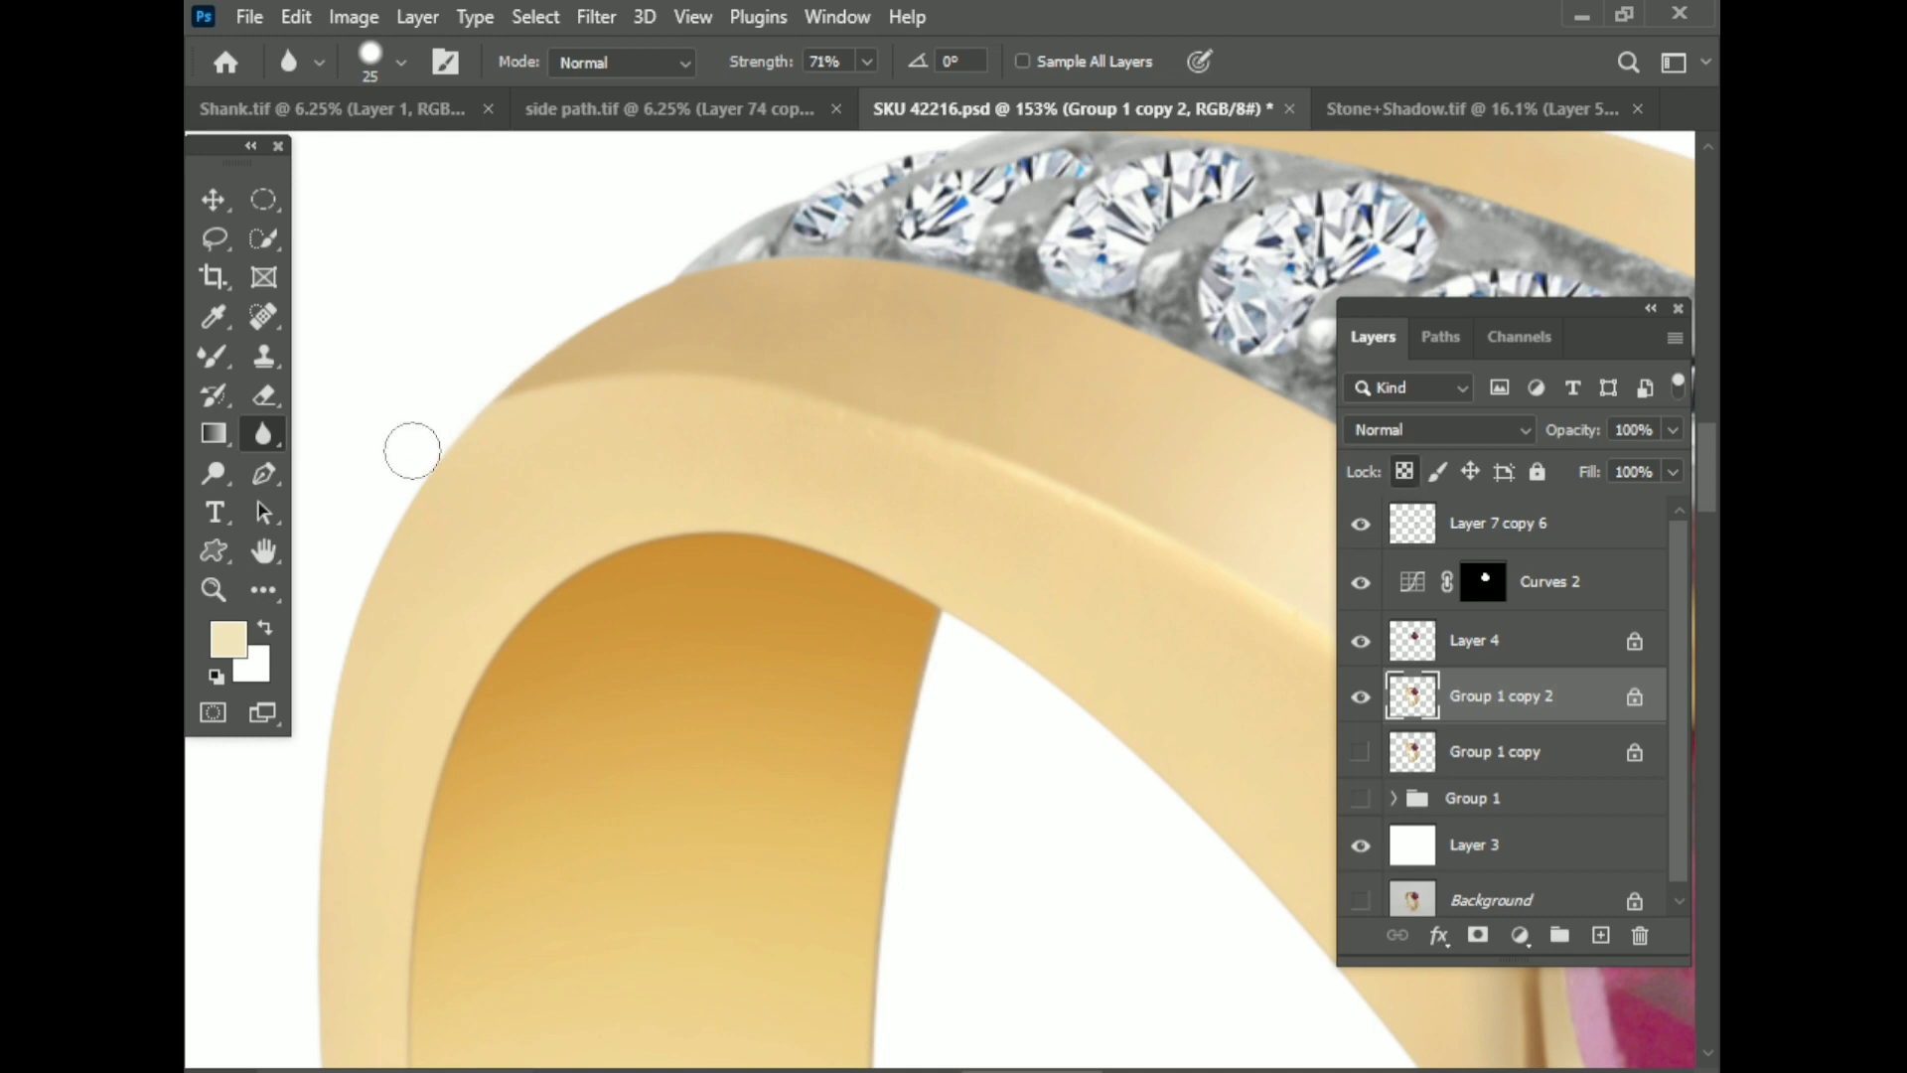
scroll(695, 497, "down", 3)
scroll(745, 516, "down", 1)
scroll(795, 546, "up", 2)
Step: Soften the band's inner curved edge using Smudge and Blur strokes
right_click(267, 437)
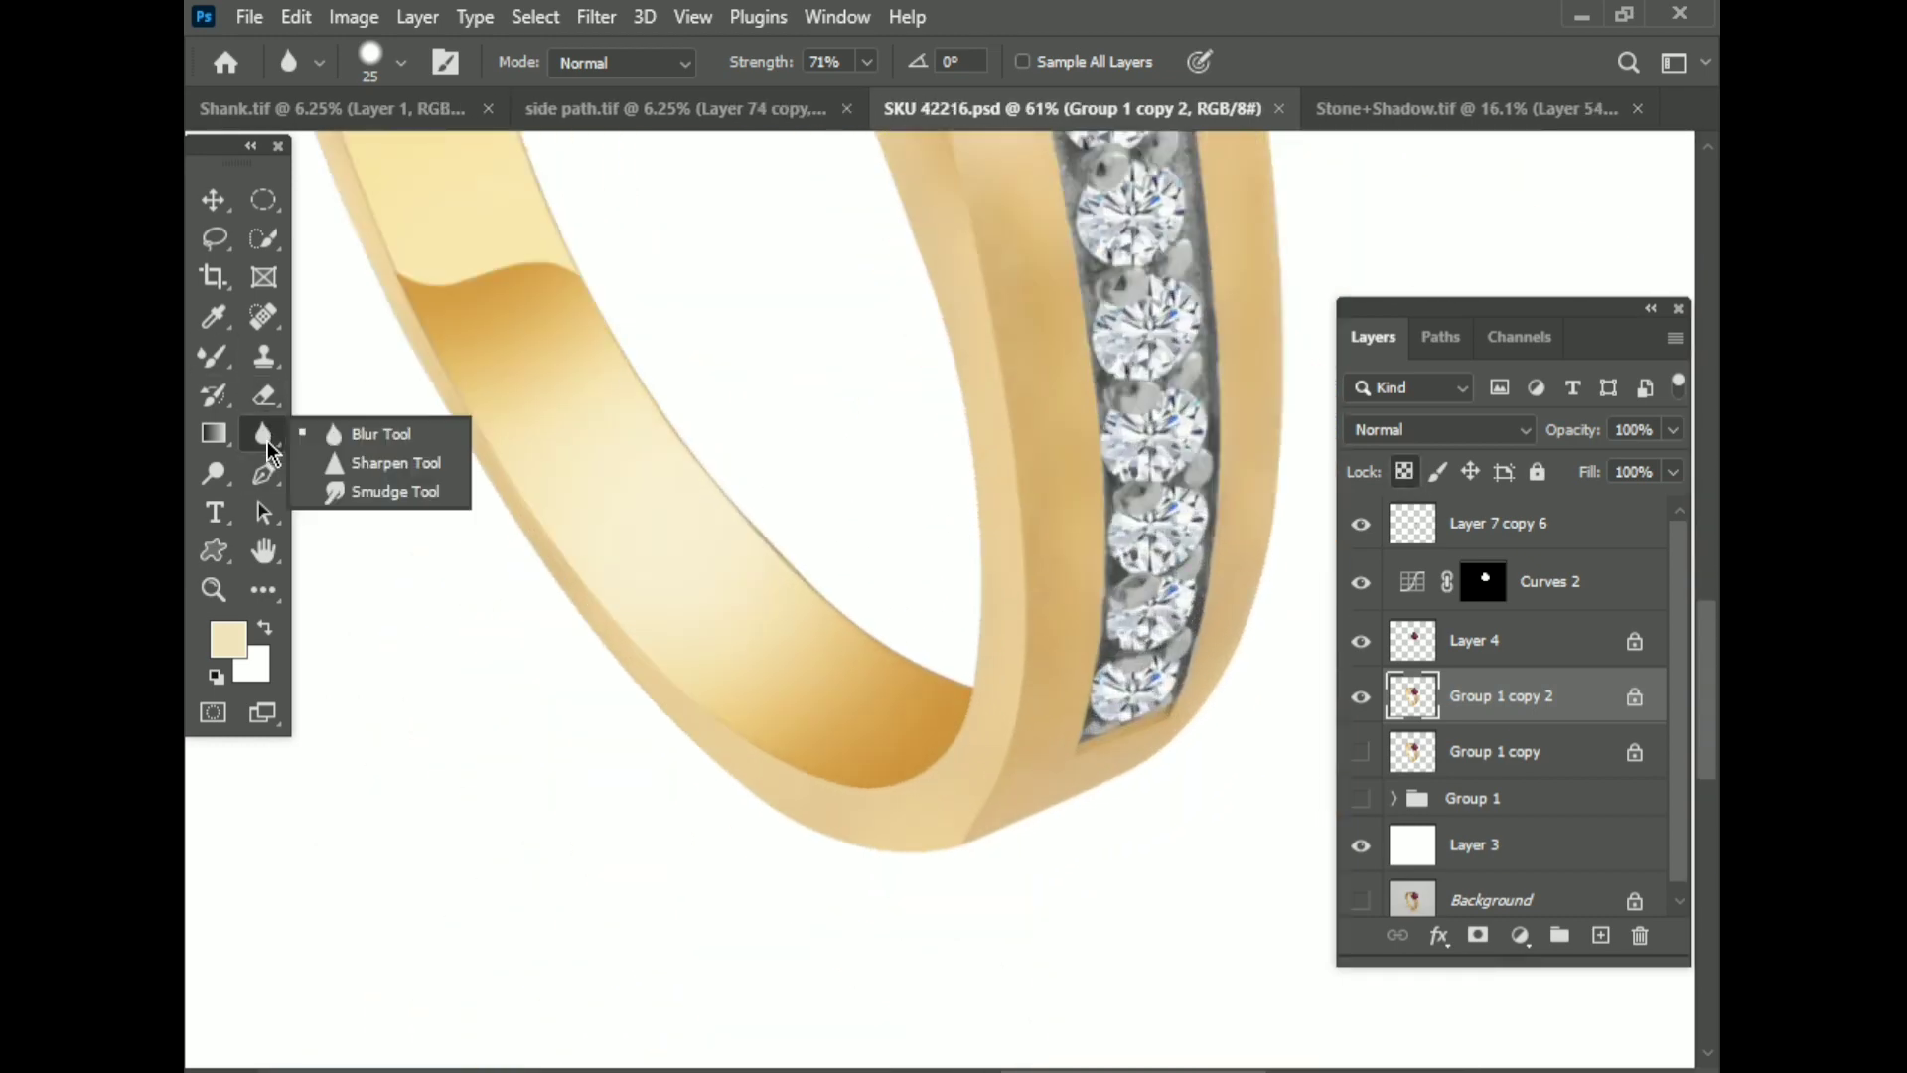
left_click(395, 491)
scroll(941, 831, "up", 3)
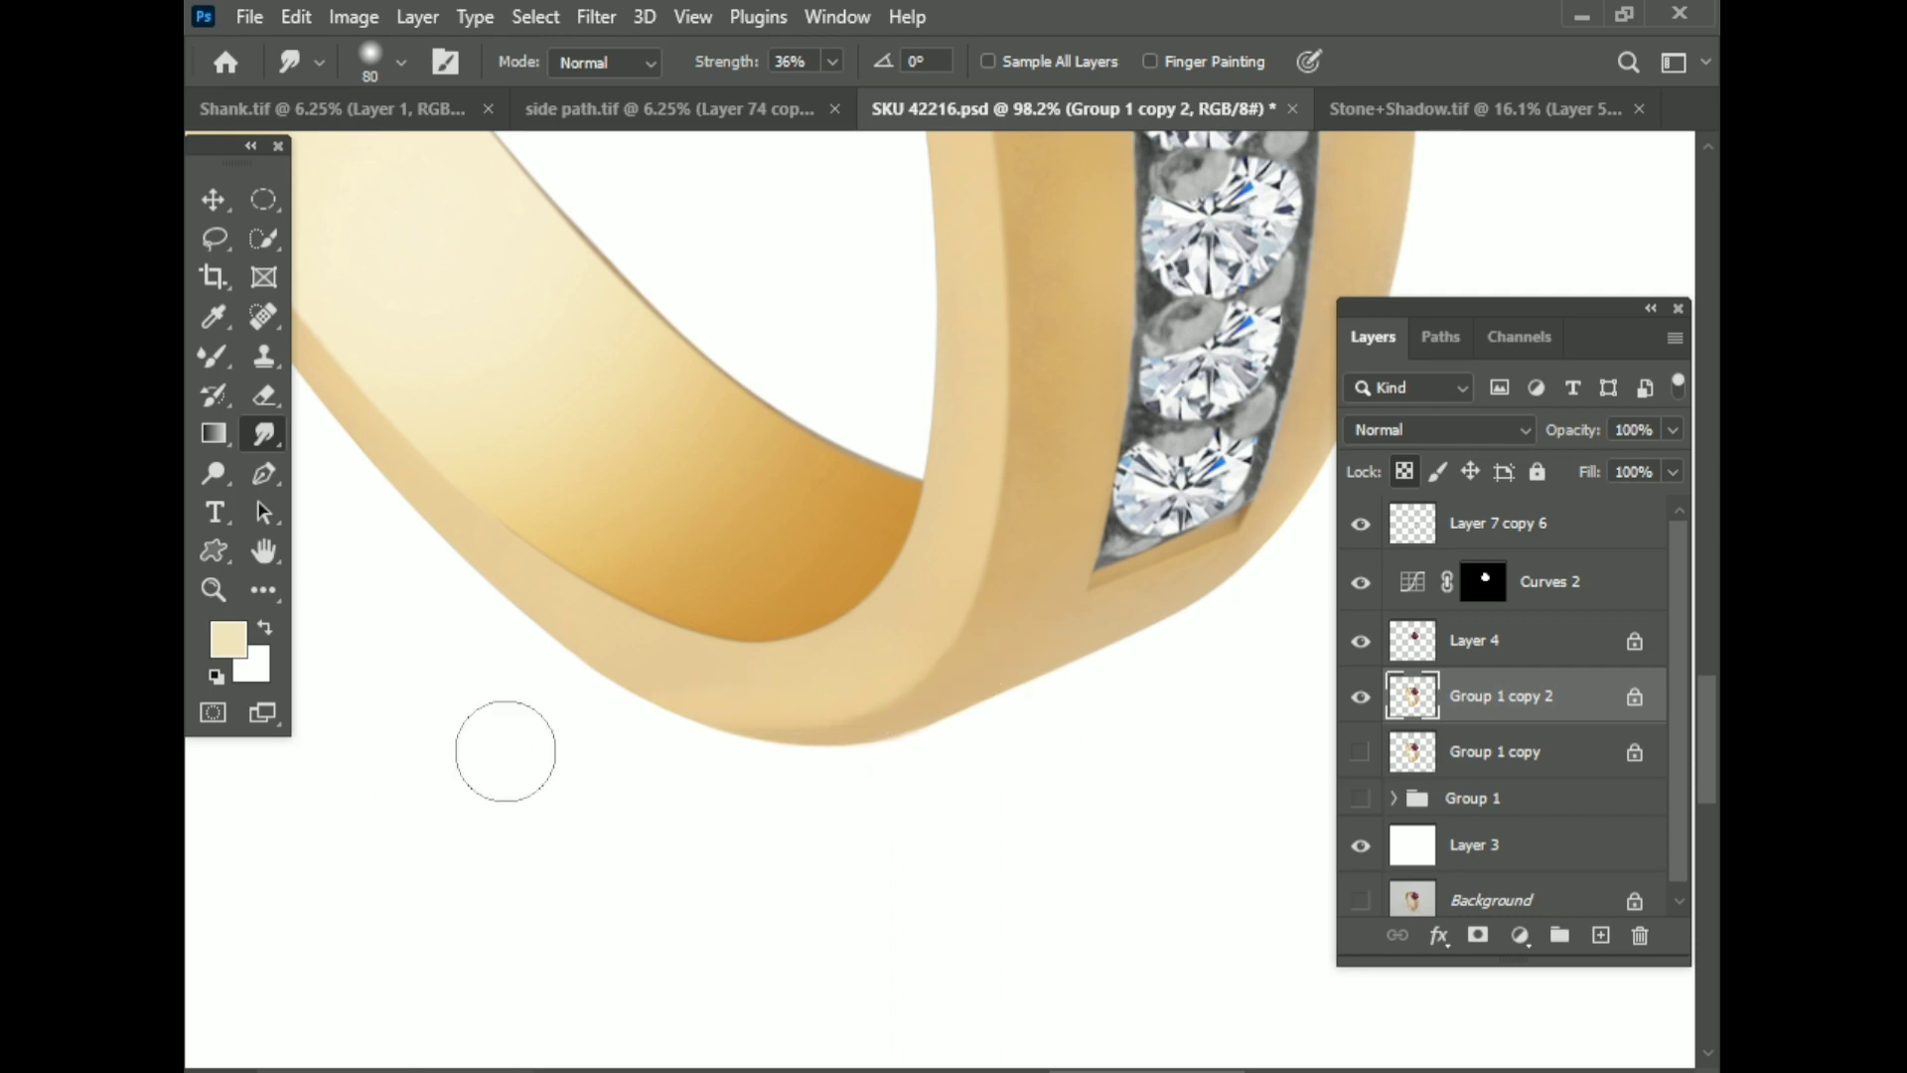
scroll(932, 779, "down", 3)
scroll(660, 630, "down", 1)
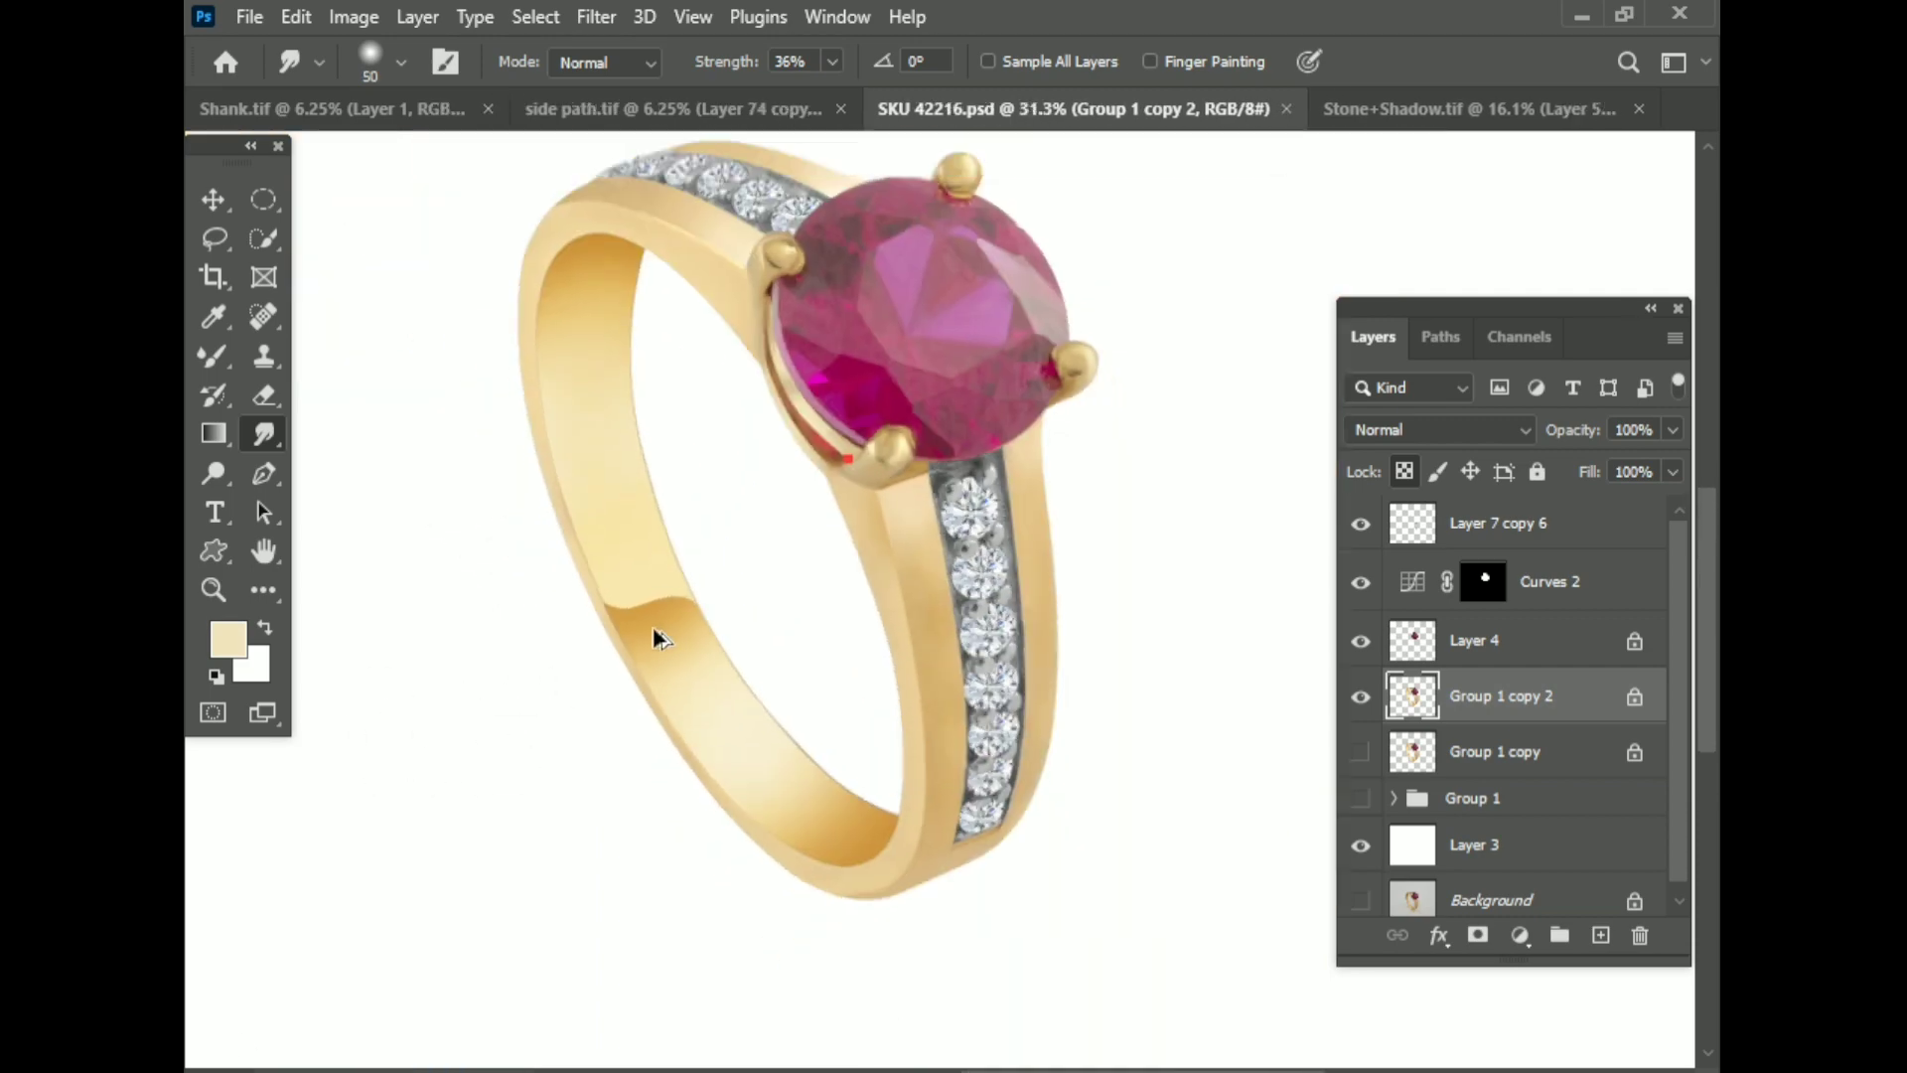
scroll(660, 630, "up", 4)
right_click(263, 434)
left_click(381, 434)
scroll(815, 537, "up", 3)
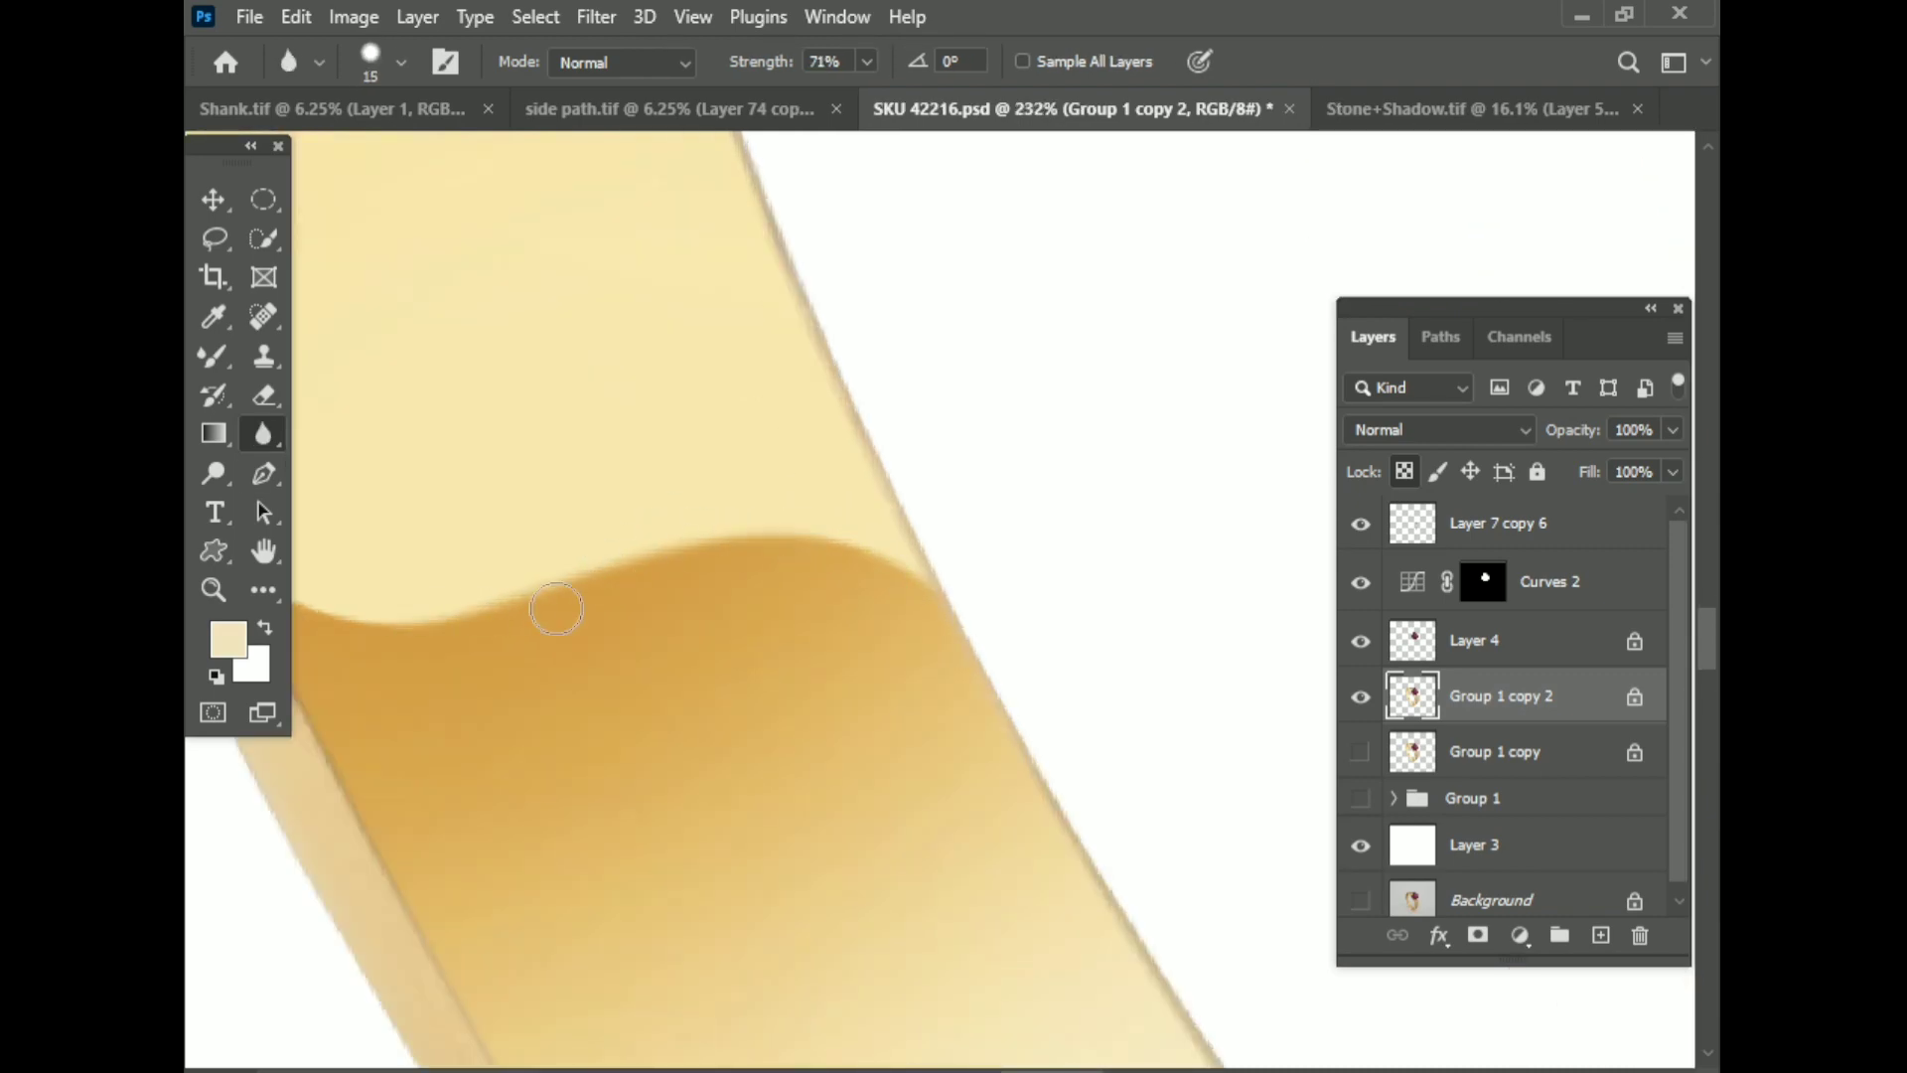
left_click_drag(557, 609, 1182, 601)
scroll(1080, 569, "down", 5)
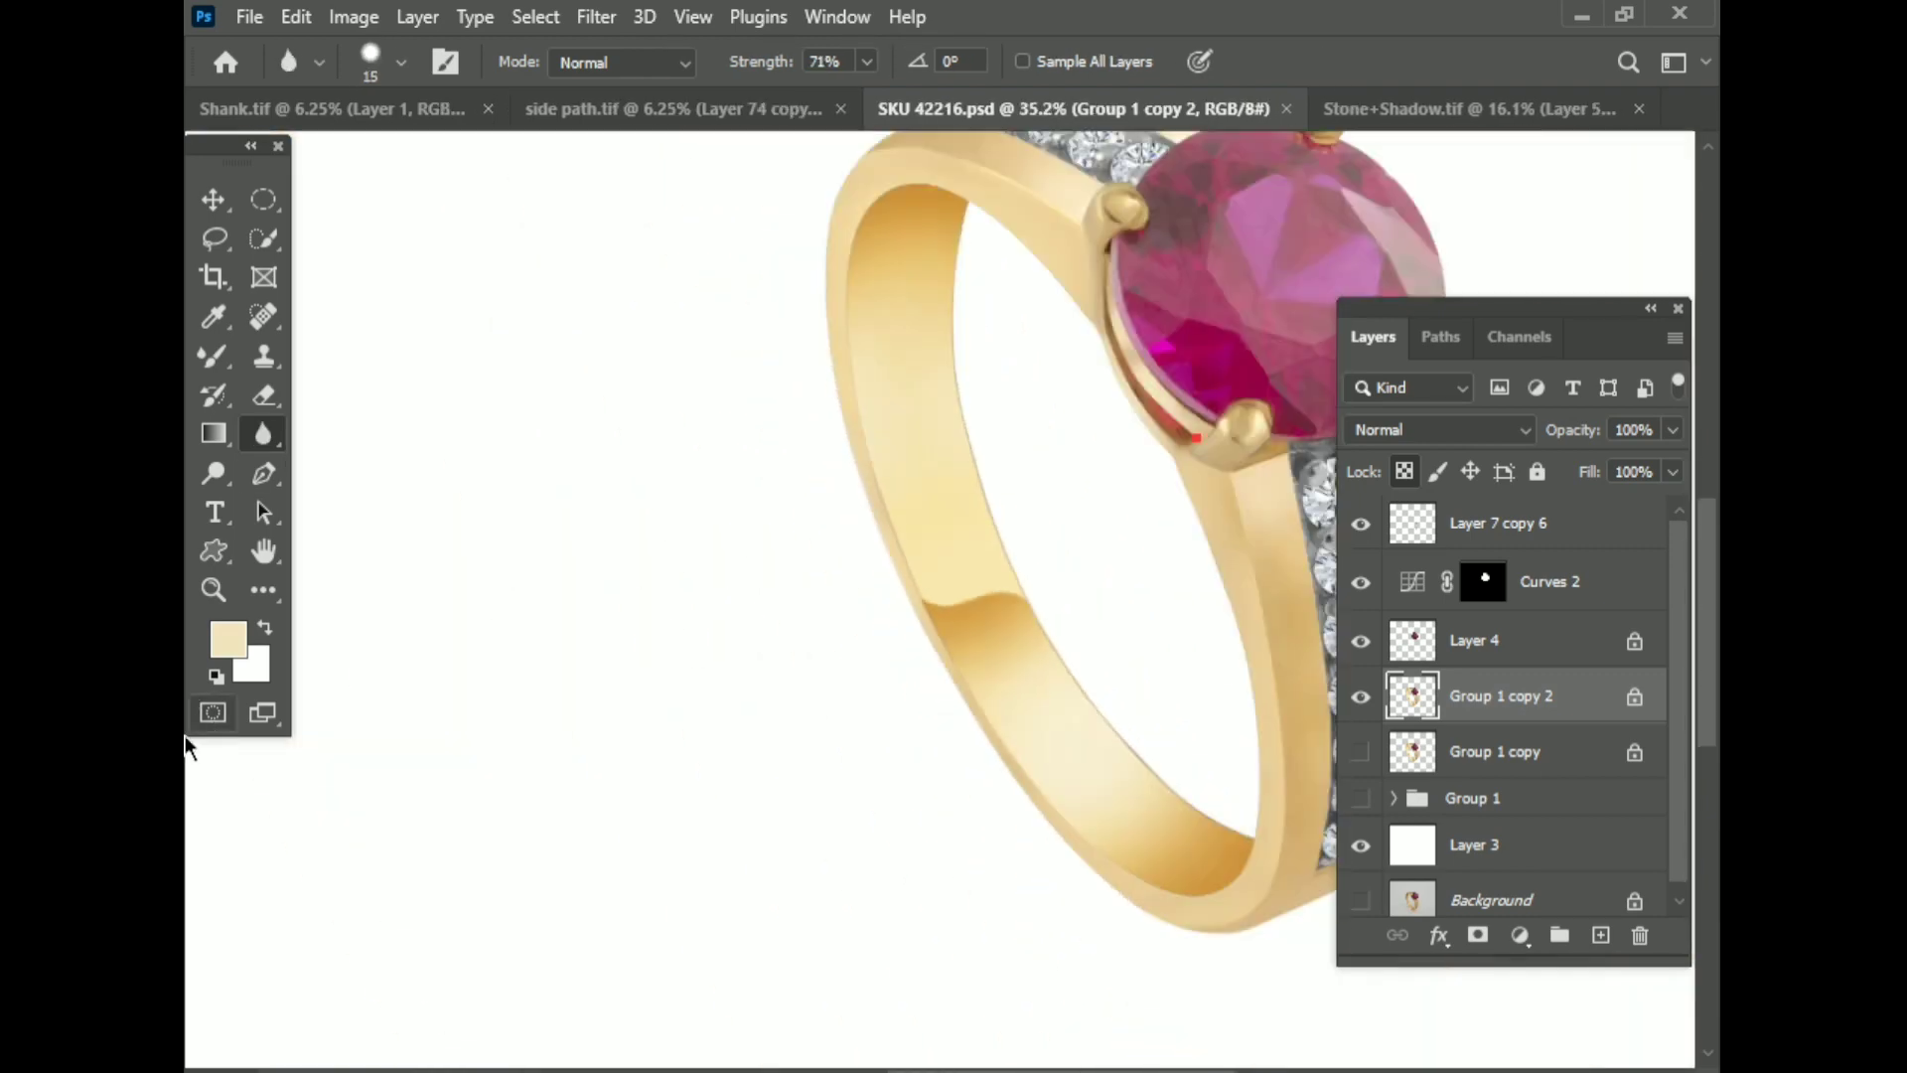
scroll(753, 611, "down", 2)
scroll(784, 640, "up", 2)
scroll(784, 639, "down", 1)
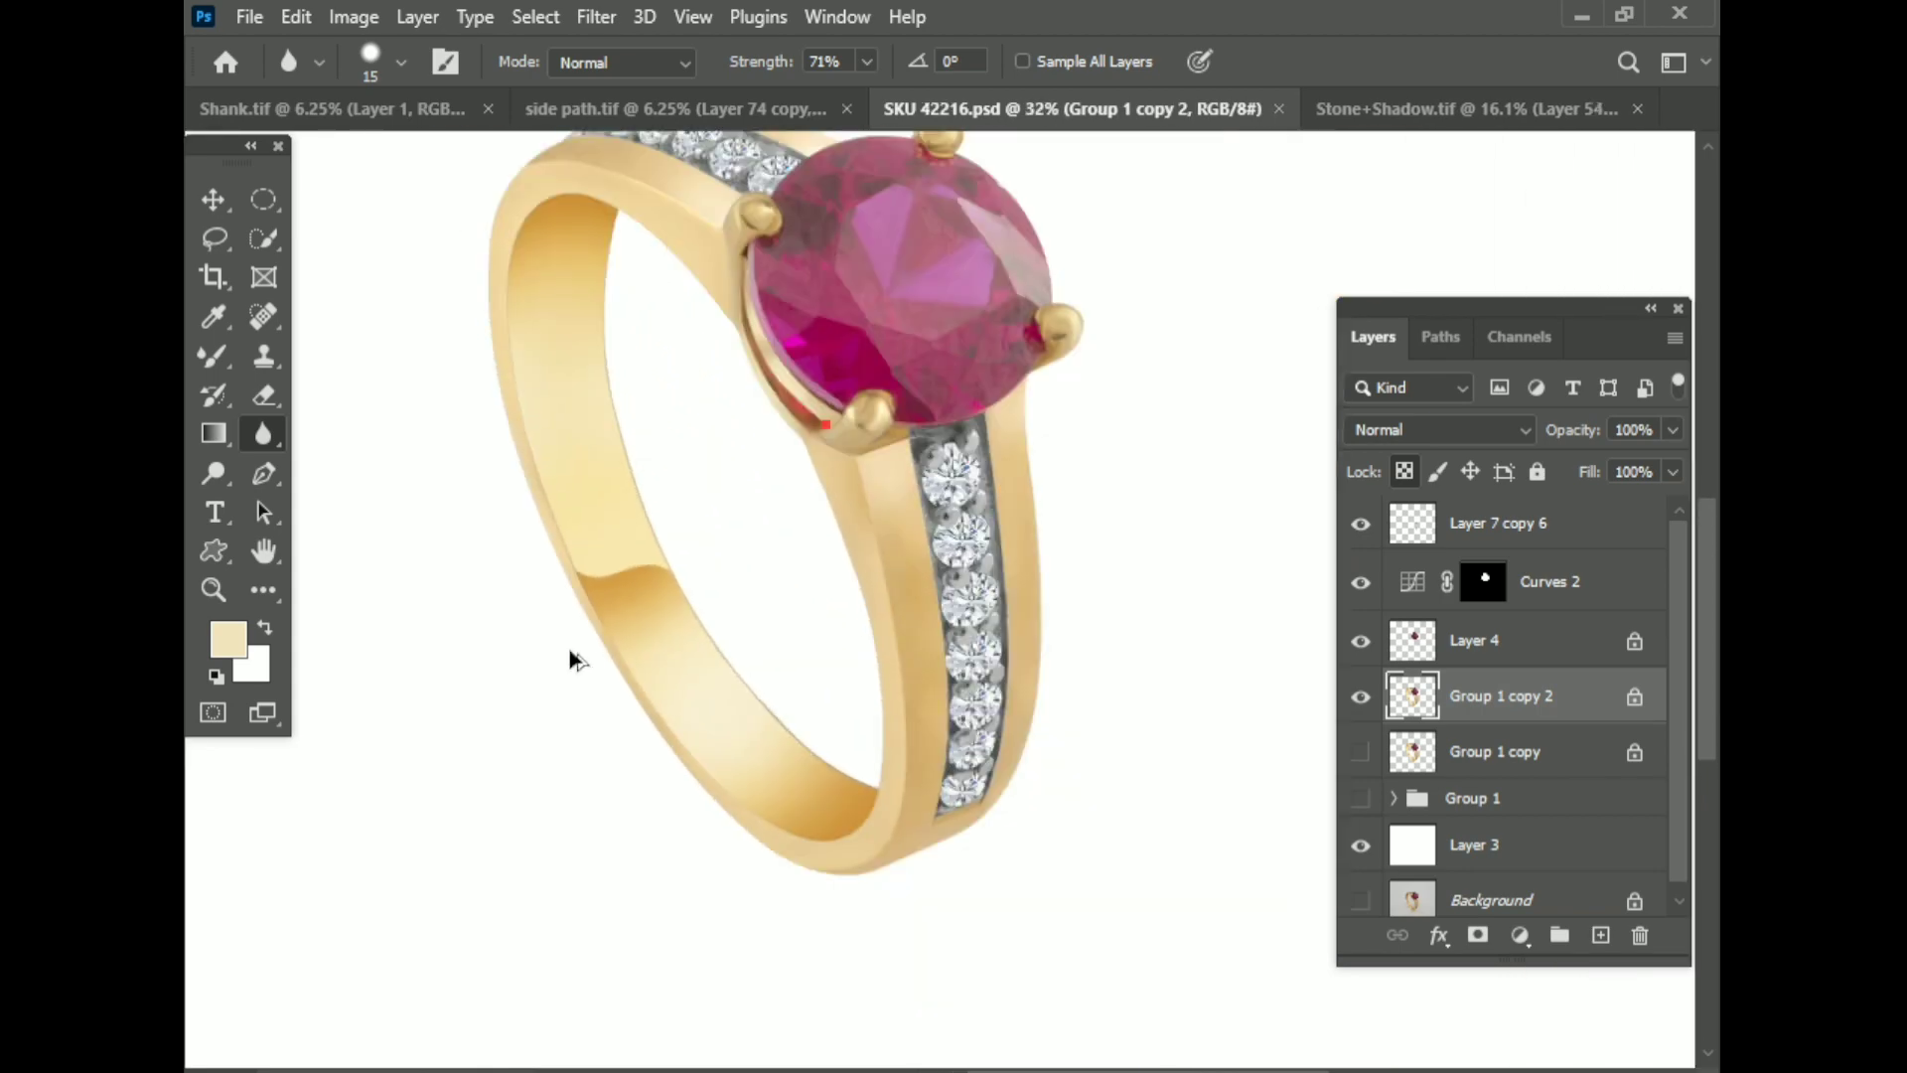
scroll(636, 655, "up", 1)
scroll(596, 735, "up", 3)
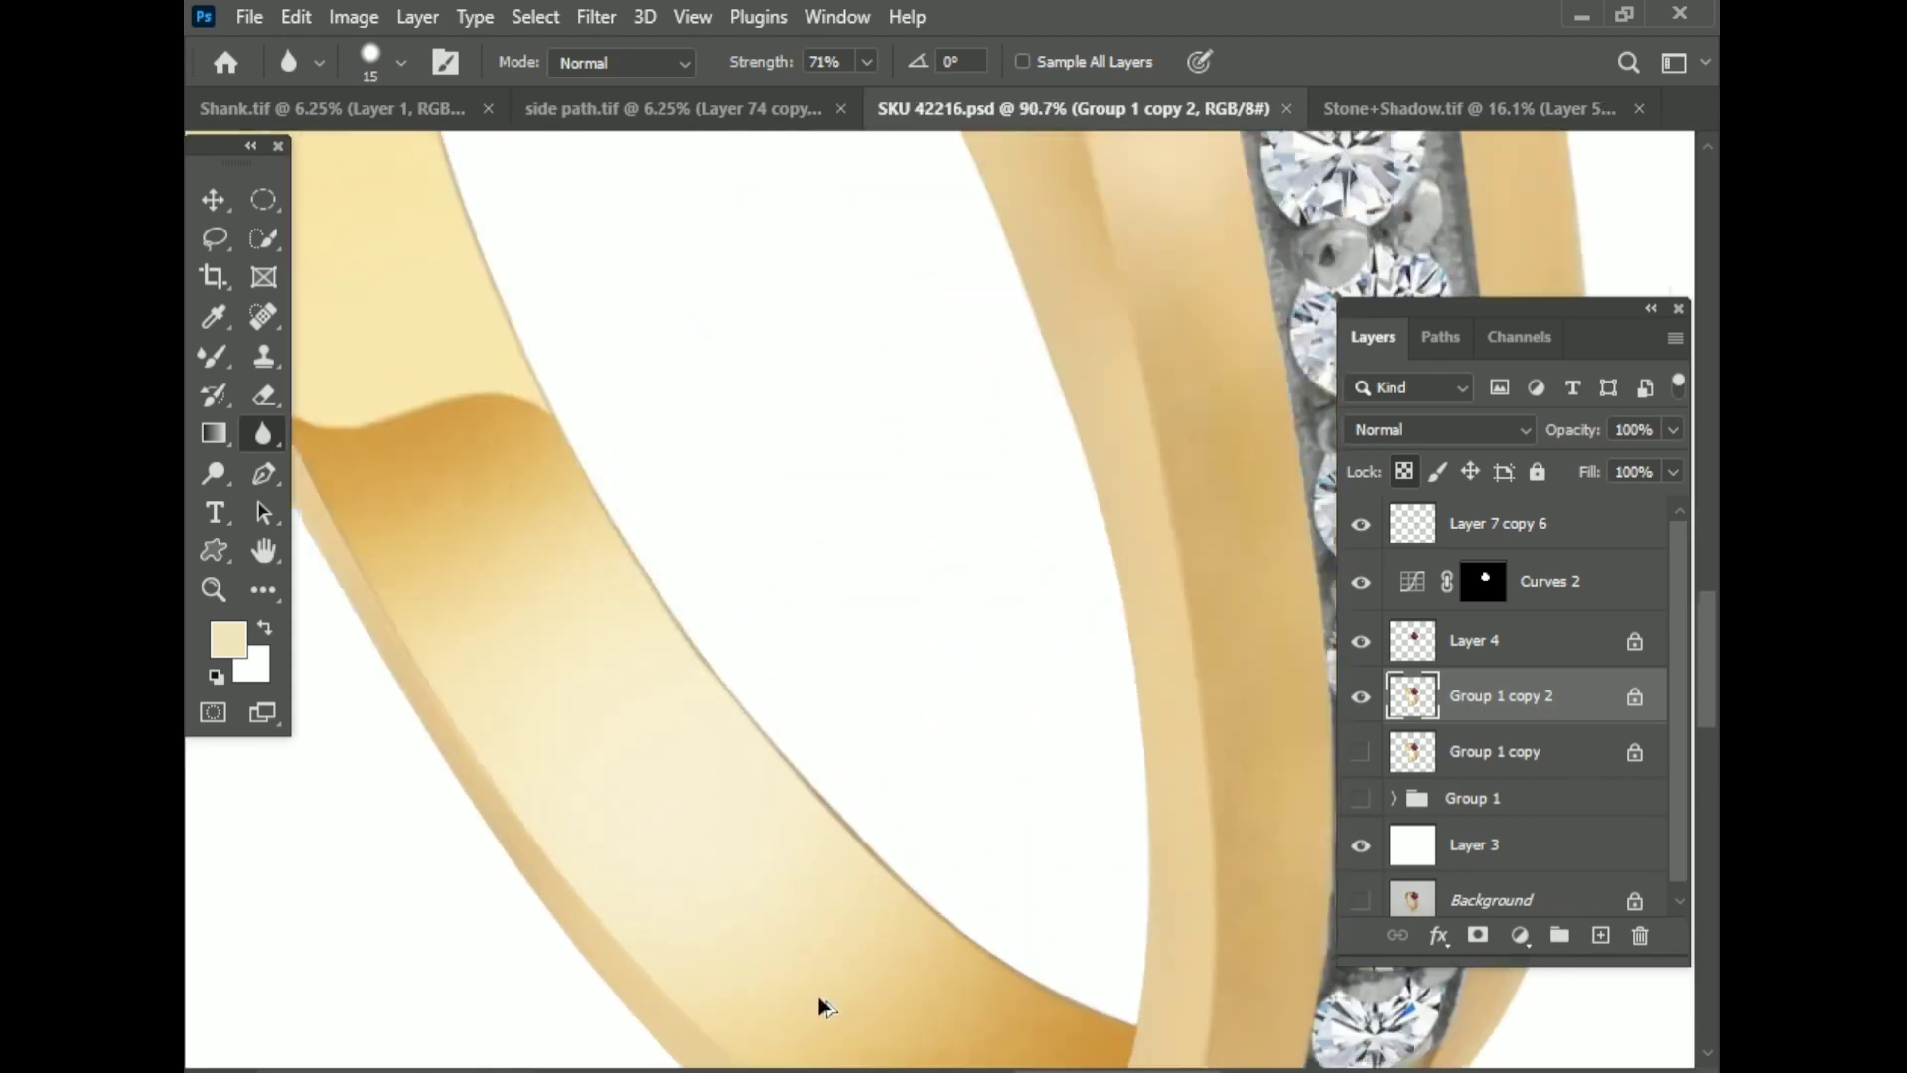
scroll(1113, 851, "up", 1)
scroll(1013, 818, "down", 4)
scroll(843, 800, "down", 1)
scroll(1023, 579, "up", 3)
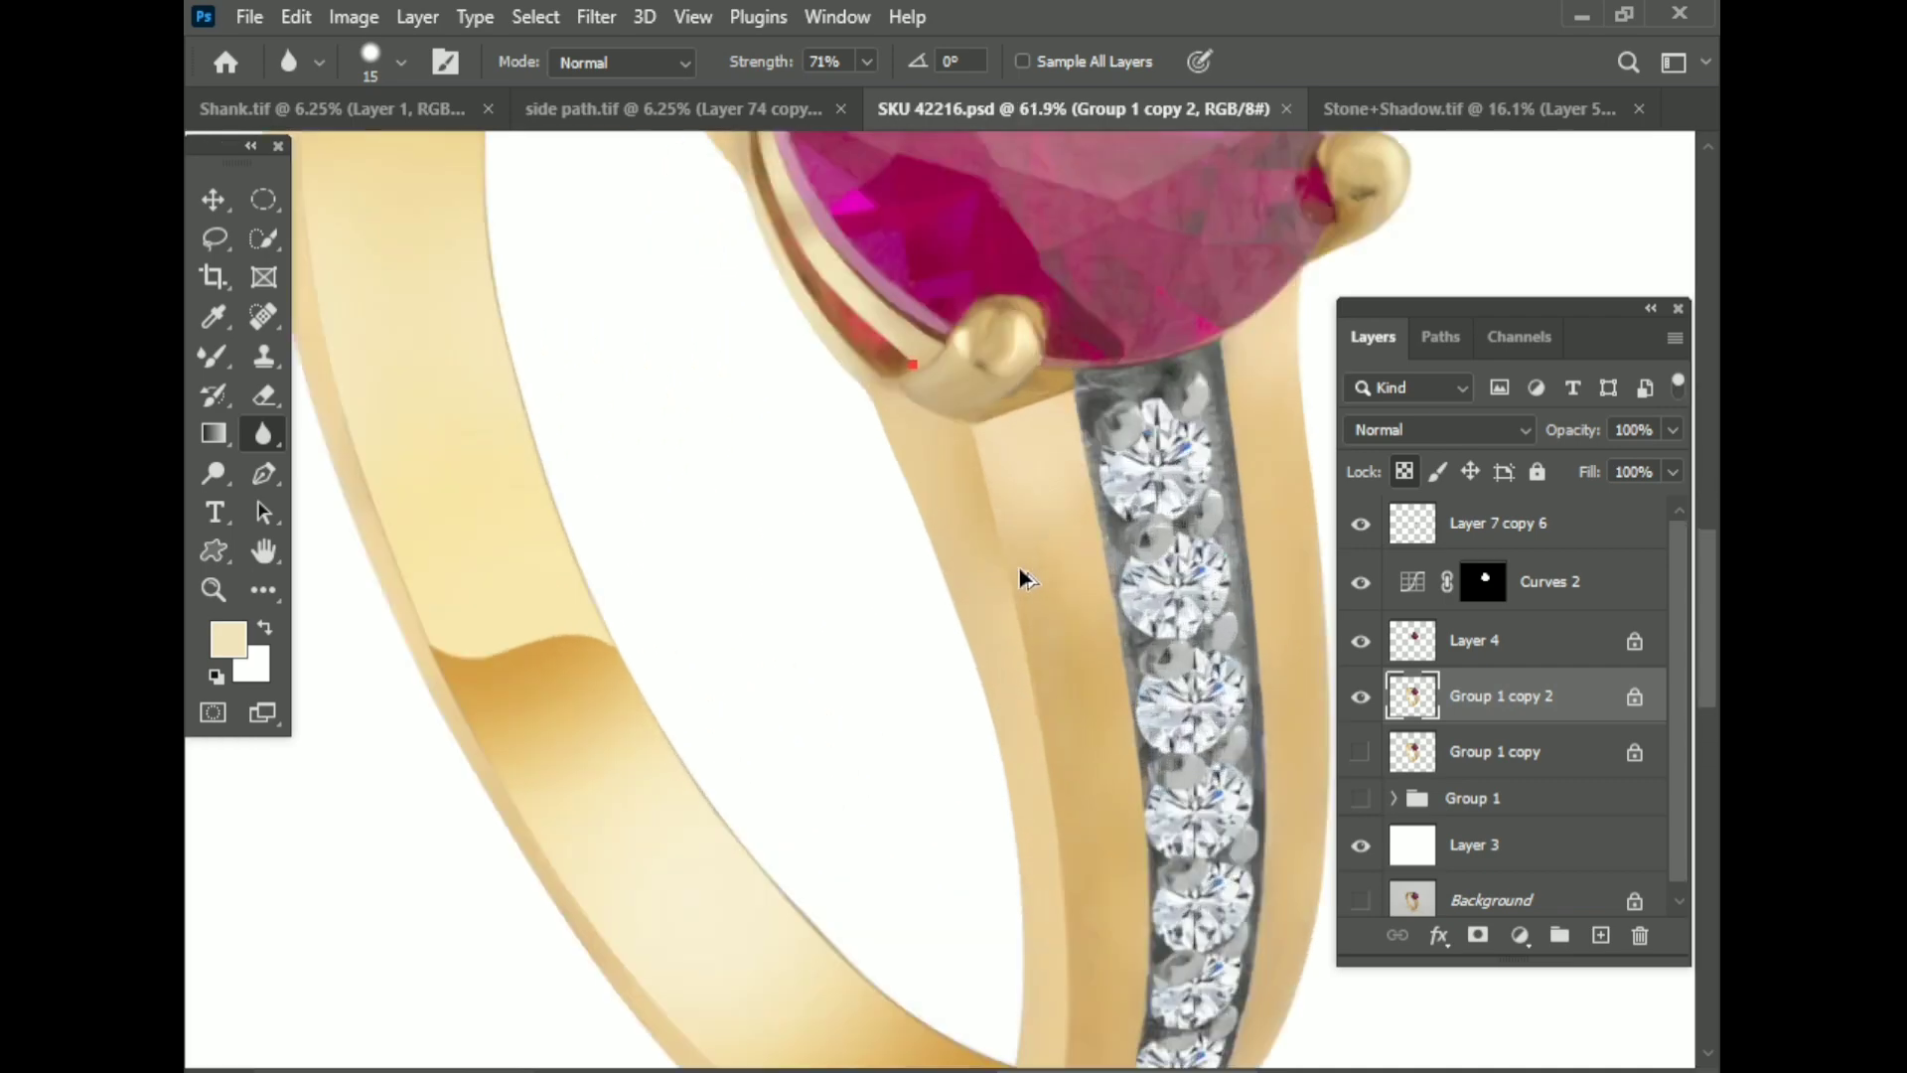
scroll(1021, 573, "up", 2)
Step: Return to the Mixer Brush and create a new empty Layer 8
left_click(212, 364)
scroll(986, 687, "up", 1)
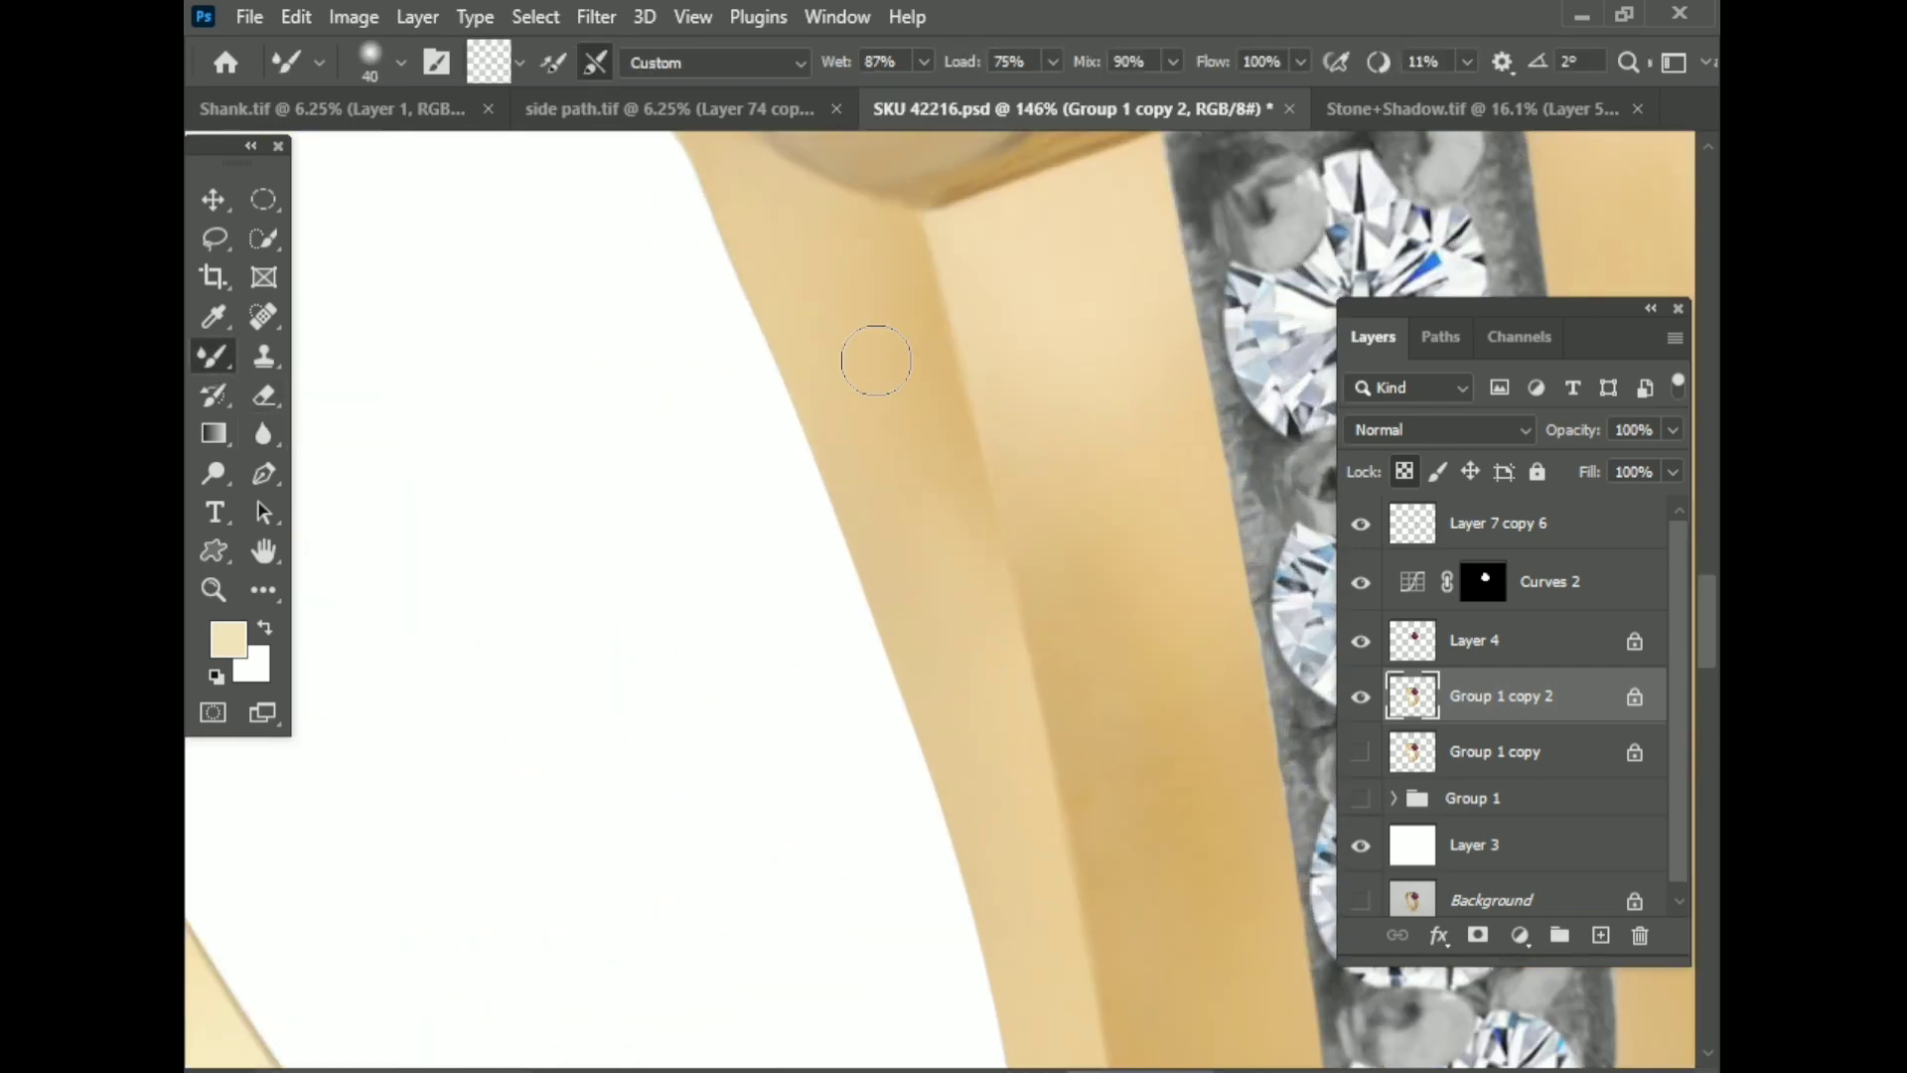
scroll(934, 542, "down", 2)
scroll(956, 570, "down", 3)
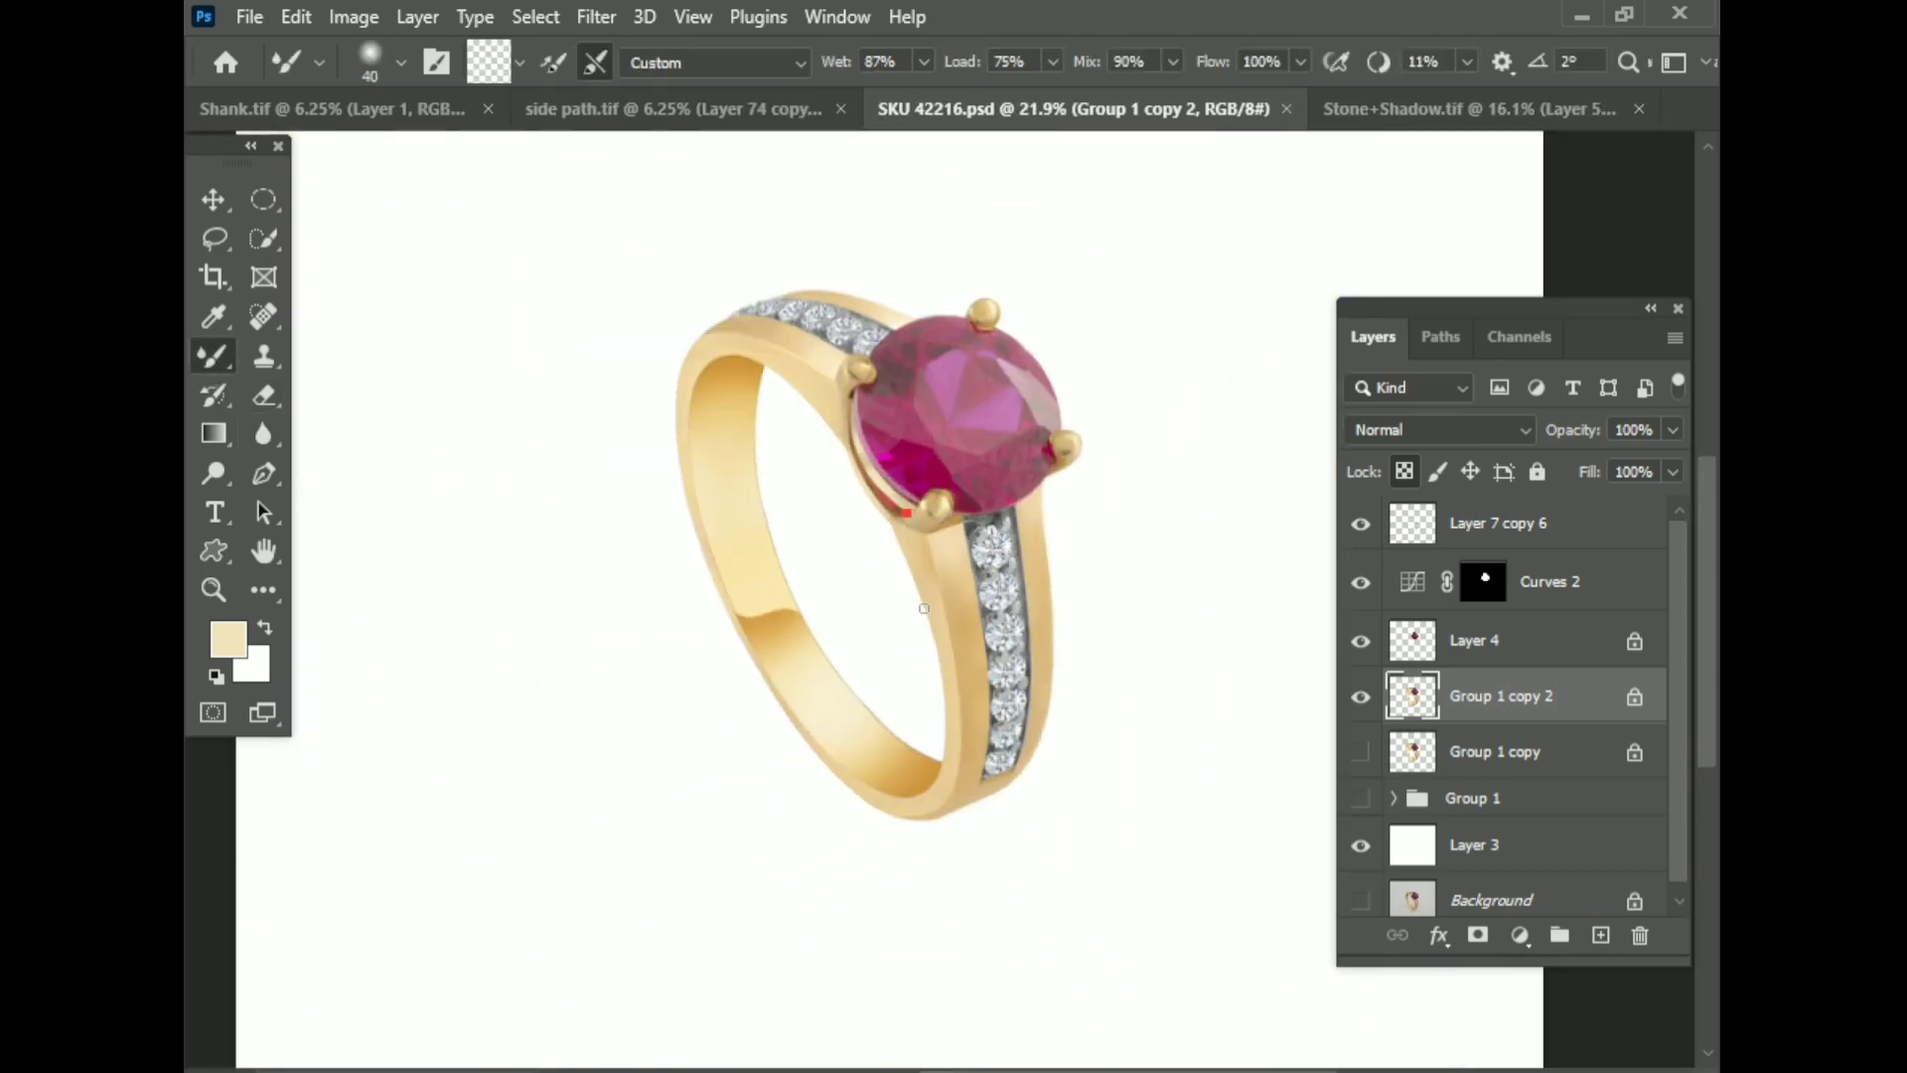
scroll(969, 600, "down", 1)
key("ctrl+shift+alt+n")
Step: Duplicate Path 4 in the Paths panel and load it as a selection
left_click(1440, 336)
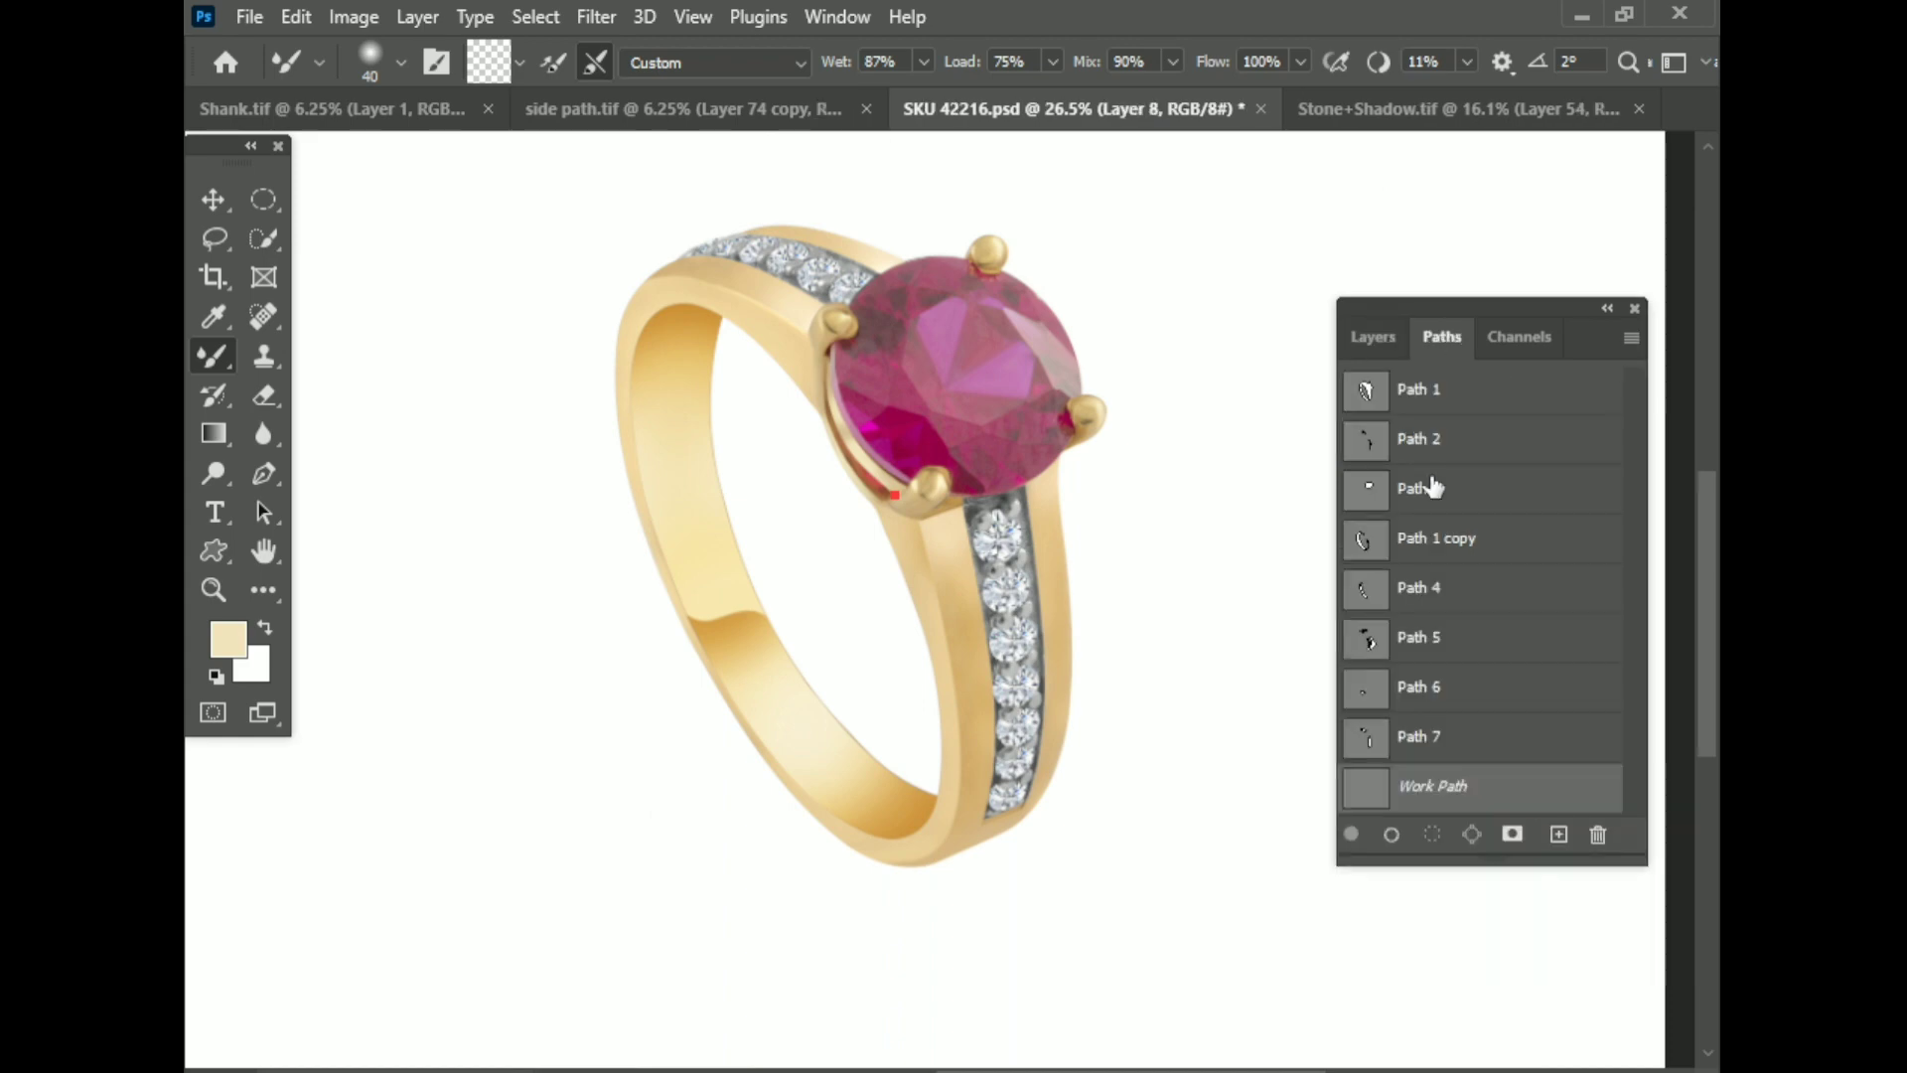
left_click(1421, 587)
left_click_drag(1560, 842, 1558, 836)
key("ctrl+Return")
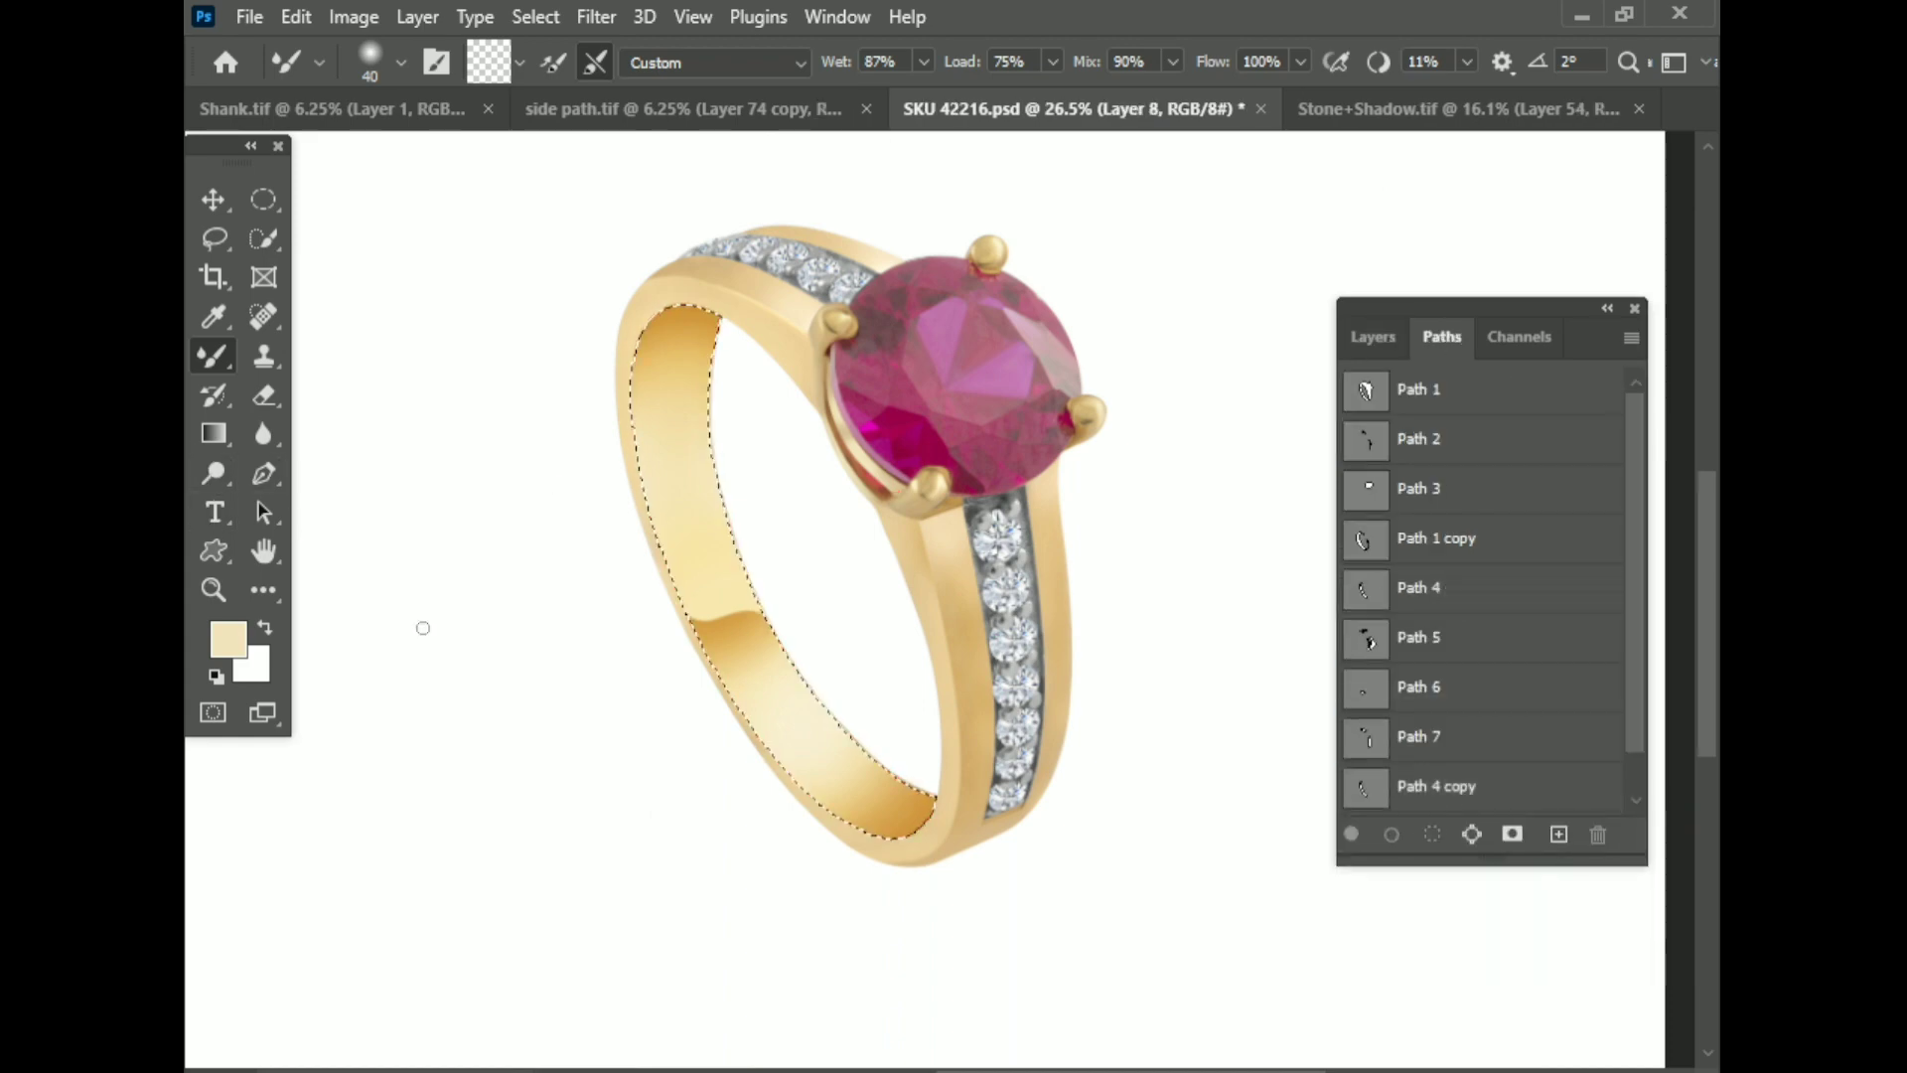
key("v")
scroll(674, 533, "up", 4)
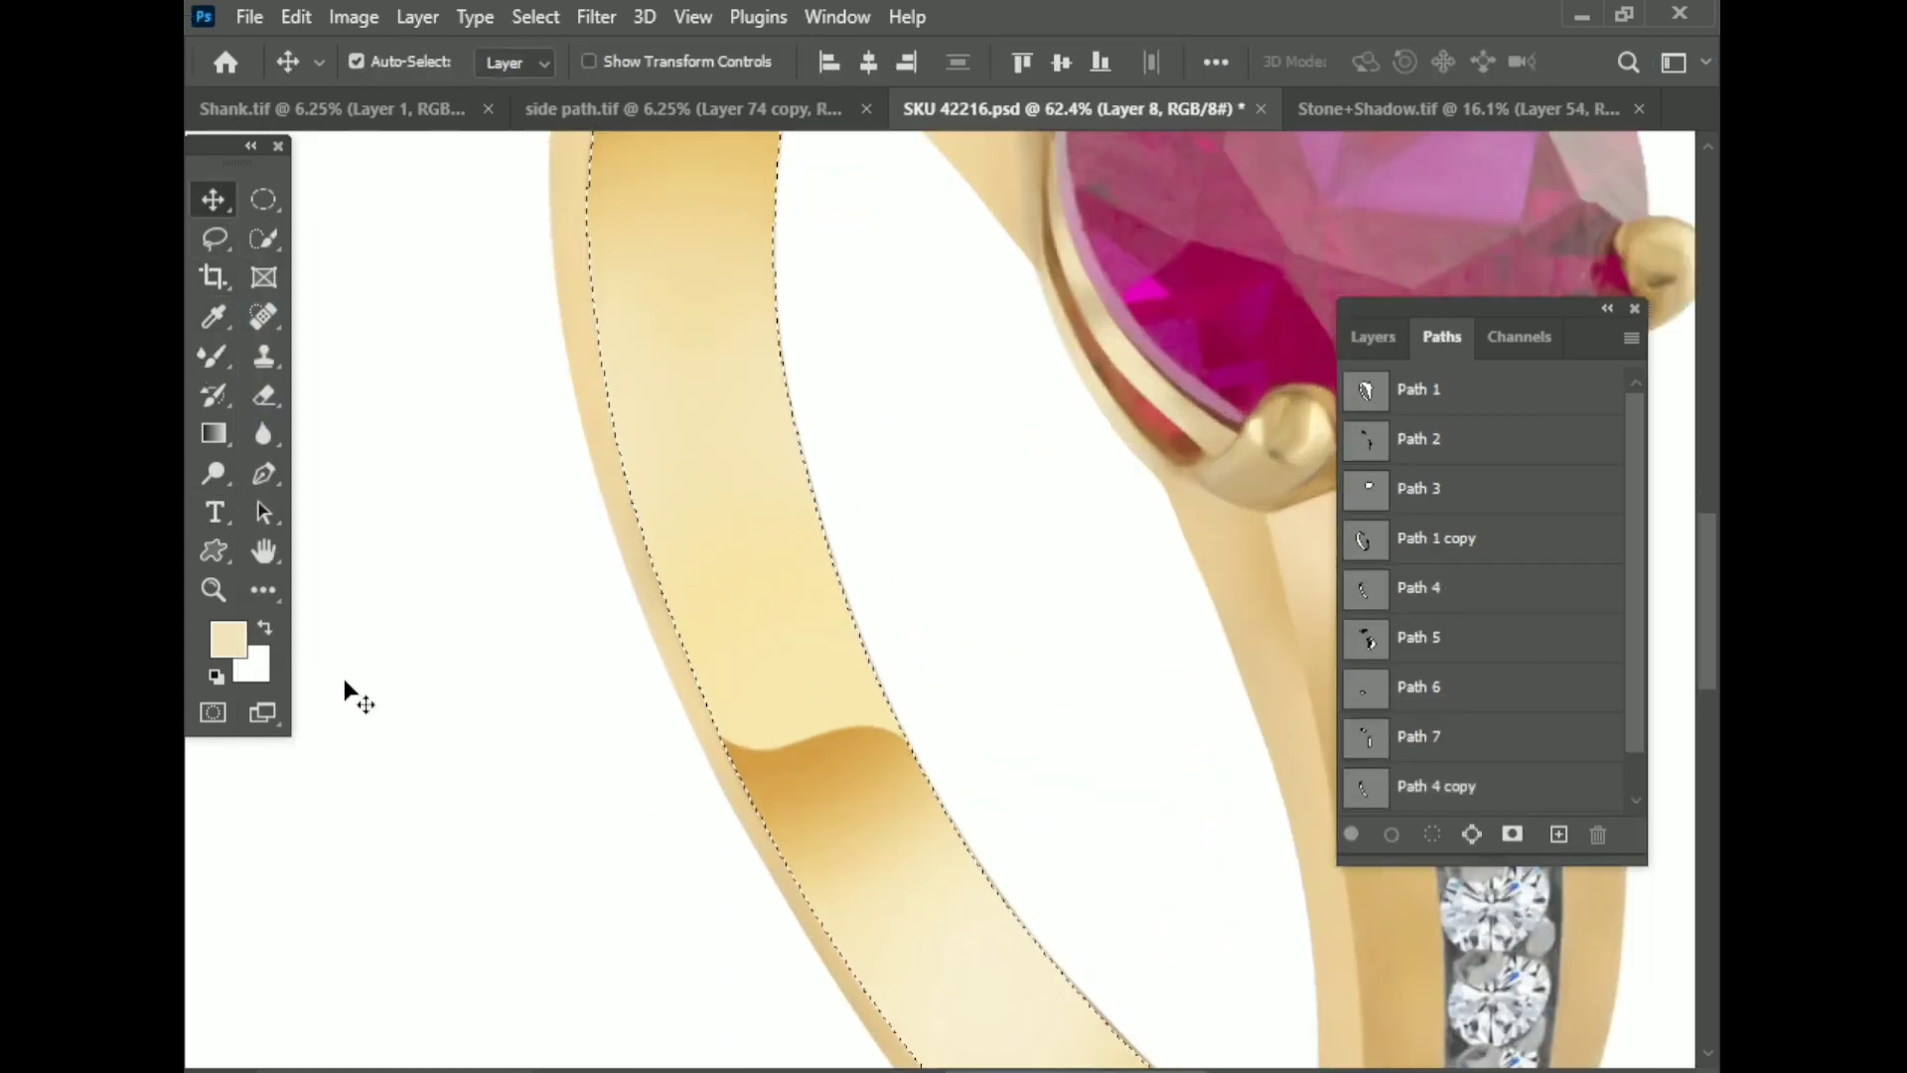
Step: Set the foreground to gold d6a049, stroke the selection at 2 px, then deselect
left_click(229, 641)
left_click(1279, 569)
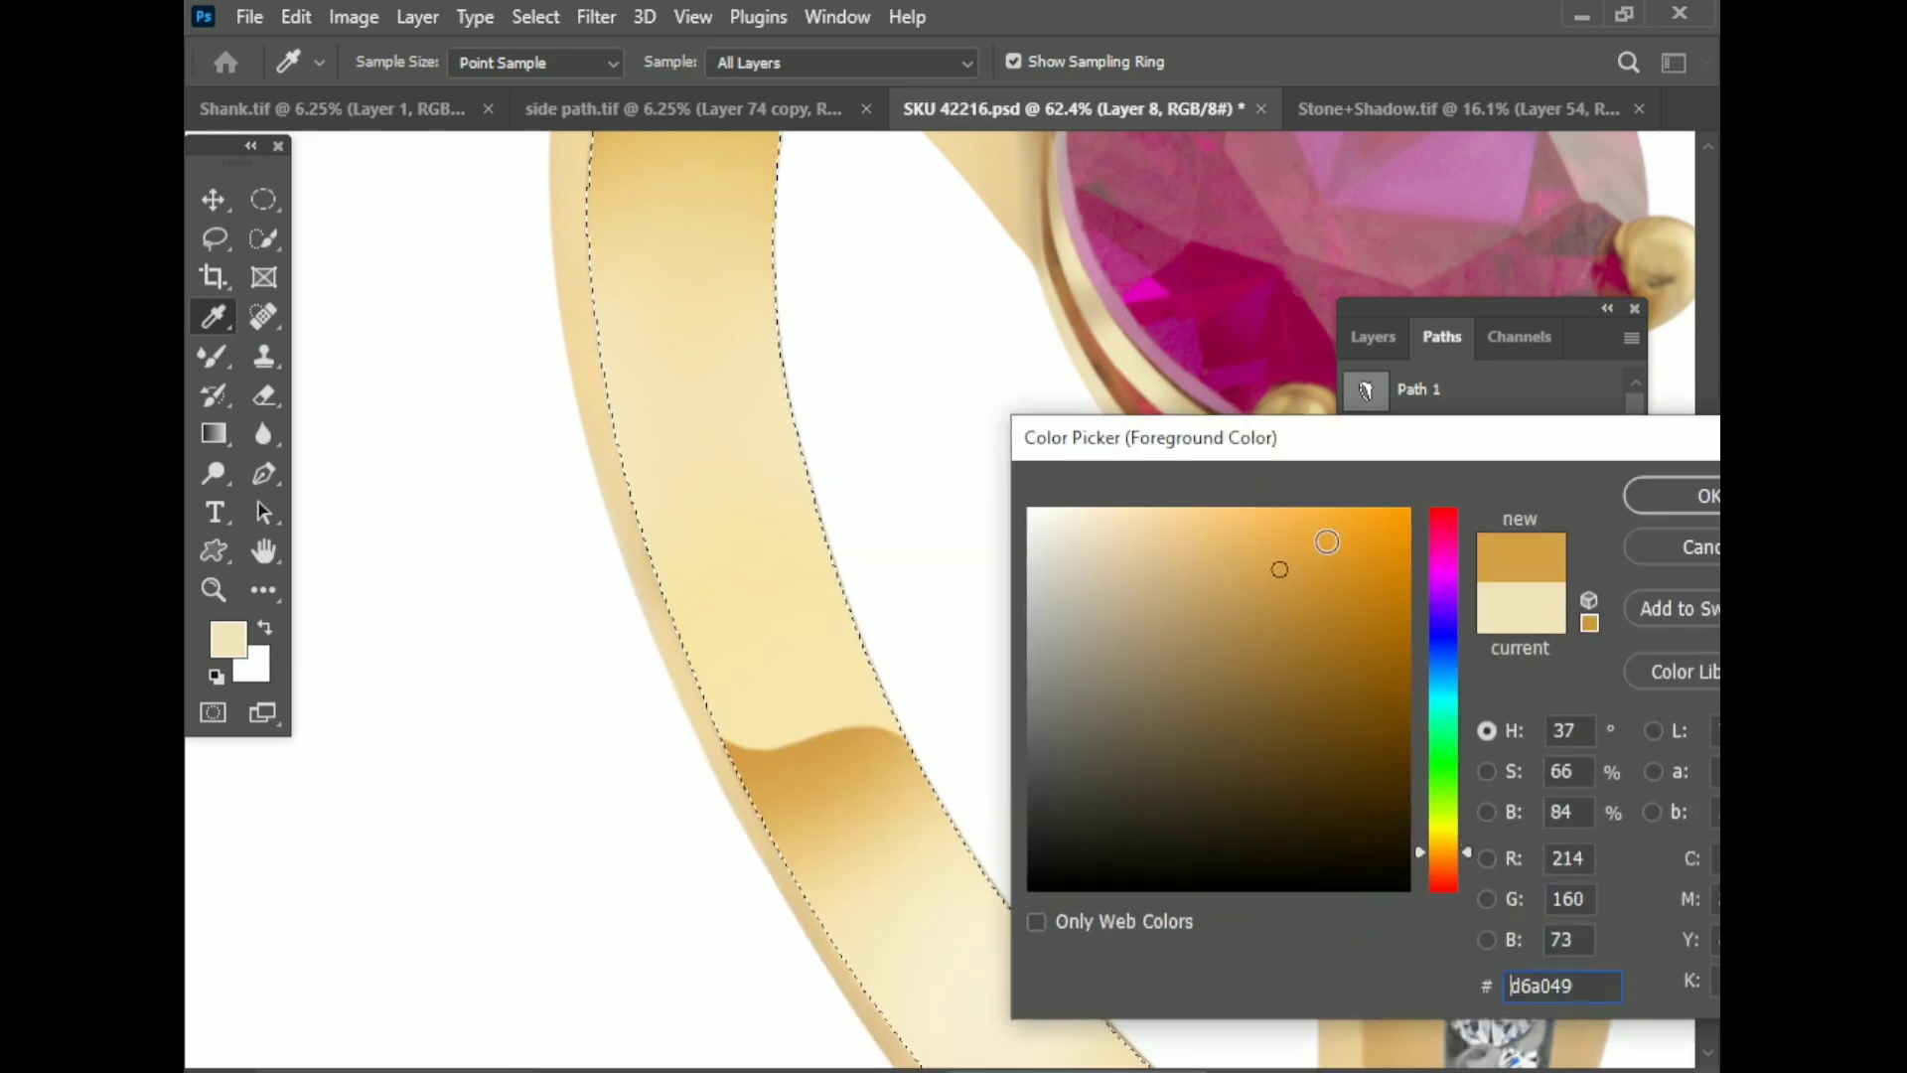
left_click(1686, 496)
left_click(296, 16)
left_click(368, 504)
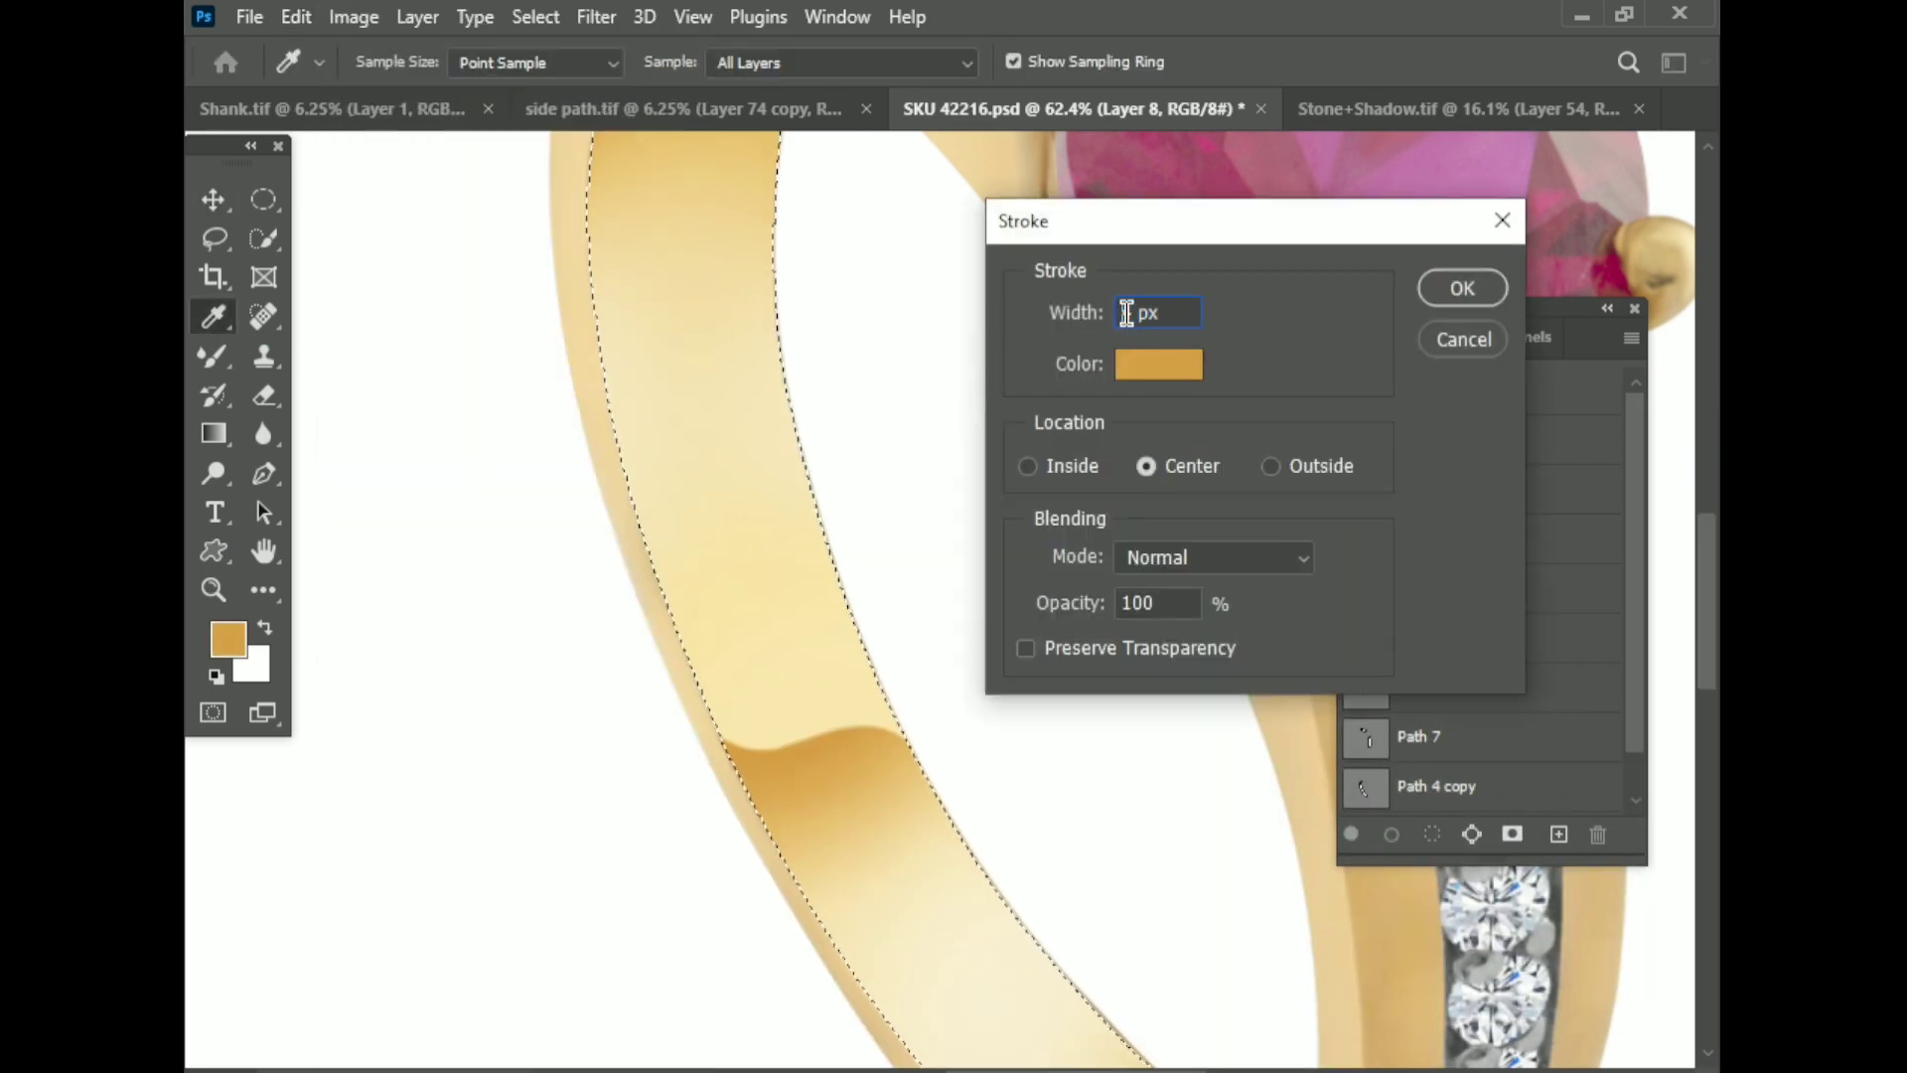
type("2")
left_click(1462, 288)
key("ctrl+d")
key("v")
scroll(568, 635, "down", 3)
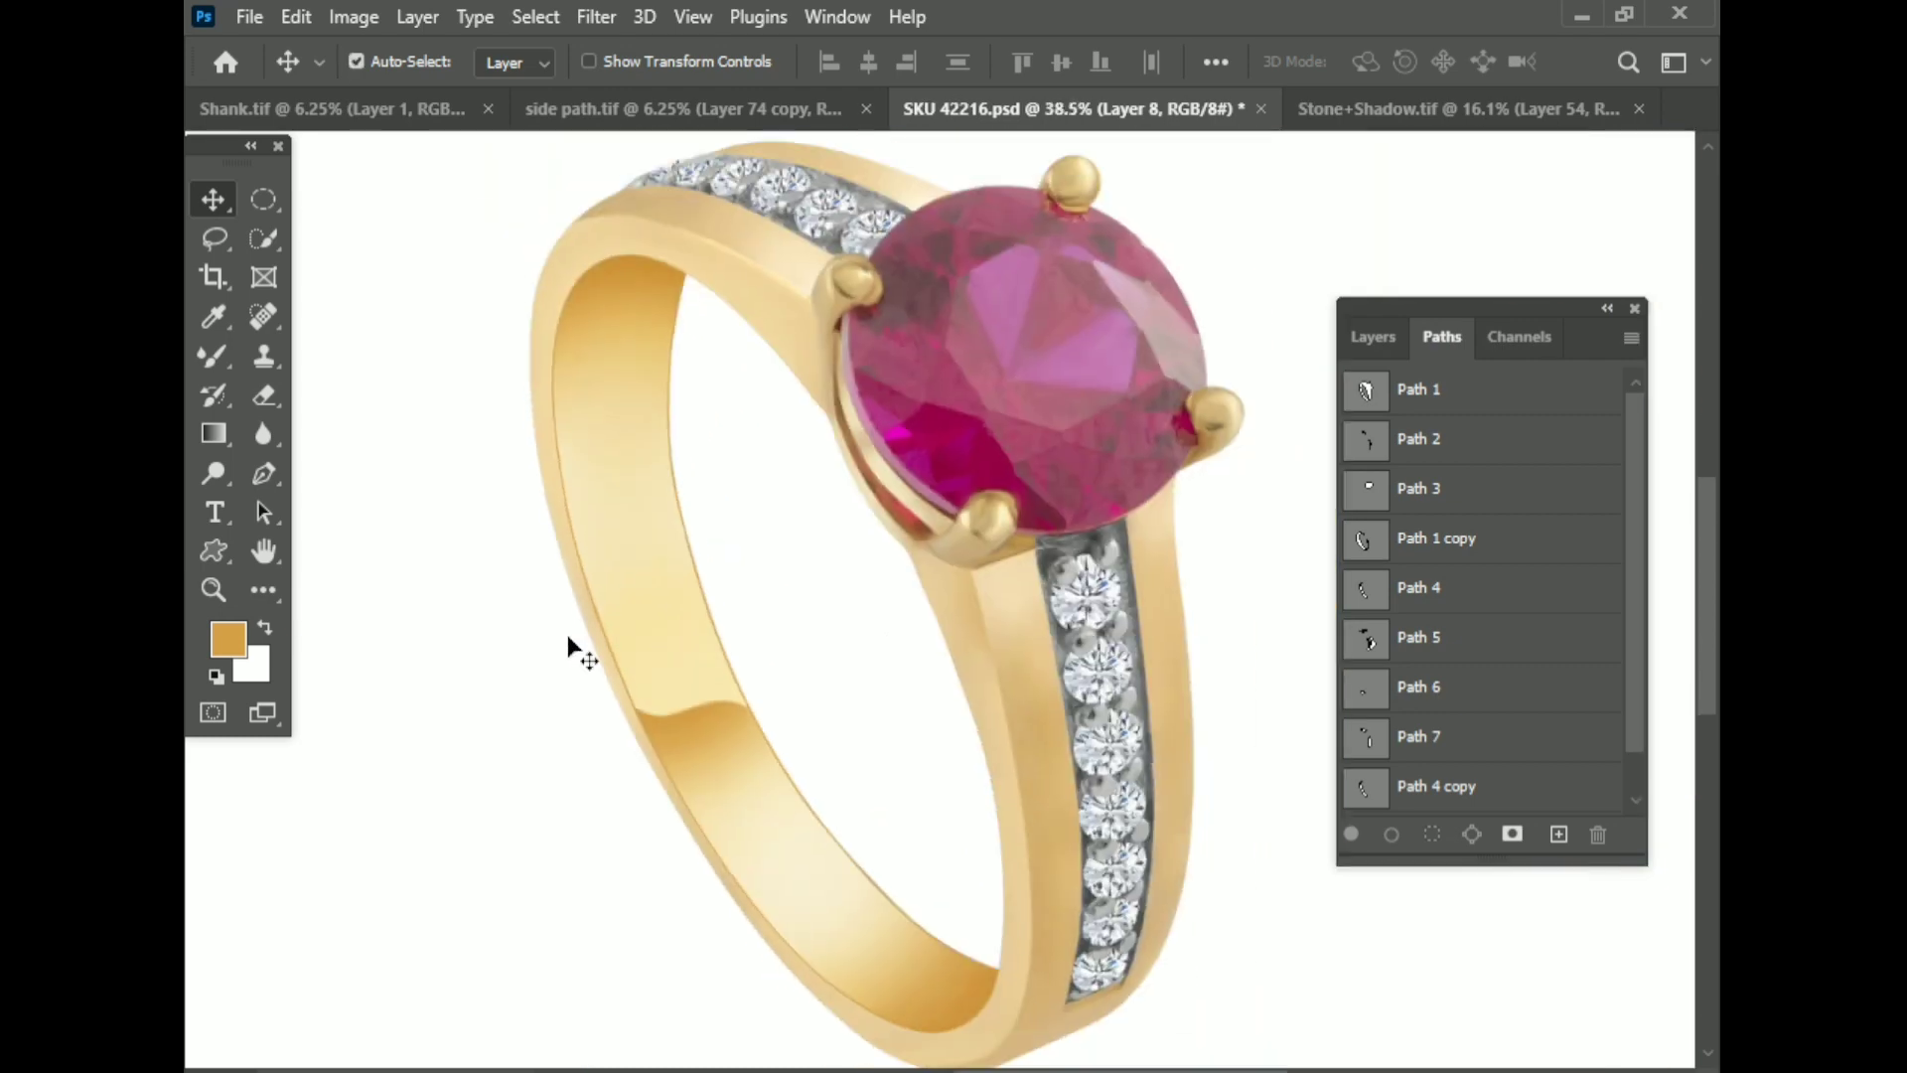
Step: Zoom in and out around the ring shank and save the document
key("l")
scroll(491, 236, "up", 3)
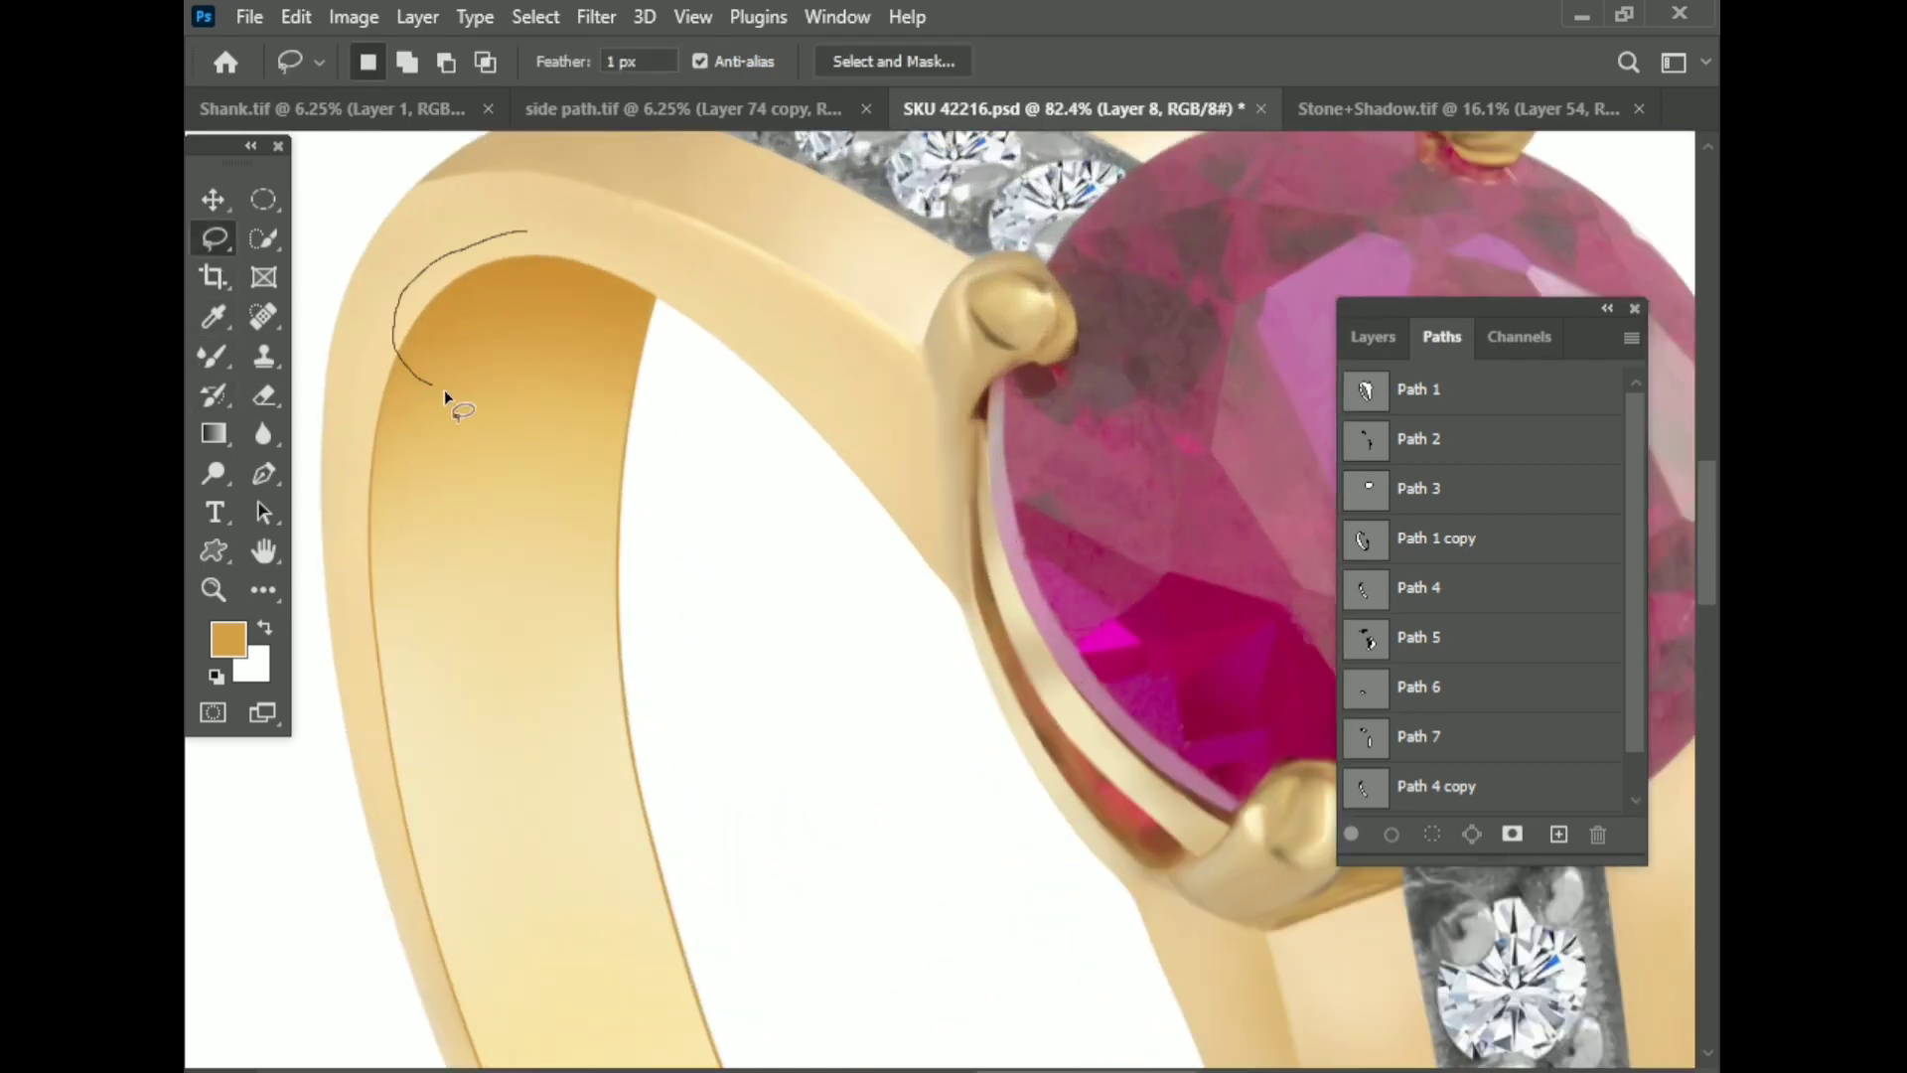
scroll(815, 656, "down", 5)
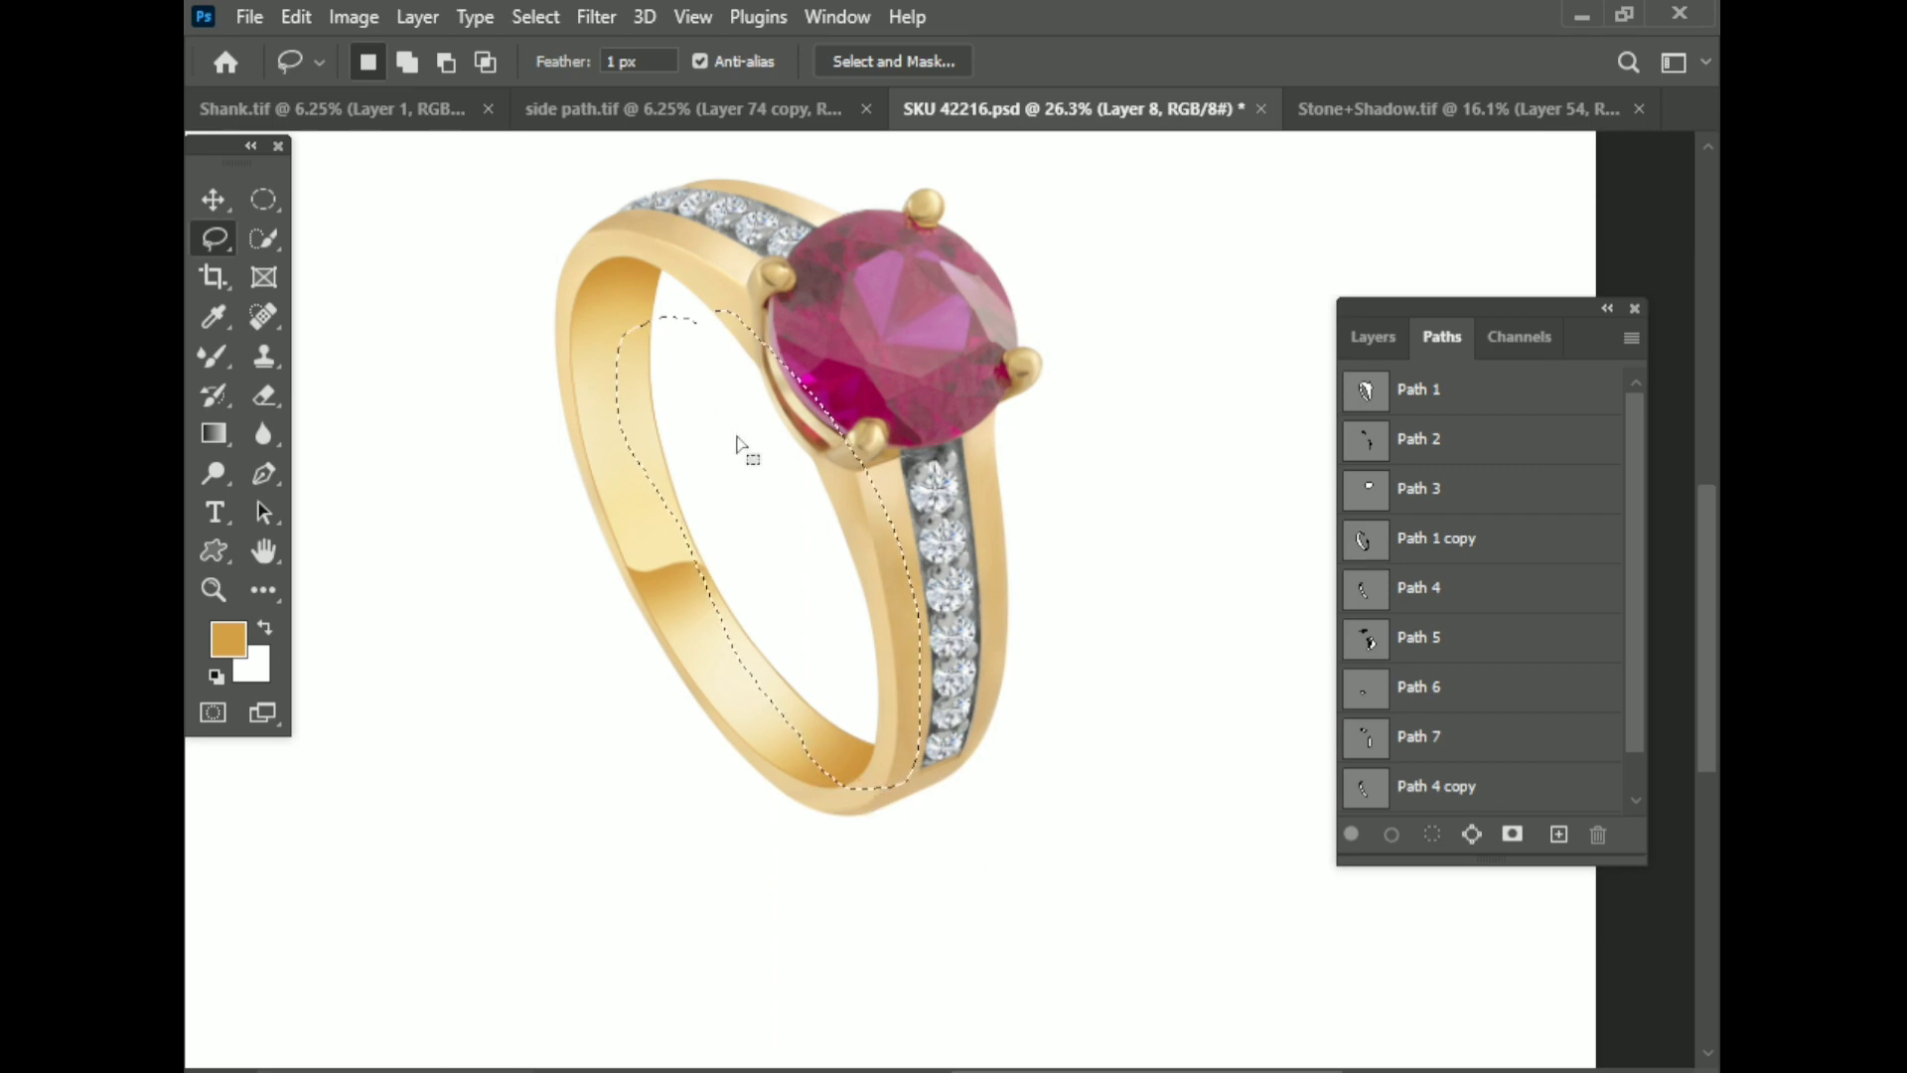
scroll(836, 765, "up", 5)
key("ctrl+s")
scroll(854, 745, "down", 3)
scroll(877, 719, "up", 3)
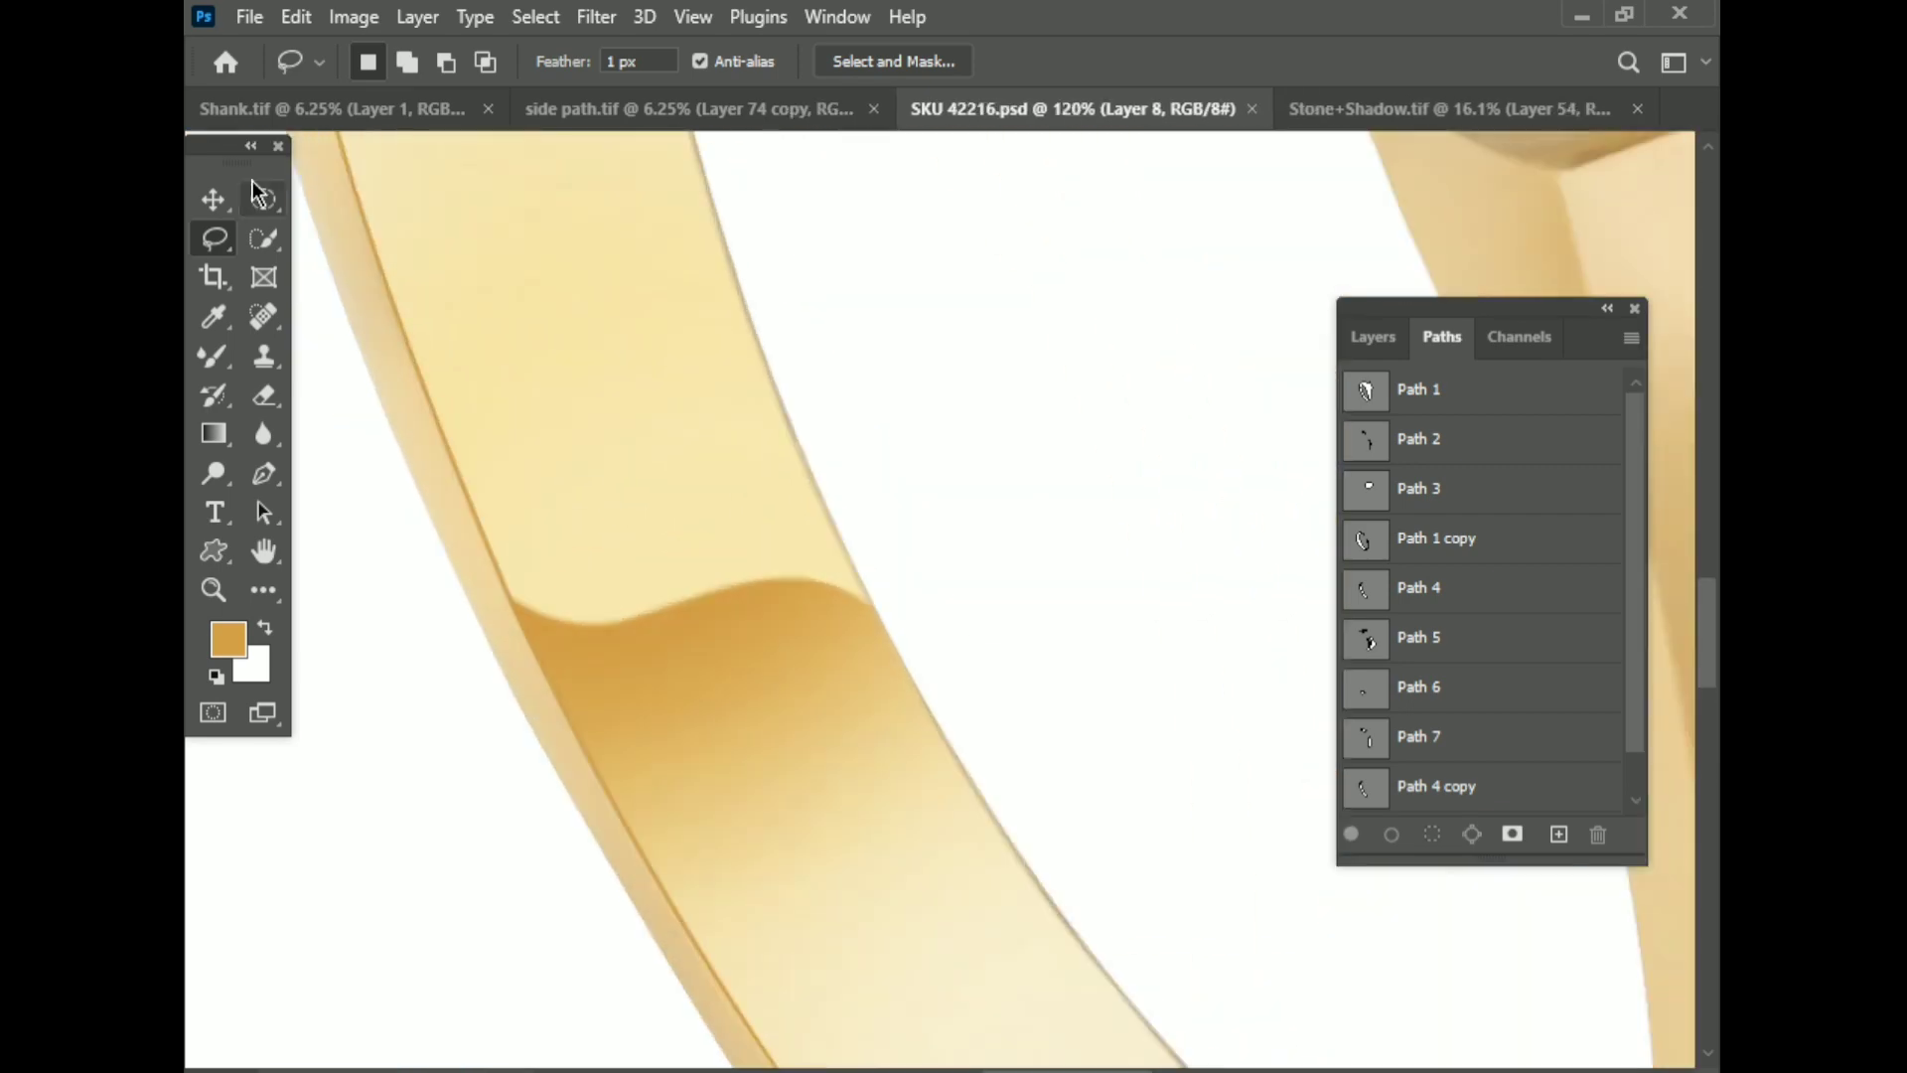
scroll(556, 485, "up", 3)
key("v")
scroll(553, 485, "up", 2)
Step: Soften Layer 8's gold stroke with a 1.9-pixel Gaussian Blur and save
left_click(596, 17)
left_click(1039, 528)
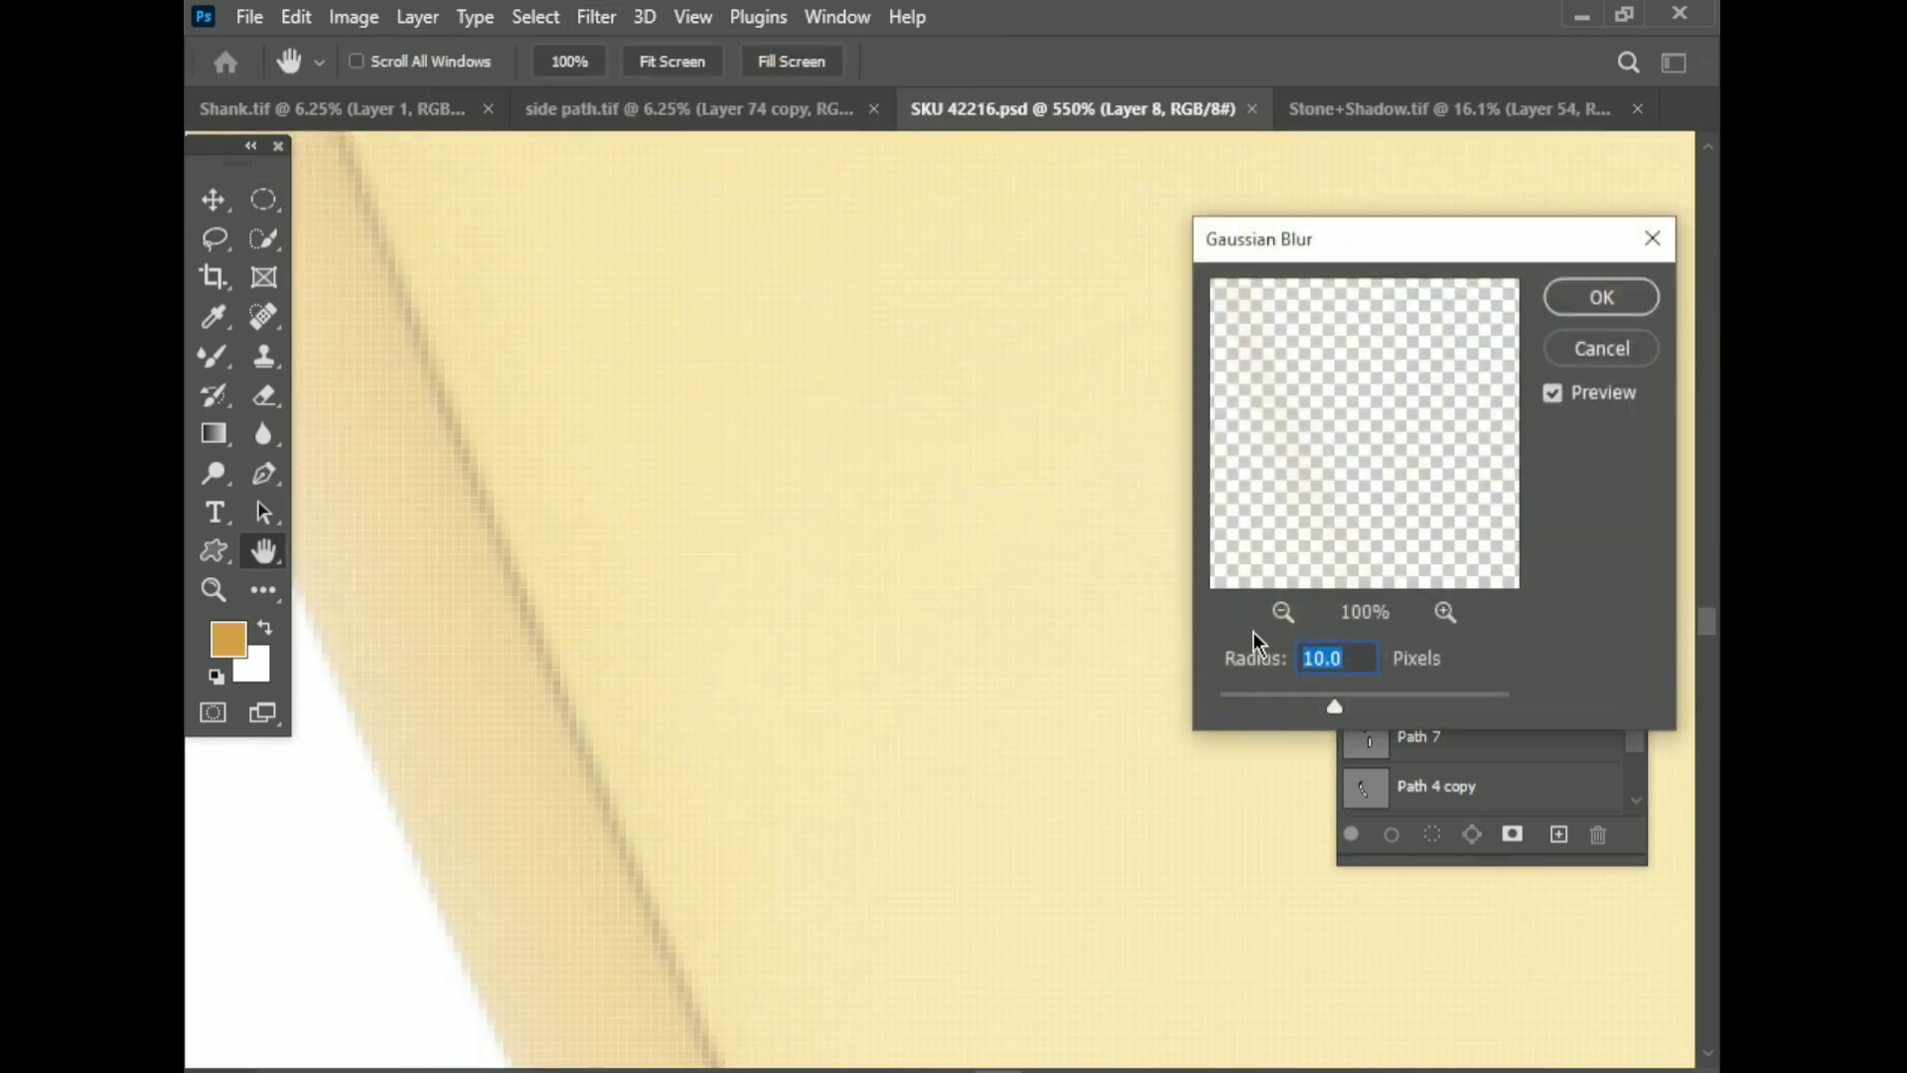
left_click_drag(1331, 706, 1248, 709)
key("Return")
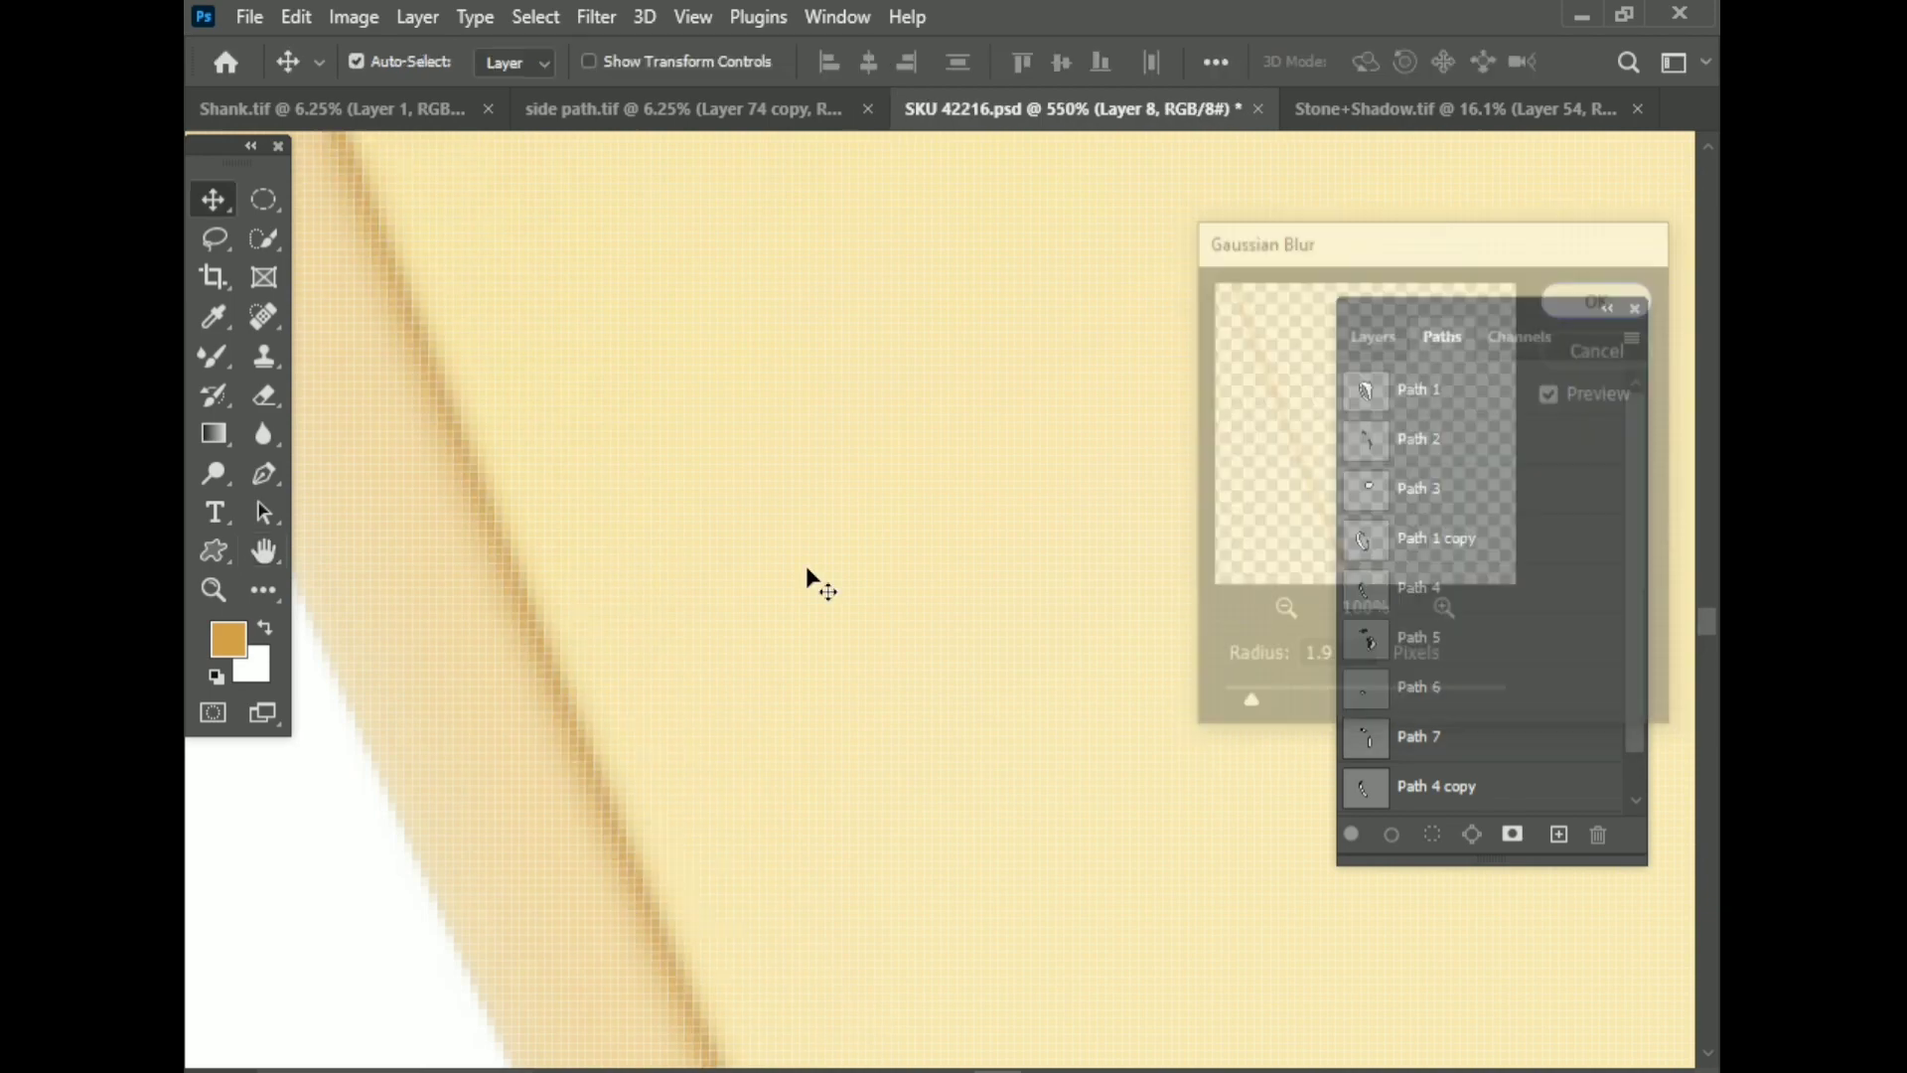
scroll(807, 564, "down", 5)
key("ctrl+s")
scroll(528, 338, "up", 3)
Step: Lightly erase the softened stroke along the inner band and save
left_click(284, 397)
scroll(635, 401, "up", 2)
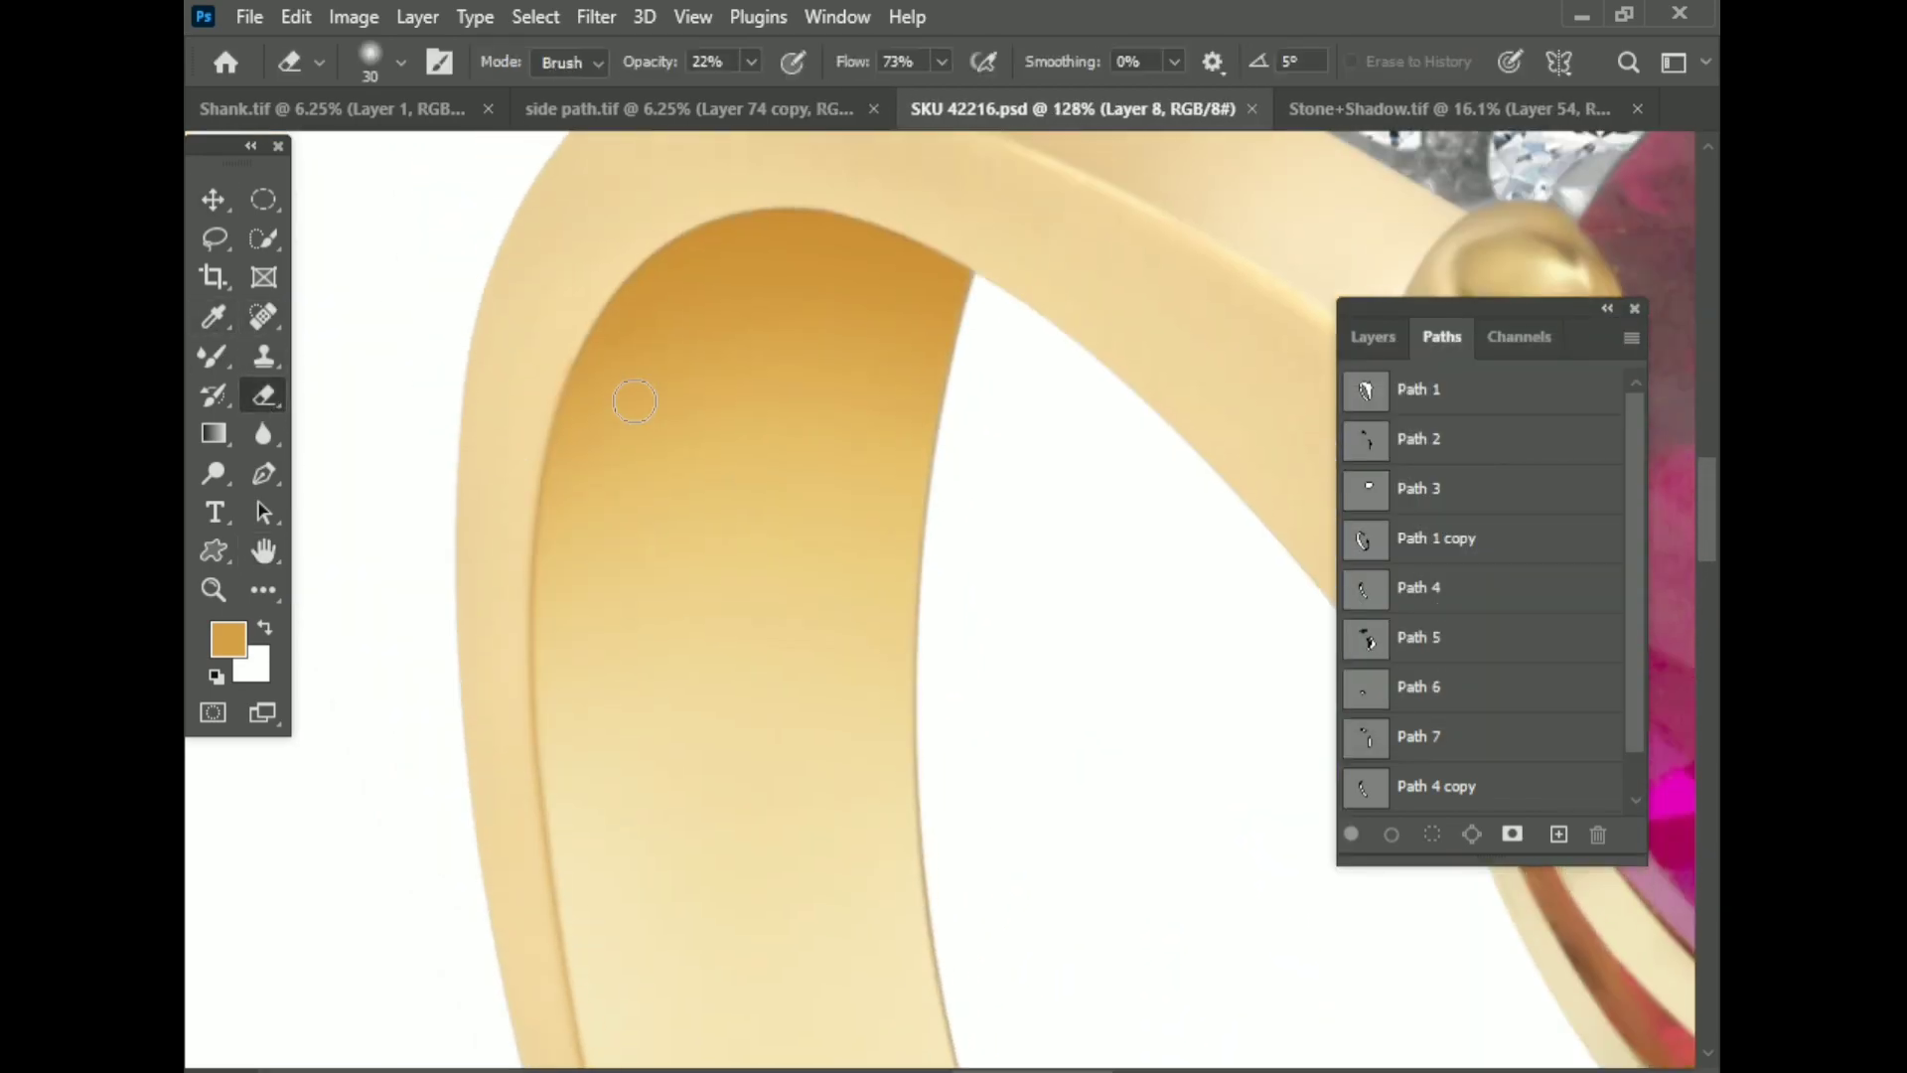
scroll(882, 793, "down", 4)
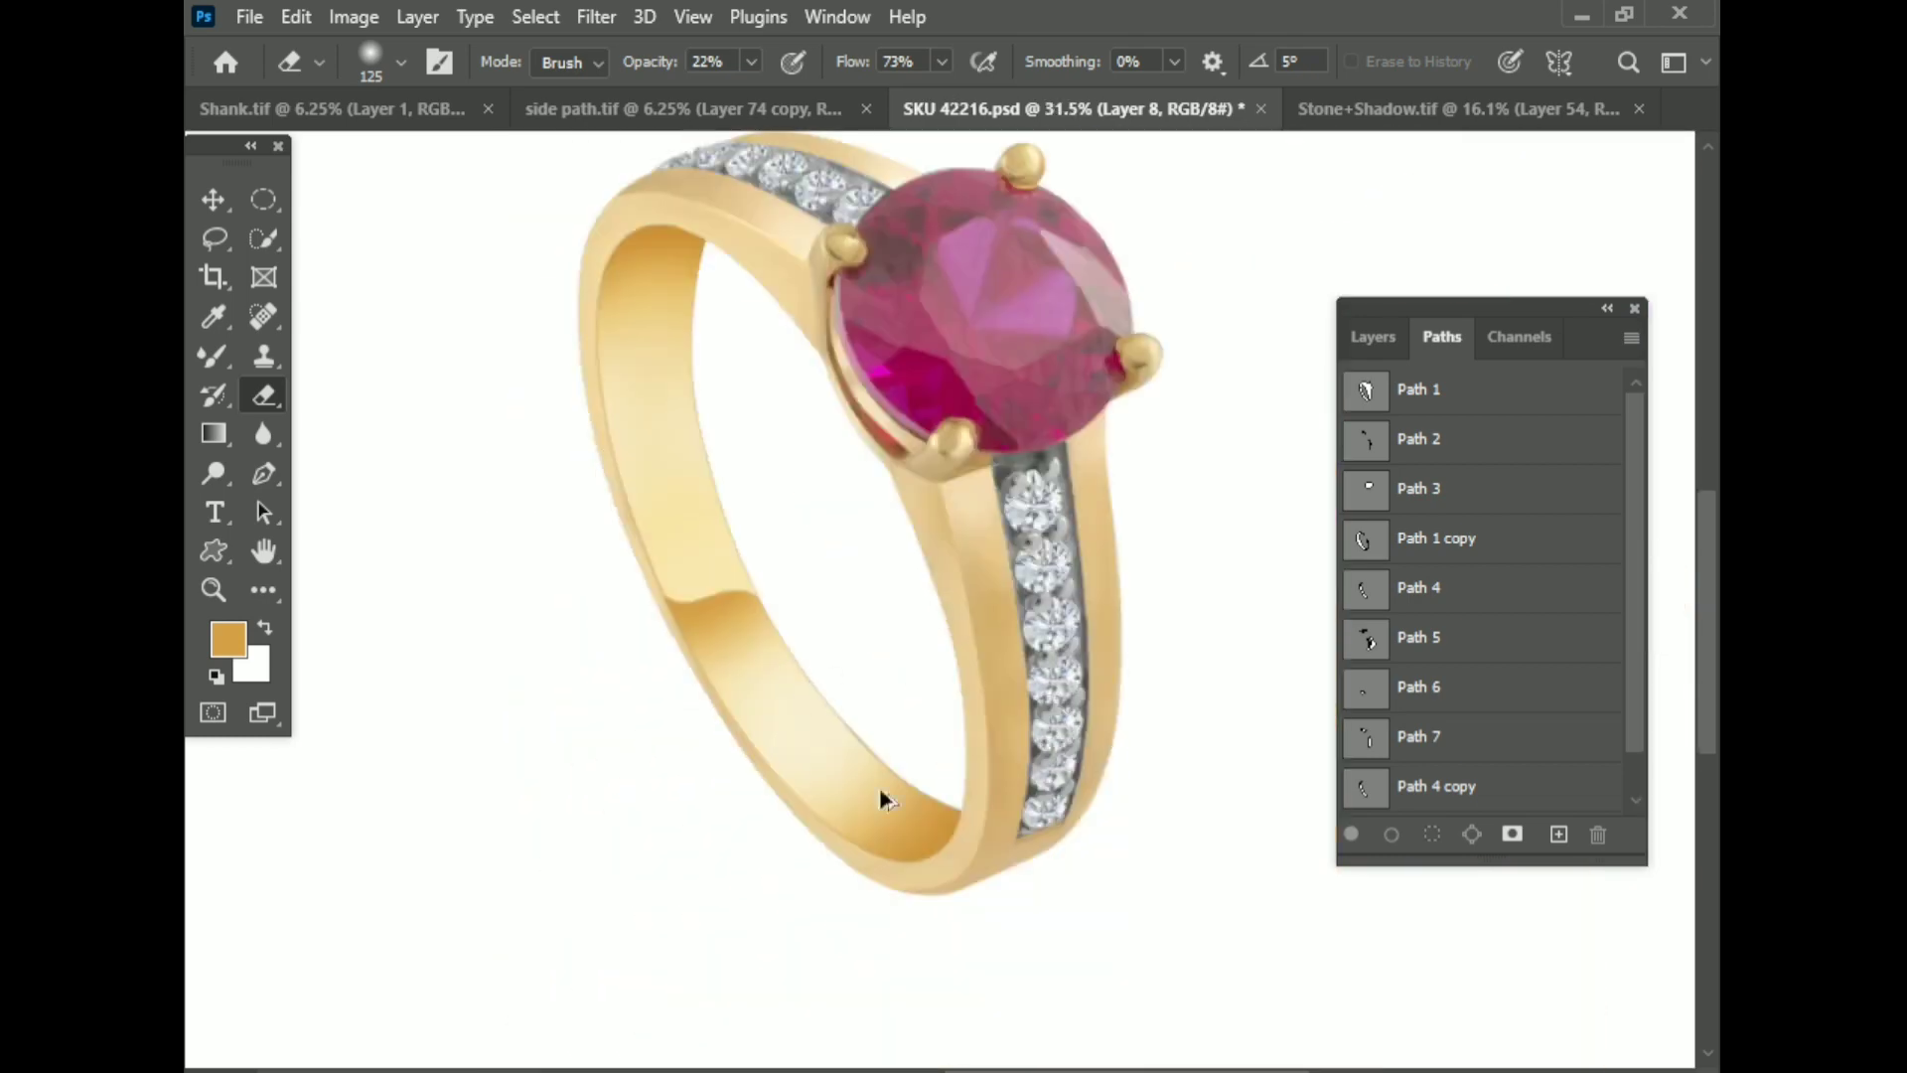
scroll(1001, 767, "up", 3)
scroll(839, 695, "down", 3)
scroll(899, 662, "down", 1)
key("ctrl+s")
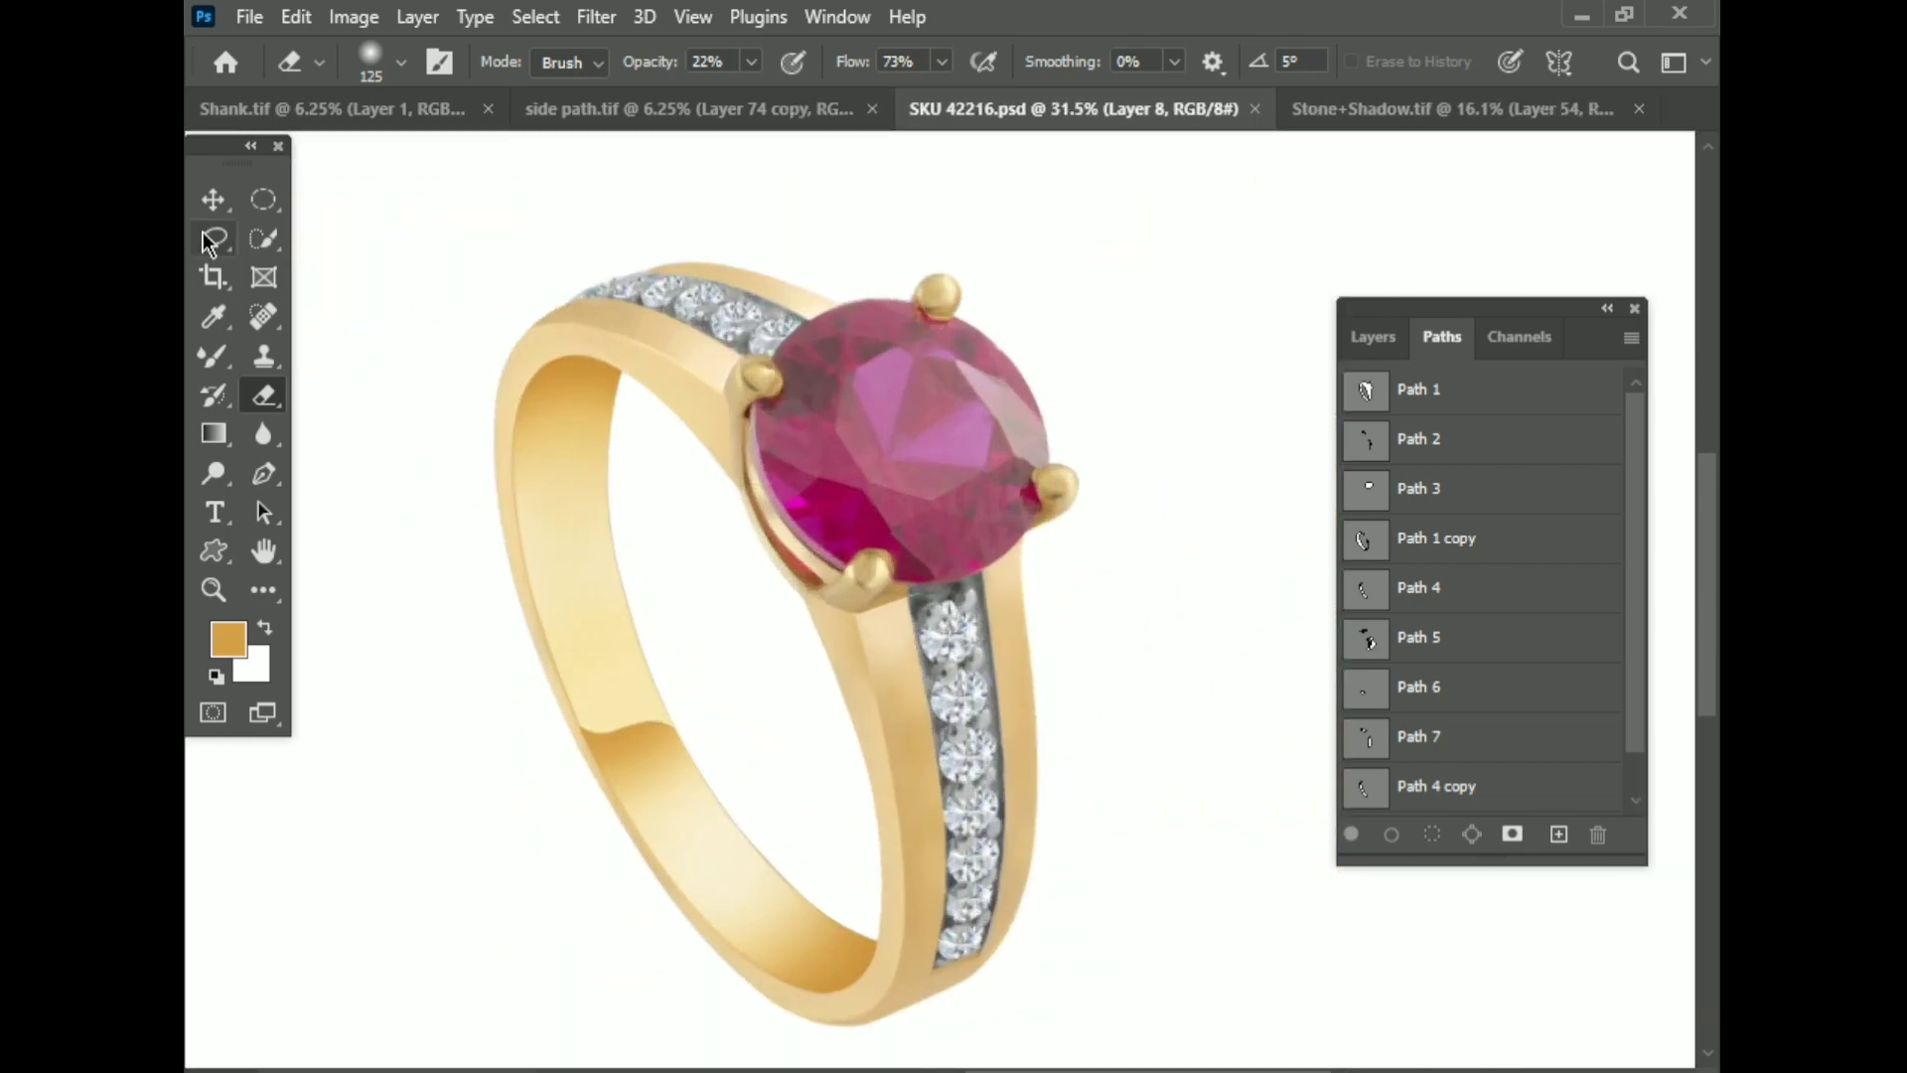
key("v")
scroll(902, 676, "up", 3)
scroll(908, 693, "up", 5)
Step: Copy the soft shadow layer from Stone+Shadow.tif into the SKU 42216.psd ring document
scroll(906, 694, "down", 4)
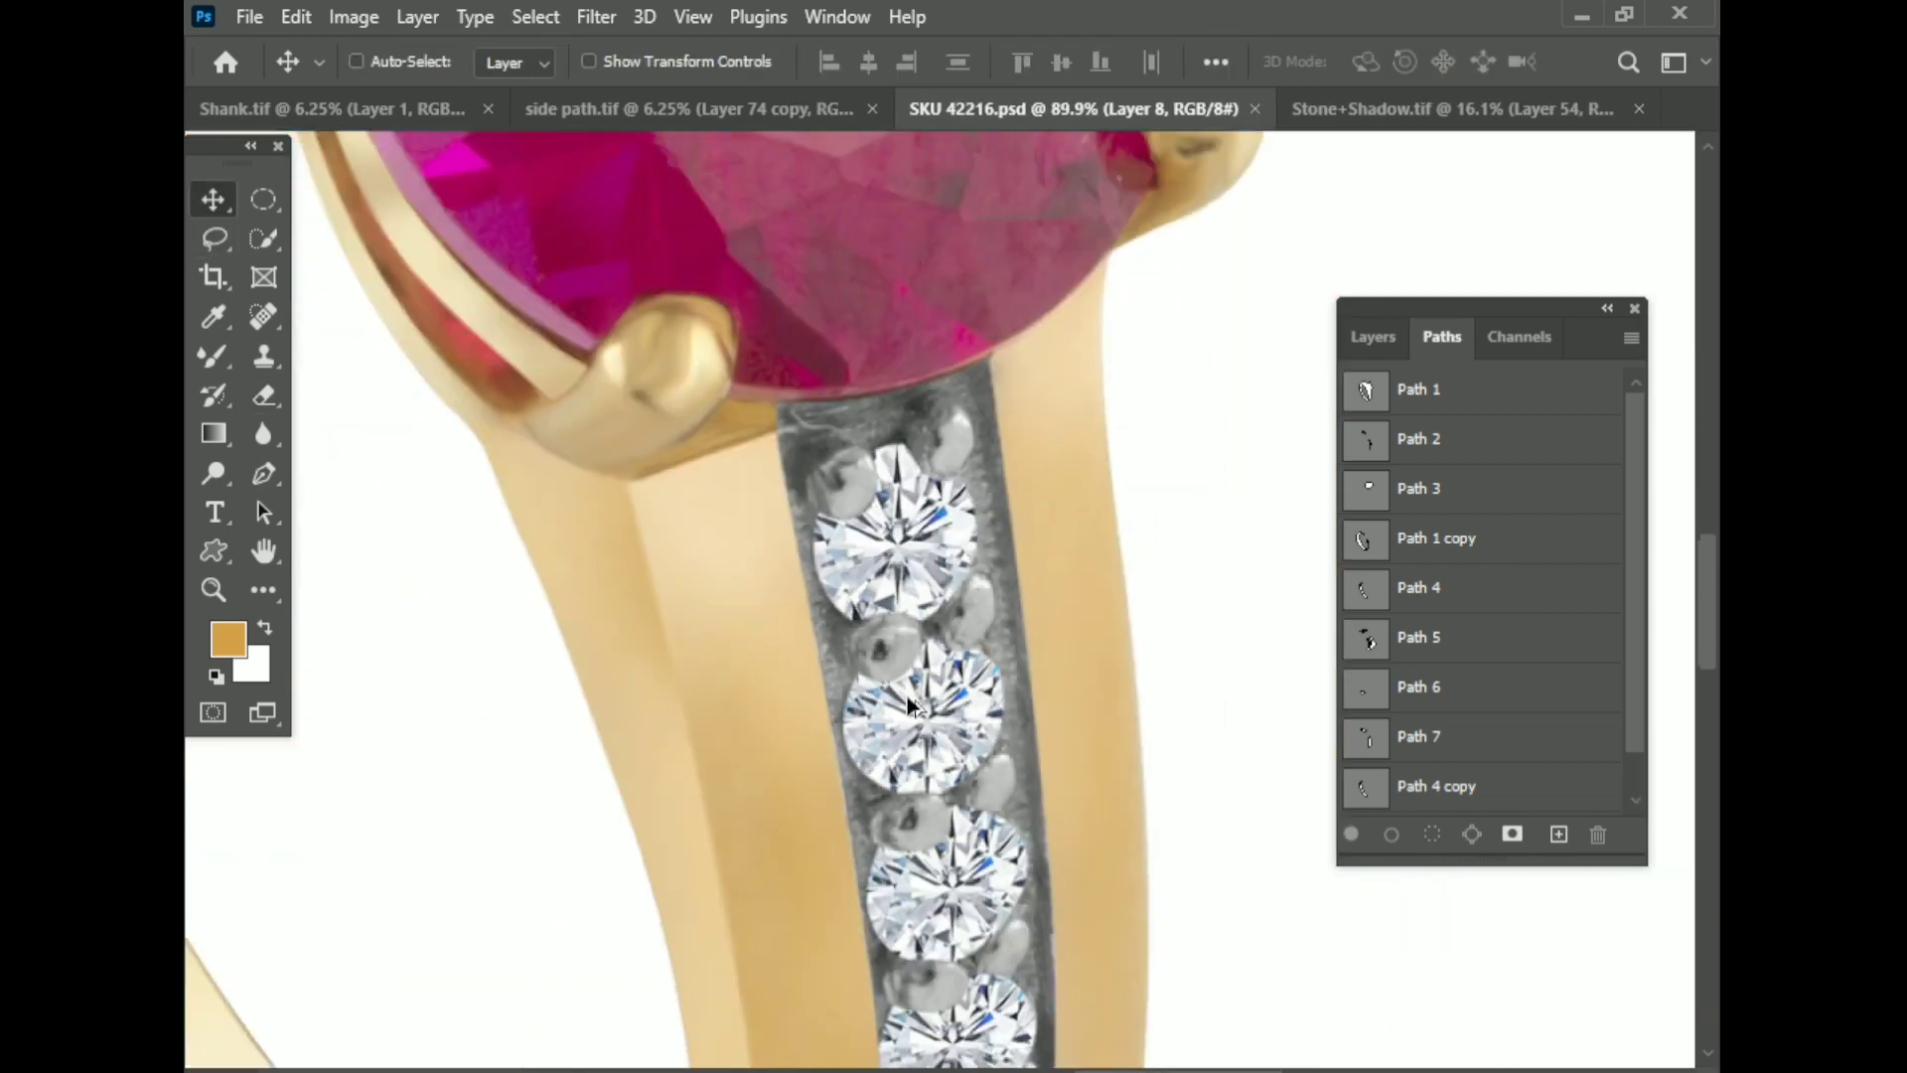
scroll(906, 693, "down", 3)
scroll(905, 693, "down", 1)
left_click(1398, 108)
scroll(822, 754, "down", 2)
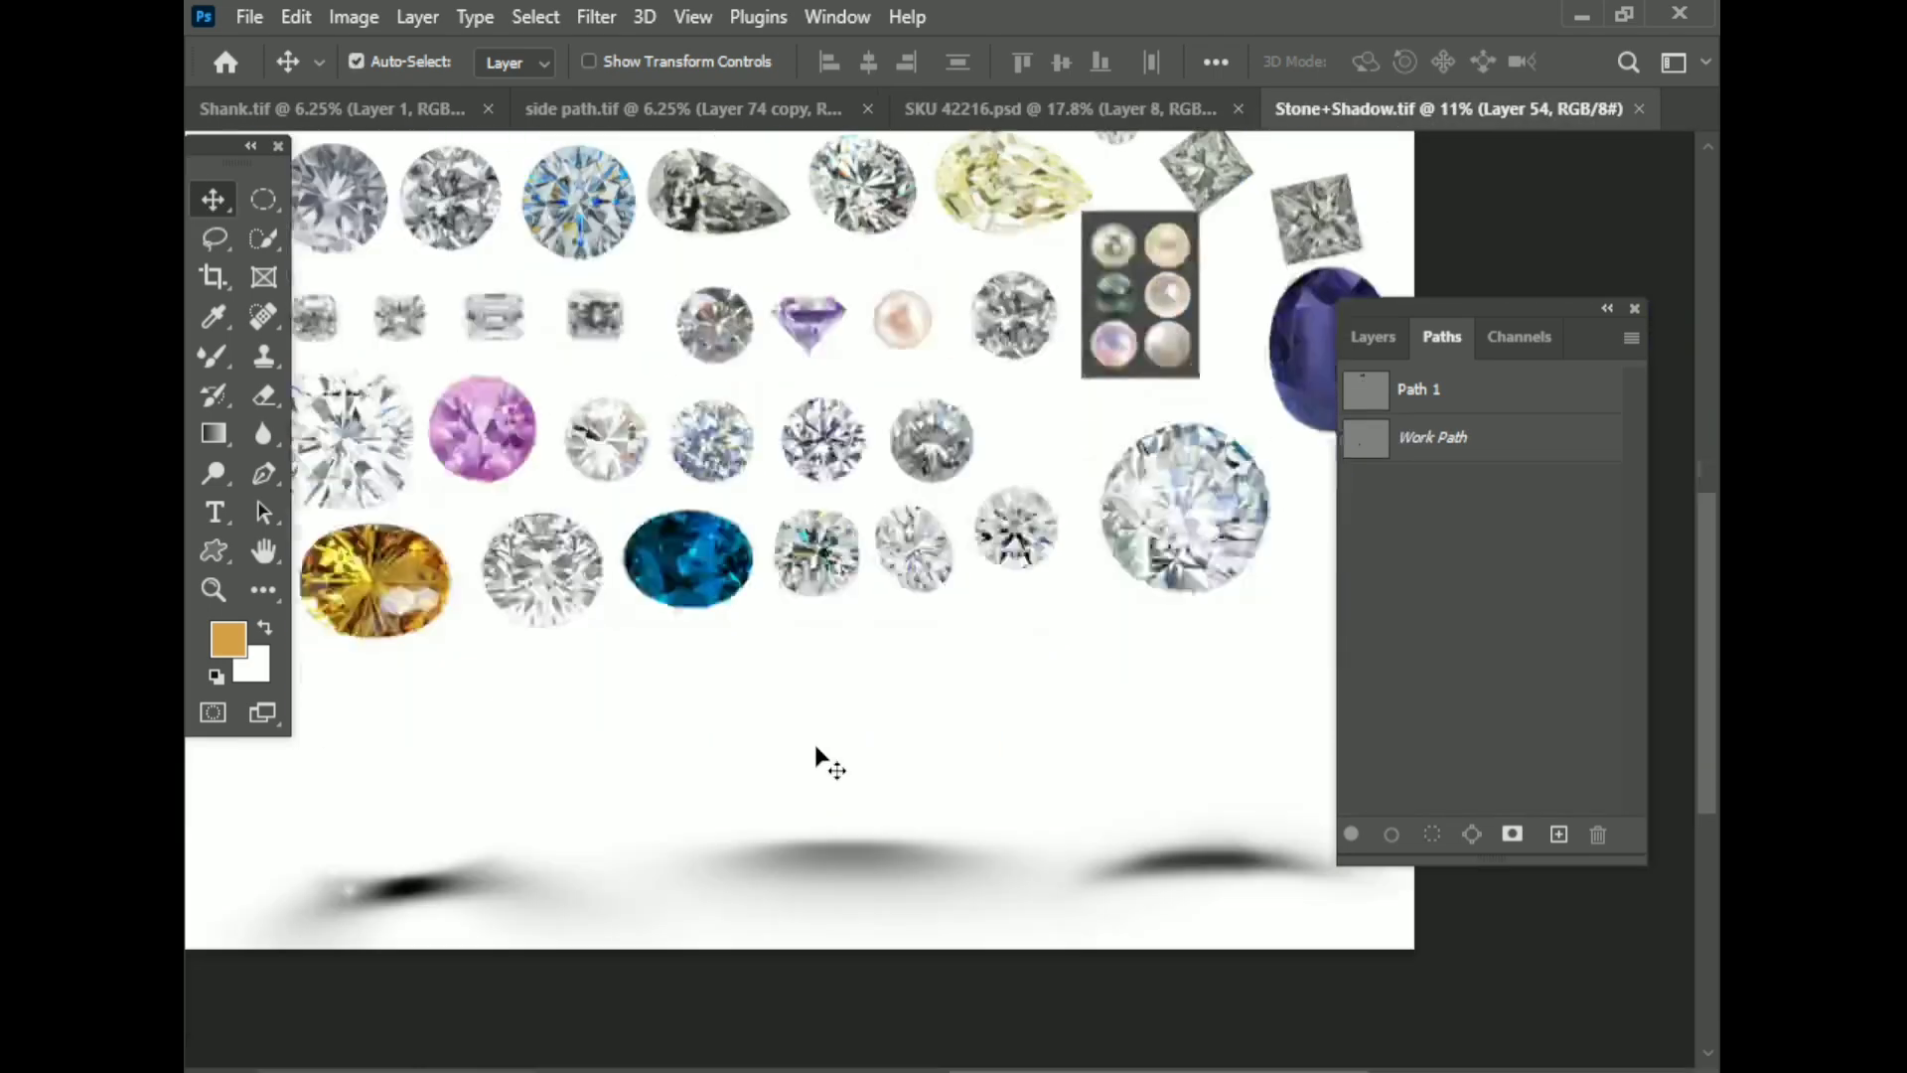
left_click_drag(413, 851, 765, 933)
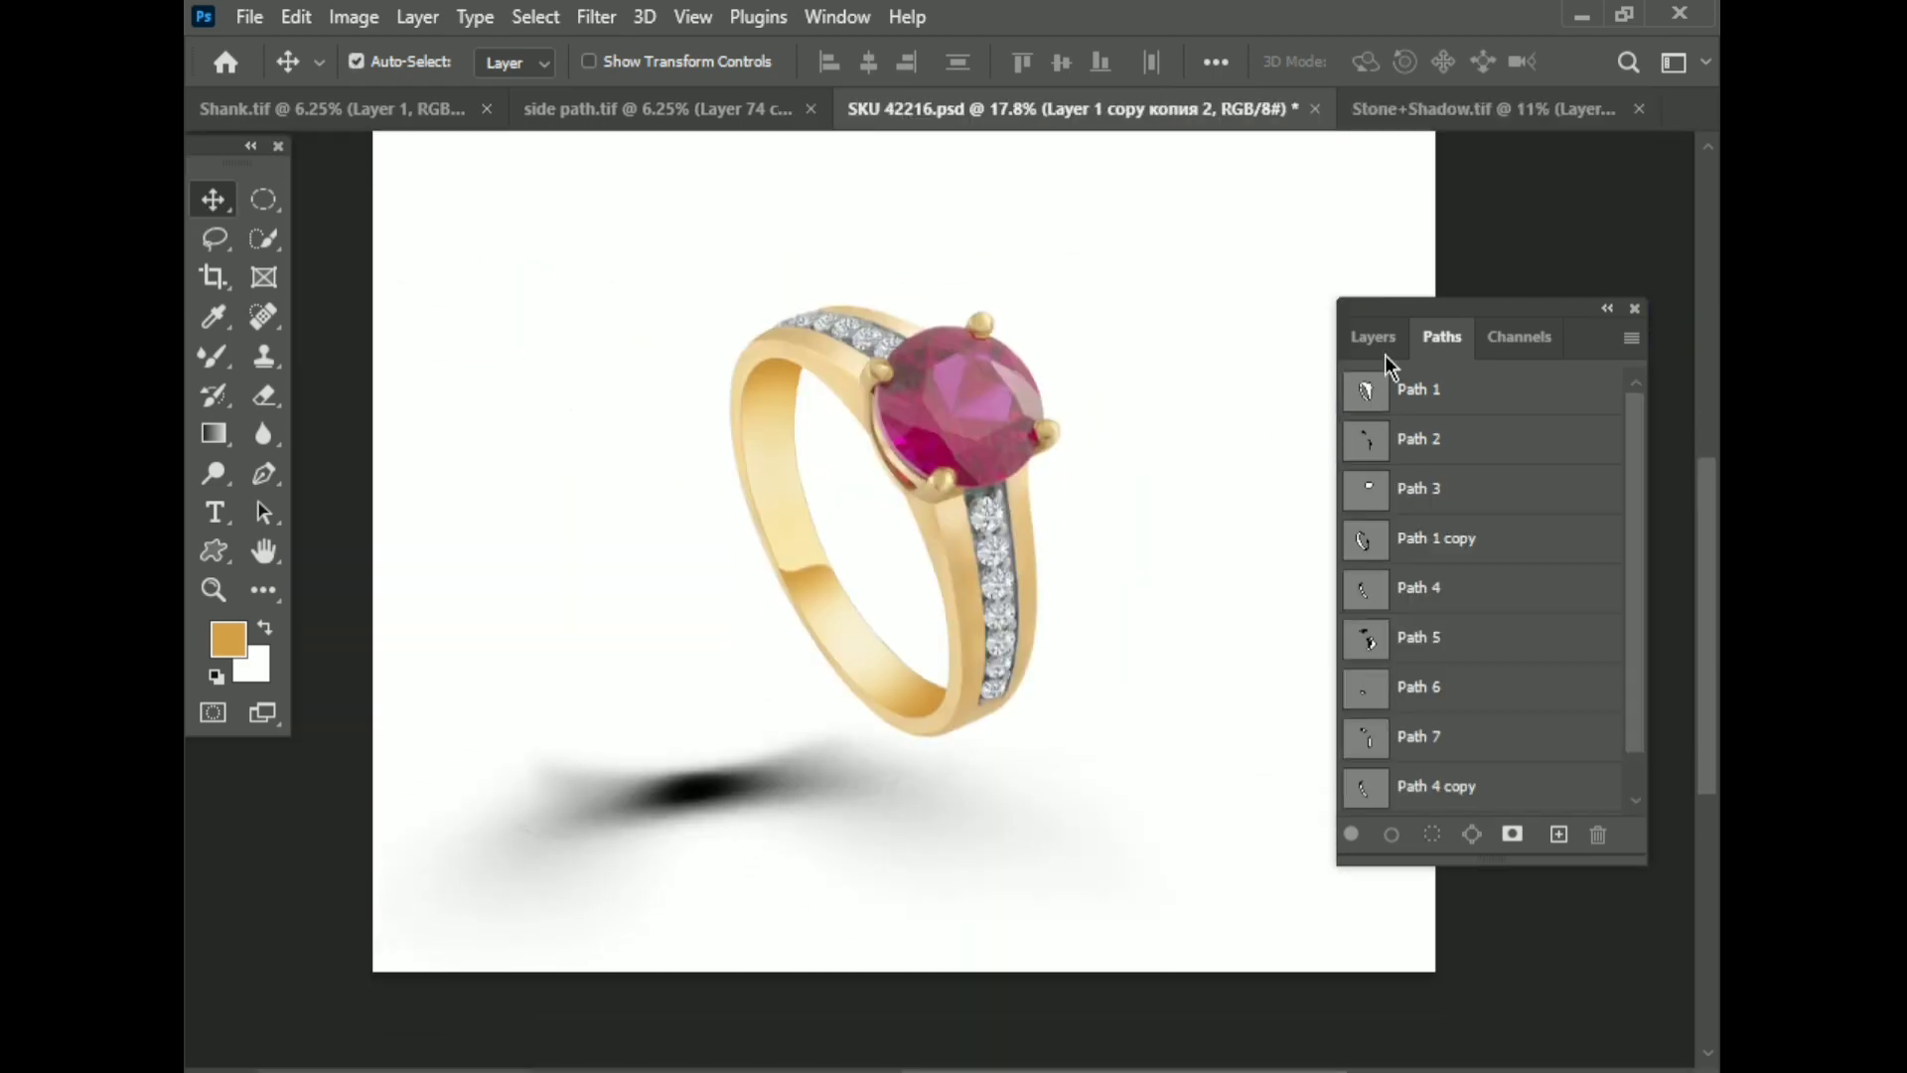
Step: Hide the new shadow layer and move it below Group 1 copy 2
left_click(1373, 337)
scroll(1533, 839, "down", 3)
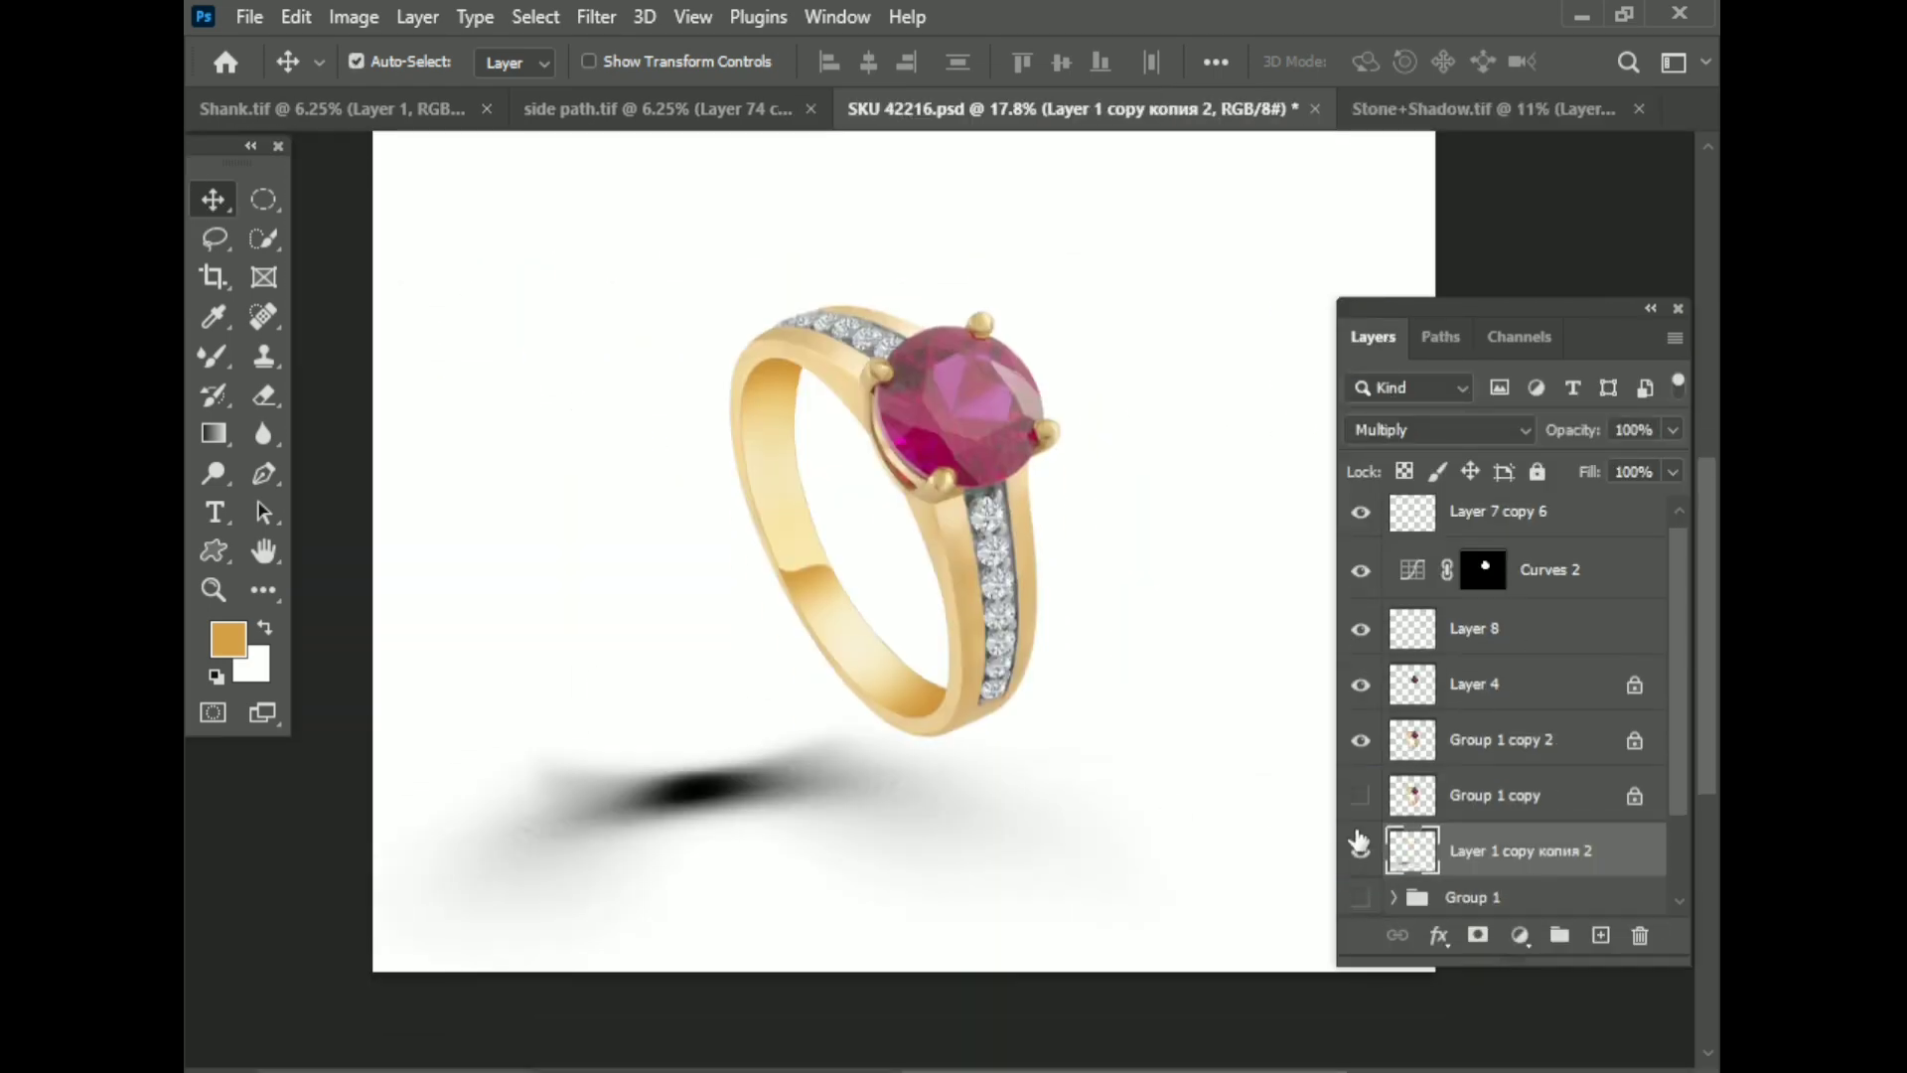
double_click(1360, 848)
left_click(1358, 851)
scroll(1507, 795, "up", 1)
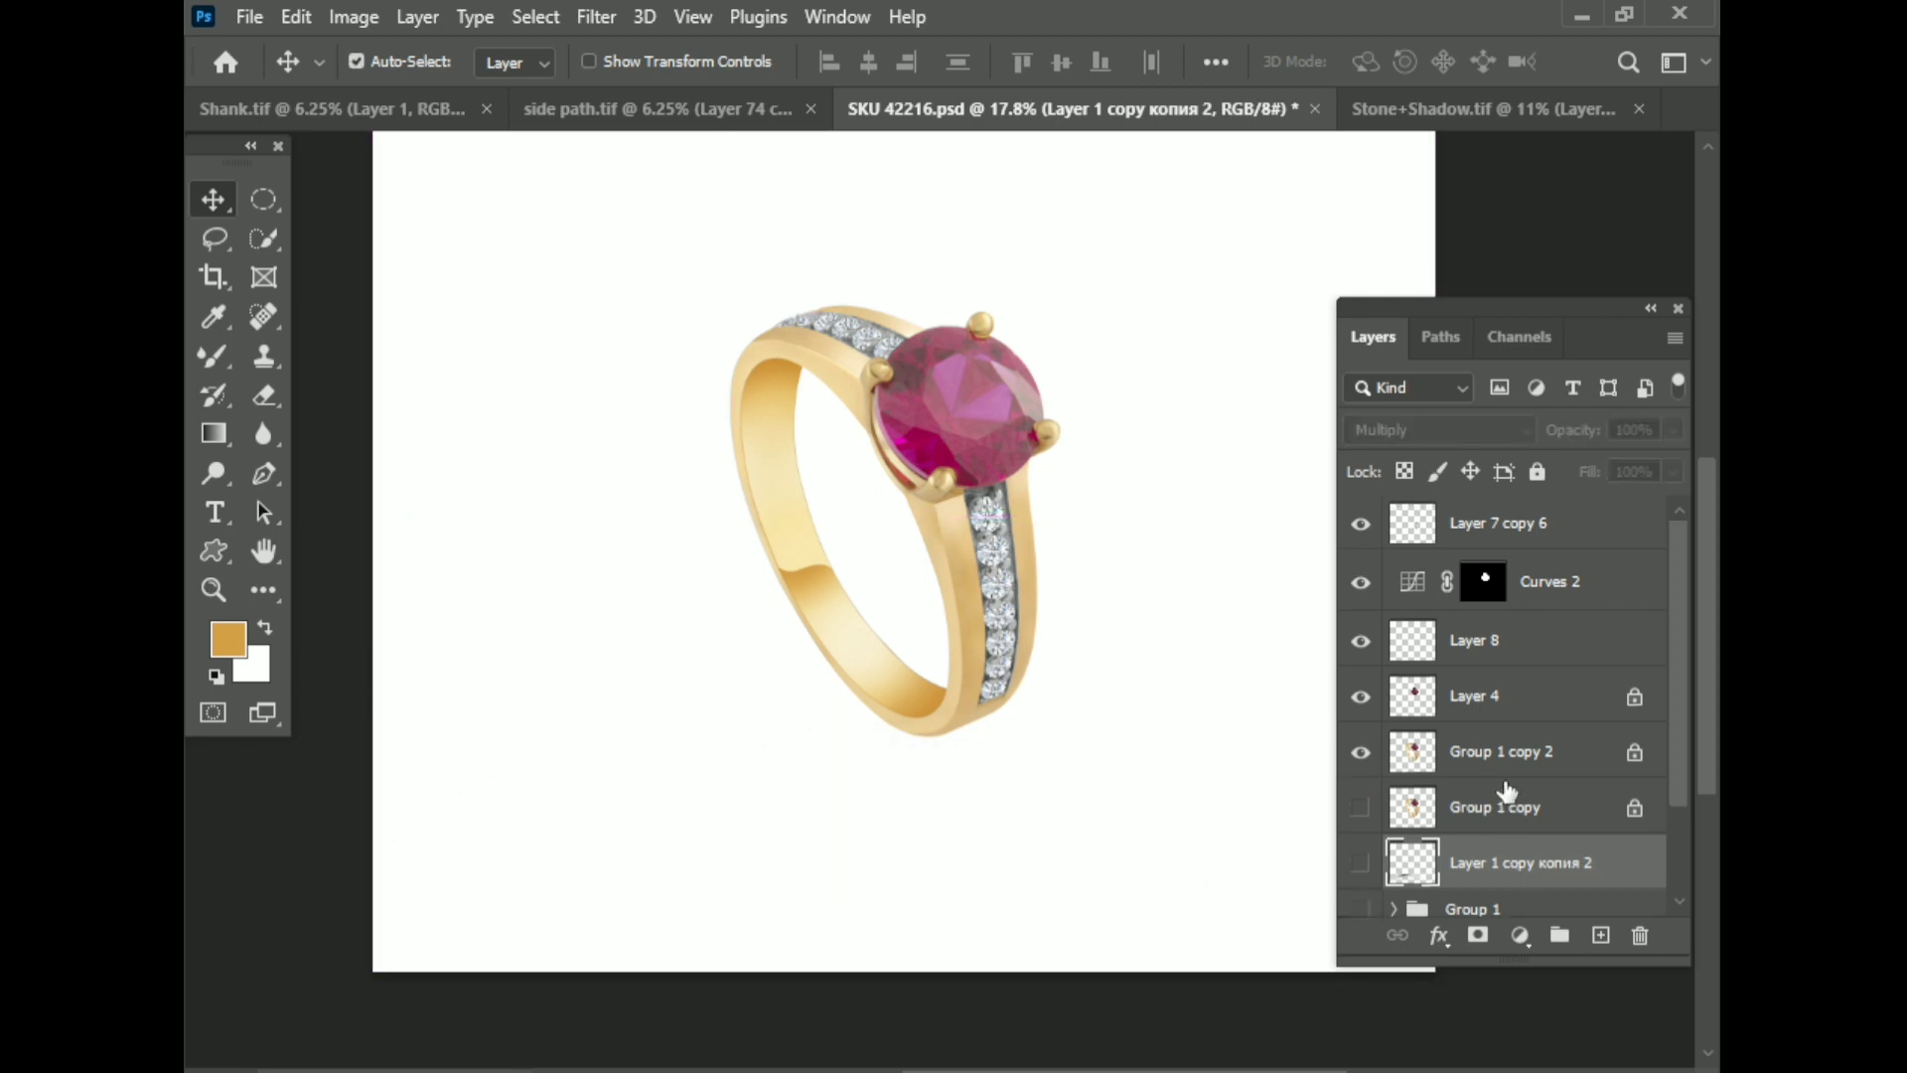
scroll(1508, 791, "down", 1)
left_click(1495, 744)
left_click_drag(1506, 708, 1510, 700)
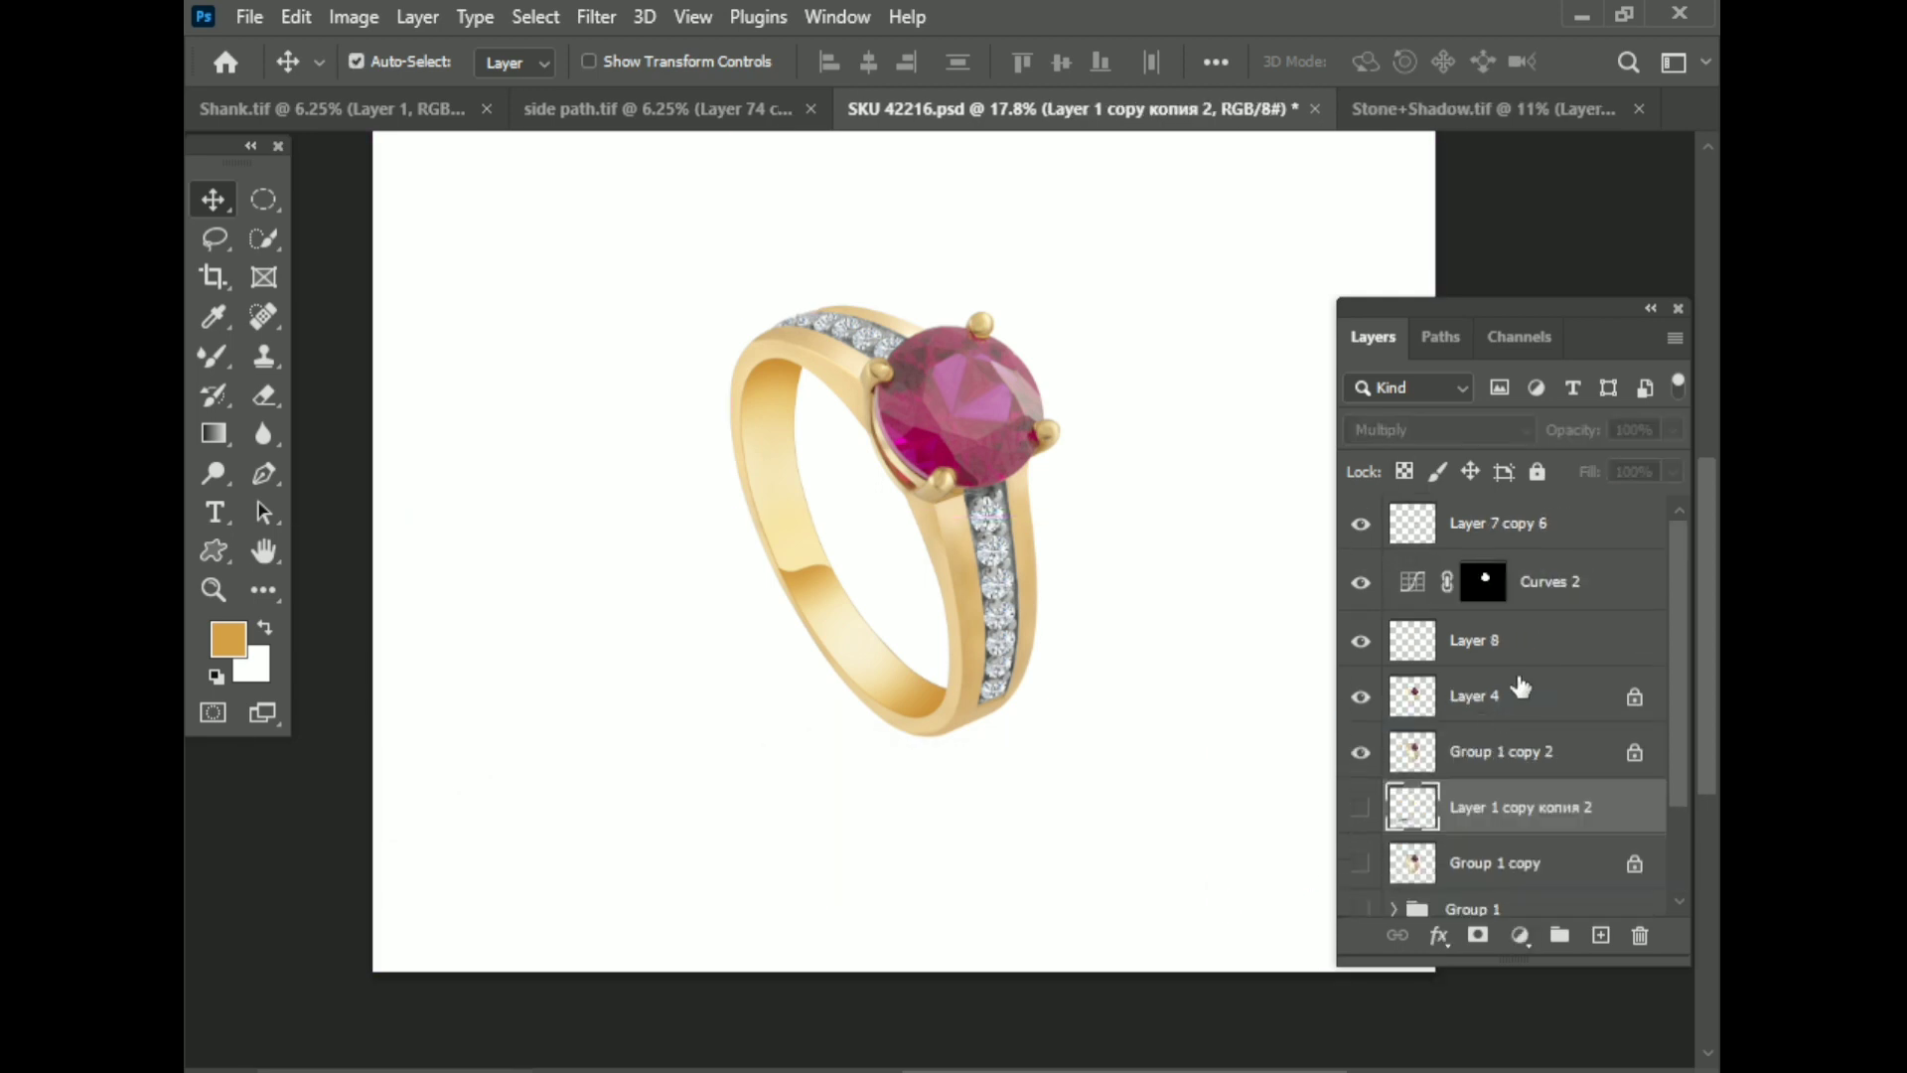
Step: Select the shadow layer, make it visible again and begin free-transforming it
left_click(1500, 749)
left_click(1559, 527, "shift")
key("ctrl+g")
scroll(675, 715, "down", 2)
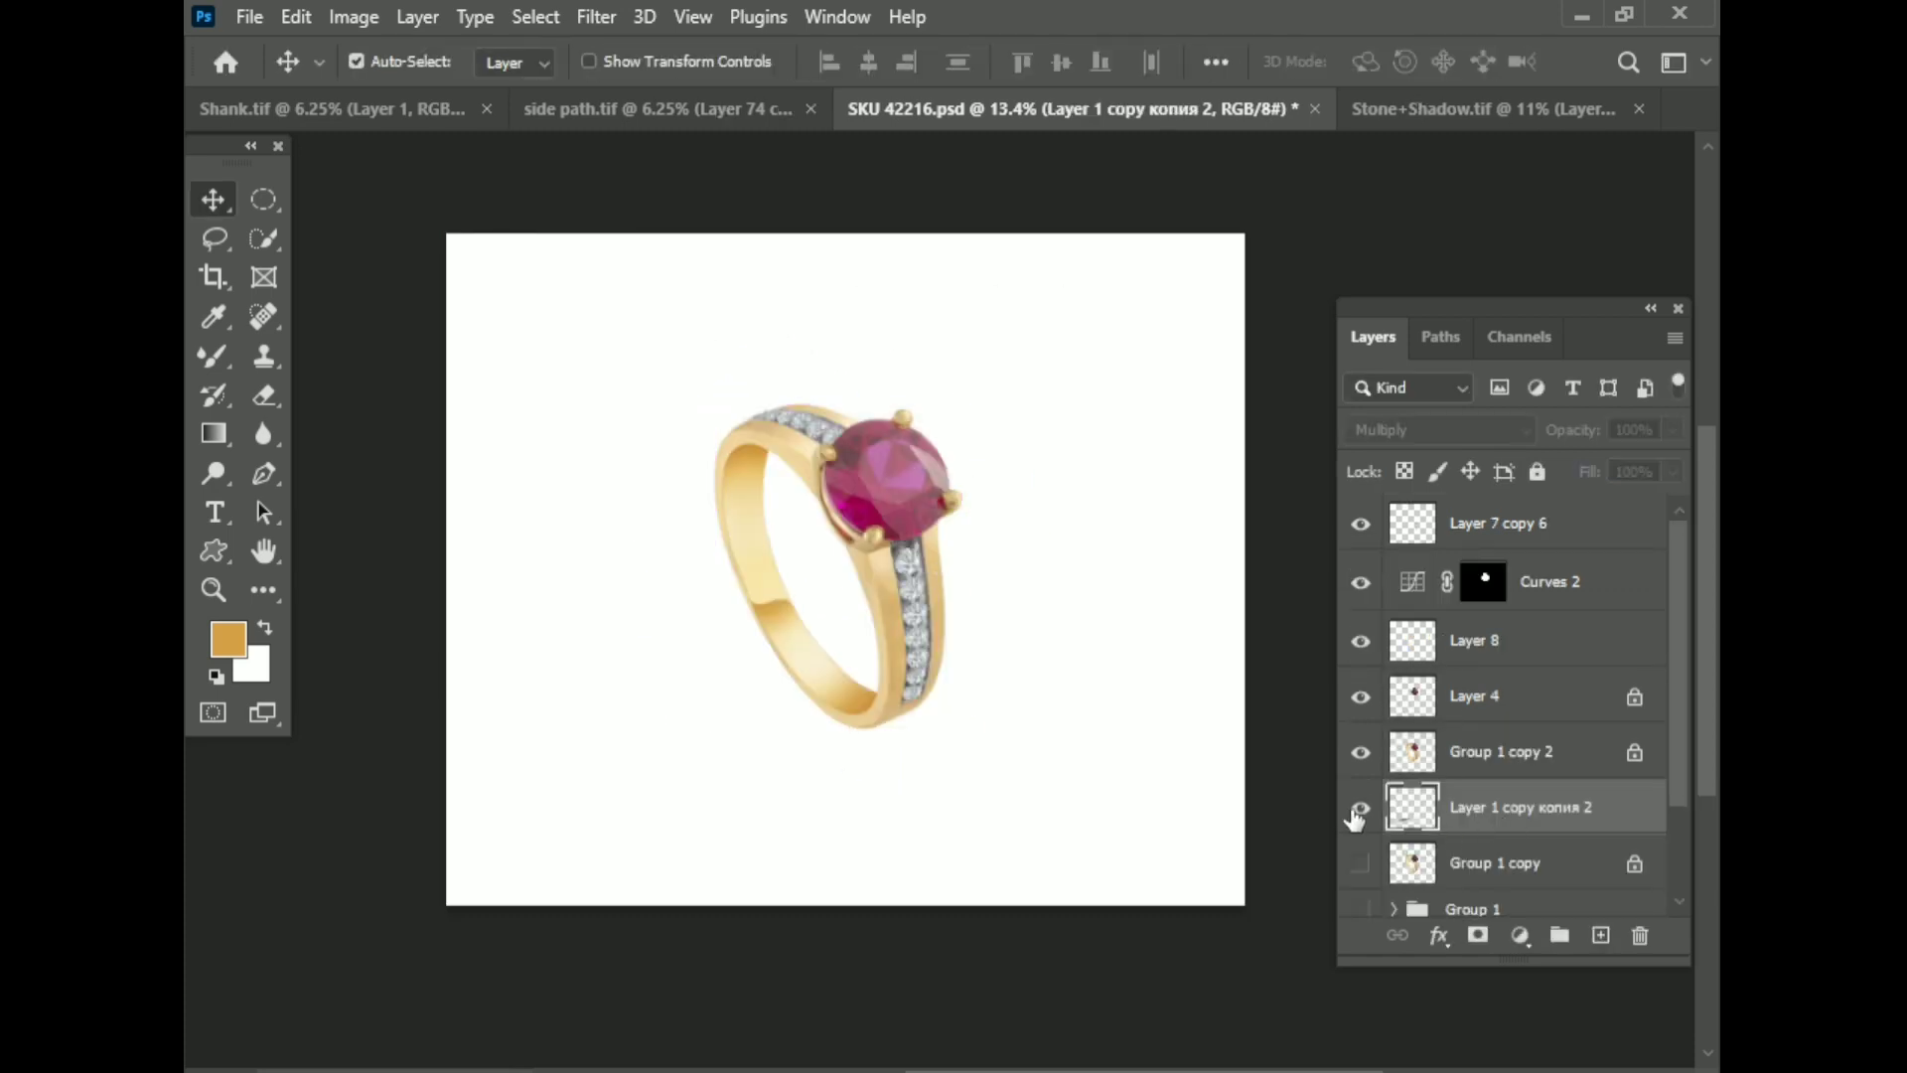
left_click(1360, 809)
key("ctrl+t")
Step: Try flattening, rotating and tilting the shadow, cancelling both attempts
mouse_move(715, 564)
left_mouse_down()
mouse_move(714, 728)
mouse_move(776, 869)
left_mouse_up()
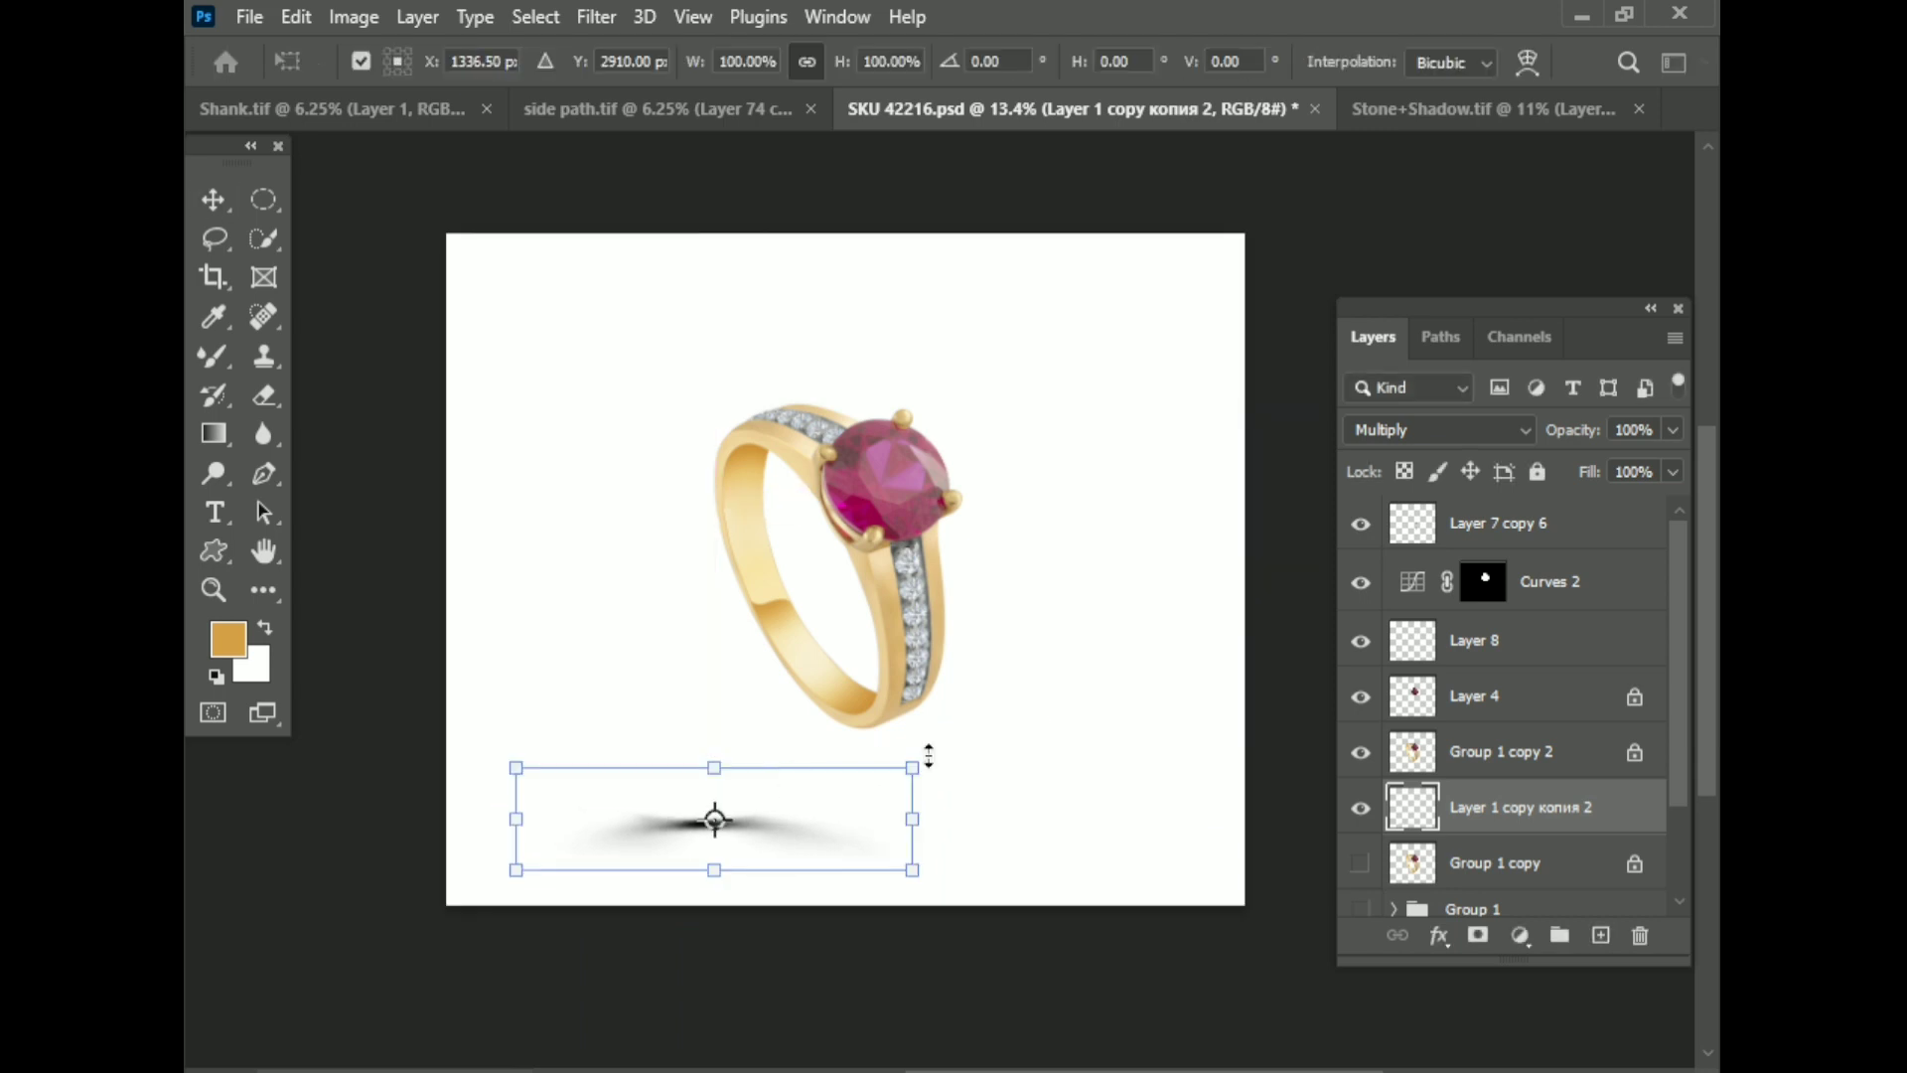
mouse_move(925, 760)
left_mouse_down()
mouse_move(1086, 792)
mouse_move(970, 873)
left_mouse_up()
scroll(1119, 715, "up", 2)
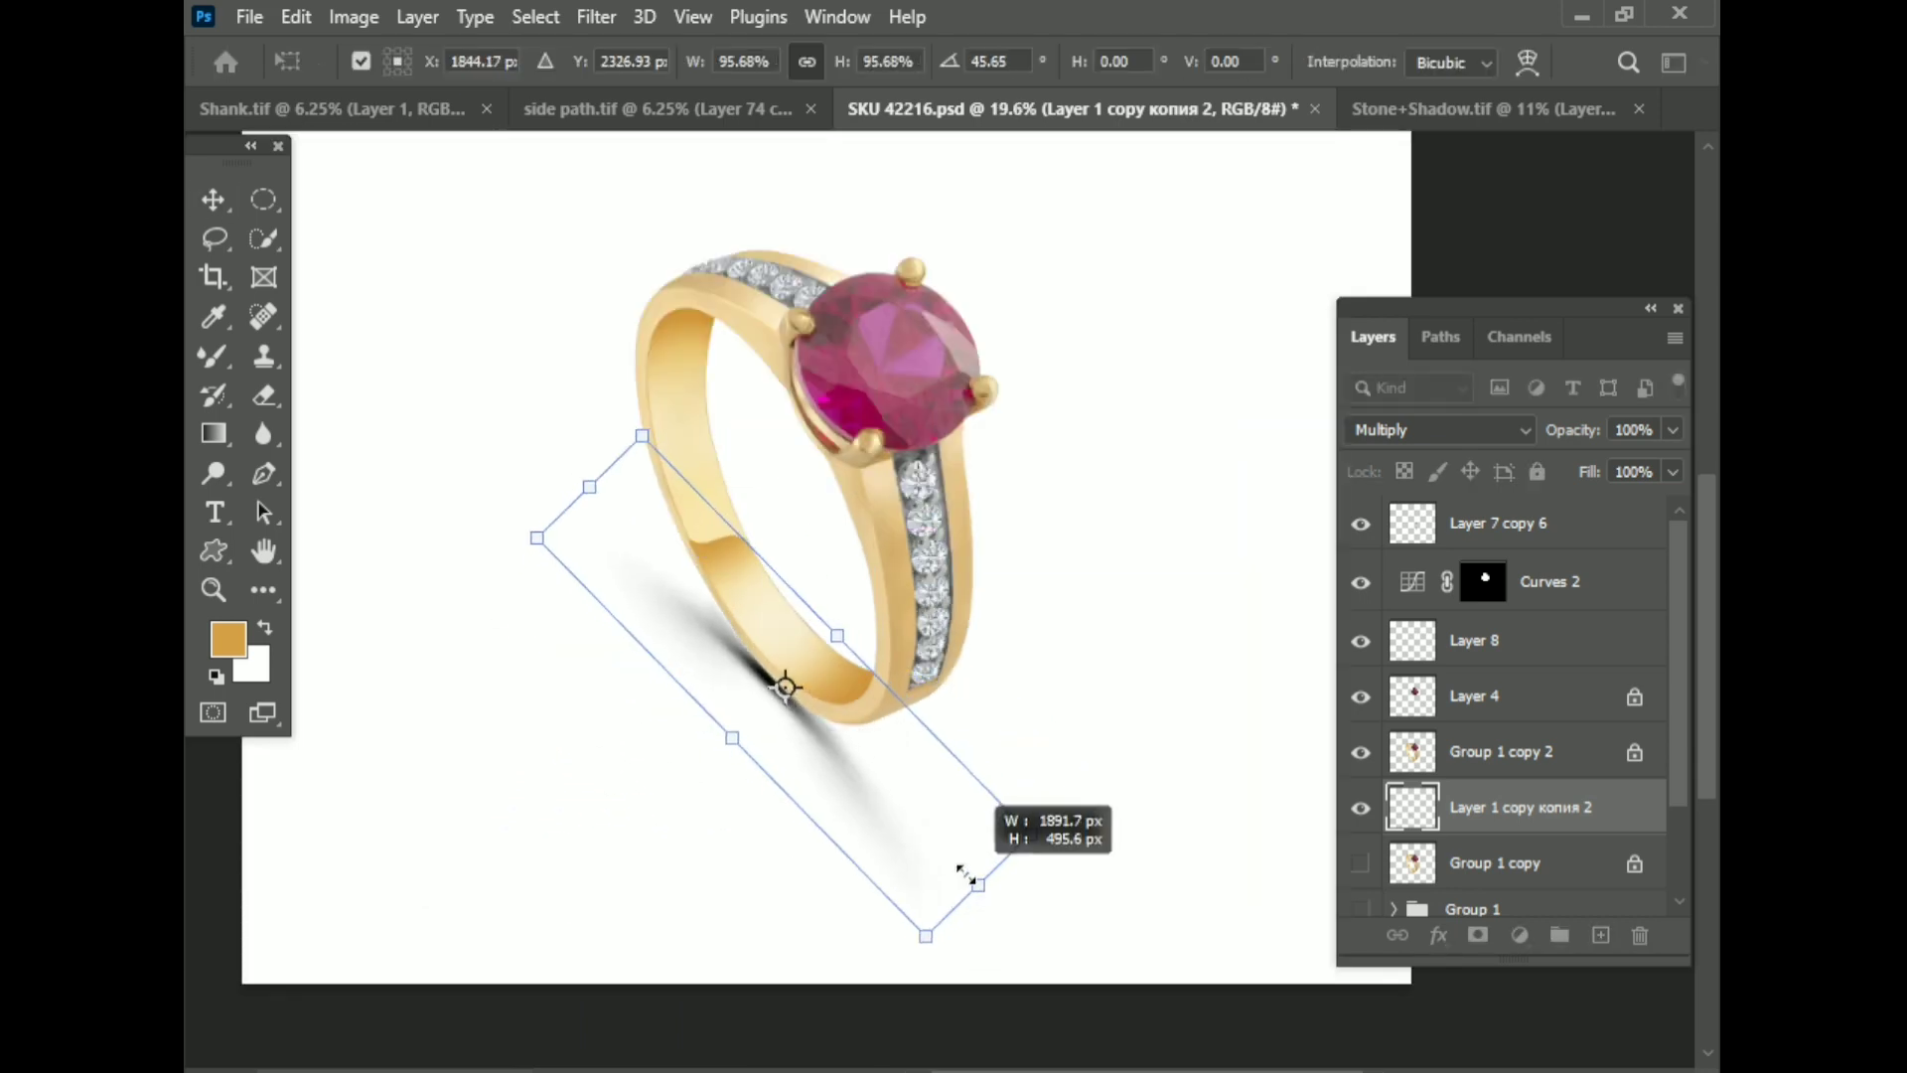
left_click_drag(864, 778, 855, 773)
key("Up")
key("Up")
key("Up")
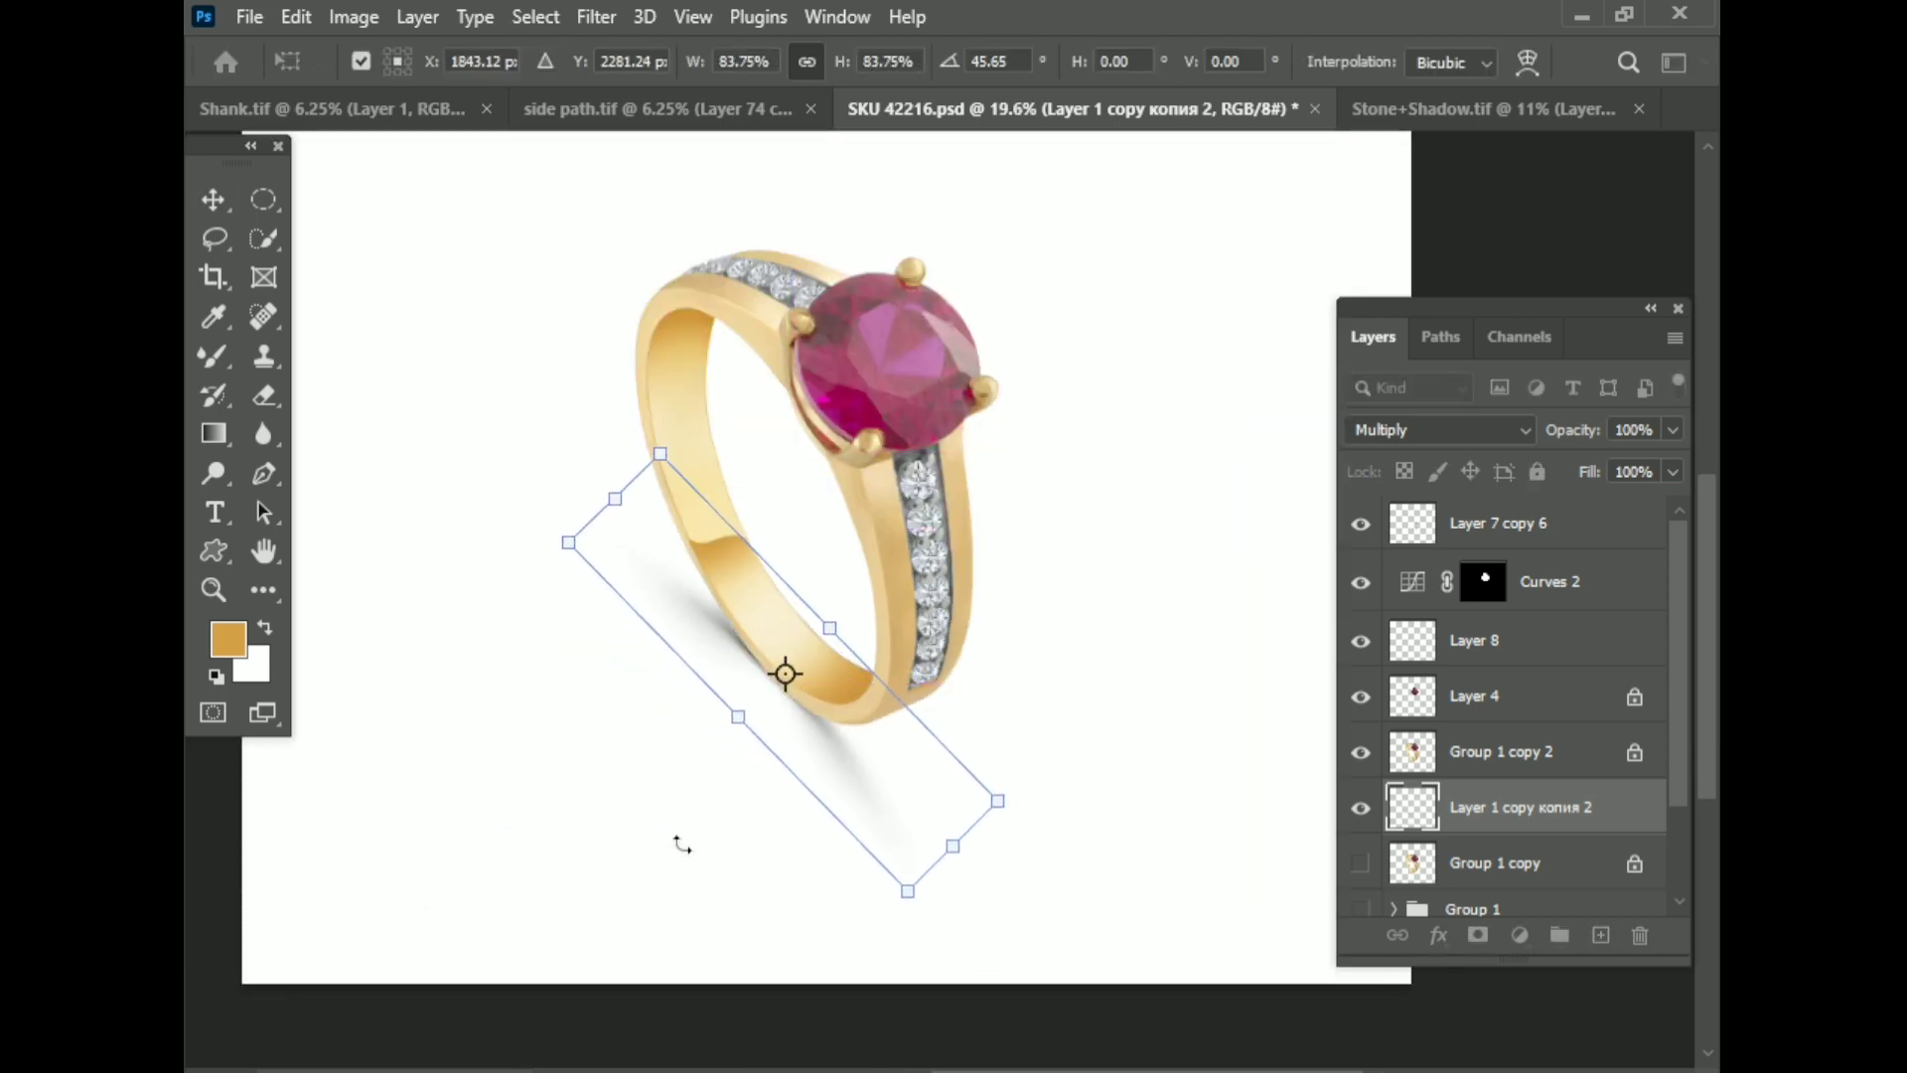
key("Escape")
key("ctrl+t")
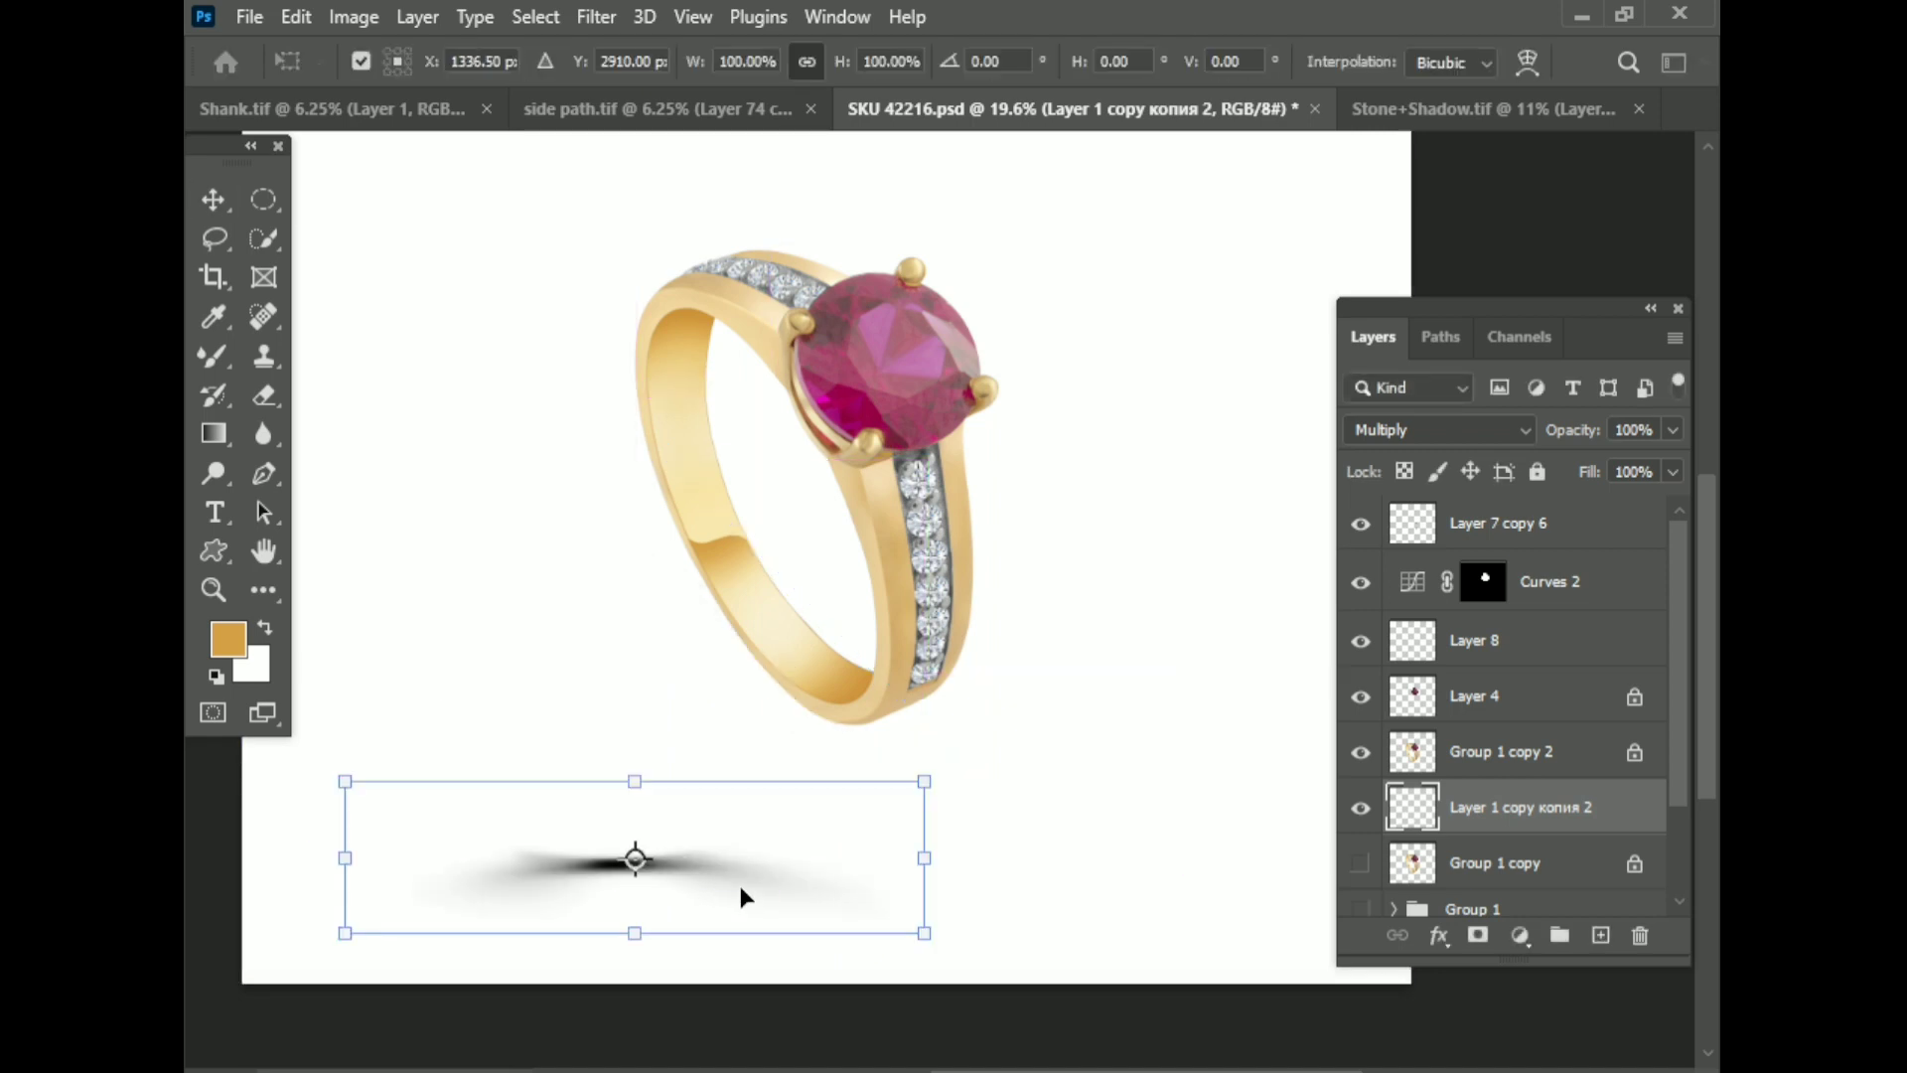
scroll(765, 879, "down", 3)
left_click_drag(1170, 495, 1155, 563)
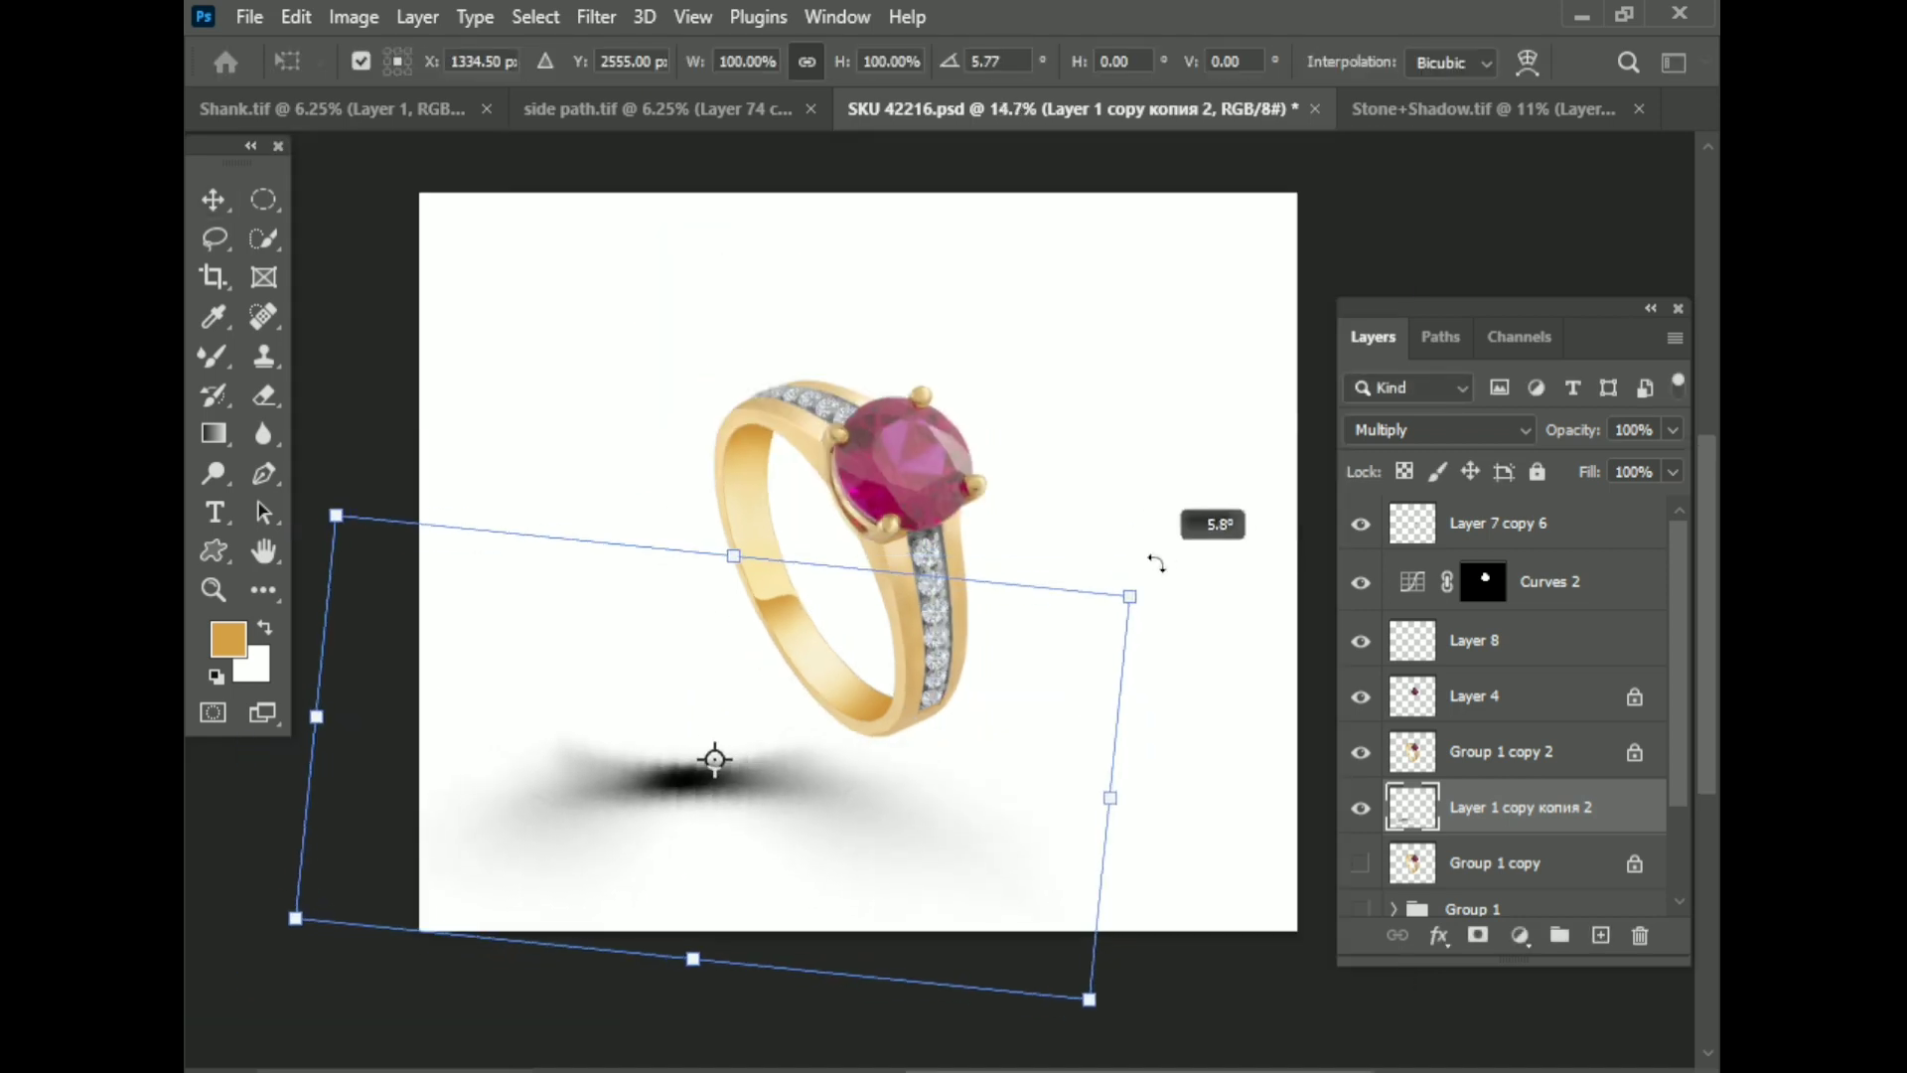
key("Escape")
Step: Squash the shadow to about half height, rotate it diagonally and shrink it under the ring
key("ctrl+t")
left_click_drag(711, 583, 711, 766)
scroll(712, 784, "up", 5)
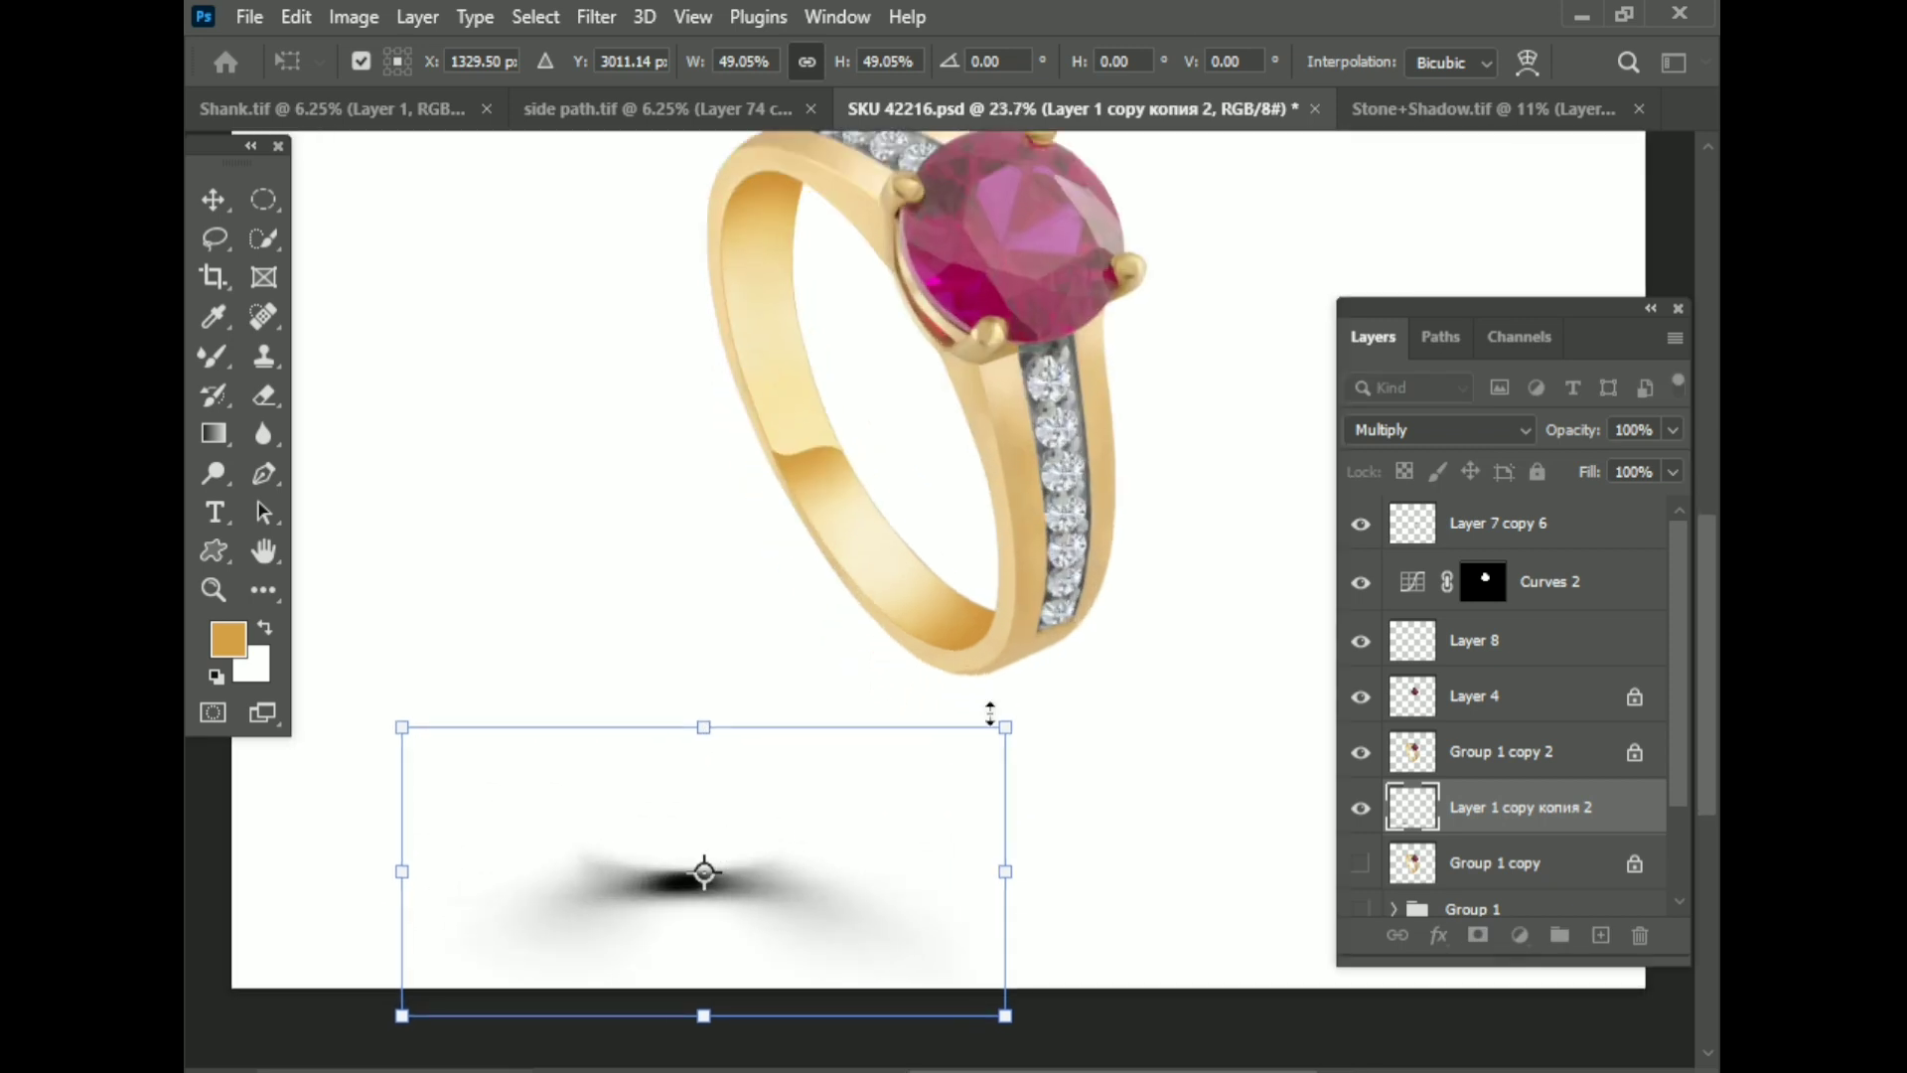
left_click_drag(990, 713, 993, 864)
left_click_drag(696, 874, 884, 636)
left_click_drag(1248, 600, 1191, 715)
left_click_drag(1123, 834, 1018, 746)
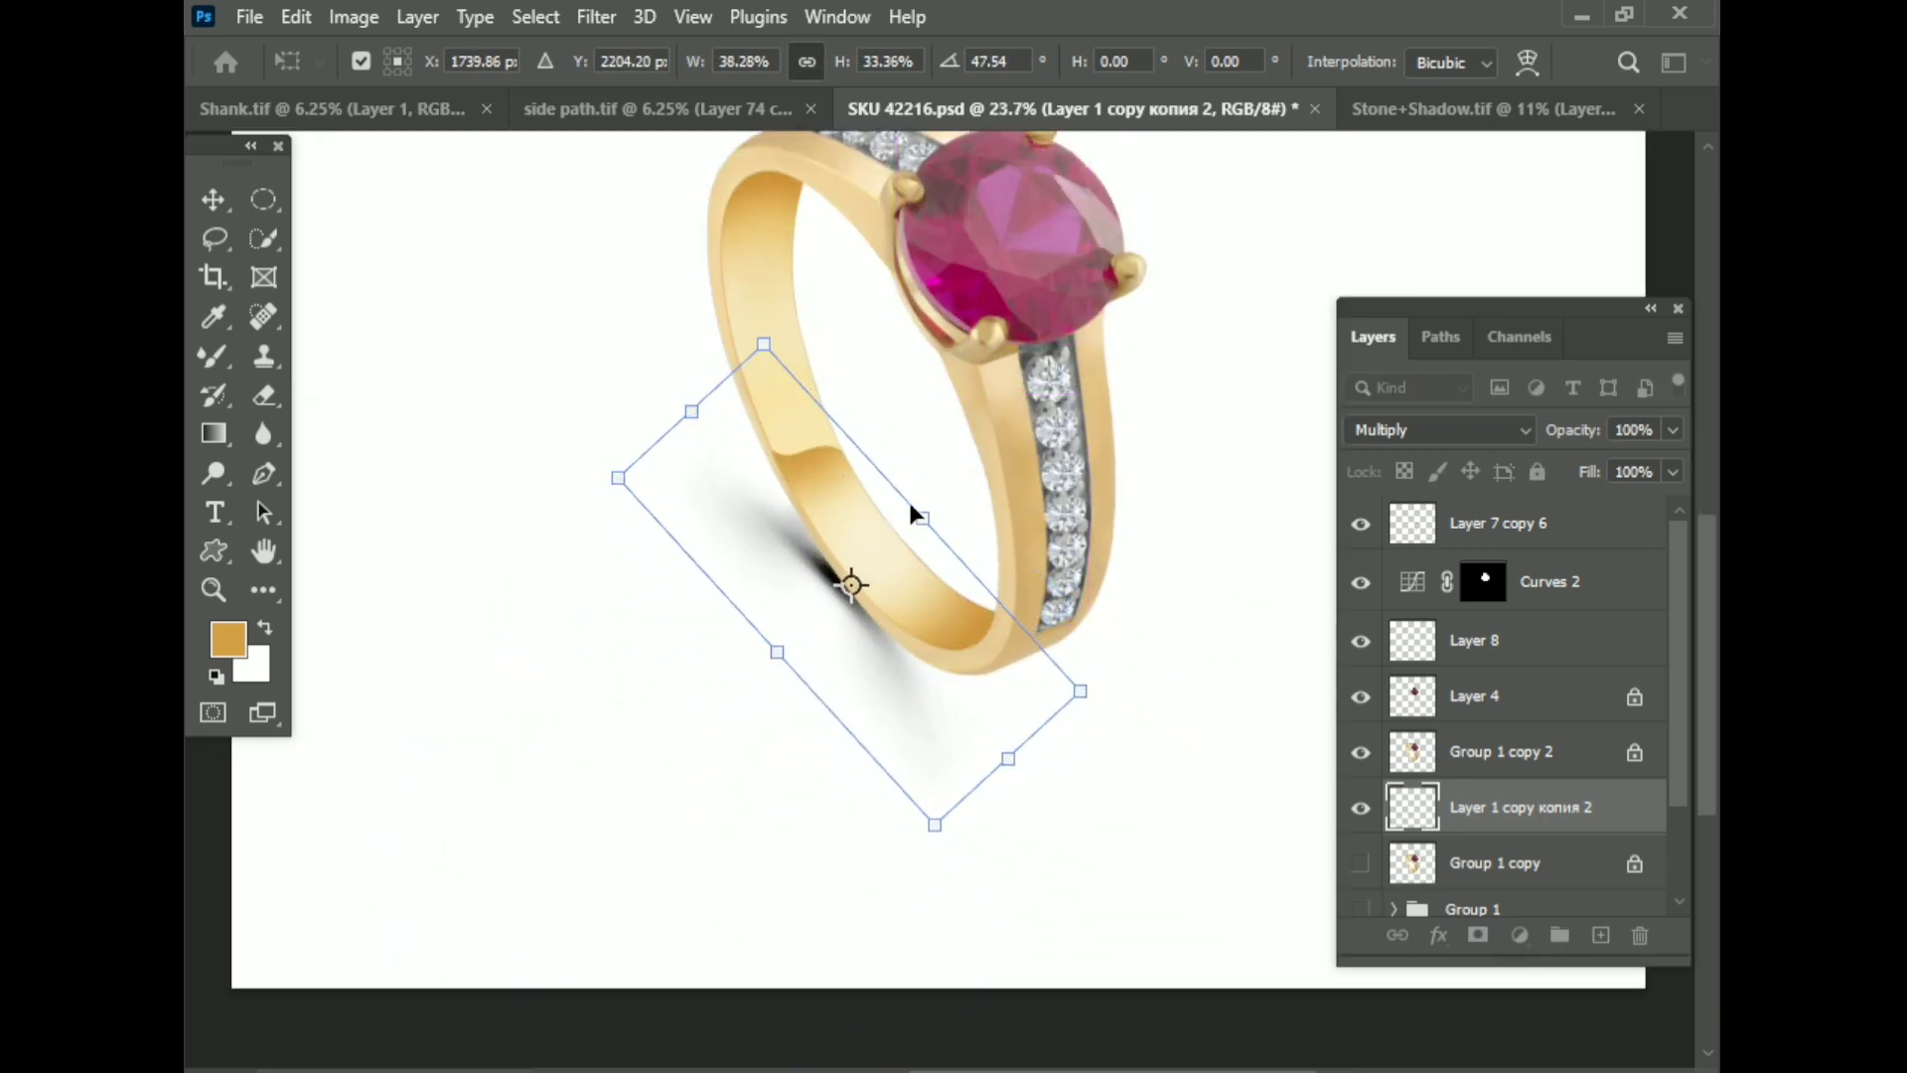
Step: Narrow the shadow, place it below the ring's left side, commit and save
left_click_drag(915, 516, 1098, 669)
left_click_drag(846, 608, 849, 616)
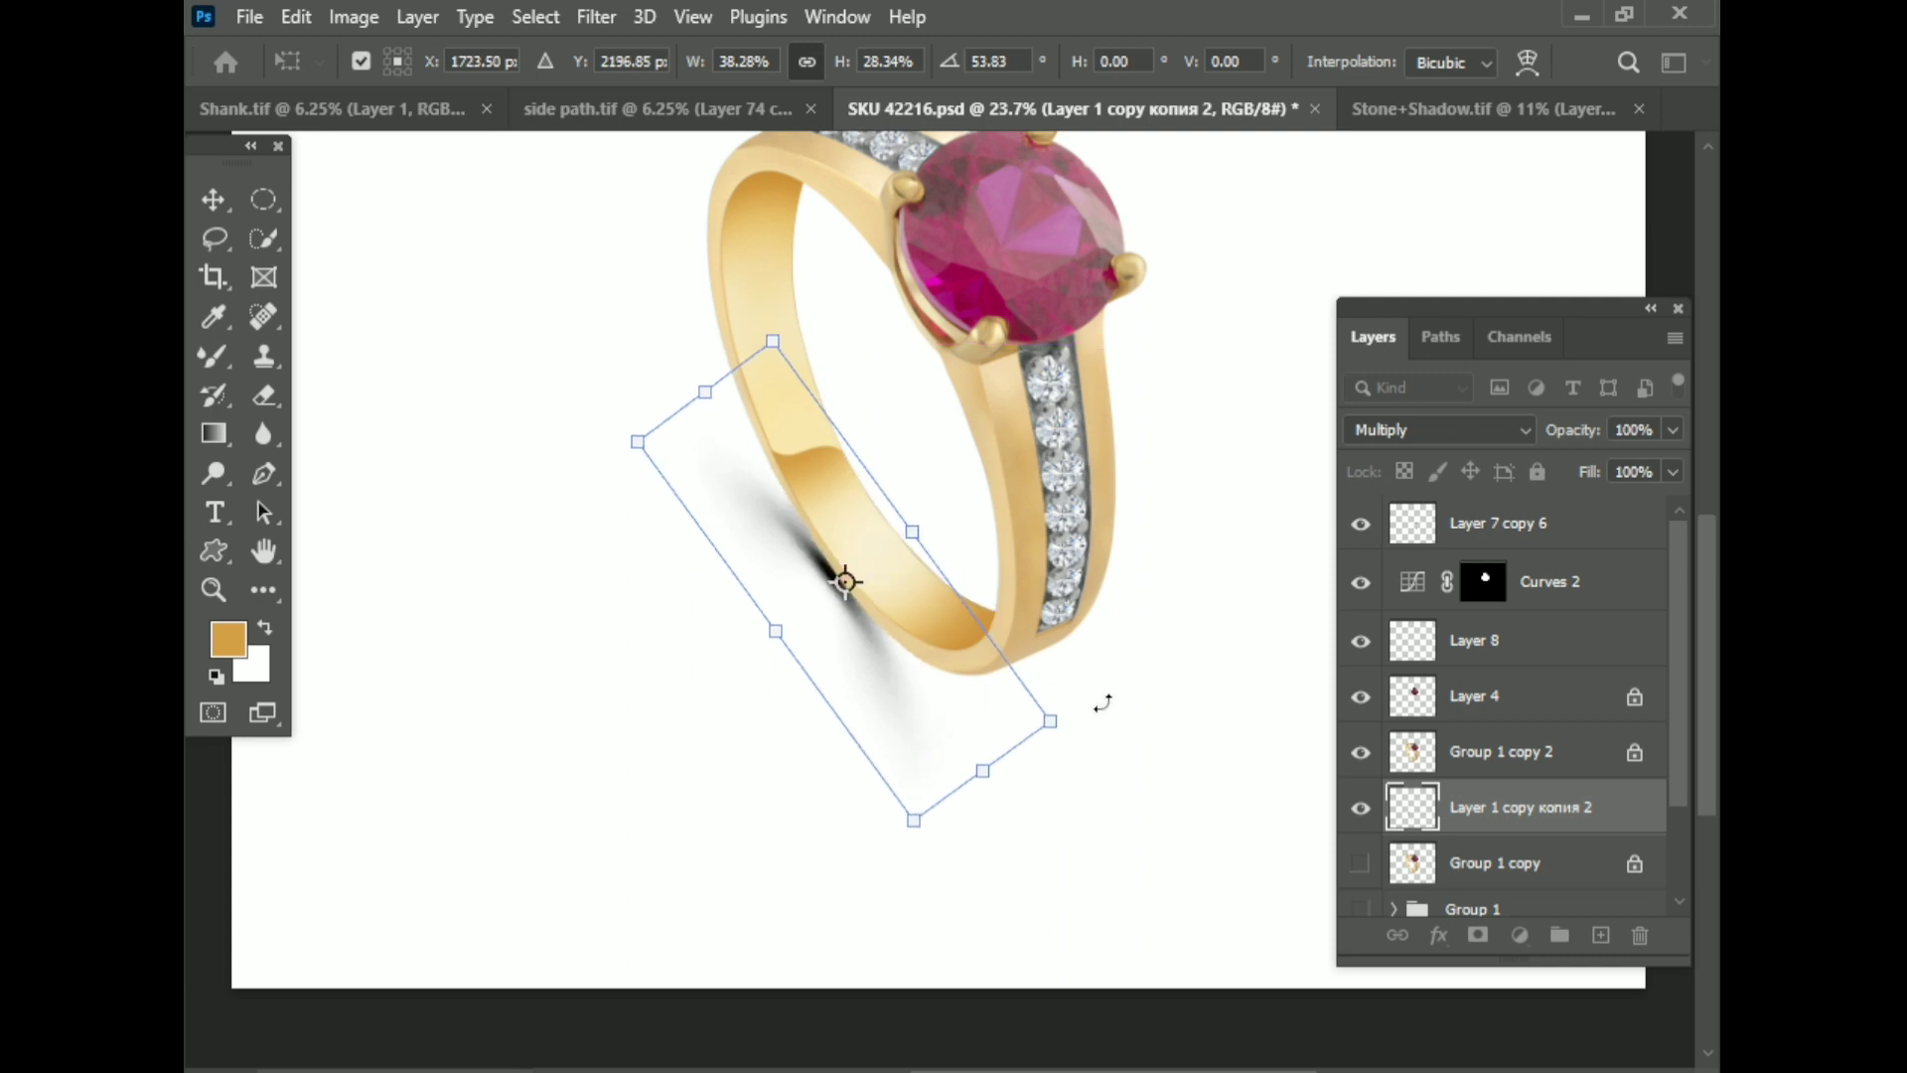
key("Return")
key("ctrl+s")
scroll(724, 779, "down", 3)
scroll(755, 765, "up", 2)
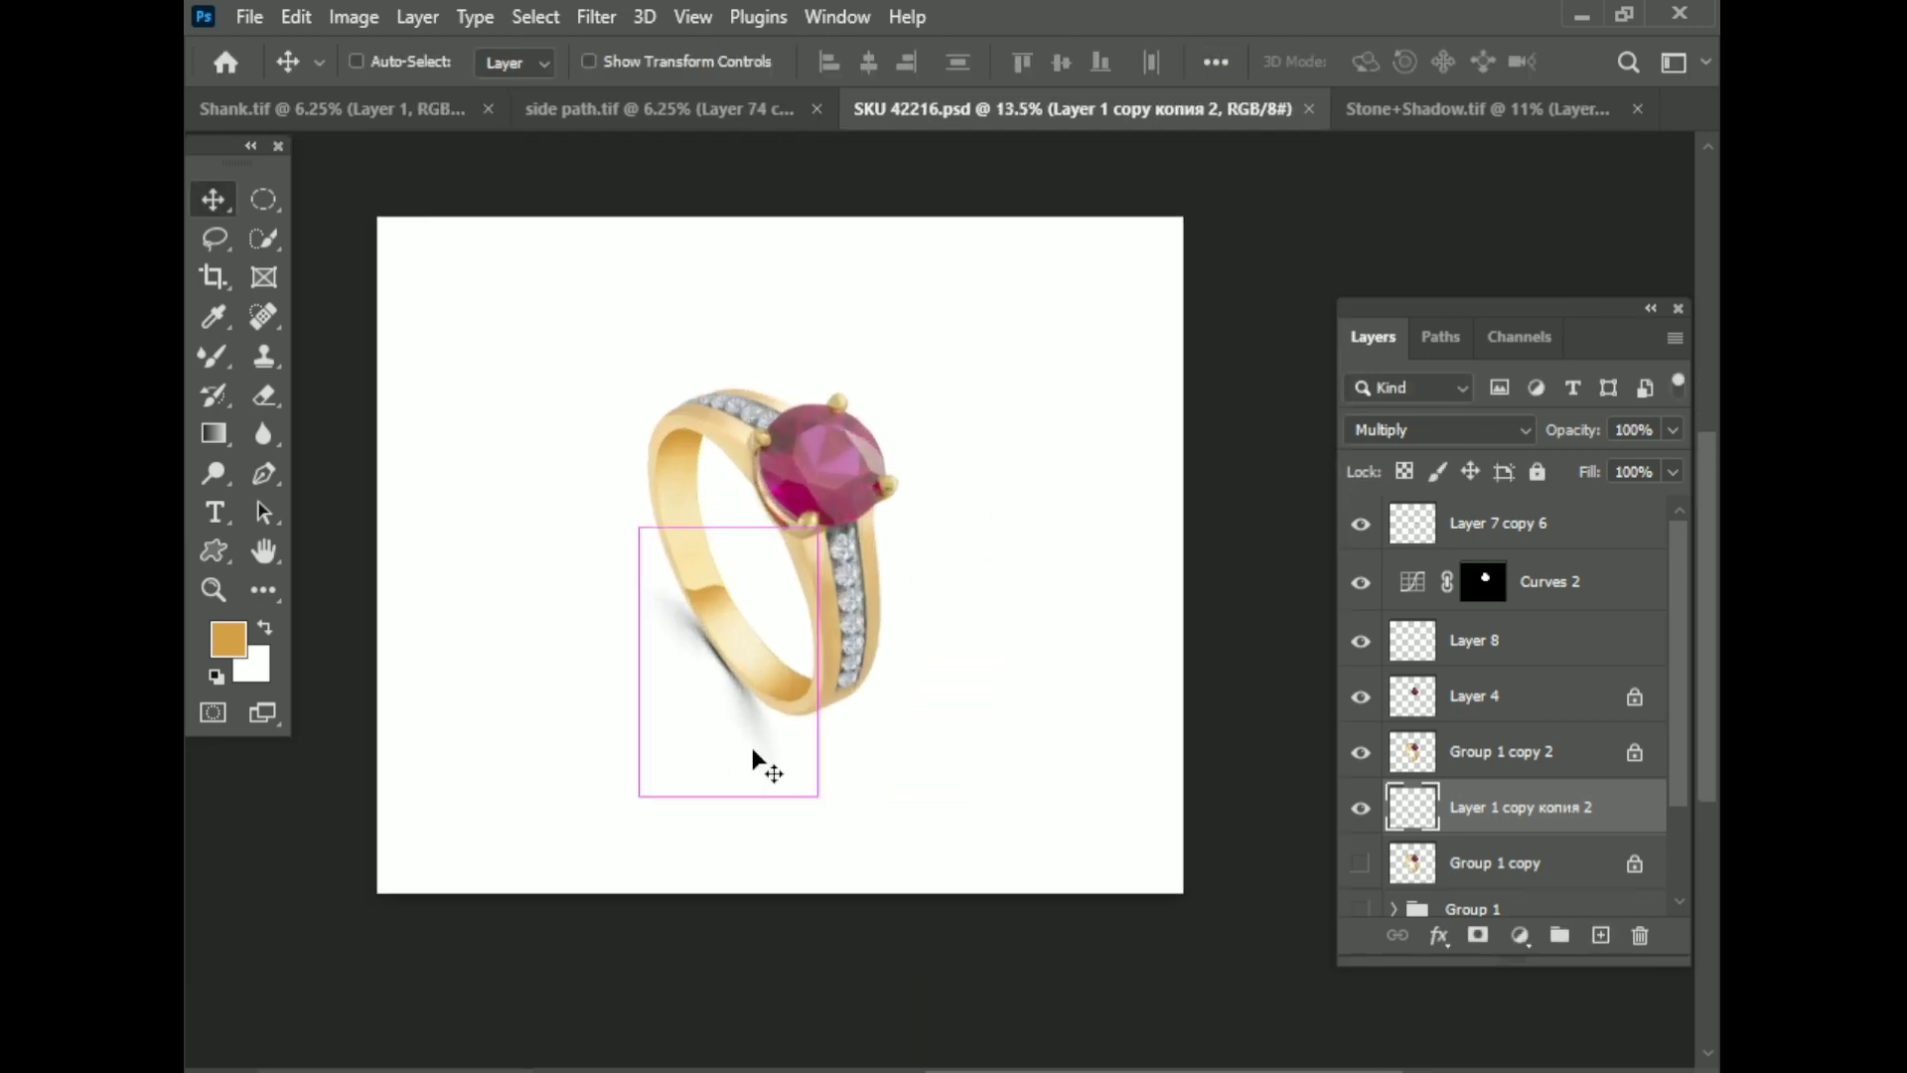
Step: Crop the canvas by pulling all four edges in tighter around the ring and shadow
left_click(215, 283)
left_click_drag(794, 225, 795, 247)
left_click_drag(391, 574, 456, 553)
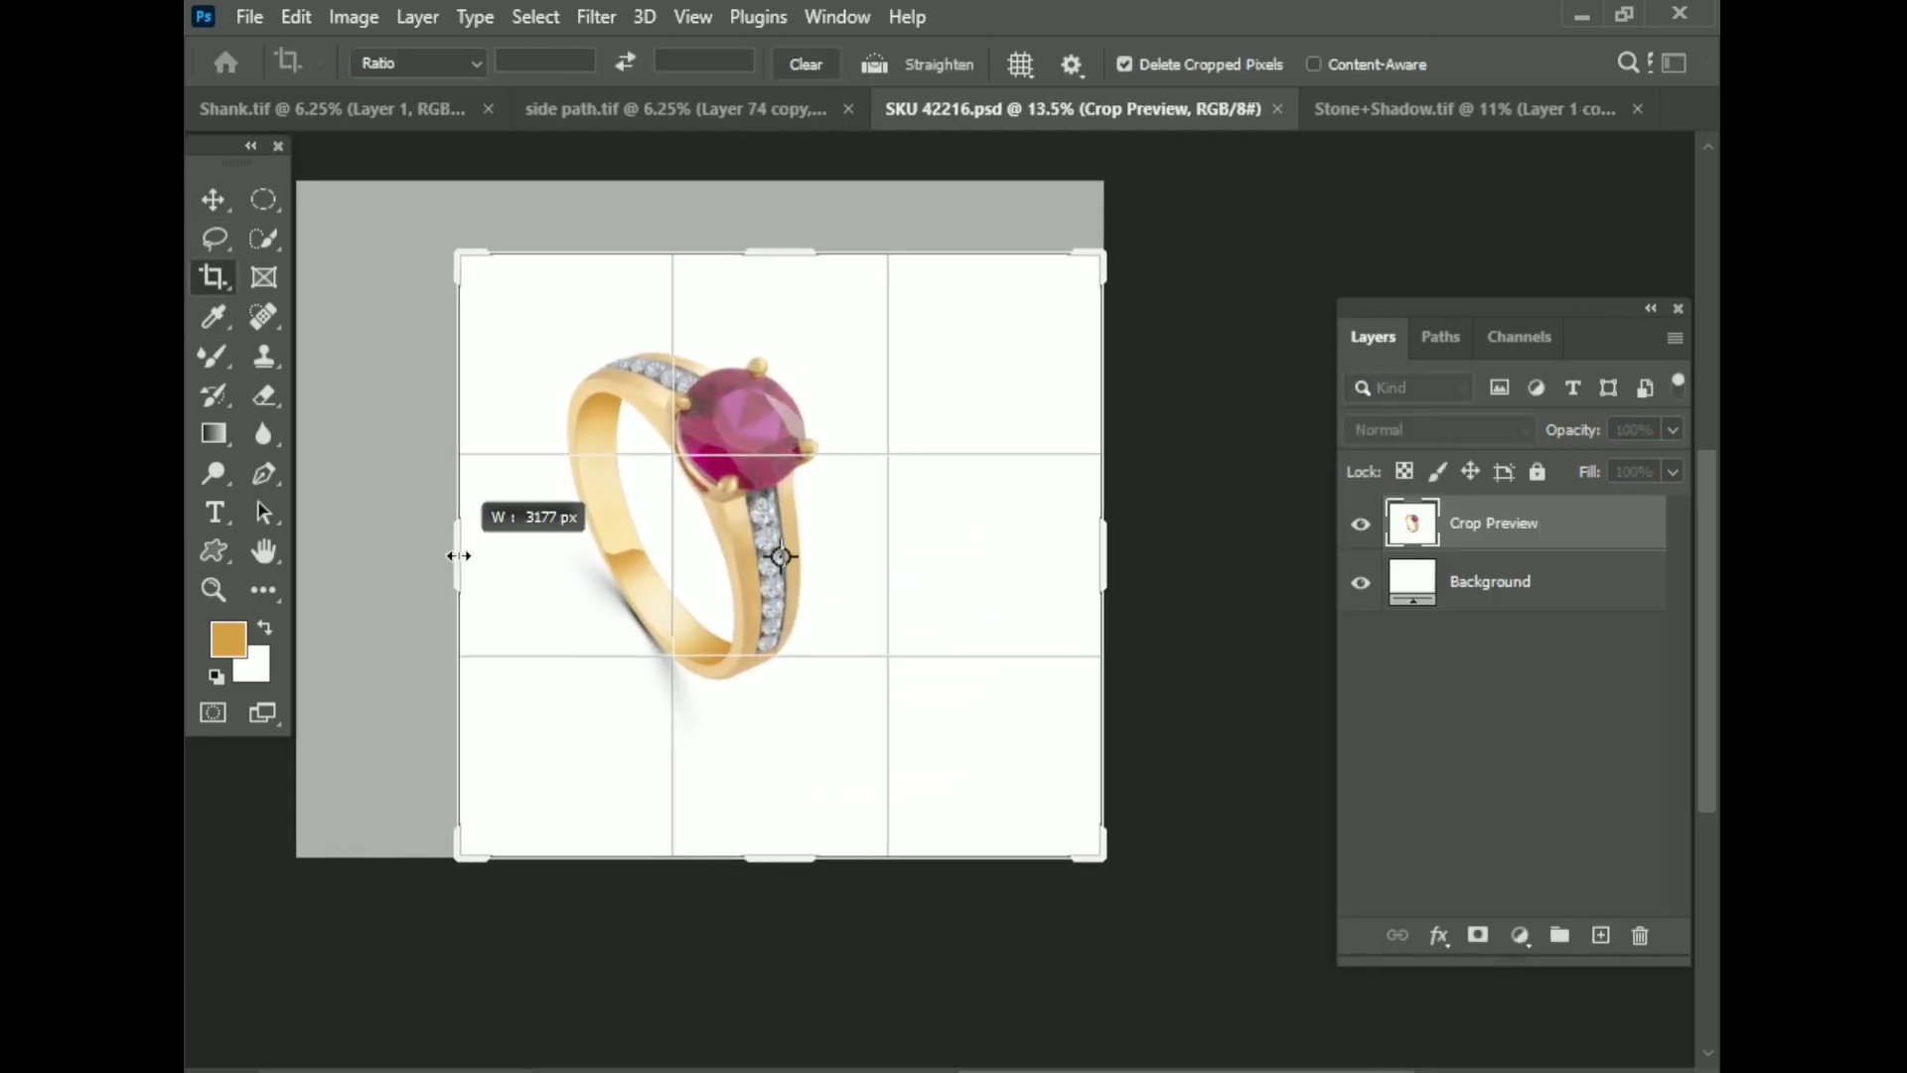
left_click_drag(1108, 556, 1045, 559)
left_click_drag(780, 856, 779, 839)
key("Return")
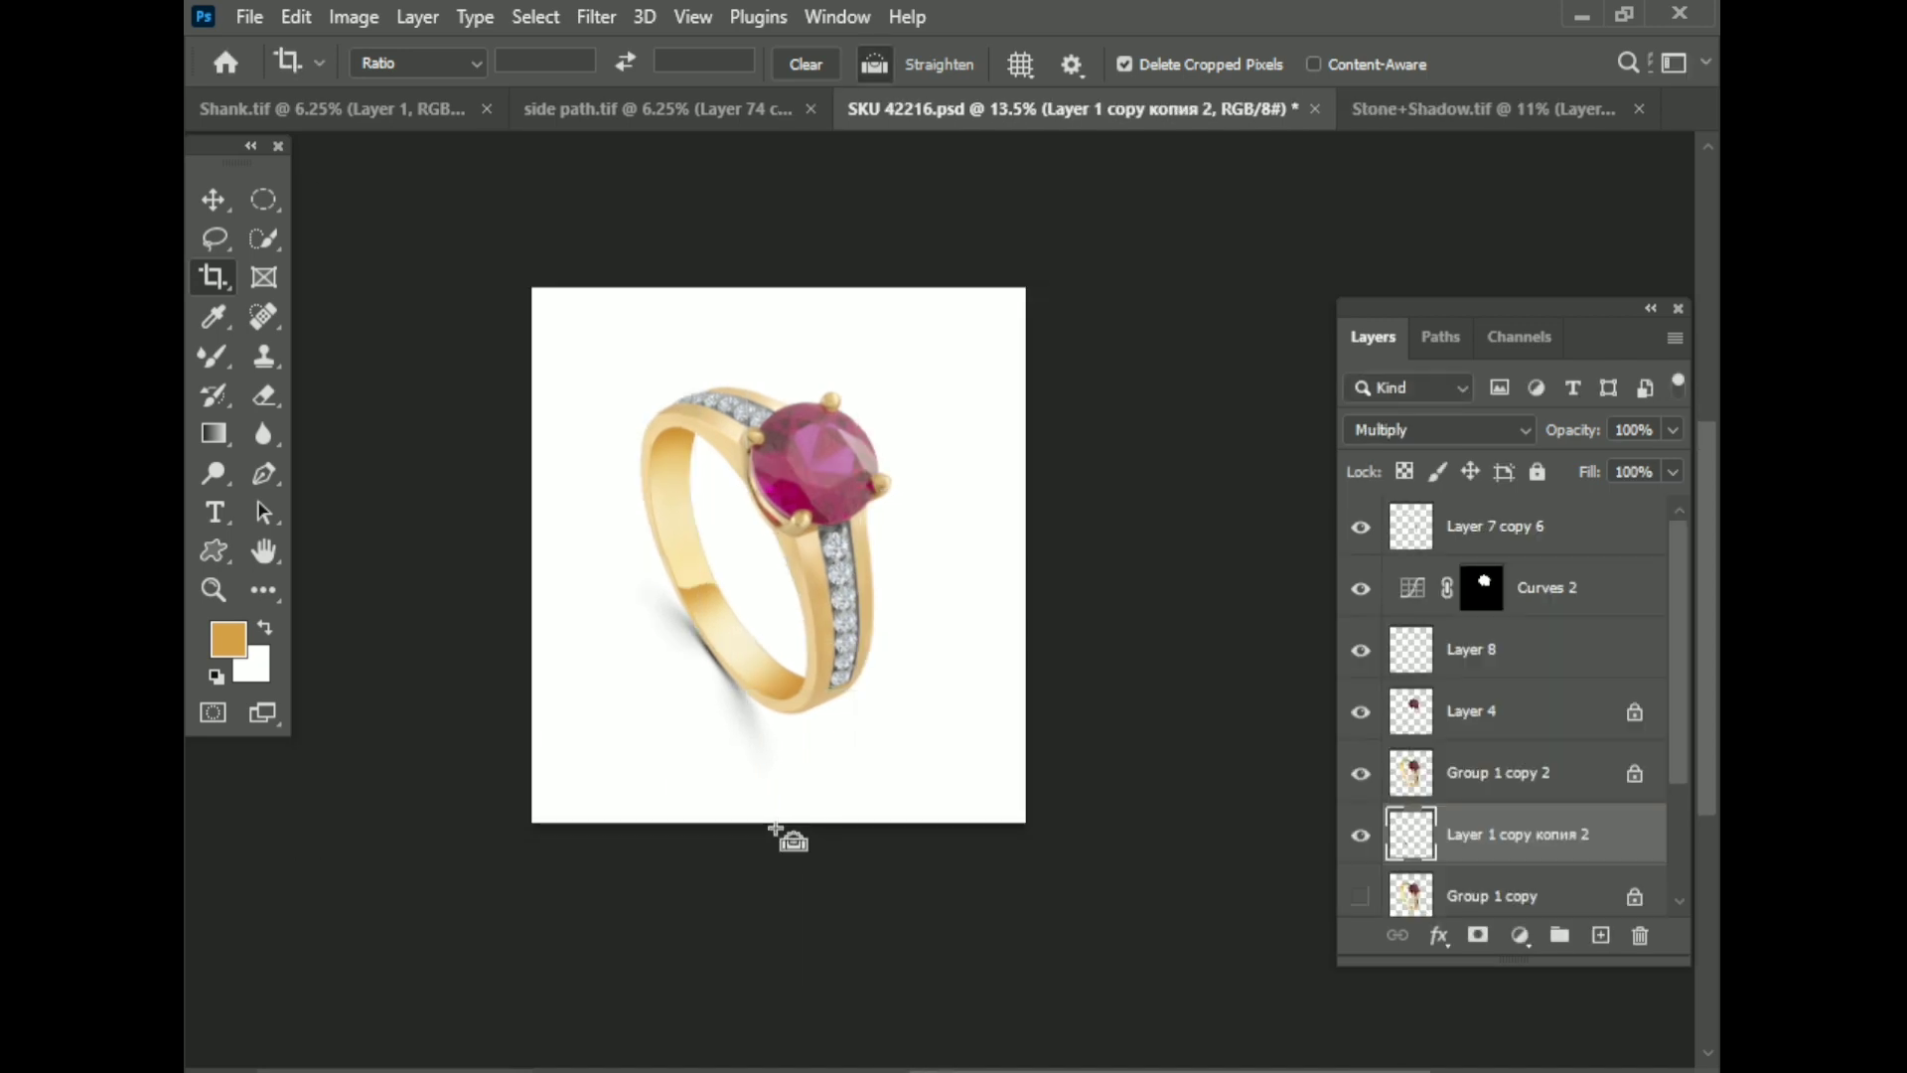
scroll(711, 434, "up", 3)
Step: Group the retouch layers from Layer 7 copy 6 to Group 1 copy into Group 2
left_click(1530, 542)
scroll(1529, 696, "down", 3)
left_click(1525, 733, "shift")
key("ctrl+g")
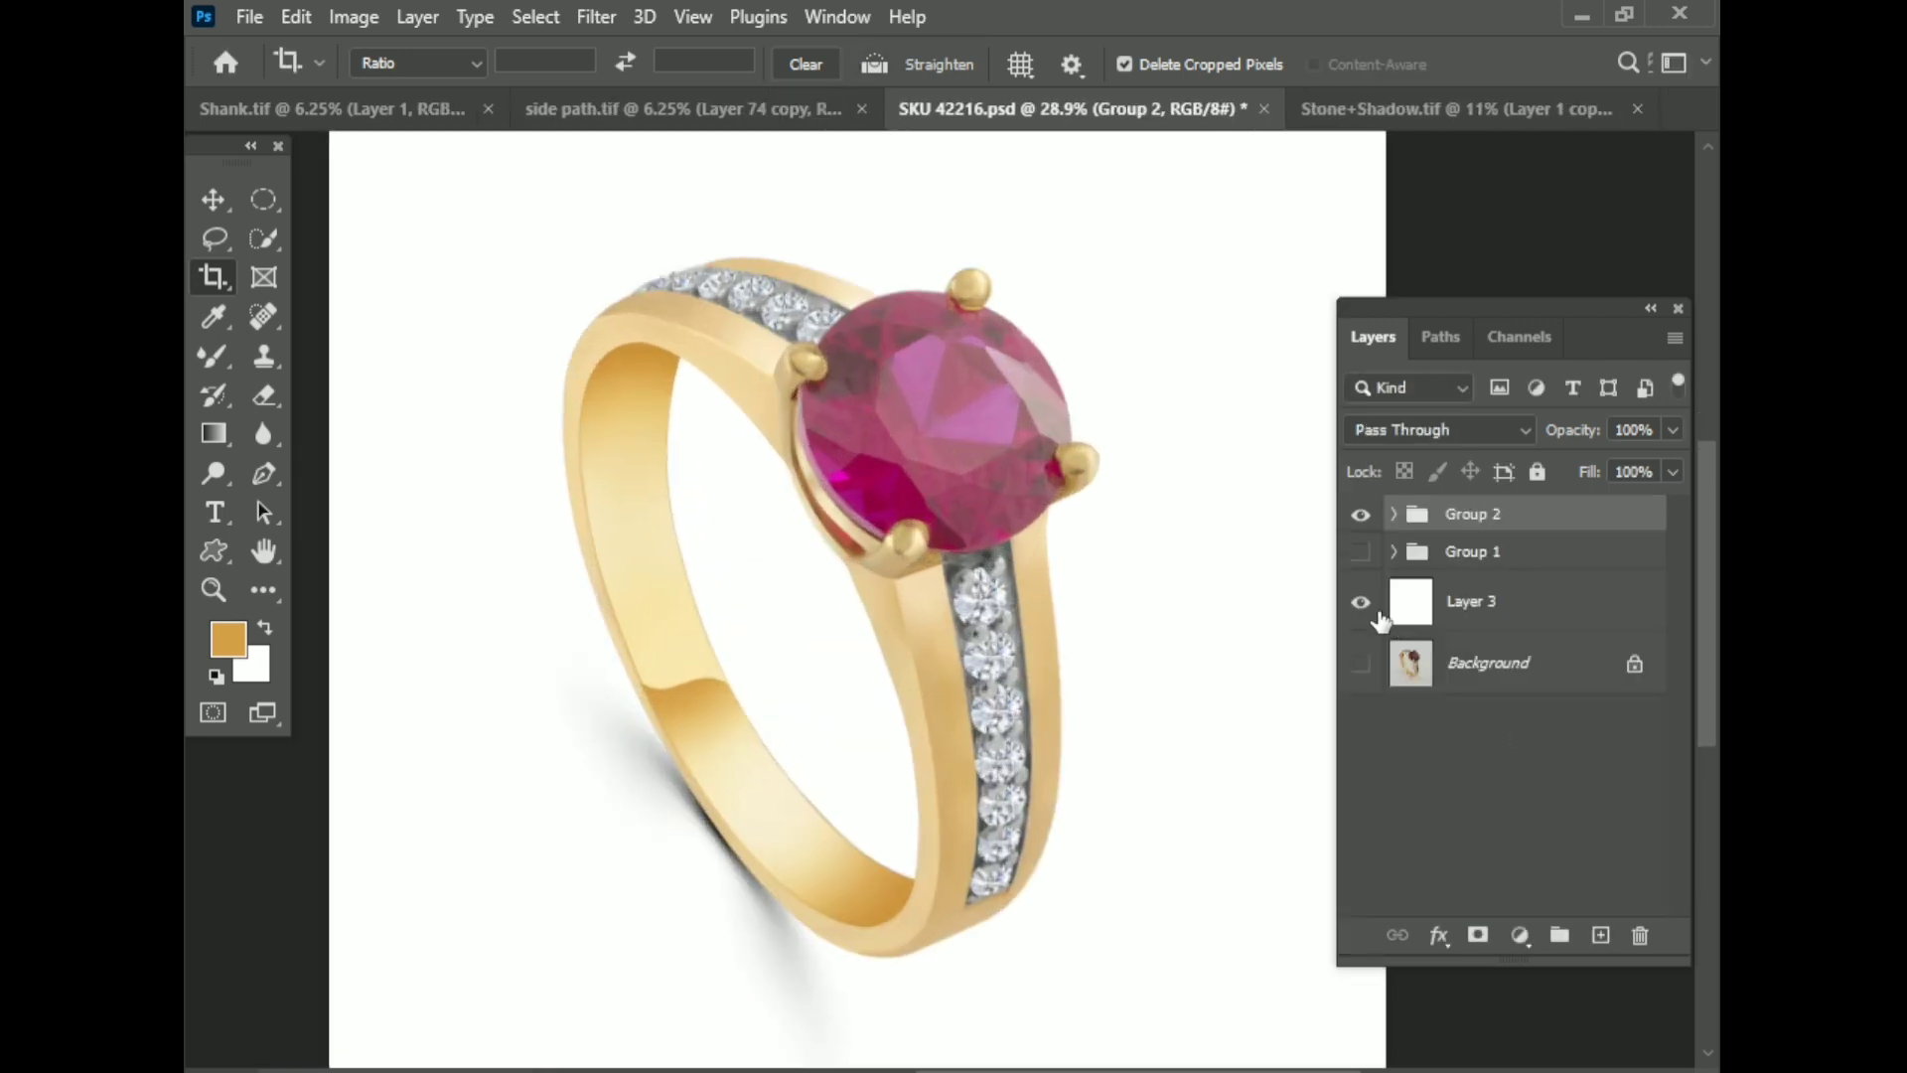
Step: Toggle Group 2 and white Layer 3 to compare before and after, then save
left_click(1361, 601)
left_click(1360, 514)
double_click(1360, 515)
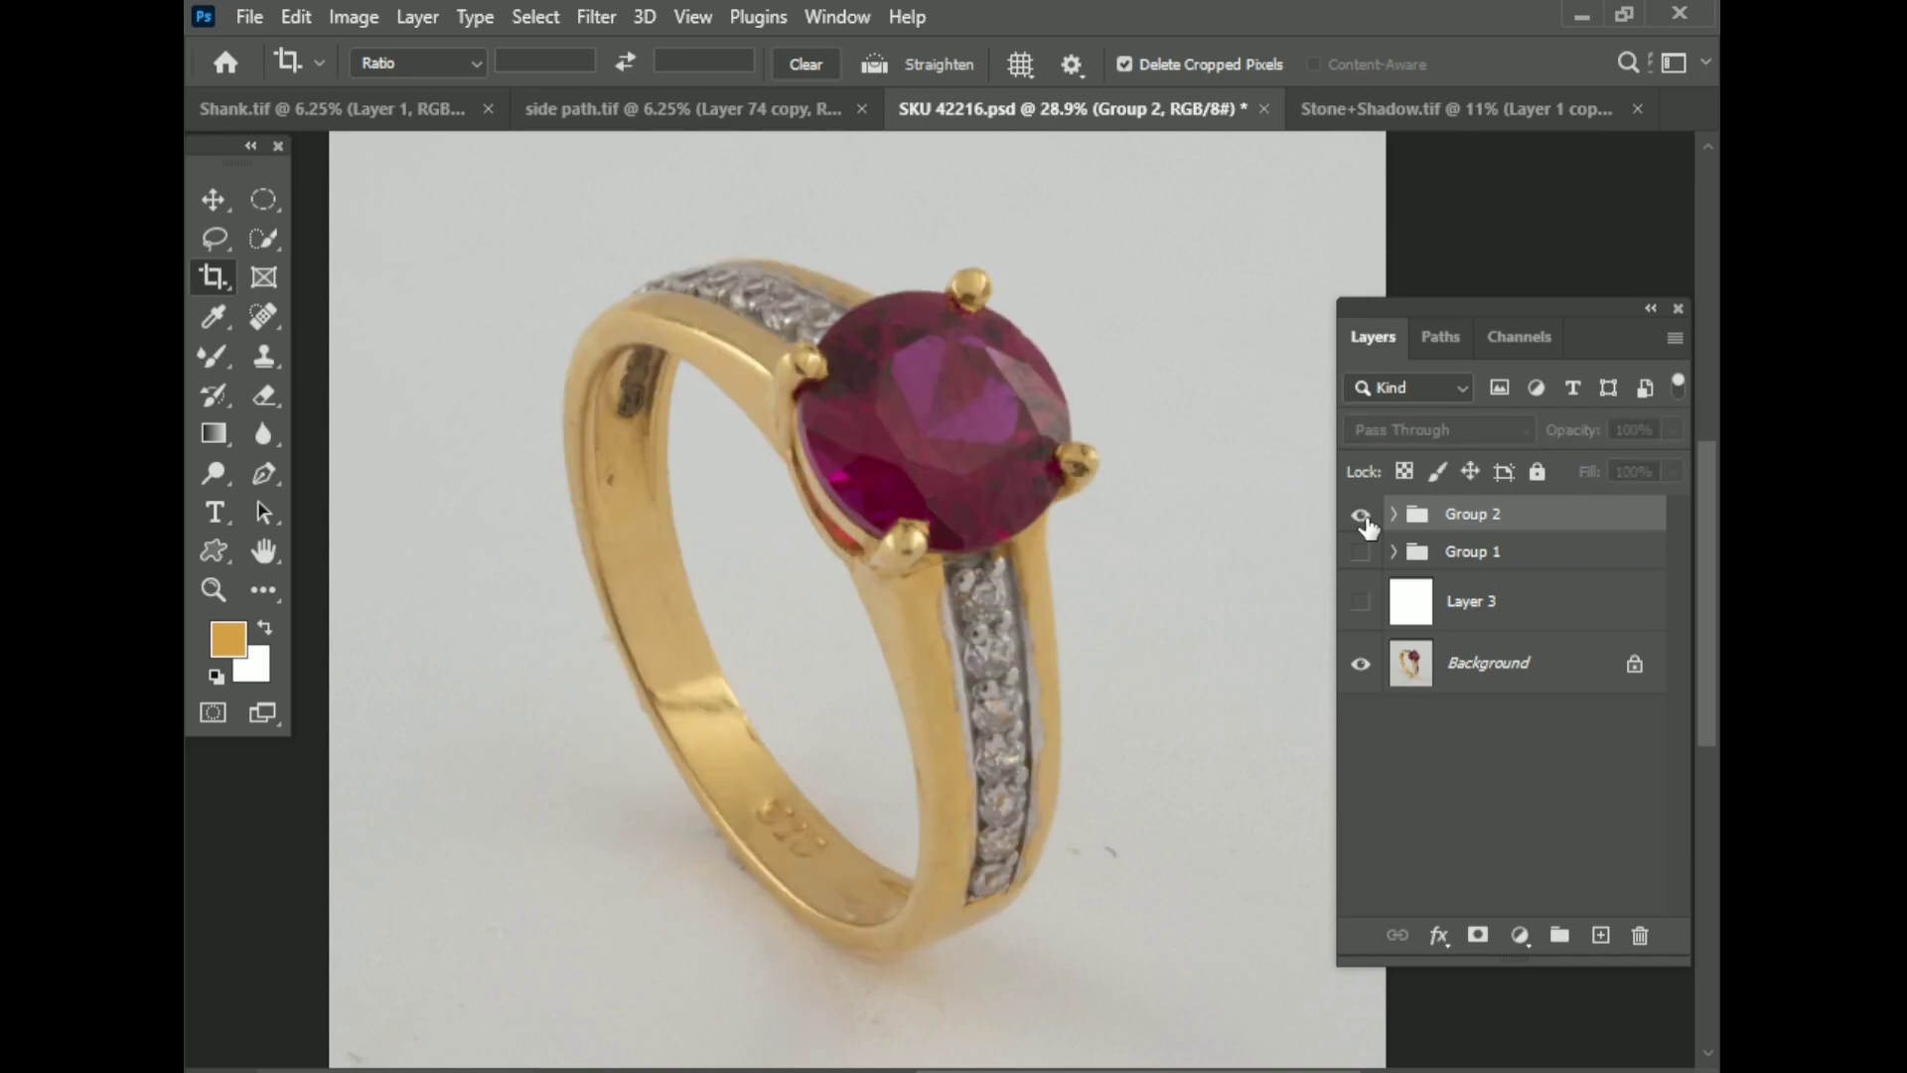
left_click(1360, 514)
key("ctrl+s")
left_click(1361, 601)
scroll(1226, 924, "down", 2)
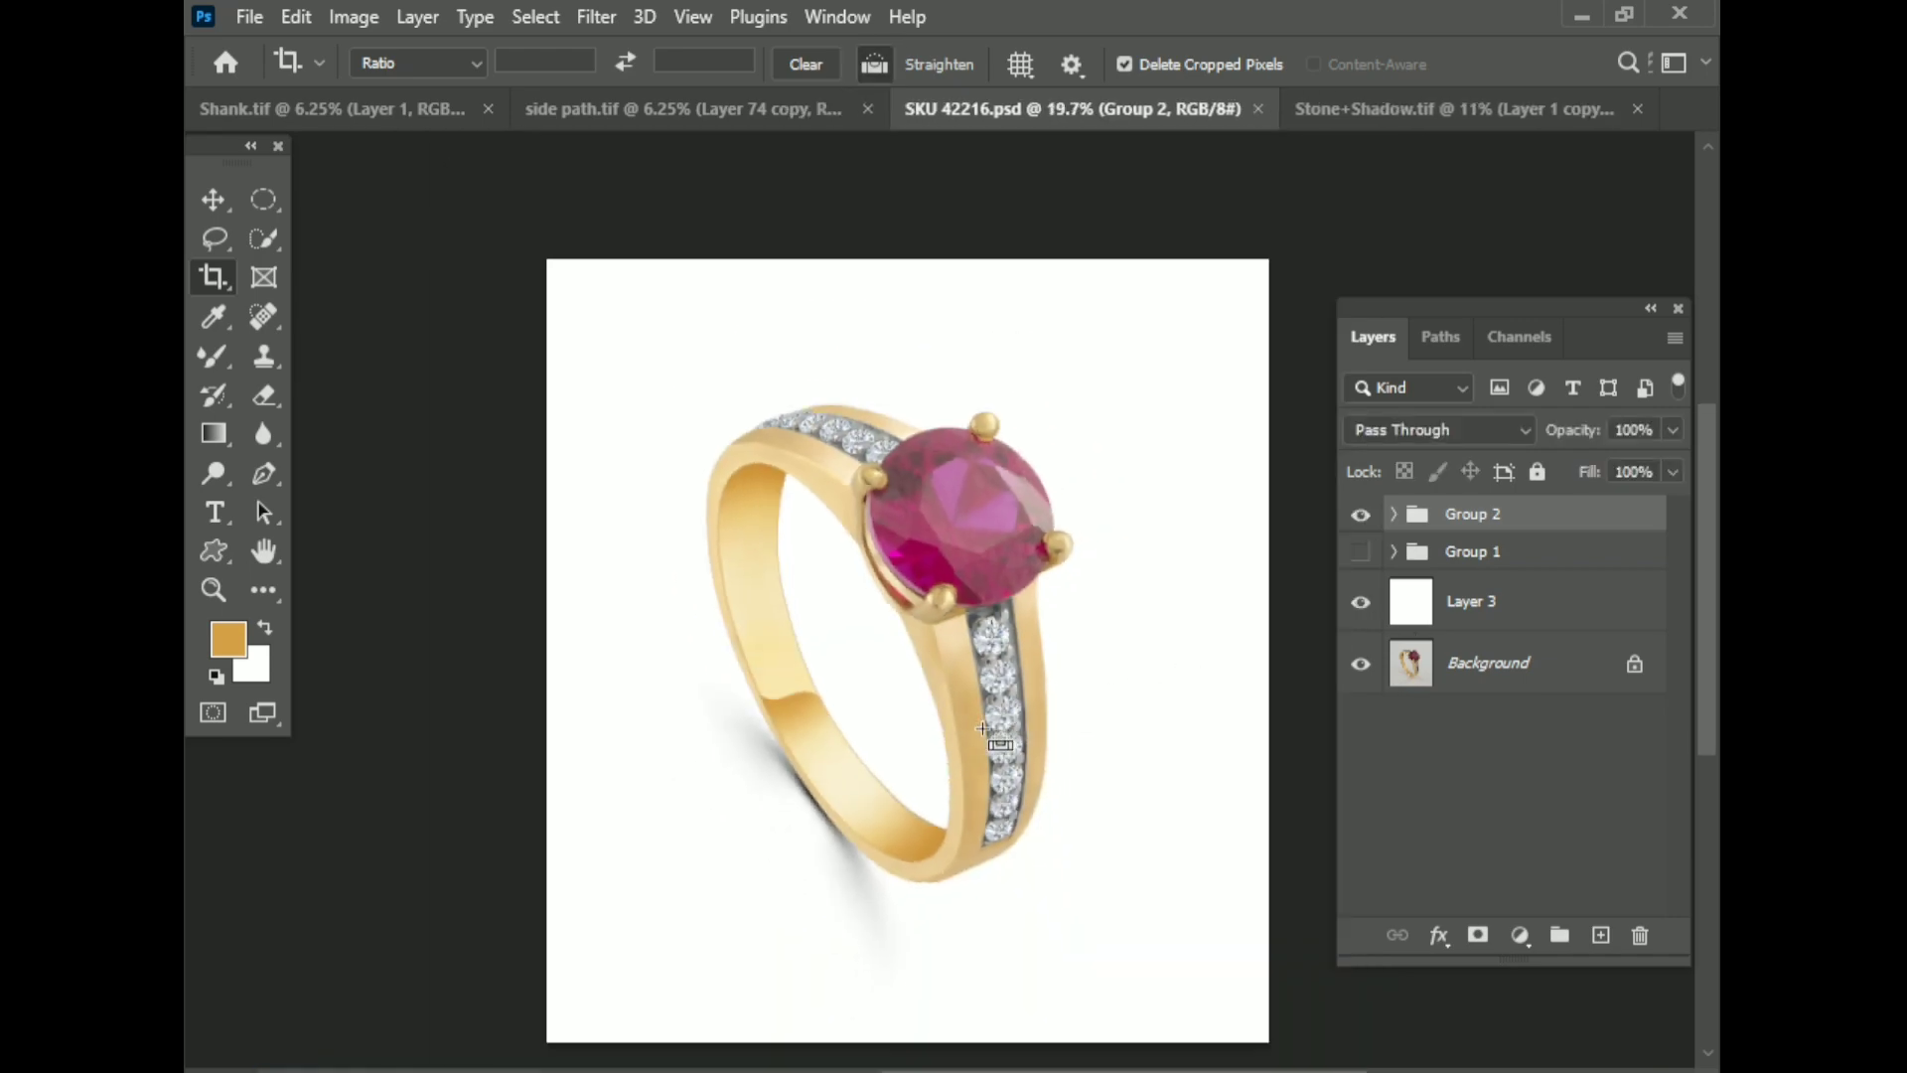